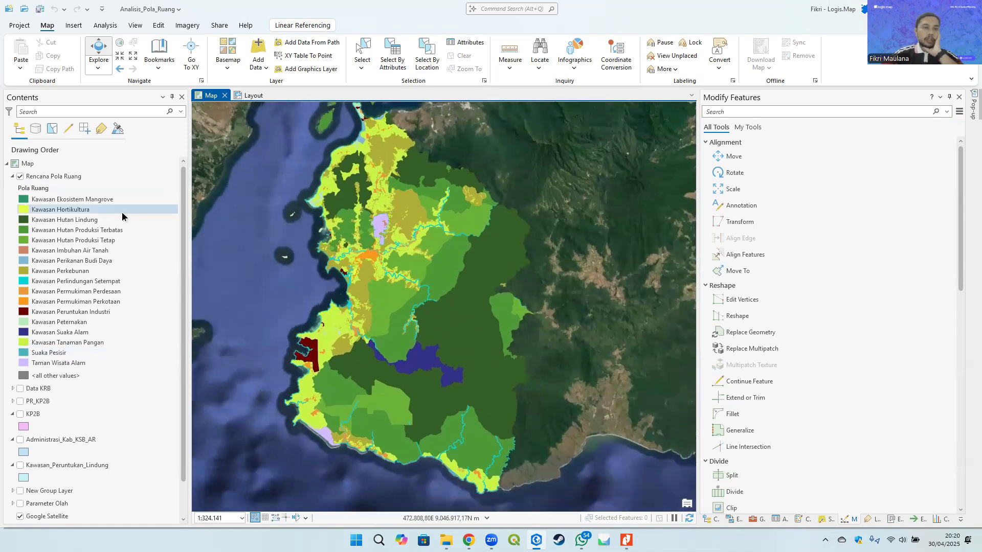
pyautogui.rightClick(57, 179)
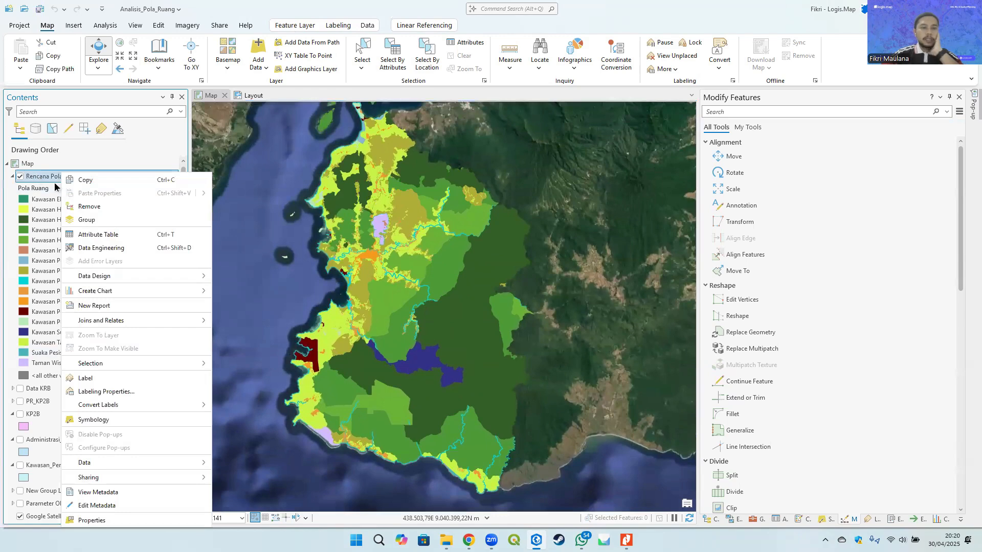
pyautogui.click(98, 235)
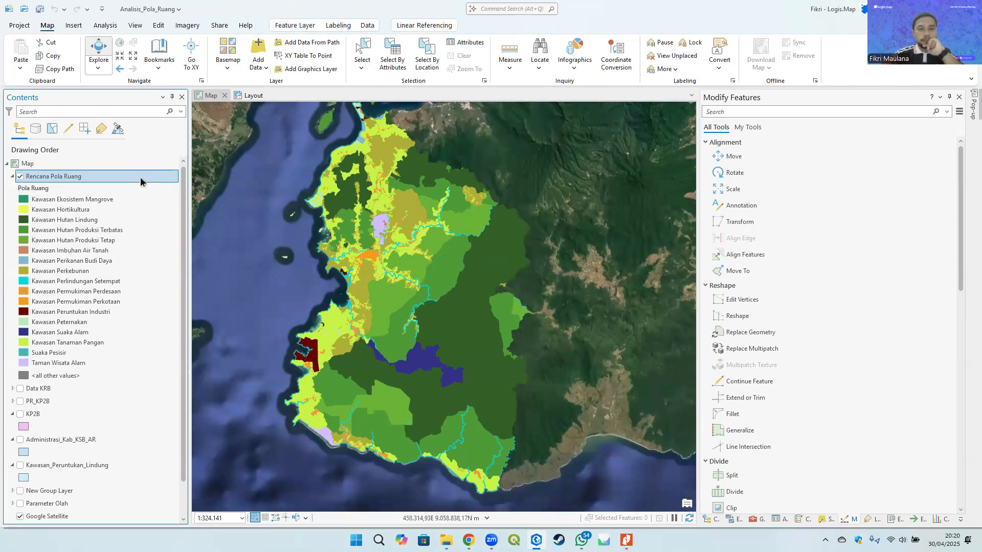
# - Remove the standalone tables Kode_Lahan_Kemamp_Statistics and Sheet15 from the map
pyautogui.click(52, 388)
pyautogui.scroll(-1, 53, 389)
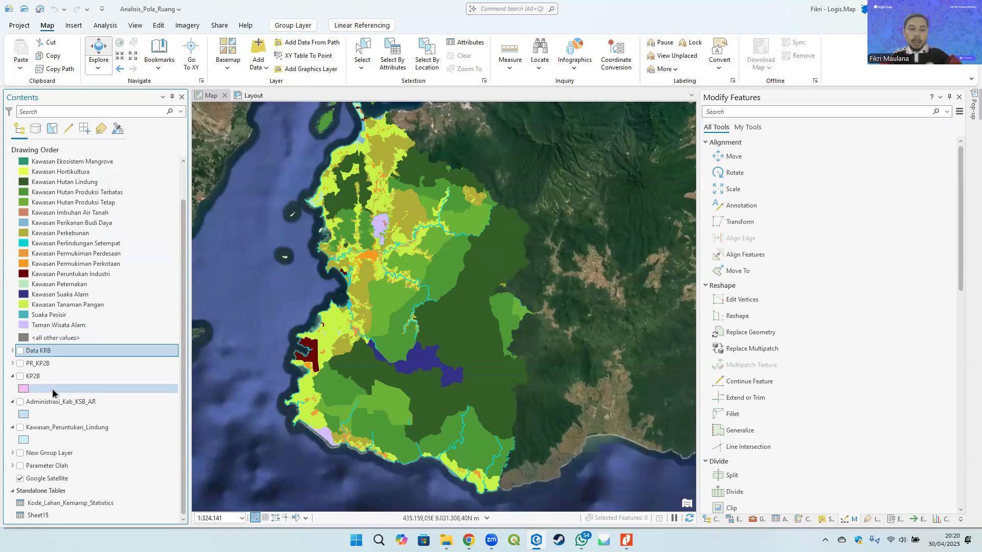
pyautogui.click(44, 466)
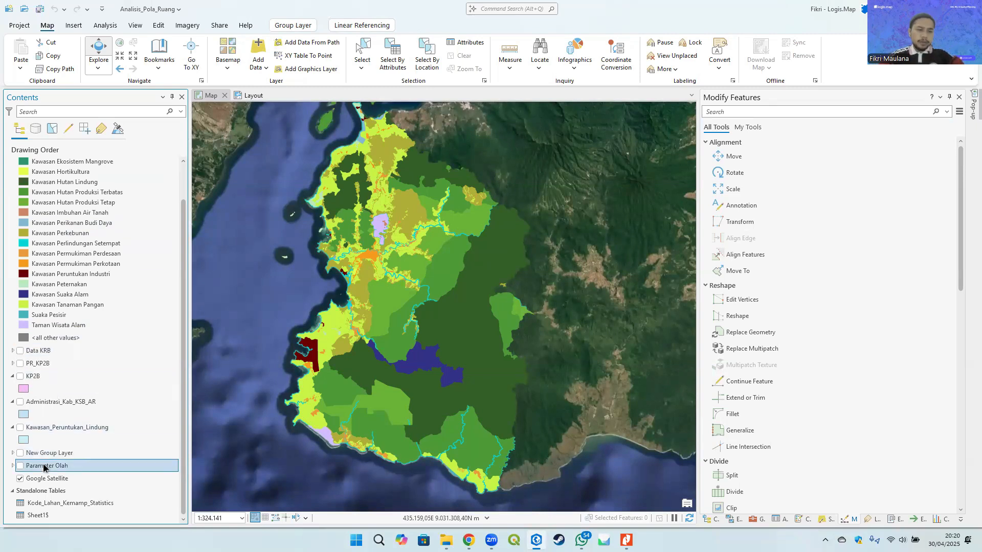
pyautogui.keyDown('shift'); pyautogui.click(56, 352); pyautogui.keyUp('shift')
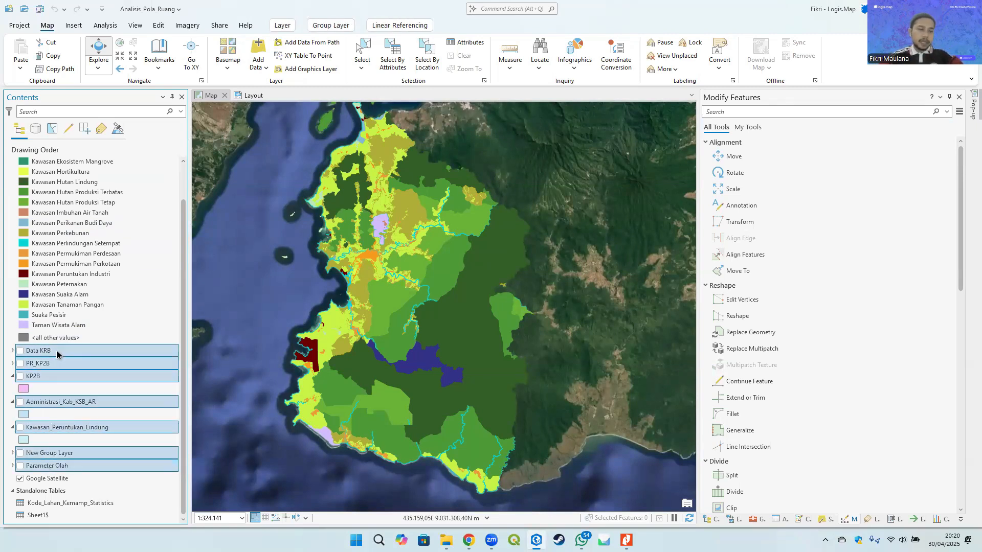
pyautogui.click(53, 515)
pyautogui.keyDown('shift'); pyautogui.click(58, 502); pyautogui.keyUp('shift')
pyautogui.rightClick(75, 500)
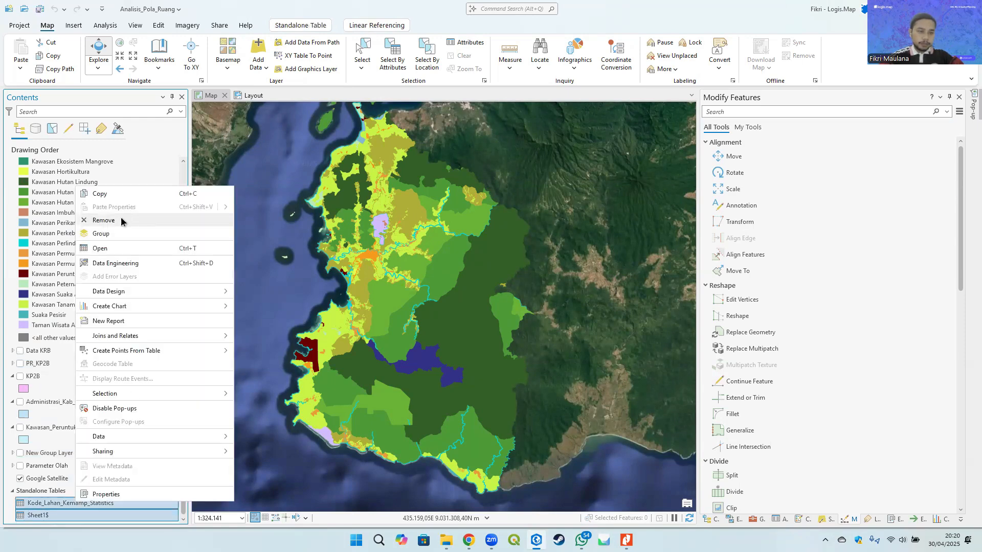
pyautogui.click(121, 217)
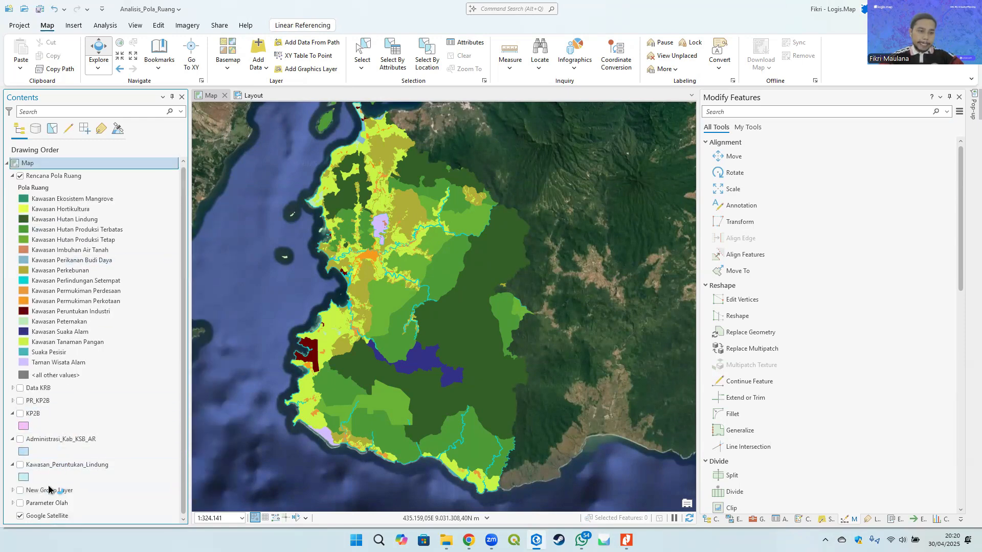
# - Remove all layers from Data KRB down to Parameter Olah from the map
pyautogui.click(47, 503)
pyautogui.keyDown('shift'); pyautogui.click(56, 388); pyautogui.keyUp('shift')
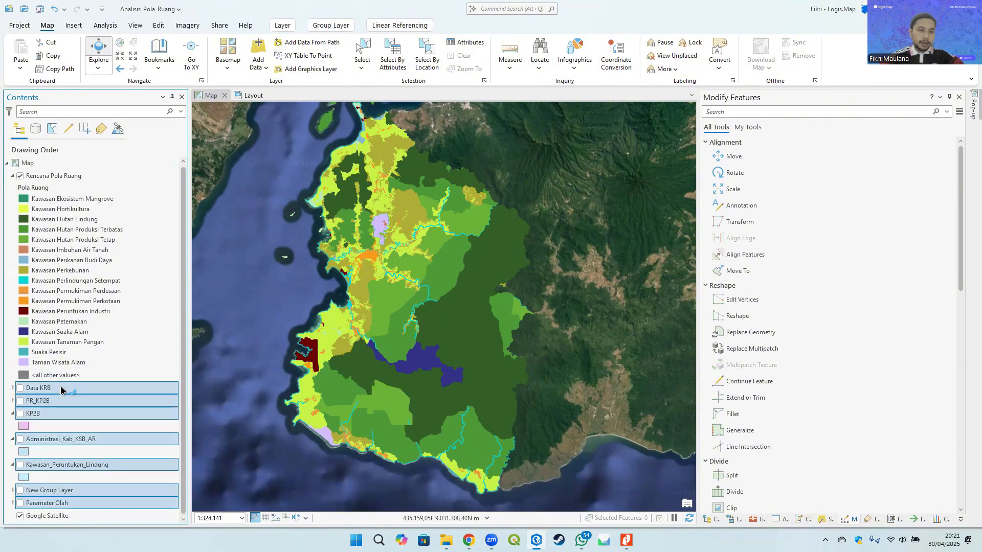
pyautogui.rightClick(56, 391)
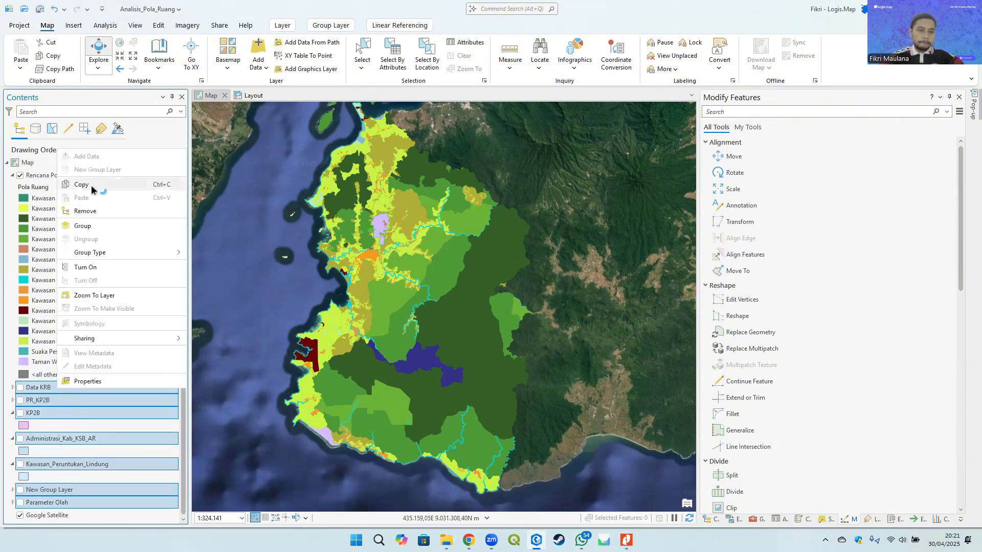
pyautogui.click(96, 217)
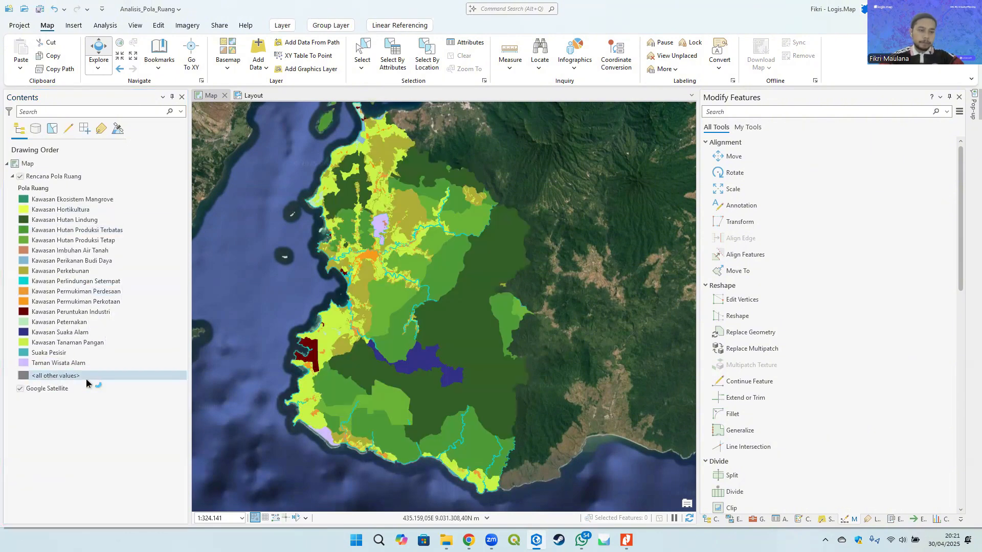
# - Open the Catalog pane and select the Rencana Pola Ruang layer
pyautogui.click(711, 520)
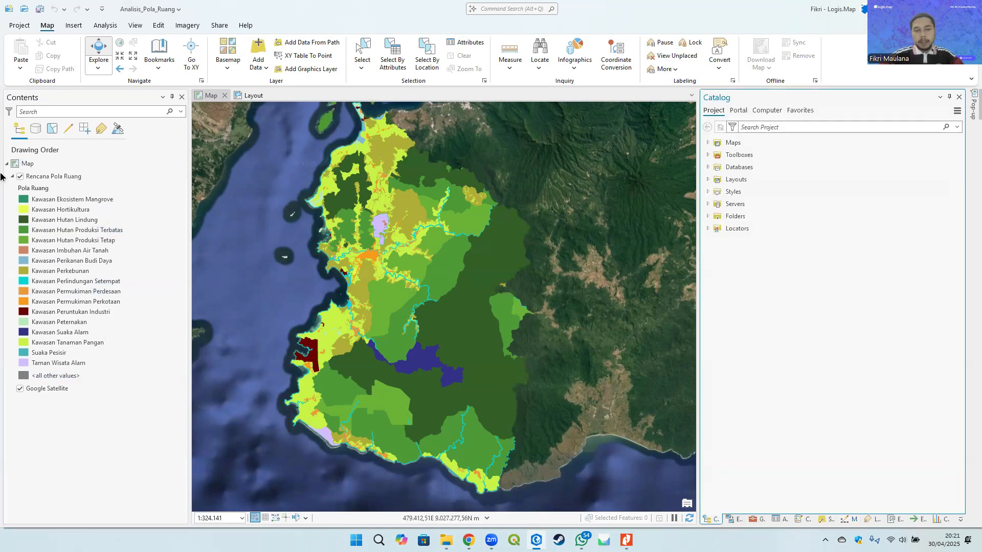
pyautogui.click(53, 176)
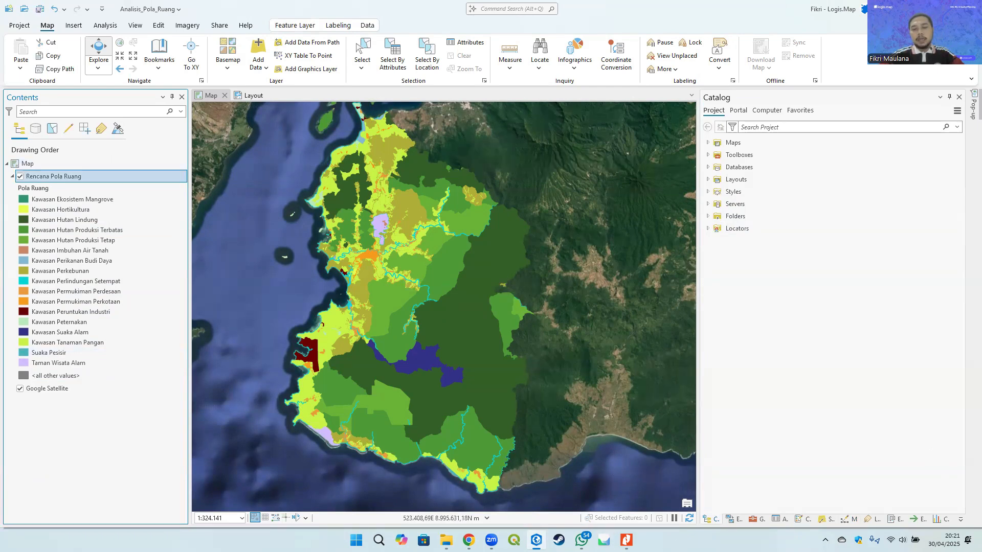
# - Switch to File Explorer and open the Contoh folder inside Hari 7 - Penyajian Peta RTRW
pyautogui.hotkey('alt', 'Tab')
pyautogui.click(627, 540)
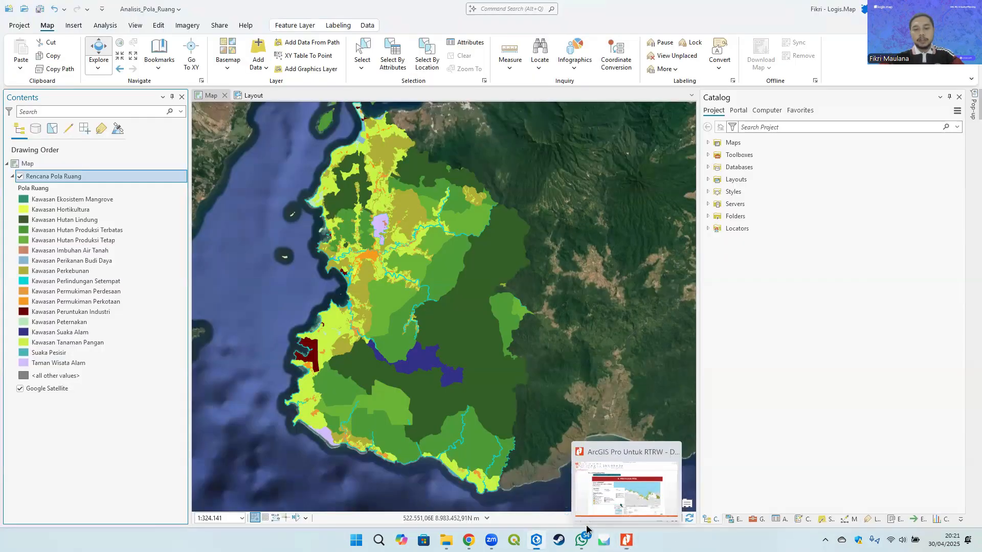
pyautogui.click(446, 540)
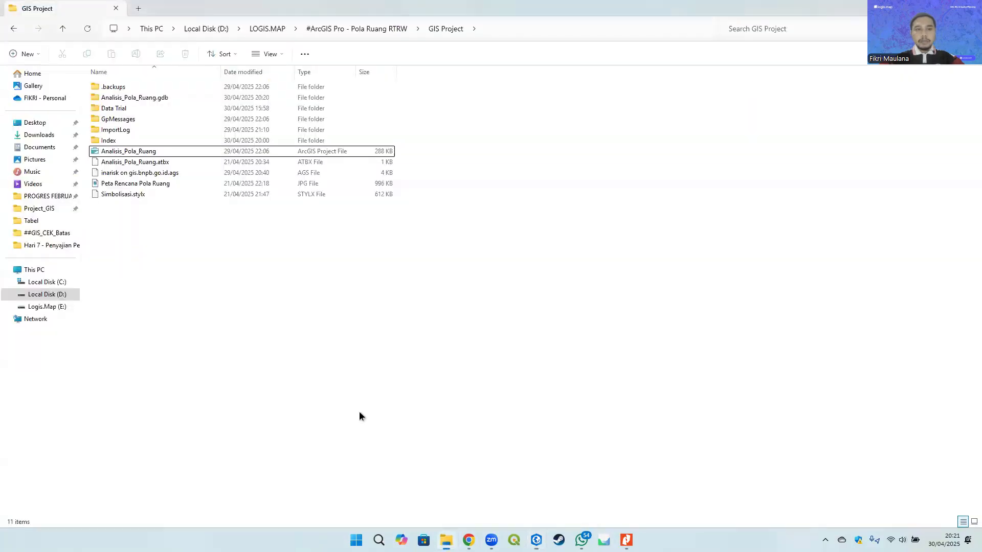
pyautogui.click(360, 28)
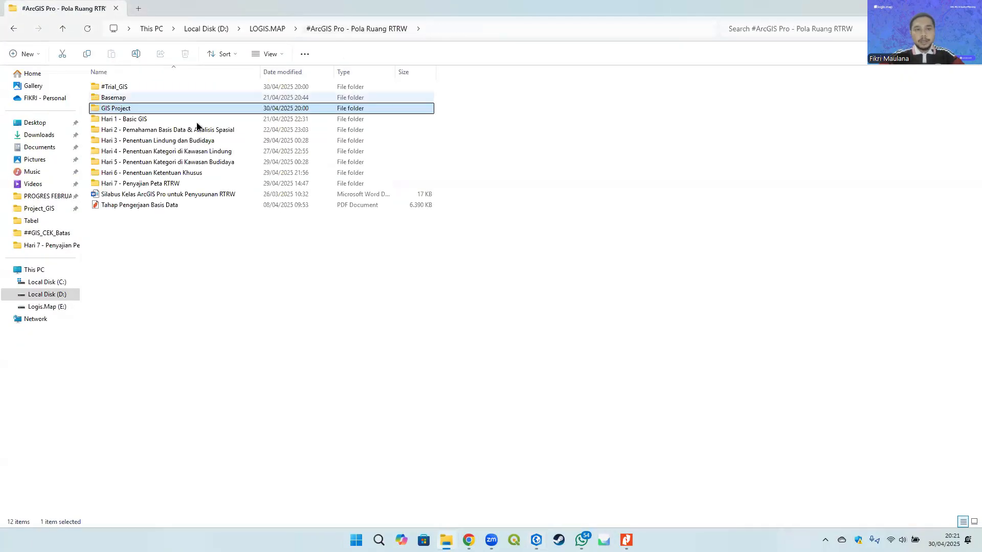
pyautogui.doubleClick(139, 180)
pyautogui.doubleClick(122, 87)
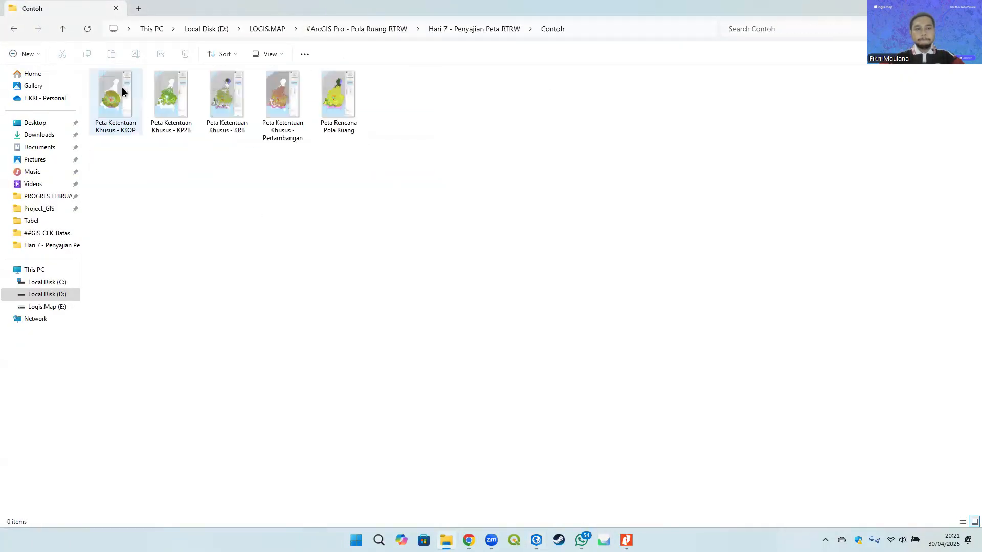
# - Open the example map images and page through them to Peta Rencana Pola Ruang
pyautogui.click(121, 87)
pyautogui.doubleClick(122, 87)
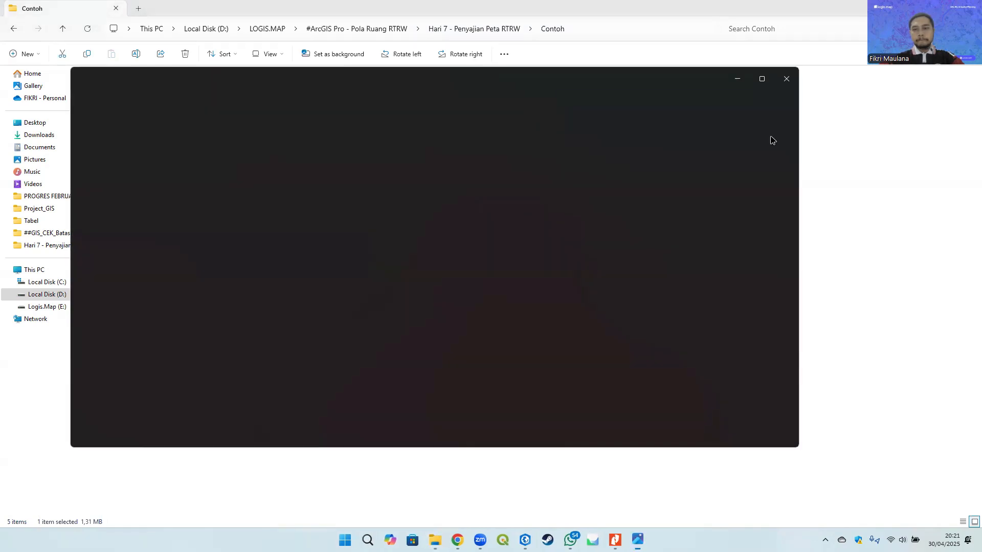
pyautogui.click(789, 257)
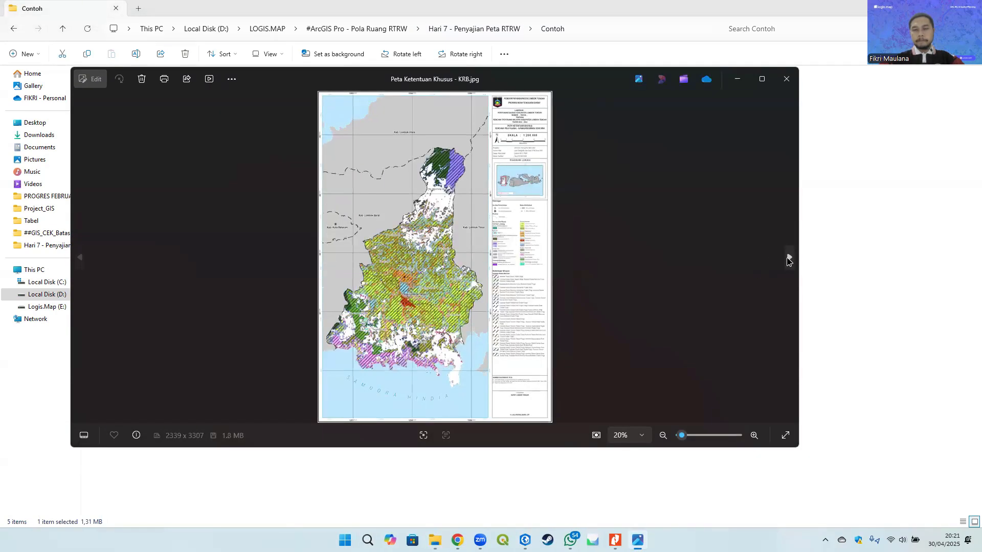
pyautogui.click(788, 257)
pyautogui.doubleClick(751, 260)
pyautogui.doubleClick(587, 250)
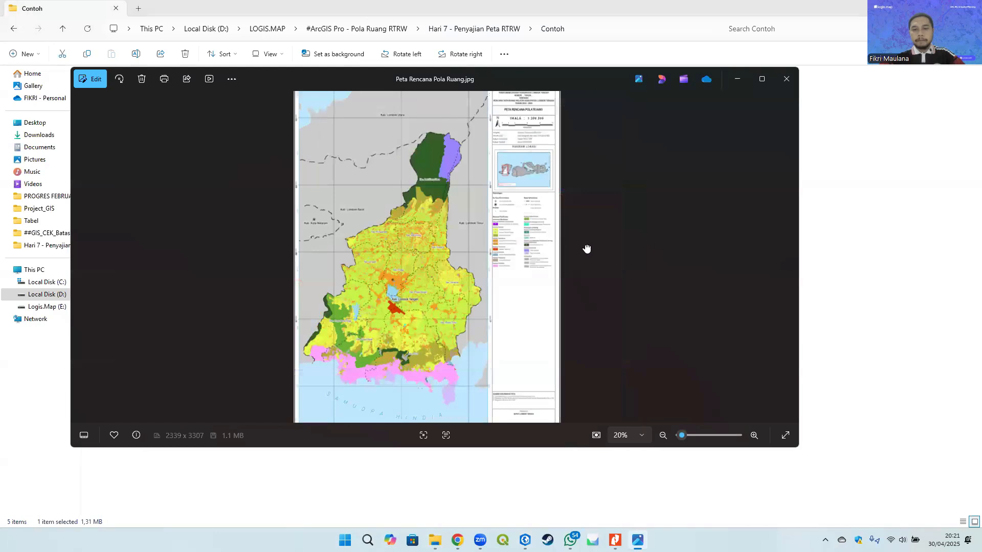
# - Zoom into the Peta Rencana Pola Ruang example to examine its map and legend, then close the viewer
pyautogui.doubleClick(541, 217)
pyautogui.scroll(-2, 513, 225)
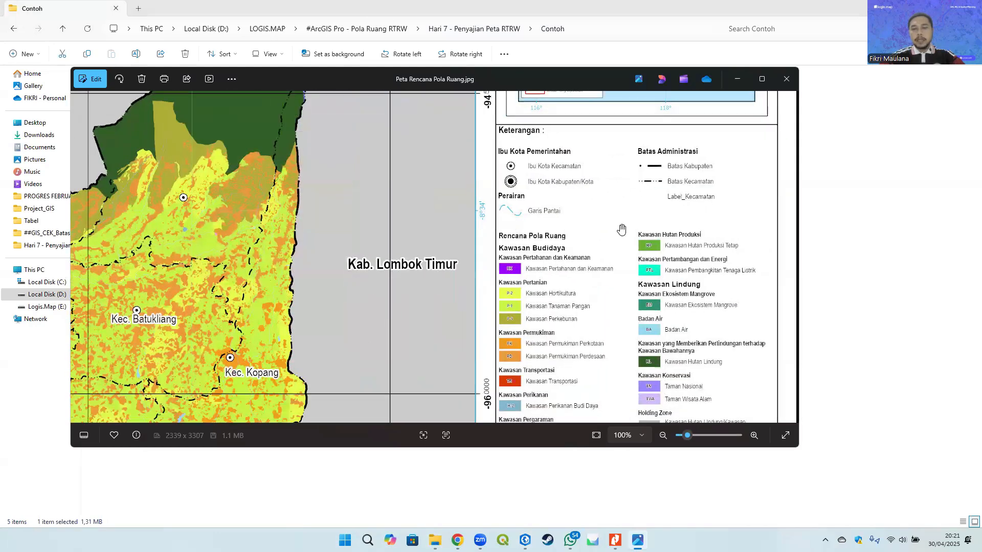
pyautogui.scroll(-6, 692, 236)
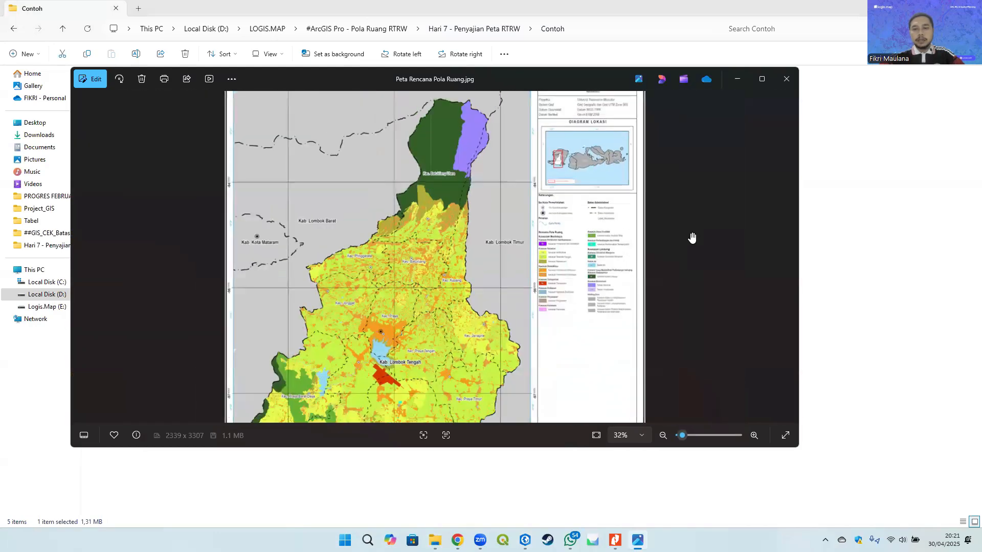
pyautogui.scroll(4, 692, 236)
pyautogui.moveTo(707, 226); pyautogui.dragTo(695, 159)
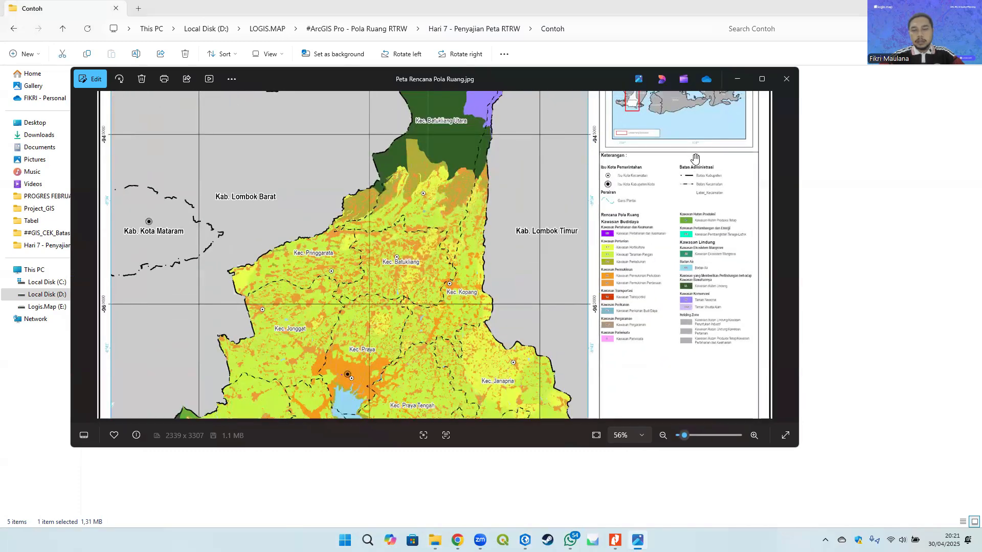
pyautogui.scroll(-5, 695, 158)
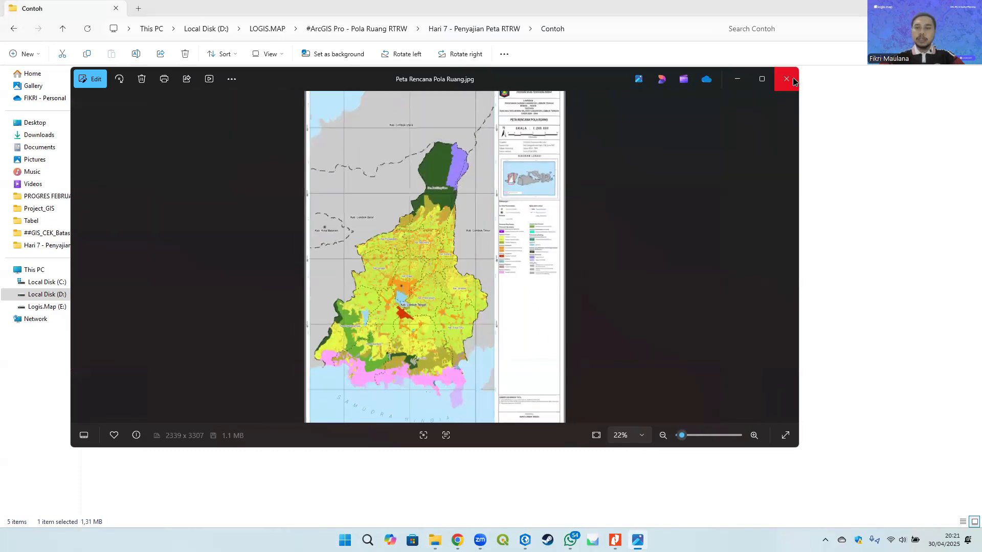
pyautogui.scroll(2, 541, 211)
pyautogui.scroll(-3, 543, 211)
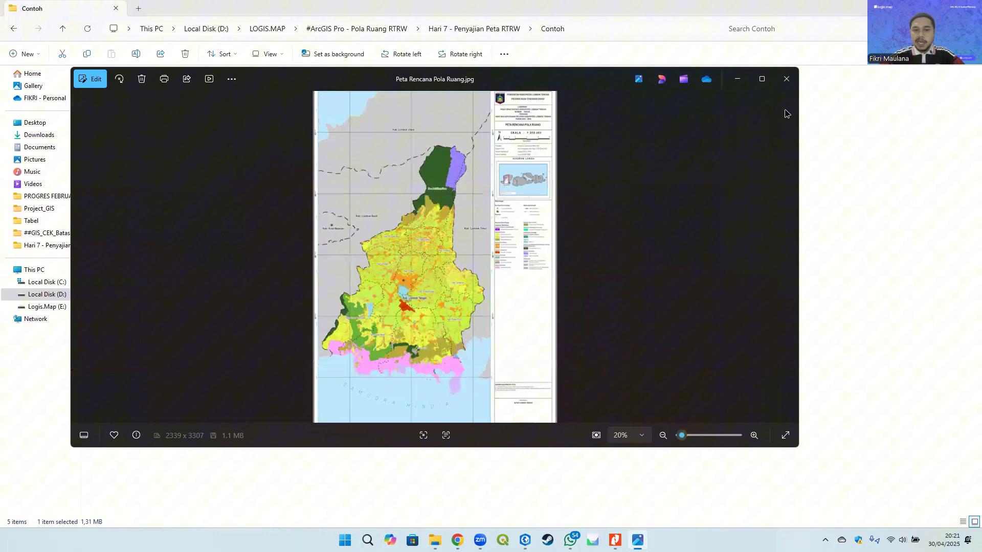
pyautogui.click(785, 79)
# - Return to ArcGIS Pro and browse the #ArcGIS Pro - Pola Ruang RTRW folder connection in the Catalog
pyautogui.click(536, 540)
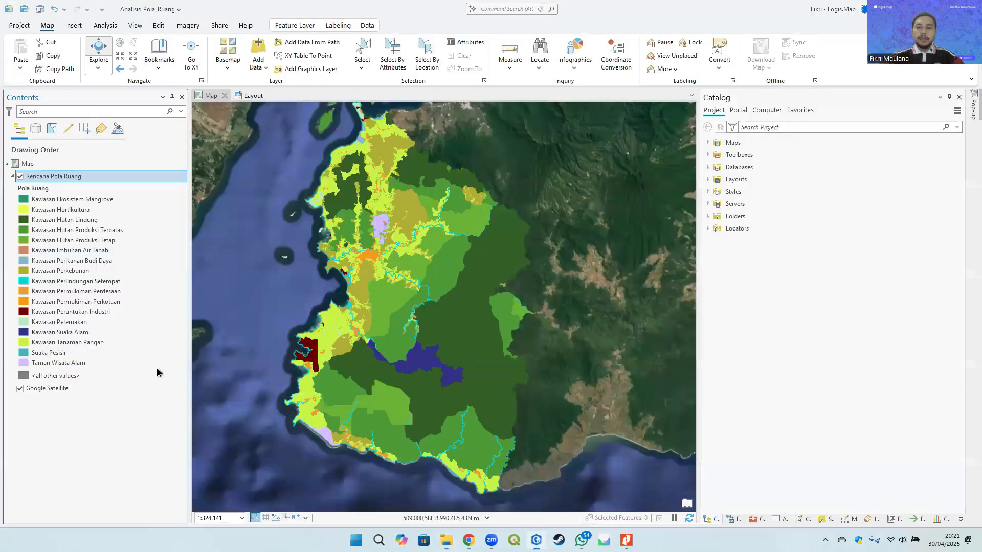
pyautogui.doubleClick(735, 217)
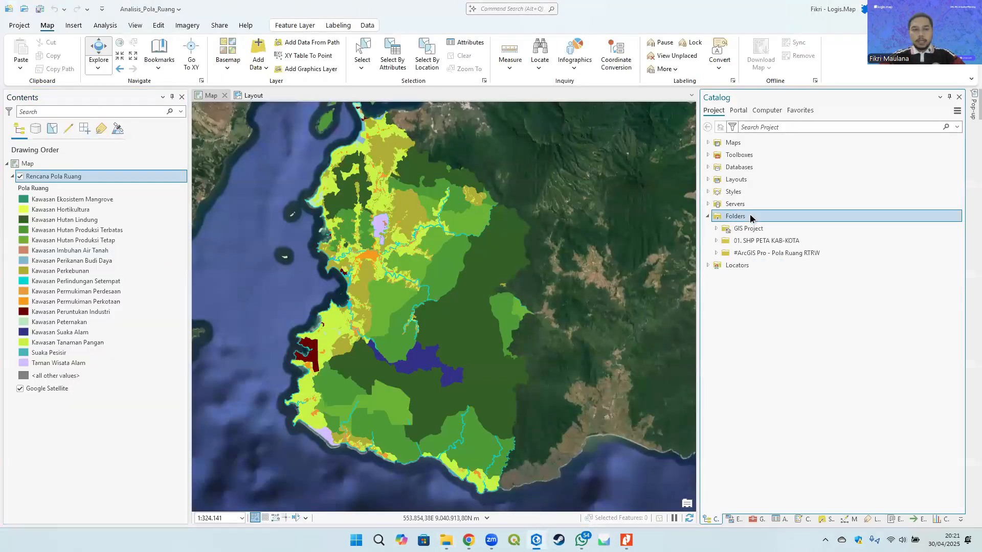
pyautogui.click(768, 253)
pyautogui.doubleClick(768, 253)
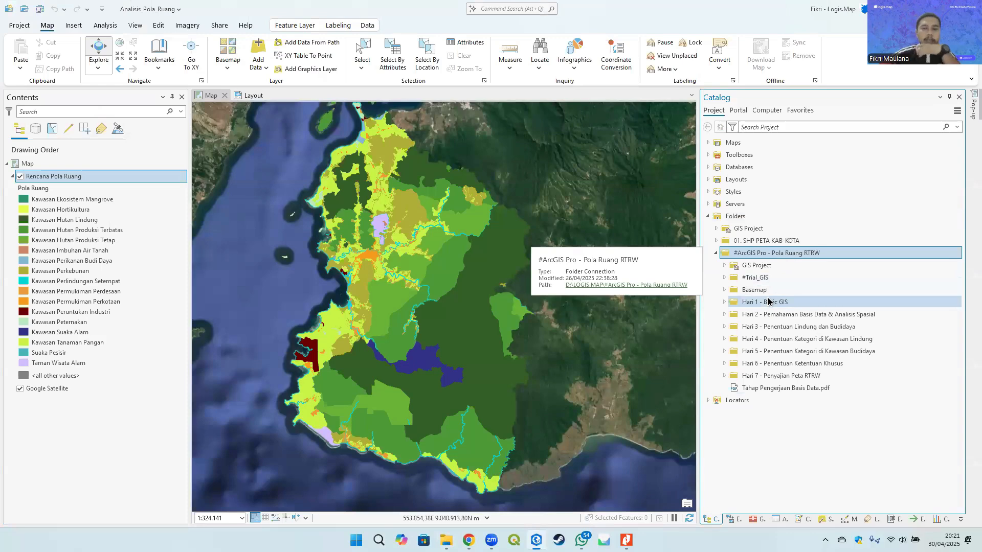
pyautogui.doubleClick(779, 339)
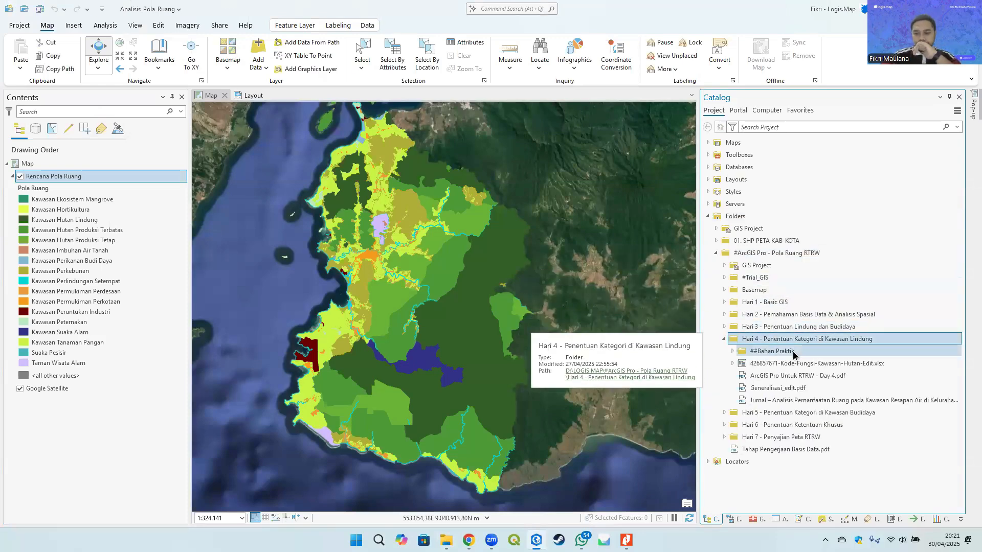
pyautogui.doubleClick(779, 339)
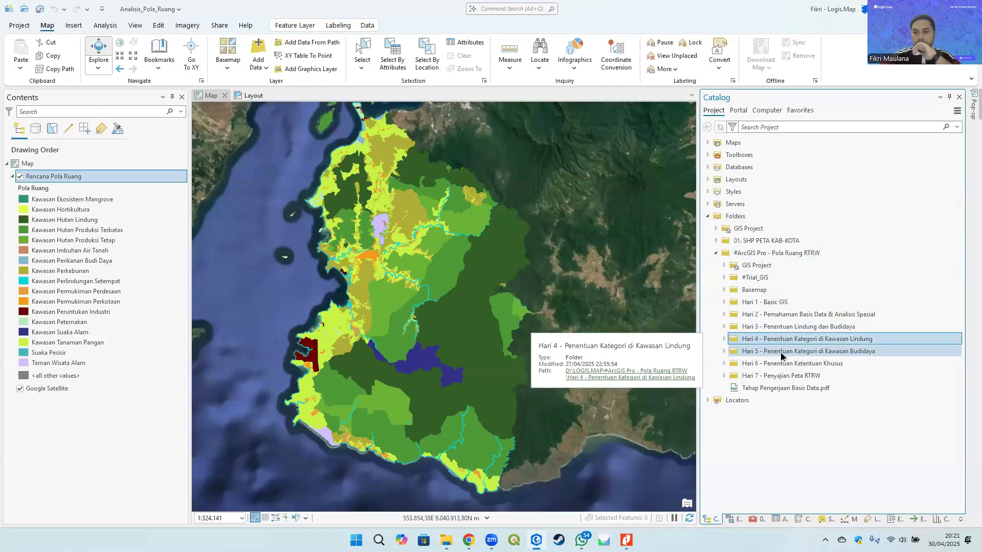
pyautogui.click(769, 329)
pyautogui.doubleClick(770, 331)
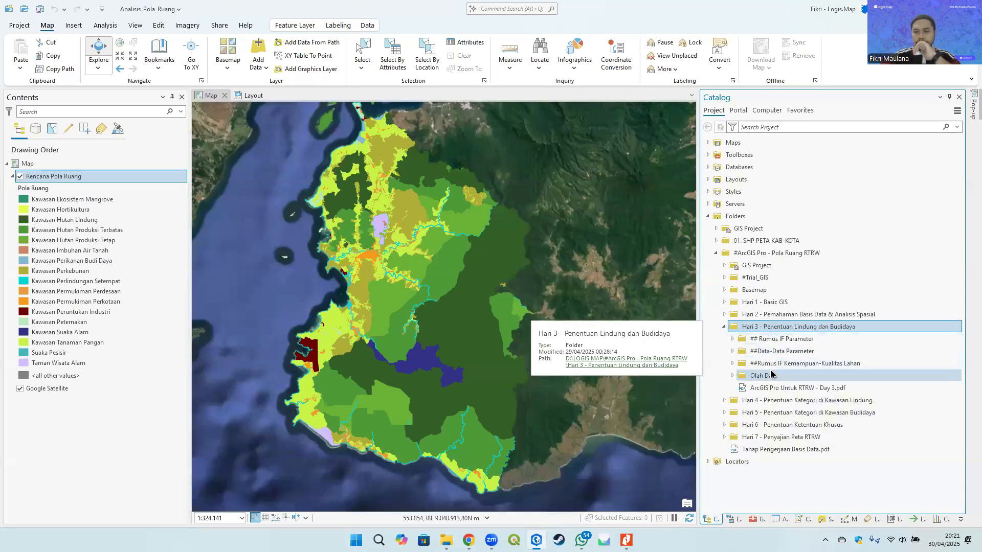
pyautogui.doubleClick(759, 327)
pyautogui.doubleClick(771, 341)
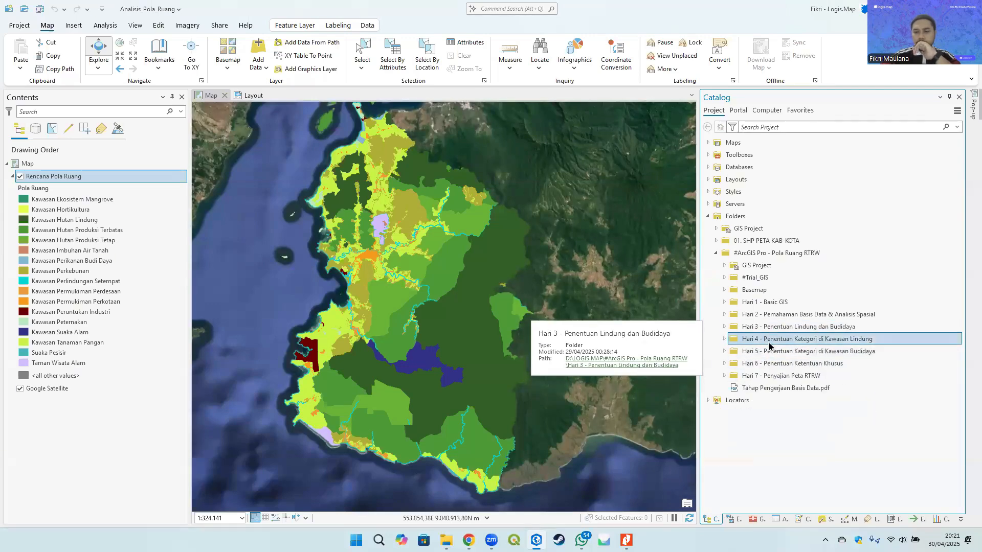
# - Add TOPONIMI_PT.shp from Hari 4 > ##Bahan Praktik > Peta Dasar to the map
pyautogui.doubleClick(772, 352)
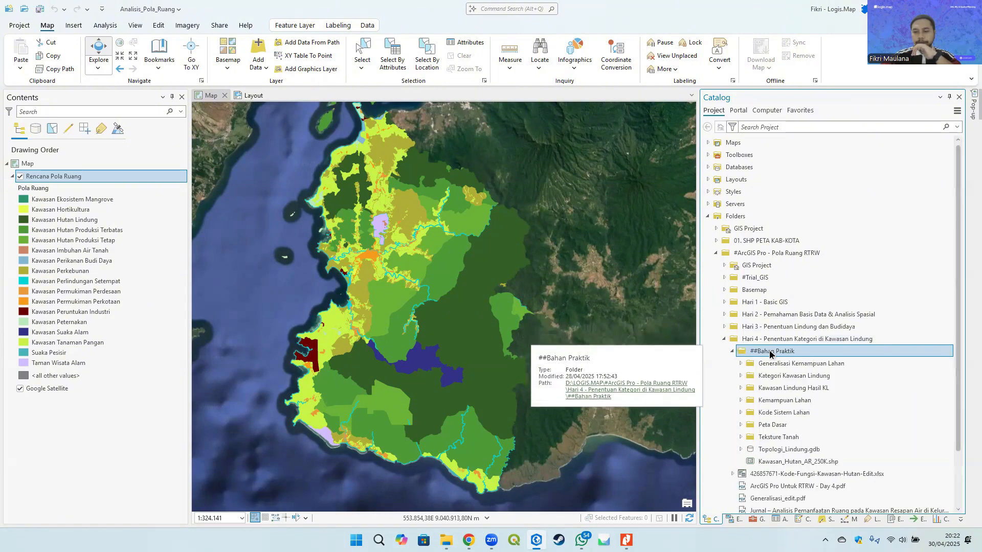
pyautogui.click(783, 435)
pyautogui.click(782, 425)
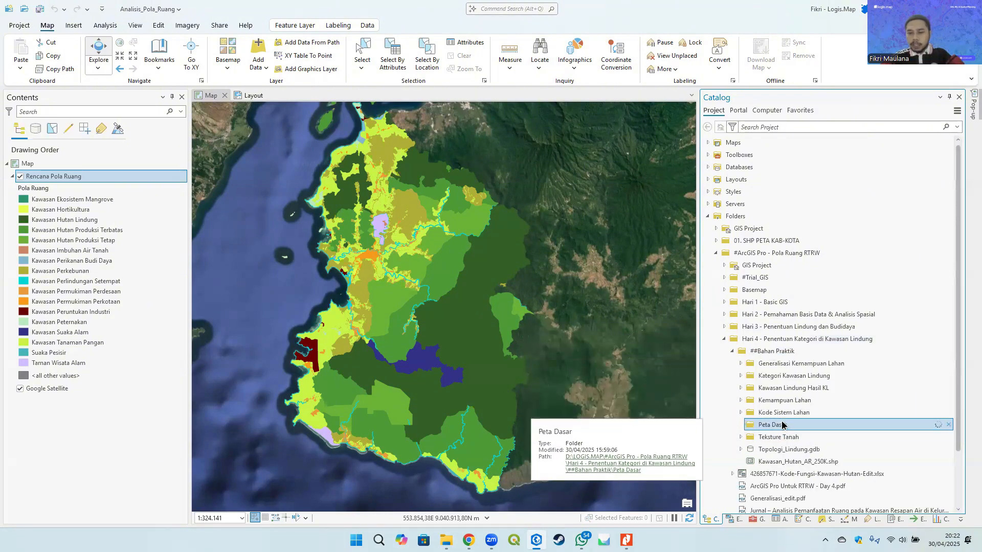
pyautogui.doubleClick(782, 425)
pyautogui.moveTo(797, 413); pyautogui.dragTo(34, 171)
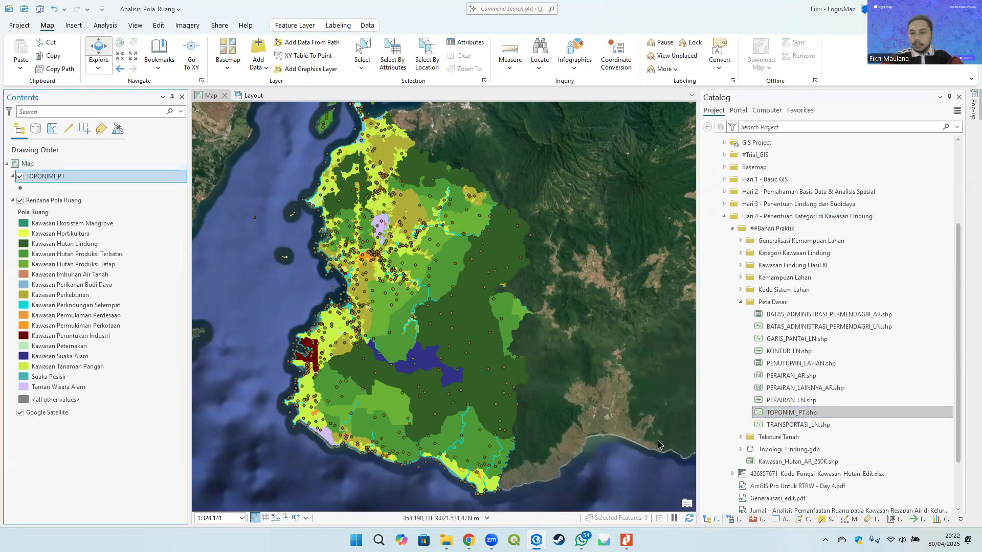
# - Add PERAIRAN_LAINNYA_AR.shp from the Peta Dasar folder to the map
pyautogui.click(842, 389)
pyautogui.moveTo(842, 390); pyautogui.dragTo(45, 168)
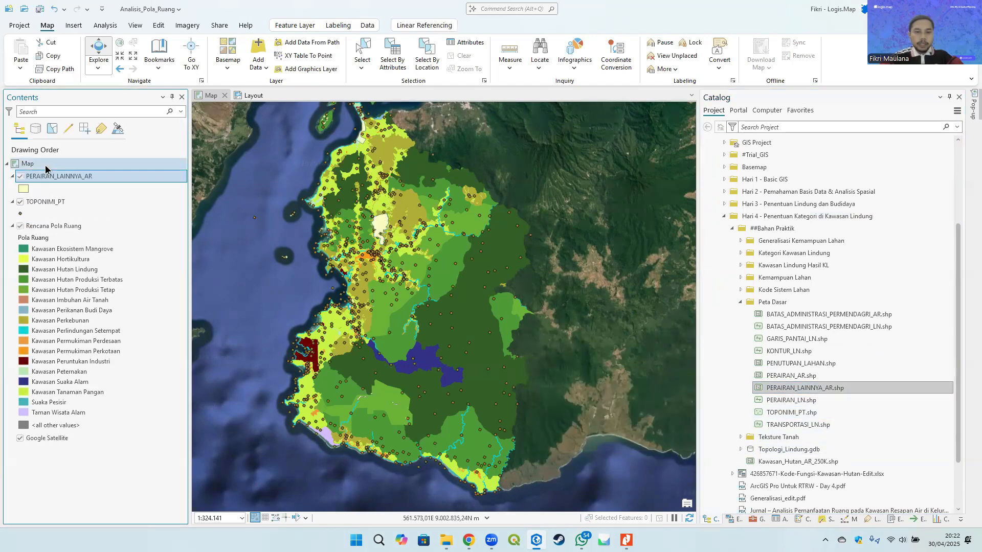
# - Add GARIS_PANTAI_LN.shp from the Peta Dasar folder to the map
pyautogui.click(818, 376)
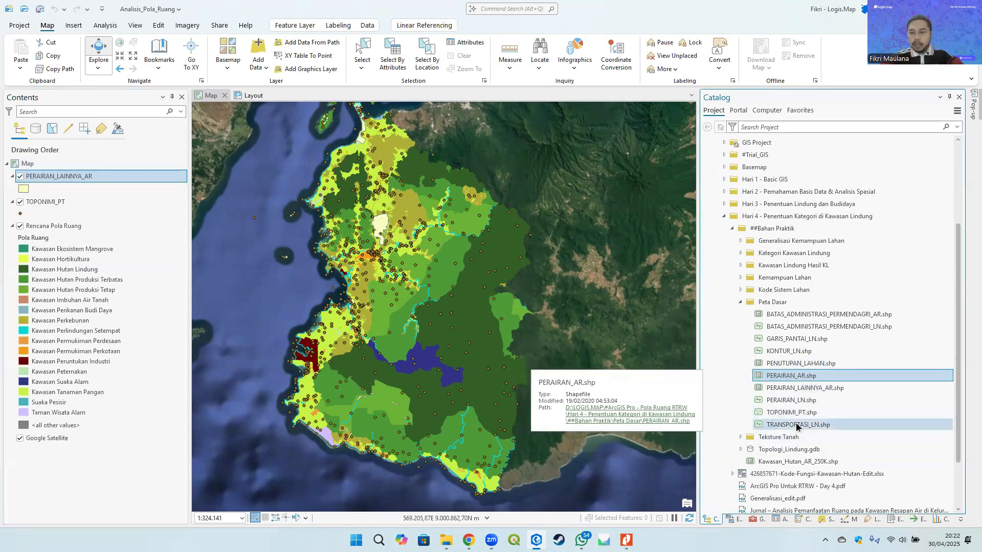
pyautogui.click(792, 339)
pyautogui.moveTo(791, 339); pyautogui.dragTo(23, 165)
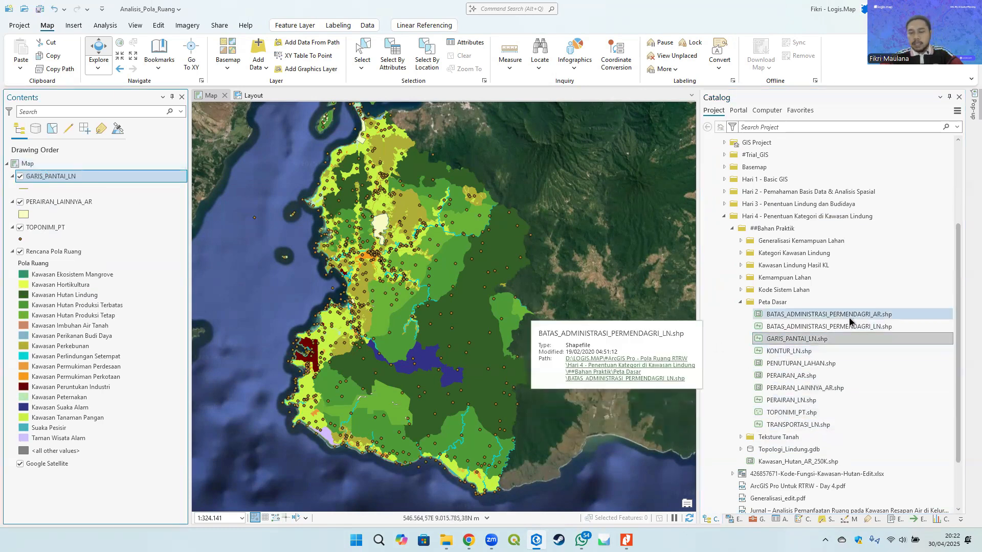
pyautogui.click(797, 315)
pyautogui.moveTo(798, 314); pyautogui.dragTo(27, 165)
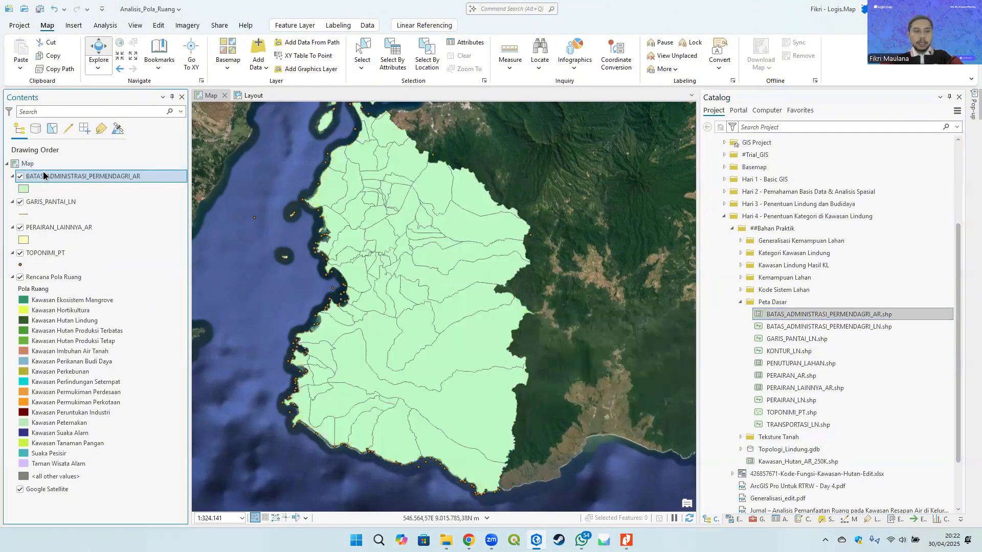
pyautogui.rightClick(83, 176)
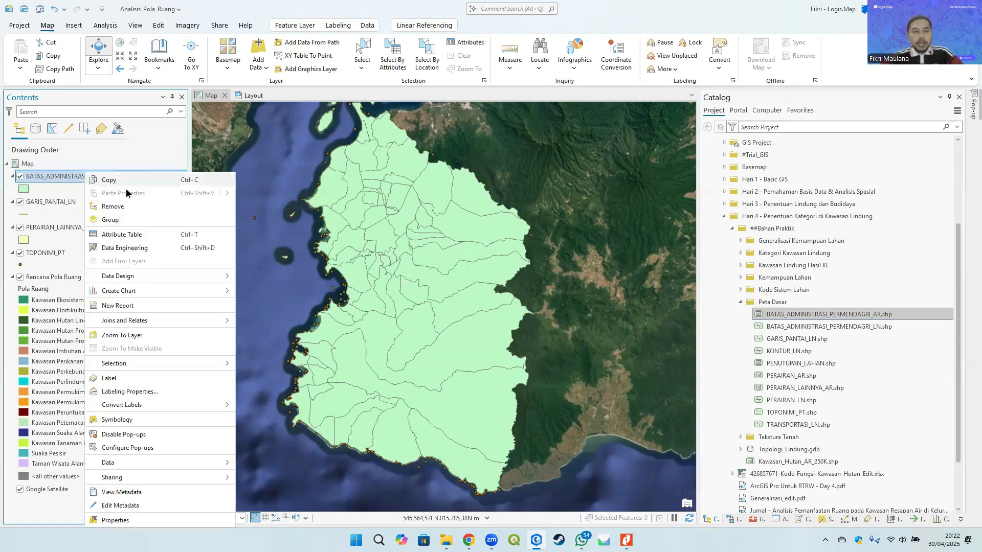
pyautogui.click(130, 202)
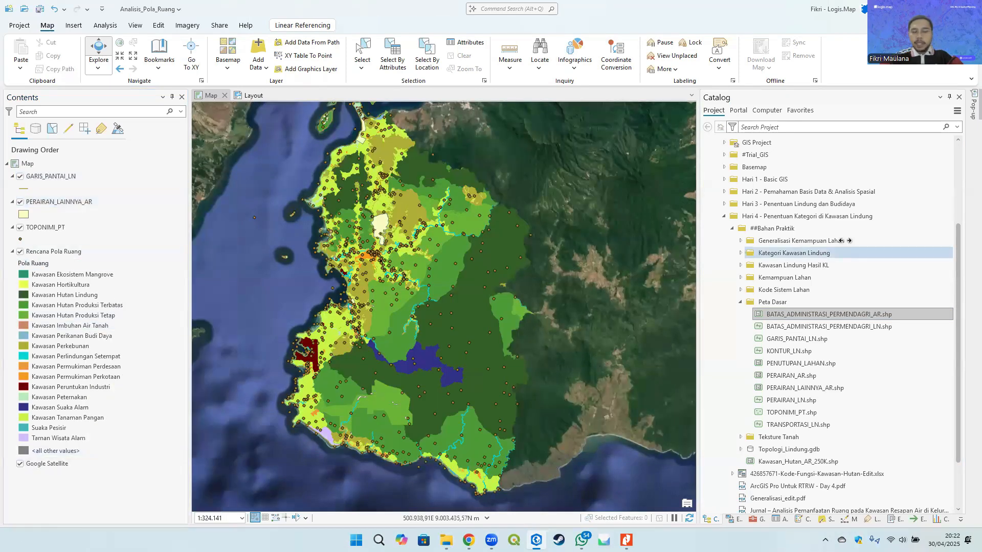
# - Add Administrasi_KSB_AR_Dissolve from the Analisis_Pola_Ruang.gdb geodatabase in the GIS Project folder to the map
pyautogui.scroll(6, 777, 281)
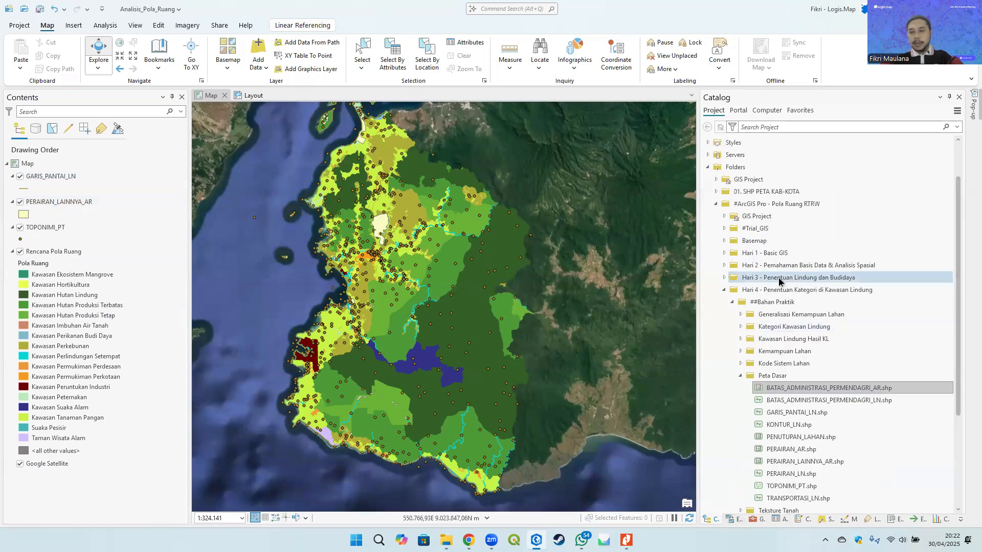
pyautogui.click(746, 228)
pyautogui.click(766, 240)
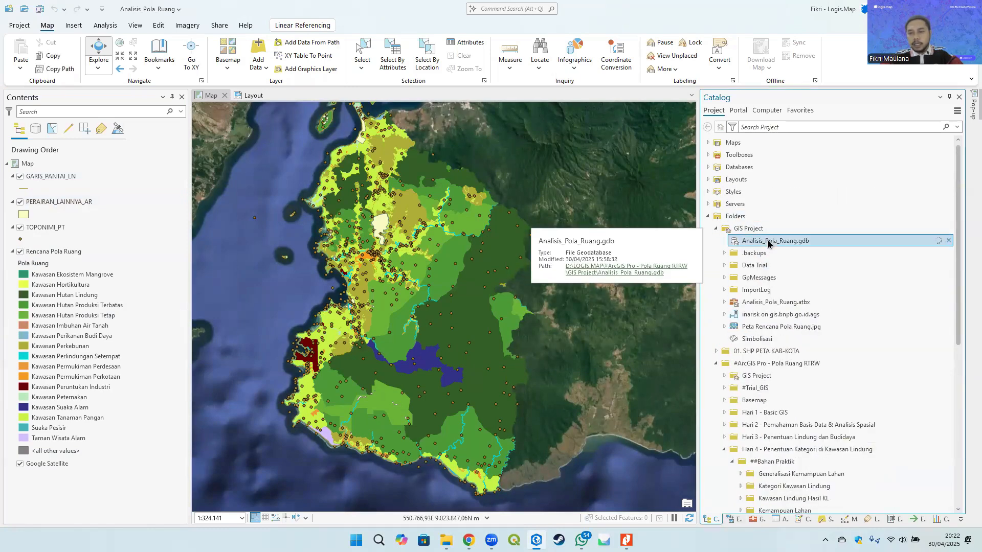
pyautogui.doubleClick(769, 241)
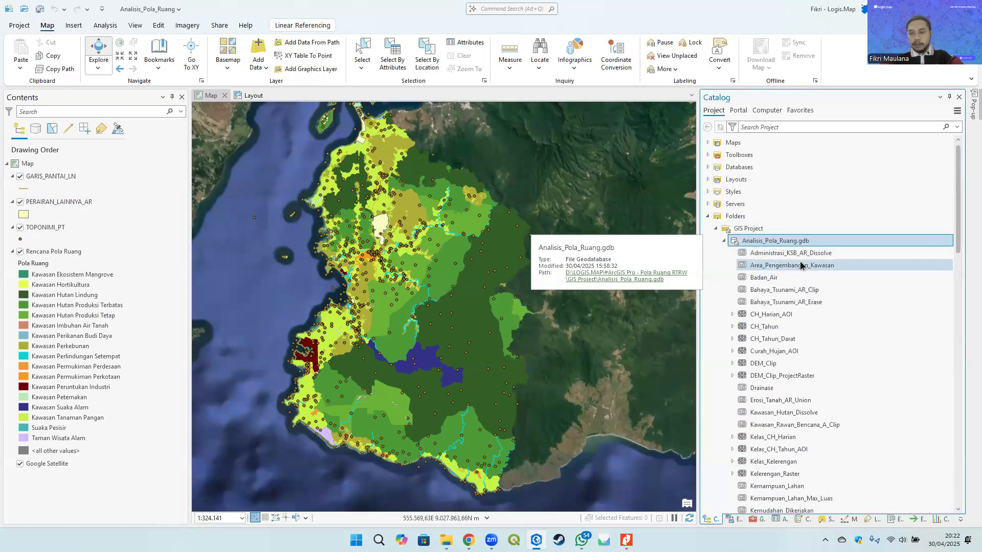
pyautogui.moveTo(818, 251)
pyautogui.mouseDown()
pyautogui.moveTo(833, 250)
pyautogui.moveTo(57, 172)
pyautogui.mouseUp()
pyautogui.moveTo(398, 340); pyautogui.dragTo(411, 331)
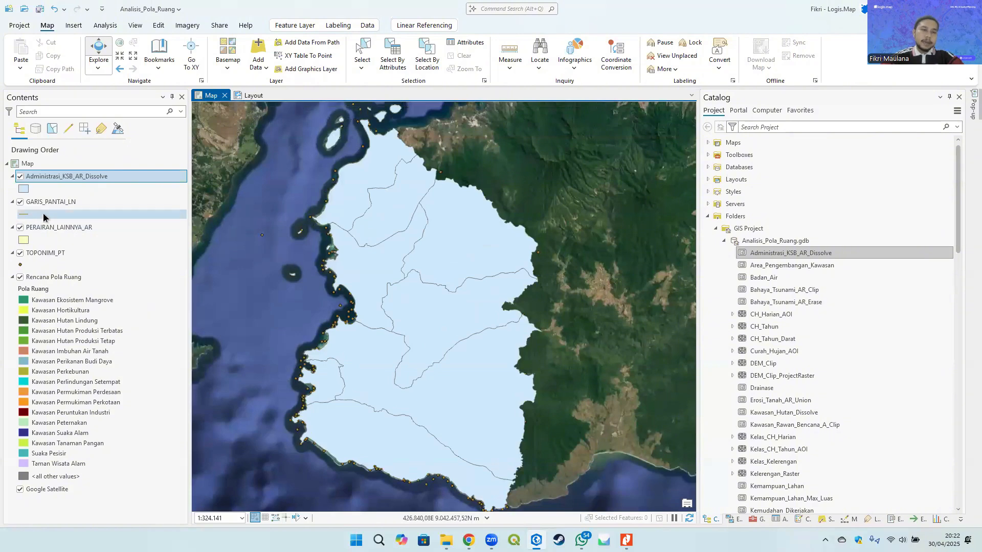
# - Open the attribute table of Administrasi_KSB_AR_Dissolve and review its KECAMATAN values
pyautogui.rightClick(59, 177)
pyautogui.click(100, 236)
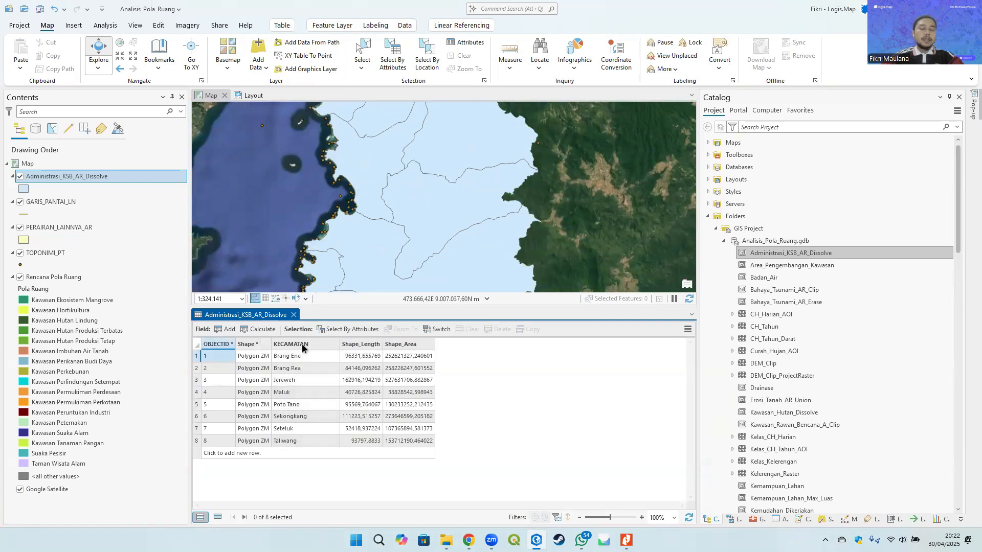
pyautogui.click(302, 423)
pyautogui.click(298, 353)
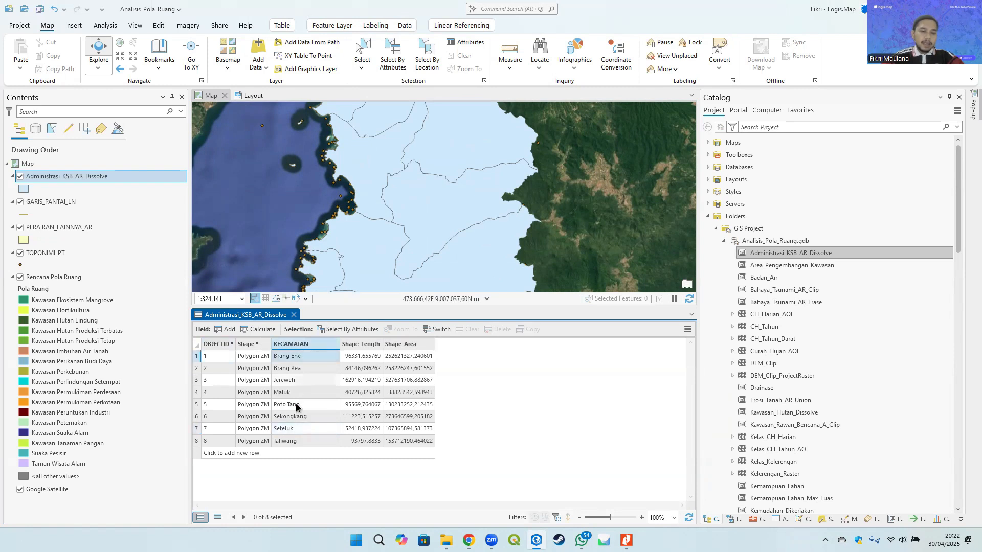
pyautogui.click(291, 441)
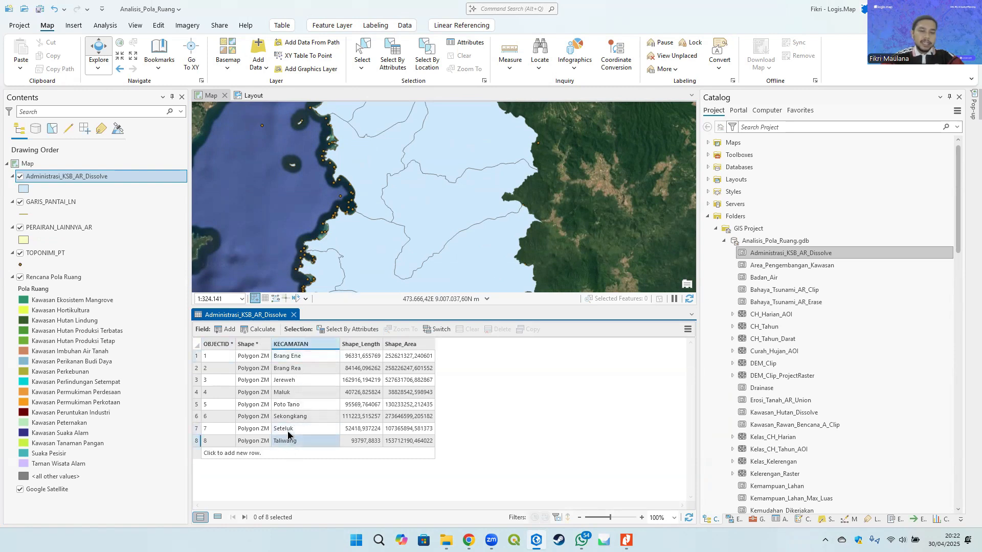
# - Calculate the KECAMATAN field as "Kecamatan " + !KECAMATAN! to prefix each name, then close the table
pyautogui.rightClick(303, 344)
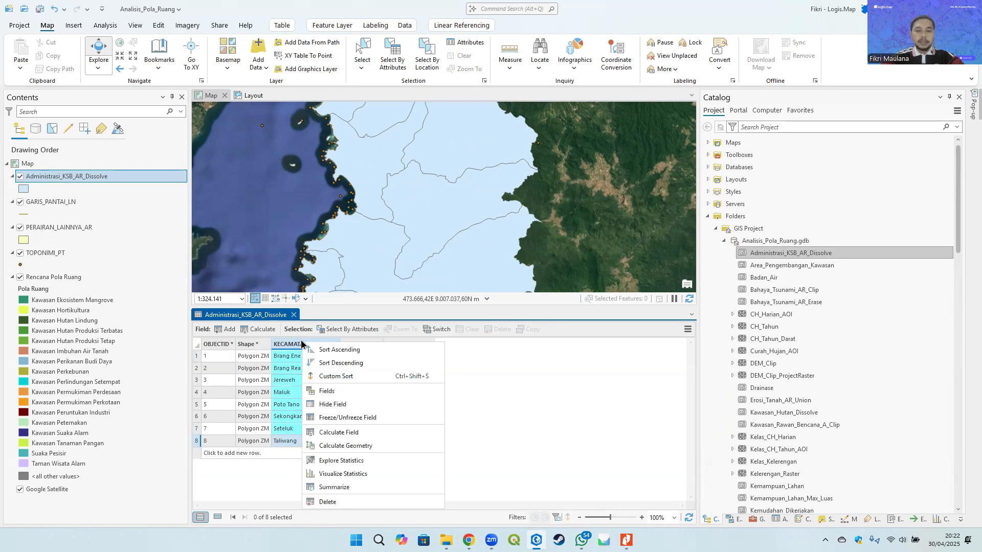
pyautogui.click(359, 432)
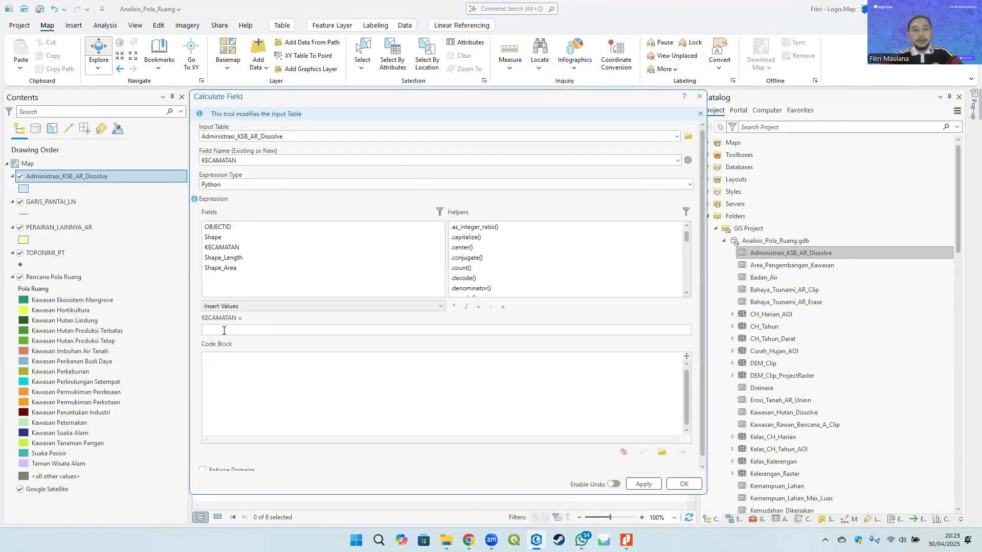
pyautogui.write("'")
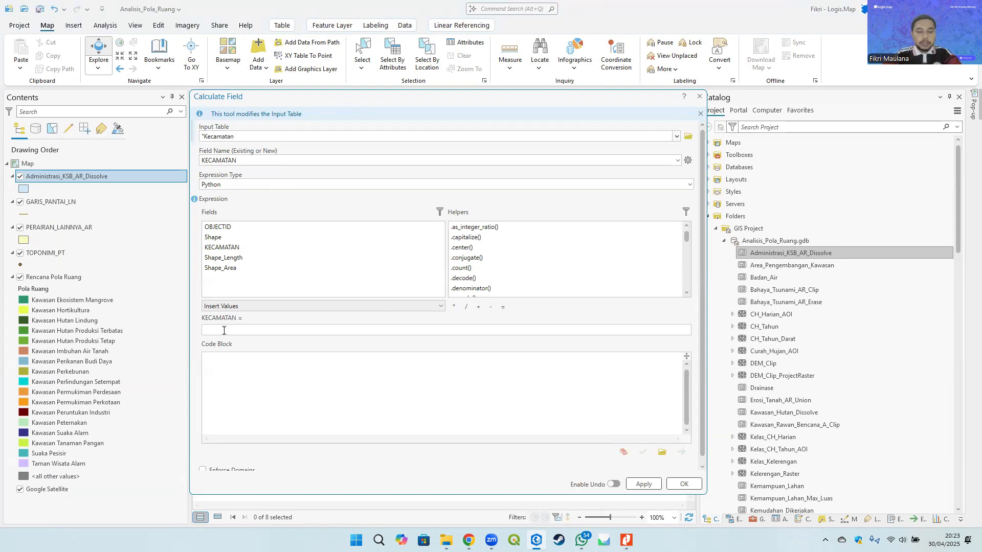
pyautogui.hotkey('ctrl', 'z')
pyautogui.click(220, 330)
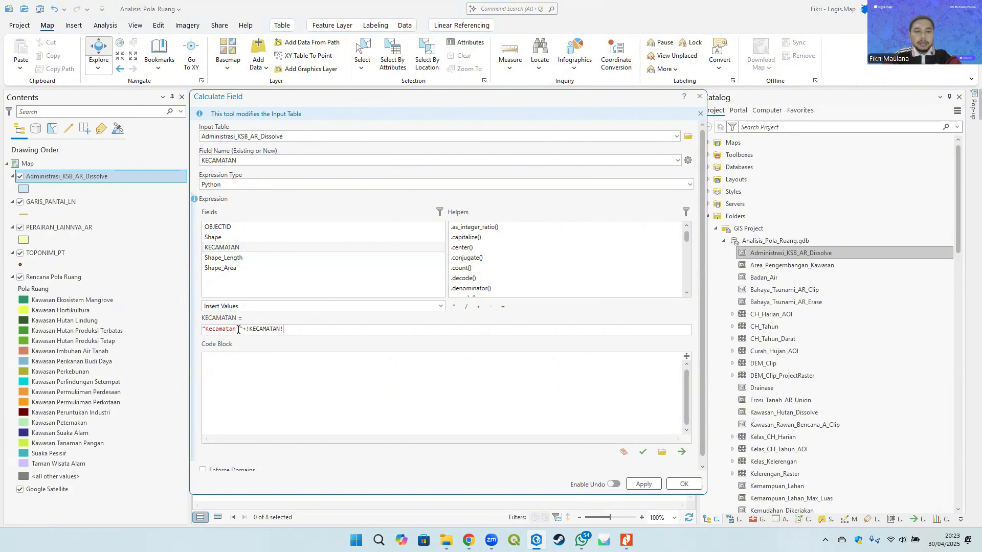
pyautogui.moveTo(240, 329); pyautogui.dragTo(187, 330)
pyautogui.click(318, 329)
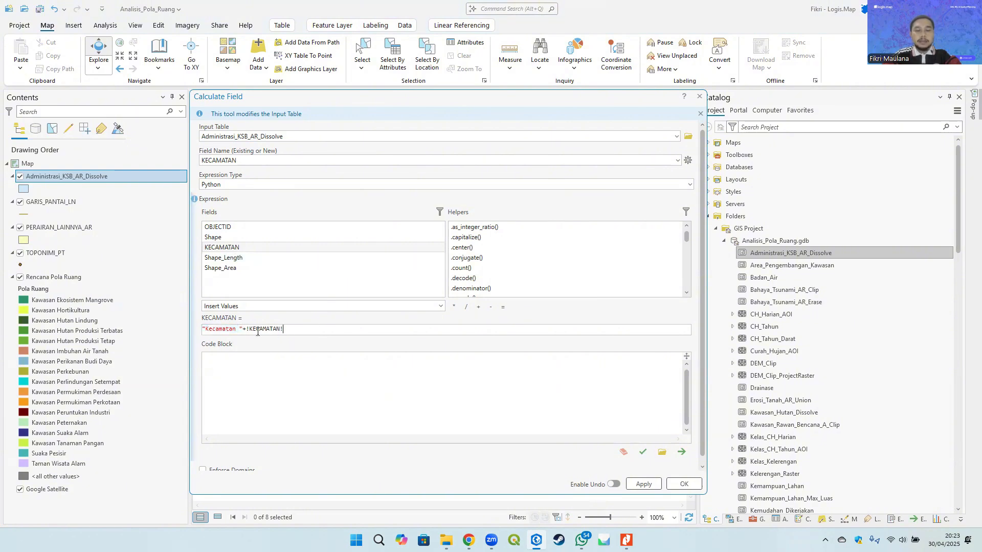
pyautogui.click(684, 483)
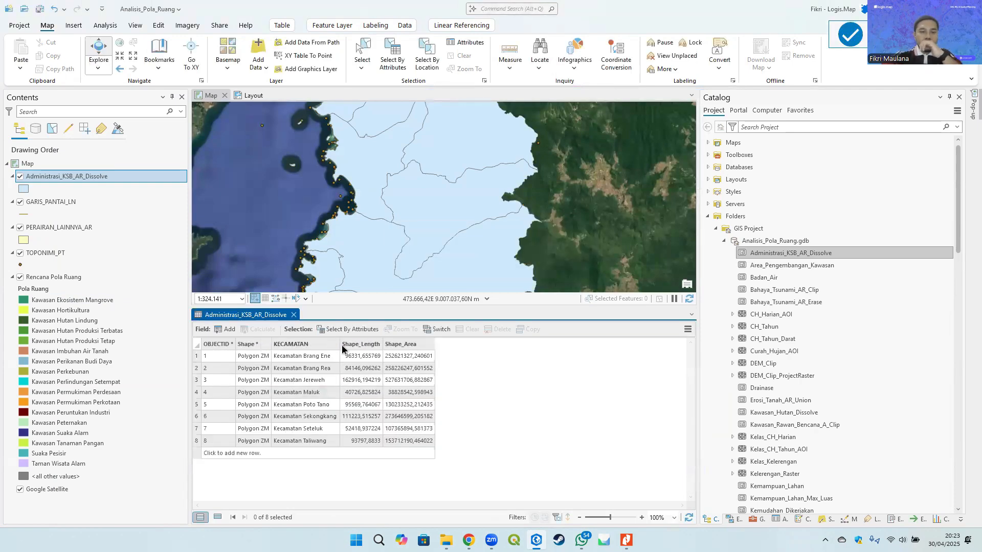
pyautogui.moveTo(340, 344); pyautogui.dragTo(364, 343)
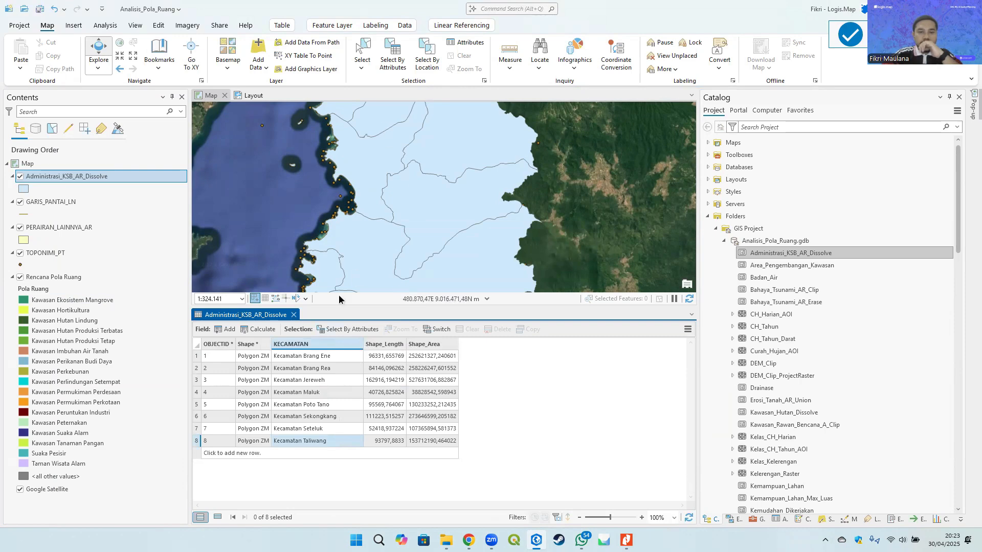
pyautogui.click(294, 315)
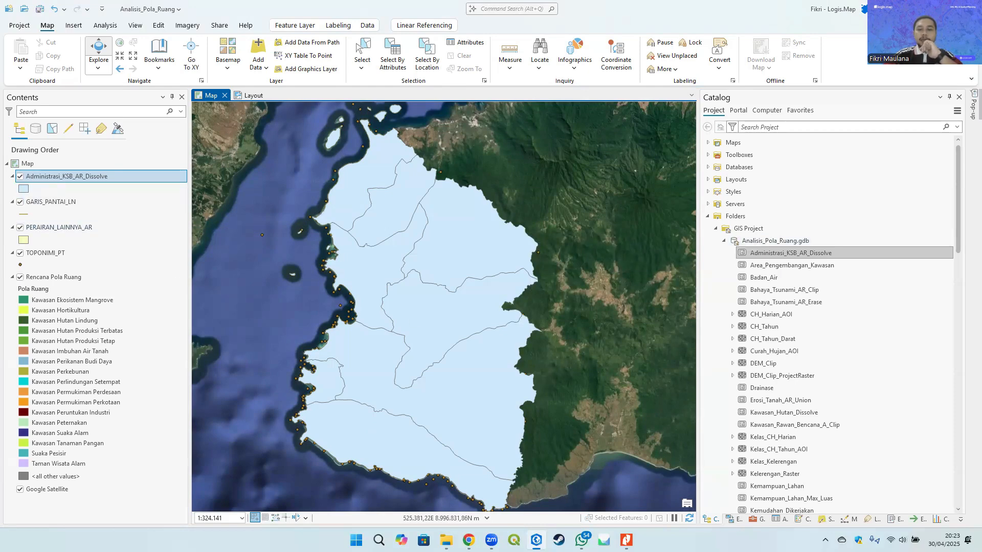
# - Run Feature To Line on Administrasi_KSB_AR_Dissolve, saving the output as Batas_Adm_Kecamatan in Analisis_Pola_Ruang.gdb
pyautogui.click(756, 519)
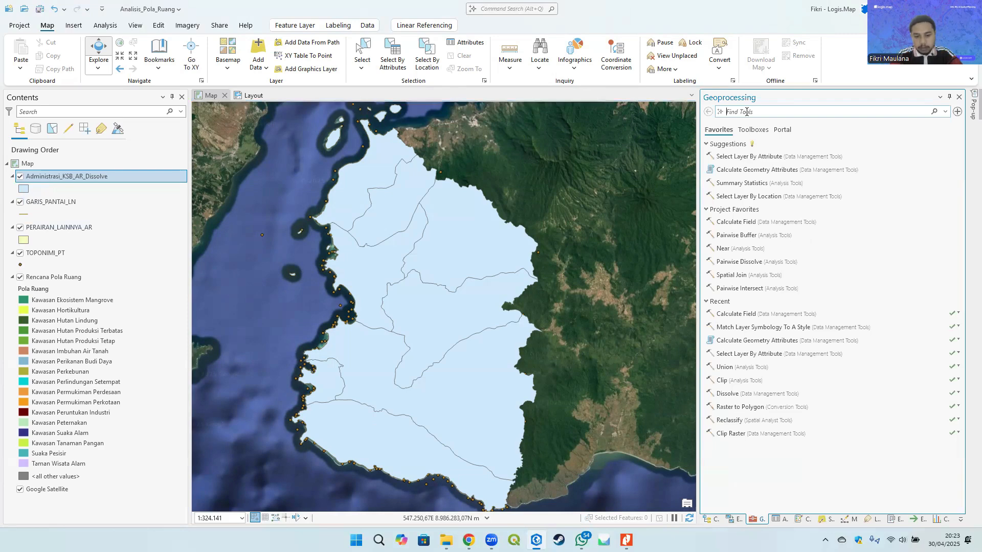
pyautogui.write('line')
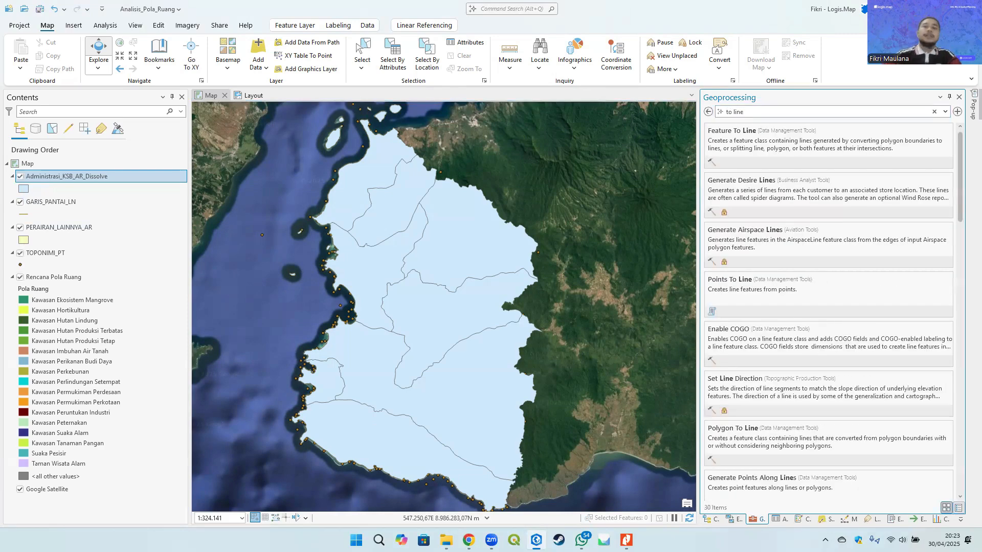
pyautogui.click(749, 149)
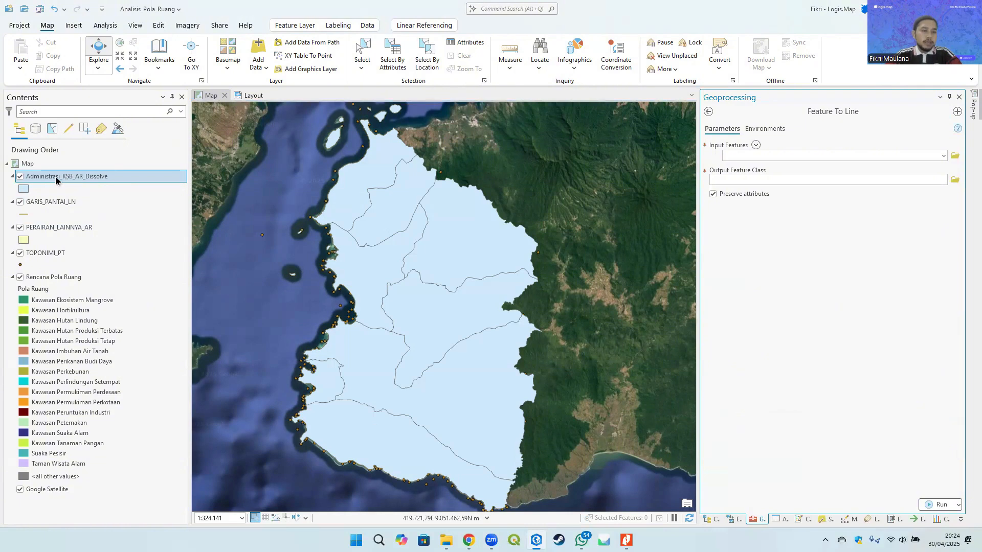
pyautogui.moveTo(56, 180); pyautogui.dragTo(749, 158)
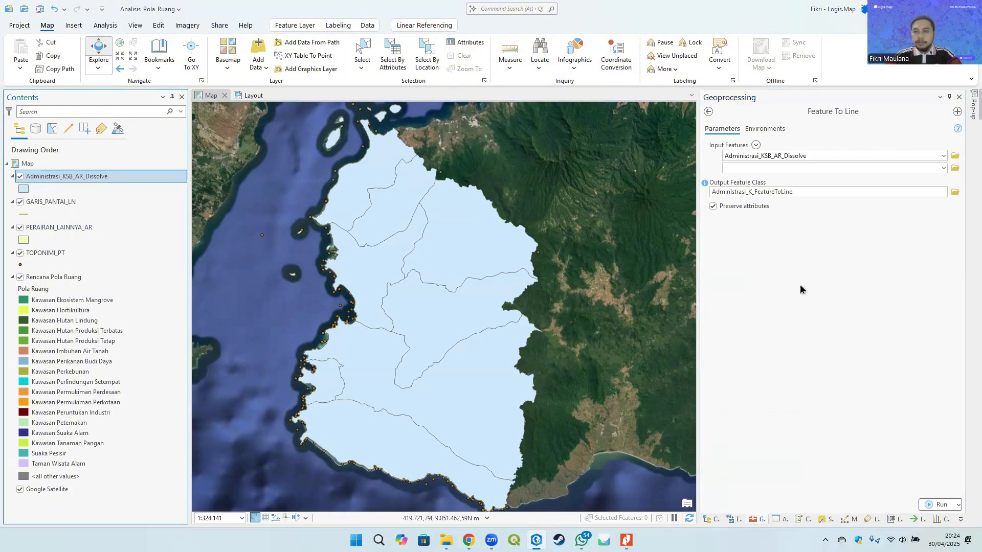
pyautogui.click(841, 193)
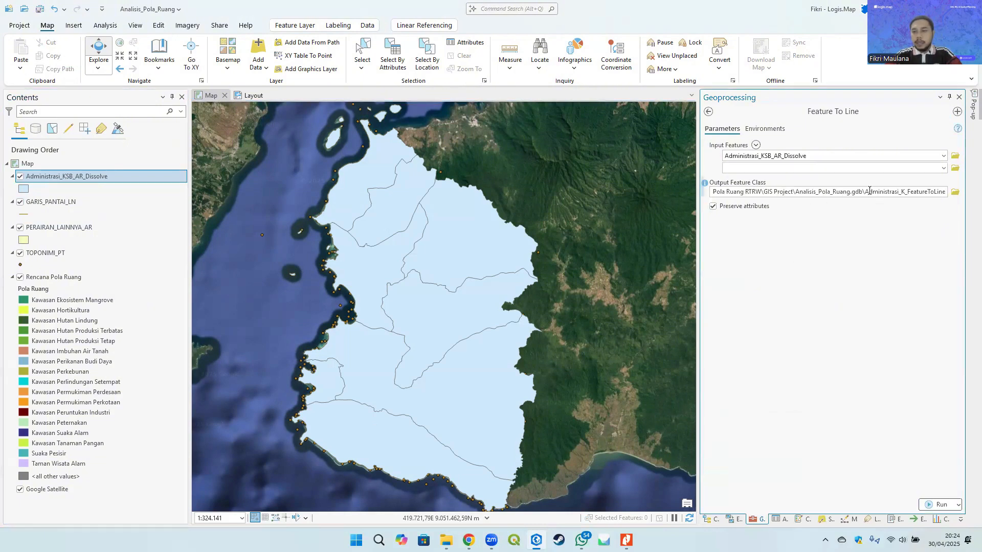
pyautogui.moveTo(869, 191); pyautogui.dragTo(966, 183)
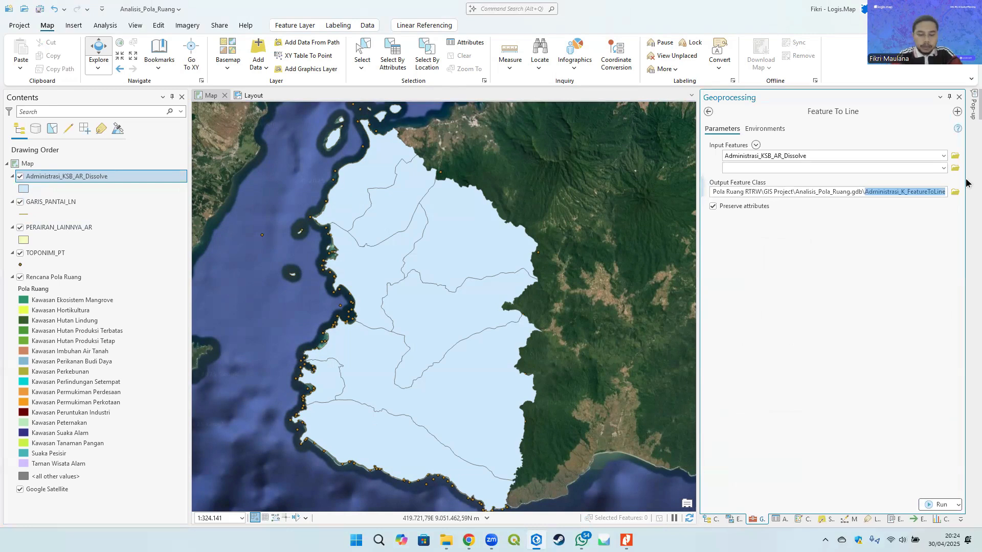
pyautogui.write('Batas')
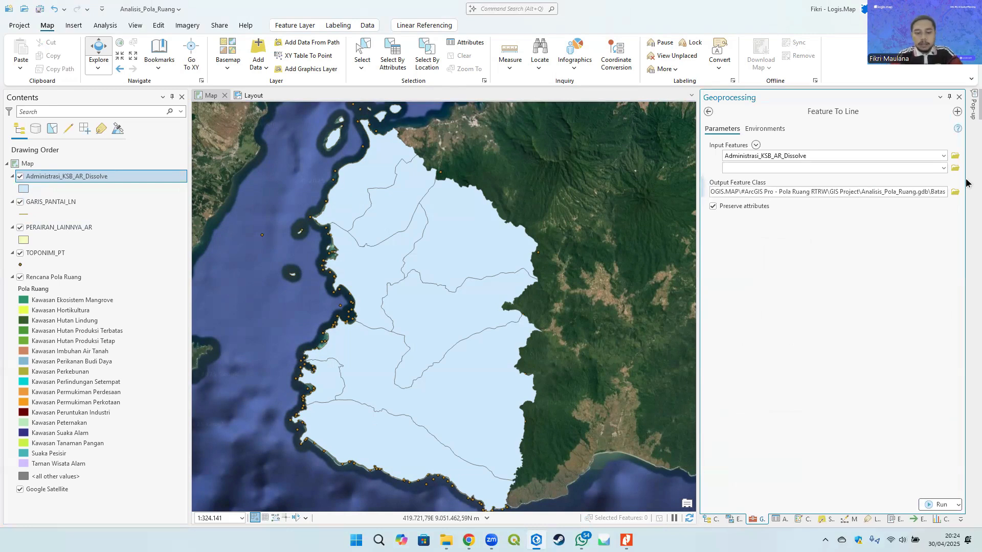
pyautogui.write('_Adm_Kecamatan')
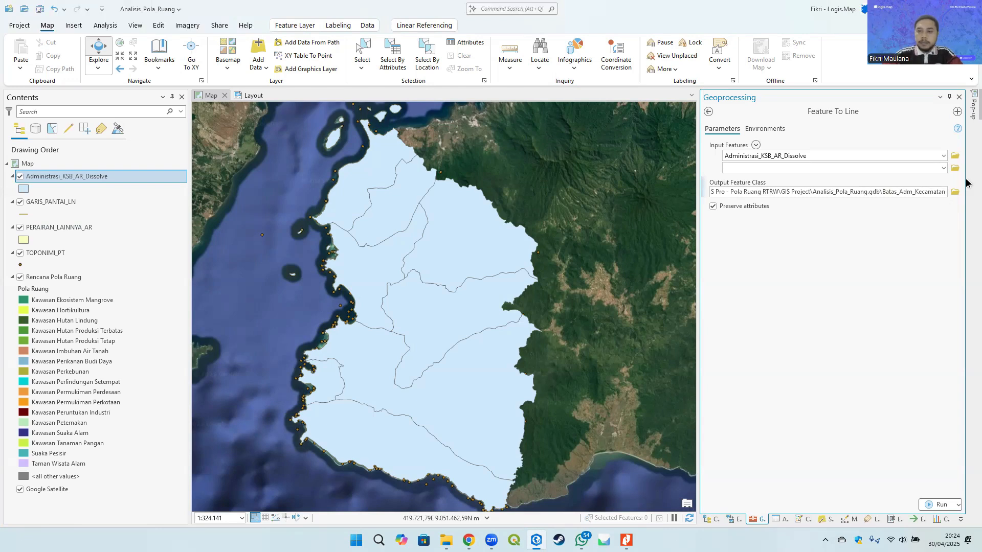
pyautogui.click(892, 271)
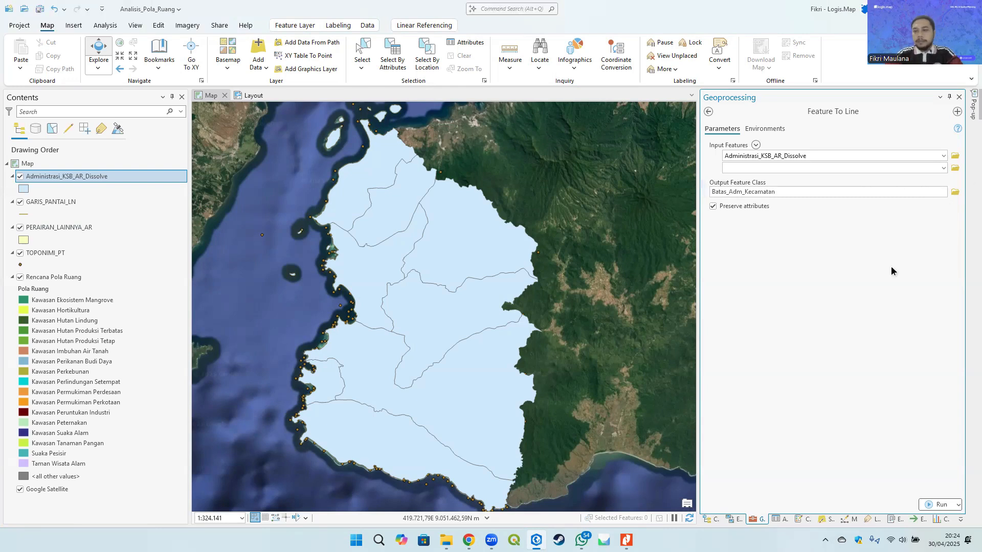
pyautogui.click(938, 505)
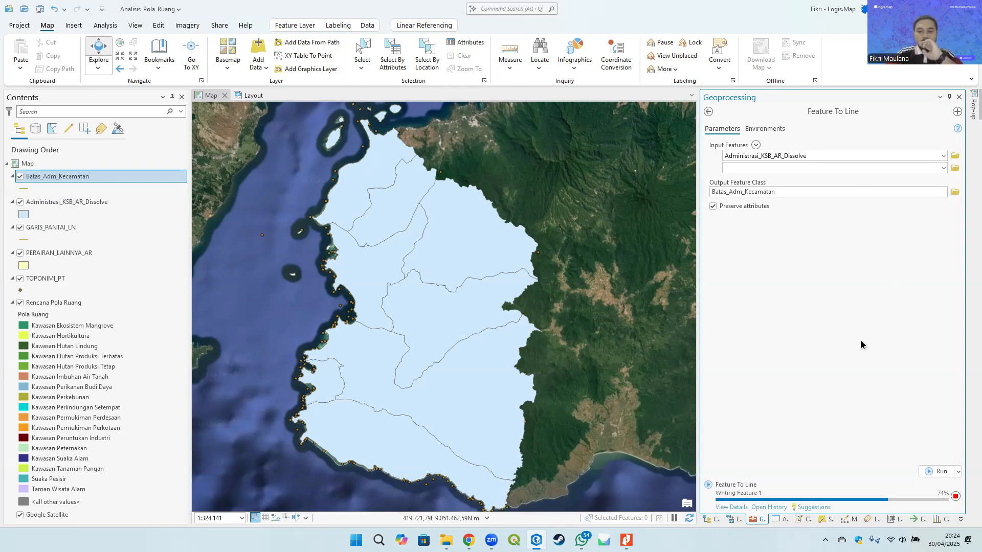
# - Inspect the new Batas_Adm_Kecamatan lines by toggling the visibility of the layers beneath it
pyautogui.click(24, 202)
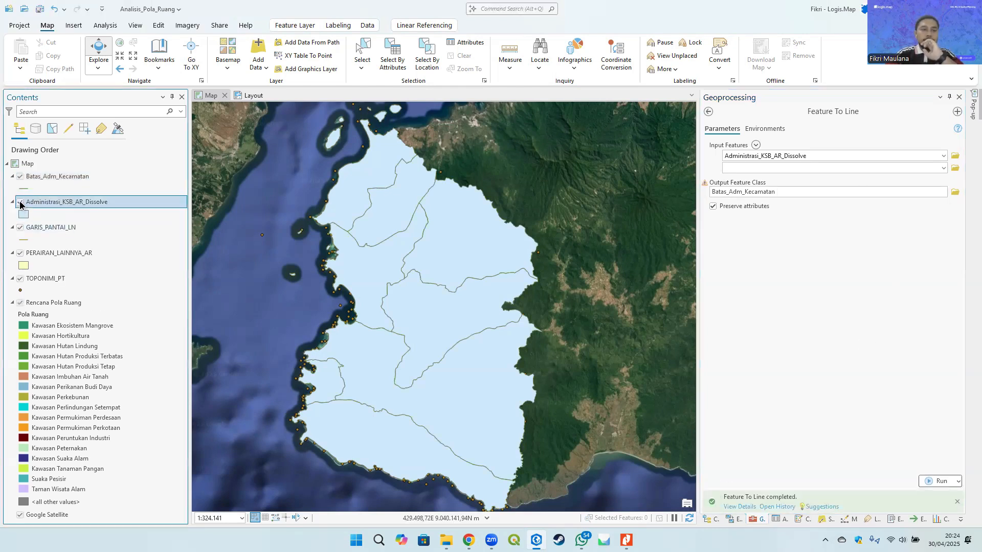
pyautogui.click(18, 229)
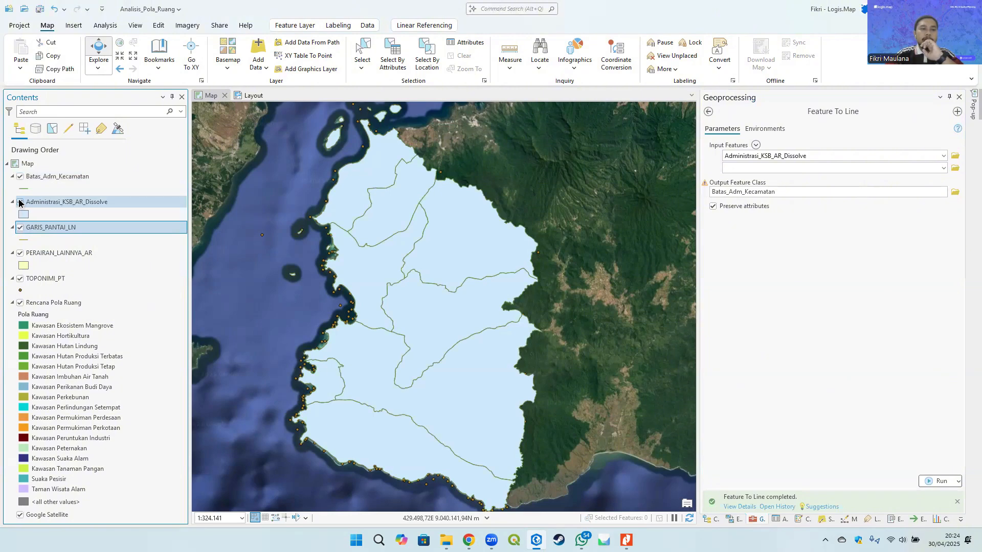
pyautogui.click(56, 176)
pyautogui.click(806, 315)
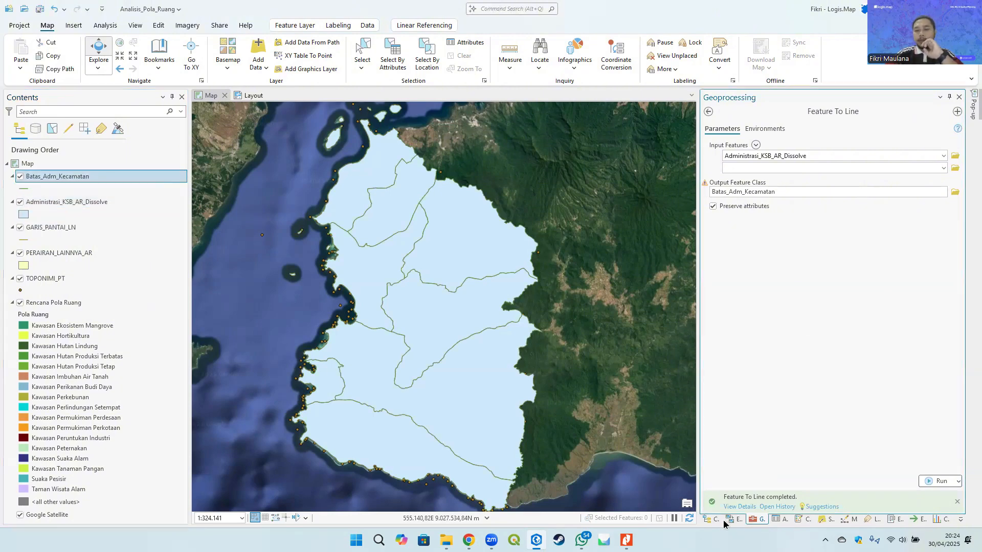
# - Browse the Catalog to the 01_PETA_DASAR folder under 11. PROVINSI NTB > SHP BAPPEDA NTB
pyautogui.click(714, 519)
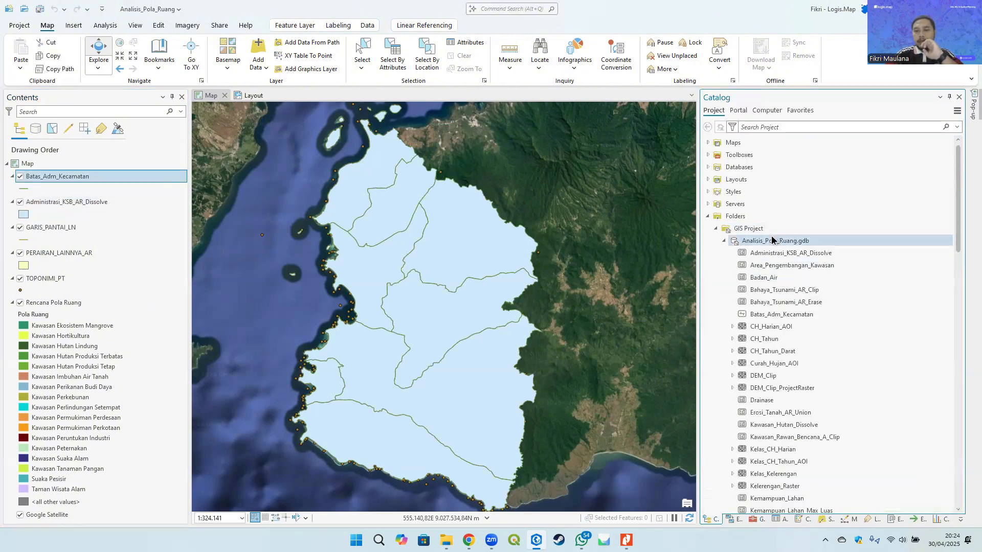
pyautogui.scroll(-5, 767, 343)
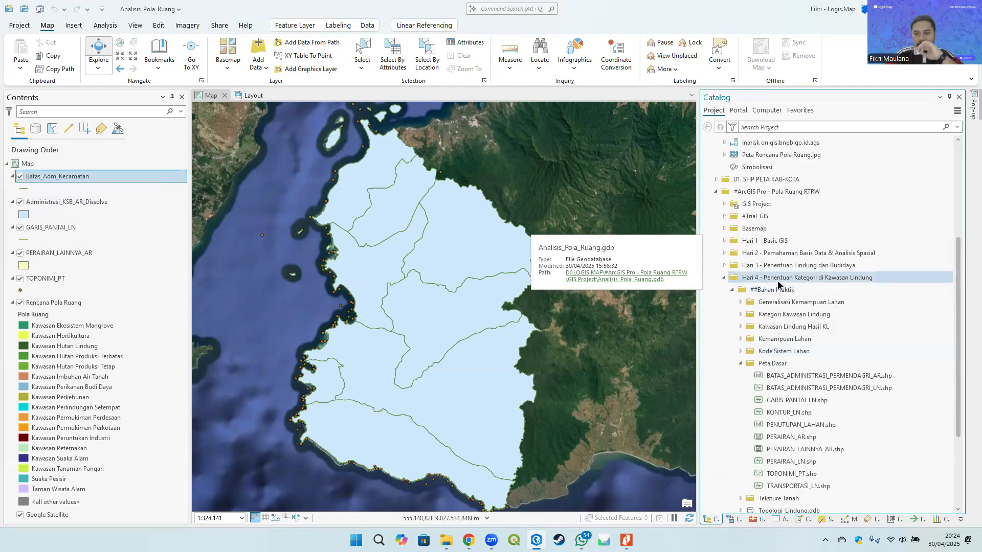
pyautogui.click(769, 291)
pyautogui.doubleClick(768, 291)
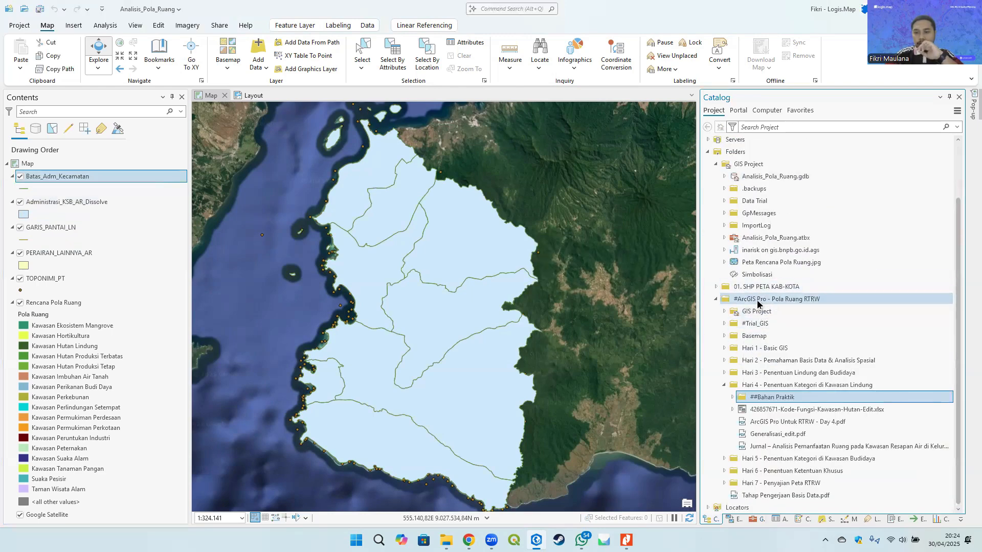
pyautogui.click(750, 287)
pyautogui.doubleClick(766, 286)
pyautogui.scroll(-2, 757, 312)
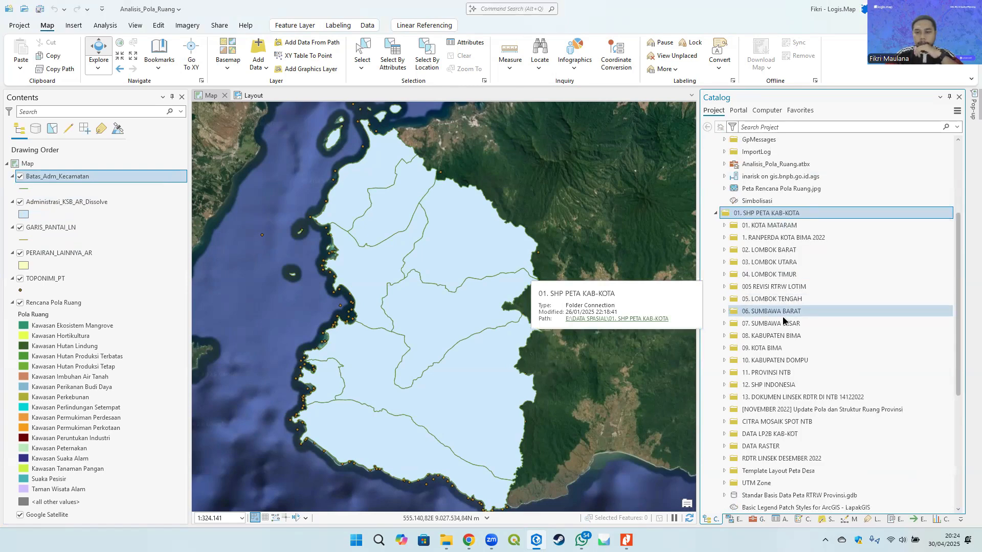
pyautogui.scroll(-2, 779, 351)
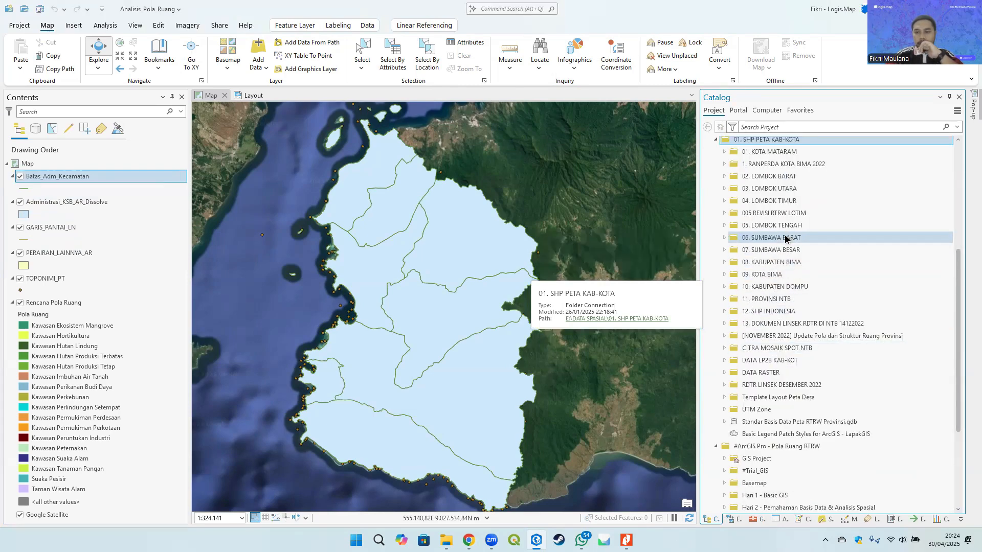
pyautogui.doubleClick(783, 299)
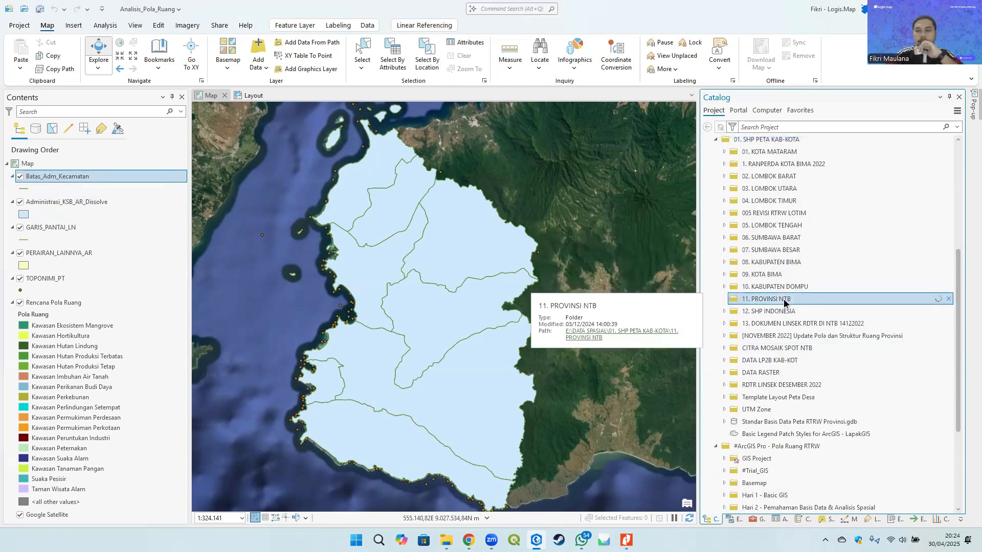
pyautogui.scroll(-2, 784, 303)
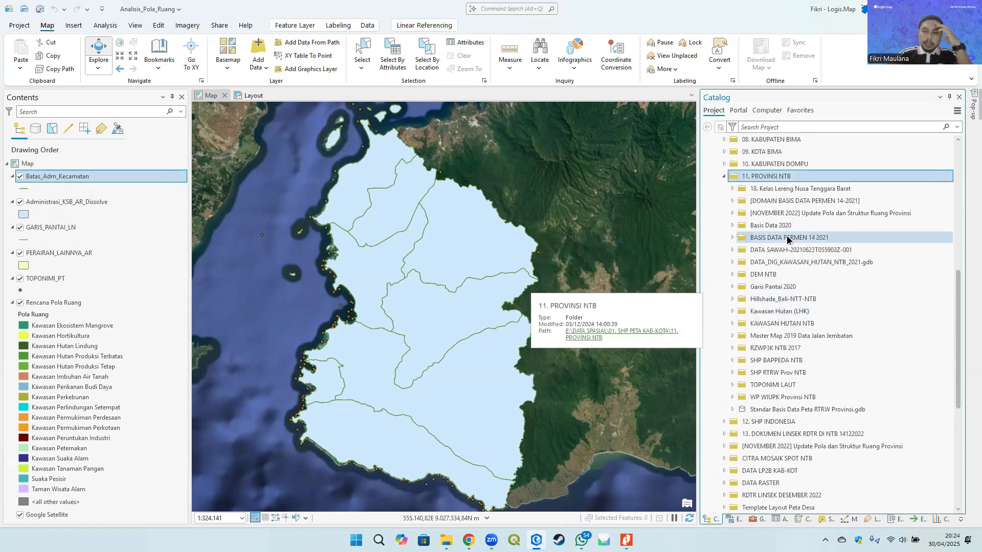
pyautogui.scroll(-2, 782, 312)
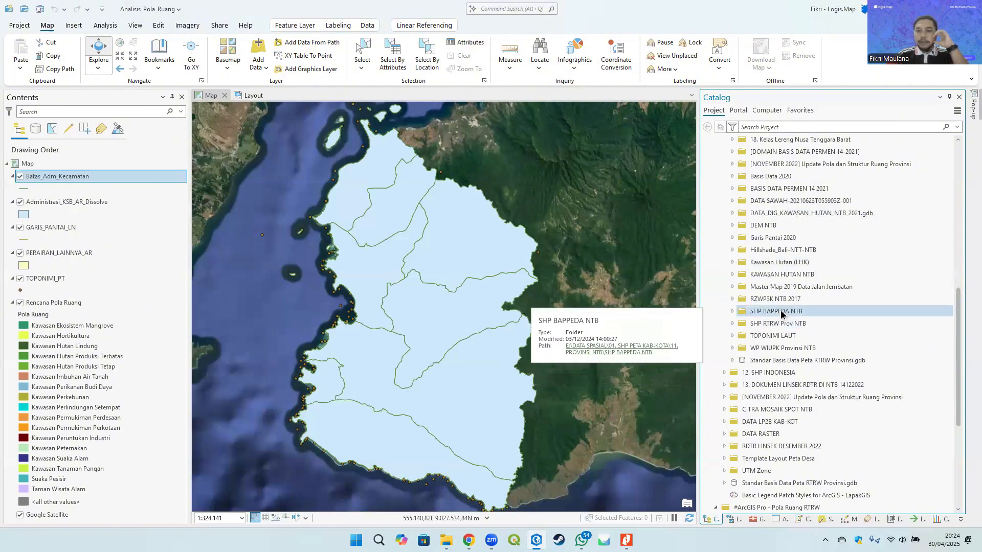
pyautogui.doubleClick(781, 312)
pyautogui.click(782, 337)
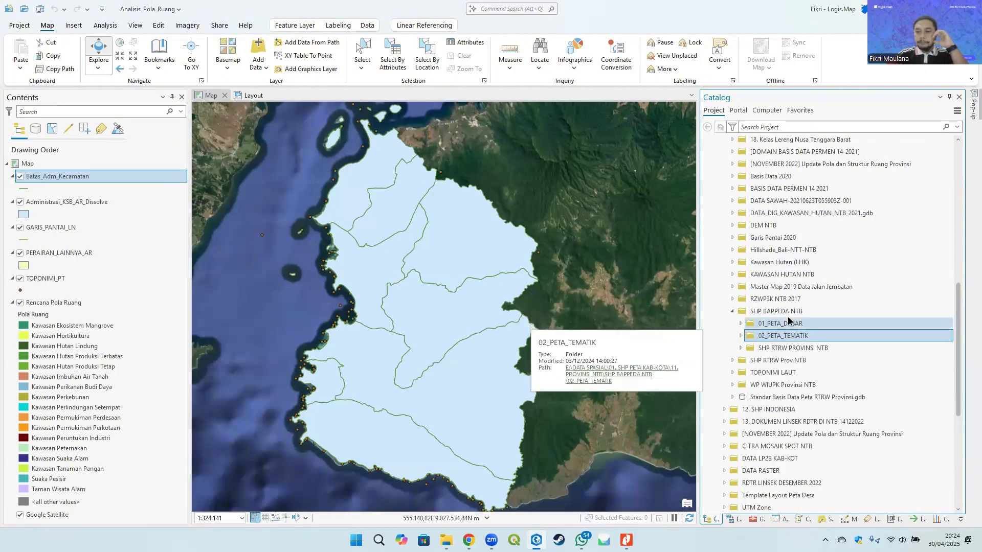
pyautogui.doubleClick(786, 324)
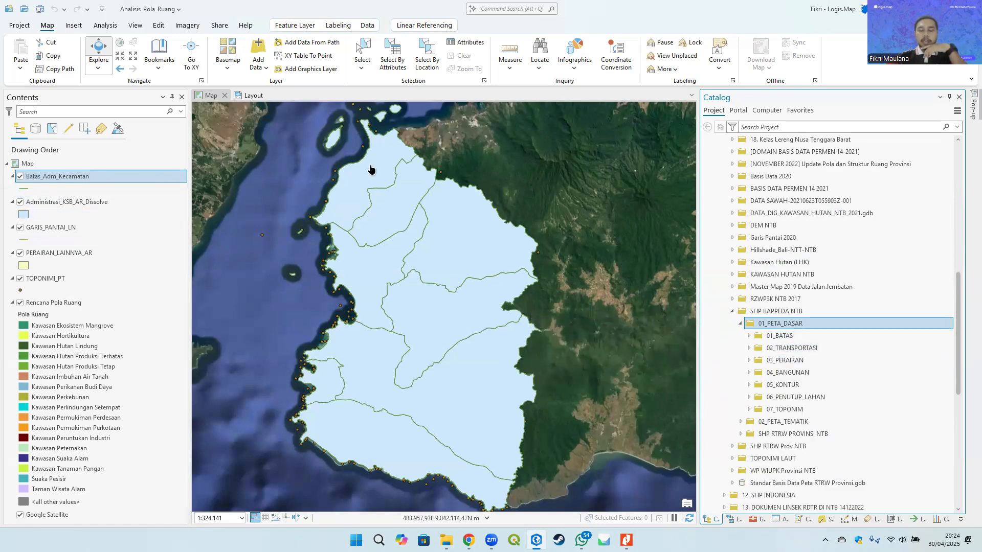
pyautogui.moveTo(415, 238)
pyautogui.mouseDown()
pyautogui.moveTo(438, 237)
pyautogui.moveTo(432, 219)
pyautogui.moveTo(418, 231)
pyautogui.mouseUp()
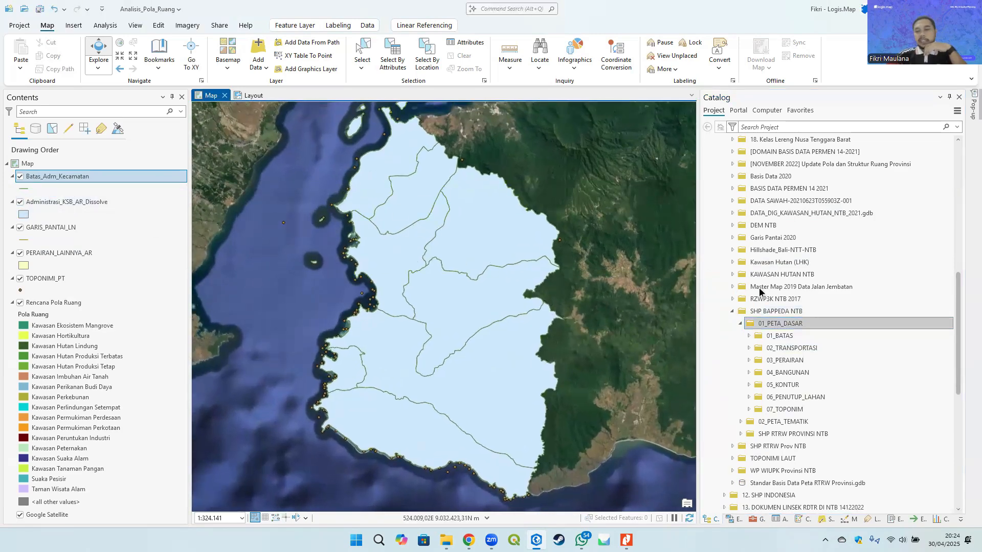
# - Add BATAS_ADMIN_KAB.shp from the 01_BATAS folder to the map
pyautogui.doubleClick(795, 336)
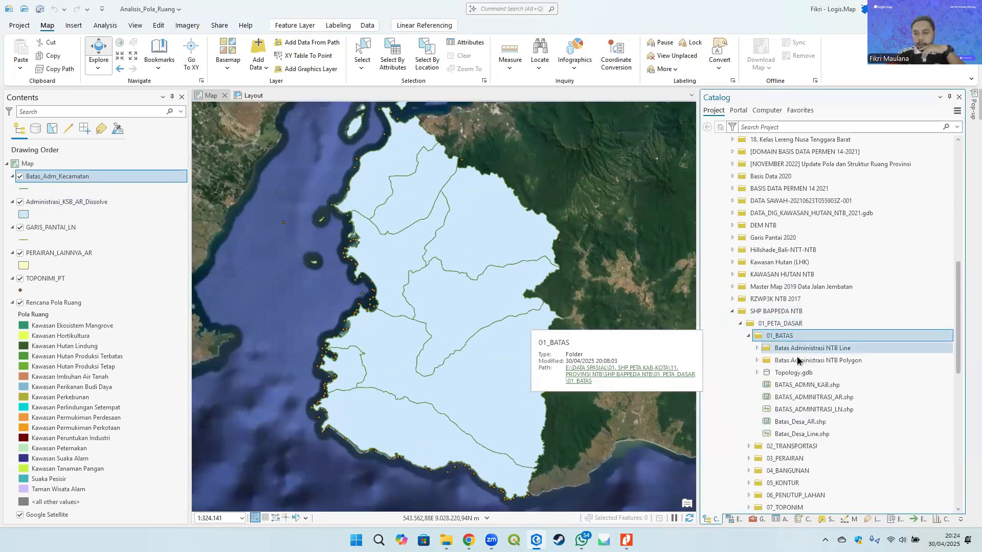
pyautogui.click(831, 396)
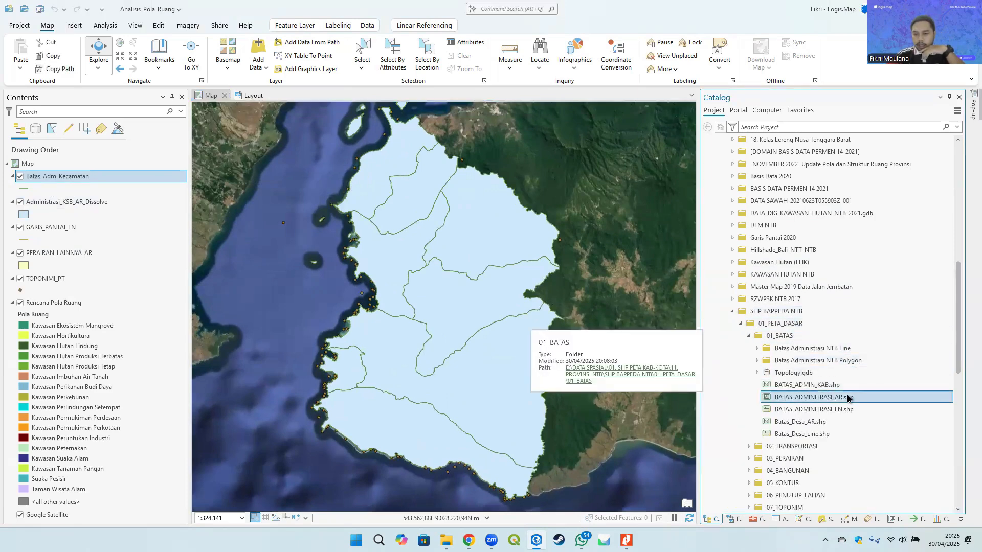
pyautogui.click(815, 385)
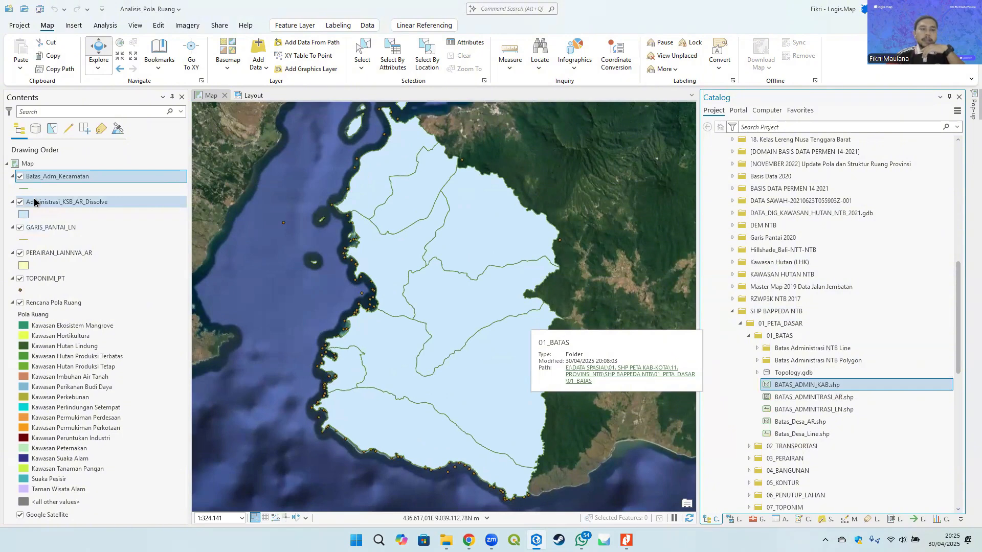
pyautogui.moveTo(806, 402)
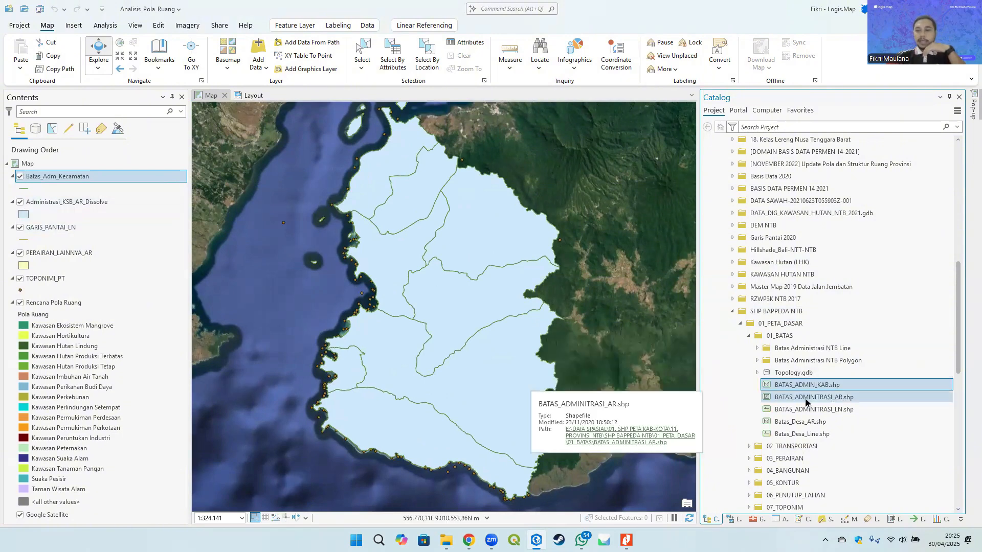
pyautogui.moveTo(829, 399)
pyautogui.mouseDown()
pyautogui.moveTo(839, 395)
pyautogui.moveTo(830, 396)
pyautogui.mouseUp()
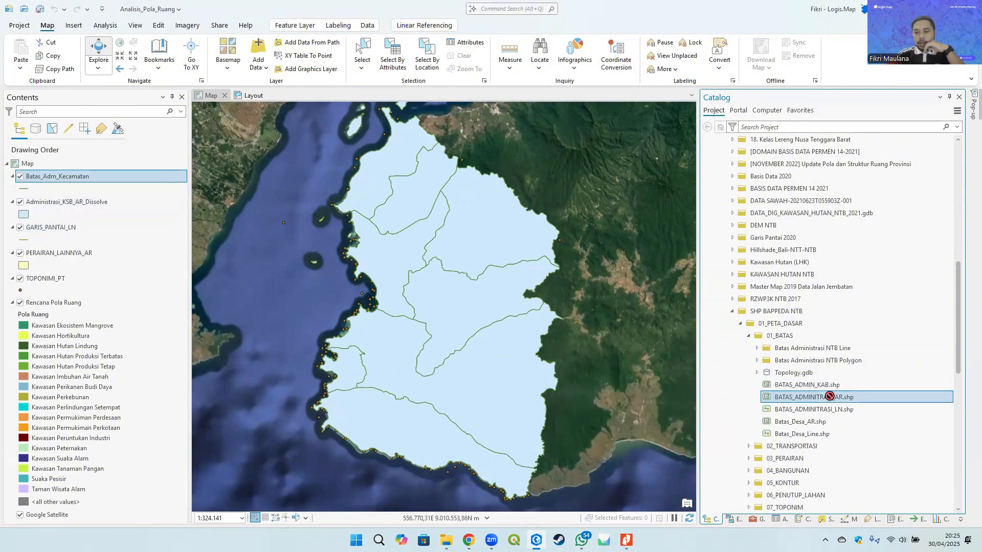
pyautogui.moveTo(818, 399)
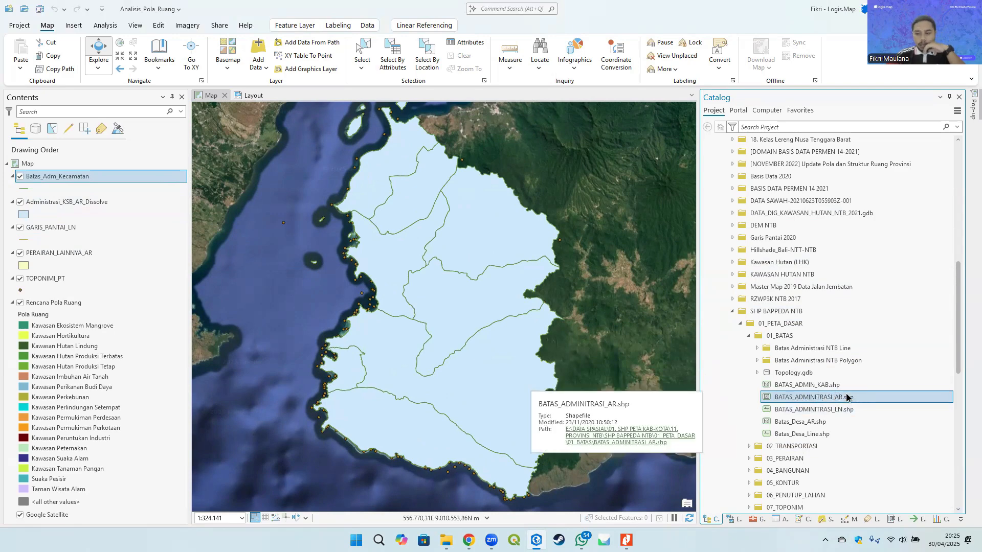
pyautogui.moveTo(848, 389); pyautogui.dragTo(49, 161)
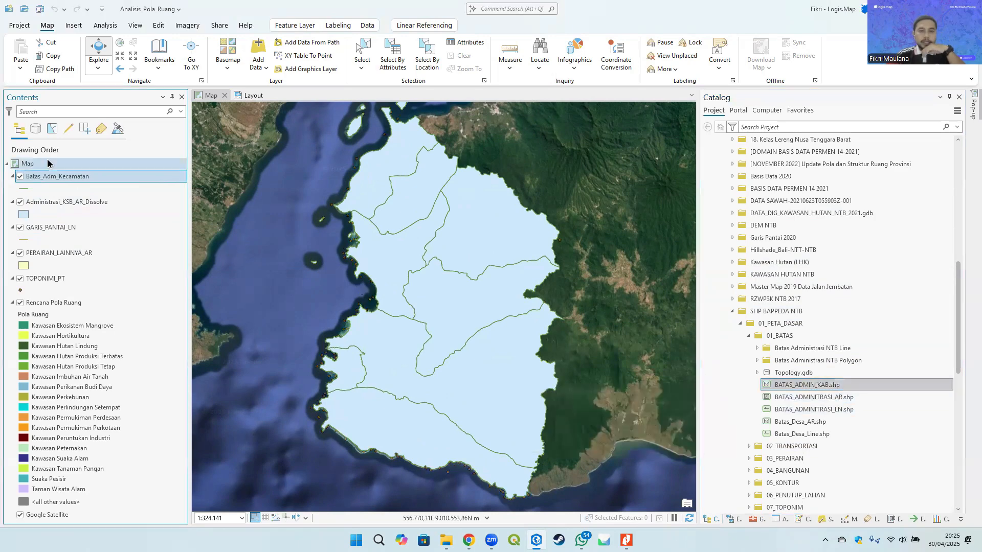
# - Compare the BATAS_ADMIN_KAB layer with the district boundaries by toggling its visibility across the map
pyautogui.scroll(-3, 435, 307)
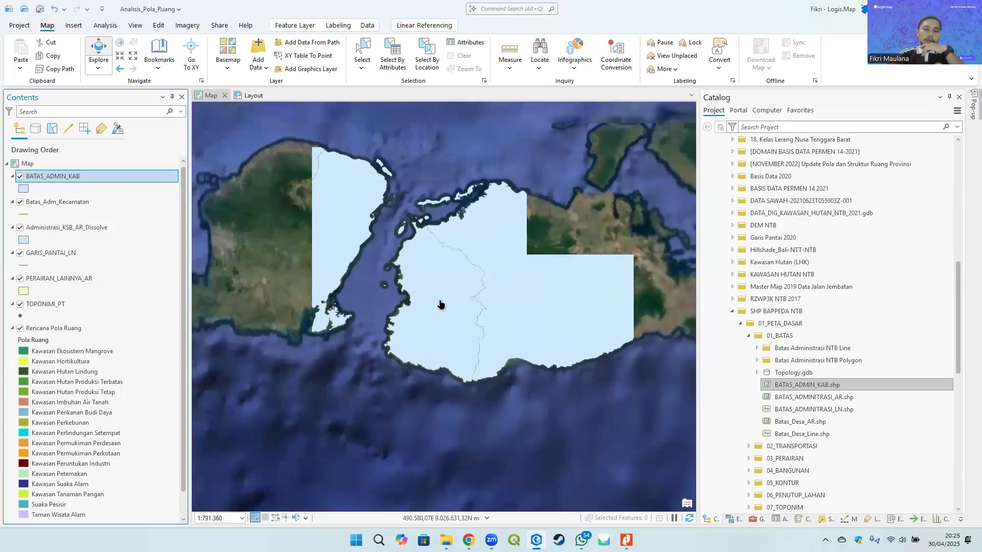
pyautogui.scroll(3, 438, 303)
pyautogui.click(20, 178)
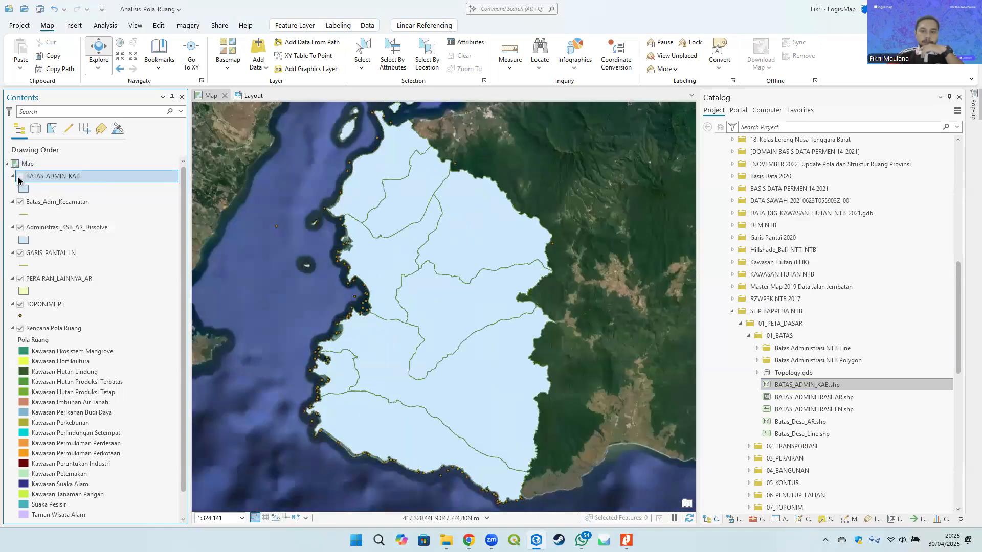
pyautogui.click(20, 177)
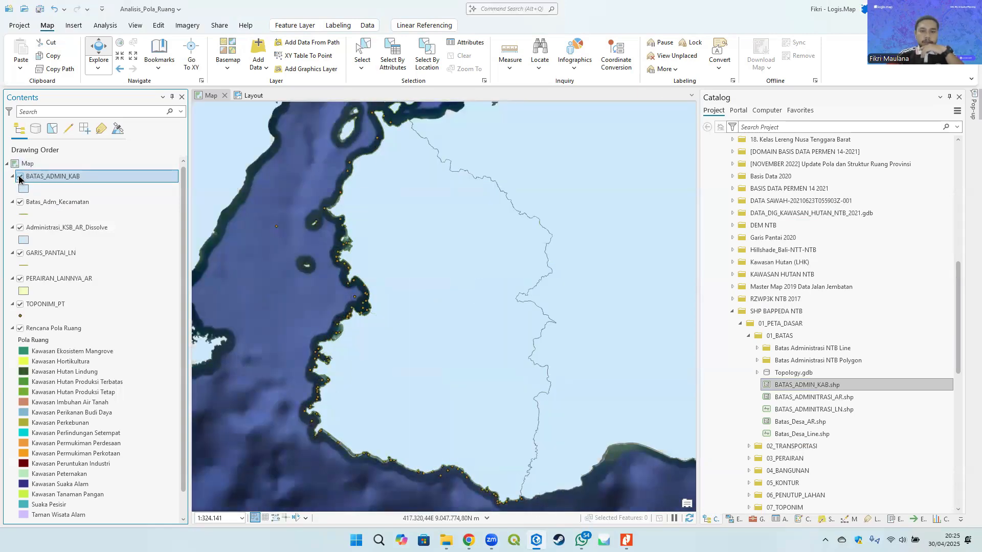
pyautogui.click(20, 177)
pyautogui.click(20, 177)
pyautogui.moveTo(311, 177); pyautogui.dragTo(326, 234)
pyautogui.click(20, 176)
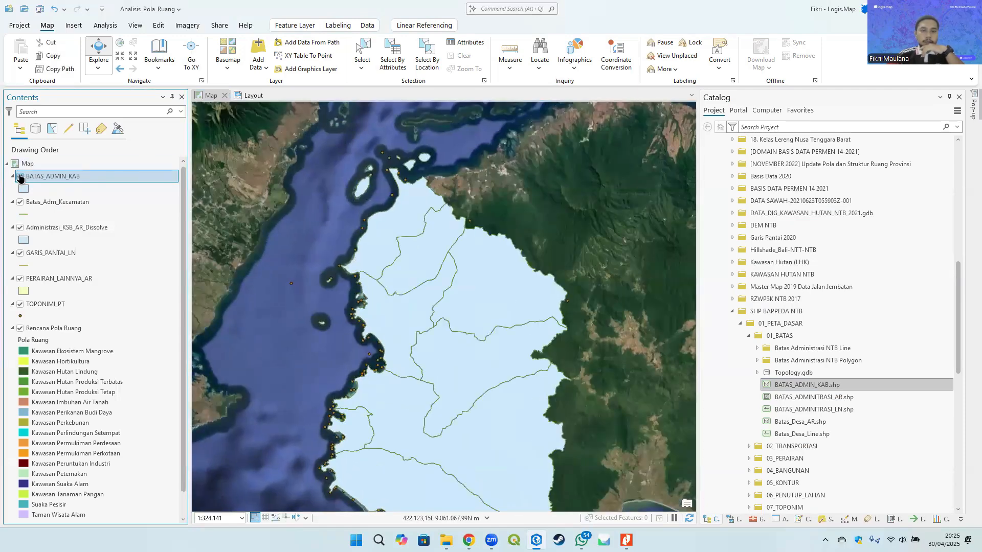
pyautogui.click(20, 177)
pyautogui.click(20, 177)
pyautogui.click(20, 177)
pyautogui.moveTo(426, 187); pyautogui.dragTo(327, 60)
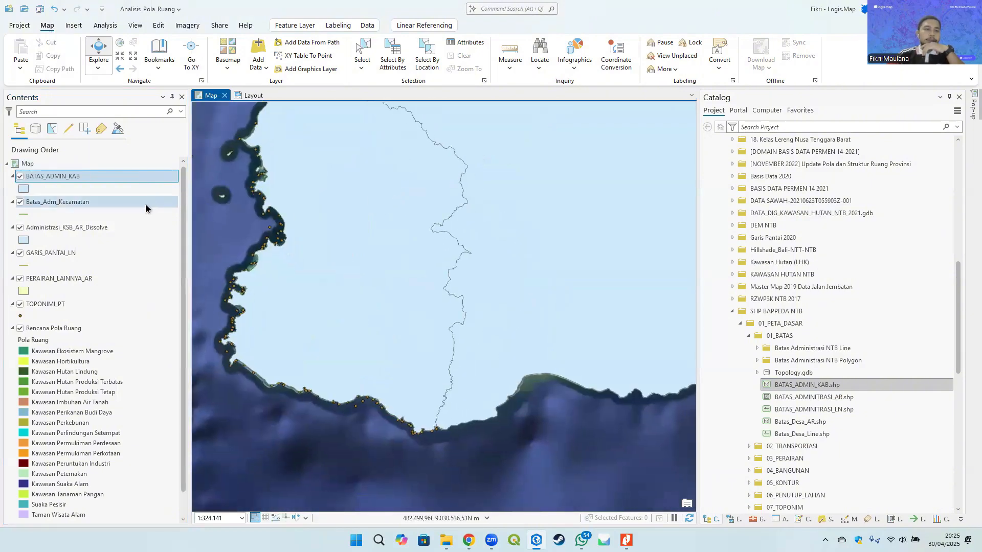
pyautogui.click(20, 177)
pyautogui.click(20, 177)
pyautogui.click(20, 177)
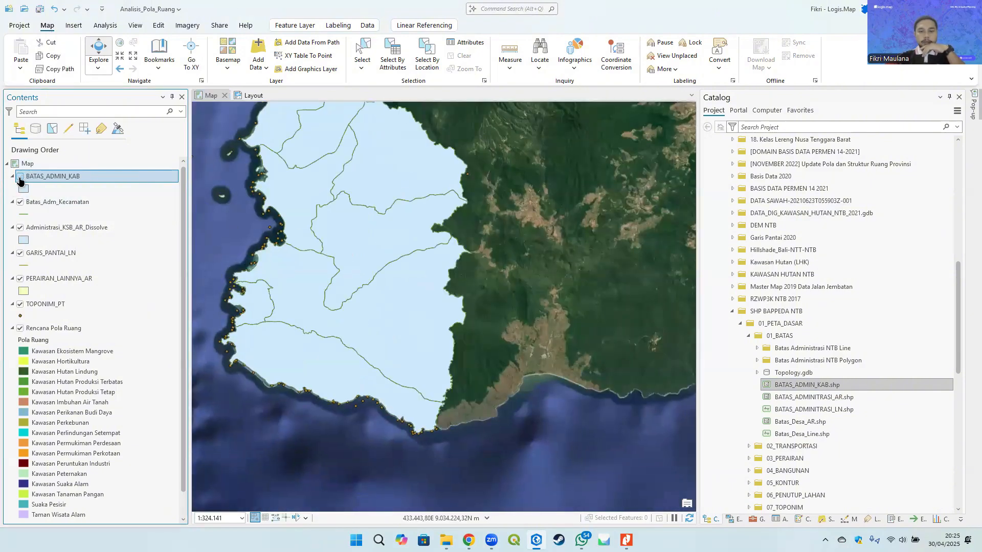
pyautogui.click(20, 176)
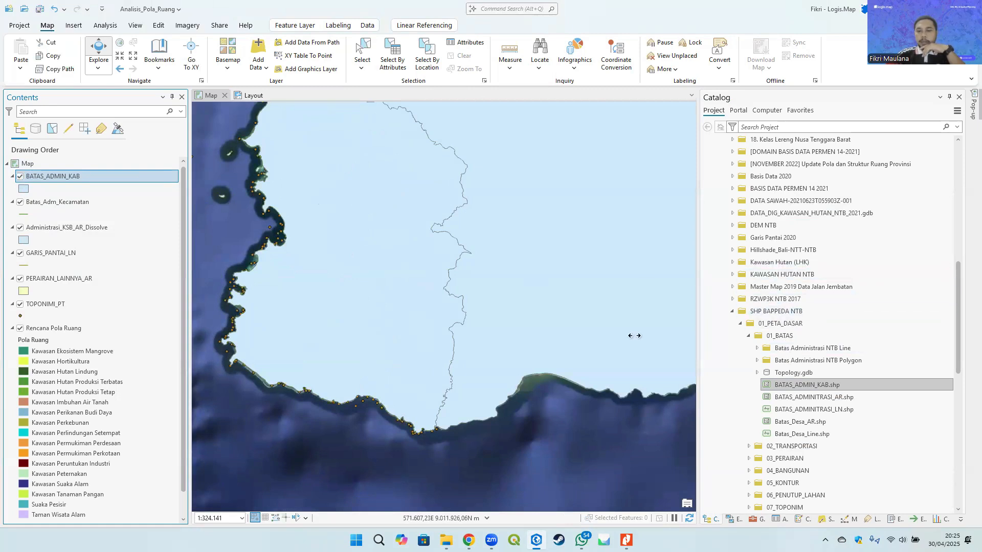
pyautogui.moveTo(353, 243); pyautogui.dragTo(394, 299)
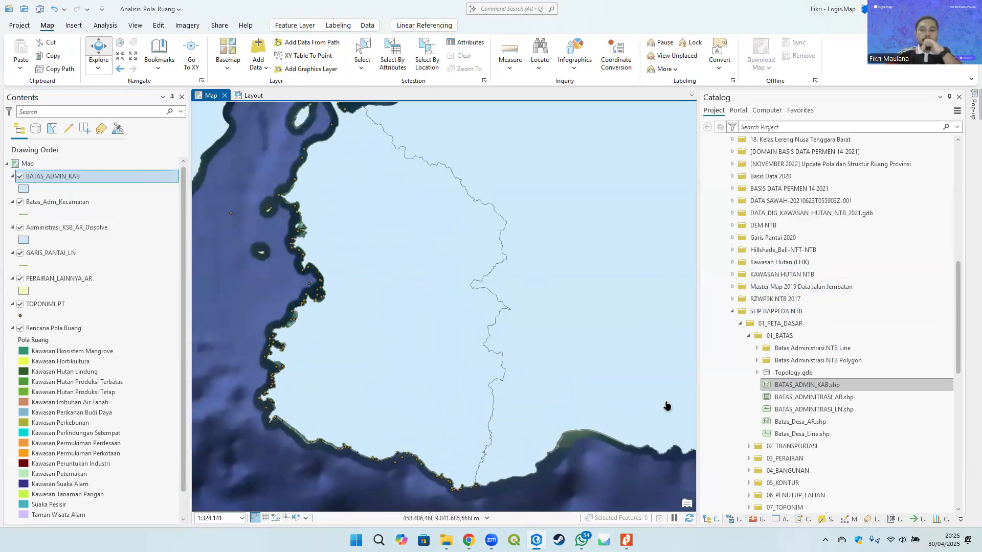
# - Run Feature To Line on BATAS_ADMIN_KAB, saving the output as Batas_Kab in Analisis_Pola_Ruang.gdb
pyautogui.click(753, 518)
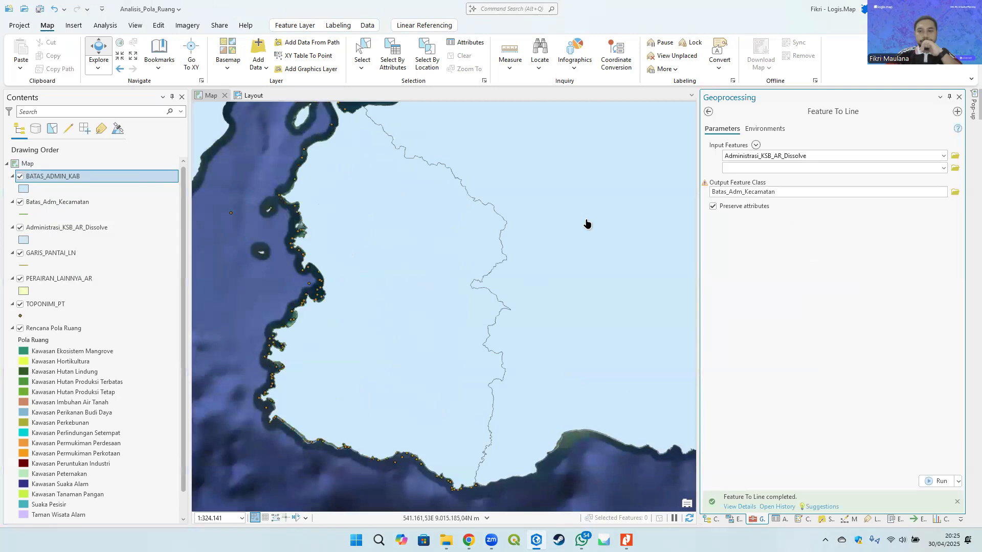
pyautogui.click(709, 111)
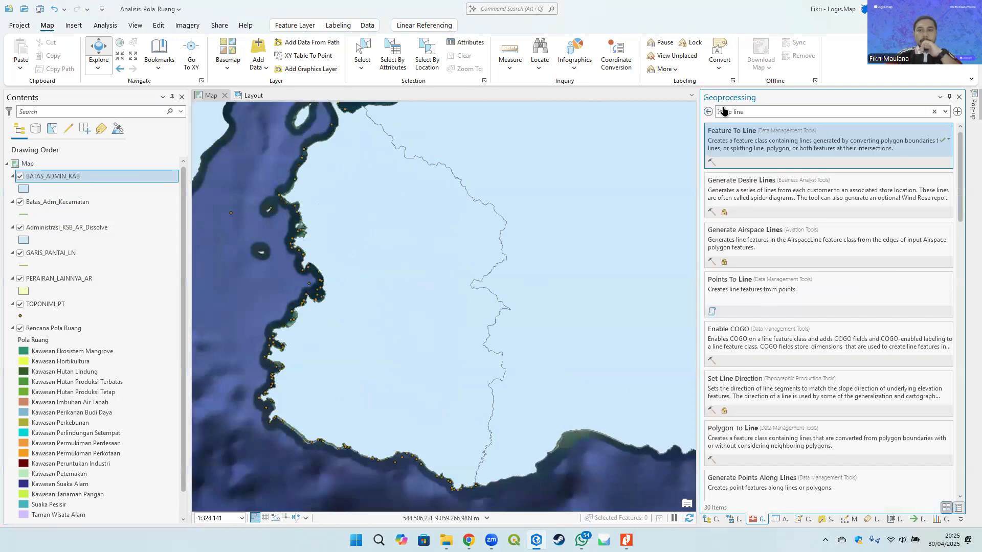
pyautogui.click(778, 149)
pyautogui.moveTo(54, 177); pyautogui.dragTo(764, 156)
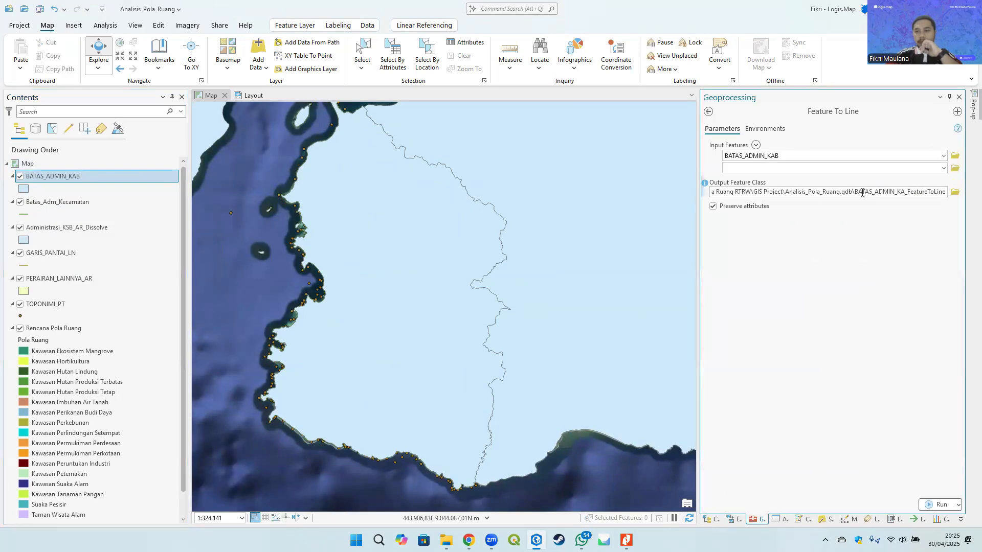
pyautogui.moveTo(854, 191); pyautogui.dragTo(966, 186)
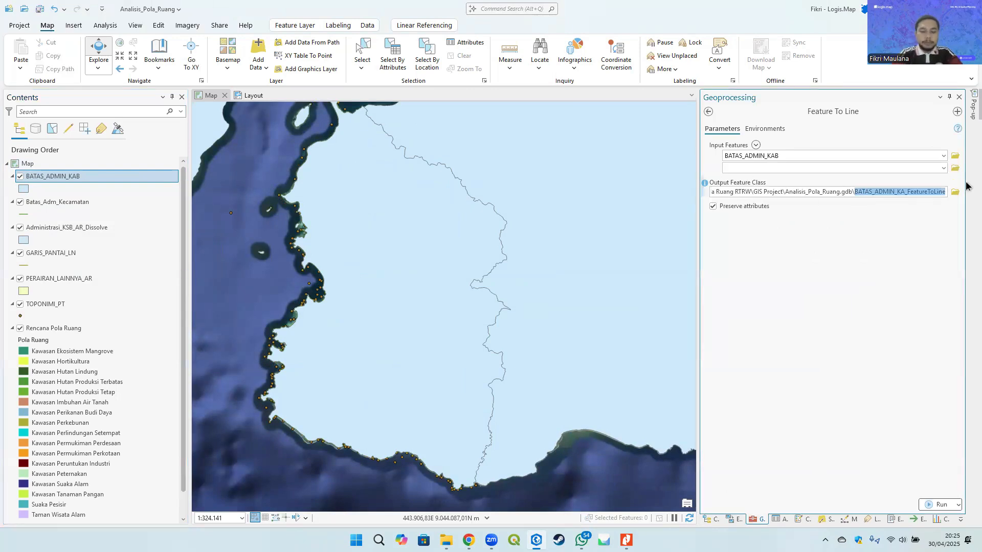
pyautogui.write('Batas')
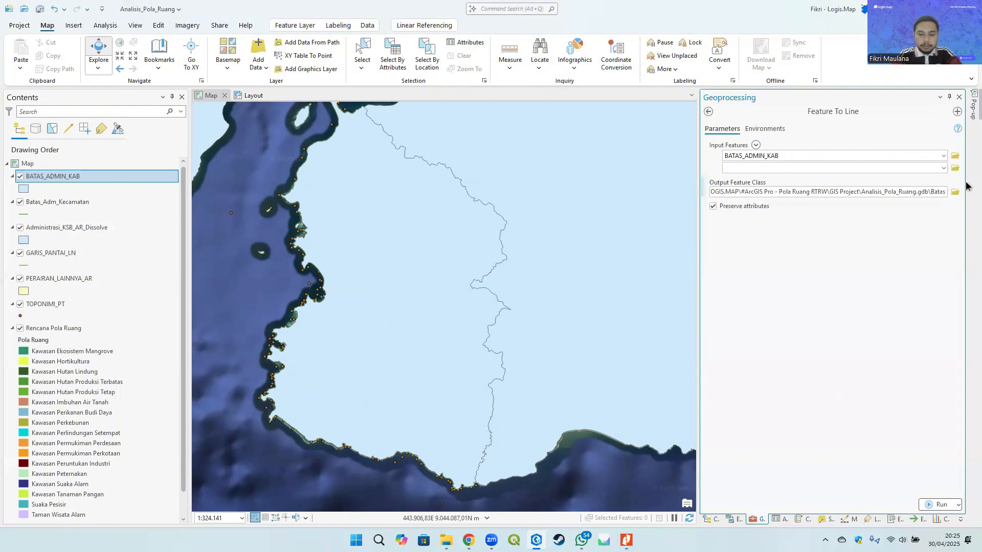
pyautogui.write('_Kab')
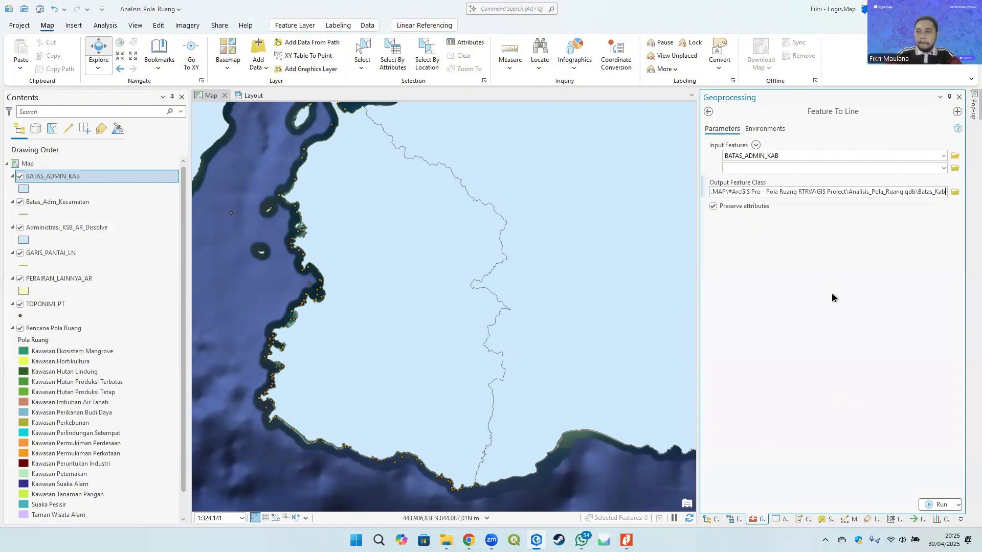
pyautogui.click(832, 292)
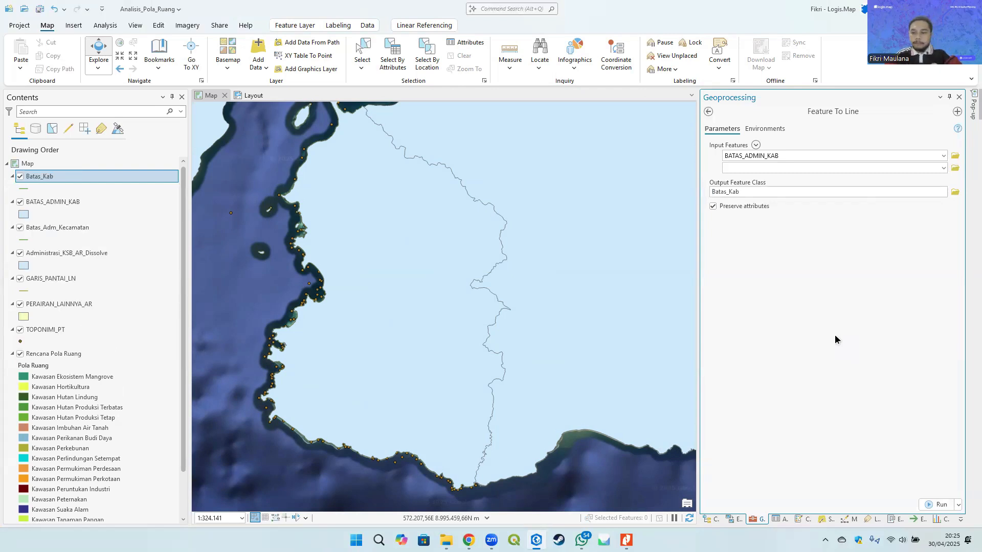
# - Move the TOPONIMI_PT layer to the top of the drawing order and open its attribute table
pyautogui.click(708, 111)
pyautogui.moveTo(399, 327); pyautogui.dragTo(412, 300)
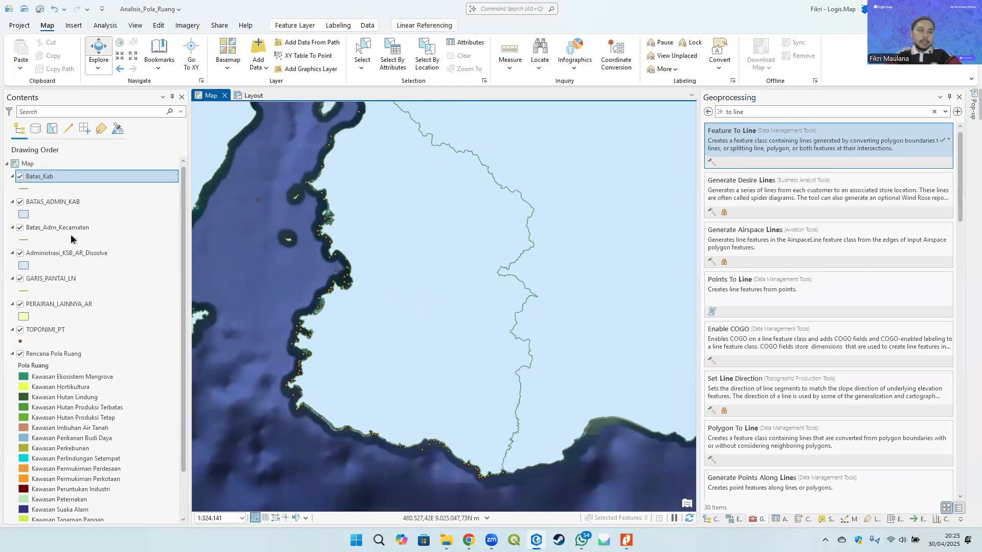
pyautogui.click(55, 329)
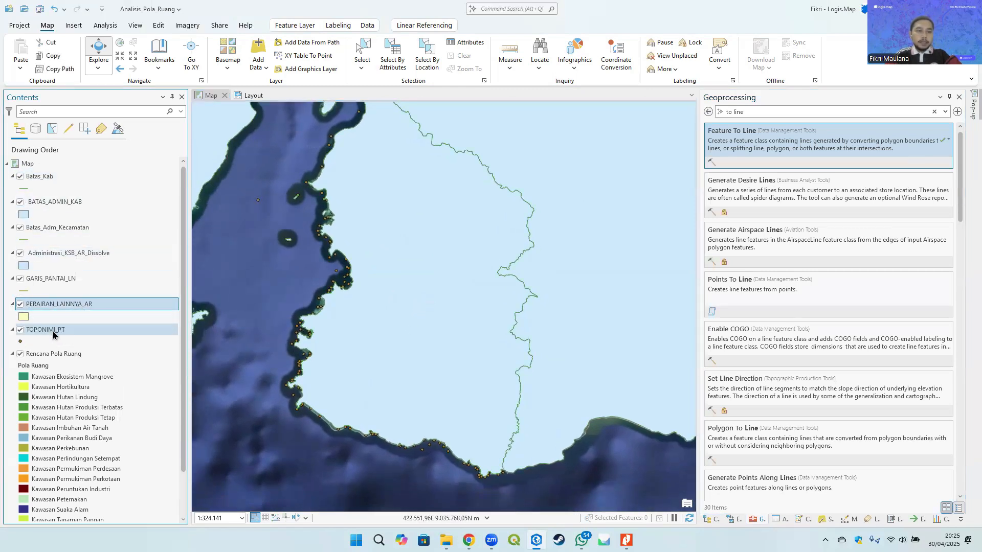
pyautogui.moveTo(53, 331)
pyautogui.mouseDown()
pyautogui.moveTo(56, 161)
pyautogui.moveTo(45, 174)
pyautogui.mouseUp()
pyautogui.rightClick(45, 174)
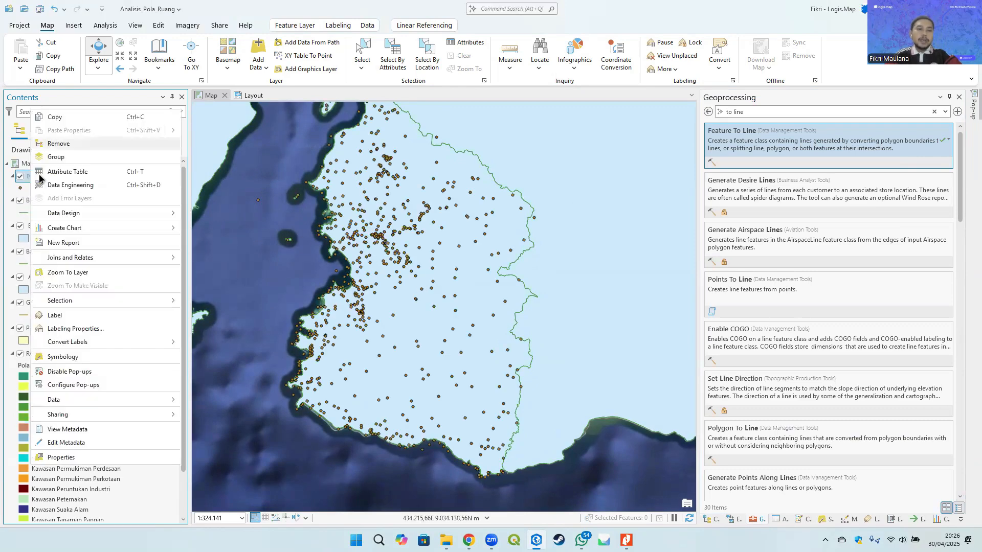
pyautogui.click(93, 172)
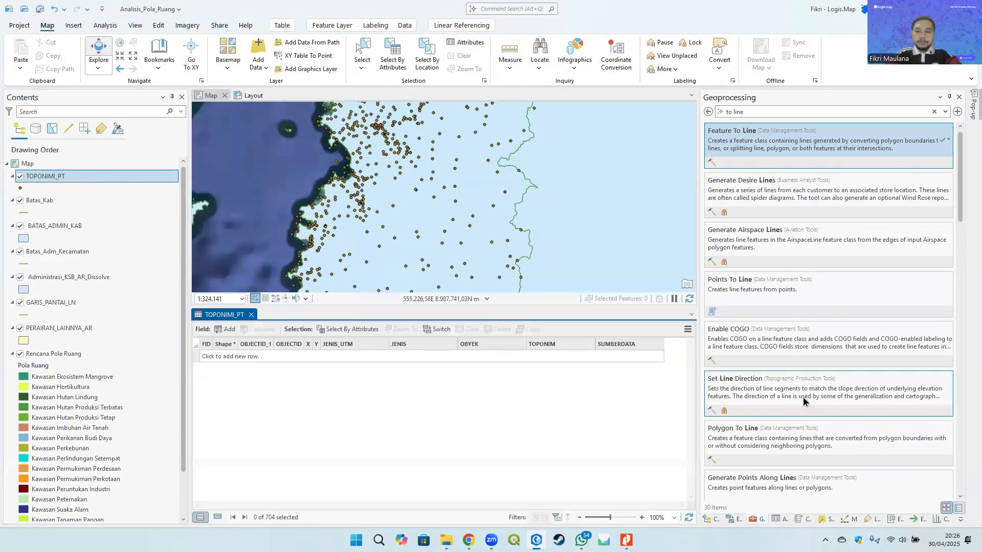
# - Browse the TOPONIMI_PT attribute table, sorting by JENIS, to examine the OBYEK values of capital-city records
pyautogui.scroll(-2, 320, 386)
pyautogui.scroll(-4, 319, 386)
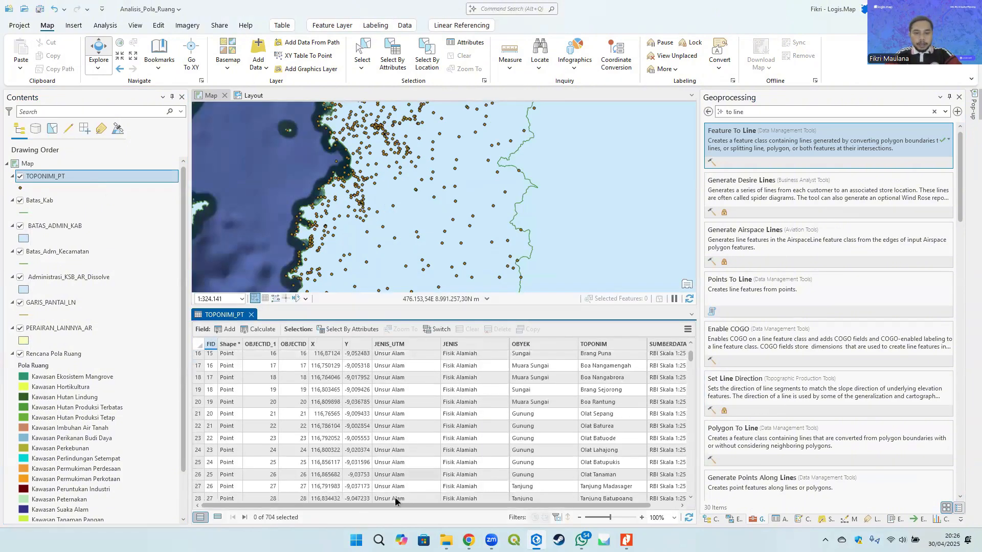
pyautogui.moveTo(358, 505); pyautogui.dragTo(386, 506)
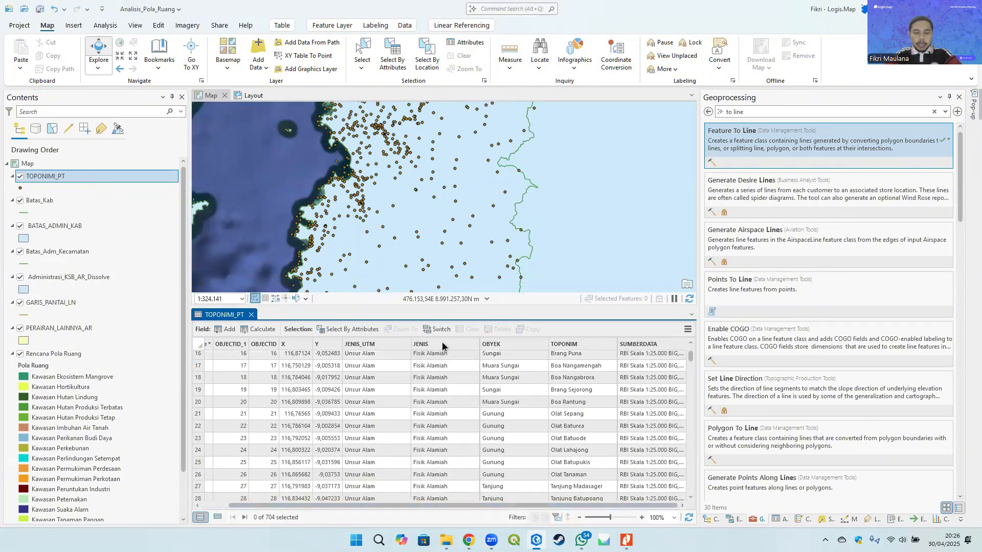
pyautogui.click(345, 329)
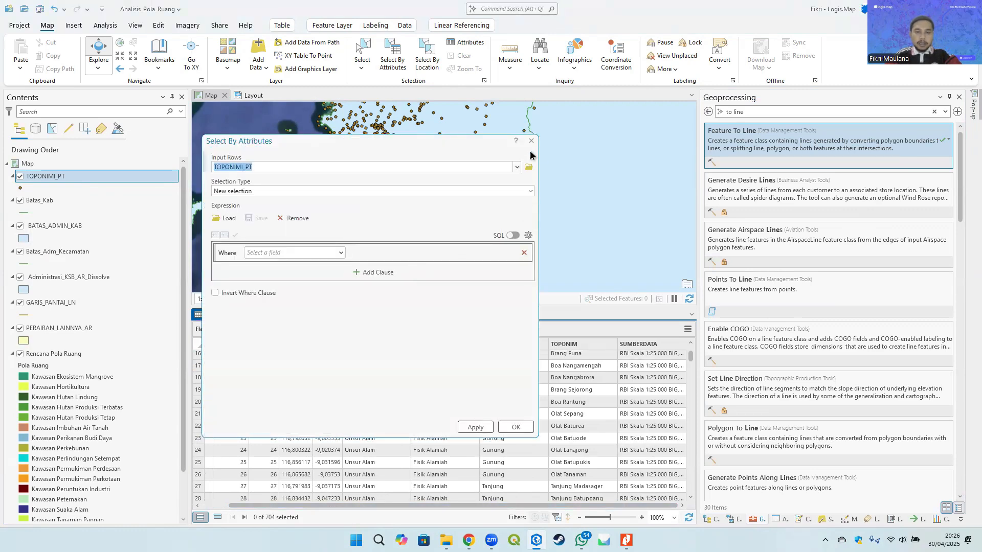
pyautogui.click(531, 141)
pyautogui.click(426, 345)
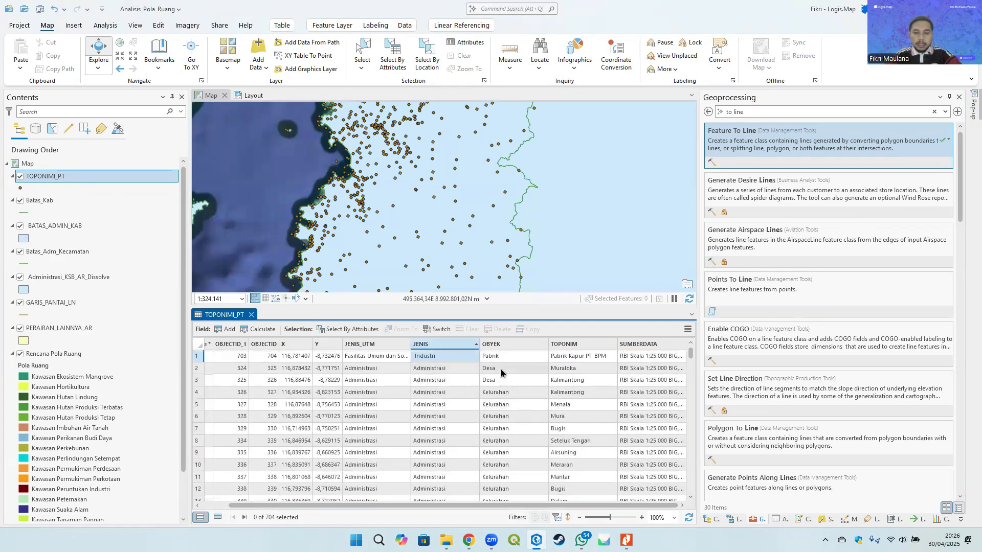
pyautogui.click(500, 368)
pyautogui.scroll(-3, 513, 409)
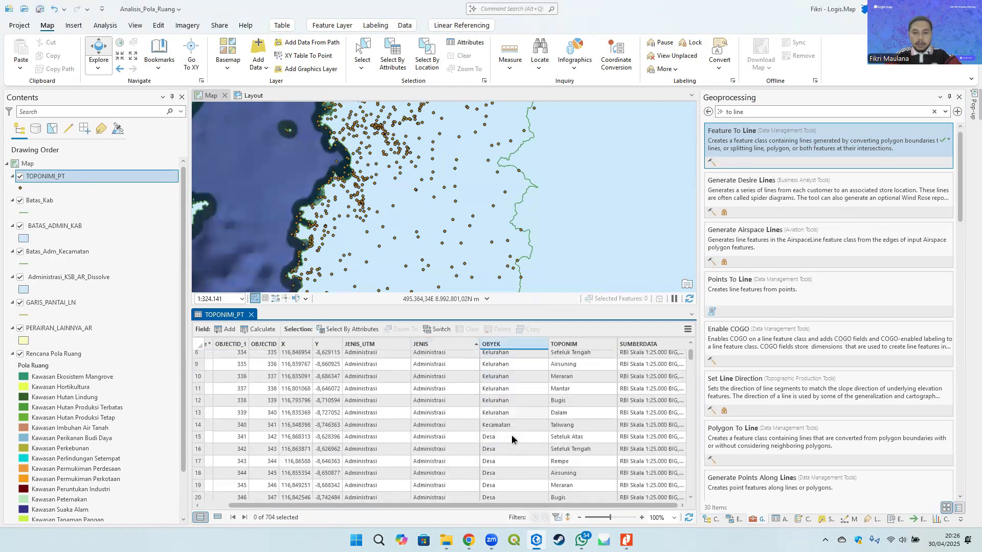
pyautogui.scroll(-5, 511, 435)
pyautogui.click(519, 401)
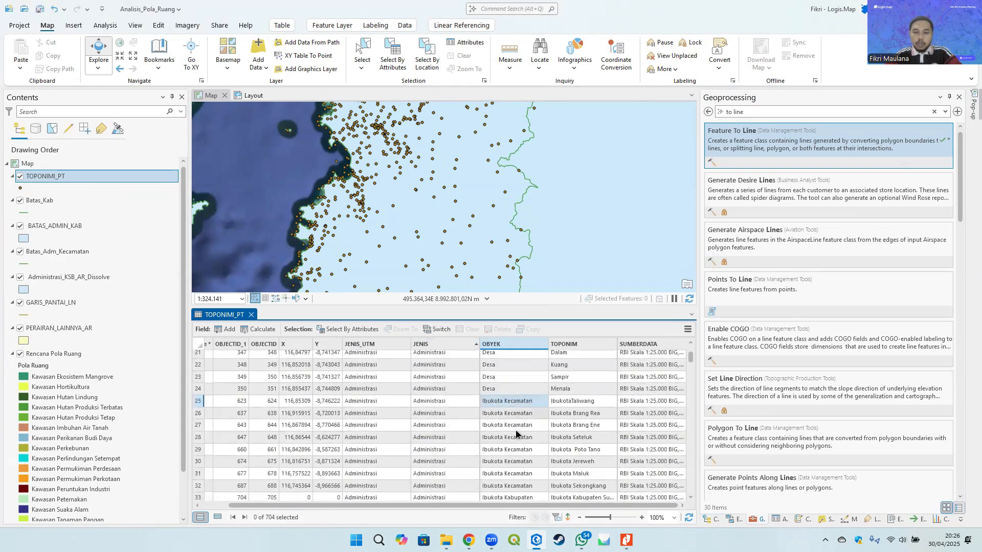
pyautogui.scroll(-2, 514, 438)
pyautogui.click(515, 436)
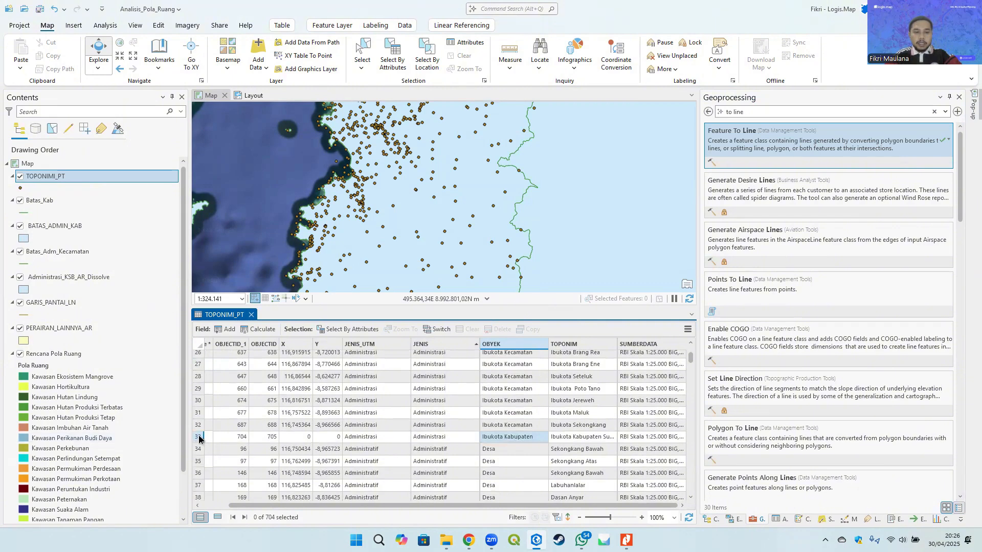
pyautogui.click(199, 437)
pyautogui.scroll(2, 393, 442)
pyautogui.scroll(1, 393, 442)
pyautogui.click(522, 425)
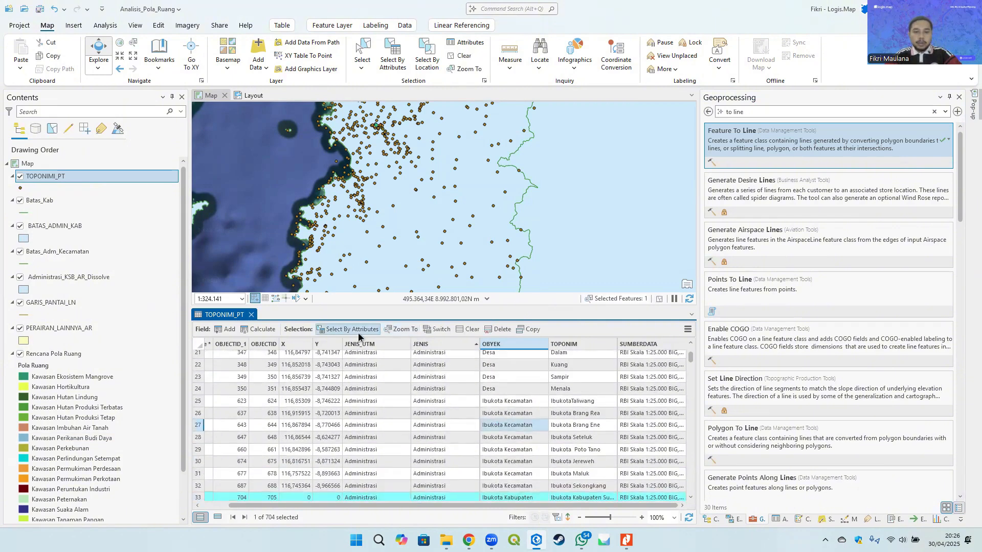
# - Select TOPONIMI_PT features where OBYEK includes the values Ibukota Kabupaten and Ibukota Kecamatan
pyautogui.click(459, 329)
pyautogui.click(359, 328)
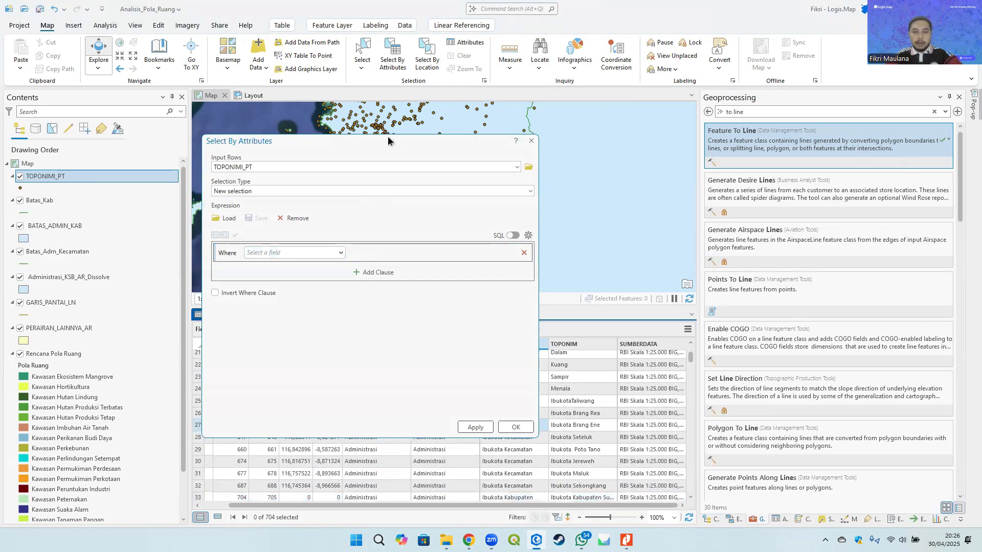
pyautogui.moveTo(387, 136); pyautogui.dragTo(235, 131)
pyautogui.click(159, 246)
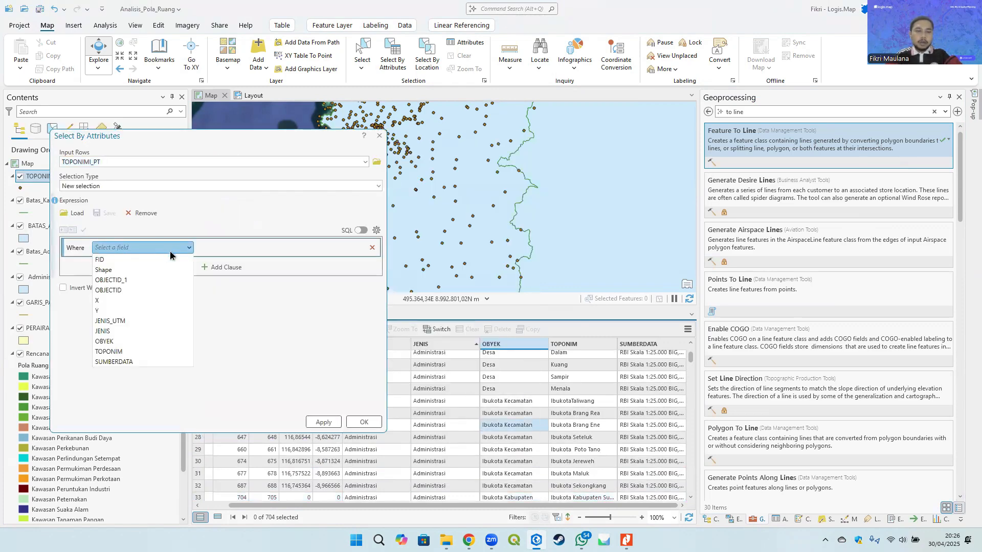
pyautogui.click(115, 340)
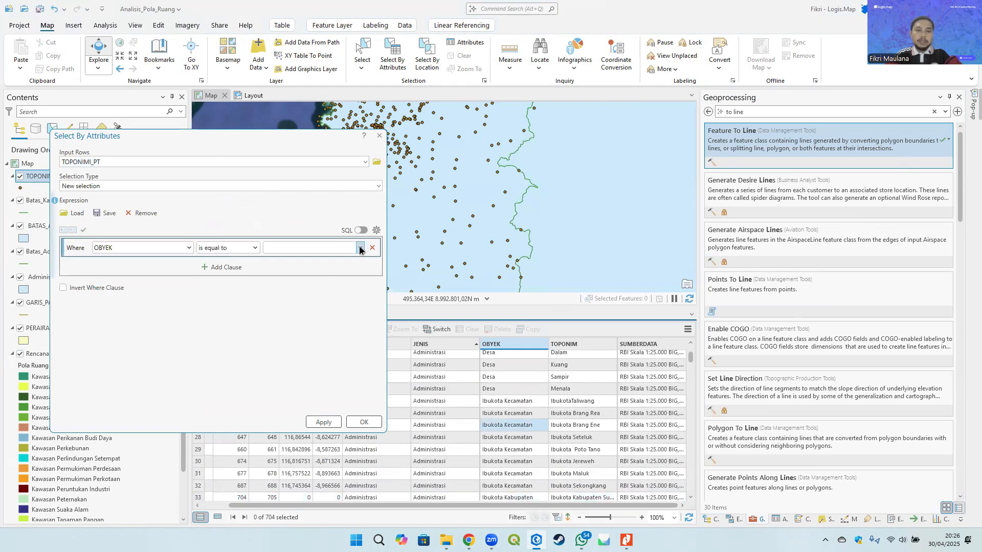
pyautogui.click(360, 248)
pyautogui.click(243, 248)
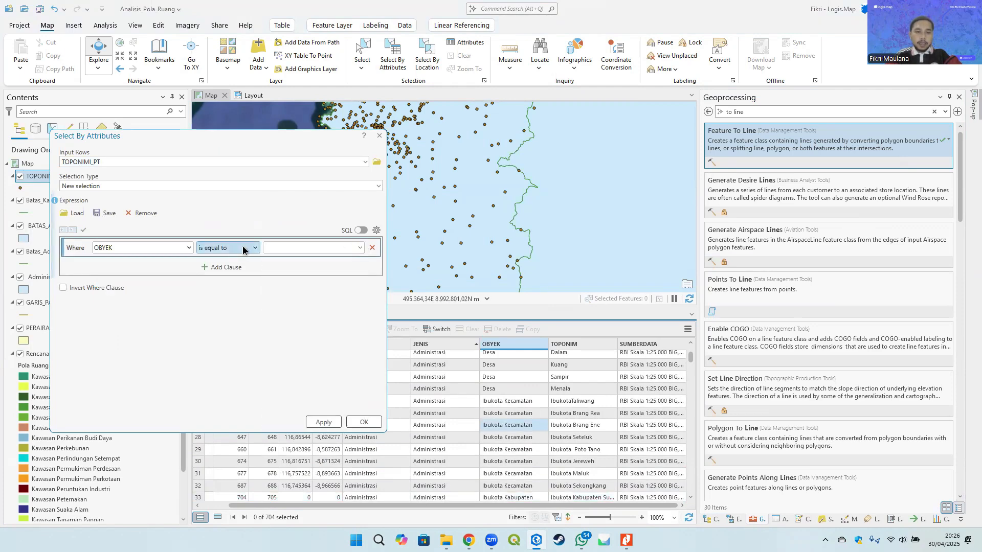
pyautogui.click(242, 247)
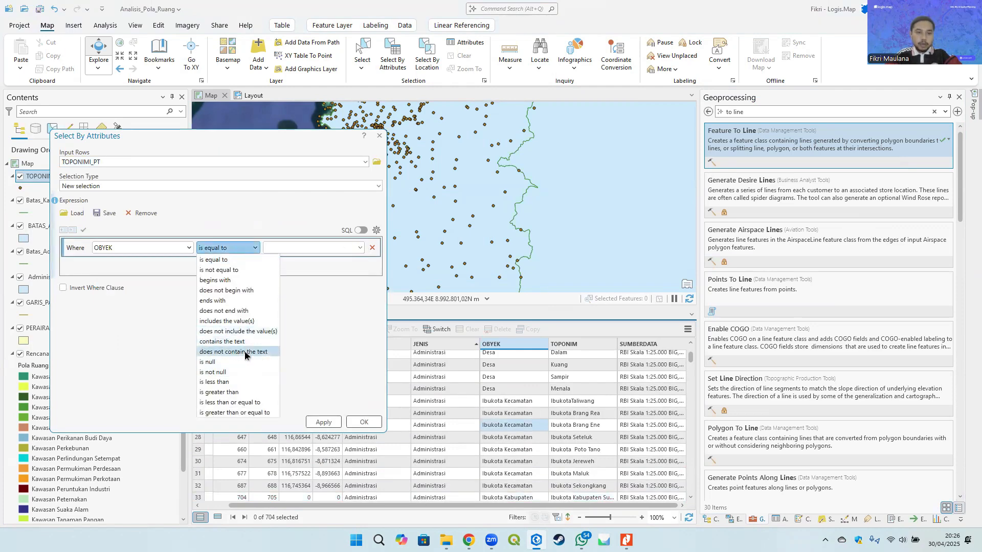
pyautogui.click(241, 323)
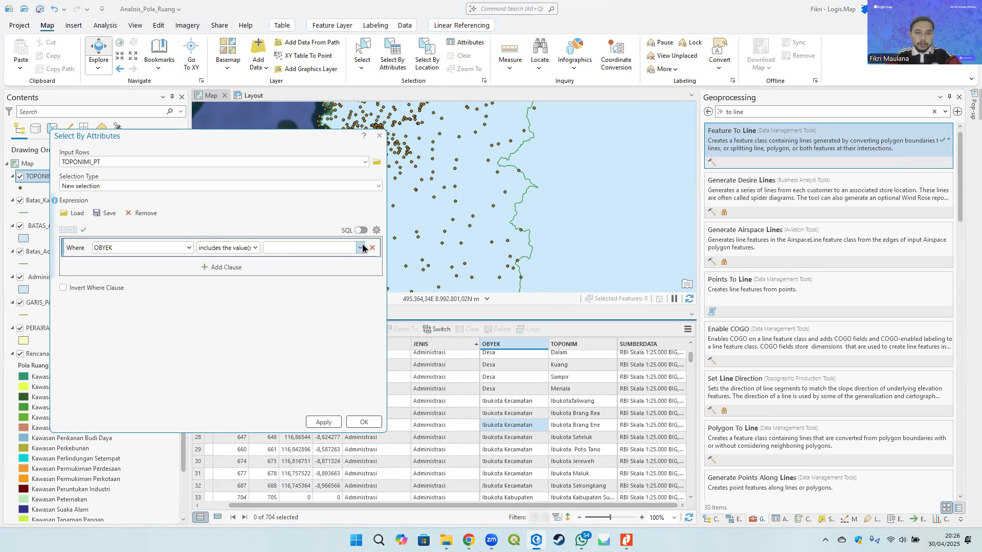
pyautogui.click(360, 248)
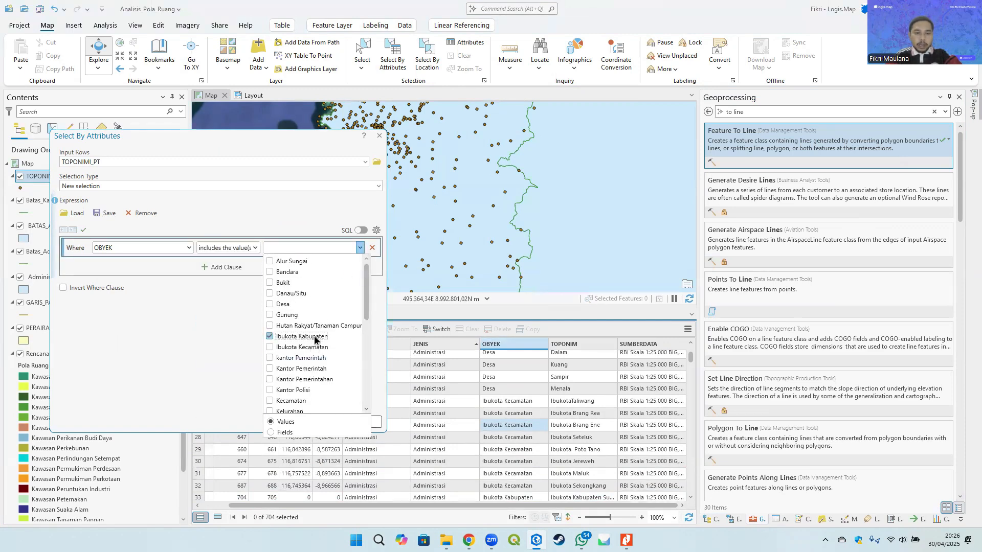
pyautogui.scroll(-2, 312, 339)
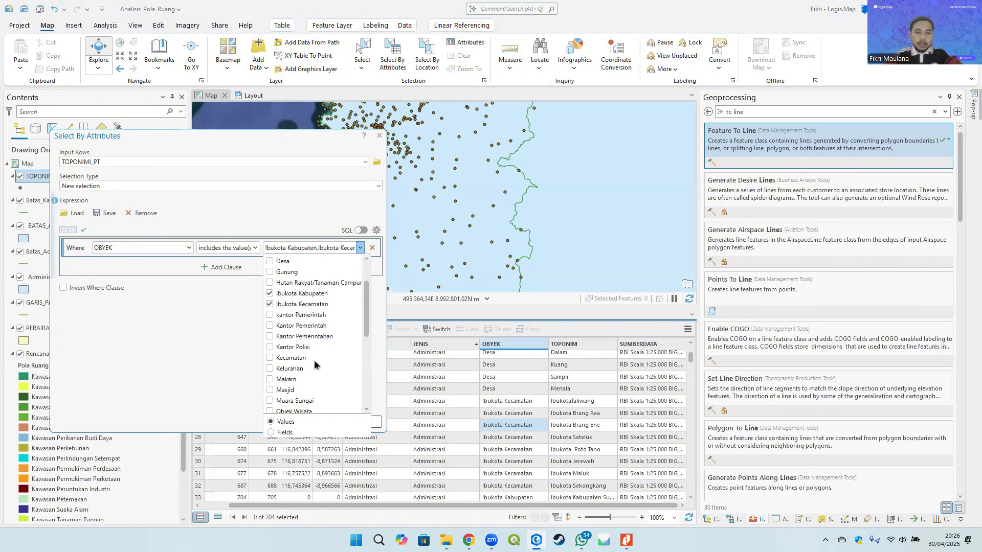
pyautogui.scroll(2, 312, 364)
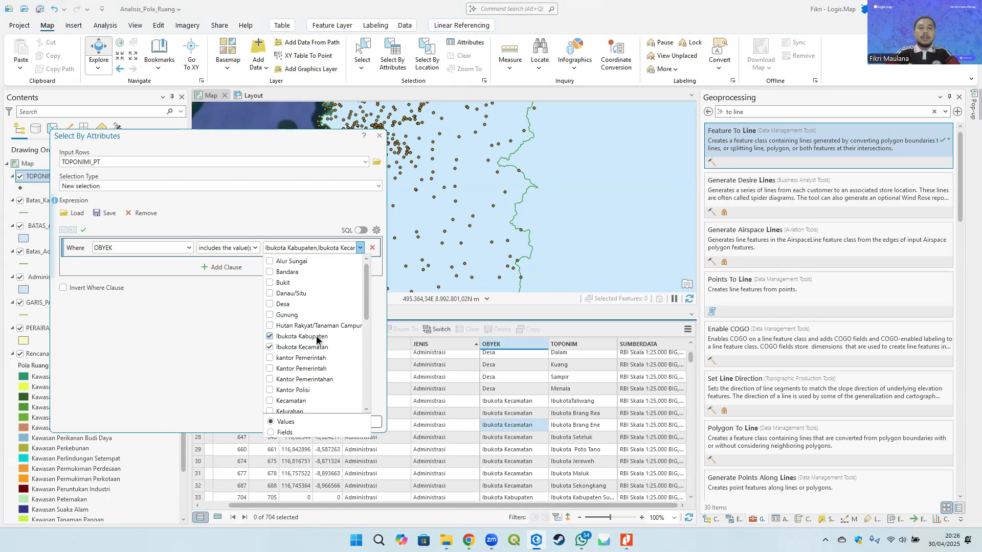
pyautogui.click(197, 310)
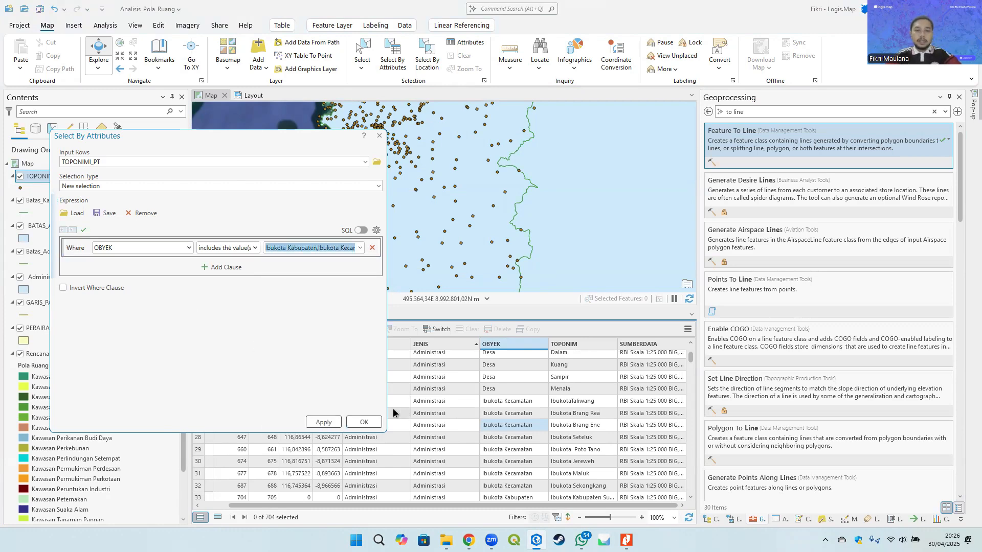
pyautogui.click(360, 423)
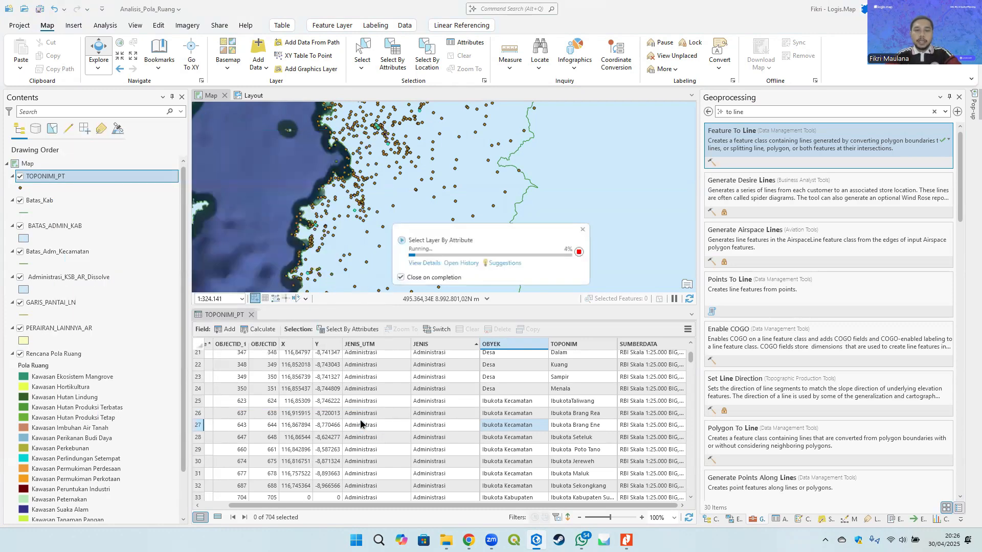
# - Export the selected TOPONIMI_PT features to a new feature class named Ibu_Kota_Kab_Kec in Analisis_Pola_Ruang.gdb
pyautogui.click(250, 315)
pyautogui.rightClick(48, 176)
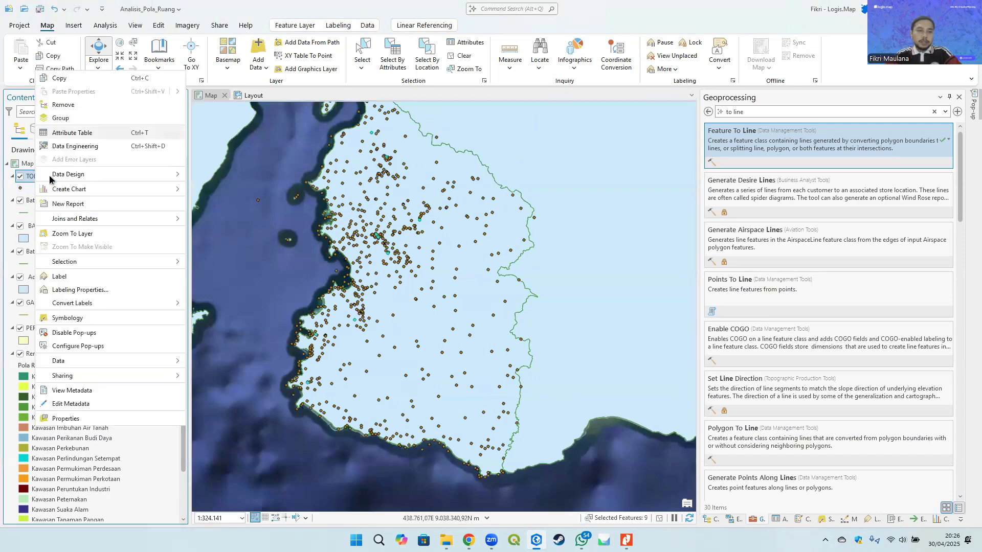
pyautogui.moveTo(129, 361)
pyautogui.click(251, 360)
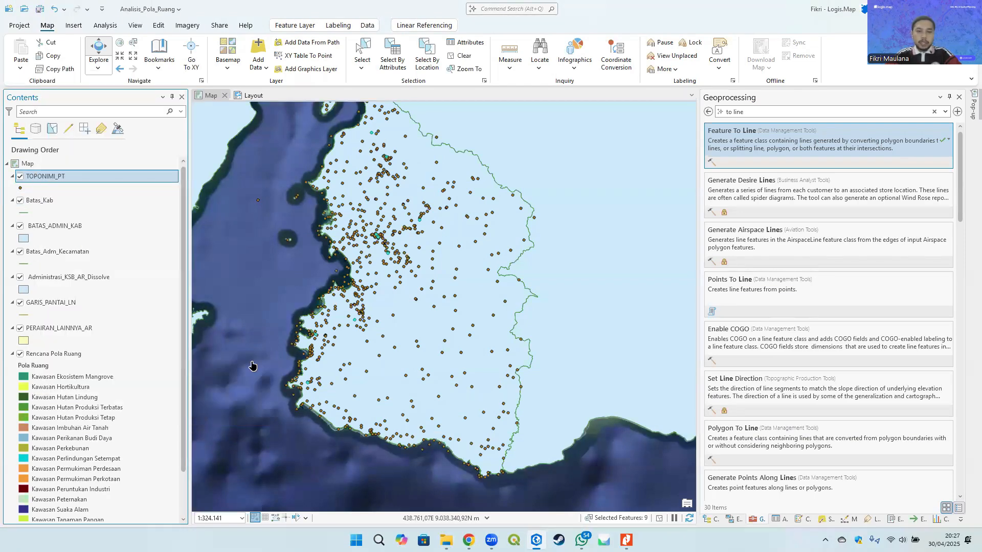
pyautogui.click(495, 184)
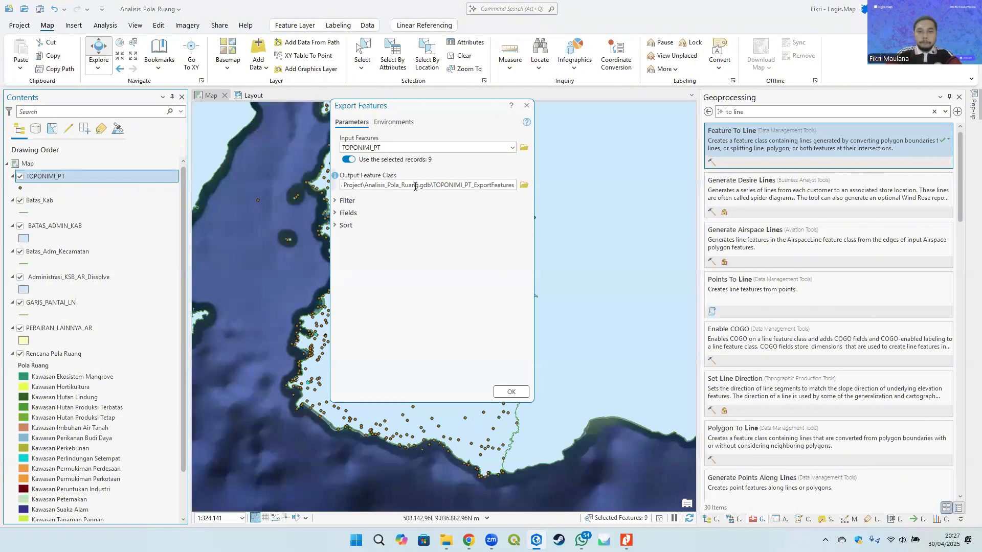
pyautogui.doubleClick(435, 185)
pyautogui.write('I')
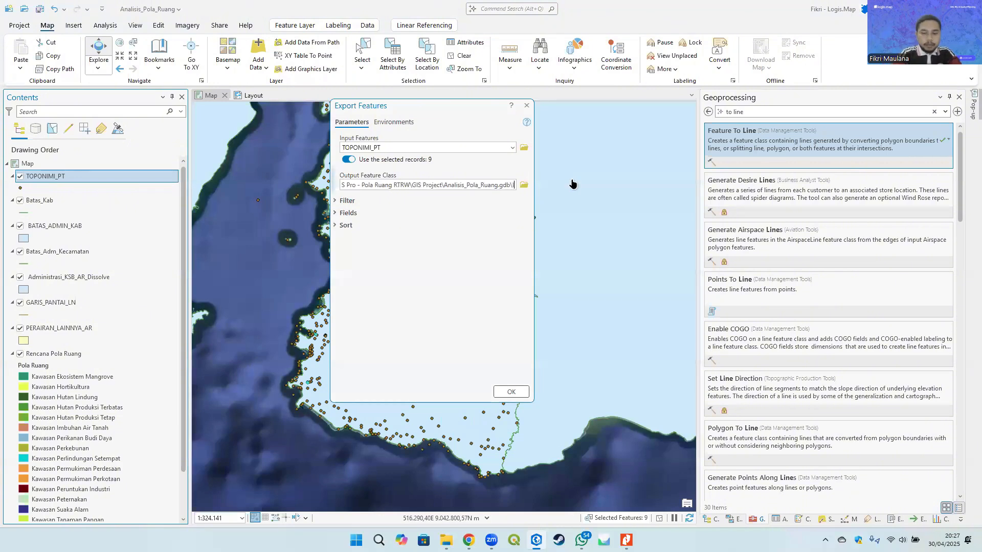
pyautogui.write('bu_Ko')
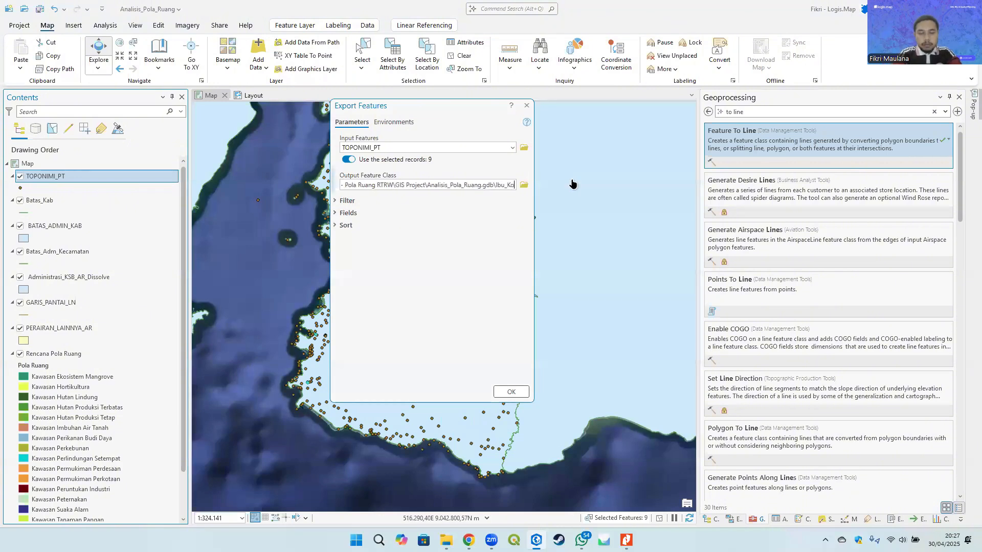
pyautogui.write('ta_')
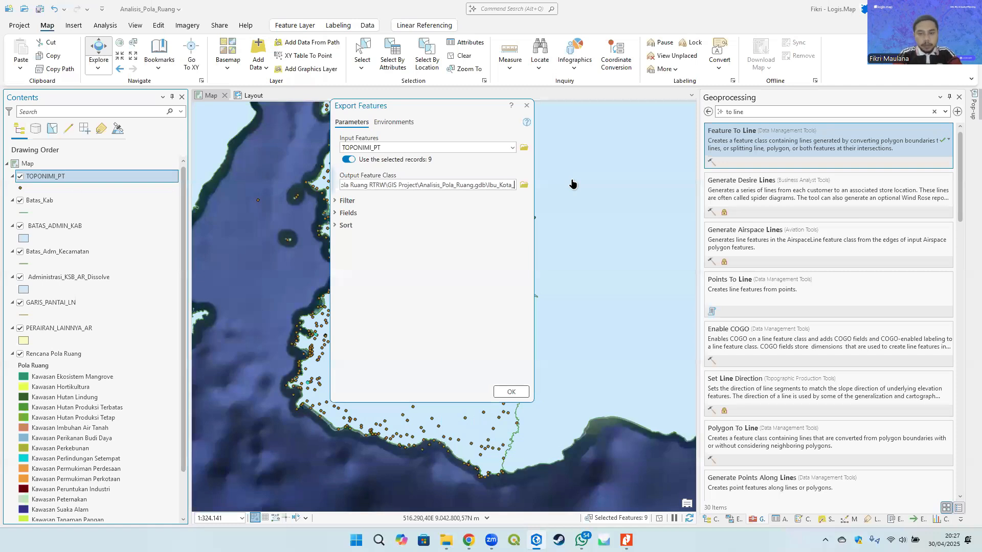
pyautogui.write('Kab_Kec')
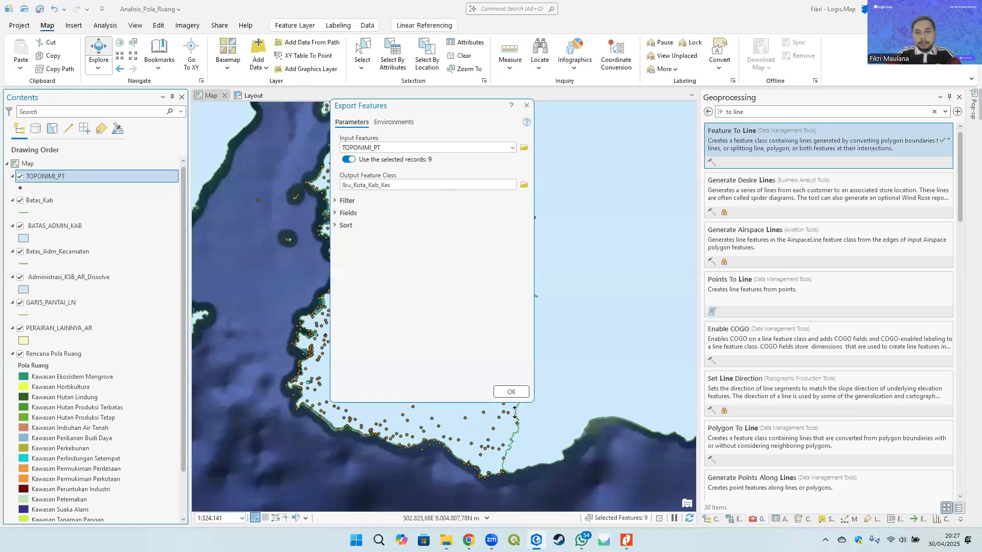
pyautogui.click(511, 392)
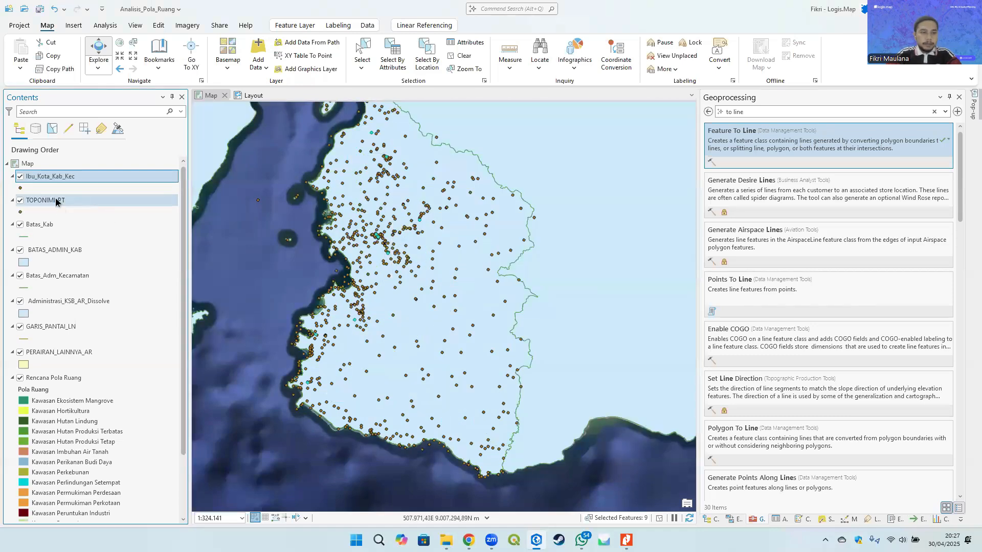
# - Remove the TOPONIMI_PT layer from the map
pyautogui.click(56, 199)
pyautogui.rightClick(76, 201)
pyautogui.click(106, 205)
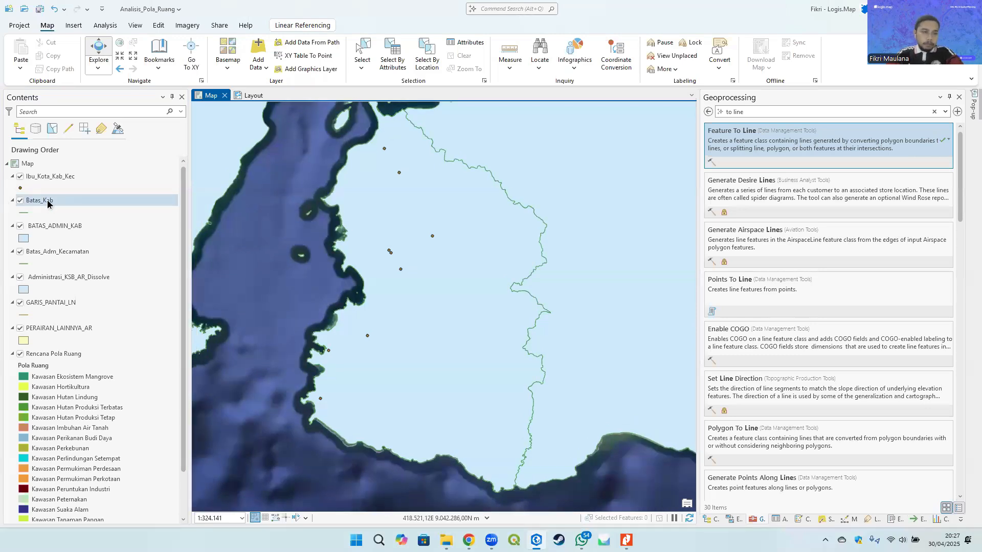
# - Move the Batas_Adm_Kecamatan layer up so it sits directly below Batas_Kab in the drawing order
pyautogui.moveTo(29, 252); pyautogui.dragTo(54, 223)
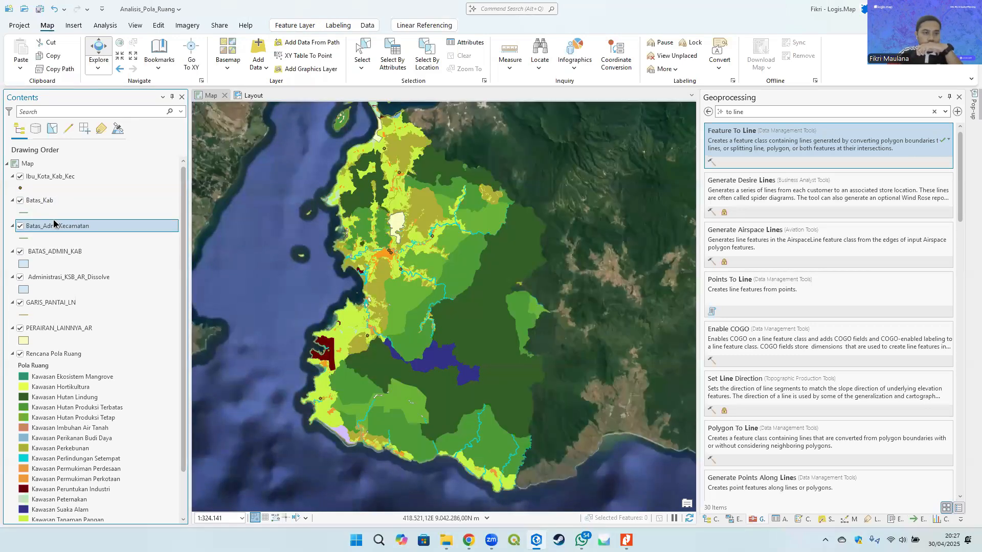
pyautogui.click(60, 176)
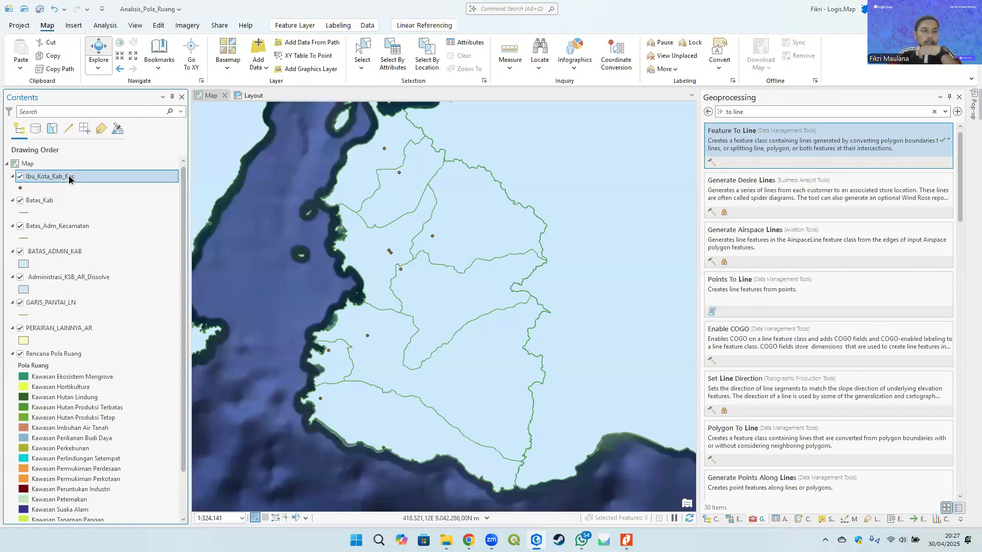
pyautogui.click(45, 201)
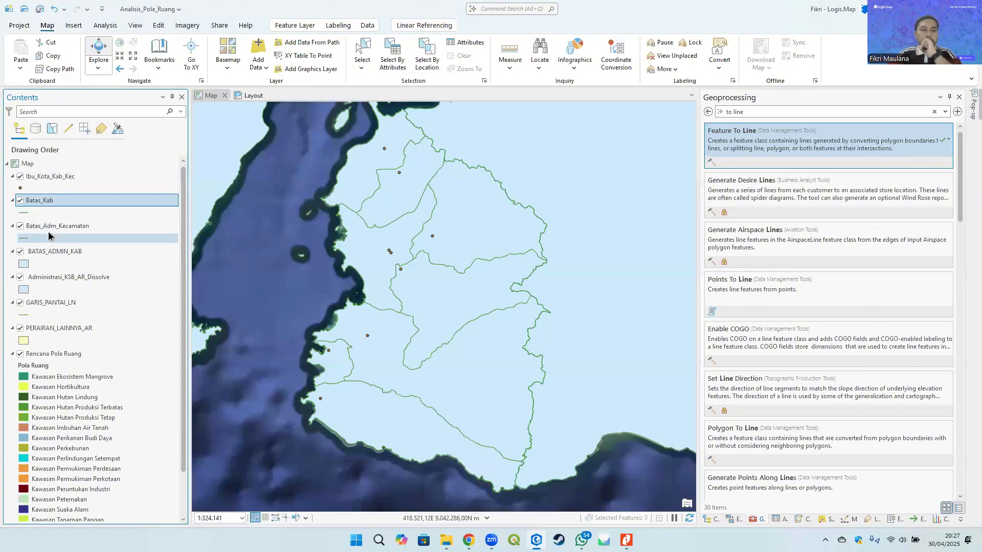
# - Move the Administrasi_KSB_AR_Dissolve layer down below Rencana Pola Ruang in the drawing order
pyautogui.click(54, 177)
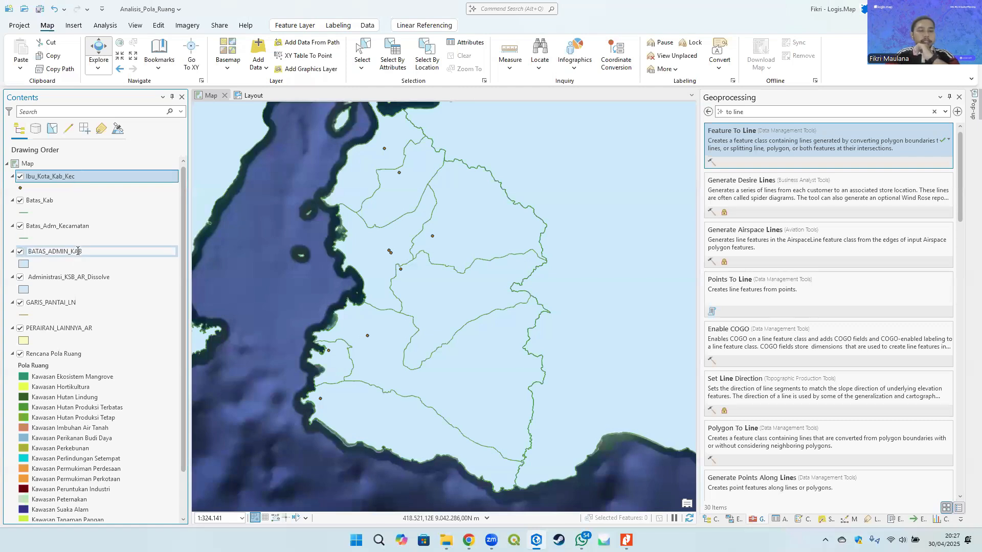
pyautogui.click(76, 278)
pyautogui.scroll(-2, 59, 253)
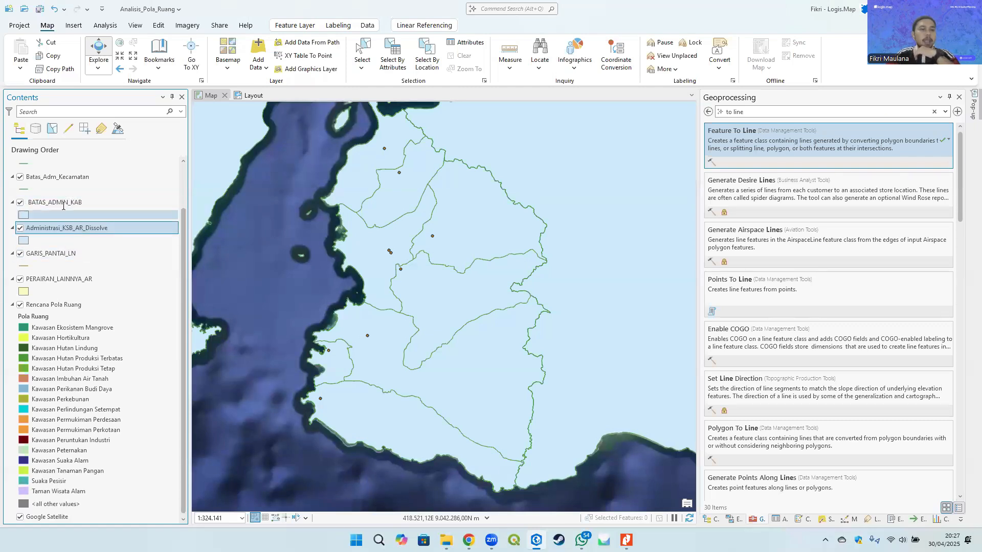
pyautogui.click(60, 203)
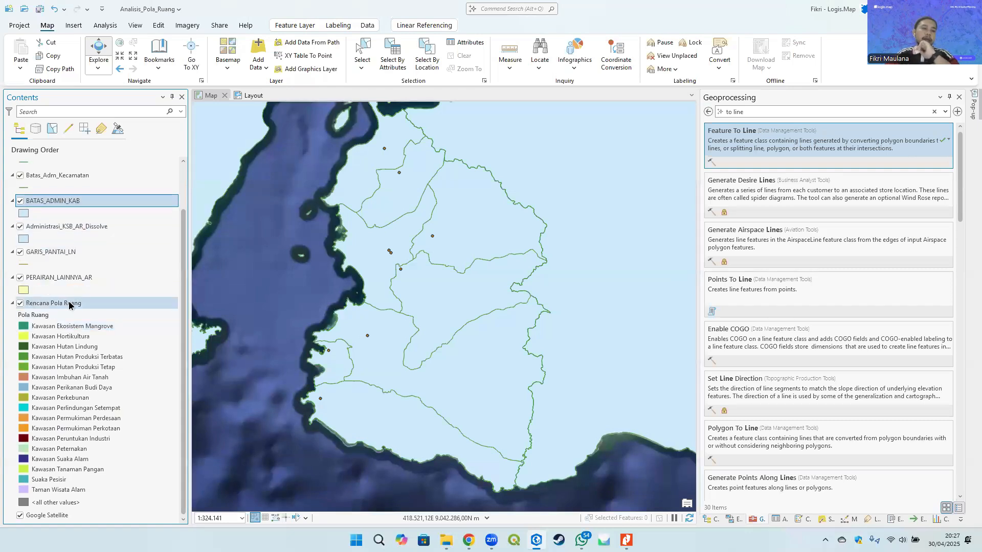
pyautogui.click(65, 227)
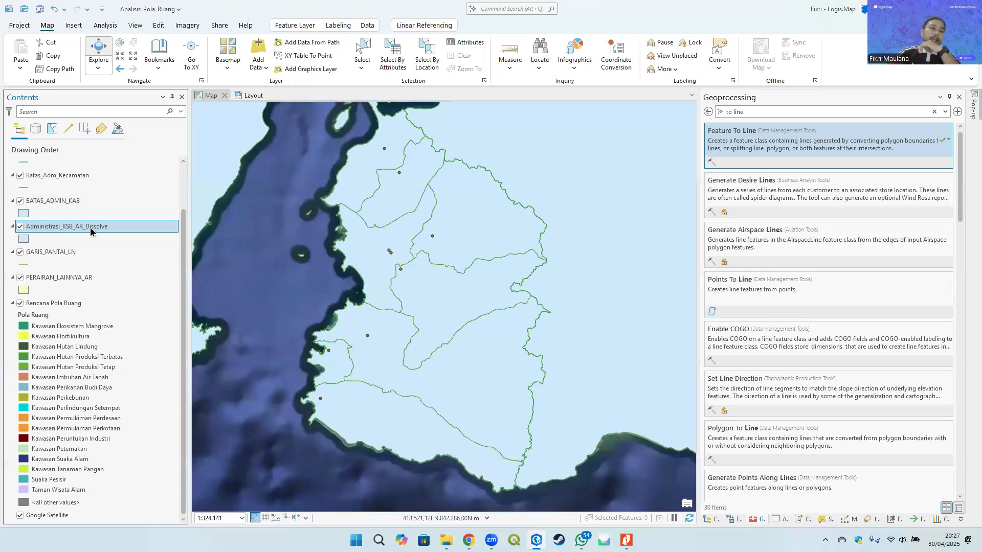
pyautogui.moveTo(90, 227); pyautogui.dragTo(83, 481)
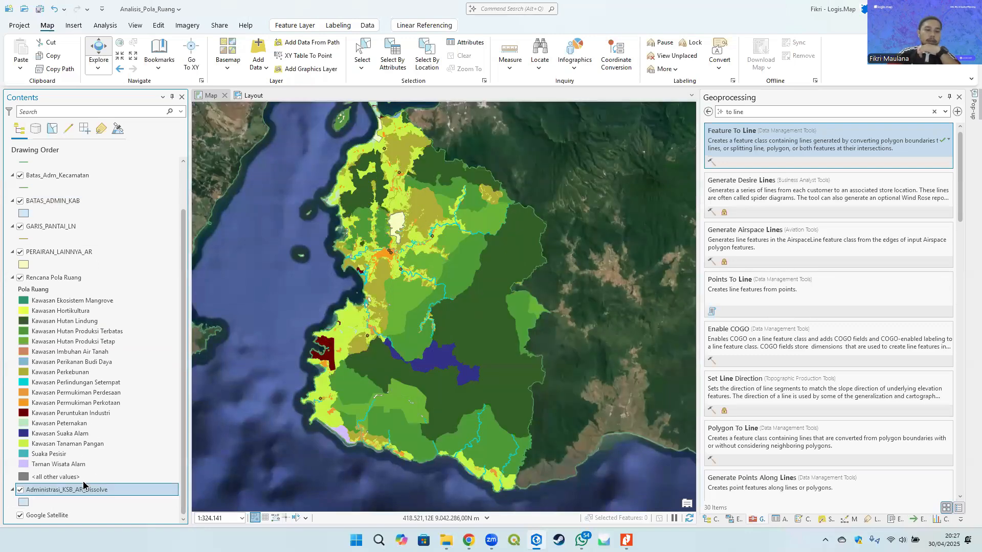
# - Move the BATAS_ADMIN_KAB layer down so it sits just above Administrasi_KSB_AR_Dissolve
pyautogui.click(90, 201)
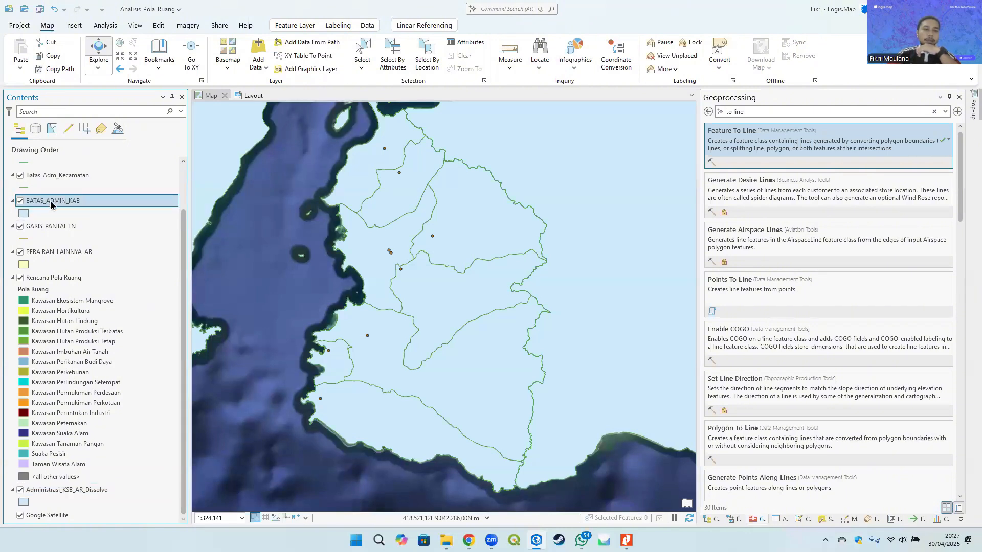
pyautogui.moveTo(55, 200); pyautogui.dragTo(69, 481)
pyautogui.click(86, 489)
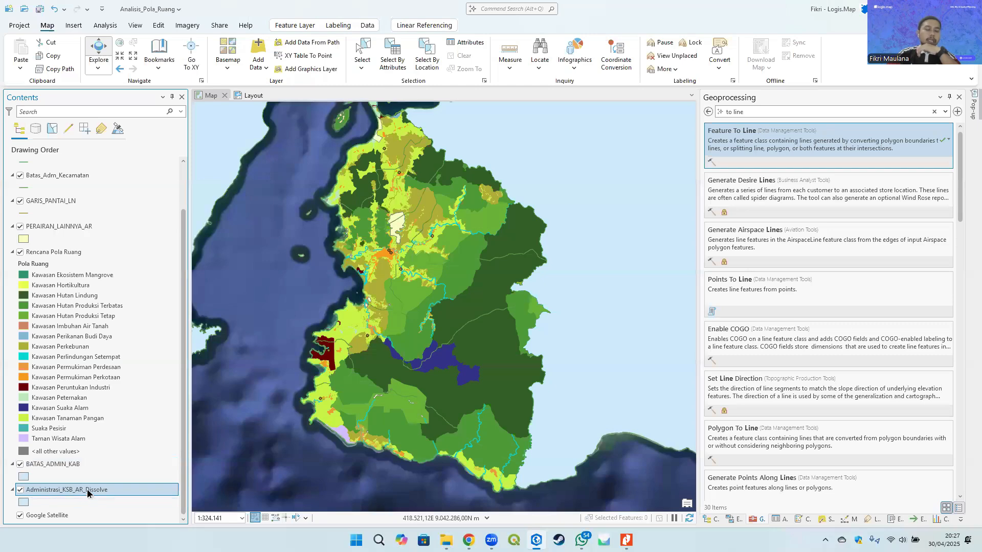
pyautogui.click(62, 465)
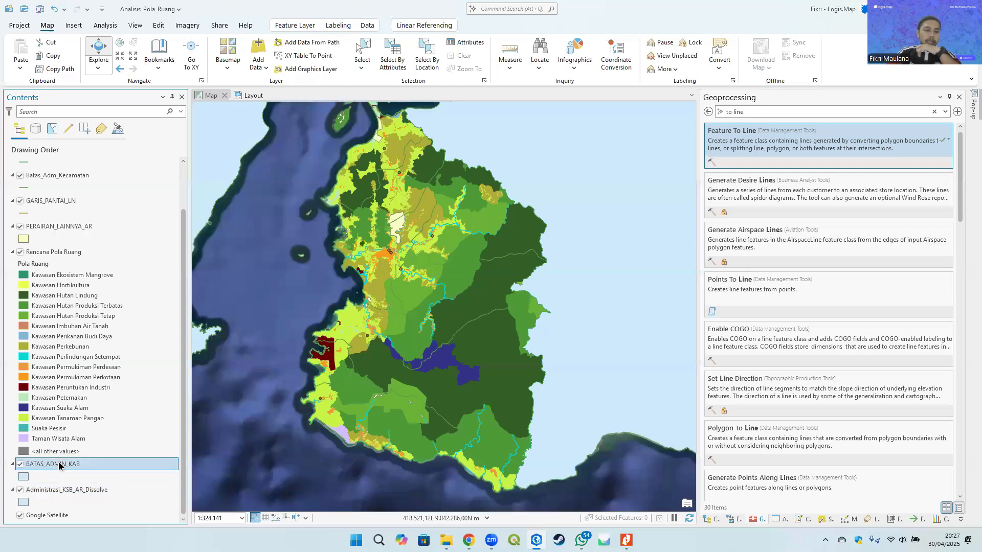
# - Rename the Administrasi_KSB_AR_Dissolve layer to Batas Administrasi Kecamatan in its layer properties
pyautogui.rightClick(57, 490)
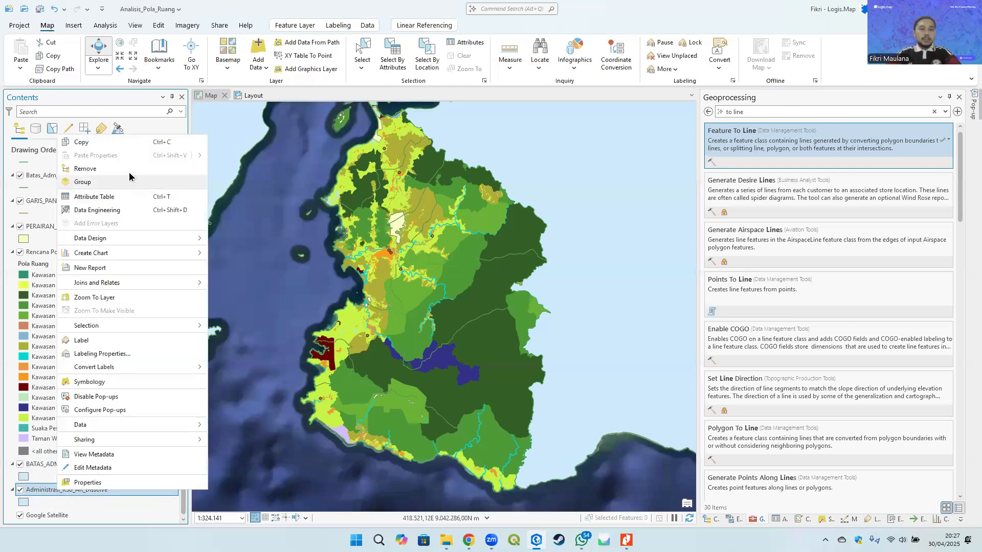
pyautogui.click(87, 482)
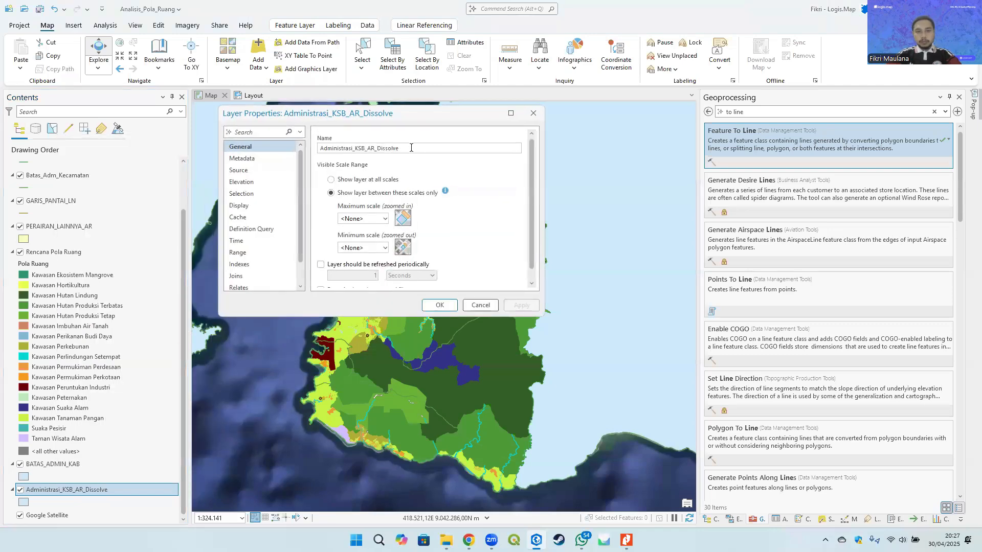
pyautogui.write('Adm')
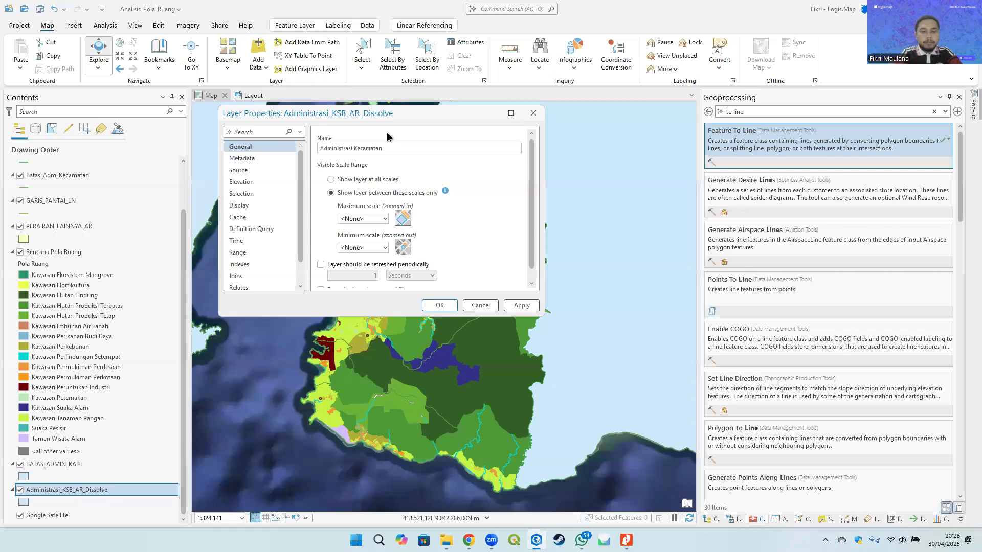
pyautogui.write('Batas')
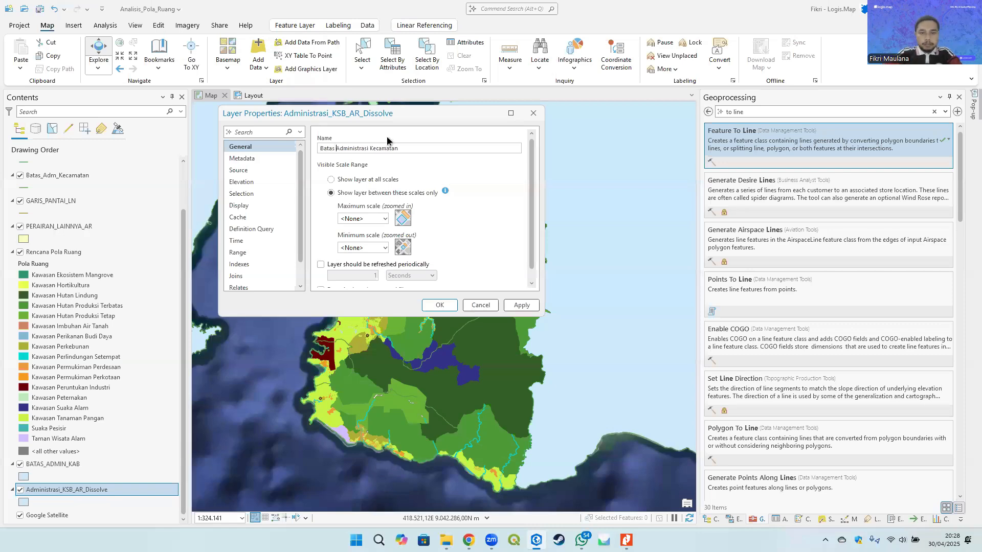
pyautogui.click(439, 305)
# - Rename the BATAS_ADMIN_KAB layer to Batas Administrasi Kabupaten in its layer properties
pyautogui.rightClick(72, 464)
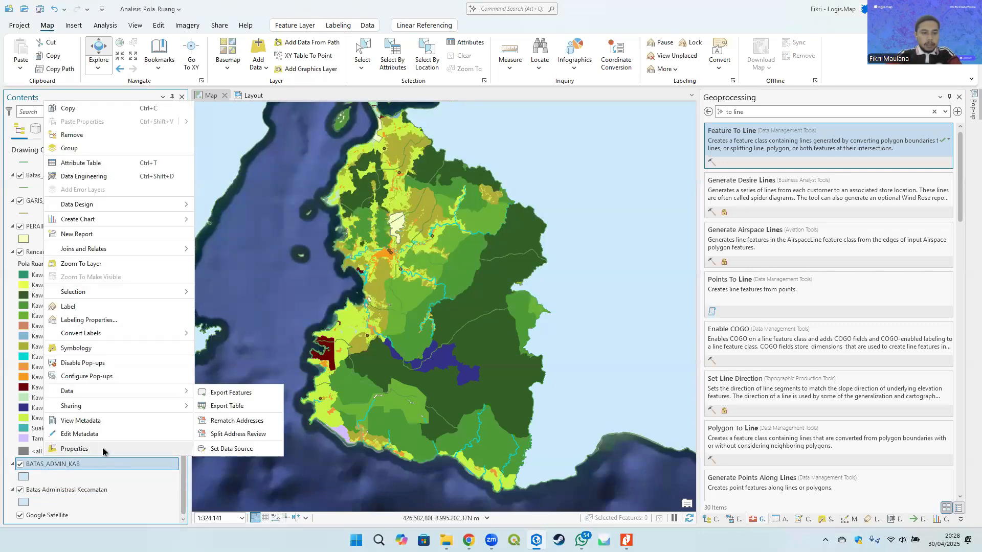
pyautogui.click(75, 449)
pyautogui.write('Batas Administrasi Kabupaten')
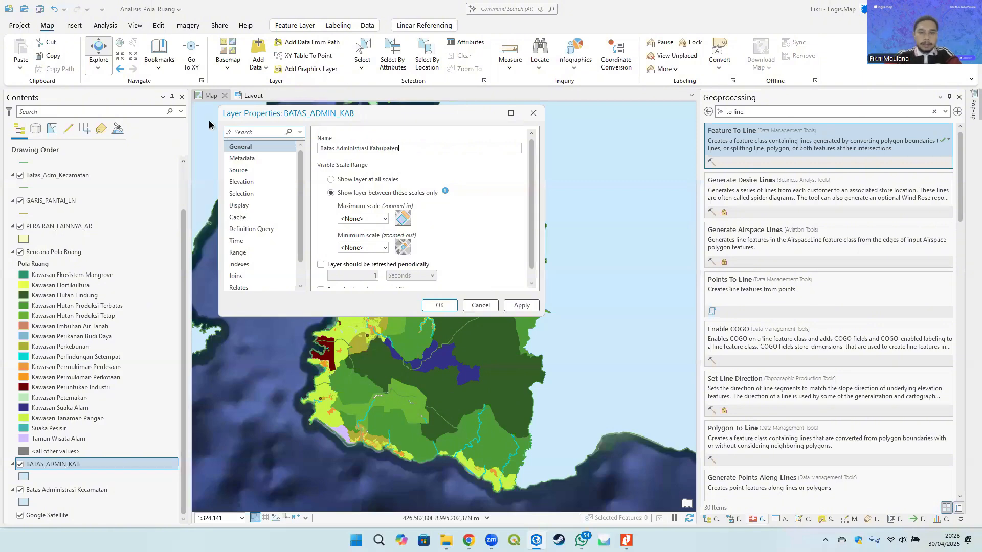
pyautogui.click(440, 305)
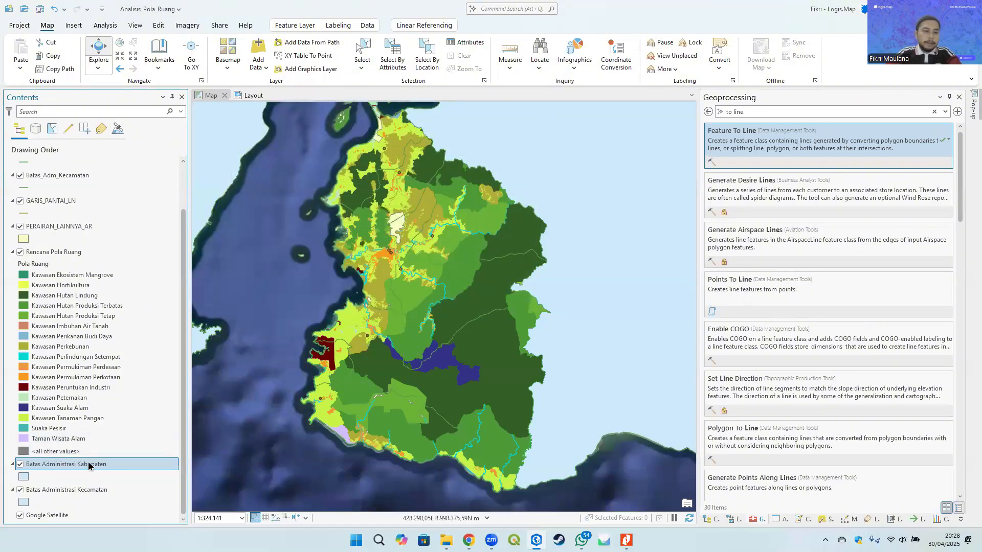
# - Open the Ibu_Kota_Kab_Kec layer's properties and start naming it Ibu Kota
pyautogui.scroll(2, 82, 420)
pyautogui.rightClick(56, 177)
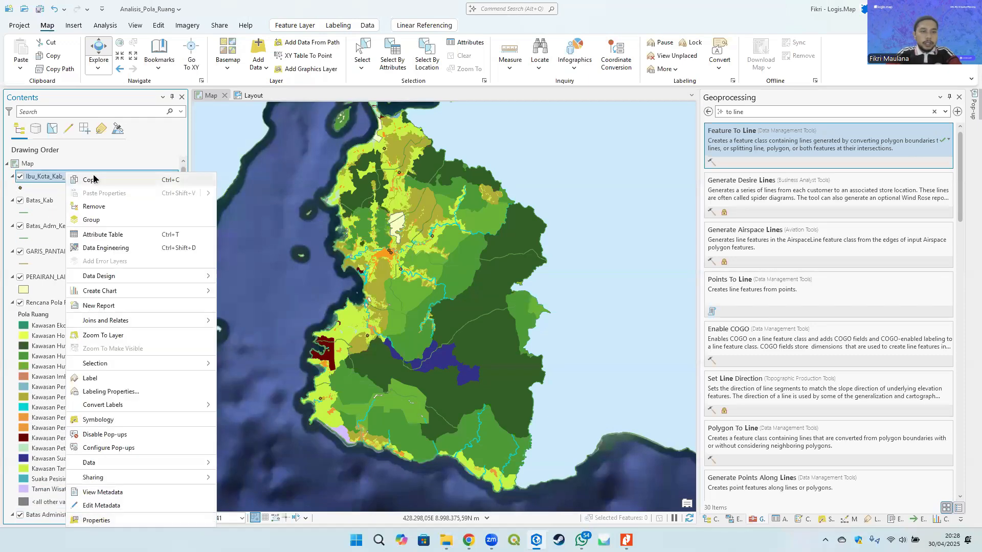
pyautogui.click(95, 520)
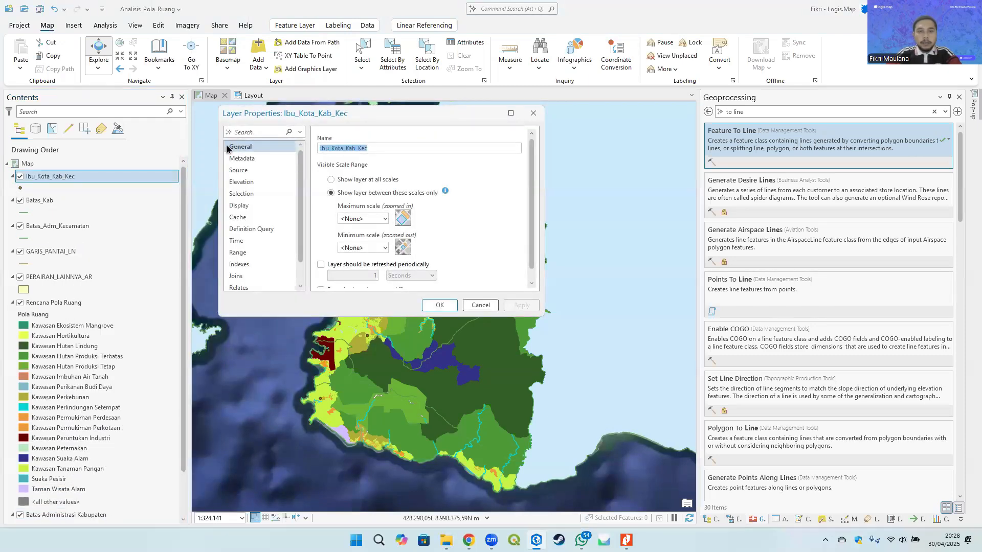
pyautogui.write('Ibu Kota')
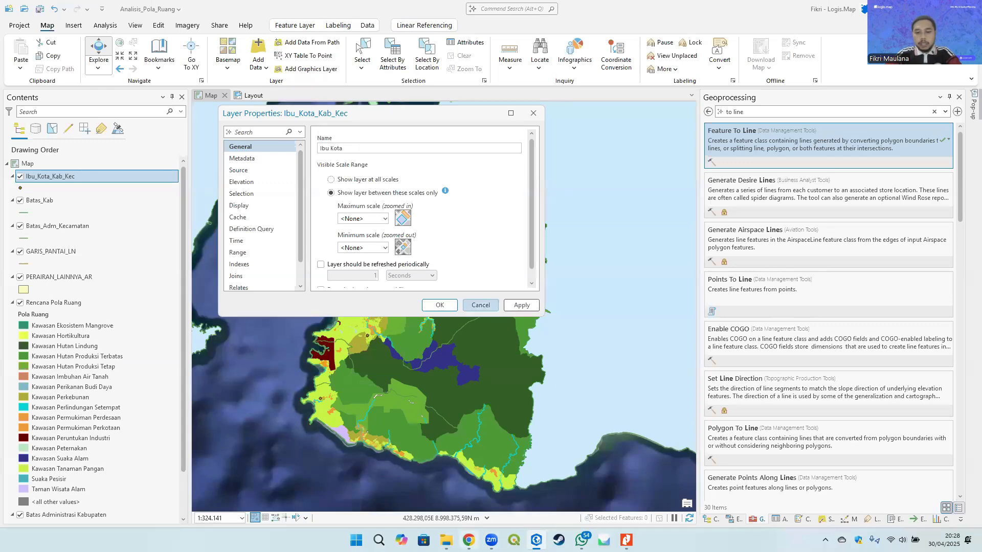
# - Check the legend headings in the reference PDF slides, then return to the layer properties
pyautogui.click(626, 540)
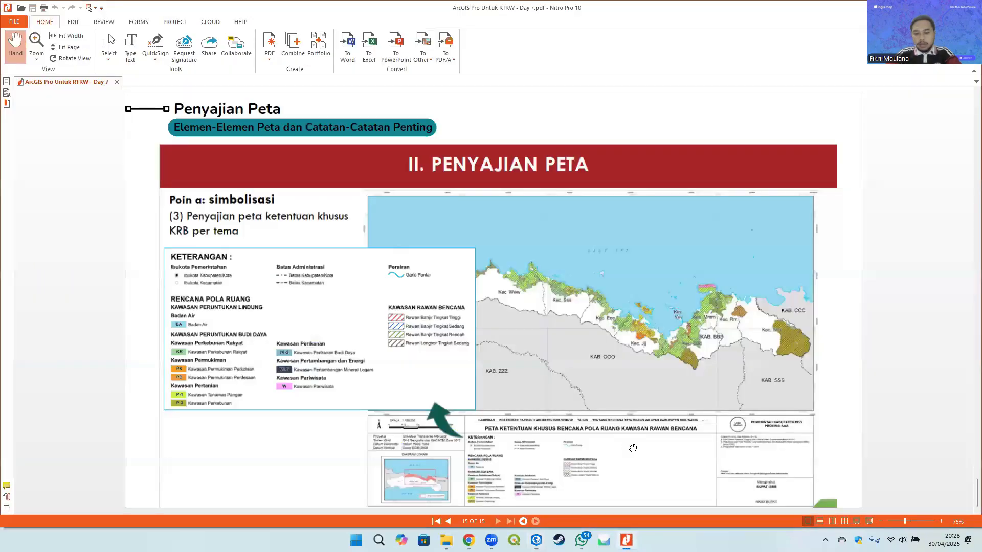
pyautogui.scroll(1, 632, 448)
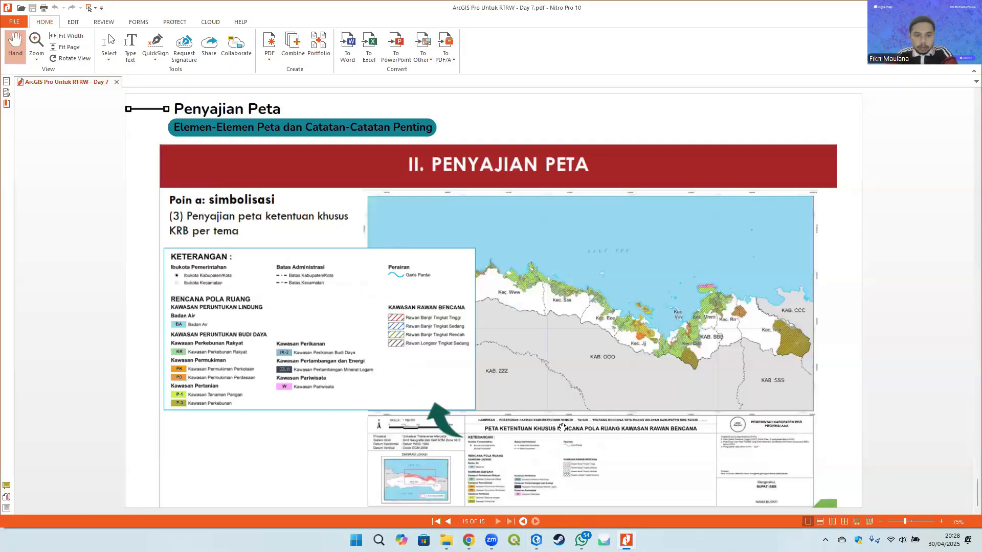
pyautogui.scroll(1, 562, 427)
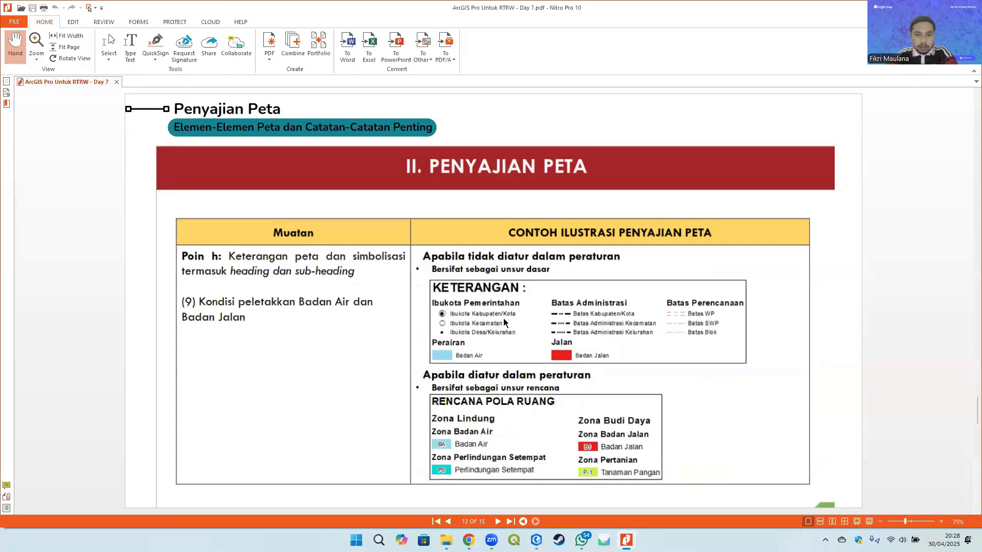
pyautogui.hotkey('alt', 'Tab')
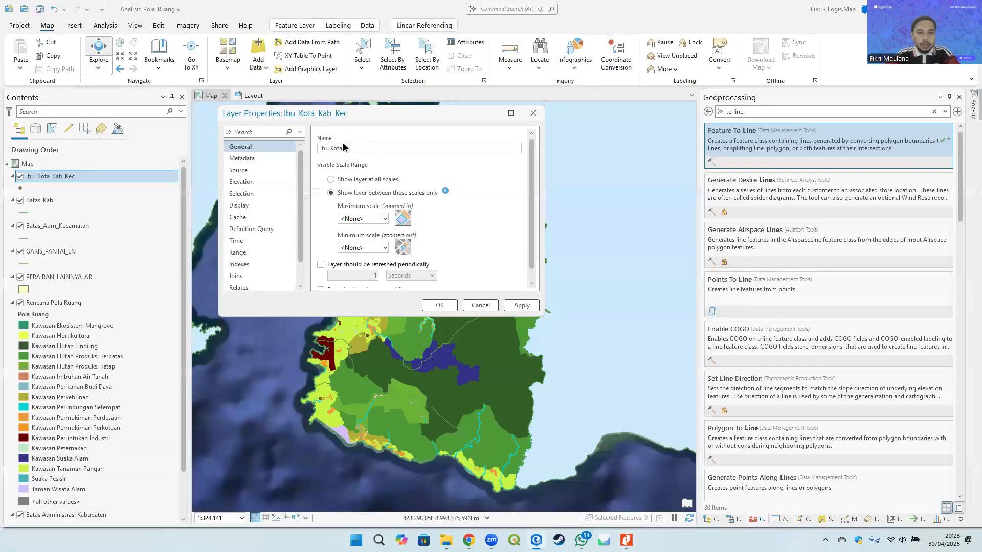
# - Rename the Ibu_Kota_Kab_Kec layer to Ibukota Pemerintahan
pyautogui.moveTo(344, 146); pyautogui.dragTo(254, 137)
pyautogui.write('Ibukota')
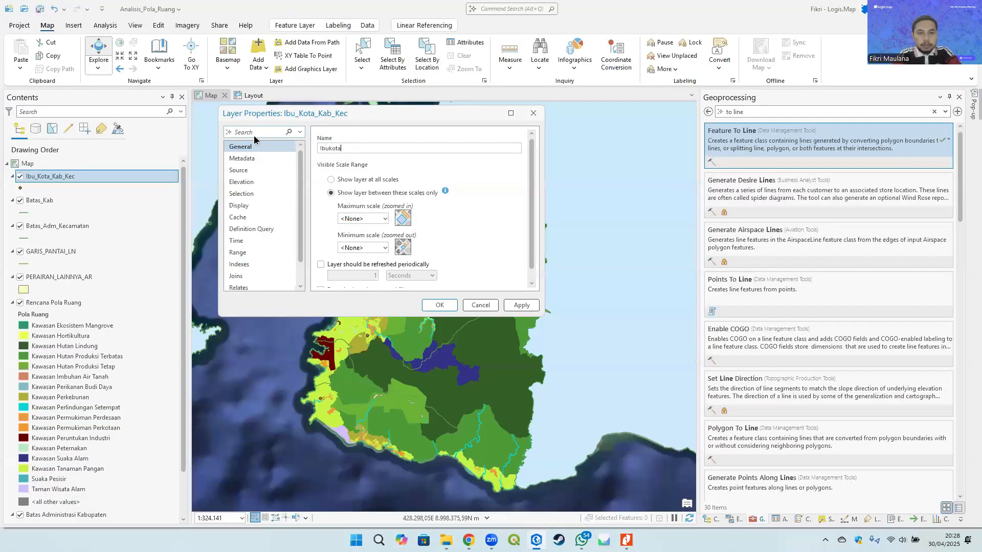
pyautogui.write(' Pemerintahan')
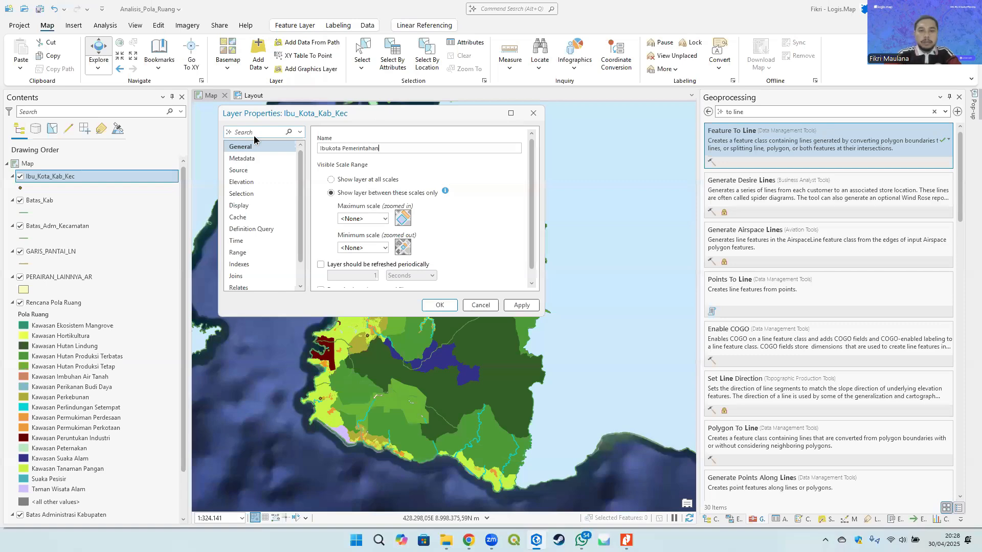
pyautogui.click(439, 305)
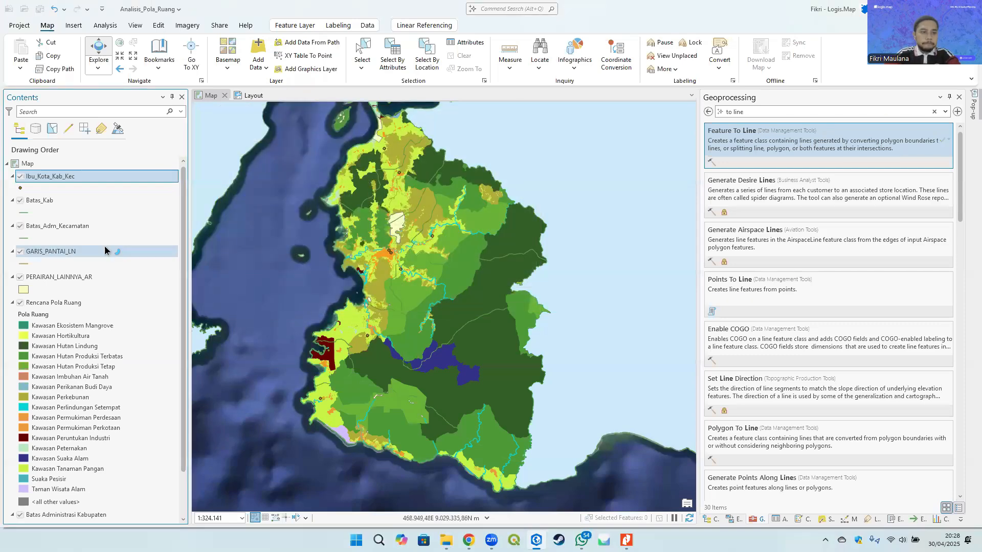
# - Rename the Batas_Kab layer to Batas Kabupaten in its layer properties
pyautogui.click(49, 201)
pyautogui.rightClick(52, 201)
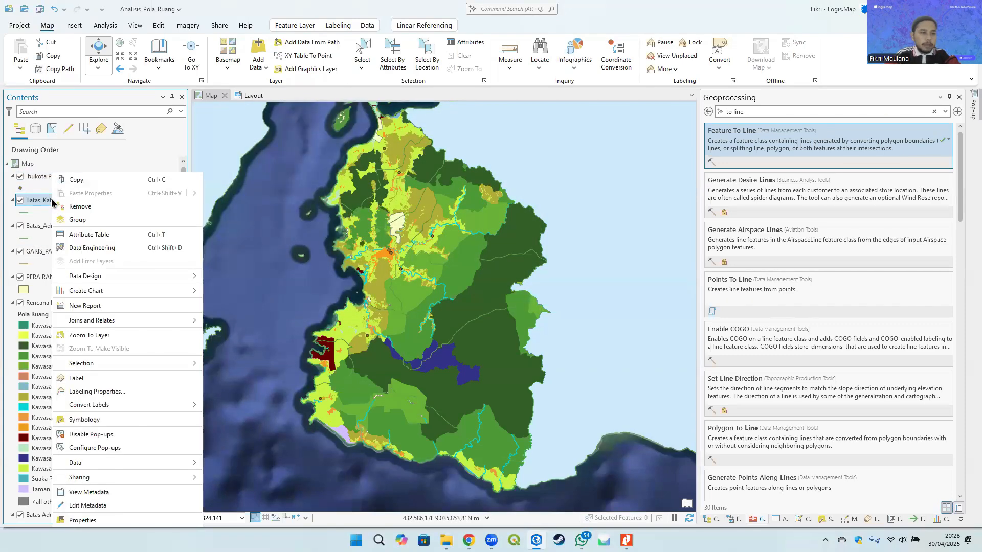
pyautogui.click(84, 520)
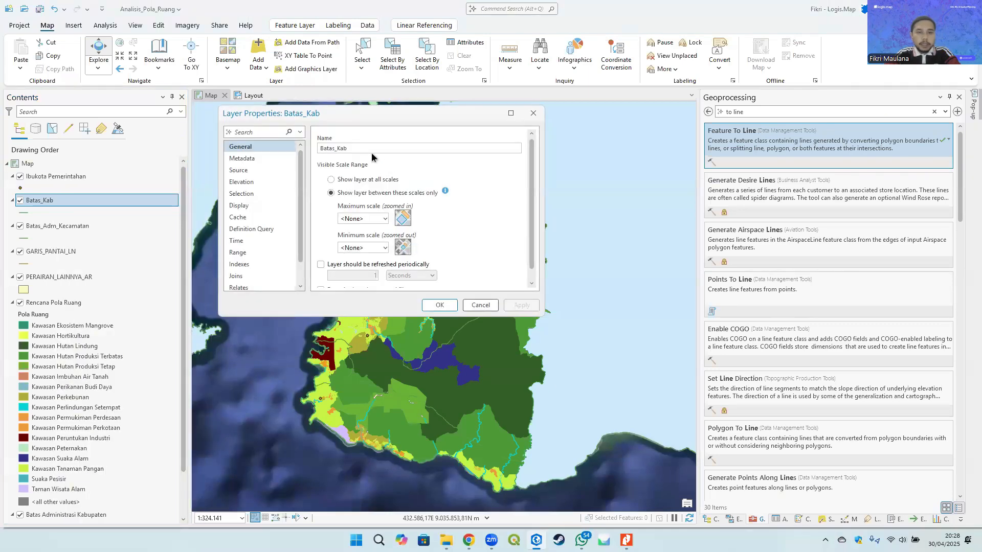
pyautogui.write('Batas ')
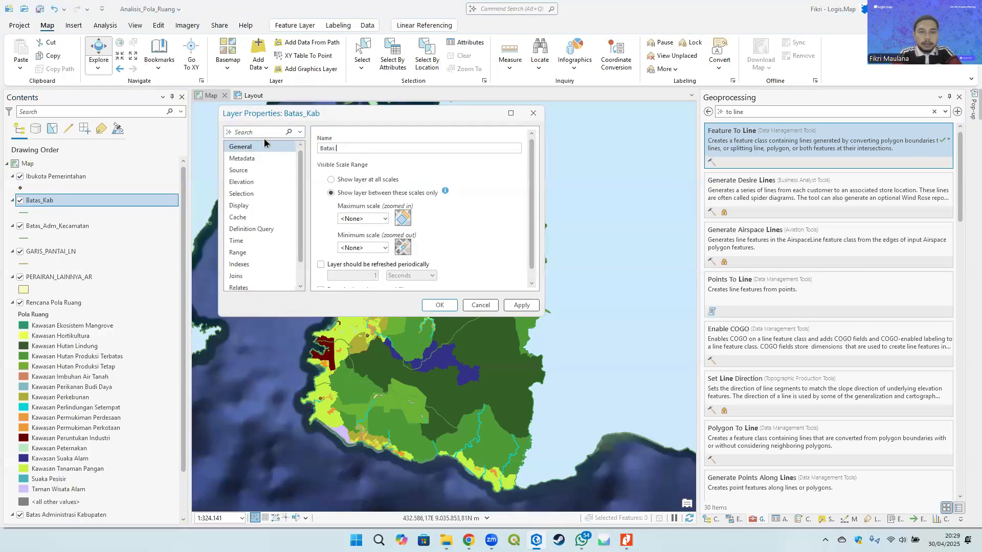
pyautogui.write('Kabupaten')
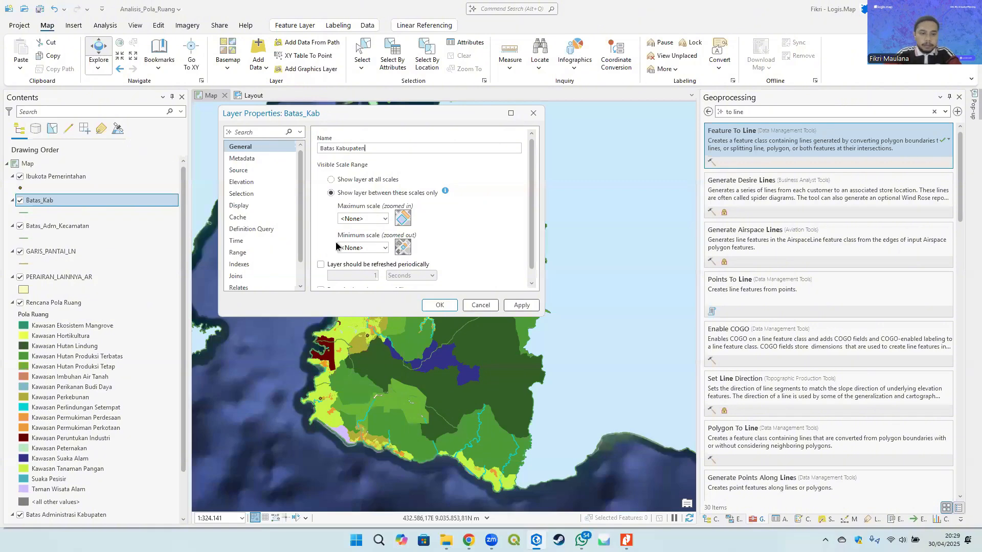
pyautogui.click(439, 305)
# - Rename the Batas_Adm_Kecamatan layer to Batas Kecamatan in its layer properties
pyautogui.rightClick(66, 226)
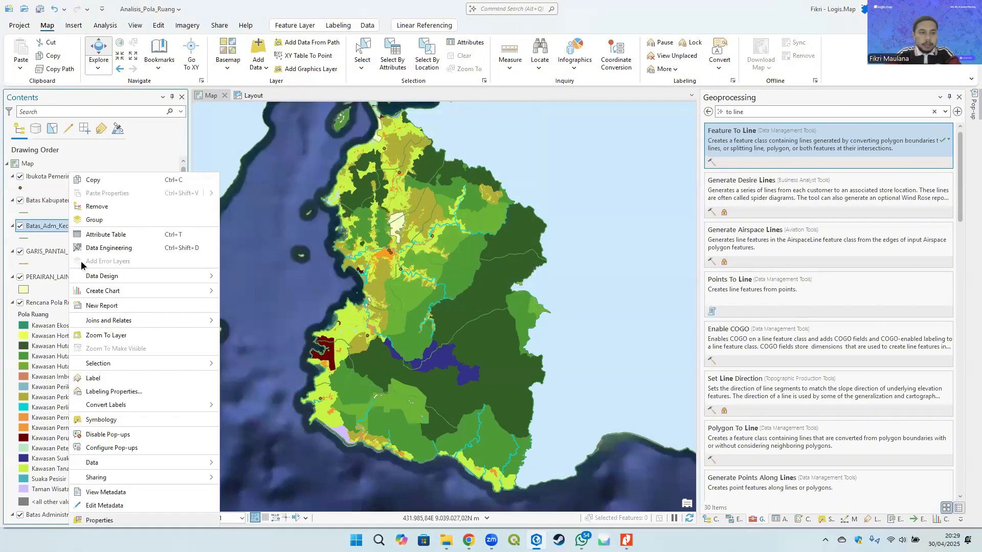
pyautogui.click(99, 519)
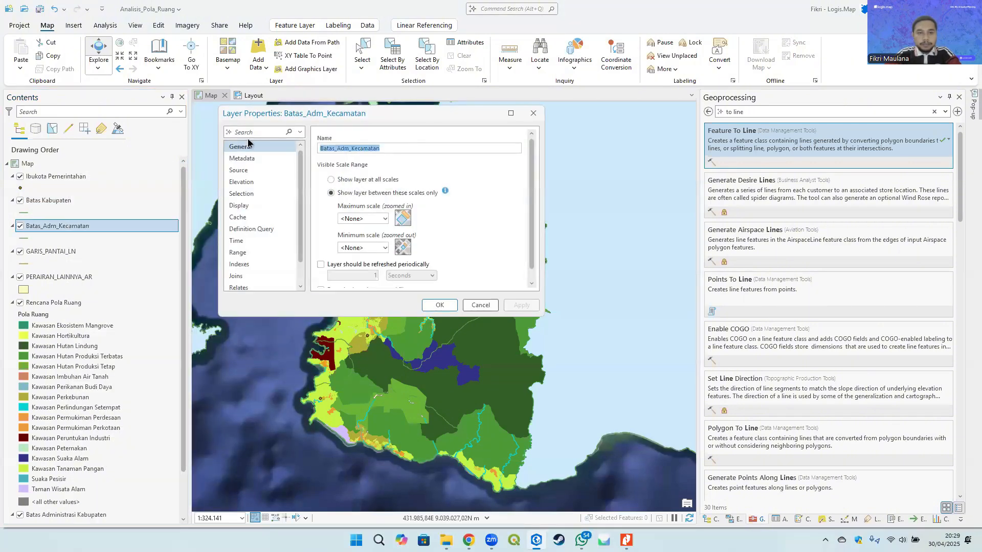
pyautogui.write('Batas Kecam')
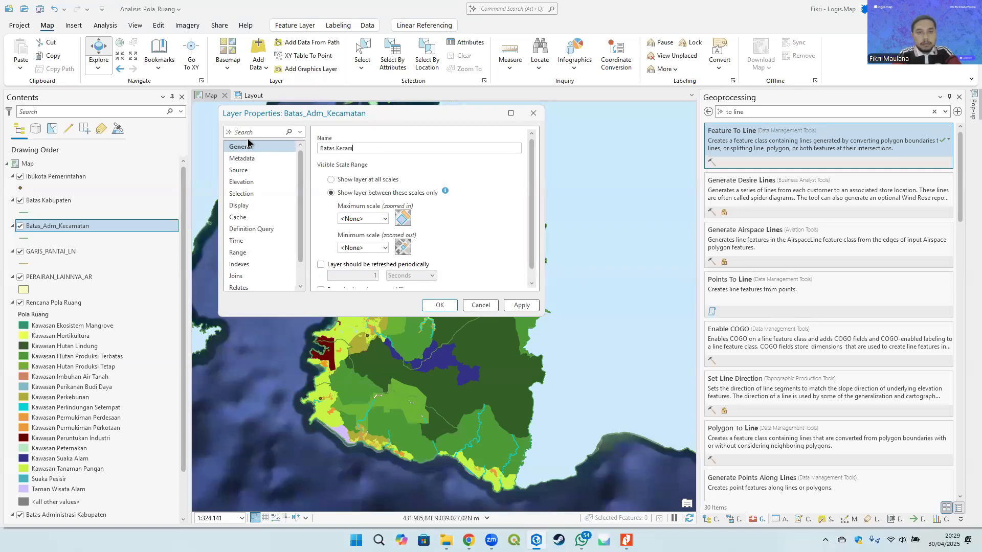
pyautogui.write('atan')
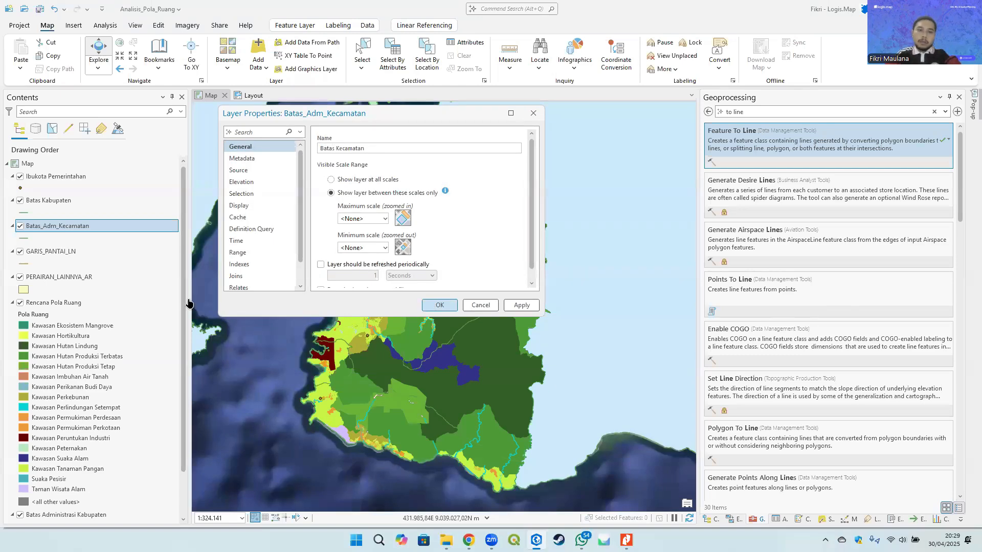
# - Rename the GARIS_PANTAI_LN layer to Garis Pantai in its layer properties
pyautogui.rightClick(66, 253)
pyautogui.click(113, 519)
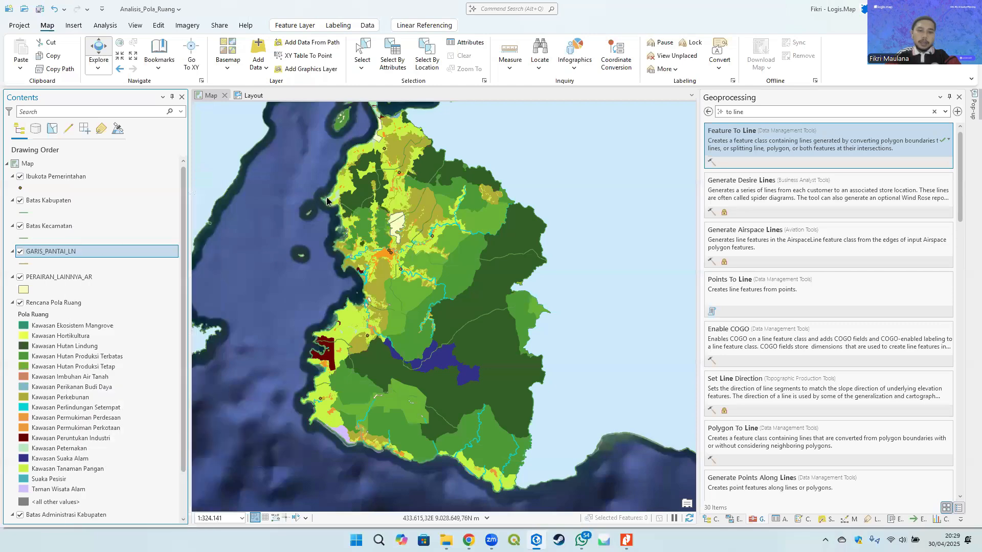
pyautogui.write('G')
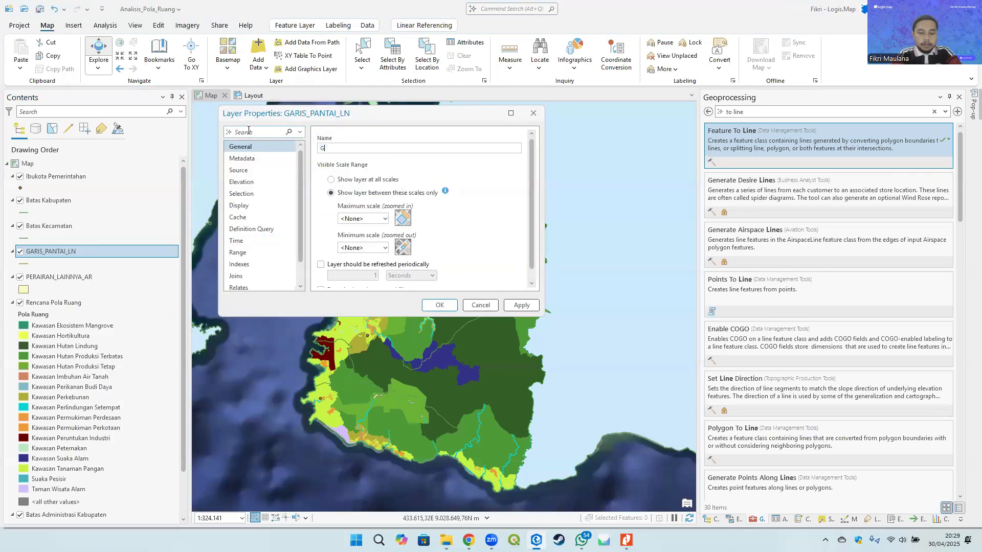
pyautogui.write('aris Panta')
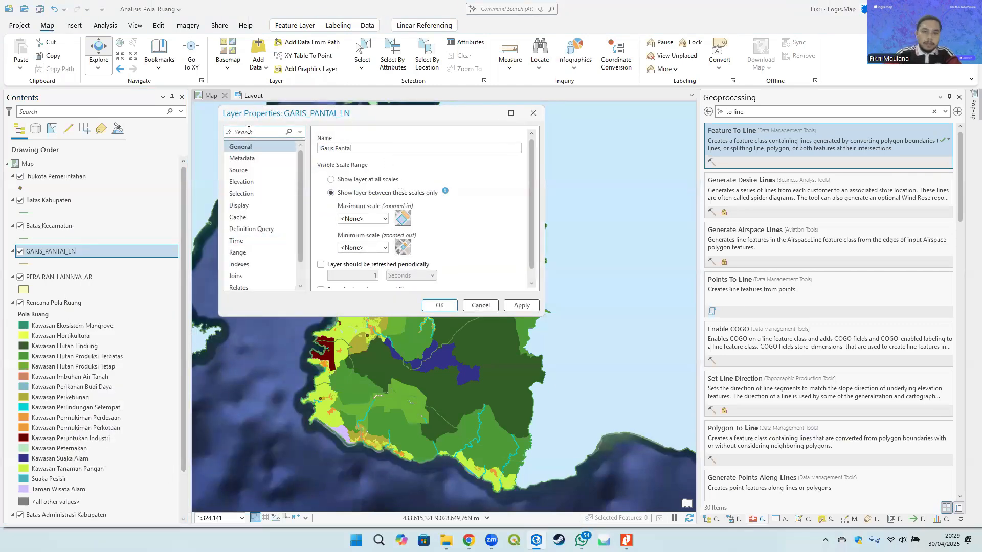
pyautogui.write('i')
pyautogui.click(439, 305)
# - Rename the PERAIRAN_LAINNYA_AR layer to Perairan in its layer properties
pyautogui.rightClick(50, 278)
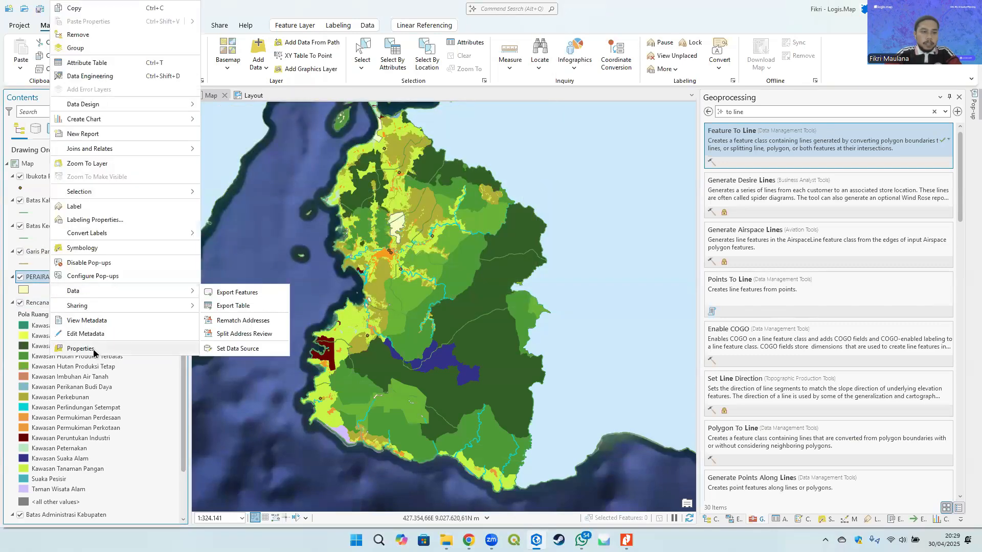
pyautogui.click(80, 348)
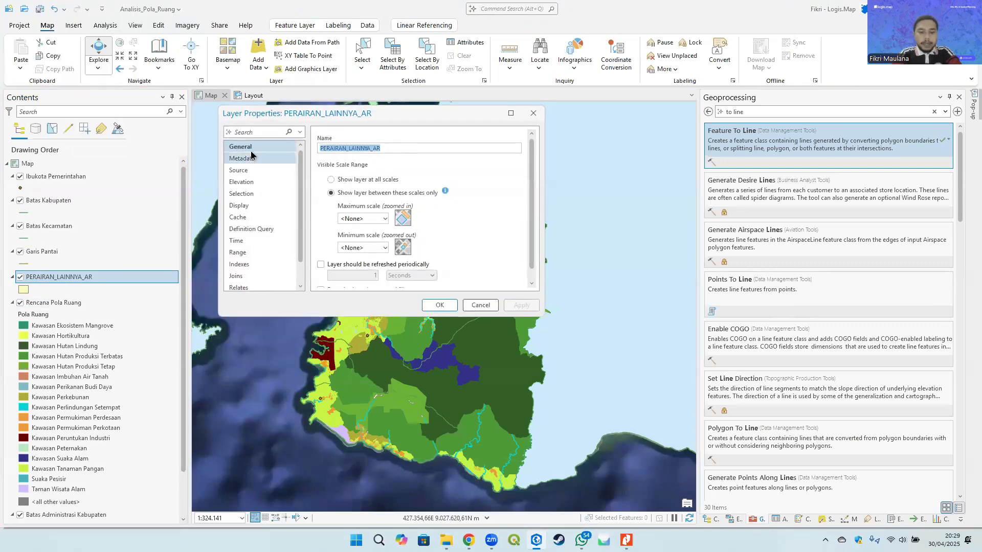
pyautogui.write('Badan')
pyautogui.press('BackSpace')
pyautogui.press('BackSpace')
pyautogui.press('BackSpace')
pyautogui.press('BackSpace')
pyautogui.press('BackSpace')
pyautogui.press('BackSpace')
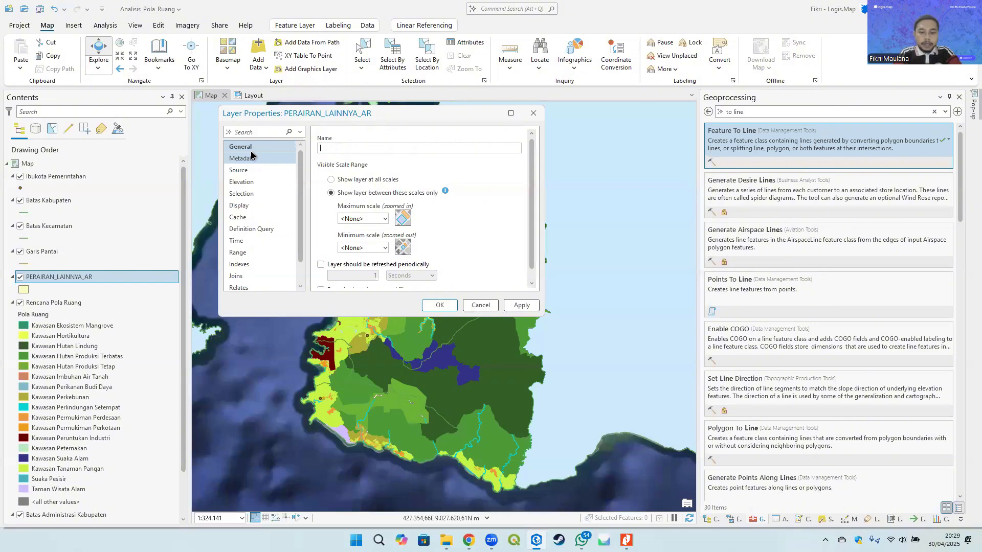
pyautogui.write('Perairan')
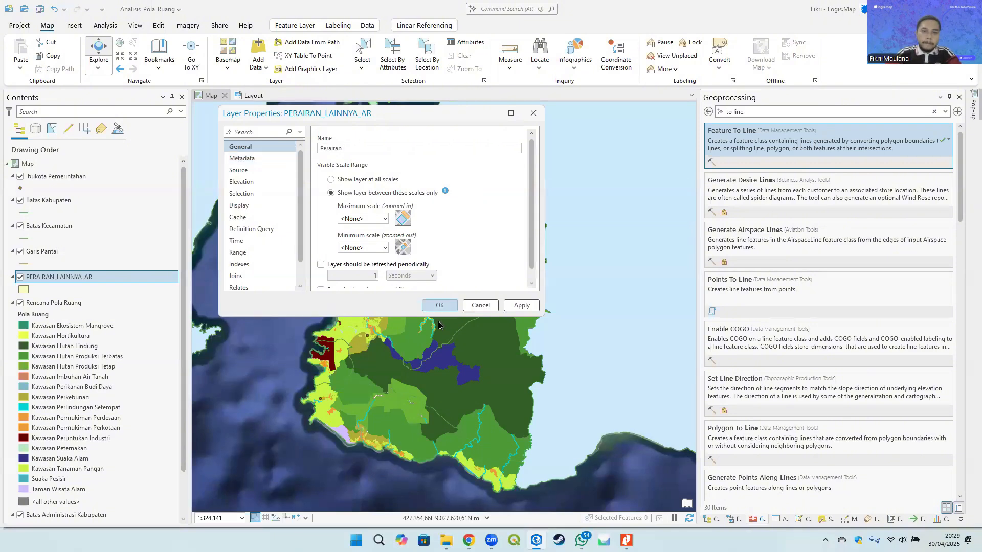
pyautogui.click(440, 305)
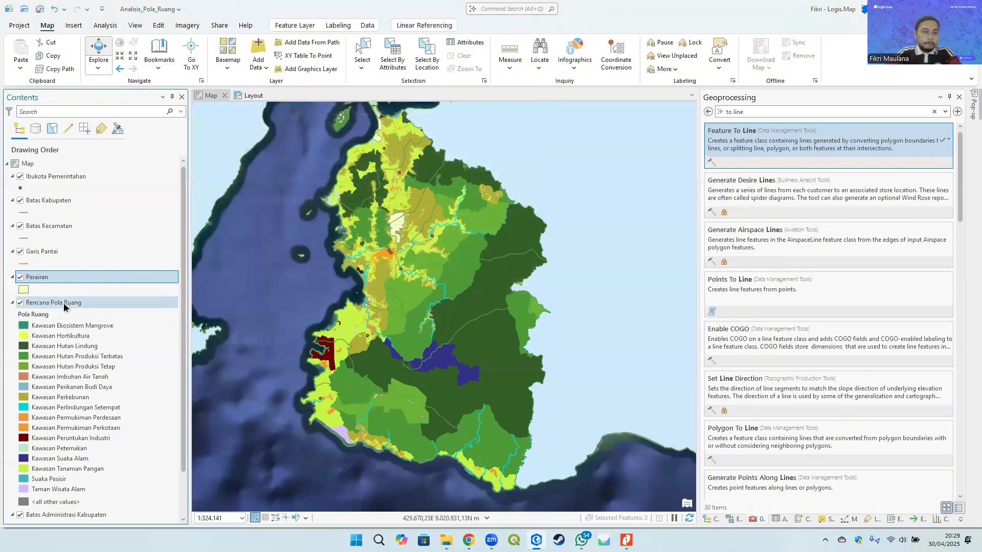
# - Give the Batas Administrasi Kabupaten polygon symbol a white fill with no outline colour and apply it
pyautogui.click(67, 304)
pyautogui.scroll(-2, 85, 337)
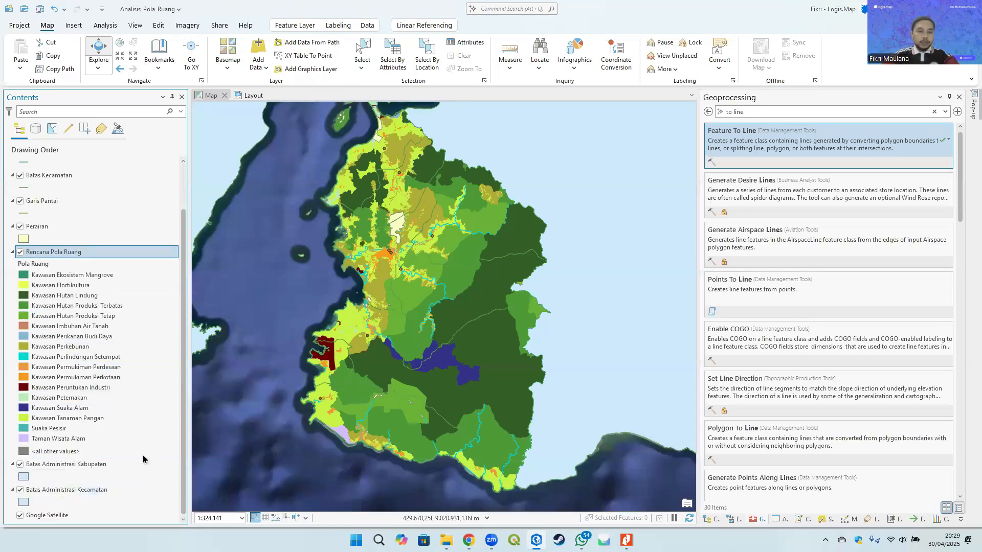
pyautogui.click(66, 490)
pyautogui.click(83, 464)
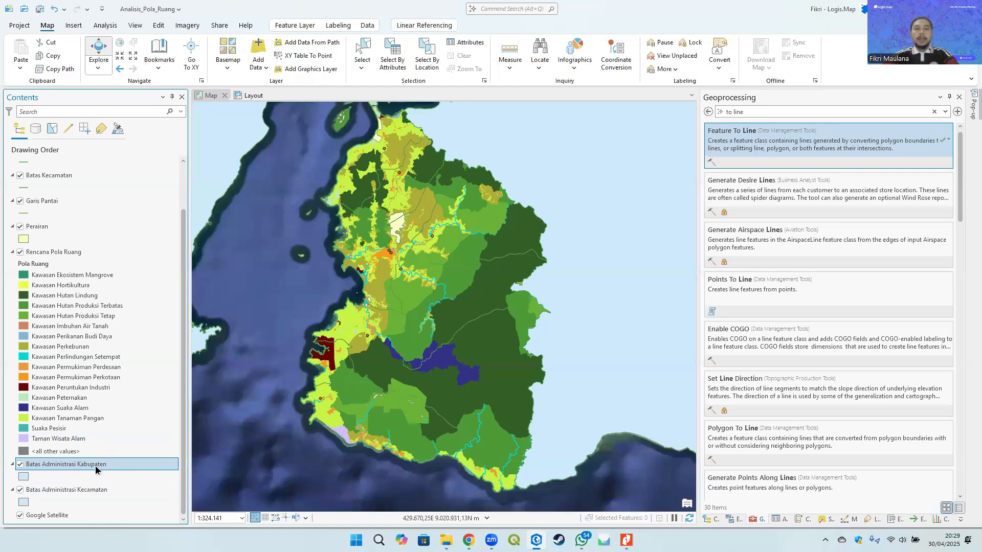
pyautogui.moveTo(470, 265); pyautogui.dragTo(385, 324)
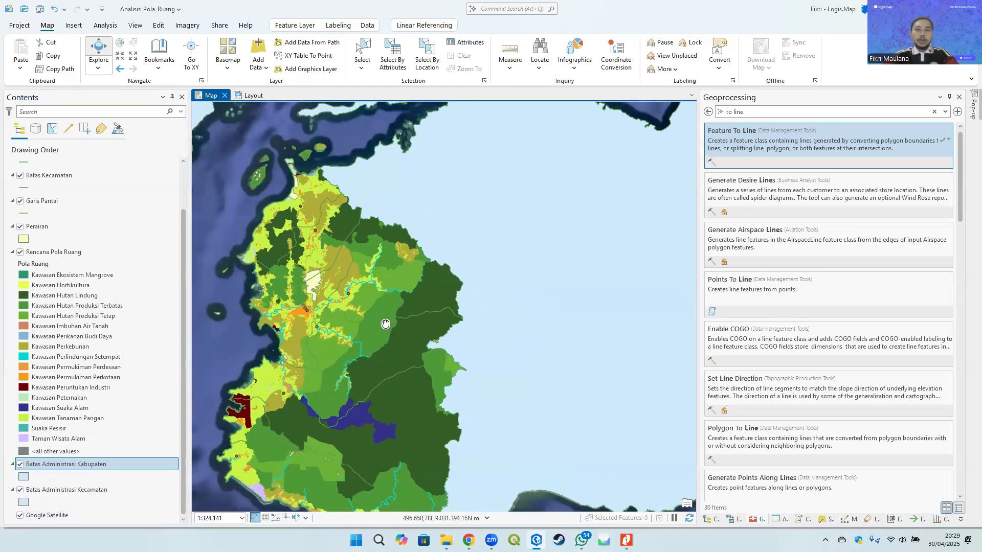
pyautogui.moveTo(473, 270); pyautogui.dragTo(499, 225)
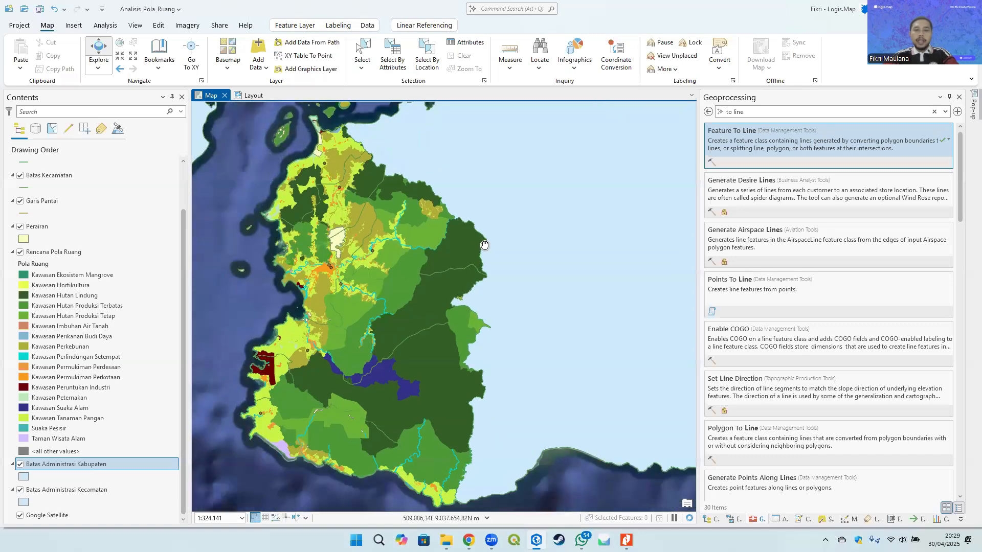
pyautogui.click(24, 478)
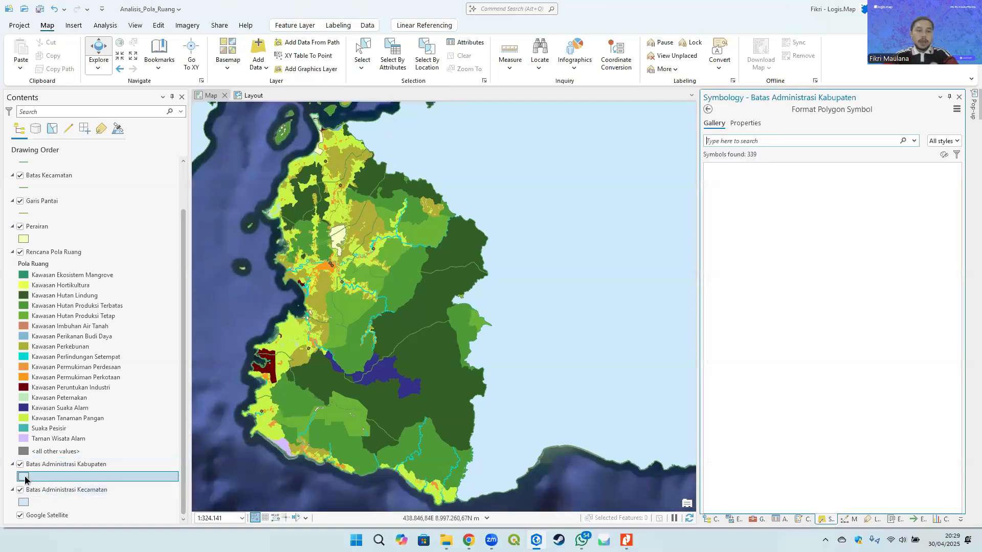
pyautogui.click(745, 123)
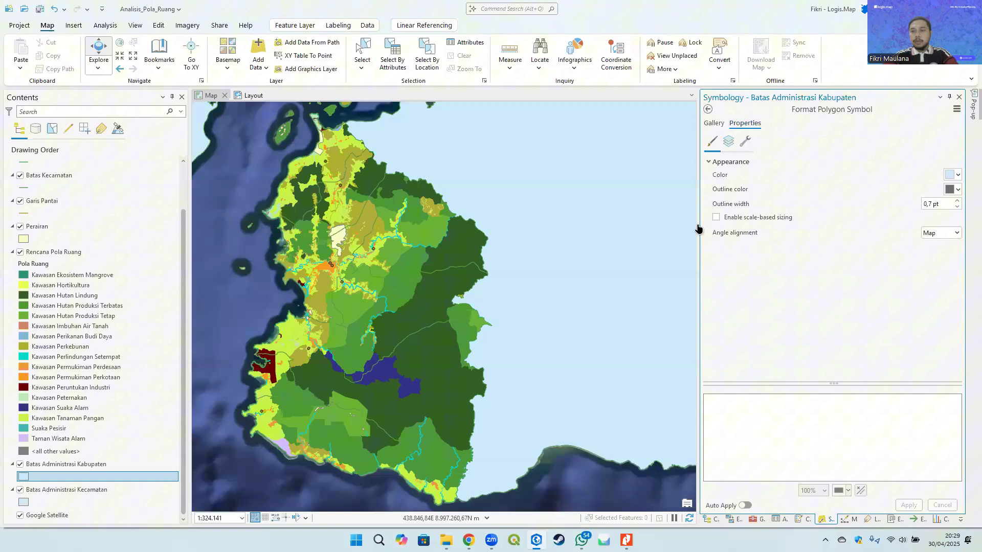
pyautogui.click(952, 177)
pyautogui.click(854, 242)
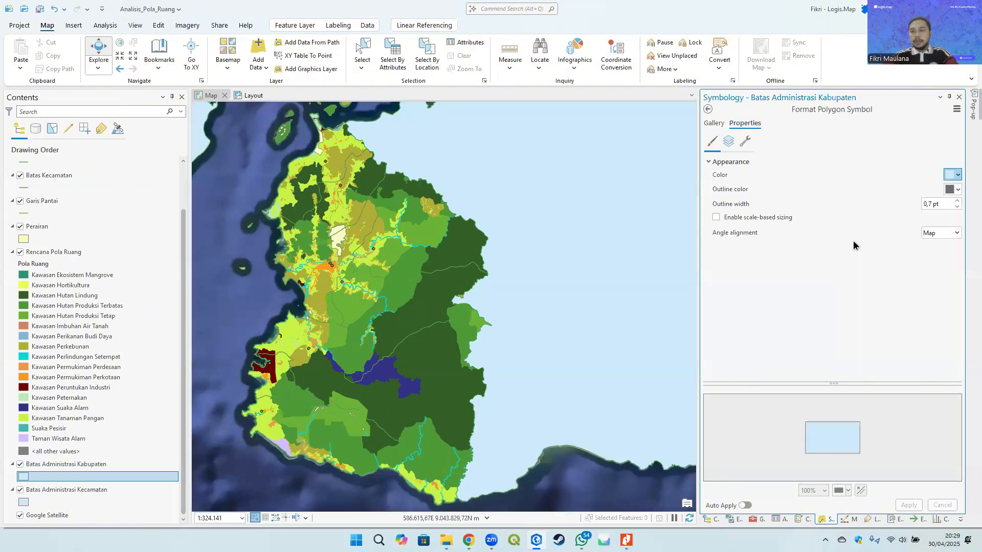
pyautogui.click(957, 191)
pyautogui.click(892, 206)
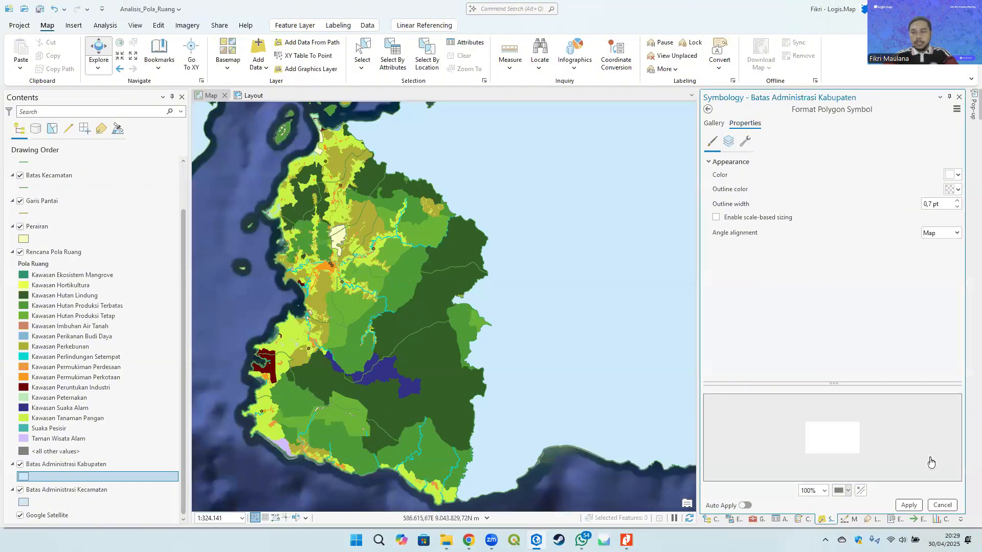
pyautogui.click(909, 506)
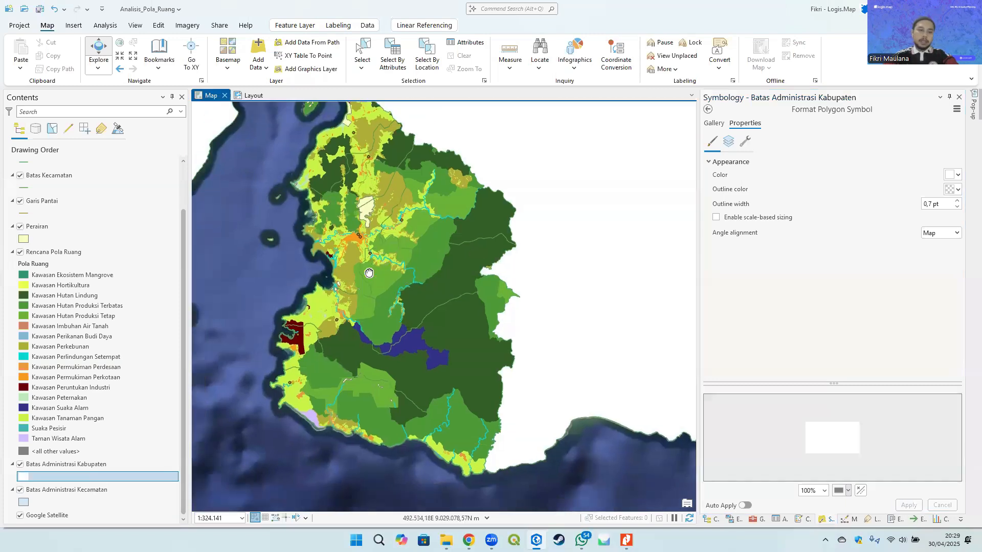
# - Set the Batas Administrasi Kecamatan polygon symbol to no fill colour and no outline colour and apply it
pyautogui.click(77, 495)
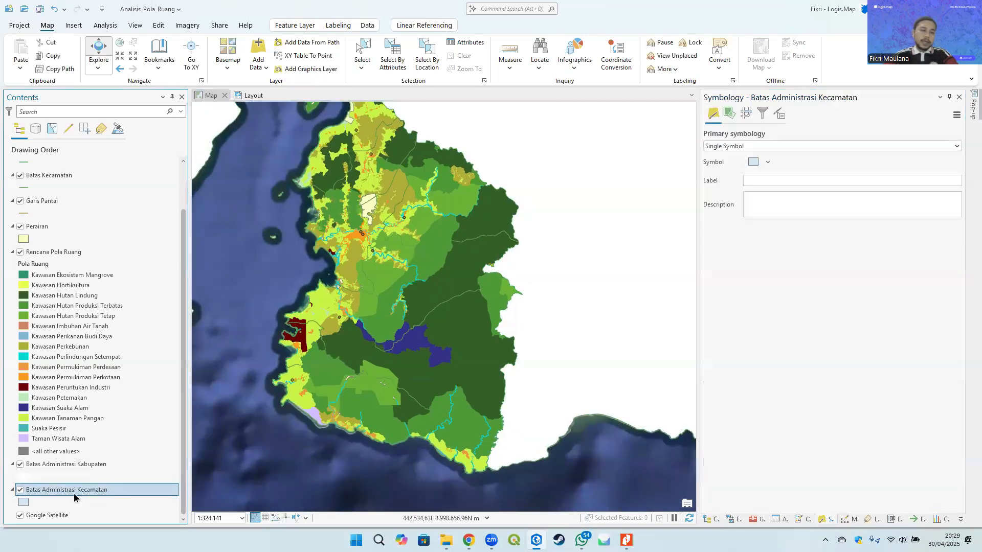
pyautogui.click(23, 503)
pyautogui.click(952, 175)
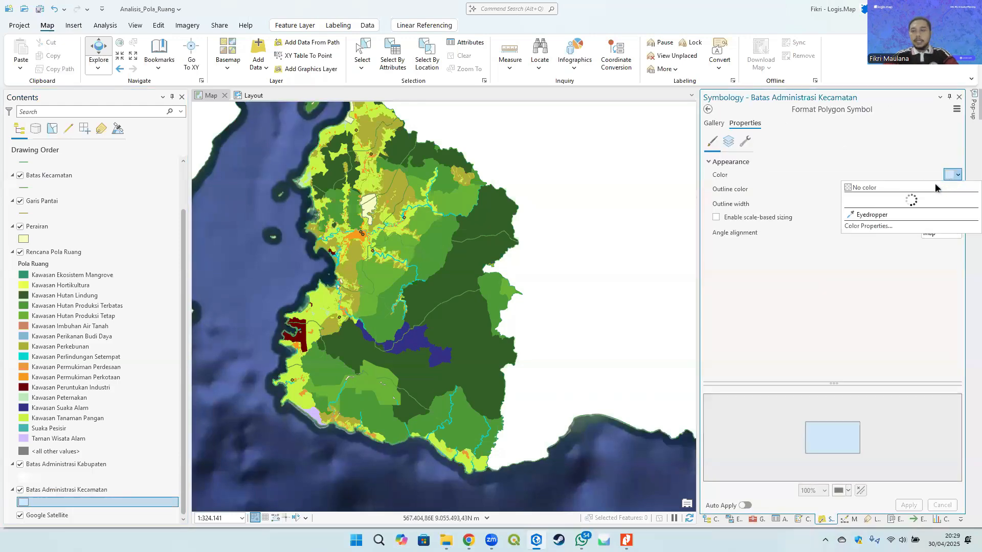
pyautogui.click(935, 188)
pyautogui.click(954, 190)
pyautogui.click(946, 202)
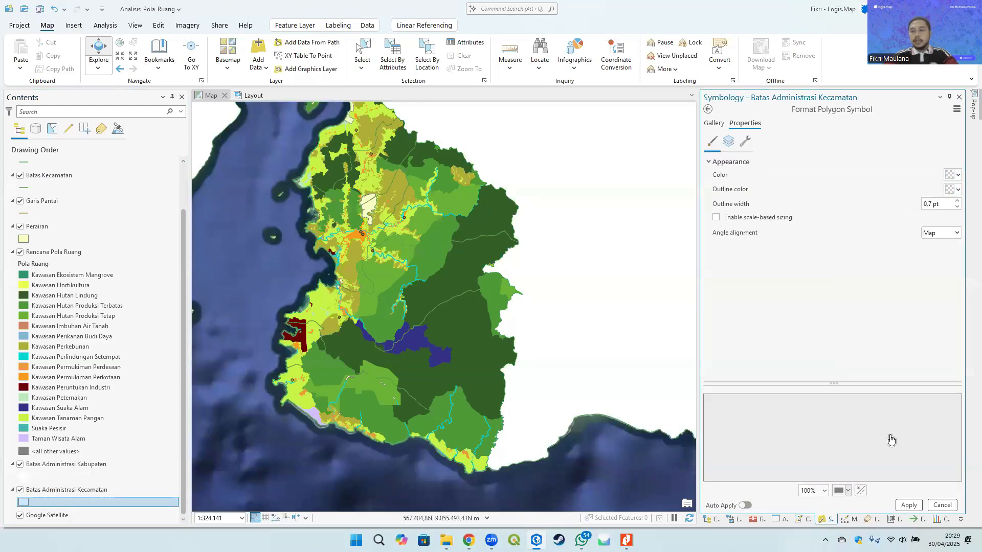
pyautogui.click(909, 505)
# - Turn on labels for the Batas Administrasi Kecamatan layer
pyautogui.click(80, 491)
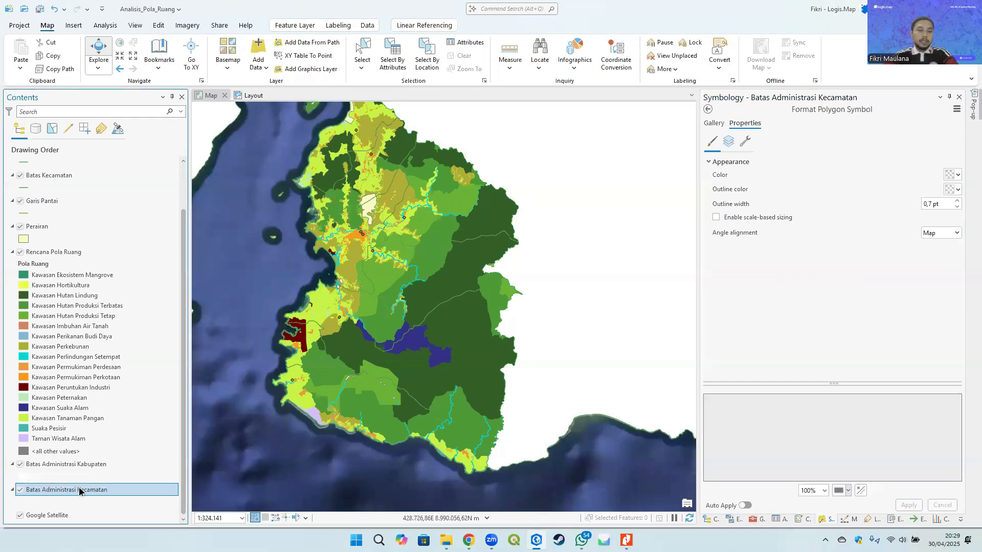
pyautogui.click(79, 491)
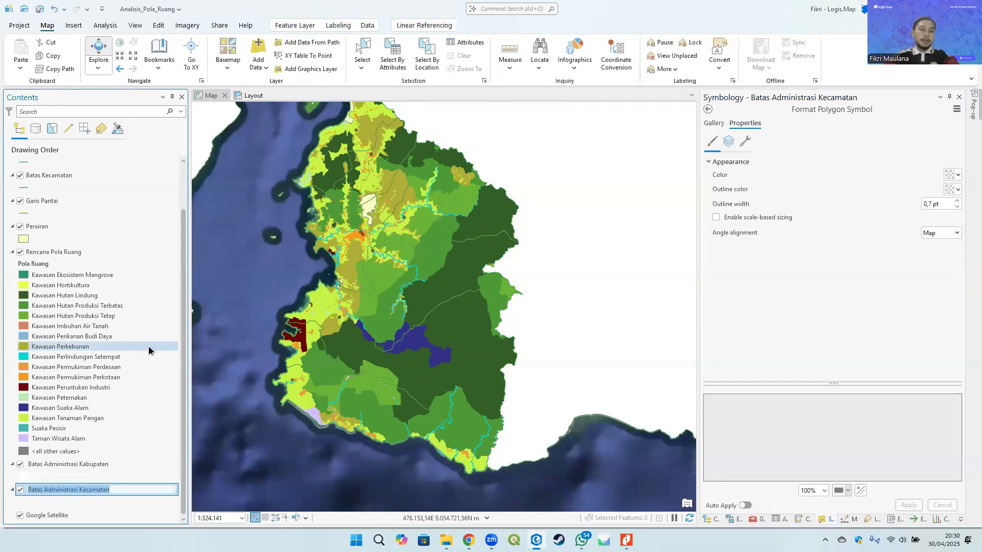
pyautogui.click(103, 464)
pyautogui.click(107, 488)
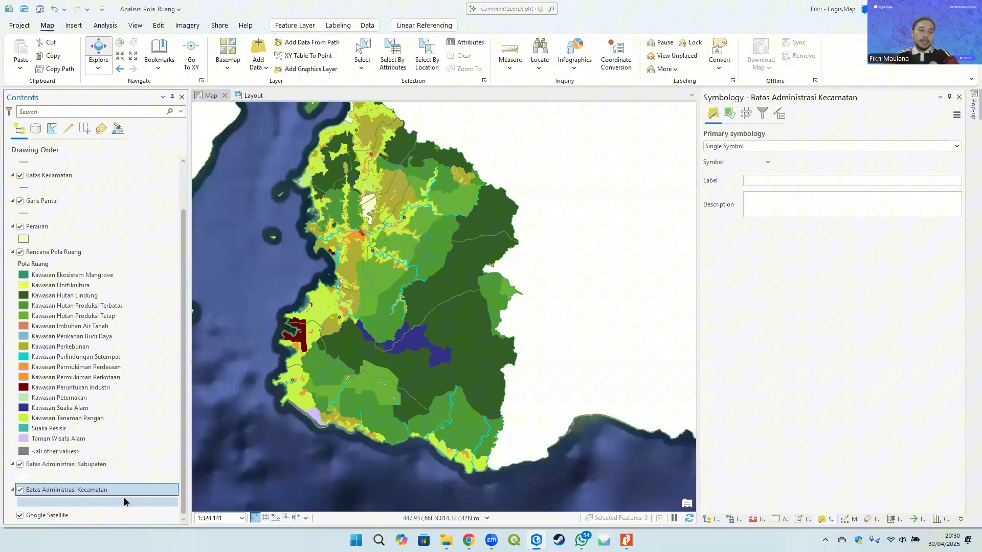
pyautogui.click(338, 25)
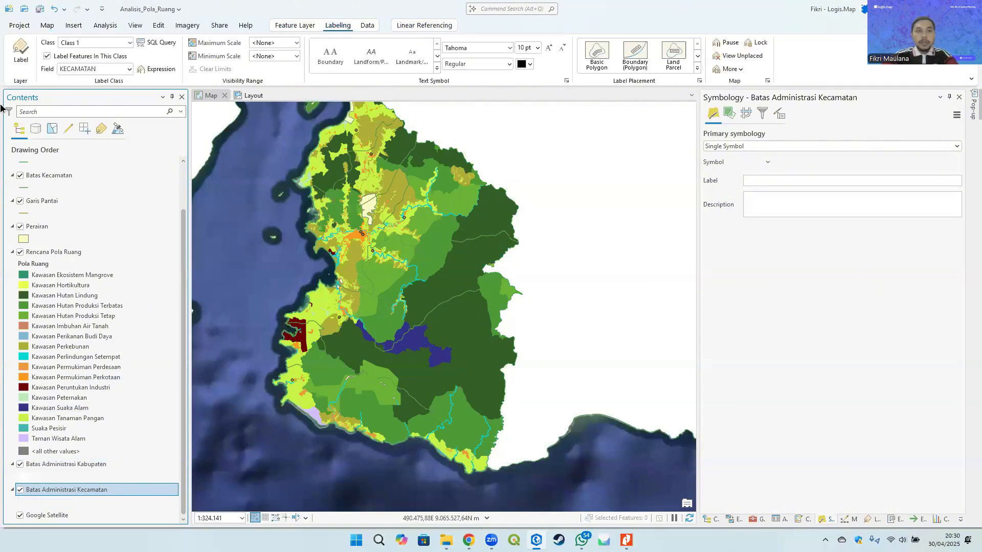
pyautogui.click(19, 54)
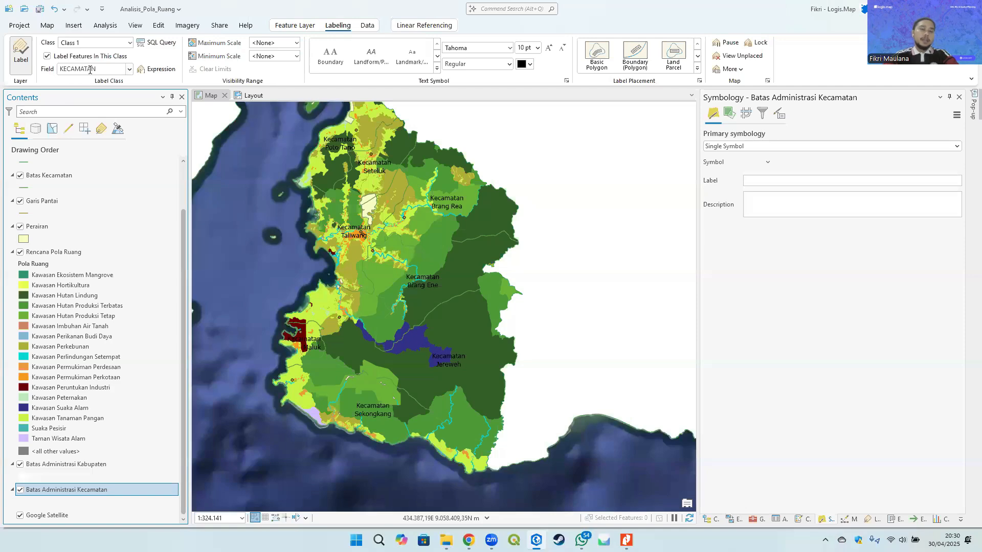
# - Change the Kecamatan label font to Arial Narrow
pyautogui.click(510, 47)
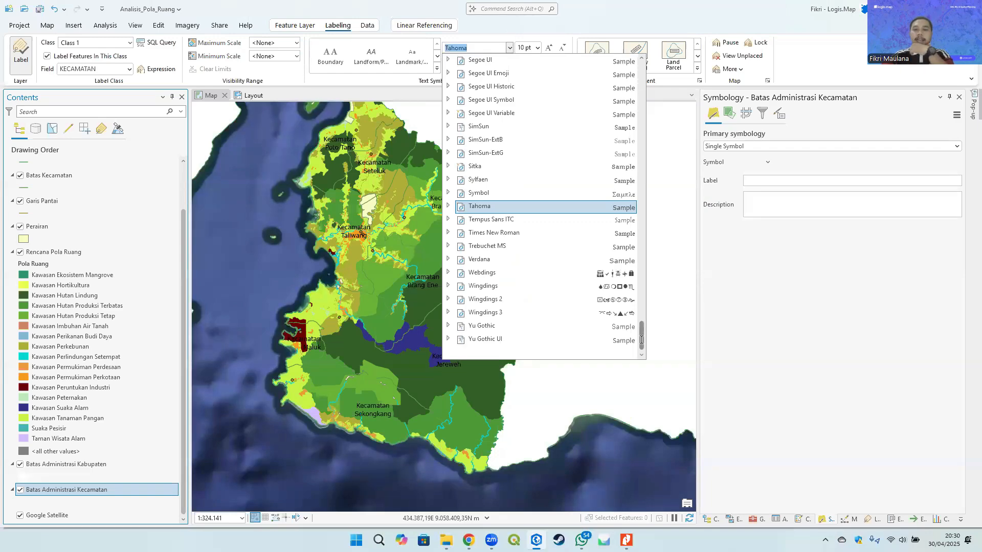
pyautogui.moveTo(641, 338); pyautogui.dragTo(640, 77)
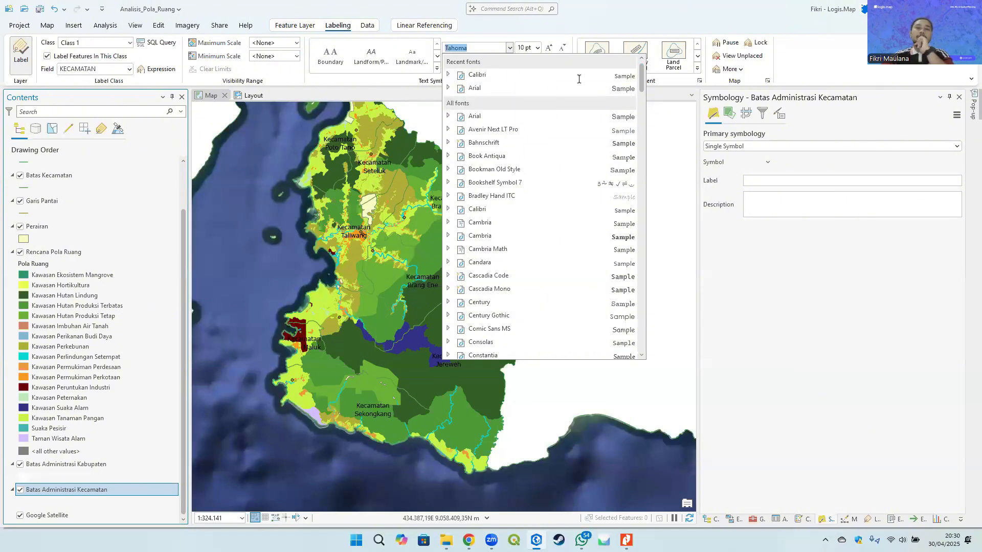
pyautogui.click(448, 89)
pyautogui.click(486, 126)
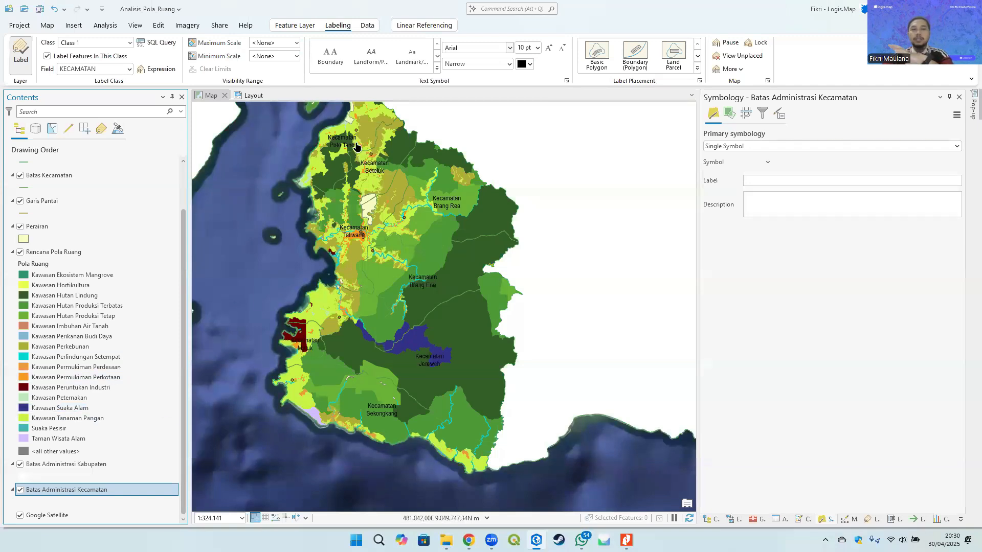
# - Open the labeling properties of the Batas Administrasi Kecamatan layer and turn off label stacking
pyautogui.moveTo(413, 229); pyautogui.dragTo(419, 242)
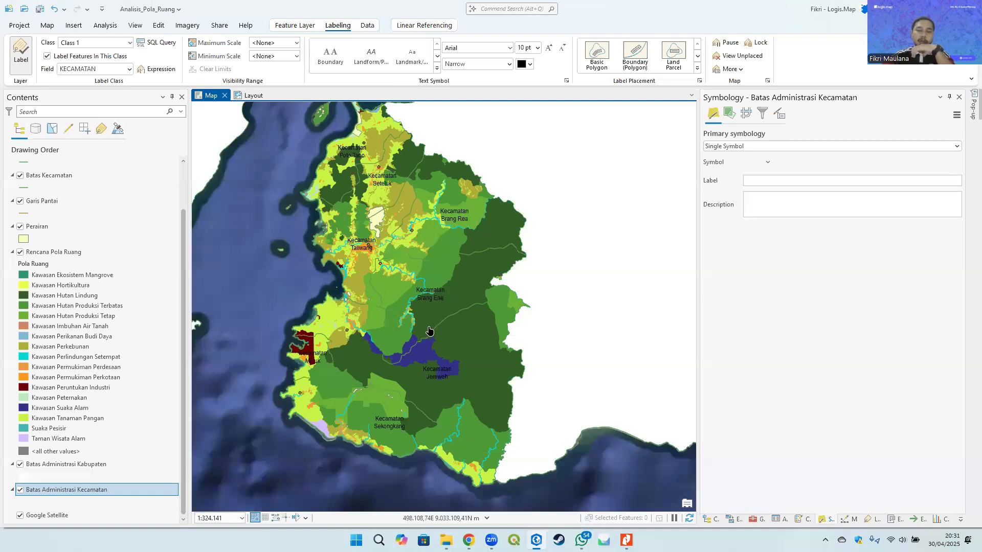
pyautogui.rightClick(56, 494)
pyautogui.click(82, 466)
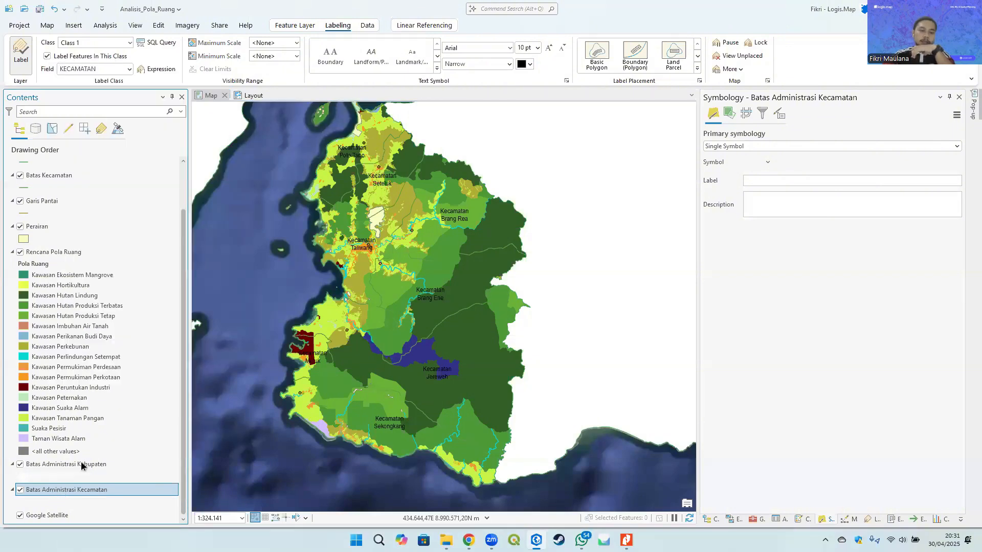
pyautogui.rightClick(86, 491)
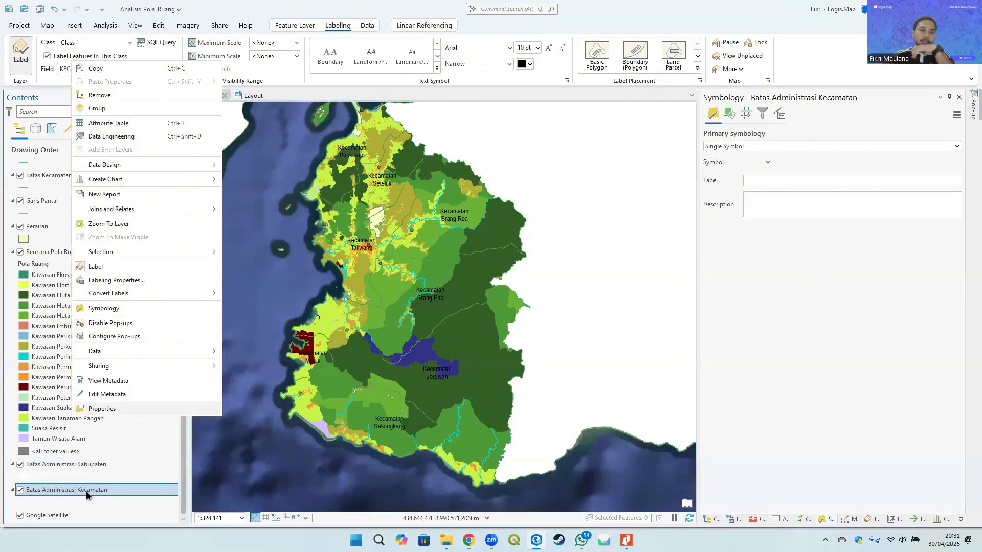
pyautogui.click(86, 491)
pyautogui.rightClick(89, 492)
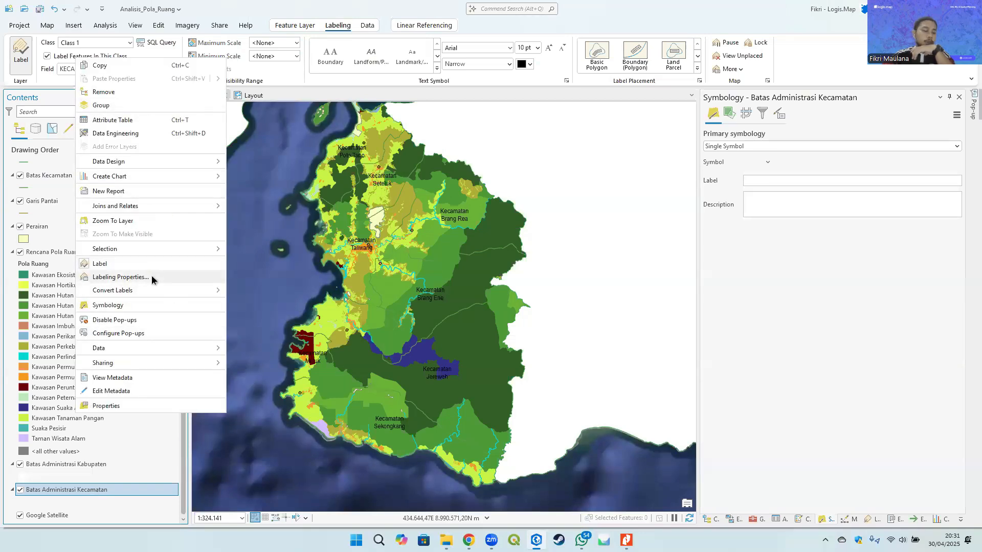
pyautogui.click(121, 277)
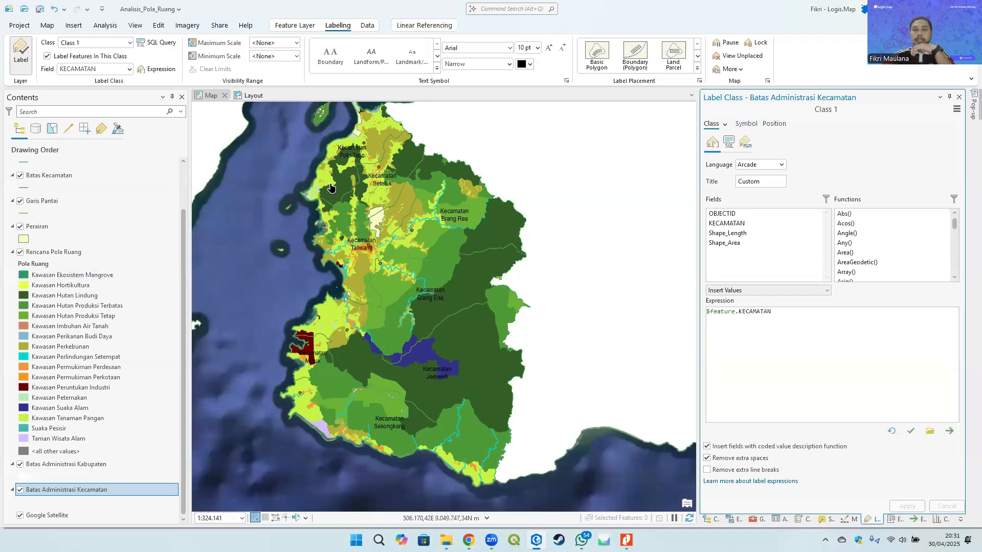
pyautogui.scroll(2, 463, 221)
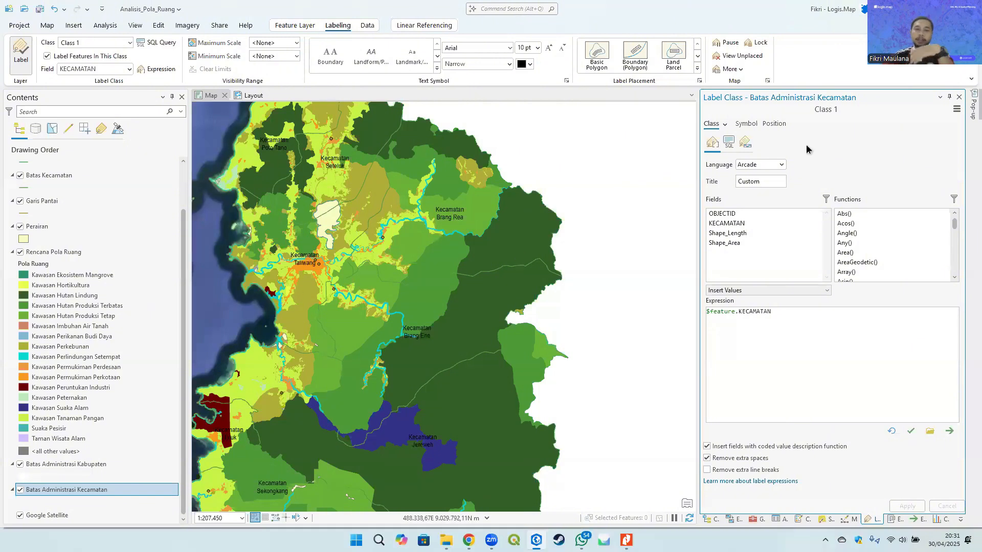
pyautogui.click(752, 125)
pyautogui.click(776, 125)
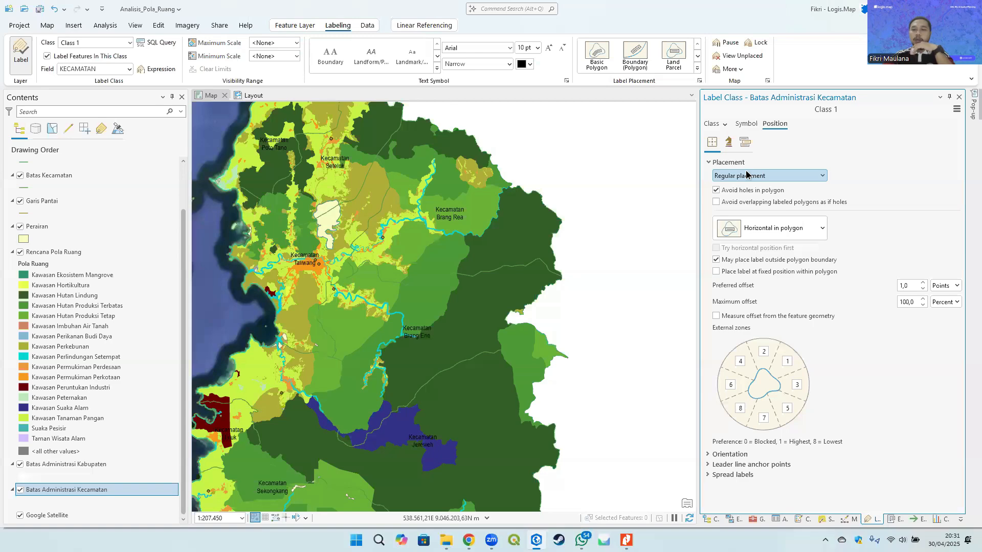
pyautogui.click(729, 145)
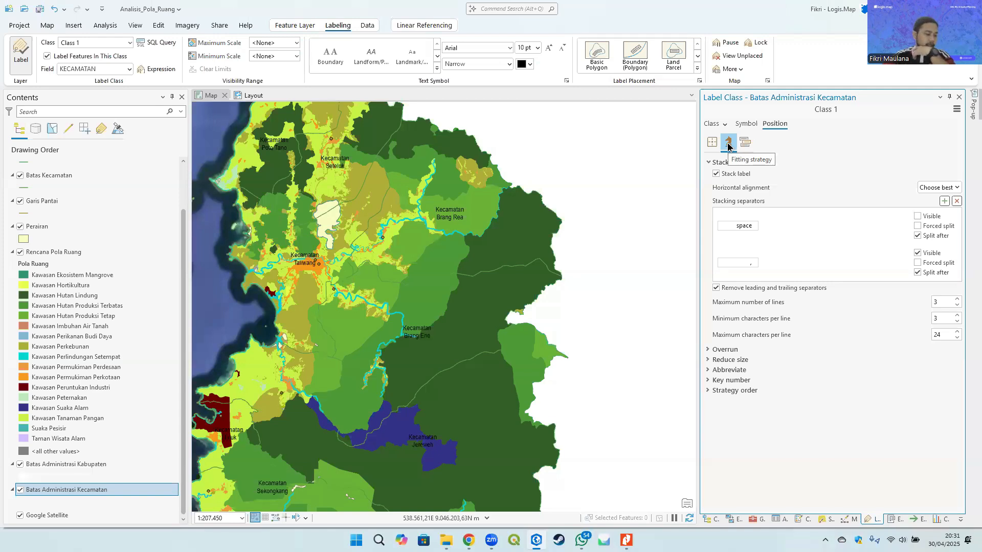
pyautogui.click(728, 175)
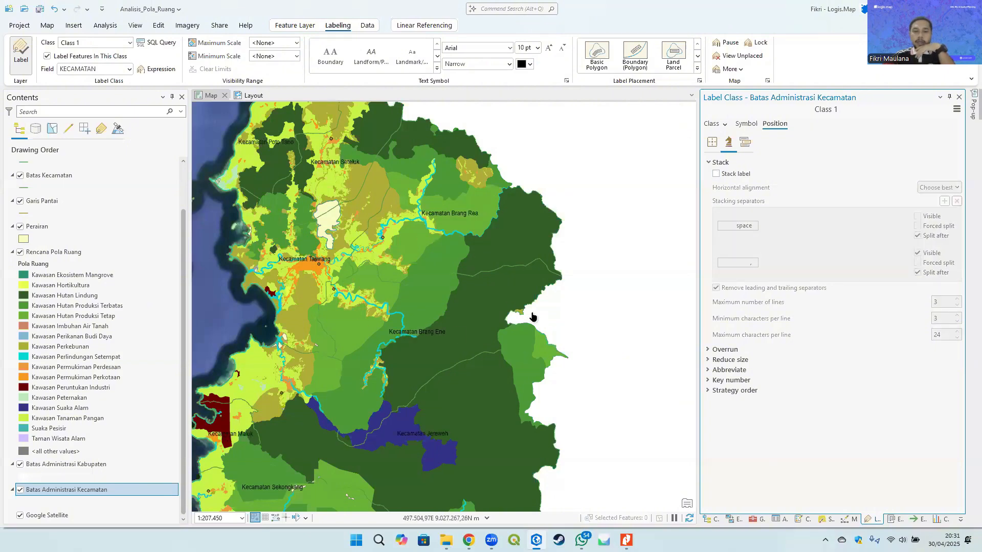
# - Give the Kecamatan labels a white halo symbol and apply it
pyautogui.moveTo(421, 363); pyautogui.dragTo(459, 329)
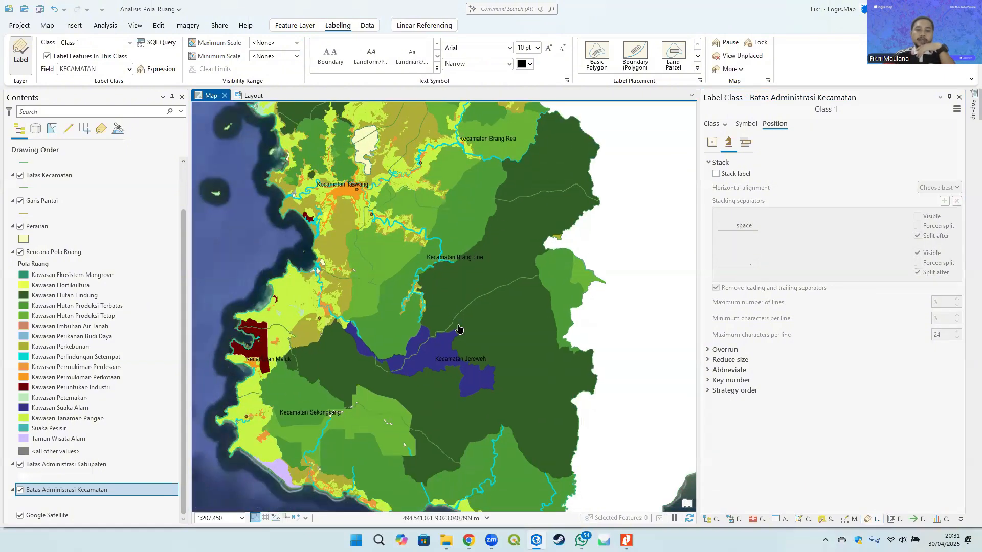
pyautogui.scroll(-2, 453, 340)
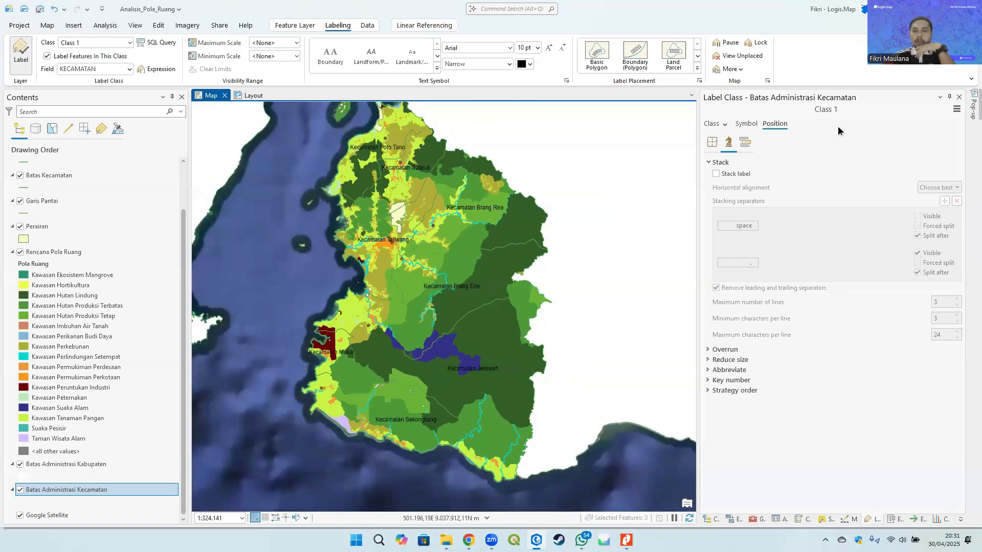
pyautogui.click(749, 124)
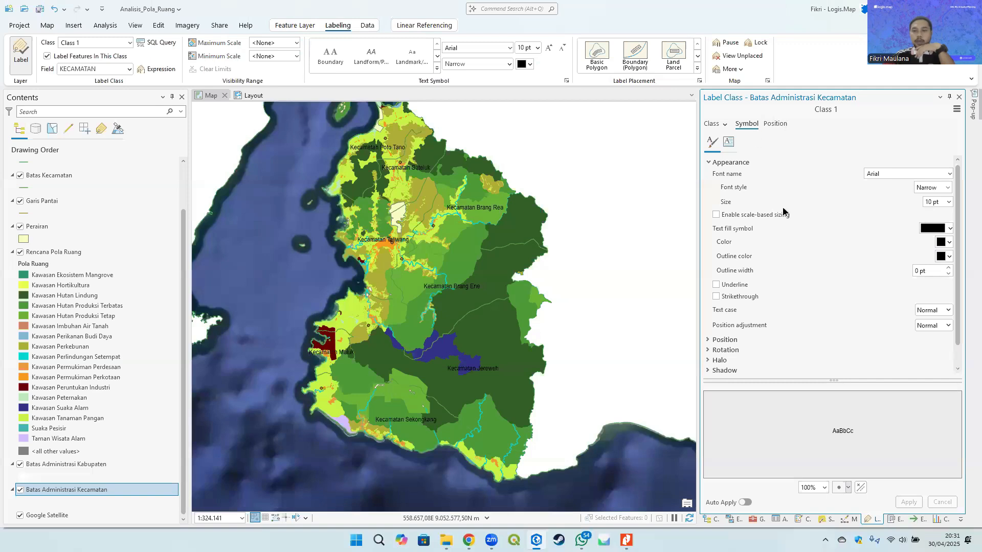
pyautogui.scroll(-1, 761, 271)
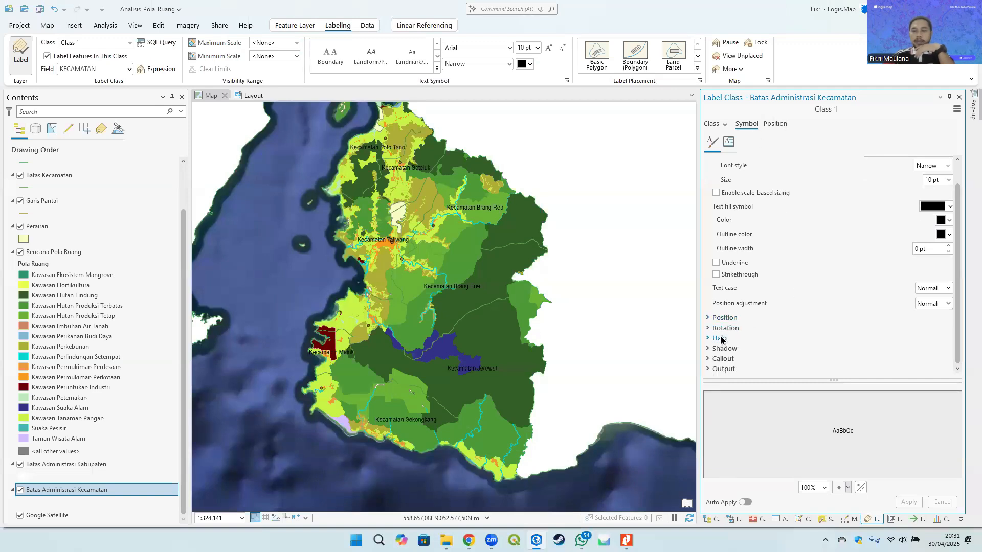
pyautogui.click(720, 339)
pyautogui.click(939, 349)
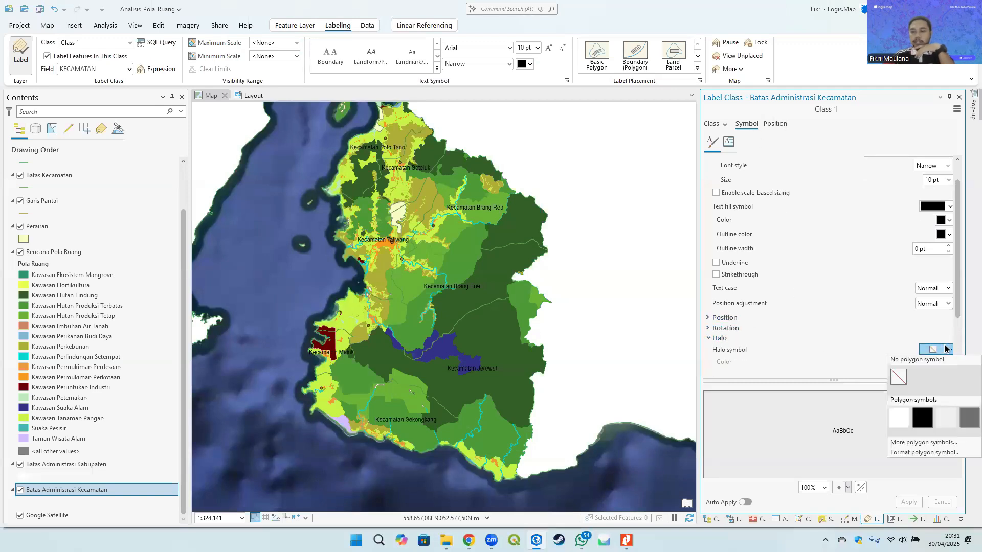
pyautogui.click(898, 418)
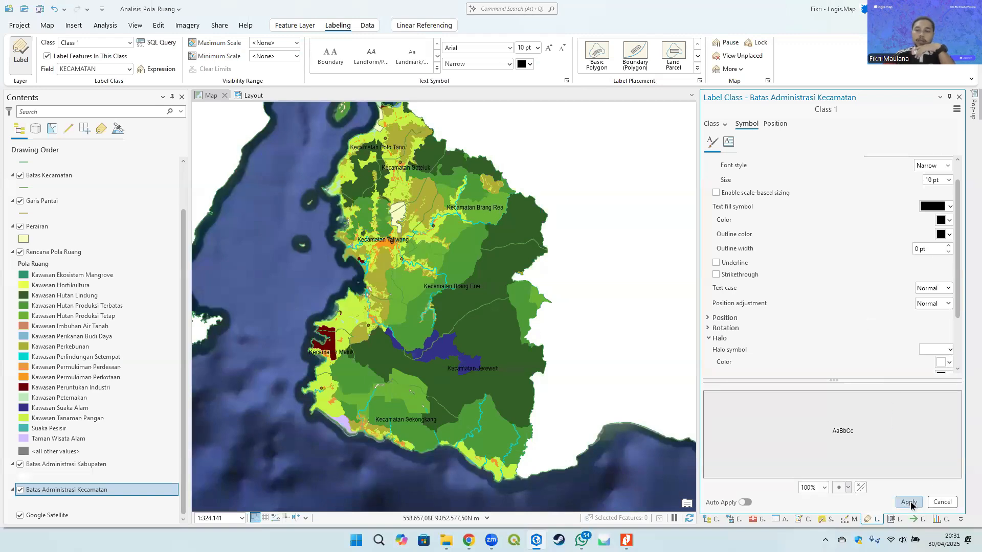
pyautogui.click(909, 502)
# - Set the Kecamatan label halo size to 1 pt and apply it
pyautogui.scroll(-2, 899, 320)
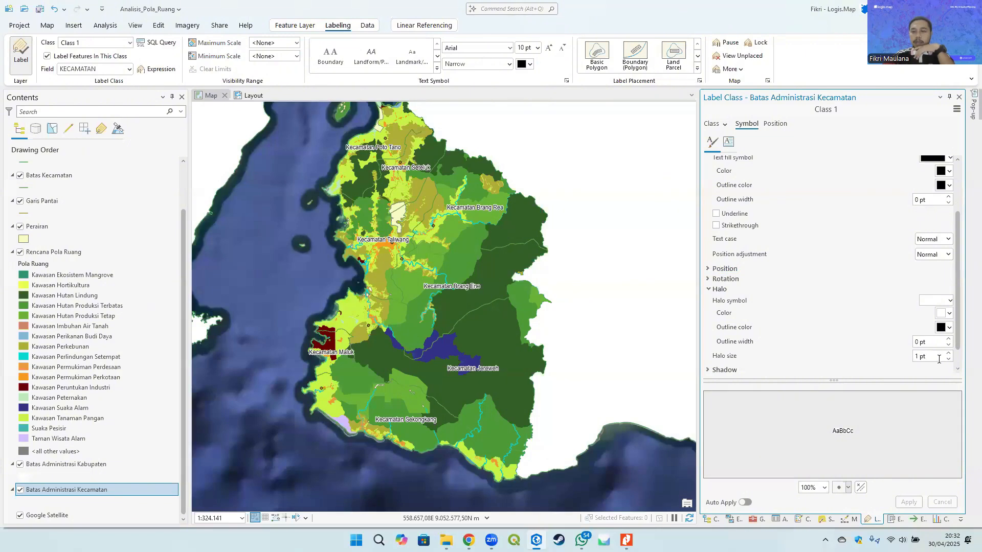
pyautogui.press('Delete')
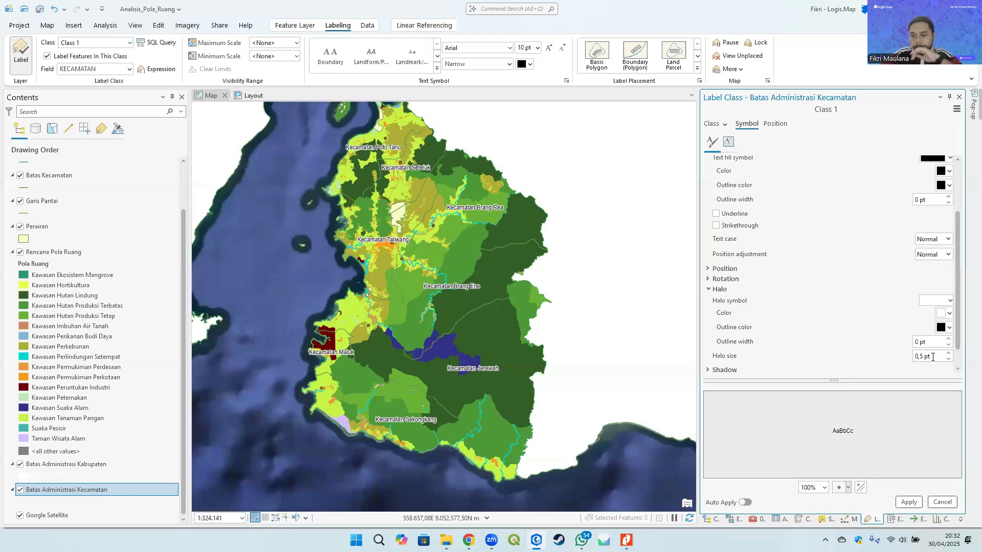
pyautogui.click(909, 502)
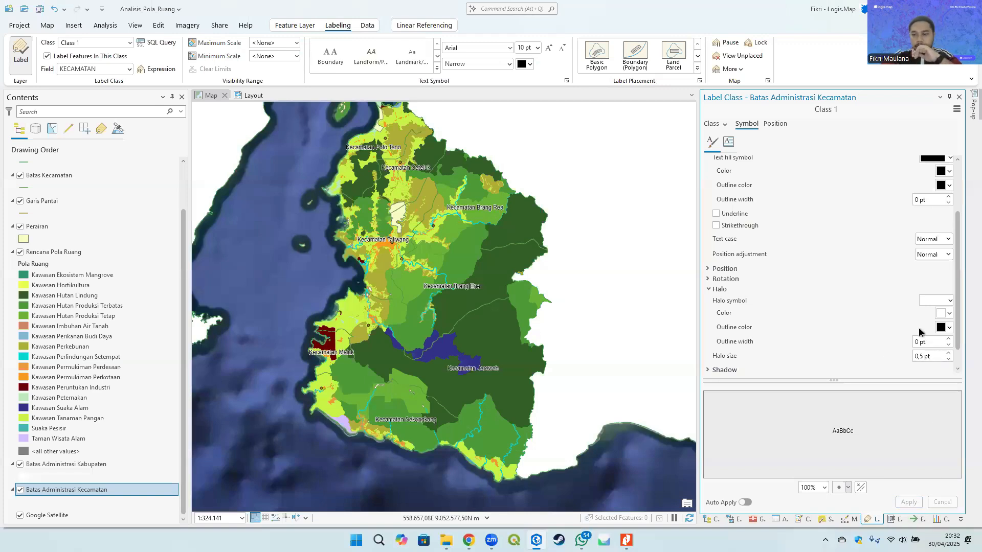
pyautogui.moveTo(895, 359); pyautogui.dragTo(888, 358)
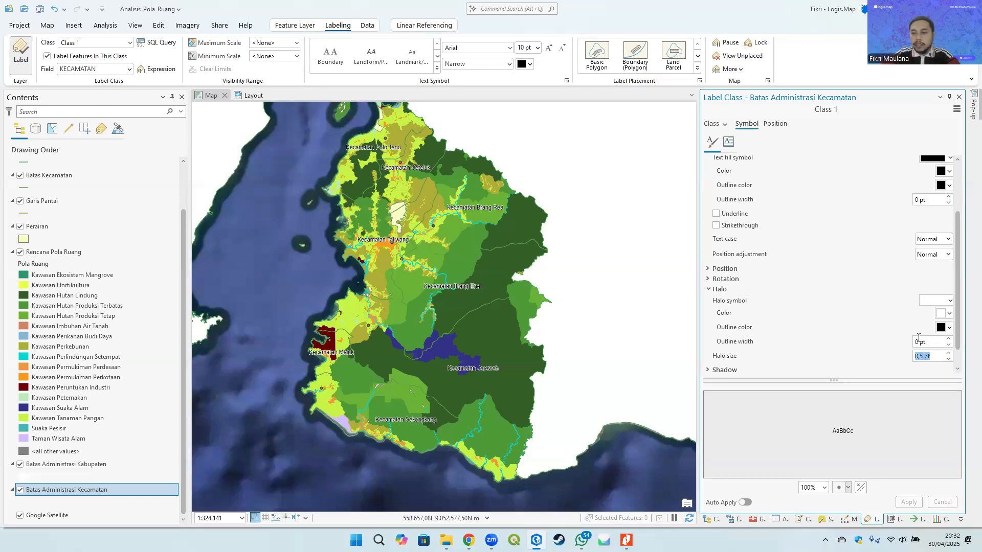
pyautogui.write('1')
pyautogui.click(937, 342)
pyautogui.click(915, 502)
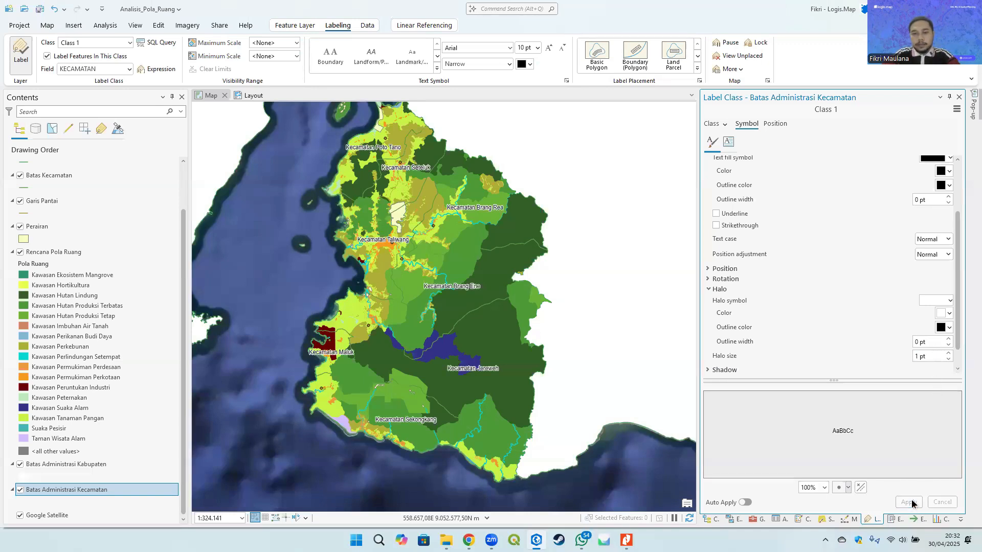
# - Switch to the reference PDF and review the map presentation slides before returning to the map
pyautogui.click(419, 288)
pyautogui.moveTo(419, 288); pyautogui.dragTo(453, 298)
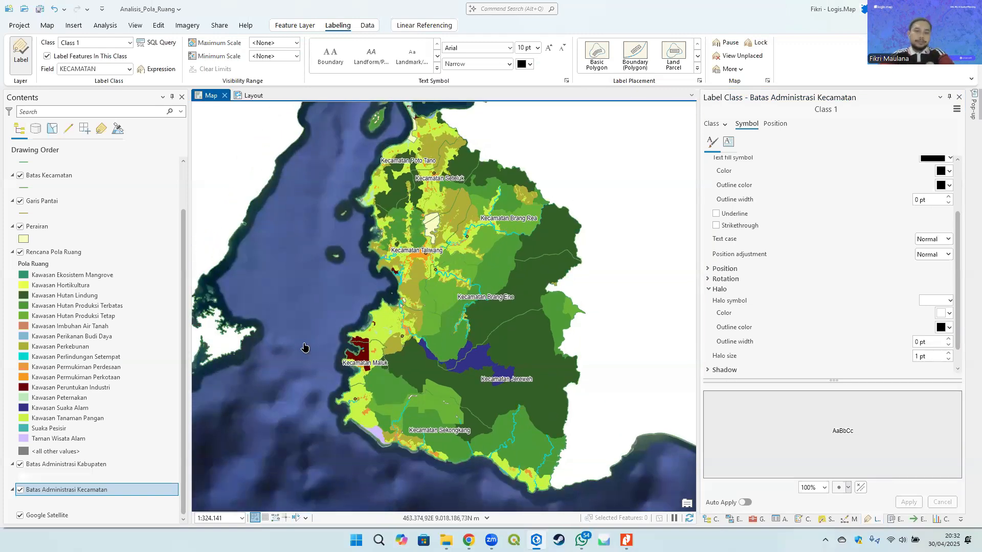
pyautogui.hotkey('alt', 'Tab')
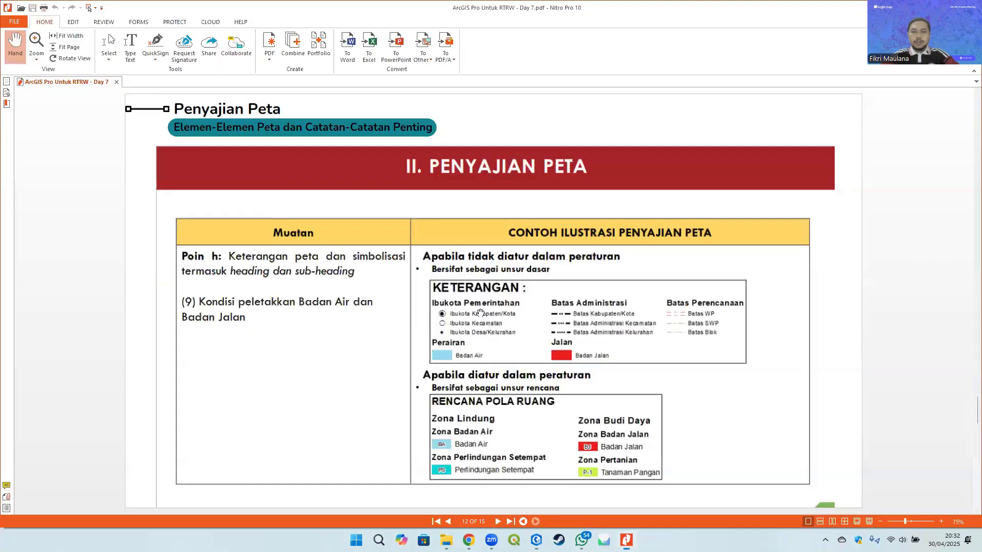
pyautogui.scroll(-3, 600, 320)
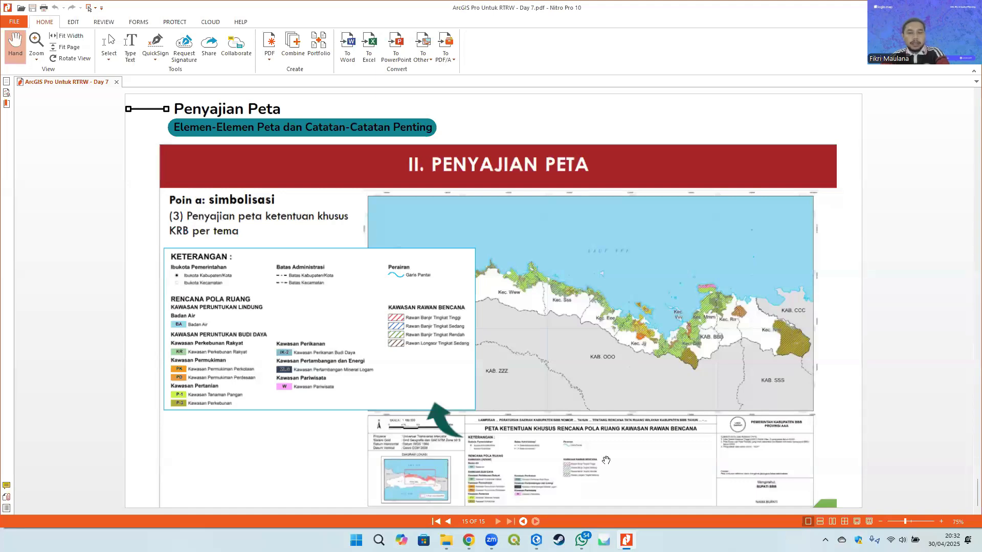
pyautogui.click(536, 539)
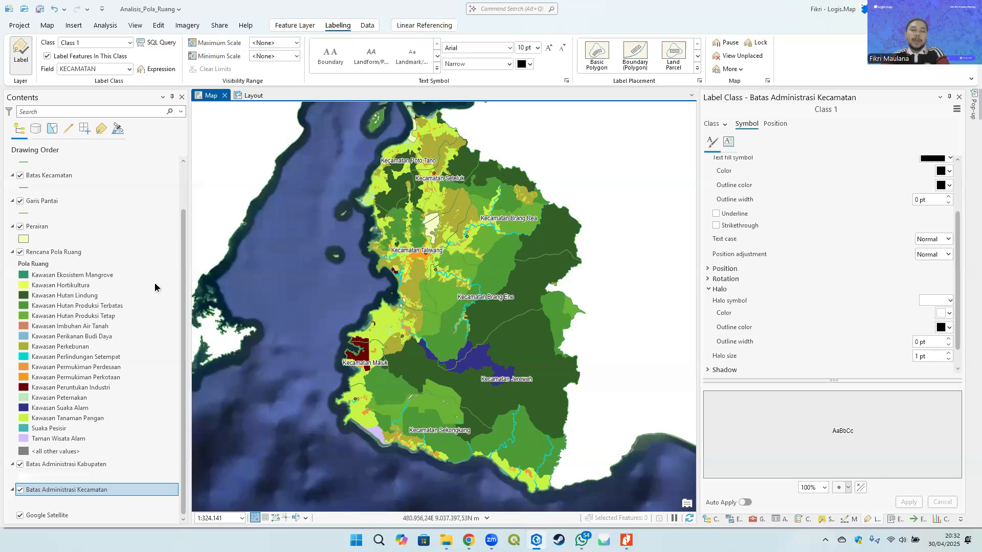
# - Open the attribute table of the Batas Administrasi Kecamatan layer
pyautogui.rightClick(51, 491)
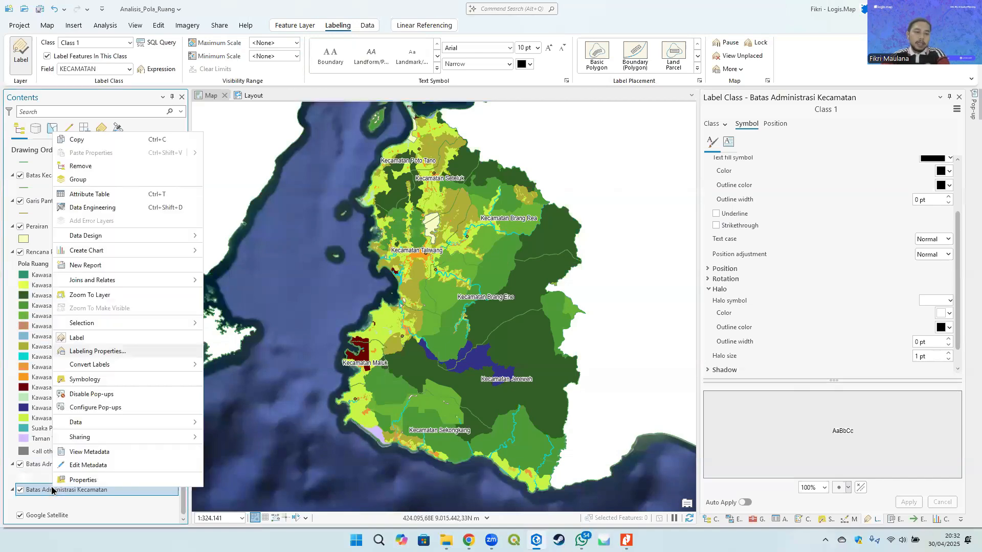
pyautogui.click(111, 193)
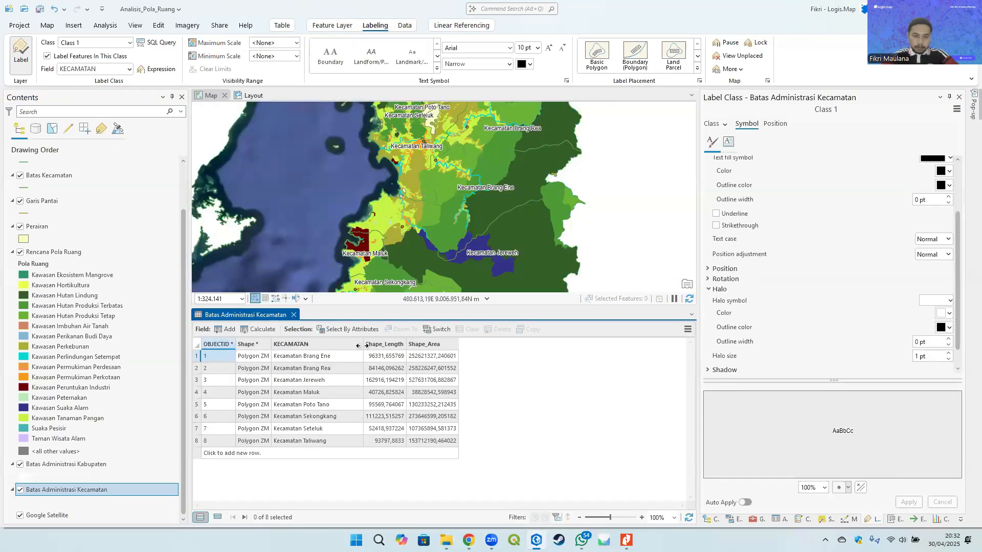
pyautogui.moveTo(362, 346); pyautogui.dragTo(369, 346)
pyautogui.rightClick(329, 341)
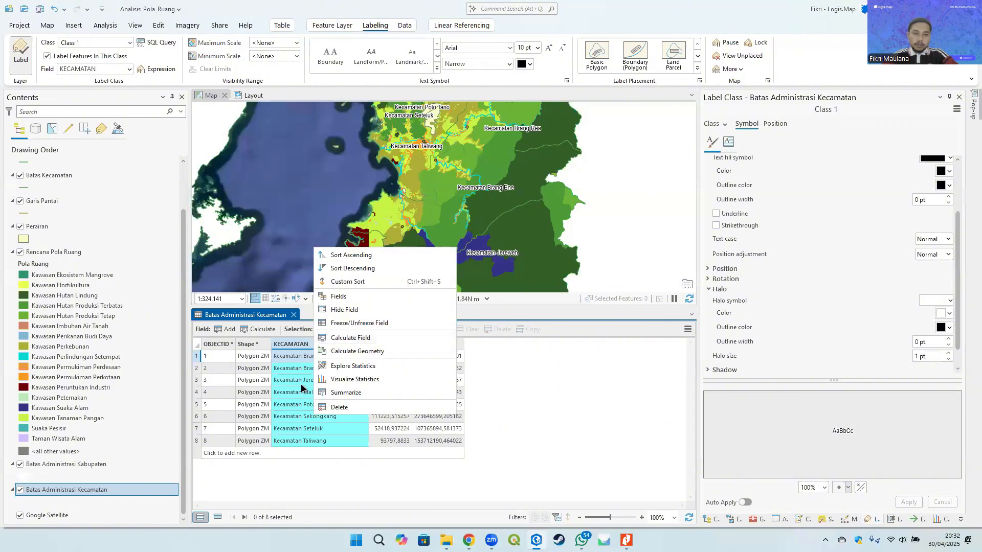
pyautogui.click(353, 338)
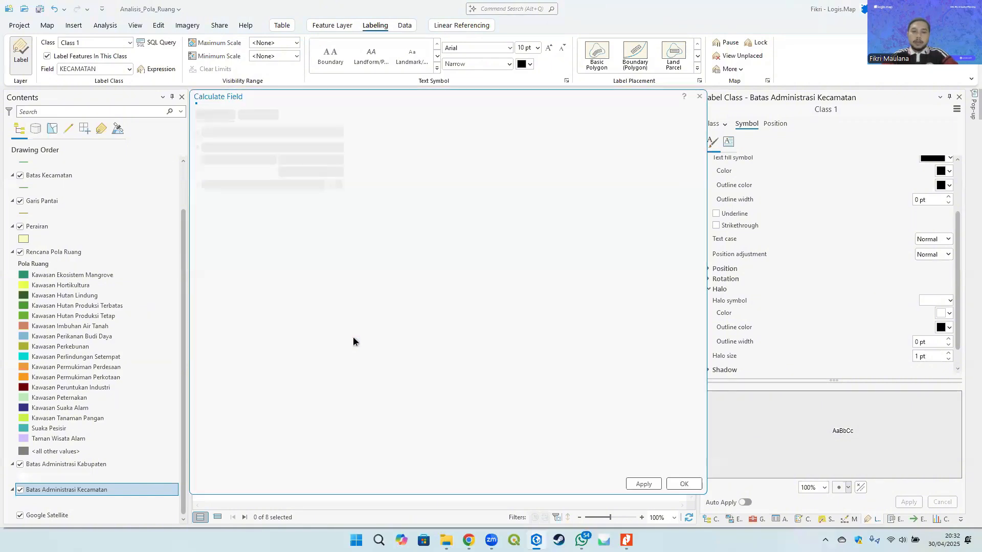
pyautogui.moveTo(419, 95); pyautogui.dragTo(569, 85)
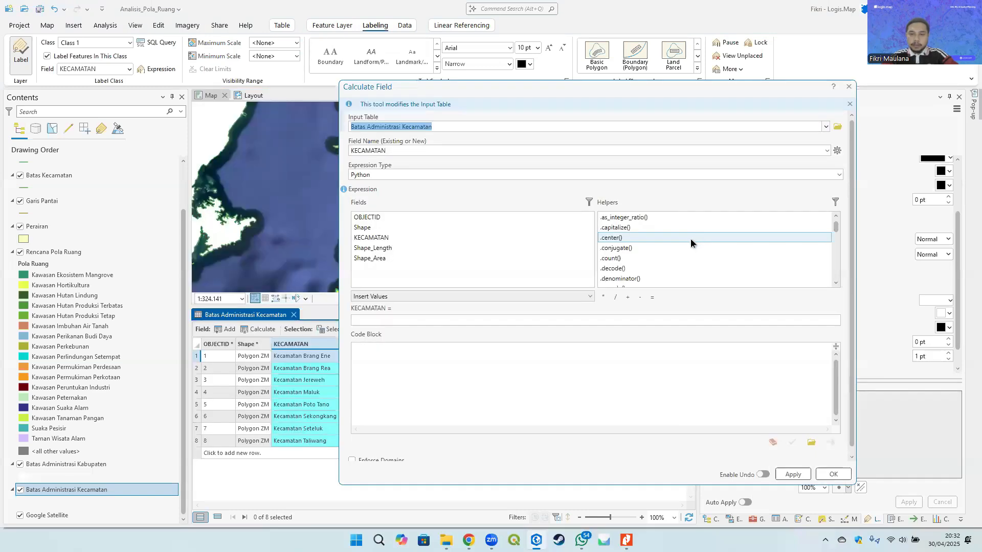
pyautogui.scroll(-3, 690, 239)
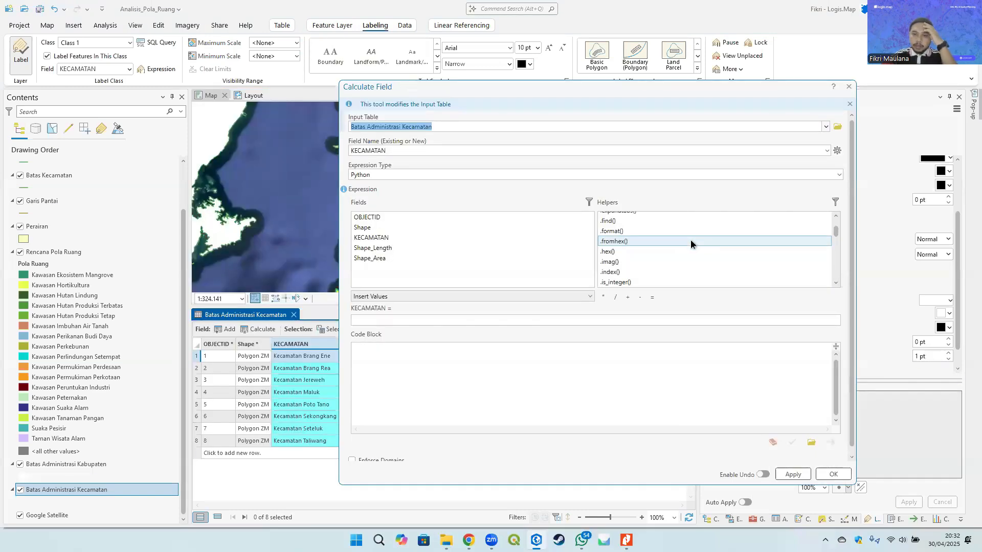
pyautogui.scroll(-8, 691, 239)
pyautogui.scroll(-12, 690, 239)
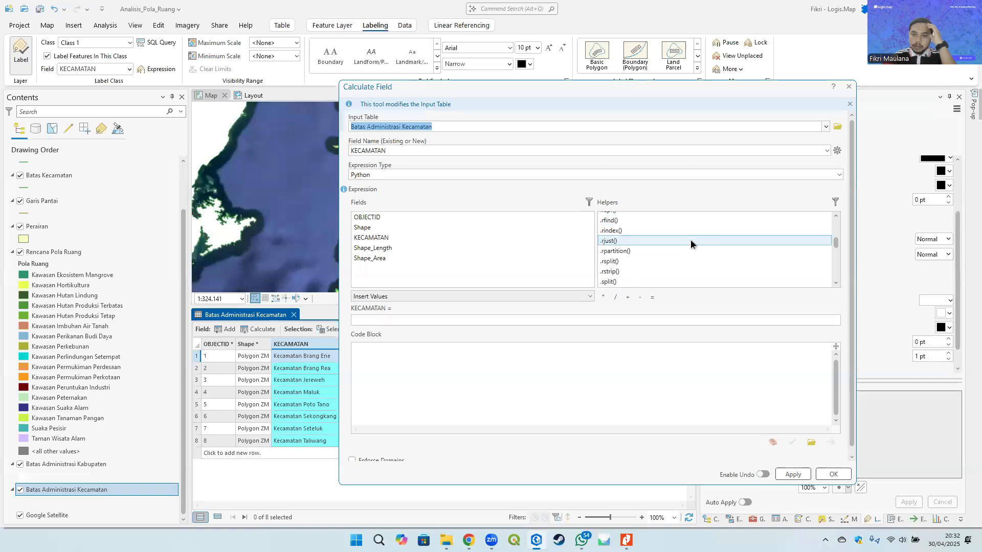
pyautogui.scroll(-10, 690, 239)
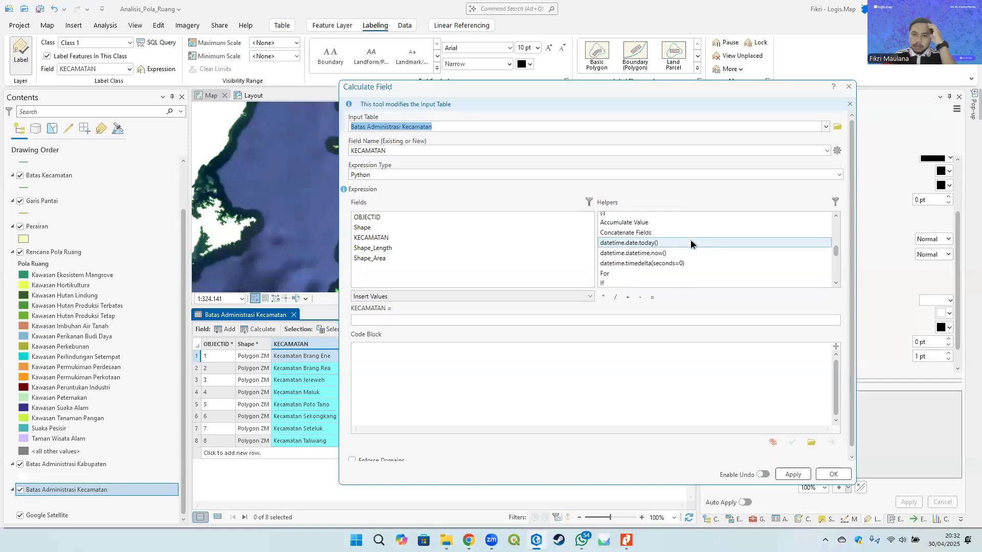
pyautogui.scroll(-6, 689, 240)
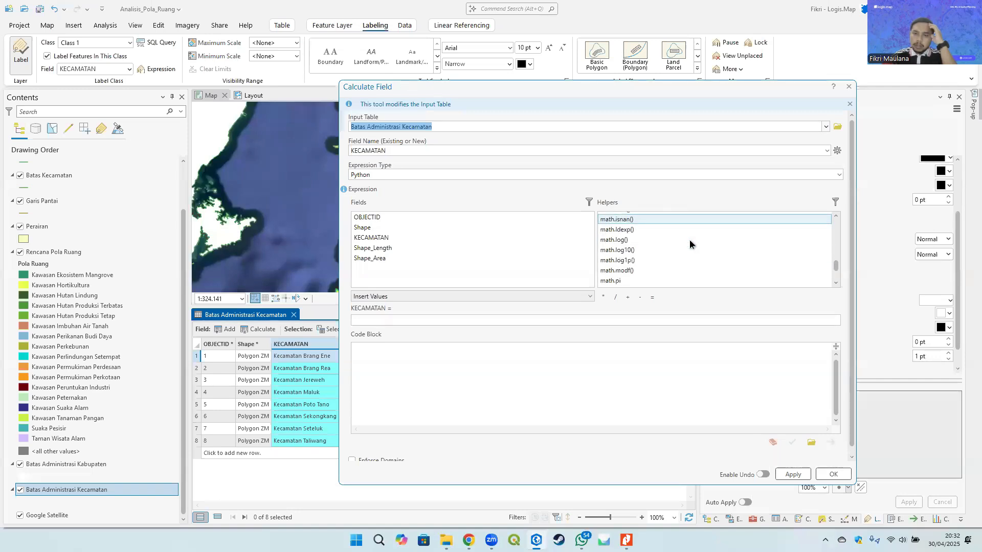
pyautogui.click(849, 87)
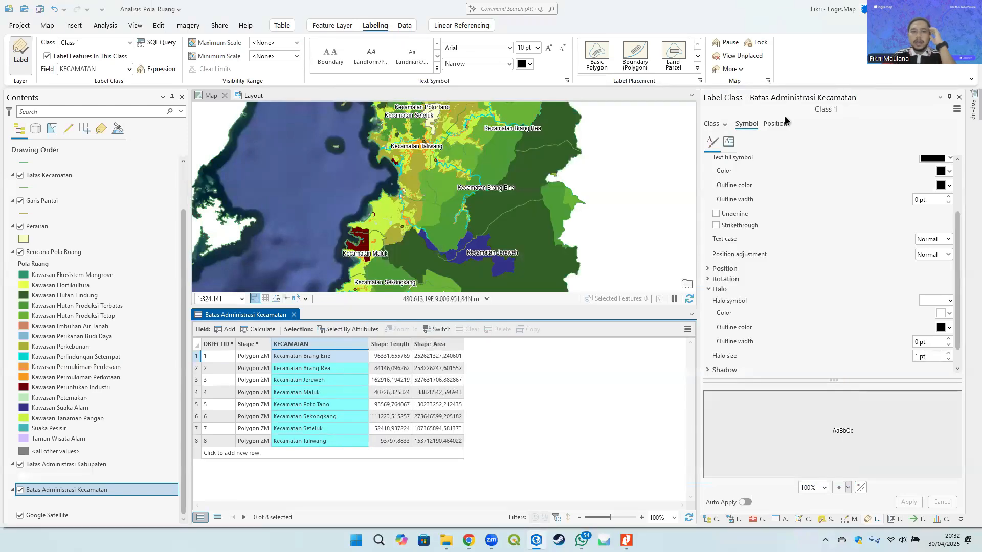
pyautogui.click(323, 357)
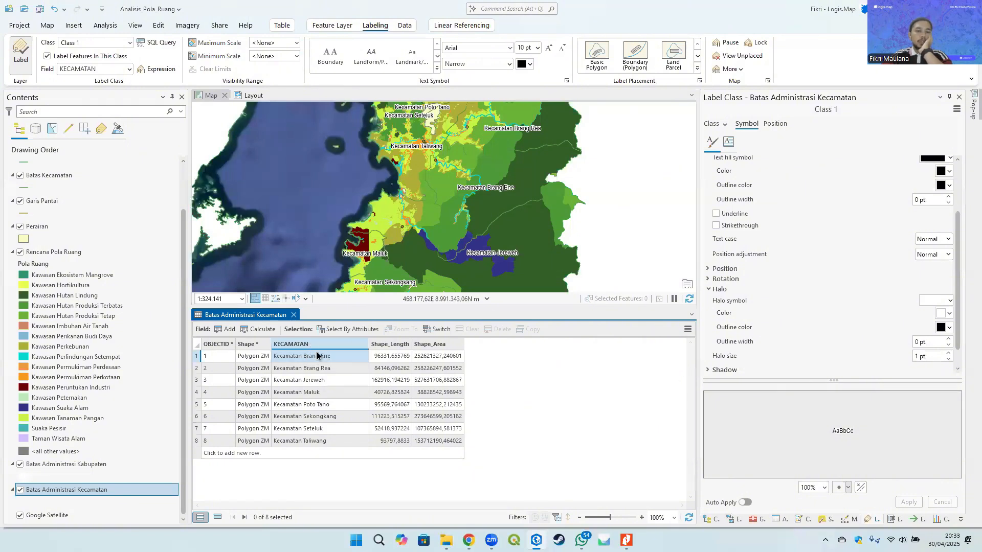
# - Close the attribute table of the Batas Administrasi Kecamatan layer
pyautogui.click(294, 315)
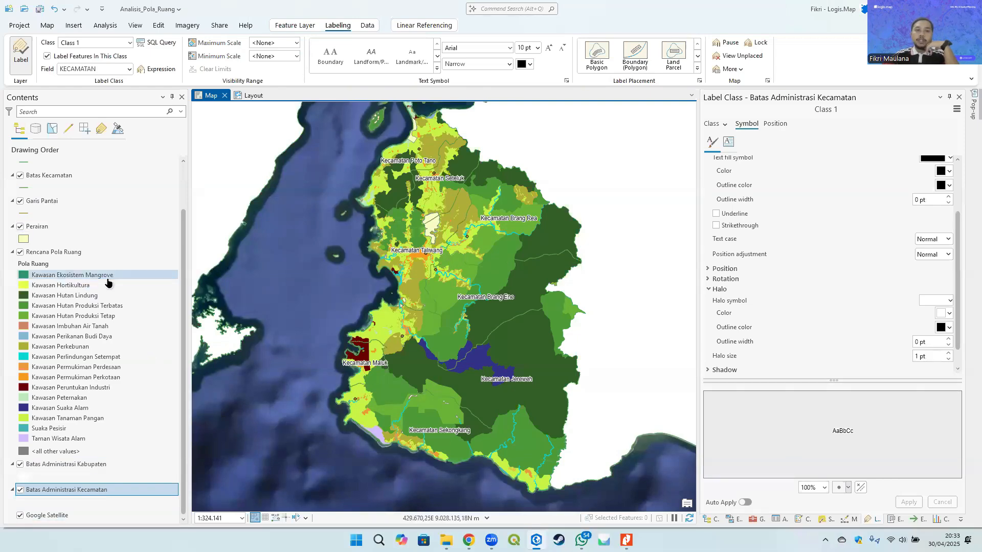
pyautogui.click(47, 27)
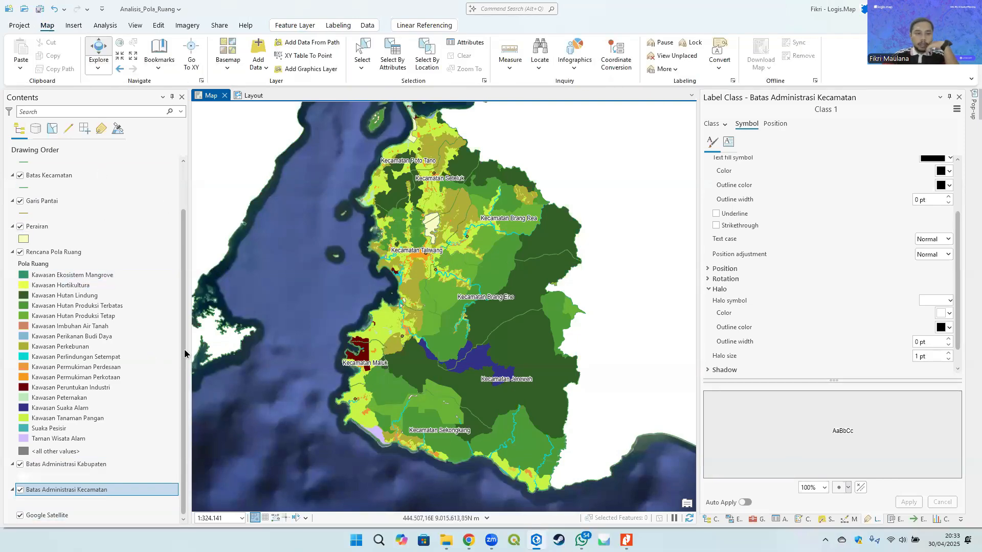
pyautogui.moveTo(183, 350)
pyautogui.mouseDown()
pyautogui.moveTo(183, 329)
pyautogui.moveTo(180, 365)
pyautogui.mouseUp()
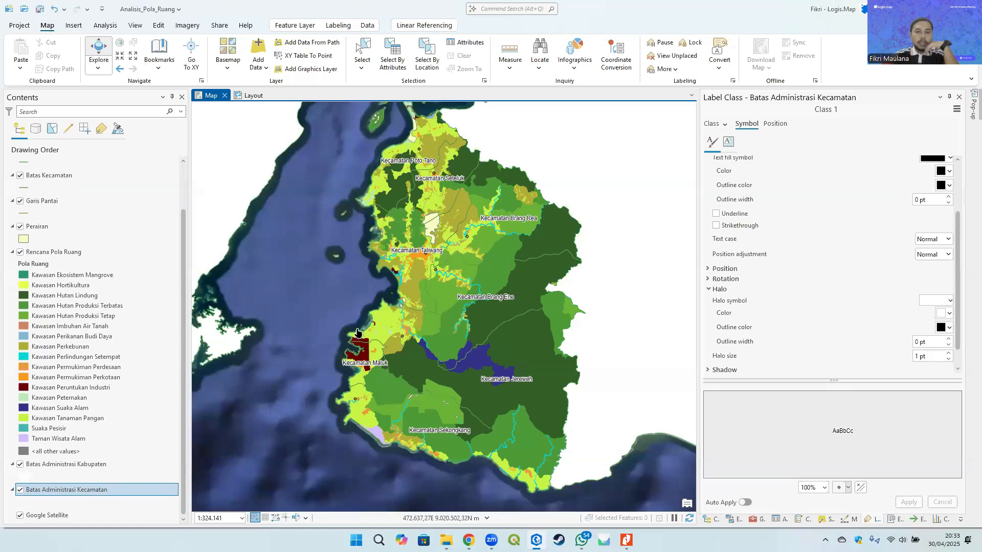
pyautogui.moveTo(439, 267); pyautogui.dragTo(432, 299)
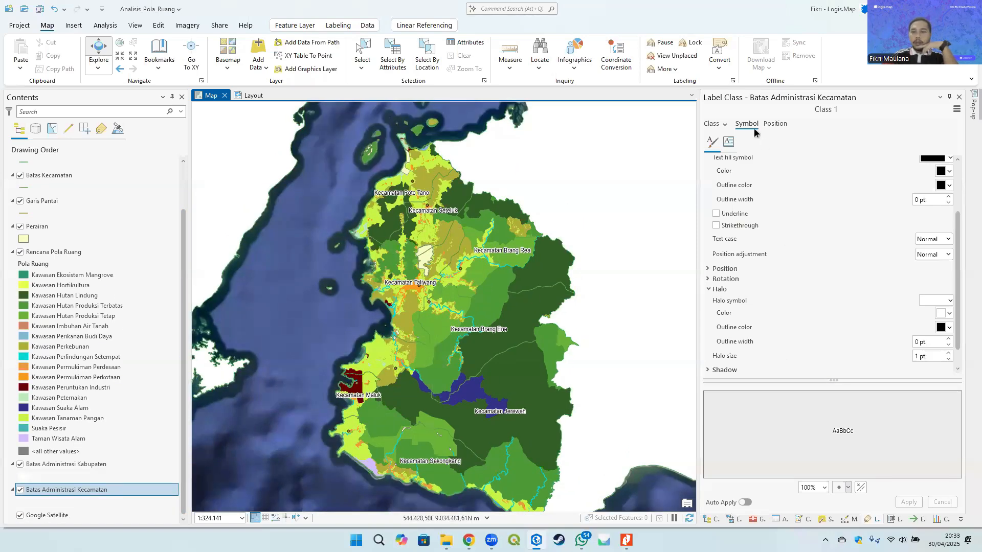
# - Turn on stacked labels in the Kecamatan label class position settings
pyautogui.click(775, 124)
pyautogui.click(727, 174)
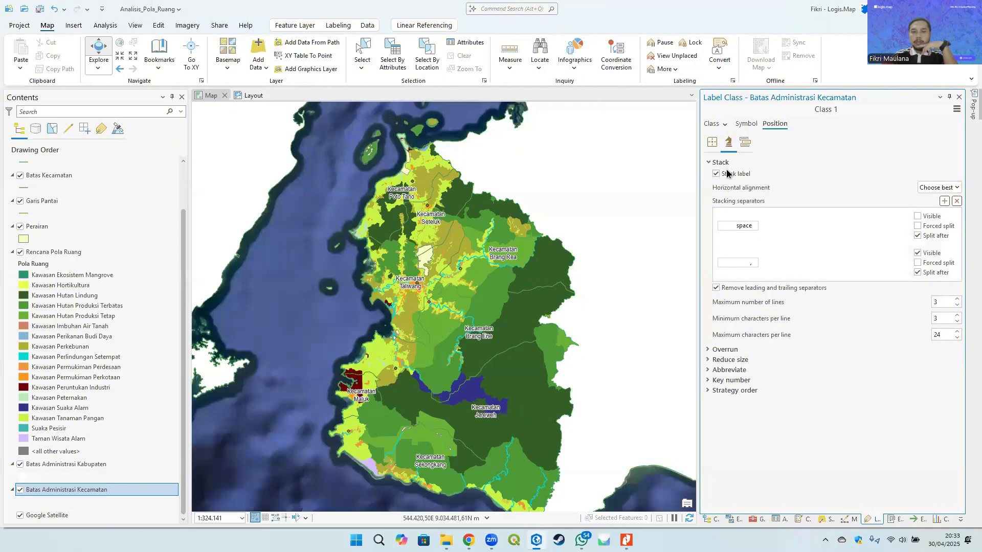
pyautogui.moveTo(445, 305); pyautogui.dragTo(451, 293)
pyautogui.scroll(2, 450, 302)
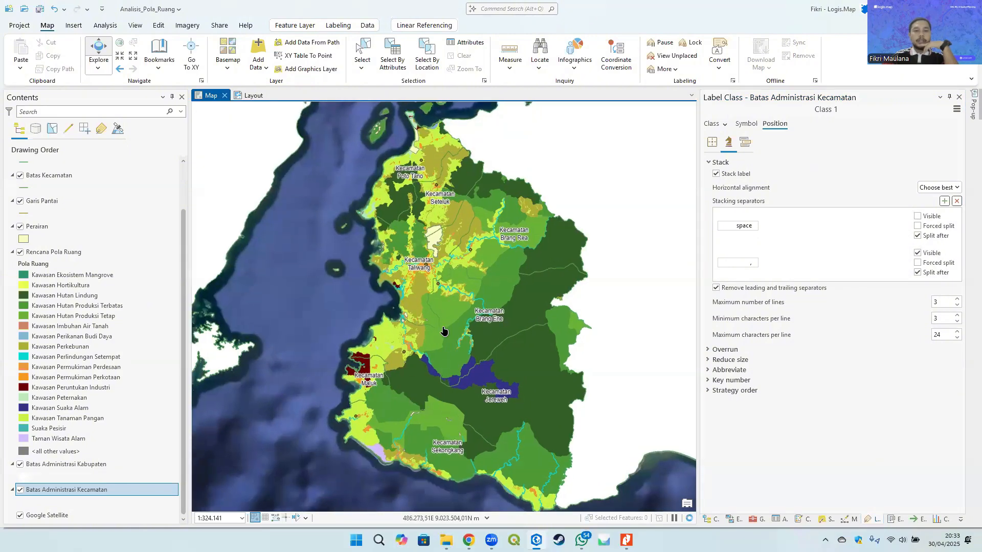
pyautogui.scroll(-2, 449, 310)
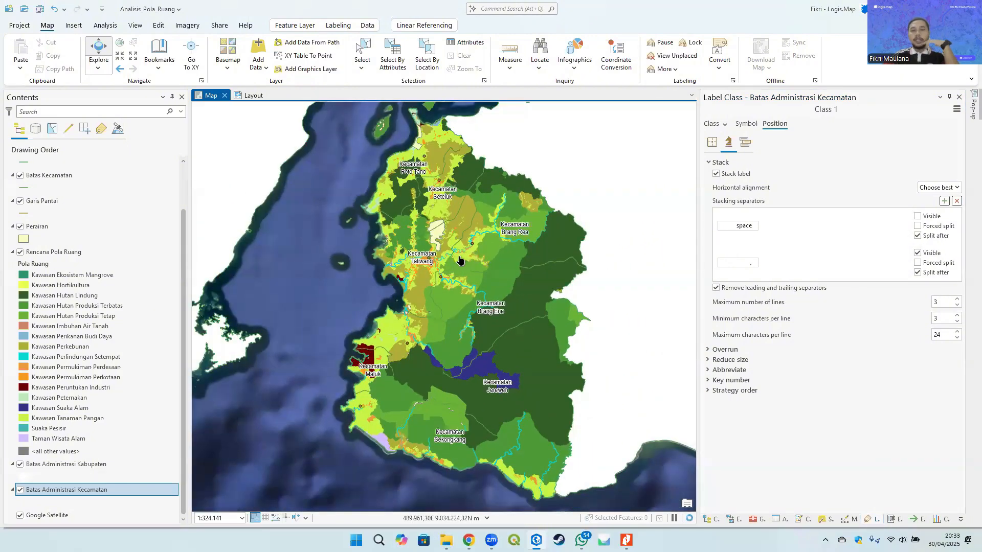
pyautogui.click(729, 175)
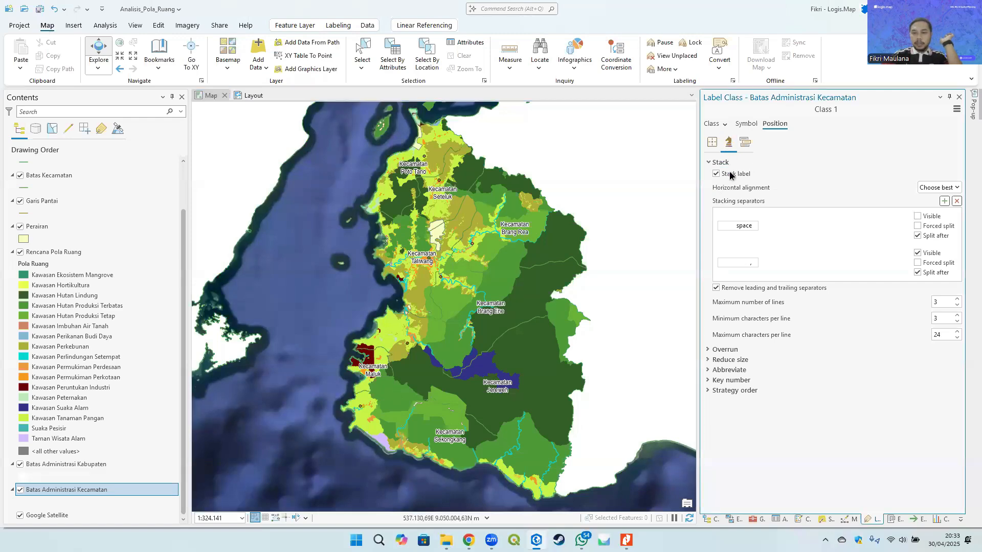
pyautogui.click(730, 175)
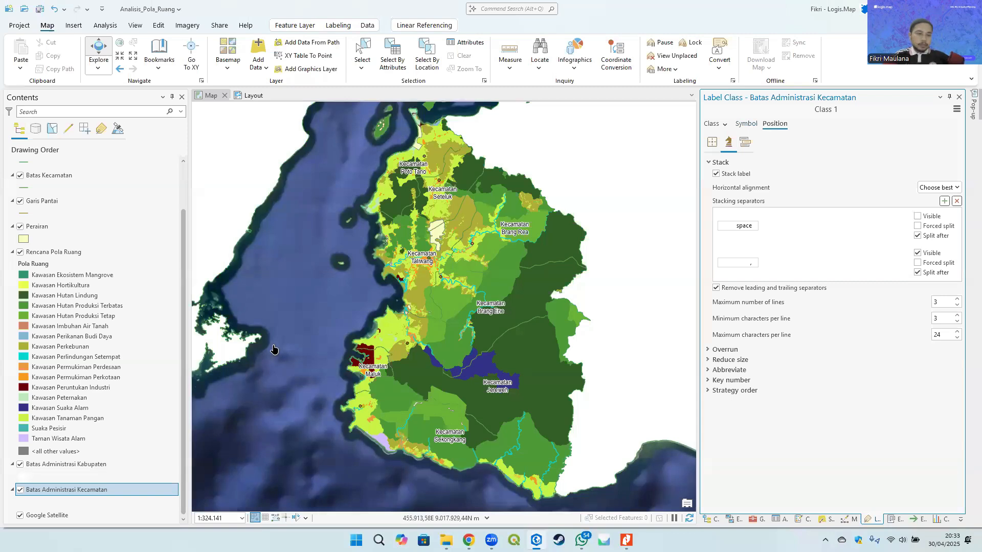
# - Apply the Badan Air gallery symbol to the Perairan layer
pyautogui.click(78, 465)
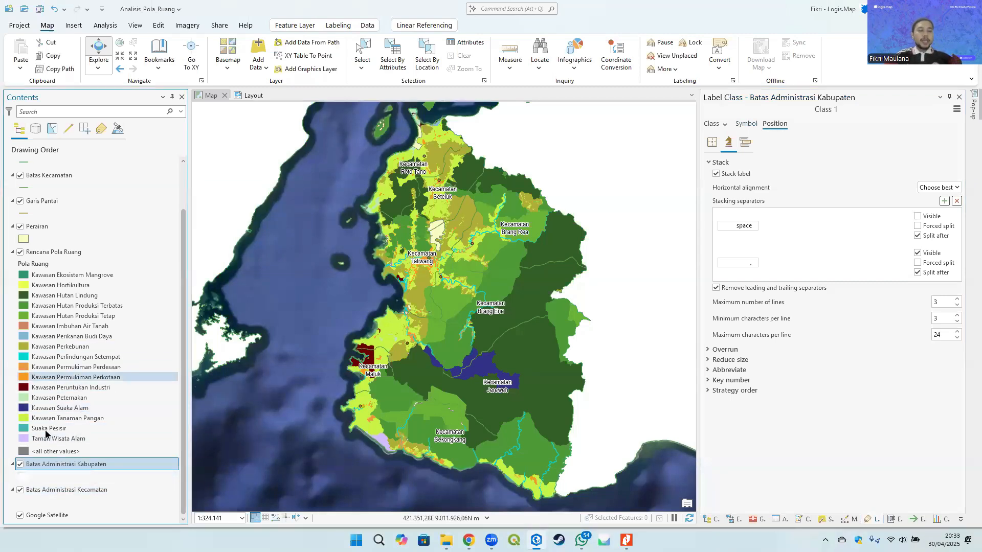
pyautogui.scroll(2, 77, 450)
pyautogui.click(68, 301)
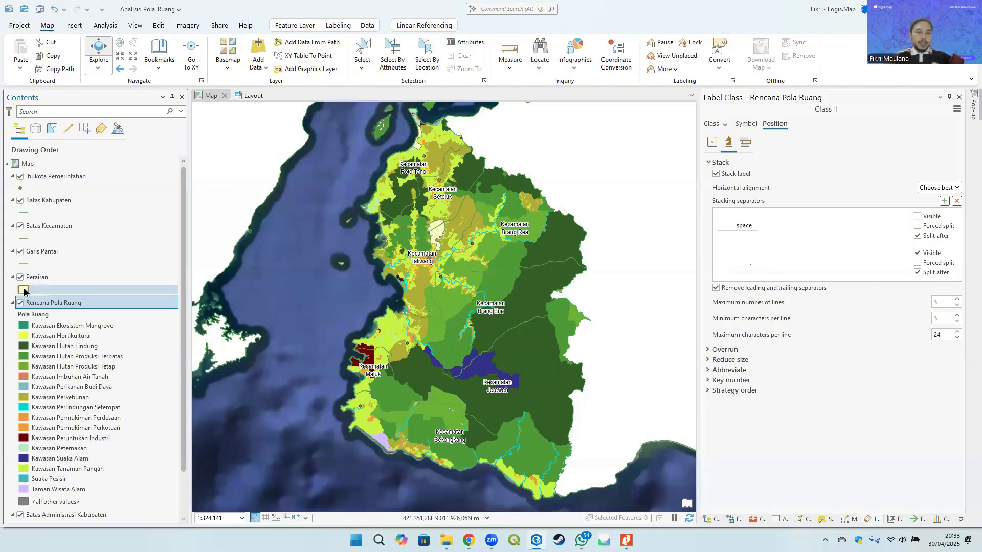
pyautogui.click(24, 290)
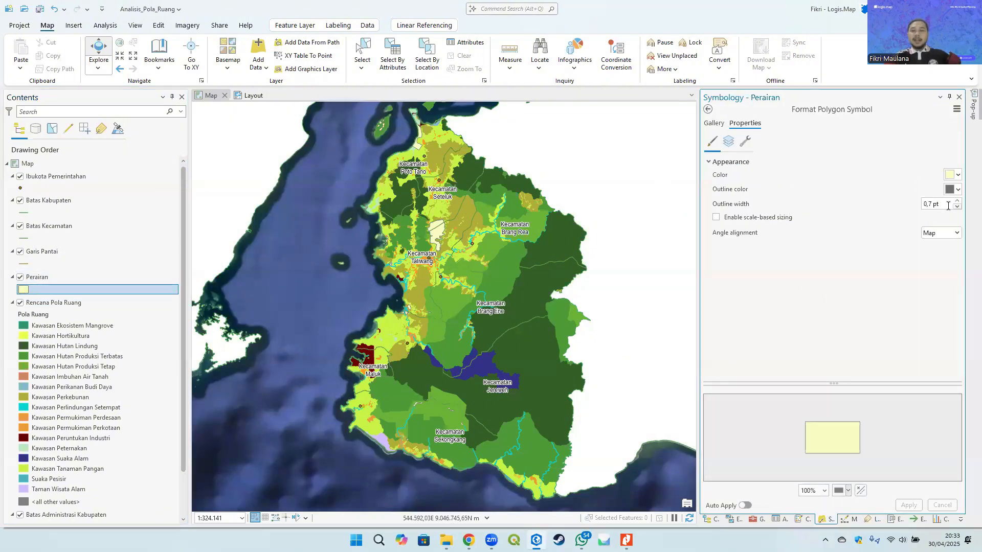
pyautogui.click(714, 123)
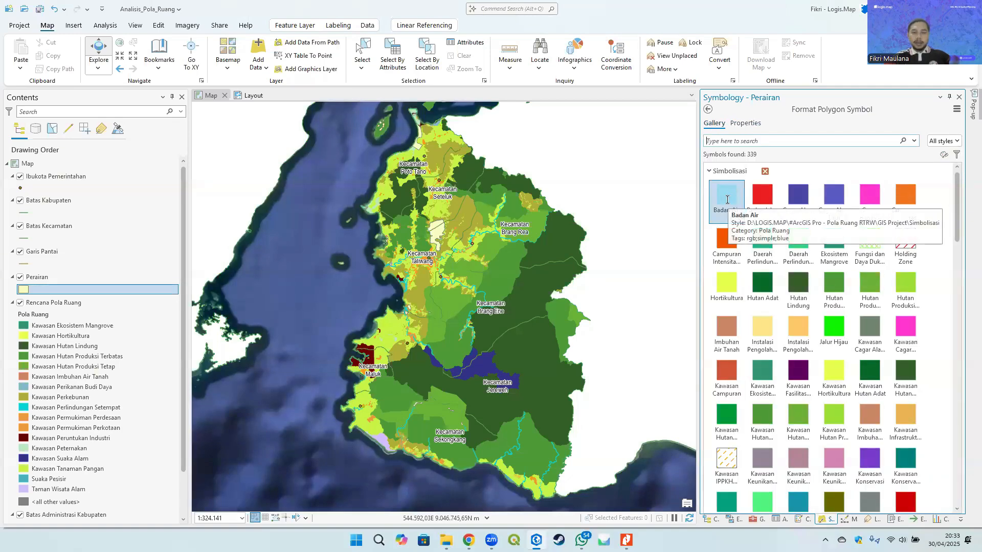
pyautogui.click(727, 199)
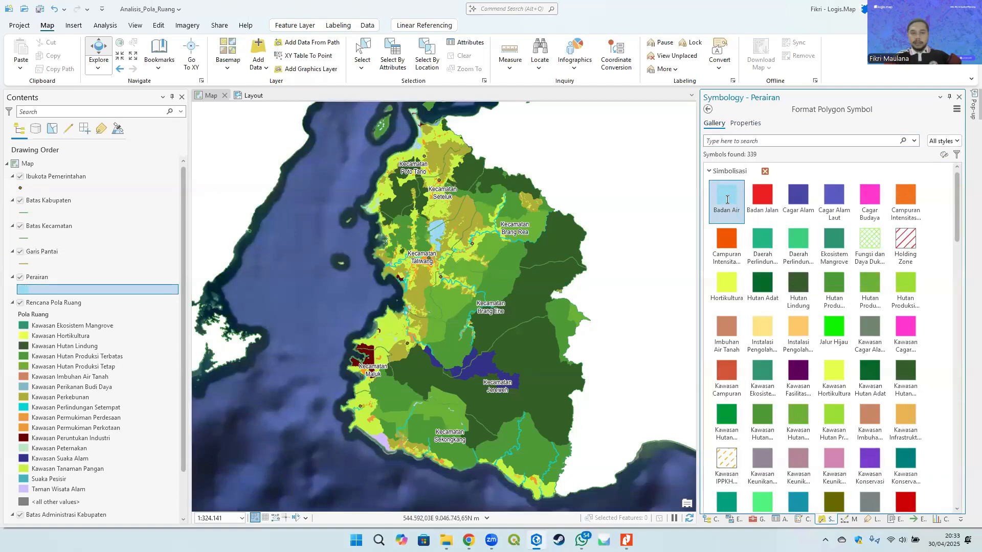
pyautogui.click(56, 279)
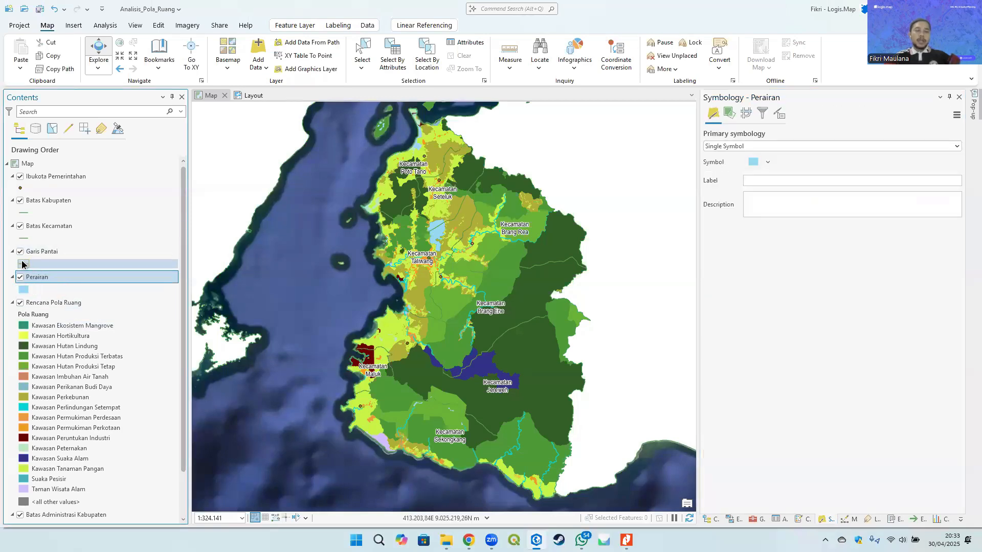
# - Search the Garis Pantai layer's symbol gallery for garis pantai and apply the Garis Pantai Rencana symbol
pyautogui.click(23, 264)
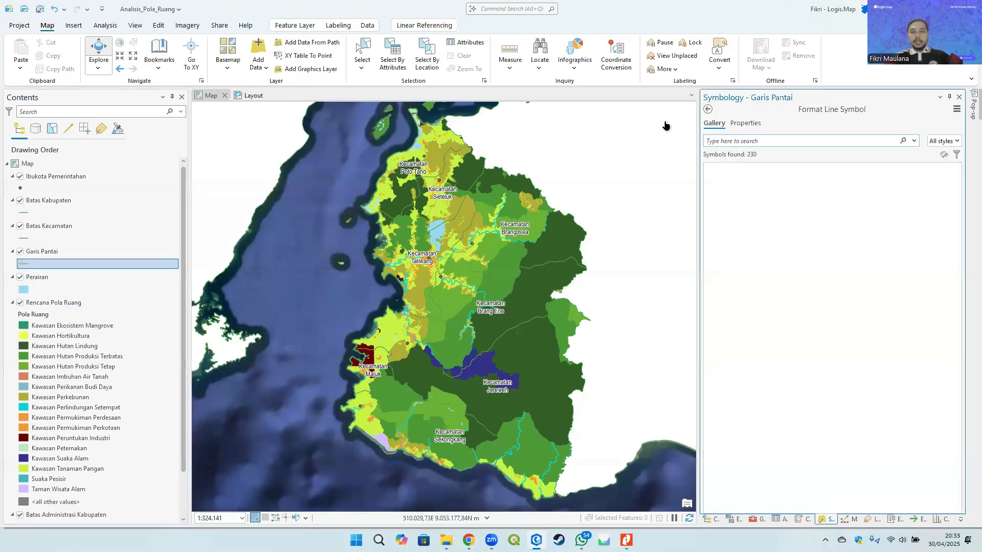
pyautogui.write('g')
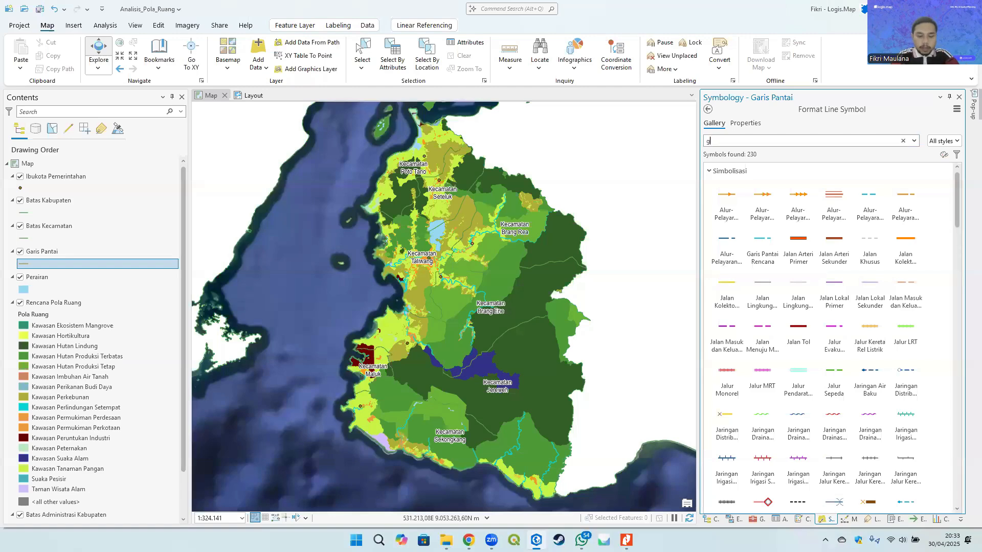
pyautogui.write('aris pantaiu')
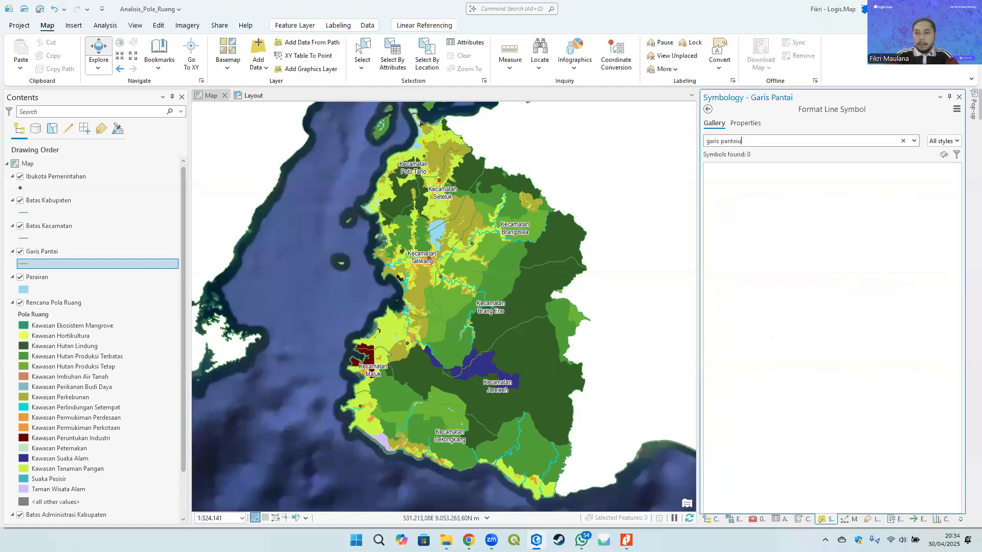
pyautogui.press('BackSpace')
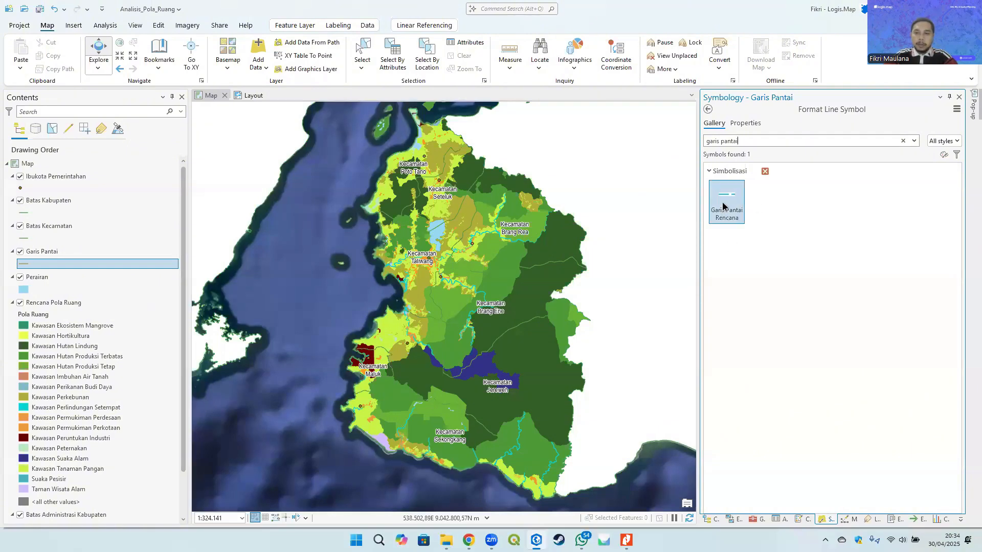
pyautogui.click(728, 206)
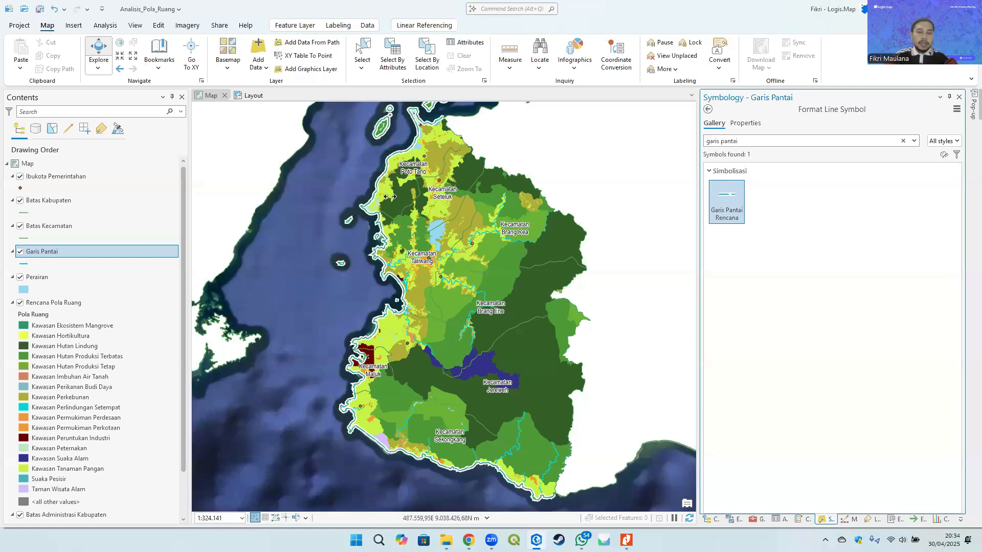
# - Search the Batas Kecamatan layer's symbol gallery for batas and kecamatan, then clear the search
pyautogui.scroll(1, 386, 169)
pyautogui.scroll(5, 385, 168)
pyautogui.scroll(-4, 360, 290)
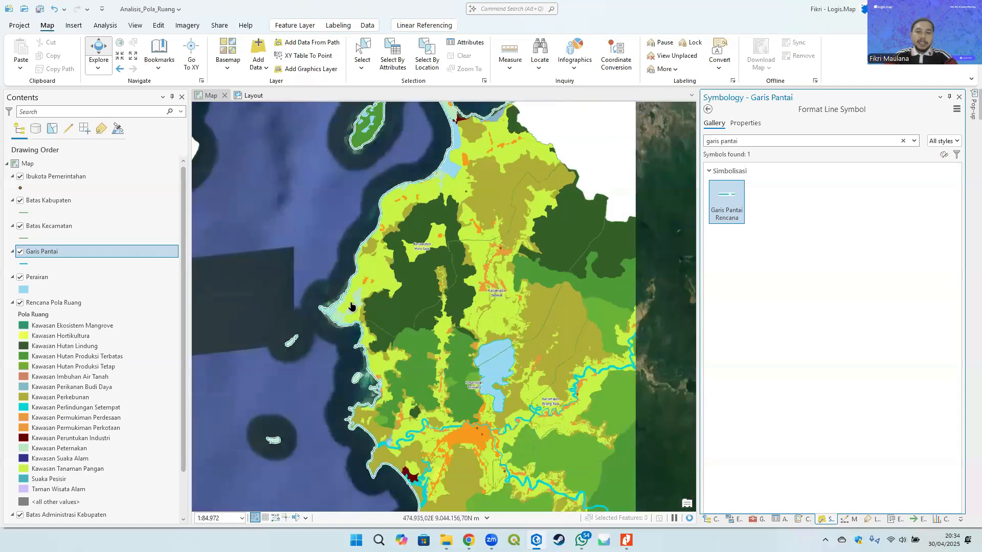
pyautogui.moveTo(450, 278); pyautogui.dragTo(503, 185)
pyautogui.moveTo(420, 201); pyautogui.dragTo(418, 245)
pyautogui.scroll(-4, 421, 238)
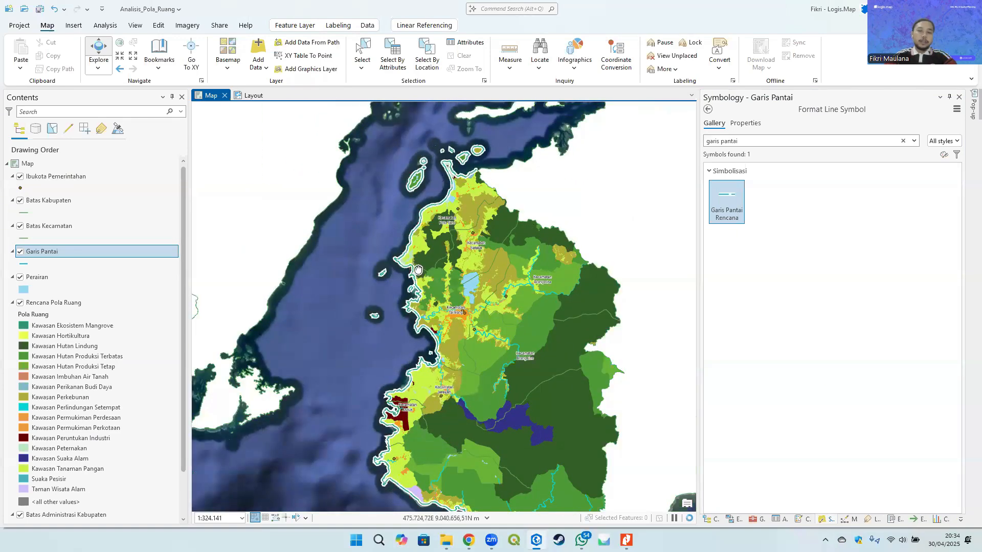
pyautogui.click(22, 239)
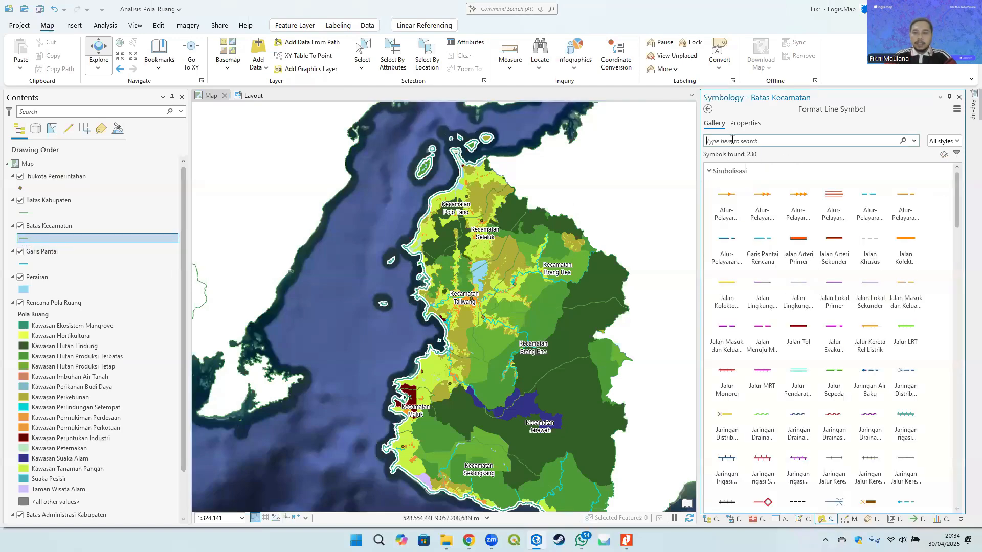
pyautogui.write('batas')
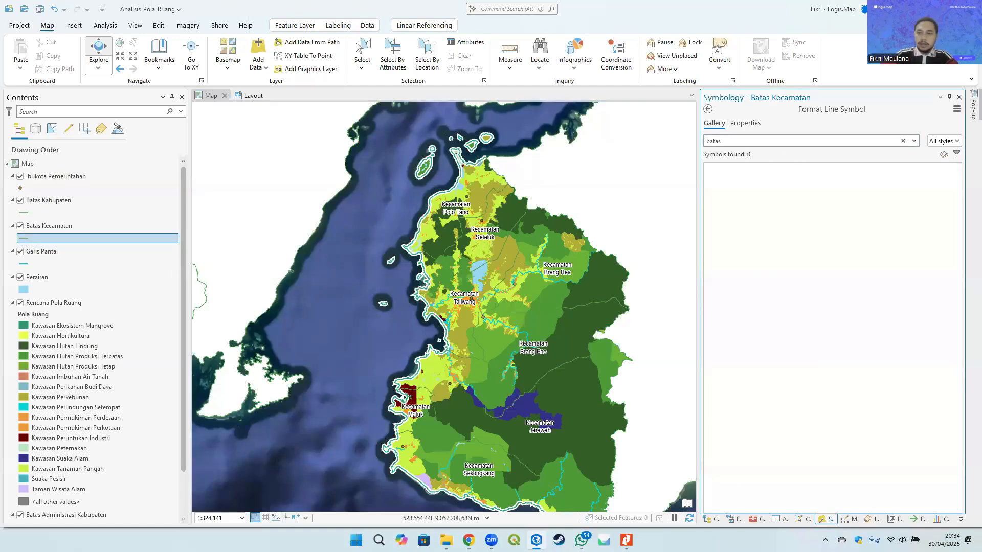
pyautogui.moveTo(757, 144); pyautogui.dragTo(648, 139)
pyautogui.write('kecam')
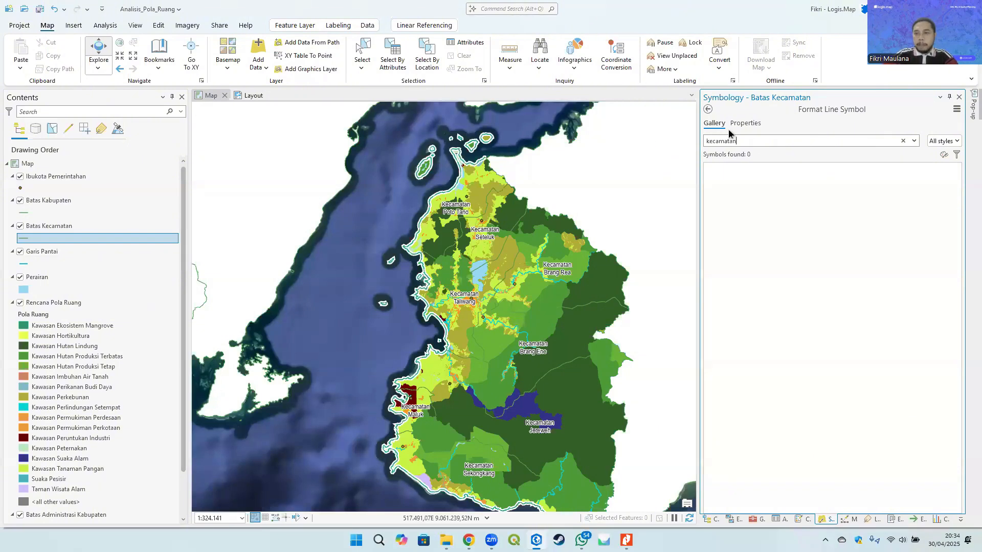
pyautogui.doubleClick(750, 143)
pyautogui.press('BackSpace')
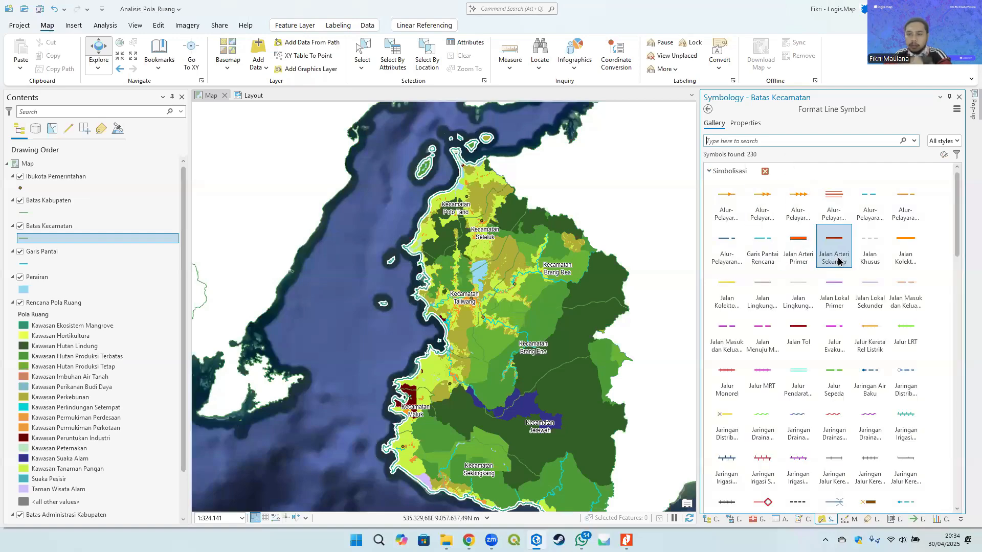
# - Browse the full symbol gallery for a boundary line symbol for the Batas Kecamatan layer
pyautogui.scroll(-2, 839, 245)
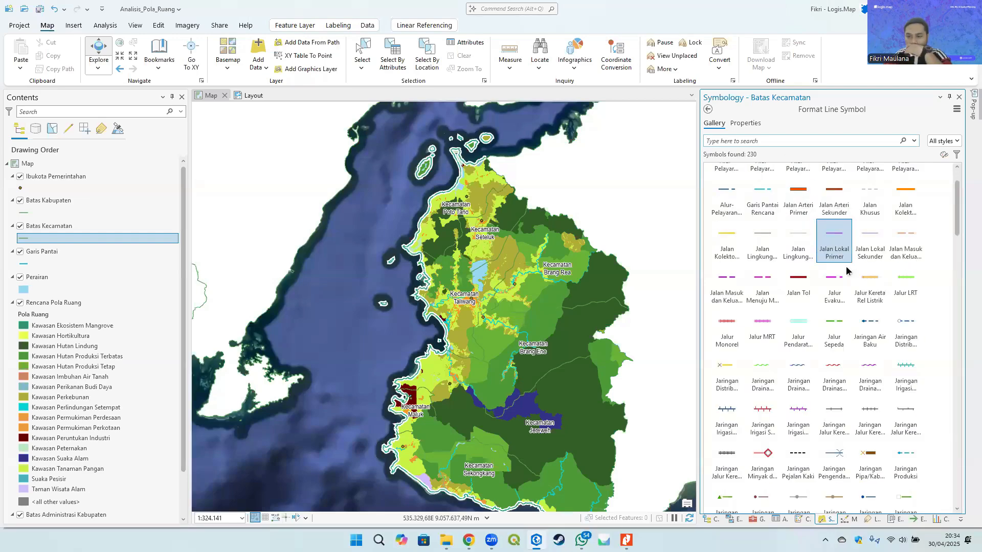
pyautogui.click(743, 139)
pyautogui.write('a')
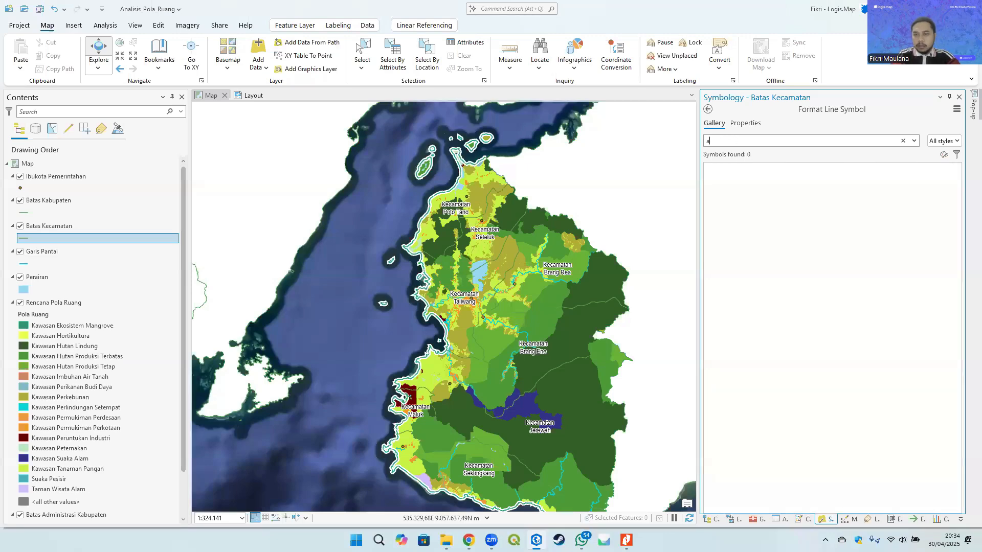
pyautogui.press('BackSpace')
pyautogui.write('batas')
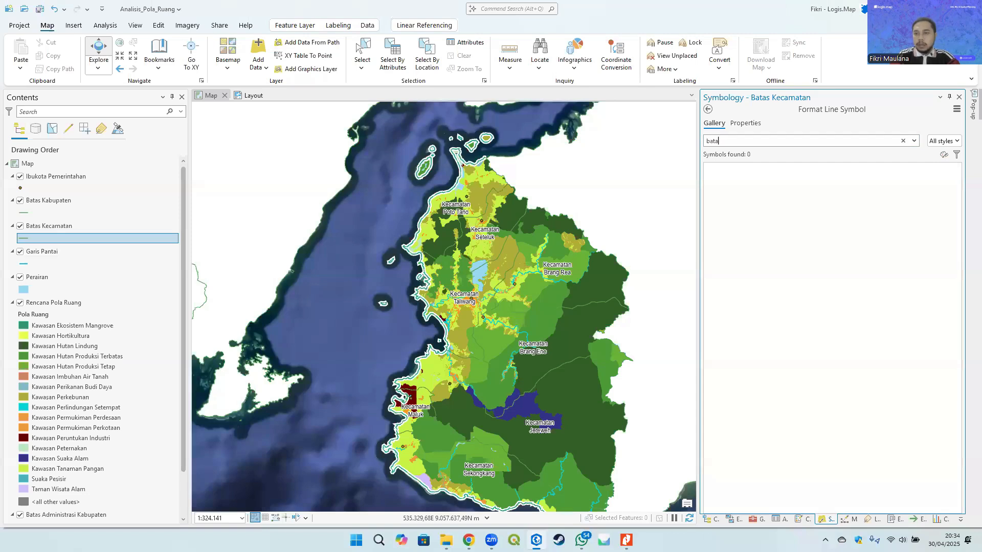
pyautogui.press('BackSpace')
pyautogui.press('BackSpace')
pyautogui.press('BackSpace')
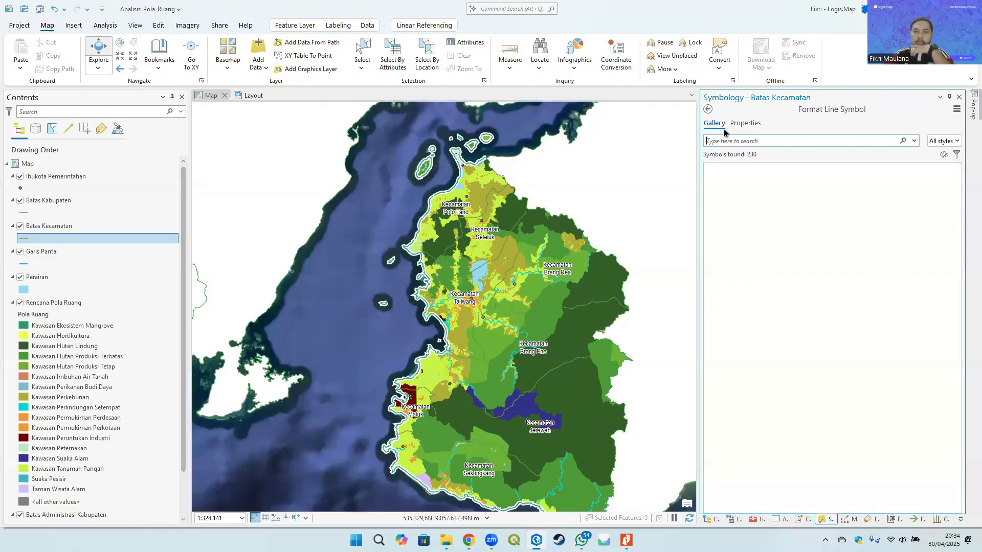
pyautogui.scroll(-2, 795, 266)
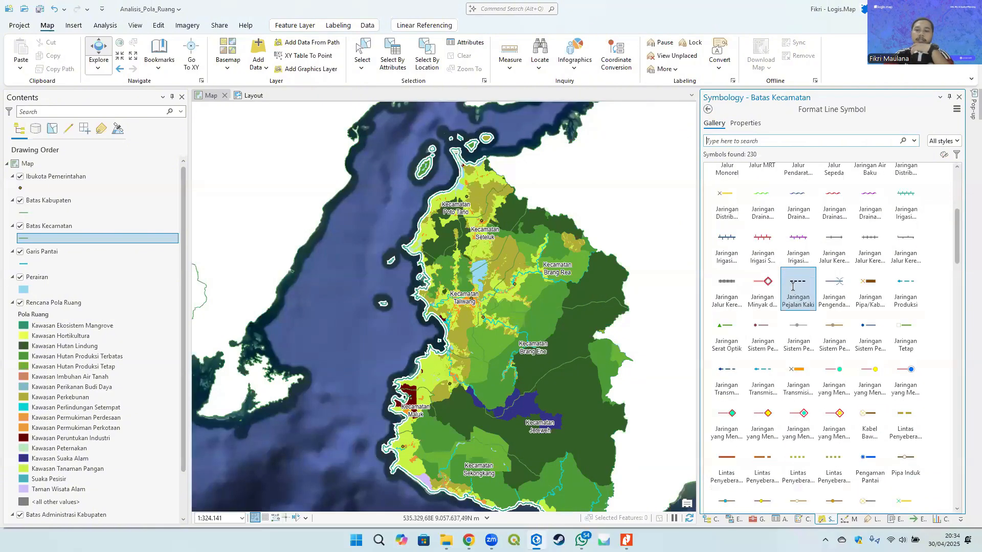
pyautogui.scroll(-10, 792, 286)
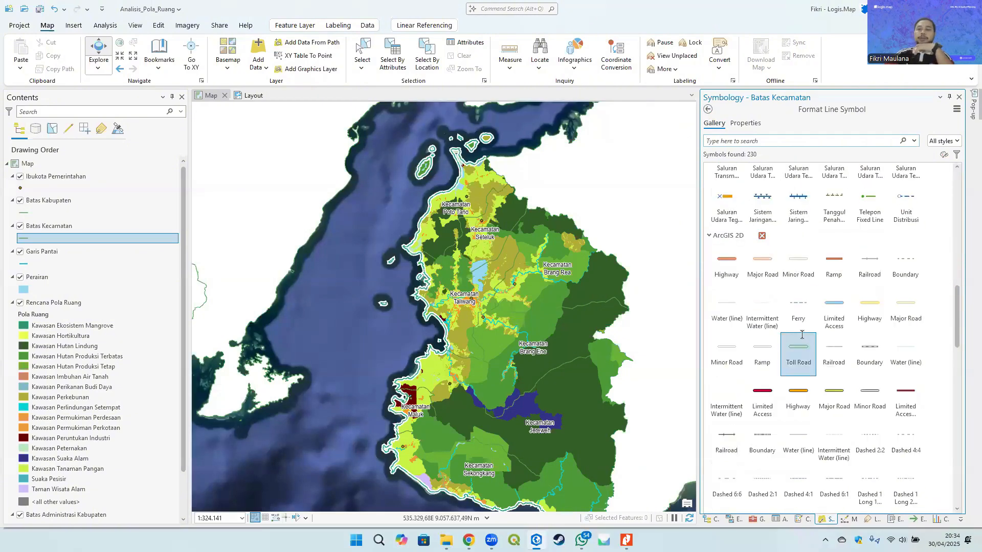
pyautogui.scroll(-2, 801, 335)
pyautogui.scroll(-2, 802, 335)
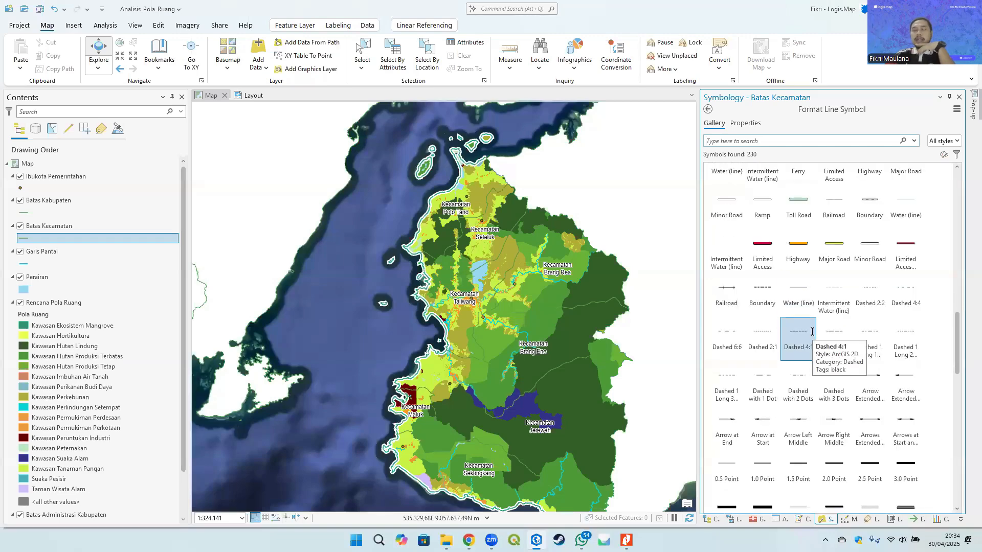
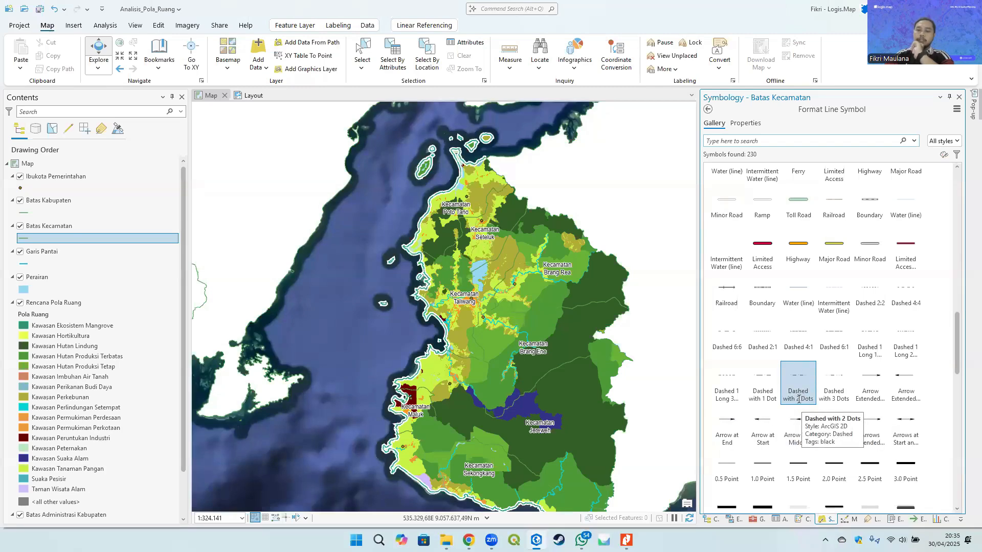
# - Apply the Dashed with 2 Dots line symbol to the Batas Kecamatan layer
pyautogui.click(800, 401)
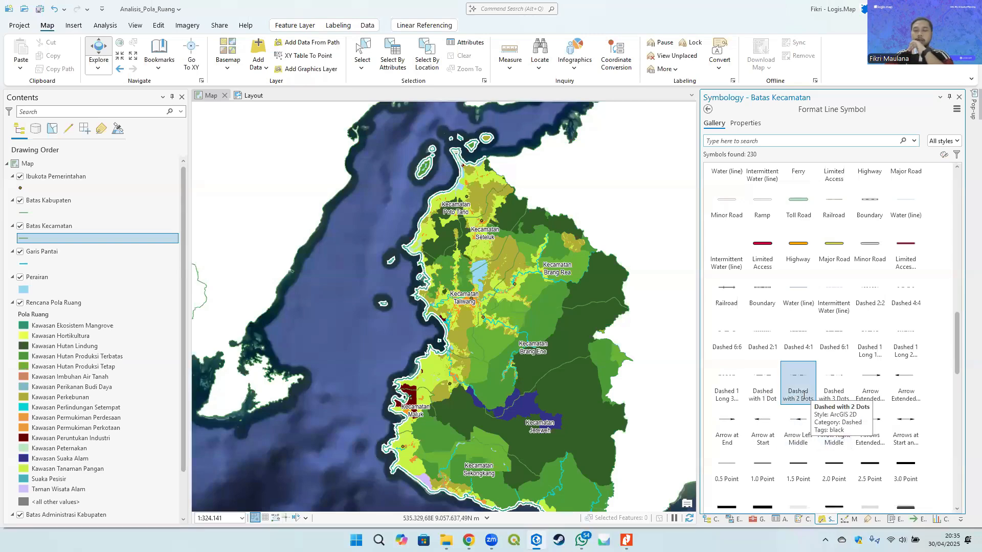
pyautogui.click(801, 382)
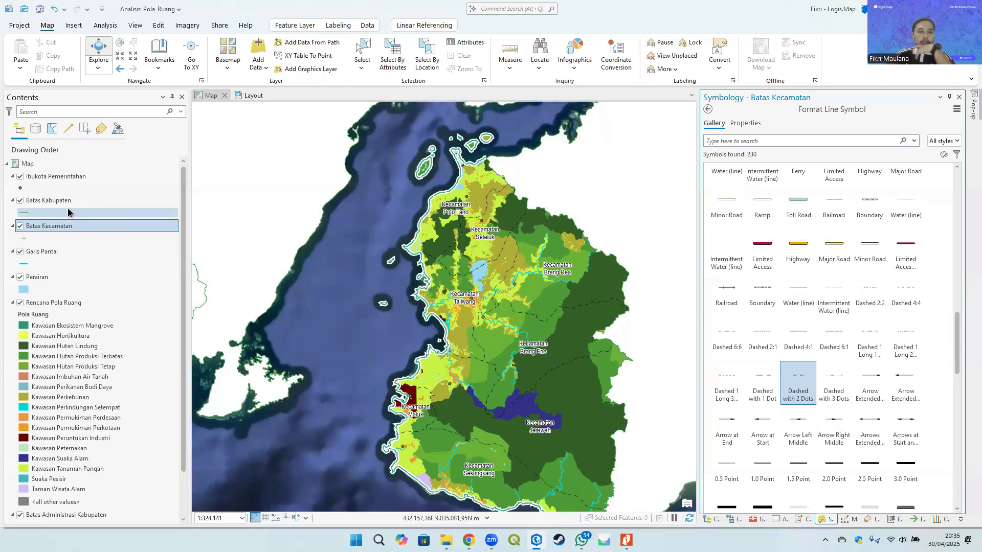
# - Apply the Dashed with 1 Dot line symbol from the gallery to the Batas Kabupaten layer
pyautogui.click(23, 214)
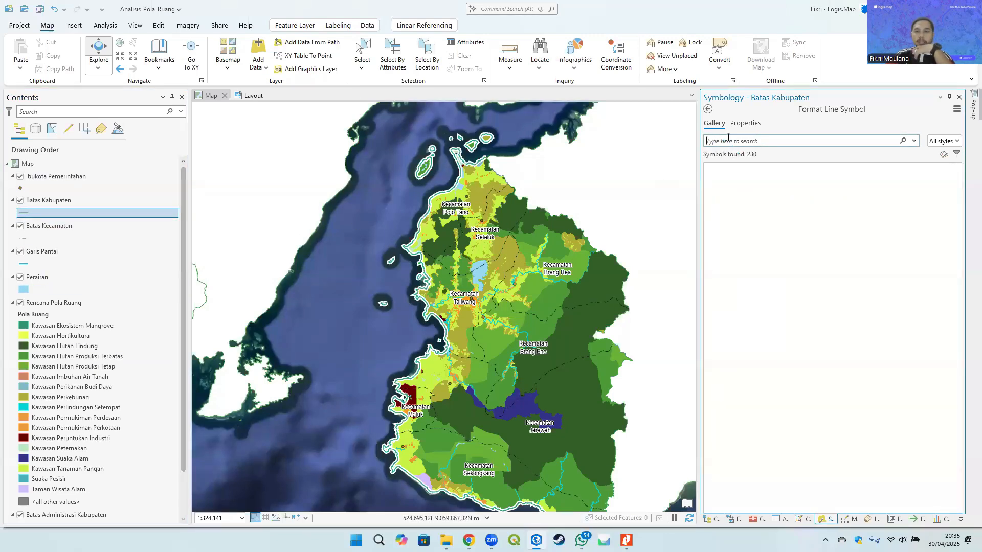
pyautogui.scroll(-5, 801, 322)
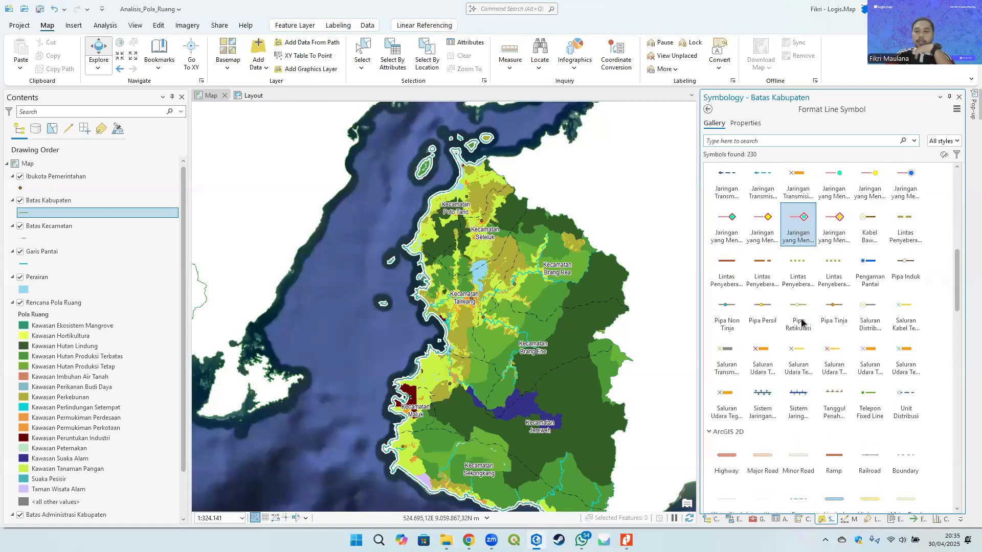
pyautogui.scroll(-3, 801, 325)
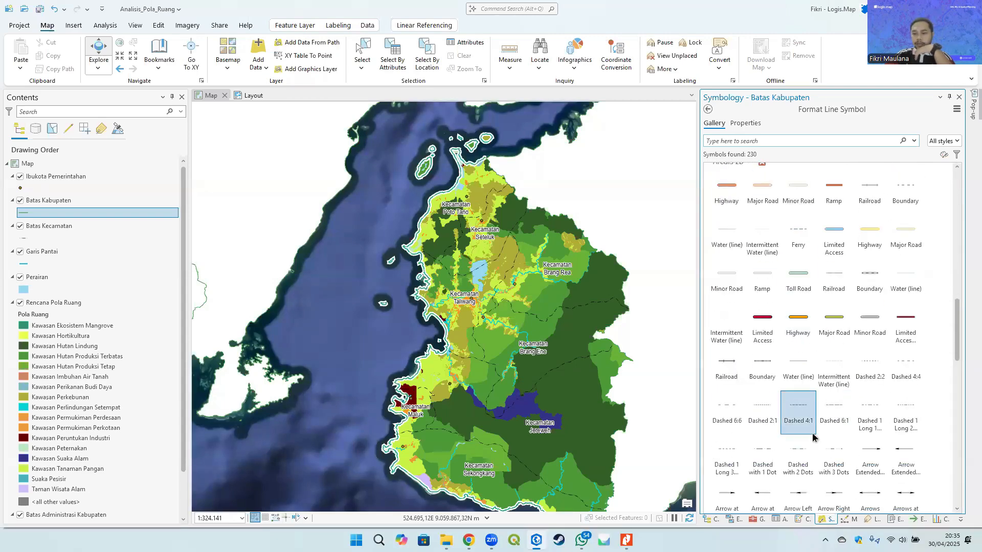
pyautogui.scroll(2, 752, 276)
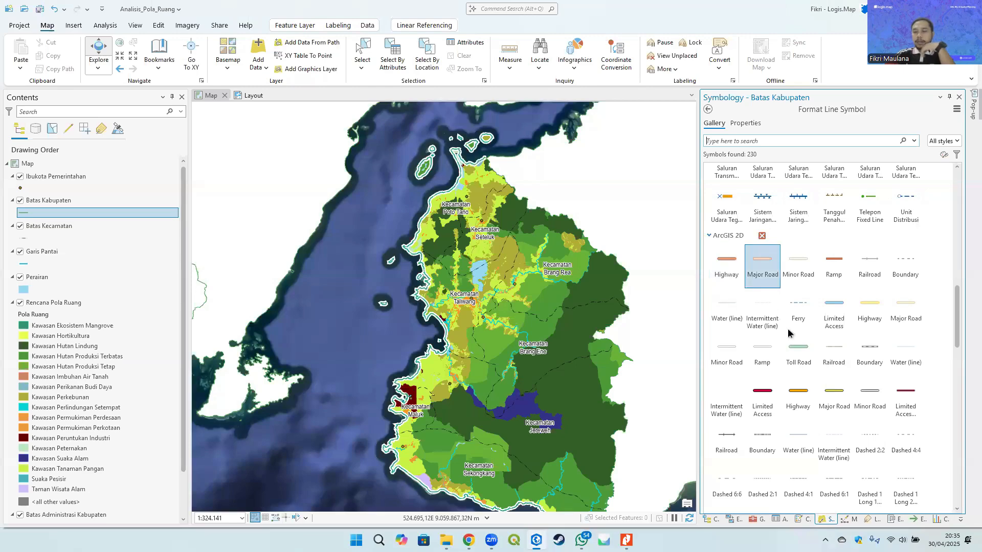
pyautogui.scroll(-4, 773, 358)
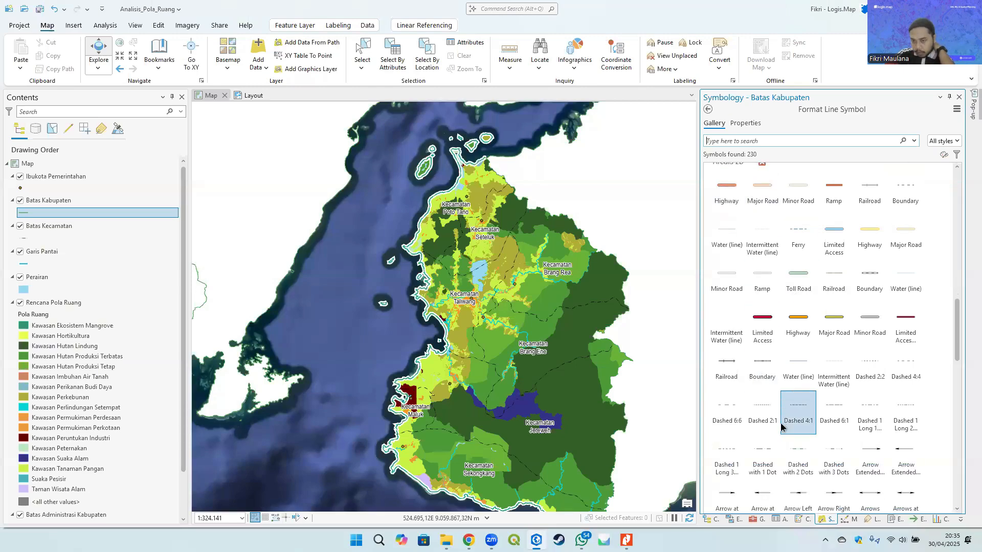
pyautogui.scroll(-2, 772, 424)
pyautogui.click(763, 384)
# - Set the Batas Kabupaten line width to 2 pt and apply it
pyautogui.click(34, 204)
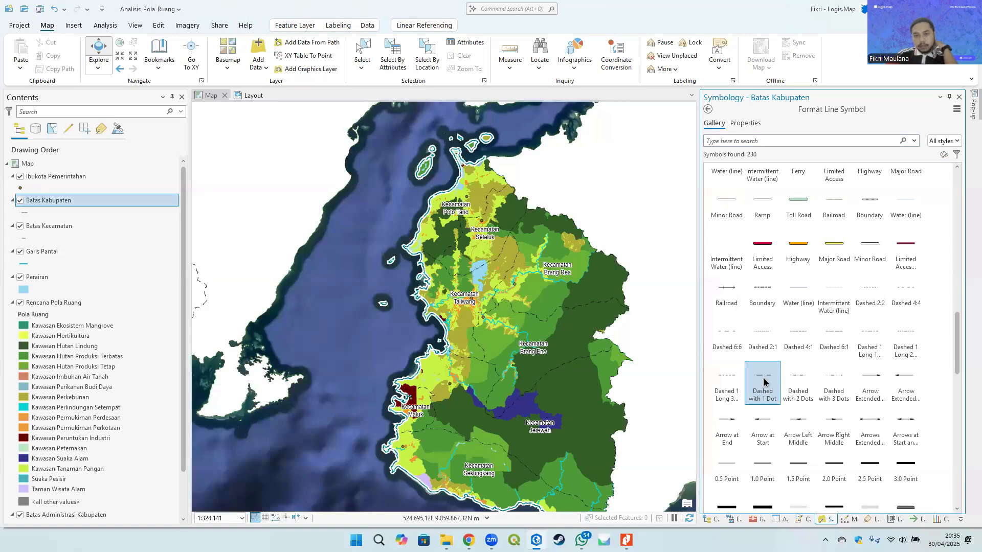
pyautogui.click(31, 213)
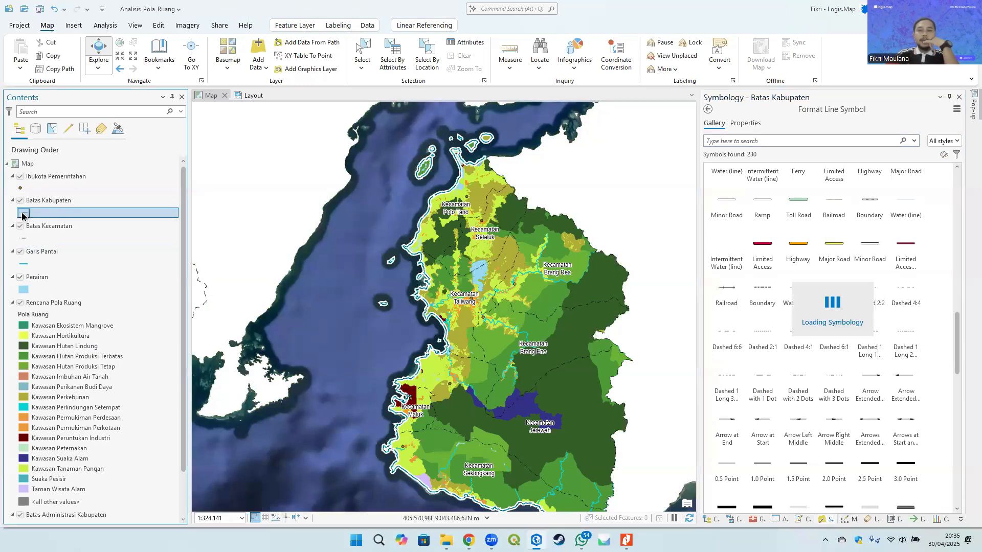
pyautogui.click(745, 124)
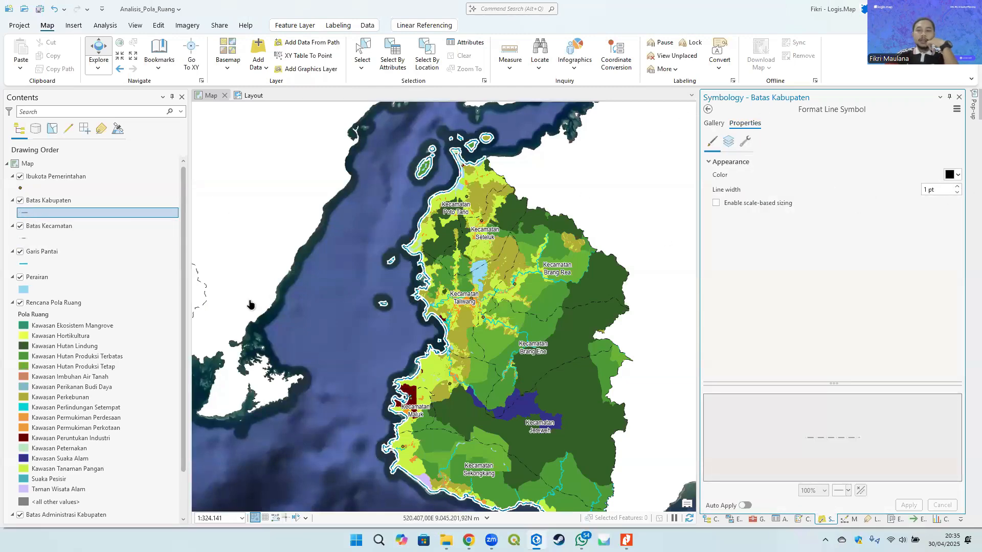
pyautogui.click(23, 238)
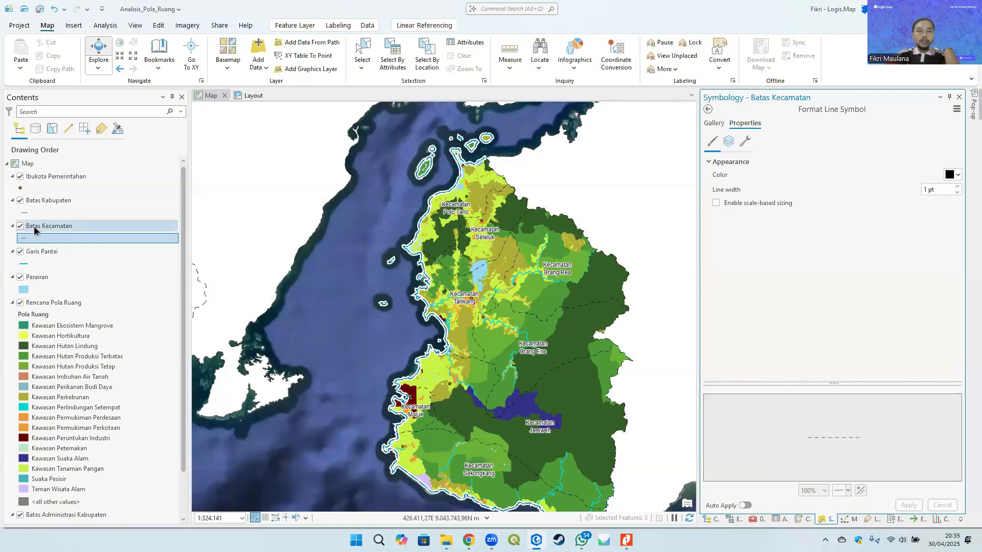
pyautogui.click(23, 213)
pyautogui.click(957, 187)
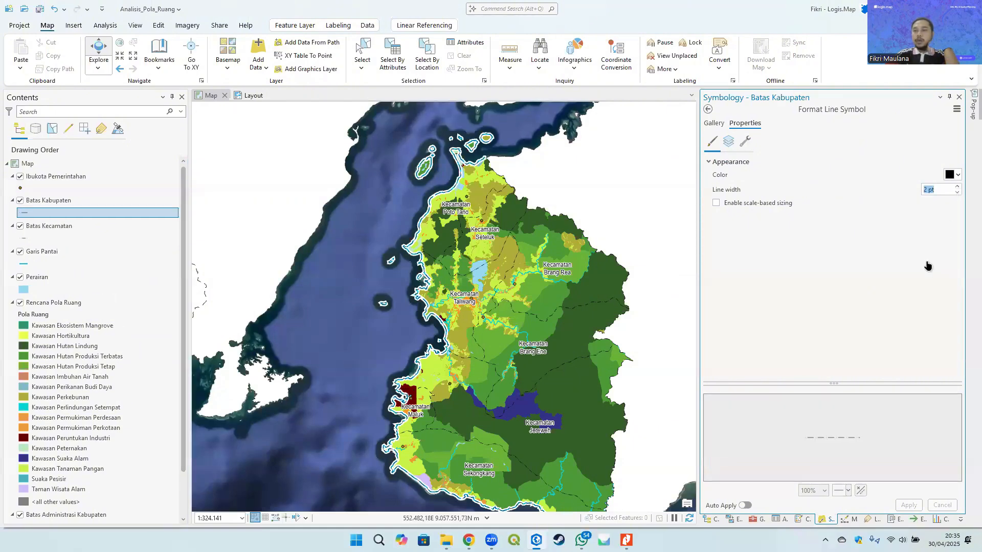
pyautogui.click(909, 505)
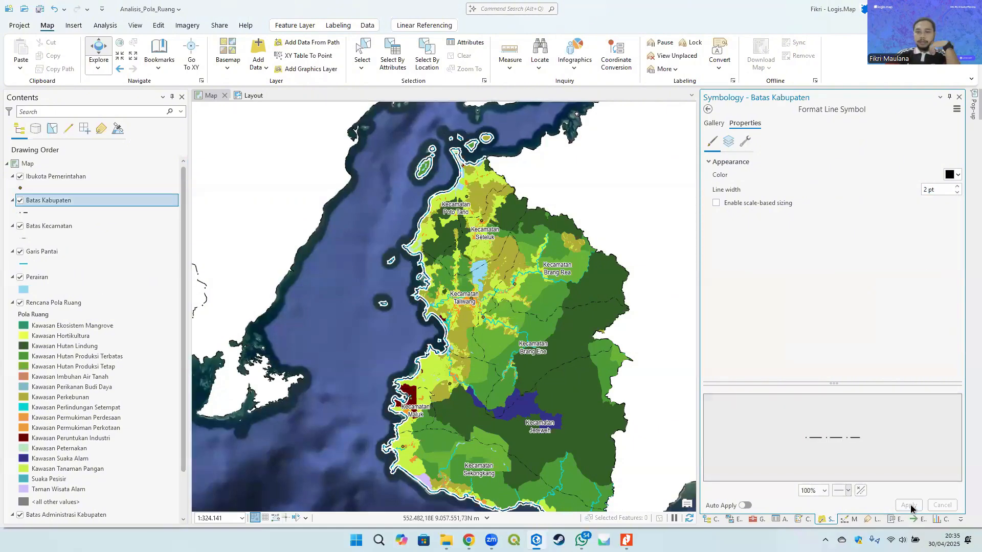
# - Symbolize the Ibukota Pemerintahan layer with Unique Values based on the OBYEK field
pyautogui.click(46, 165)
pyautogui.click(51, 176)
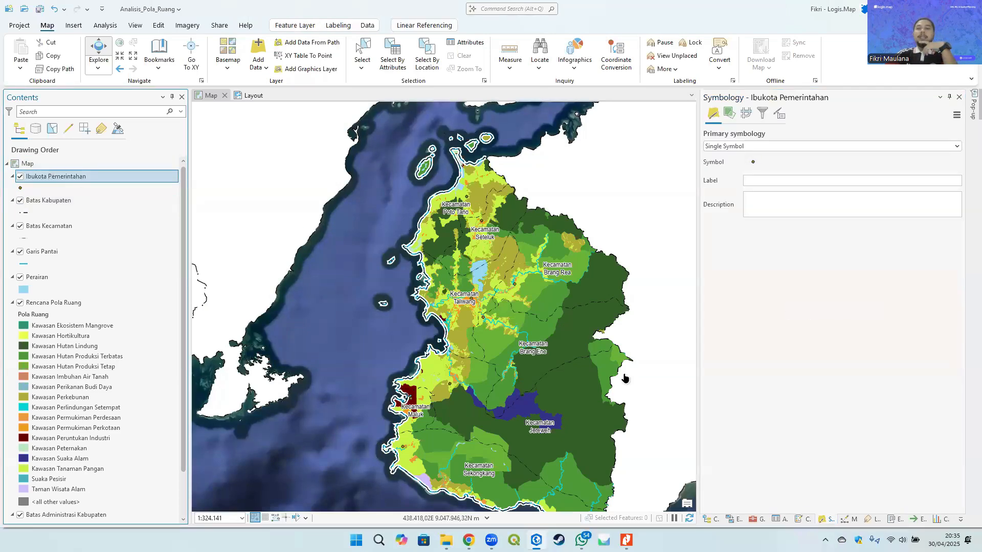
pyautogui.click(772, 145)
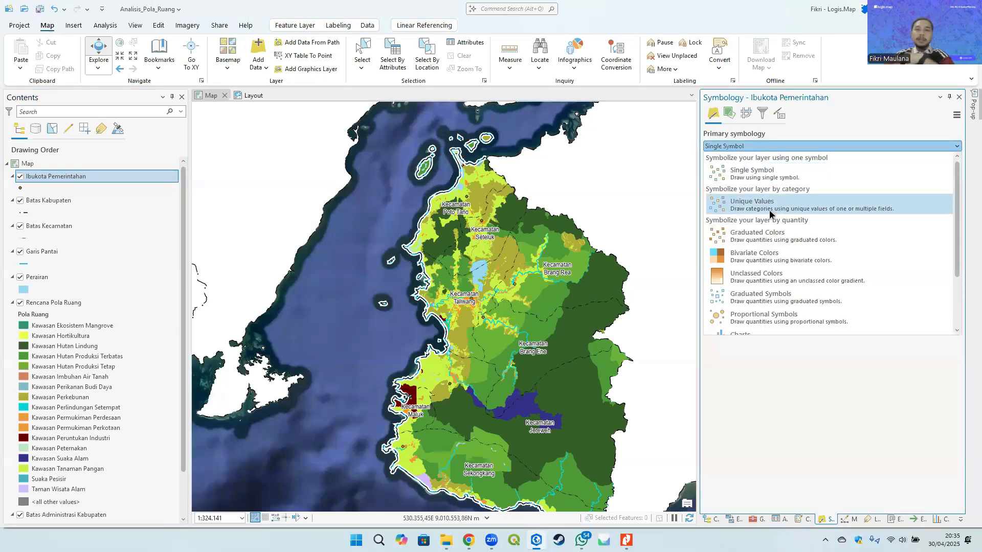
pyautogui.click(769, 204)
pyautogui.click(850, 161)
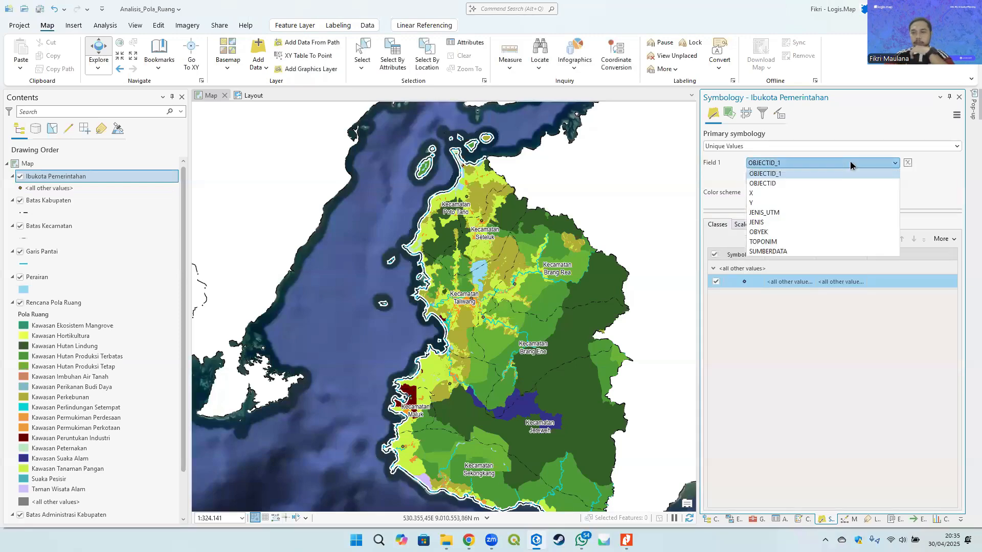
pyautogui.click(776, 232)
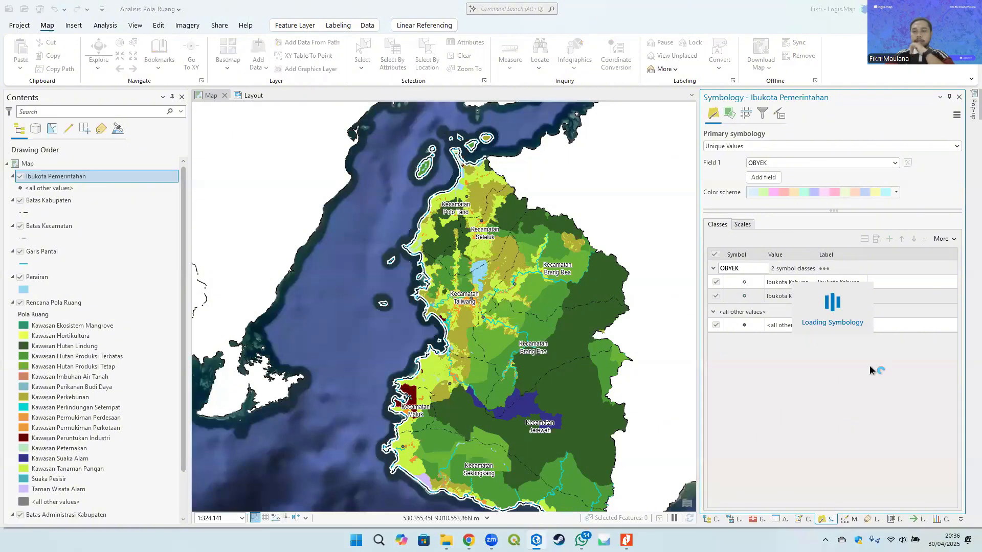
# - Remove the all other values class from the Ibukota Pemerintahan symbology
pyautogui.click(777, 325)
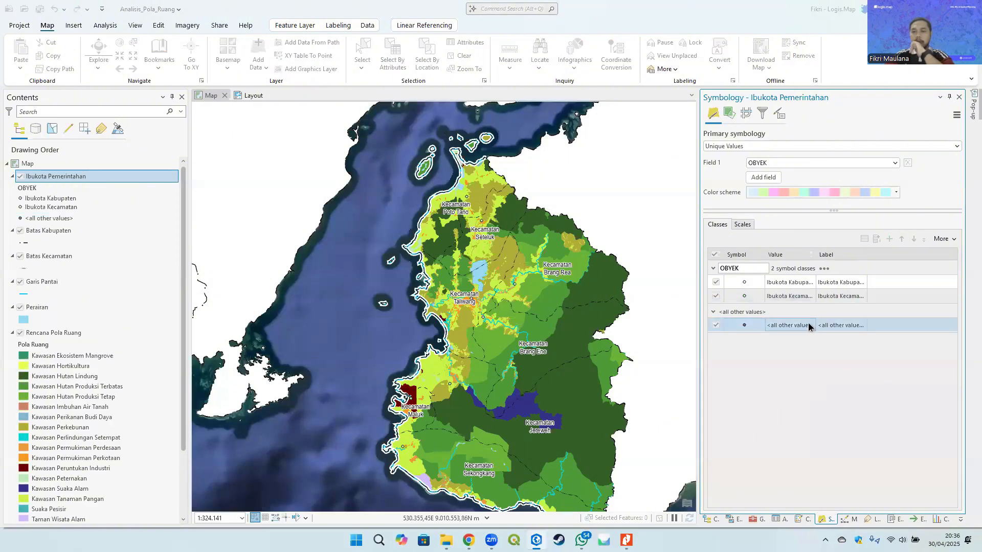
pyautogui.rightClick(793, 323)
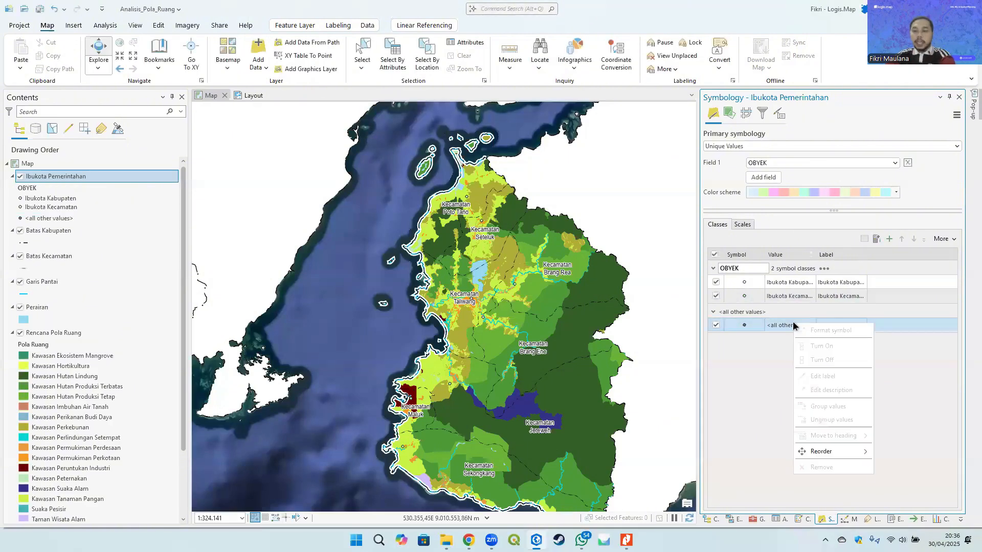
pyautogui.click(821, 468)
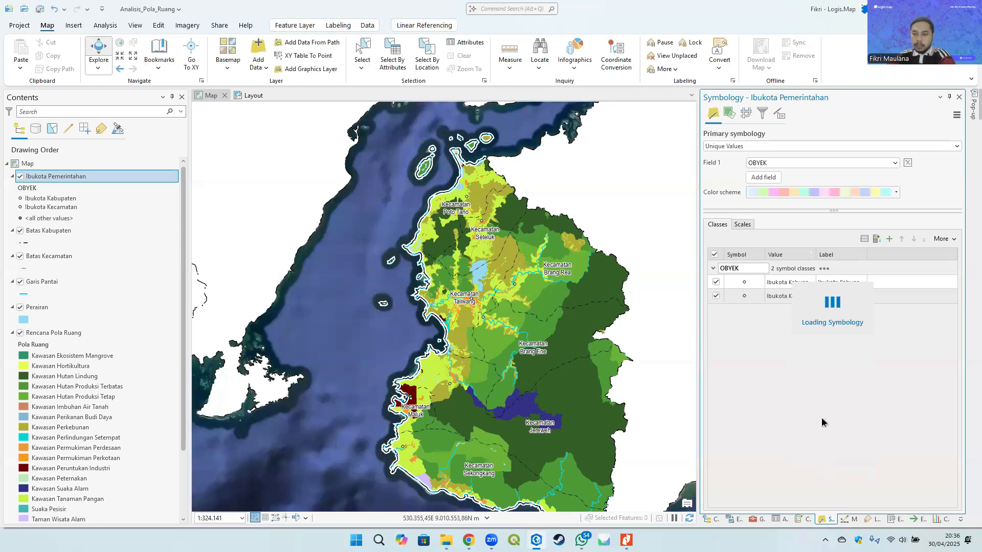
# - Open the Ibukota Kabupaten class symbol and examine the capital-city legend example in the ArcGIS Pro Untuk RTRW PDF
pyautogui.click(20, 200)
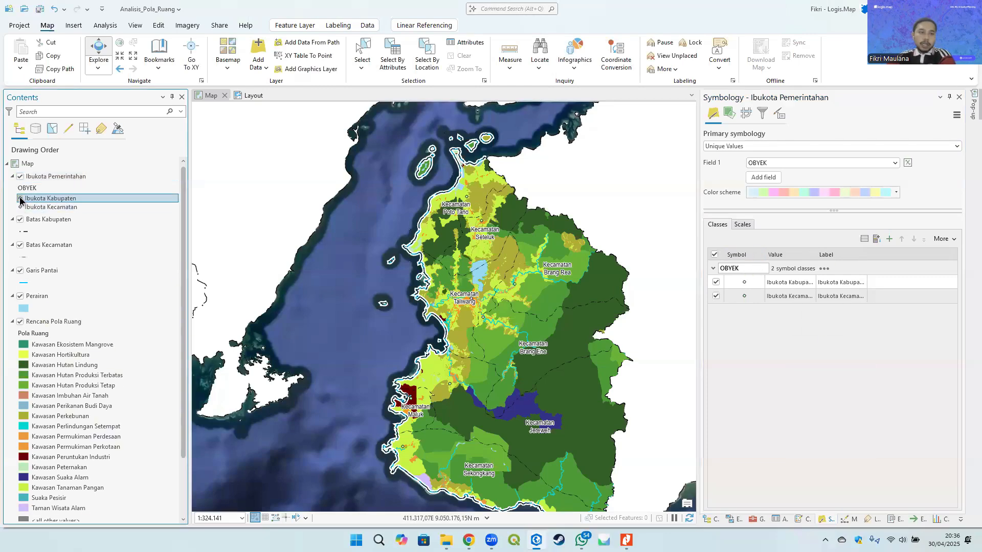
pyautogui.click(20, 200)
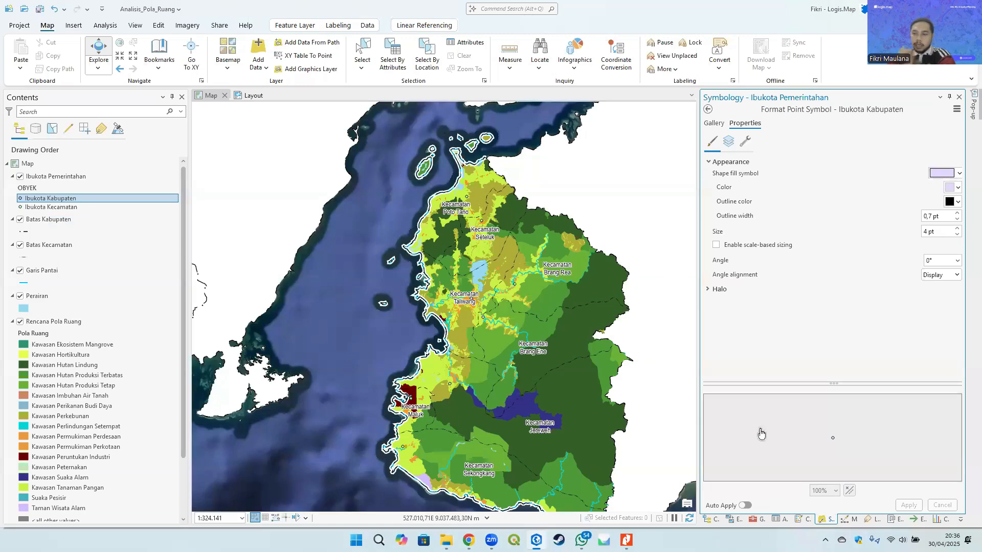
pyautogui.click(626, 540)
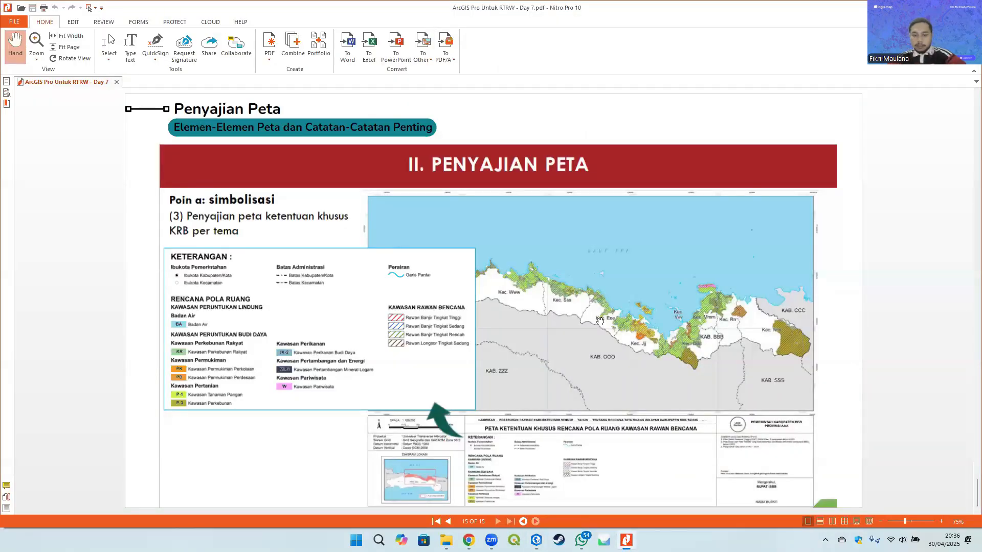
pyautogui.scroll(3, 598, 321)
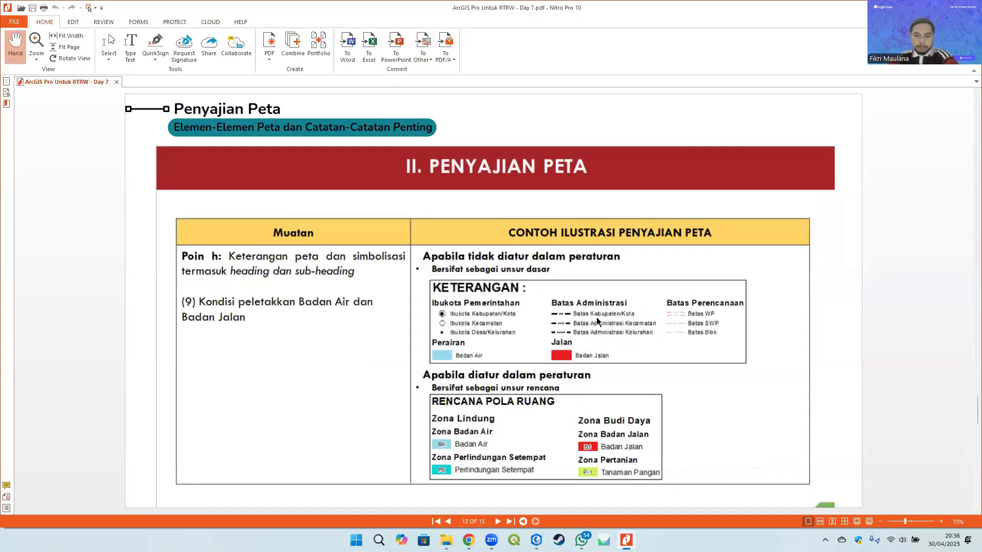
pyautogui.scroll(2, 439, 322)
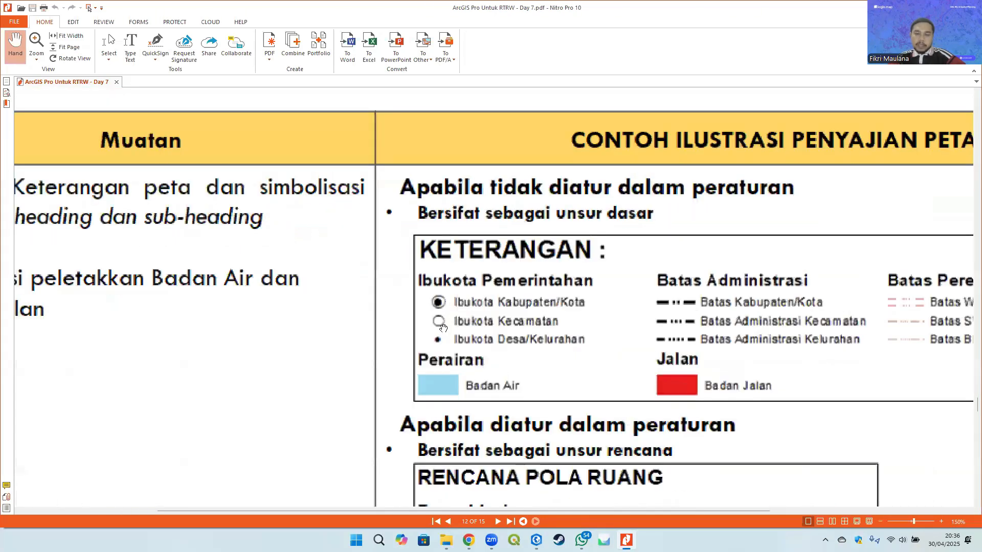
pyautogui.scroll(-2, 508, 305)
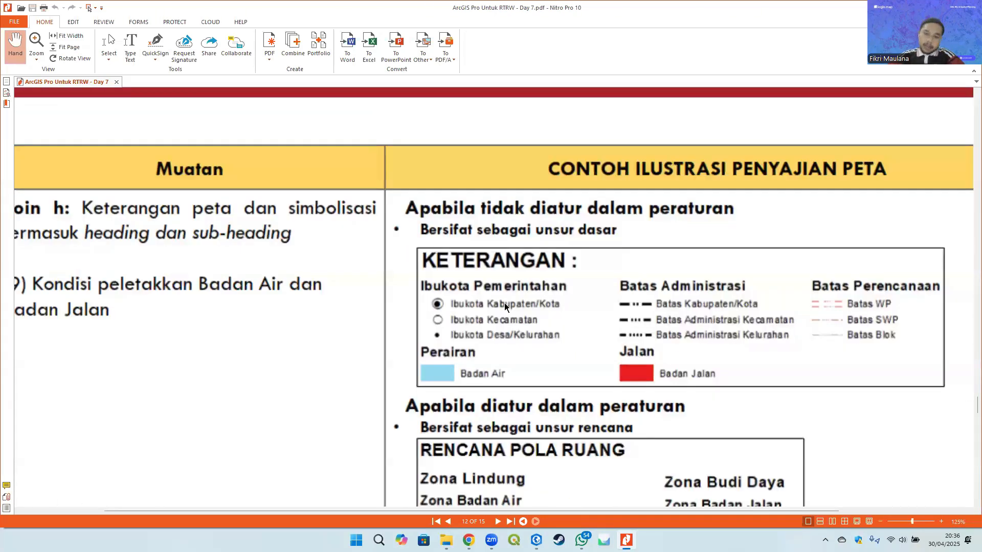
pyautogui.hotkey('alt', 'Tab')
# - Search the point symbol gallery for ibu and kota, then clear the search
pyautogui.click(714, 124)
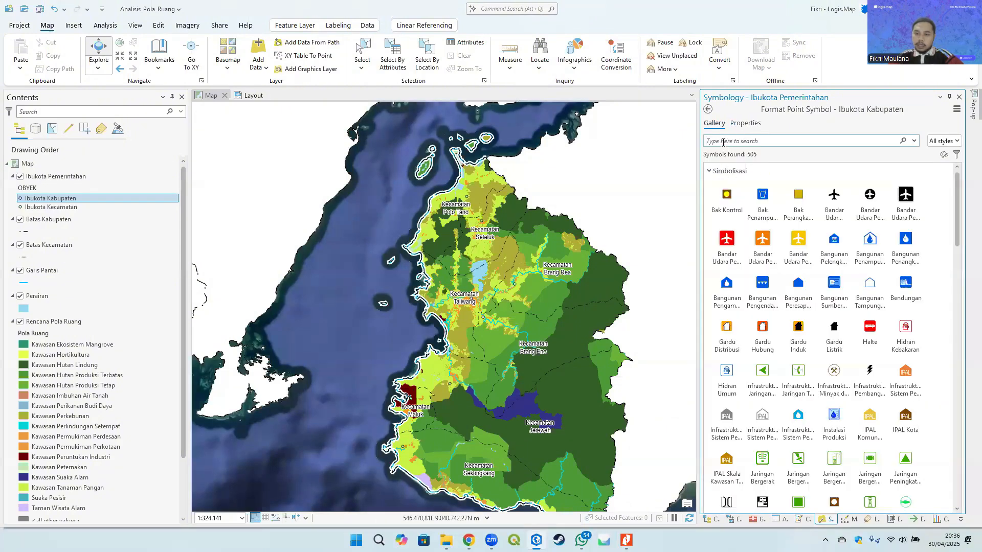
pyautogui.click(722, 142)
pyautogui.write('ibu')
pyautogui.press('Return')
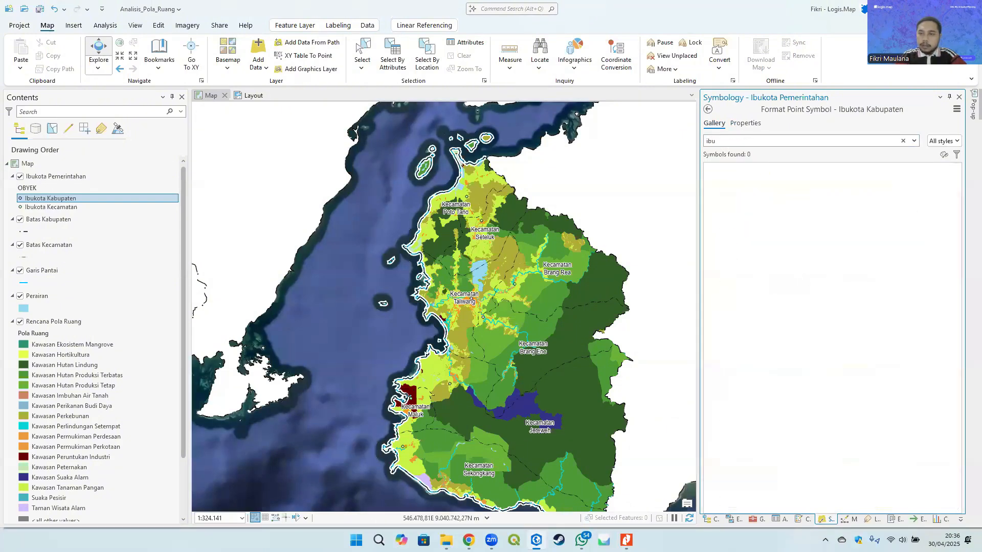
pyautogui.press('BackSpace')
pyautogui.press('BackSpace')
pyautogui.press('BackSpace')
pyautogui.write('kota')
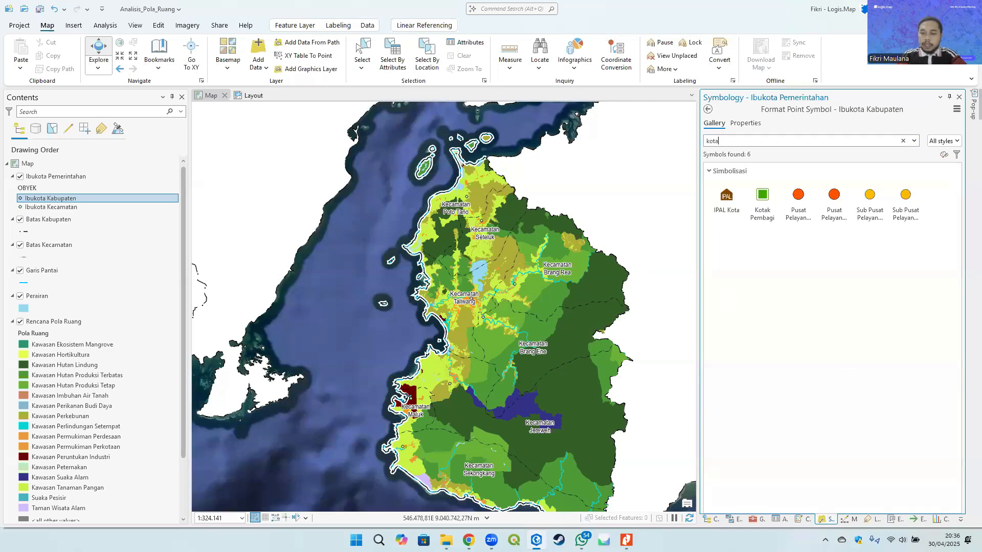
pyautogui.press('BackSpace')
pyautogui.press('BackSpace')
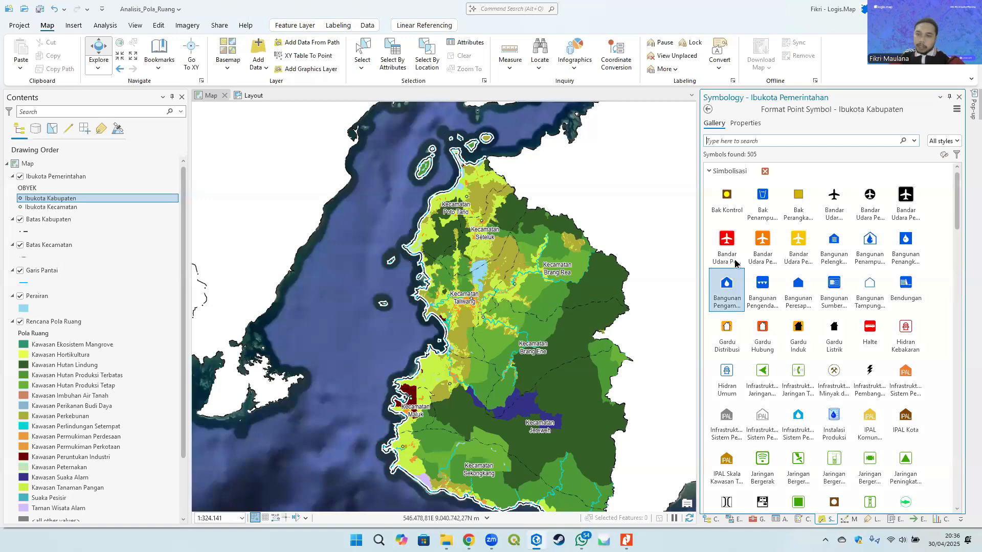
# - Apply the Circle 1 symbol to the Ibukota Kabupaten class
pyautogui.scroll(-10, 734, 224)
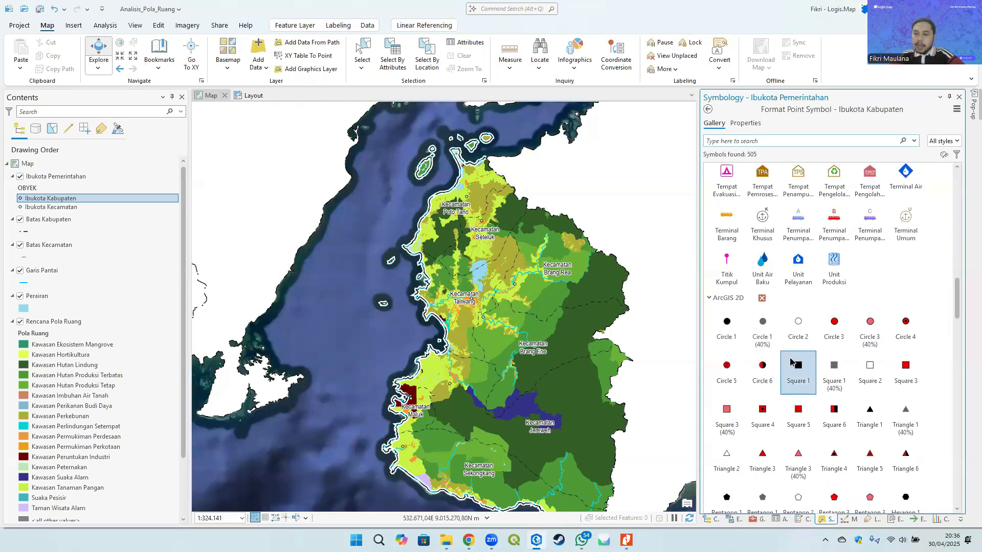
pyautogui.click(808, 333)
pyautogui.click(735, 335)
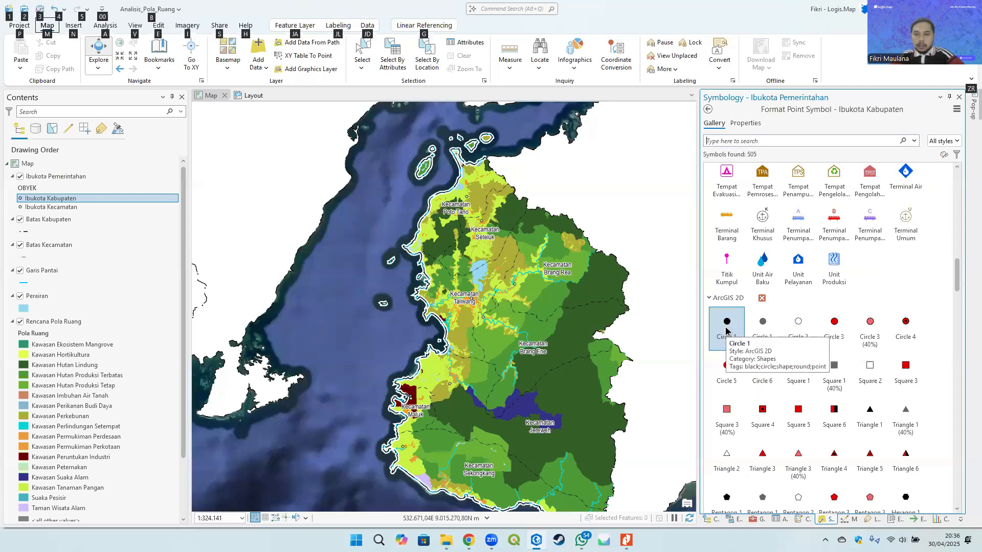
# - Add a second marker layer to the Ibukota Kabupaten point symbol
pyautogui.hotkey('alt', 'Tab')
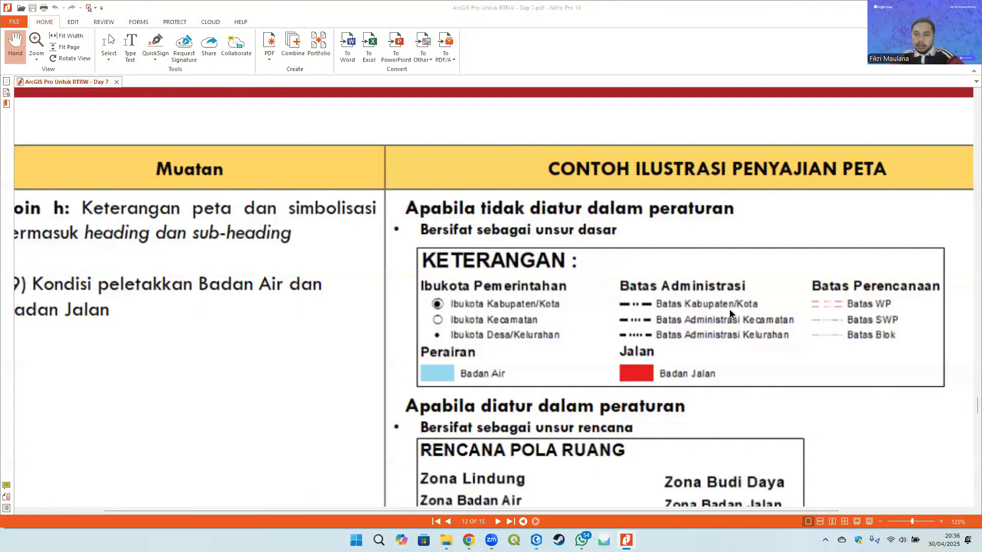
pyautogui.hotkey('alt', 'Tab')
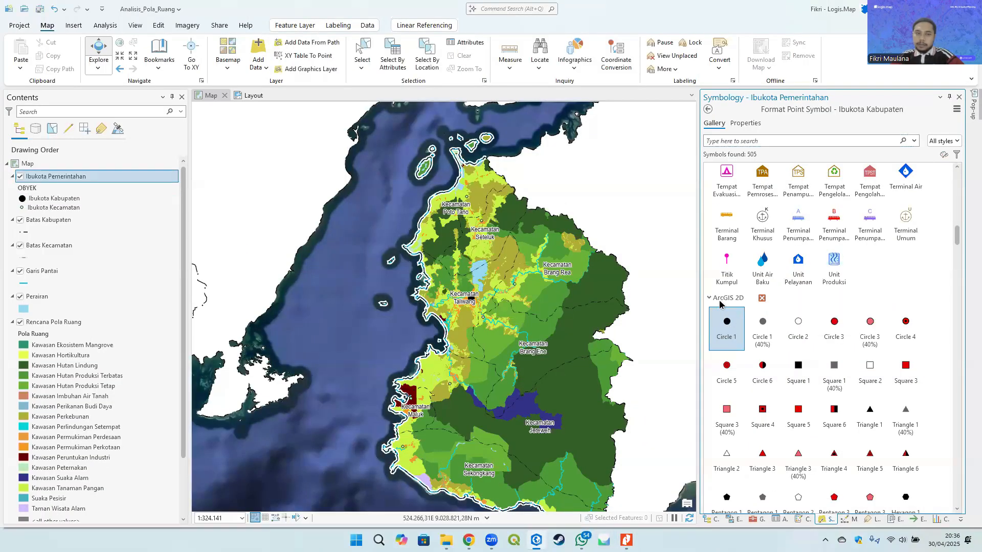
pyautogui.click(746, 123)
pyautogui.click(728, 142)
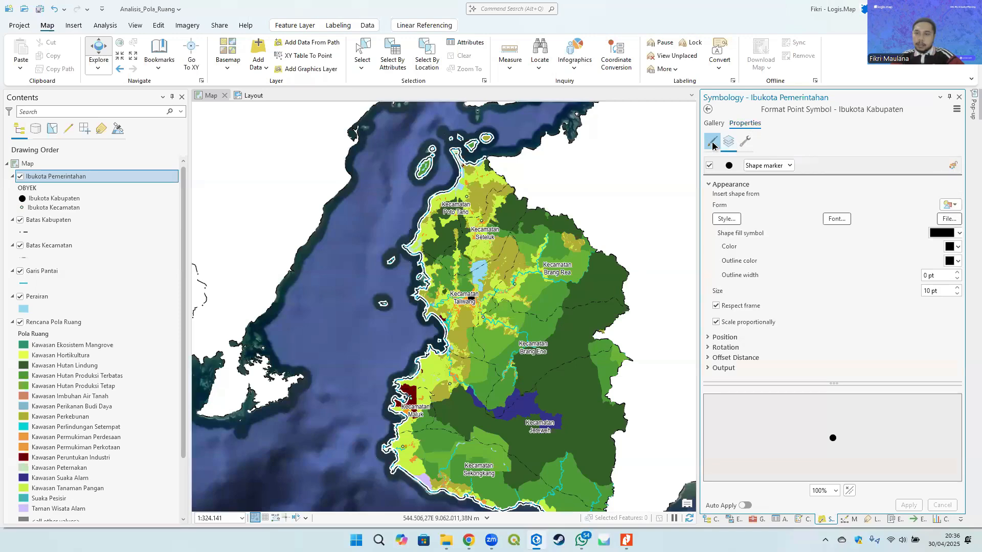
pyautogui.click(712, 144)
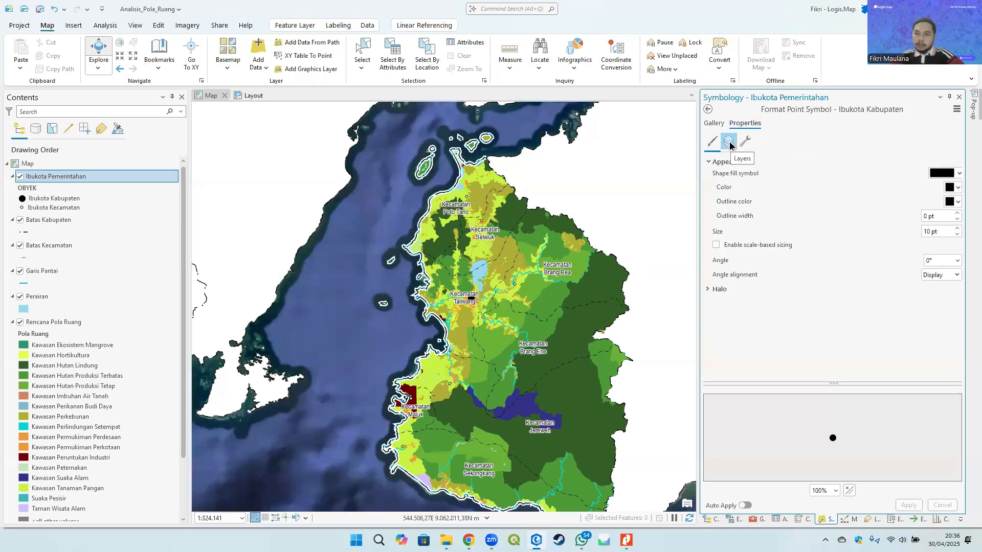
pyautogui.click(729, 142)
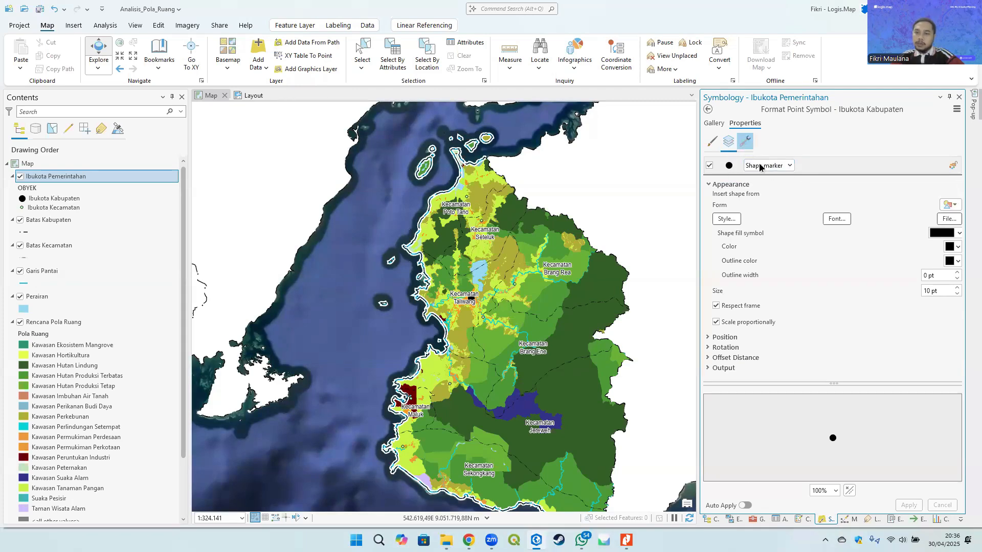
pyautogui.click(786, 165)
pyautogui.click(786, 166)
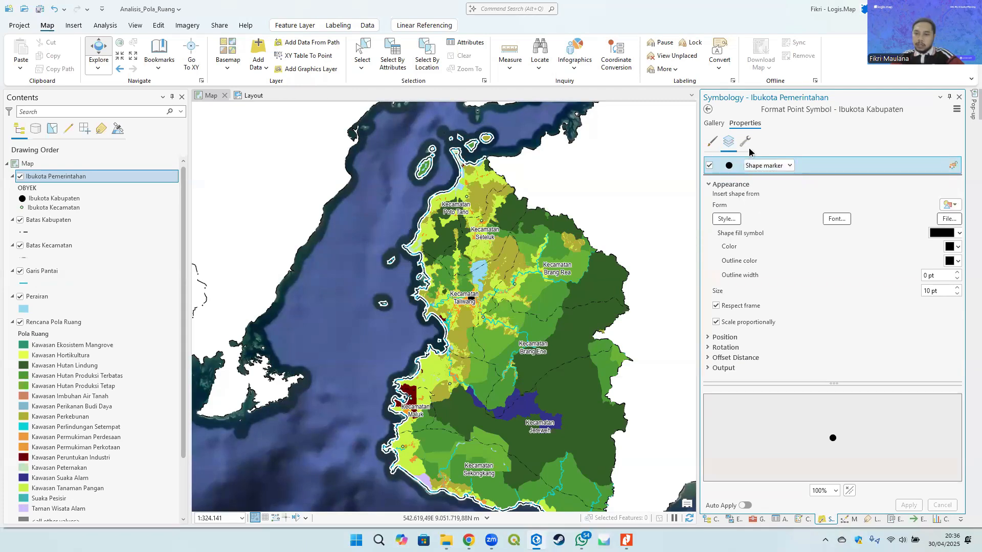
pyautogui.click(745, 142)
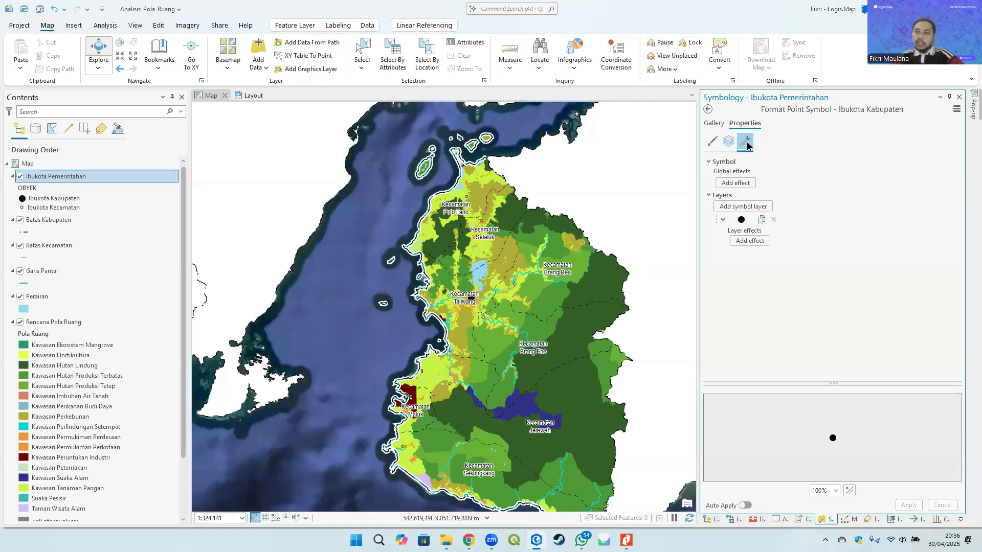
pyautogui.click(751, 210)
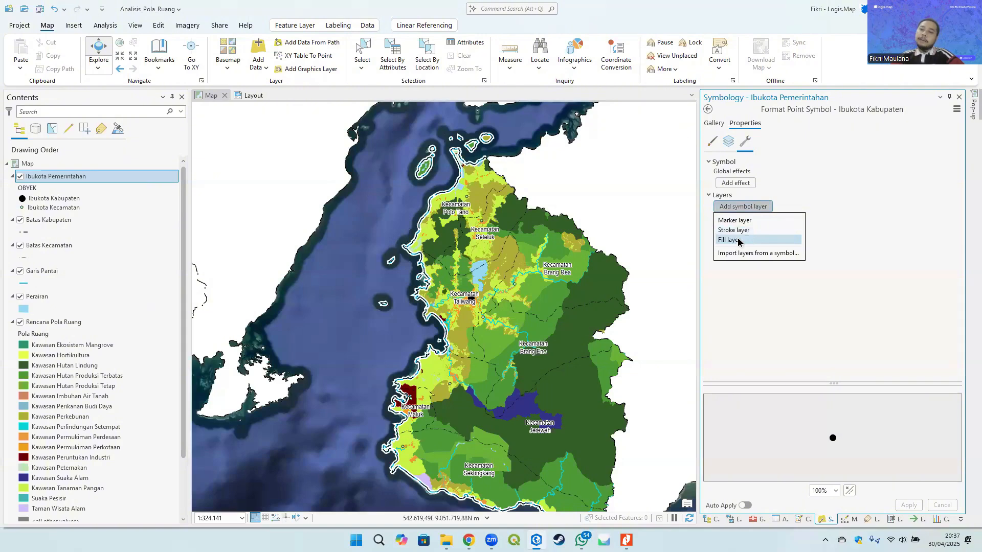
pyautogui.click(749, 222)
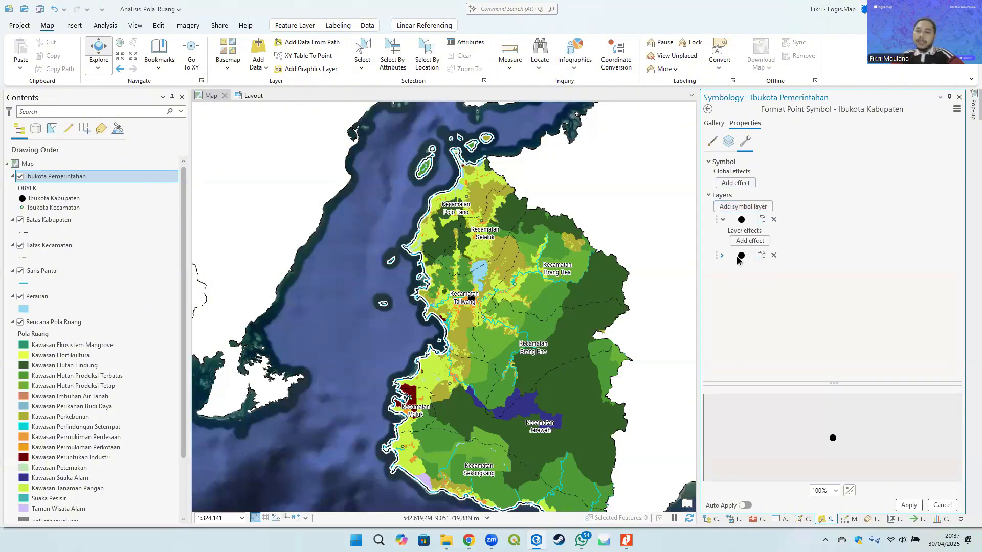
# - Change the shape of the second marker layer to Circle 2
pyautogui.click(728, 145)
pyautogui.click(767, 182)
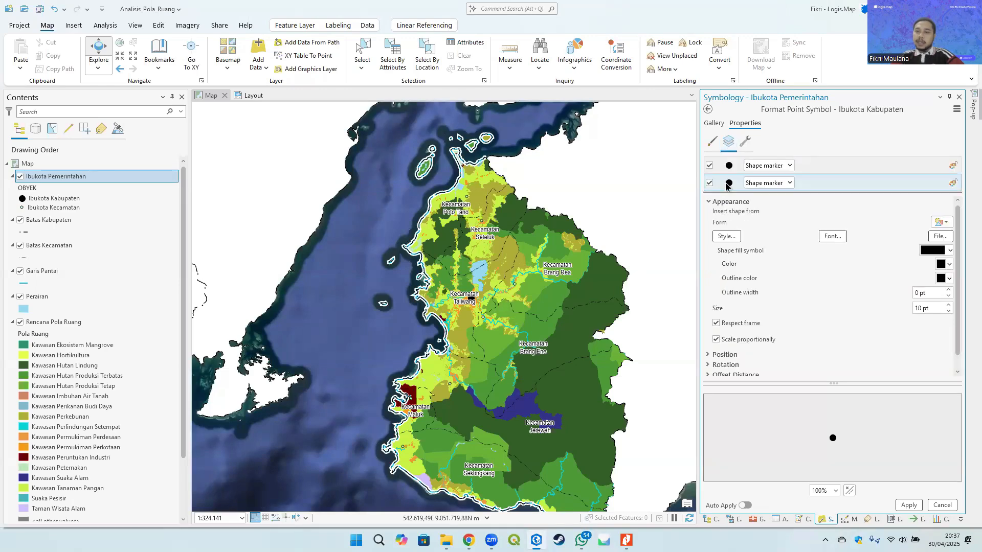
pyautogui.click(777, 183)
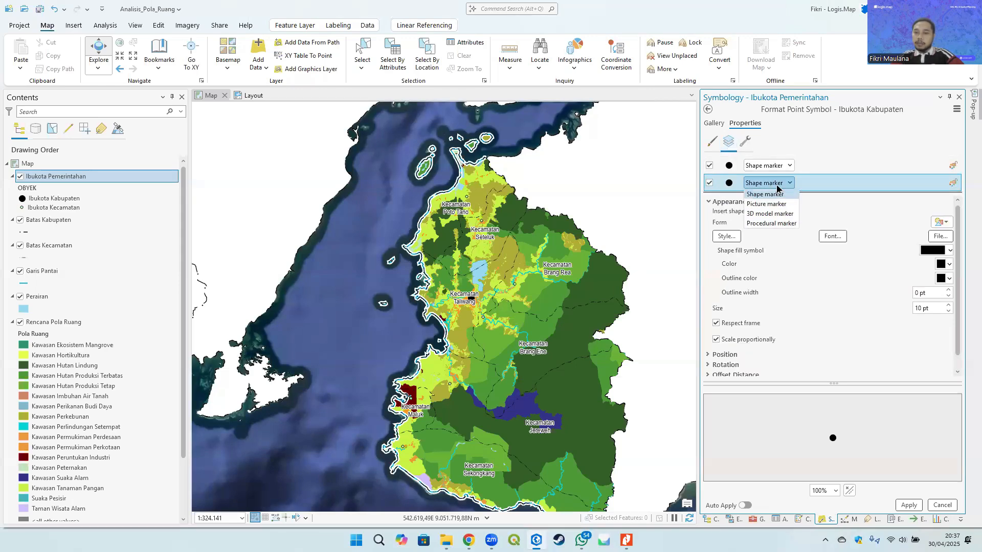
pyautogui.click(767, 195)
pyautogui.click(726, 236)
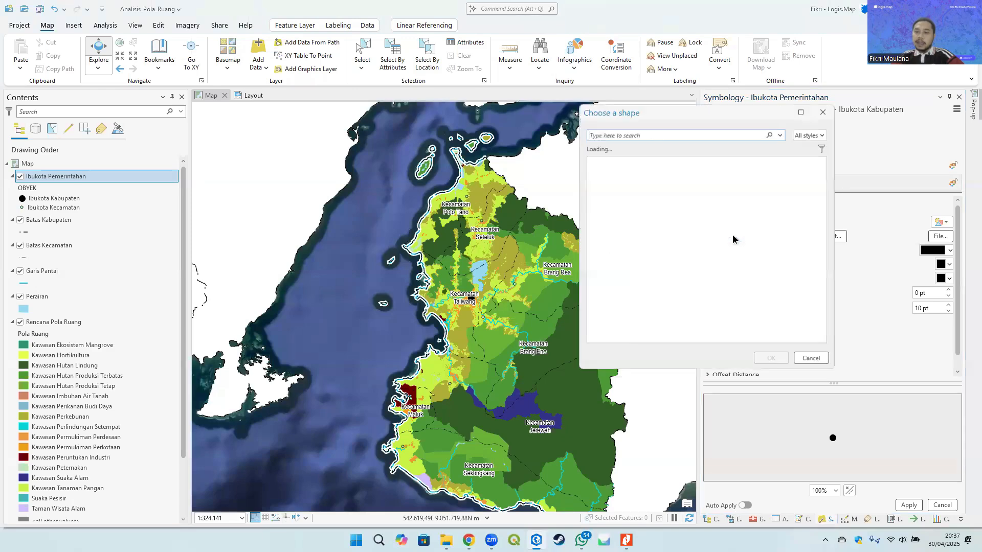
pyautogui.scroll(-3, 658, 232)
pyautogui.scroll(-10, 663, 253)
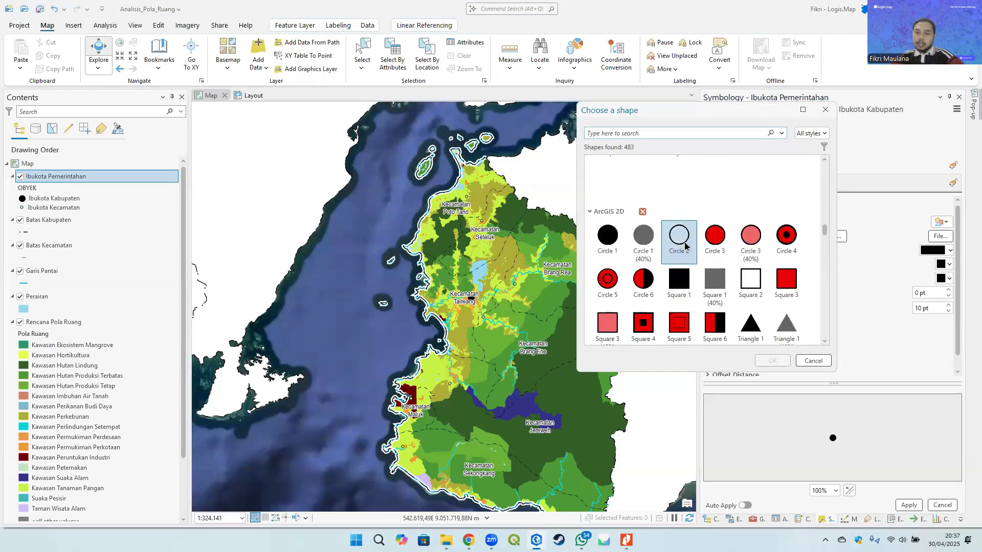
pyautogui.click(684, 242)
pyautogui.click(772, 361)
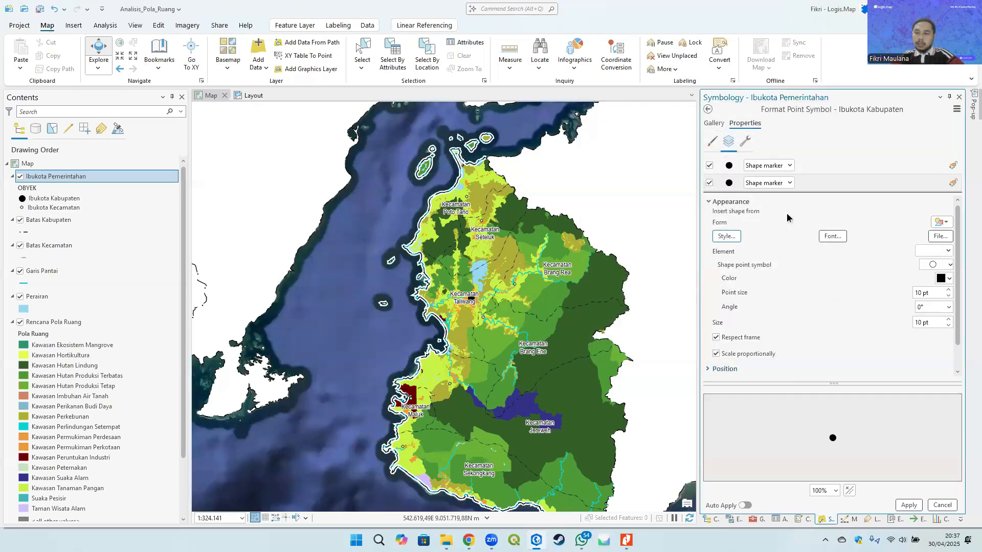
# - Set the ring marker layer's point size to 15 pt and apply the symbol
pyautogui.click(730, 167)
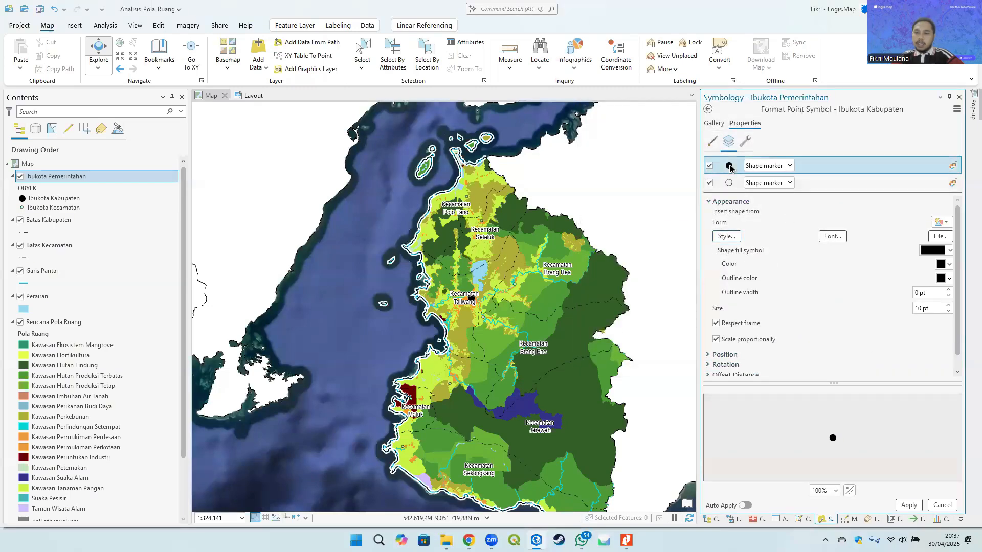
pyautogui.click(948, 311)
pyautogui.click(949, 310)
pyautogui.click(949, 311)
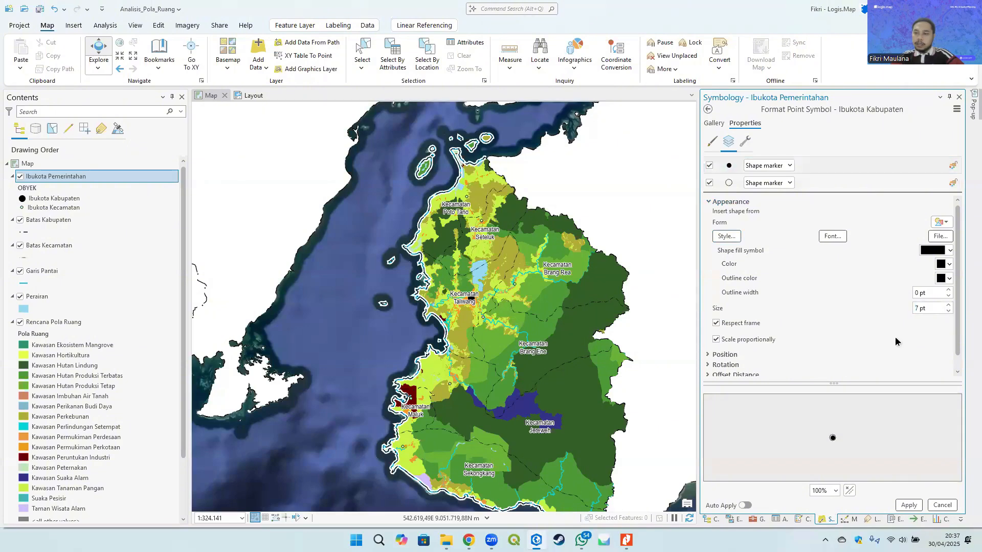
pyautogui.click(949, 311)
pyautogui.click(948, 310)
pyautogui.click(936, 183)
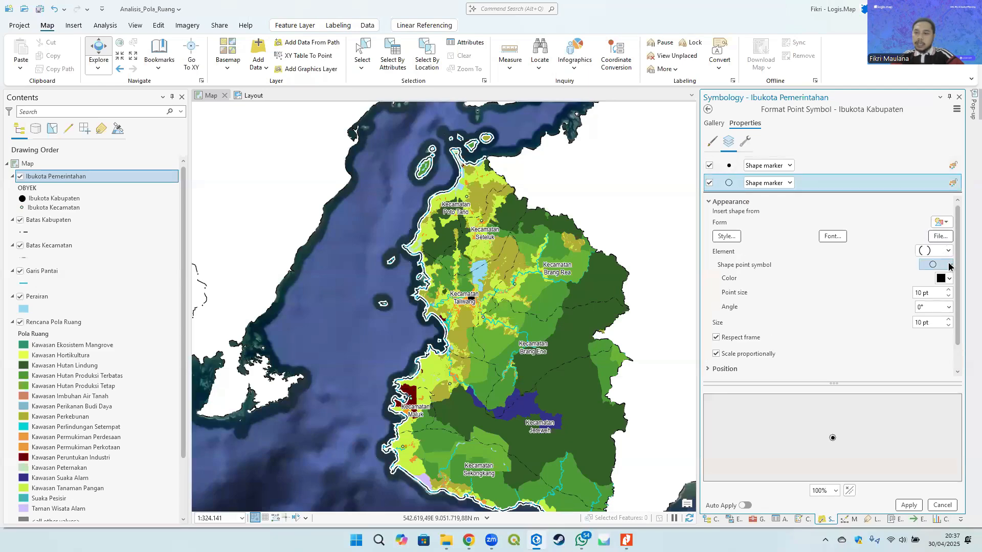
pyautogui.click(948, 290)
pyautogui.click(949, 290)
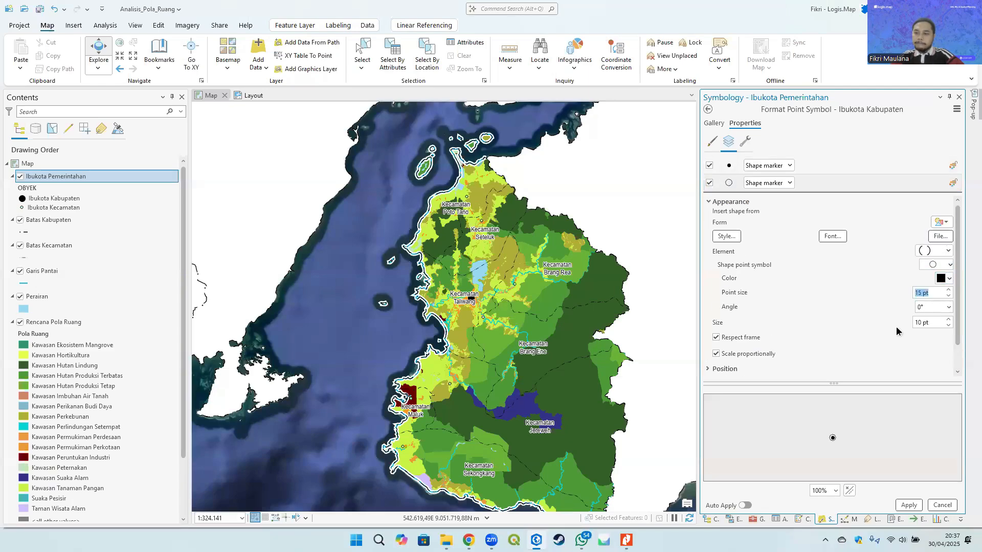
pyautogui.click(901, 438)
pyautogui.click(910, 165)
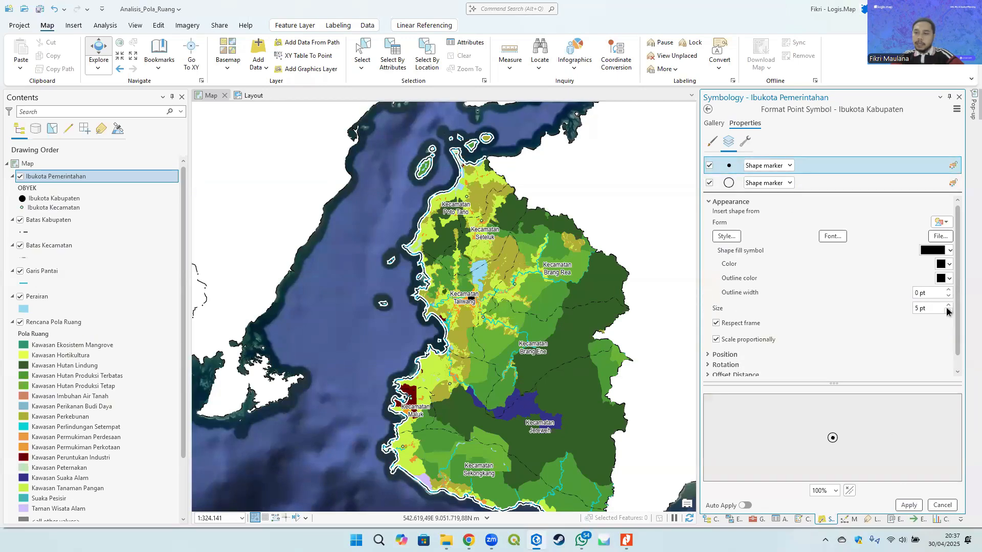
pyautogui.click(948, 306)
pyautogui.click(948, 306)
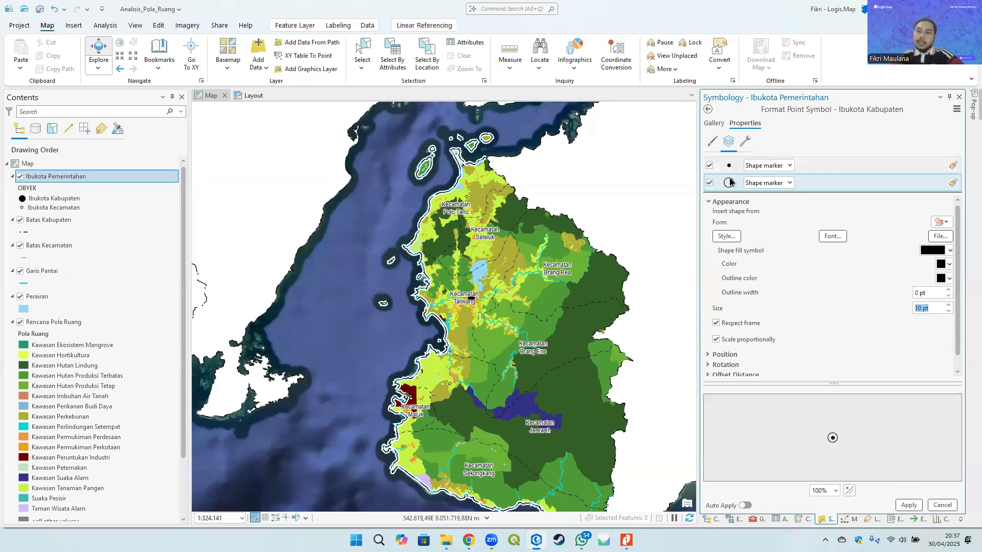
pyautogui.click(921, 352)
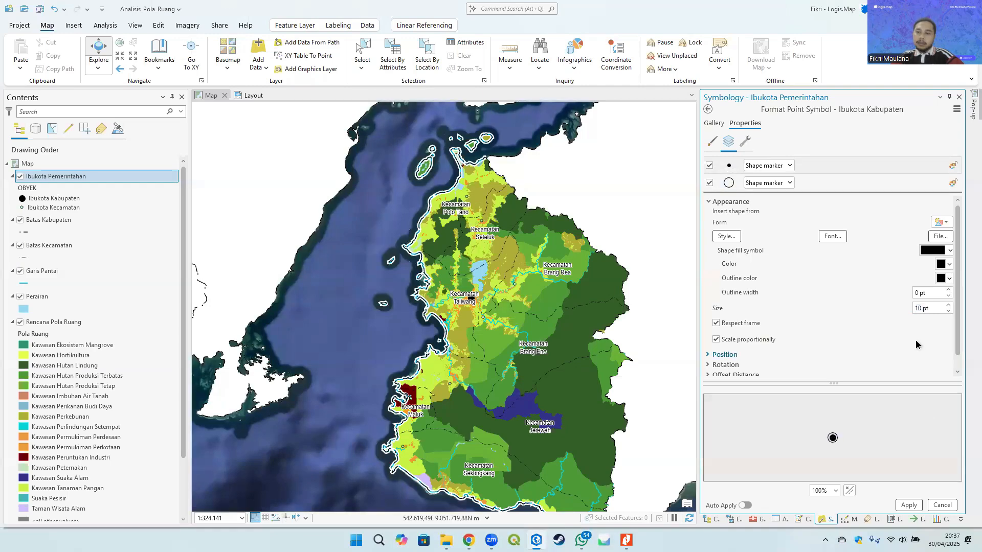
pyautogui.click(730, 168)
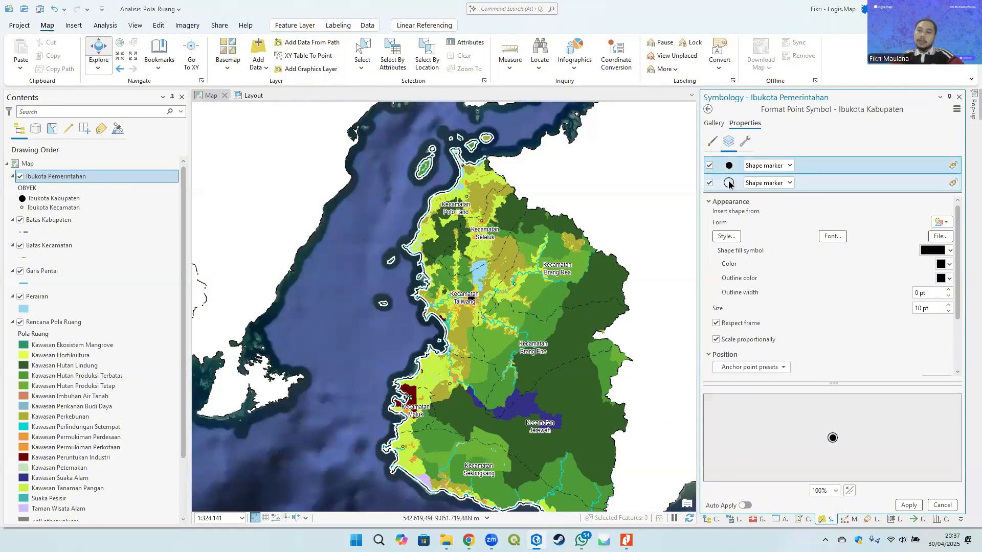
pyautogui.click(729, 184)
pyautogui.click(730, 169)
pyautogui.click(730, 184)
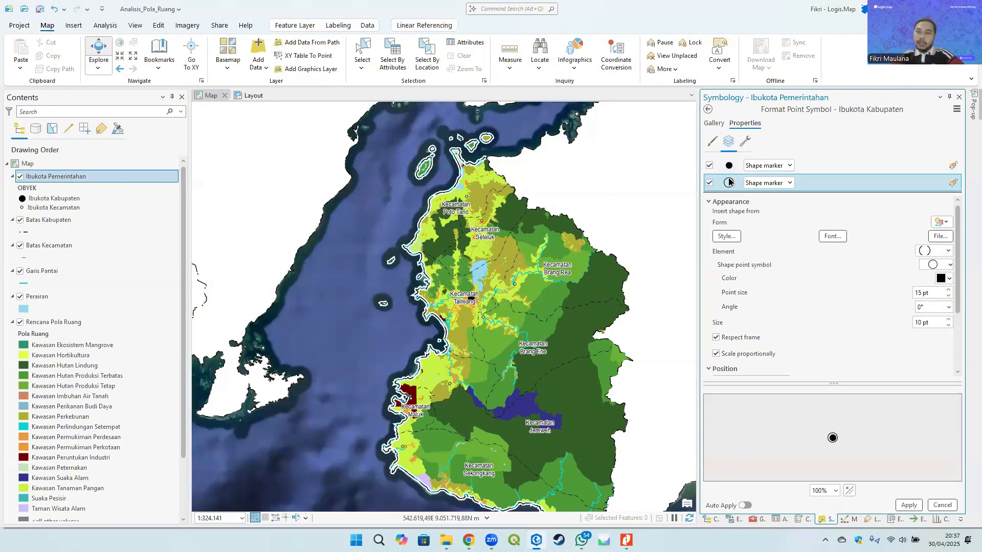
pyautogui.click(908, 505)
# - Reduce the inner dot marker layer's size to 7 pt and apply the change
pyautogui.scroll(2, 471, 311)
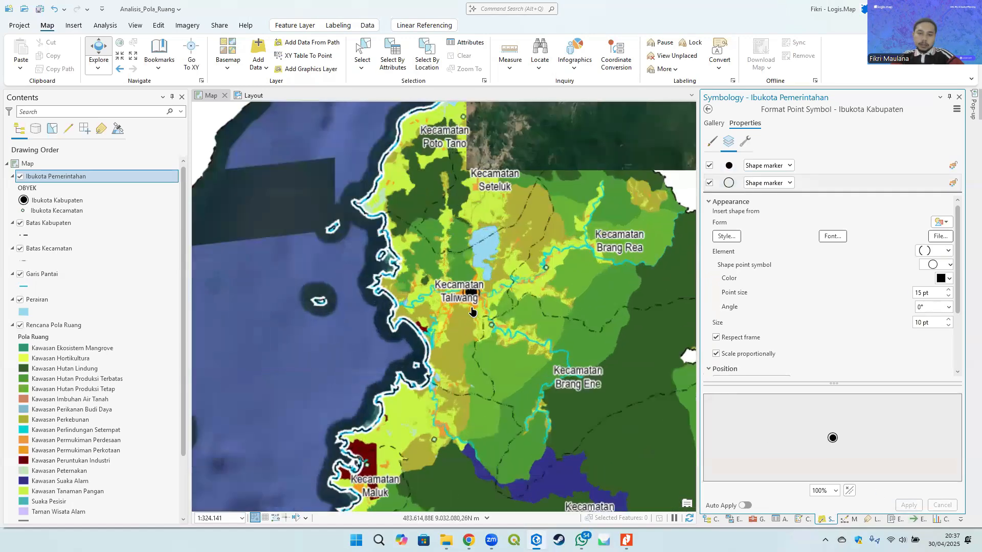
pyautogui.scroll(2, 472, 310)
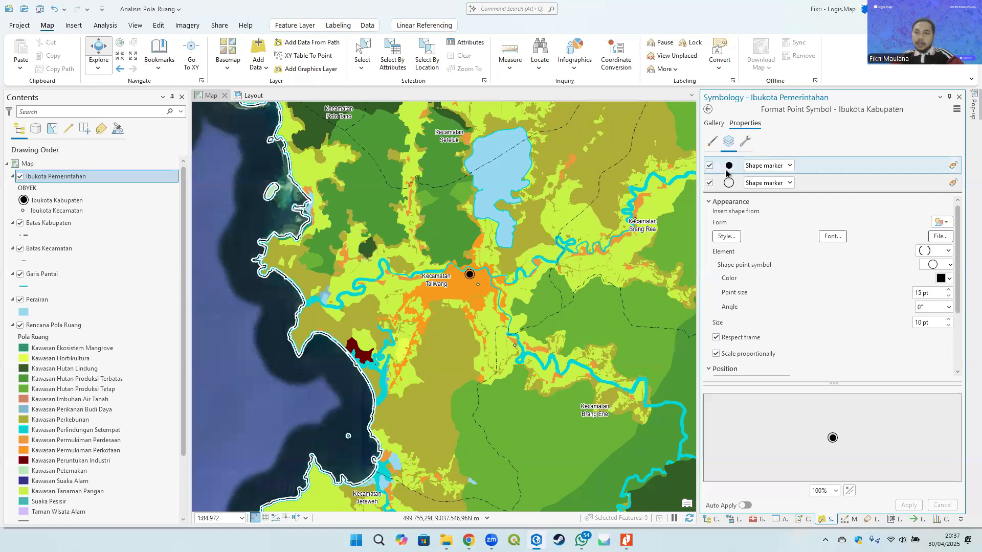
pyautogui.click(949, 296)
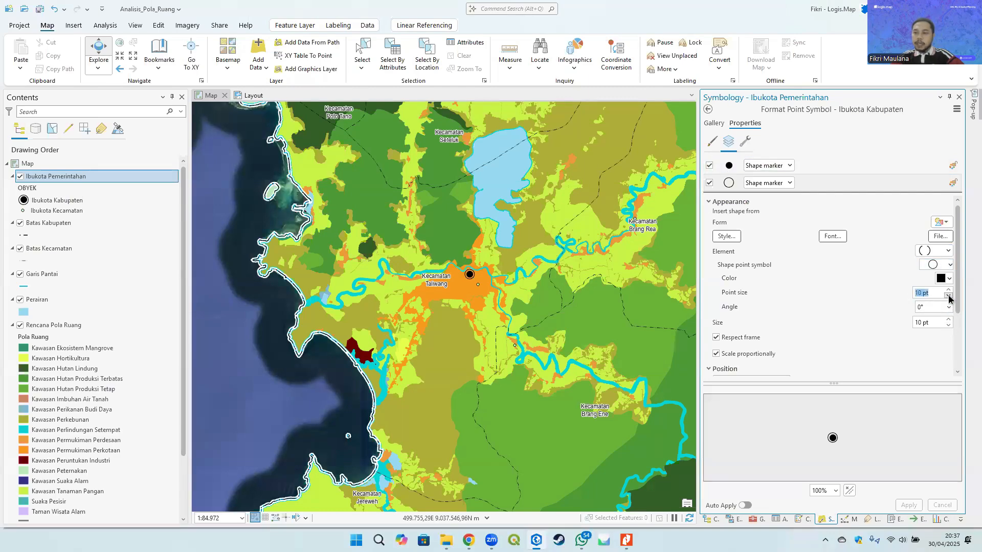
pyautogui.click(729, 164)
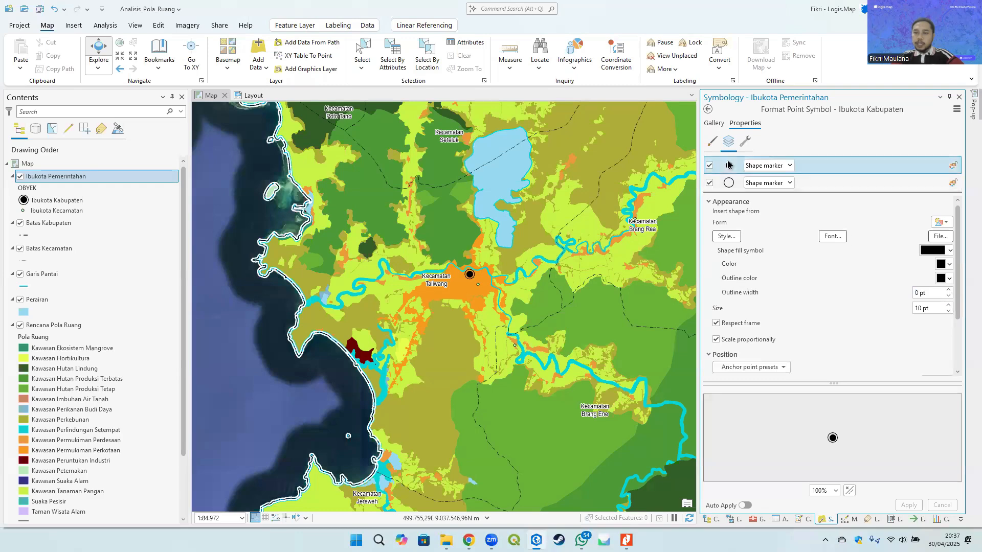
pyautogui.click(949, 310)
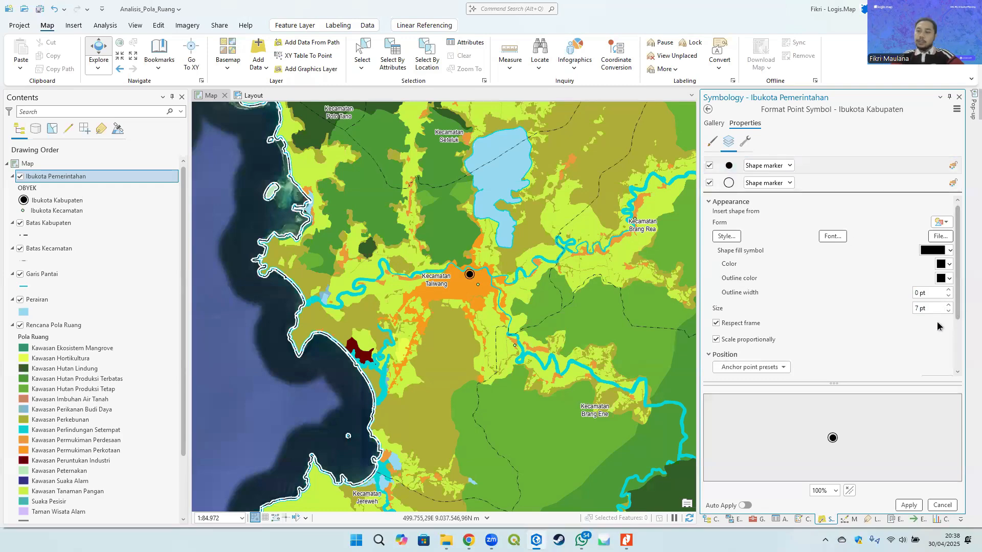
pyautogui.click(904, 507)
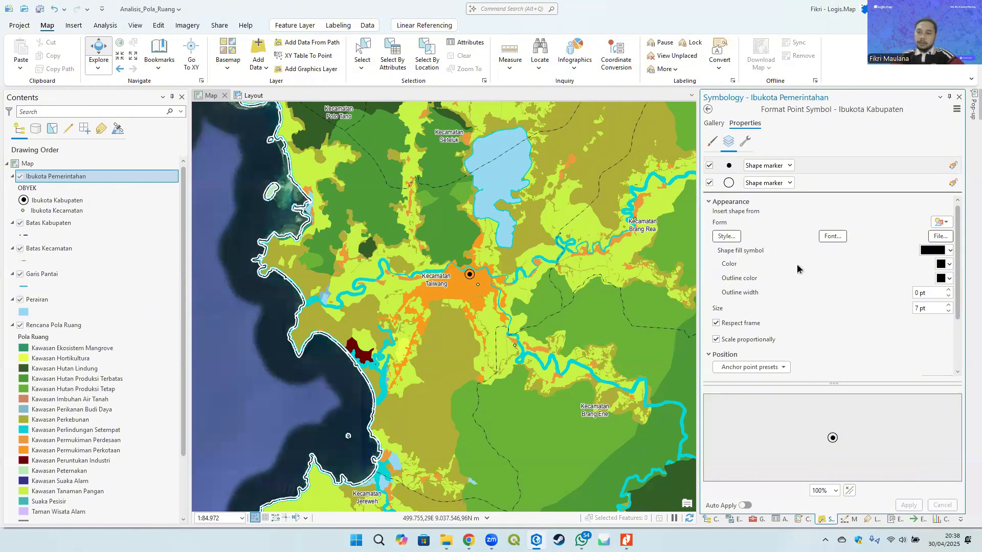
# - Reduce the ring marker layer's point size to 10 pt and apply the change
pyautogui.click(730, 183)
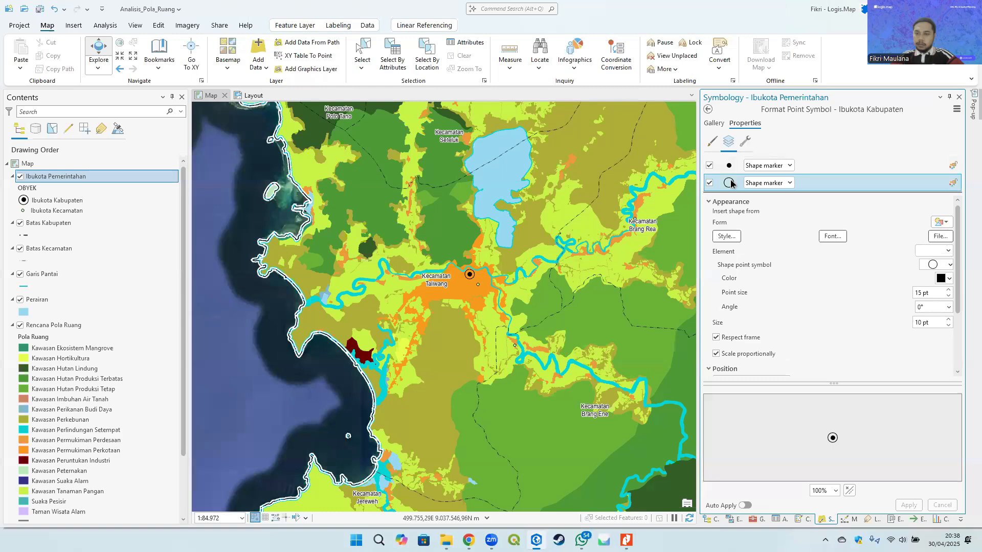
pyautogui.click(947, 296)
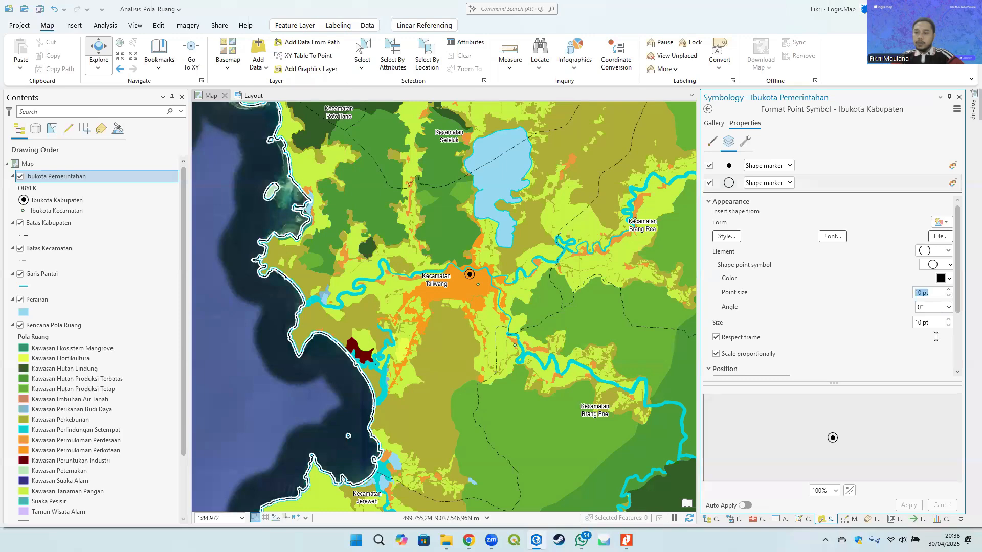
pyautogui.click(909, 505)
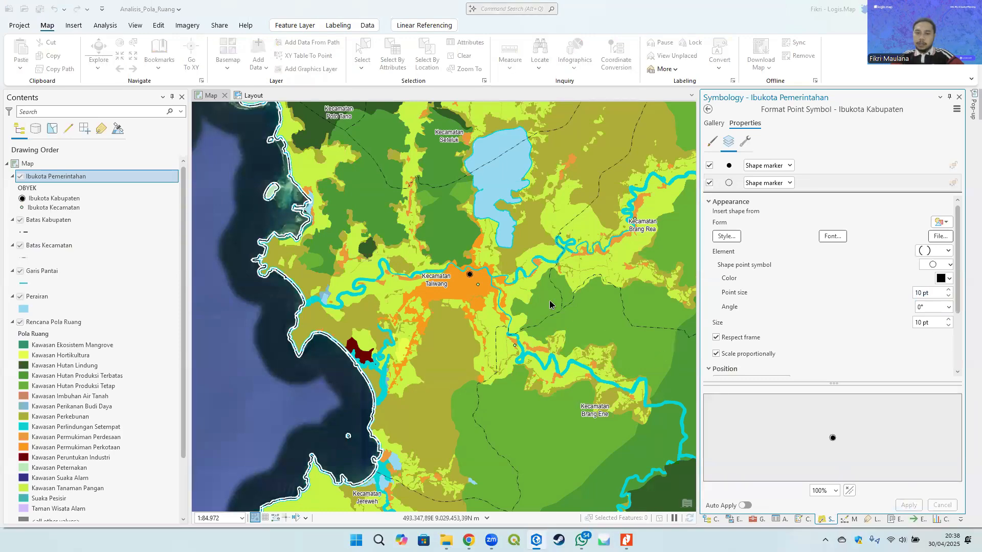
# - Compare the capital symbol on the map with the legend example in the ArcGIS Pro Untuk RTRW PDF
pyautogui.scroll(-2, 500, 296)
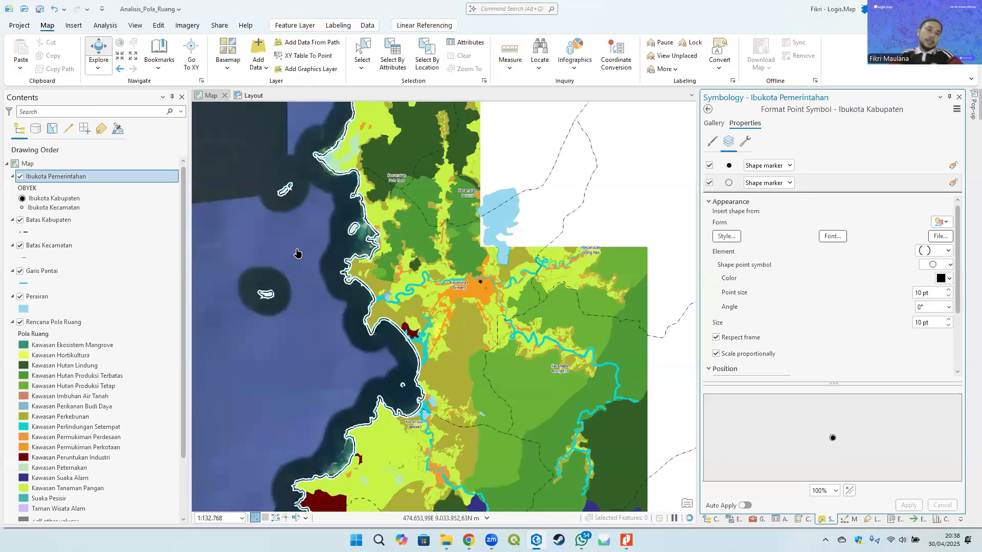
pyautogui.hotkey('alt', 'Tab')
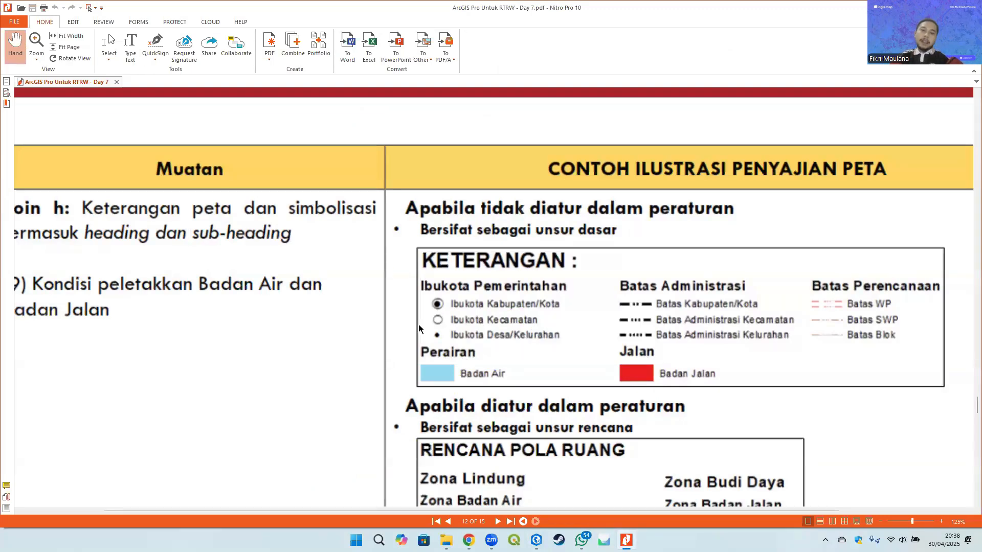
pyautogui.hotkey('alt', 'Tab')
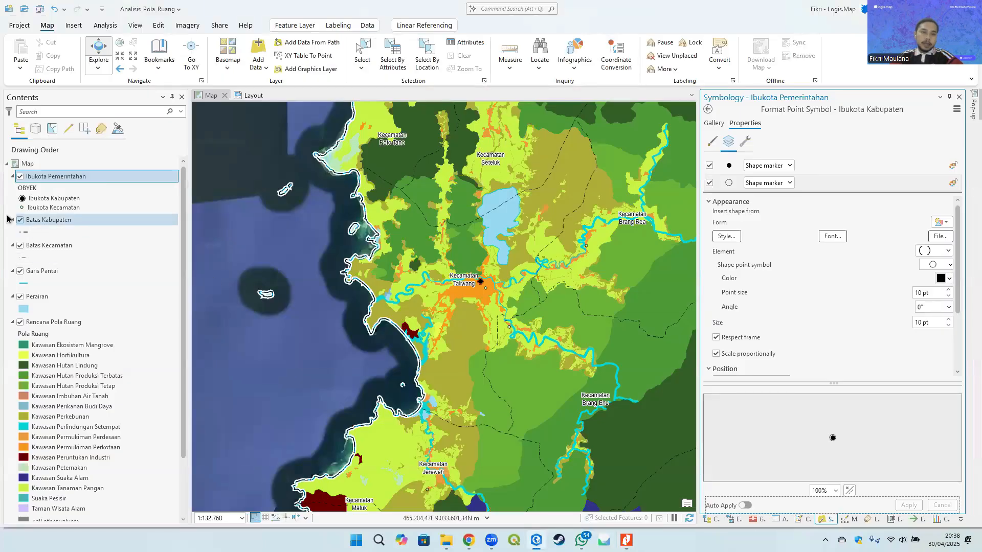
# - Replace the Ibukota Kecamatan marker with a ring shape chosen from the shape style list and apply it
pyautogui.click(22, 208)
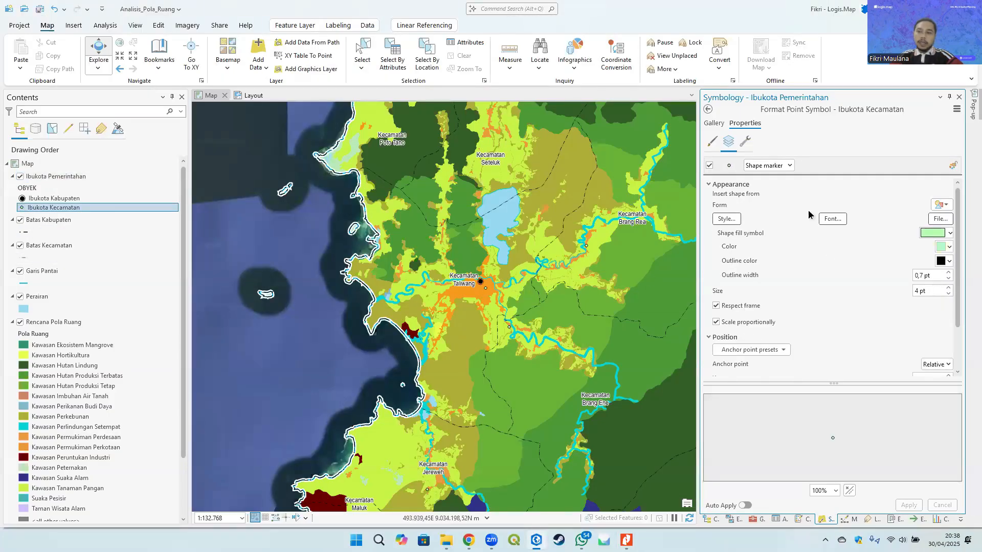
pyautogui.click(729, 168)
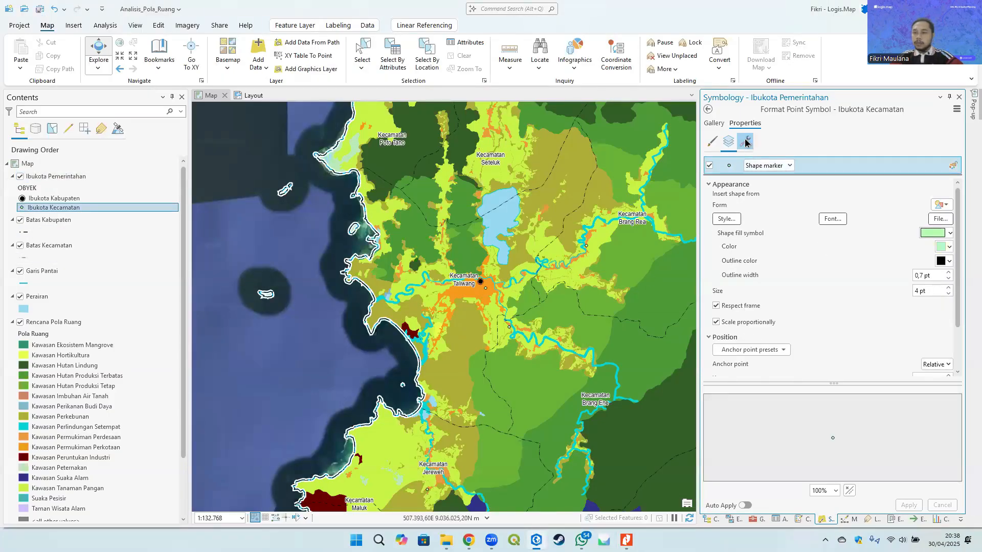
pyautogui.click(777, 167)
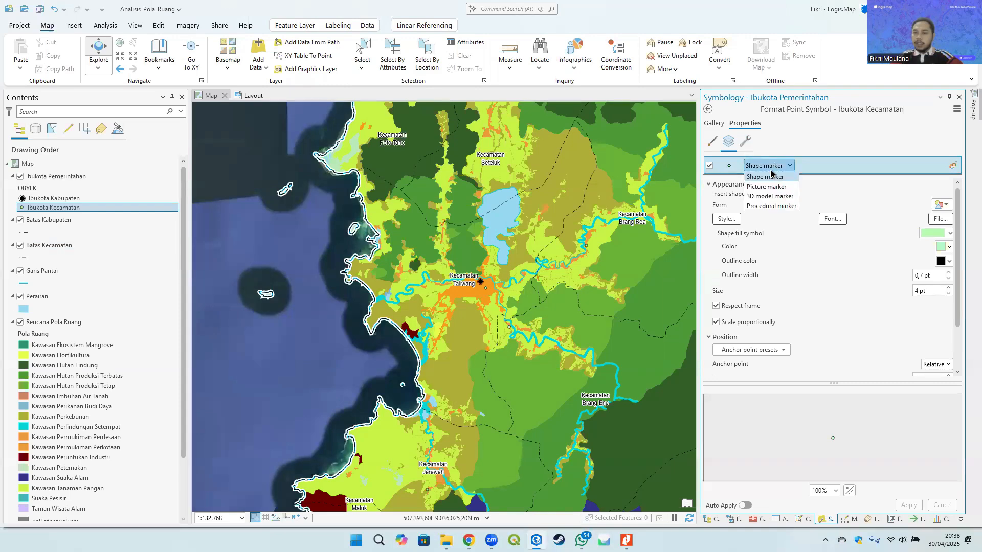
pyautogui.click(730, 220)
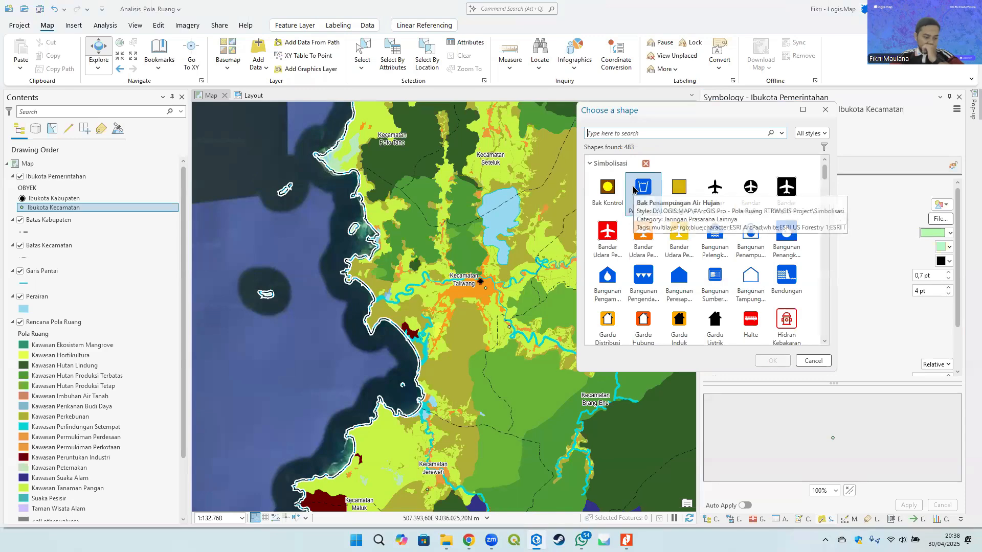
pyautogui.scroll(-10, 633, 189)
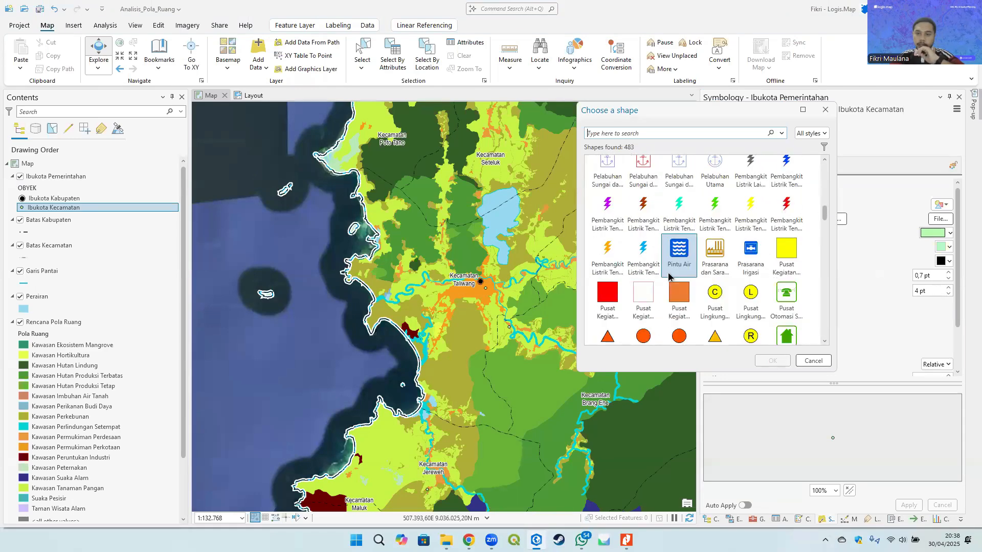
pyautogui.scroll(-6, 669, 276)
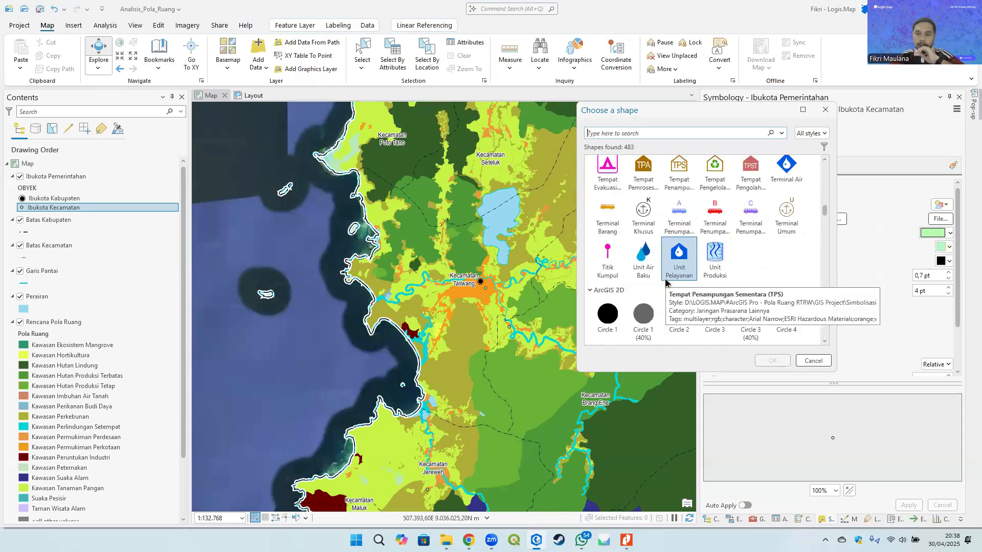
pyautogui.doubleClick(775, 239)
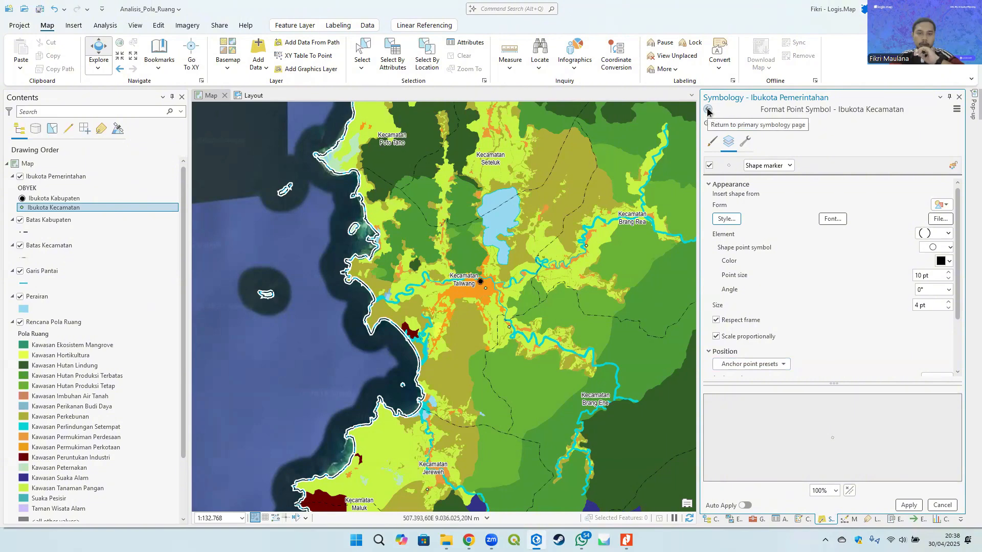
pyautogui.click(909, 505)
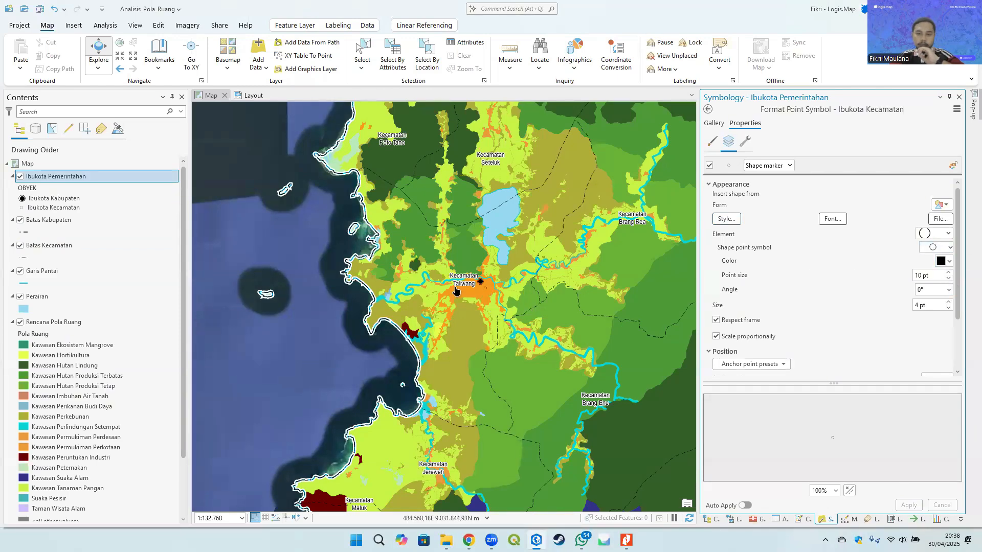
# - Increase the Ibukota Kecamatan ring's point size to 15 pt and apply the change
pyautogui.click(949, 273)
pyautogui.click(949, 273)
pyautogui.click(948, 274)
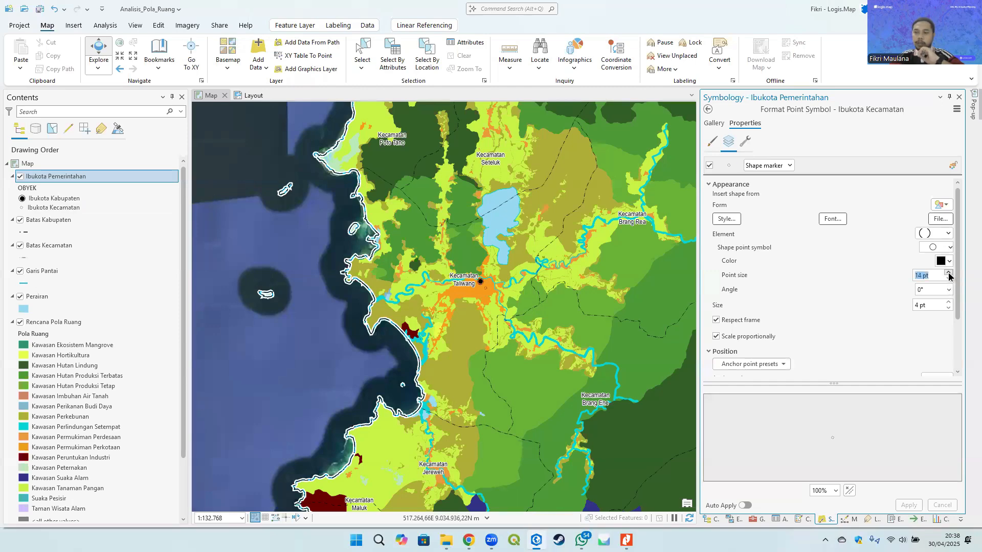
pyautogui.click(949, 274)
pyautogui.click(909, 505)
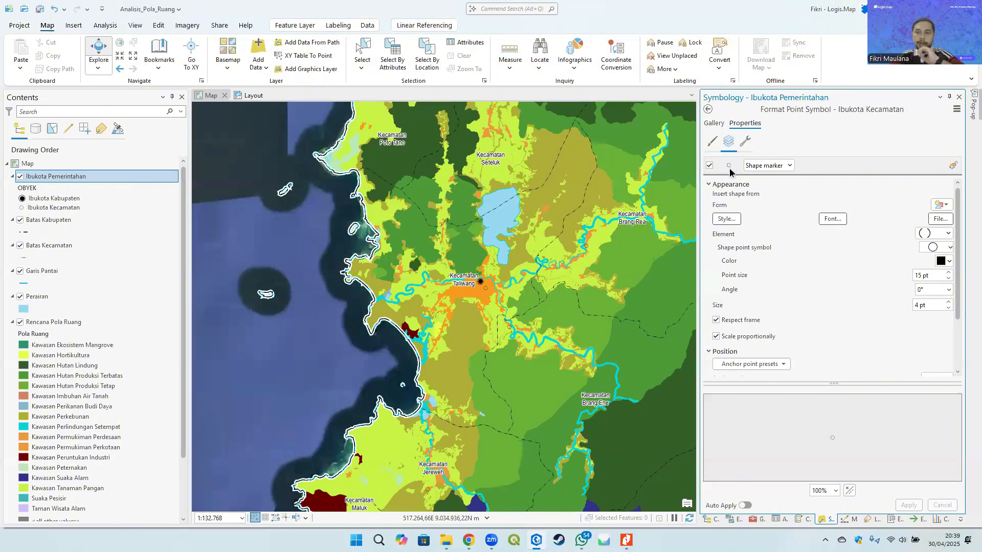
# - Set the overall Ibukota Kecamatan symbol size to 7 pt and apply it
pyautogui.click(712, 141)
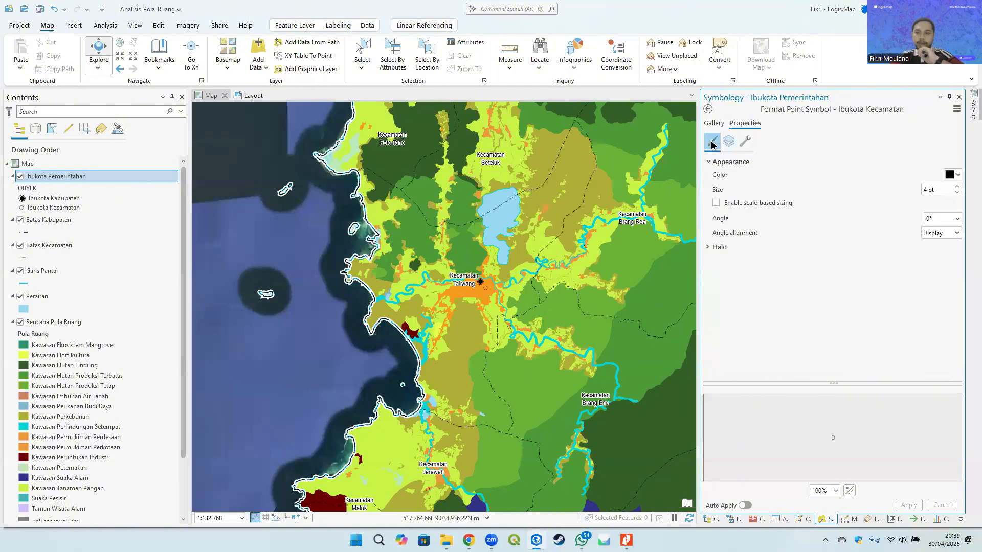
pyautogui.click(957, 187)
pyautogui.click(957, 187)
pyautogui.click(957, 187)
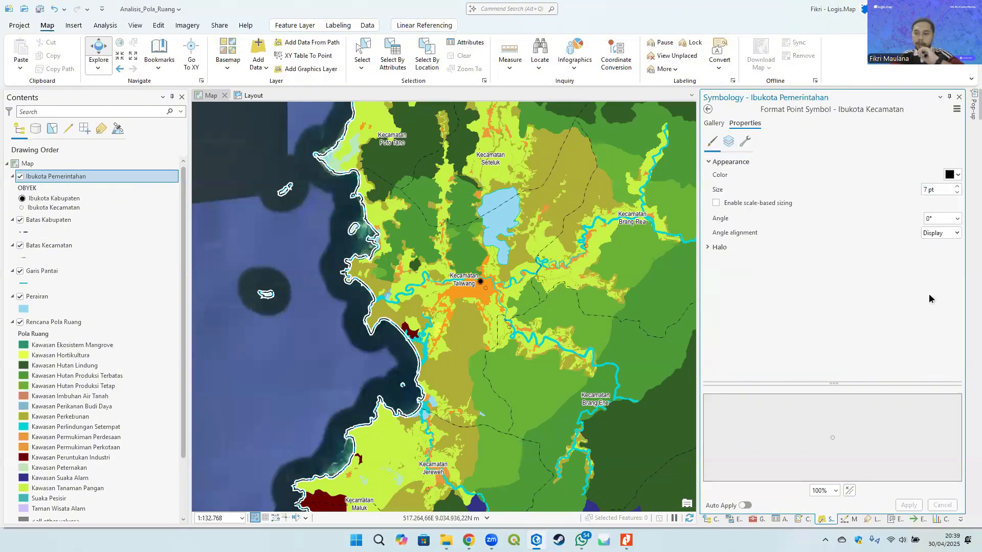
pyautogui.click(909, 505)
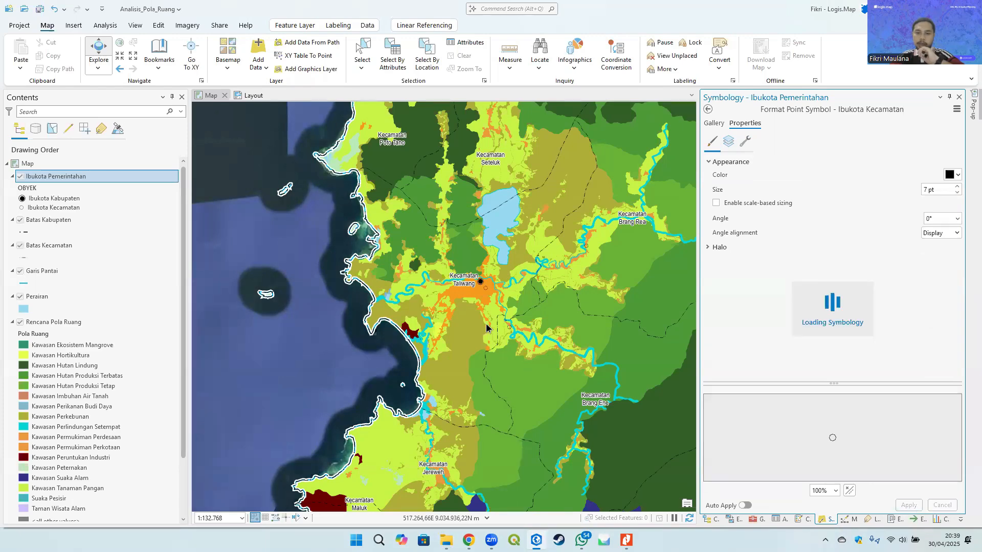
# - Reduce the Ibukota Kecamatan symbol size step by step to 5 pt, applying each change
pyautogui.click(957, 194)
pyautogui.click(909, 506)
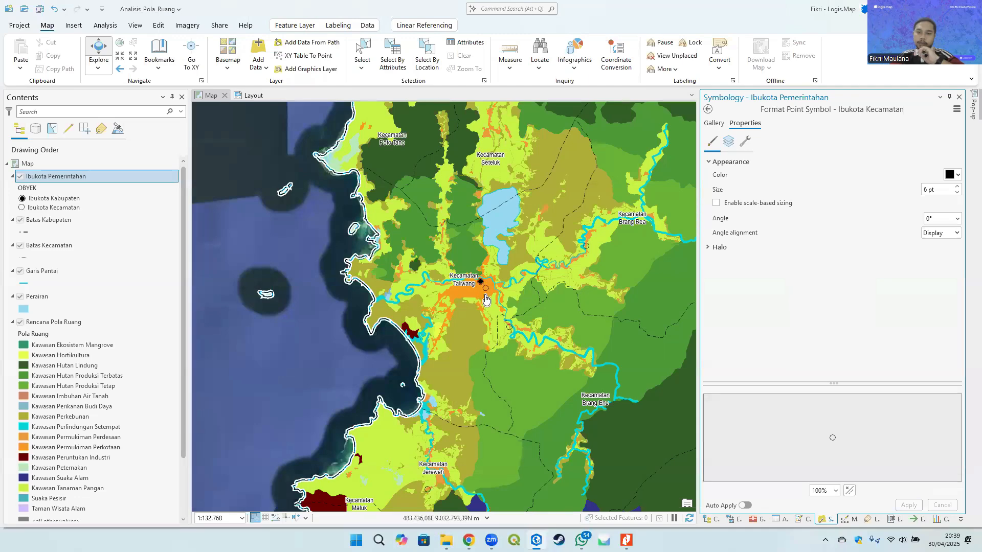
pyautogui.click(53, 207)
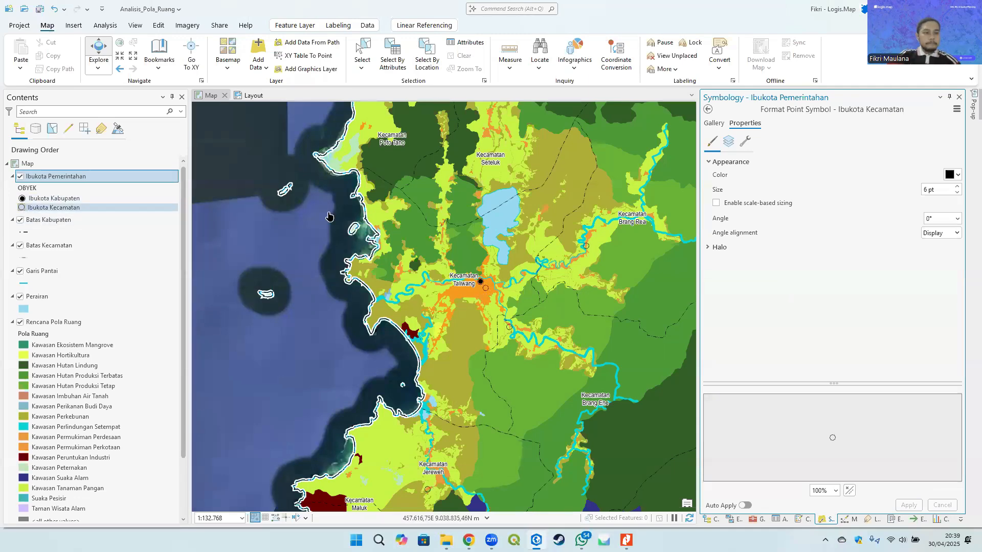
pyautogui.click(957, 193)
pyautogui.click(910, 507)
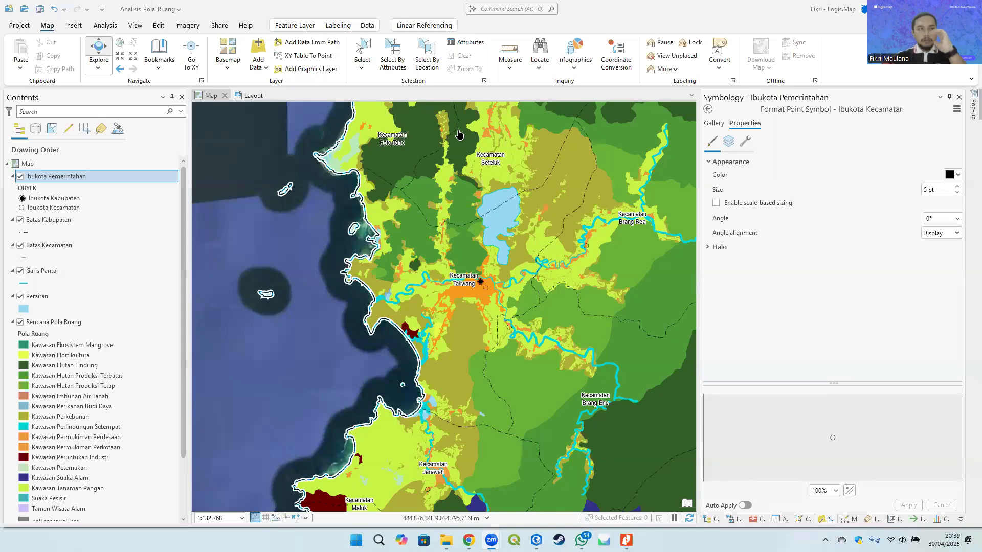
# - Open the Catalog and browse to the Simbolisasi (style) folder inside Domain Basis Data Permen 14
pyautogui.click(759, 520)
pyautogui.click(710, 520)
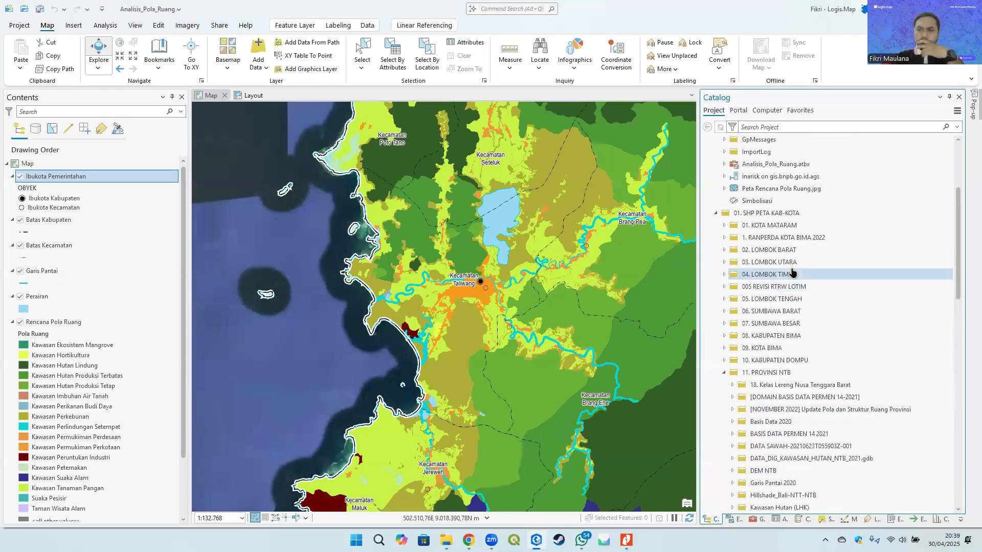
pyautogui.scroll(2, 772, 280)
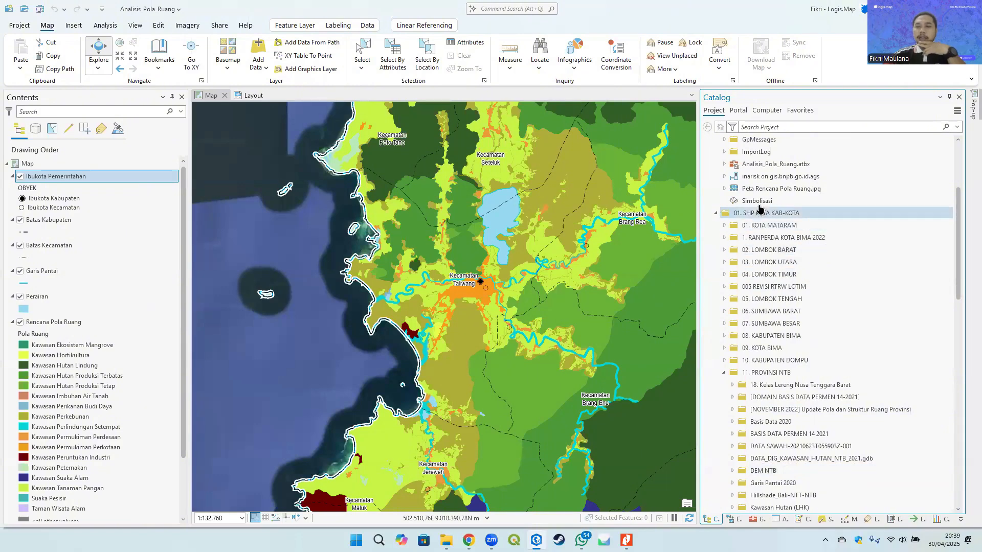
pyautogui.scroll(-2, 790, 292)
pyautogui.click(763, 142)
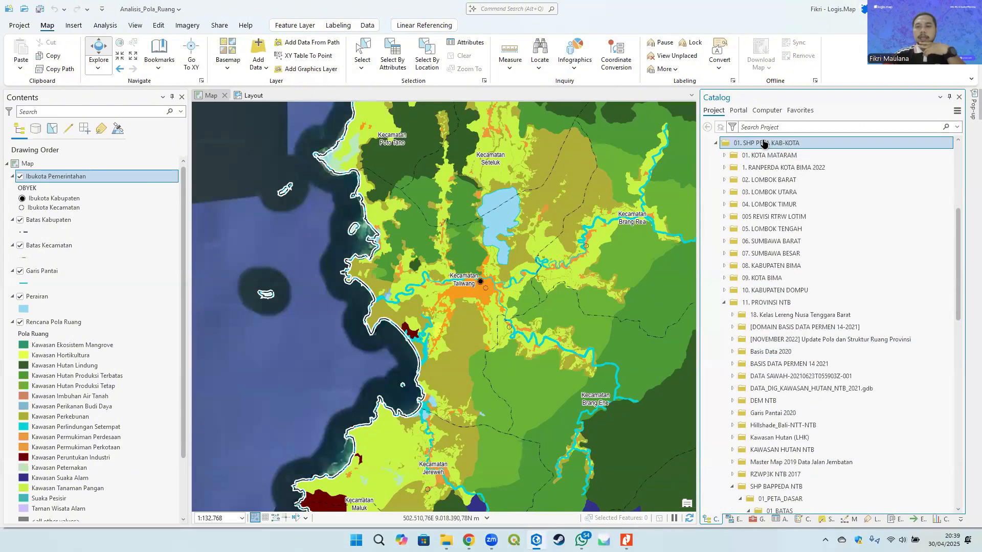
pyautogui.doubleClick(762, 141)
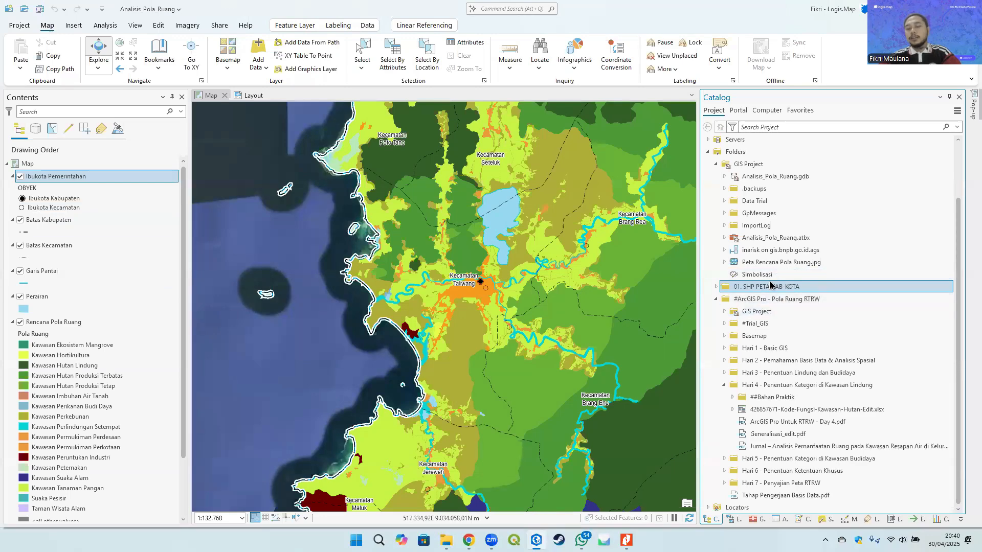
pyautogui.doubleClick(781, 360)
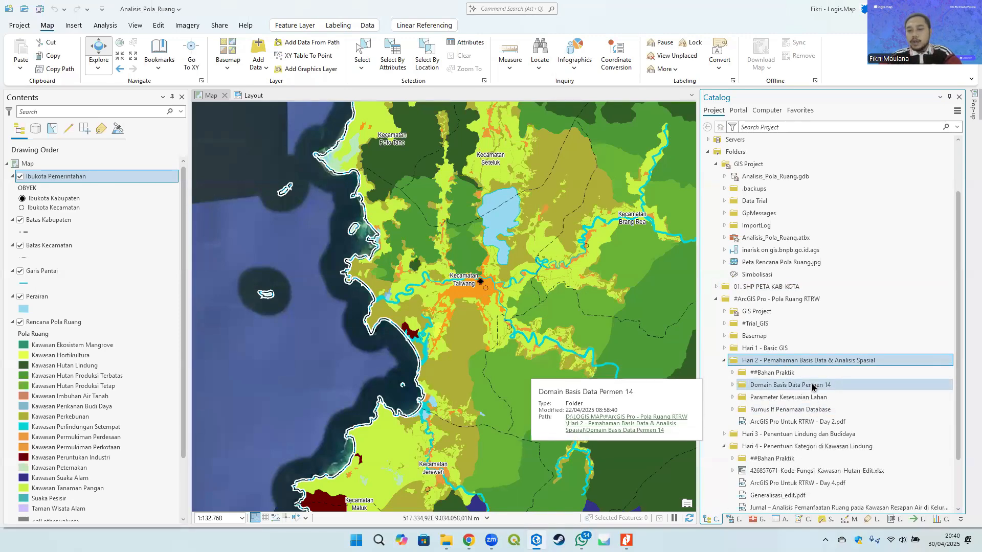
pyautogui.doubleClick(822, 387)
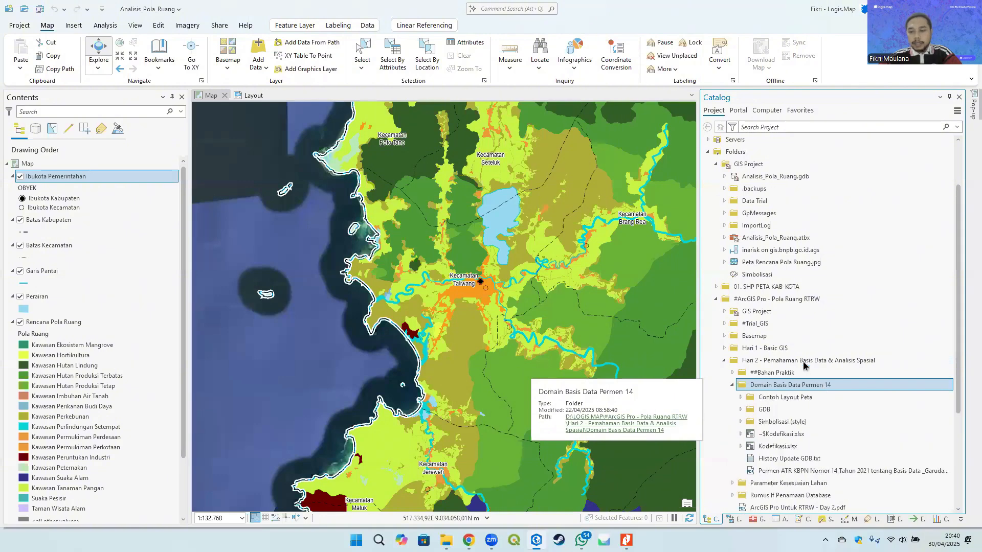
pyautogui.scroll(-2, 776, 391)
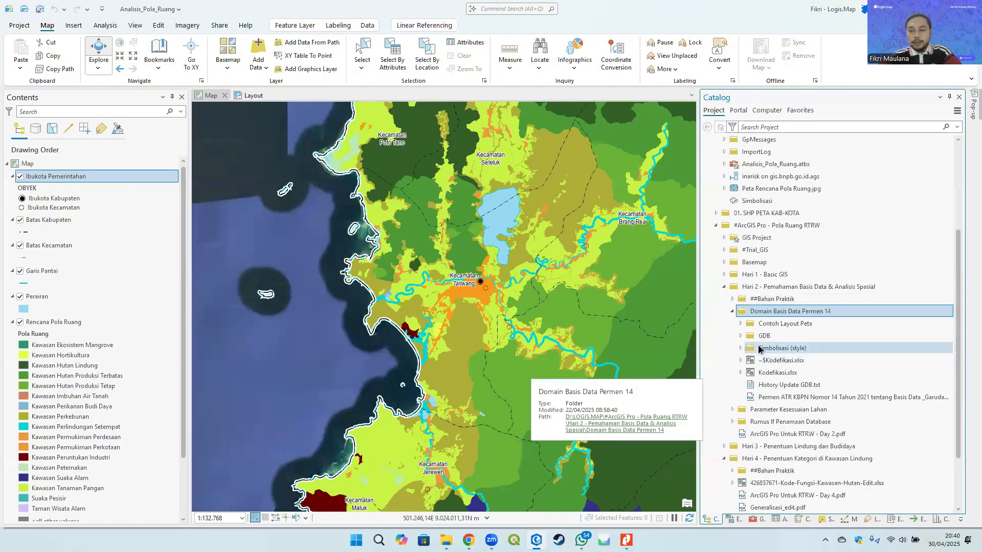
pyautogui.doubleClick(807, 348)
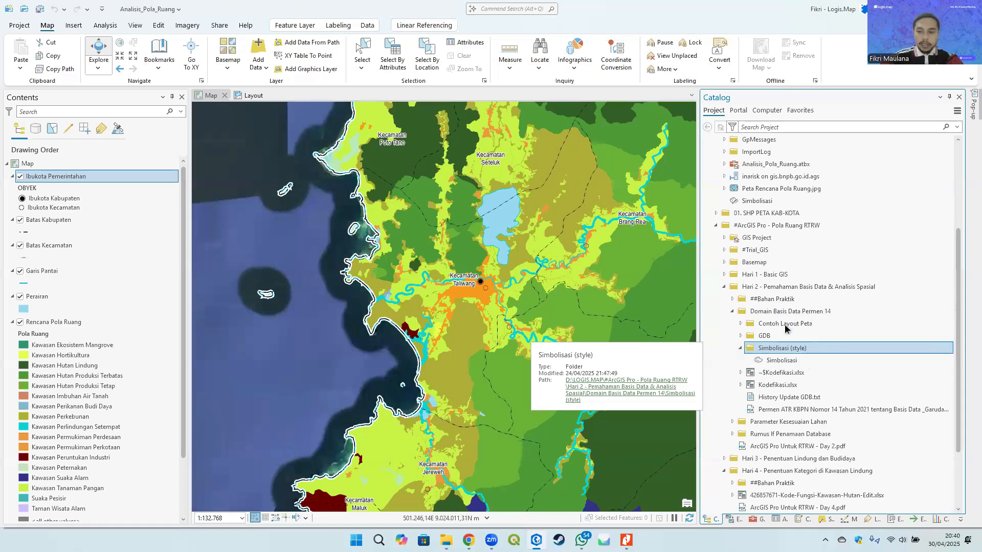
# - Inspect the Simbolisasi style's options and the project's Styles list
pyautogui.rightClick(790, 360)
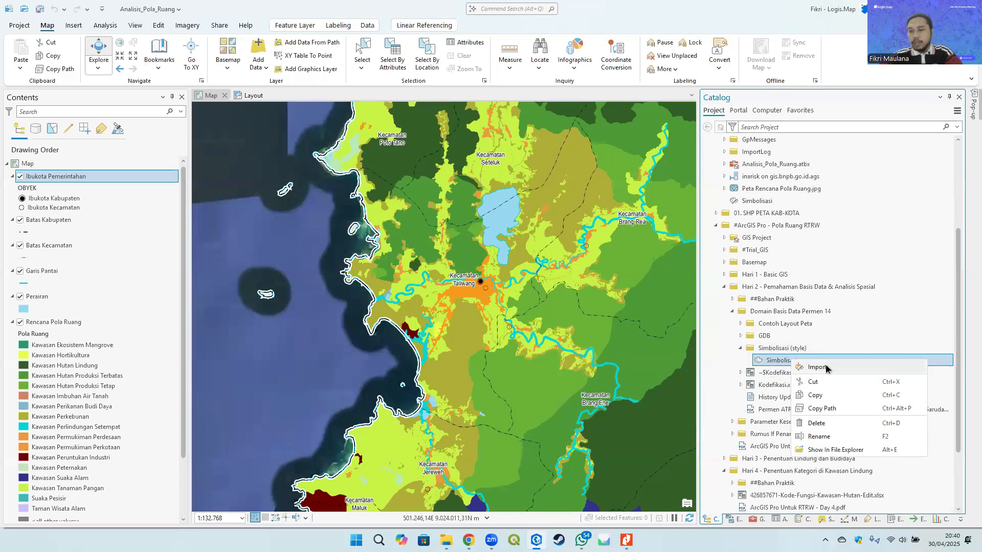
pyautogui.click(772, 348)
pyautogui.scroll(4, 756, 307)
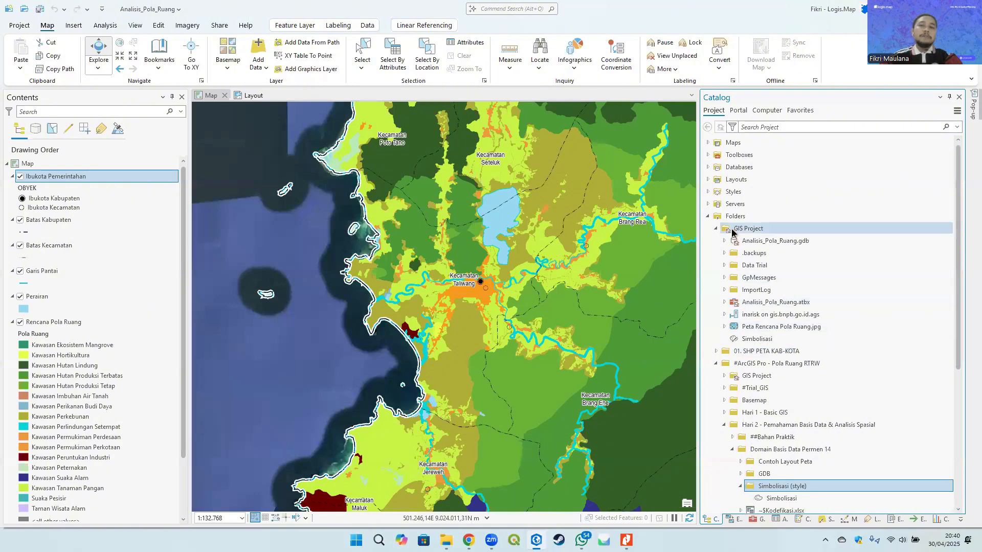
pyautogui.doubleClick(741, 193)
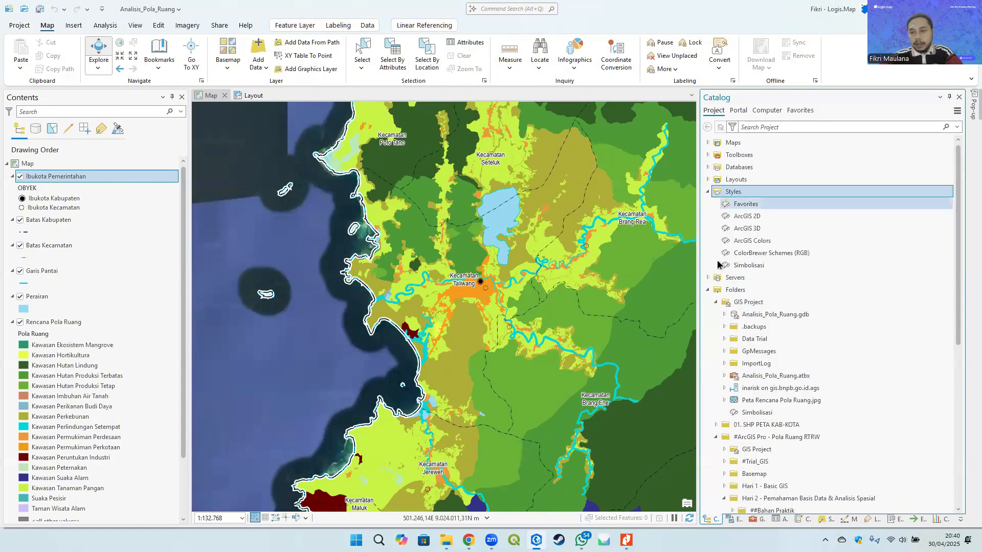
pyautogui.doubleClick(735, 193)
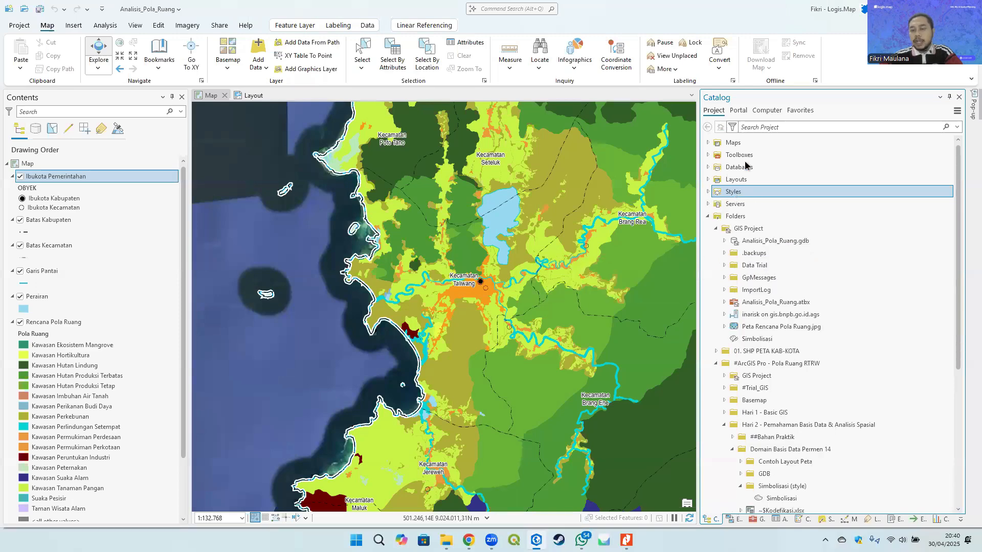
# - Open the symbol gallery for the Batas Kabupaten line symbol
pyautogui.click(23, 233)
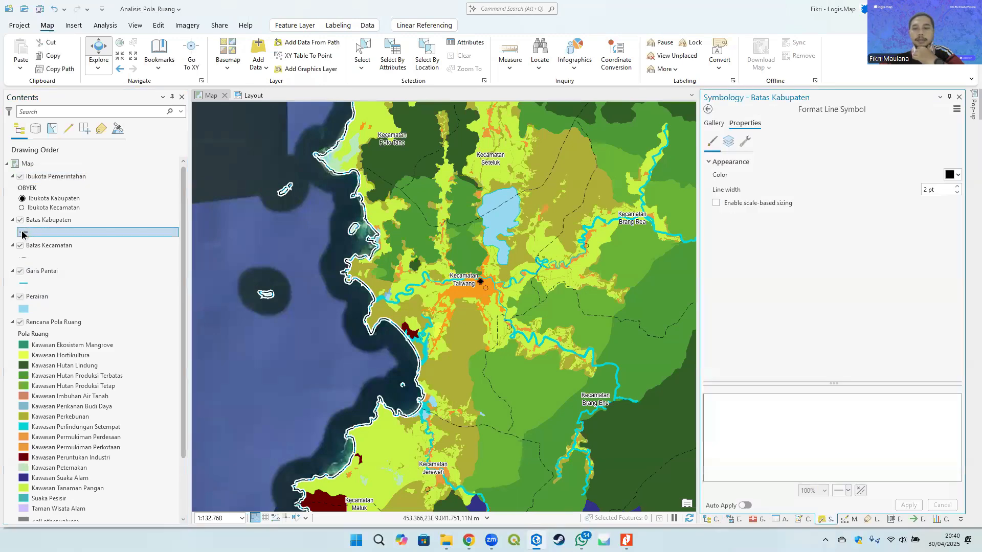
pyautogui.click(712, 124)
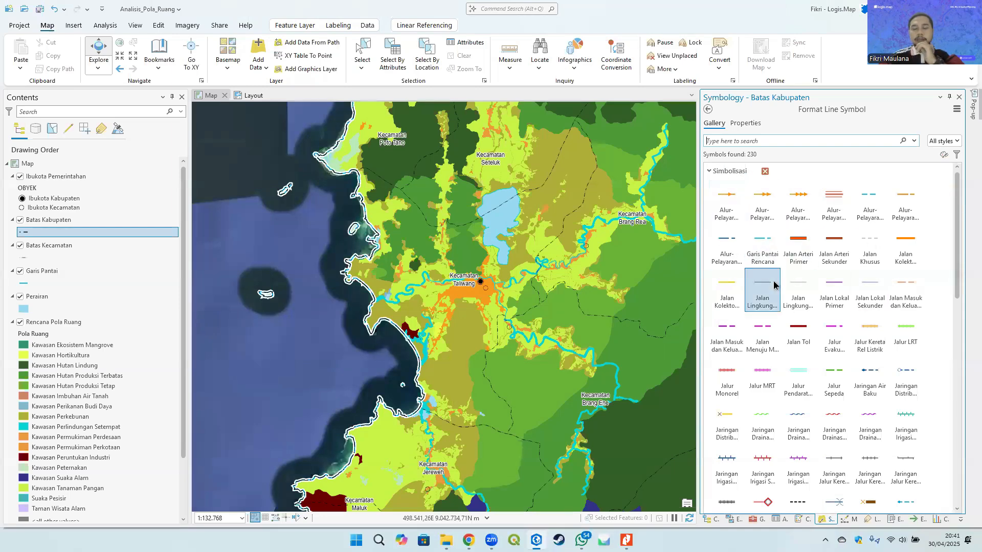
pyautogui.scroll(-2, 45, 274)
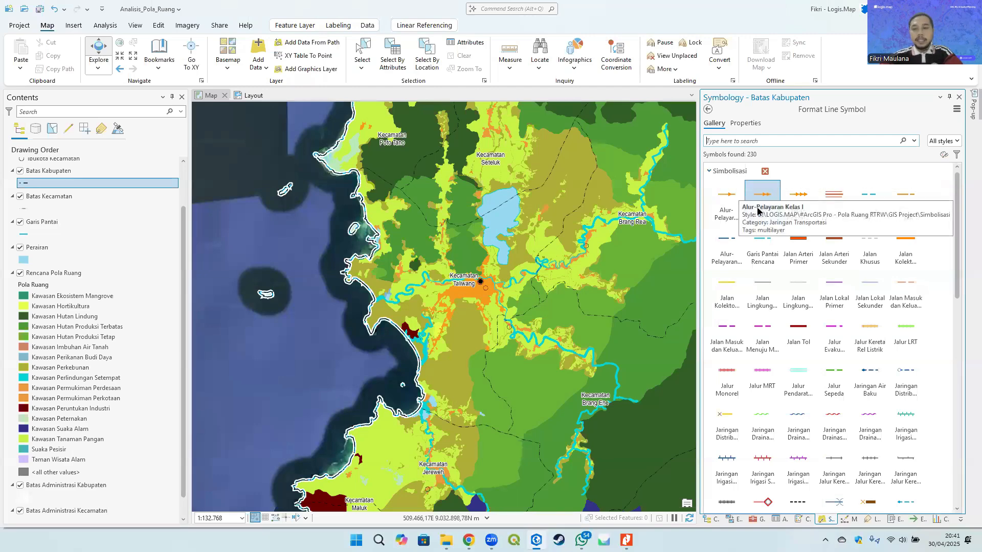
# - Search the symbol gallery for mangrove and apply the Ekosistem Mangrove fill to the Kawasan Ekosistem Mangrove class
pyautogui.click(56, 273)
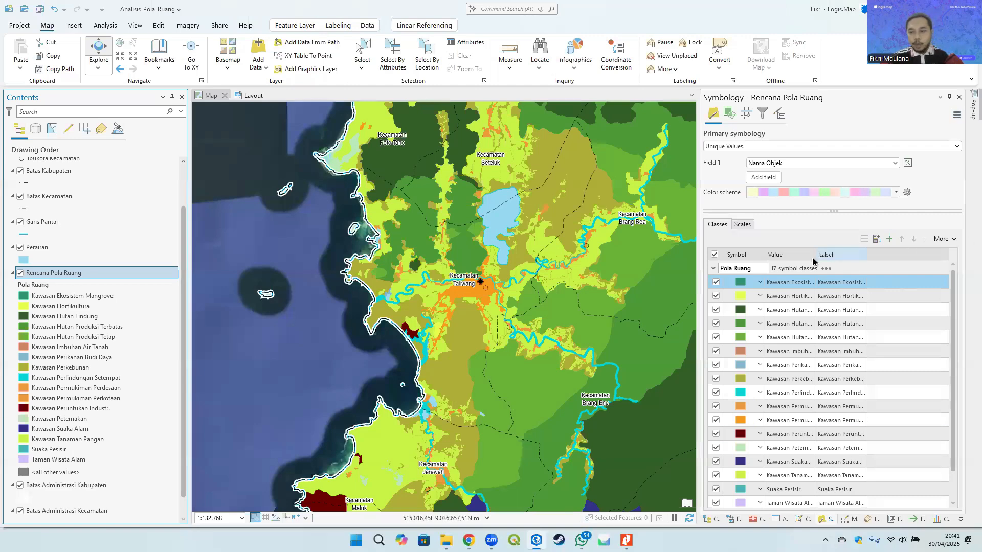
pyautogui.moveTo(816, 254); pyautogui.dragTo(850, 255)
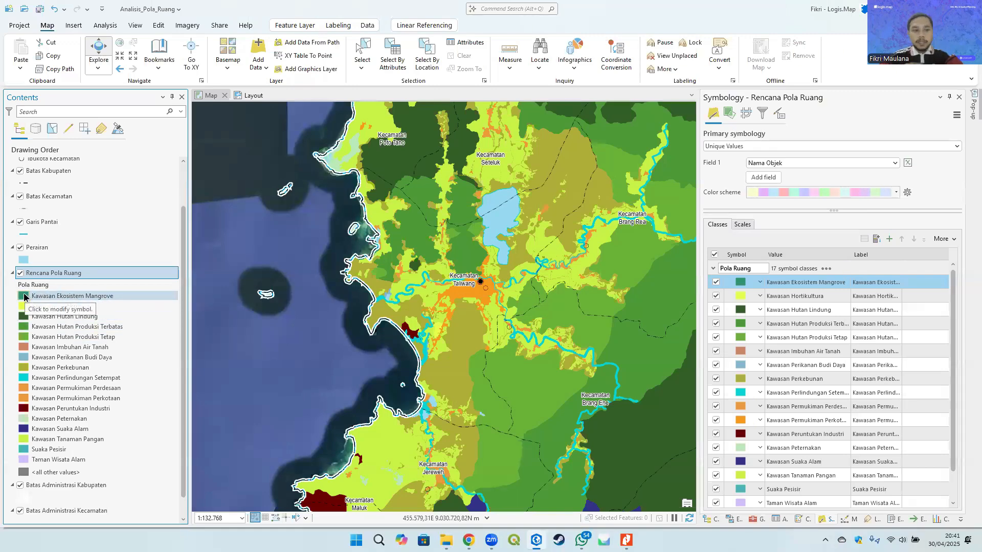
pyautogui.click(24, 296)
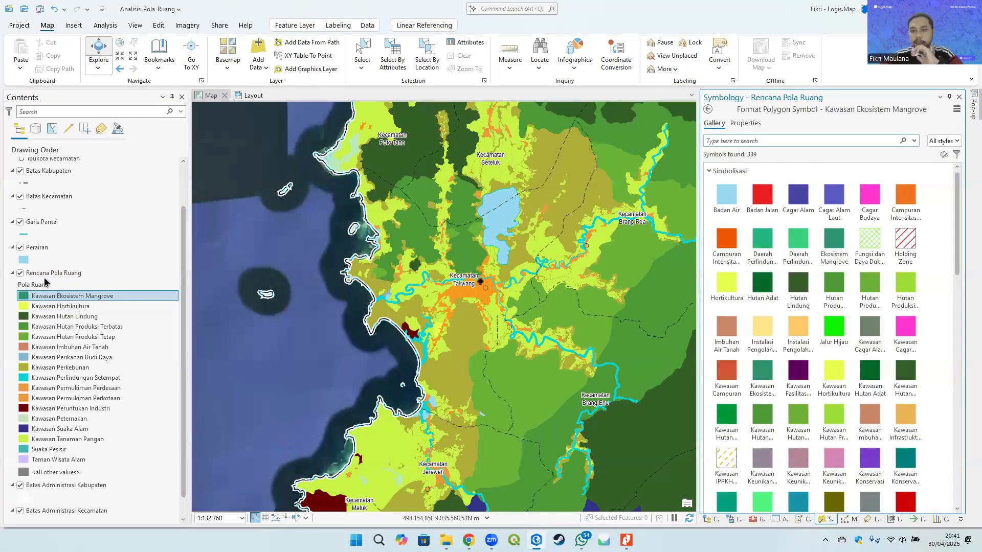
pyautogui.click(742, 140)
pyautogui.write('mangrove')
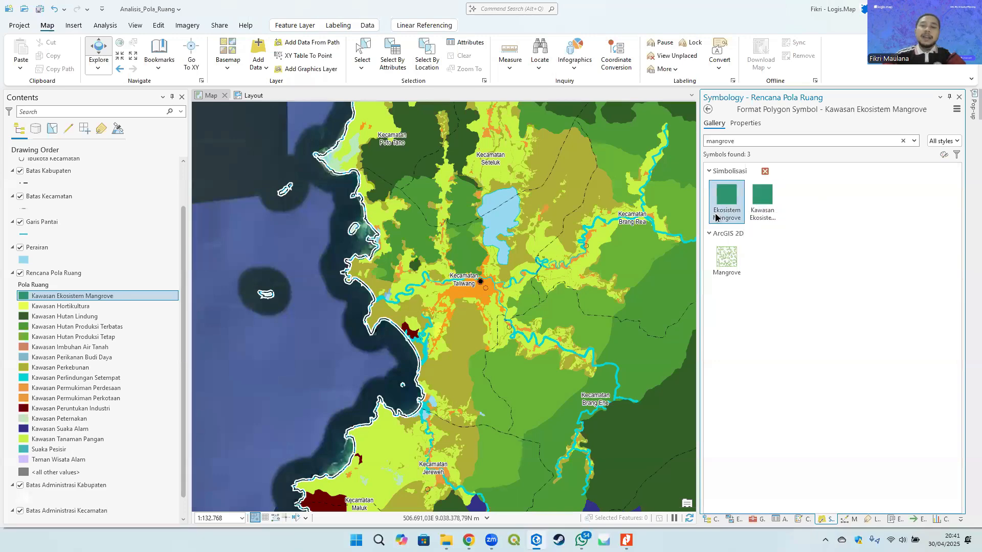
pyautogui.click(721, 199)
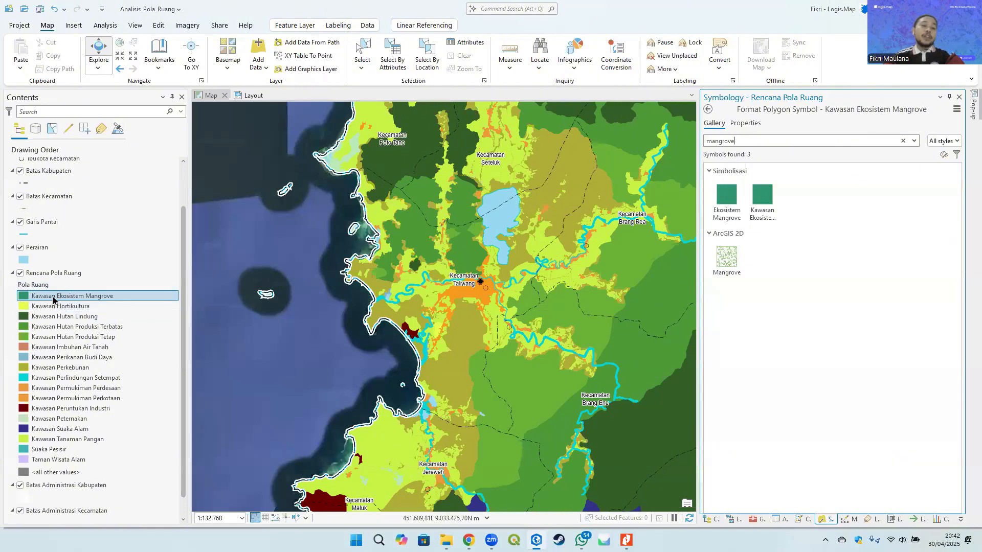
pyautogui.click(720, 204)
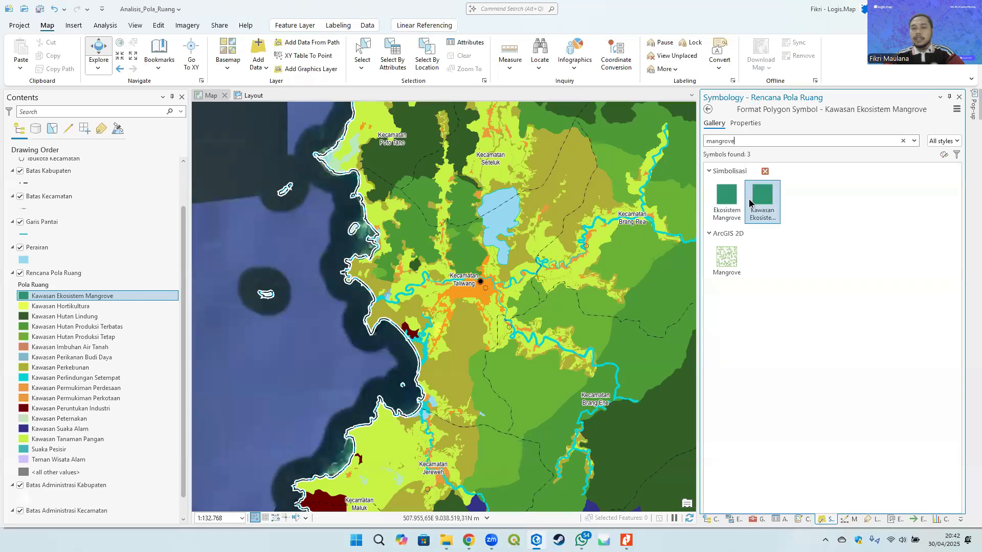
# - Return to the class list and review the symbology of each layer in turn, ending with Rencana Pola Ruang
pyautogui.click(709, 110)
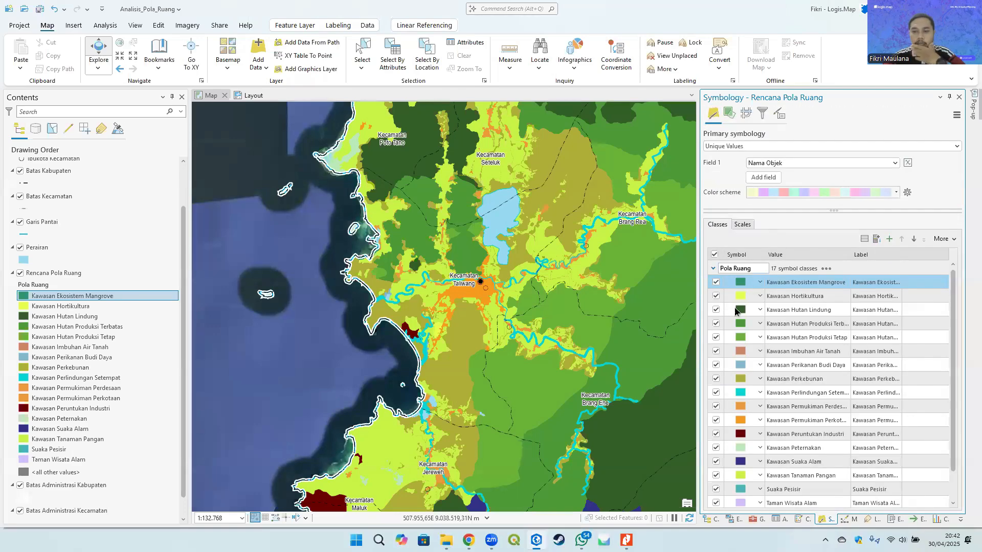
pyautogui.click(51, 274)
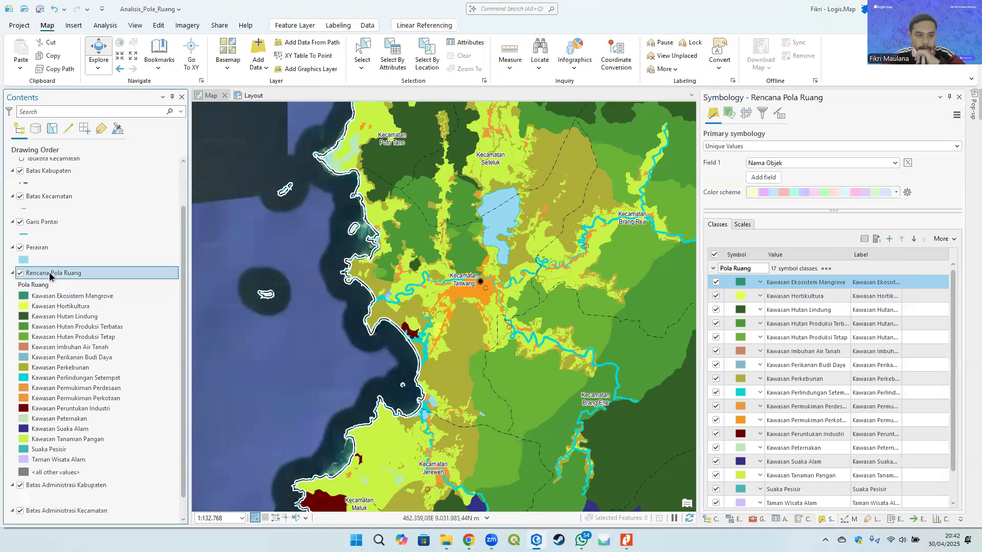
pyautogui.scroll(-1, 53, 260)
pyautogui.scroll(3, 51, 279)
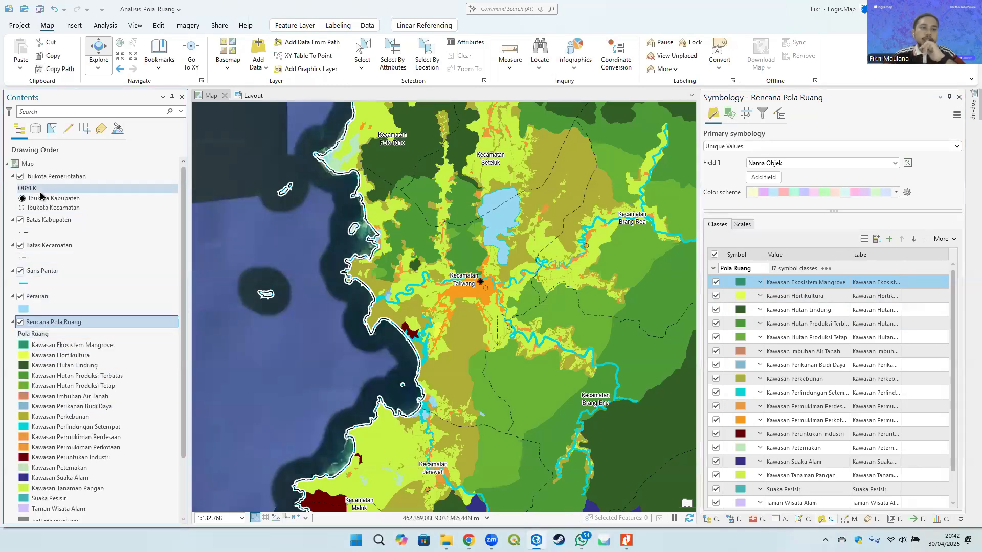
pyautogui.click(47, 177)
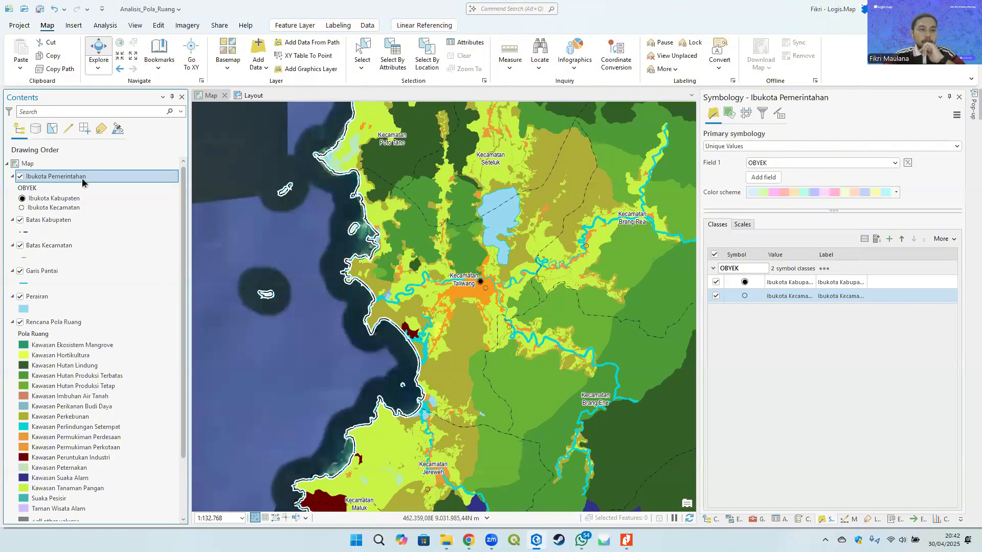
pyautogui.click(61, 221)
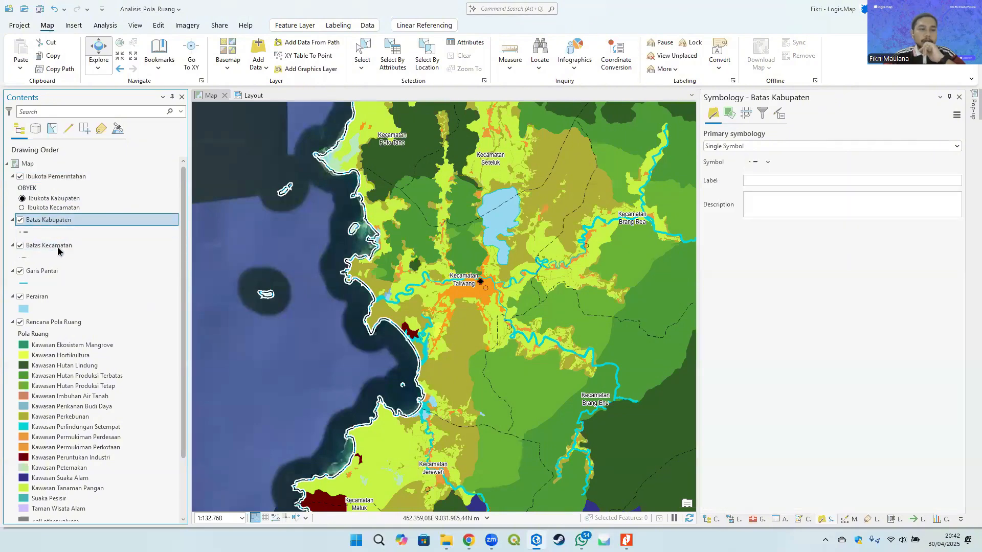
pyautogui.click(56, 247)
pyautogui.click(50, 272)
pyautogui.click(45, 298)
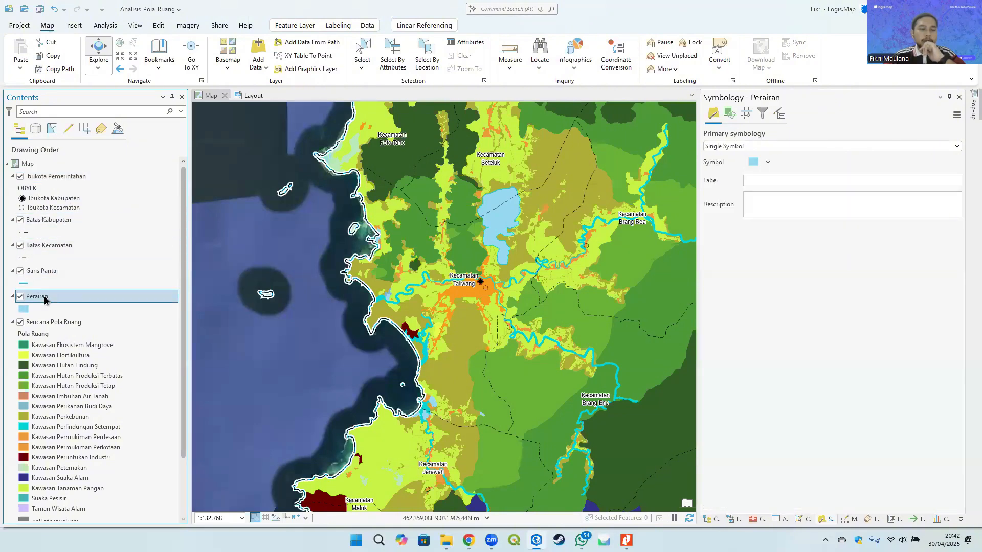
pyautogui.click(61, 323)
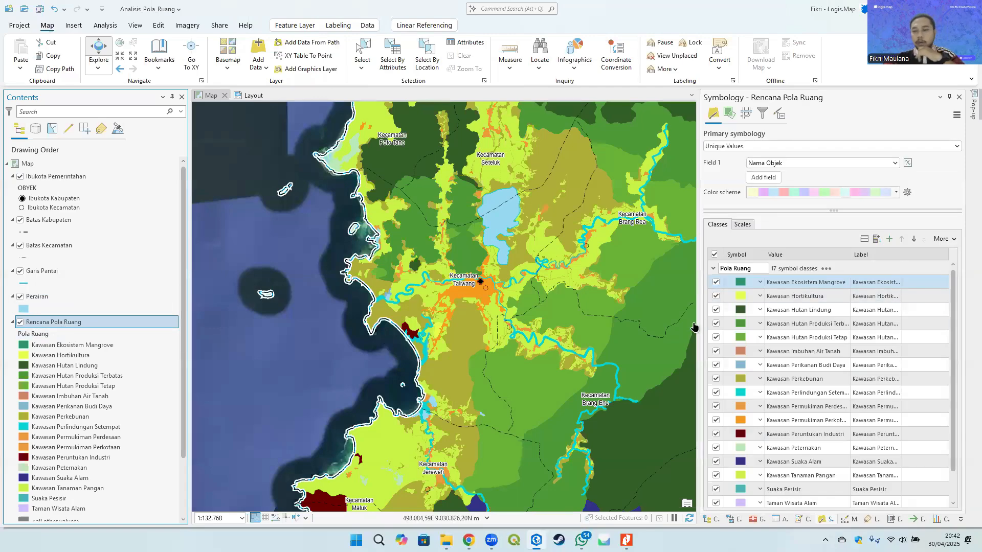
# - Remove the <all other values> class from the Rencana Pola Ruang unique-value symbology
pyautogui.moveTo(695, 321); pyautogui.dragTo(552, 319)
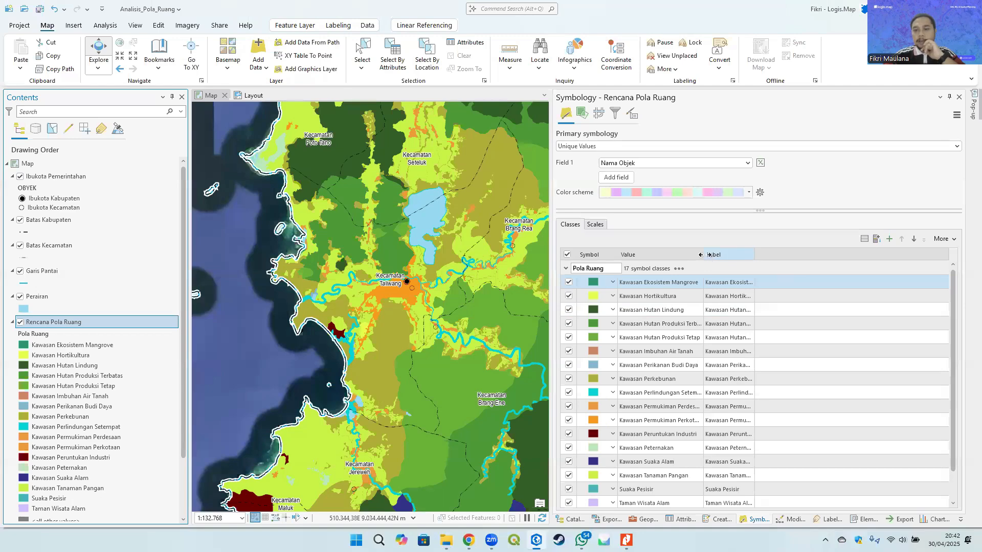
pyautogui.moveTo(708, 254); pyautogui.dragTo(736, 255)
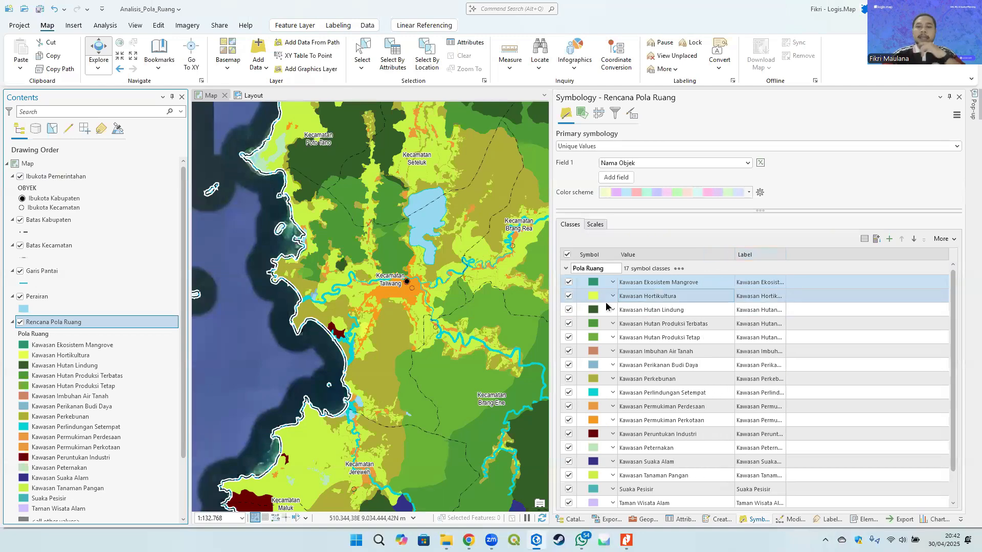
pyautogui.scroll(-2, 606, 335)
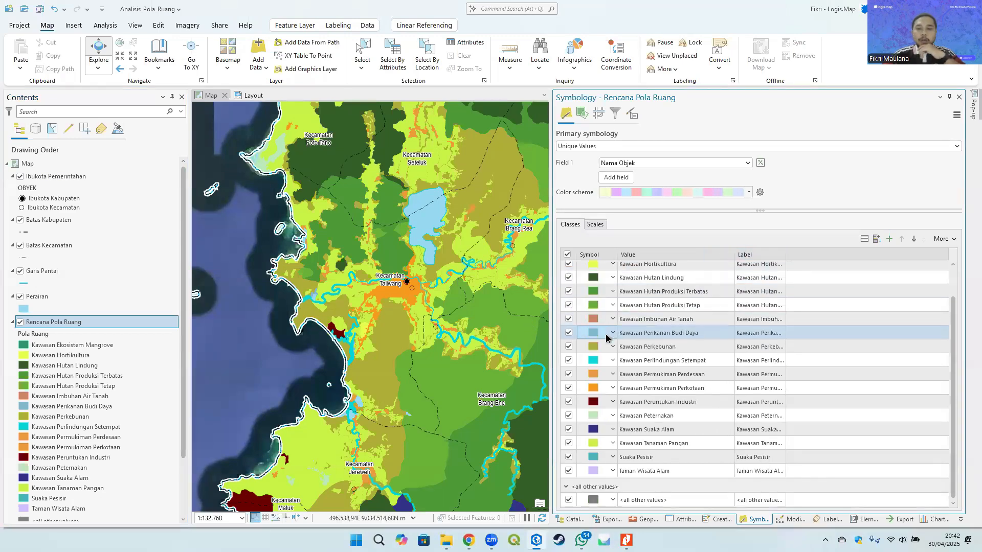
pyautogui.rightClick(669, 502)
pyautogui.click(688, 493)
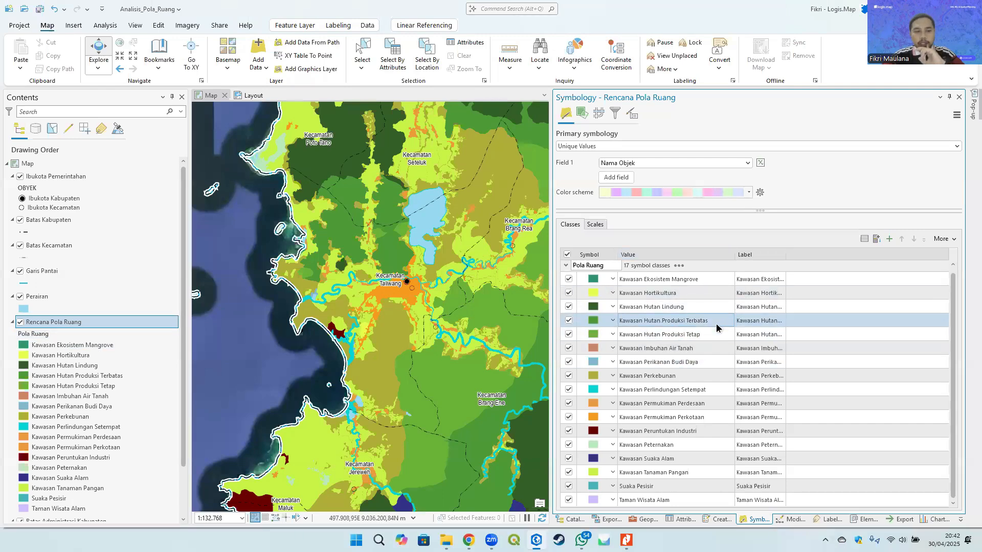
# - Change the Rencana Pola Ruang color scheme and reapply Nama Objek as the value field
pyautogui.click(732, 193)
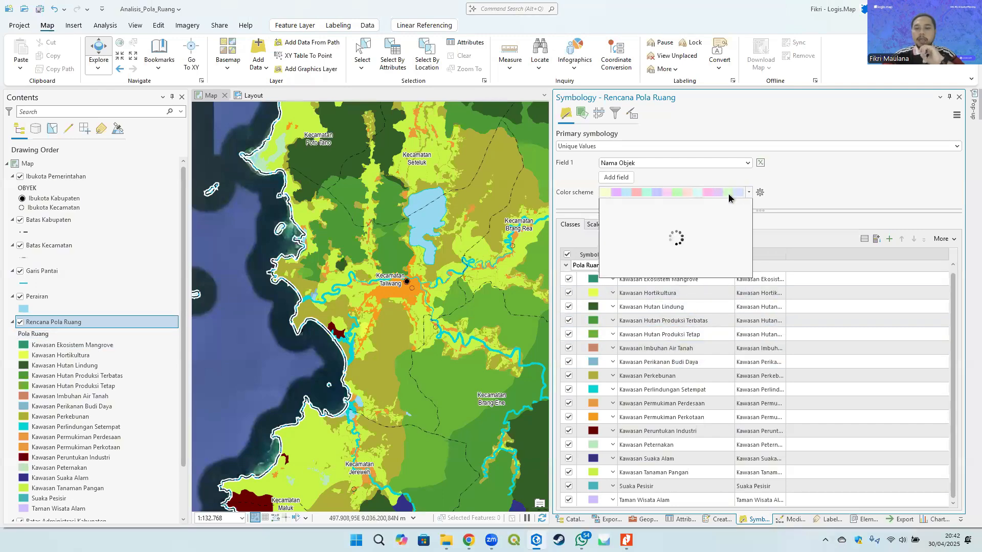
pyautogui.click(667, 219)
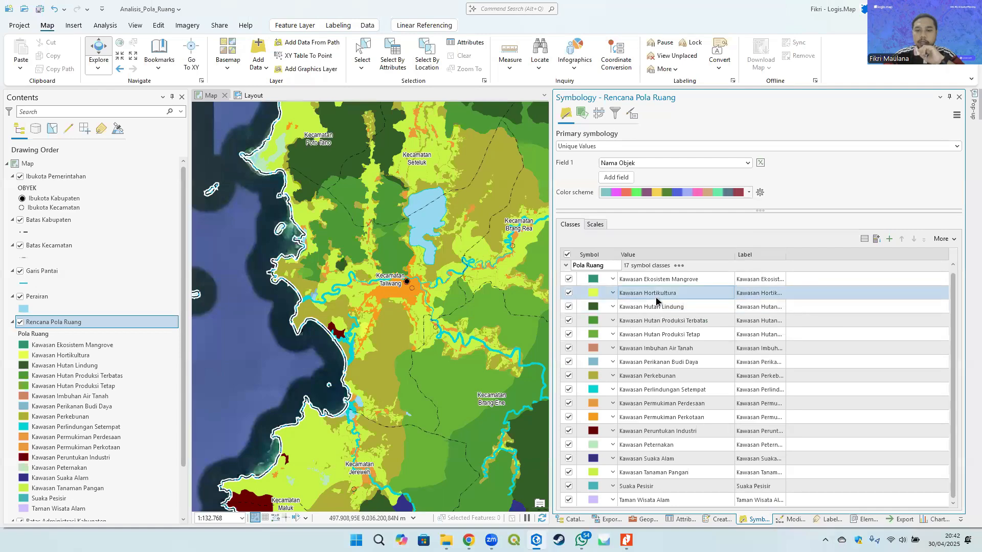
pyautogui.click(871, 238)
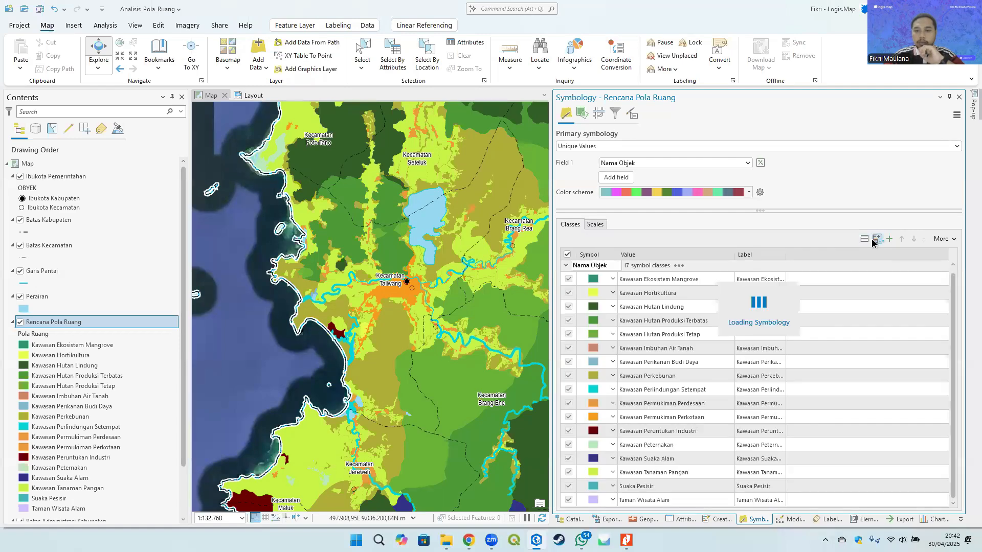
pyautogui.click(725, 161)
pyautogui.click(660, 174)
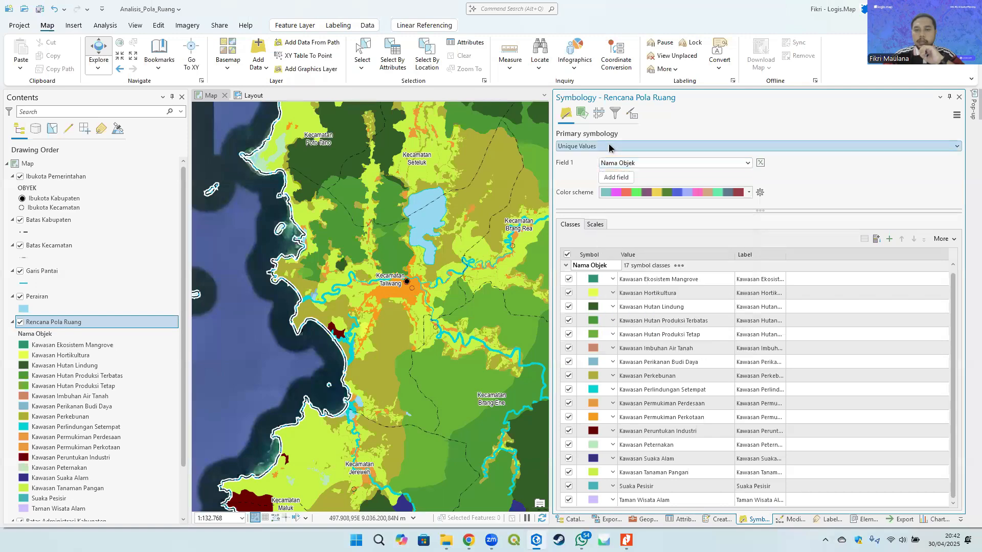
# - Reset the layer by switching to Single Symbol, back to Unique Values, and adding all Nama Objek values
pyautogui.click(639, 146)
pyautogui.click(615, 162)
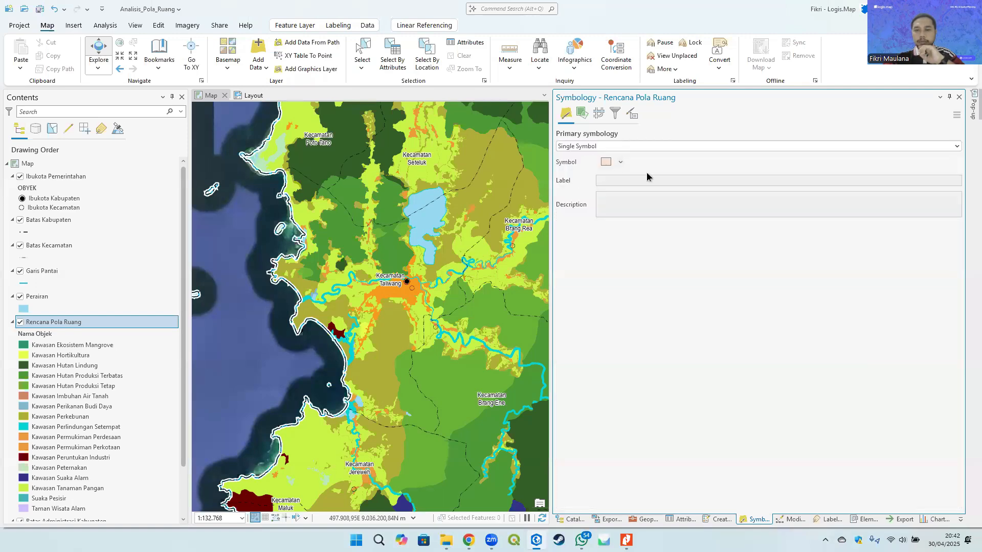
pyautogui.click(612, 146)
pyautogui.click(616, 207)
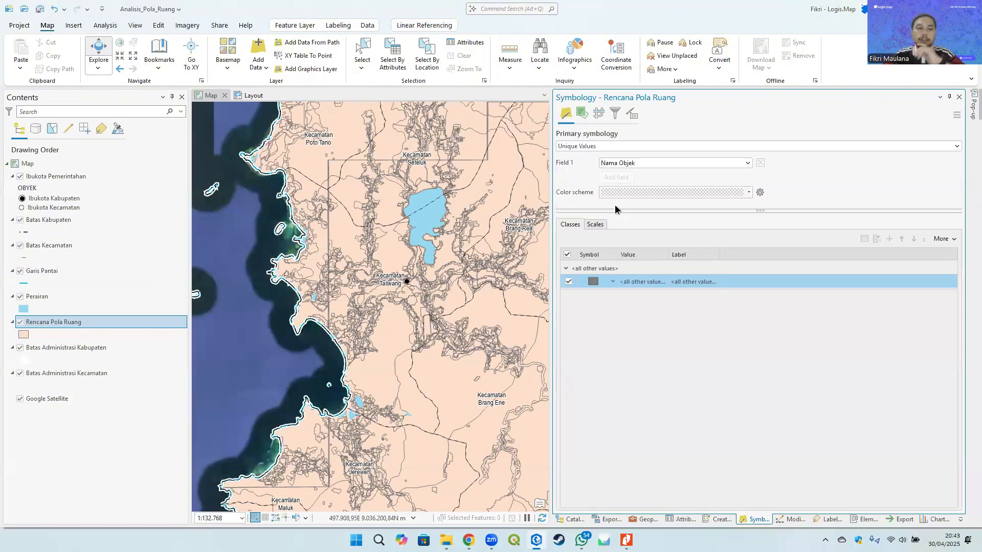
pyautogui.click(878, 239)
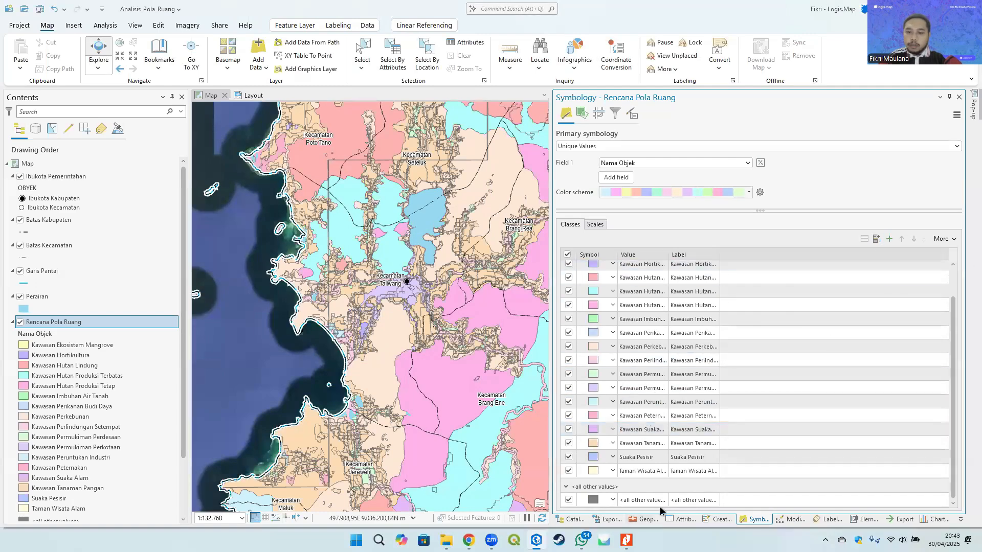
# - Delete the <all other values> class from the regenerated Rencana Pola Ruang classes
pyautogui.scroll(2, 629, 358)
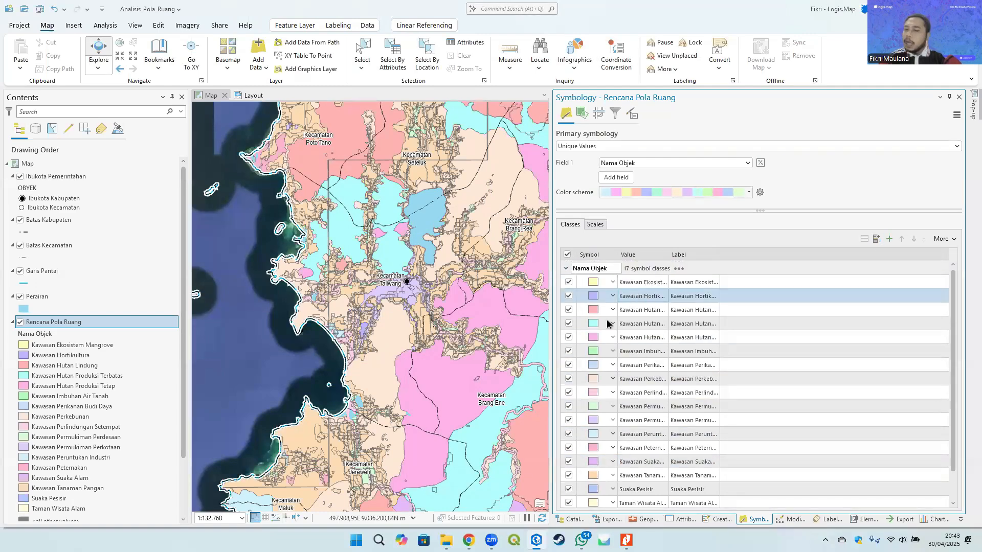
pyautogui.click(682, 369)
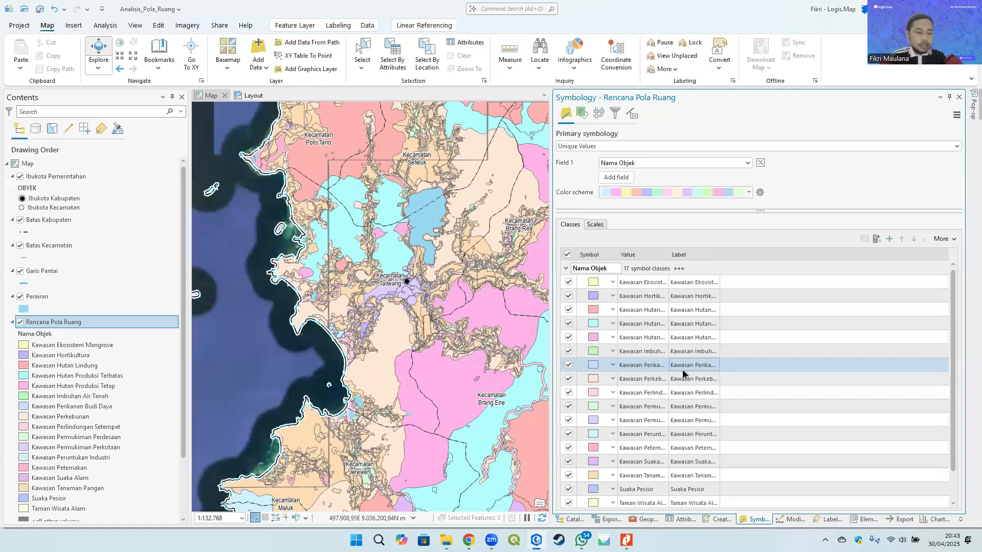
pyautogui.scroll(-2, 669, 371)
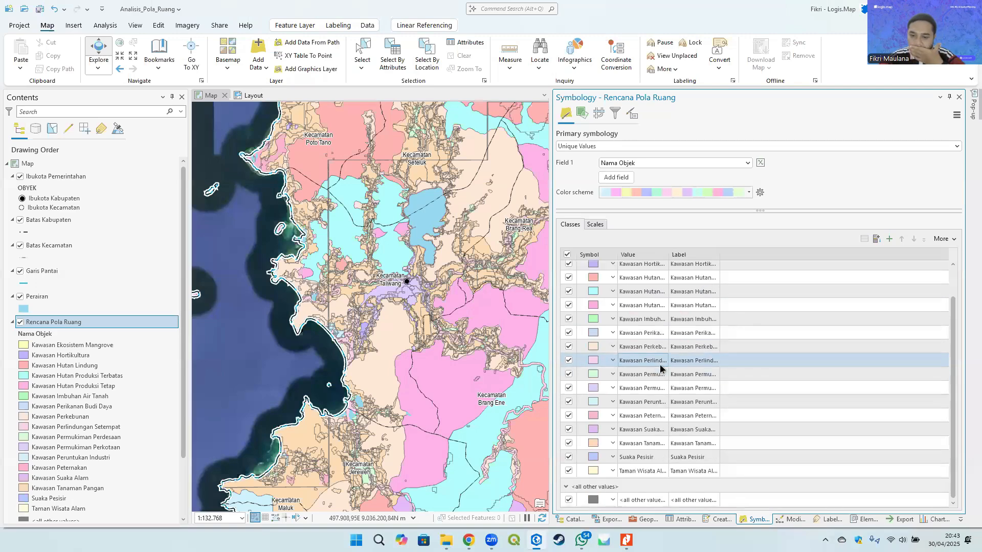
pyautogui.click(473, 150)
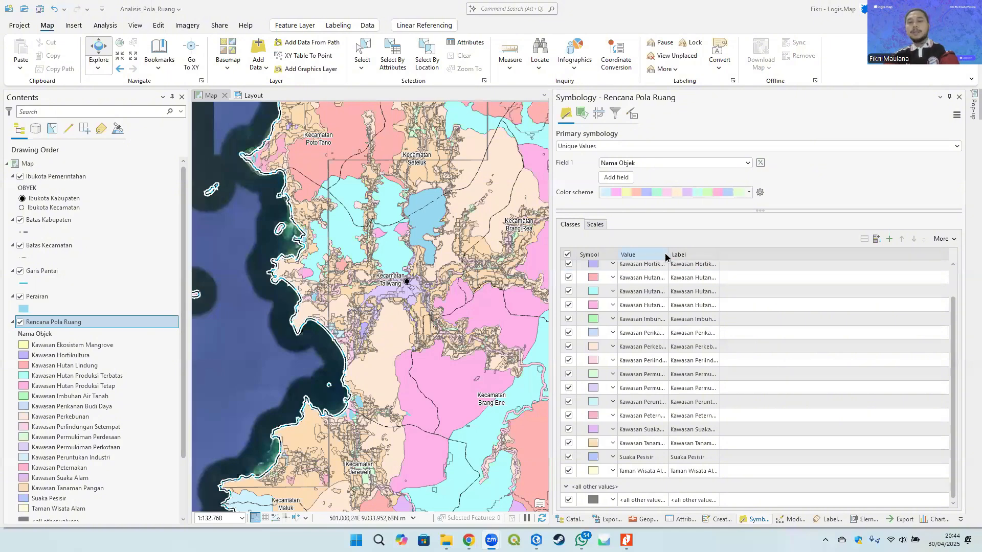
pyautogui.moveTo(668, 254); pyautogui.dragTo(717, 248)
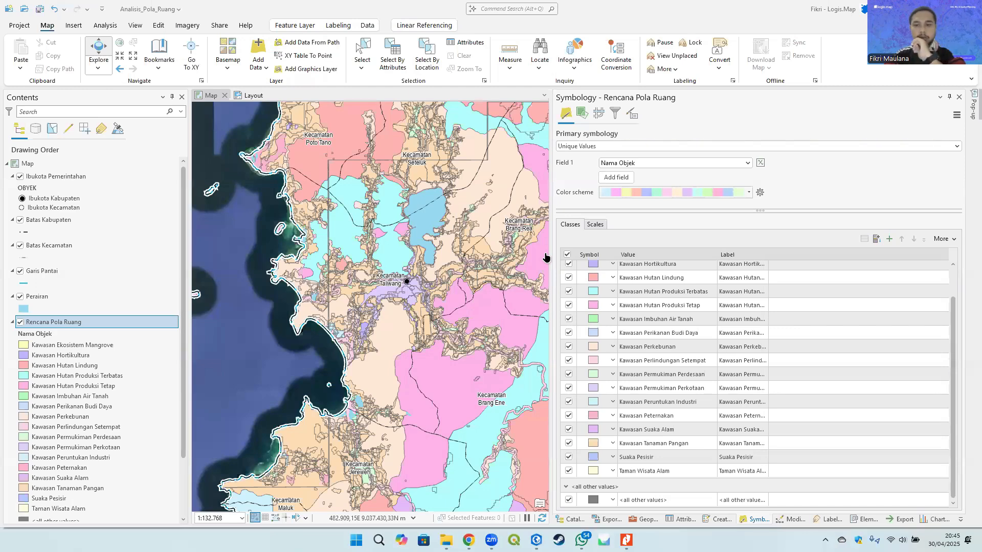
pyautogui.rightClick(686, 500)
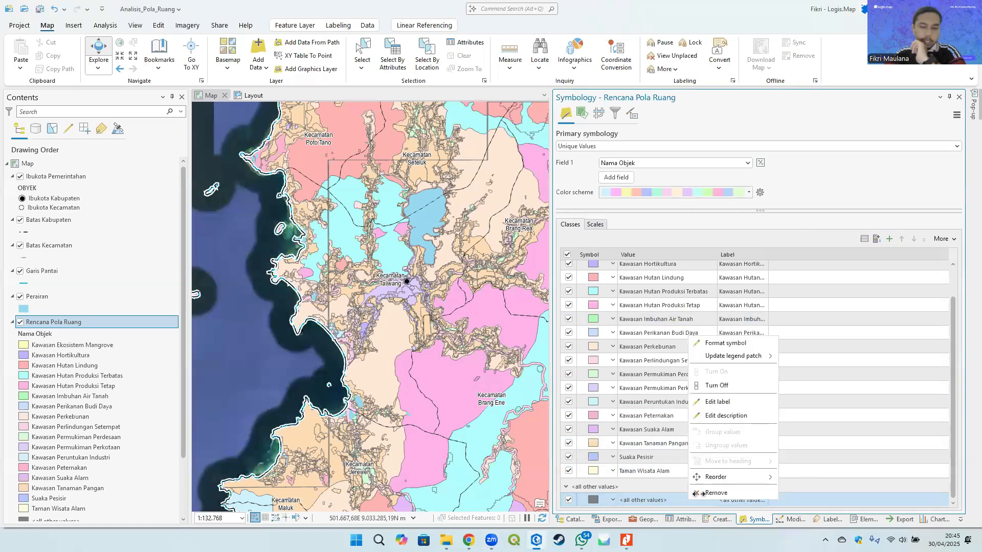
pyautogui.click(725, 493)
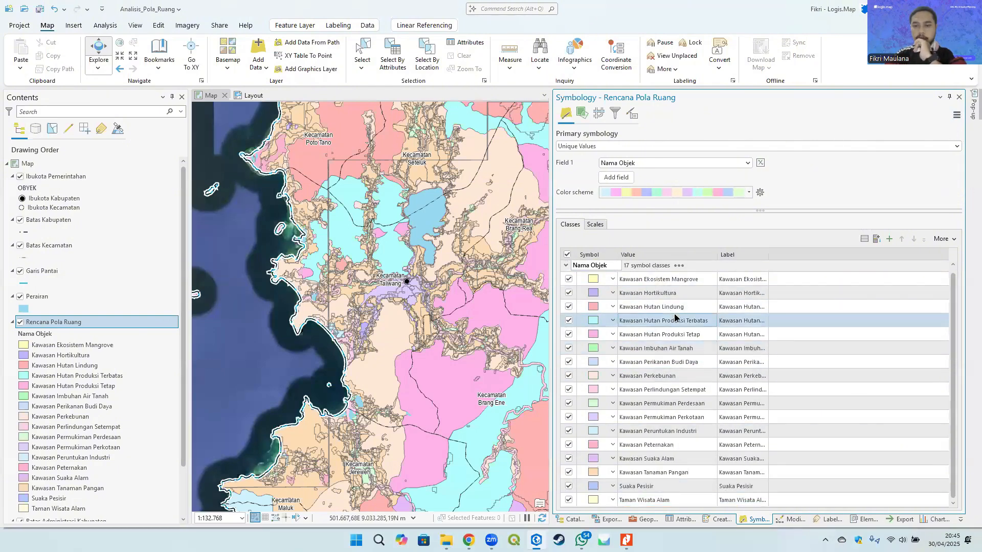
# - Run Match Layer Symbology To A Style on Rencana Pola Ruang, matching Nama Objek against the Simbolisasi style
pyautogui.click(956, 115)
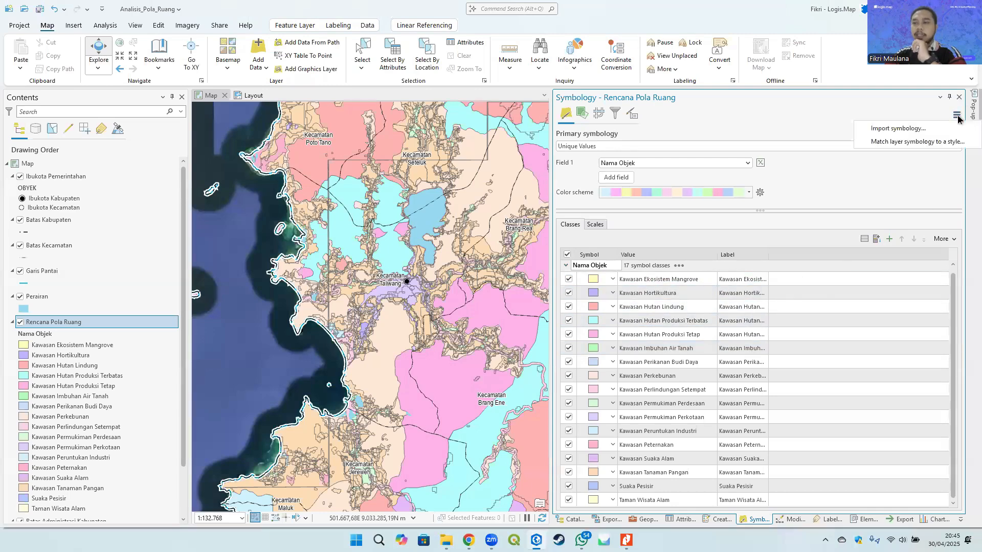
pyautogui.click(942, 142)
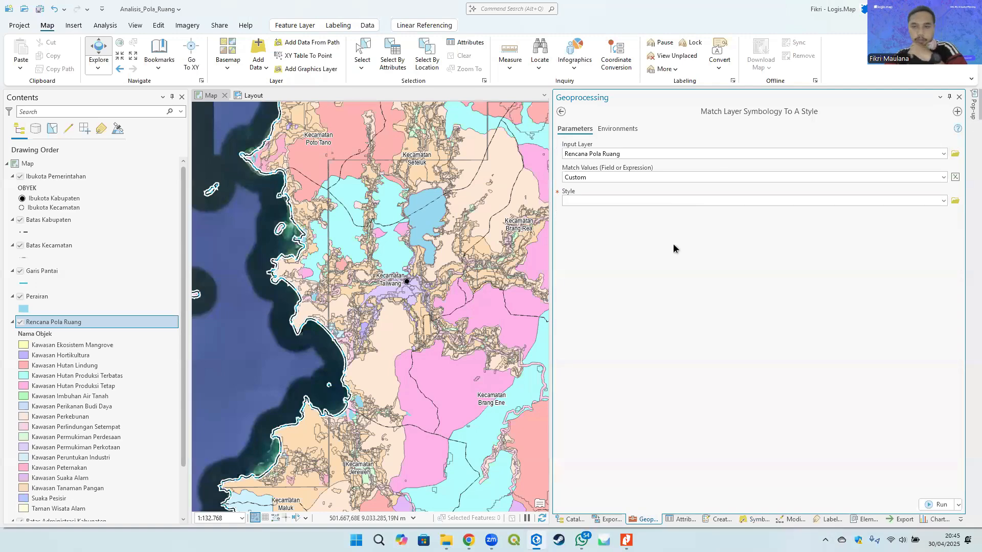
pyautogui.click(943, 177)
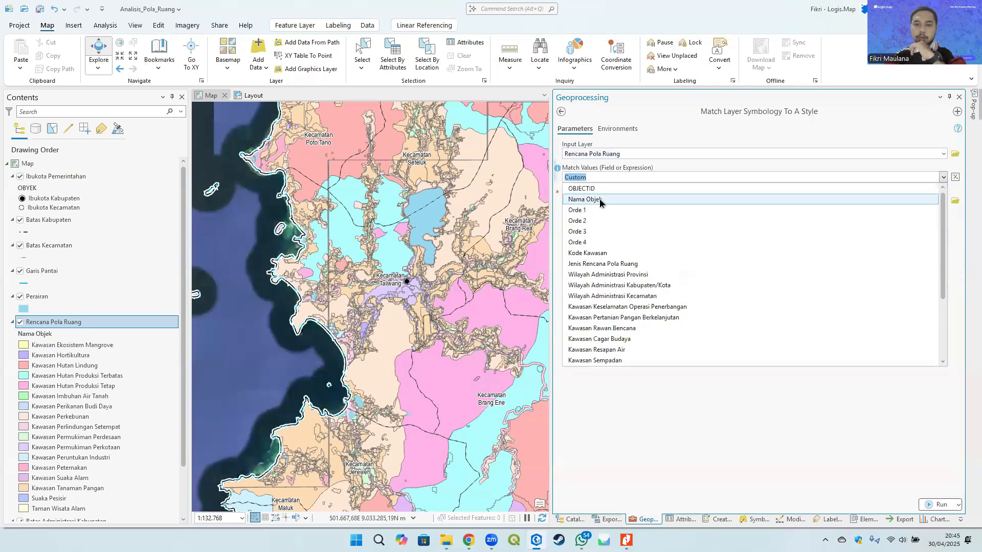
pyautogui.click(599, 198)
pyautogui.click(944, 201)
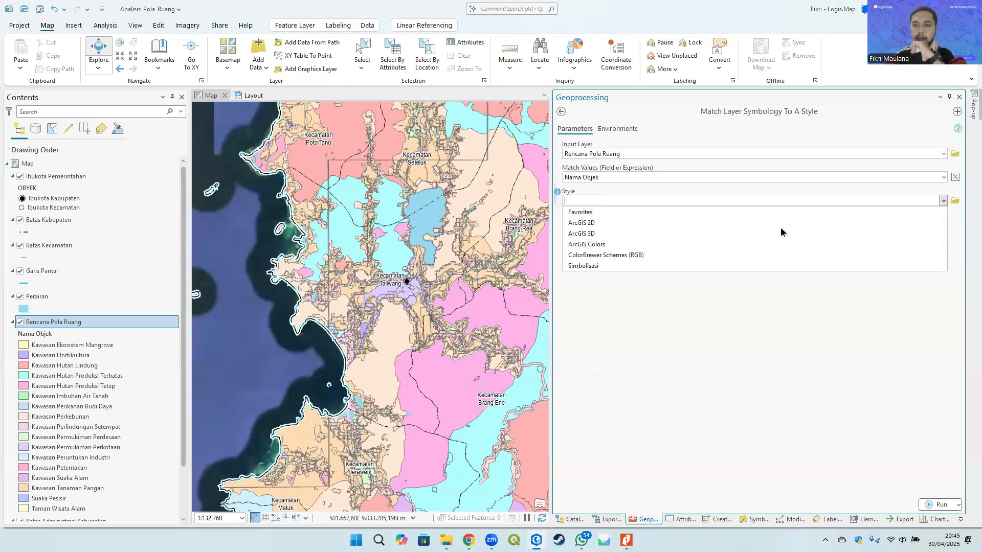
pyautogui.click(584, 263)
pyautogui.click(941, 505)
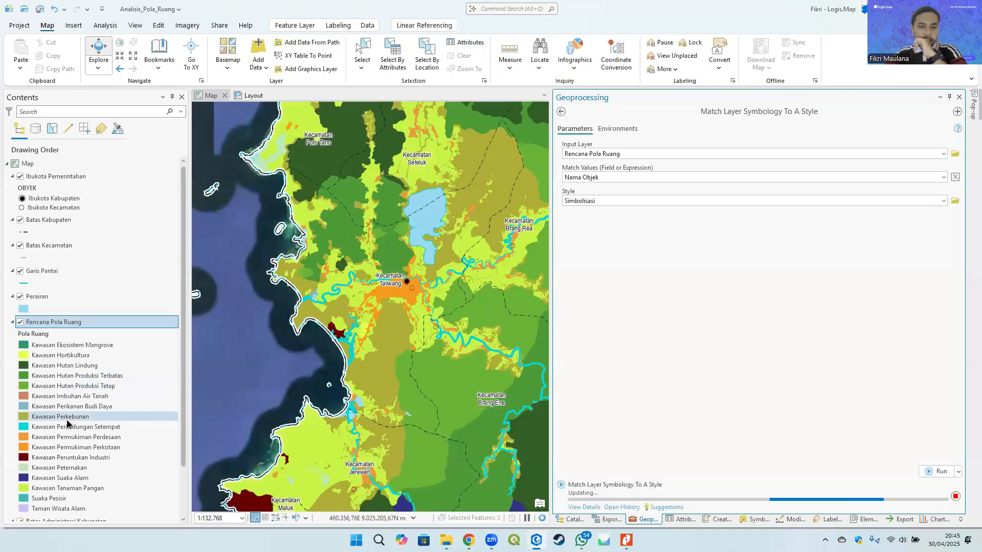
# - Return to the layer's symbology and review the class labels
pyautogui.click(561, 111)
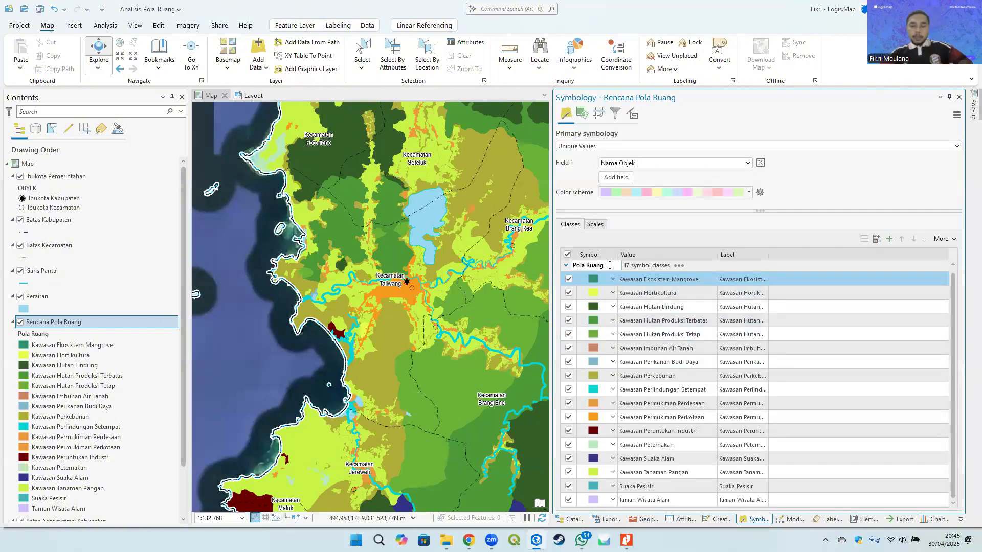
pyautogui.click(670, 279)
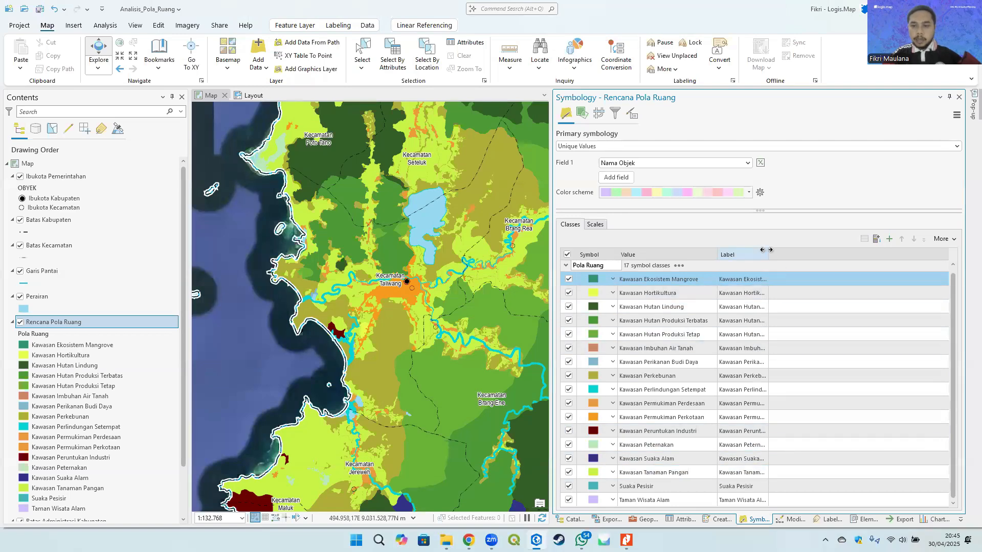
pyautogui.moveTo(768, 249); pyautogui.dragTo(838, 251)
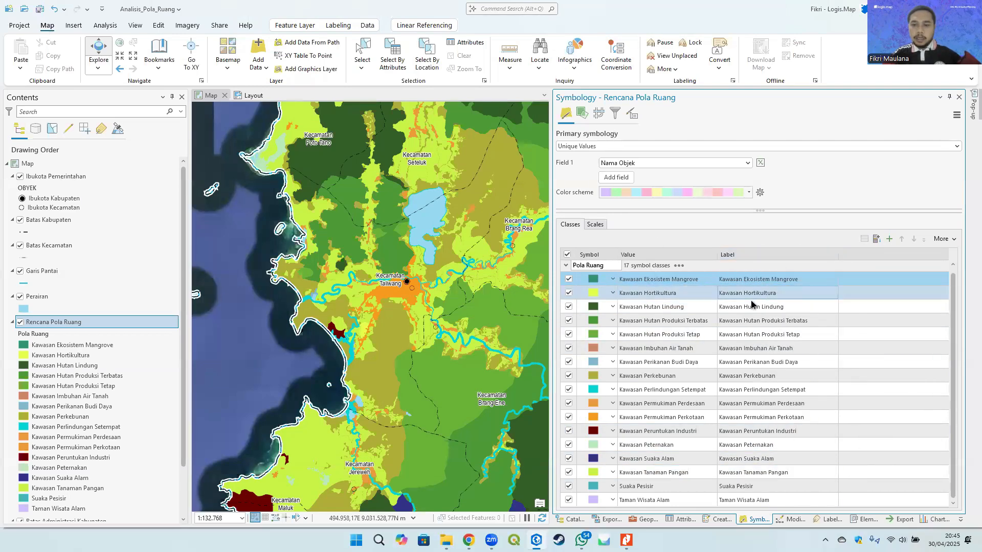
pyautogui.click(775, 283)
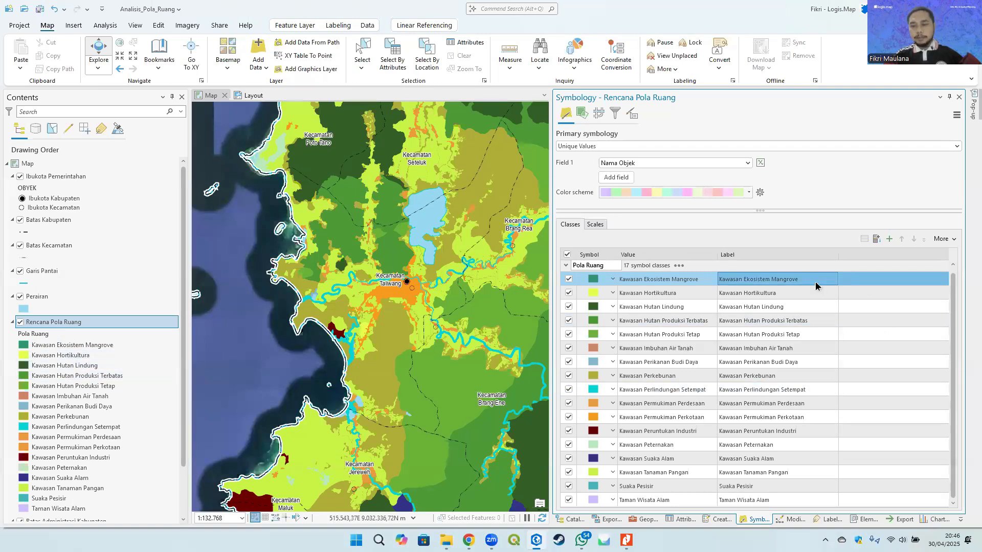
pyautogui.click(796, 292)
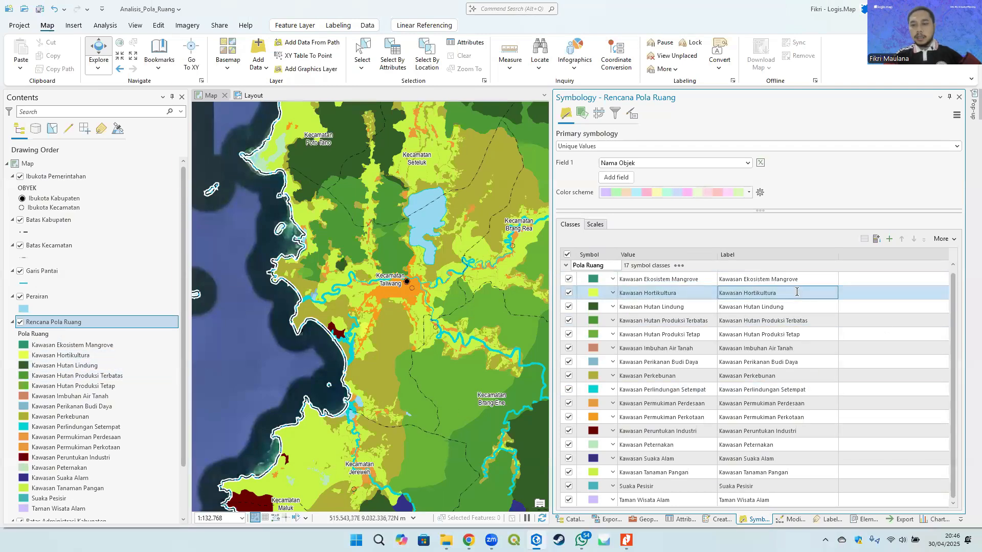
# - Inspect the Rencana Pola Ruang class rows and the Pola Ruang heading in the symbology class list
pyautogui.click(795, 281)
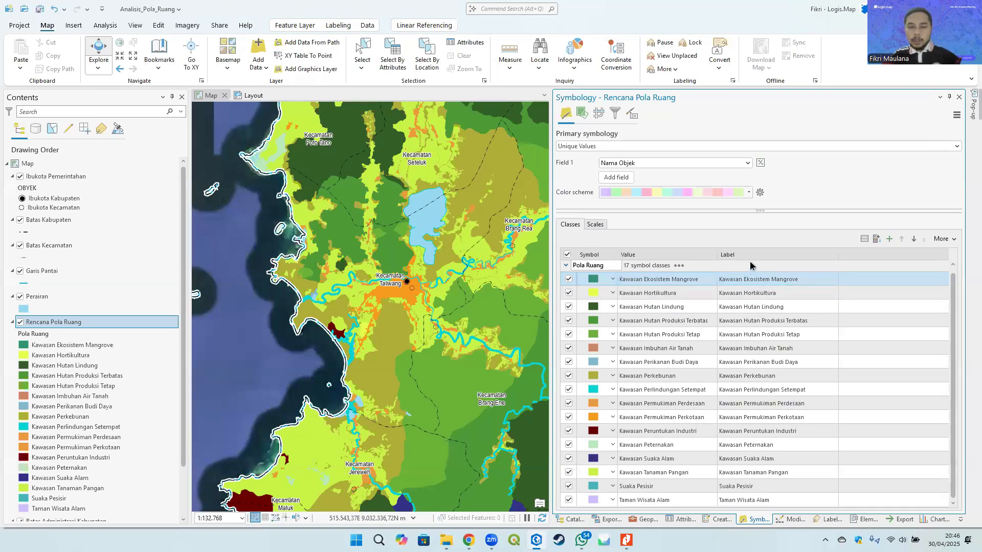
pyautogui.click(600, 264)
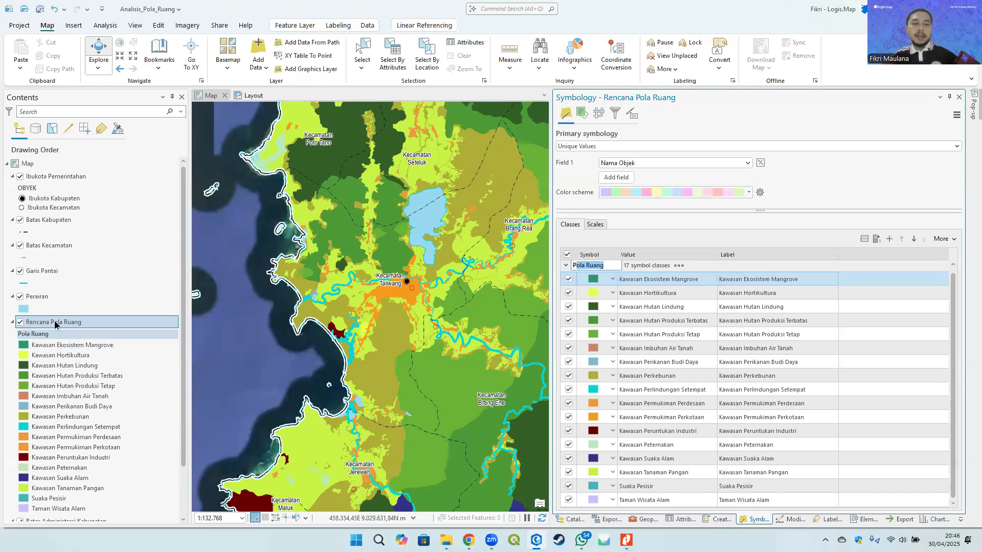
pyautogui.click(608, 265)
pyautogui.moveTo(607, 266); pyautogui.dragTo(565, 266)
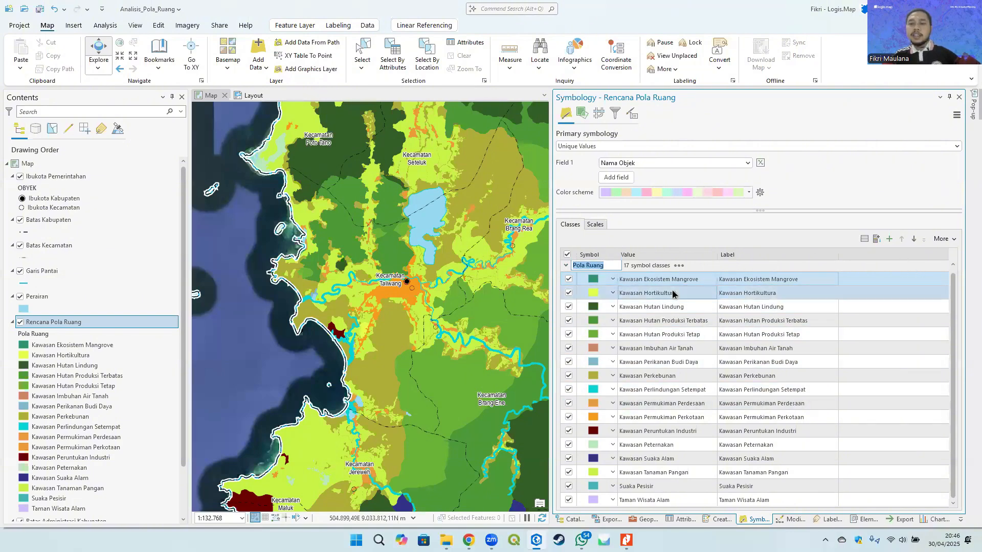
pyautogui.click(813, 333)
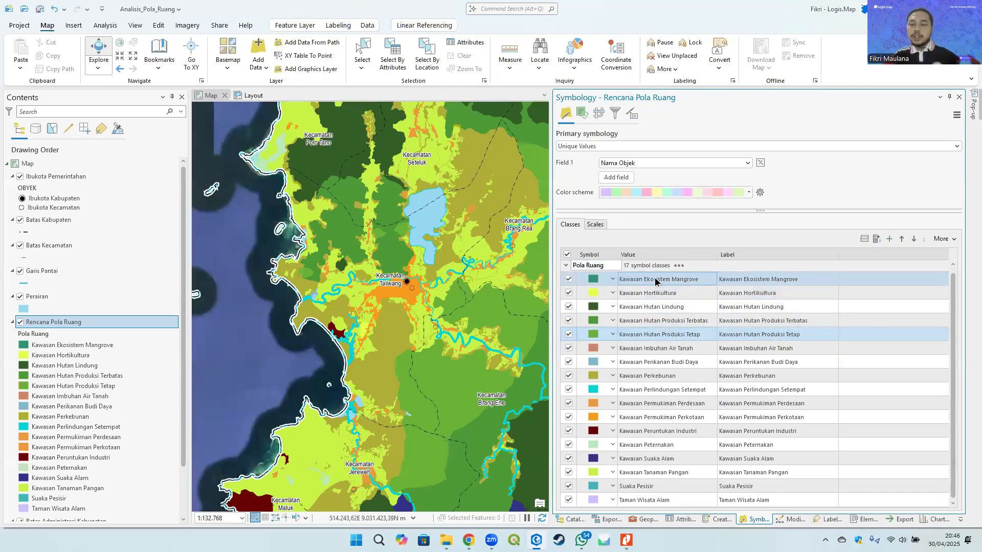
pyautogui.click(686, 281)
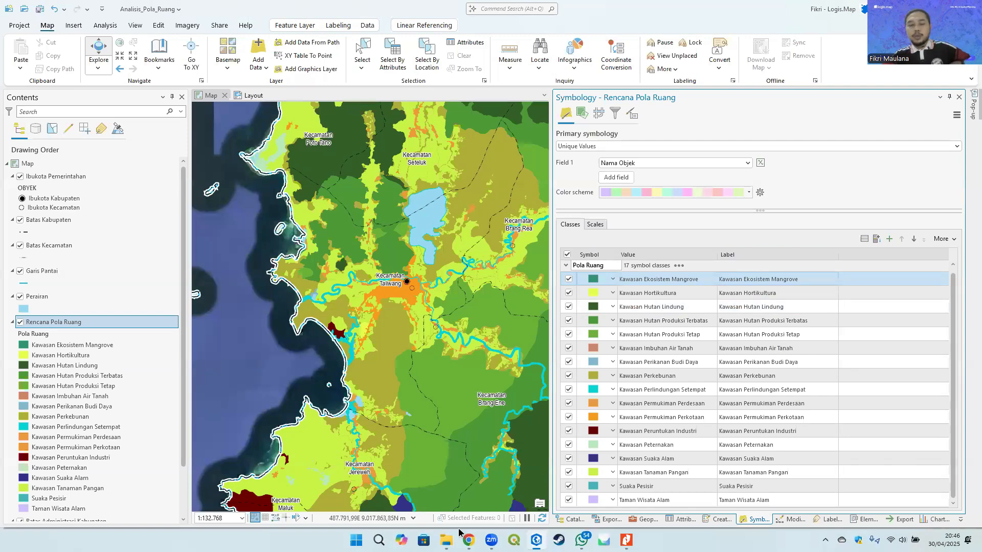
# - Open the Kodefikasi spreadsheet from the Domain Basis Data Permen 14 folder of the Pola Ruang RTRW project
pyautogui.click(446, 540)
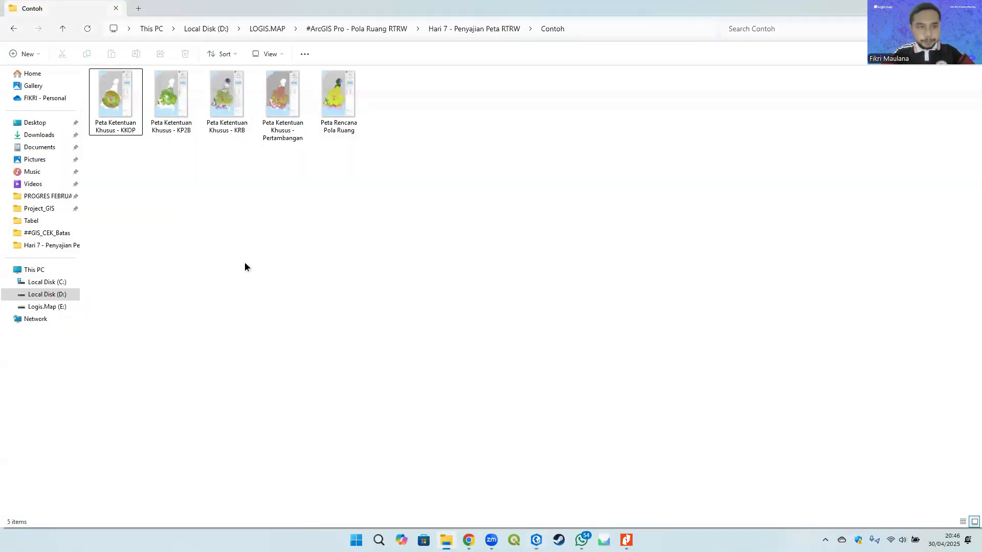
pyautogui.click(271, 29)
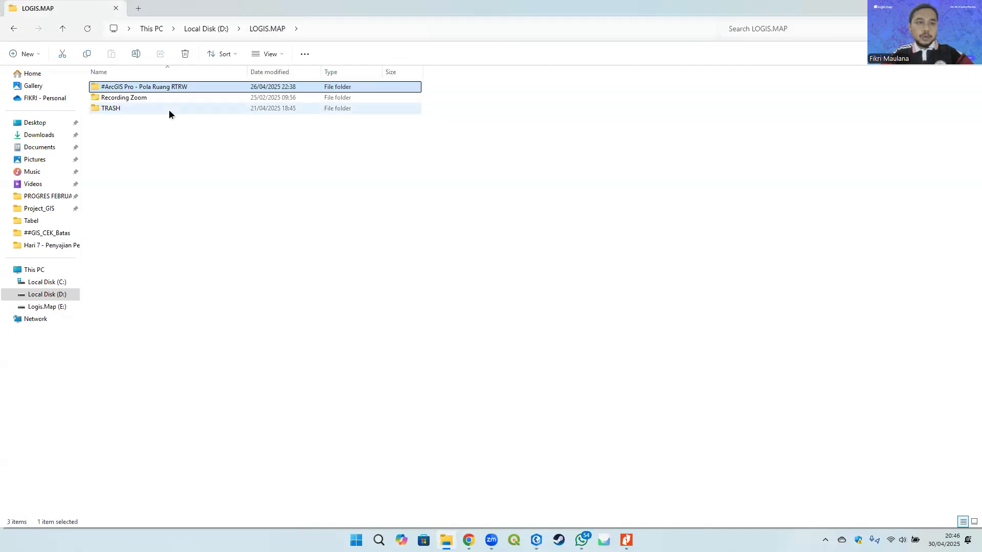
pyautogui.doubleClick(154, 88)
pyautogui.doubleClick(147, 128)
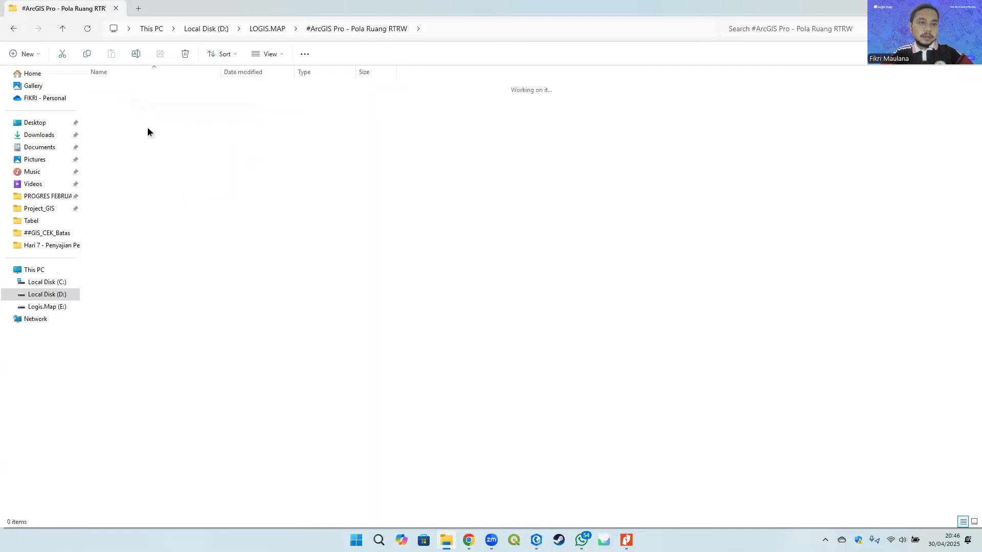
pyautogui.doubleClick(148, 97)
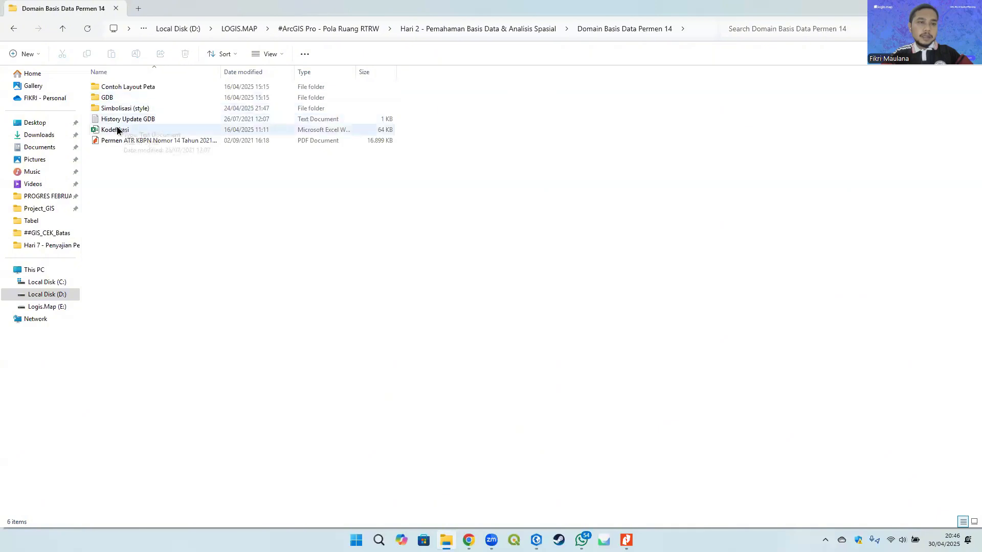
pyautogui.doubleClick(132, 129)
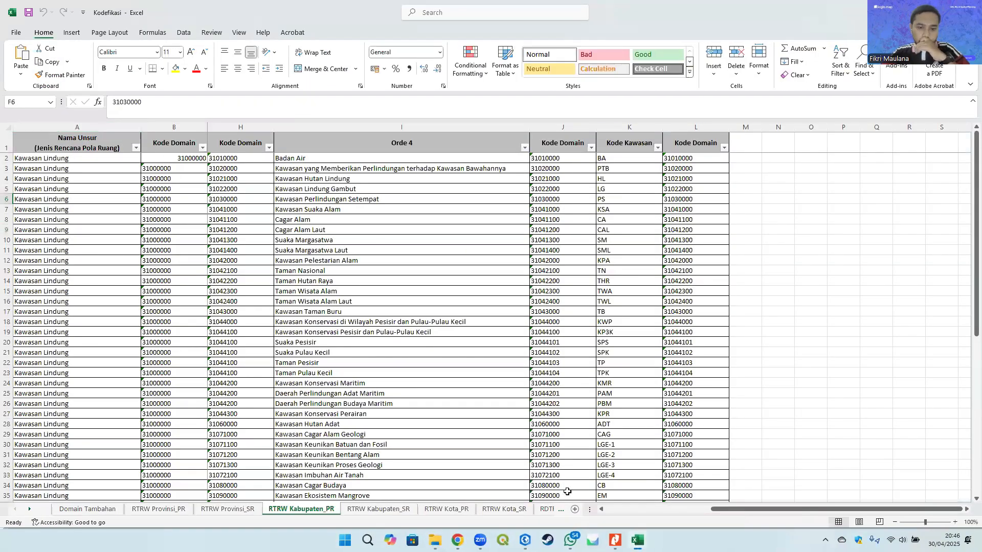
# - Review the Orde 1 and Orde 2 columns of the RTRW Kabupaten_PR sheet, then return to ArcGIS Pro
pyautogui.click(422, 311)
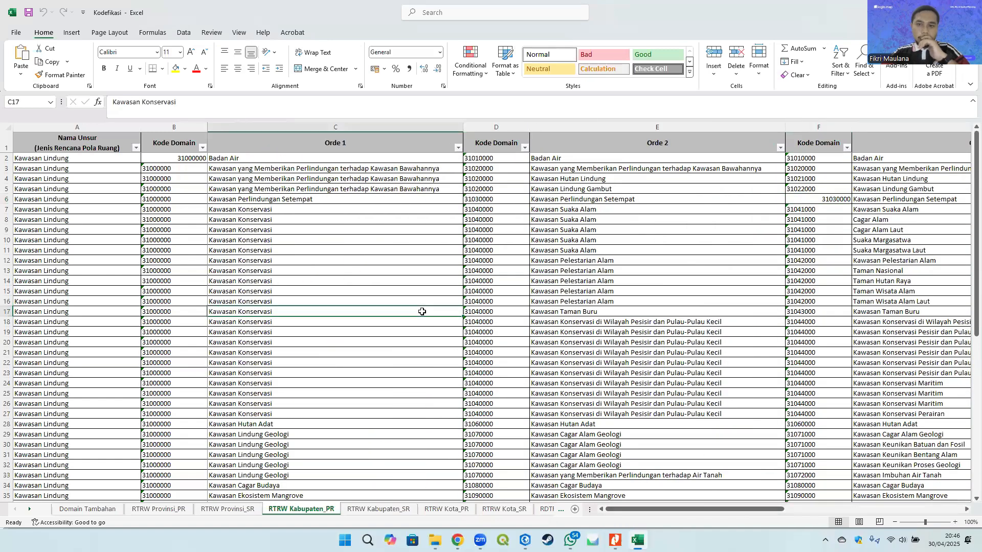
pyautogui.click(614, 262)
pyautogui.moveTo(462, 129); pyautogui.dragTo(455, 129)
pyautogui.click(325, 281)
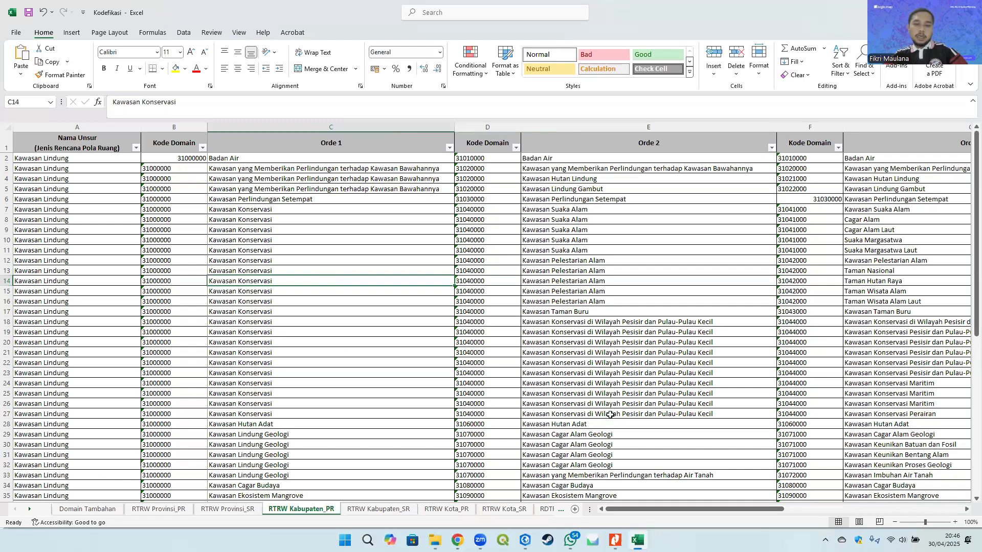
pyautogui.hotkey('alt', 'Tab')
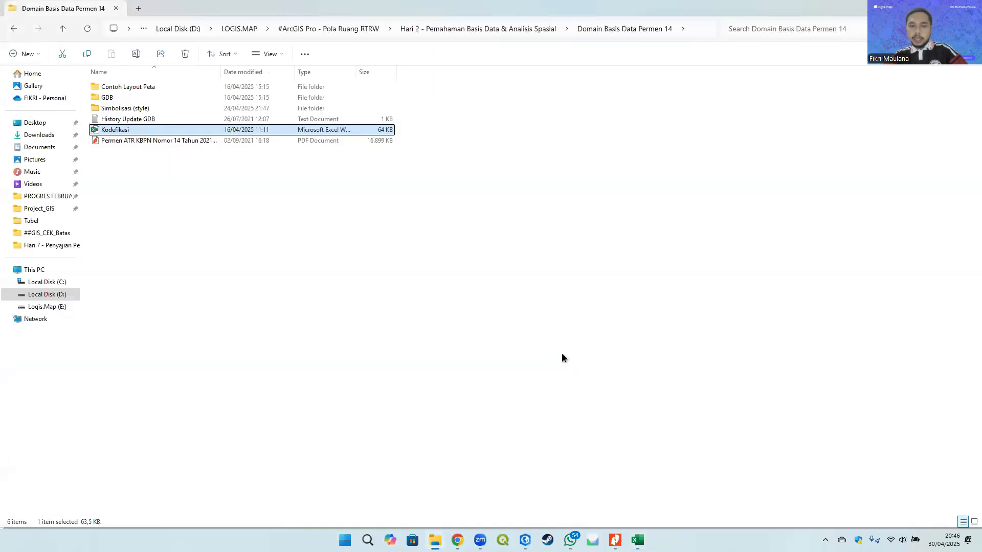
pyautogui.hotkey('alt', 'Tab')
pyautogui.click(525, 540)
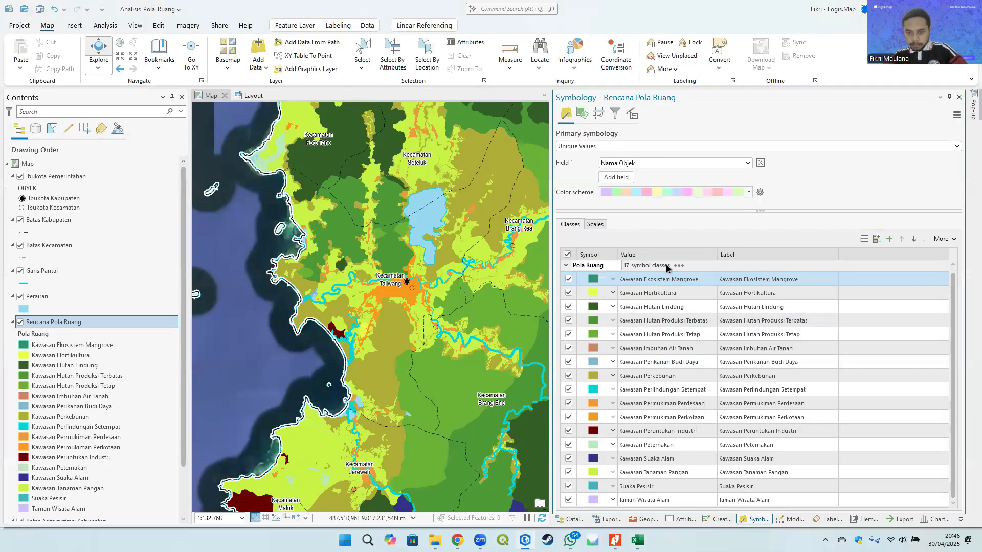
pyautogui.click(653, 292)
pyautogui.moveTo(607, 266); pyautogui.dragTo(569, 266)
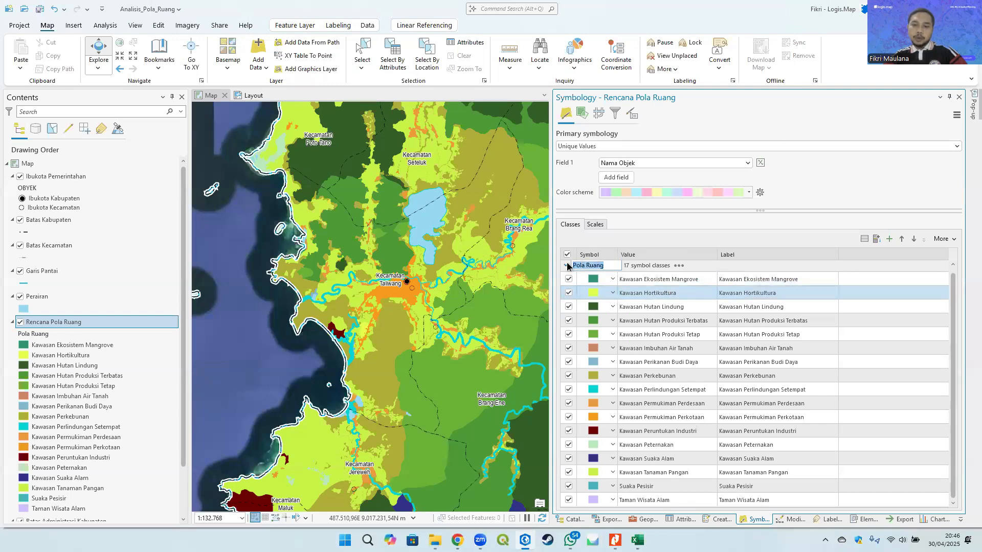
pyautogui.click(607, 264)
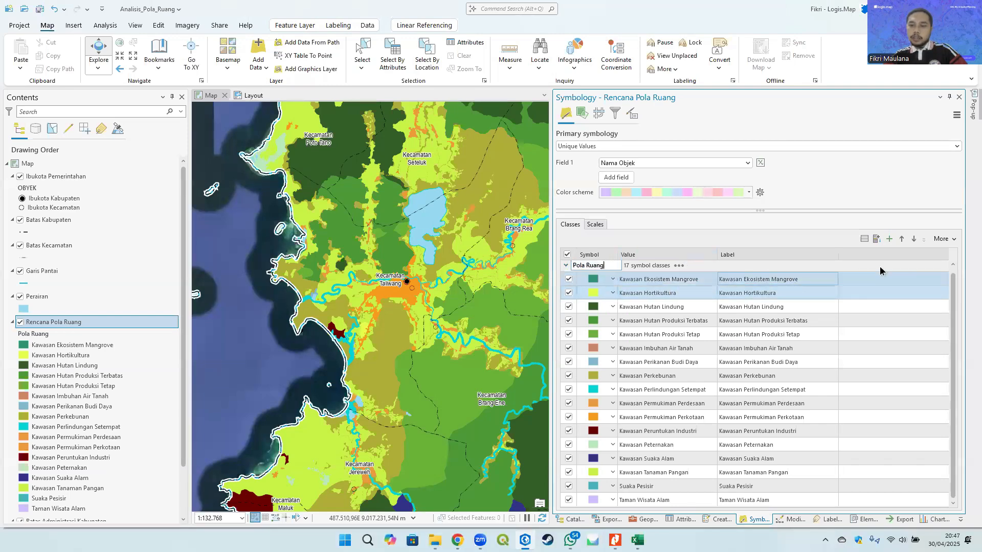
pyautogui.rightClick(693, 259)
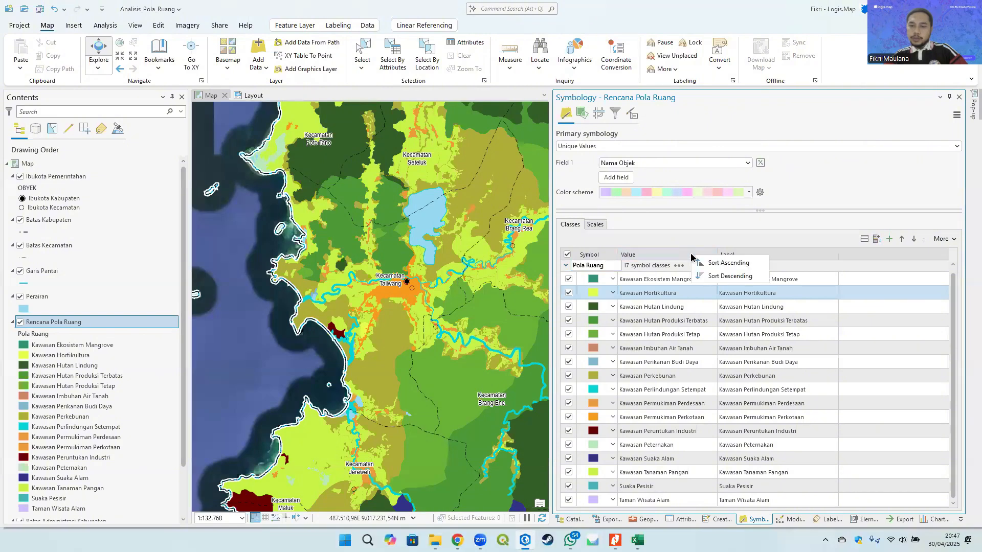
pyautogui.rightClick(594, 258)
pyautogui.click(643, 242)
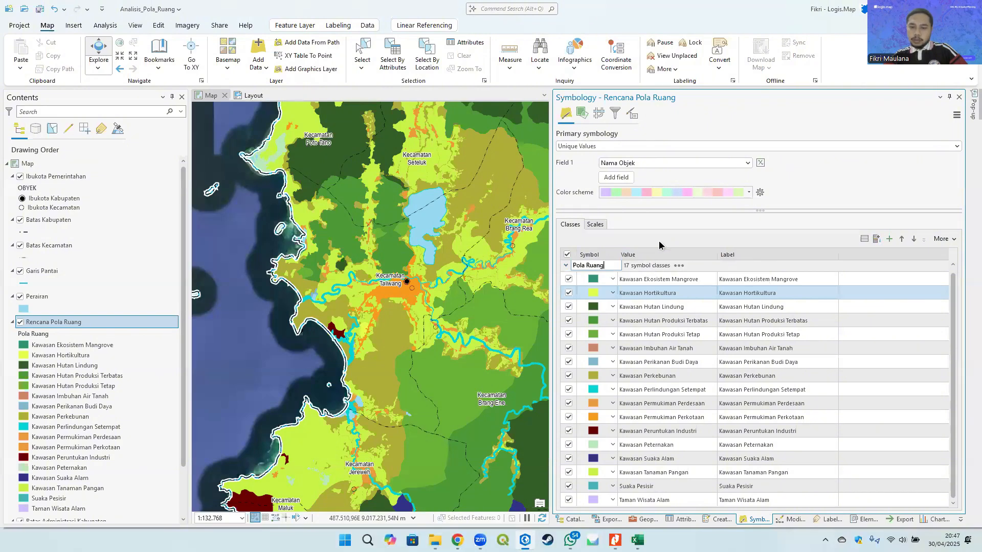
pyautogui.click(944, 239)
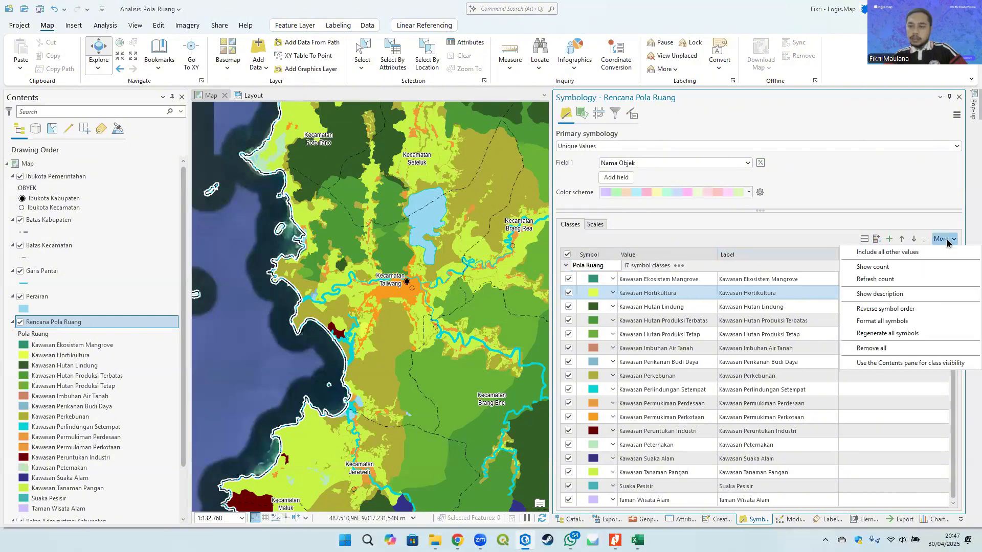
pyautogui.click(946, 239)
pyautogui.rightClick(829, 332)
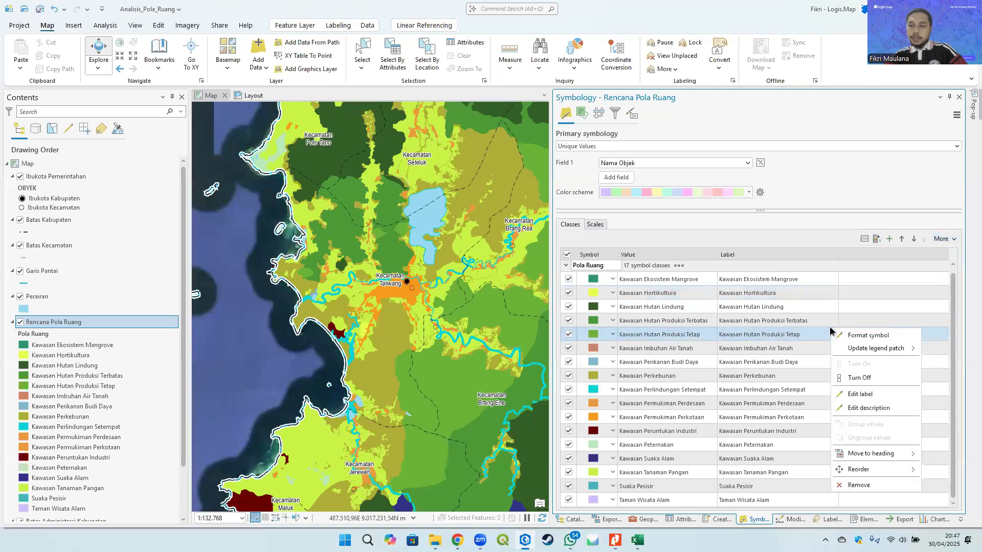
pyautogui.click(872, 307)
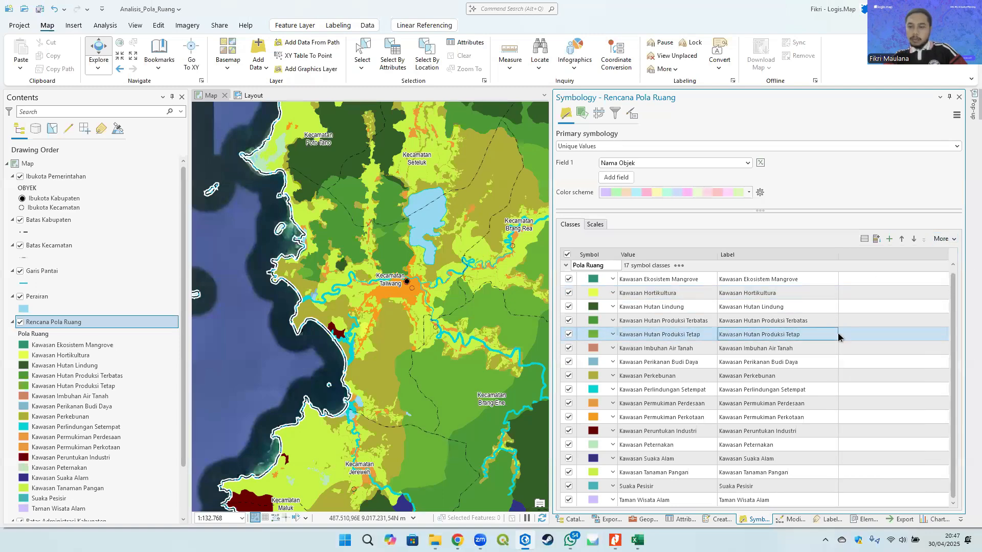
pyautogui.rightClick(823, 344)
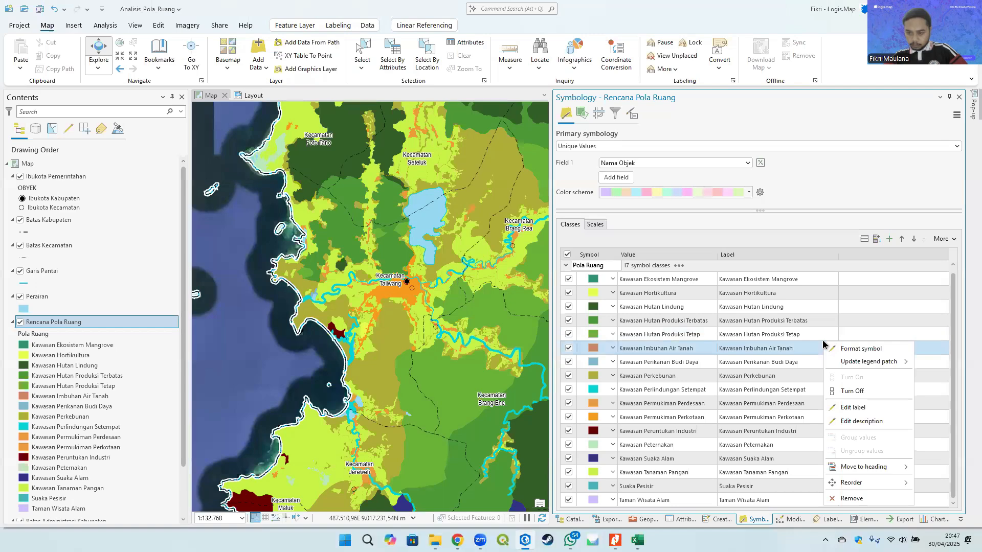
pyautogui.moveTo(896, 469)
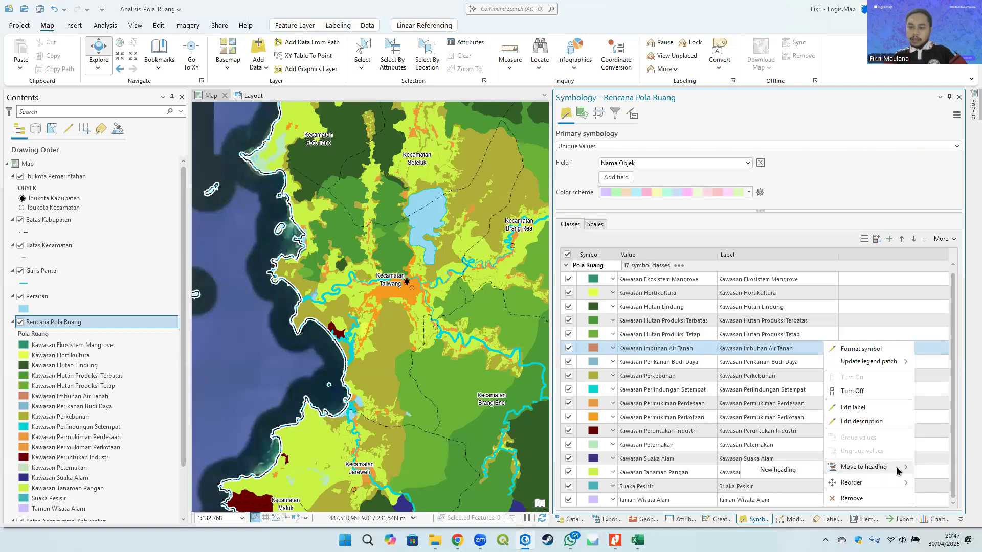
pyautogui.click(603, 267)
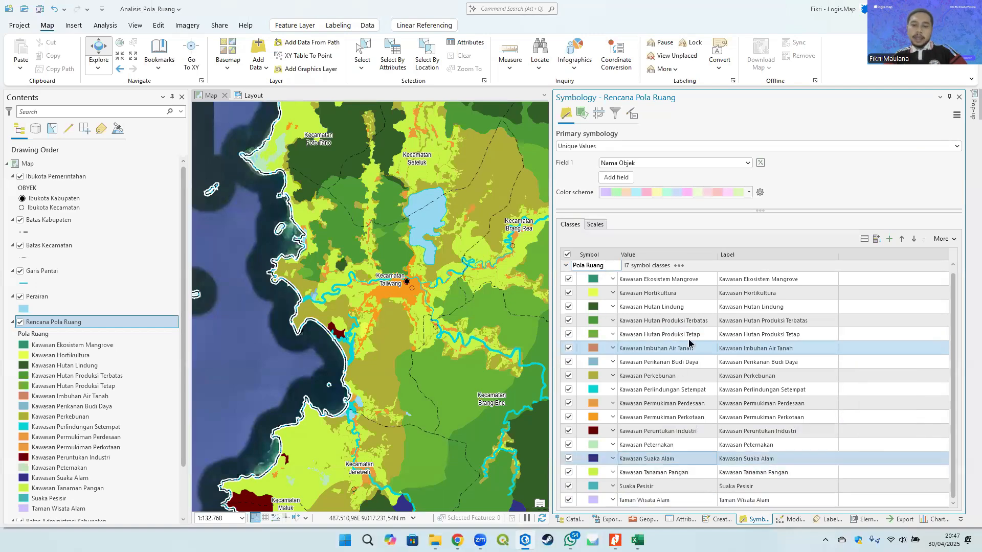
# - Examine the Orde 1 and Orde 2 groupings of the Kawasan Lindung rows in the Kodefikasi table
pyautogui.moveTo(637, 541)
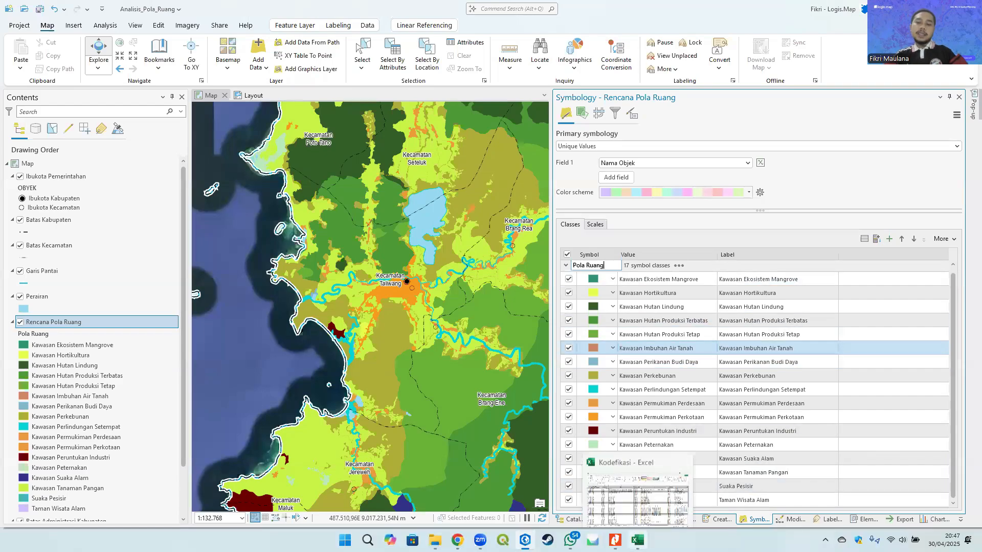
pyautogui.click(637, 491)
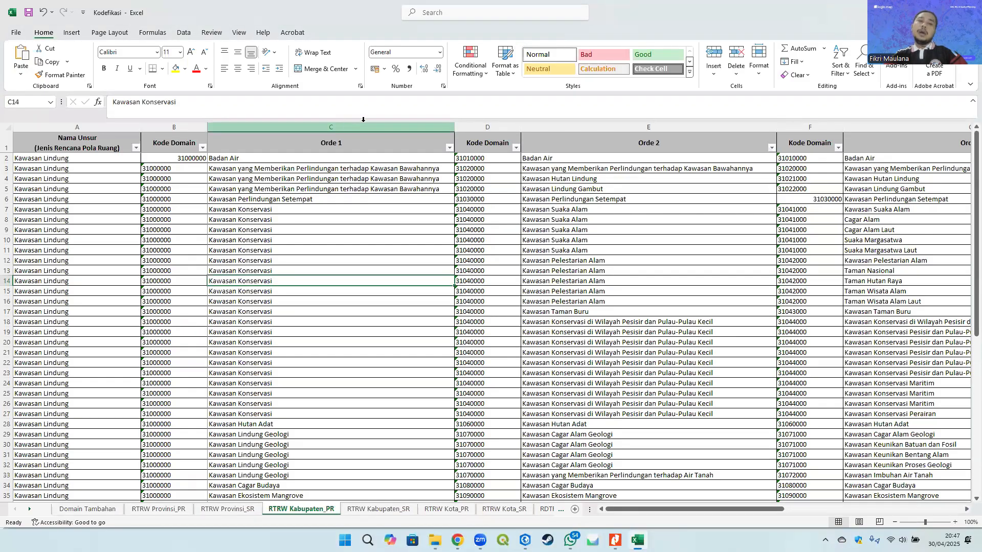
pyautogui.click(347, 123)
pyautogui.click(368, 259)
pyautogui.scroll(-3, 369, 260)
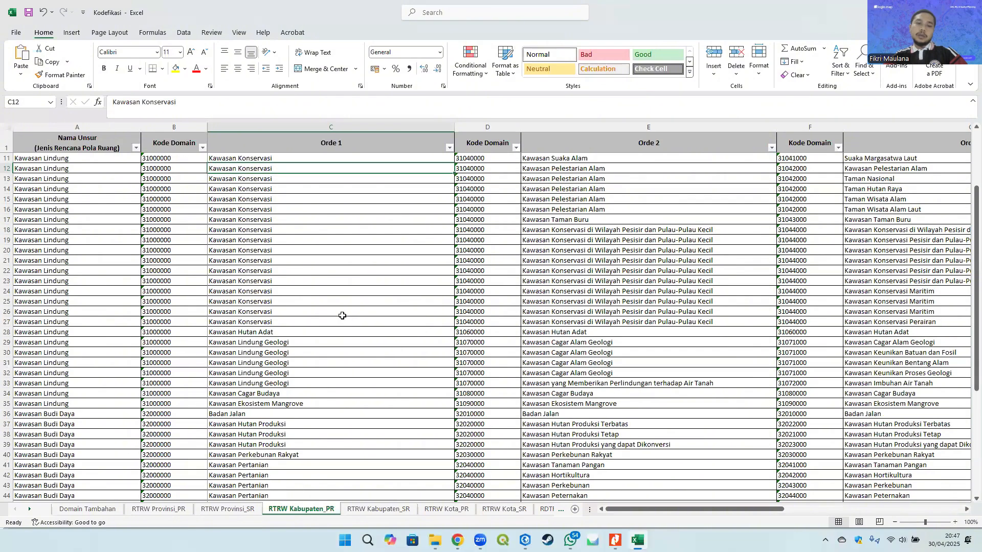
pyautogui.click(307, 303)
pyautogui.scroll(3, 310, 343)
pyautogui.click(372, 168)
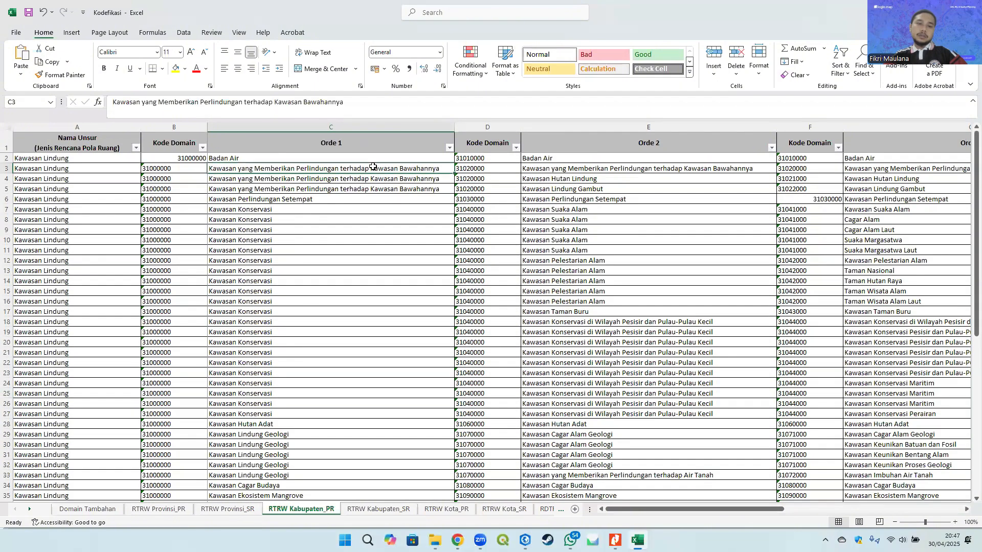
pyautogui.click(344, 189)
pyautogui.click(353, 179)
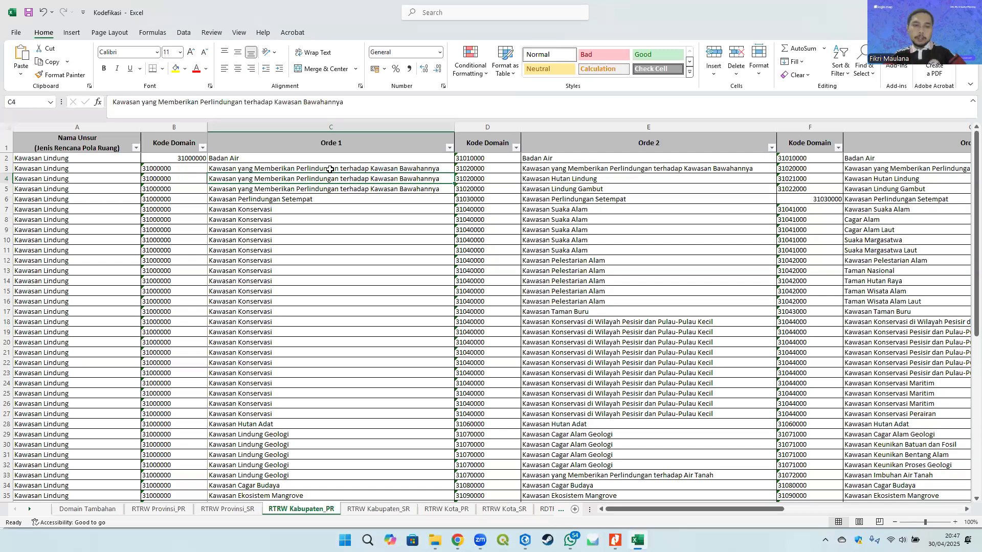
pyautogui.click(555, 180)
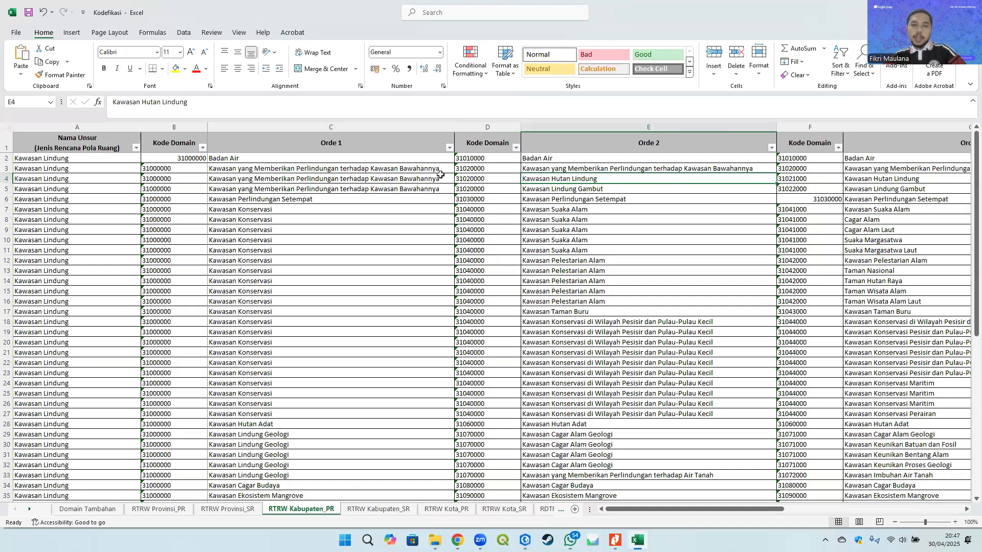
pyautogui.click(390, 180)
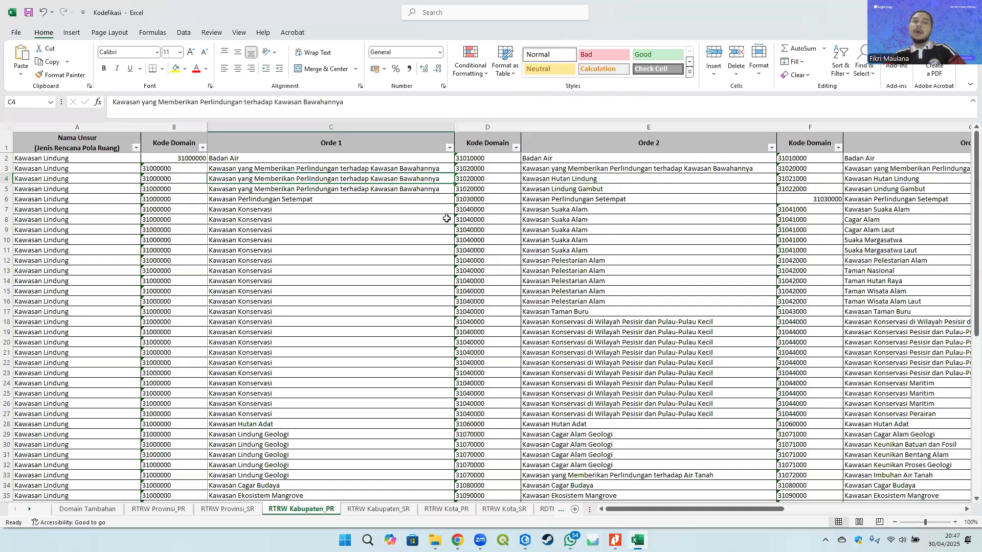
# - Compare the symbology class list with the Kodefikasi table's Orde classifications
pyautogui.hotkey('alt', 'Tab')
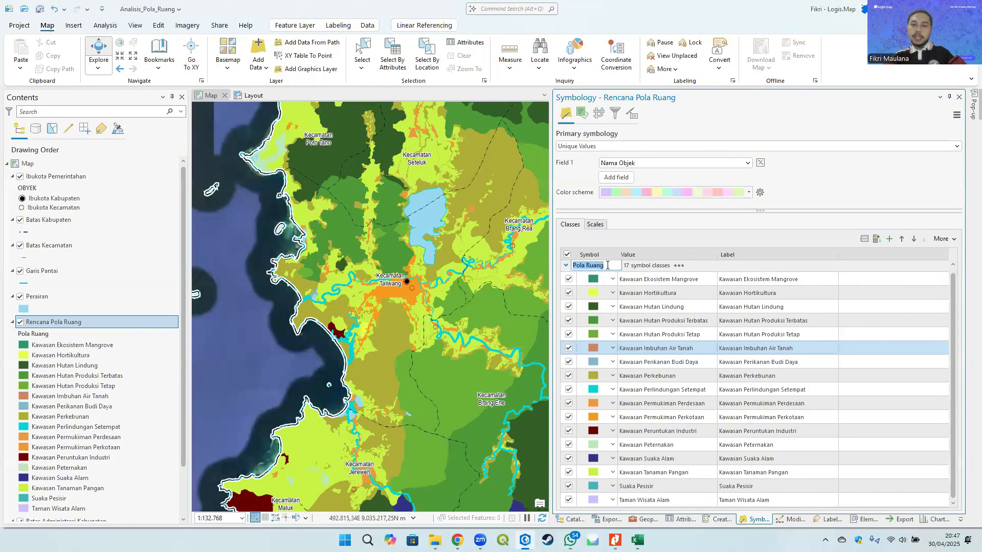
pyautogui.click(605, 264)
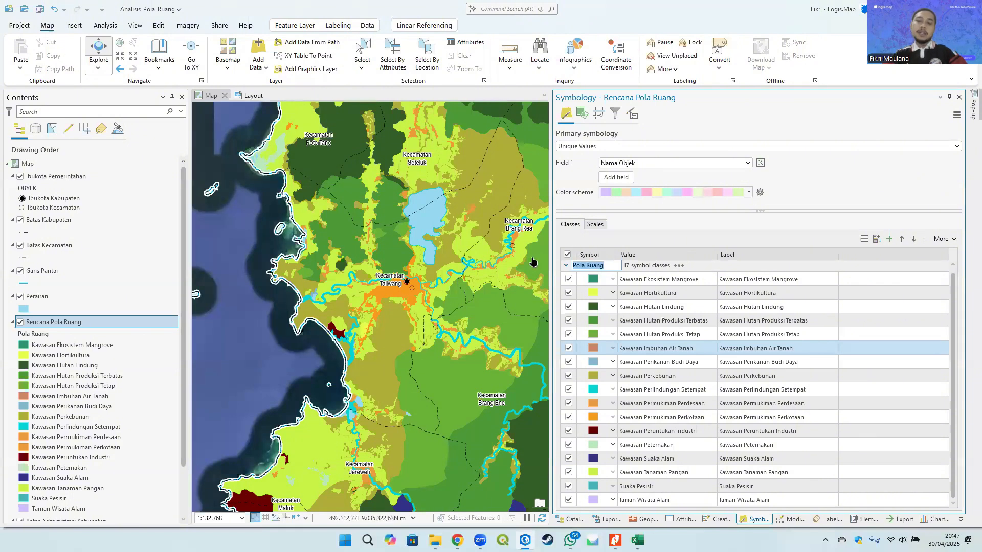
pyautogui.hotkey('alt', 'Tab')
pyautogui.scroll(-3, 315, 357)
pyautogui.hotkey('alt', 'Tab')
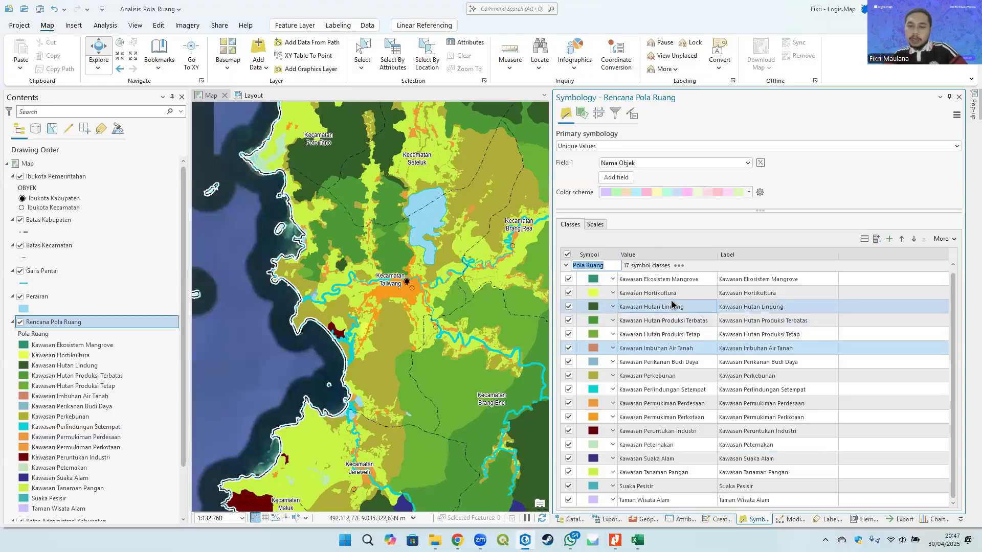
pyautogui.hotkey('alt', 'Tab')
pyautogui.scroll(-2, 286, 349)
pyautogui.scroll(3, 286, 348)
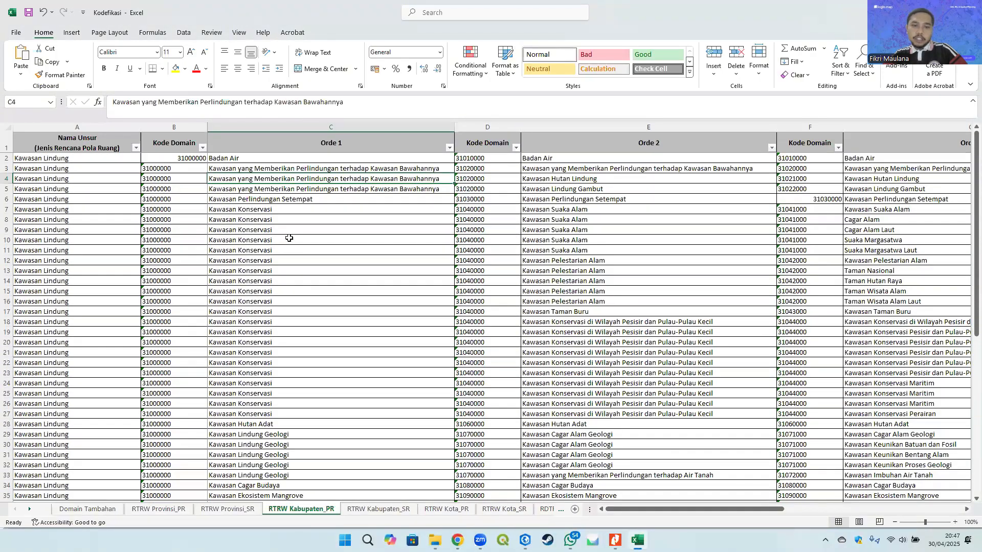
# - Rename the symbology class heading to Kawasan Permukiman
pyautogui.moveTo(307, 207); pyautogui.dragTo(839, 384)
pyautogui.click(313, 248)
pyautogui.hotkey('alt', 'Tab')
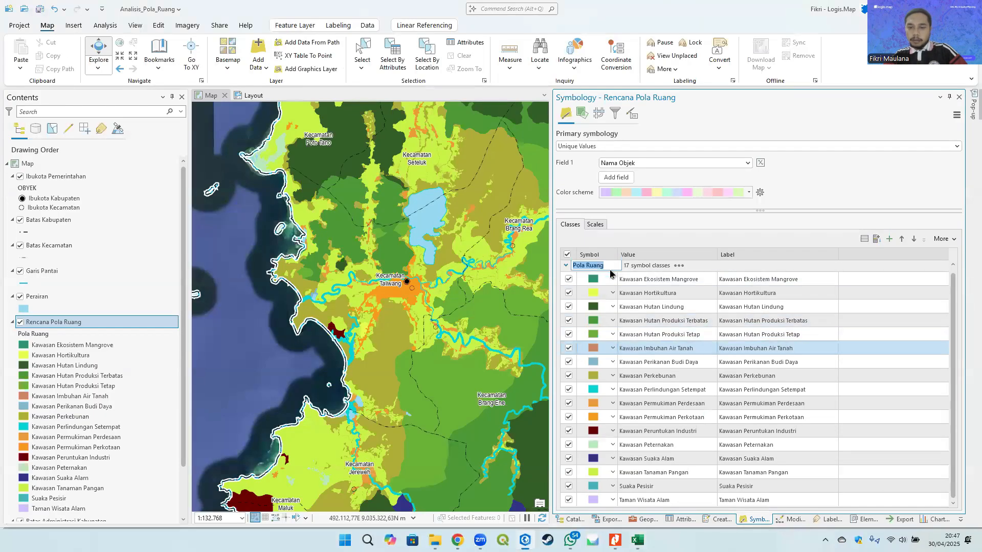
pyautogui.moveTo(611, 265); pyautogui.dragTo(562, 266)
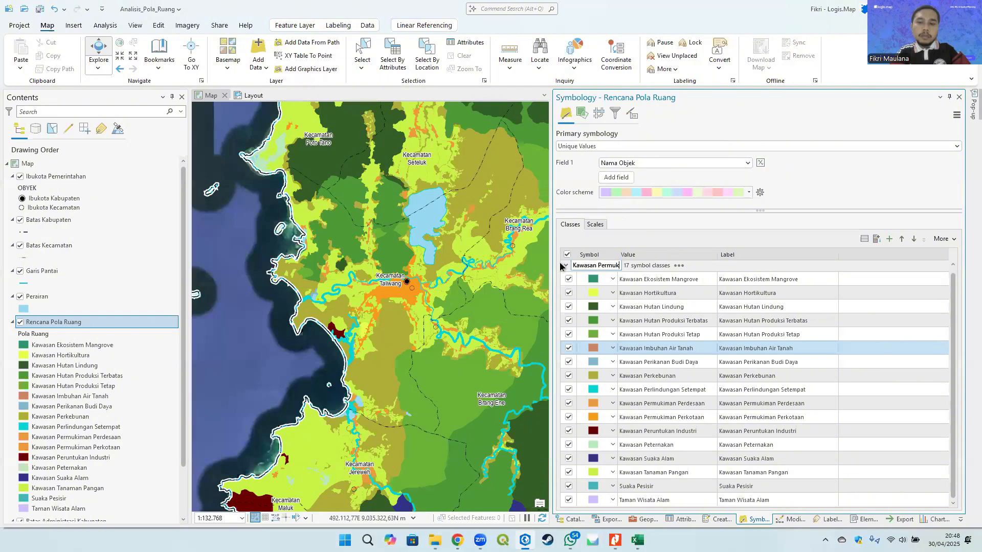
pyautogui.press('Return')
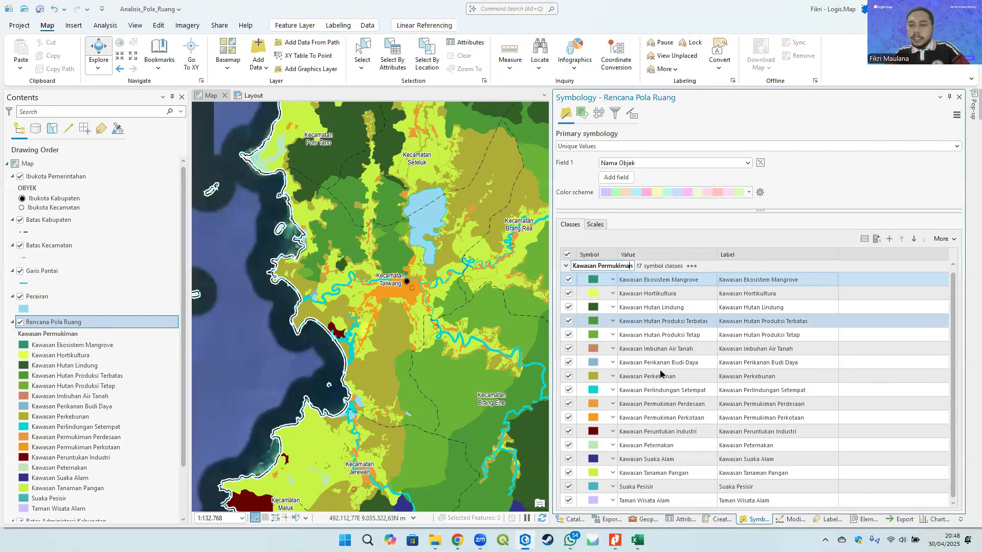
pyautogui.click(686, 402)
pyautogui.keyDown('shift'); pyautogui.click(683, 415); pyautogui.keyUp('shift')
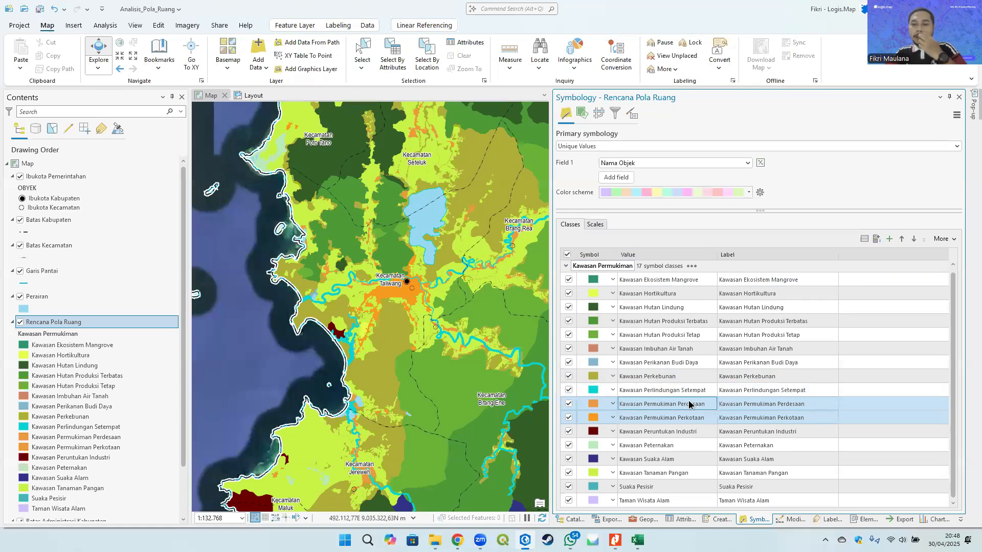
pyautogui.rightClick(696, 405)
pyautogui.moveTo(767, 367)
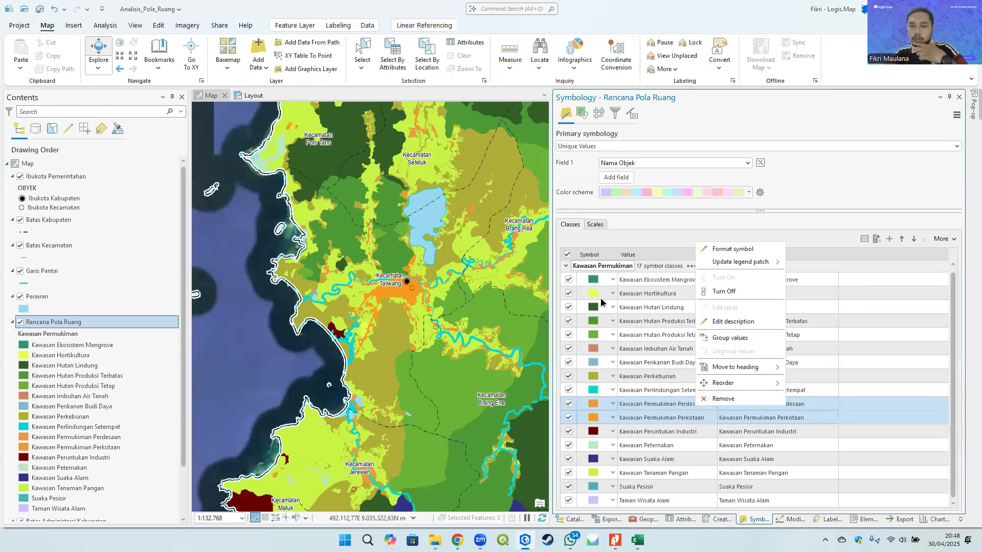
# - Move the Kawasan Perkebunan, Kawasan Tanaman Pangan and Kawasan Hortikultura classes under a new heading
pyautogui.click(648, 388)
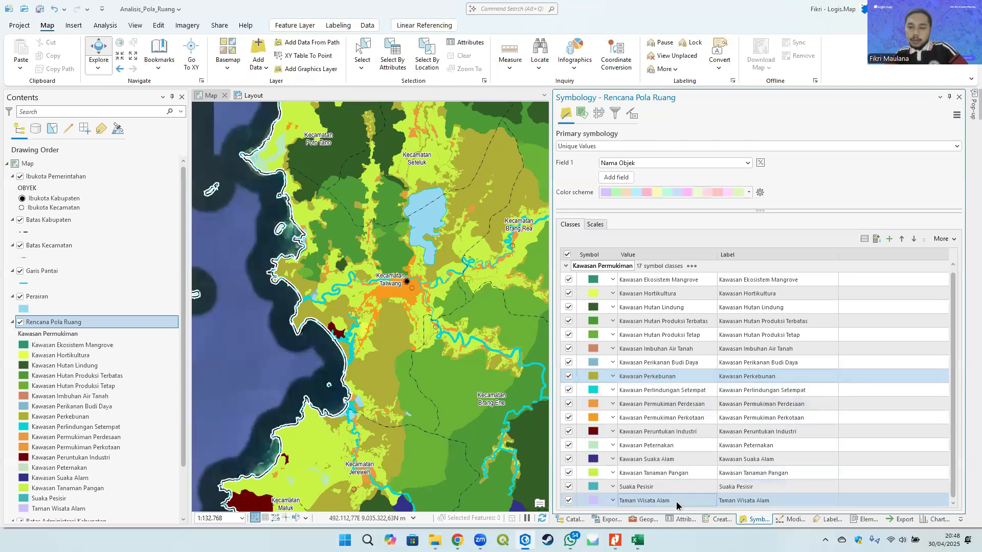
pyautogui.keyDown('ctrl'); pyautogui.click(672, 473); pyautogui.keyUp('ctrl')
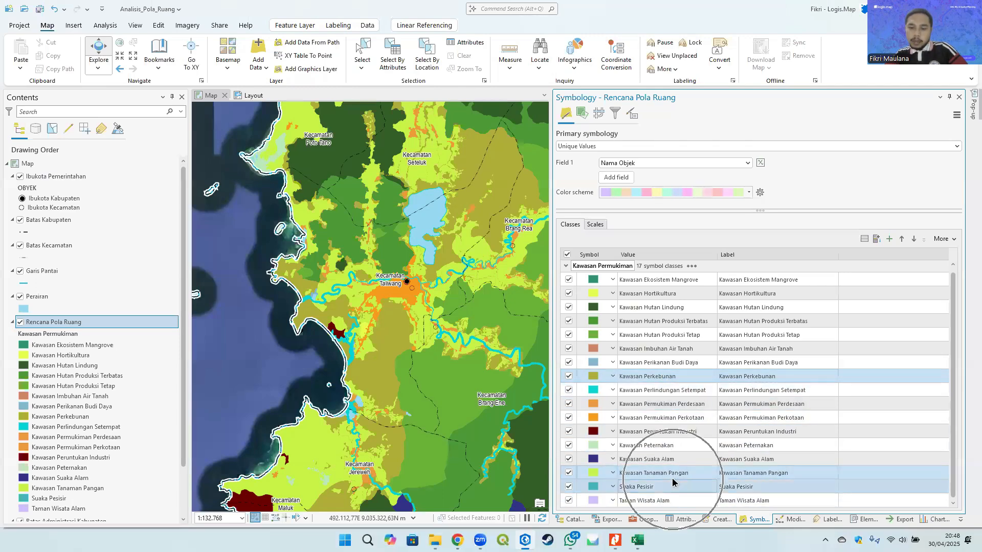
pyautogui.keyDown('ctrl'); pyautogui.click(674, 500); pyautogui.keyUp('ctrl')
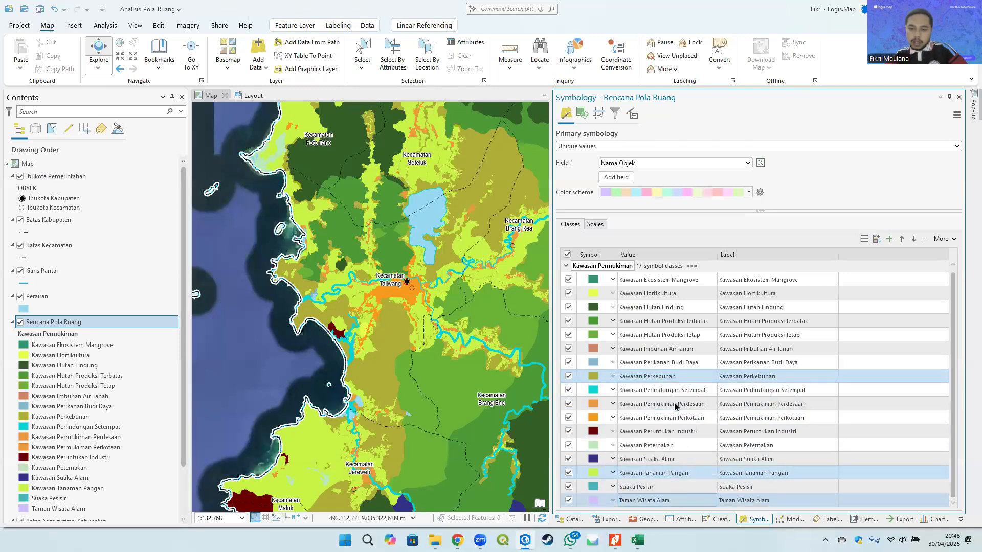
pyautogui.keyDown('ctrl'); pyautogui.click(672, 294); pyautogui.keyUp('ctrl')
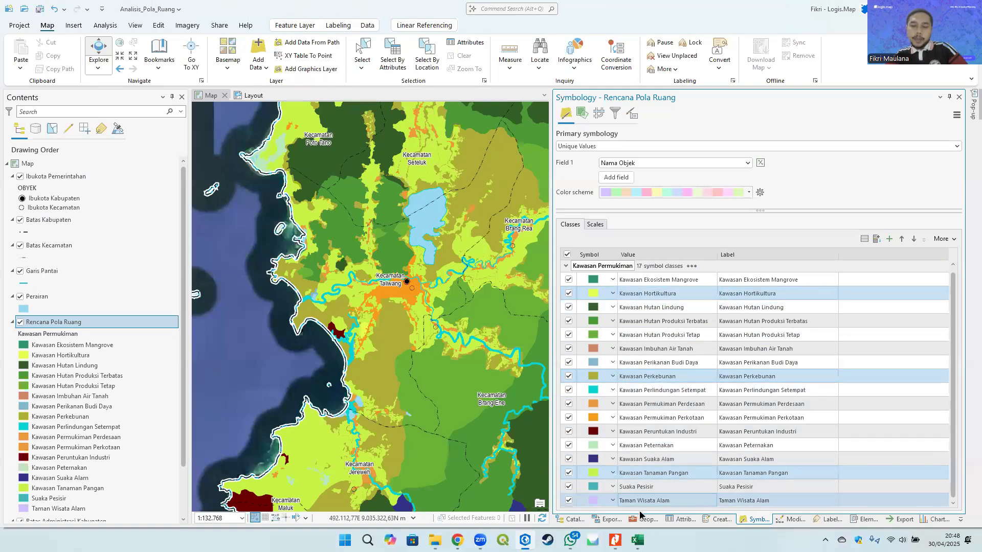
pyautogui.rightClick(656, 294)
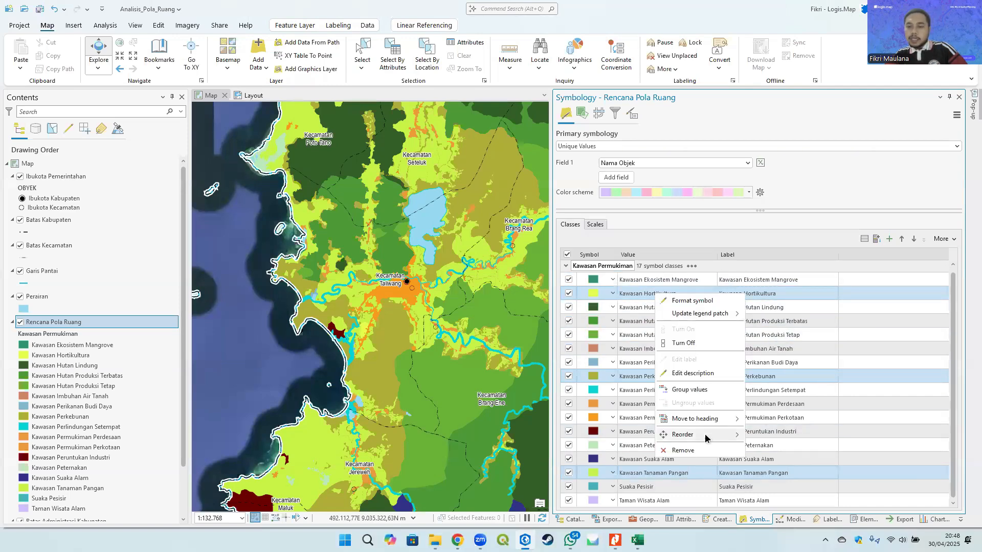
pyautogui.moveTo(715, 419)
pyautogui.click(771, 422)
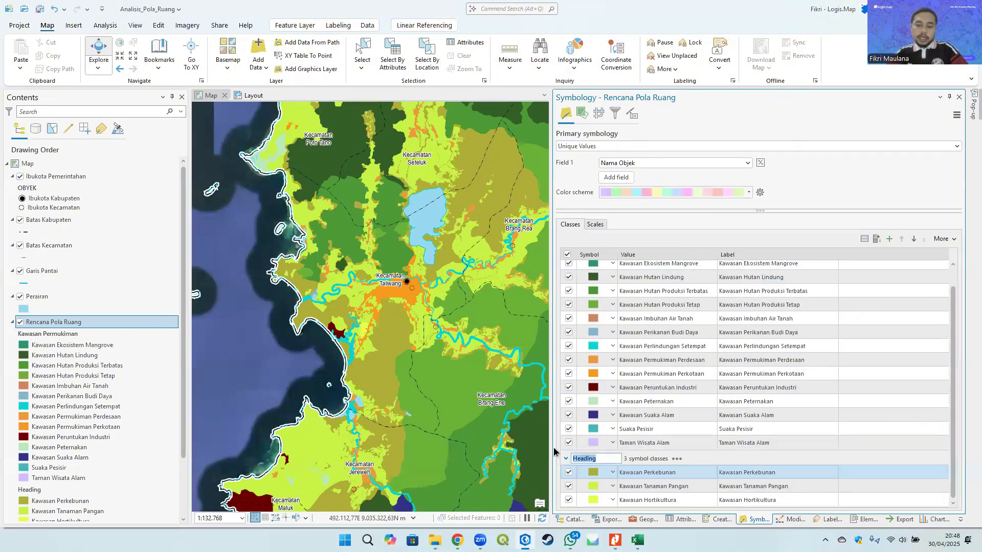
# - Rename the new heading to Kawasan Pertanian
pyautogui.write('Kawasan Pe')
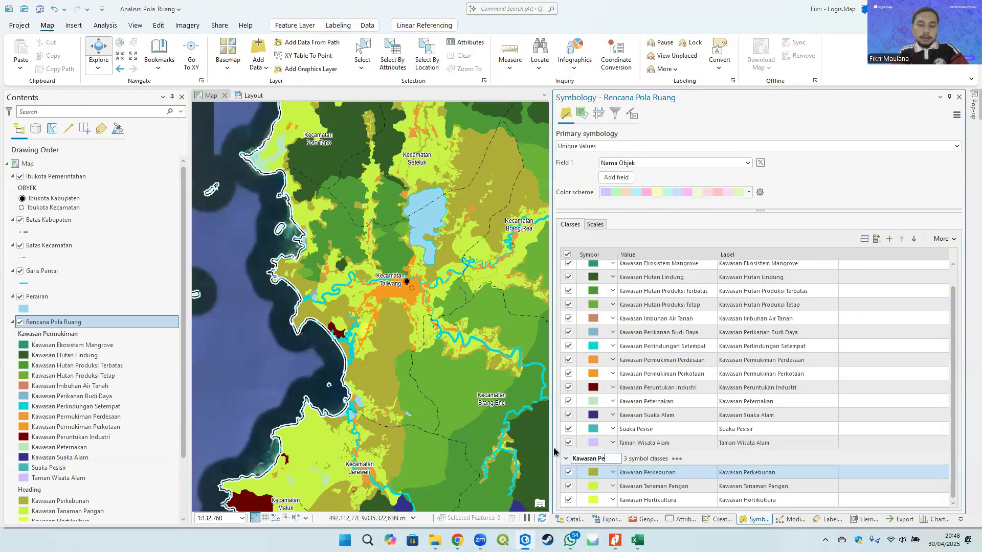
pyautogui.write('rtanian')
pyautogui.press('Return')
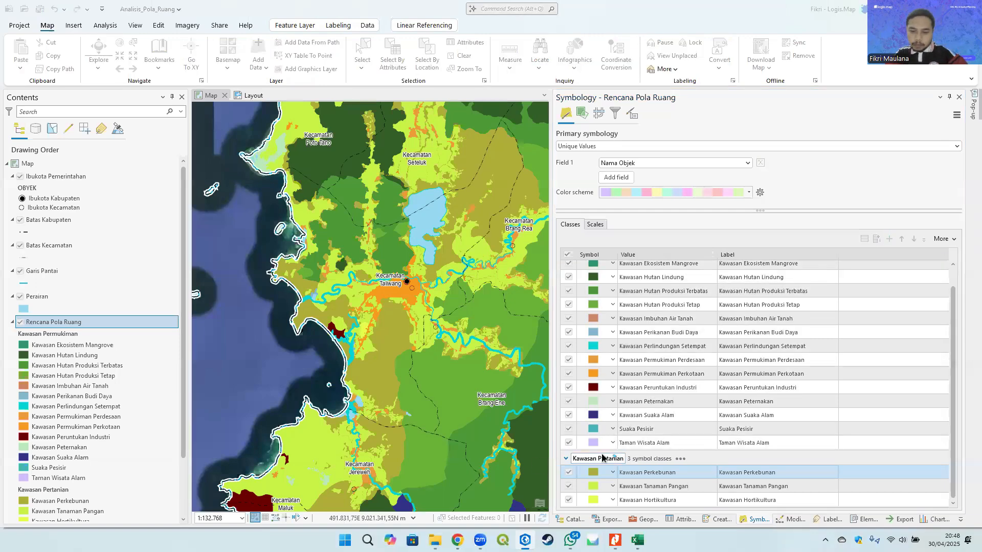
# - Compare the remaining symbol classes with the Kawasan Konservasi and related Orde 1 rows of the Kodefikasi table
pyautogui.click(661, 438)
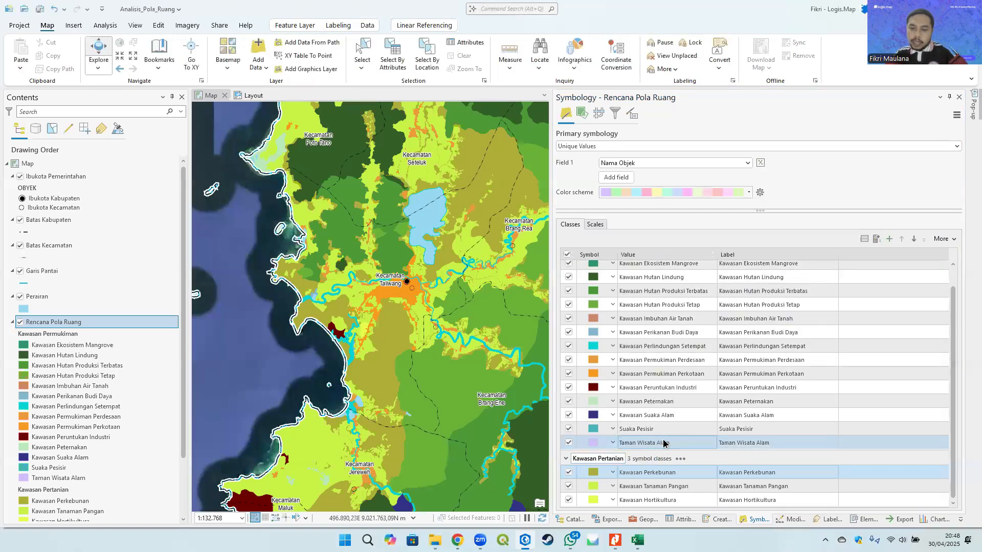
pyautogui.keyDown('ctrl'); pyautogui.click(670, 430); pyautogui.keyUp('ctrl')
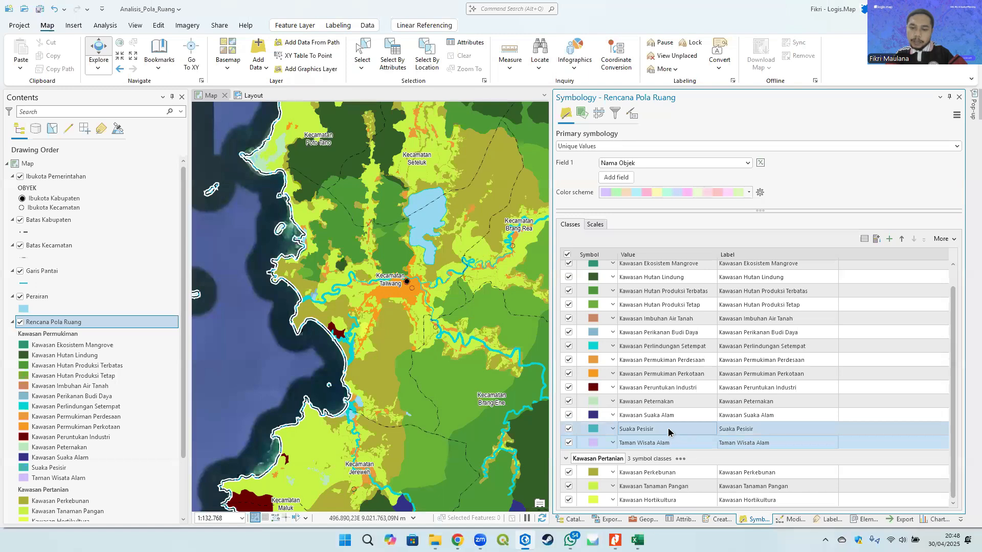
pyautogui.keyDown('ctrl'); pyautogui.click(674, 415); pyautogui.keyUp('ctrl')
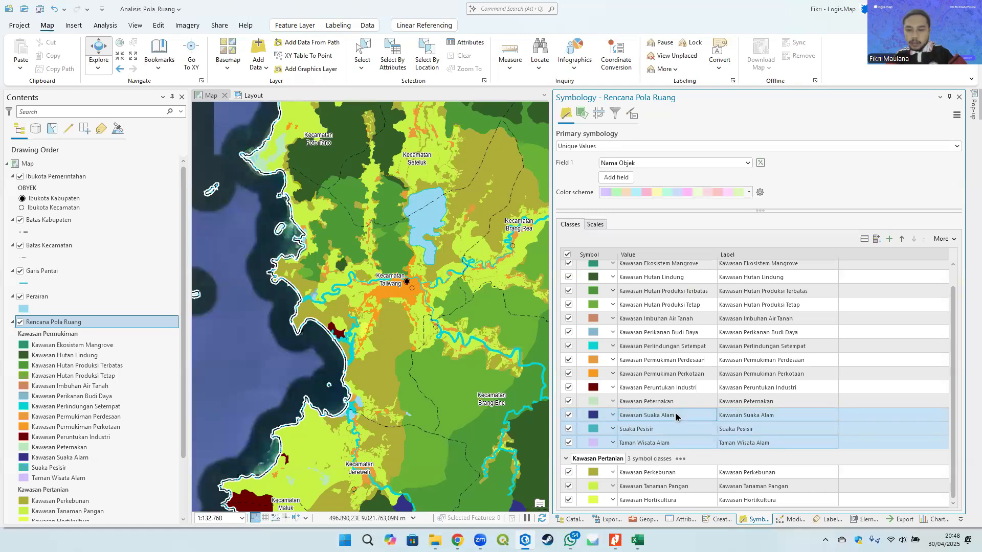
pyautogui.hotkey('alt', 'Tab')
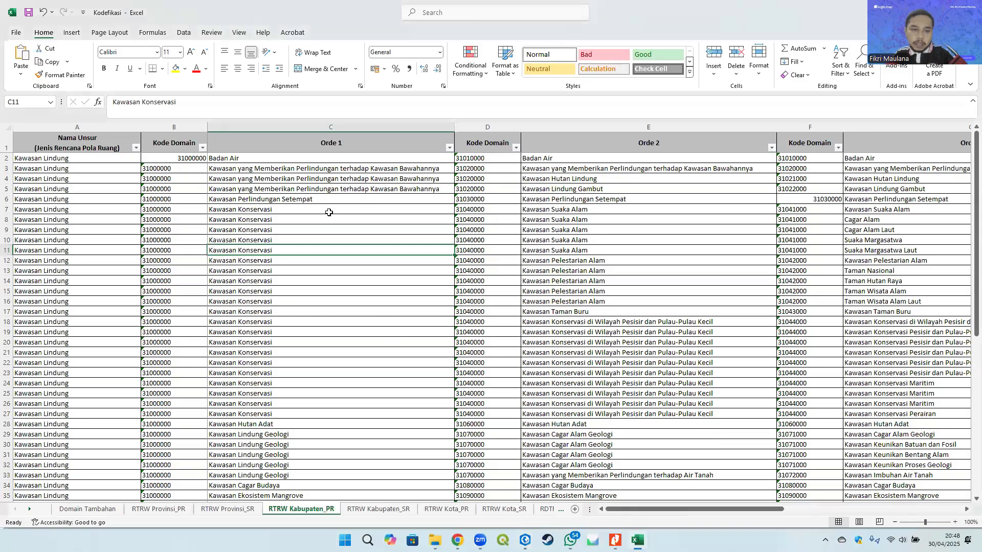
pyautogui.moveTo(329, 212); pyautogui.dragTo(900, 414)
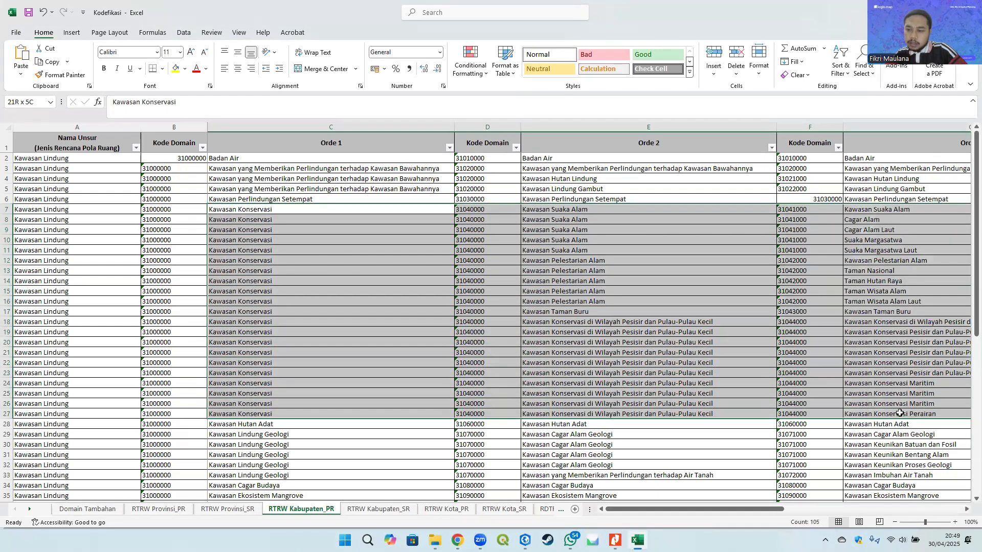
pyautogui.hotkey('alt', 'Tab')
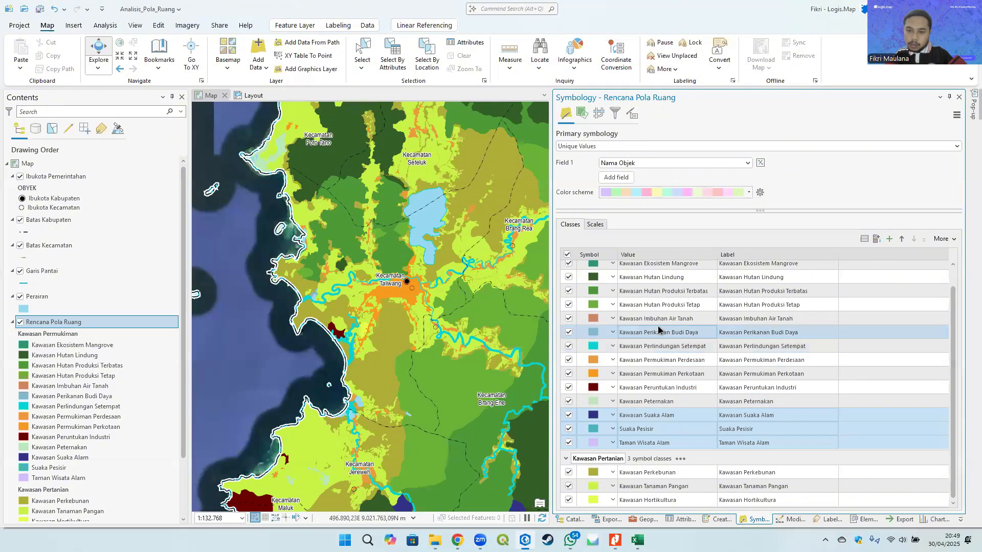
pyautogui.scroll(1, 647, 313)
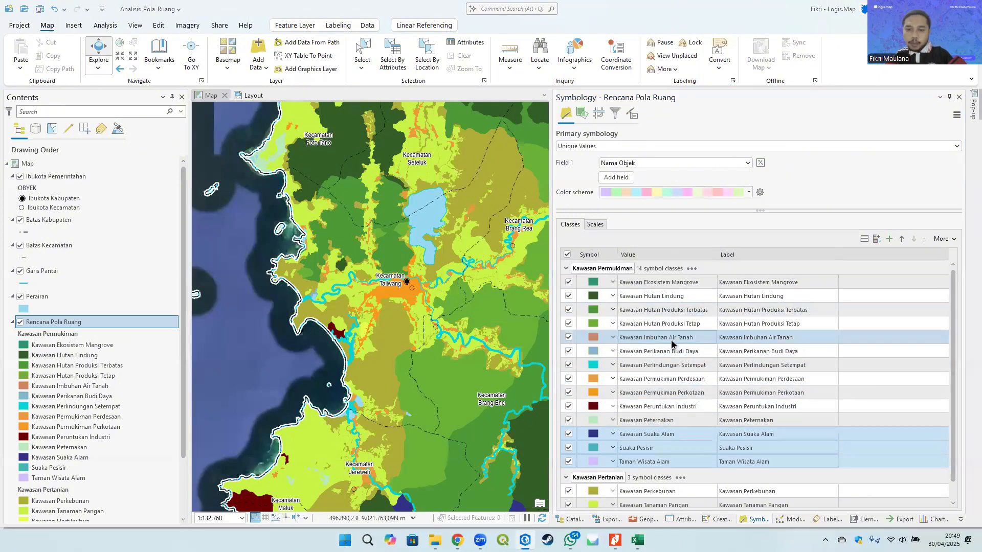
pyautogui.hotkey('alt', 'Tab')
pyautogui.click(258, 410)
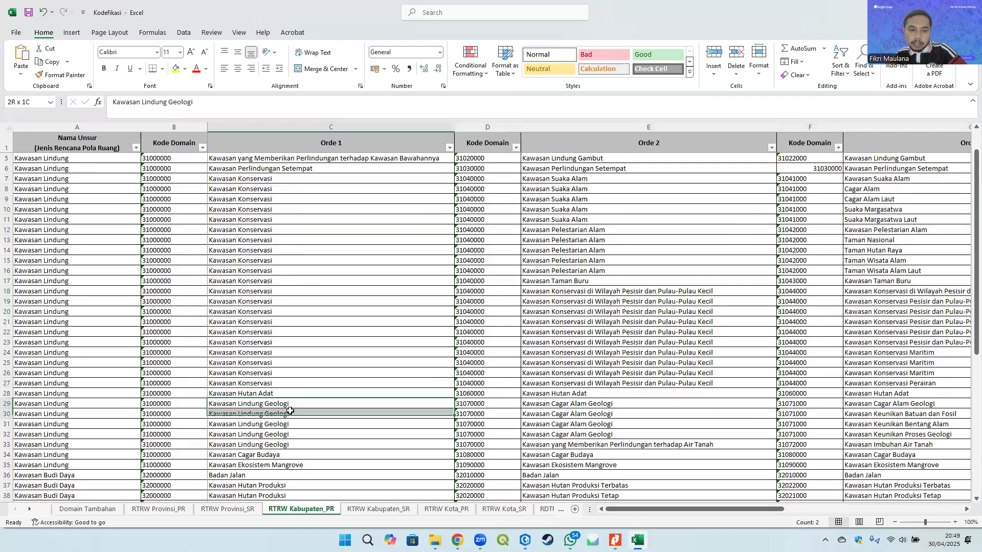
pyautogui.click(619, 423)
pyautogui.hotkey('alt', 'Tab')
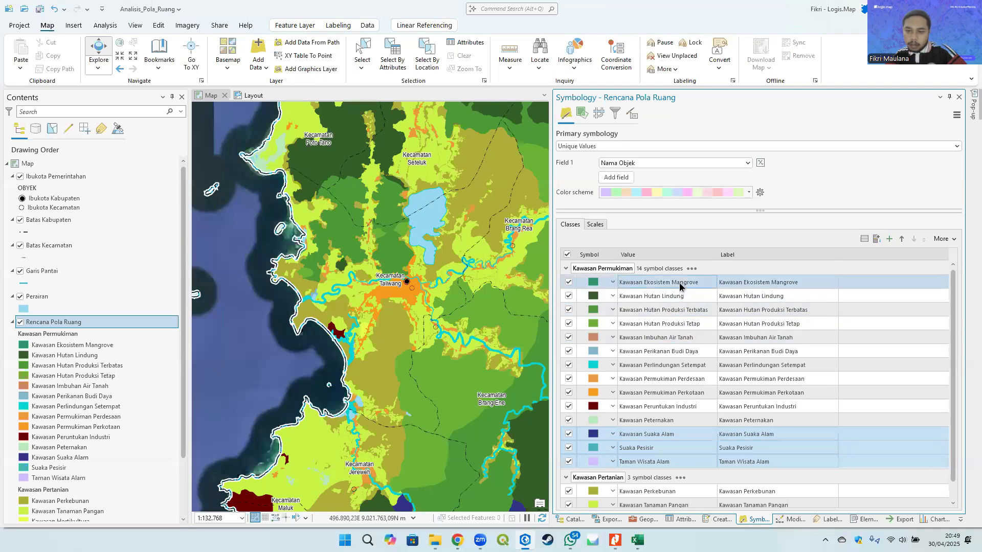
pyautogui.hotkey('alt', 'Tab')
pyautogui.scroll(-1, 301, 423)
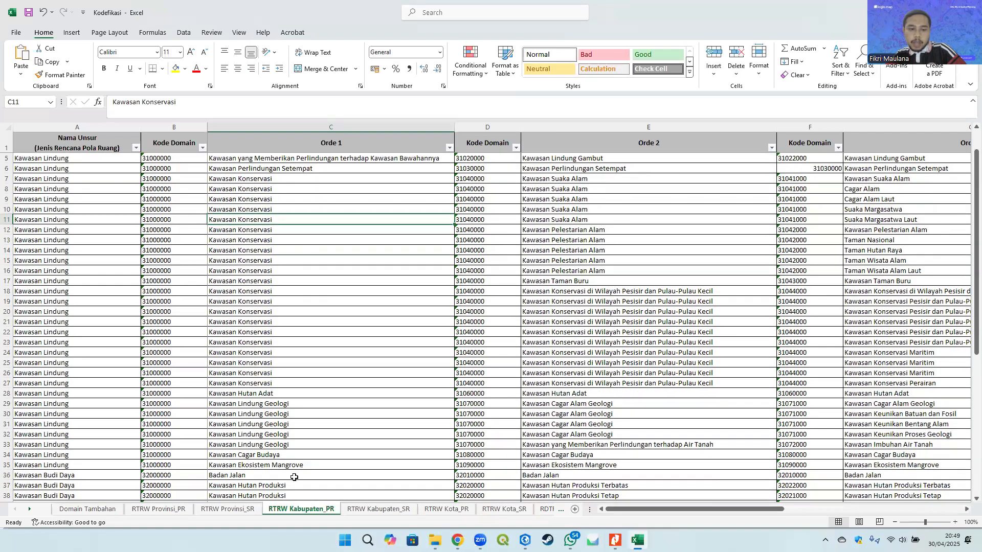
pyautogui.click(297, 467)
pyautogui.scroll(1, 309, 364)
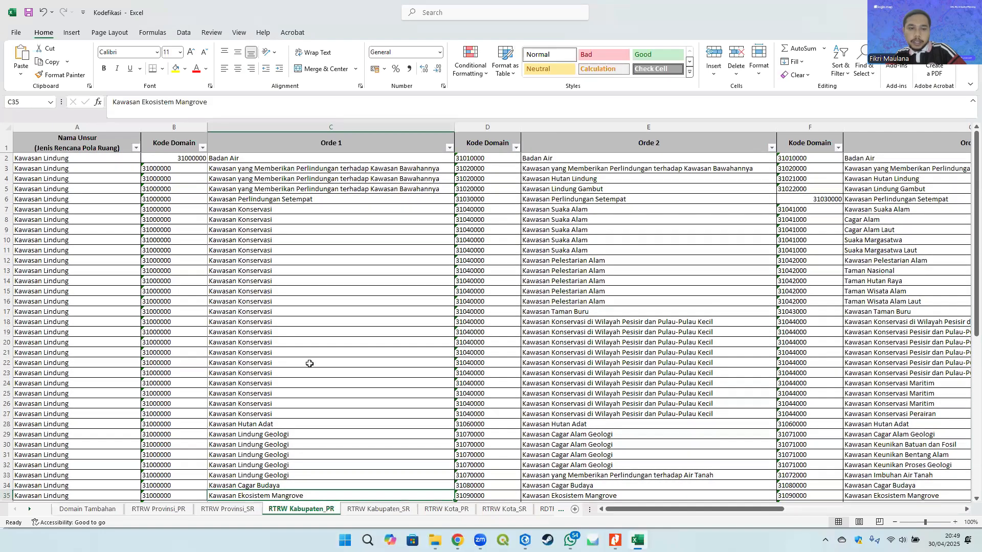
pyautogui.hotkey('alt', 'Tab')
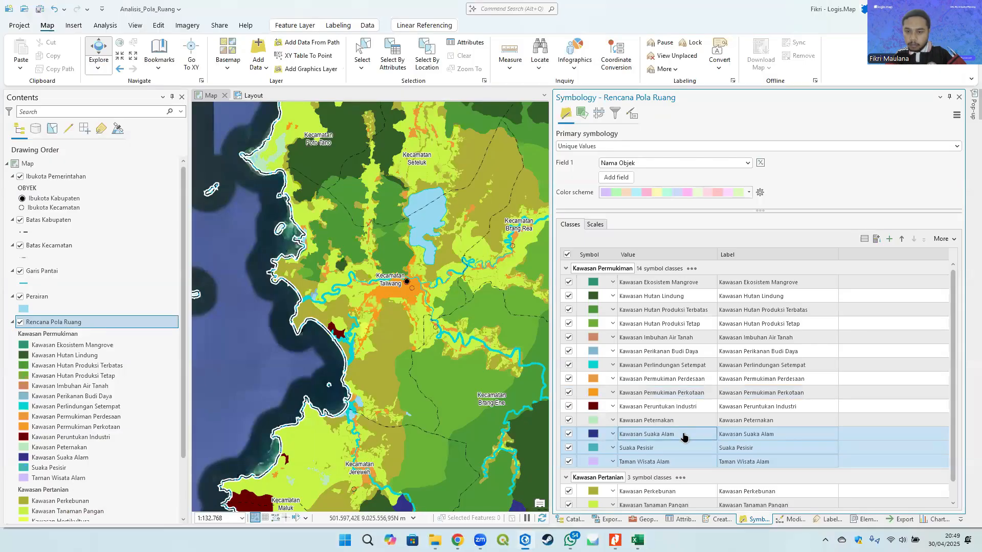
# - Move the Kawasan Peternakan class under the Kawasan Pertanian heading
pyautogui.scroll(-1, 658, 406)
pyautogui.rightClick(669, 400)
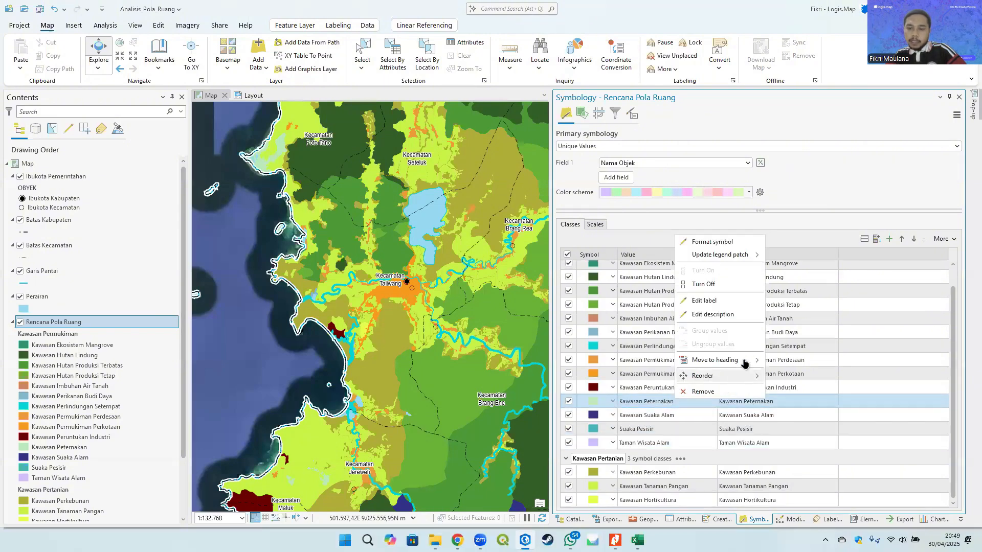
pyautogui.moveTo(744, 362)
pyautogui.click(814, 383)
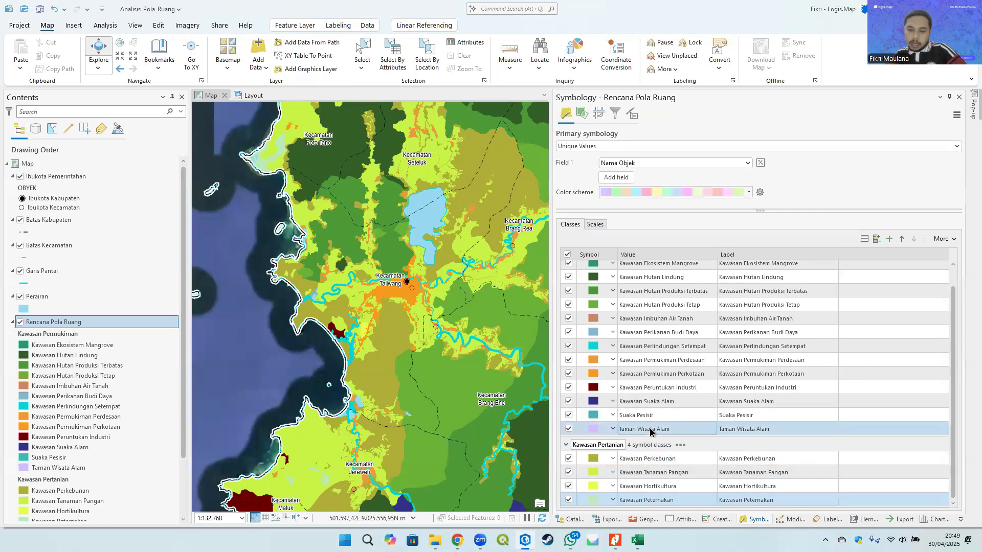
# - Move the Kawasan Suaka Alam, Suaka Pesisir and Taman Wisata Alam classes under a new heading
pyautogui.moveTo(646, 430); pyautogui.dragTo(665, 404)
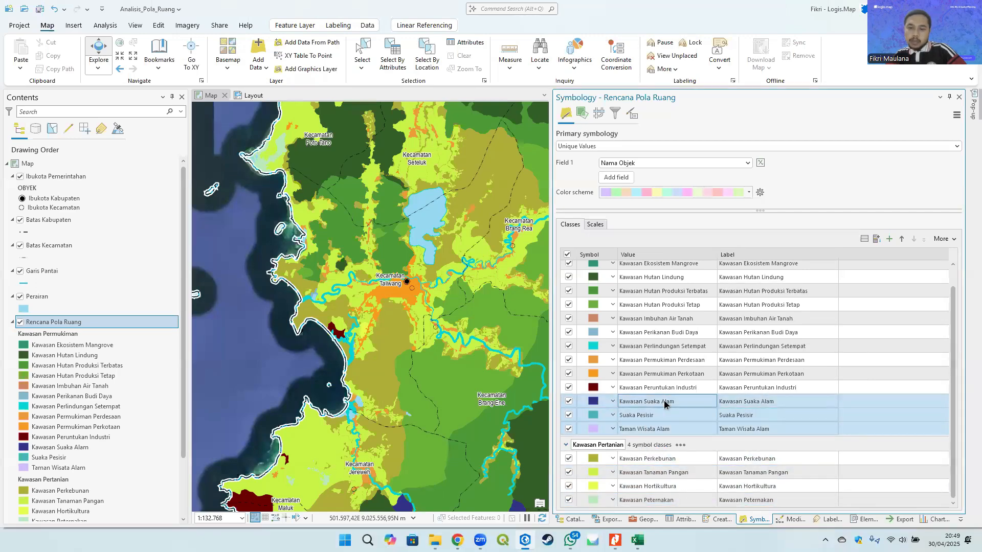
pyautogui.rightClick(665, 404)
pyautogui.moveTo(730, 362)
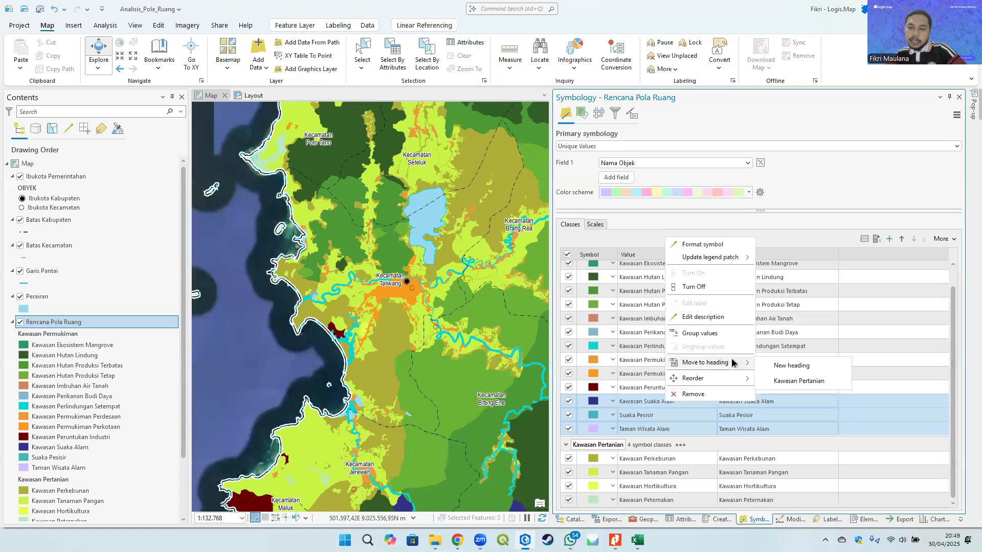
pyautogui.click(788, 364)
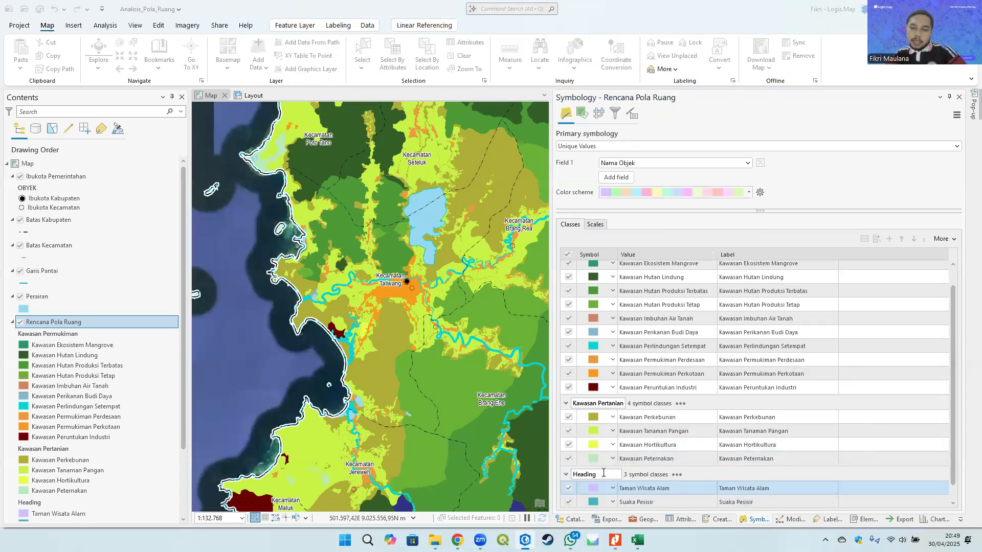
pyautogui.hotkey('alt', 'Tab')
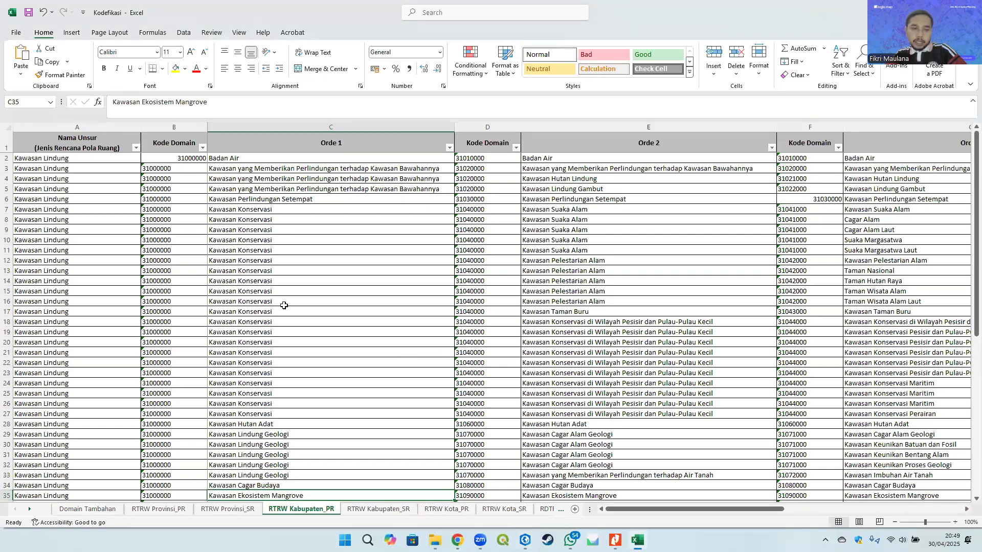
pyautogui.hotkey('alt', 'Tab')
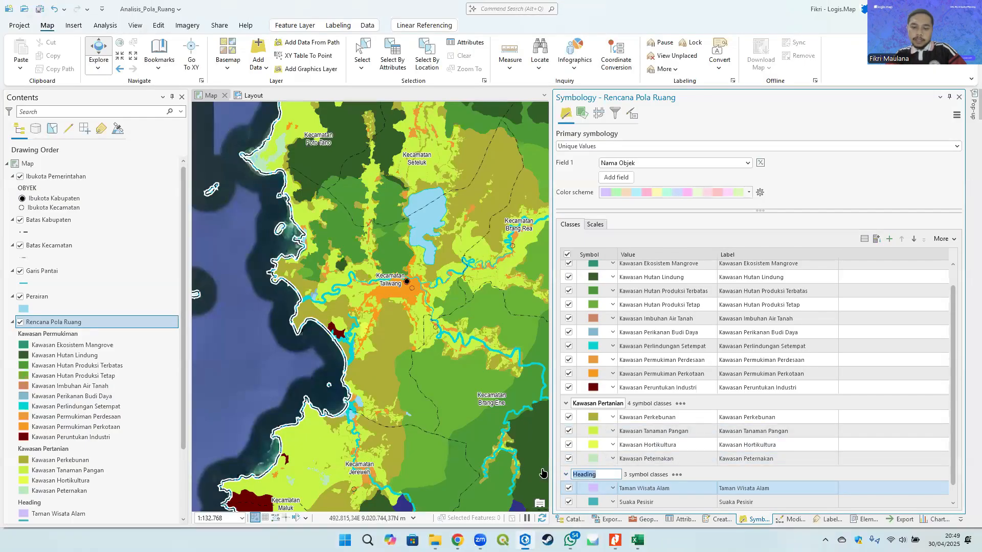
# - Rename the new heading to Kawasan Konservasi
pyautogui.write('Kawasan Ko')
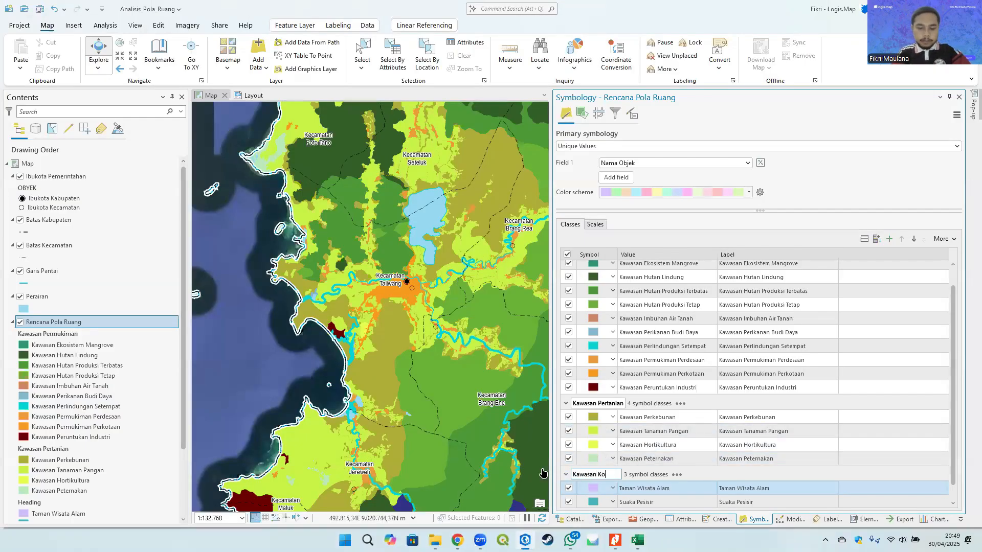
pyautogui.write('nservas')
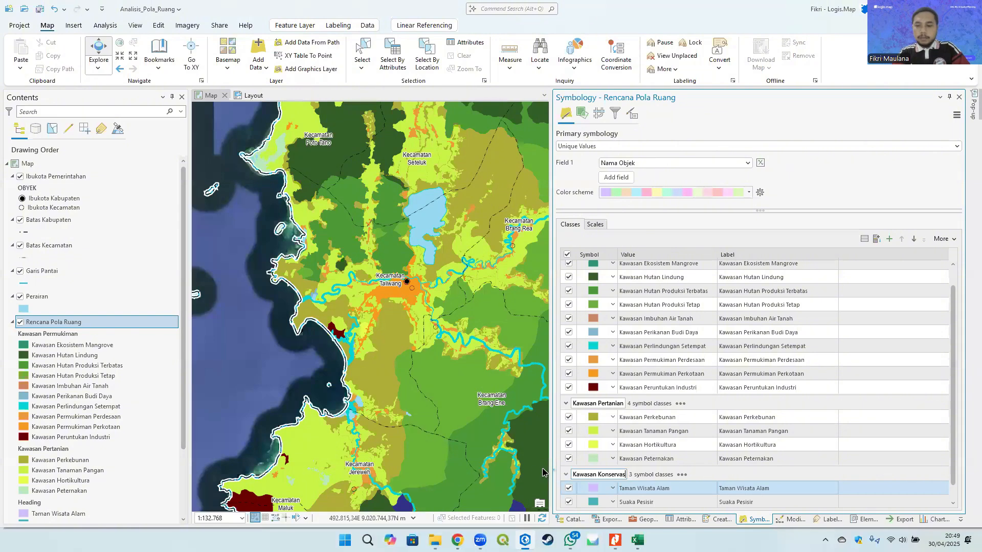
pyautogui.write('i')
pyautogui.press('Return')
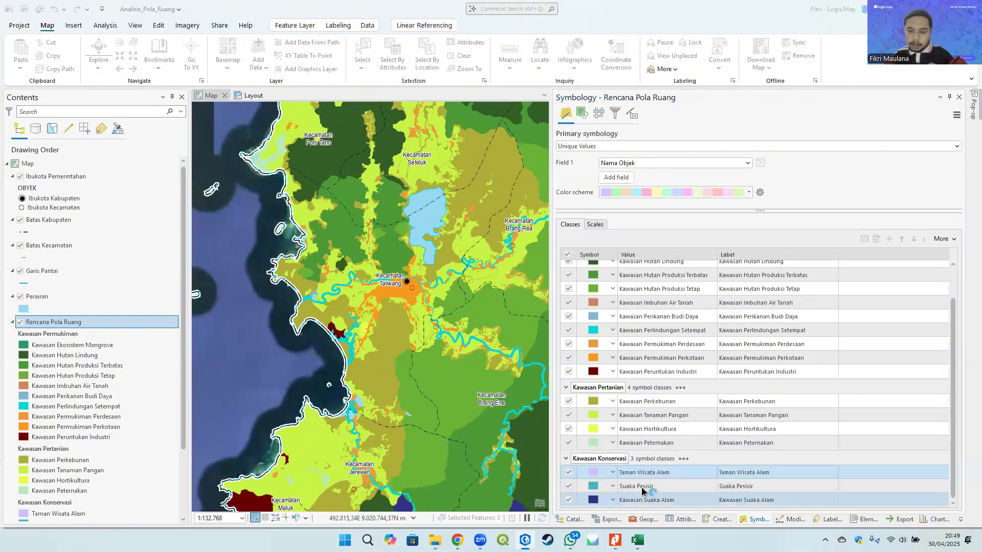
# - Move the Kawasan Permukiman Perkotaan and Kawasan Permukiman Perdesaan classes to the top of the Kawasan Permukiman heading
pyautogui.scroll(1, 663, 424)
pyautogui.click(667, 387)
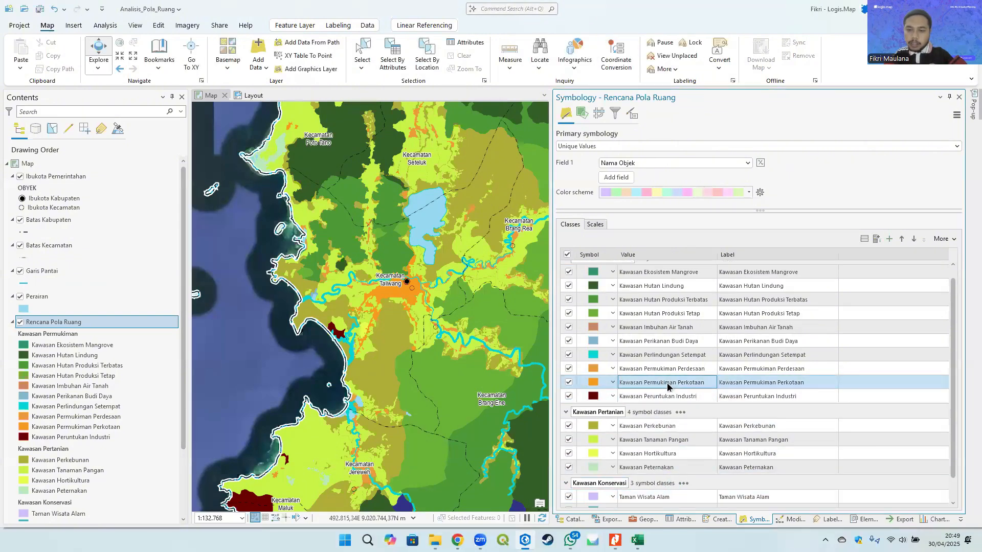
pyautogui.click(681, 369)
pyautogui.scroll(1, 667, 381)
pyautogui.keyDown('ctrl'); pyautogui.click(647, 405); pyautogui.keyUp('ctrl')
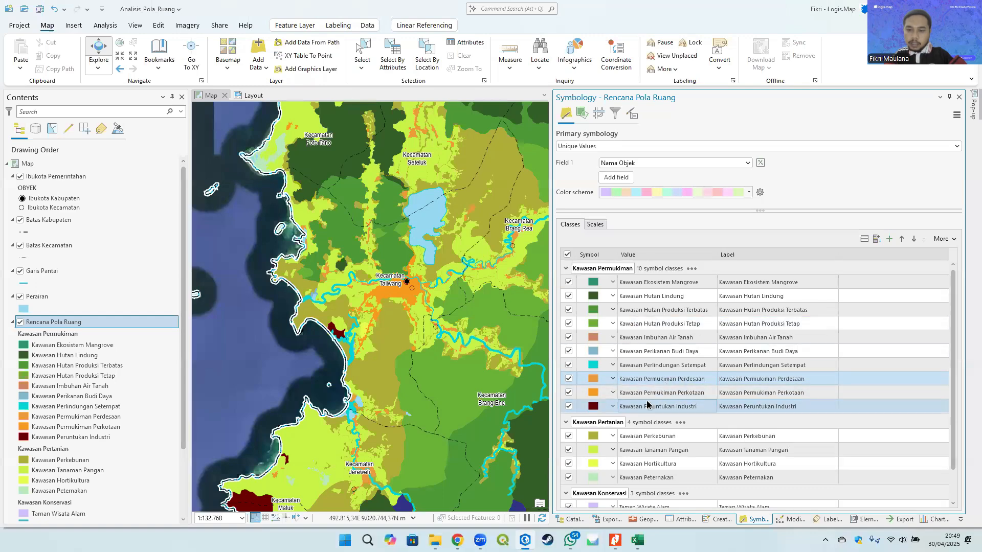
pyautogui.click(648, 378)
pyautogui.moveTo(648, 378); pyautogui.dragTo(623, 284)
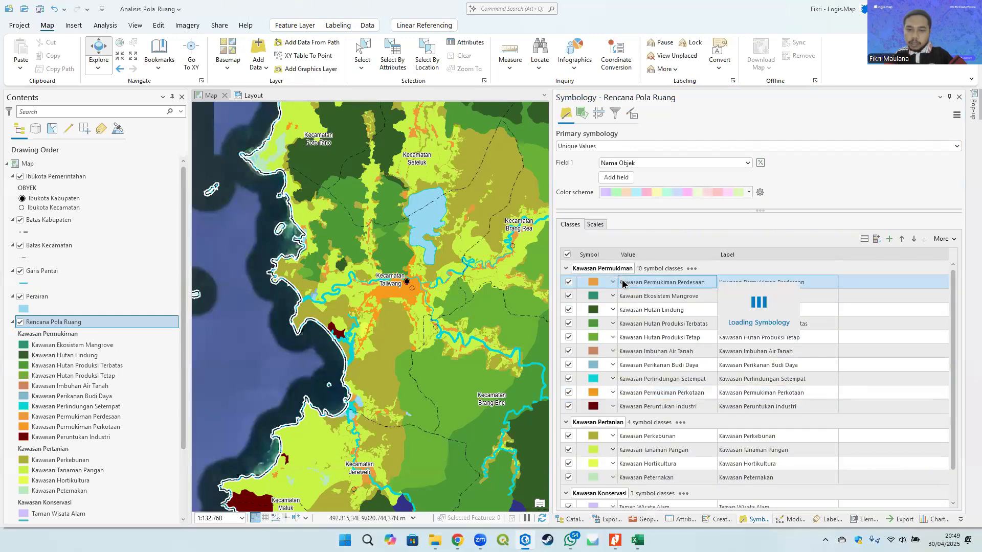
pyautogui.moveTo(643, 393); pyautogui.dragTo(626, 288)
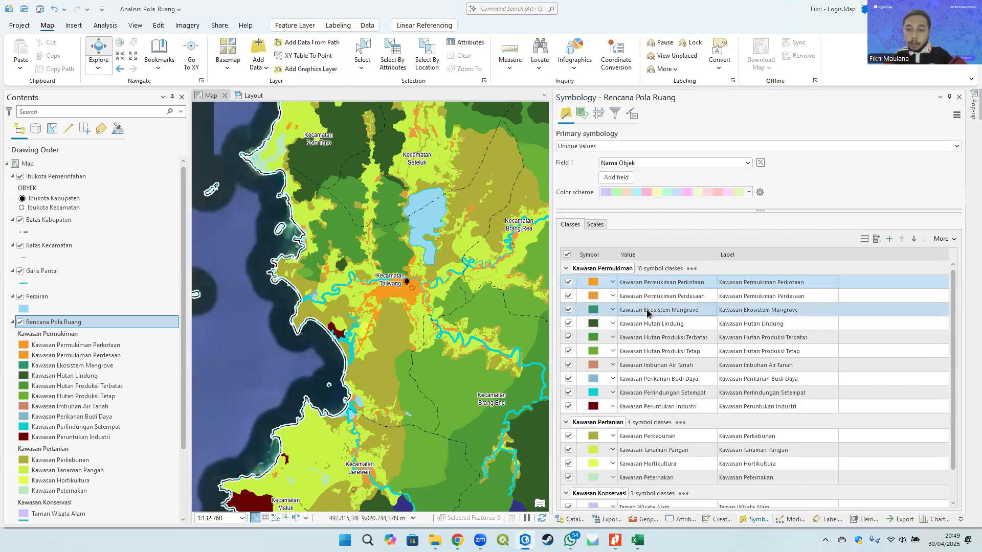
# - Move the Kawasan Ekosistem Mangrove class under a new heading named Kawasan Ekosistem Mangrove
pyautogui.rightClick(668, 312)
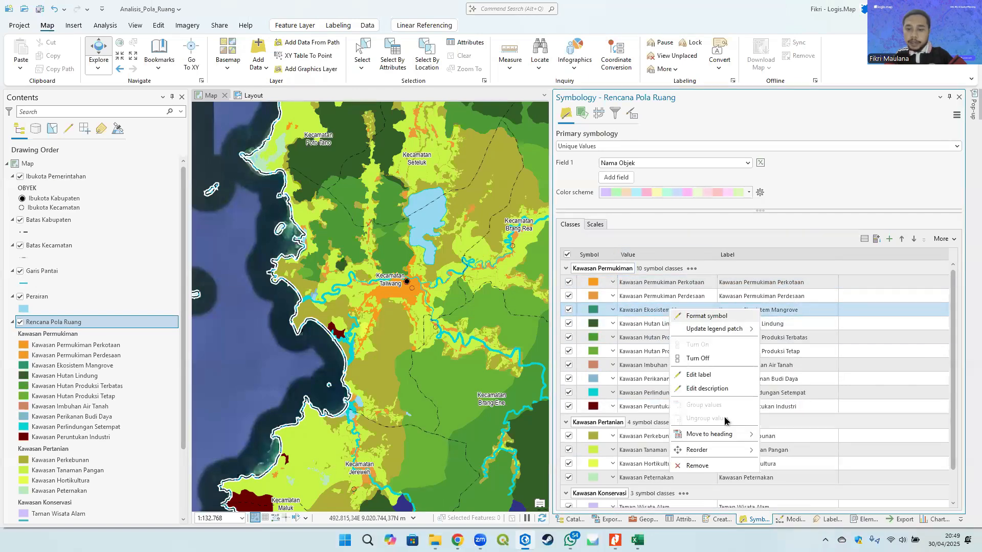
pyautogui.moveTo(736, 434)
pyautogui.click(792, 435)
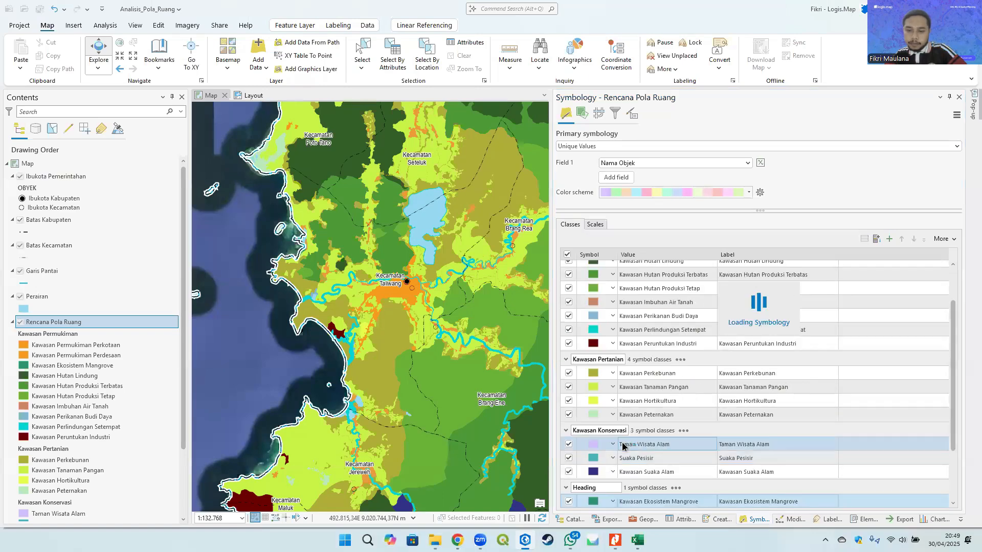
pyautogui.moveTo(602, 487); pyautogui.dragTo(561, 489)
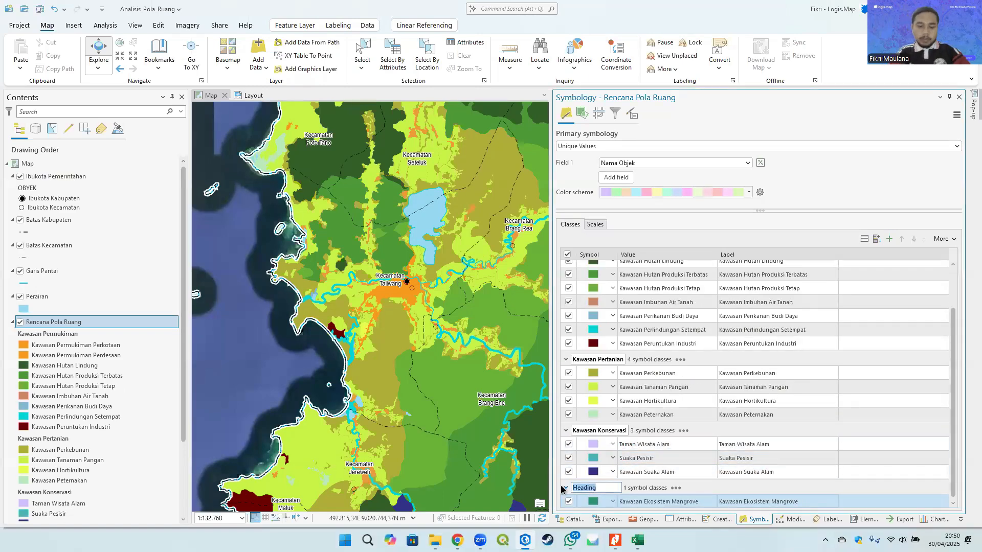
pyautogui.write('Kawasan Eko')
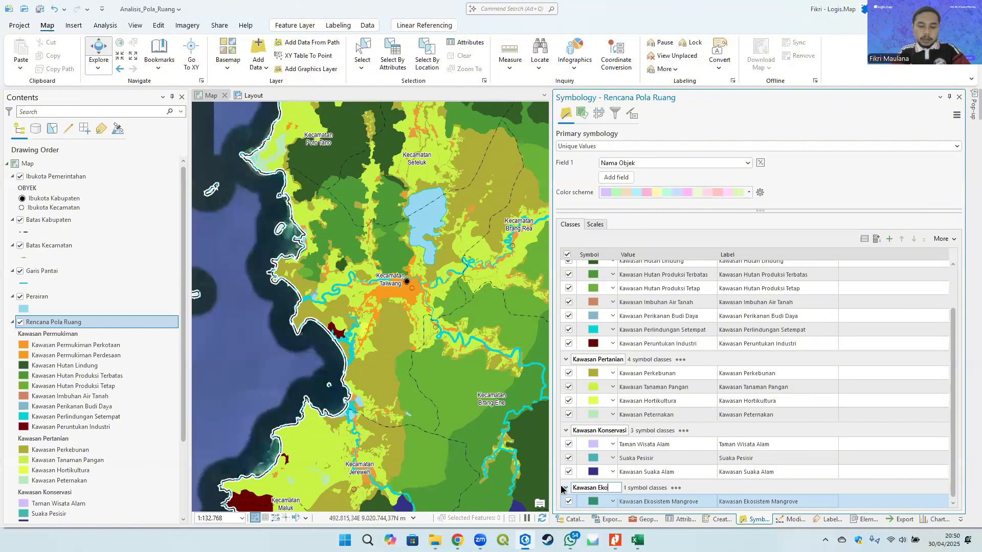
pyautogui.write('sistem Mangr')
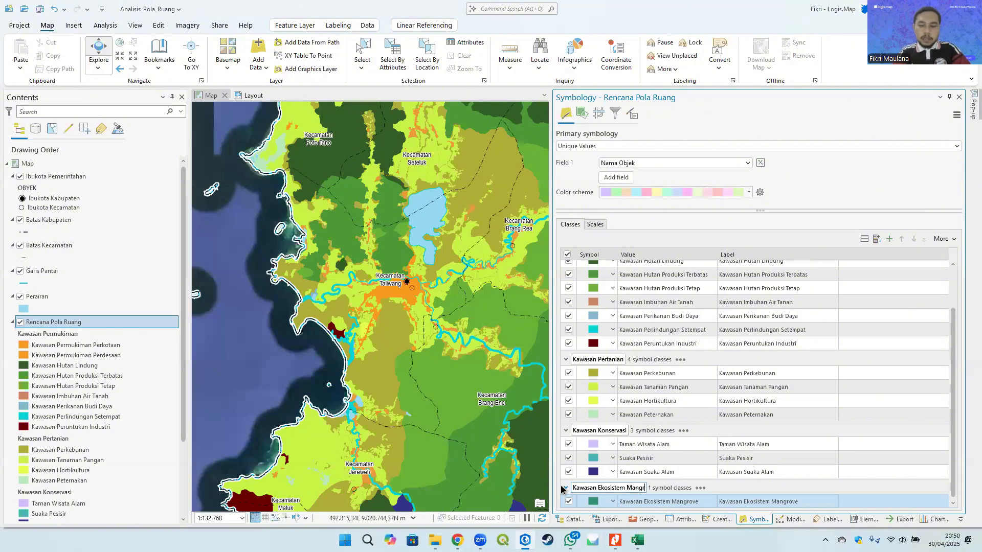
pyautogui.write('ove')
pyautogui.press('Return')
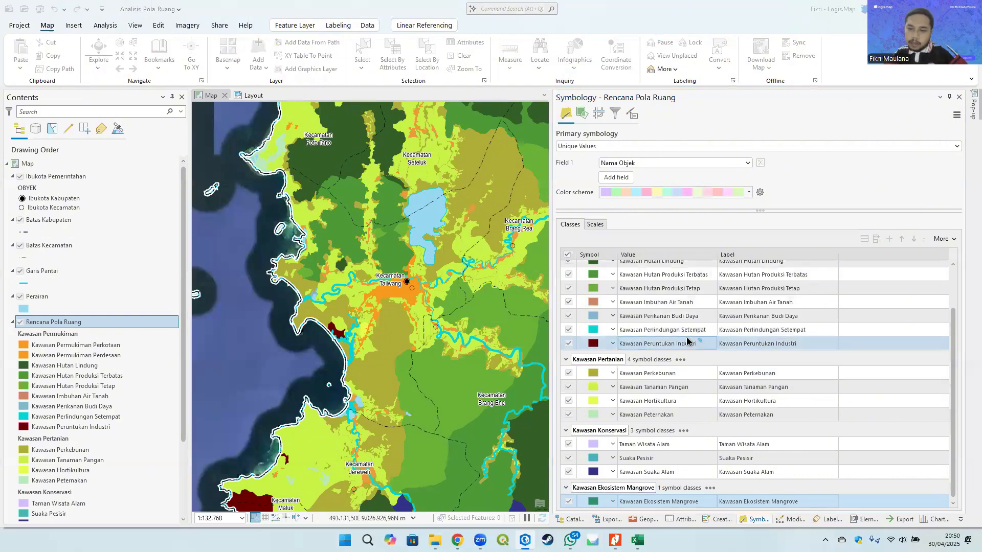
# - After checking the Kodefikasi table, move the Kawasan Peruntukan Industri class under a new heading named Kawasan Peruntukan Industri
pyautogui.hotkey('alt', 'Tab')
pyautogui.scroll(-2, 361, 374)
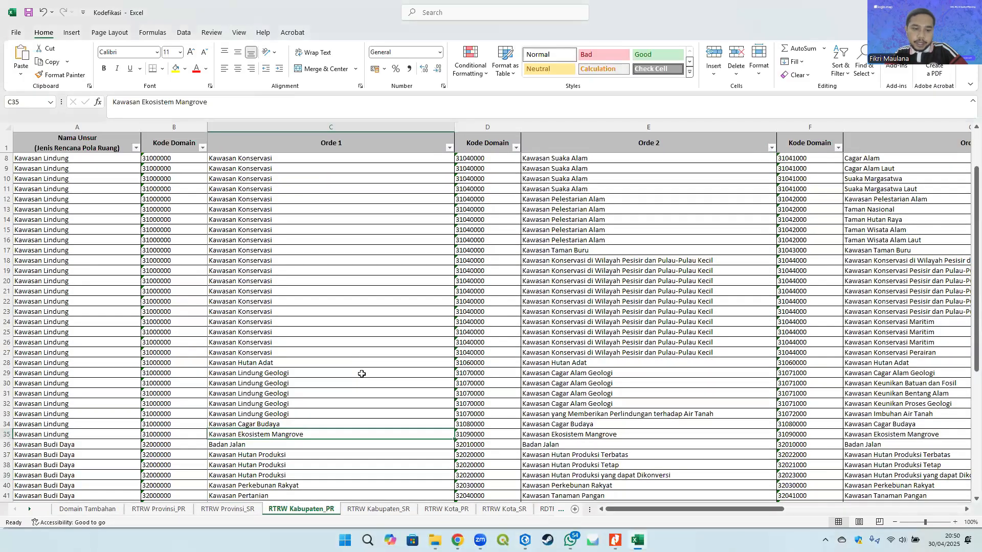
pyautogui.scroll(-9, 362, 374)
pyautogui.click(255, 391)
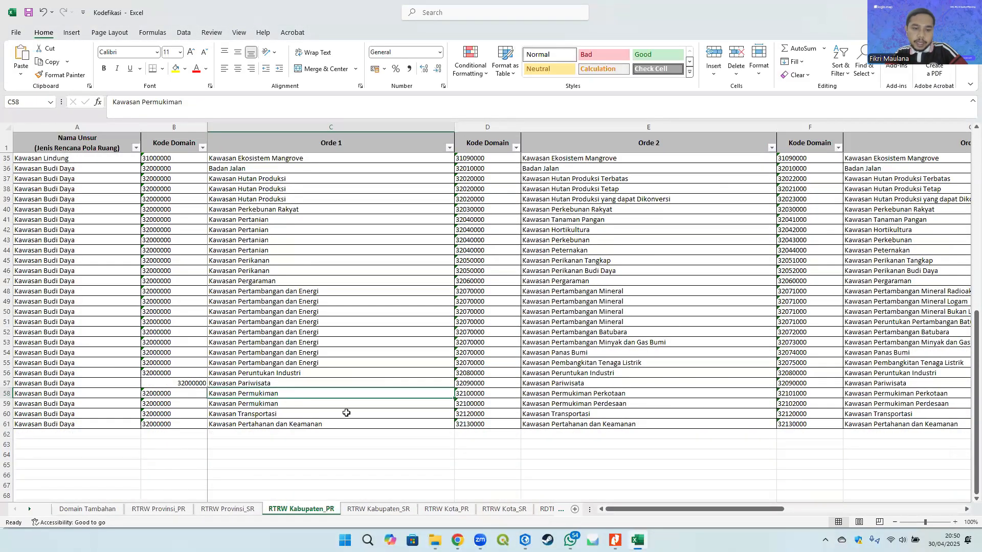
pyautogui.click(291, 373)
pyautogui.hotkey('alt', 'Tab')
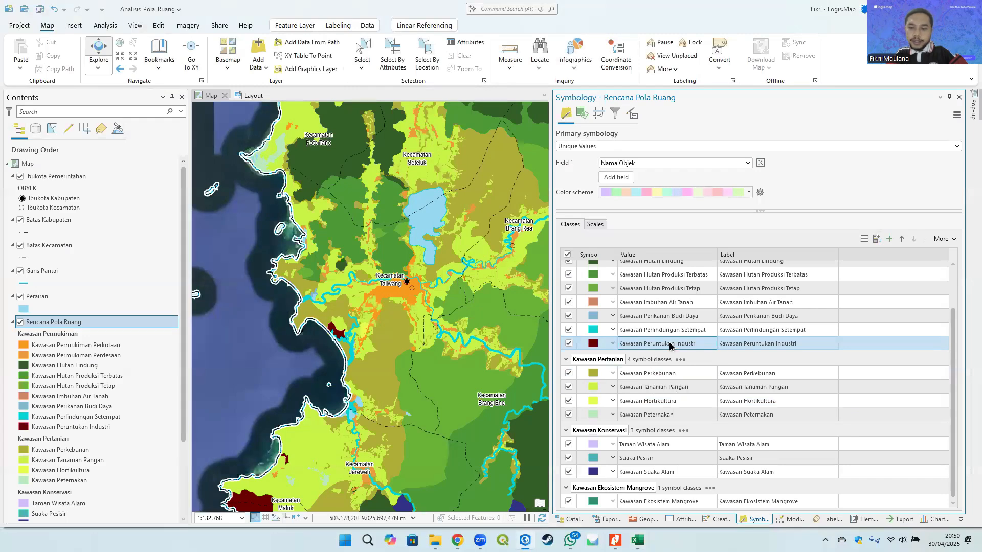
pyautogui.rightClick(672, 346)
pyautogui.moveTo(721, 469)
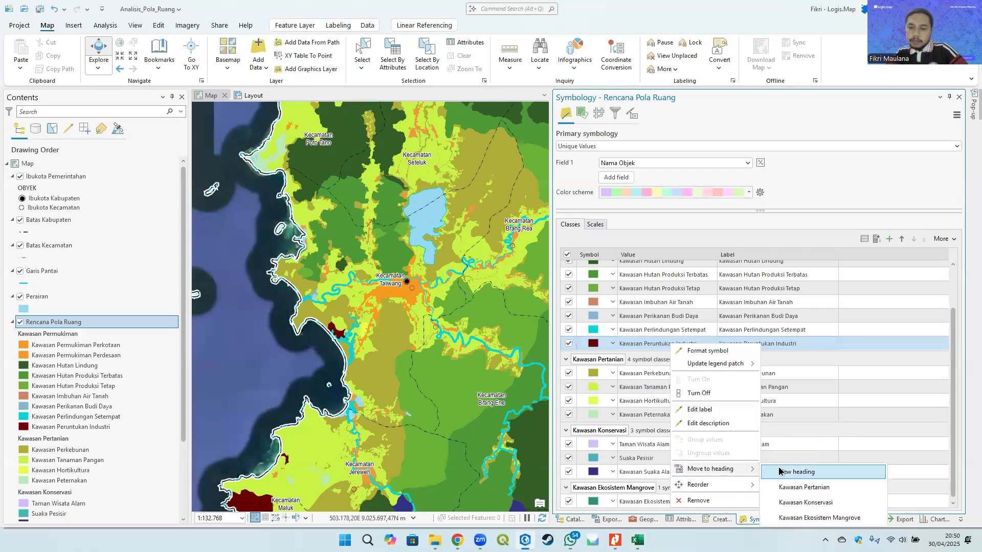
pyautogui.click(782, 470)
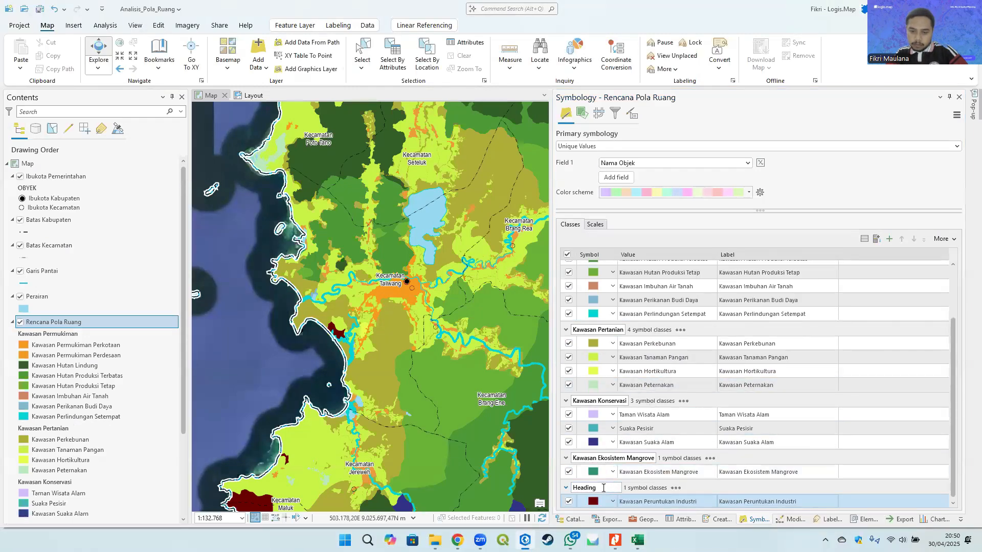
pyautogui.doubleClick(602, 486)
pyautogui.write('Kawasan')
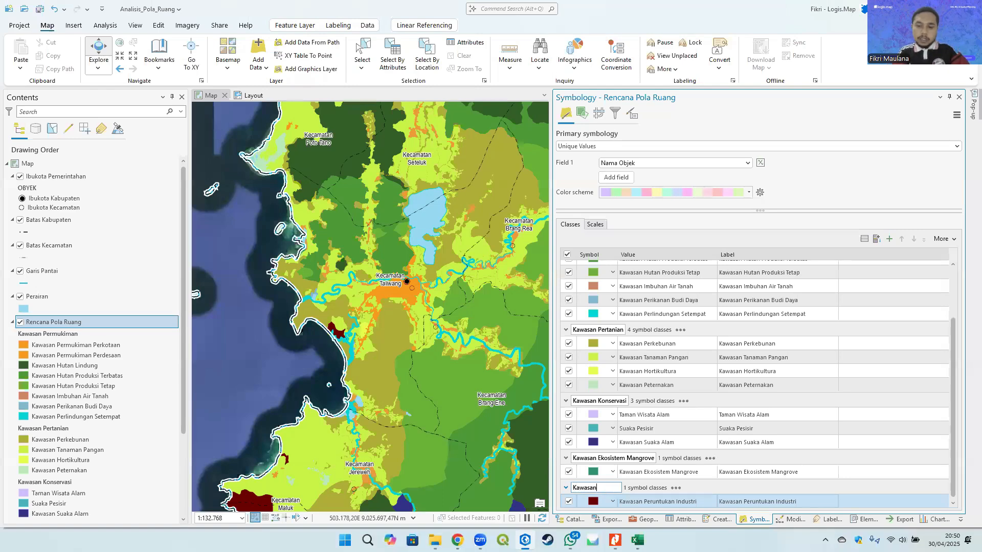
pyautogui.write(' Peruntukan')
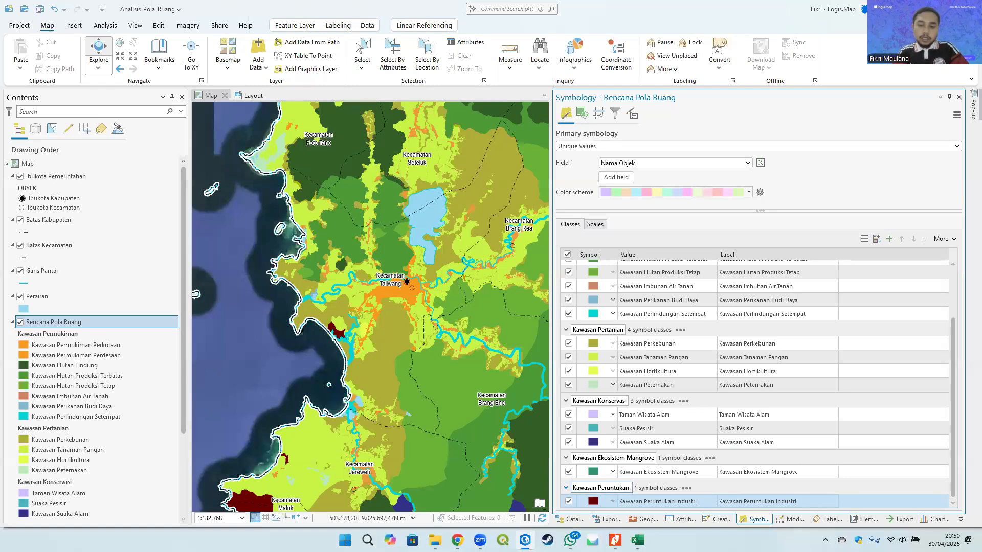
pyautogui.write(' Industri')
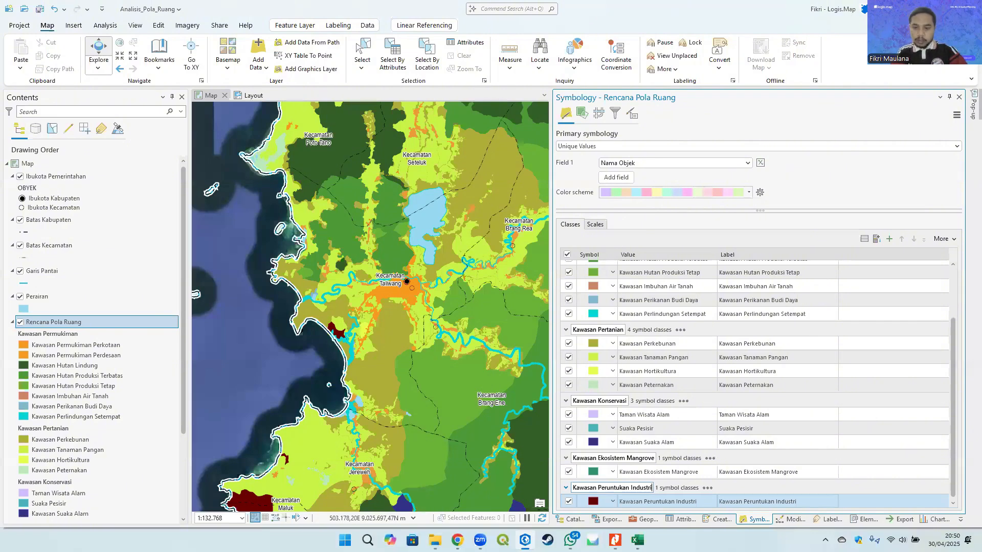
pyautogui.press('Return')
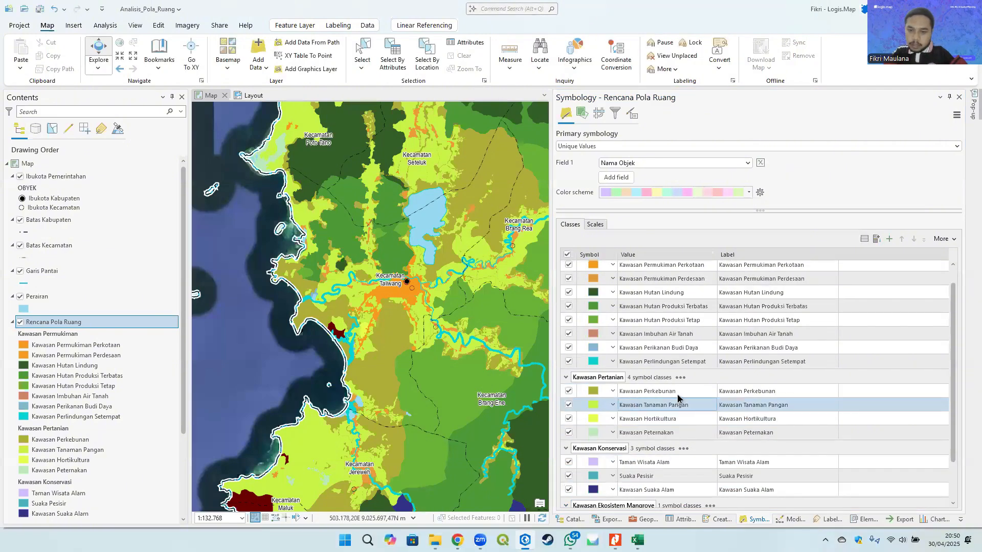
# - After checking the Kodefikasi table, move the Kawasan Perikanan Budi Daya class under a new heading named Kawasan Perikanan
pyautogui.hotkey('alt', 'Tab')
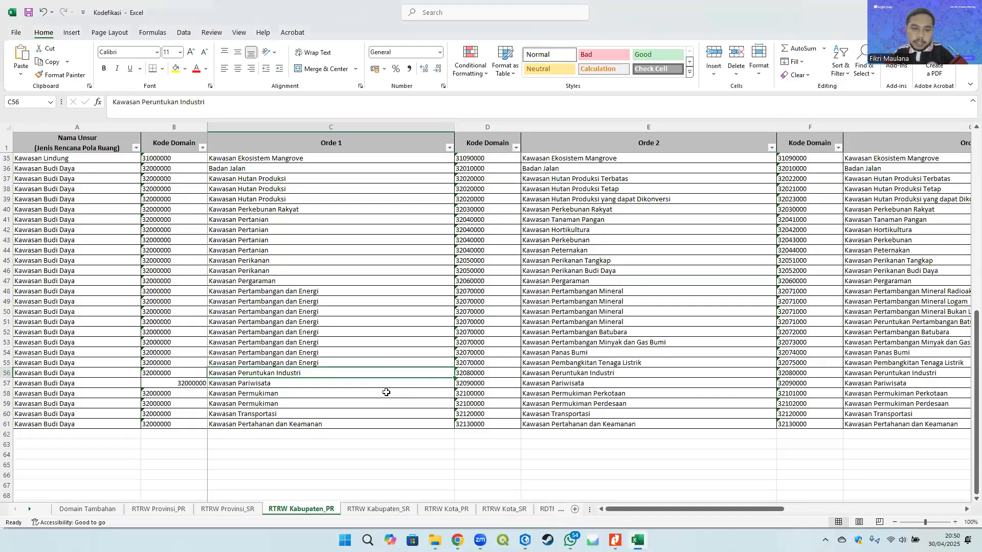
pyautogui.click(338, 334)
pyautogui.click(266, 242)
pyautogui.hotkey('alt', 'Tab')
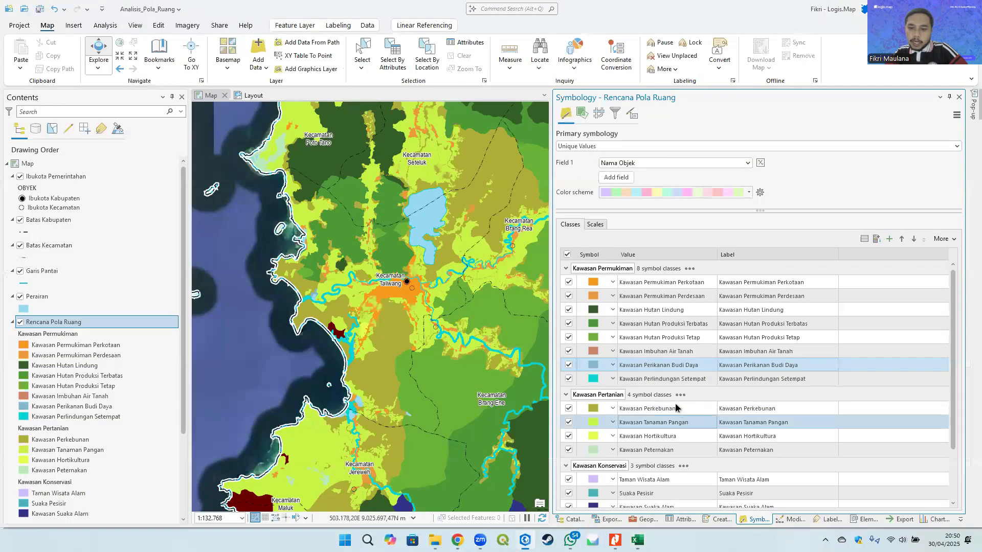
pyautogui.click(673, 366)
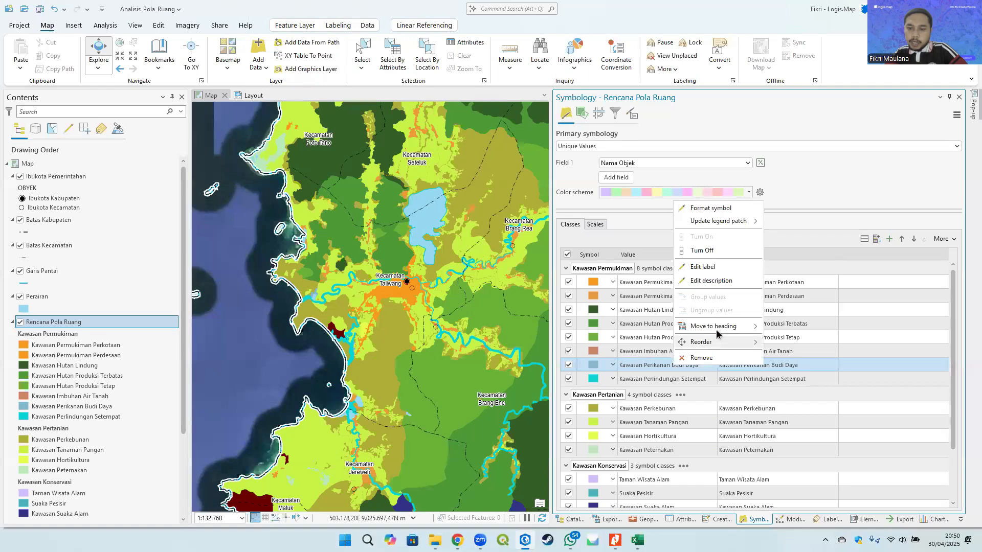
pyautogui.moveTo(724, 327)
pyautogui.click(794, 341)
pyautogui.scroll(-5, 608, 414)
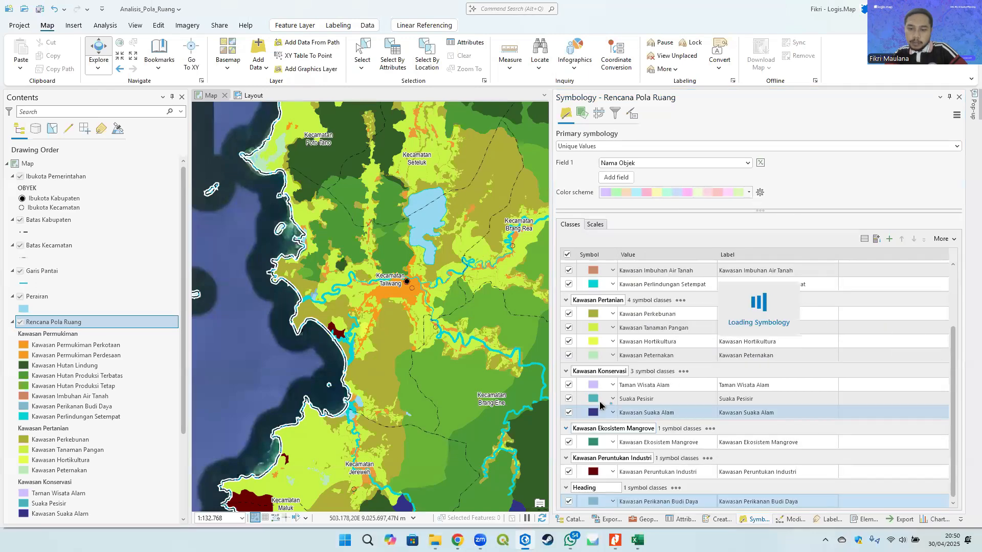
pyautogui.doubleClick(599, 487)
pyautogui.write('Ka')
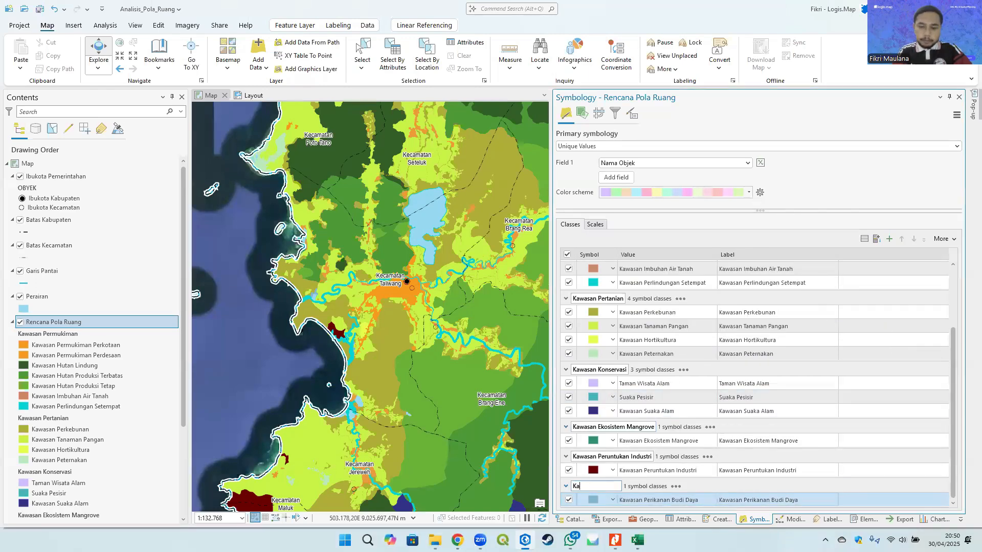
pyautogui.write('wasan Perikanan')
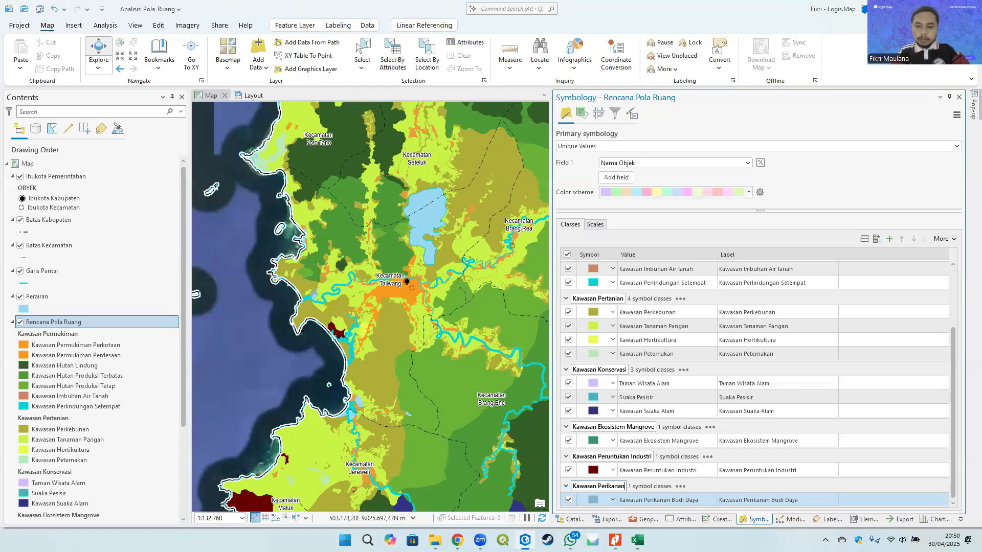
pyautogui.press('Return')
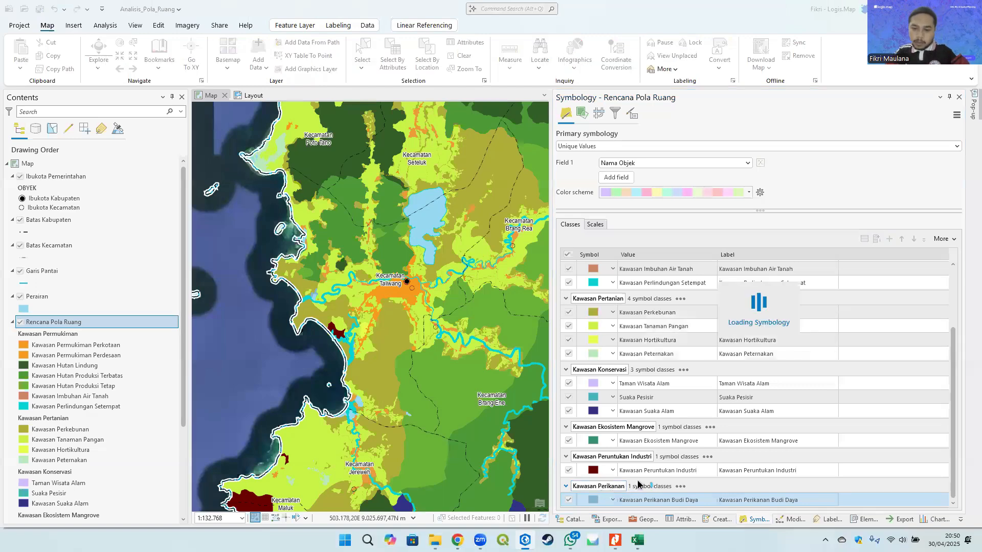
# - After checking the Kodefikasi table, move the Kawasan Perlindungan Setempat class under a new heading named Kawasan Perlindungan Setempat
pyautogui.scroll(3, 683, 371)
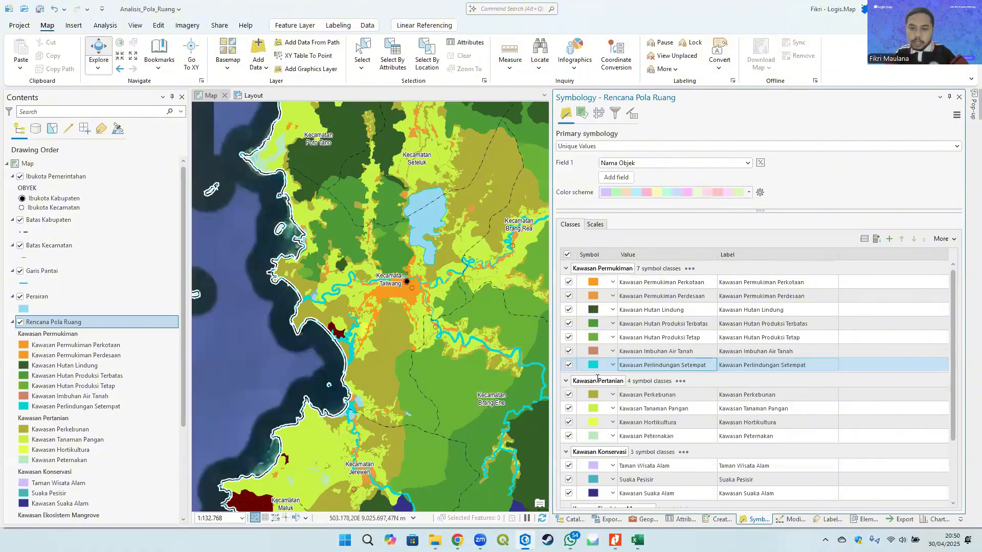
pyautogui.hotkey('alt', 'Tab')
pyautogui.scroll(3, 319, 270)
pyautogui.scroll(2, 314, 267)
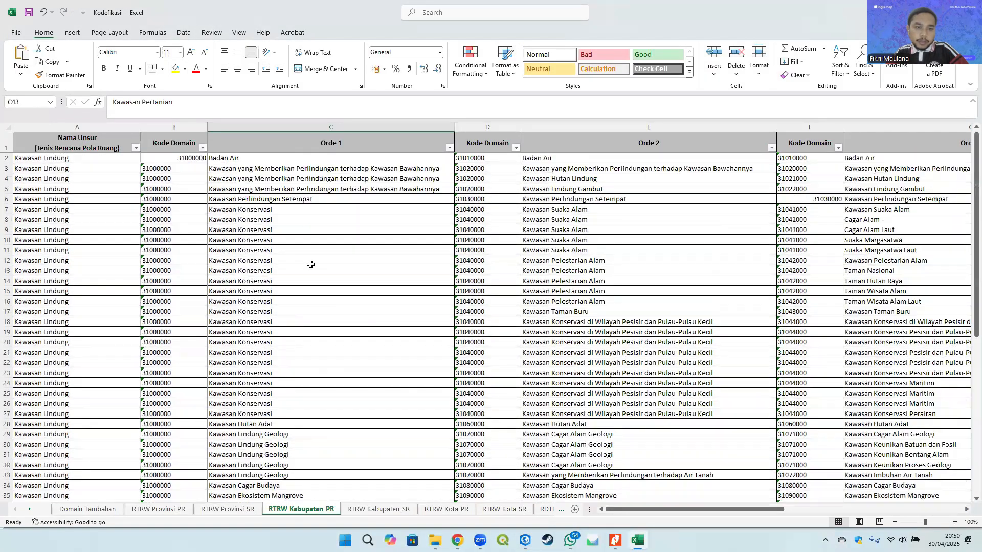
pyautogui.click(290, 202)
pyautogui.hotkey('alt', 'Tab')
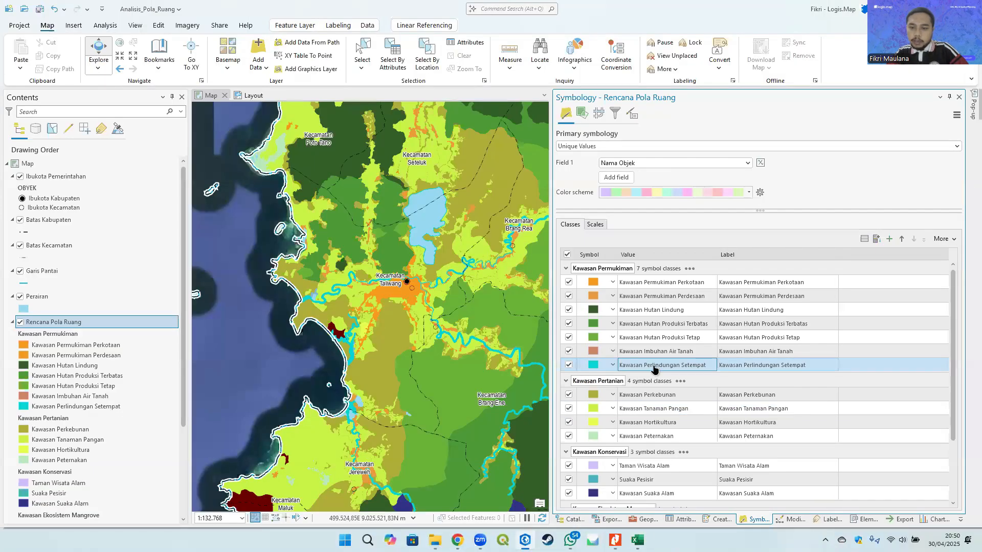
pyautogui.rightClick(655, 365)
pyautogui.moveTo(715, 325)
pyautogui.click(787, 329)
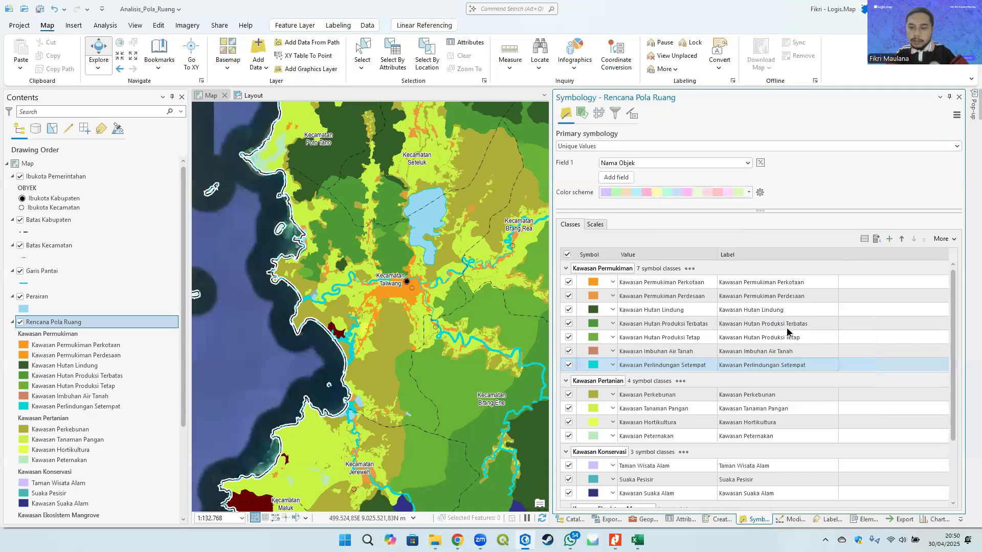
pyautogui.click(595, 487)
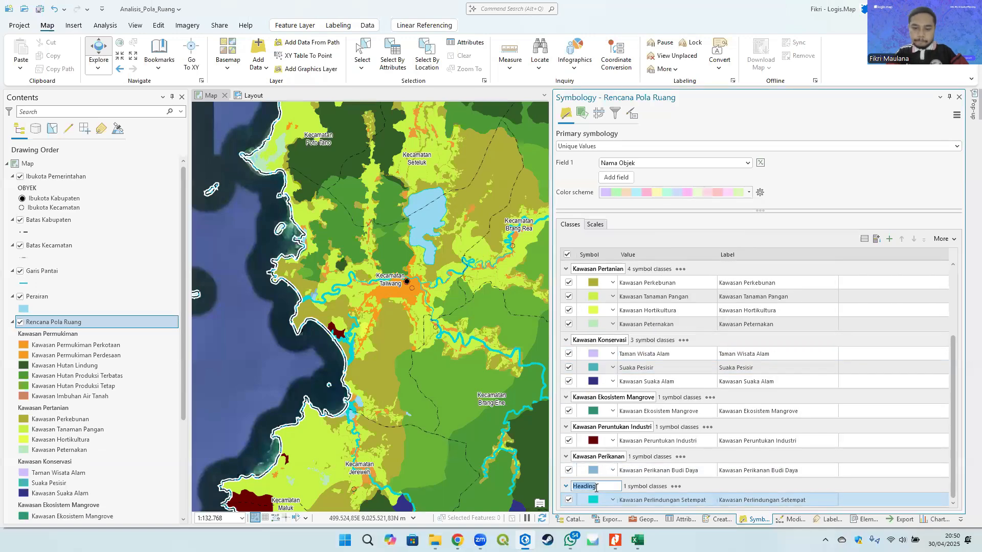
pyautogui.write('Kawasan Pe')
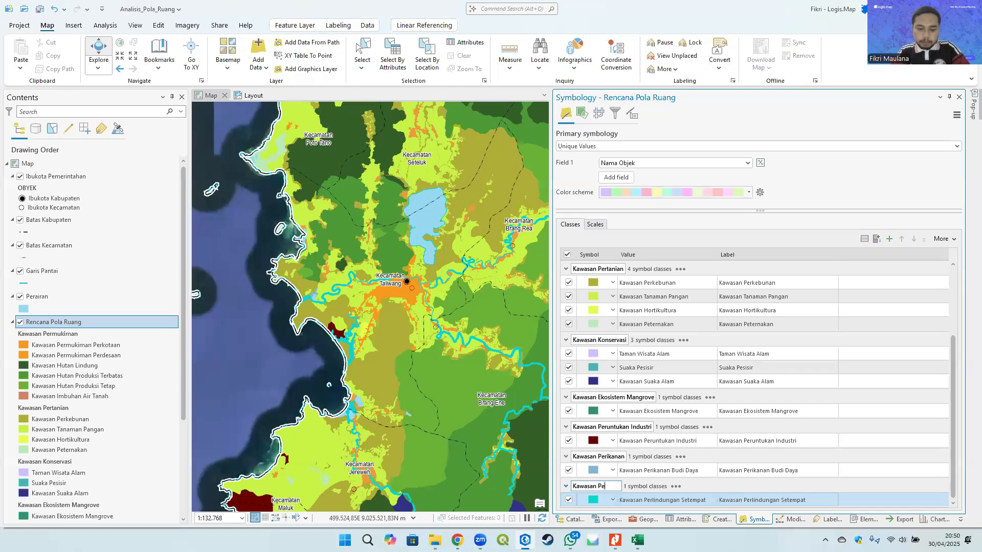
pyautogui.write('rlindungan Setem')
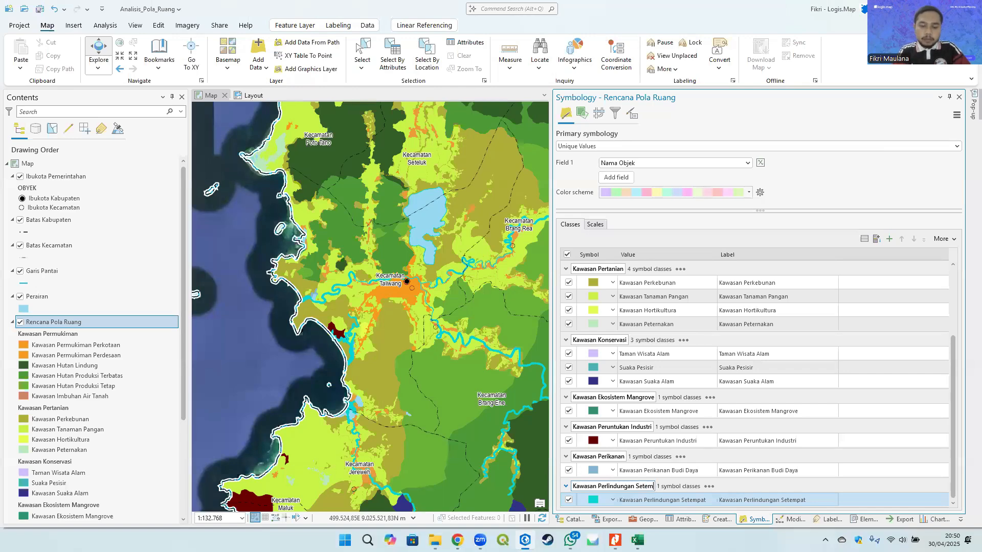
pyautogui.write('pat')
pyautogui.press('Return')
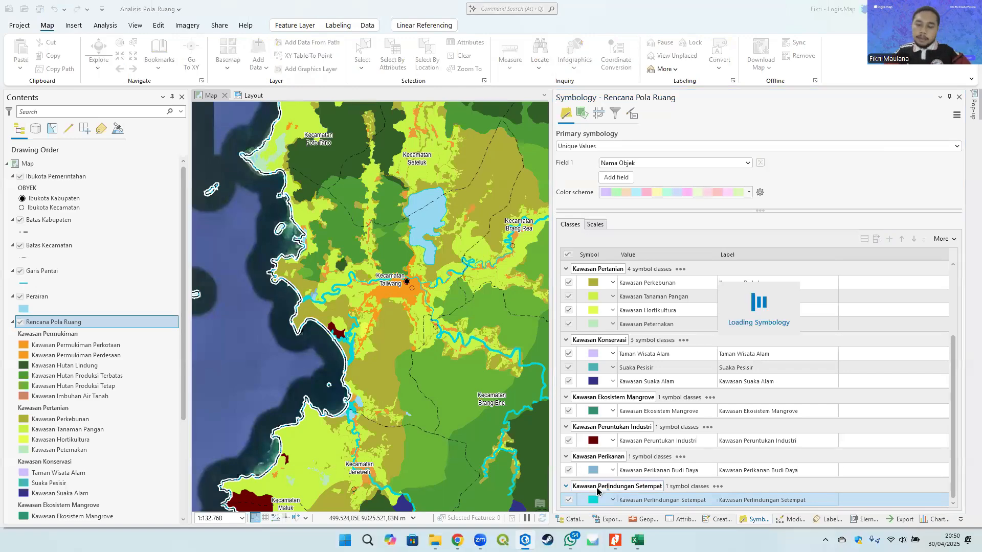
pyautogui.scroll(3, 610, 339)
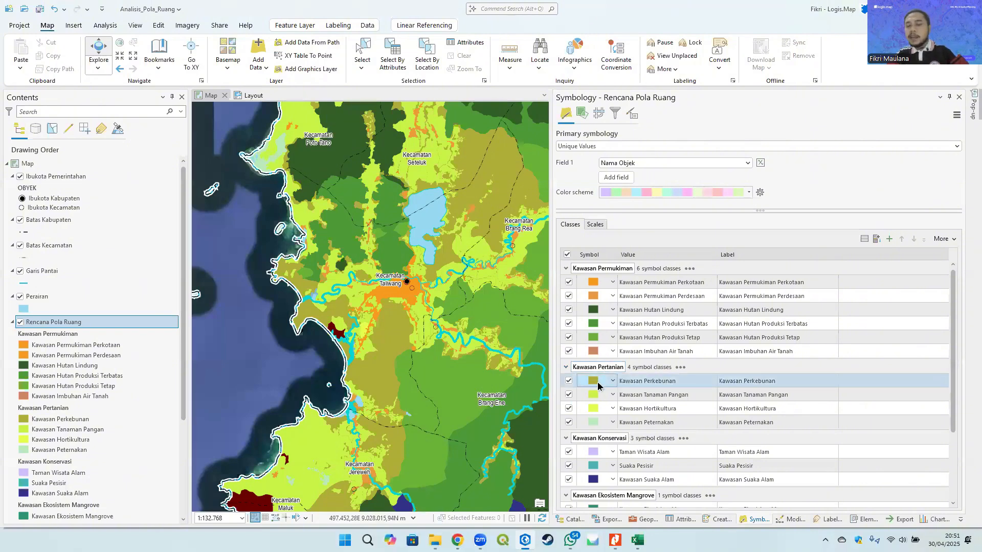
# - After checking the Kodefikasi table, move the Kawasan Hutan Produksi Tetap and Terbatas classes under a new heading named Kawasan Hutan Produksi
pyautogui.scroll(-2, 598, 383)
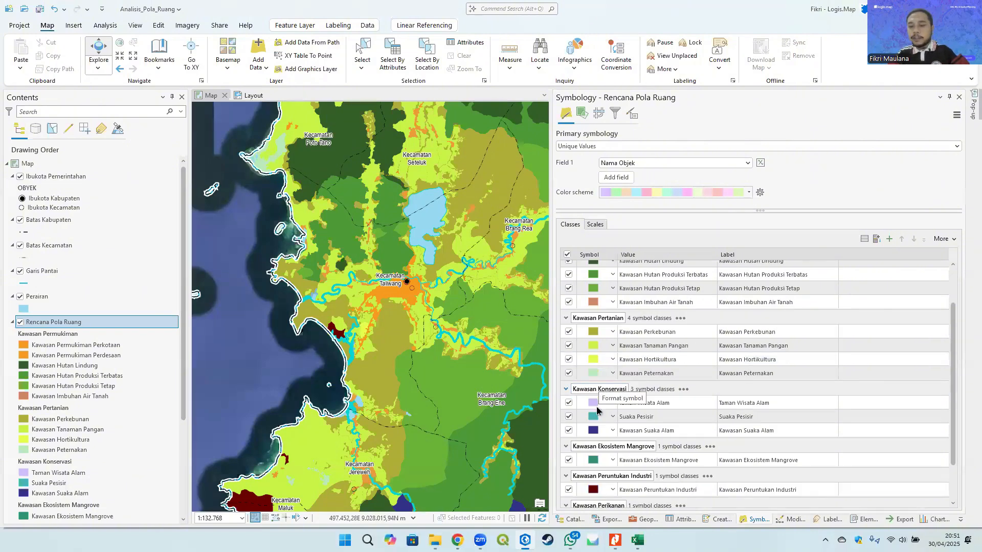
pyautogui.scroll(-2, 599, 414)
pyautogui.scroll(4, 617, 449)
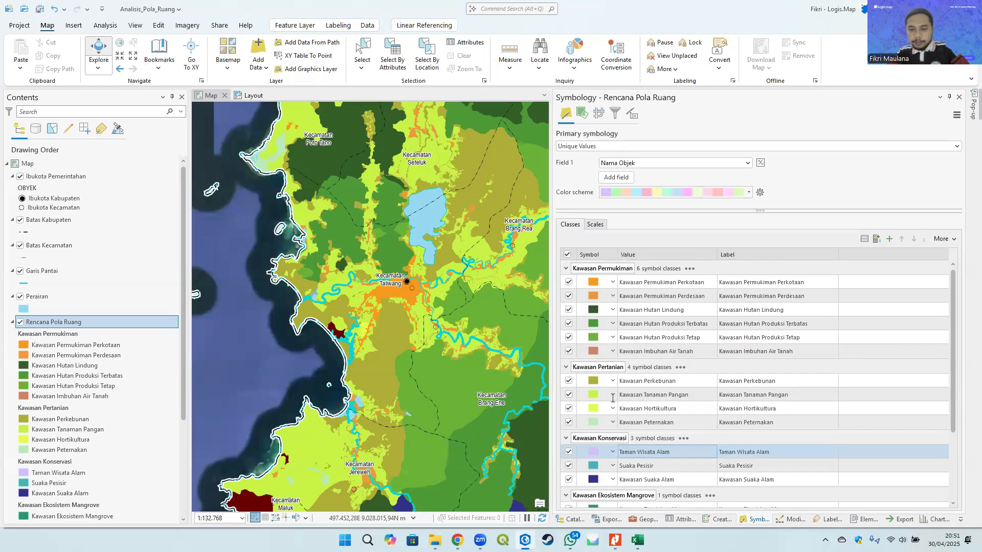
pyautogui.click(656, 335)
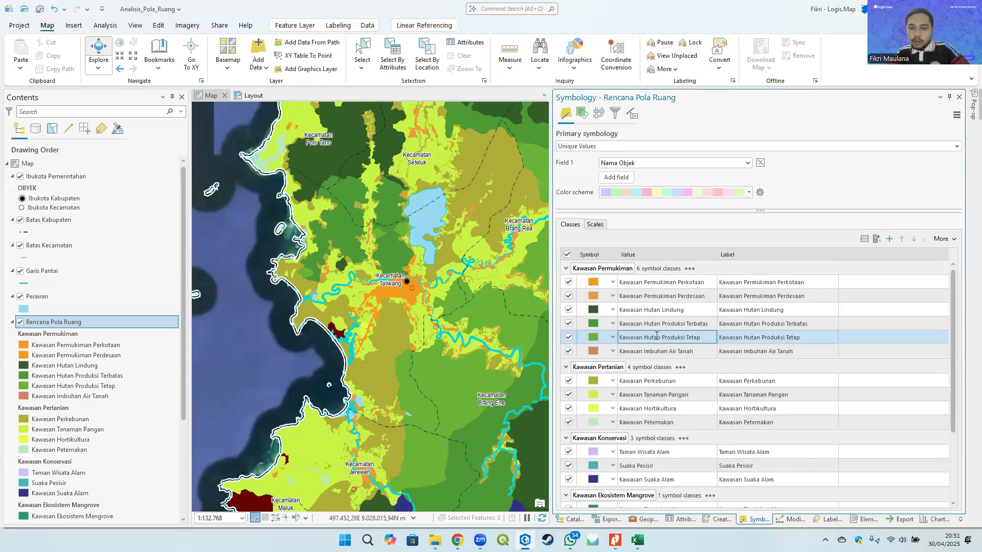
pyautogui.moveTo(656, 335); pyautogui.dragTo(659, 320)
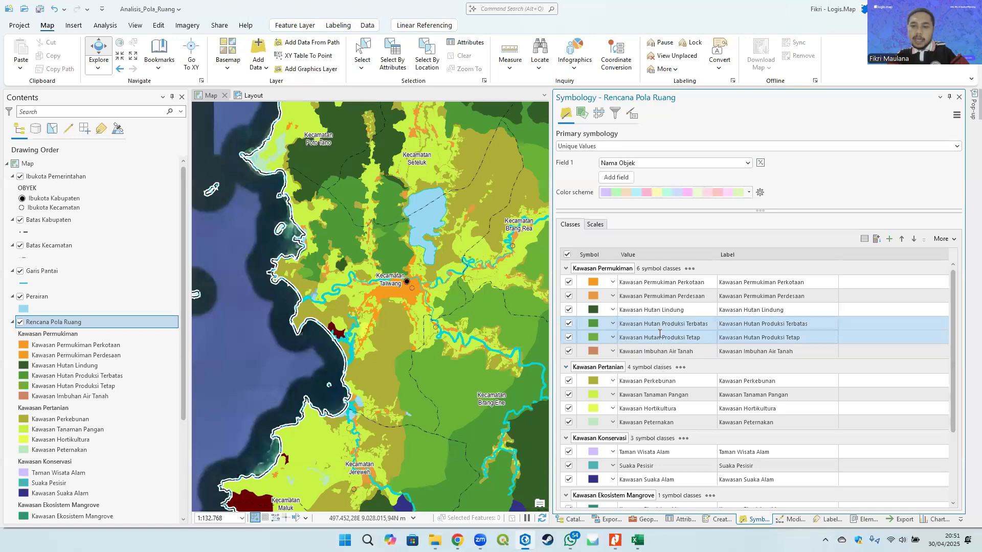
pyautogui.rightClick(659, 323)
pyautogui.hotkey('alt', 'Tab')
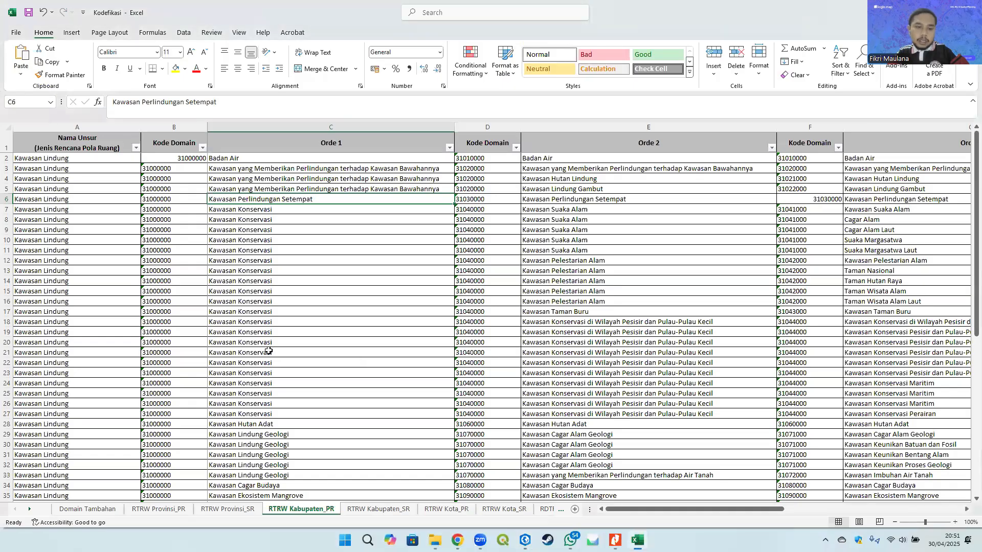
pyautogui.scroll(-5, 331, 365)
pyautogui.click(290, 373)
pyautogui.hotkey('alt', 'Tab')
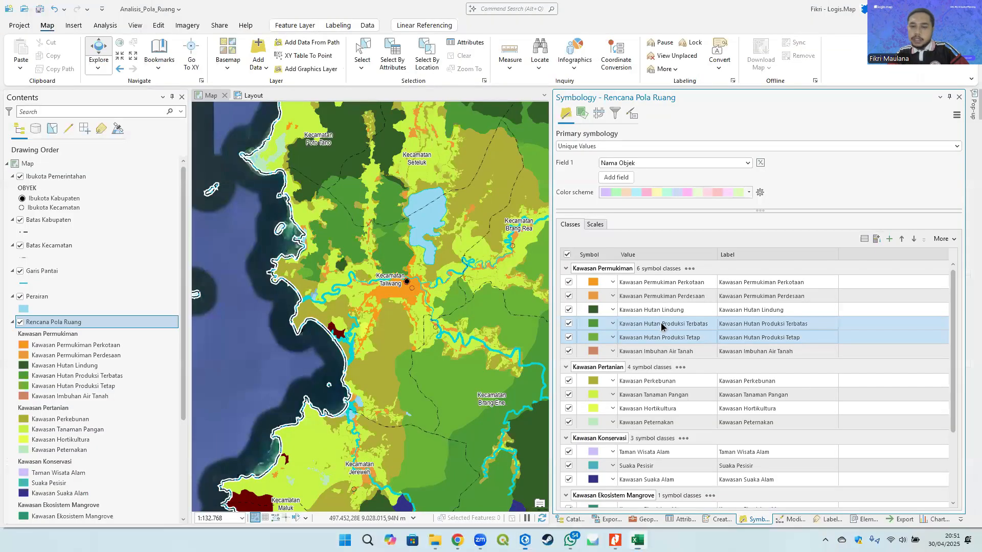
pyautogui.rightClick(658, 325)
pyautogui.moveTo(708, 450)
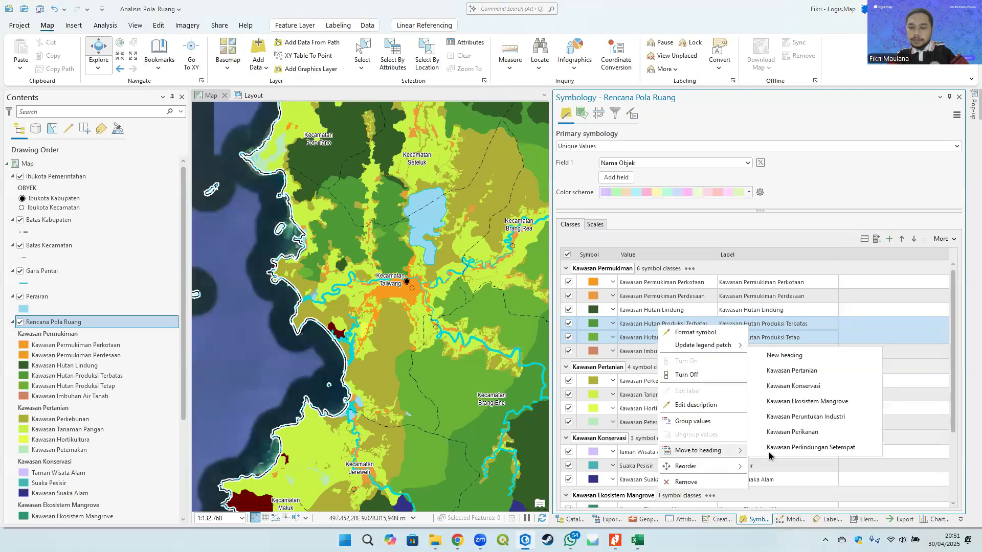
pyautogui.click(792, 353)
pyautogui.scroll(-5, 673, 392)
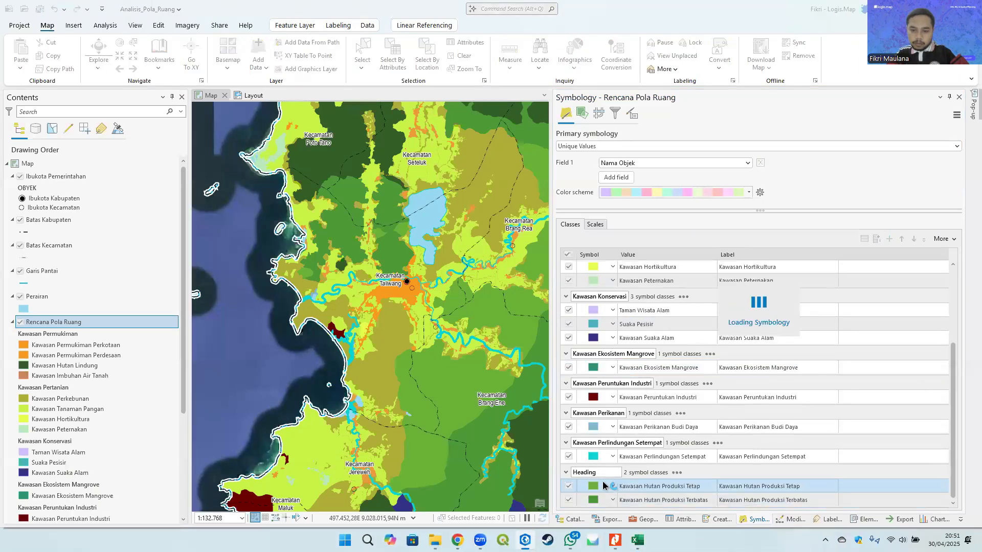
pyautogui.doubleClick(595, 473)
pyautogui.write('Kawasa')
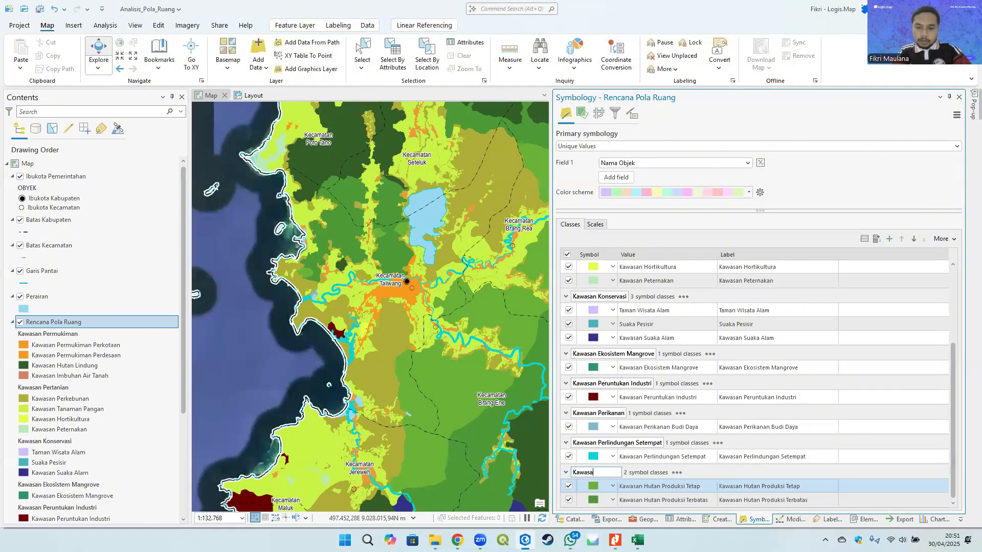
pyautogui.write('n Hutan Produksi')
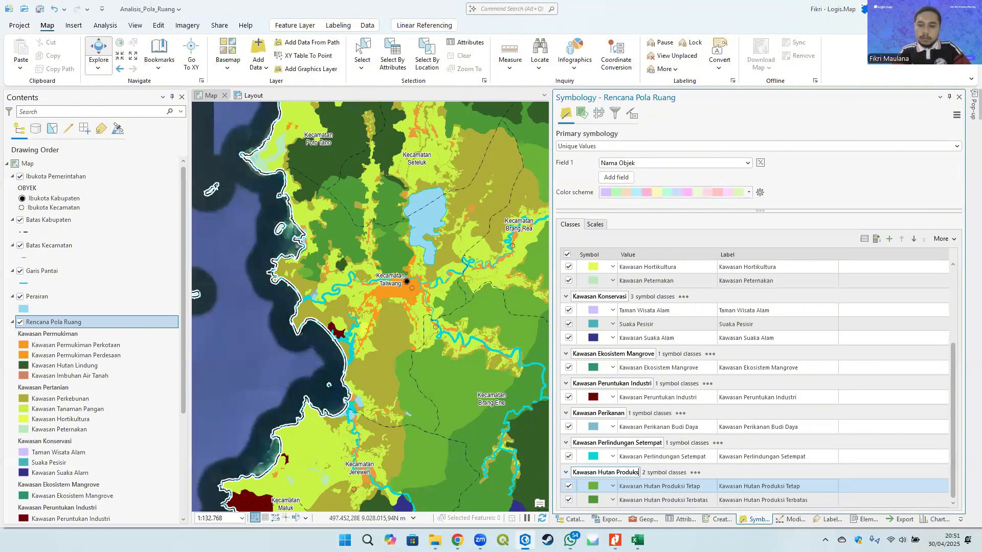
pyautogui.press('Return')
# - Move the Kawasan Hutan Lindung class under a new heading named Kawasan yang Memberikan Perlindungan terhadap Kawasan Bawahannya, copied from the Kodefikasi table
pyautogui.scroll(4, 677, 431)
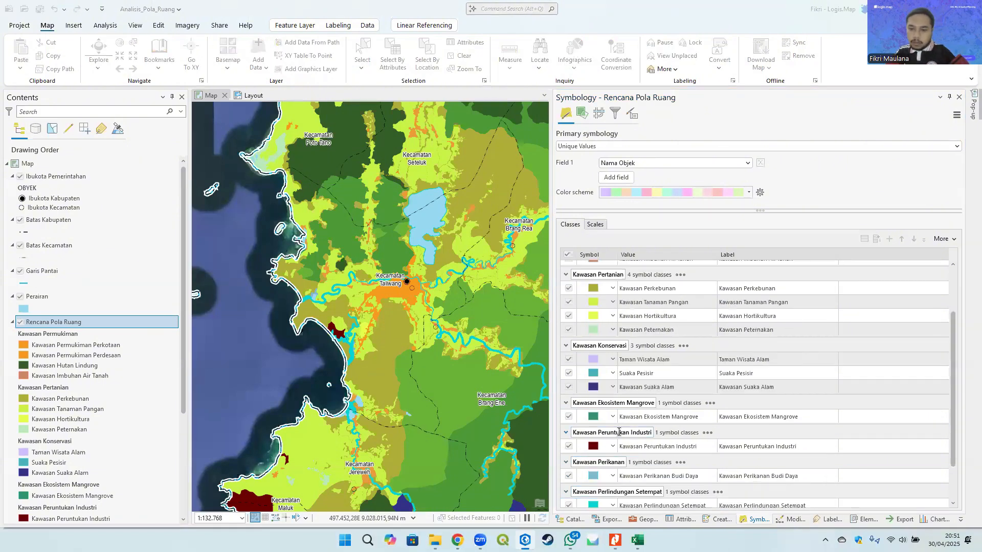
pyautogui.scroll(1, 660, 376)
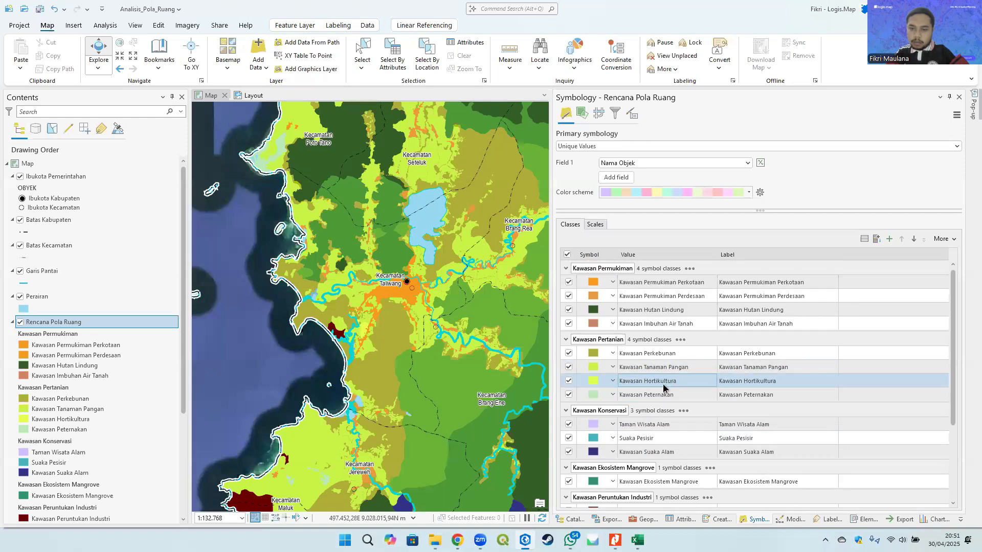
pyautogui.click(665, 324)
pyautogui.keyDown('shift'); pyautogui.click(663, 310); pyautogui.keyUp('shift')
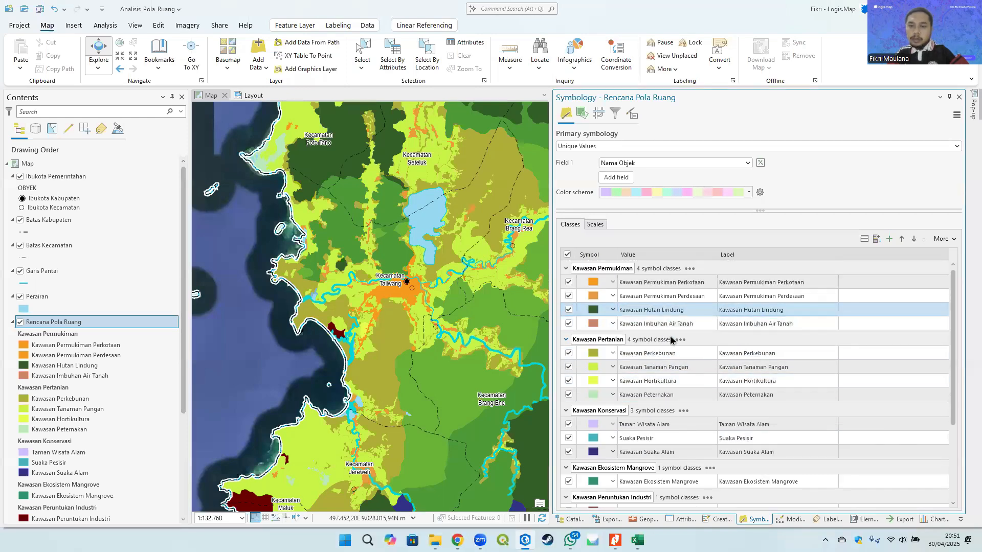
pyautogui.hotkey('alt', 'Tab')
pyautogui.scroll(5, 441, 301)
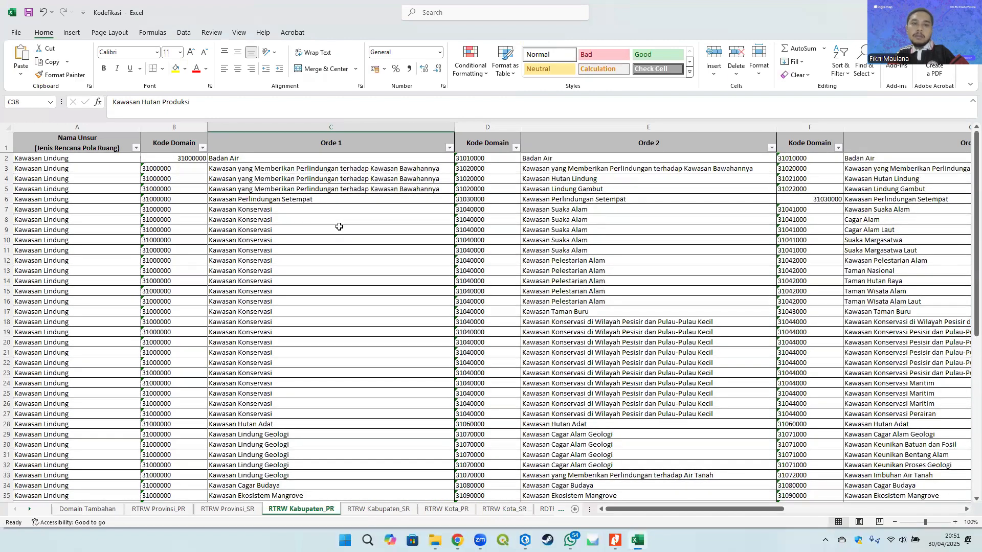
pyautogui.click(288, 177)
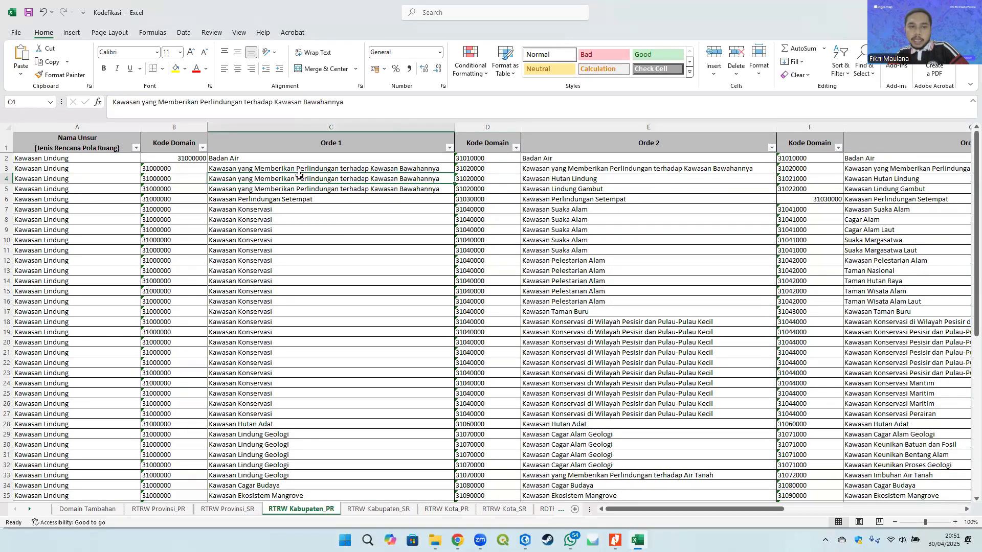
pyautogui.moveTo(373, 106); pyautogui.dragTo(94, 102)
pyautogui.hotkey('ctrl', 'c')
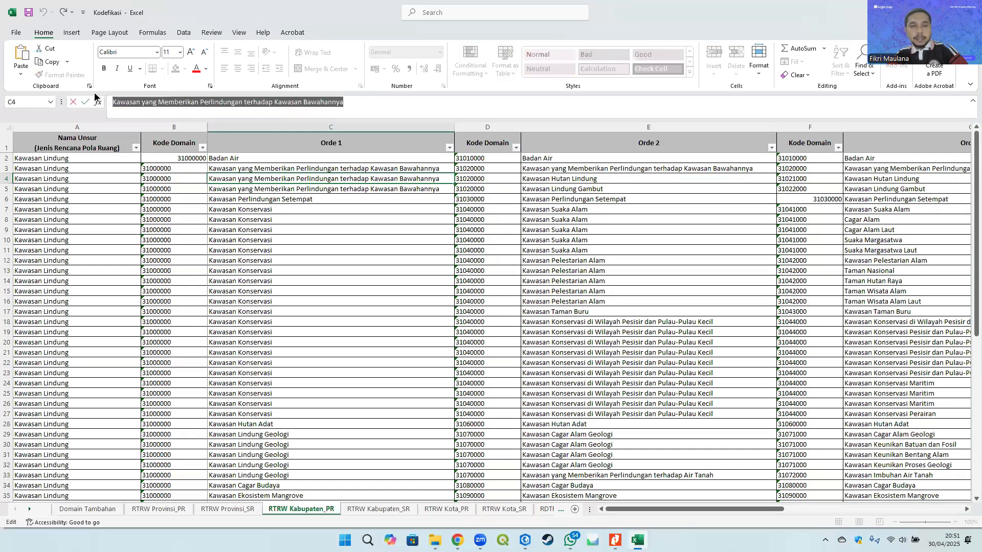
pyautogui.hotkey('alt', 'Tab')
pyautogui.rightClick(645, 312)
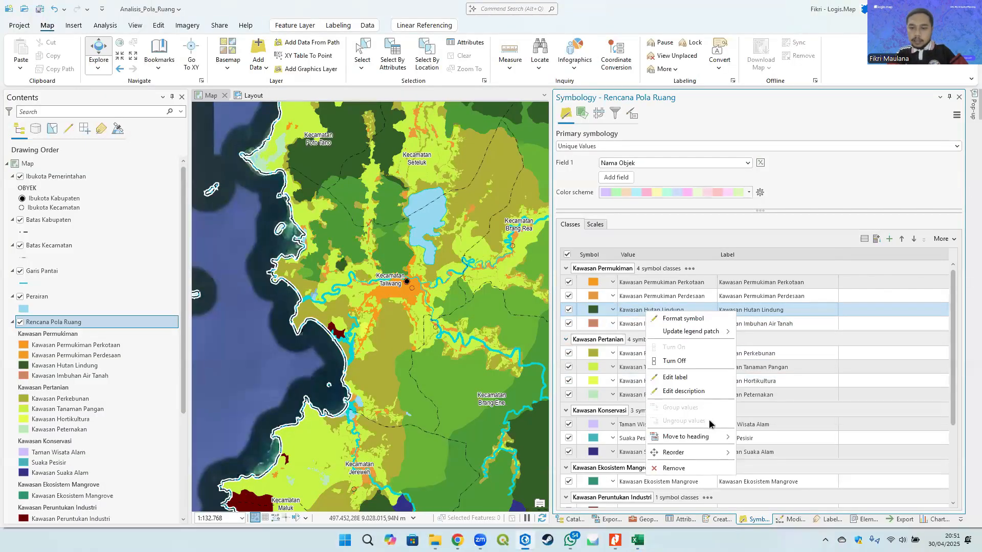
pyautogui.moveTo(704, 437)
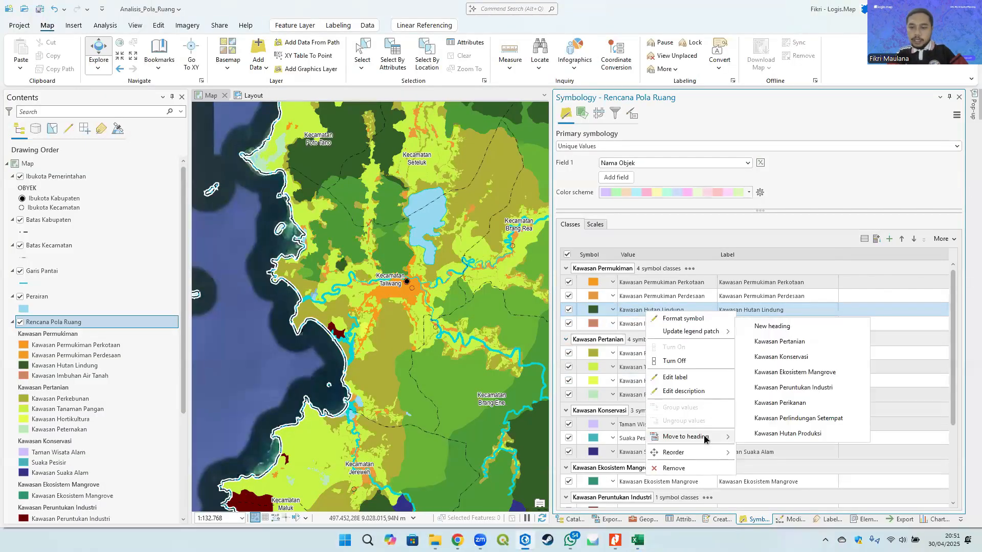
pyautogui.click(786, 328)
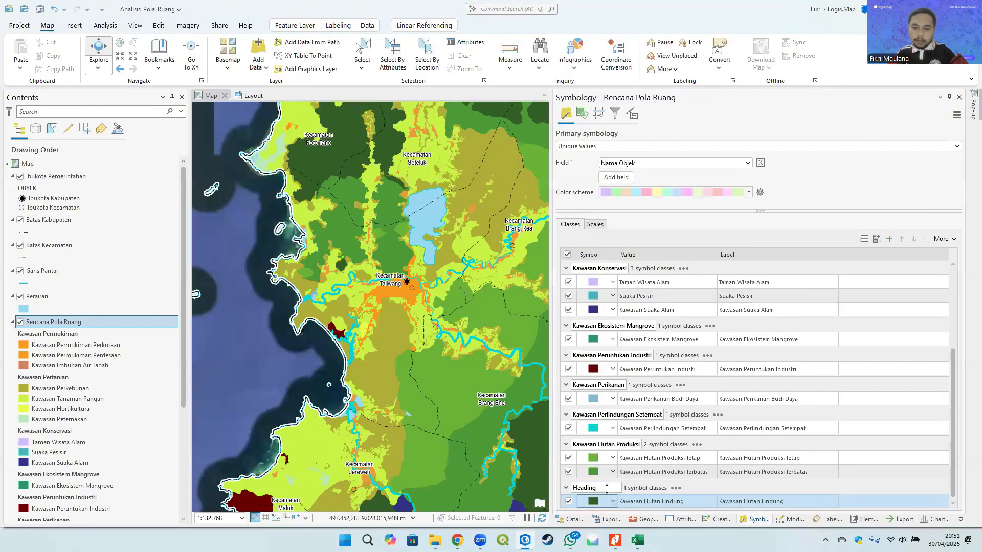
pyautogui.moveTo(605, 489); pyautogui.dragTo(563, 487)
pyautogui.hotkey('ctrl', 'v')
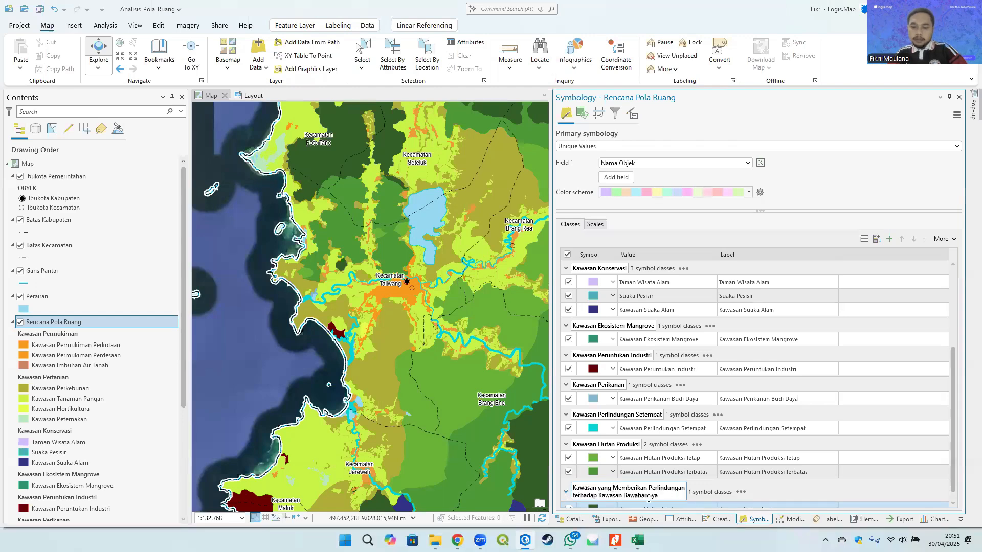
pyautogui.press('Return')
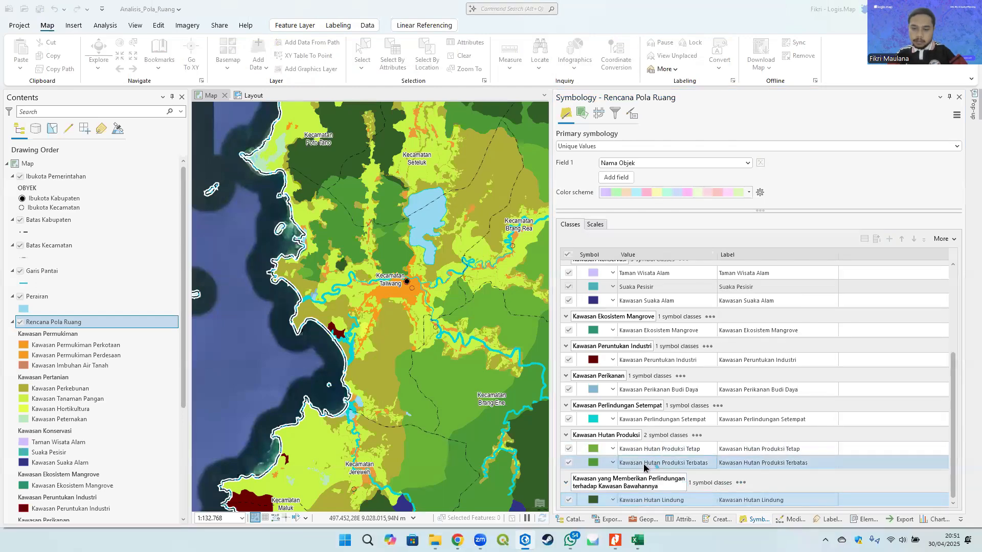
# - Move the Kawasan Imbuhan Air Tanah class under a new heading named Kawasan Lindung Geologi
pyautogui.click(645, 450)
pyautogui.scroll(5, 673, 417)
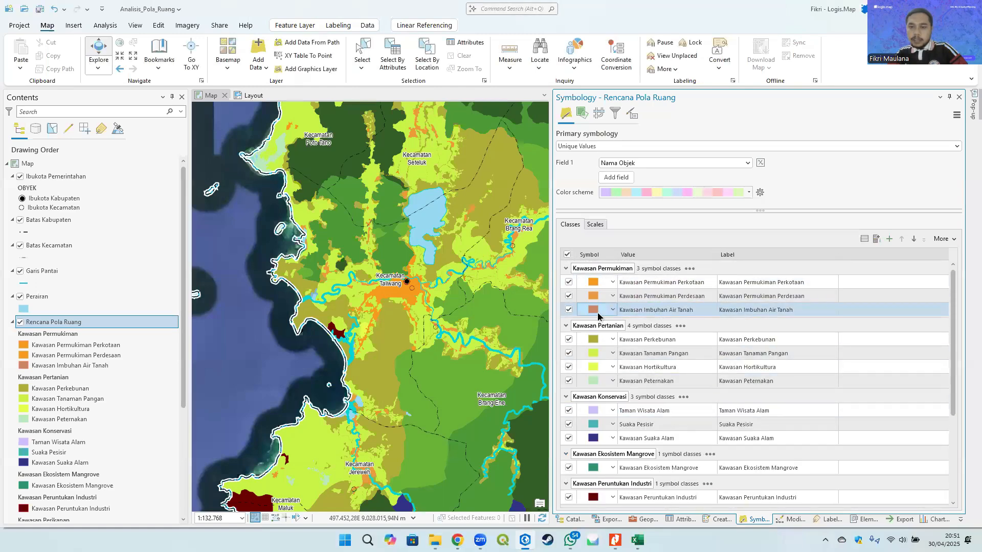
pyautogui.rightClick(662, 311)
pyautogui.moveTo(725, 435)
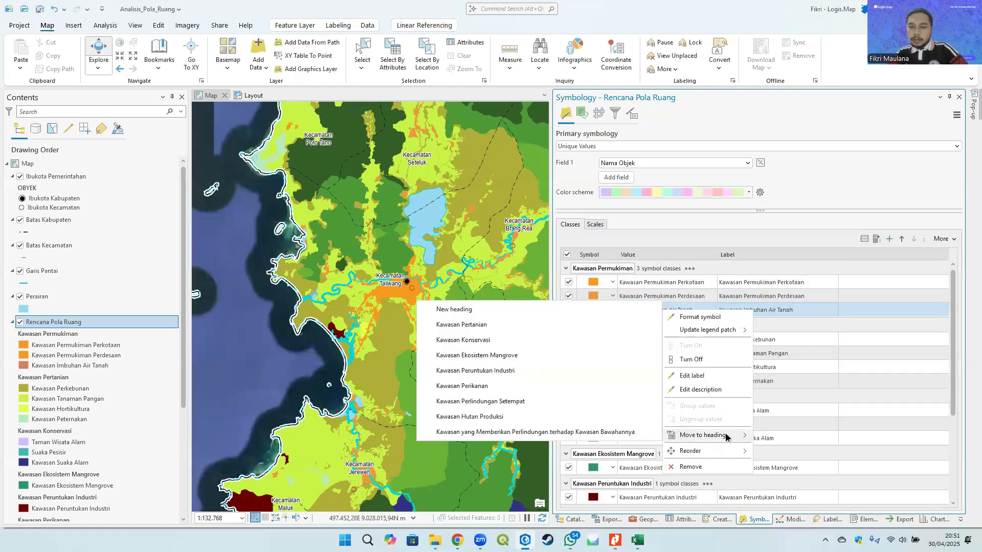
pyautogui.click(537, 311)
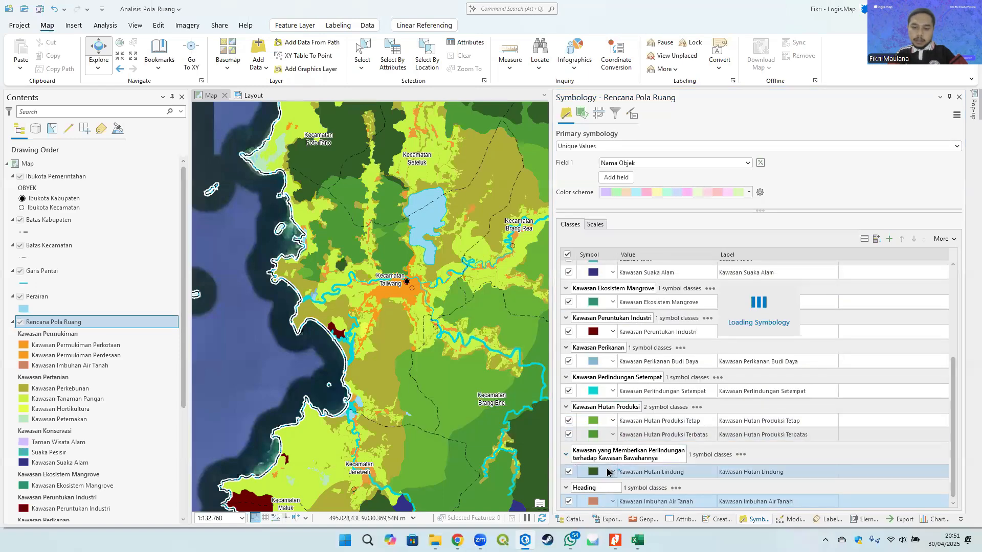
pyautogui.doubleClick(592, 487)
pyautogui.write('K')
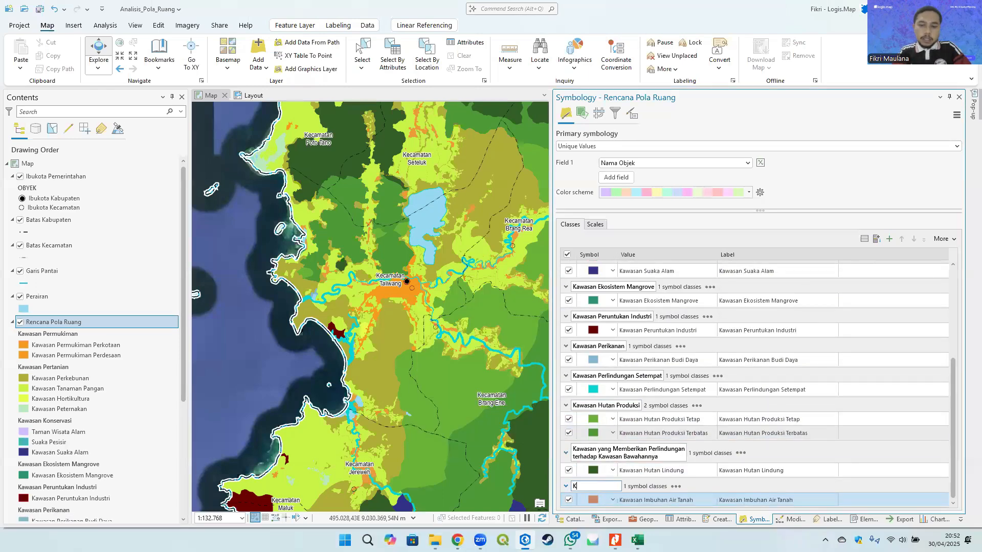
pyautogui.write('awasan Lindung Geologi')
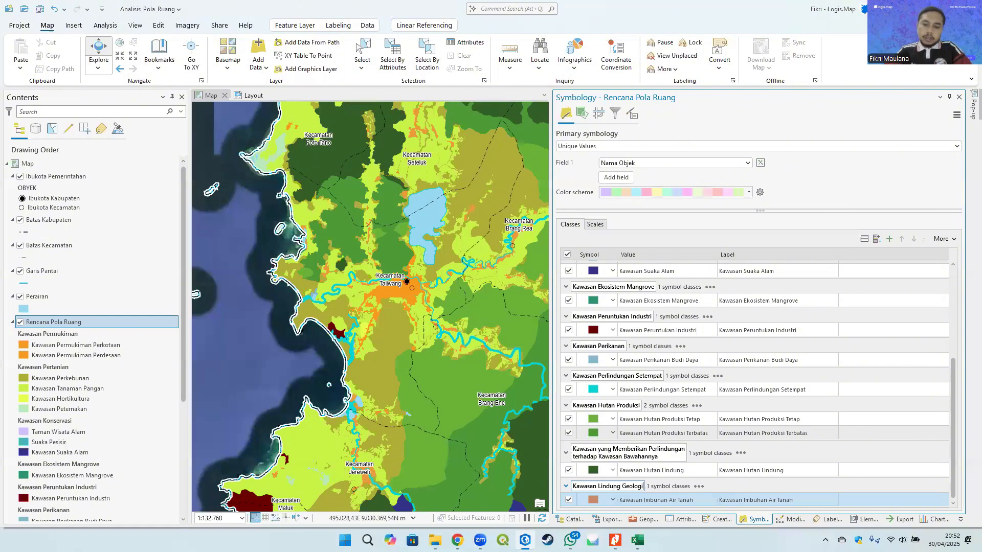
pyautogui.hotkey('alt', 'Tab')
pyautogui.click(266, 445)
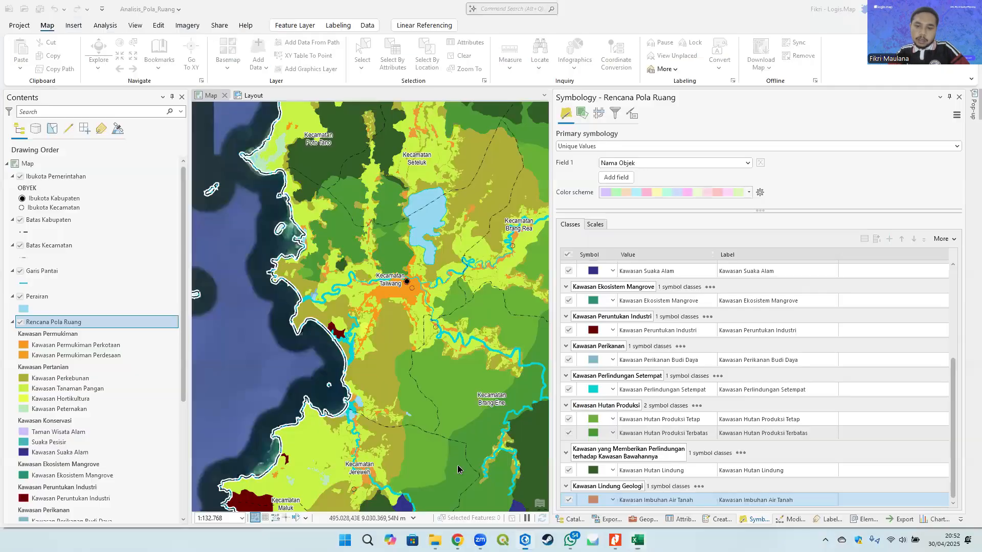
# - Compare the Kawasan Lindung Geologi rows in the Kodefikasi table with the regrouped Rencana Pola Ruang legend
pyautogui.hotkey('alt', 'Tab')
pyautogui.hotkey('alt', 'Tab')
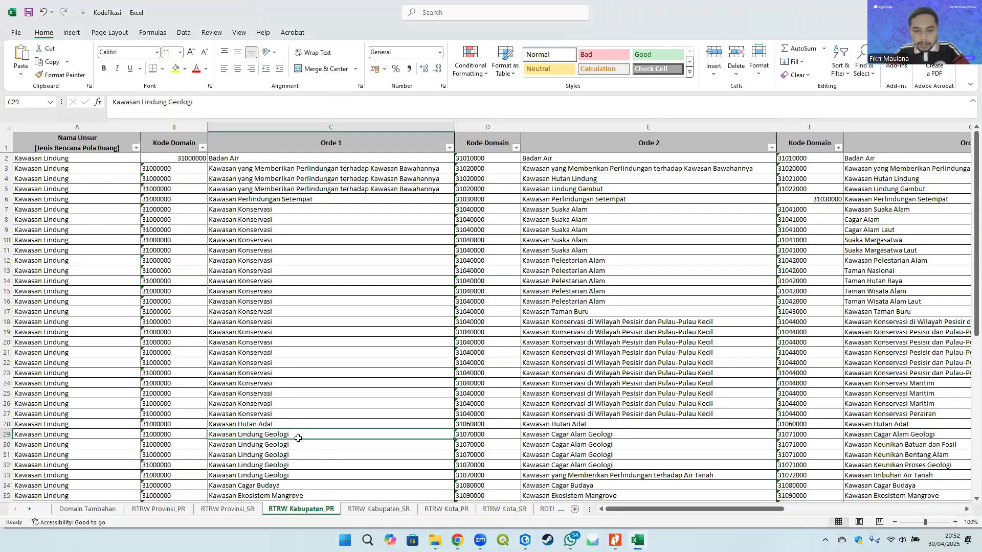
pyautogui.moveTo(298, 438); pyautogui.dragTo(904, 481)
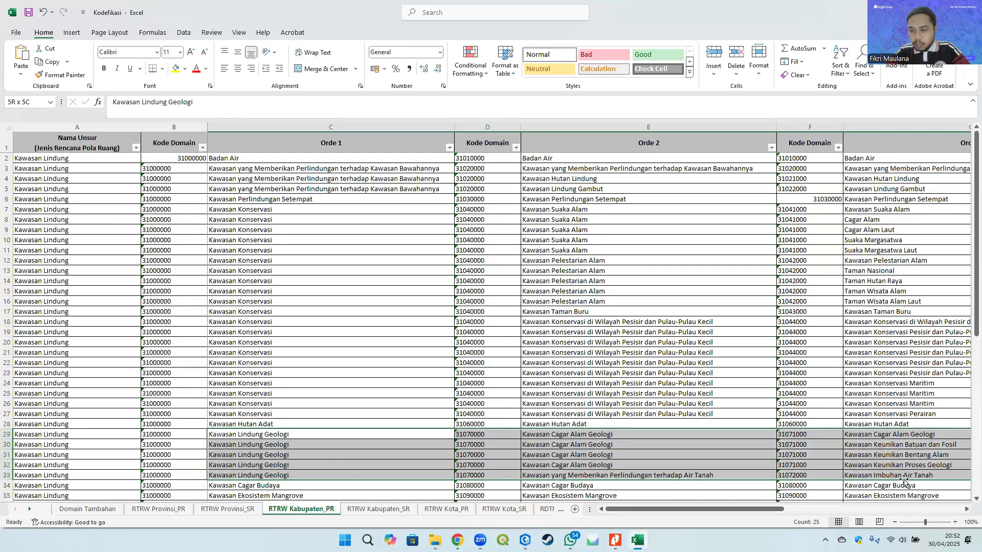
pyautogui.click(904, 477)
pyautogui.hotkey('alt', 'Tab')
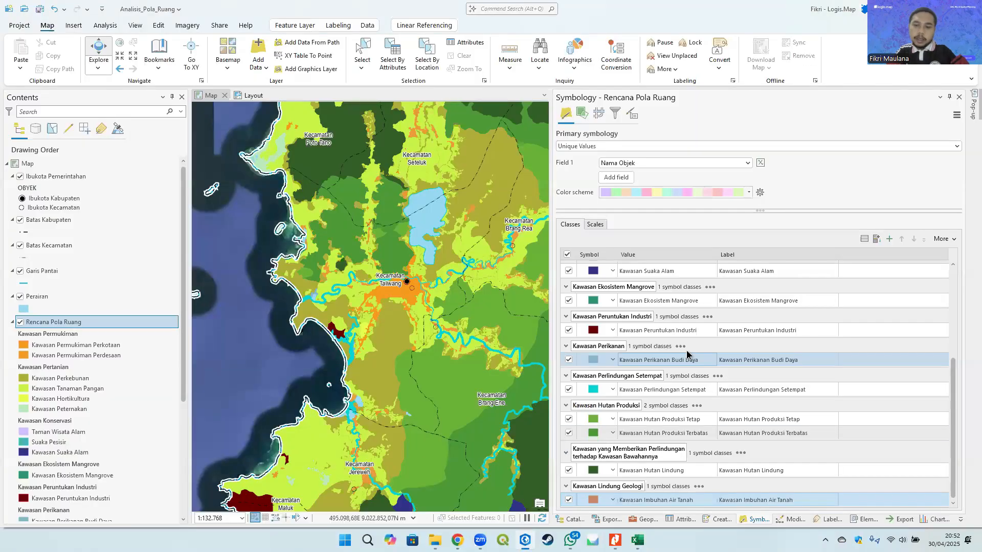
pyautogui.scroll(5, 686, 351)
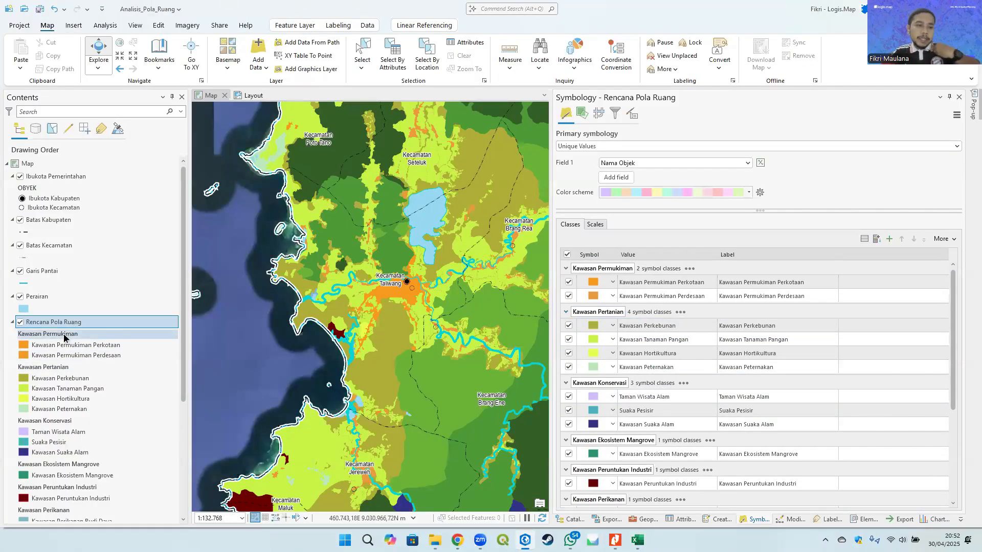
pyautogui.scroll(-3, 64, 338)
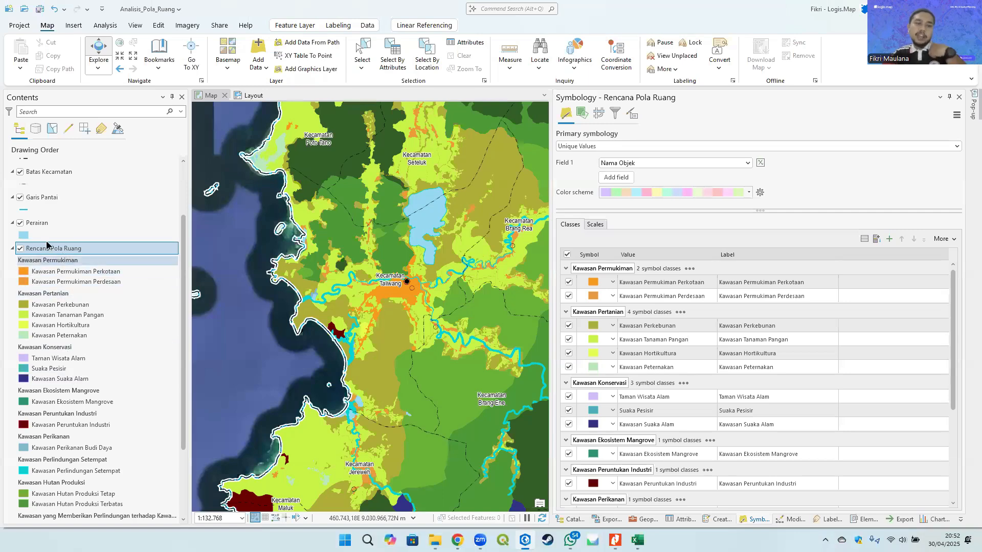
pyautogui.scroll(-3, 72, 258)
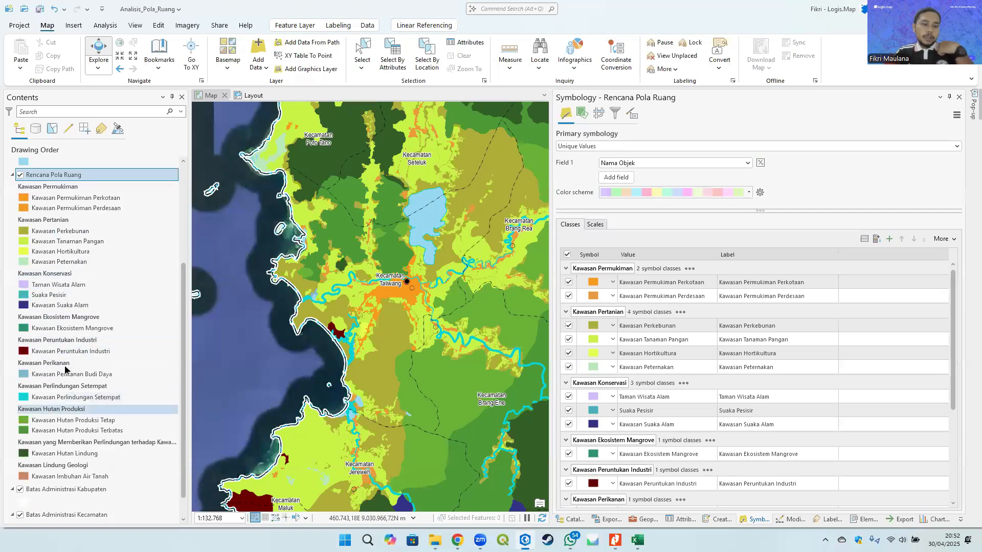
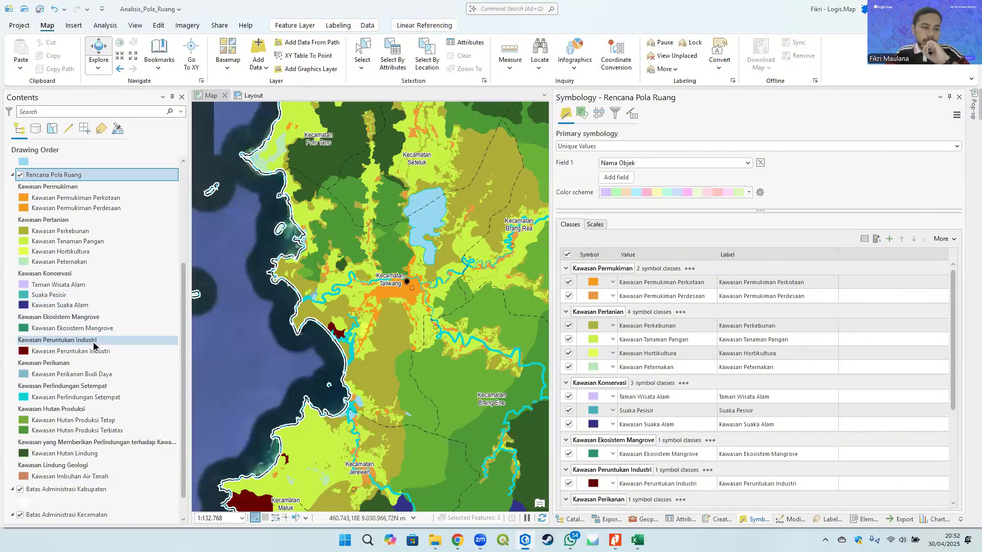
# - Narrow the Value column of the symbol classes list and show the Description column
pyautogui.scroll(-1, 94, 341)
pyautogui.scroll(5, 82, 424)
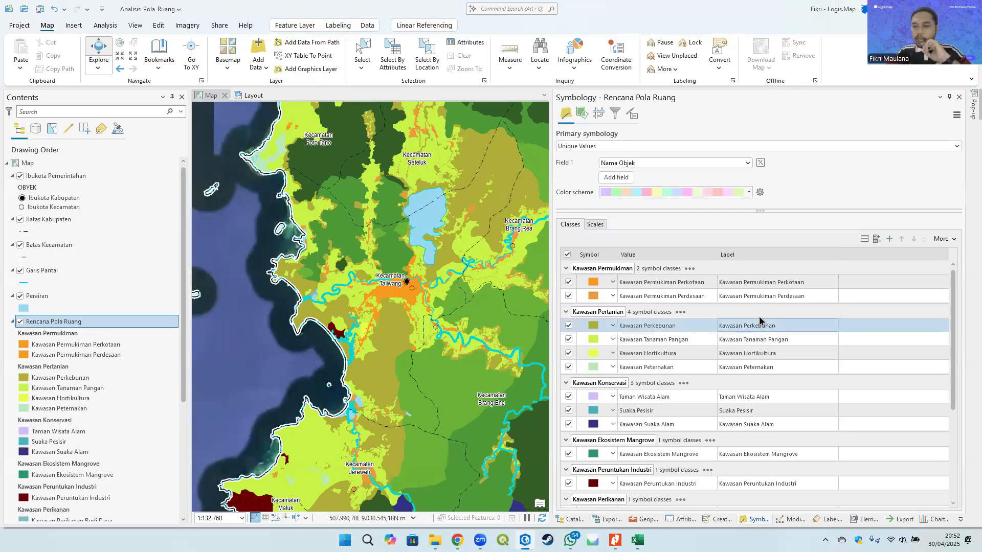
pyautogui.moveTo(838, 253); pyautogui.dragTo(808, 253)
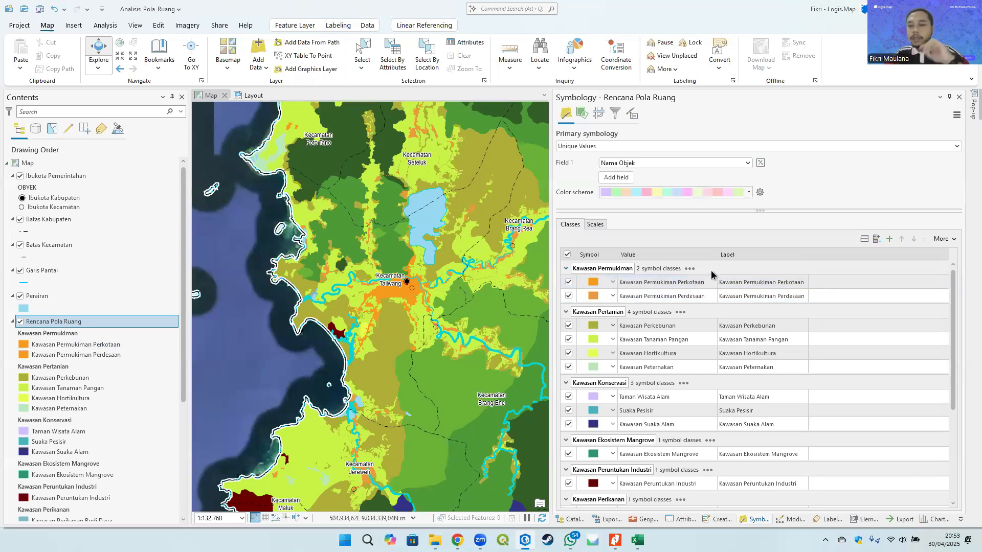
pyautogui.moveTo(718, 254); pyautogui.dragTo(658, 262)
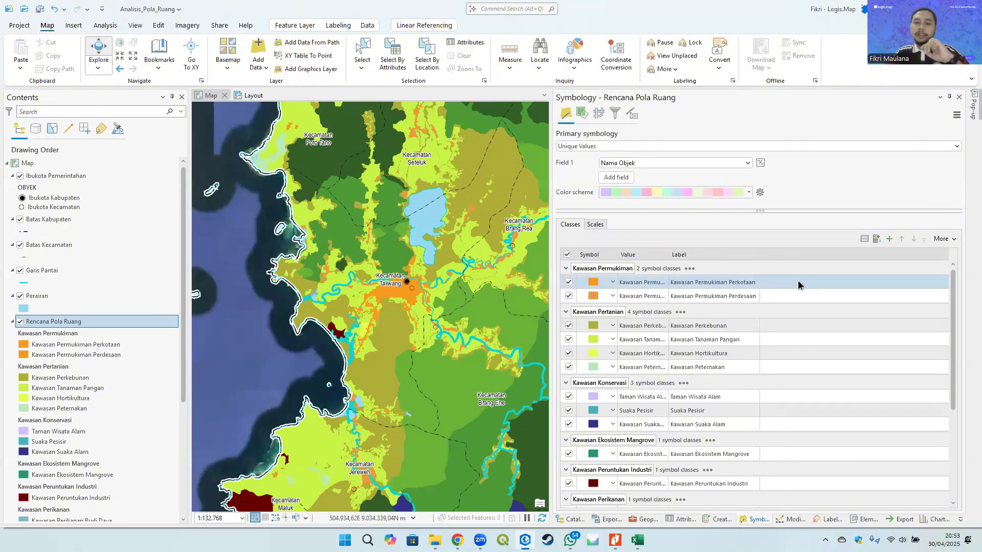
pyautogui.moveTo(761, 258); pyautogui.dragTo(763, 257)
pyautogui.click(799, 251)
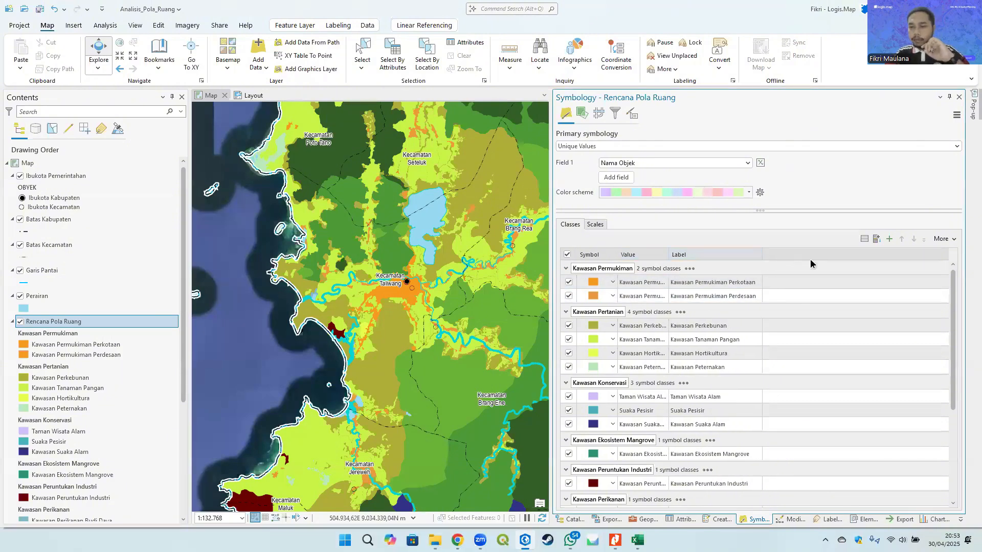
pyautogui.click(942, 239)
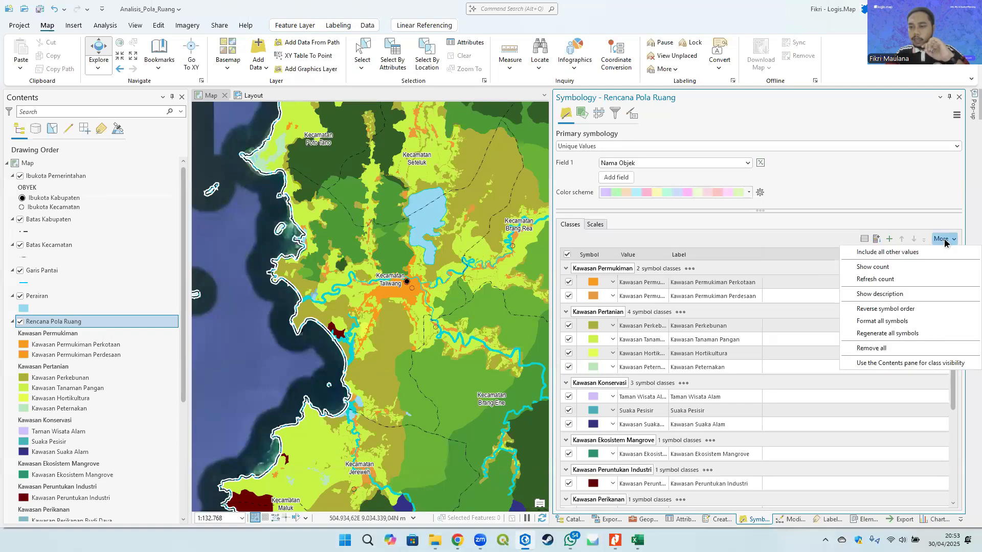
pyautogui.click(944, 239)
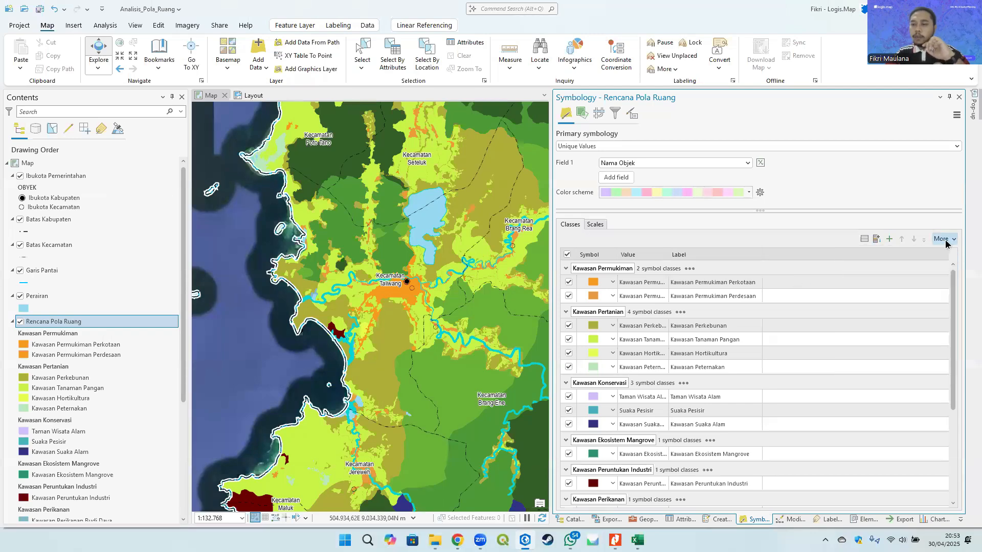
pyautogui.click(945, 239)
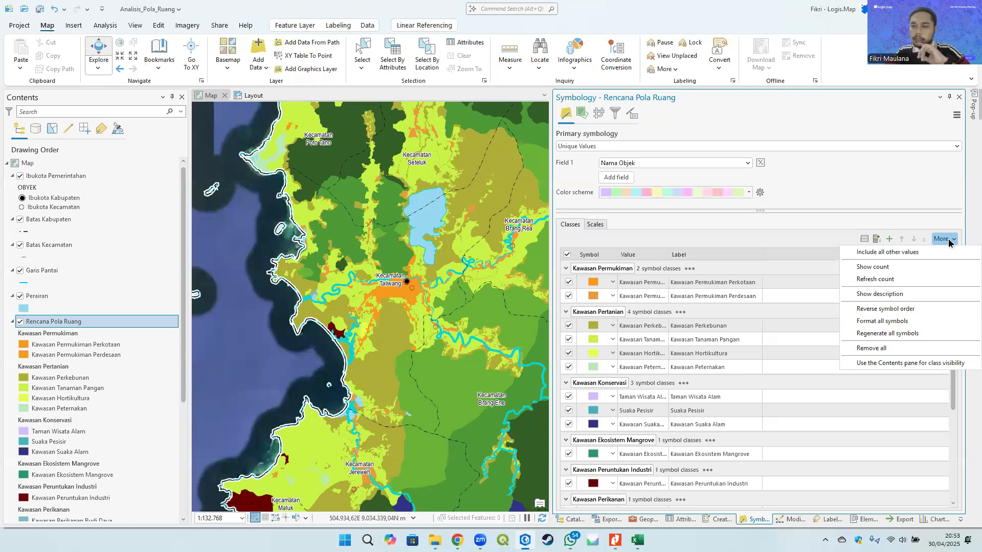
pyautogui.click(900, 295)
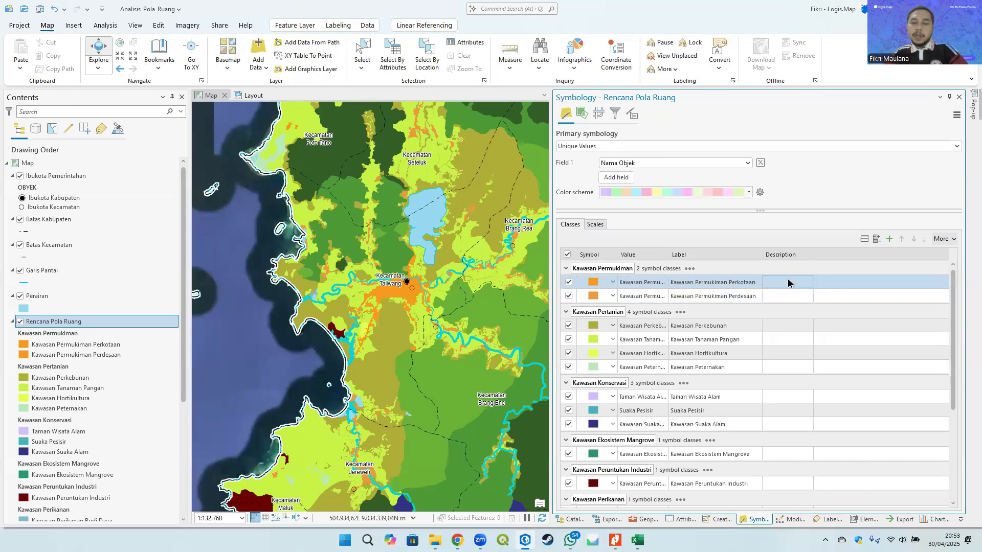
# - Check the Kode Kawasan codes of the Kawasan Budi Daya rows in the Kodefikasi table
pyautogui.hotkey('alt', 'Tab')
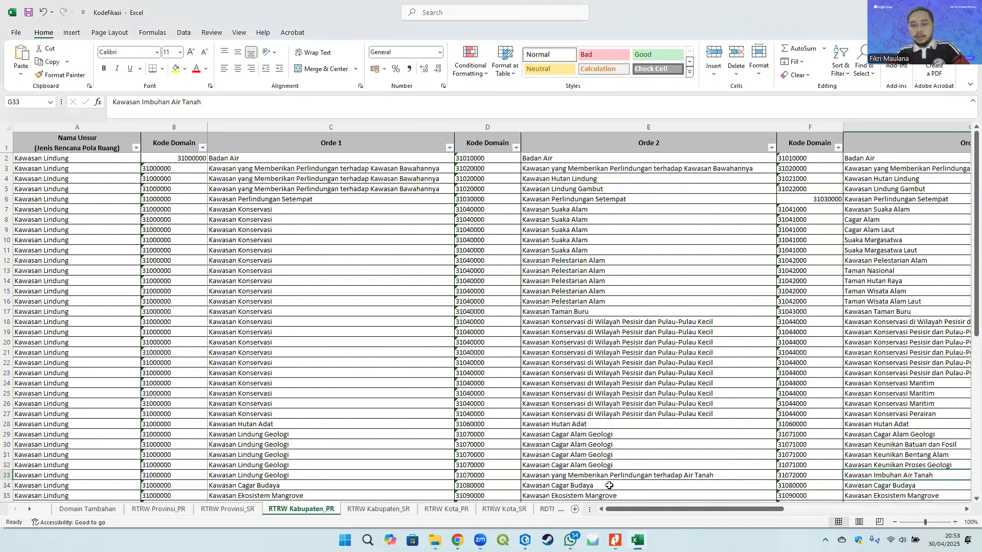
pyautogui.moveTo(622, 510); pyautogui.dragTo(846, 521)
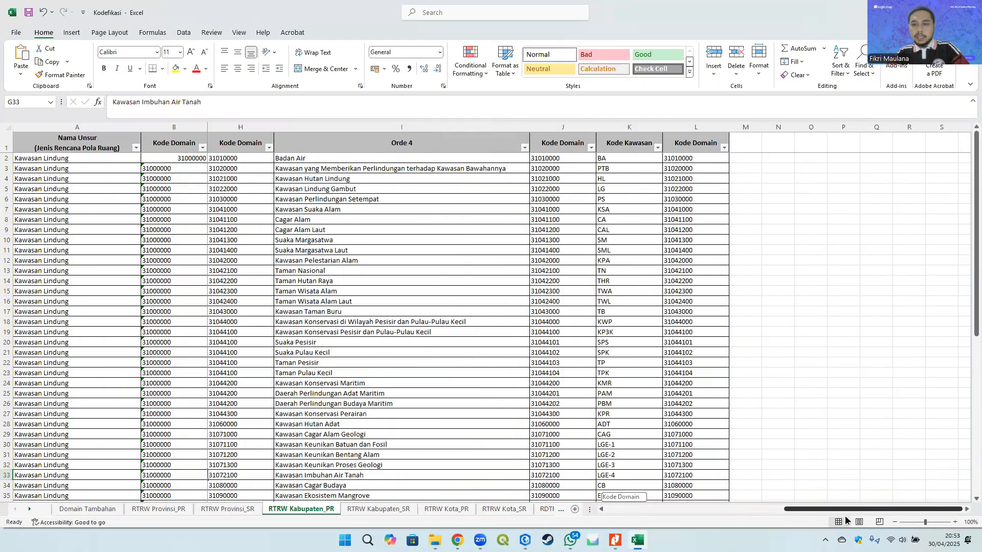
pyautogui.click(625, 128)
pyautogui.click(617, 197)
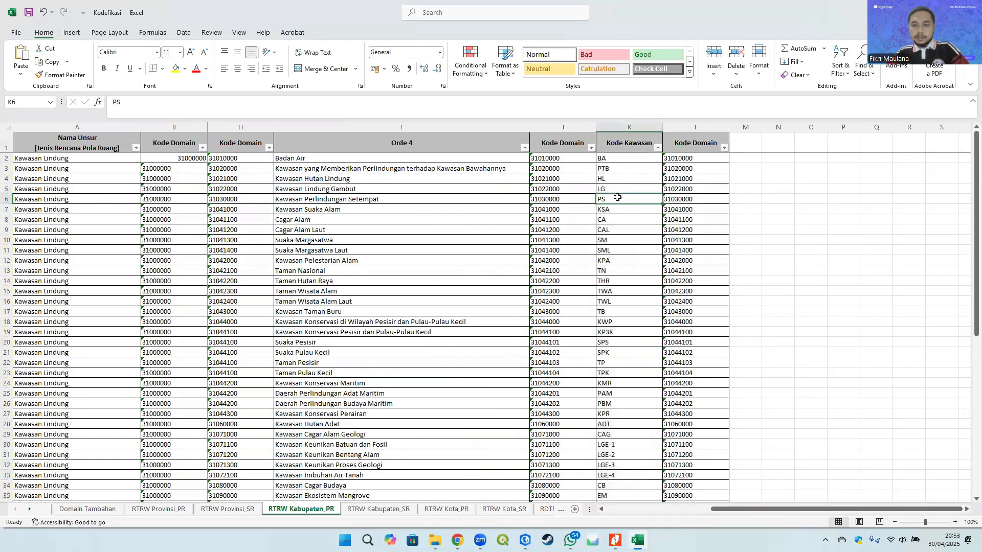
pyautogui.scroll(-9, 622, 358)
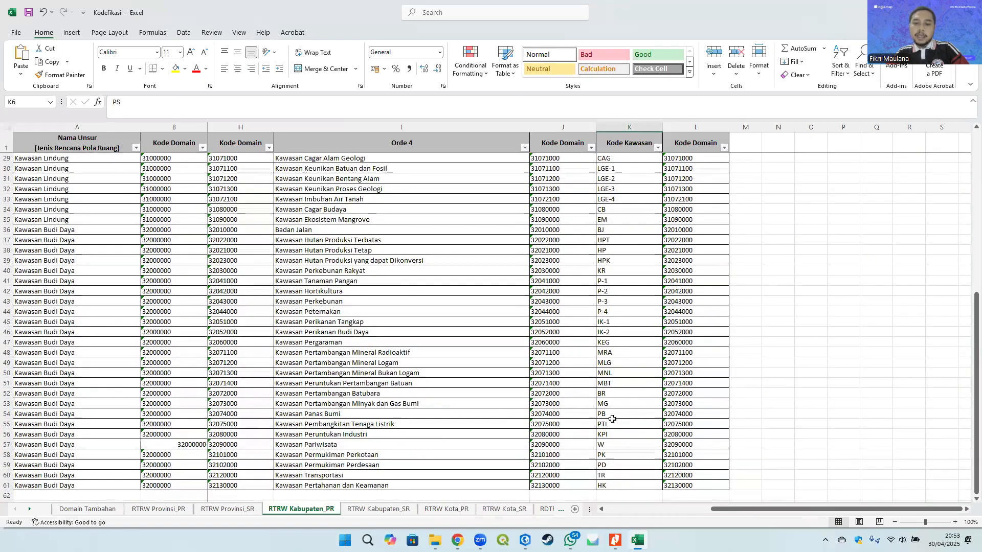
pyautogui.click(615, 416)
pyautogui.scroll(-1, 613, 475)
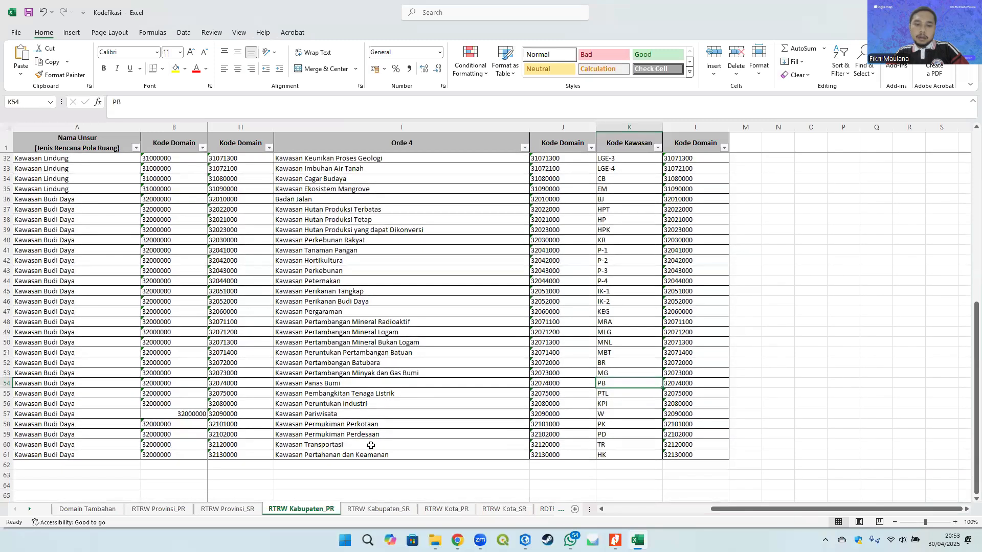
pyautogui.click(616, 423)
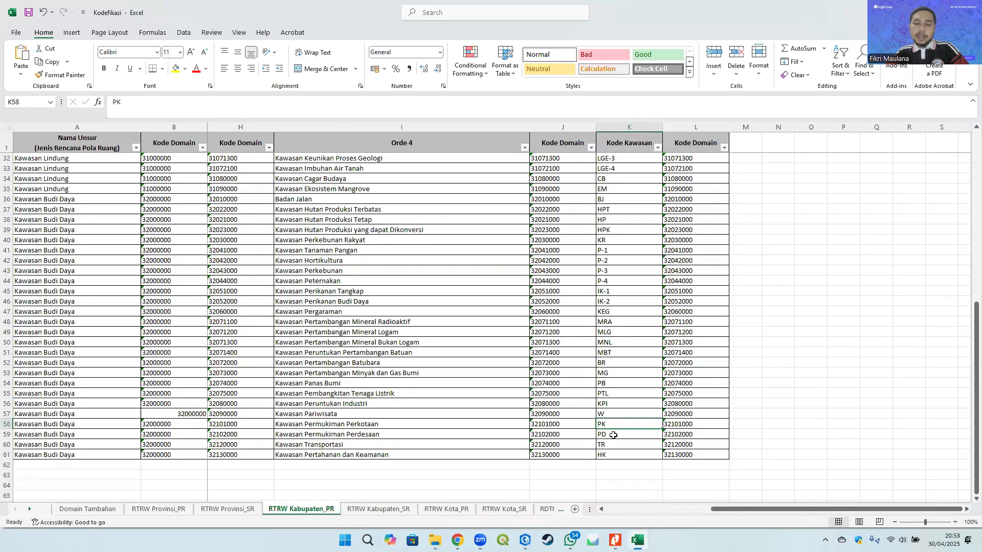
pyautogui.hotkey('alt', 'Tab')
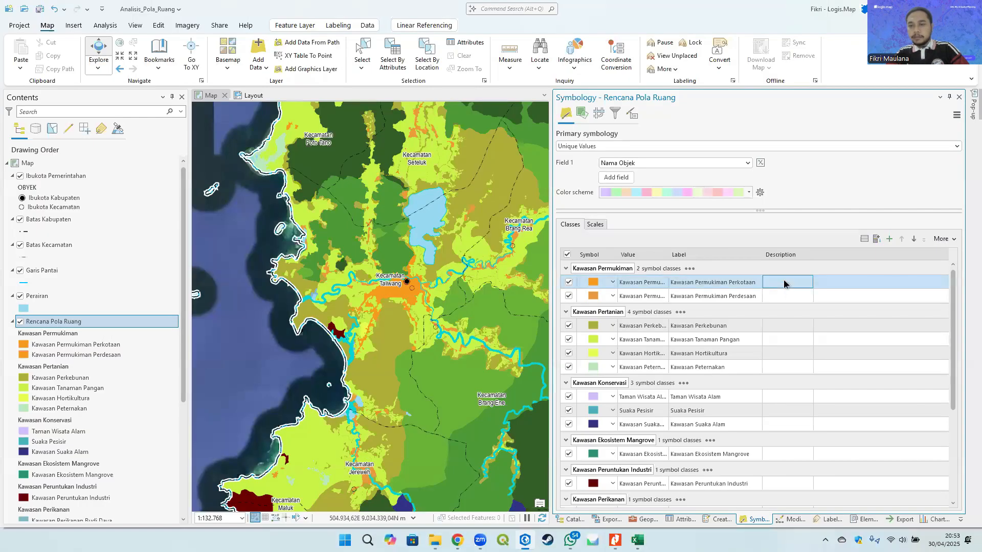
# - Enter the descriptions PK and PD for the Kawasan Permukiman Perkotaan and Kawasan Permukiman Perdesaan classes
pyautogui.doubleClick(783, 279)
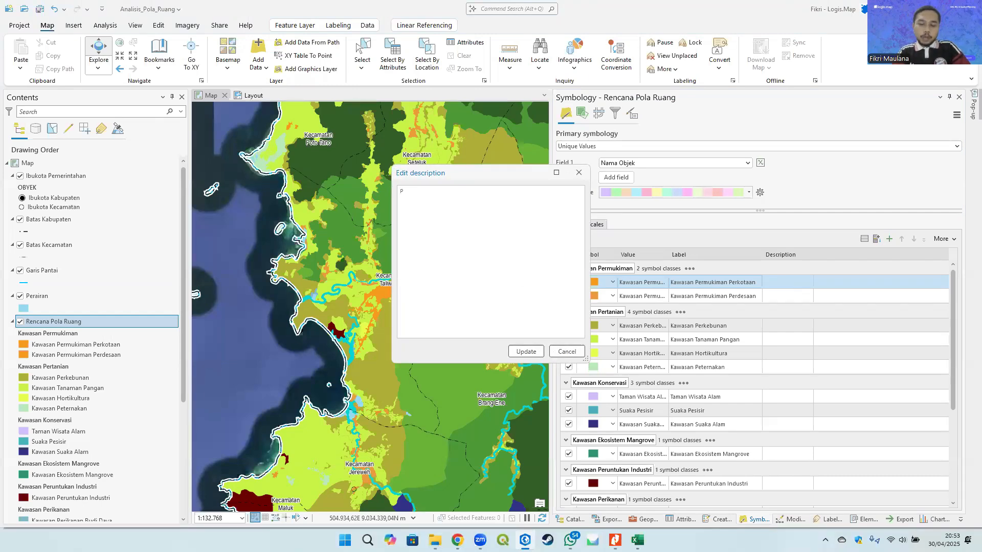
pyautogui.click(526, 352)
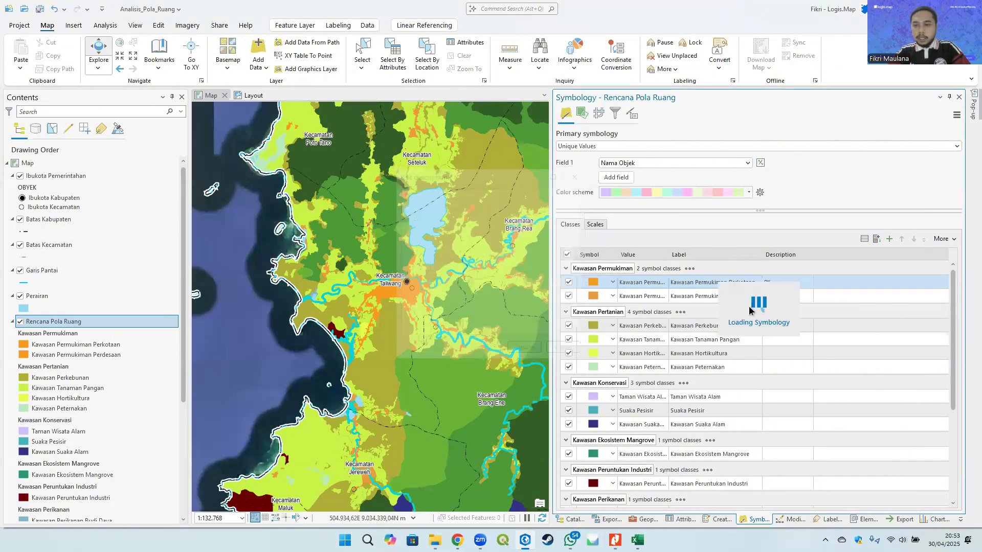
pyautogui.click(791, 297)
pyautogui.doubleClick(791, 296)
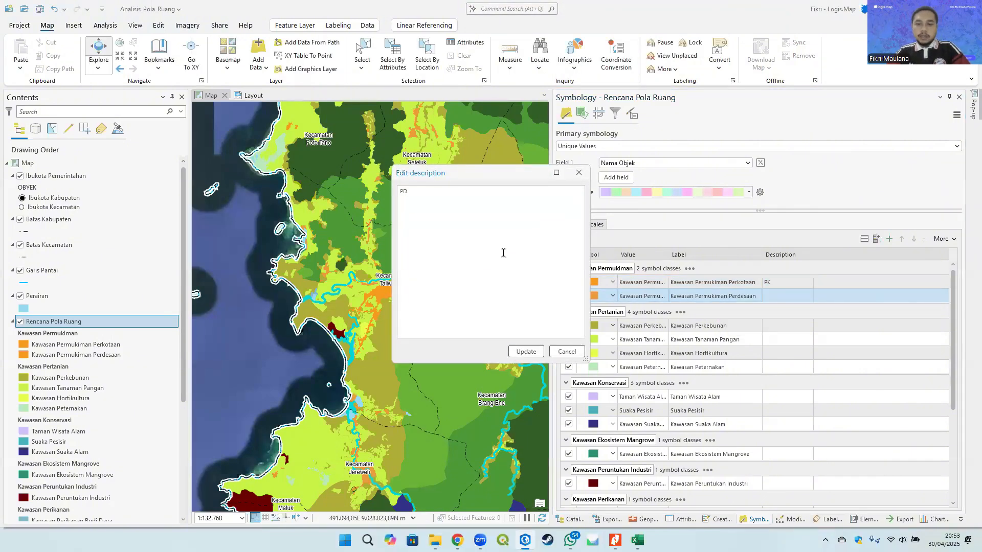
pyautogui.click(522, 351)
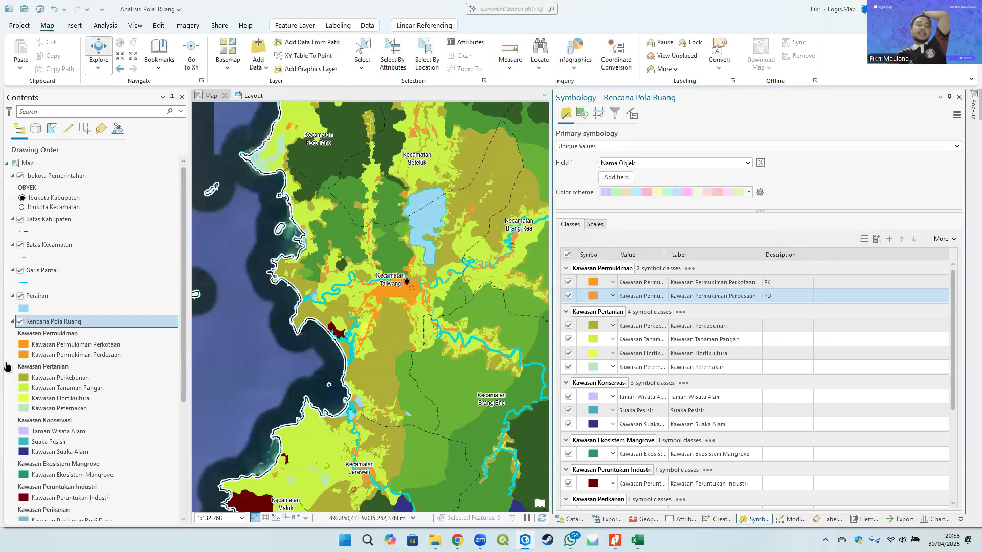
# - Open the Rencana Pola Ruang attribute table to inspect its Kode Kawasan field, then close it
pyautogui.click(66, 325)
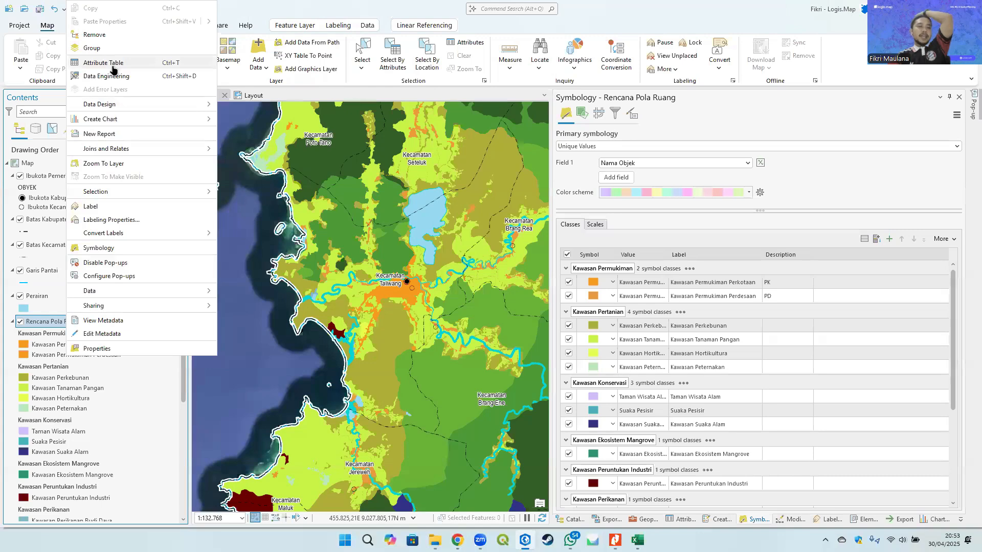
pyautogui.click(105, 63)
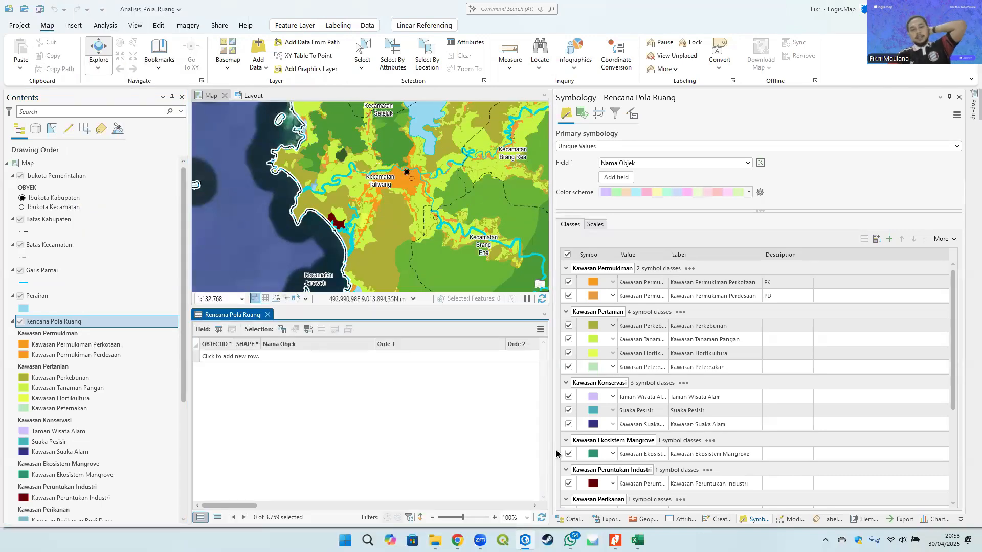
pyautogui.moveTo(243, 507); pyautogui.dragTo(313, 506)
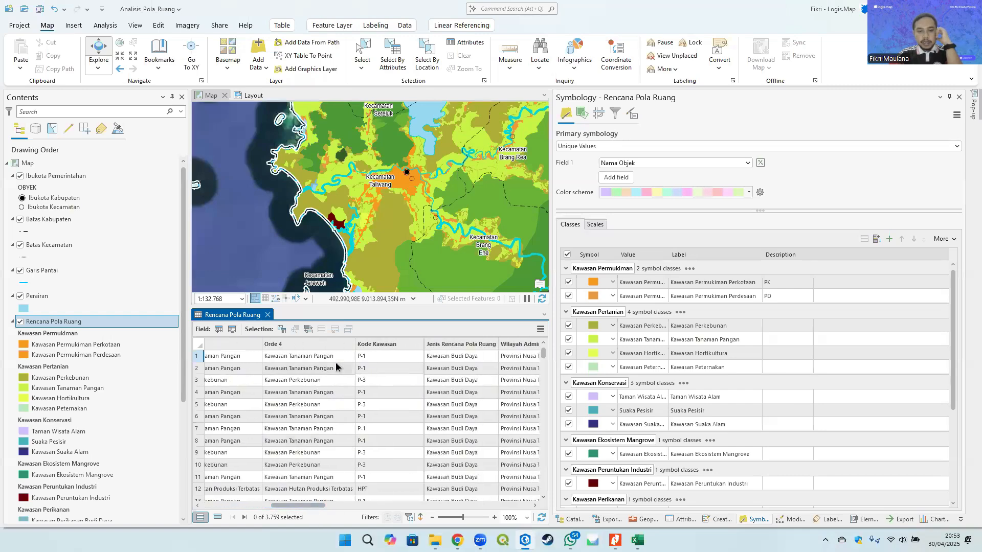
pyautogui.click(384, 343)
pyautogui.click(385, 393)
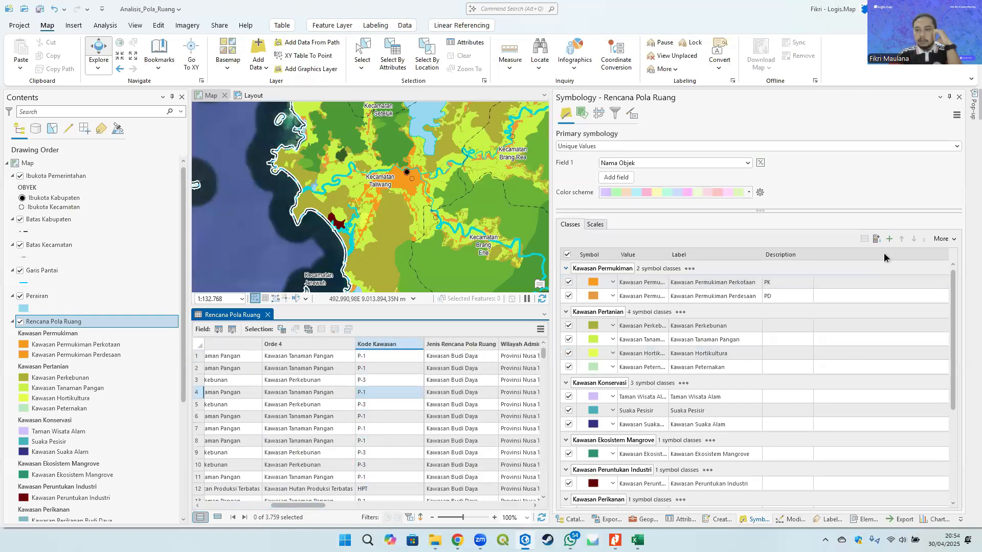
pyautogui.press('Up')
pyautogui.click(389, 346)
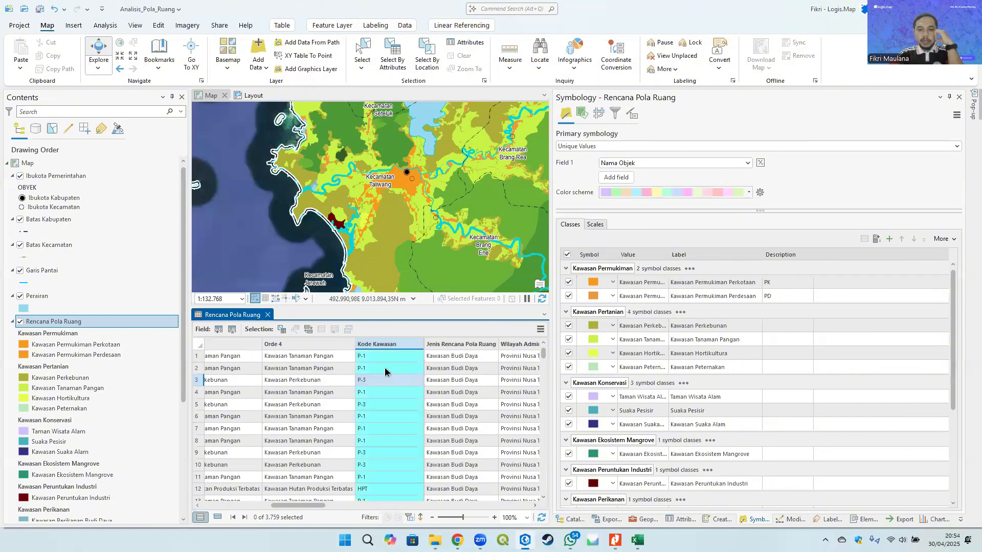
pyautogui.click(381, 413)
pyautogui.click(385, 345)
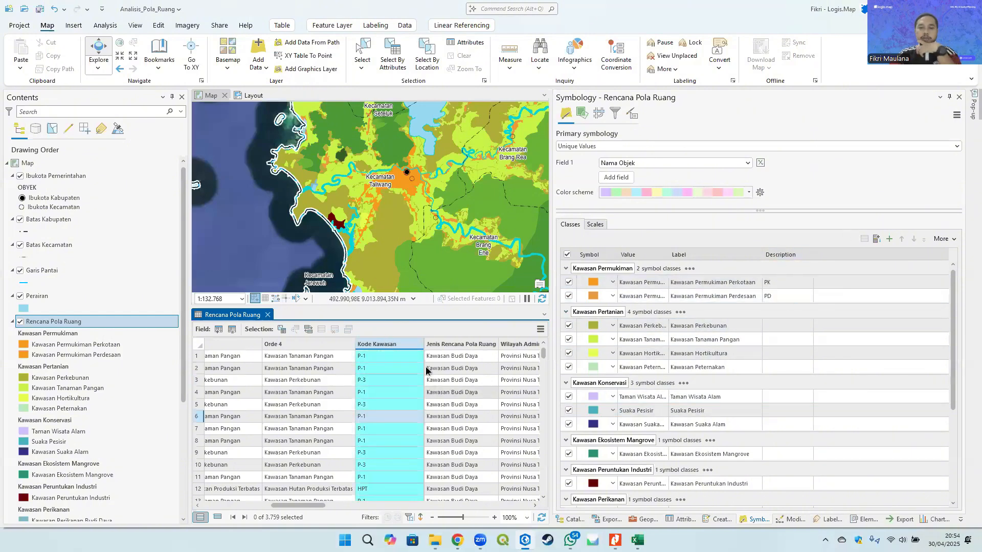
pyautogui.click(378, 390)
pyautogui.click(379, 346)
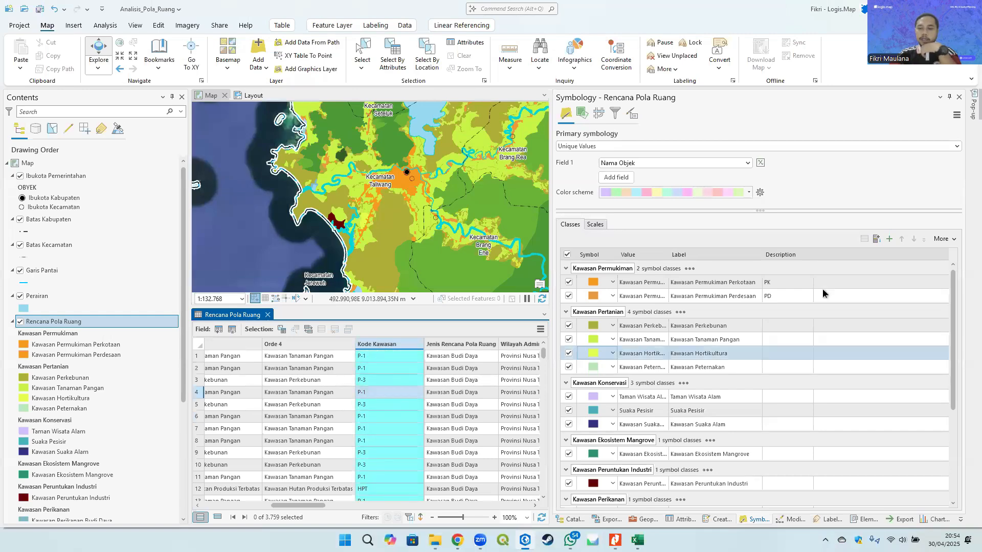
pyautogui.click(384, 369)
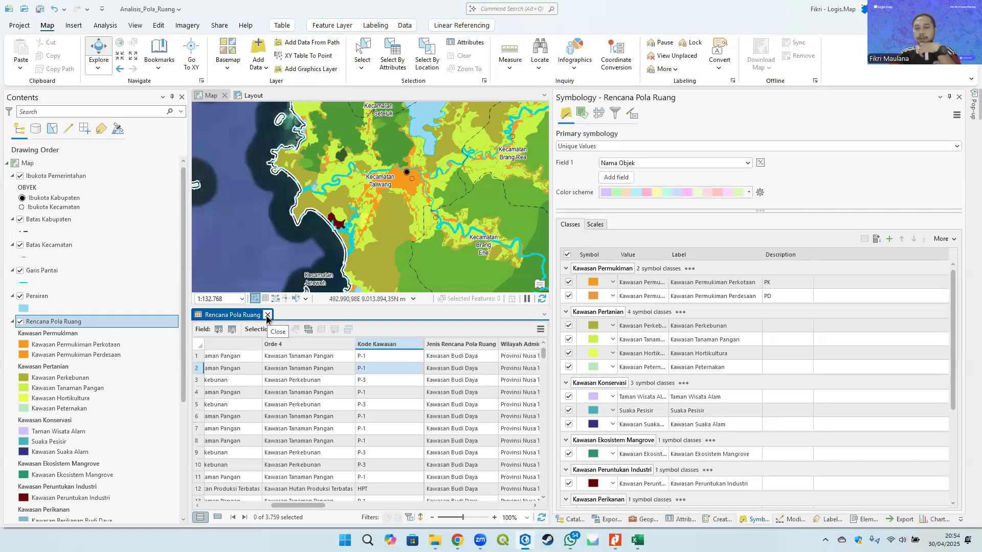
pyautogui.click(267, 315)
# - Set the Kawasan Perkebunan class description to P-3, taken from the Kodefikasi table
pyautogui.click(783, 325)
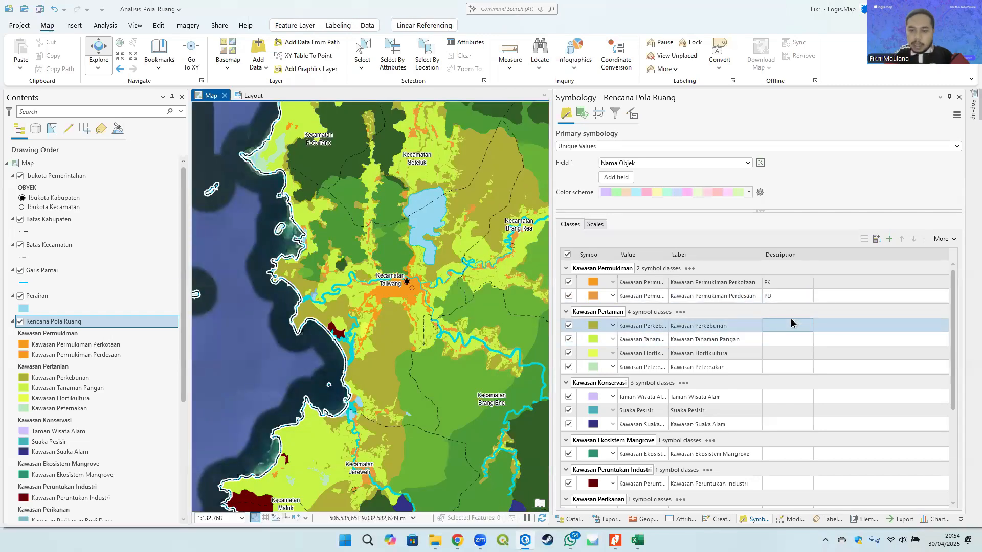
pyautogui.hotkey('alt', 'Tab')
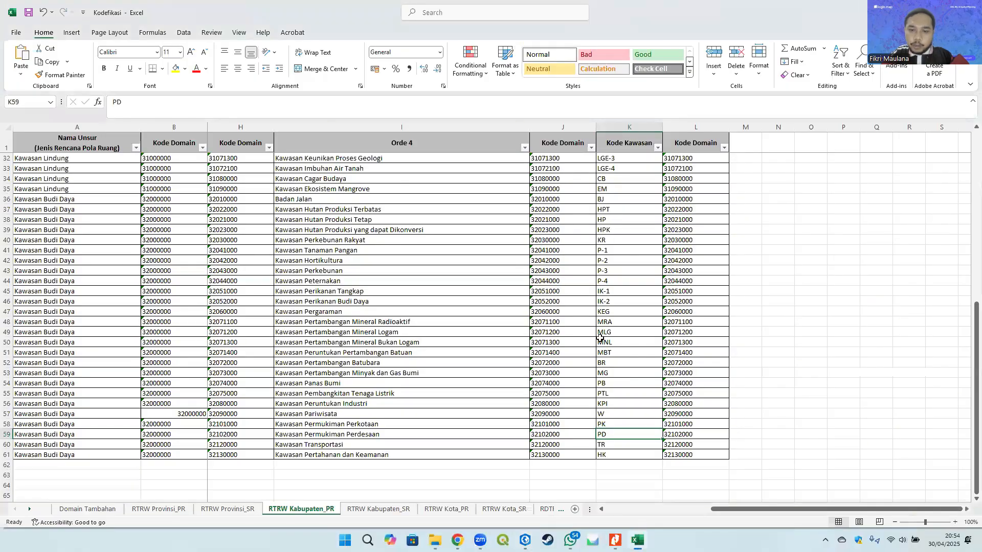
pyautogui.click(614, 252)
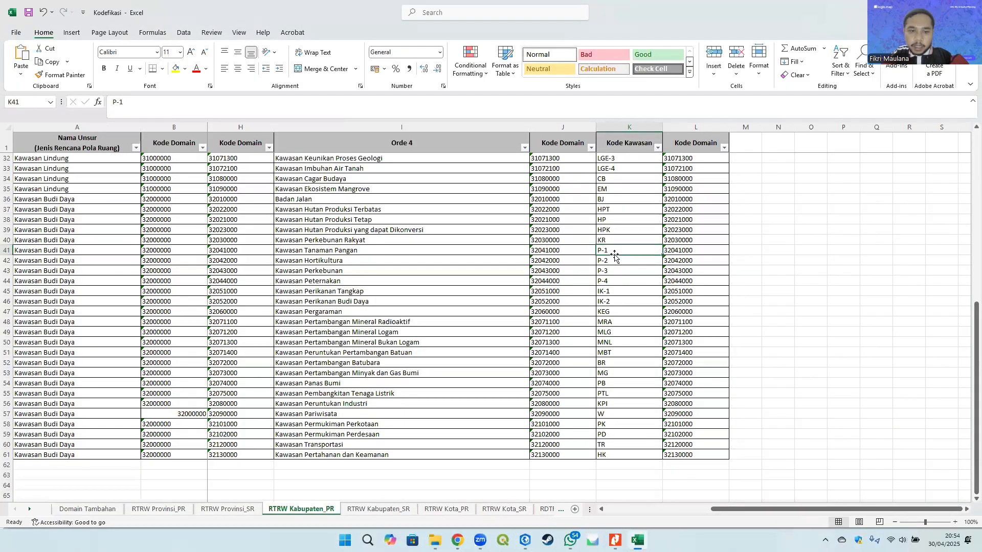
pyautogui.click(341, 283)
pyautogui.click(619, 271)
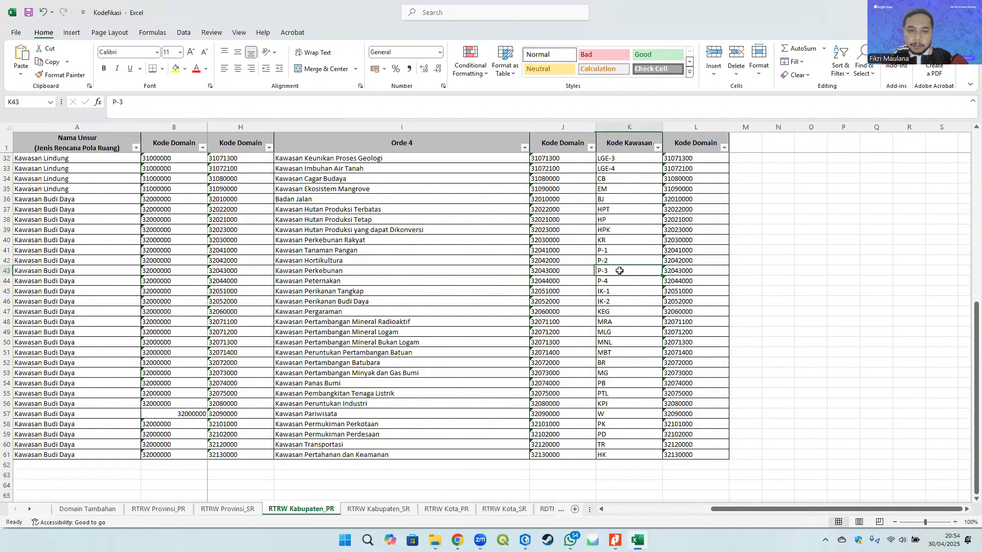
pyautogui.hotkey('alt', 'Tab')
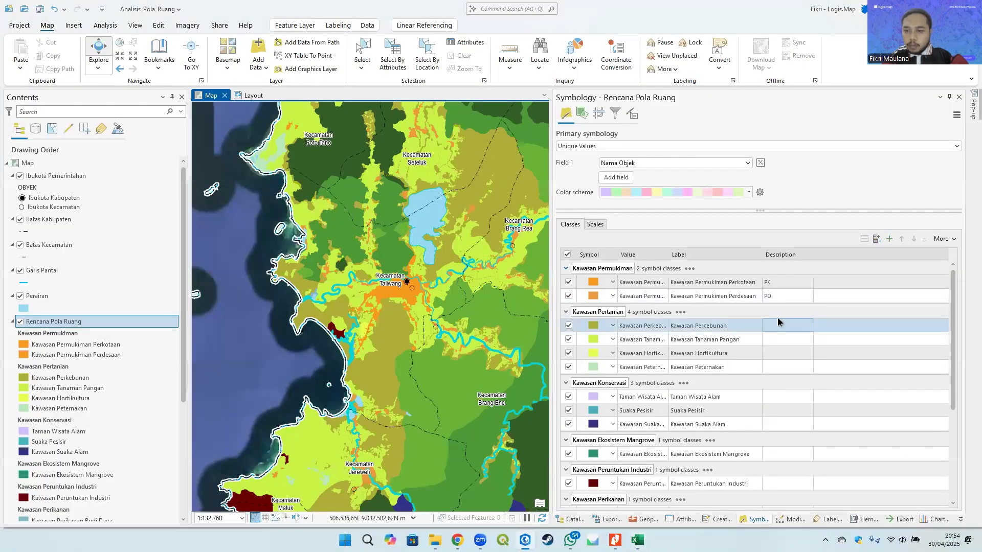
pyautogui.doubleClick(777, 324)
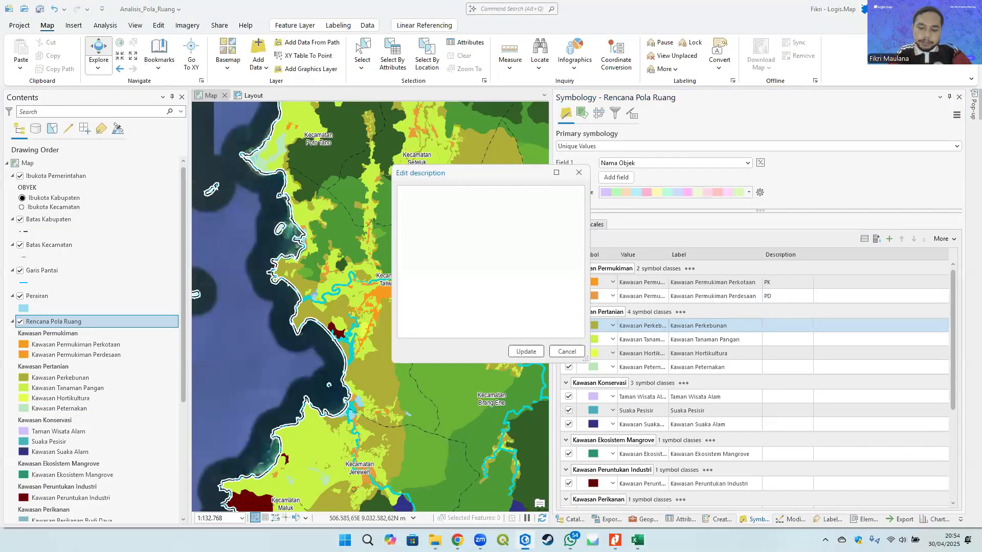
pyautogui.write('P-3')
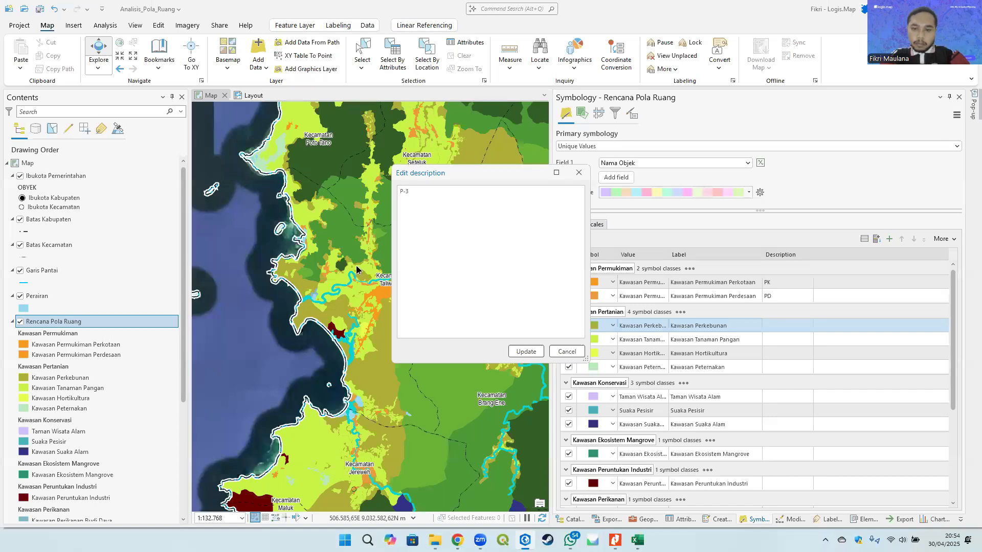
pyautogui.click(525, 351)
# - Set the Kawasan Tanaman Pangan class description to P-1
pyautogui.click(796, 342)
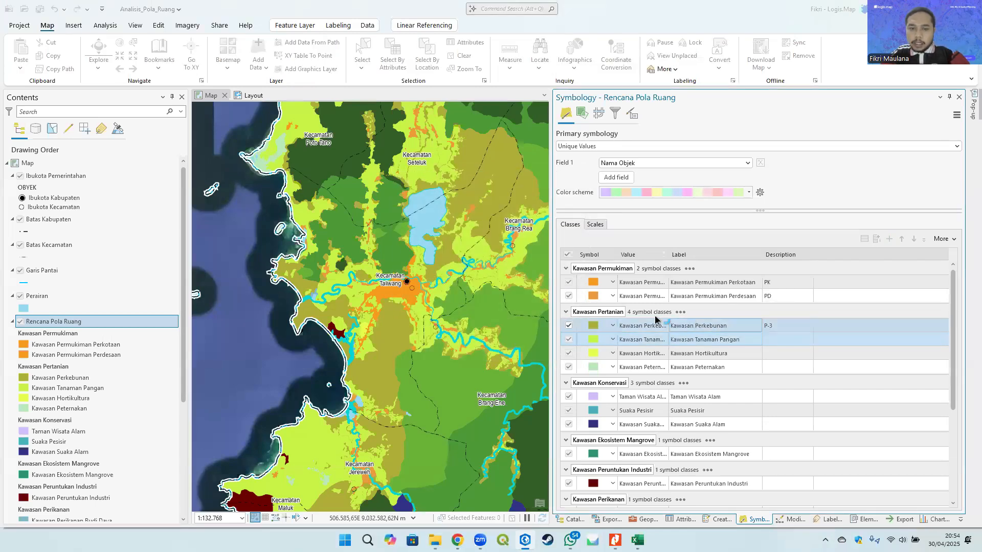
pyautogui.doubleClick(797, 341)
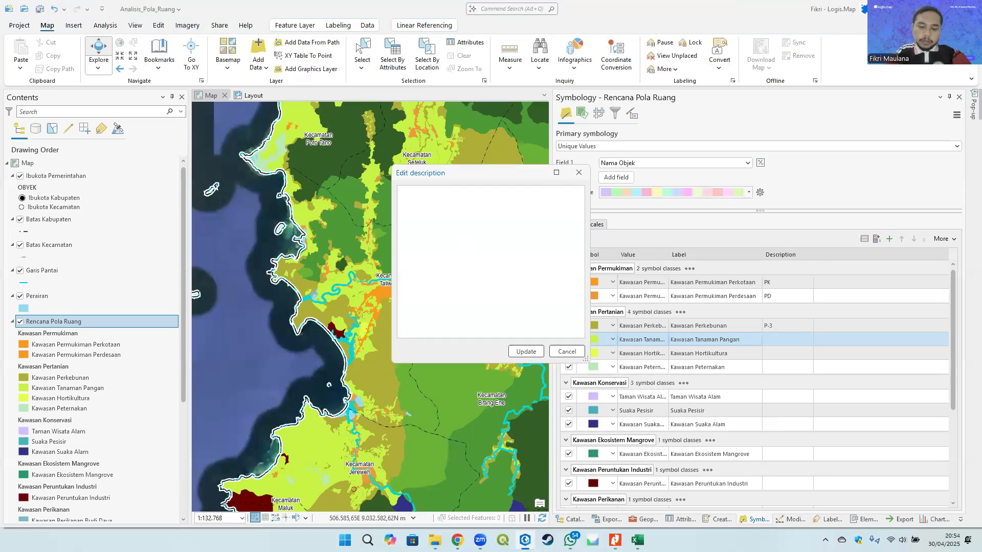
pyautogui.click(524, 352)
# - Set the Kawasan Hortikultura class description to P-2
pyautogui.click(775, 354)
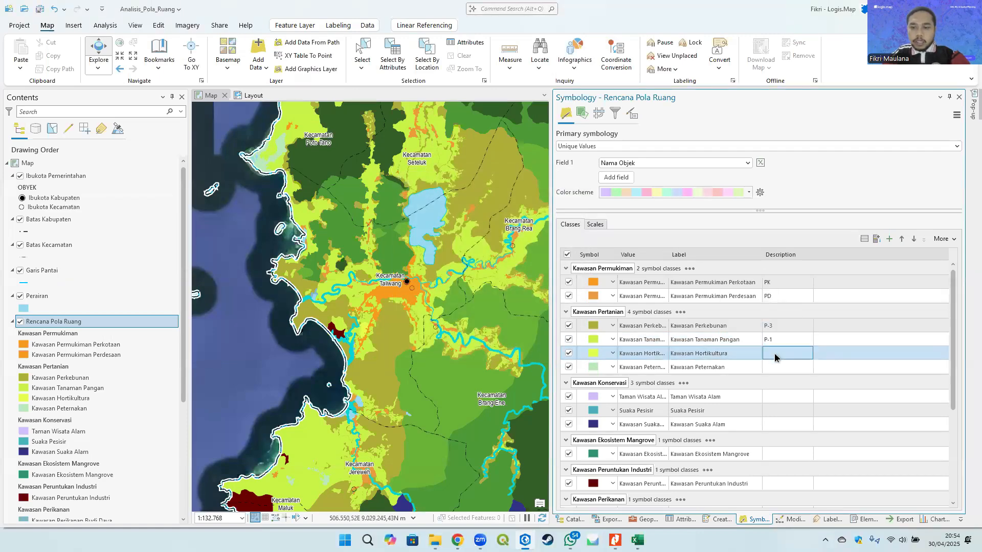
pyautogui.doubleClick(775, 354)
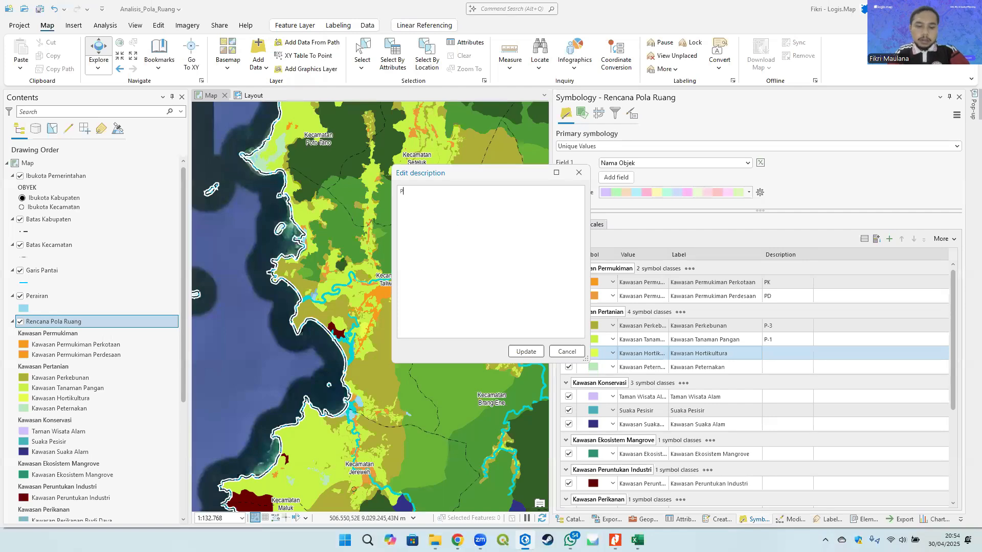
pyautogui.write('P-2')
pyautogui.click(530, 350)
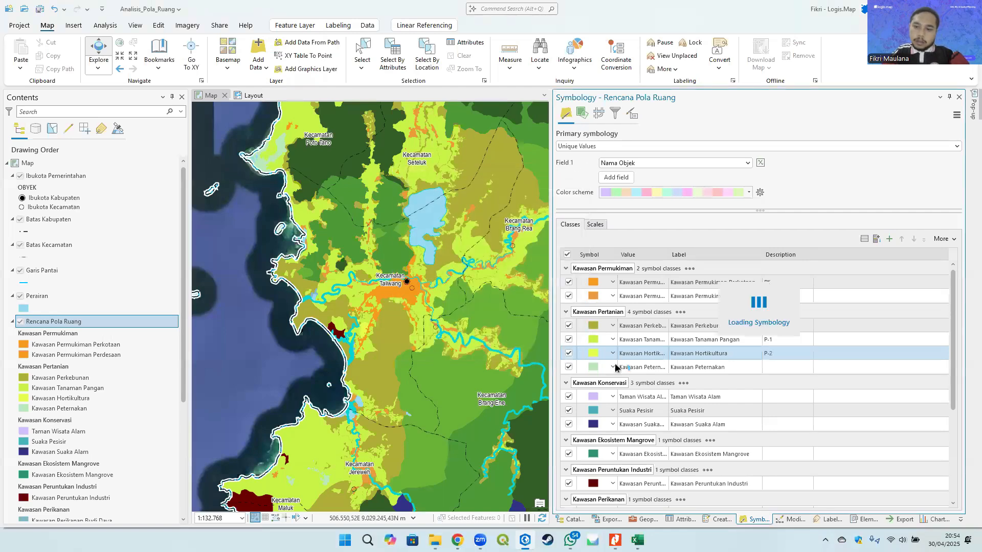
# - Set the Kawasan Peternakan class description to P-4
pyautogui.click(785, 367)
pyautogui.doubleClick(786, 367)
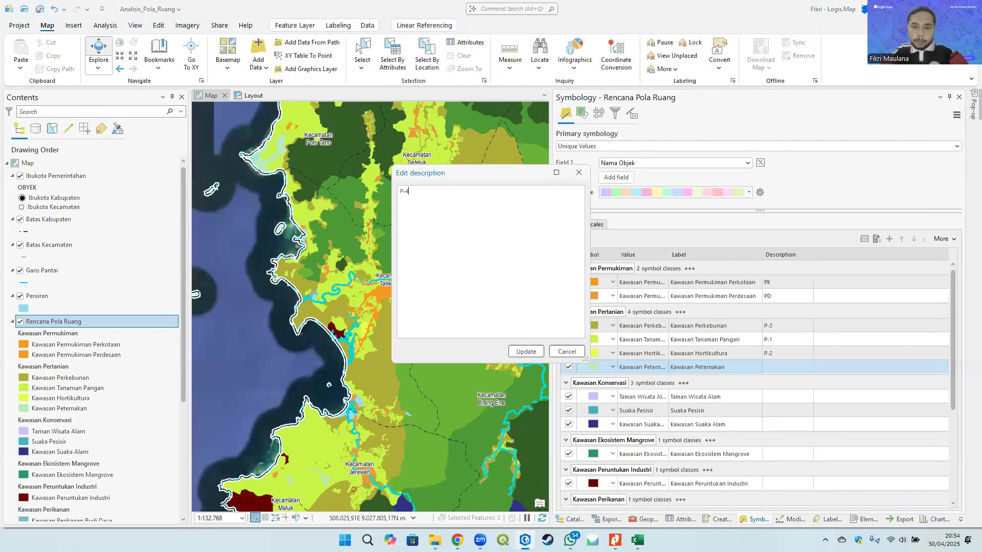
pyautogui.click(516, 350)
# - Set the Taman Wisata Alam class description to TWA
pyautogui.scroll(-1, 784, 369)
pyautogui.click(785, 371)
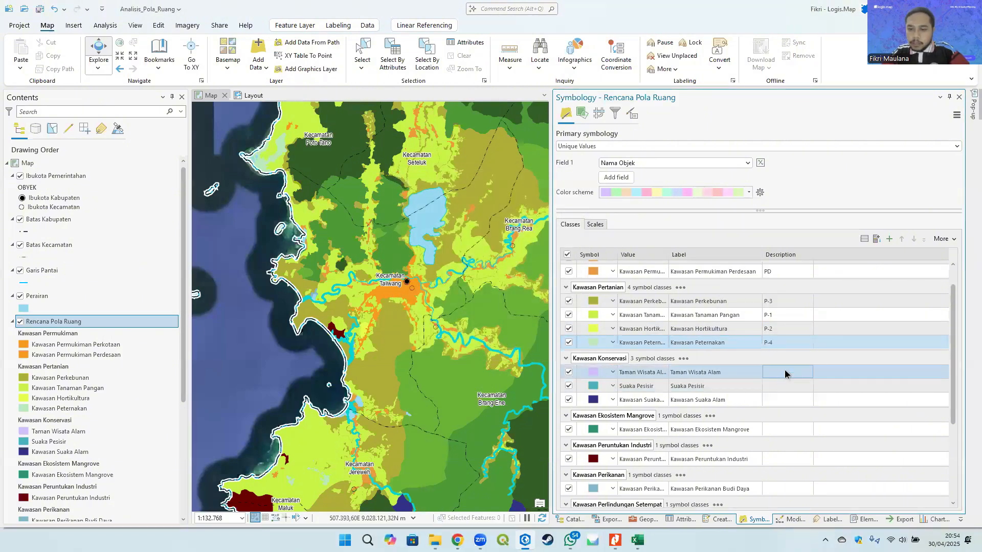
pyautogui.doubleClick(784, 369)
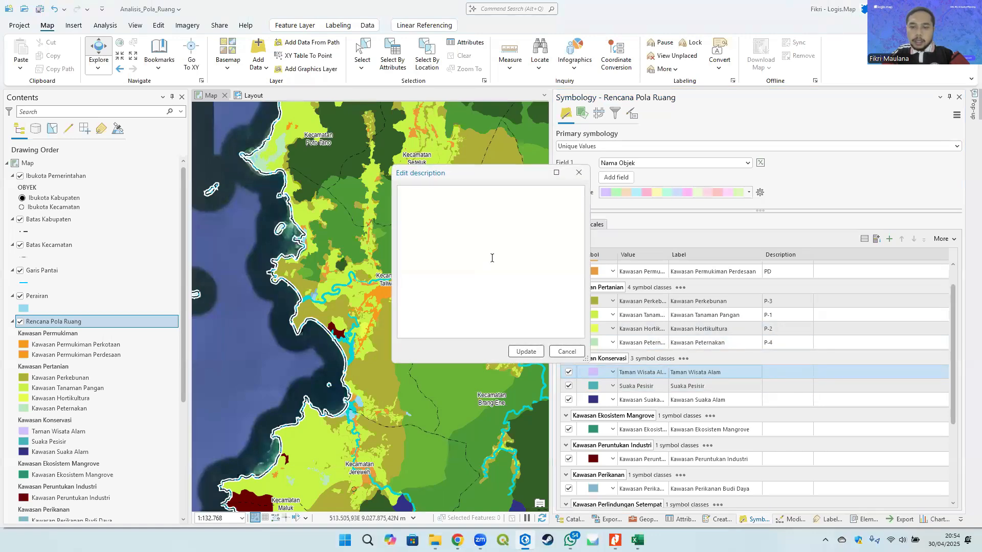
pyautogui.write('TWA')
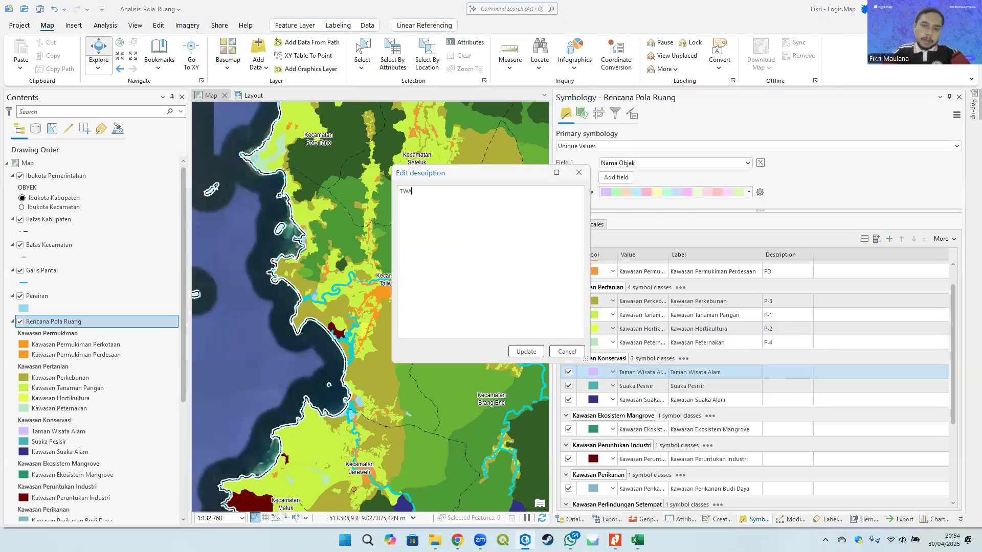
pyautogui.click(524, 351)
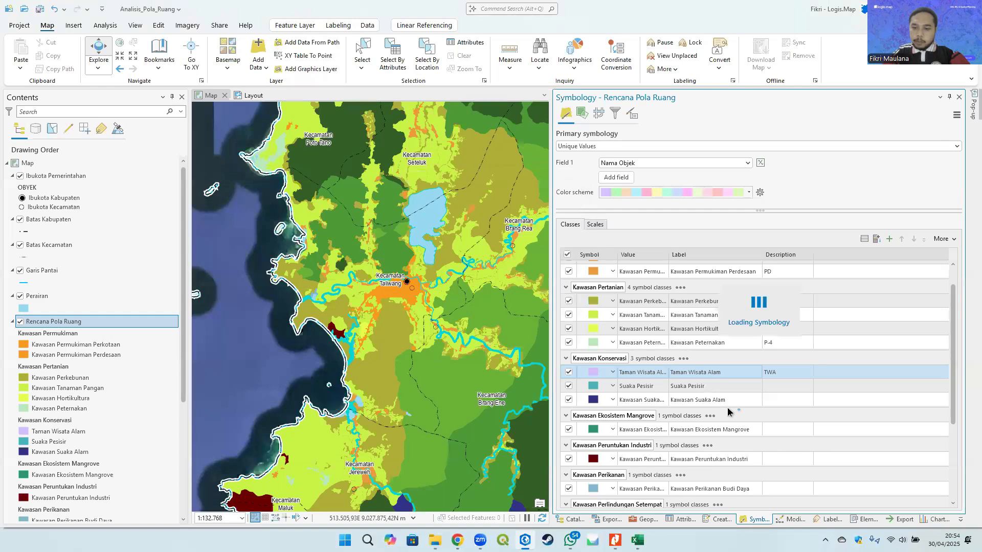
# - Enter SP as the Suaka Pesisir class description
pyautogui.click(777, 387)
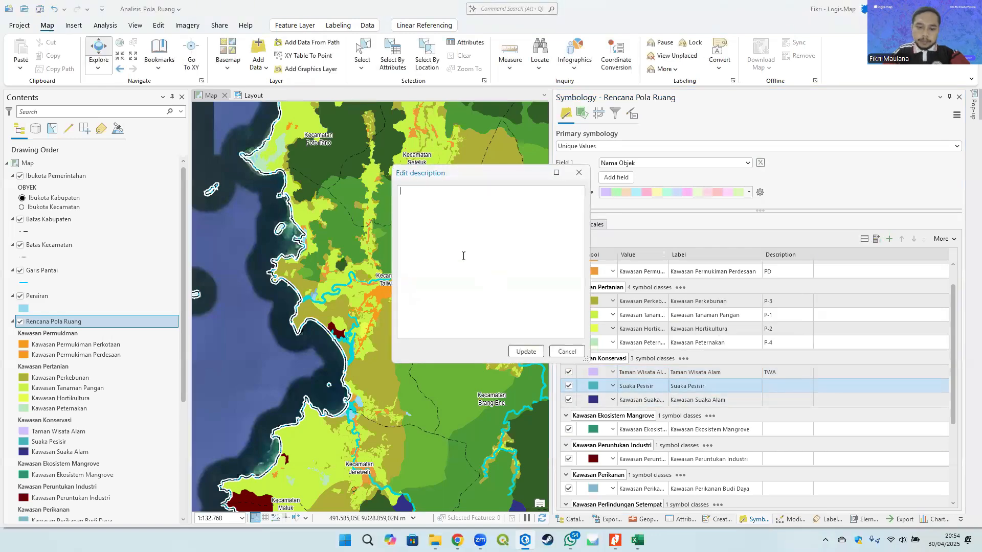
pyautogui.click(527, 351)
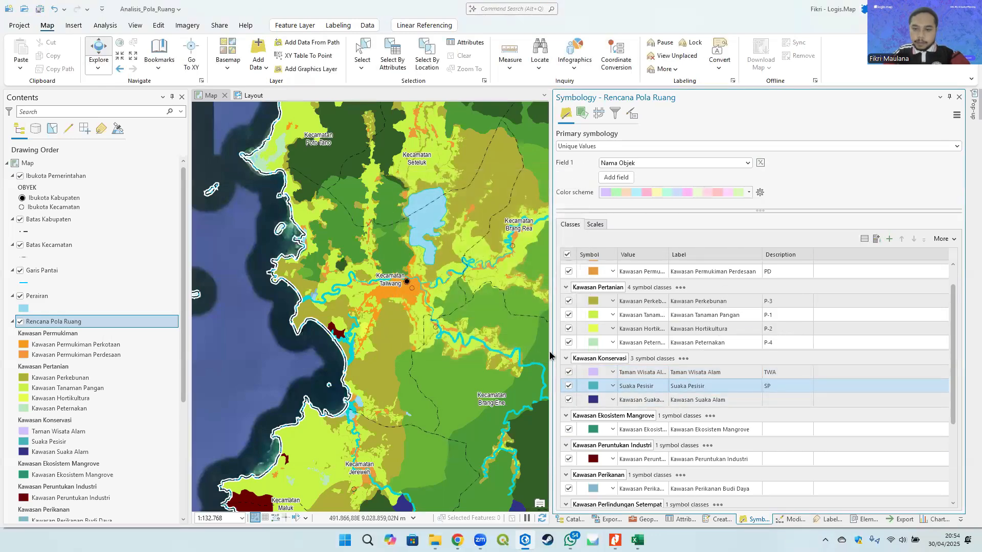
# - Look up the Kode Kawasan code for Suaka Pesisir in the Kodefikasi table
pyautogui.hotkey('alt', 'Tab')
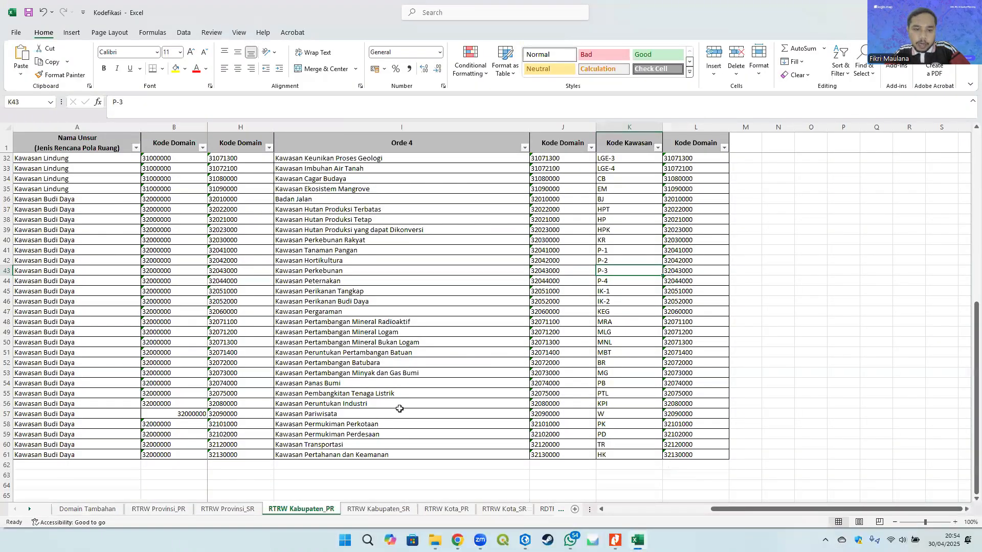
pyautogui.scroll(6, 400, 409)
pyautogui.click(318, 248)
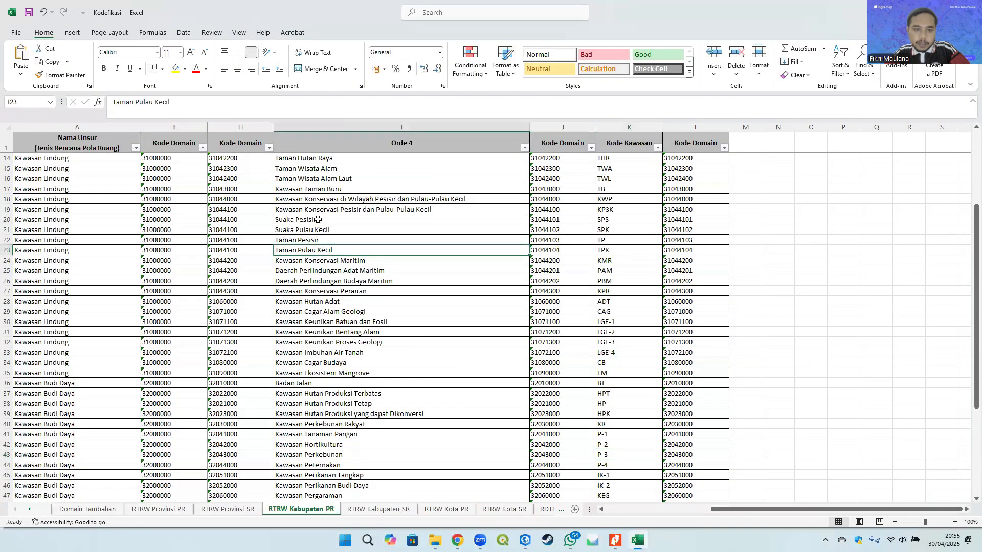
pyautogui.click(317, 220)
pyautogui.click(617, 220)
pyautogui.hotkey('alt', 'Tab')
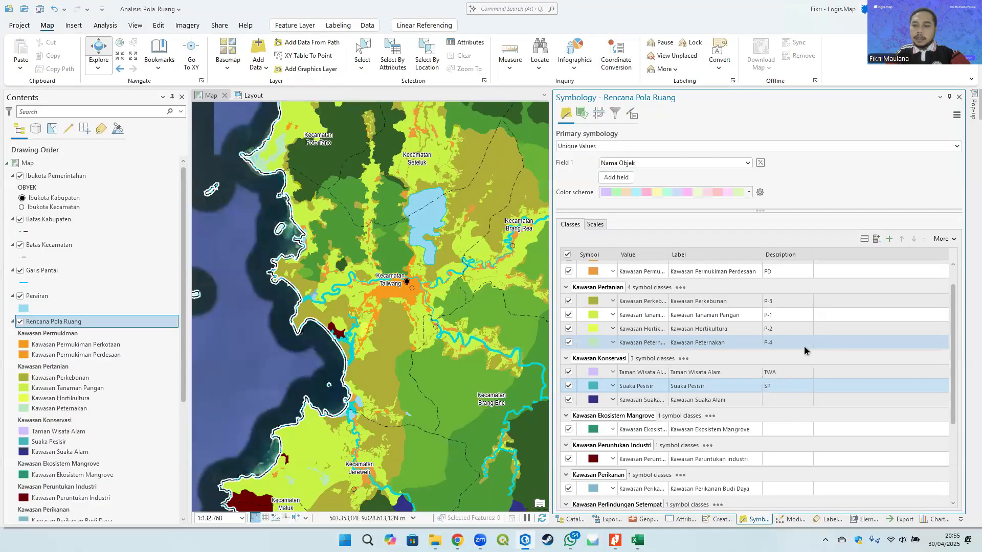
# - Set the Suaka Pesisir class description to SPS
pyautogui.click(777, 386)
pyautogui.click(778, 386)
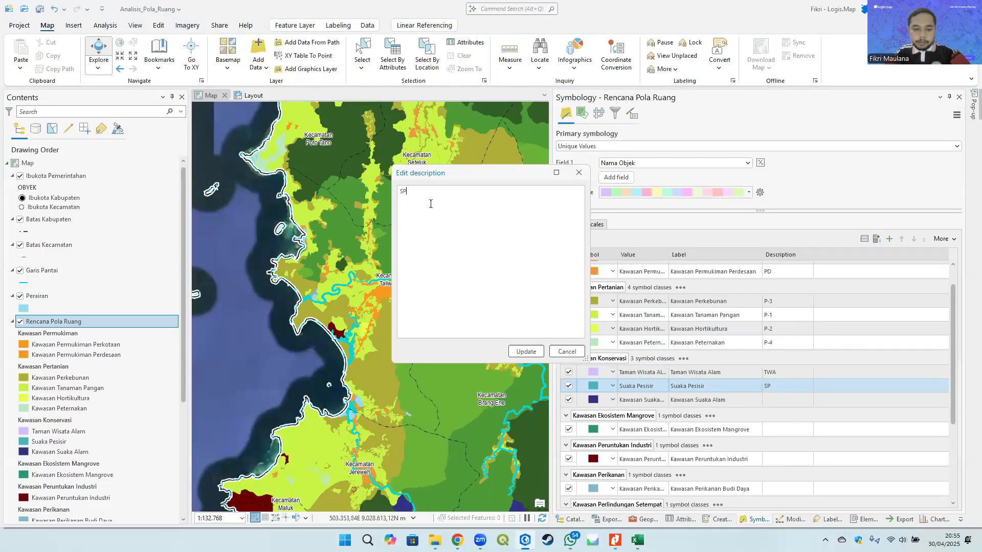
pyautogui.write('P')
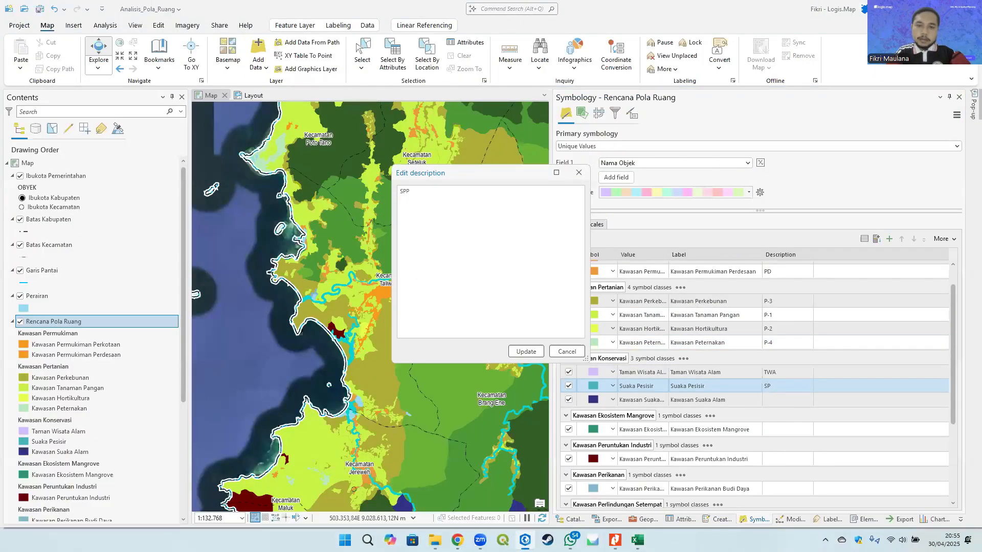
pyautogui.click(526, 351)
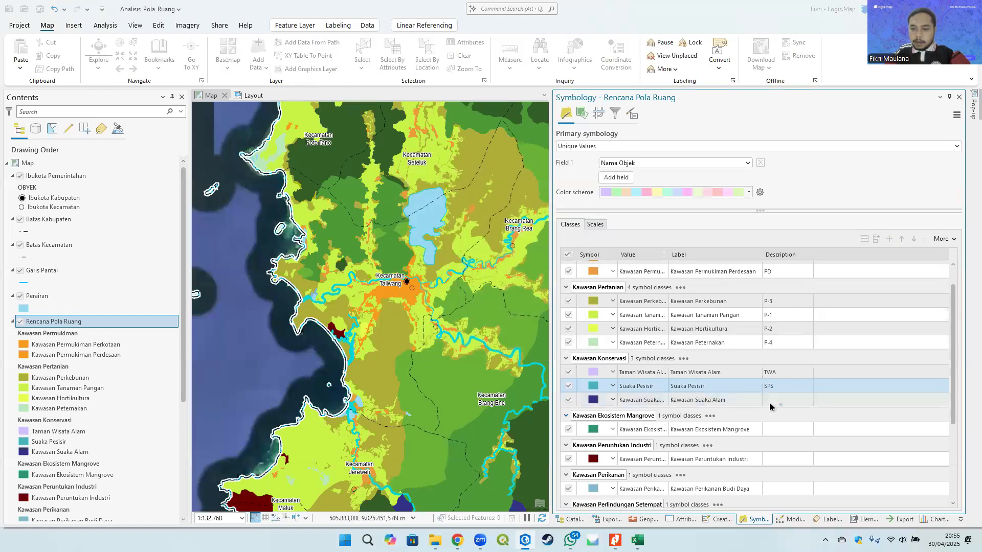
# - Look up the Kode Kawasan codes of the Kawasan Lindung conservation rows, including Kawasan Suaka Alam, in the Kodefikasi table
pyautogui.keyDown('ctrl'); pyautogui.click(785, 400); pyautogui.keyUp('ctrl')
pyautogui.hotkey('alt', 'Tab')
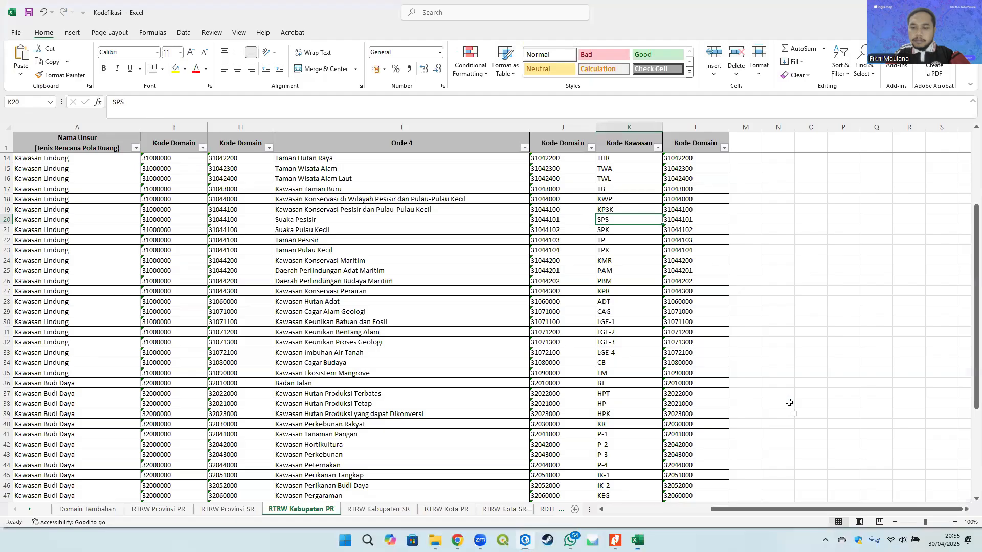
pyautogui.click(613, 233)
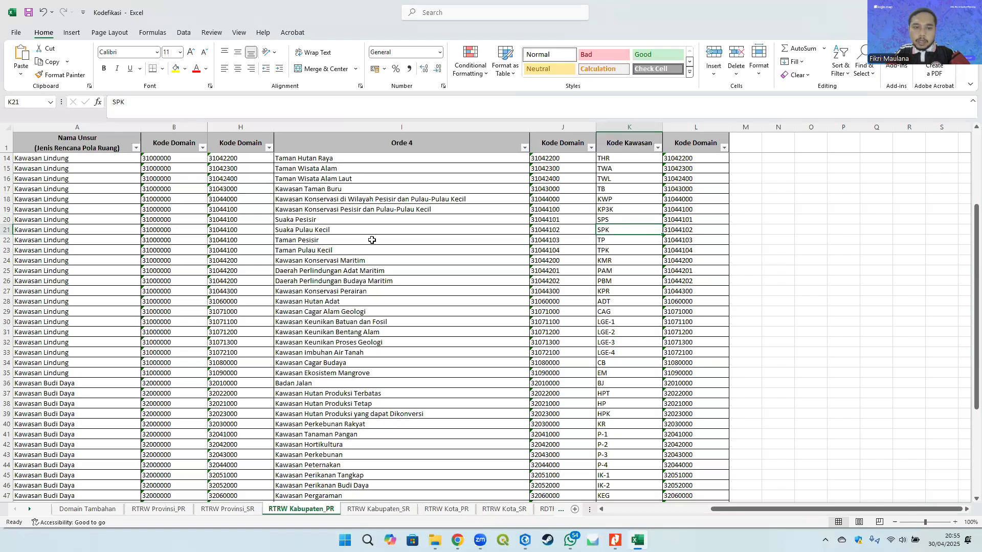
pyautogui.scroll(3, 379, 235)
pyautogui.click(375, 210)
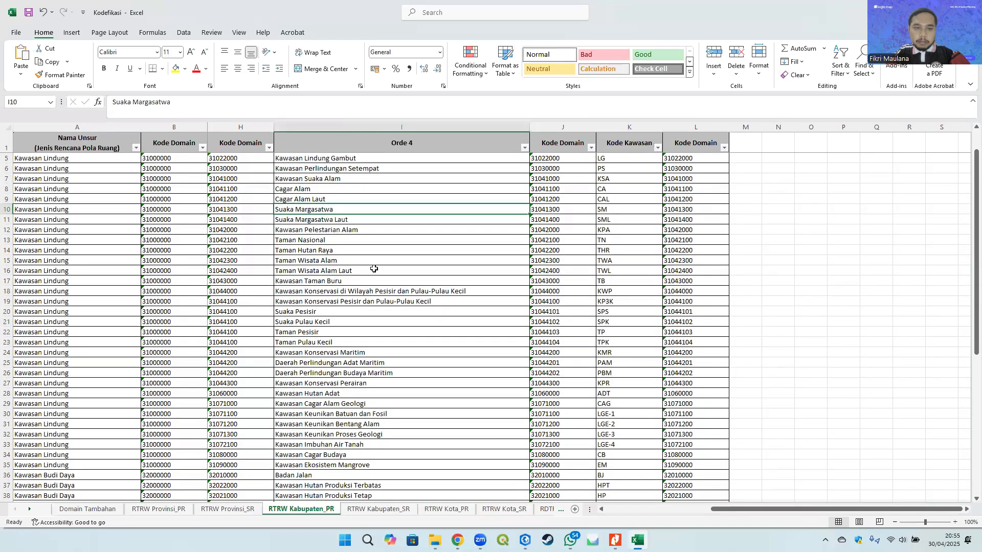
pyautogui.scroll(1, 374, 269)
pyautogui.click(338, 304)
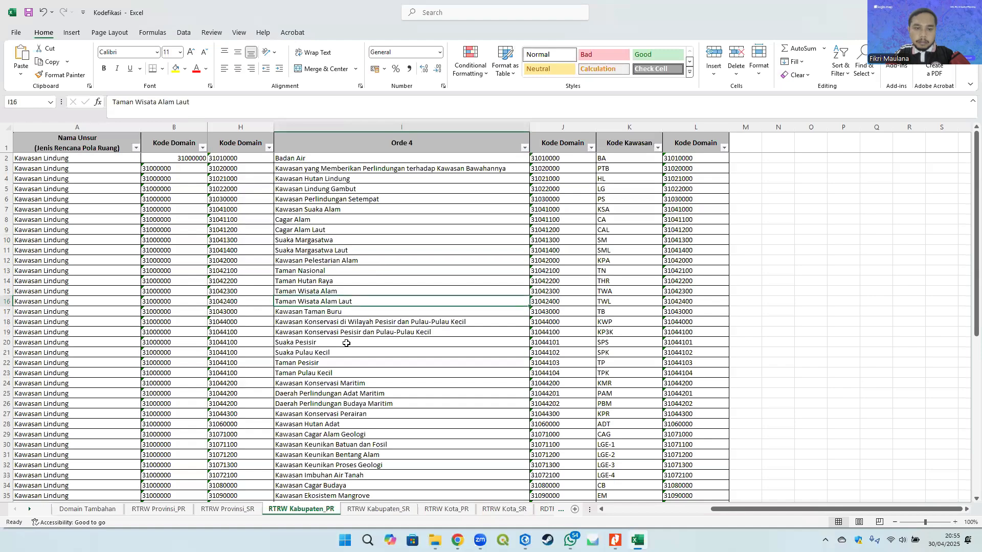
pyautogui.scroll(-1, 346, 343)
pyautogui.click(332, 313)
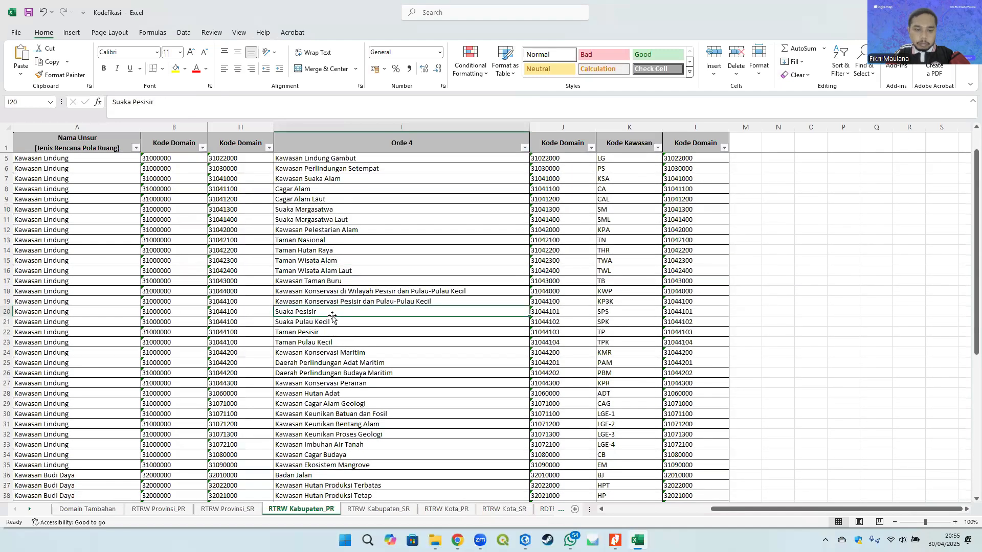
pyautogui.click(358, 351)
pyautogui.scroll(-1, 358, 355)
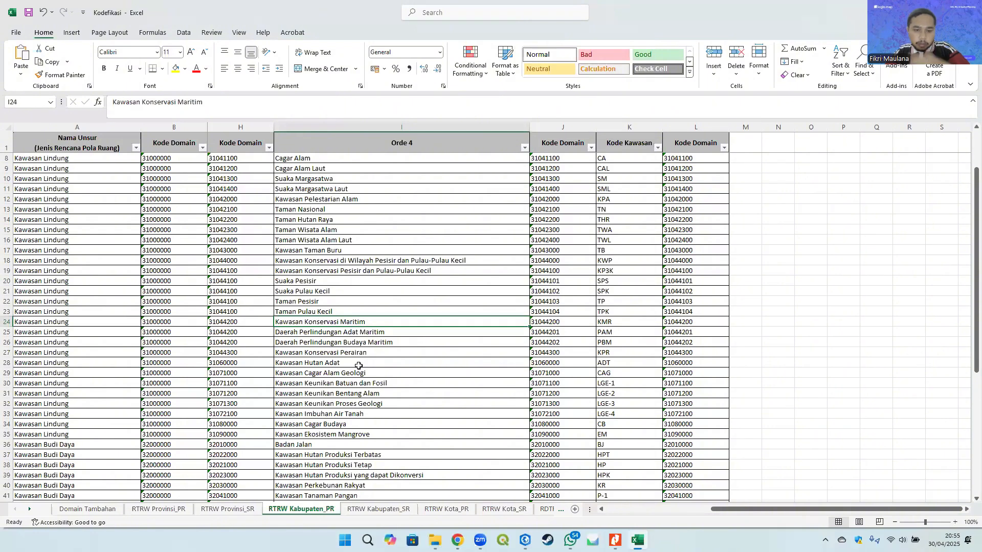
pyautogui.click(327, 284)
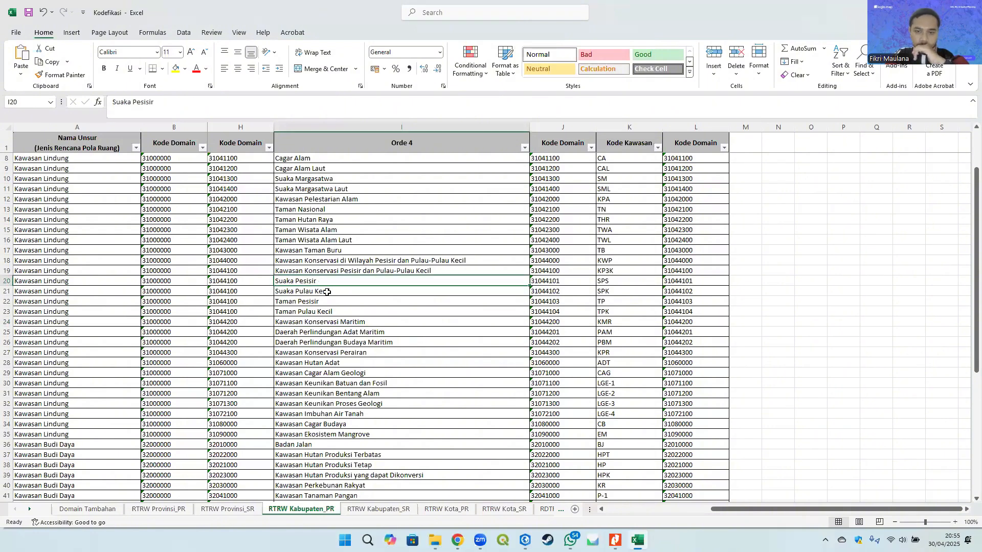
pyautogui.click(622, 280)
pyautogui.click(613, 292)
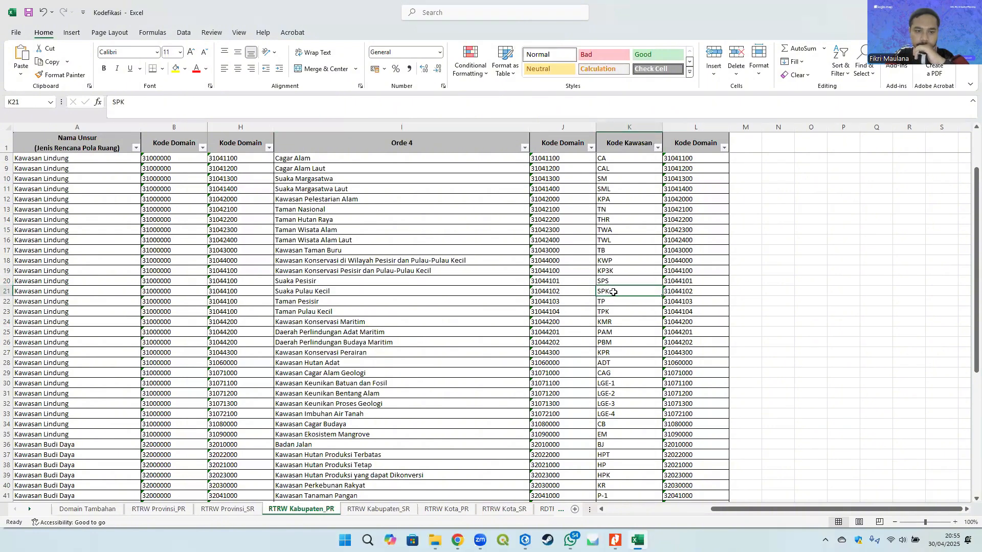
pyautogui.click(341, 301)
pyautogui.click(346, 322)
pyautogui.scroll(-1, 424, 344)
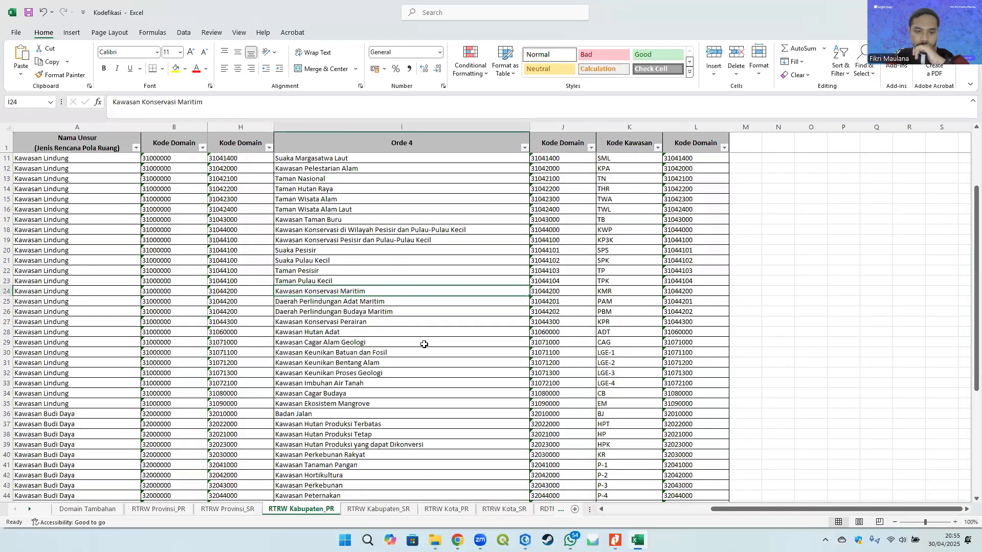
pyautogui.click(357, 342)
pyautogui.scroll(-3, 356, 368)
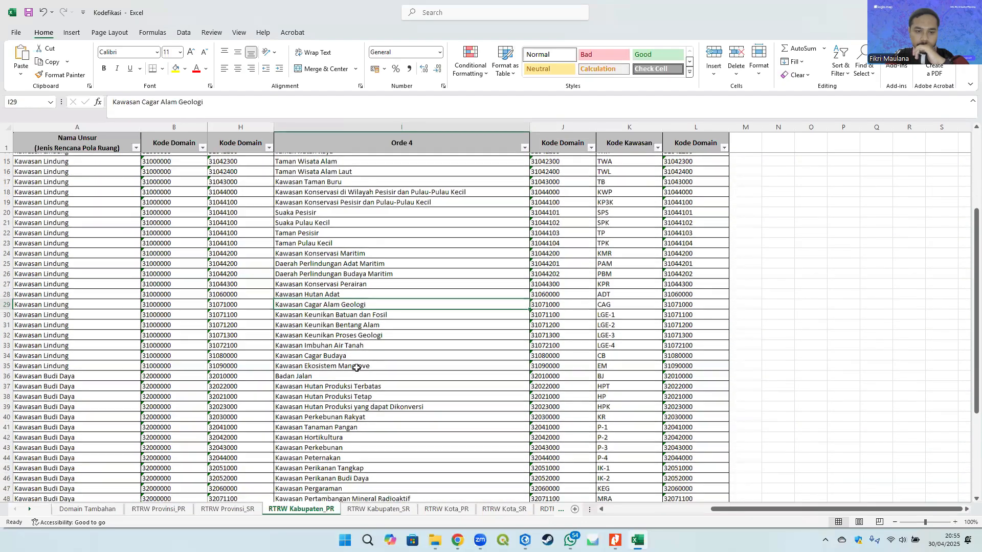
pyautogui.scroll(6, 356, 368)
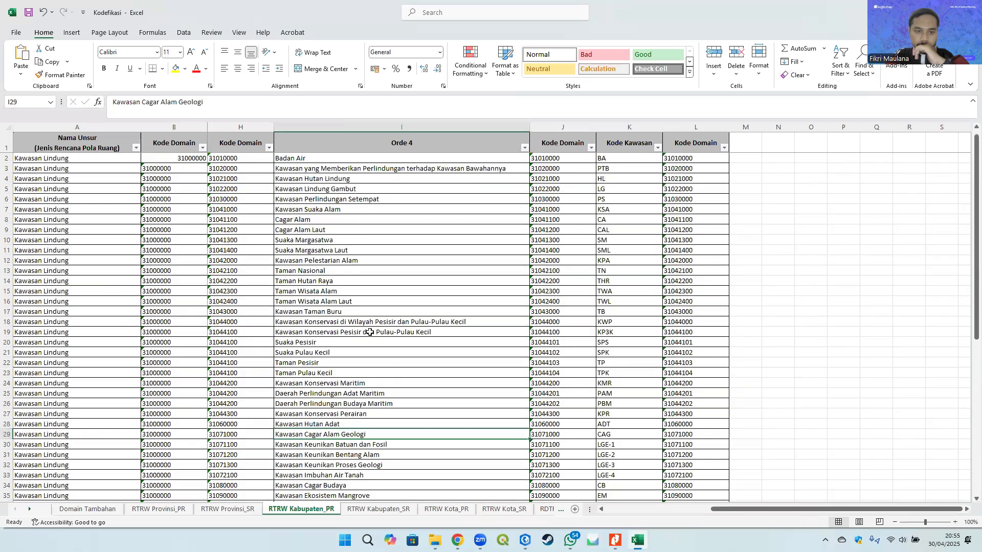
pyautogui.click(327, 304)
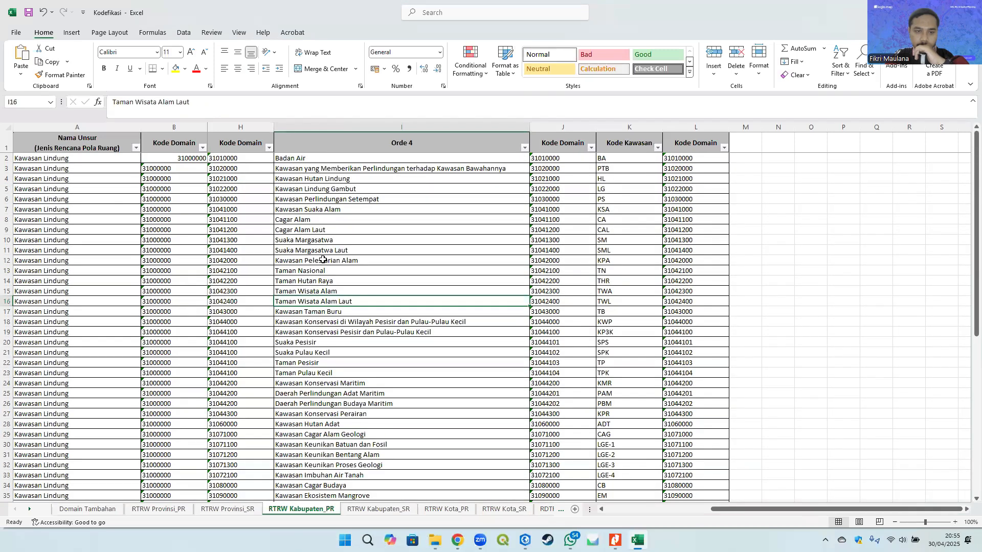
pyautogui.click(325, 231)
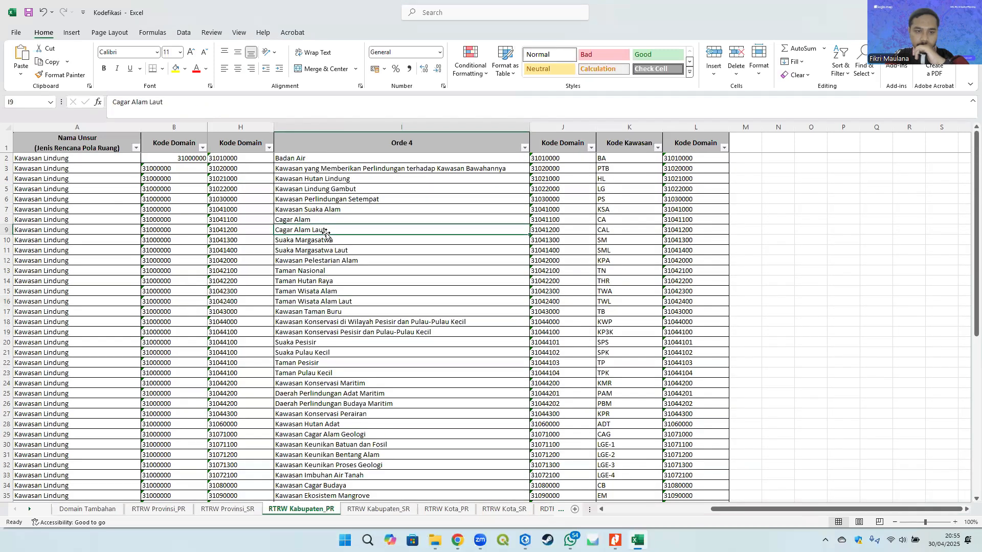
pyautogui.click(353, 261)
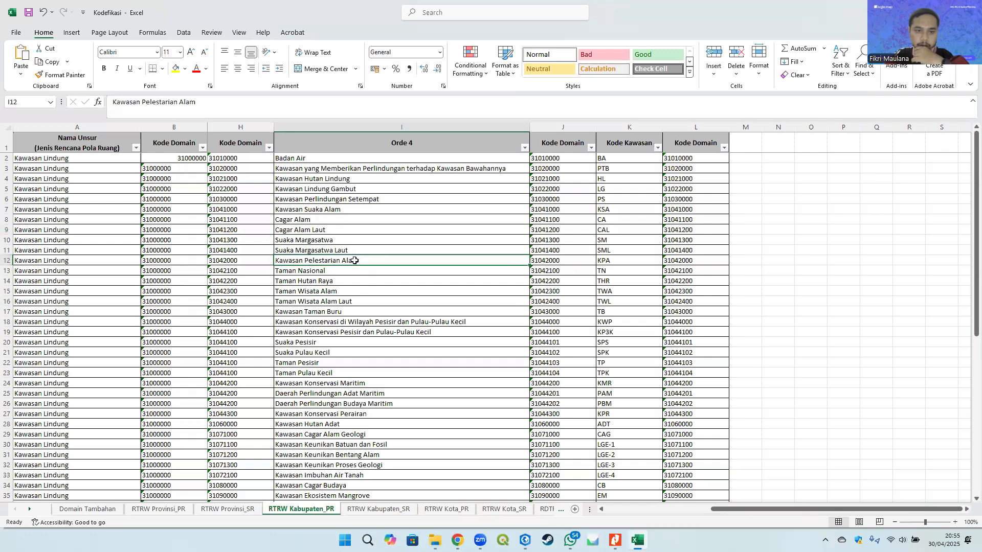
pyautogui.click(323, 343)
pyautogui.click(329, 312)
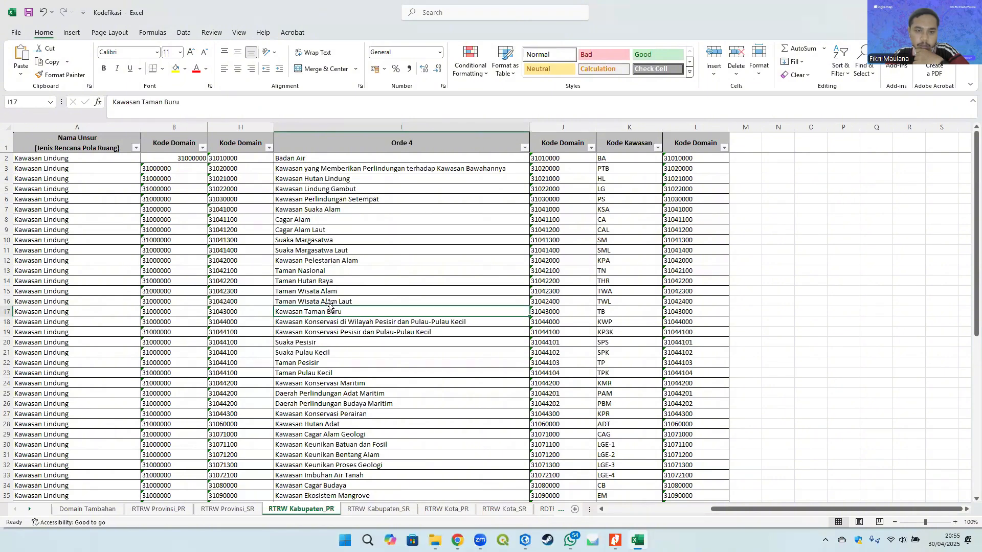
pyautogui.click(332, 207)
pyautogui.click(616, 210)
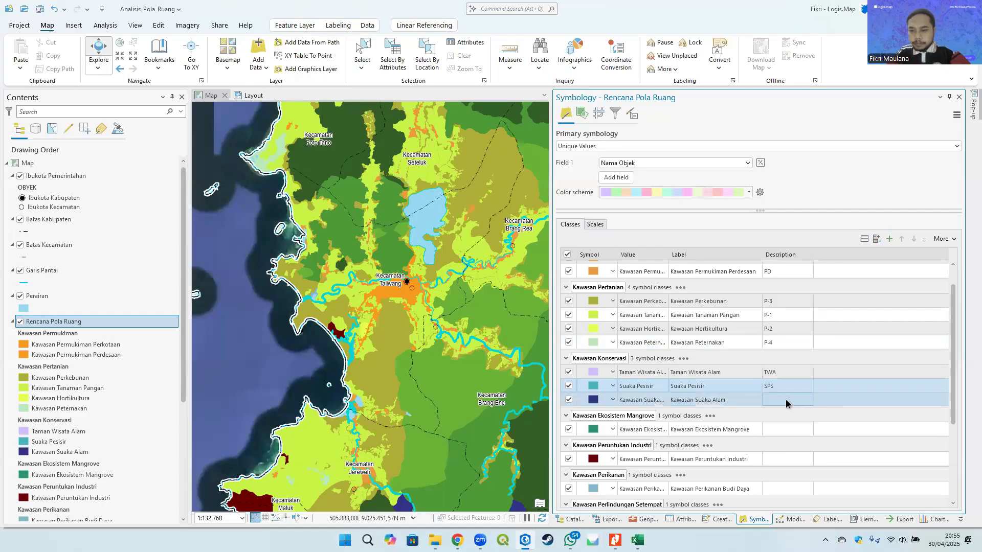
# - Set the Kawasan Suaka Alam class description to KSA
pyautogui.click(784, 400)
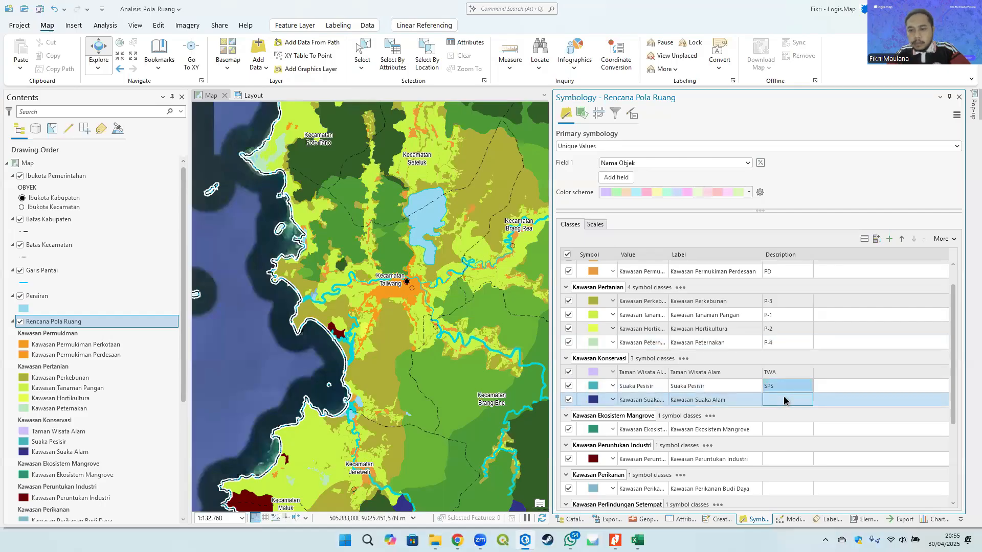
pyautogui.click(784, 400)
pyautogui.write('K')
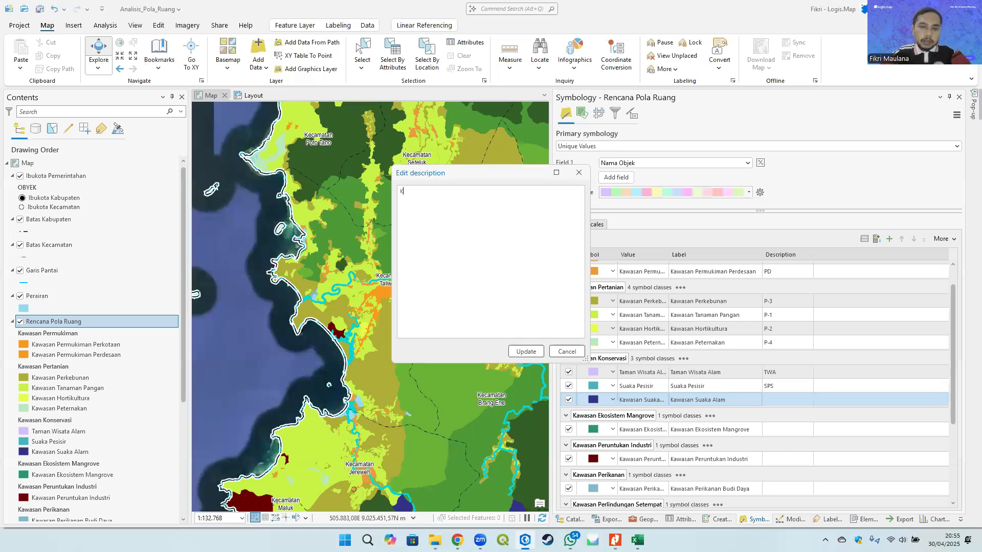
pyautogui.write('SA')
pyautogui.click(524, 352)
# - Set the Kawasan Ekosistem Mangrove class description to EM
pyautogui.scroll(-1, 756, 399)
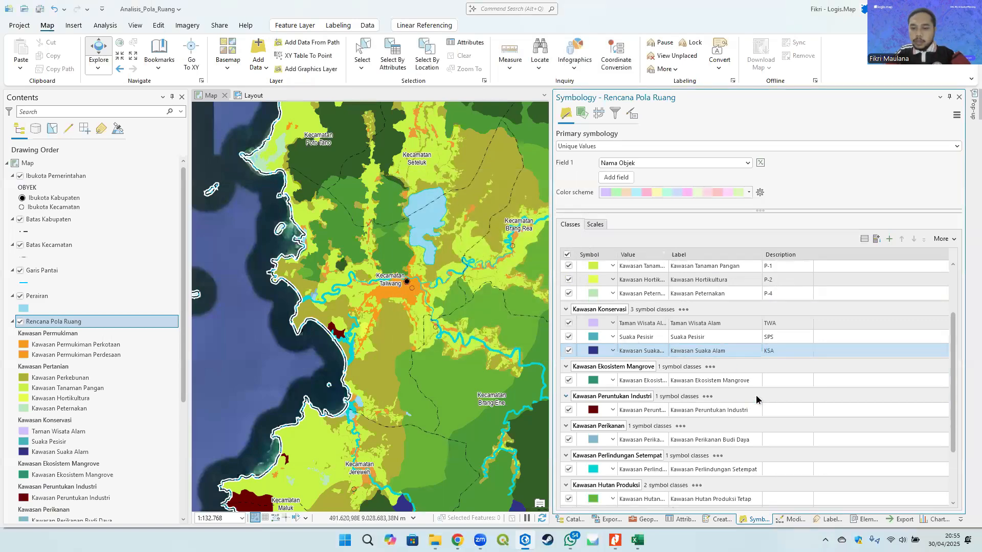
pyautogui.doubleClick(785, 385)
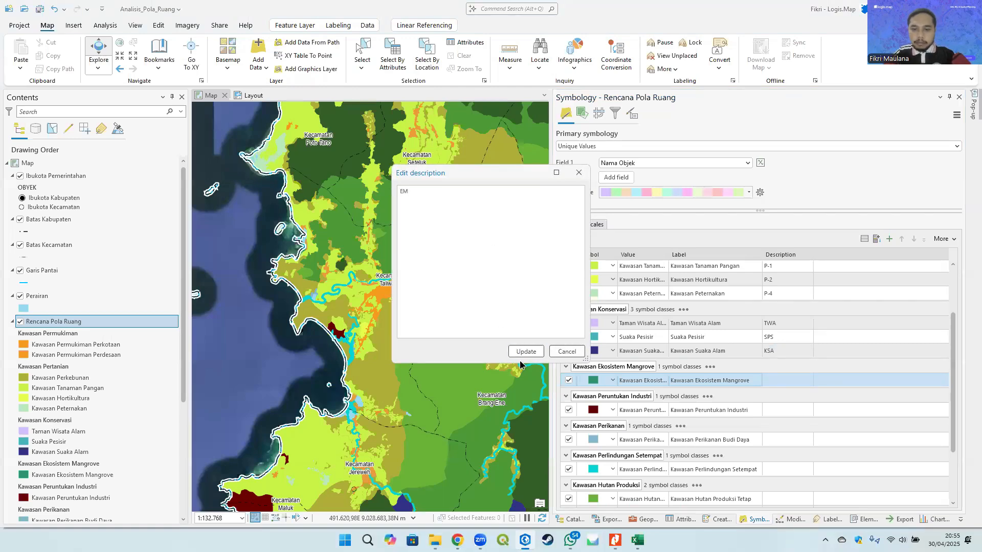
pyautogui.click(526, 351)
# - Set the Kawasan Peruntukan Industri class description to KPI
pyautogui.scroll(-1, 738, 384)
pyautogui.click(781, 359)
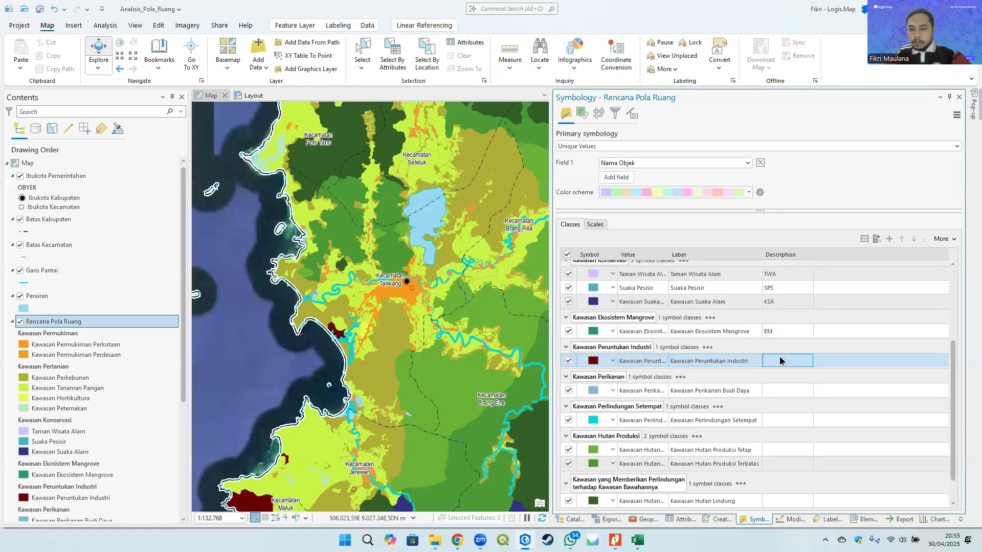
pyautogui.doubleClick(780, 361)
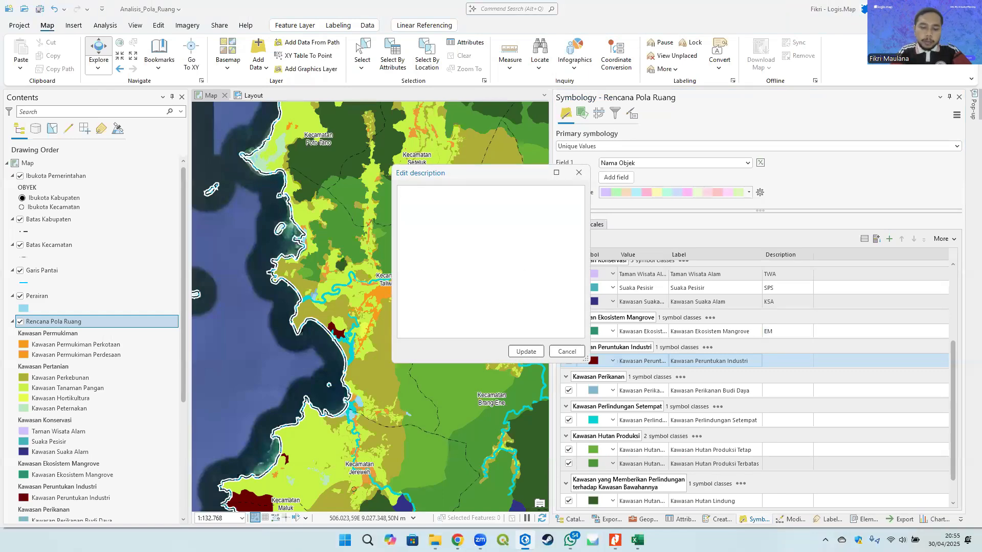
pyautogui.click(519, 351)
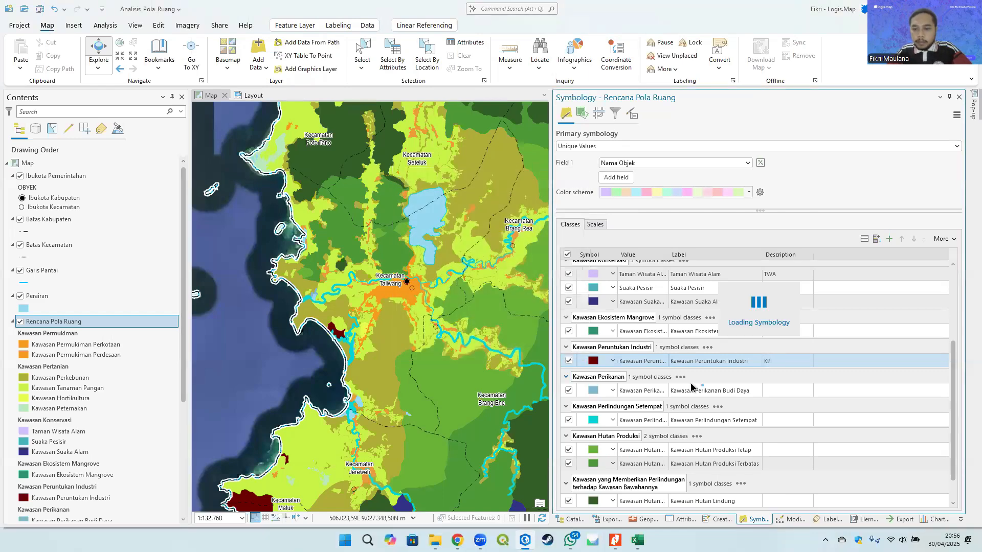
# - Look up Kawasan Perikanan Budi Daya in the Kodefikasi table and set its class description to IK-2
pyautogui.click(785, 392)
pyautogui.doubleClick(785, 391)
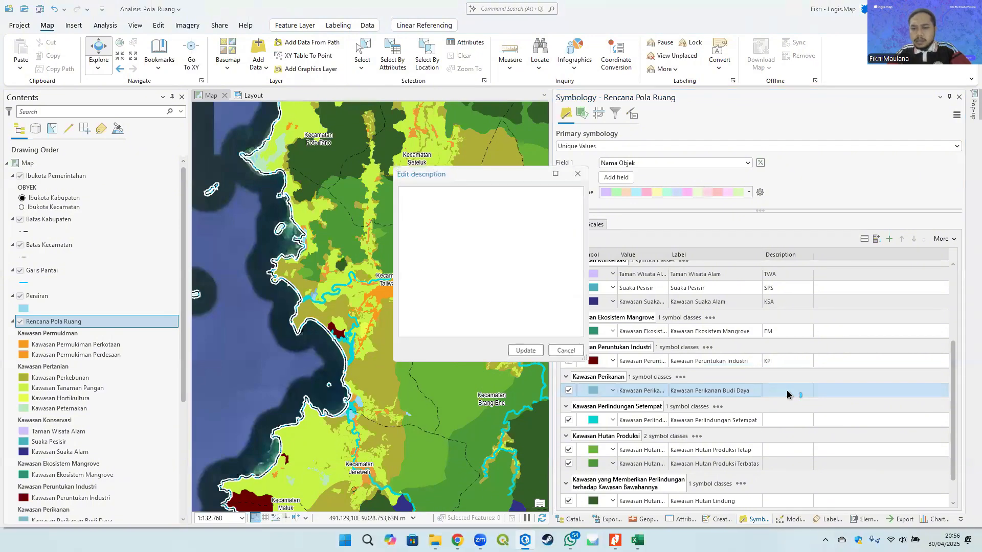
pyautogui.hotkey('alt', 'Tab')
pyautogui.scroll(-5, 596, 368)
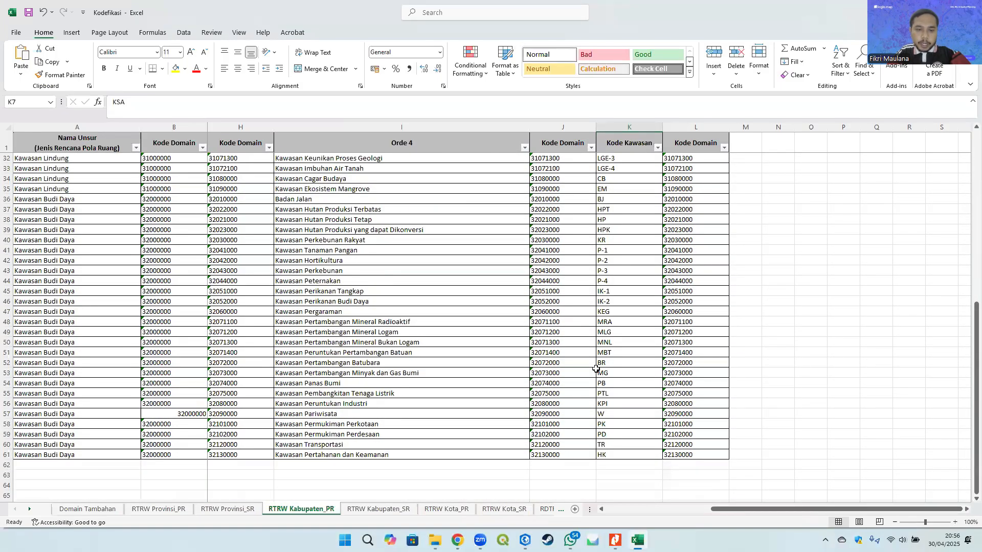
pyautogui.click(362, 302)
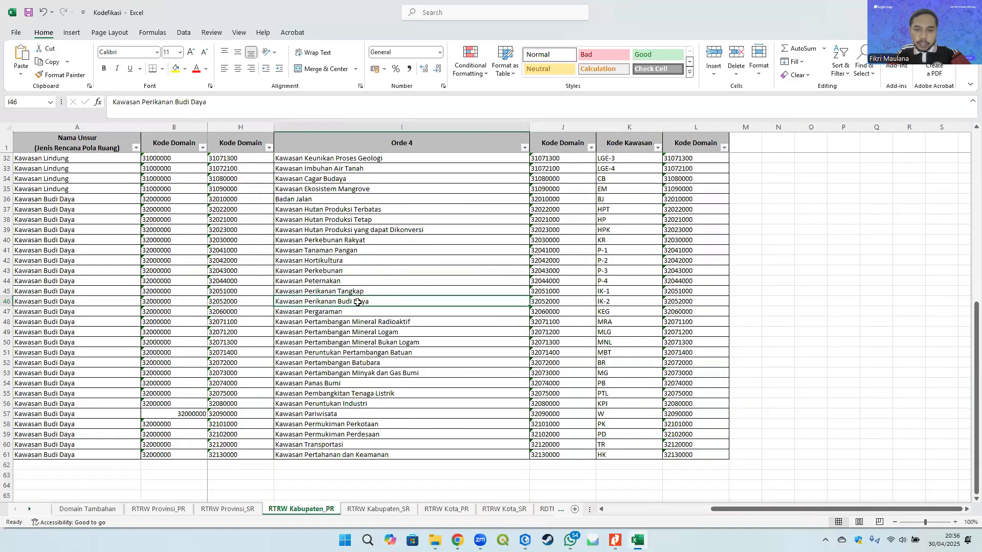
pyautogui.click(625, 301)
pyautogui.hotkey('alt', 'Tab')
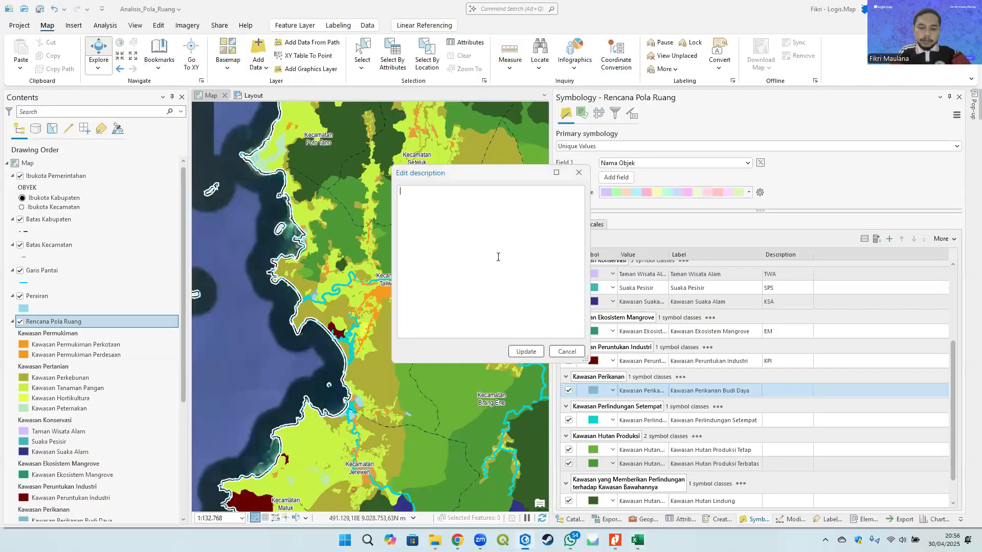
pyautogui.write('IK-2')
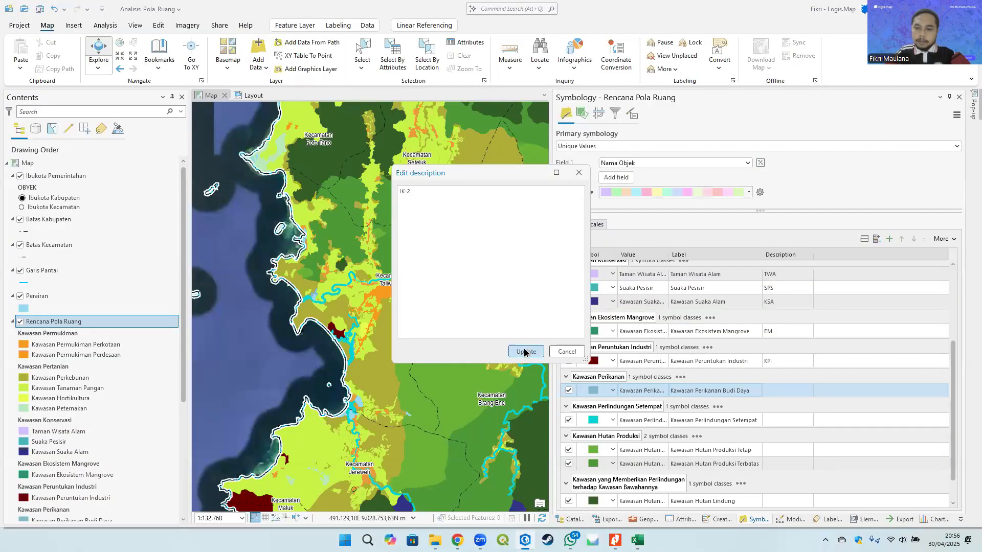
pyautogui.click(524, 352)
# - Set the Kawasan Perlindungan Setempat class description to PS
pyautogui.click(785, 420)
pyautogui.scroll(-1, 785, 404)
pyautogui.doubleClick(787, 390)
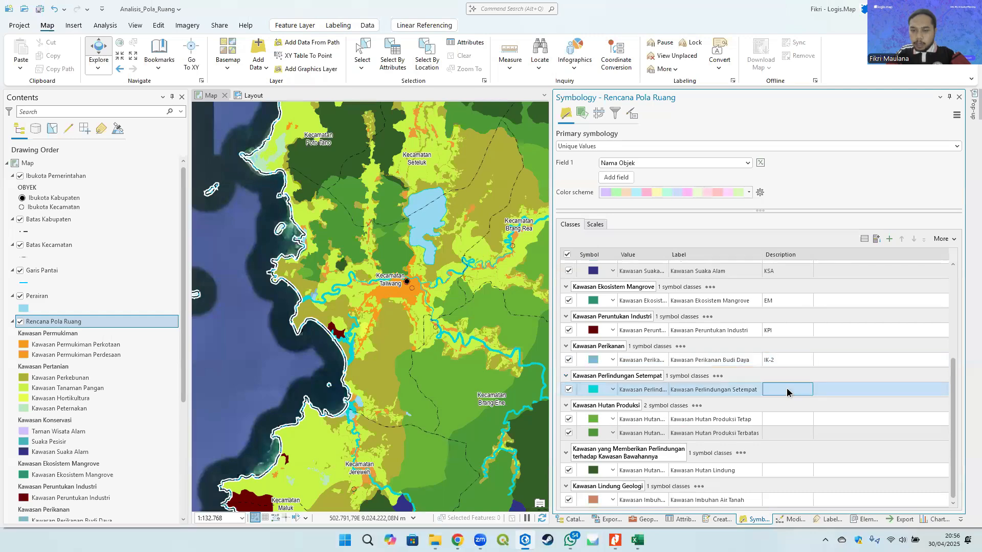
pyautogui.write('P')
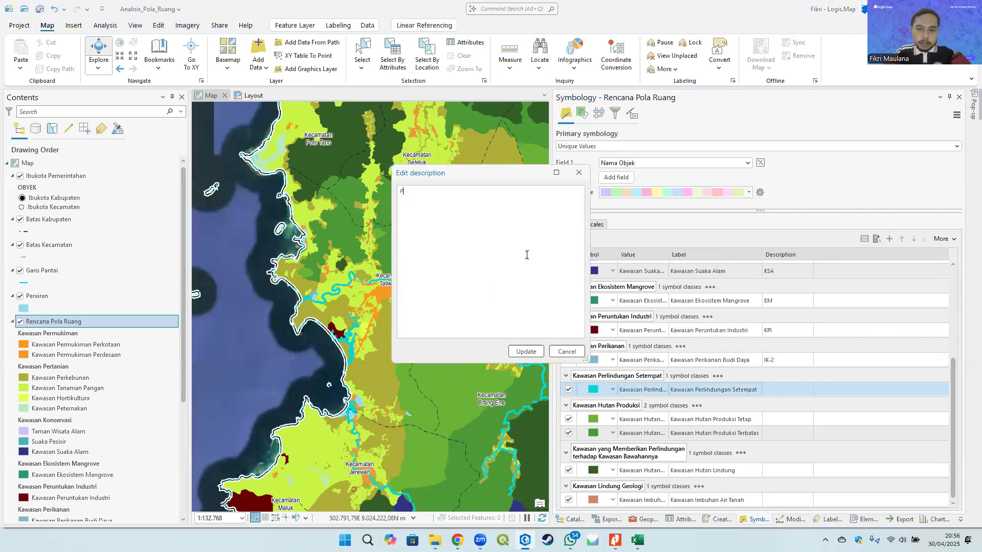
pyautogui.write('S')
pyautogui.click(526, 352)
# - Look up Kawasan Hutan Produksi Tetap in the Kodefikasi table and set its class description to HP
pyautogui.click(778, 420)
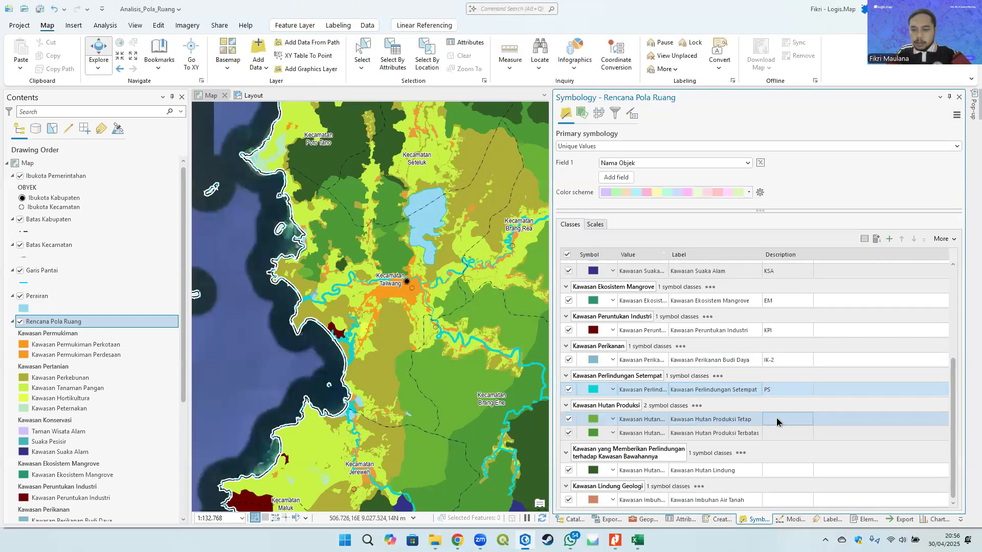
pyautogui.doubleClick(778, 422)
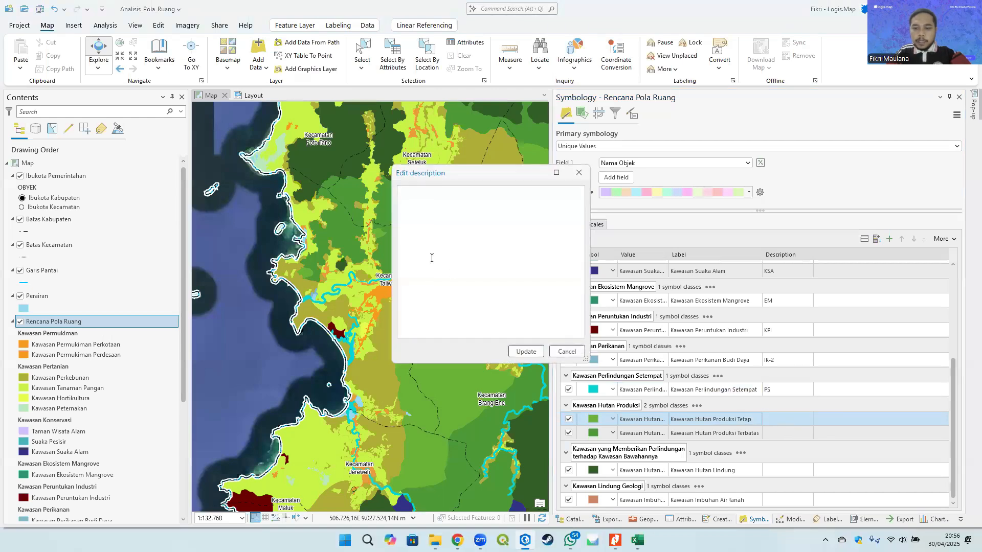
pyautogui.hotkey('alt', 'Tab')
pyautogui.scroll(5, 632, 323)
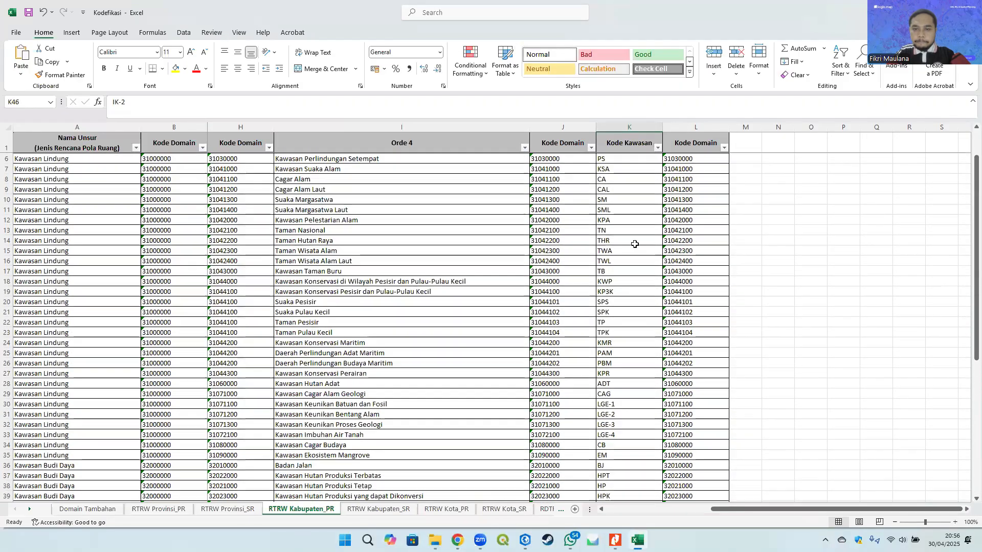
pyautogui.scroll(-7, 632, 324)
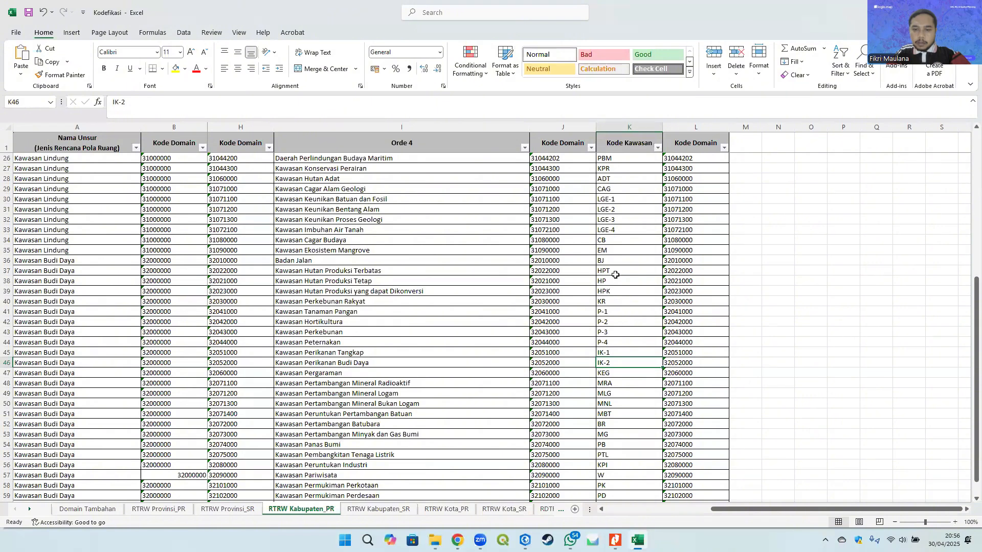
pyautogui.click(622, 272)
pyautogui.click(372, 281)
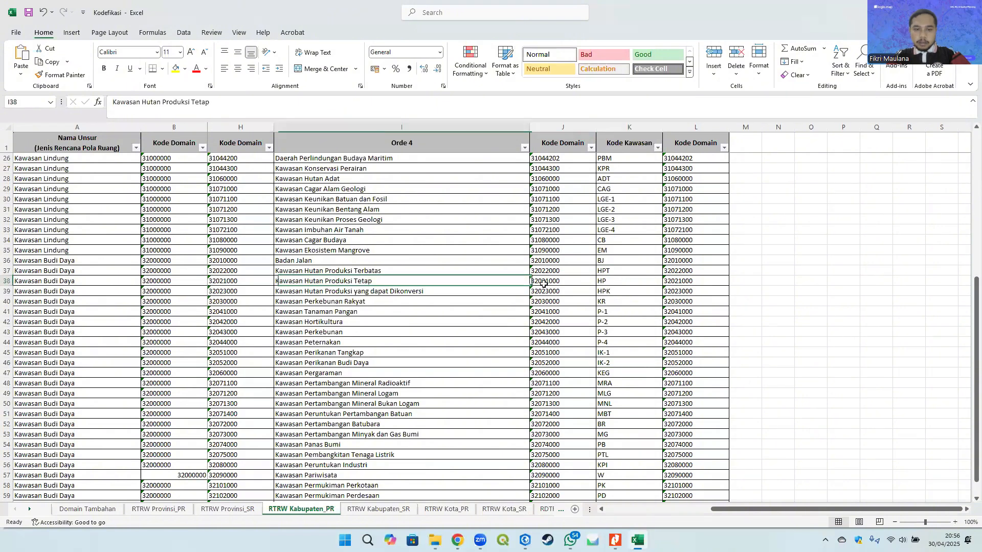
pyautogui.hotkey('ctrl', 'c')
pyautogui.hotkey('alt', 'Tab')
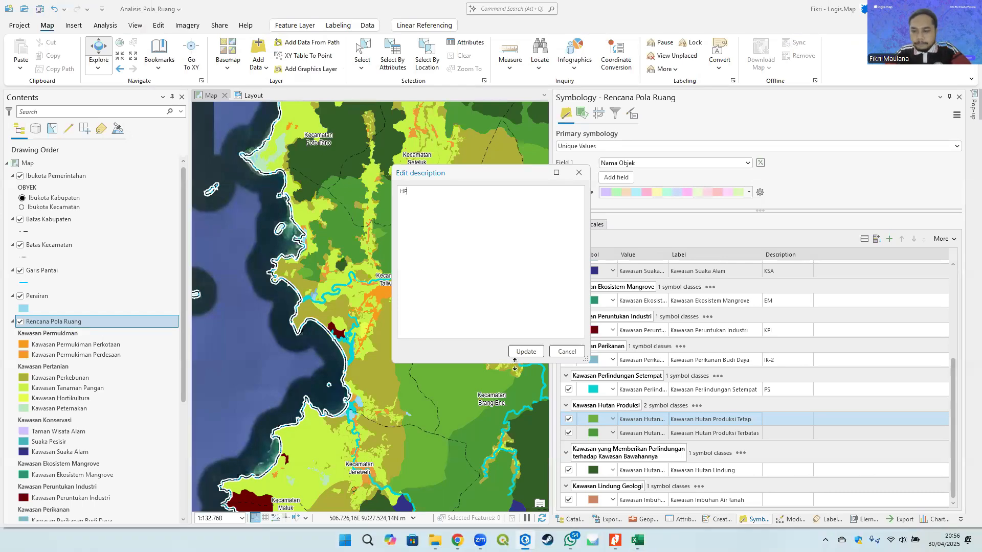
pyautogui.click(526, 352)
# - Set the Kawasan Hutan Produksi Terbatas and Kawasan Hutan Lindung class descriptions to HPT and HL
pyautogui.doubleClick(781, 433)
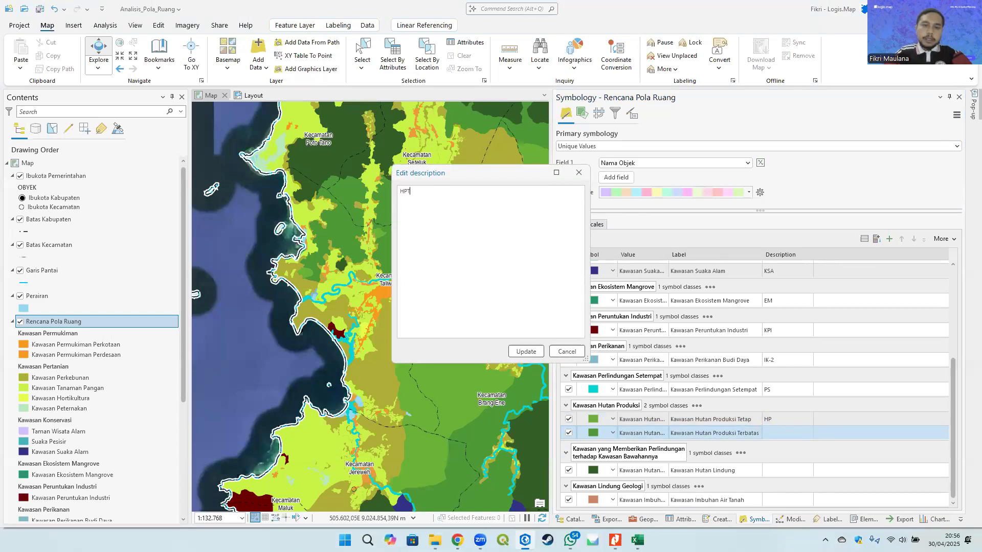
pyautogui.click(525, 351)
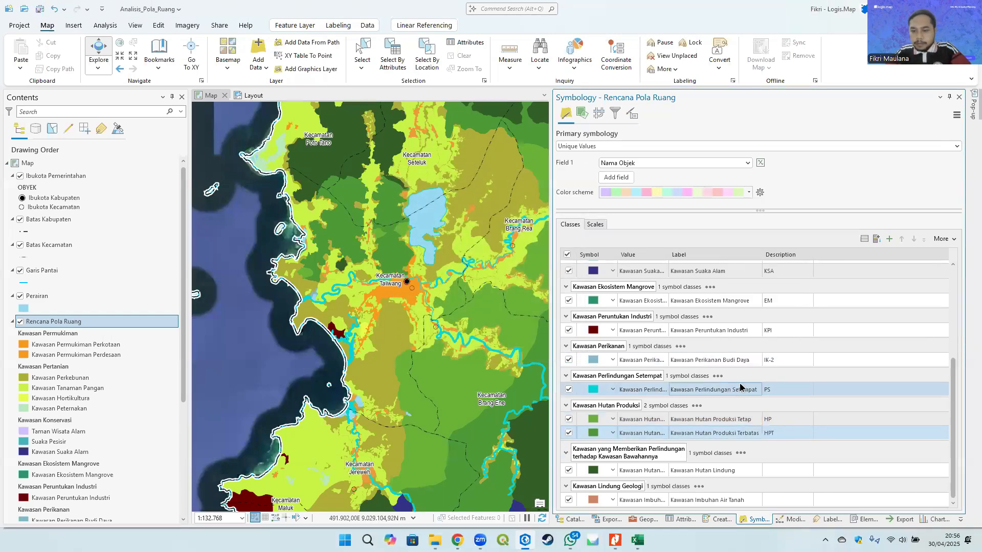
pyautogui.click(781, 471)
pyautogui.doubleClick(795, 470)
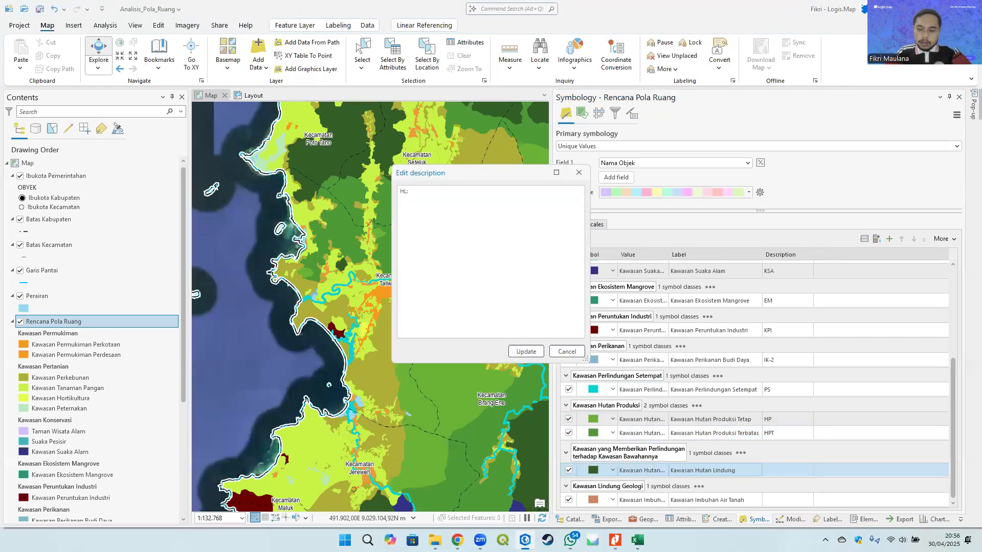
pyautogui.click(525, 351)
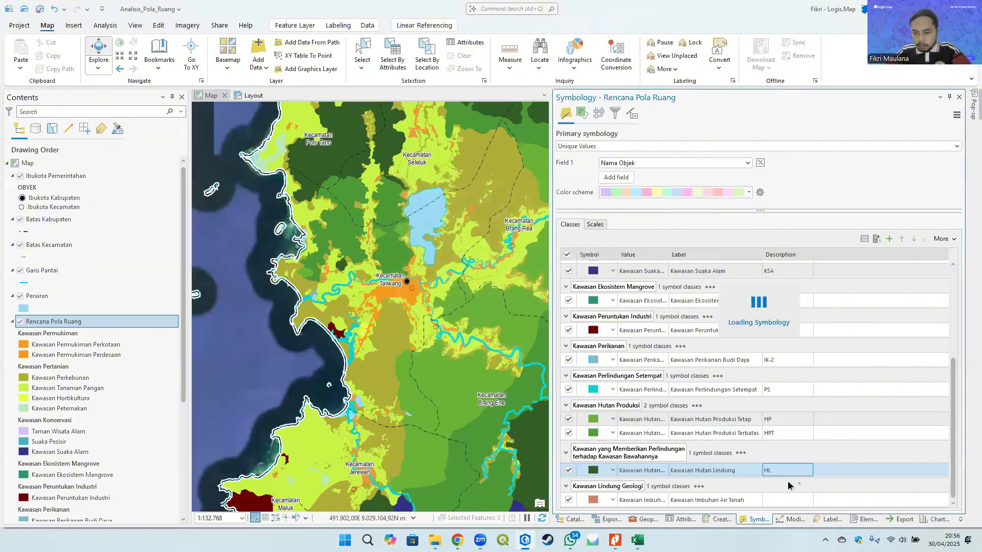
# - Look up the Kode Kawasan codes of the Kawasan Budi Daya rows and Kawasan Imbuhan Air Tanah in the Kodefikasi table
pyautogui.click(777, 500)
pyautogui.hotkey('alt', 'Tab')
pyautogui.scroll(5, 644, 409)
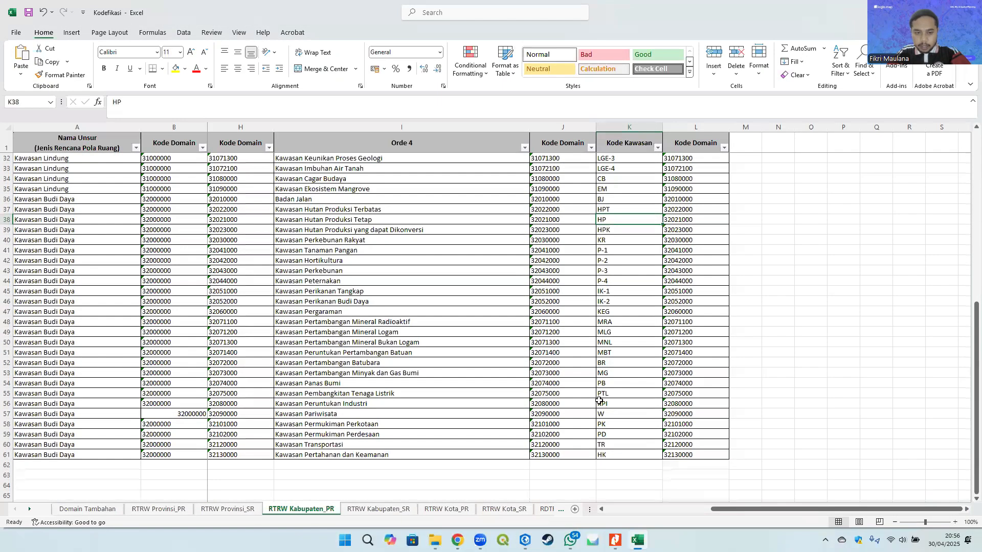
pyautogui.click(337, 414)
pyautogui.click(335, 281)
pyautogui.click(328, 210)
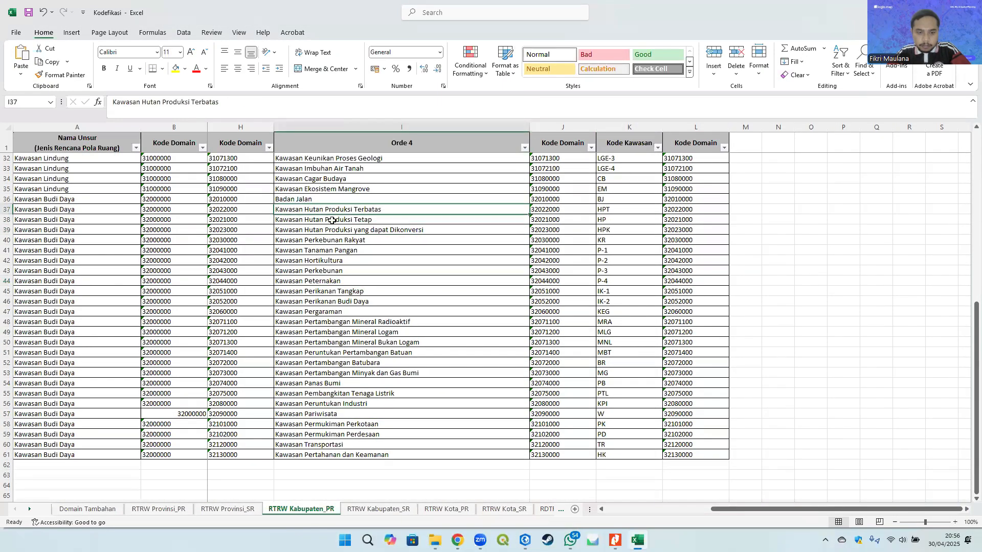
pyautogui.click(340, 322)
pyautogui.scroll(2, 341, 335)
pyautogui.click(337, 319)
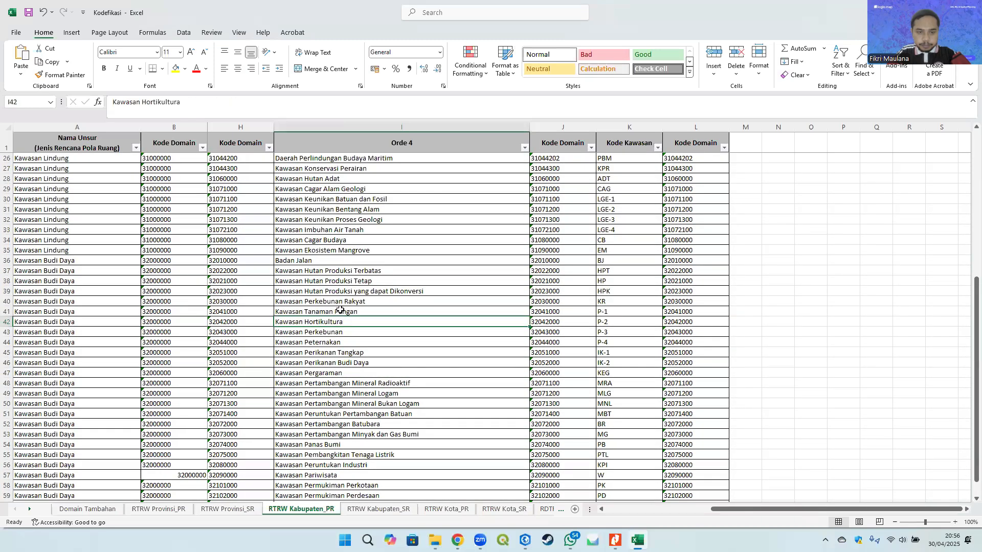
pyautogui.click(340, 310)
pyautogui.click(341, 381)
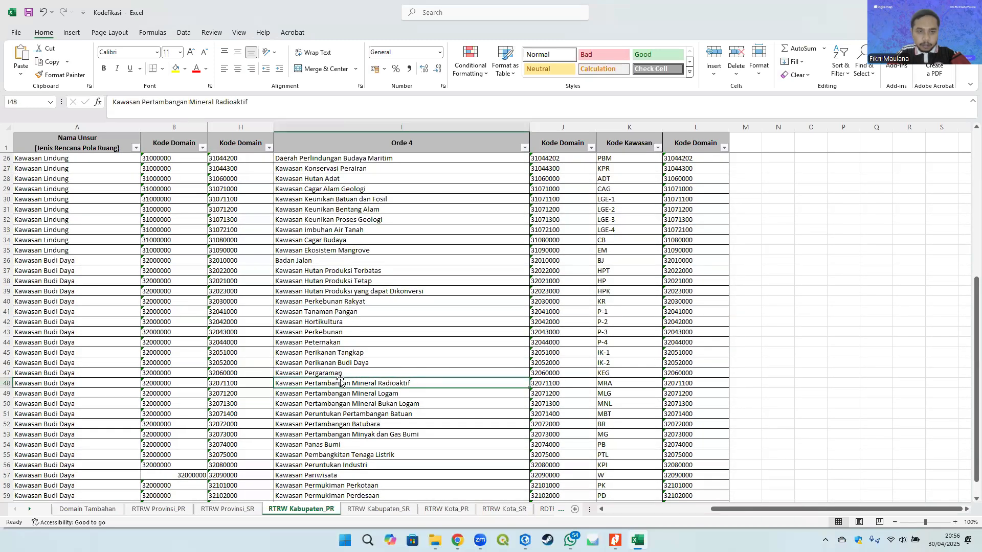
pyautogui.click(361, 230)
pyautogui.click(621, 229)
pyautogui.hotkey('alt', 'Tab')
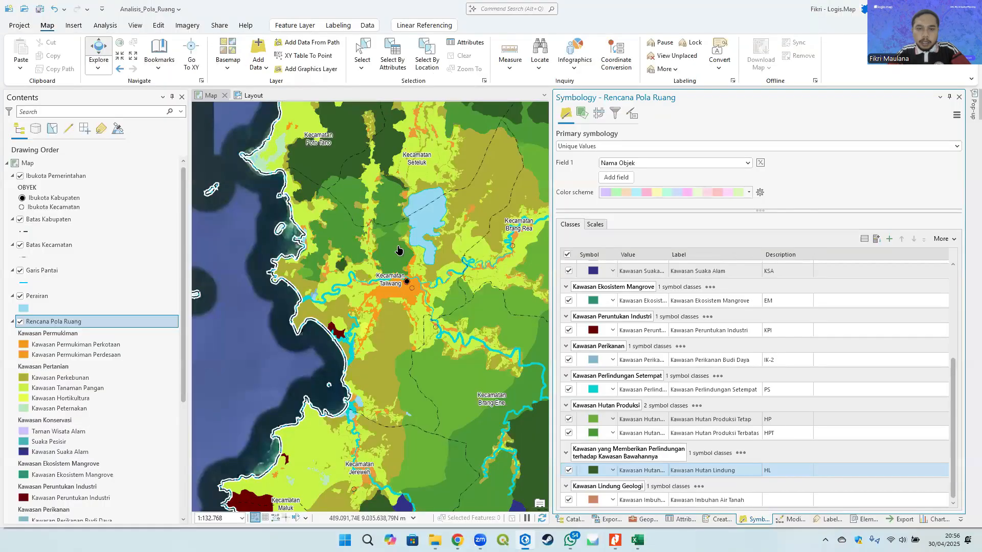
# - Set the Kawasan Imbuhan Air Tanah class description to LGE-4
pyautogui.click(771, 500)
pyautogui.doubleClick(771, 500)
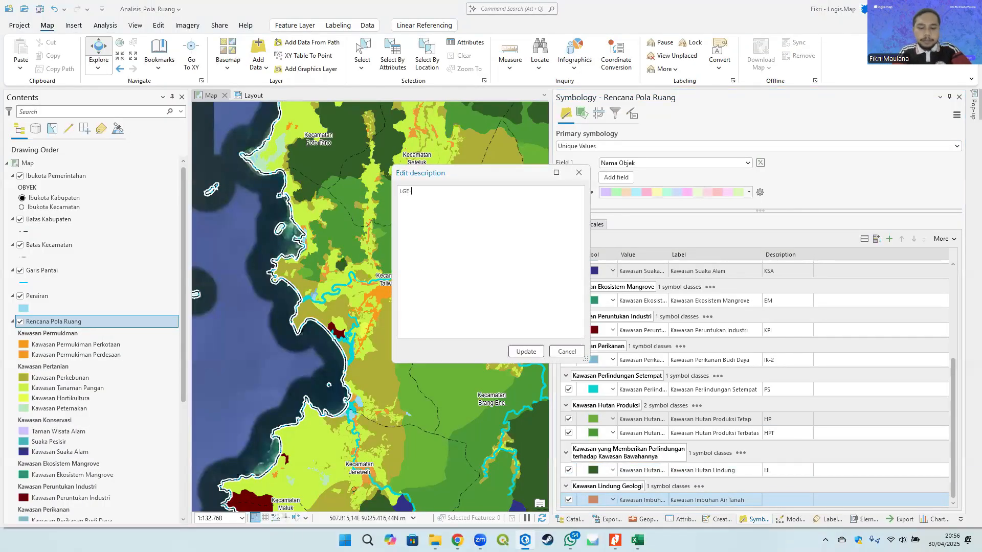
pyautogui.click(527, 352)
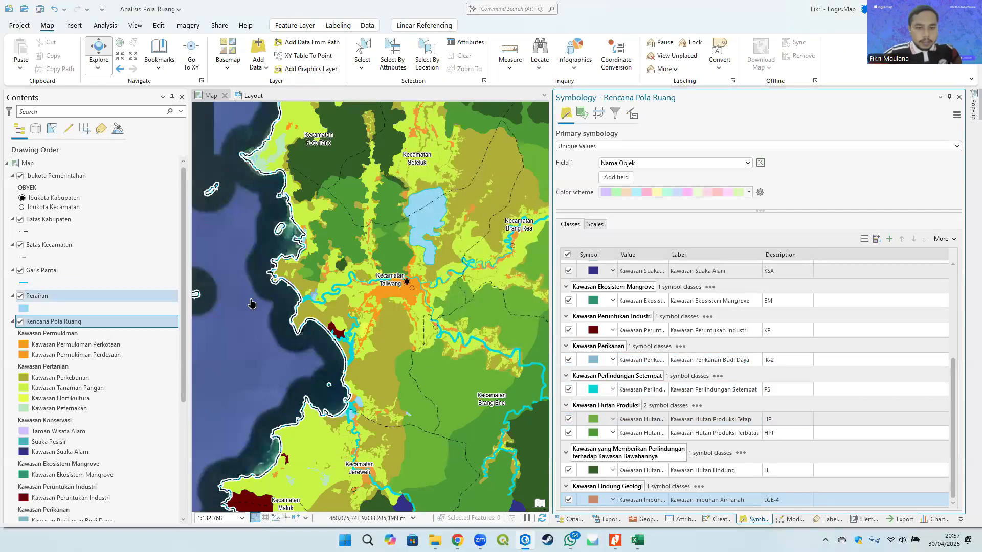
# - Narrow the Symbology pane and turn off the Google Satellite basemap layer
pyautogui.scroll(-4, 295, 287)
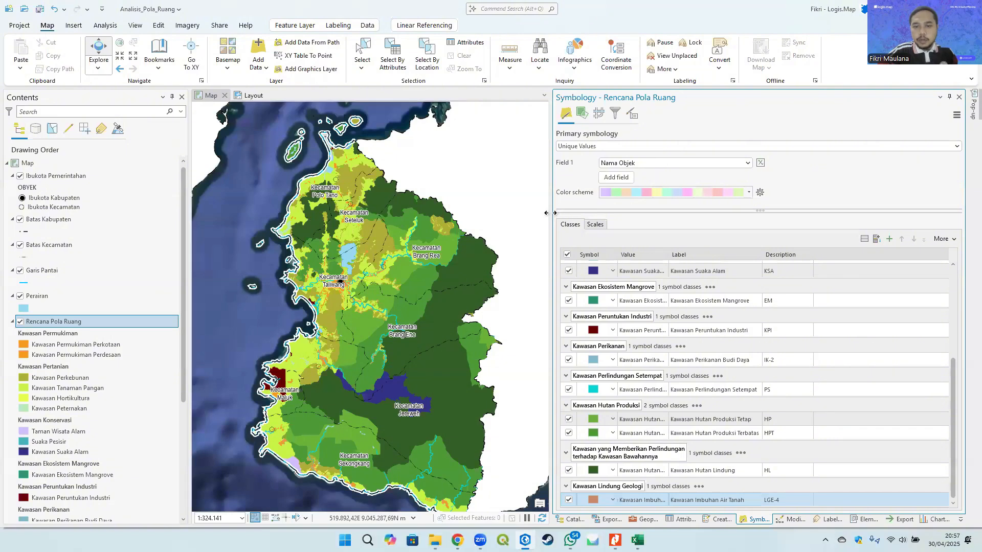
pyautogui.moveTo(558, 211); pyautogui.dragTo(715, 211)
pyautogui.scroll(-2, 488, 253)
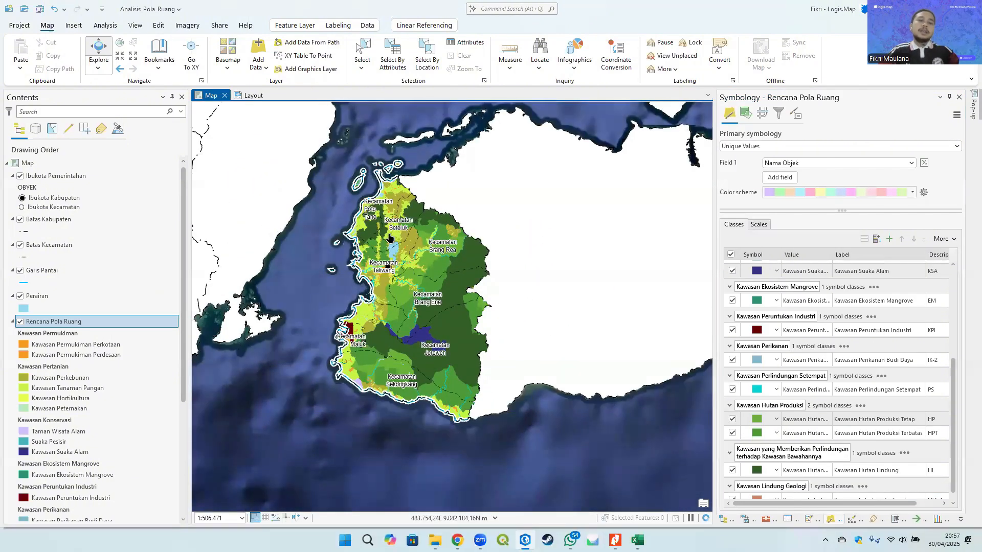
pyautogui.moveTo(182, 285); pyautogui.dragTo(177, 437)
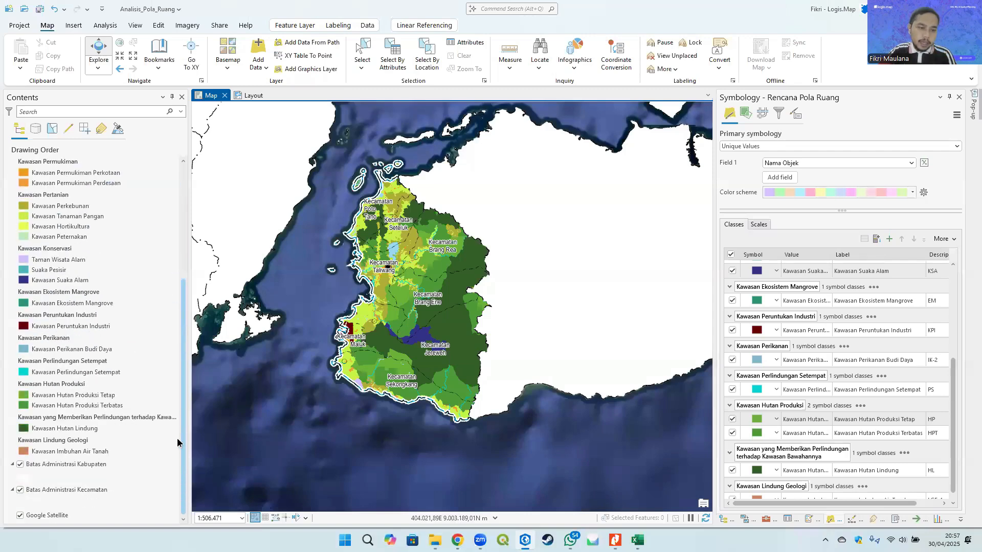
pyautogui.click(20, 515)
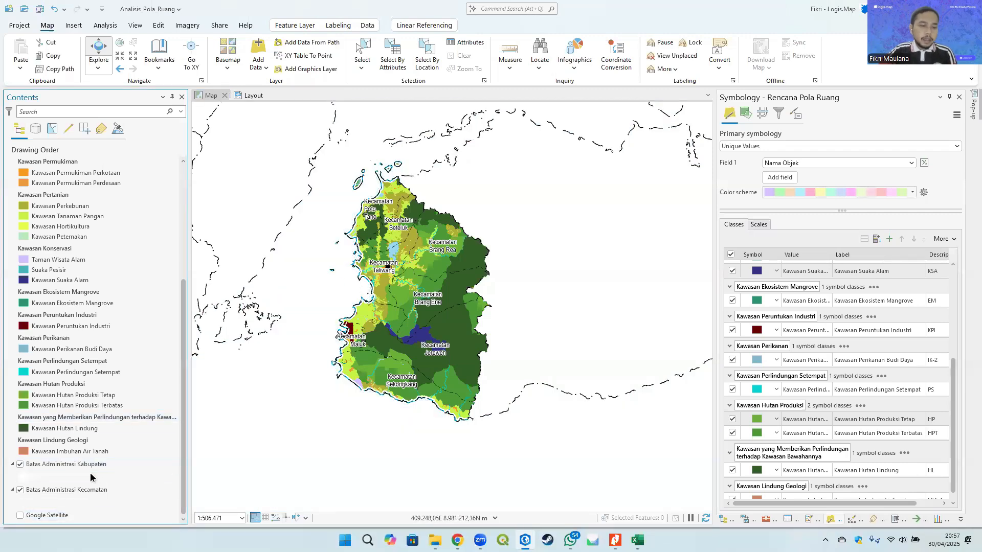
pyautogui.moveTo(332, 195); pyautogui.dragTo(344, 199)
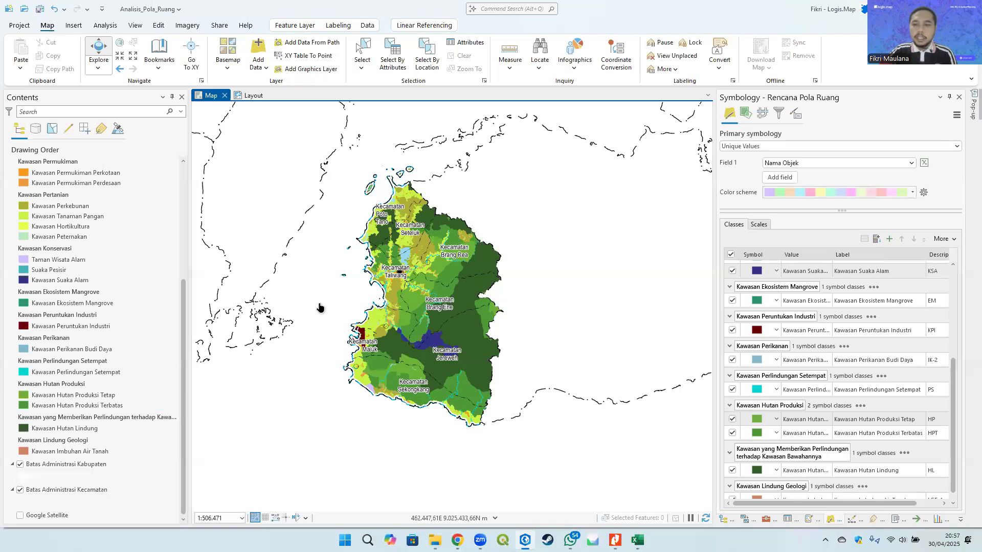
pyautogui.click(739, 356)
pyautogui.rightClick(337, 223)
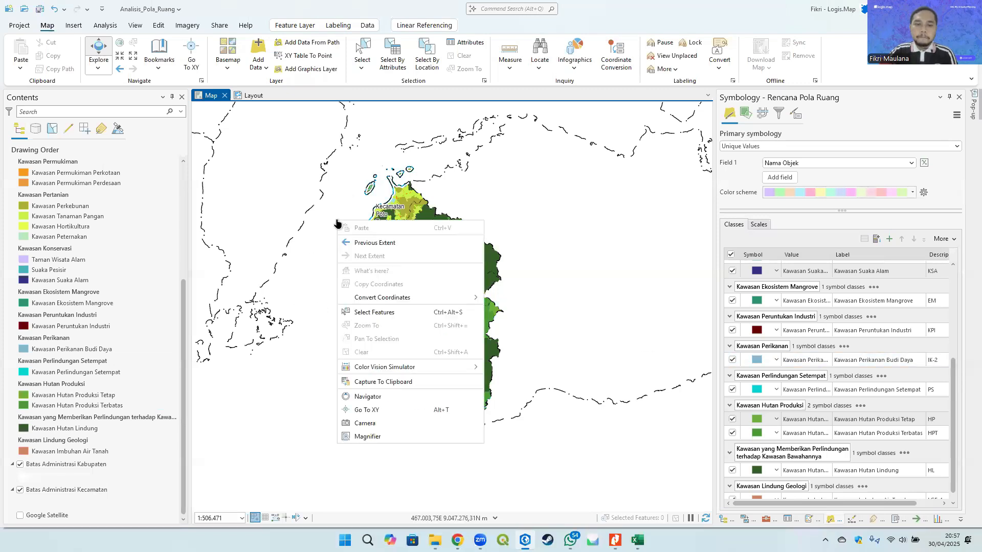
pyautogui.click(330, 196)
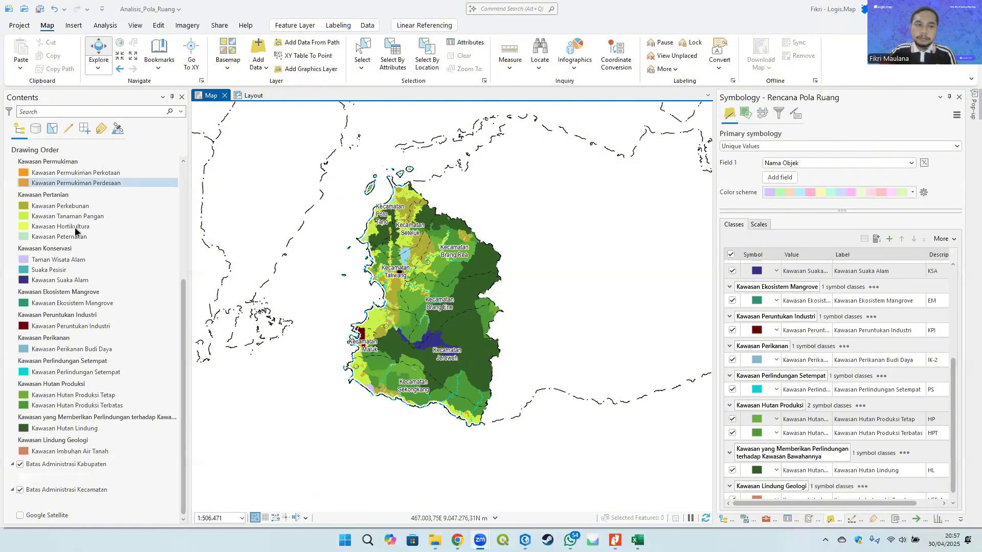
# - Set the map's background color to a light blue in the map properties
pyautogui.scroll(5, 37, 162)
pyautogui.rightClick(39, 163)
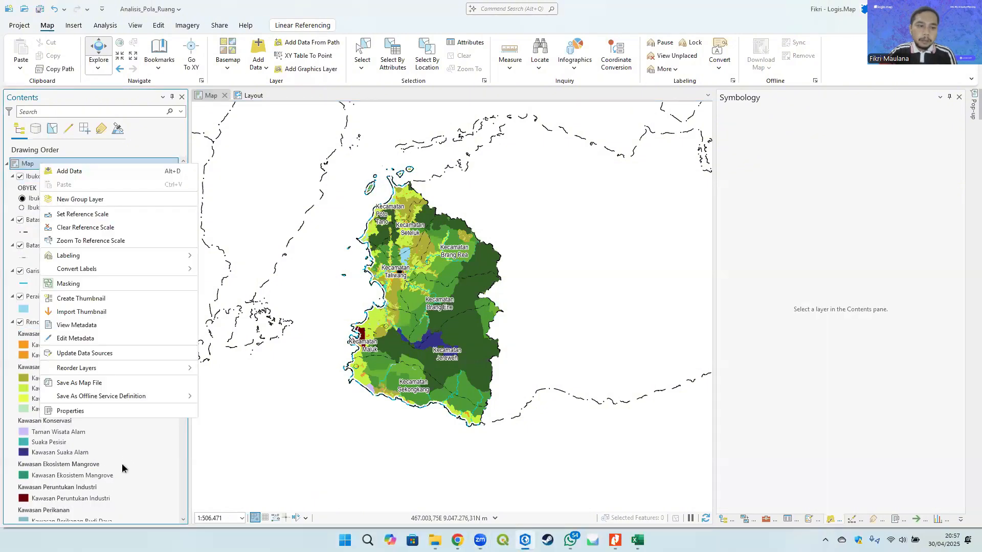
pyautogui.click(71, 412)
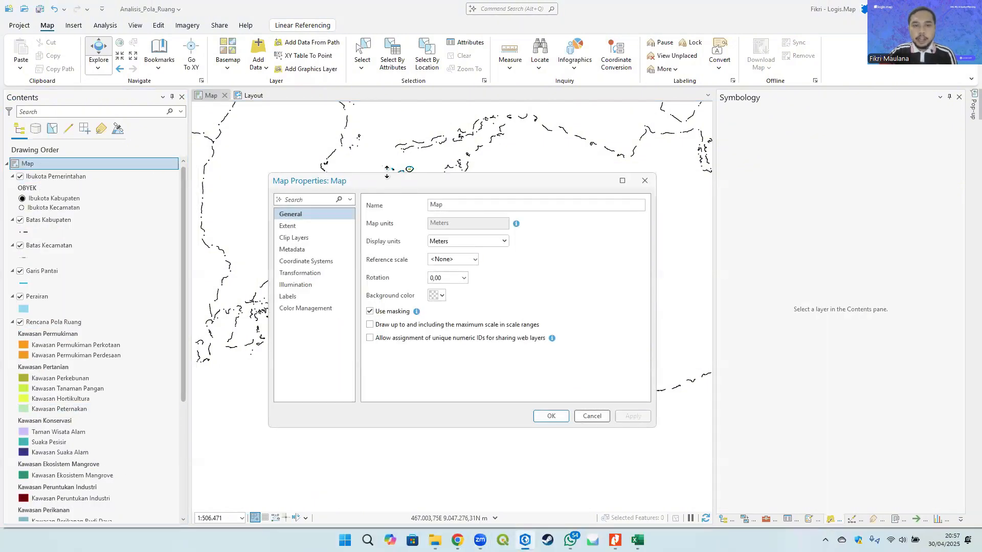
pyautogui.moveTo(403, 177); pyautogui.dragTo(363, 131)
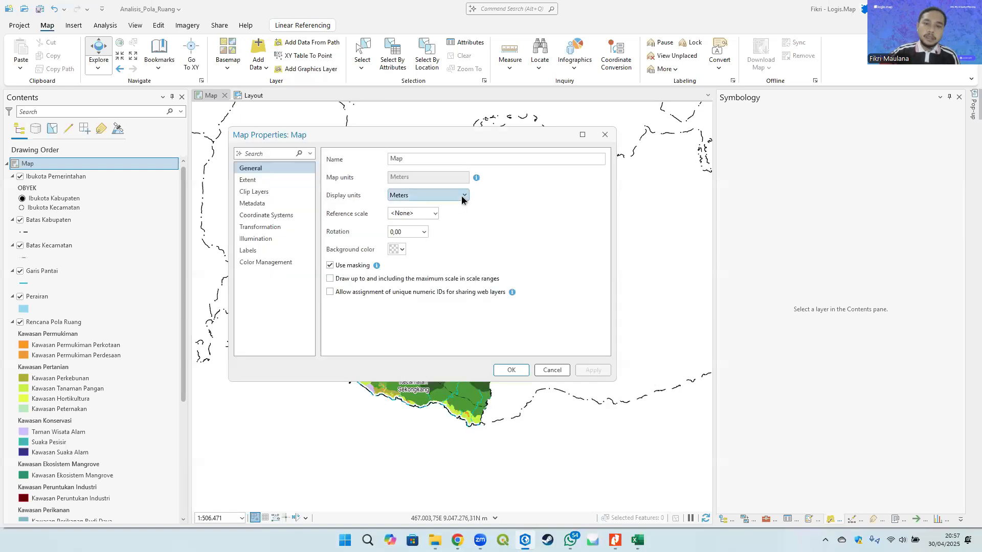
pyautogui.click(397, 248)
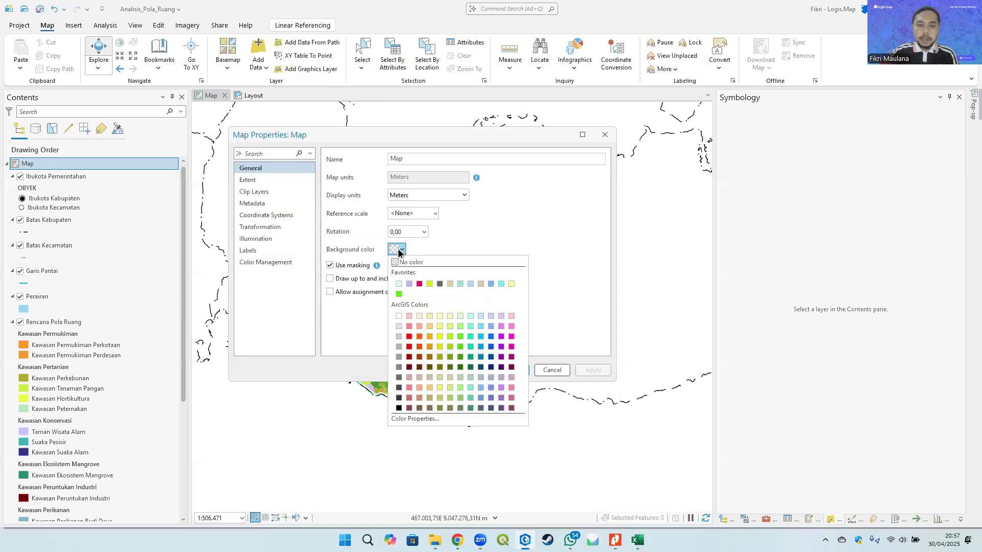
pyautogui.click(480, 325)
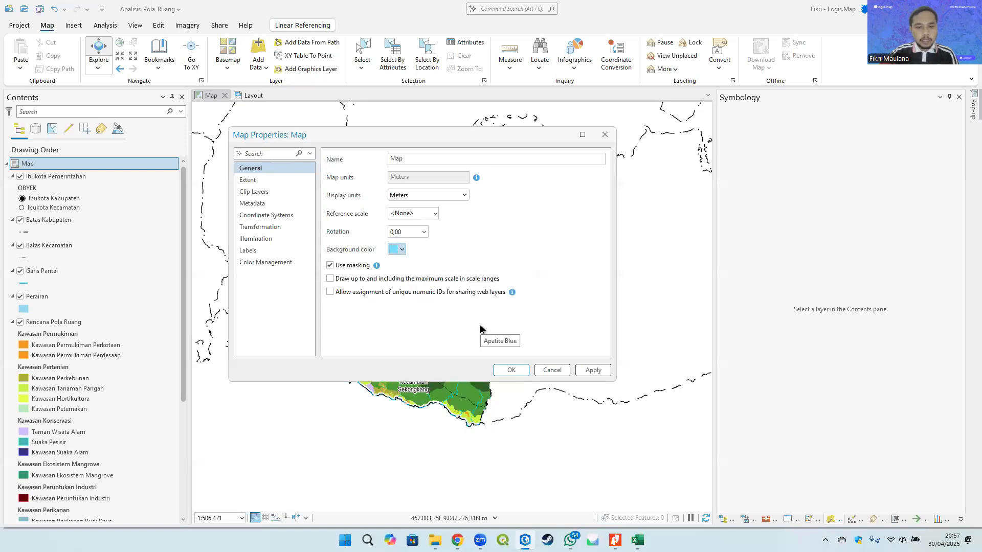
pyautogui.click(397, 249)
pyautogui.click(488, 316)
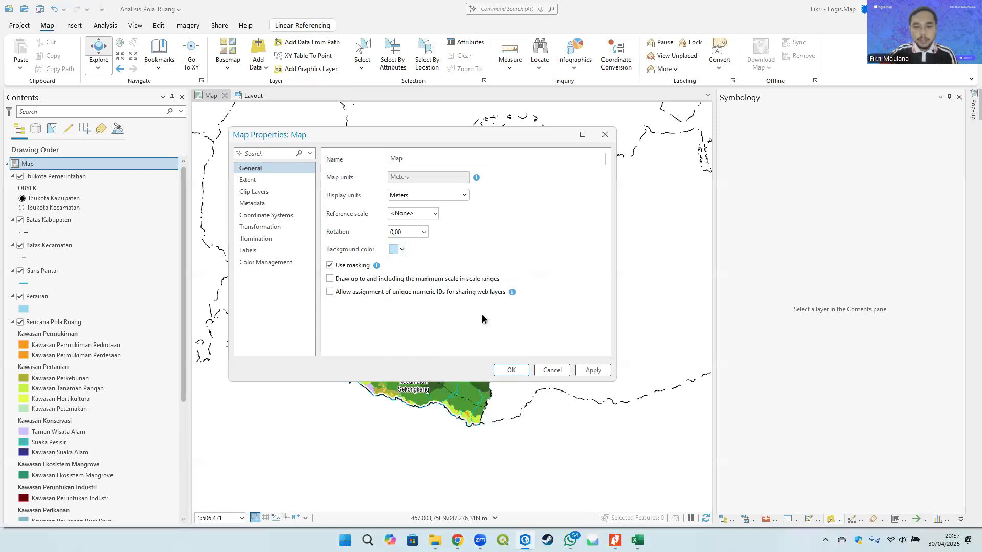
pyautogui.click(509, 371)
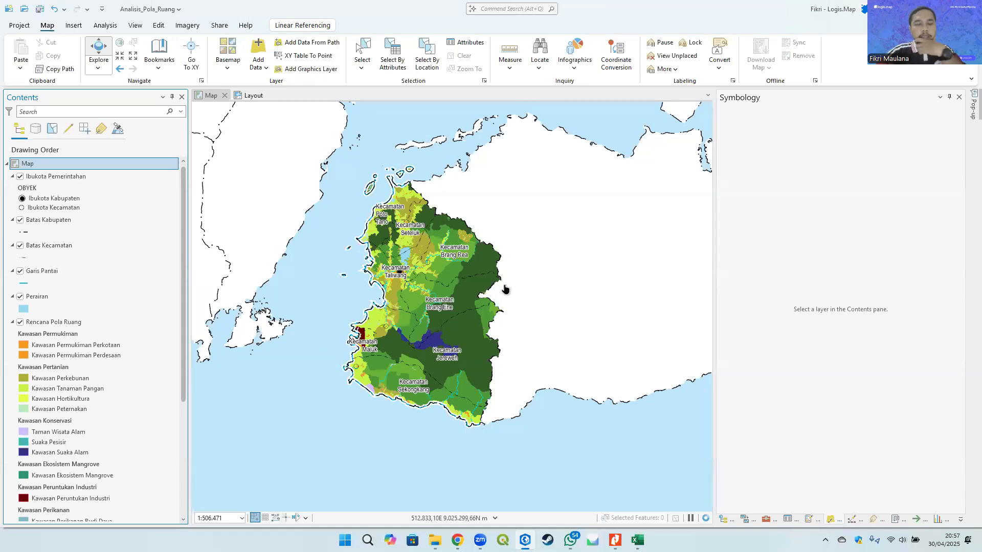
# - Turn on labels for the Batas Administrasi Kabupaten layer
pyautogui.scroll(-3, 107, 344)
pyautogui.scroll(-4, 107, 342)
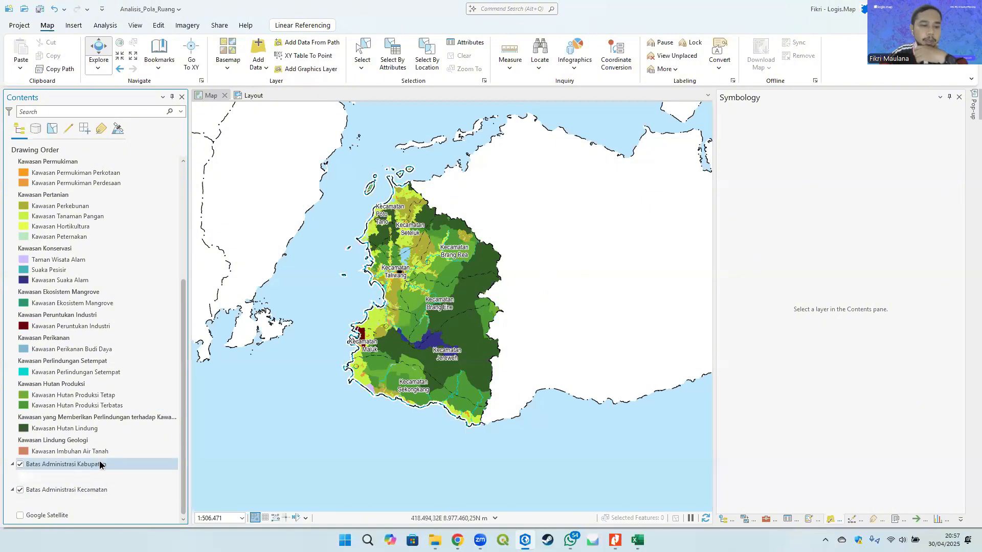
pyautogui.click(64, 464)
pyautogui.rightClick(63, 465)
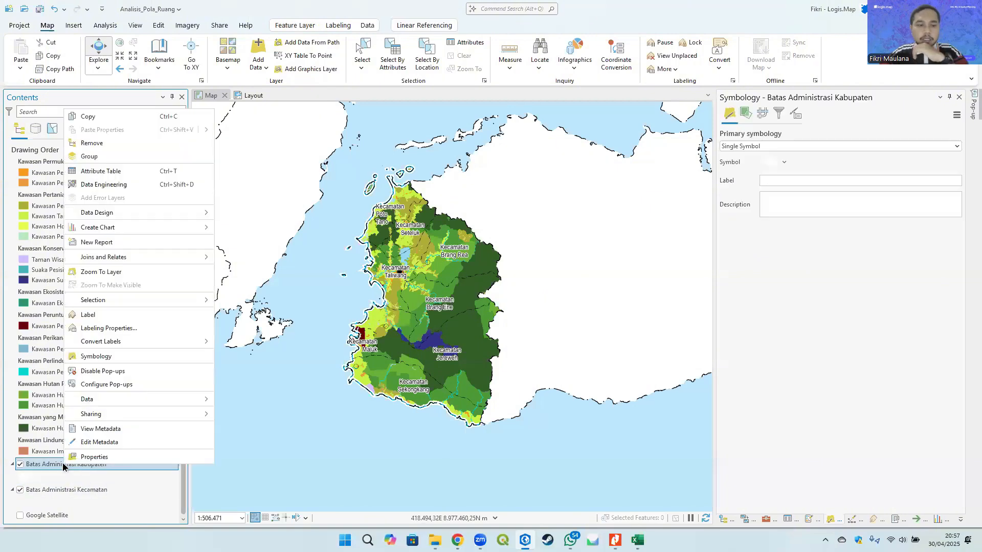
pyautogui.click(48, 466)
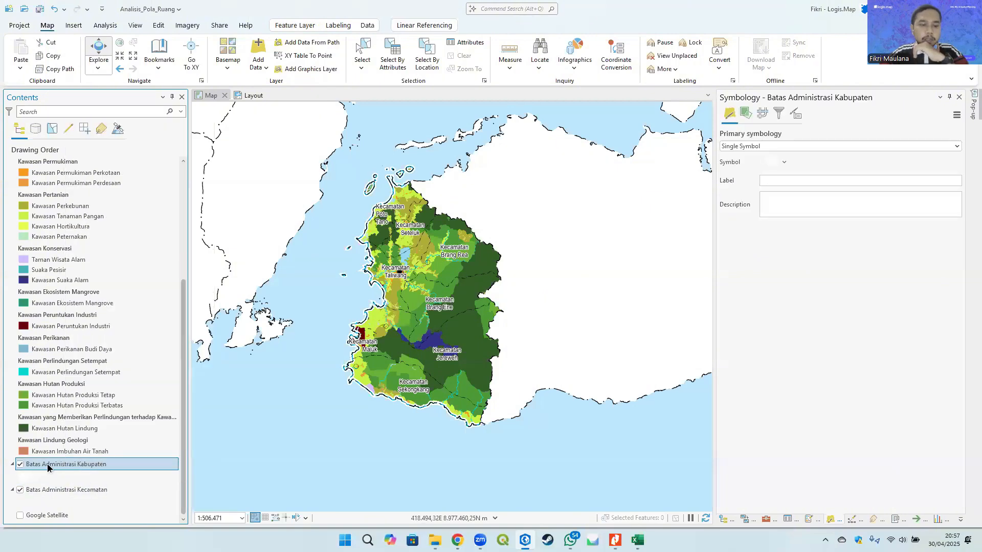
pyautogui.click(338, 25)
pyautogui.click(21, 53)
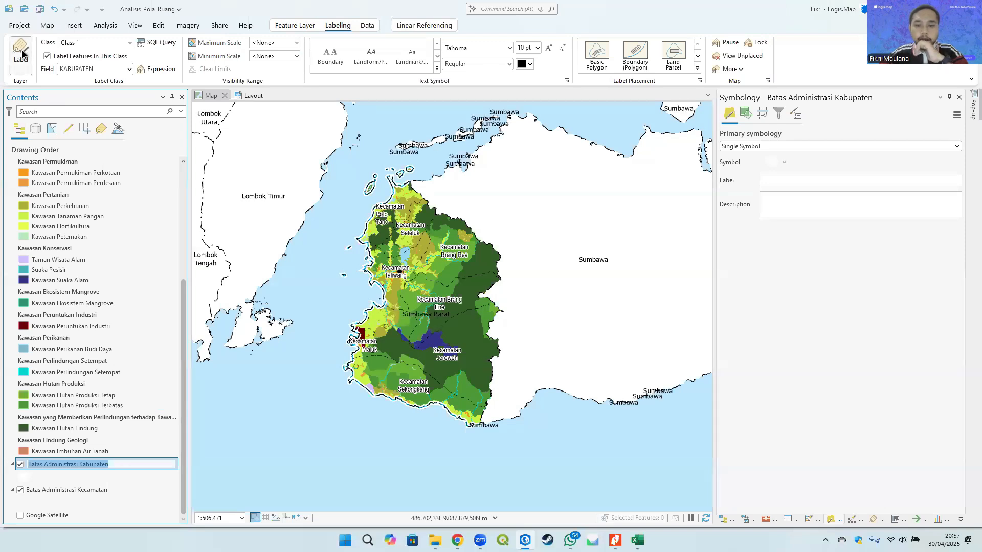
# - Open the Batas Administrasi Kabupaten attribute table to review its fields, then close it
pyautogui.rightClick(78, 459)
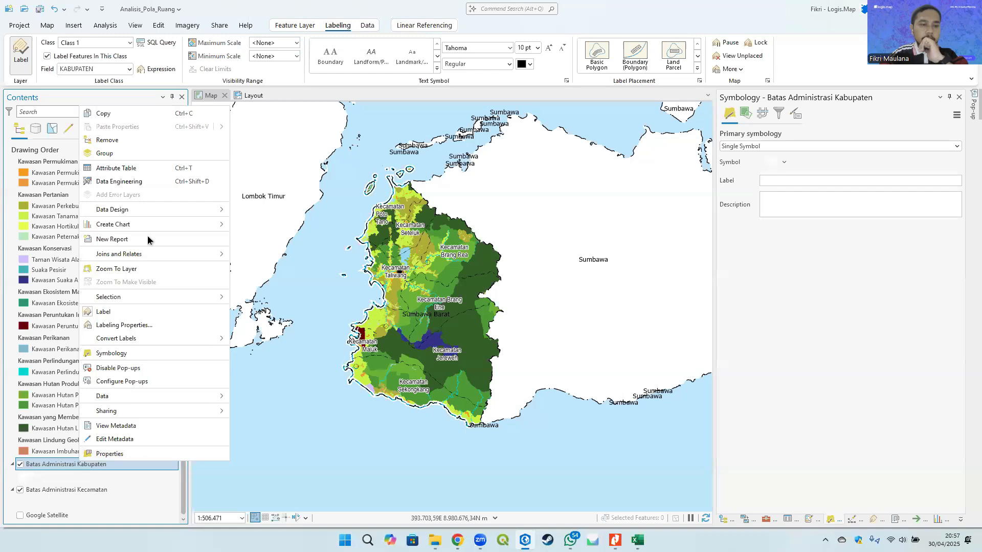
pyautogui.click(128, 168)
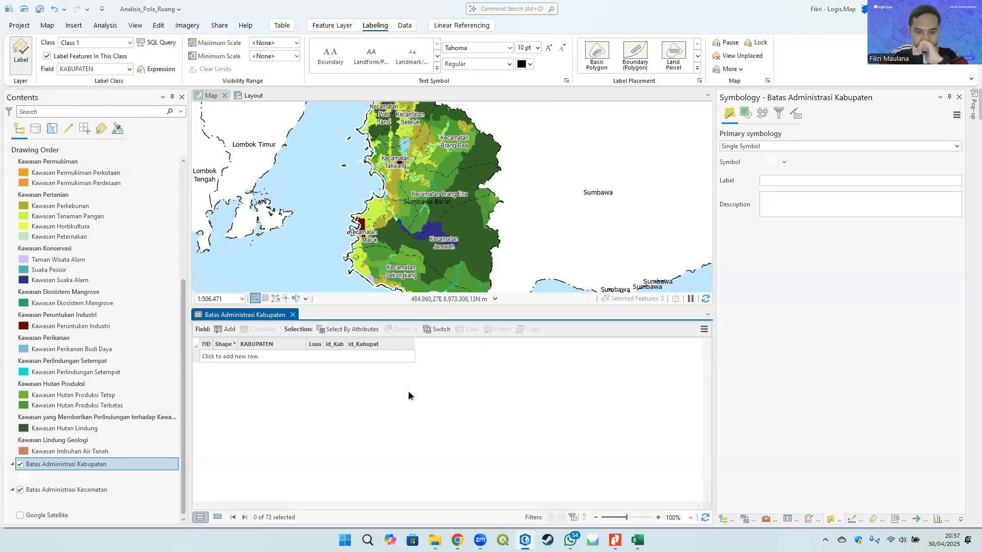
pyautogui.moveTo(323, 341); pyautogui.dragTo(334, 341)
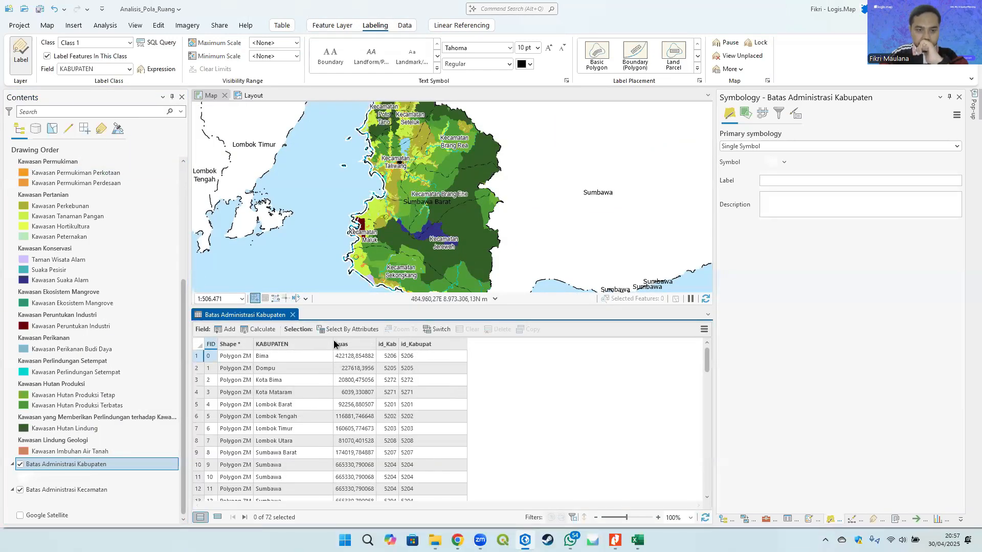
pyautogui.click(292, 314)
# - Set the Kabupaten label font to Arial Narrow Bold at 12 pt
pyautogui.scroll(3, 579, 339)
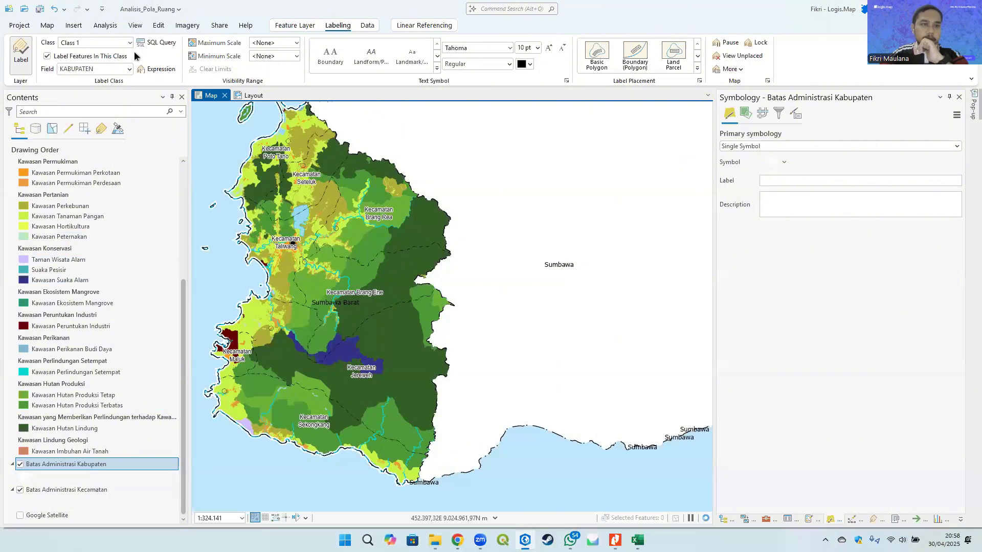
pyautogui.click(510, 47)
pyautogui.moveTo(640, 336); pyautogui.dragTo(641, 77)
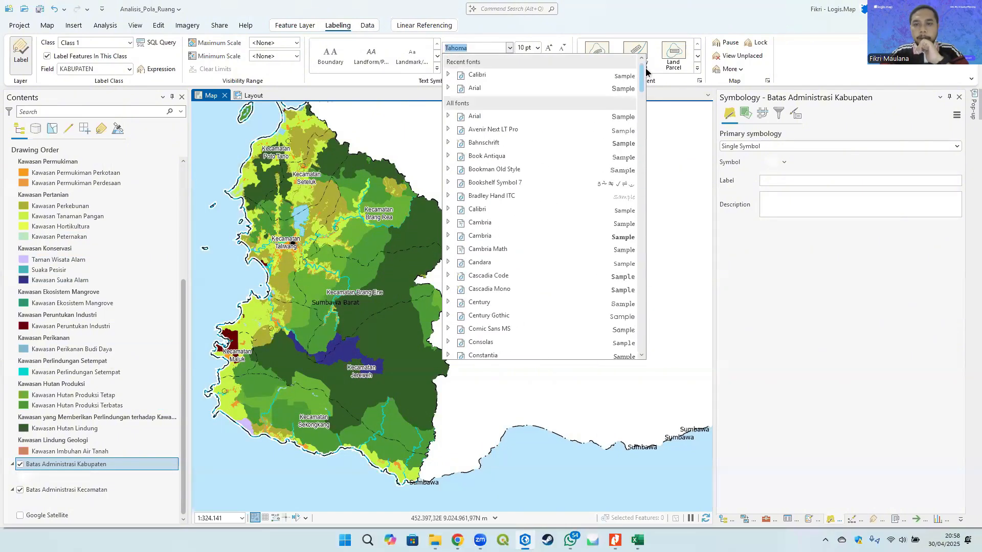
pyautogui.click(447, 89)
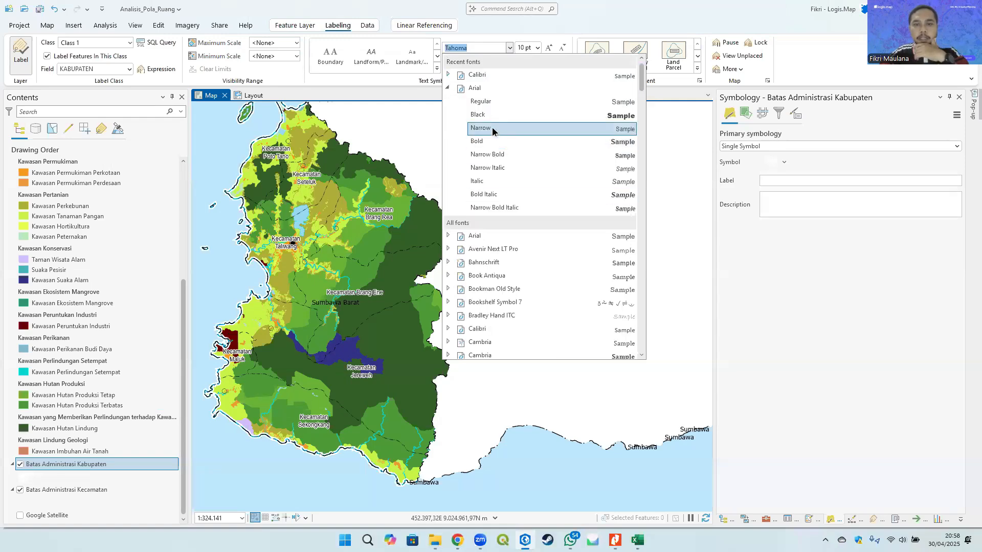
pyautogui.click(500, 155)
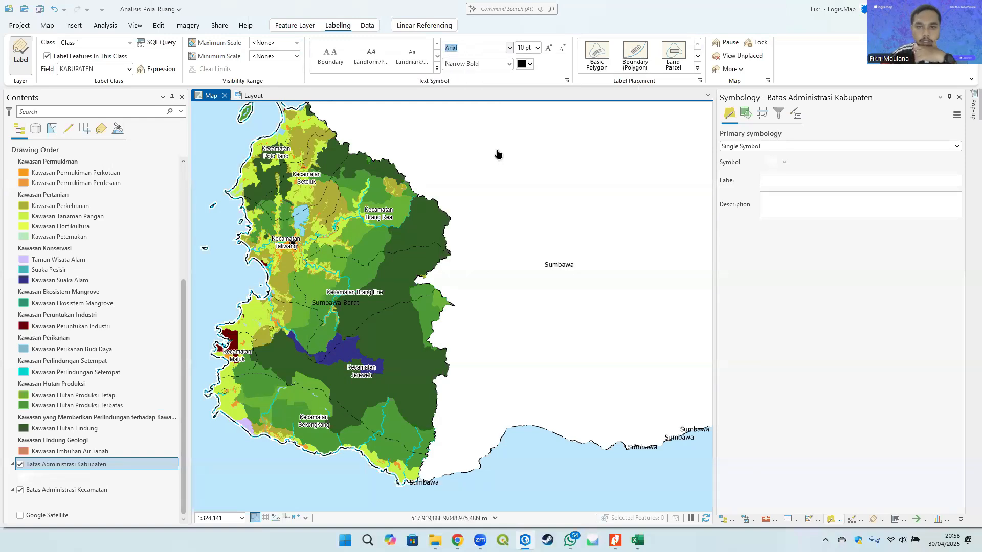
pyautogui.click(536, 48)
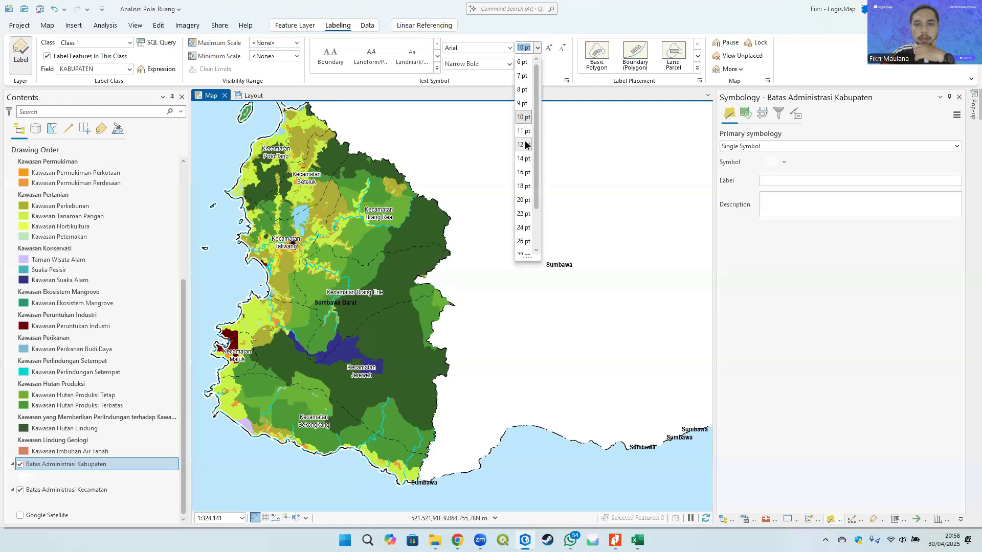
pyautogui.click(524, 145)
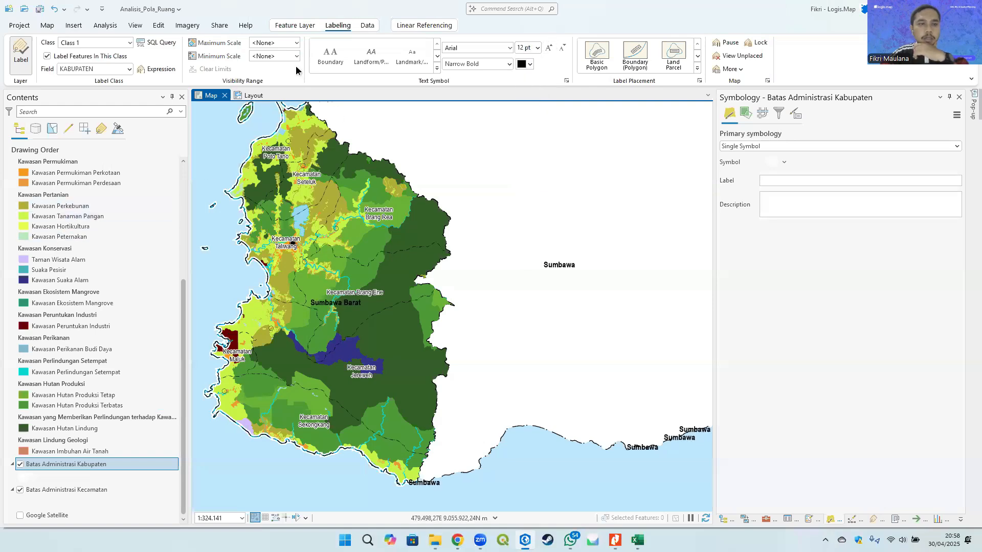
# - Add a white halo to the Kabupaten labels in the label class symbol settings
pyautogui.rightClick(65, 468)
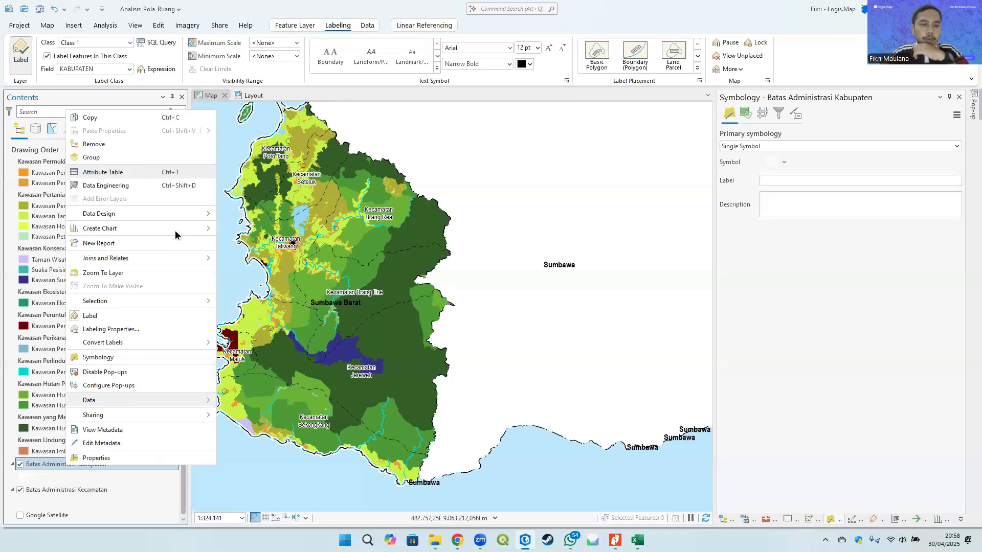
pyautogui.click(119, 329)
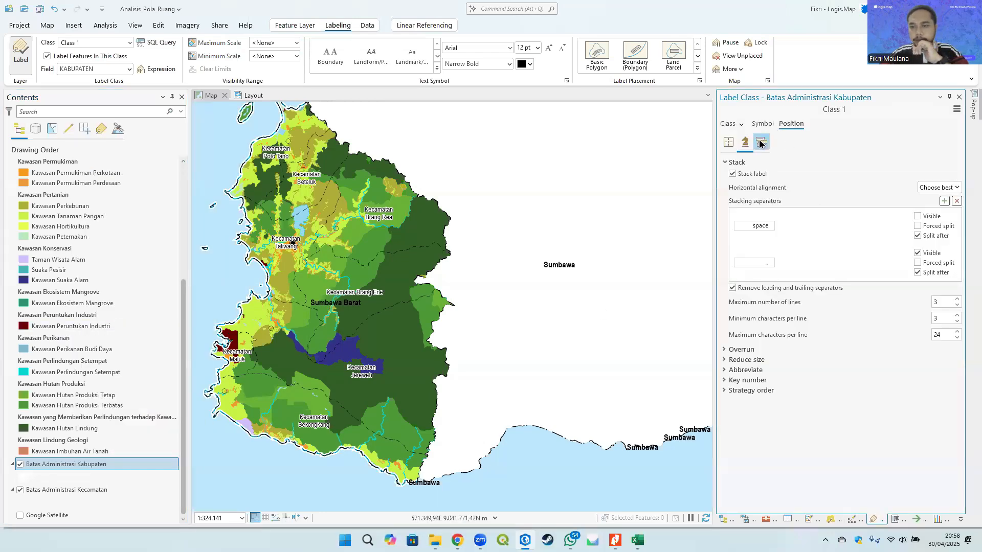
pyautogui.click(761, 124)
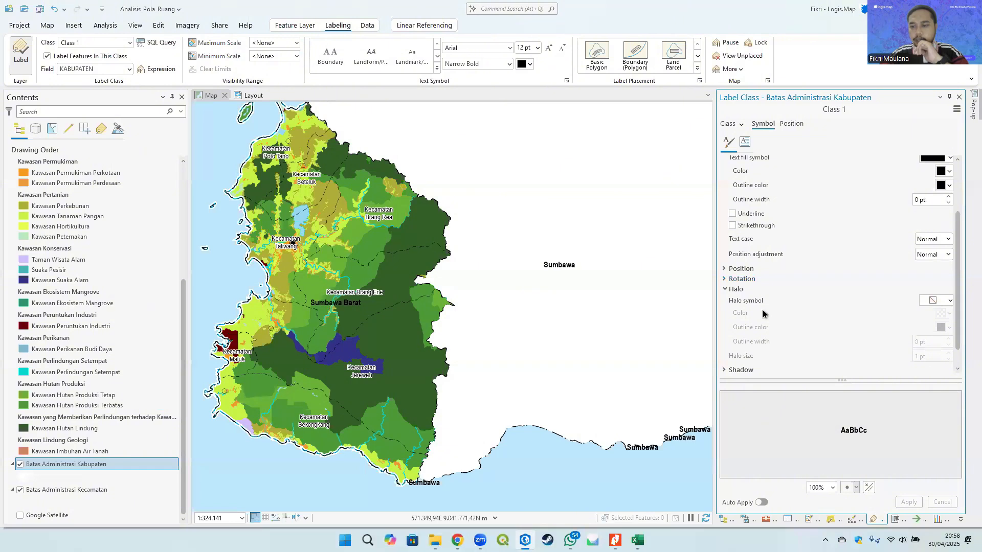
pyautogui.click(943, 301)
pyautogui.click(895, 373)
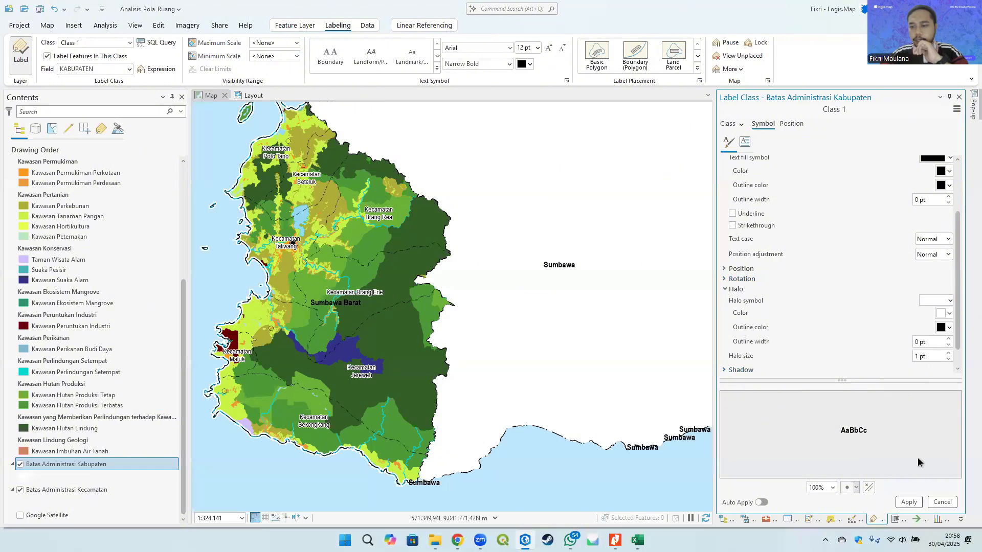
pyautogui.click(908, 502)
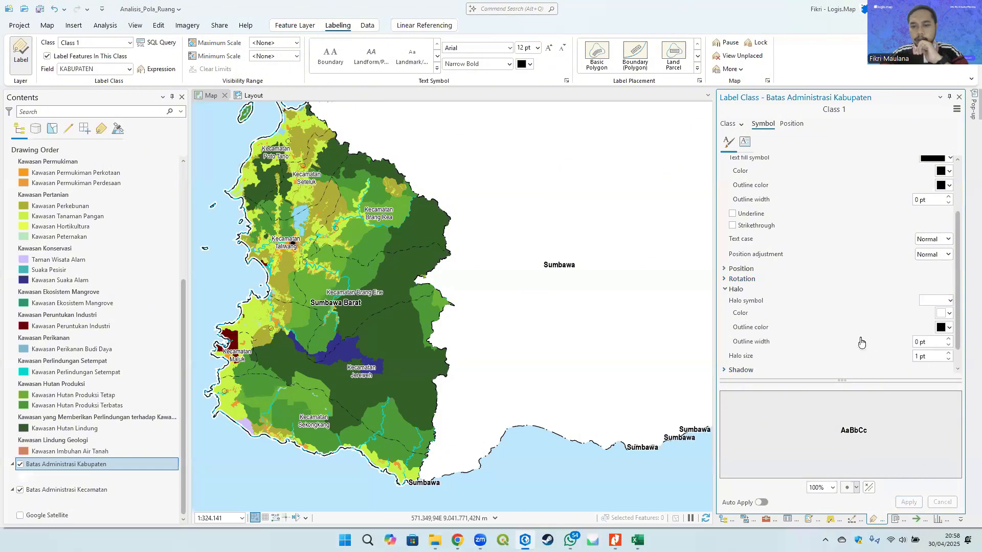
# - Set the Kabupaten labels to remove all duplicate labels
pyautogui.click(791, 124)
pyautogui.click(760, 143)
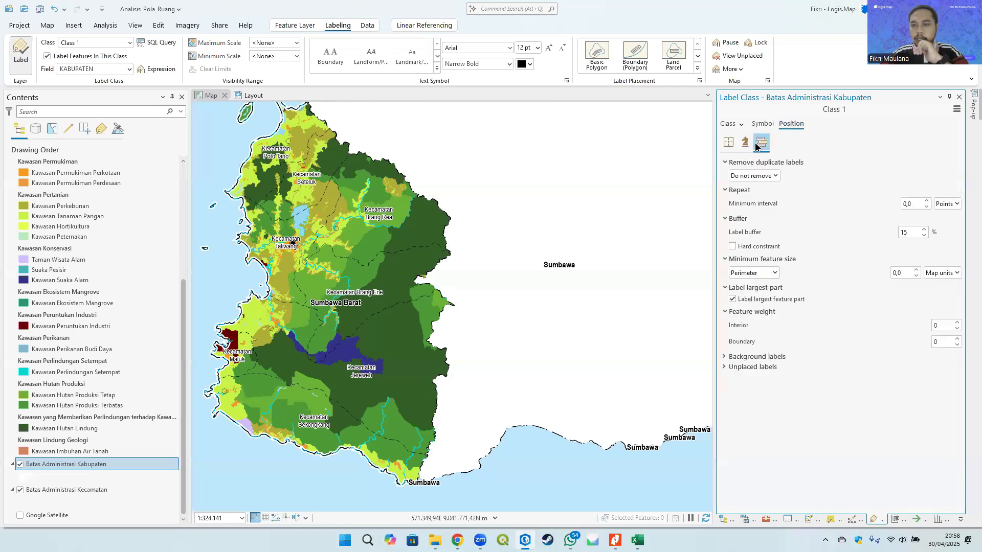
pyautogui.click(770, 176)
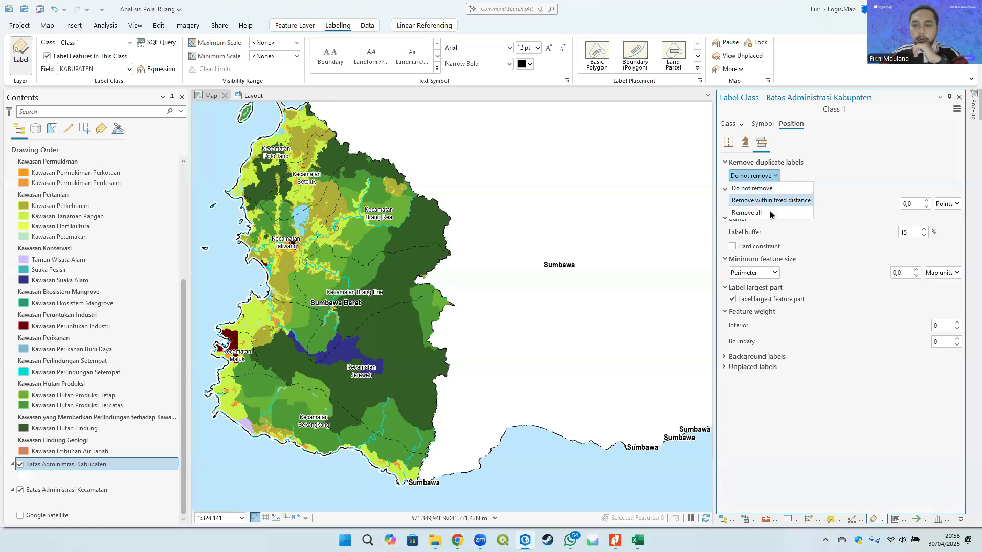
pyautogui.click(772, 214)
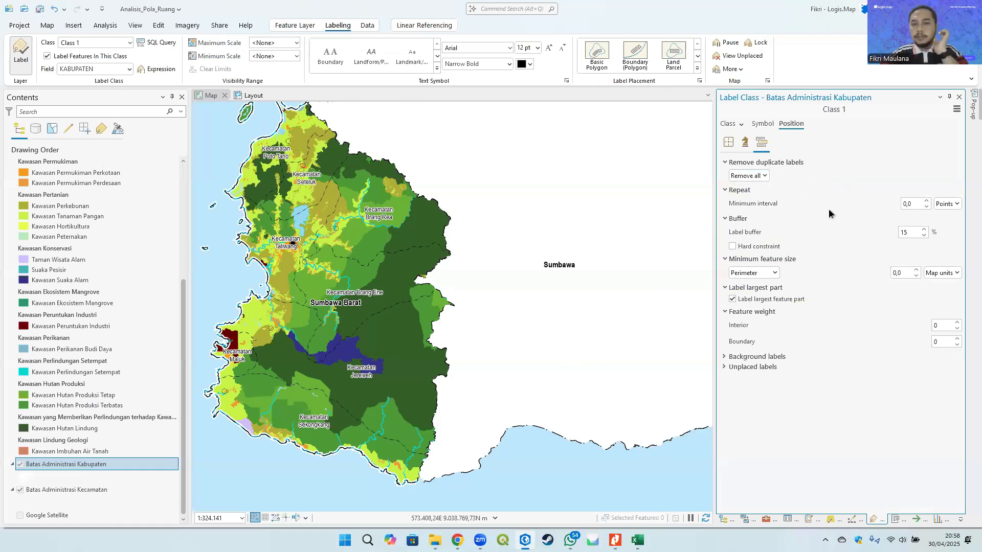
pyautogui.moveTo(439, 278); pyautogui.dragTo(461, 278)
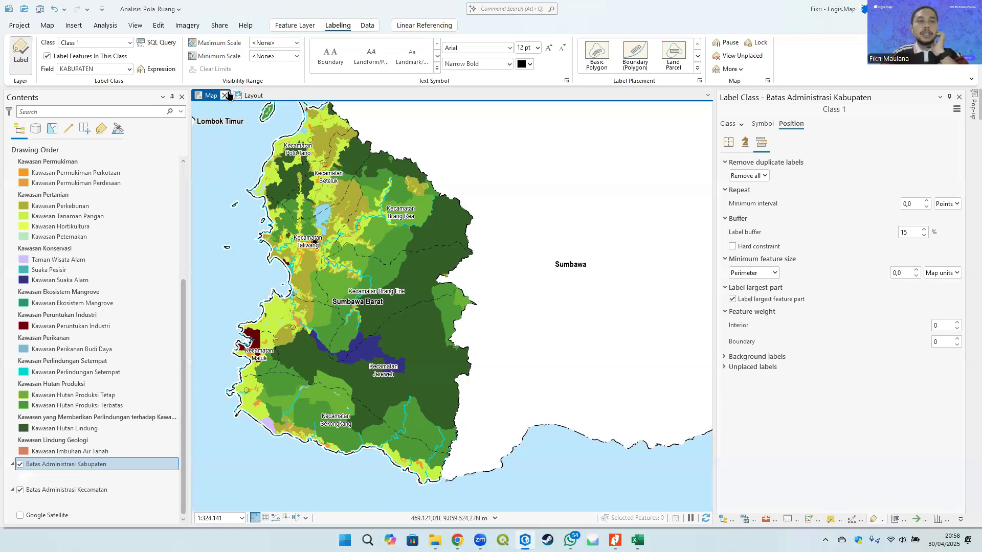
pyautogui.click(47, 26)
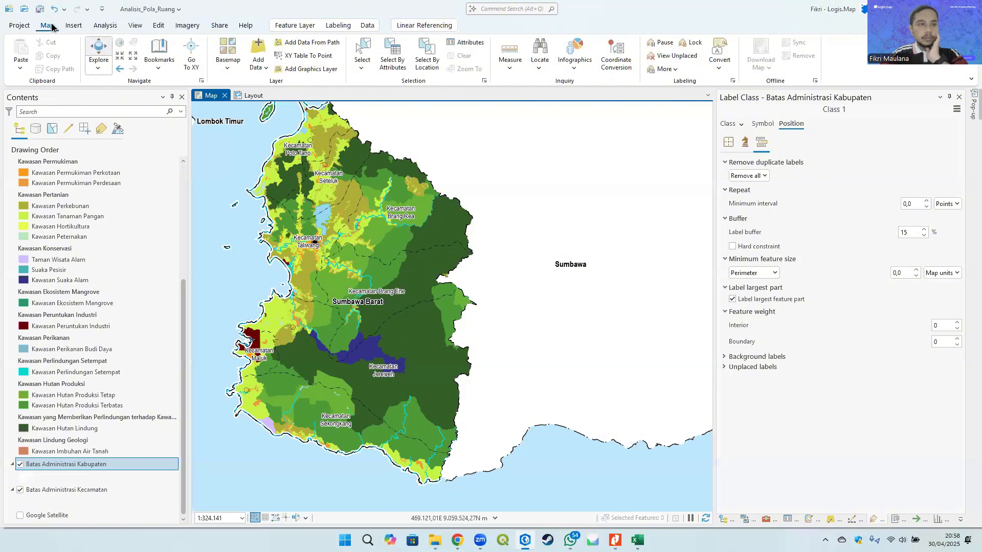
pyautogui.click(77, 26)
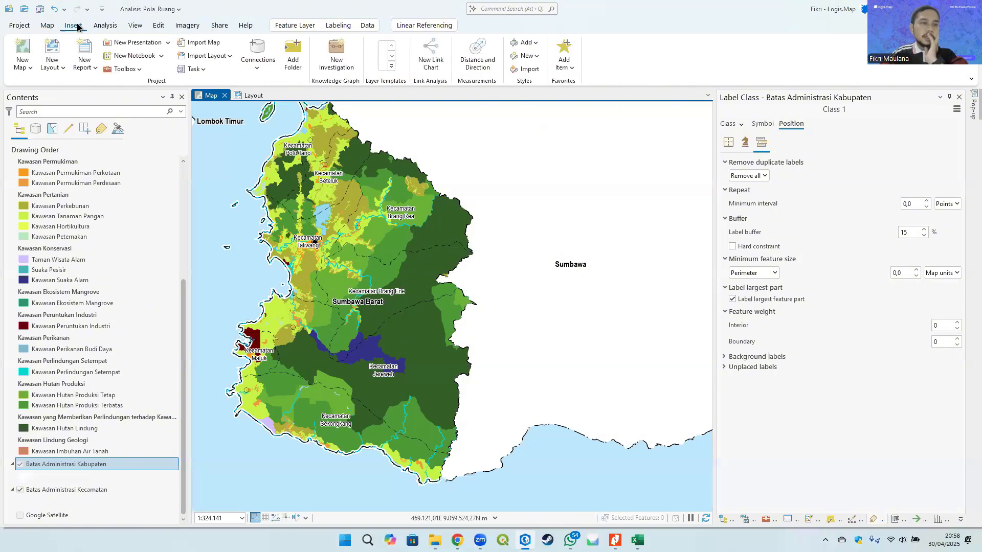
pyautogui.click(60, 67)
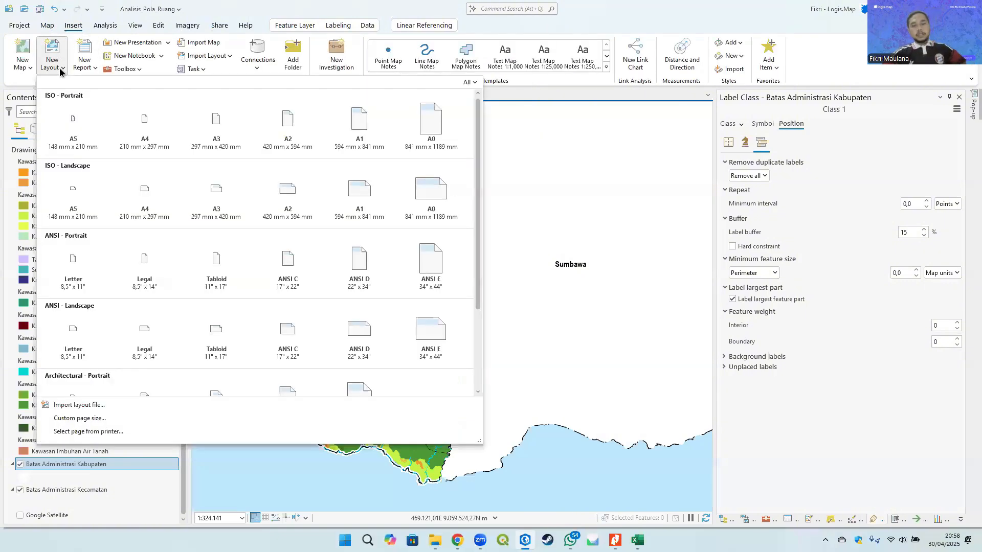
pyautogui.click(243, 5)
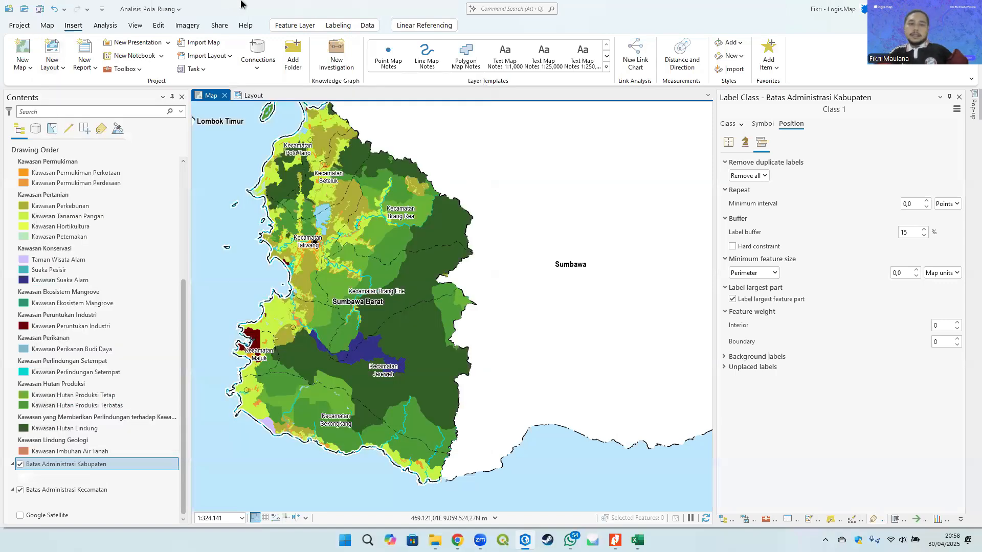
# - Create a new A3 portrait layout
pyautogui.scroll(-2, 390, 218)
pyautogui.scroll(2, 390, 218)
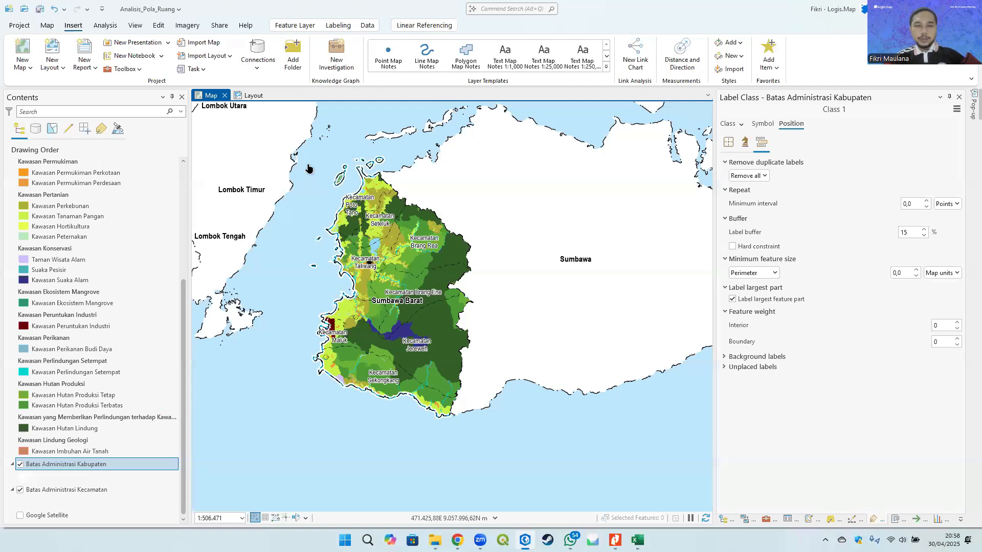
pyautogui.moveTo(324, 221); pyautogui.dragTo(338, 225)
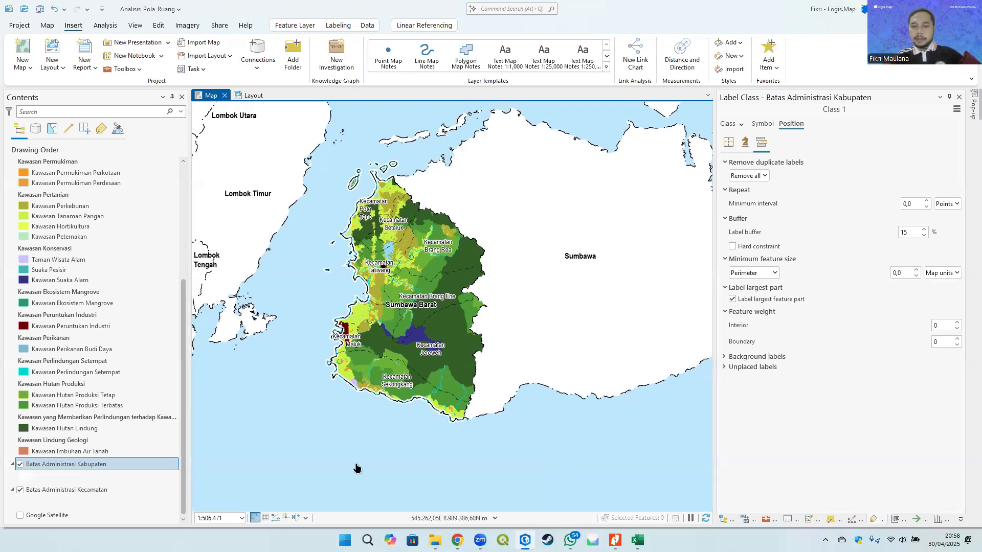
pyautogui.scroll(2, 438, 320)
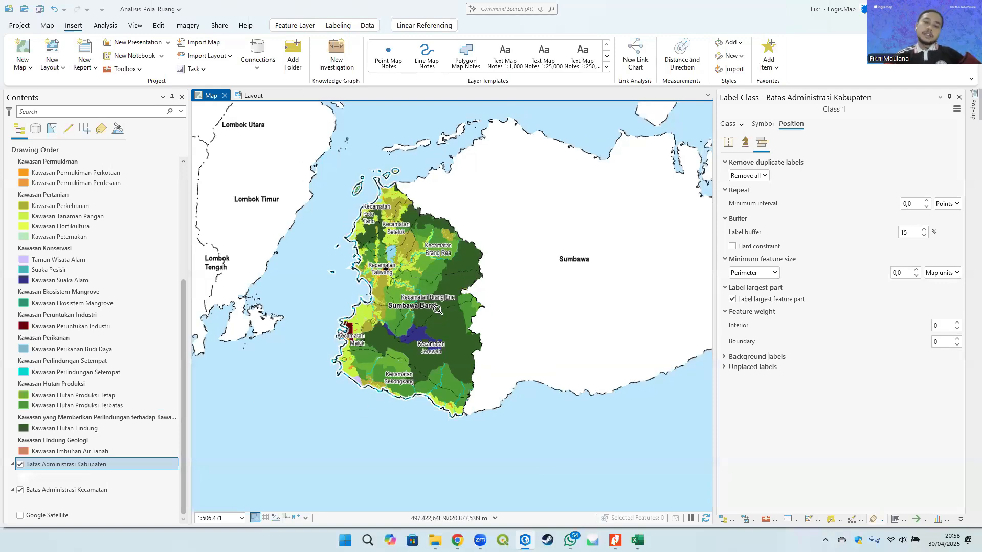
pyautogui.moveTo(438, 316); pyautogui.dragTo(447, 323)
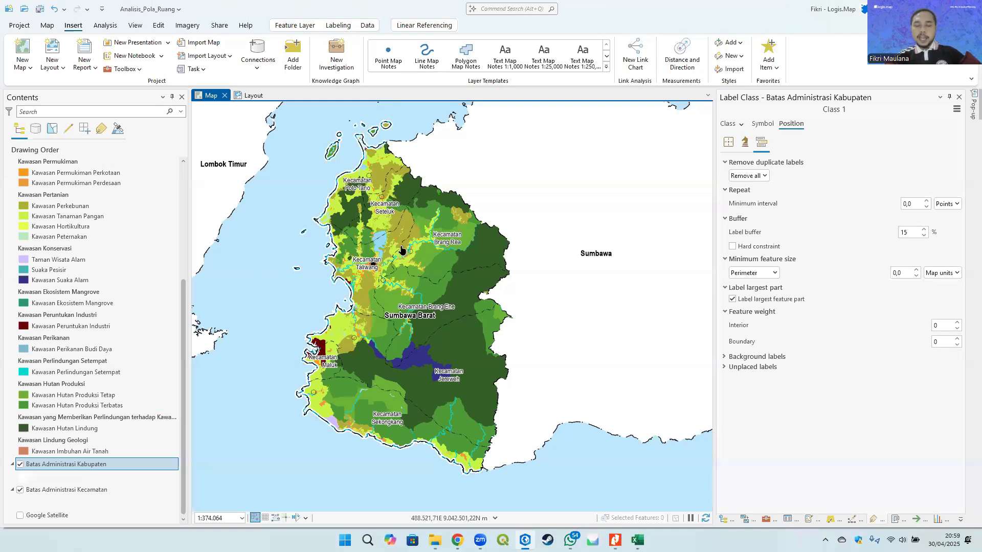
pyautogui.moveTo(415, 282); pyautogui.dragTo(414, 252)
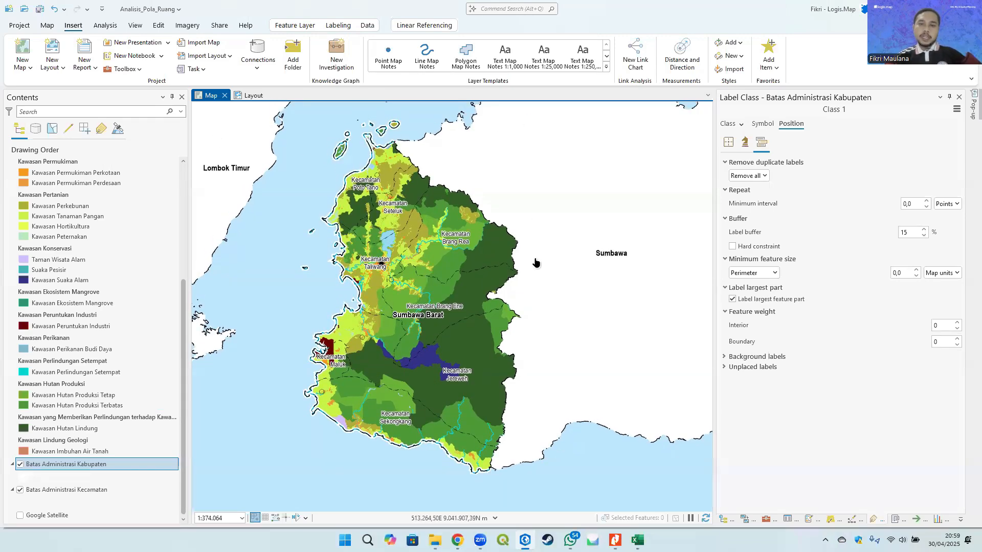
pyautogui.scroll(-2, 537, 261)
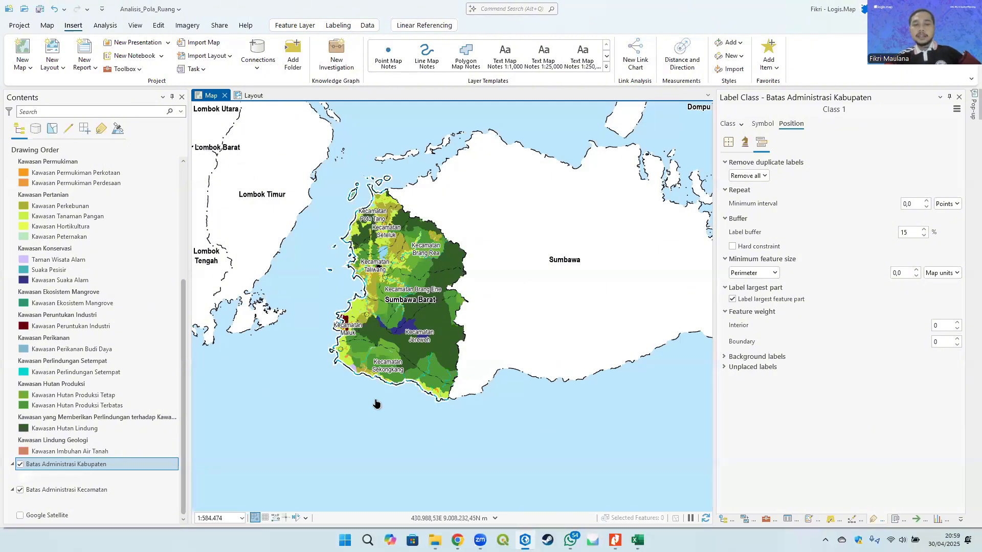
pyautogui.moveTo(395, 244); pyautogui.dragTo(407, 232)
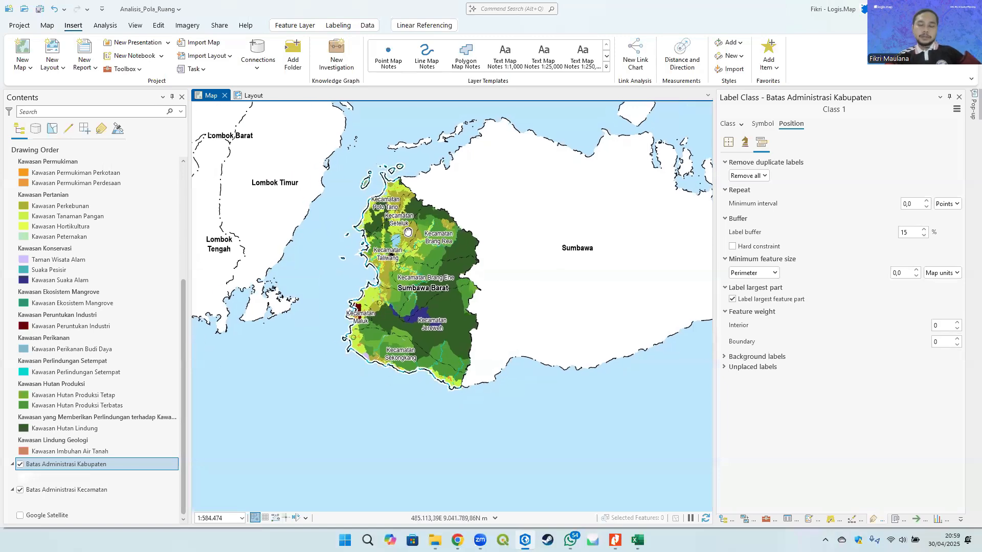
pyautogui.scroll(2, 407, 233)
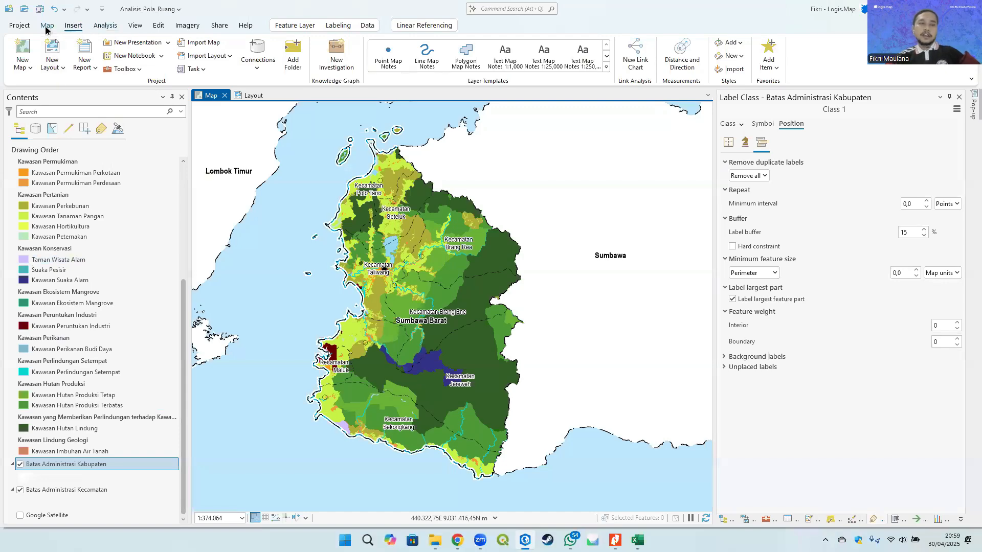
pyautogui.click(61, 69)
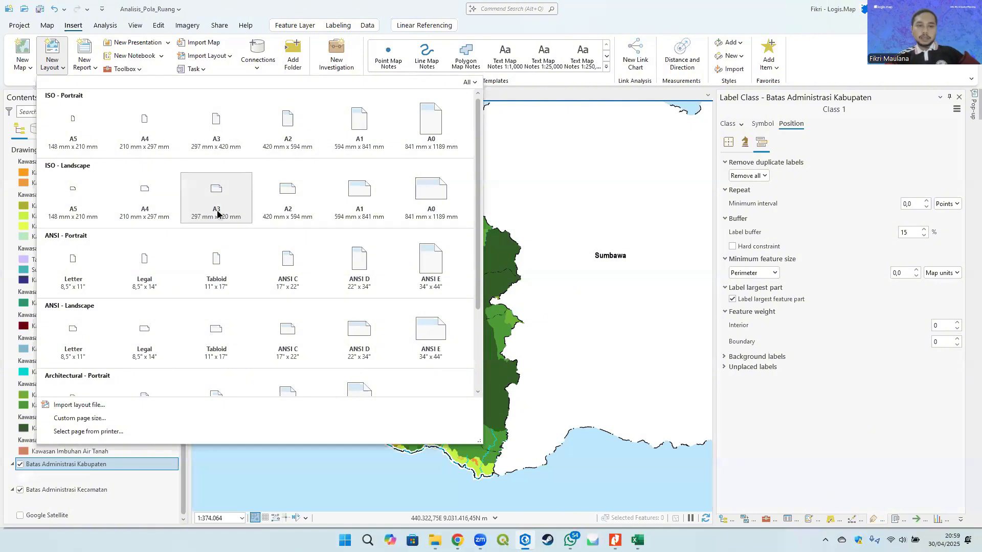
pyautogui.click(220, 132)
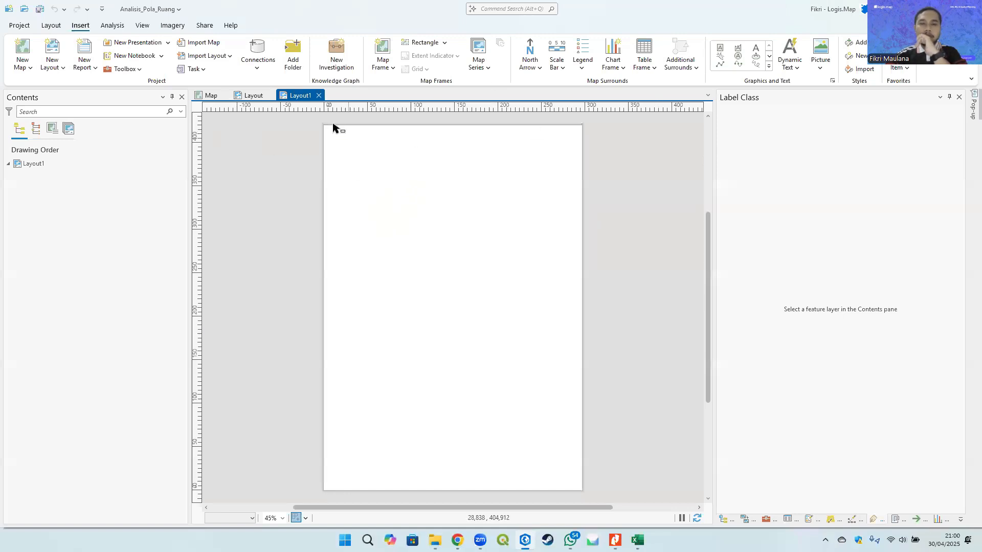
# - Add multiple guides in both orientations, offset 5 mm from the page edges
pyautogui.moveTo(445, 198); pyautogui.dragTo(426, 198)
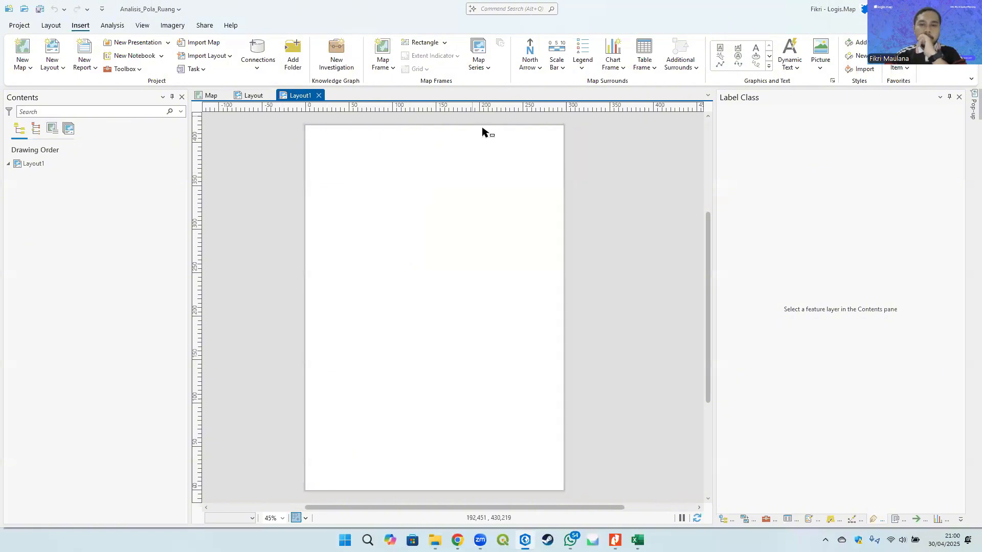
pyautogui.scroll(3, 398, 151)
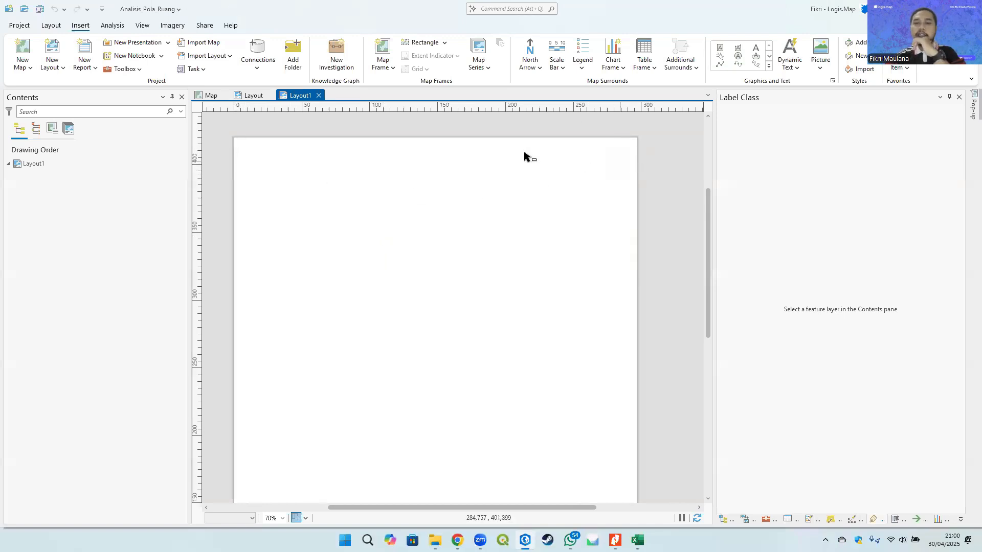
pyautogui.moveTo(468, 186); pyautogui.dragTo(470, 169)
pyautogui.scroll(-3, 549, 144)
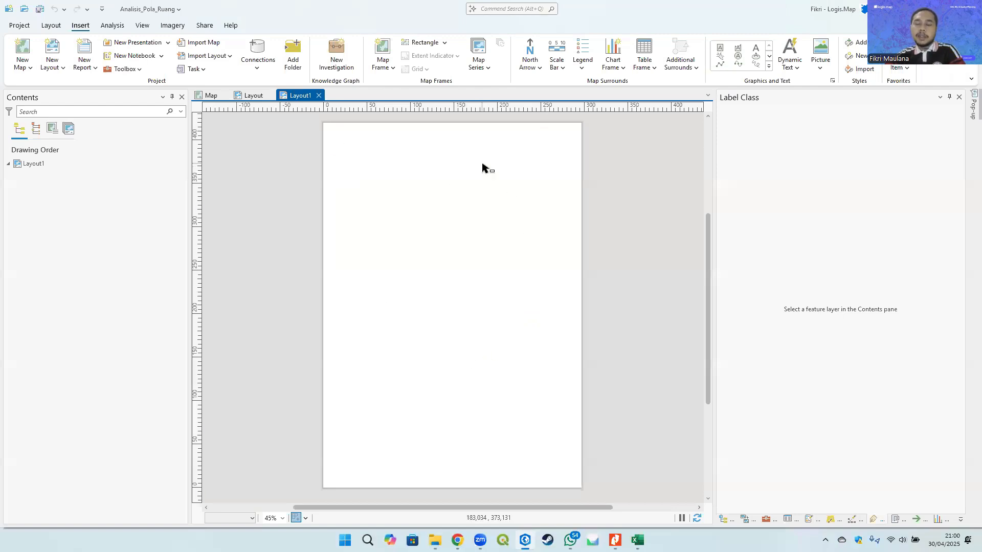
pyautogui.rightClick(515, 105)
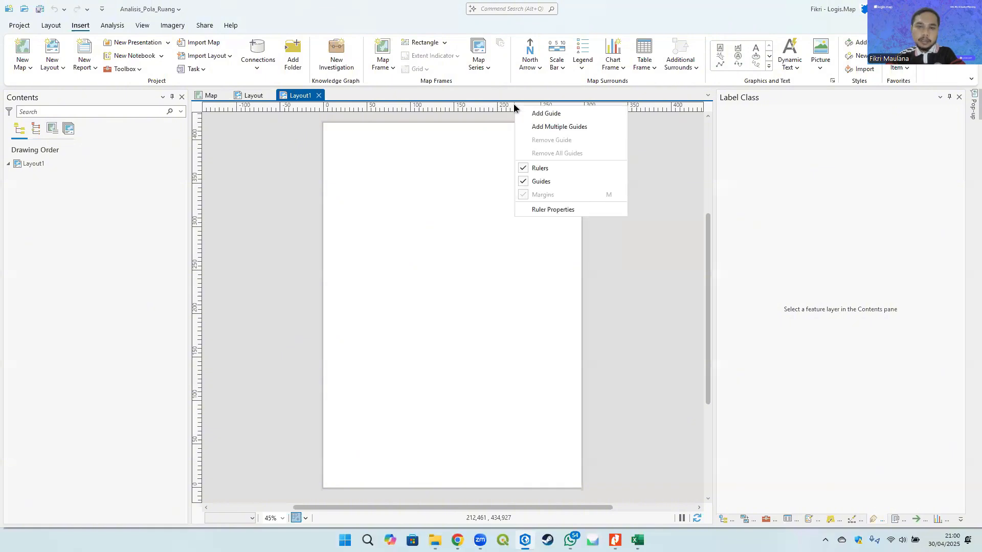
pyautogui.click(572, 126)
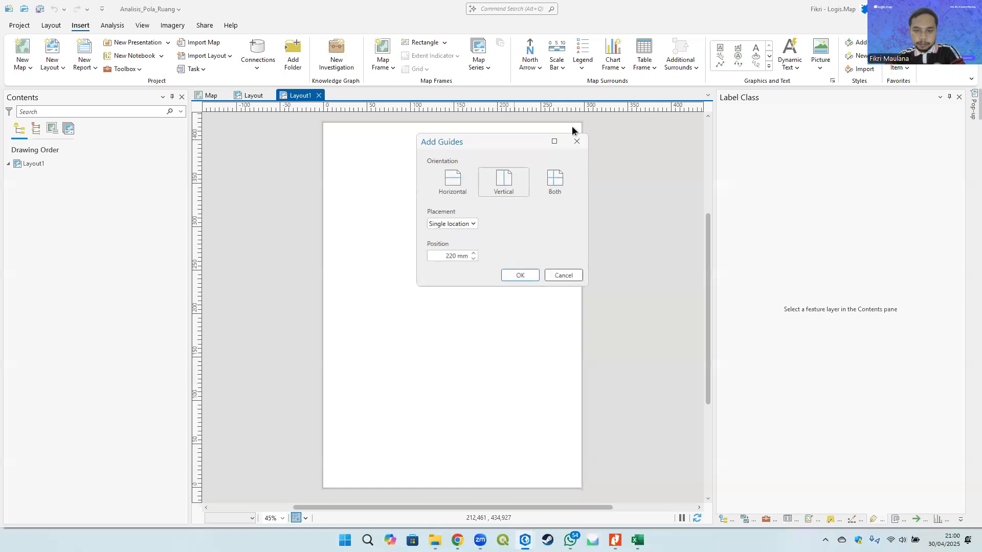
pyautogui.click(557, 182)
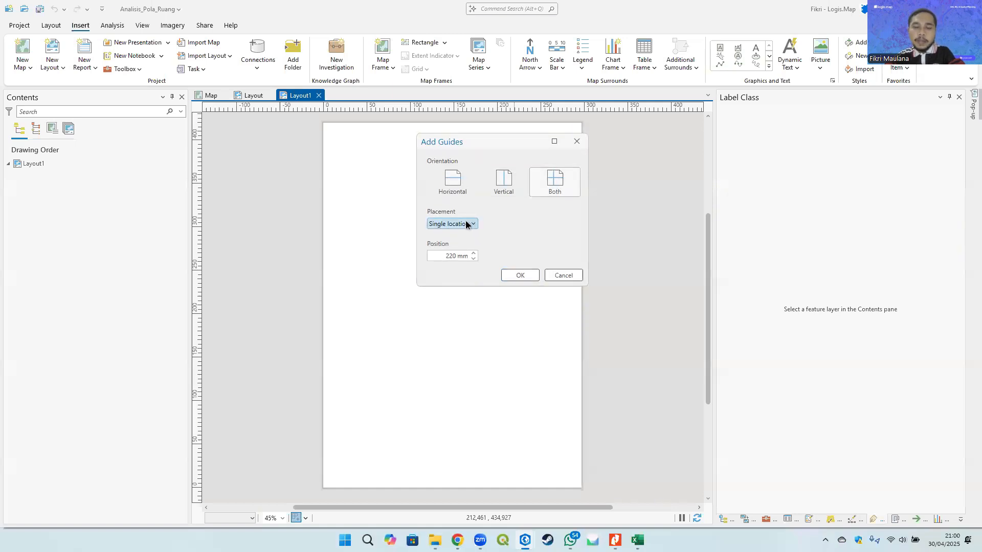
pyautogui.click(465, 224)
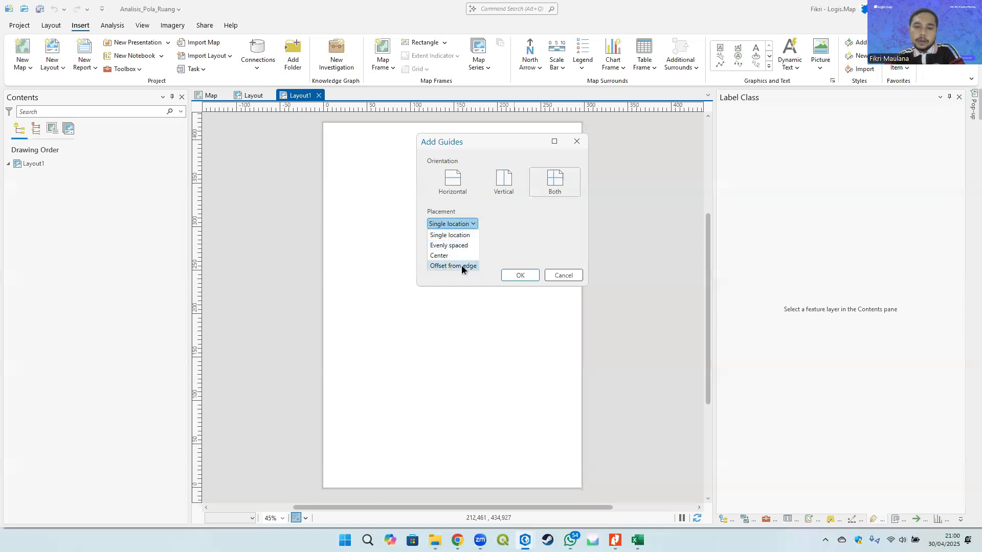
pyautogui.click(461, 265)
pyautogui.click(453, 224)
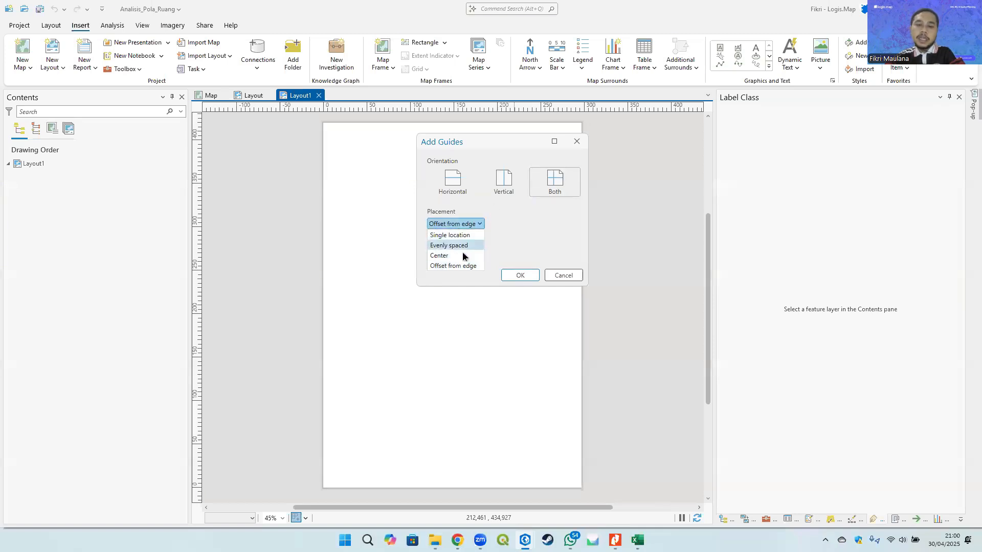
pyautogui.click(532, 217)
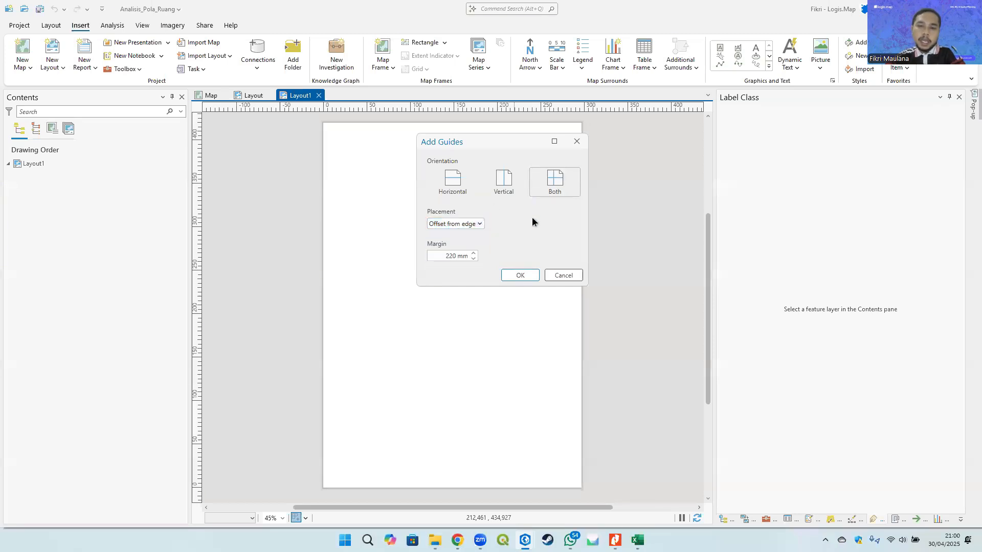
pyautogui.click(452, 223)
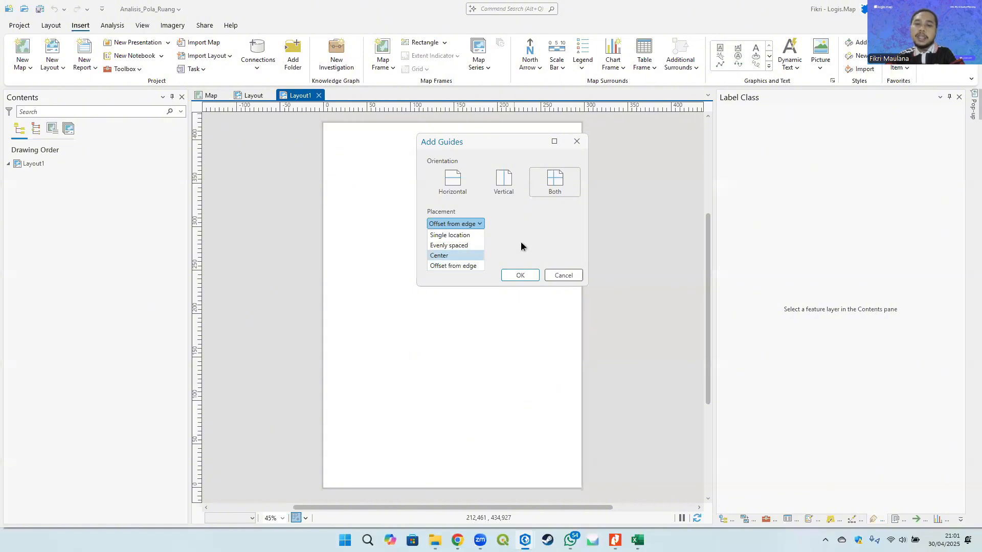
pyautogui.click(455, 265)
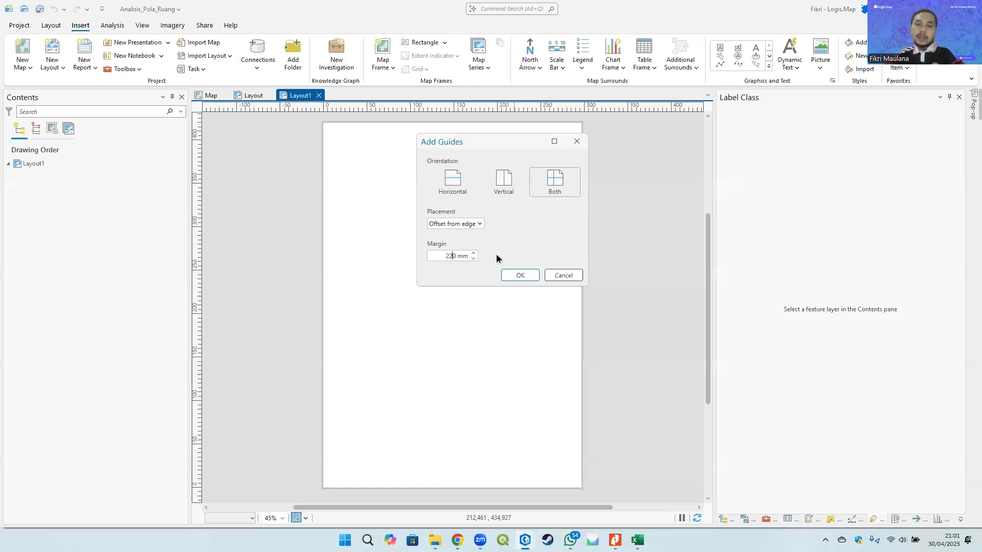
pyautogui.write('5')
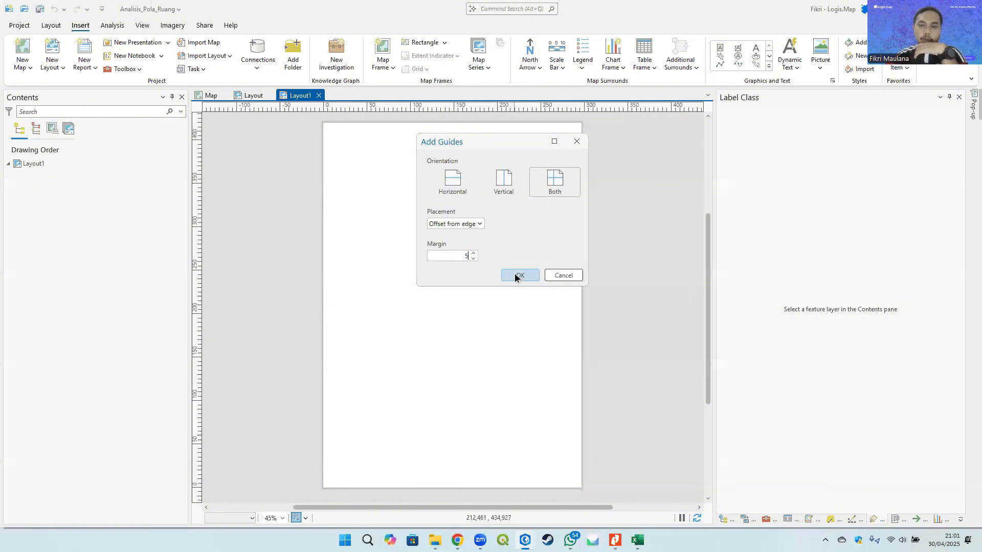
pyautogui.click(517, 275)
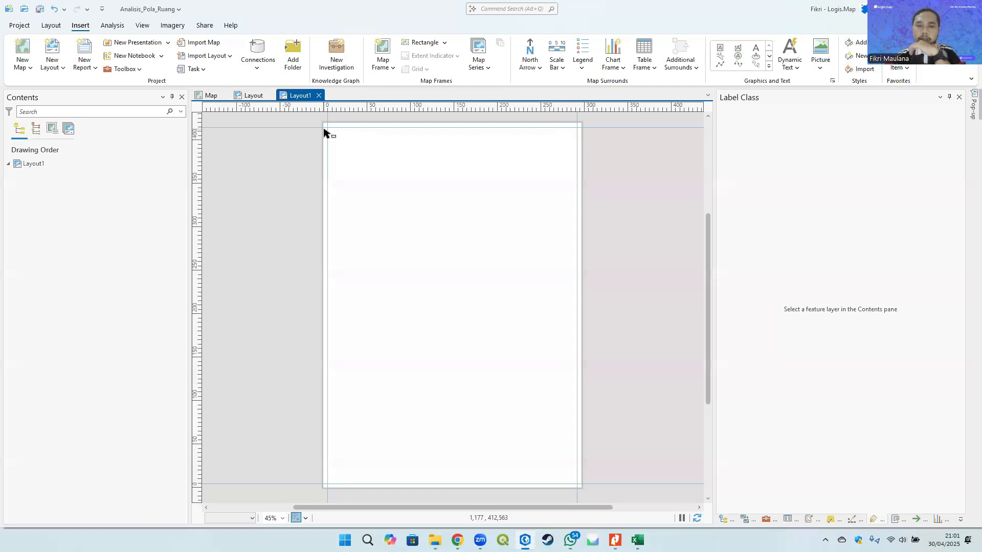
# - Add a single vertical guide at about 205 mm across the page
pyautogui.rightClick(530, 105)
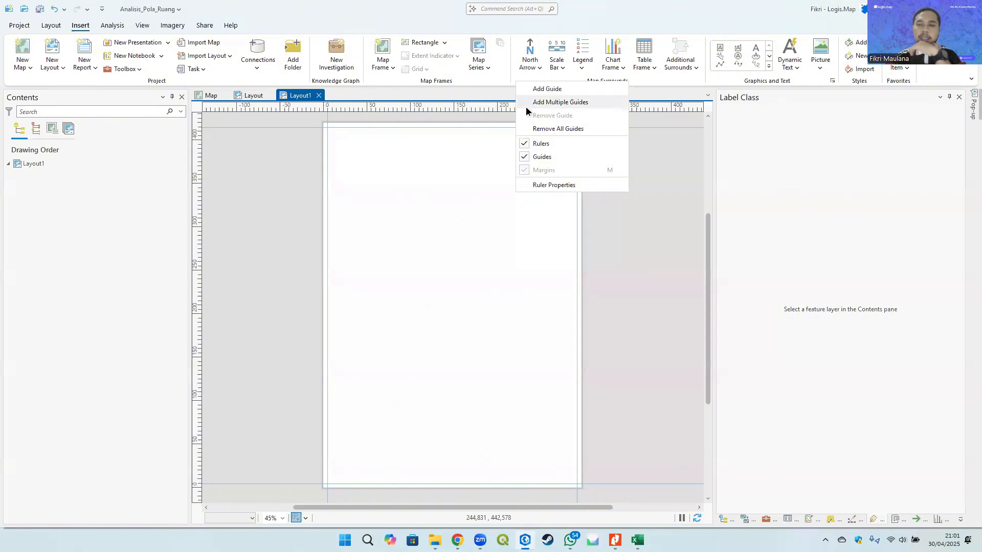
pyautogui.click(542, 89)
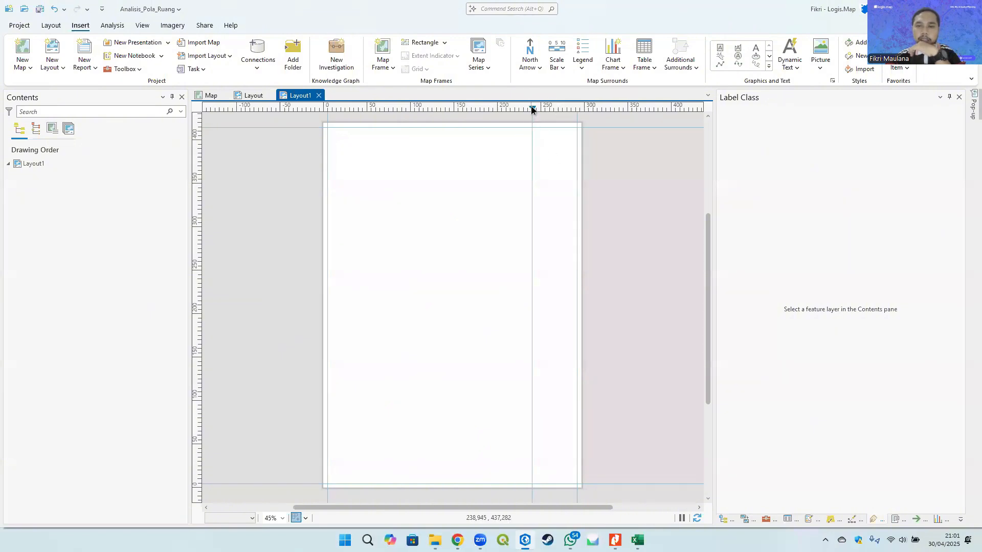
pyautogui.moveTo(532, 109); pyautogui.dragTo(510, 107)
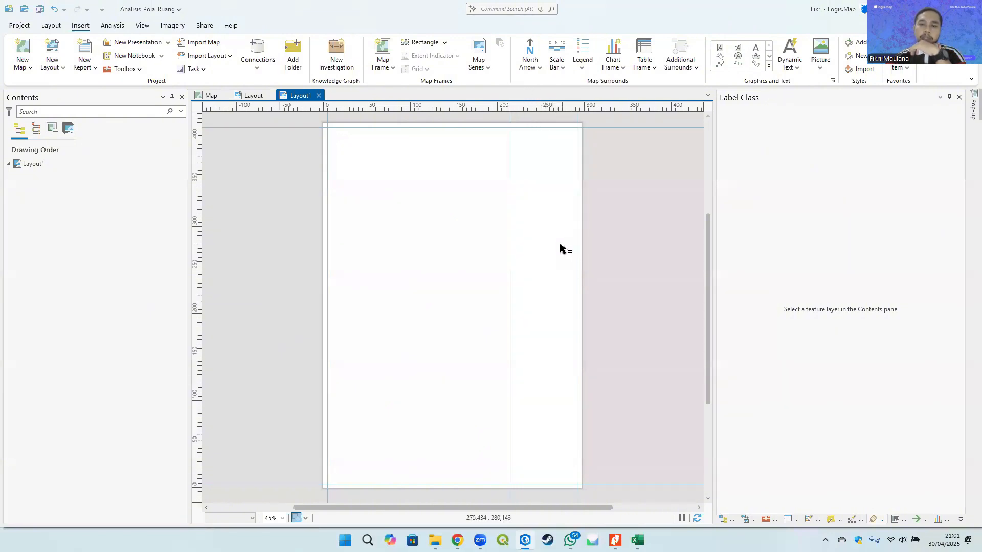
# - Add guides in both orientations, offset 8 mm from the page edges
pyautogui.moveTo(560, 245); pyautogui.dragTo(552, 254)
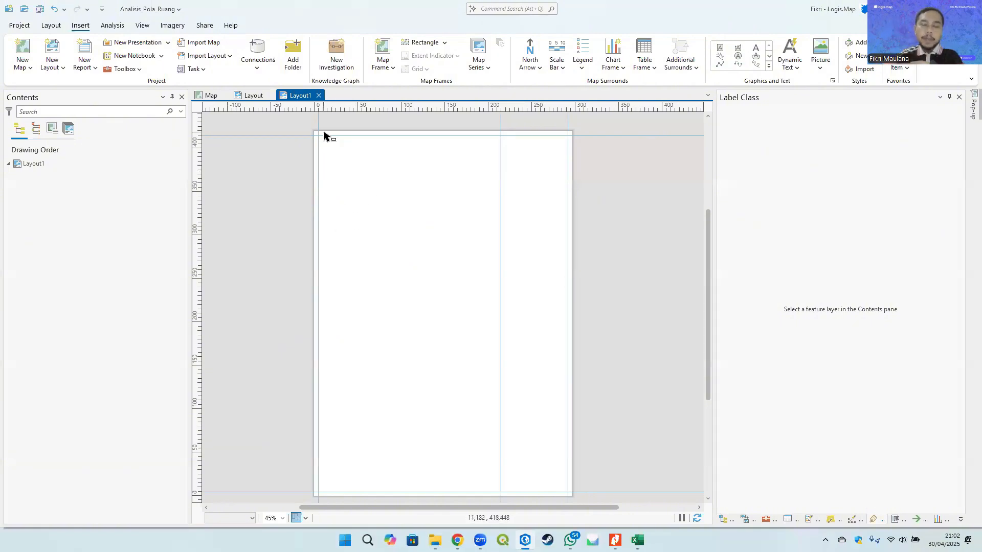
pyautogui.rightClick(470, 105)
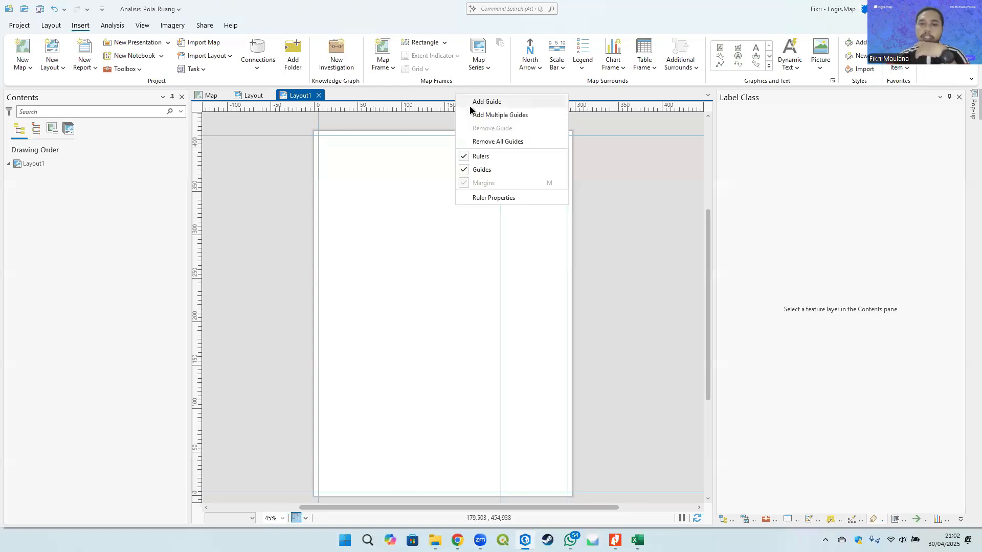
pyautogui.click(518, 115)
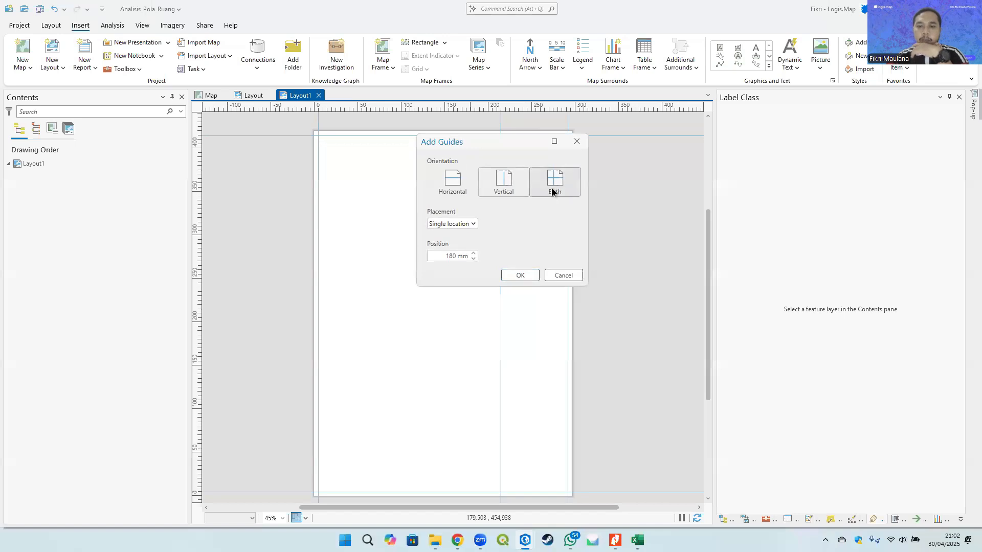
pyautogui.click(551, 187)
pyautogui.click(466, 223)
pyautogui.click(465, 264)
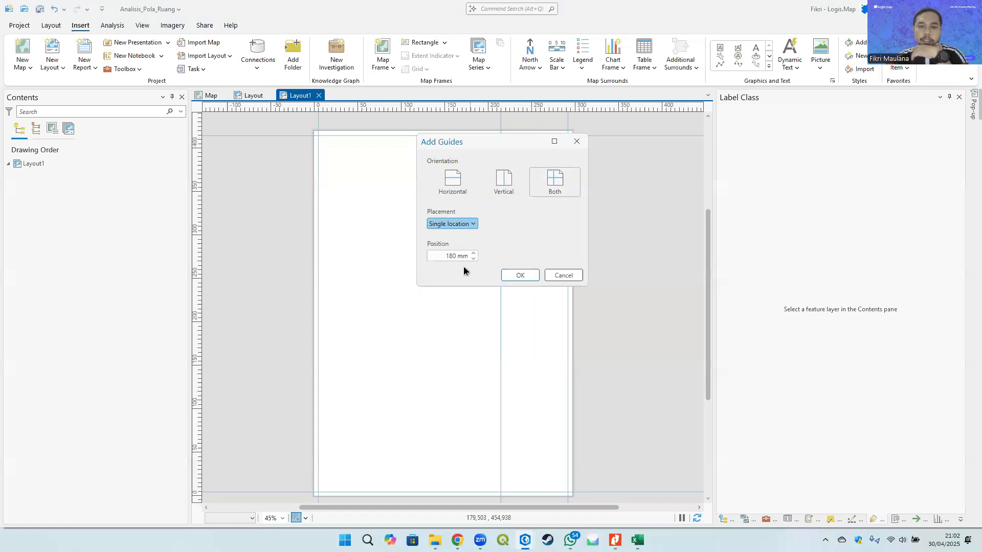
pyautogui.tripleClick(451, 257)
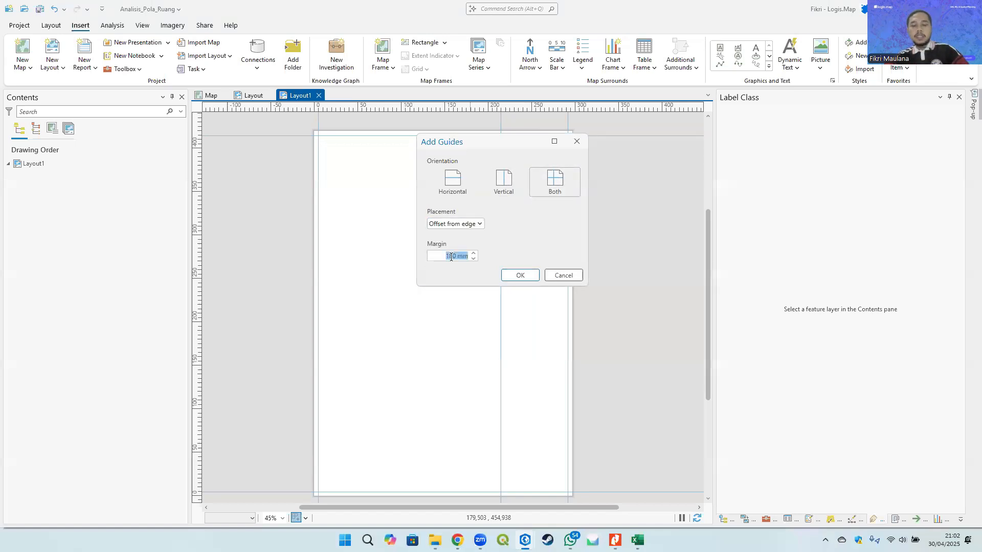
pyautogui.write('8')
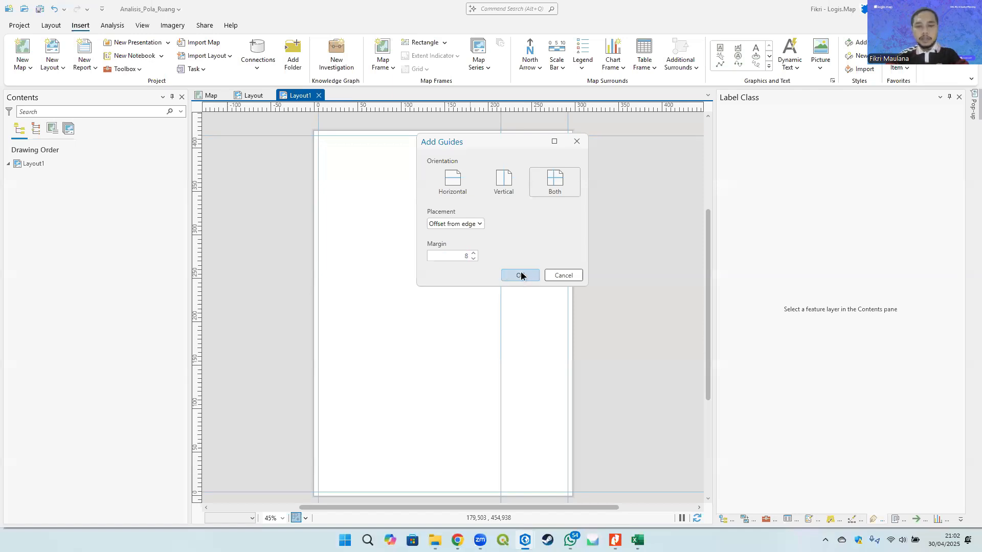
pyautogui.click(522, 275)
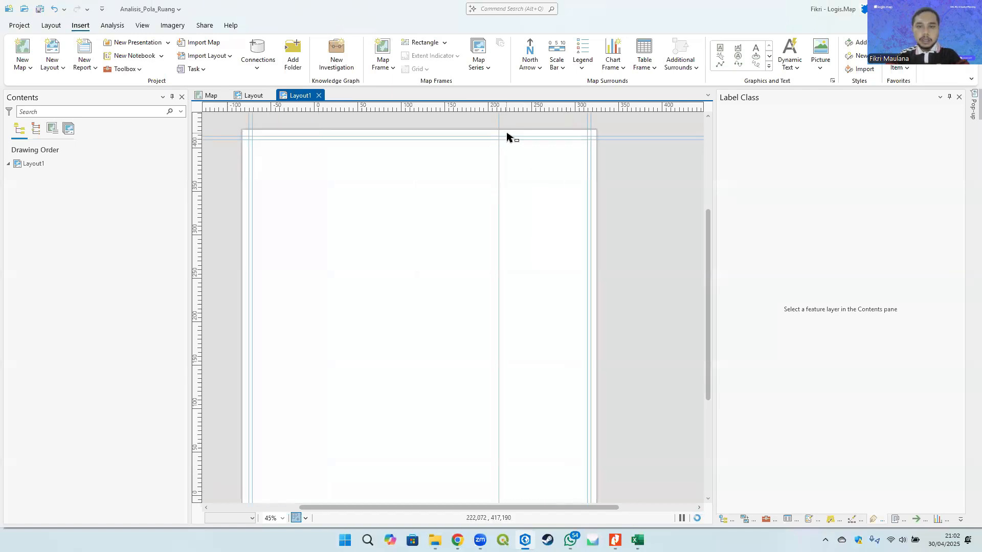
# - Shift the top and left guides slightly inward at the page's upper-left corner
pyautogui.scroll(3, 507, 137)
pyautogui.scroll(-4, 495, 185)
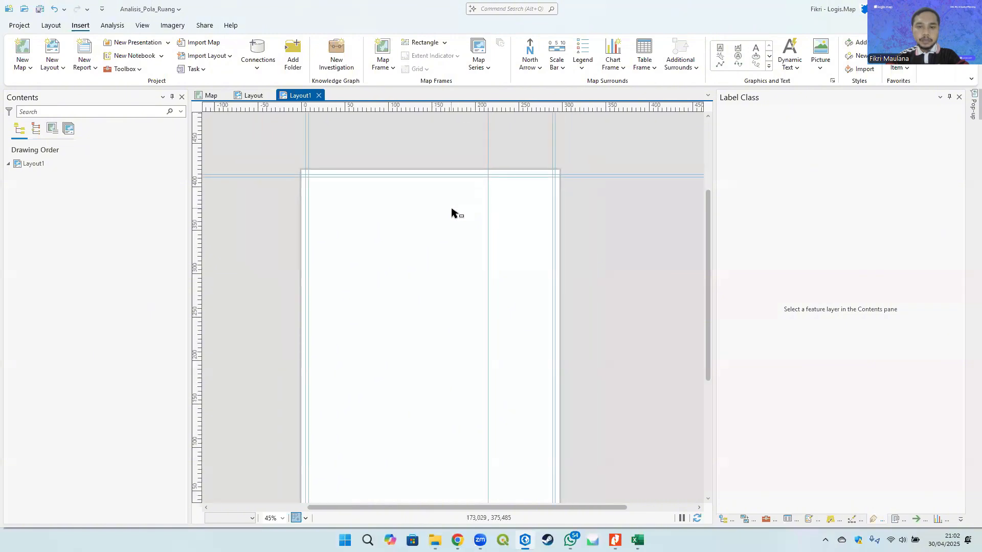
pyautogui.scroll(3, 310, 180)
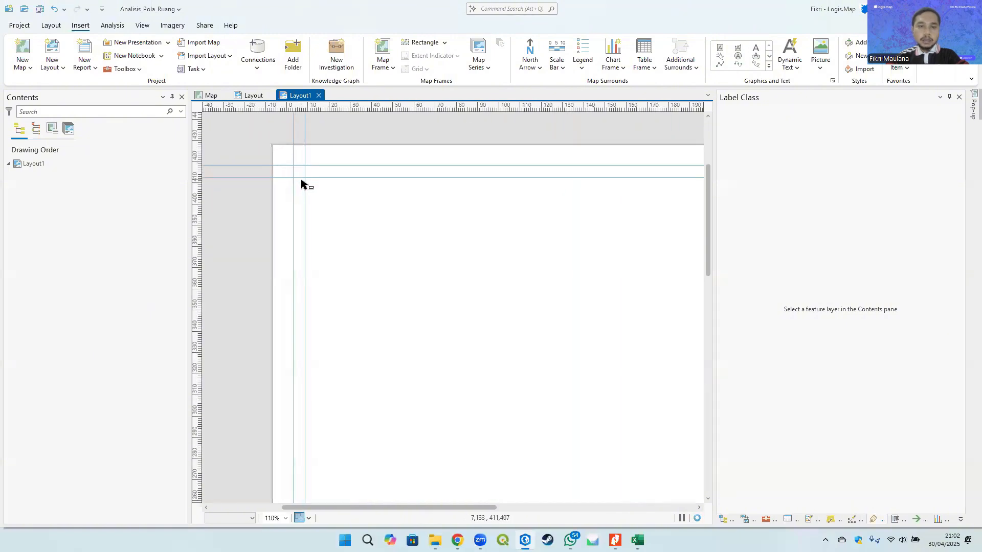
pyautogui.scroll(6, 322, 184)
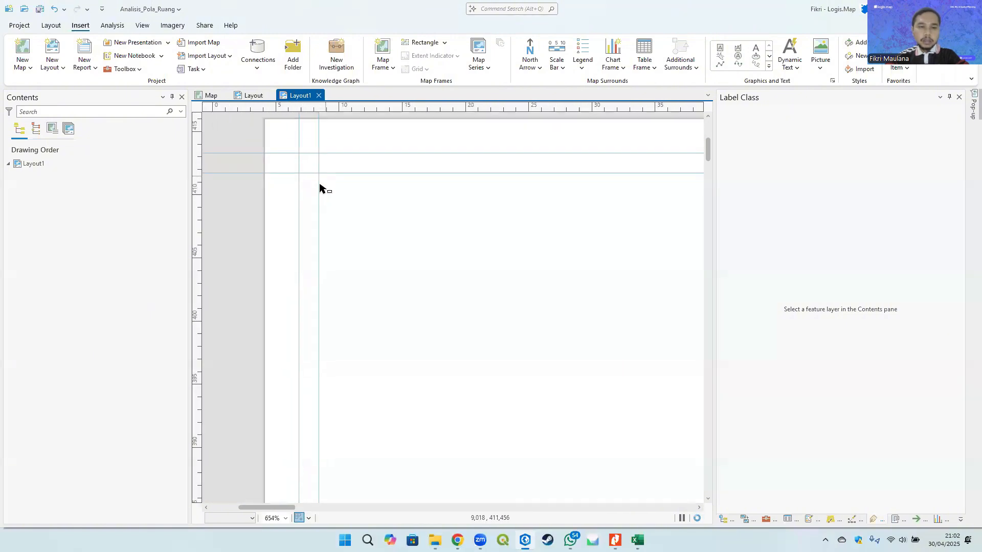
pyautogui.scroll(2, 318, 185)
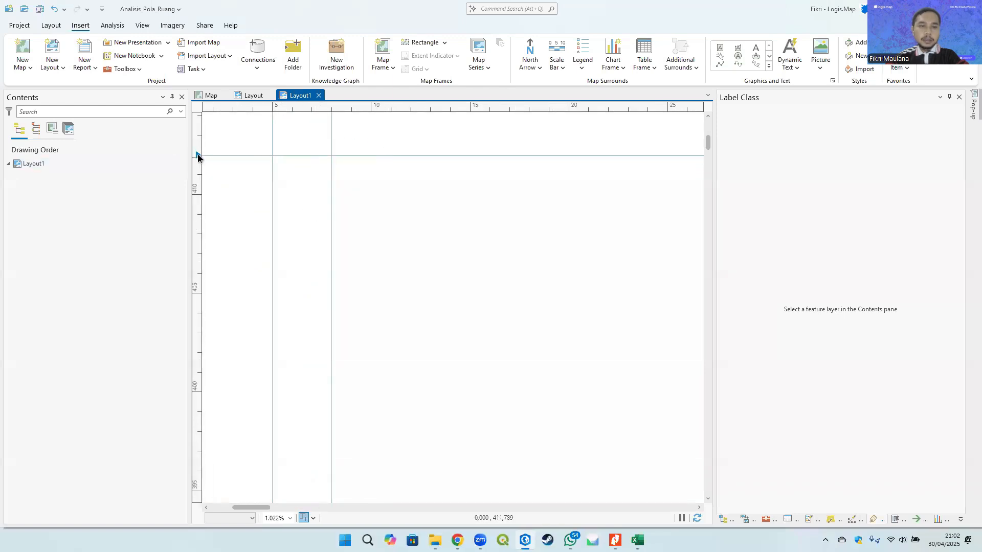
pyautogui.moveTo(198, 154); pyautogui.dragTo(200, 175)
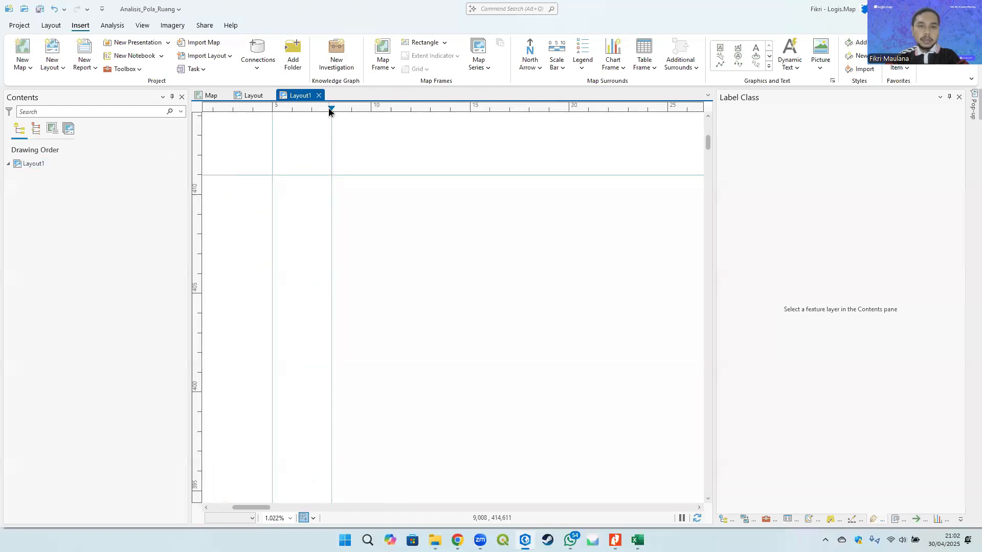
pyautogui.moveTo(330, 110); pyautogui.dragTo(351, 105)
# - Shift the top and right guides slightly inward at the page's upper-right corner
pyautogui.scroll(-6, 330, 218)
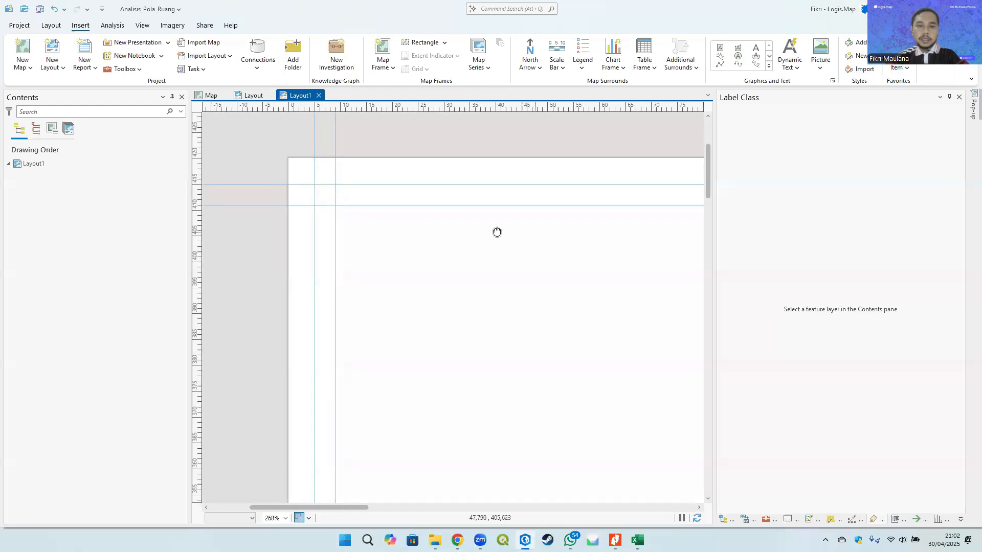
pyautogui.moveTo(497, 232); pyautogui.dragTo(240, 207)
pyautogui.moveTo(627, 208); pyautogui.dragTo(307, 232)
pyautogui.moveTo(683, 215); pyautogui.dragTo(378, 216)
pyautogui.moveTo(632, 215); pyautogui.dragTo(305, 221)
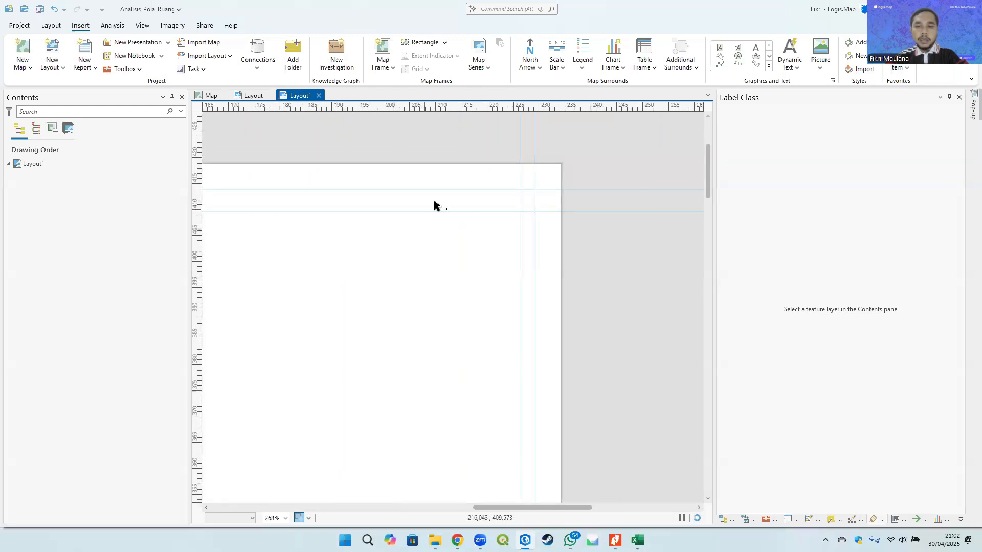
pyautogui.scroll(4, 463, 149)
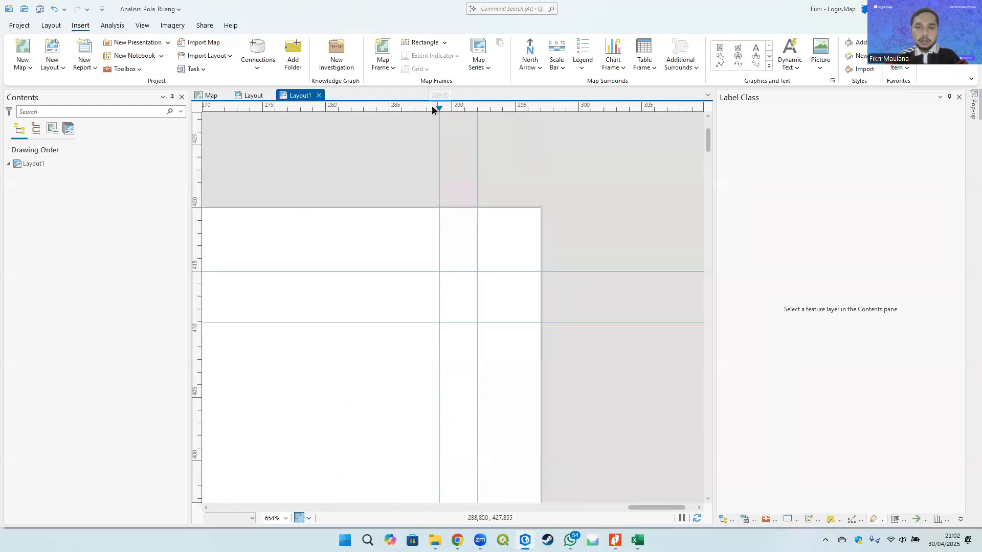
pyautogui.moveTo(432, 109)
pyautogui.mouseDown()
pyautogui.moveTo(415, 109)
pyautogui.moveTo(423, 109)
pyautogui.mouseUp()
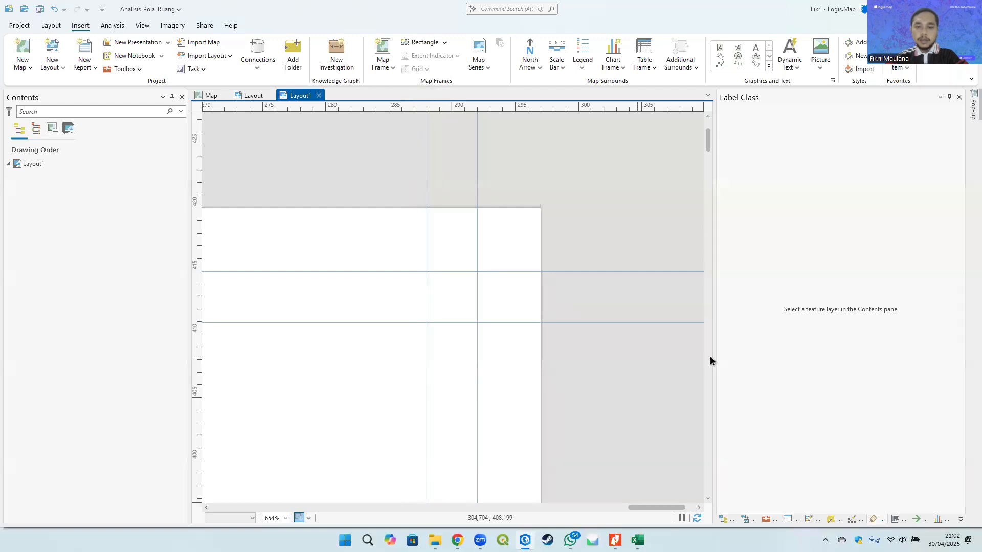
pyautogui.moveTo(195, 323); pyautogui.dragTo(198, 335)
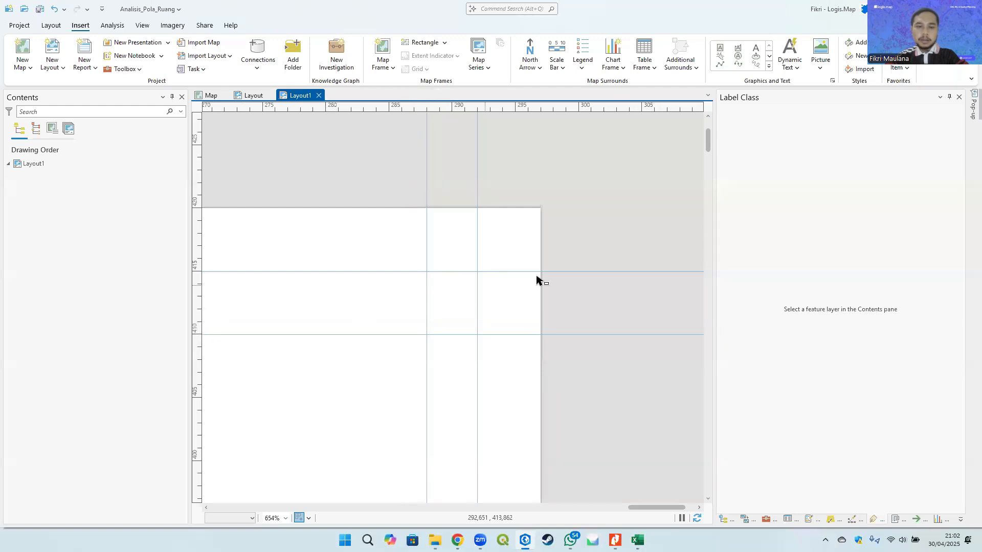
# - Shift the bottom and right guides slightly inward at the page's lower-right corner
pyautogui.scroll(-5, 537, 279)
pyautogui.scroll(-5, 536, 279)
pyautogui.moveTo(540, 475); pyautogui.dragTo(592, 263)
pyautogui.moveTo(588, 381); pyautogui.dragTo(568, 327)
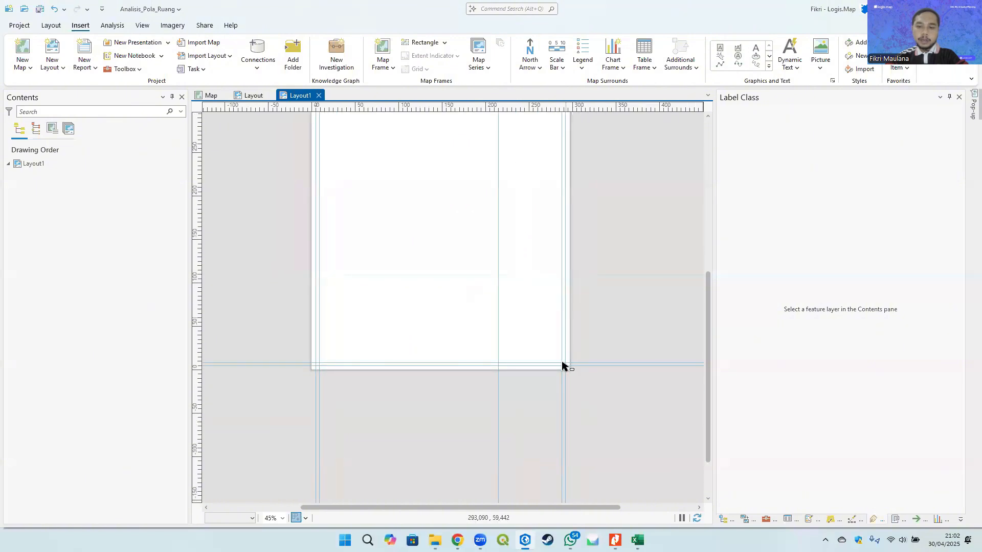
pyautogui.scroll(7, 562, 364)
pyautogui.scroll(5, 573, 390)
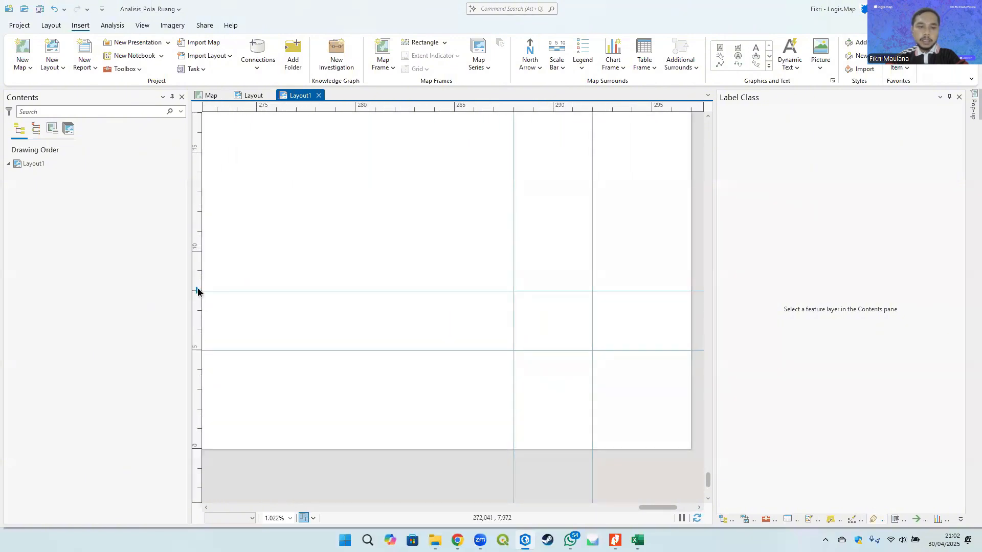
pyautogui.moveTo(197, 292); pyautogui.dragTo(198, 273)
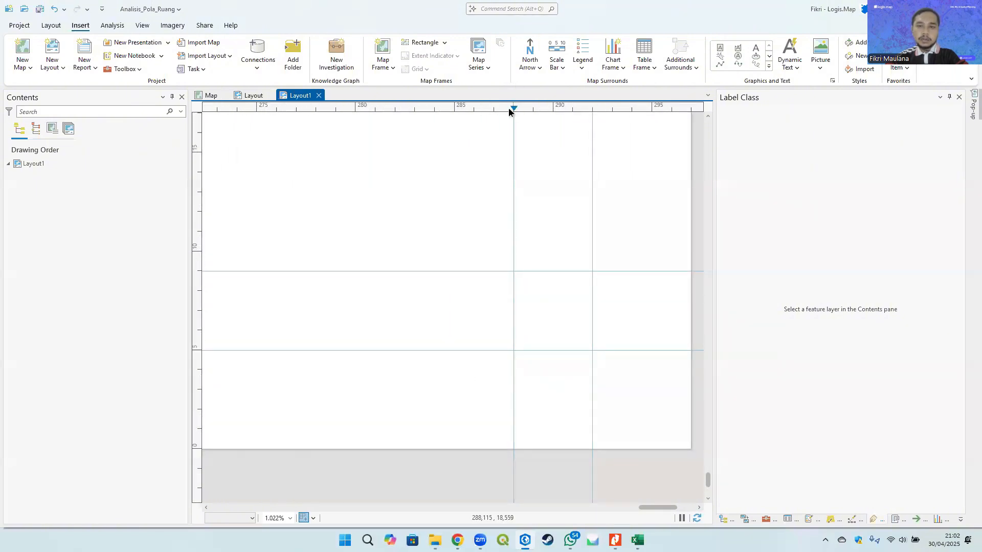
pyautogui.moveTo(509, 111); pyautogui.dragTo(491, 109)
# - Inspect the guide placement around the page corners at different zoom levels
pyautogui.scroll(-10, 581, 252)
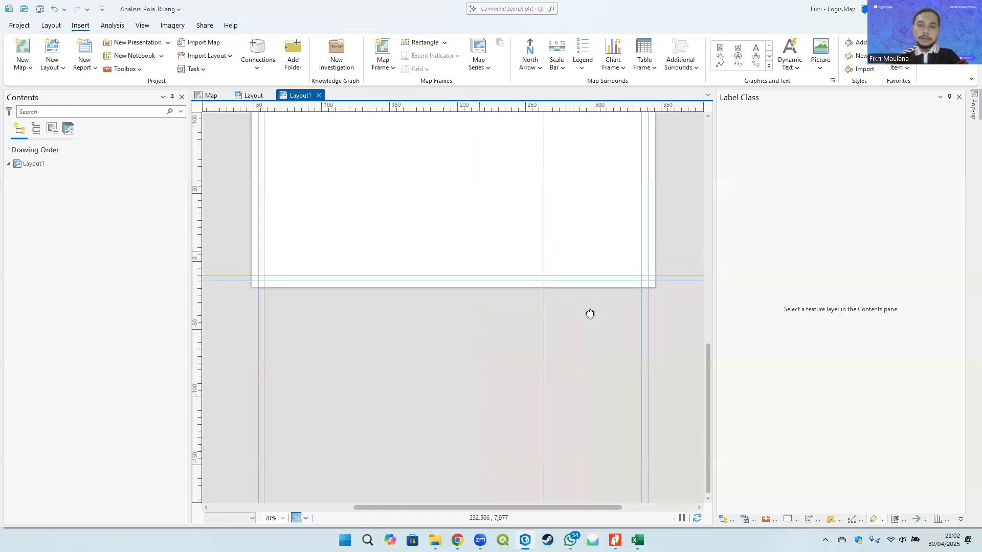
pyautogui.scroll(10, 339, 317)
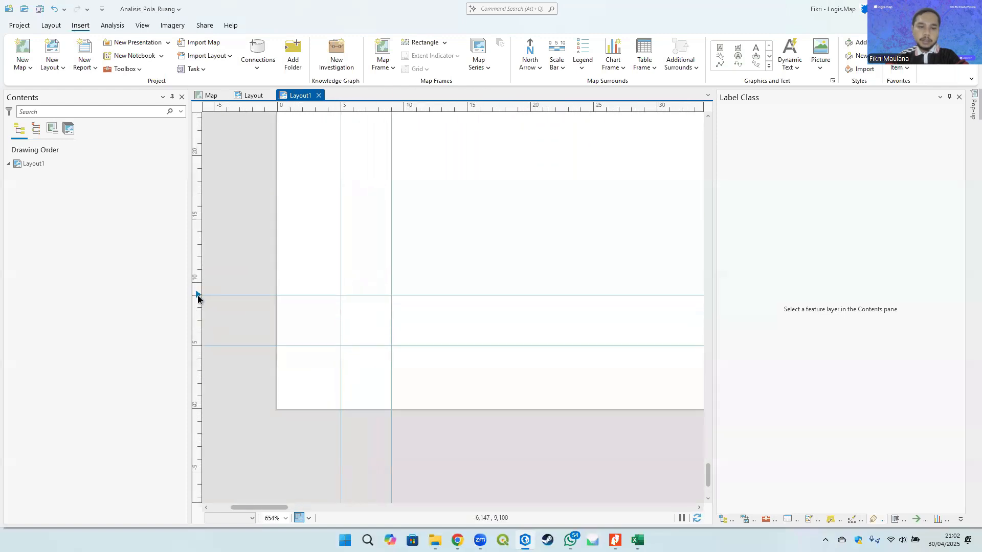
pyautogui.scroll(-10, 484, 271)
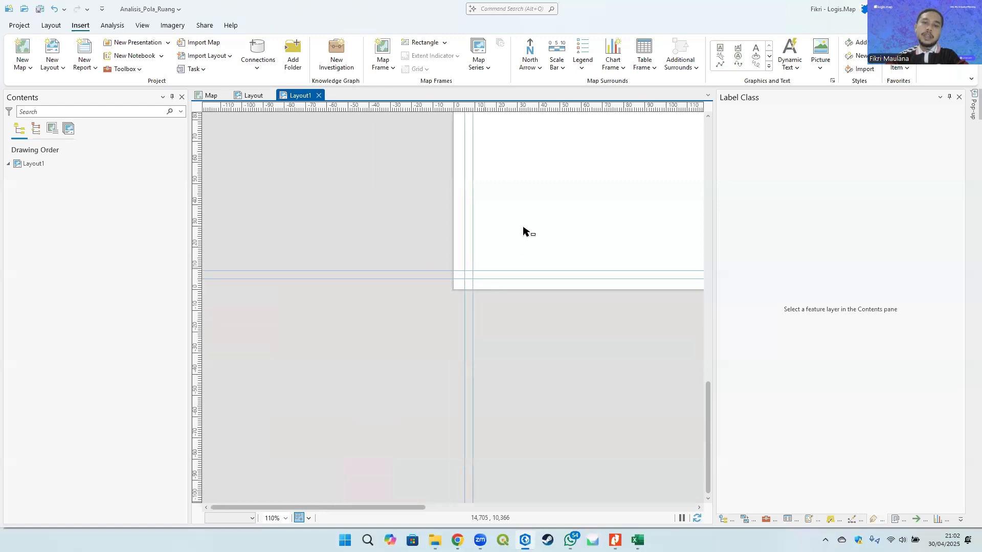
pyautogui.moveTo(457, 301); pyautogui.dragTo(443, 333)
pyautogui.scroll(3, 420, 184)
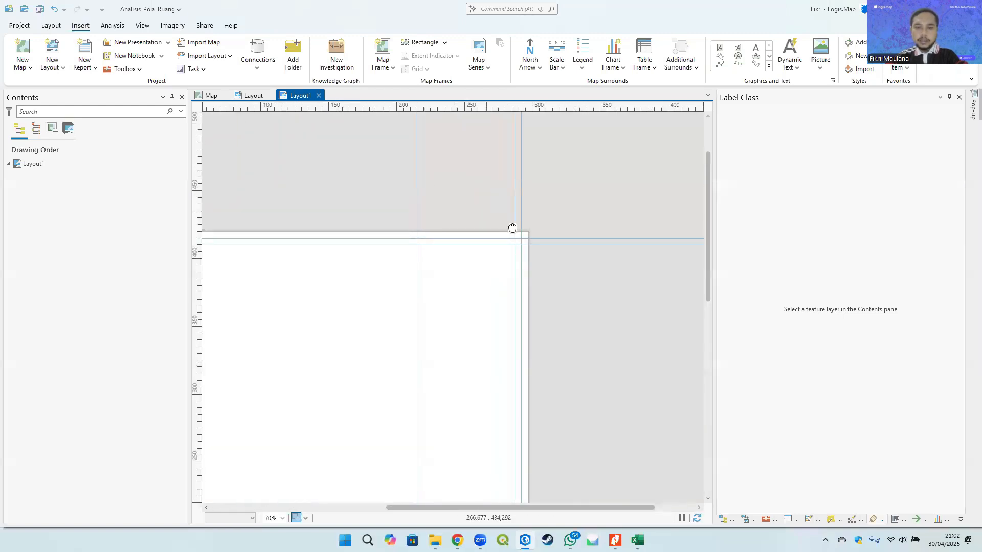
pyautogui.moveTo(513, 226); pyautogui.dragTo(470, 226)
pyautogui.scroll(3, 472, 193)
pyautogui.scroll(3, 481, 317)
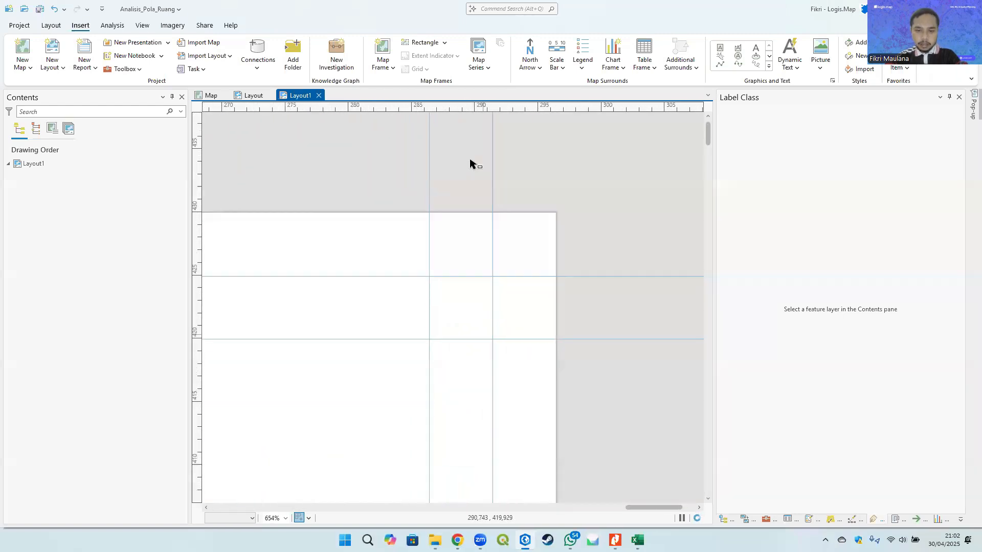
pyautogui.scroll(-9, 470, 269)
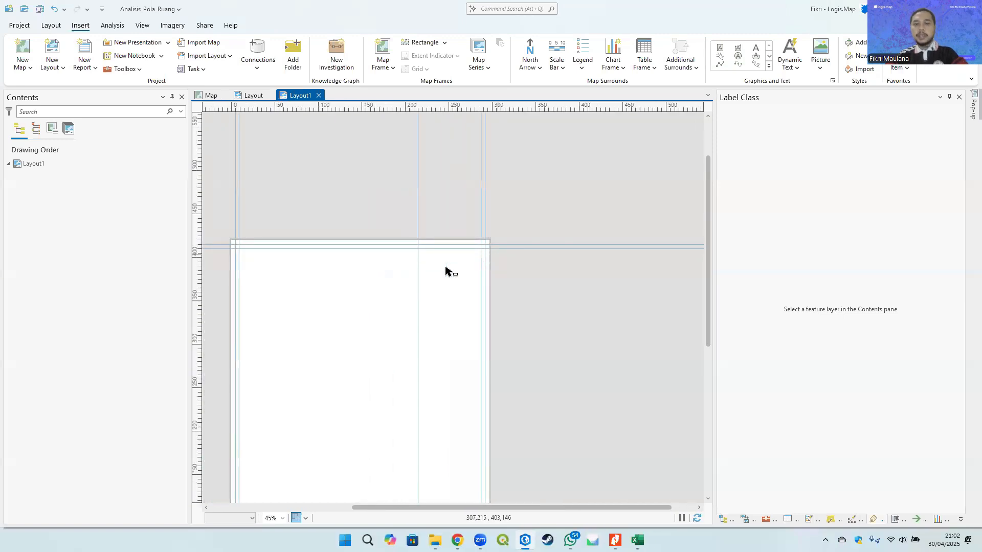
pyautogui.moveTo(466, 249); pyautogui.dragTo(469, 165)
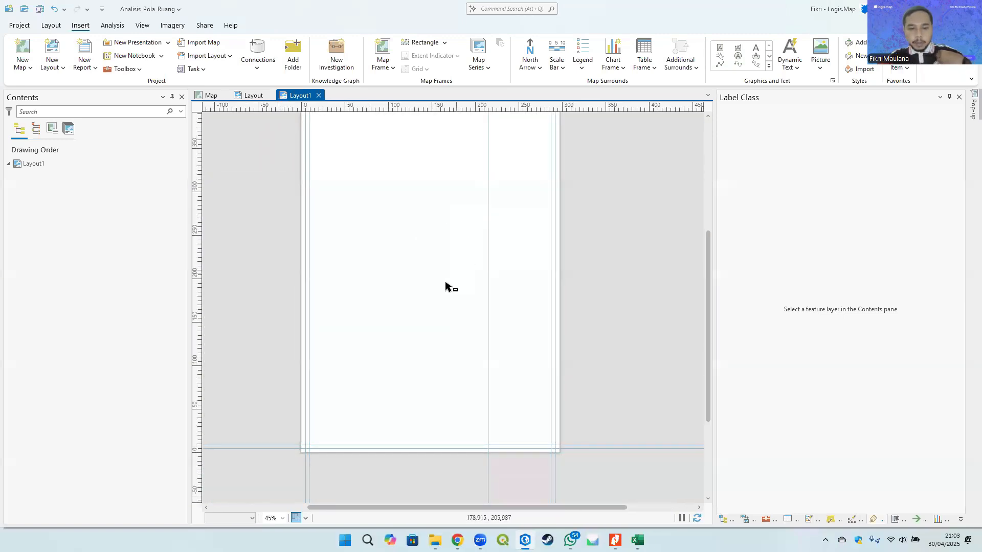
pyautogui.scroll(6, 316, 322)
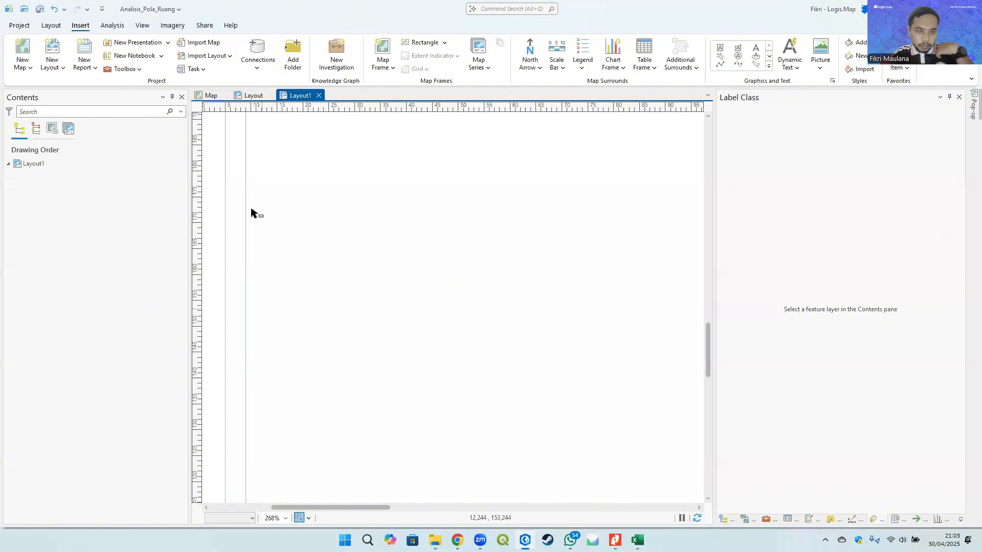
pyautogui.moveTo(252, 213); pyautogui.dragTo(293, 185)
pyautogui.scroll(-6, 283, 272)
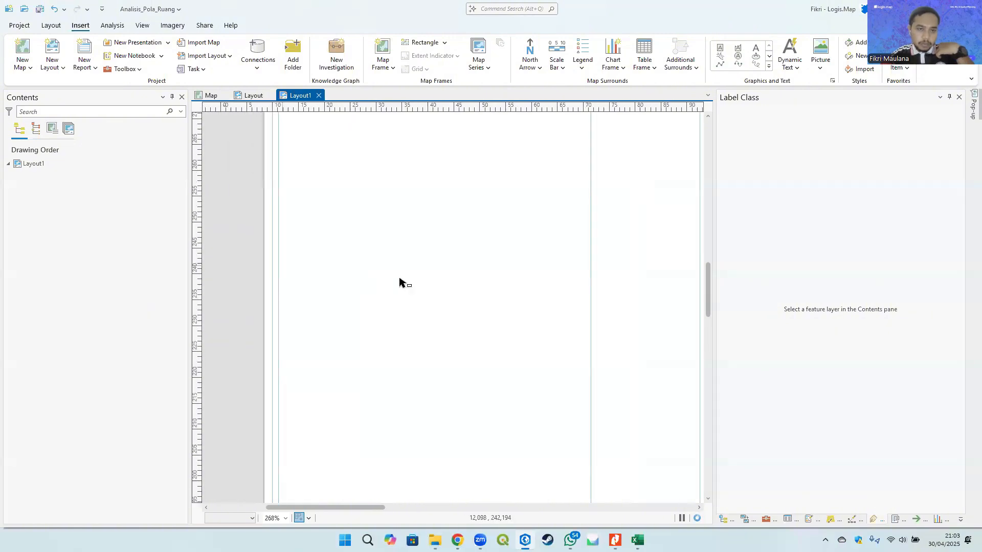
pyautogui.scroll(4, 544, 166)
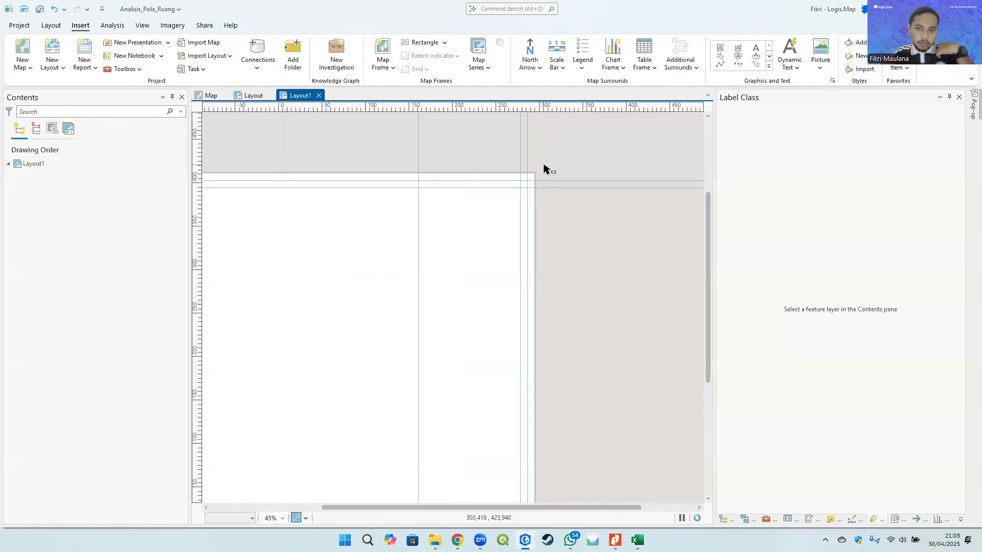
pyautogui.scroll(4, 506, 243)
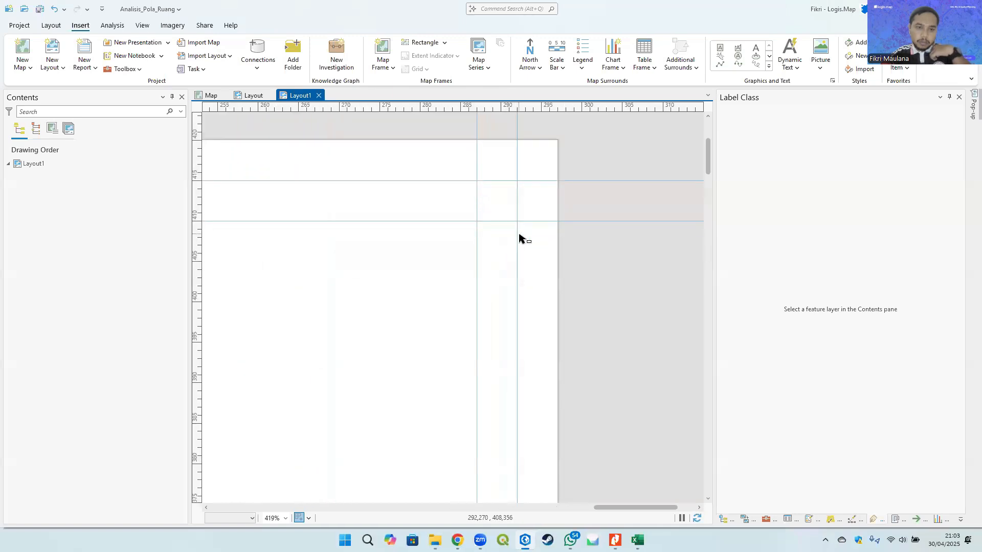
# - Move the inner vertical guide to 210 mm across the page
pyautogui.scroll(-12, 529, 227)
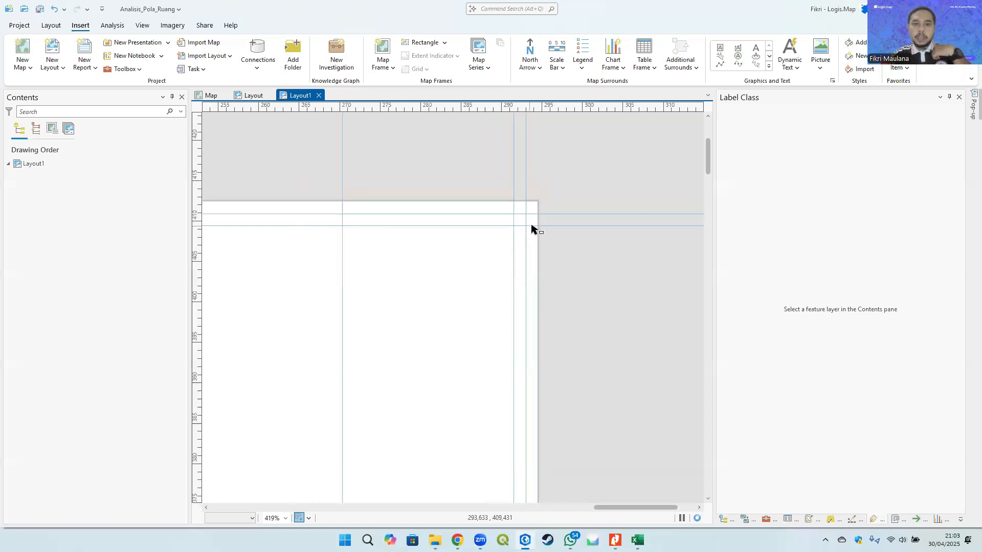
pyautogui.moveTo(480, 272); pyautogui.dragTo(499, 184)
pyautogui.scroll(3, 456, 191)
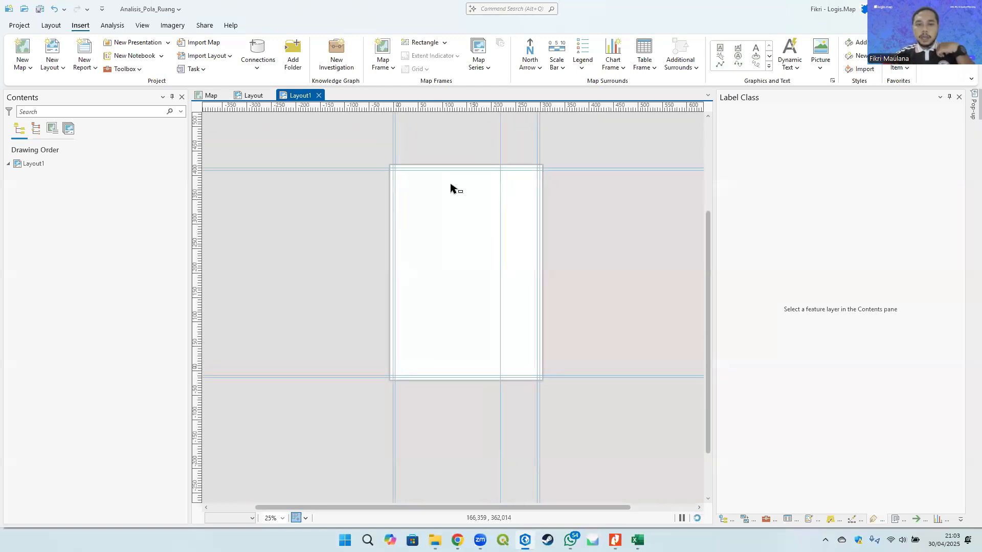
pyautogui.scroll(2, 482, 173)
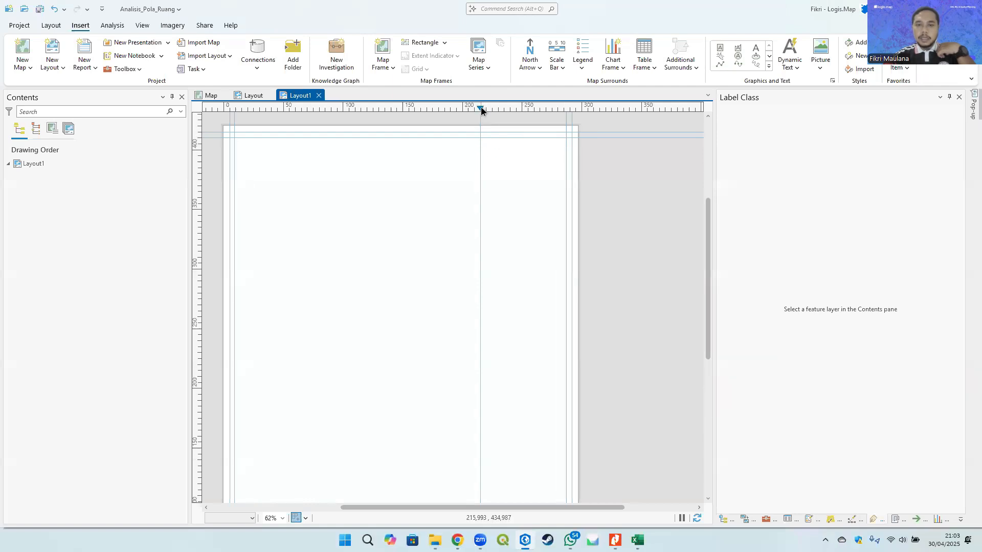
pyautogui.moveTo(479, 107); pyautogui.dragTo(471, 107)
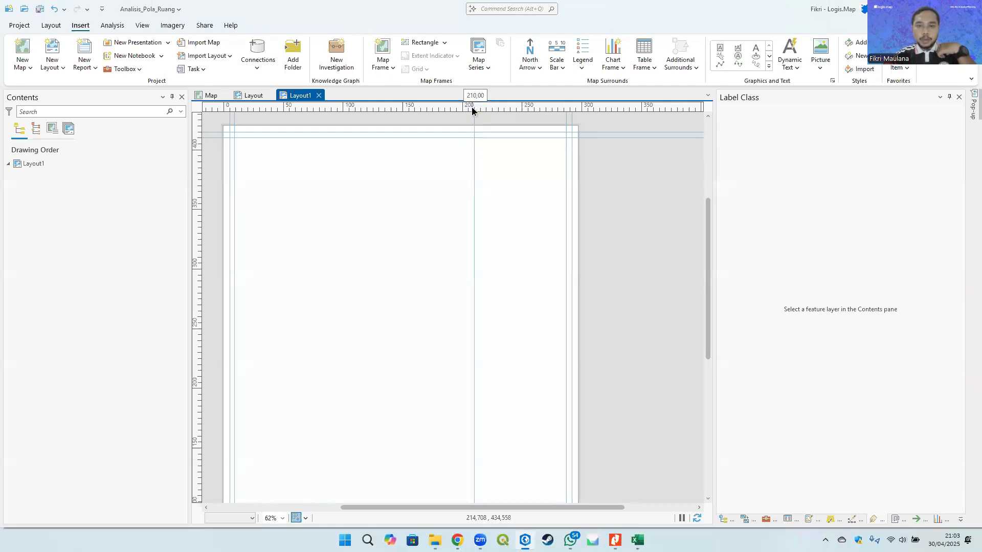
# - Add a new vertical guide at about 205 mm across the page
pyautogui.rightClick(488, 104)
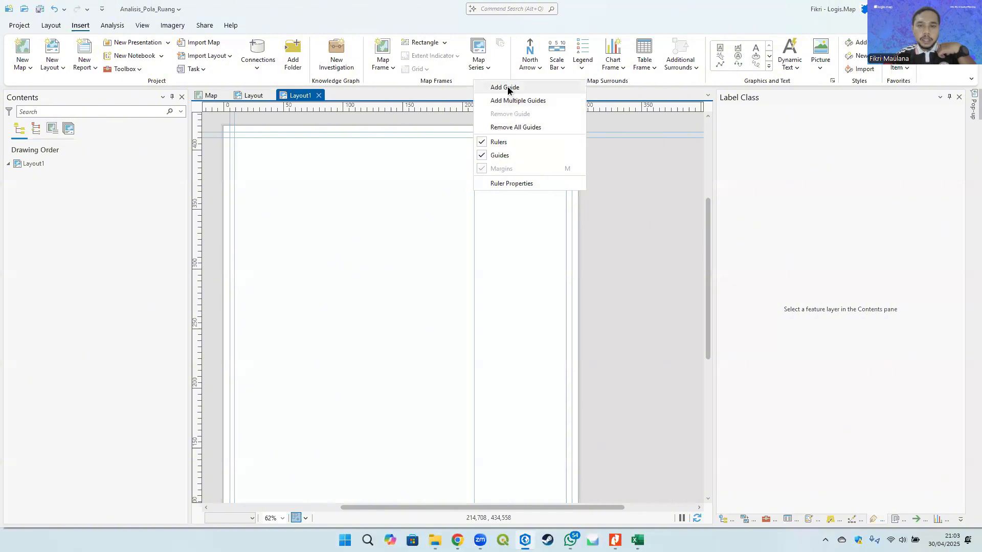
pyautogui.click(505, 87)
pyautogui.moveTo(486, 108); pyautogui.dragTo(471, 110)
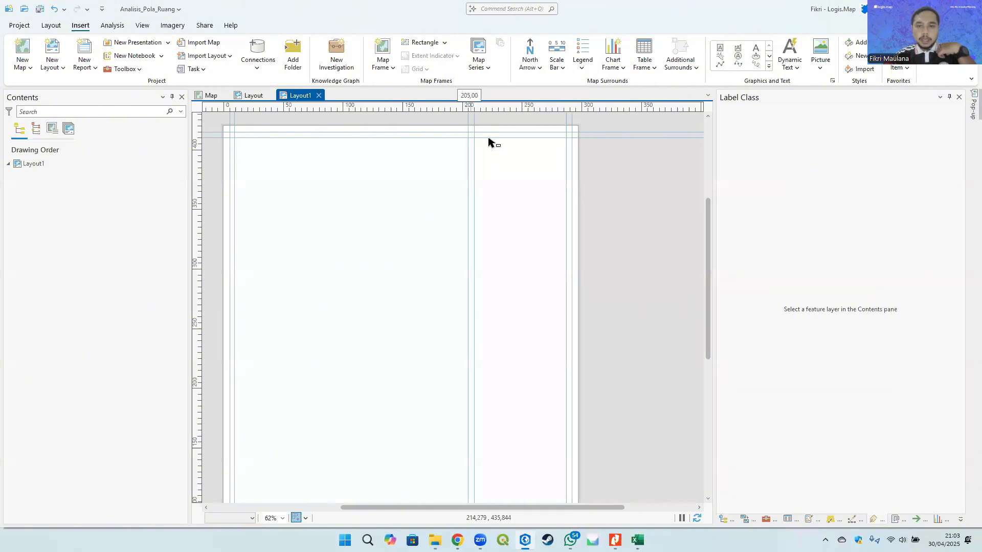
# - Insert a map frame of the Map, drawn from the top-left margin guides down to the inner vertical guide
pyautogui.scroll(-4, 529, 173)
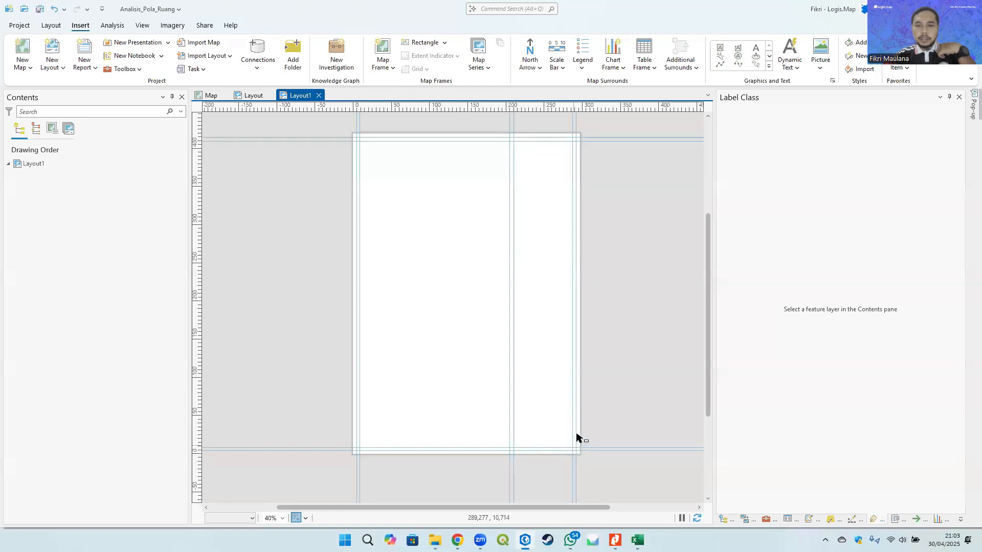
pyautogui.scroll(10, 557, 151)
pyautogui.scroll(-7, 537, 212)
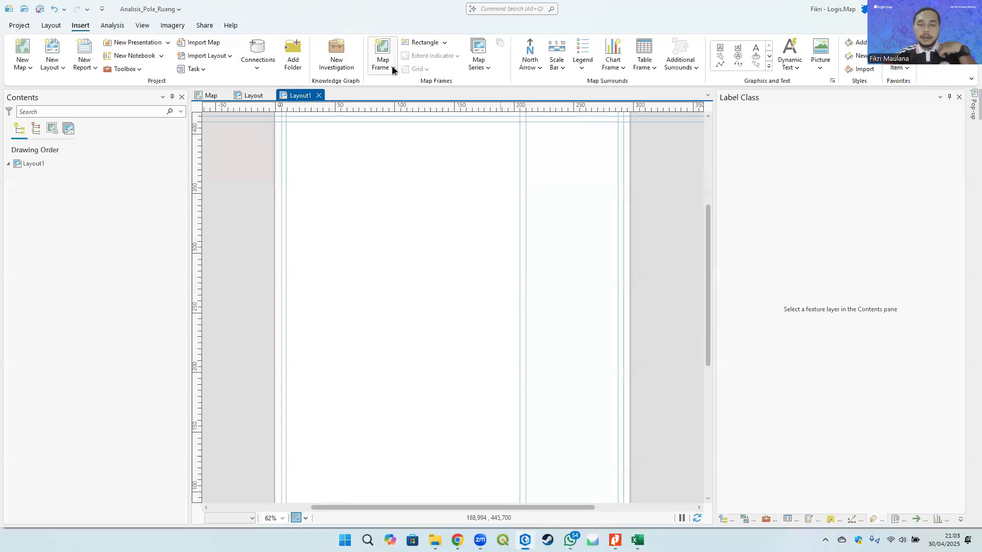
pyautogui.moveTo(415, 242); pyautogui.dragTo(410, 204)
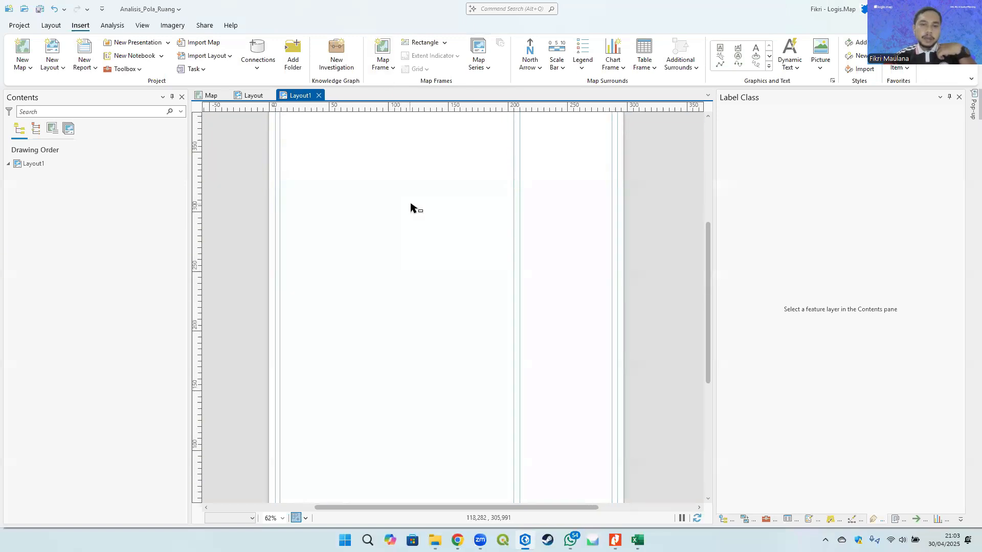
pyautogui.scroll(-2, 410, 207)
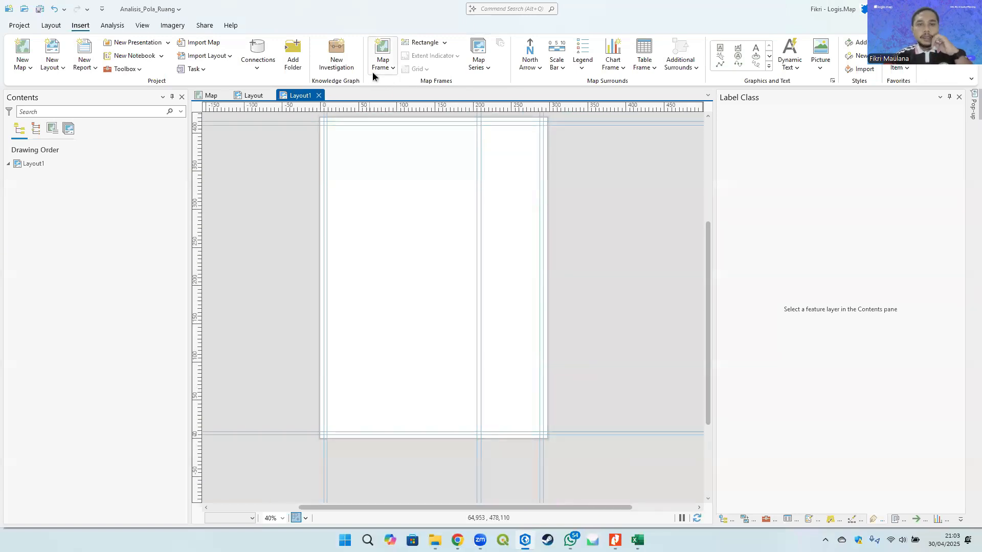
pyautogui.click(390, 69)
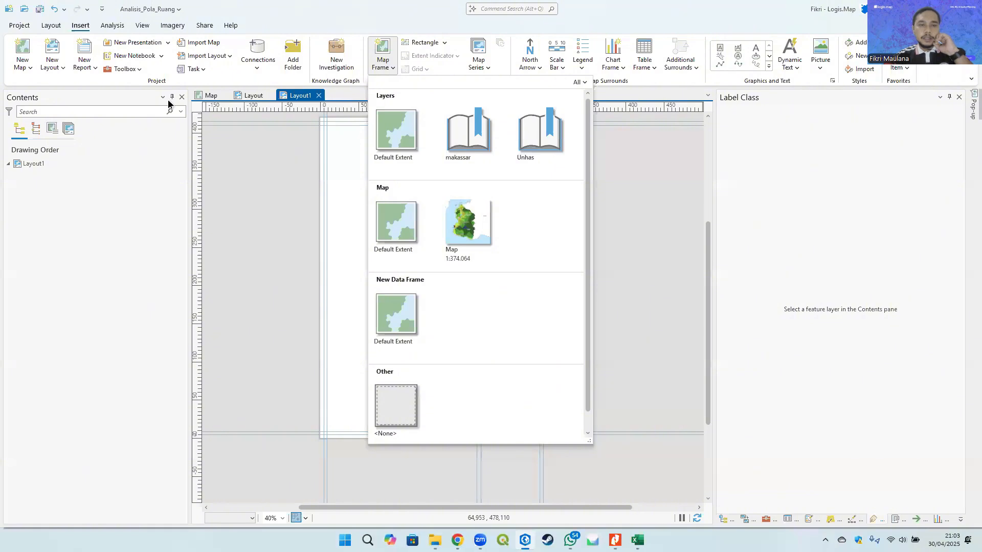
pyautogui.click(468, 232)
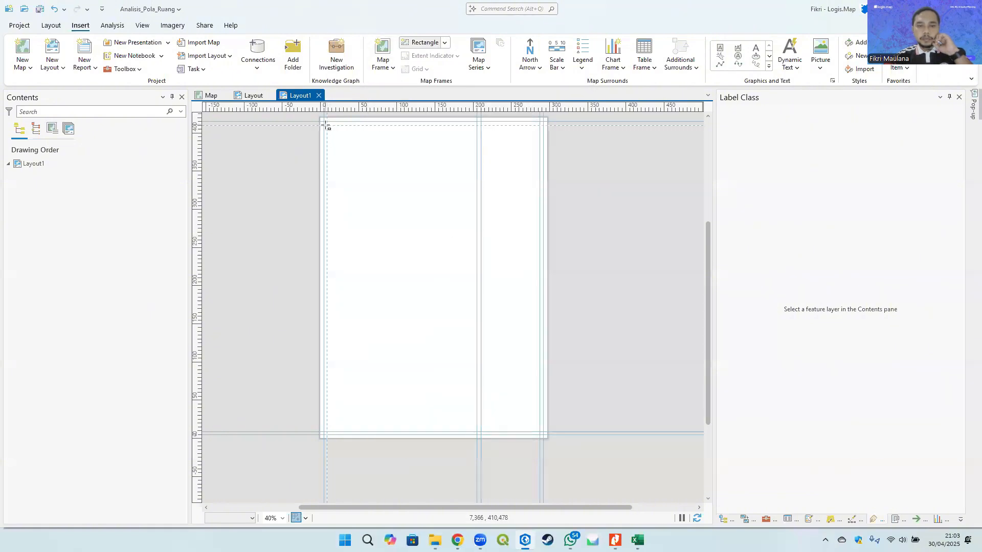
pyautogui.moveTo(325, 126); pyautogui.dragTo(479, 435)
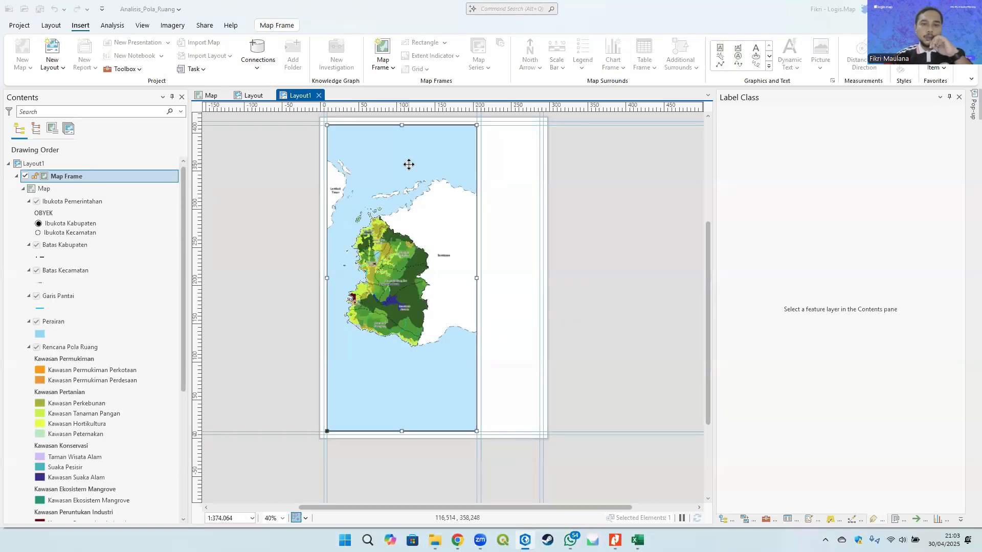
# - Activate the map frame, zoom and pan the map to fit the island, then close the activation
pyautogui.rightClick(443, 152)
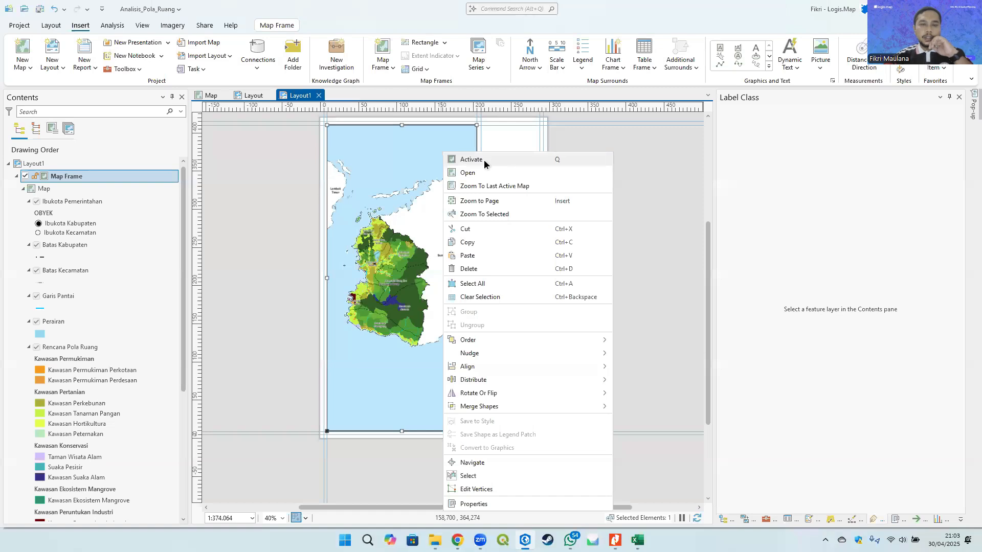
pyautogui.click(500, 160)
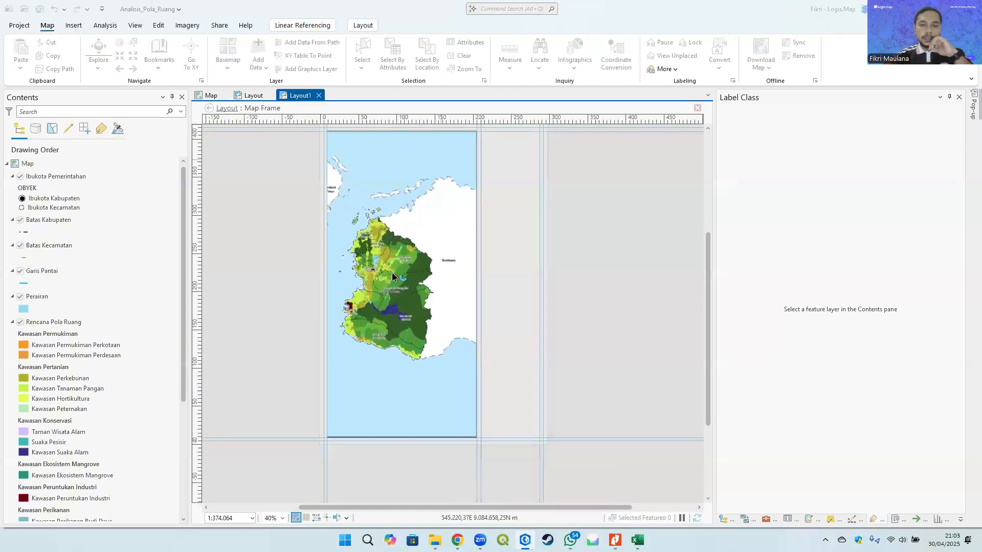
pyautogui.scroll(2, 399, 284)
pyautogui.moveTo(402, 290); pyautogui.dragTo(417, 281)
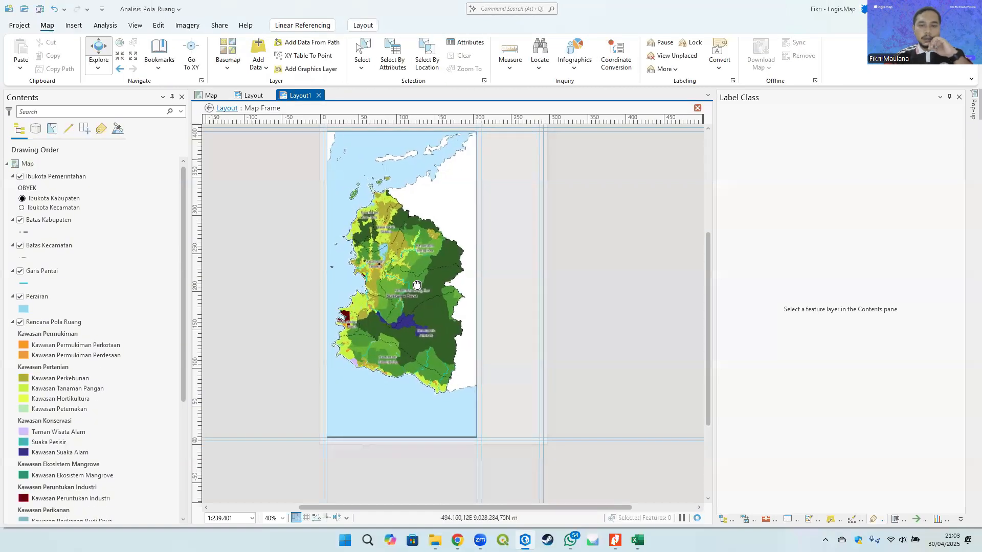
pyautogui.click(362, 25)
pyautogui.click(101, 52)
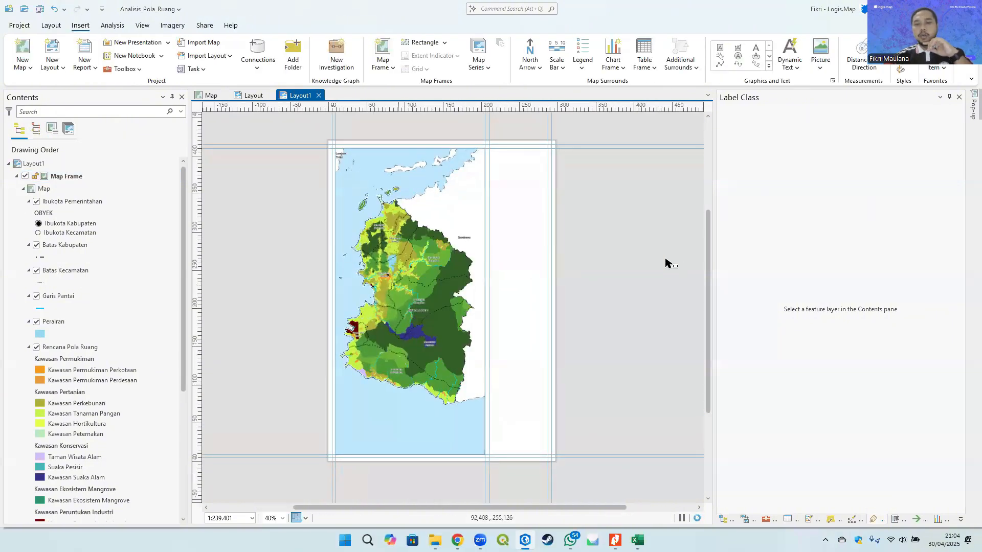
# - Stretch the map frame's right edge to the inner vertical guide and reposition the nearby guide beside it
pyautogui.click(401, 267)
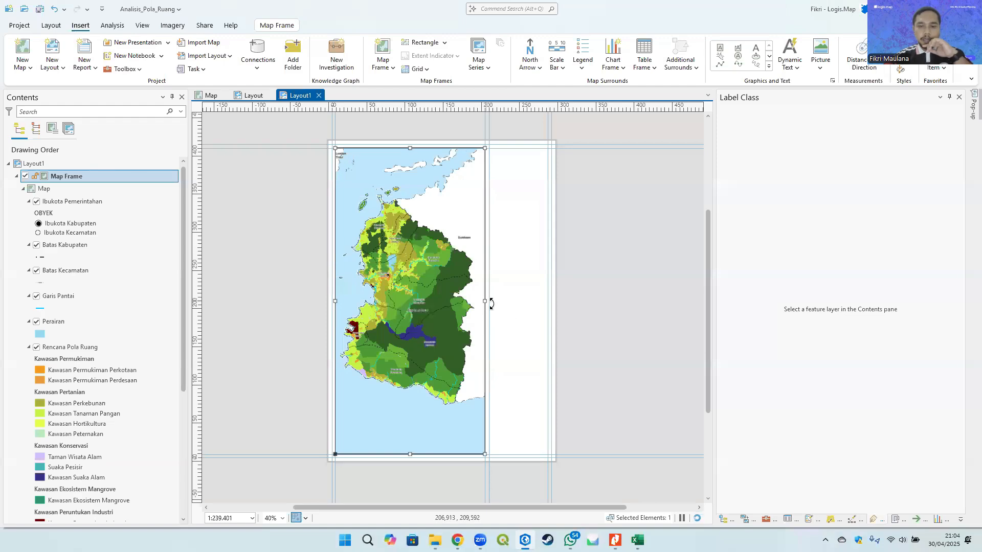
pyautogui.scroll(4, 488, 304)
pyautogui.moveTo(473, 290); pyautogui.dragTo(489, 294)
pyautogui.scroll(-1, 503, 188)
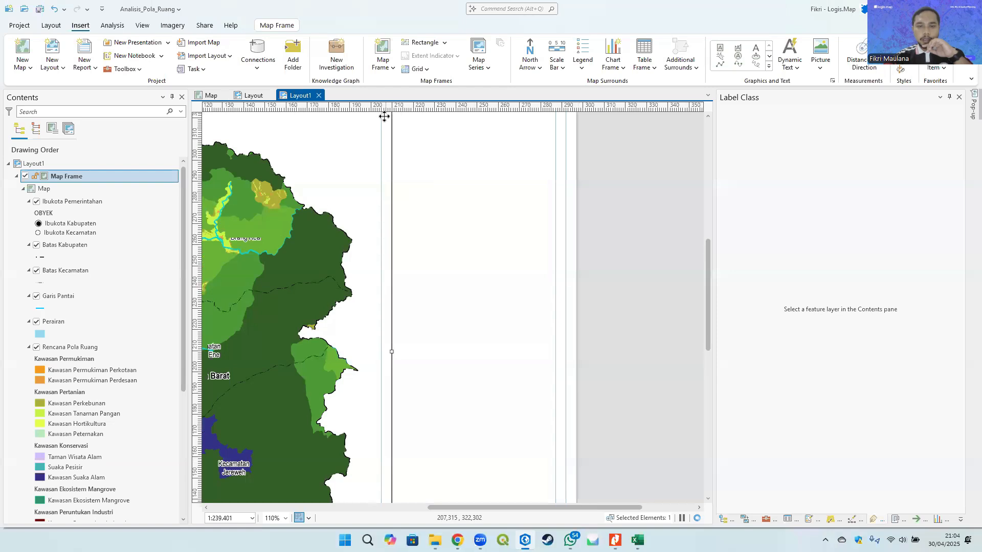
pyautogui.moveTo(411, 271); pyautogui.dragTo(411, 426)
pyautogui.moveTo(405, 120); pyautogui.dragTo(405, 278)
pyautogui.scroll(1, 392, 185)
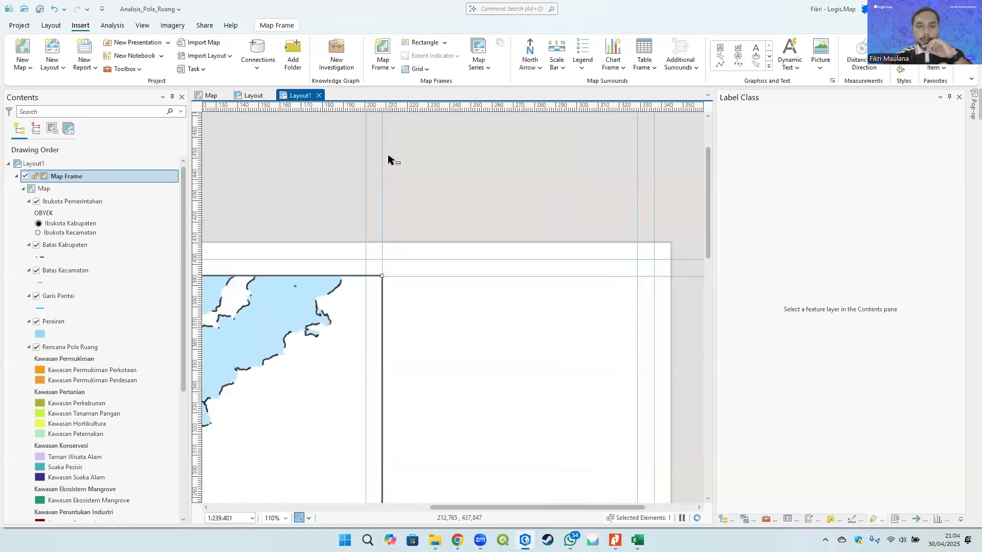
pyautogui.moveTo(366, 108); pyautogui.dragTo(402, 107)
pyautogui.scroll(-6, 444, 244)
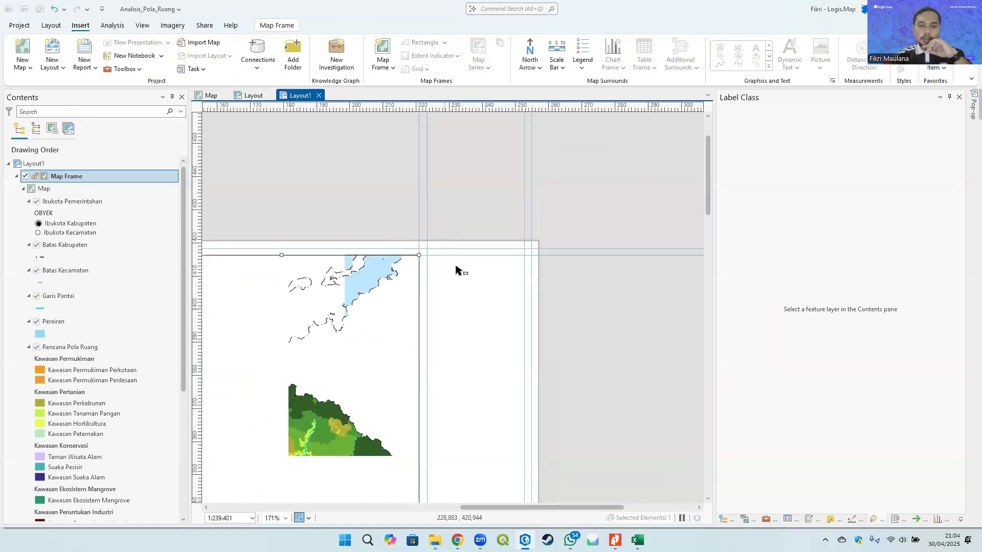
# - Inspect how the map frame's edges sit against the surrounding guides across the page
pyautogui.click(585, 248)
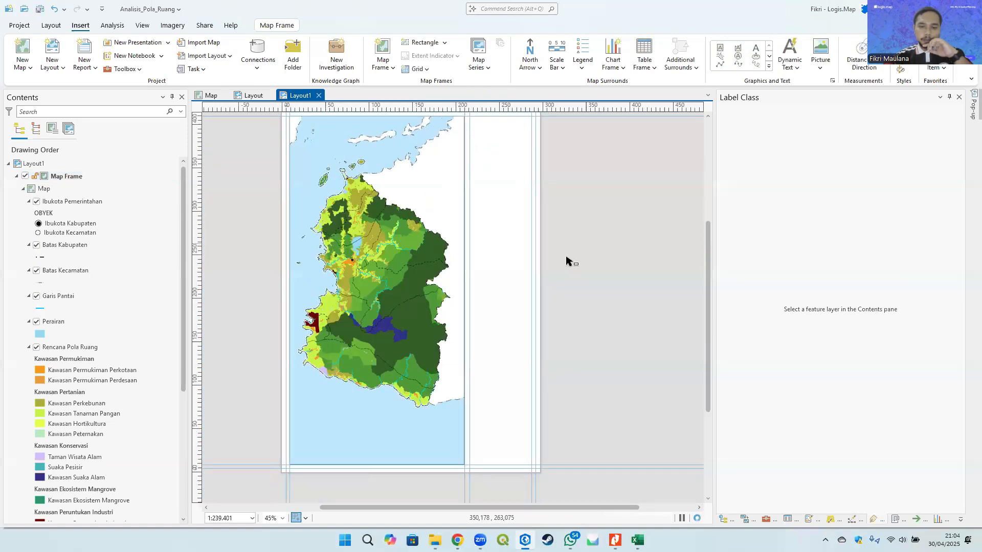
pyautogui.moveTo(497, 215); pyautogui.dragTo(512, 245)
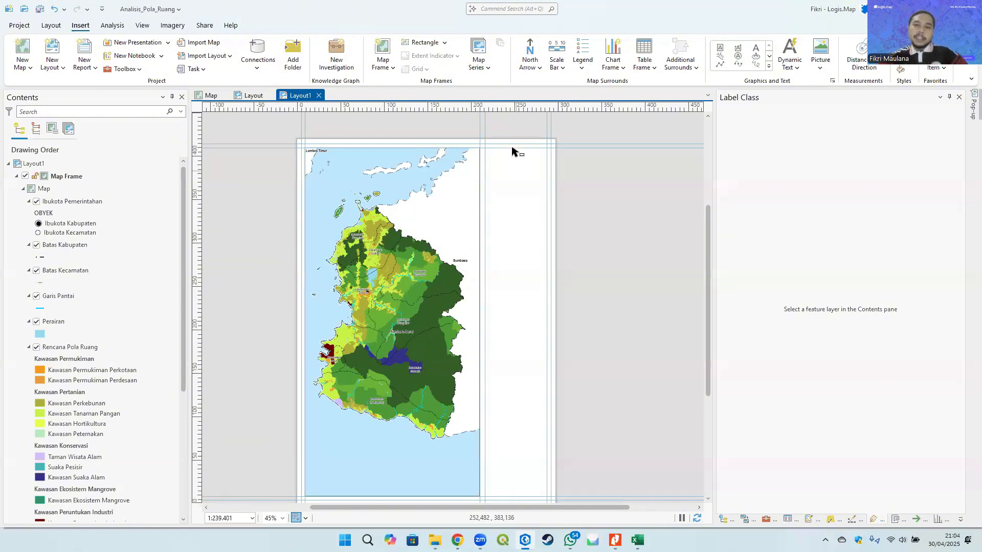
pyautogui.moveTo(521, 264); pyautogui.dragTo(522, 223)
pyautogui.moveTo(522, 146); pyautogui.dragTo(521, 160)
pyautogui.moveTo(505, 418); pyautogui.dragTo(510, 394)
pyautogui.moveTo(518, 288); pyautogui.dragTo(523, 305)
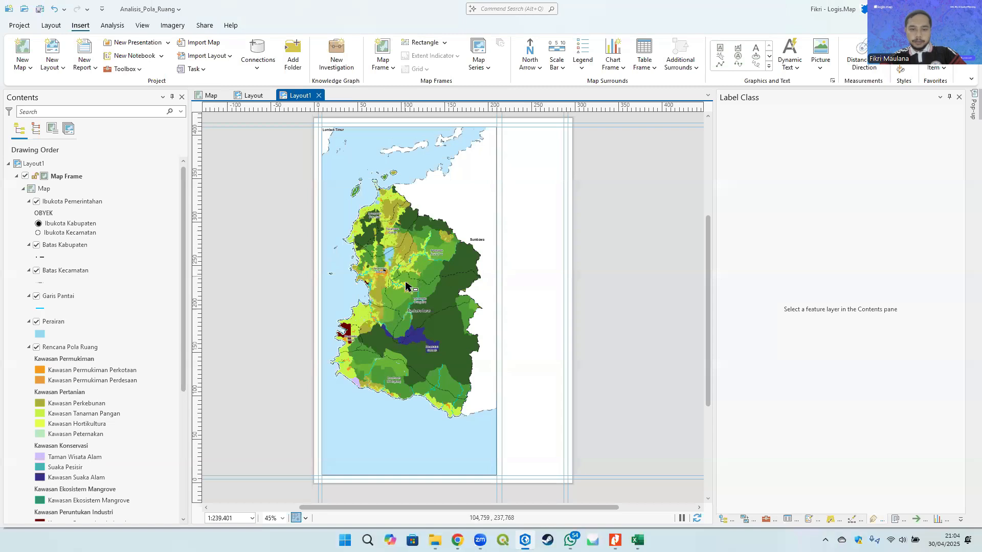
pyautogui.moveTo(444, 280); pyautogui.dragTo(460, 203)
# - Set the map frame's scale to 1:250.000
pyautogui.click(228, 519)
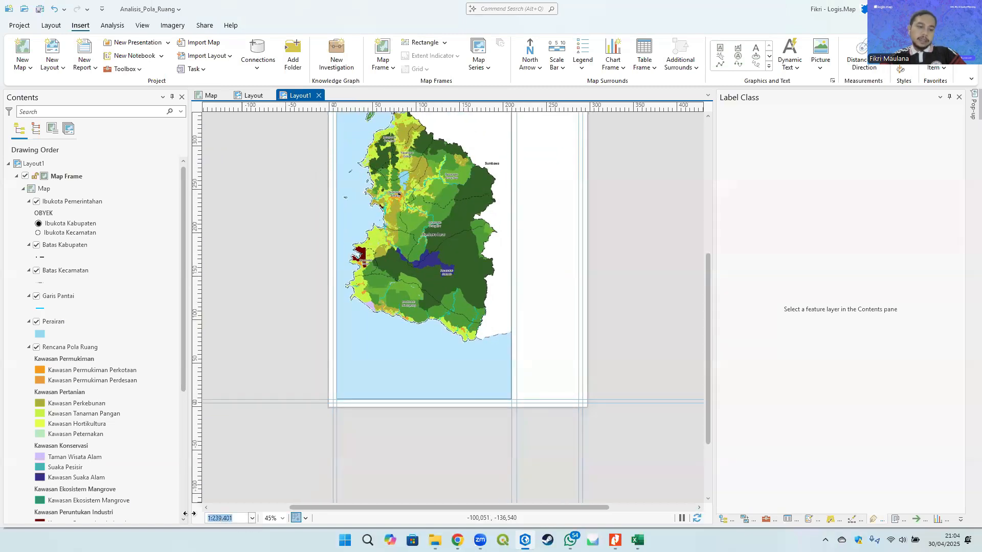
pyautogui.click(230, 519)
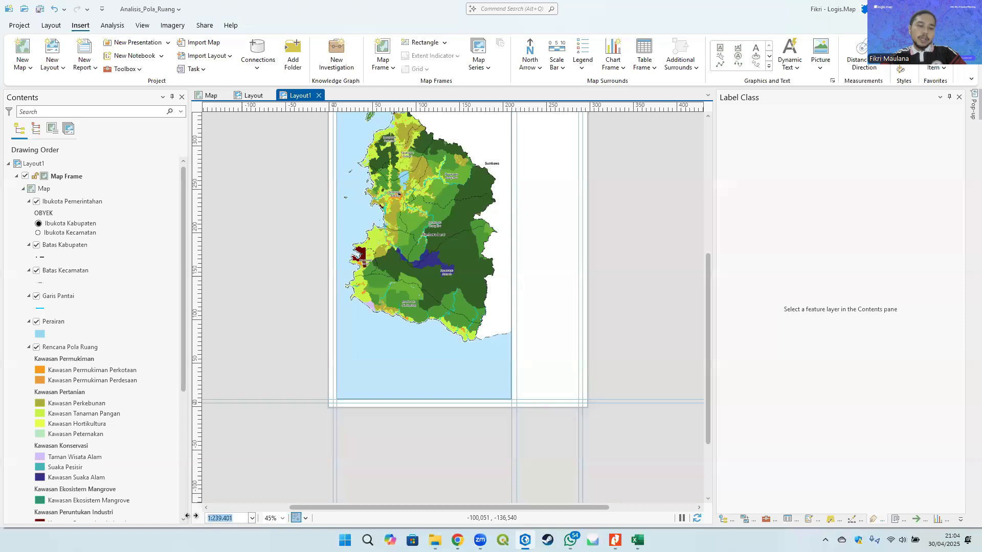
pyautogui.click(233, 519)
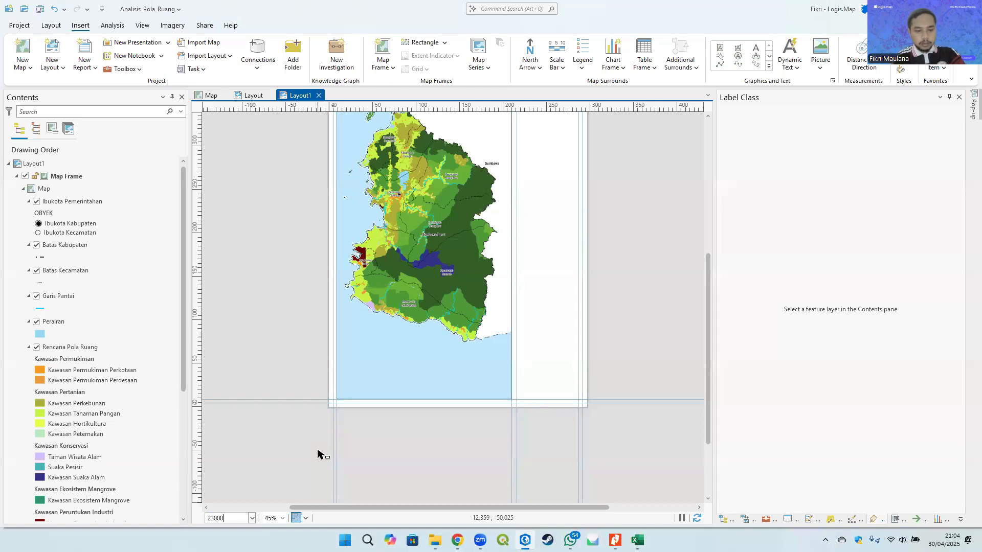
pyautogui.press('Return')
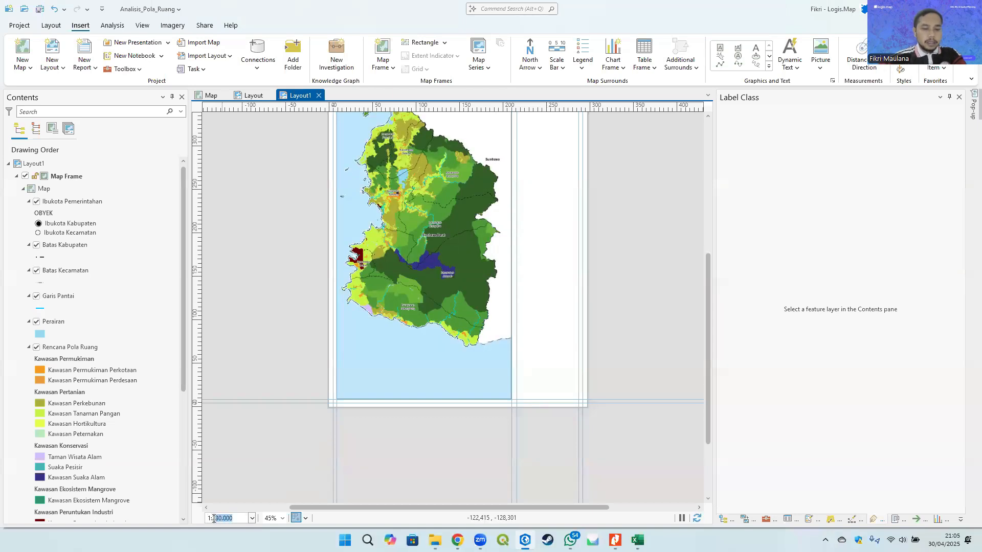
pyautogui.write('5')
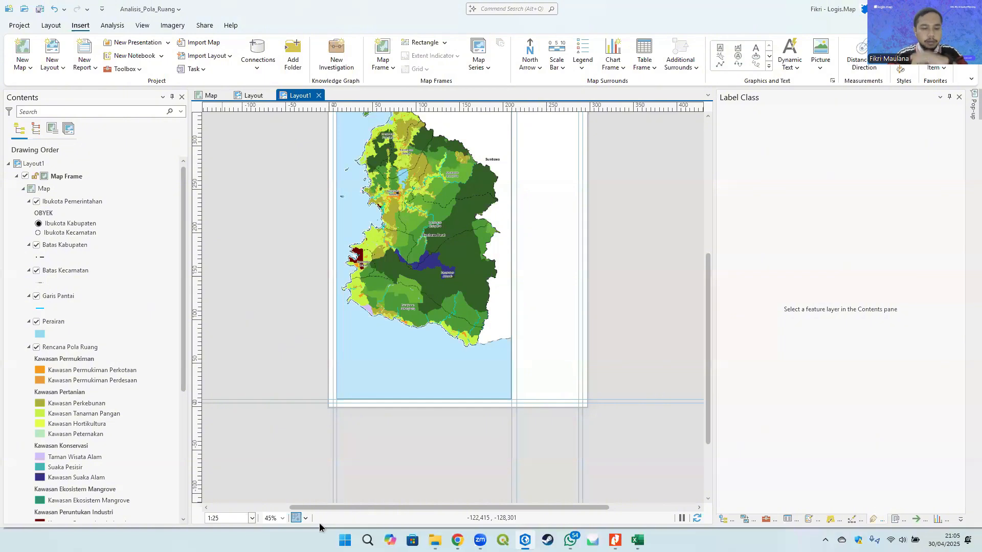
pyautogui.write('0.000')
pyautogui.press('Return')
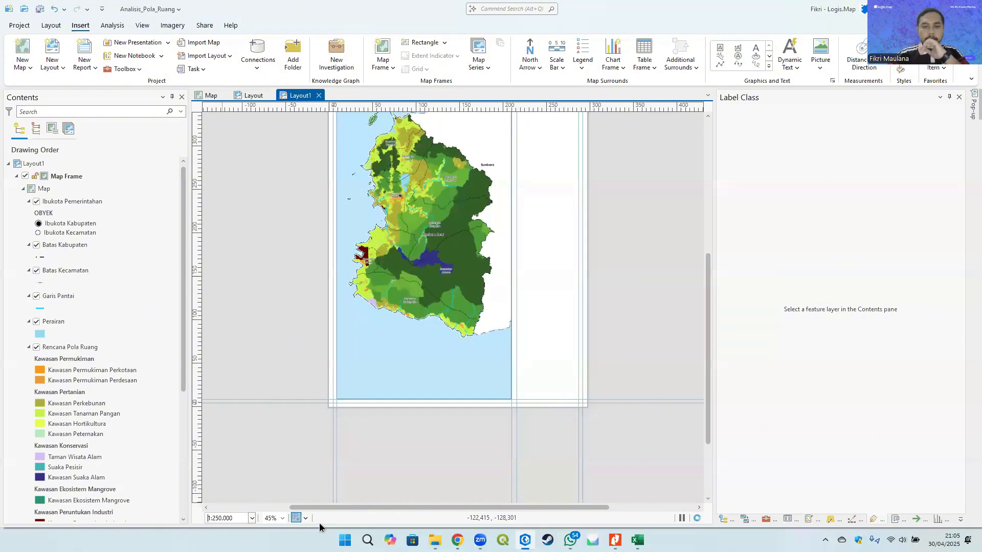
# - Zoom into the page's upper-left corner and move the map frame's left edge onto the margin guide
pyautogui.moveTo(501, 279); pyautogui.dragTo(481, 352)
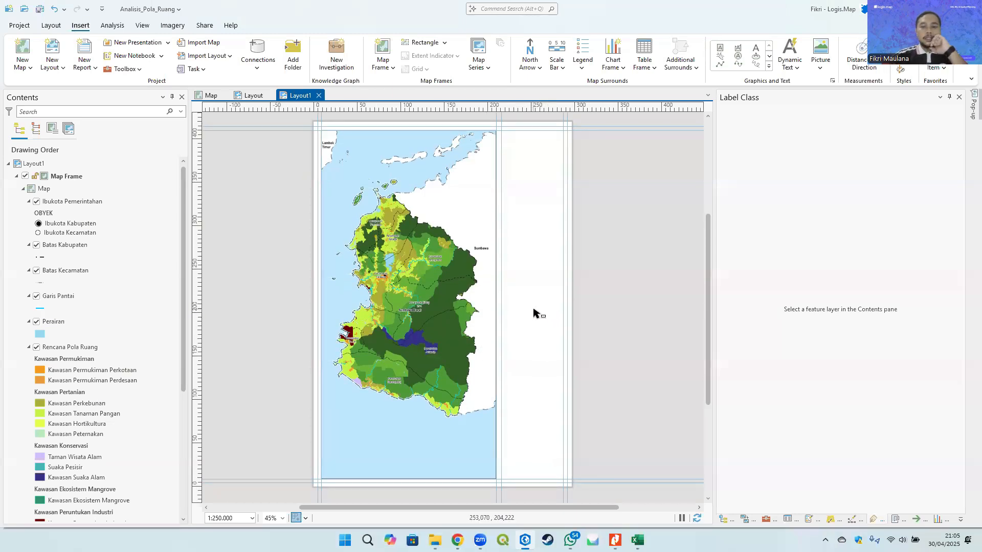
pyautogui.moveTo(542, 291); pyautogui.dragTo(489, 341)
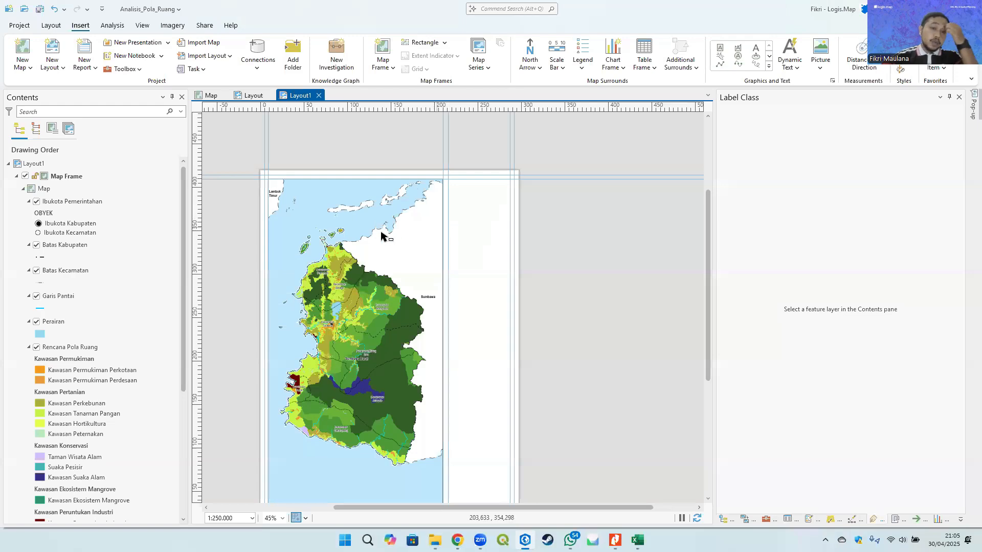
pyautogui.scroll(4, 259, 180)
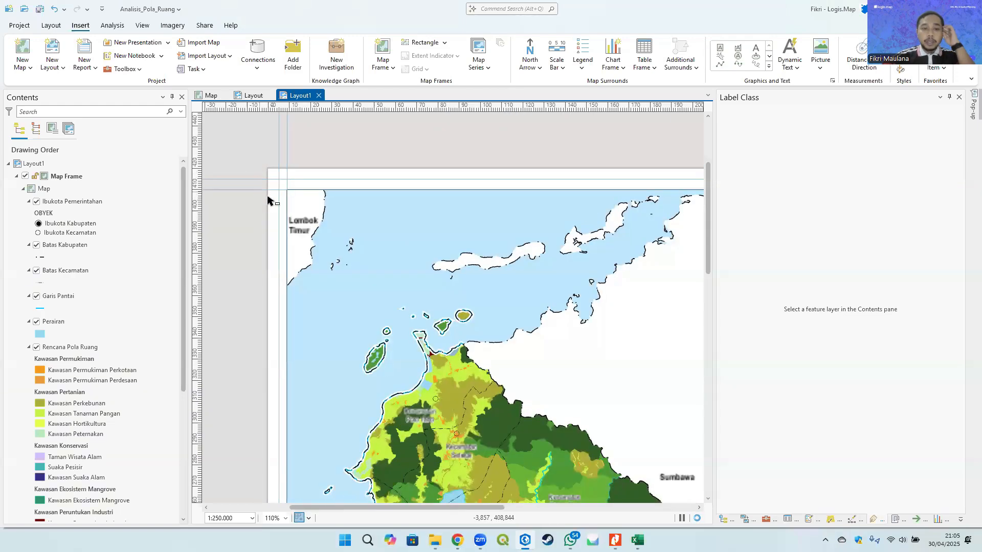
pyautogui.scroll(8, 283, 204)
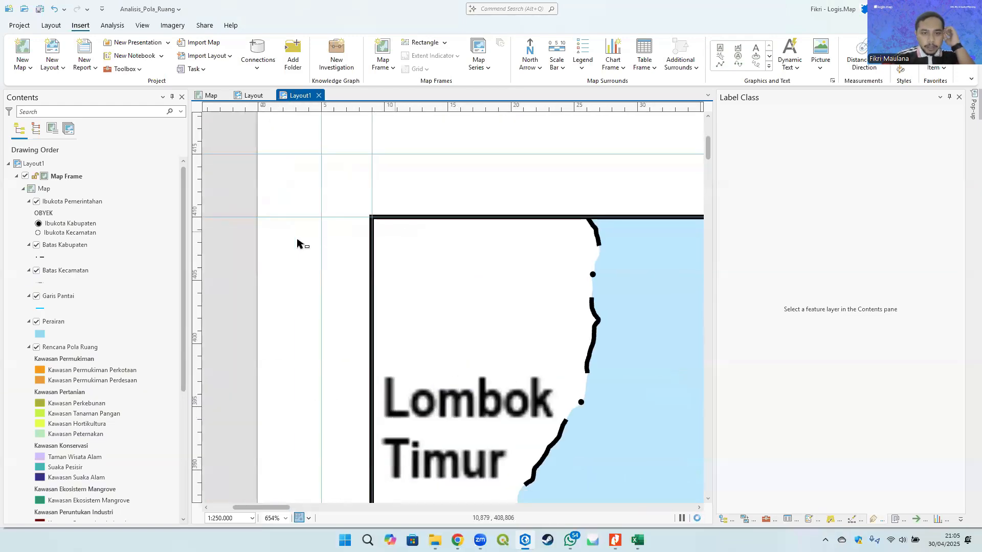
pyautogui.click(384, 237)
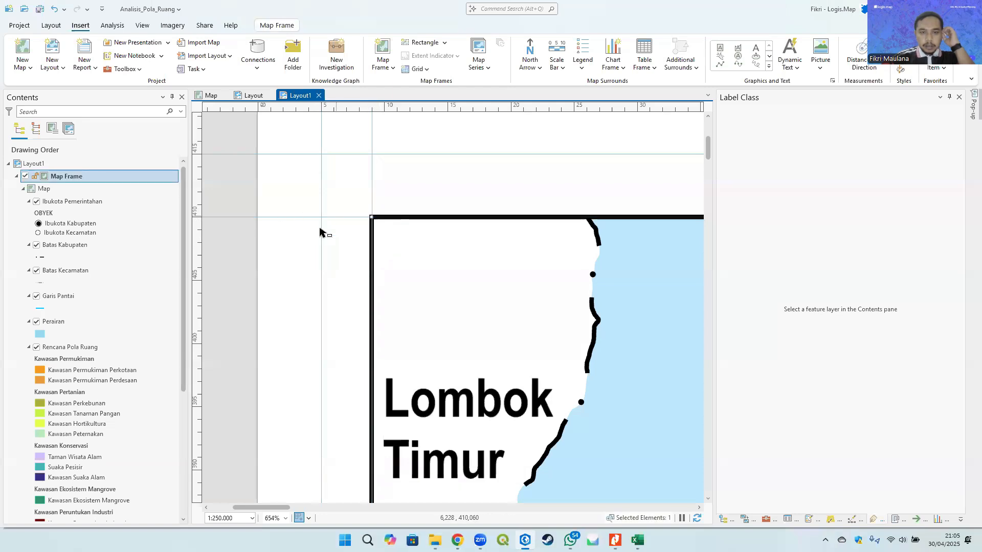
pyautogui.scroll(-4, 379, 211)
pyautogui.scroll(4, 375, 149)
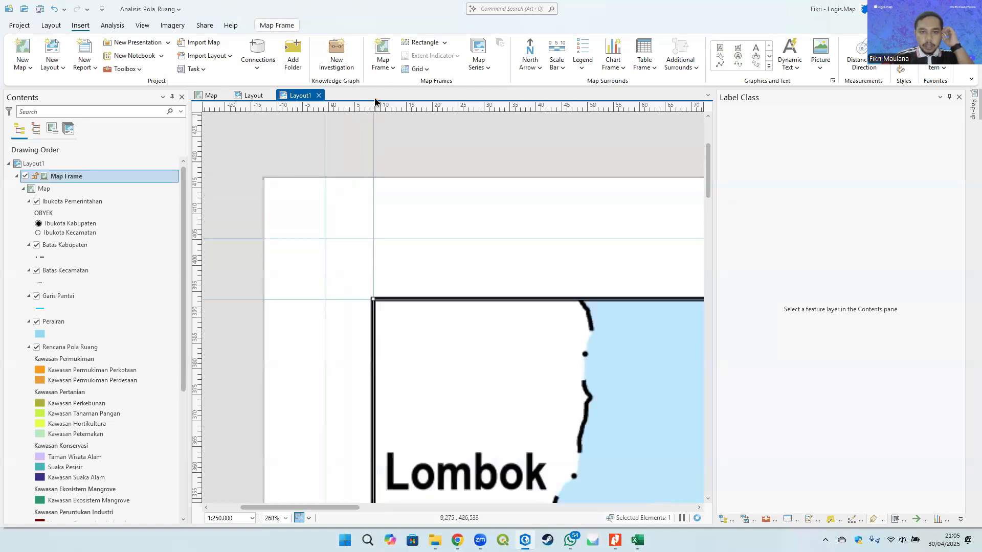
pyautogui.scroll(-6, 374, 245)
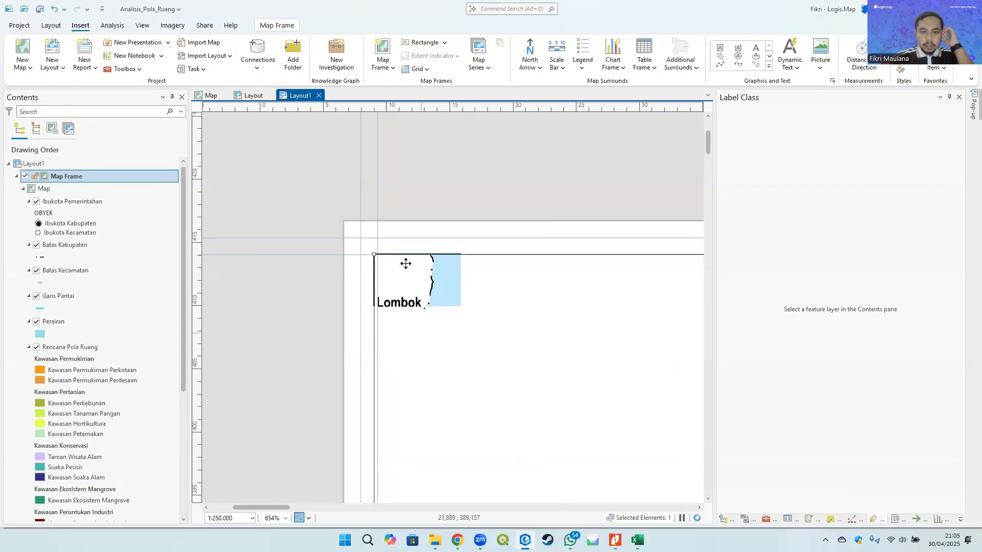
pyautogui.moveTo(395, 276); pyautogui.dragTo(358, 109)
pyautogui.moveTo(344, 335); pyautogui.dragTo(350, 224)
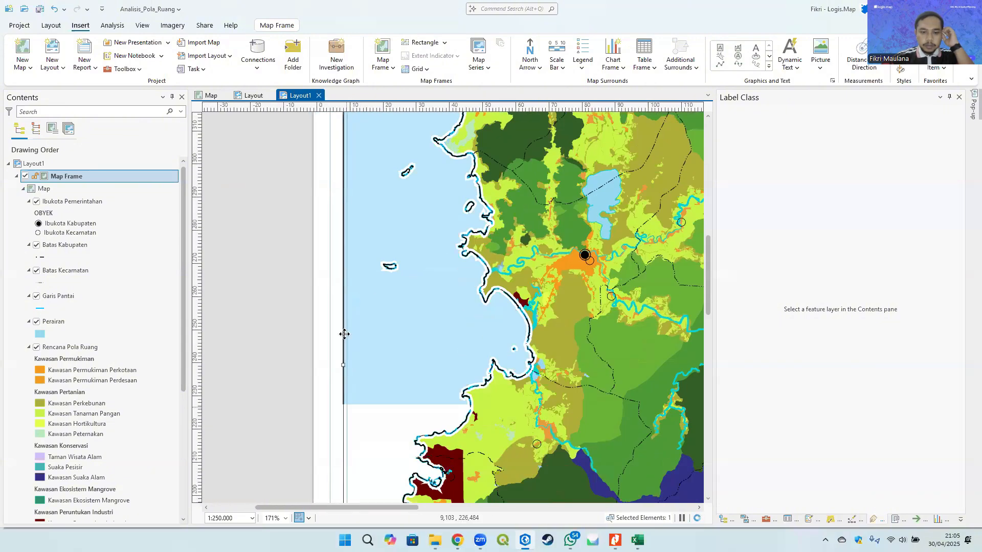
pyautogui.scroll(5, 341, 359)
pyautogui.moveTo(336, 368); pyautogui.dragTo(349, 370)
# - Check the map frame's top and right edges against the guides
pyautogui.scroll(-10, 306, 307)
pyautogui.moveTo(328, 225); pyautogui.dragTo(345, 378)
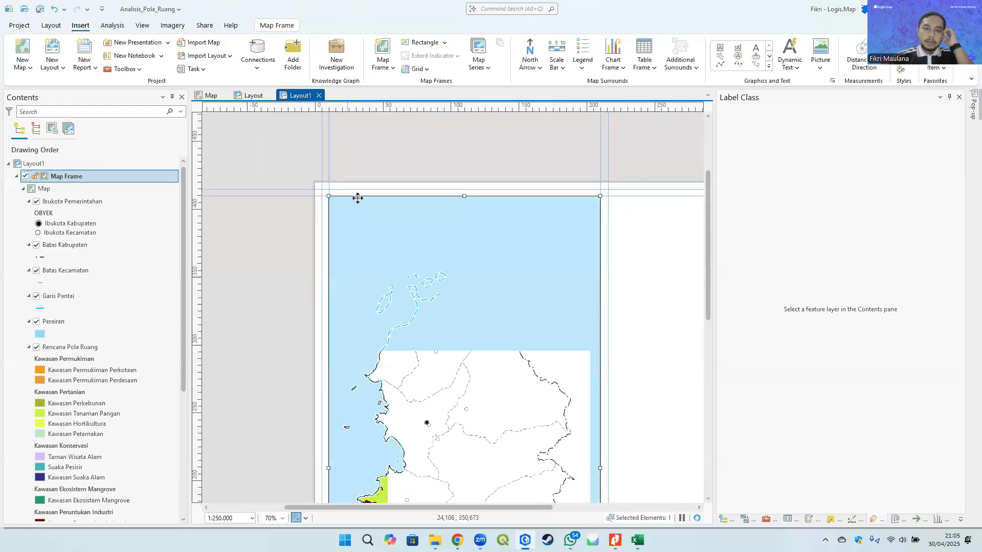
pyautogui.scroll(6, 347, 187)
pyautogui.scroll(-4, 310, 199)
pyautogui.moveTo(533, 254); pyautogui.dragTo(290, 258)
pyautogui.scroll(4, 492, 201)
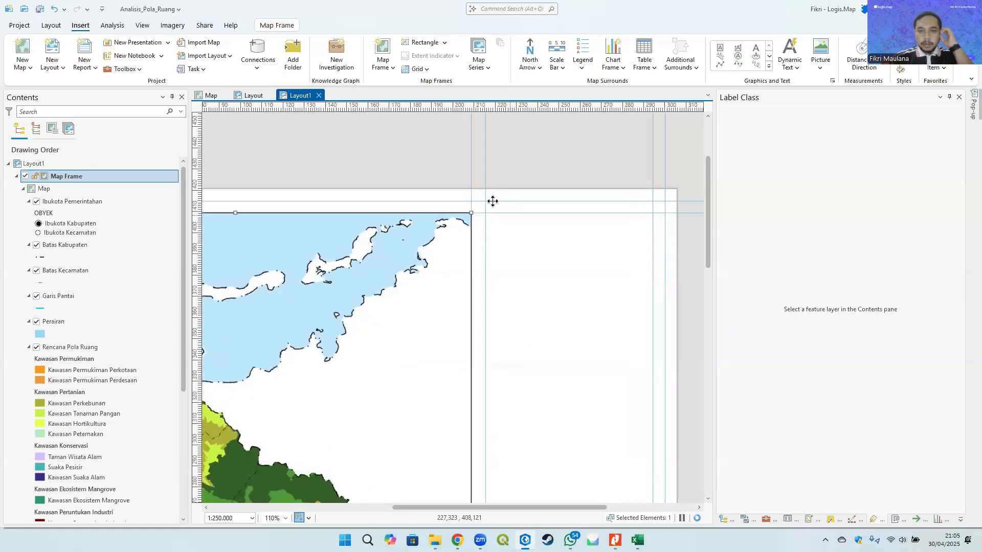
# - Draw a rectangle covering the layout's side panel to the right of the map frame
pyautogui.scroll(-6, 492, 205)
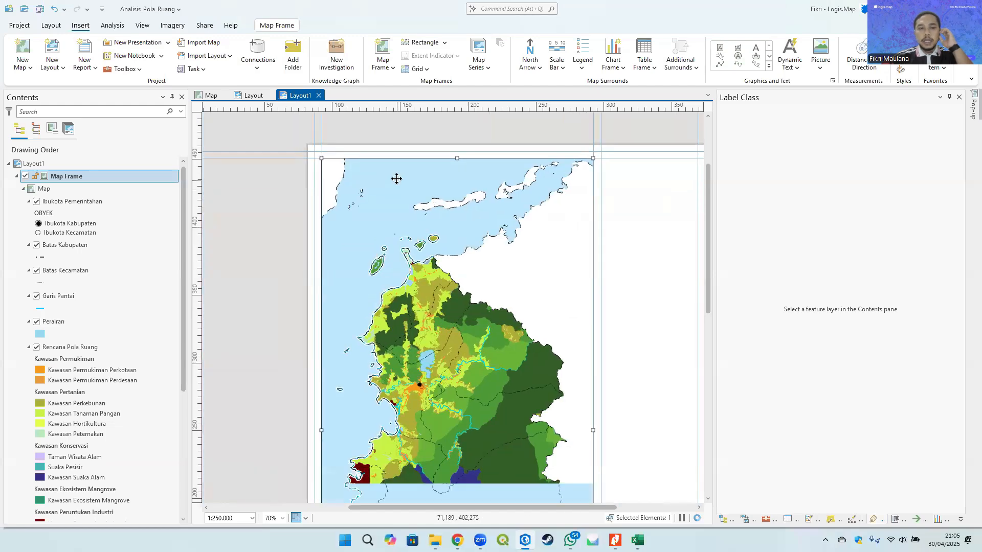
pyautogui.moveTo(418, 208); pyautogui.dragTo(412, 203)
pyautogui.click(248, 189)
pyautogui.moveTo(388, 342); pyautogui.dragTo(373, 252)
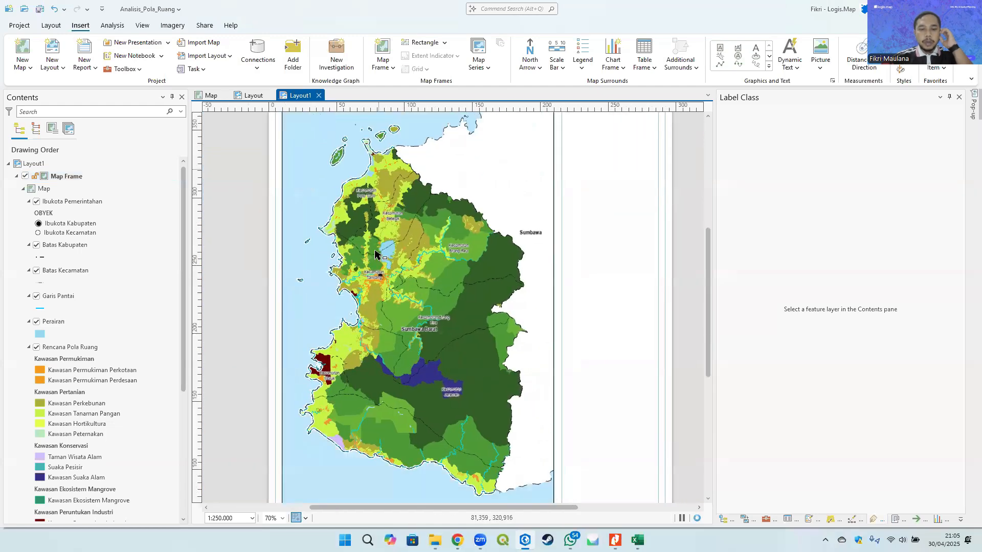
pyautogui.scroll(-4, 373, 252)
pyautogui.scroll(2, 335, 194)
pyautogui.moveTo(424, 231); pyautogui.dragTo(396, 188)
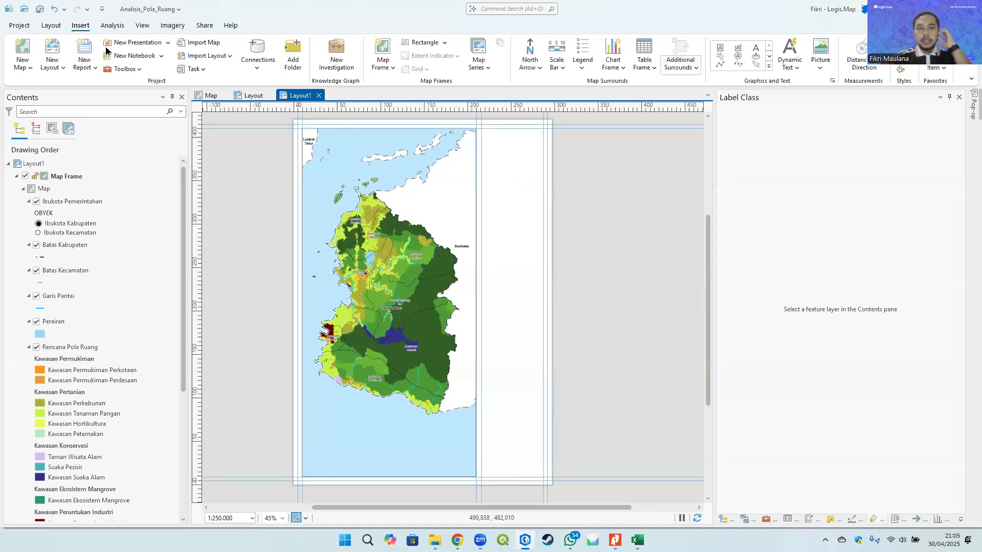
pyautogui.click(768, 65)
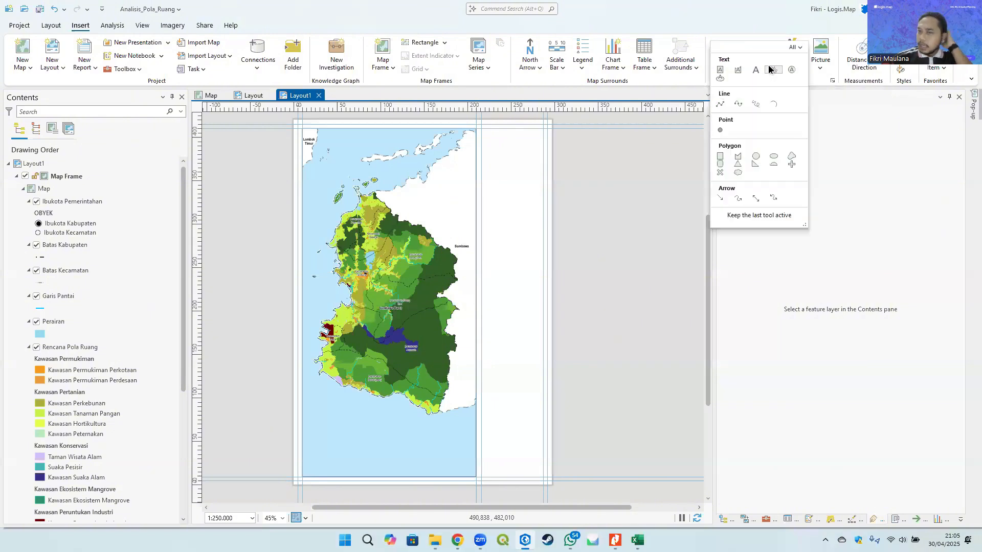
pyautogui.click(721, 156)
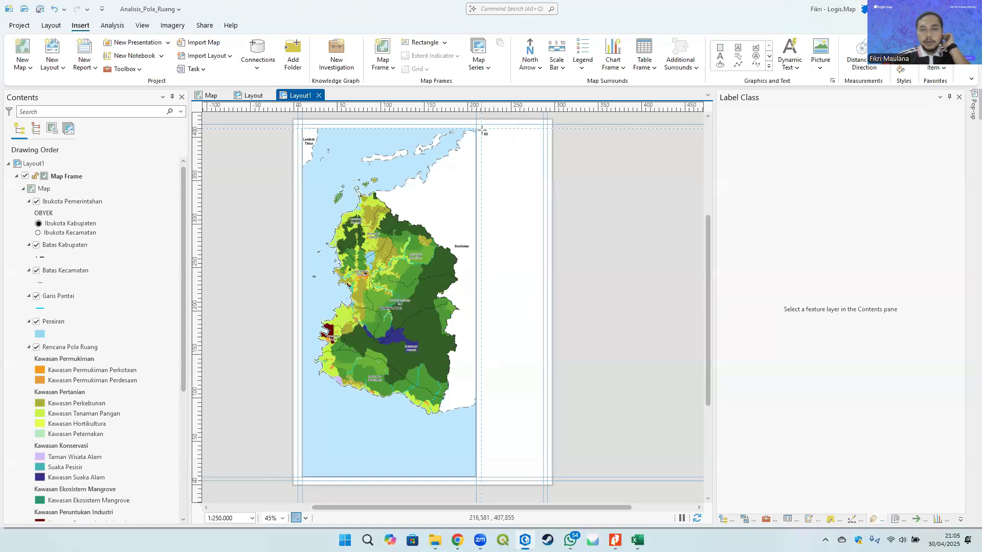
pyautogui.moveTo(494, 145); pyautogui.dragTo(541, 482)
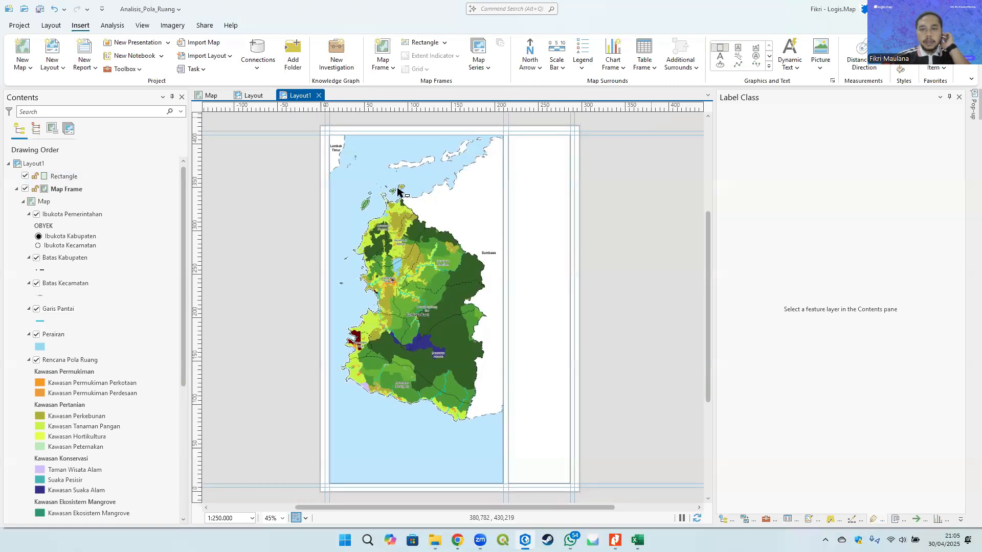
# - Draw a second rectangle enclosing the map frame and side panel as an outer page border
pyautogui.moveTo(325, 131); pyautogui.dragTo(574, 490)
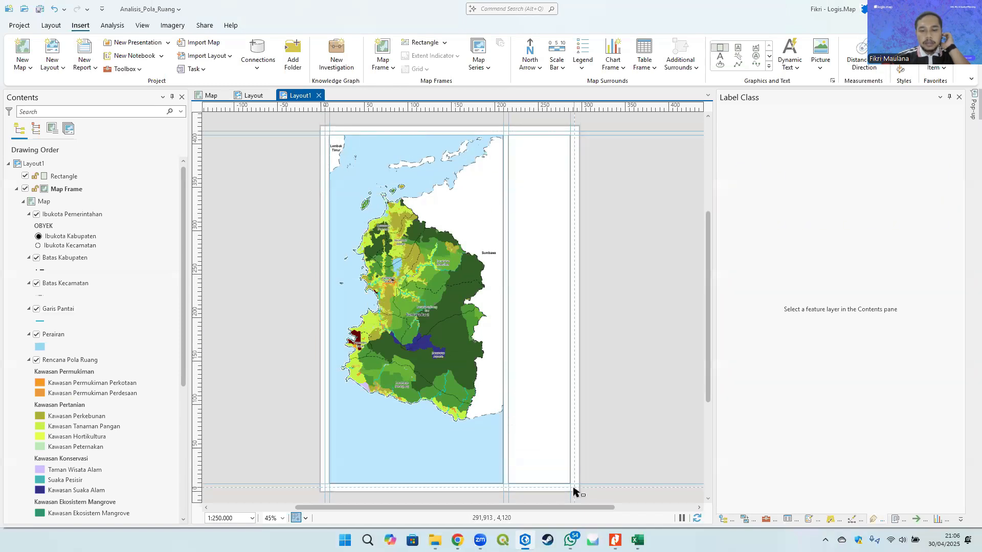
pyautogui.click(629, 312)
pyautogui.scroll(6, 564, 123)
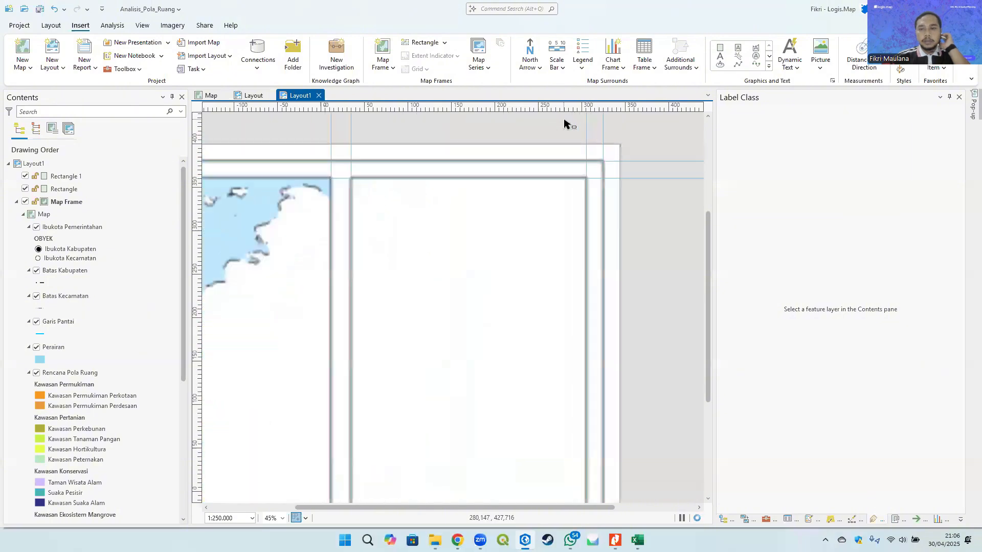
pyautogui.scroll(-5, 611, 153)
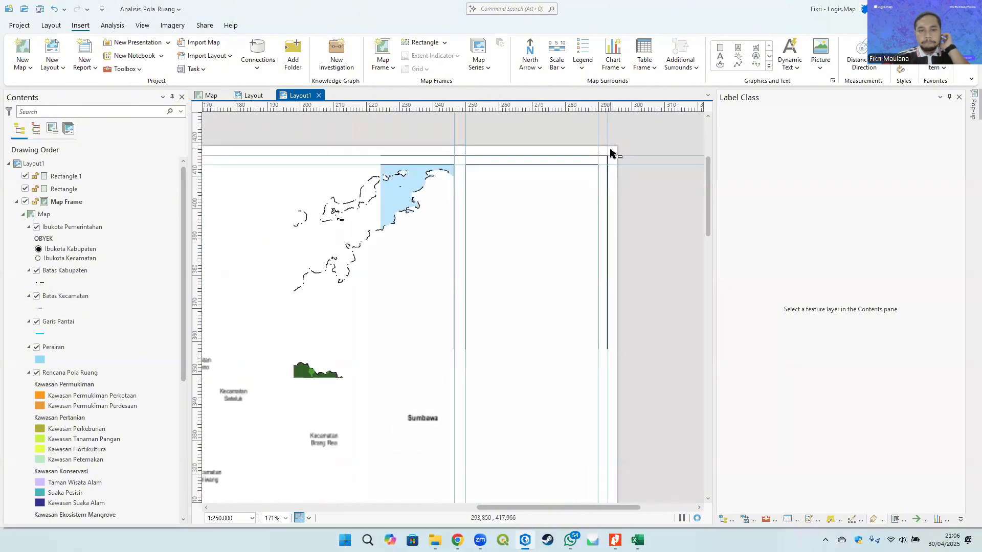
pyautogui.moveTo(327, 160); pyautogui.dragTo(419, 78)
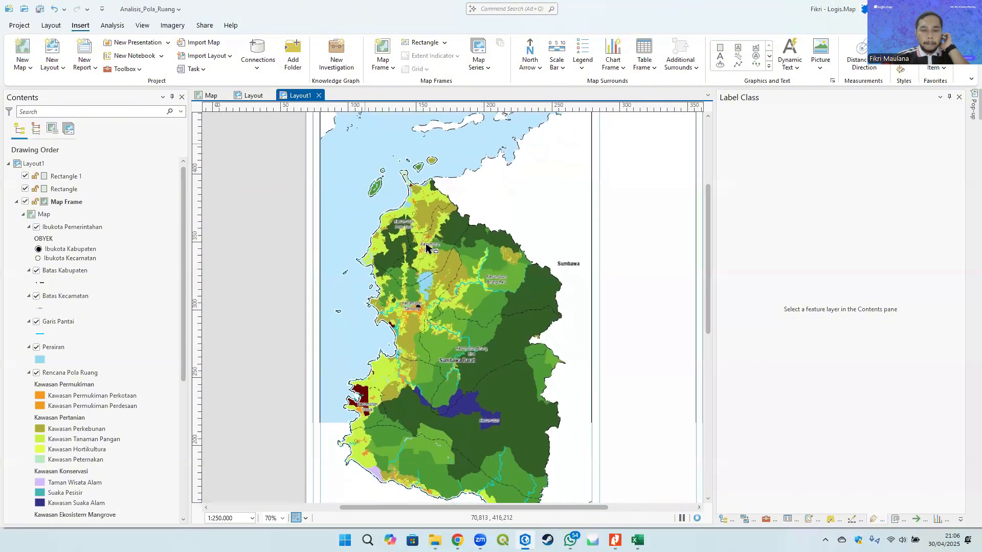
# - Pan and zoom across the map frame to inspect the map content and labels
pyautogui.moveTo(487, 393); pyautogui.dragTo(397, 225)
pyautogui.moveTo(556, 254); pyautogui.dragTo(463, 413)
pyautogui.moveTo(452, 192); pyautogui.dragTo(408, 305)
pyautogui.scroll(-1, 423, 206)
pyautogui.scroll(-2, 423, 207)
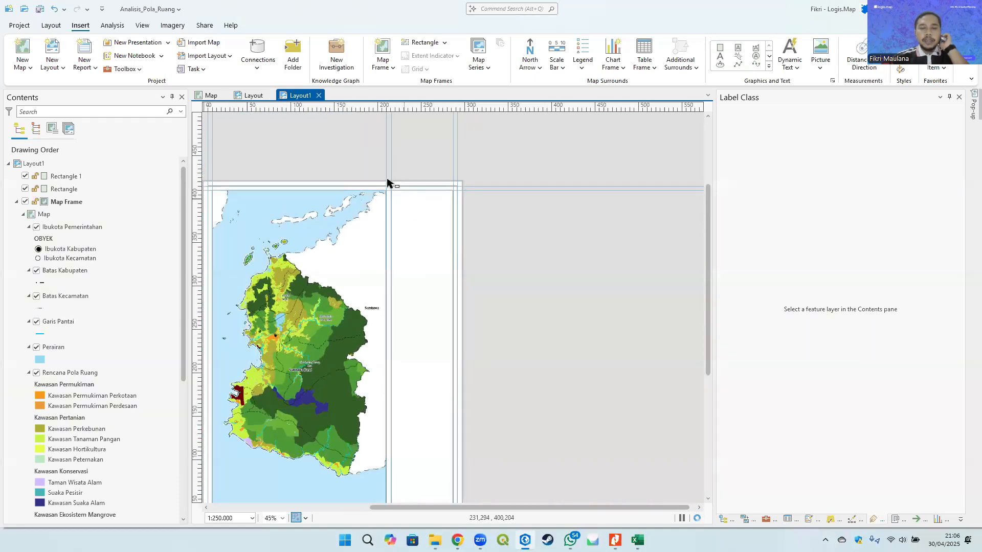
pyautogui.moveTo(409, 246); pyautogui.dragTo(431, 236)
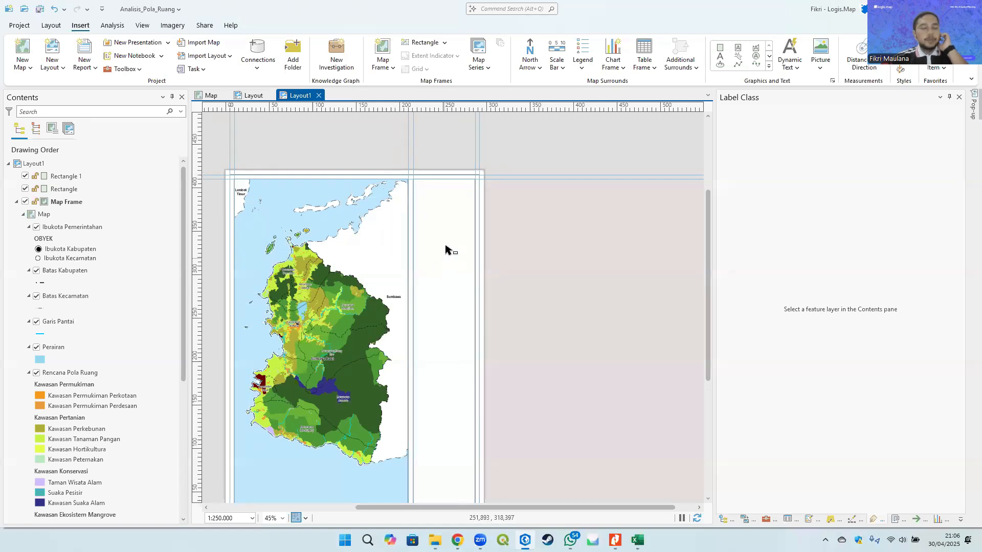
pyautogui.scroll(4, 441, 197)
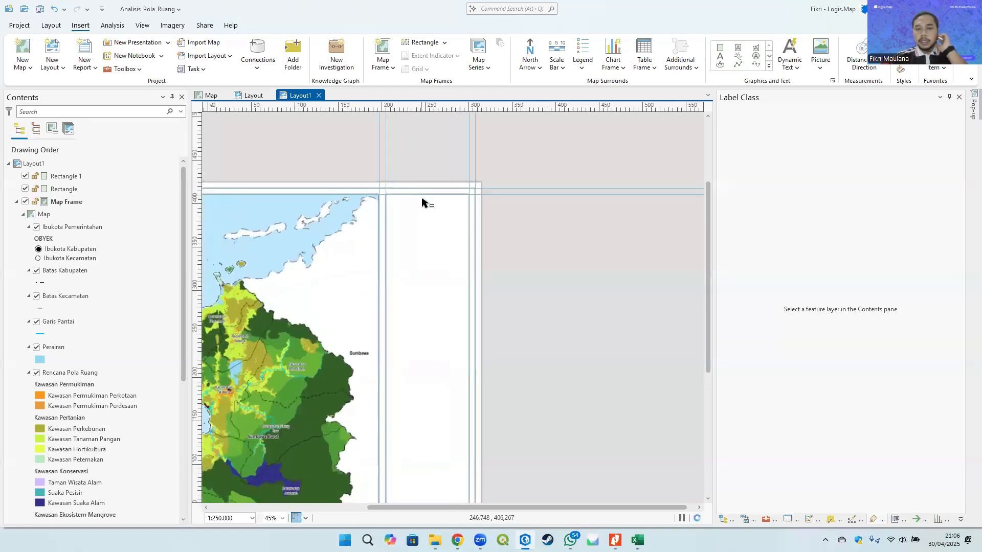
pyautogui.scroll(-4, 437, 245)
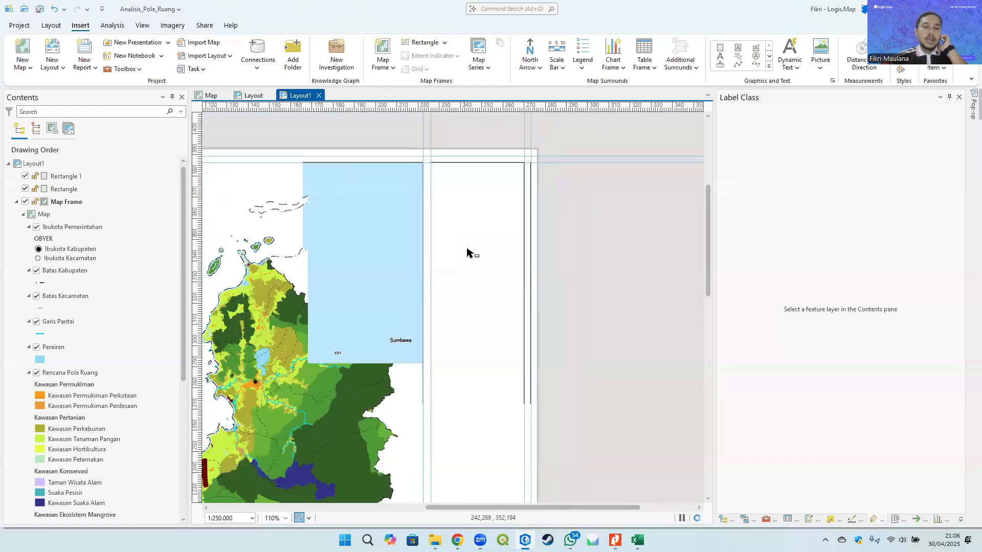
pyautogui.scroll(6, 305, 279)
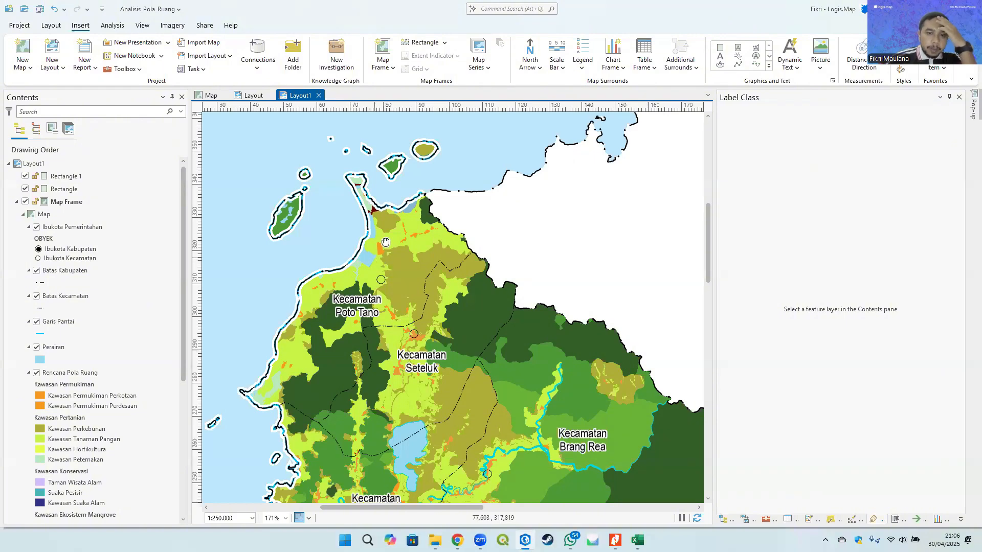
pyautogui.moveTo(385, 242); pyautogui.dragTo(391, 210)
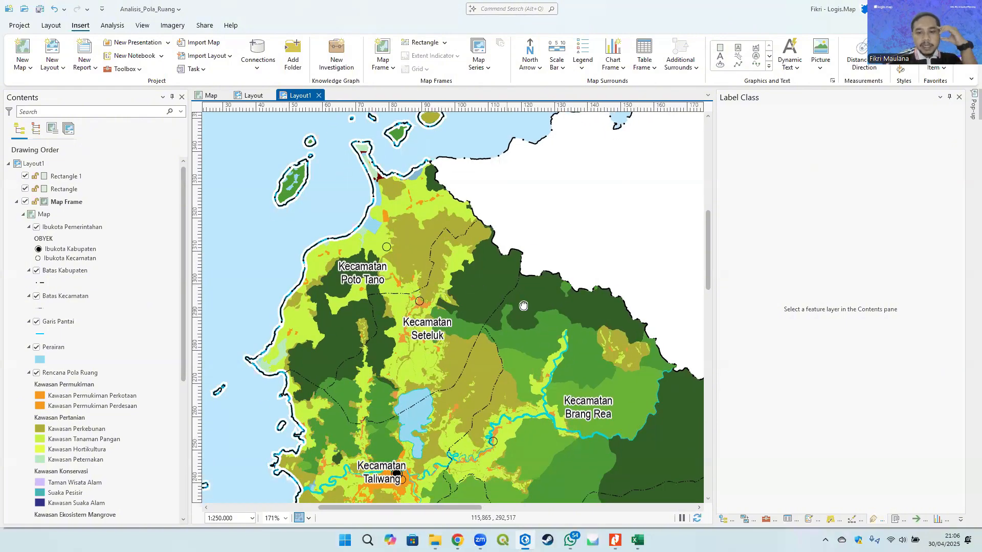
pyautogui.moveTo(523, 305); pyautogui.dragTo(561, 205)
pyautogui.moveTo(362, 243); pyautogui.dragTo(382, 273)
# - Apply the Garis Pantai coastline line symbol with a 3 pt line width
pyautogui.scroll(6, 333, 266)
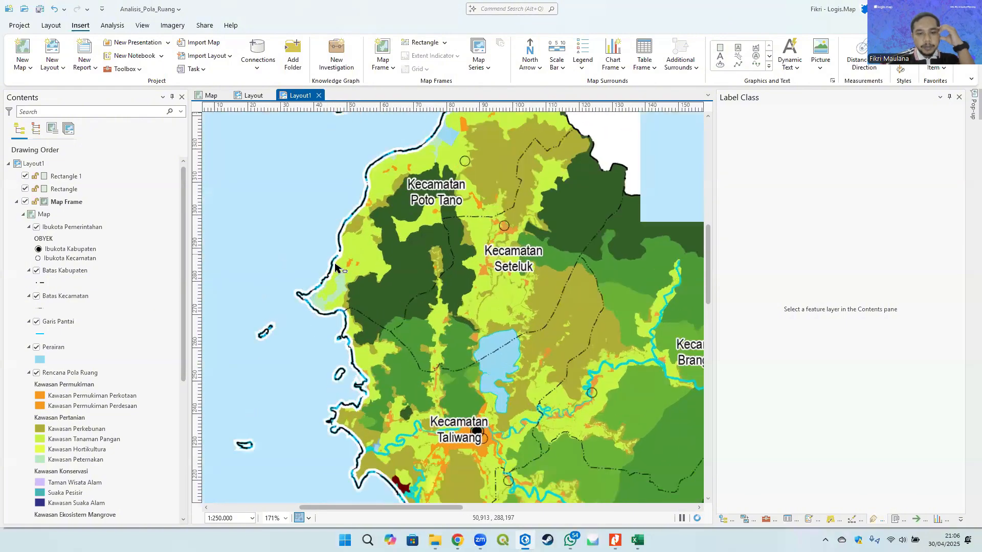
pyautogui.scroll(-6, 330, 271)
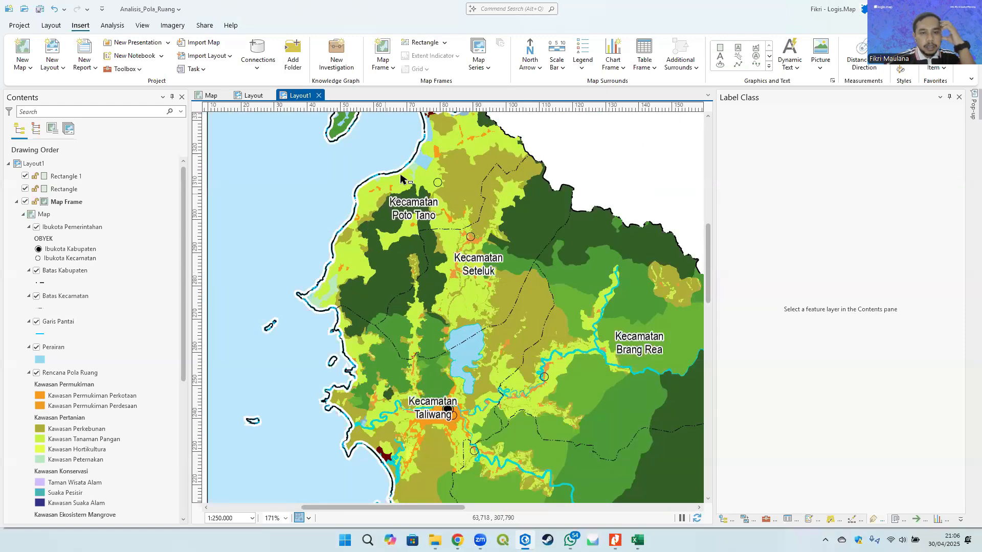
pyautogui.moveTo(403, 179); pyautogui.dragTo(417, 289)
pyautogui.scroll(4, 422, 202)
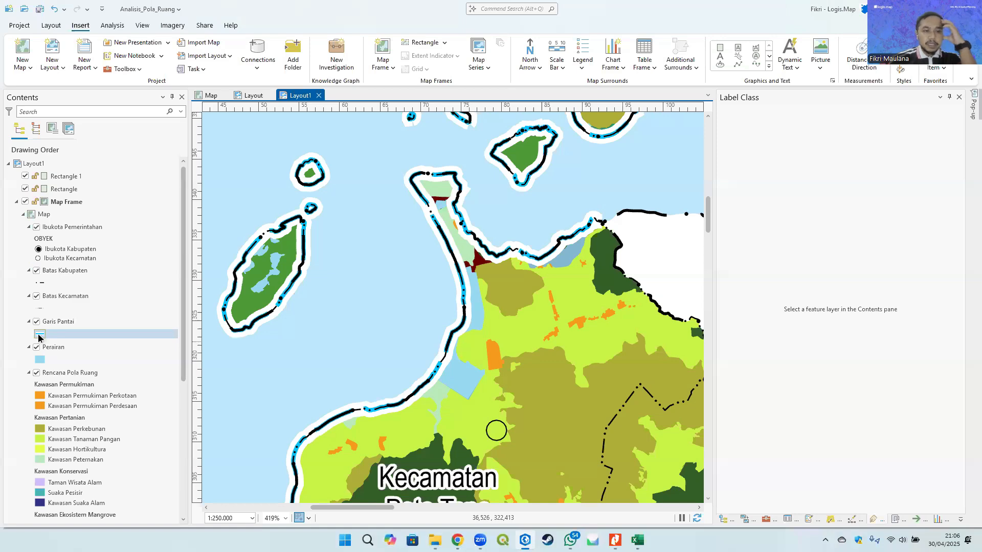
pyautogui.click(40, 334)
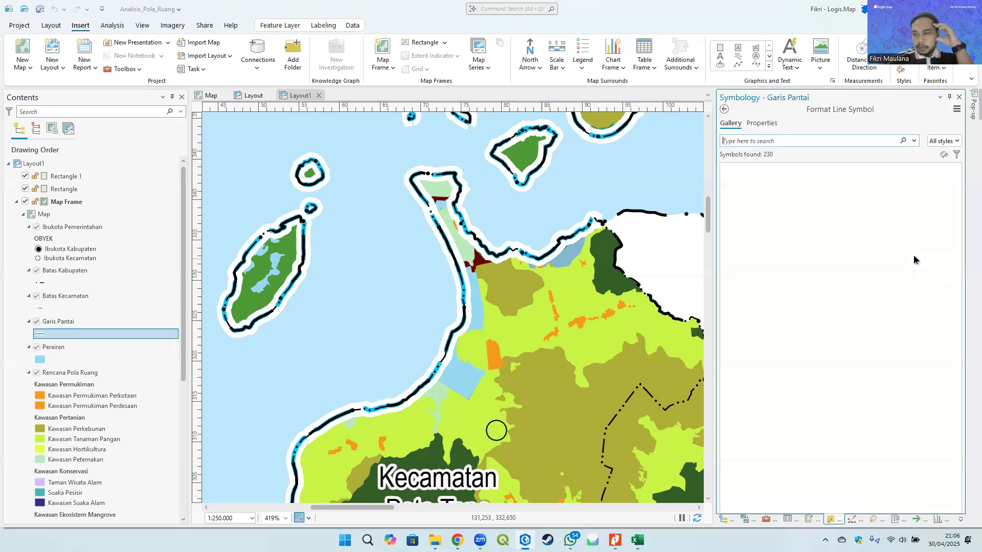
pyautogui.click(763, 124)
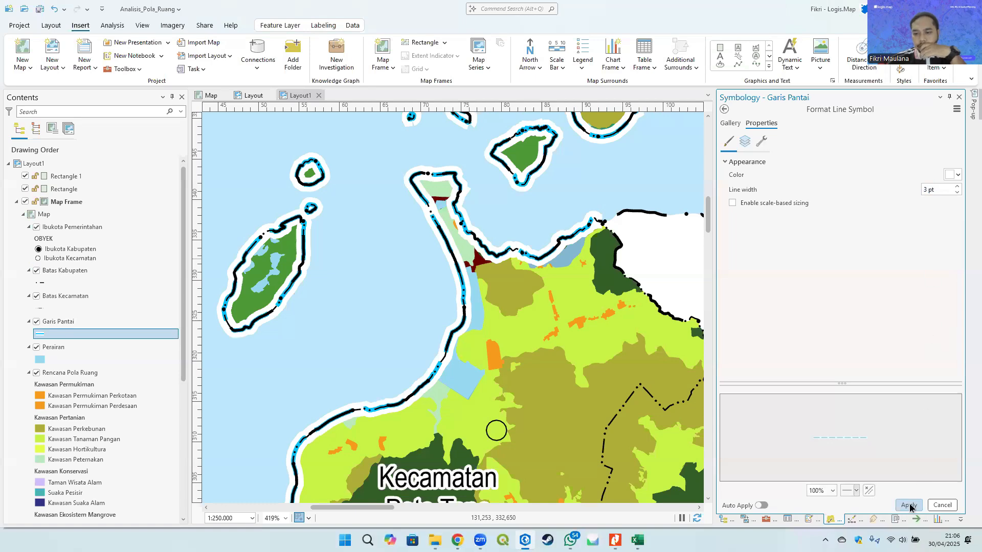
pyautogui.click(909, 505)
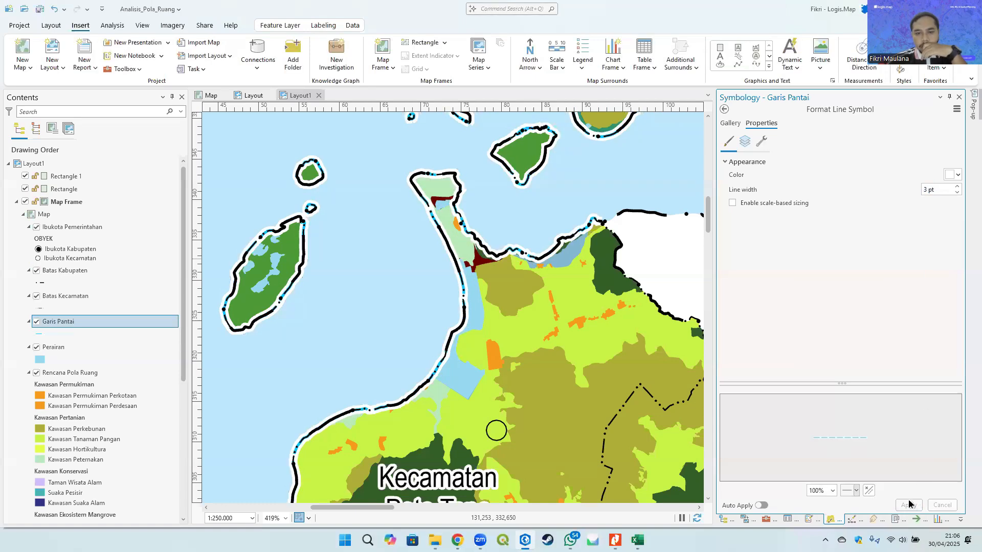
# - Zoom and pan across the layout to review the restyled coastline
pyautogui.scroll(-4, 500, 285)
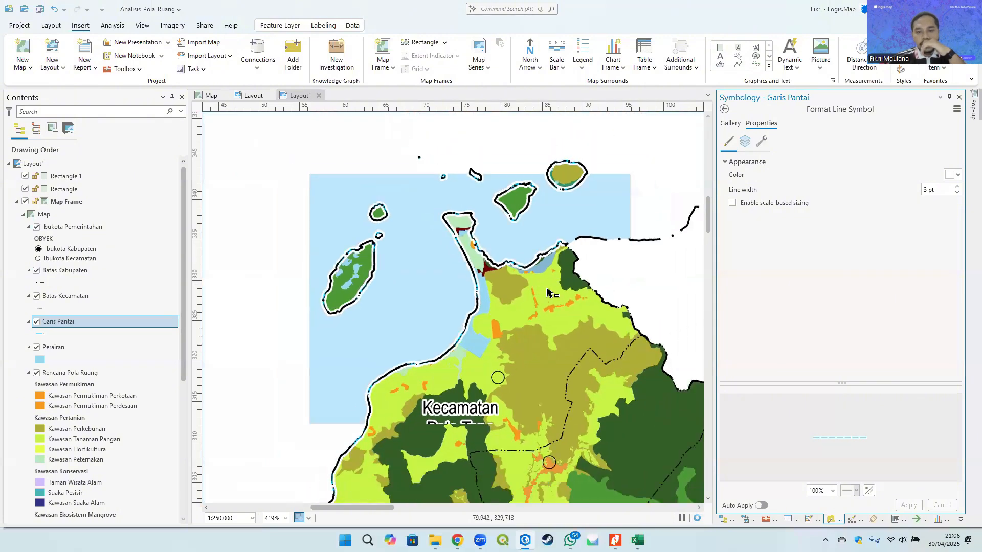
pyautogui.scroll(4, 461, 294)
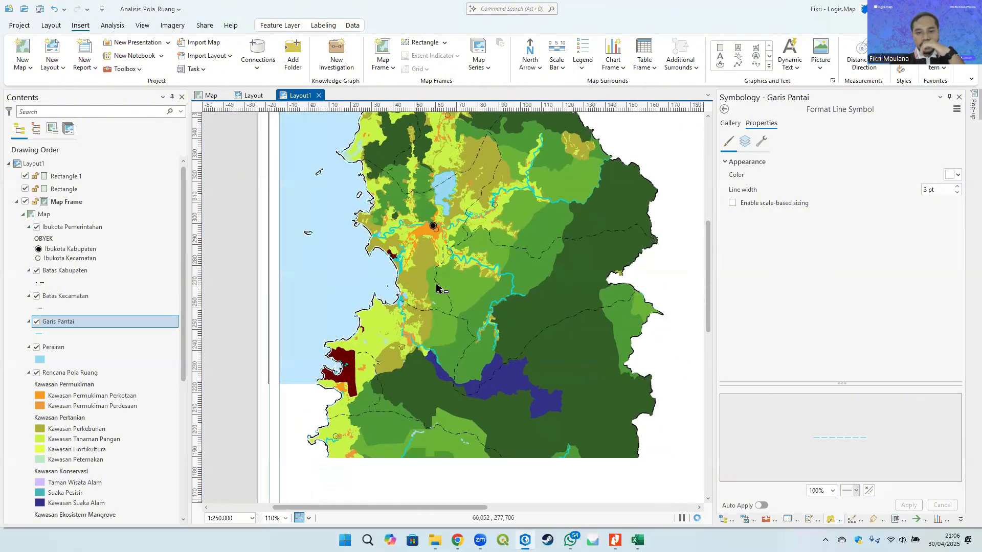
pyautogui.scroll(-4, 481, 280)
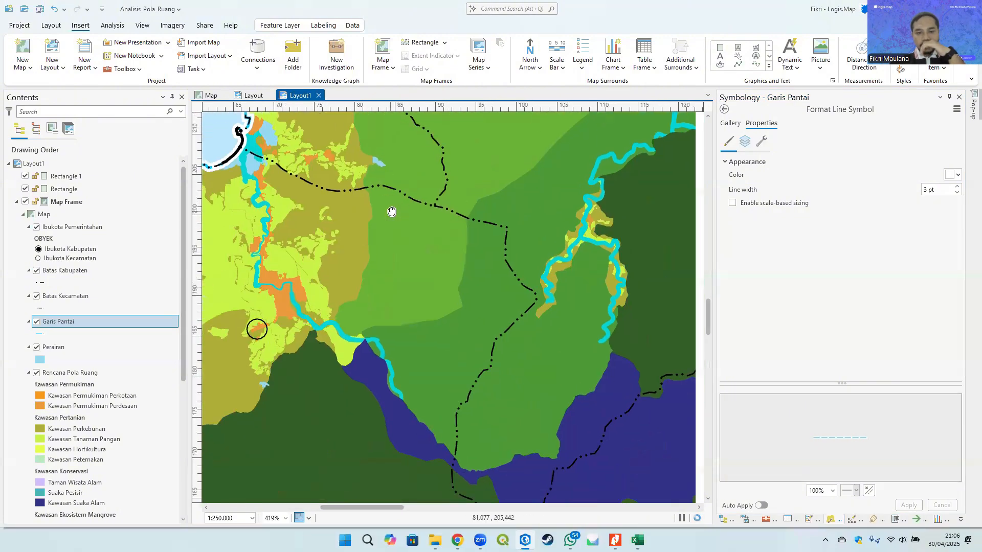
pyautogui.scroll(-5, 458, 317)
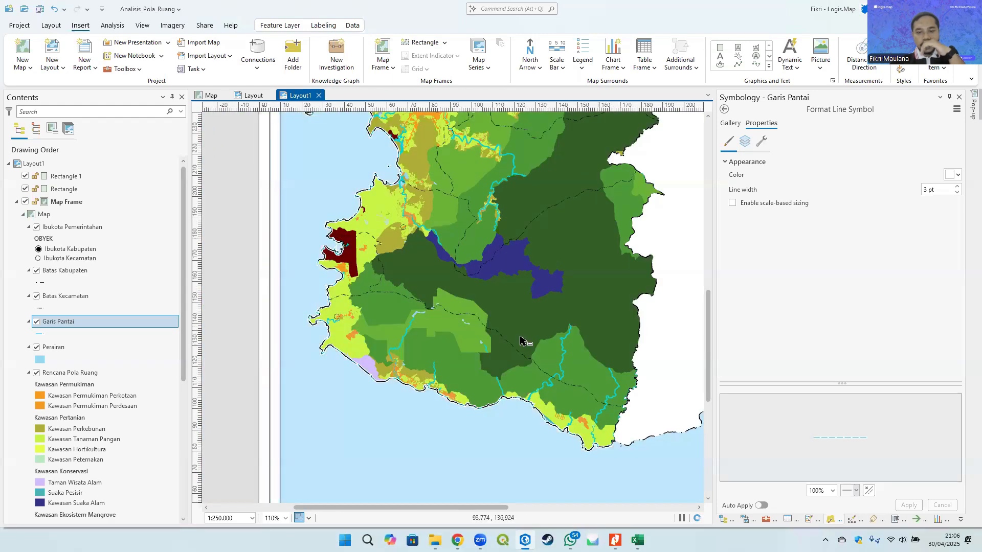
pyautogui.scroll(5, 494, 205)
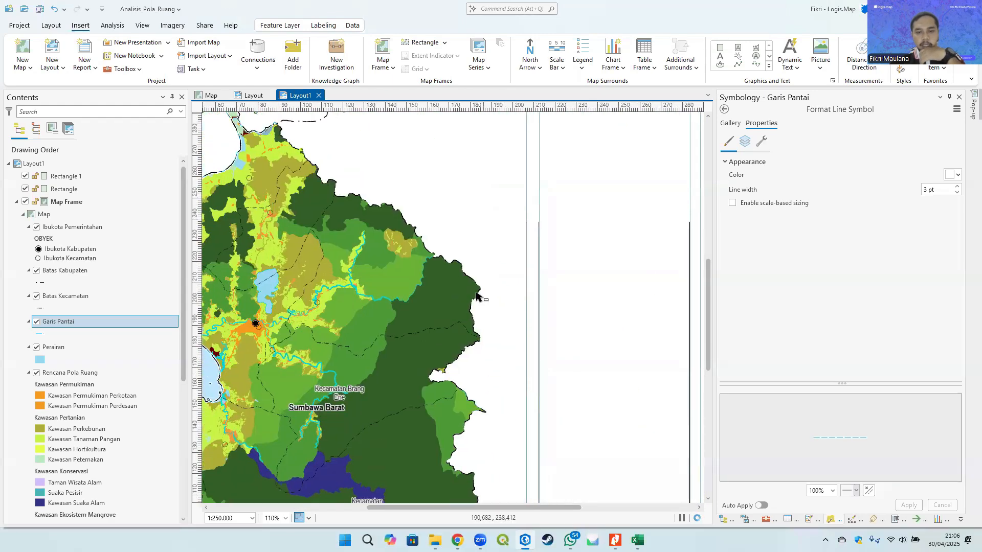
pyautogui.scroll(5, 290, 206)
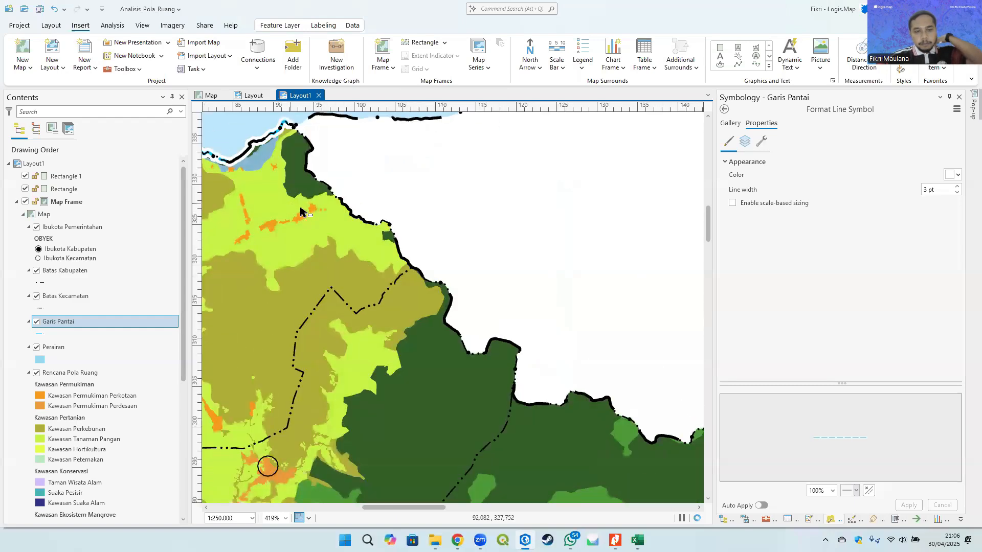
pyautogui.scroll(3, 423, 256)
pyautogui.scroll(-5, 417, 254)
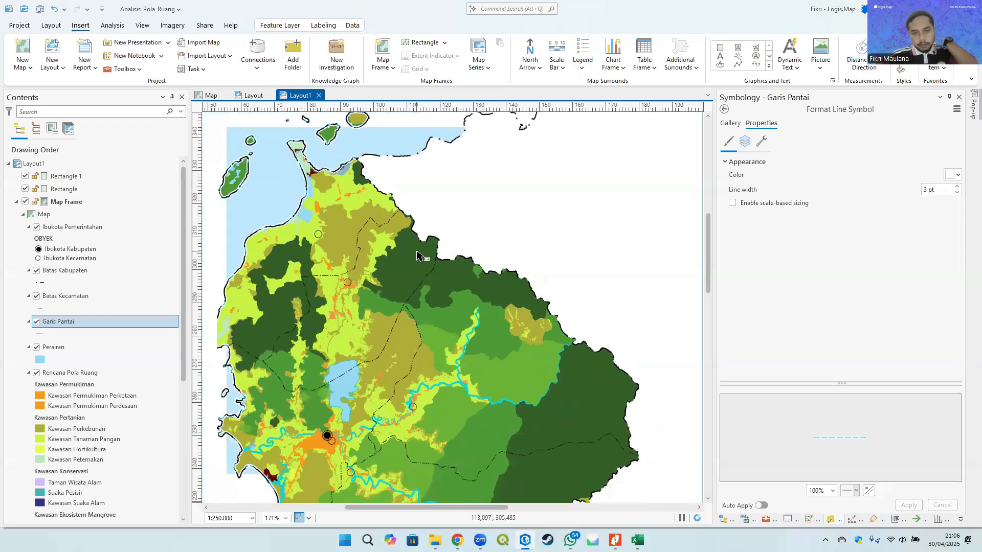
pyautogui.scroll(-2, 423, 259)
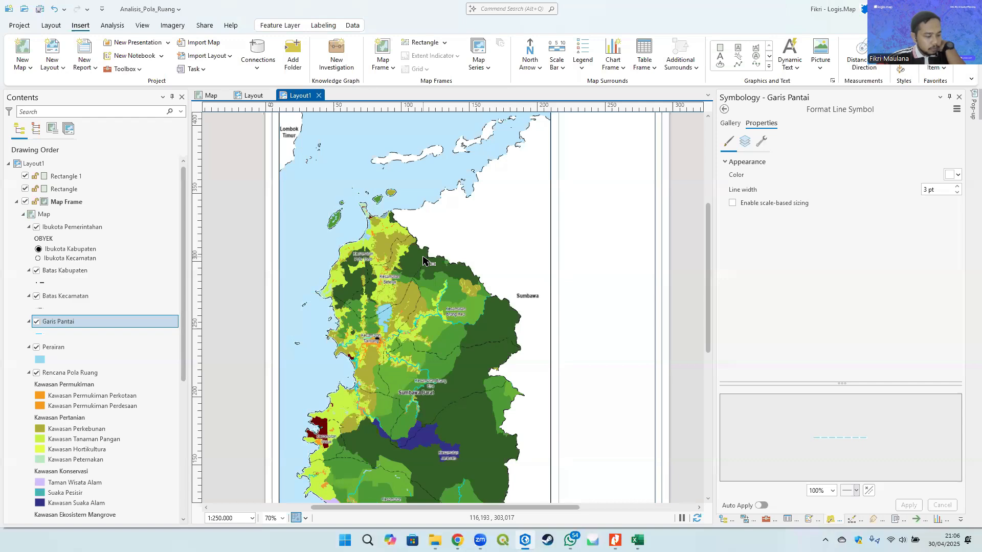
pyautogui.scroll(-2, 511, 250)
pyautogui.scroll(4, 409, 164)
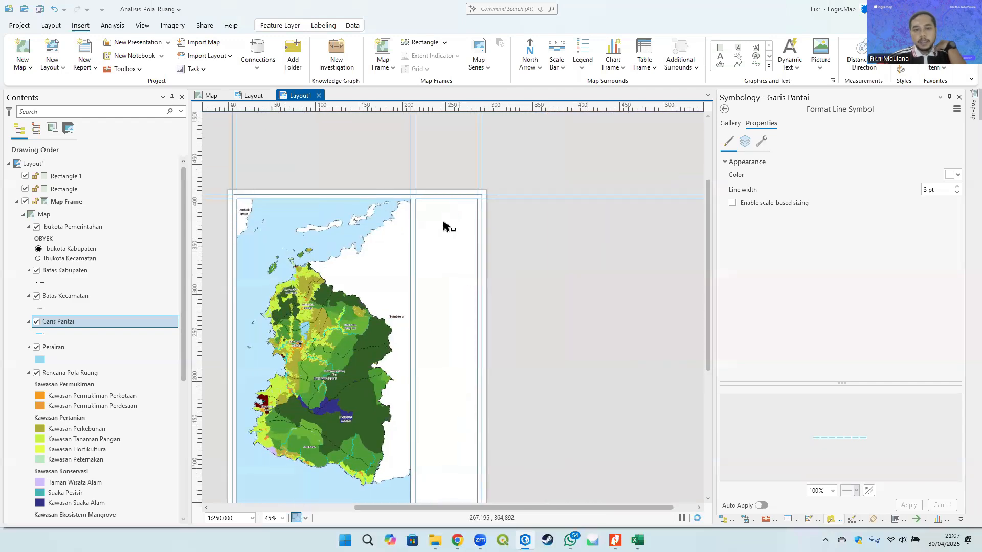
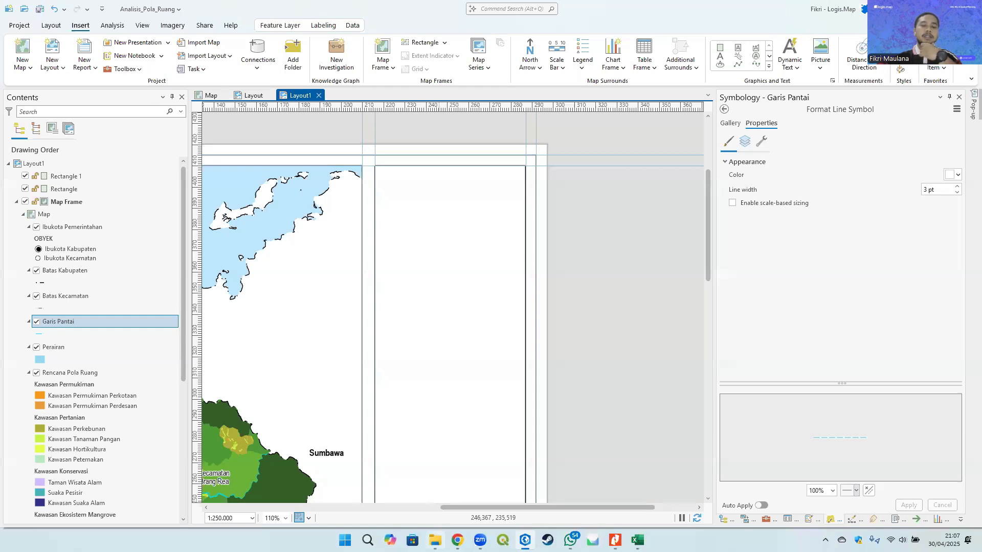
# - Switch to File Explorer and open the Contoh Layout Peta folder of example map layouts
pyautogui.click(435, 540)
pyautogui.click(246, 232)
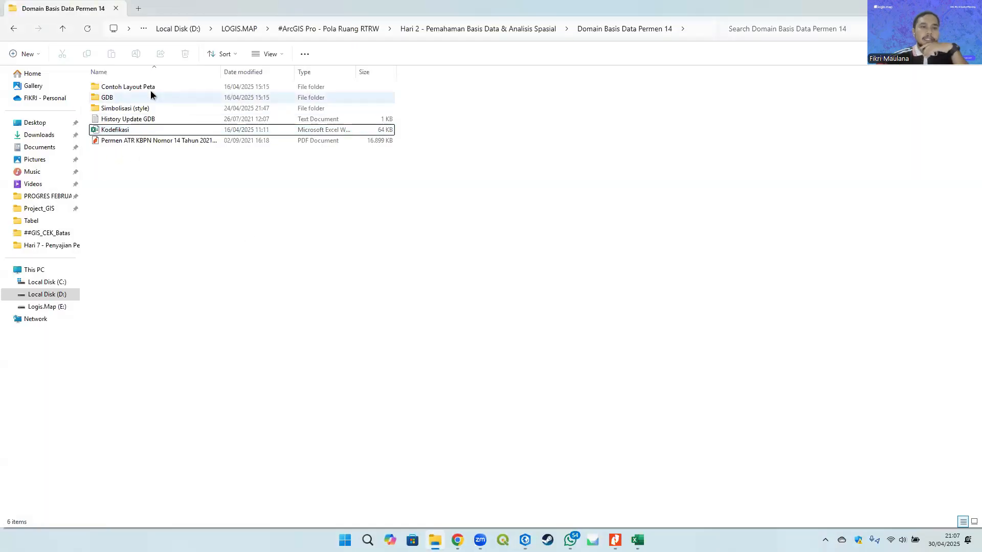
pyautogui.doubleClick(157, 86)
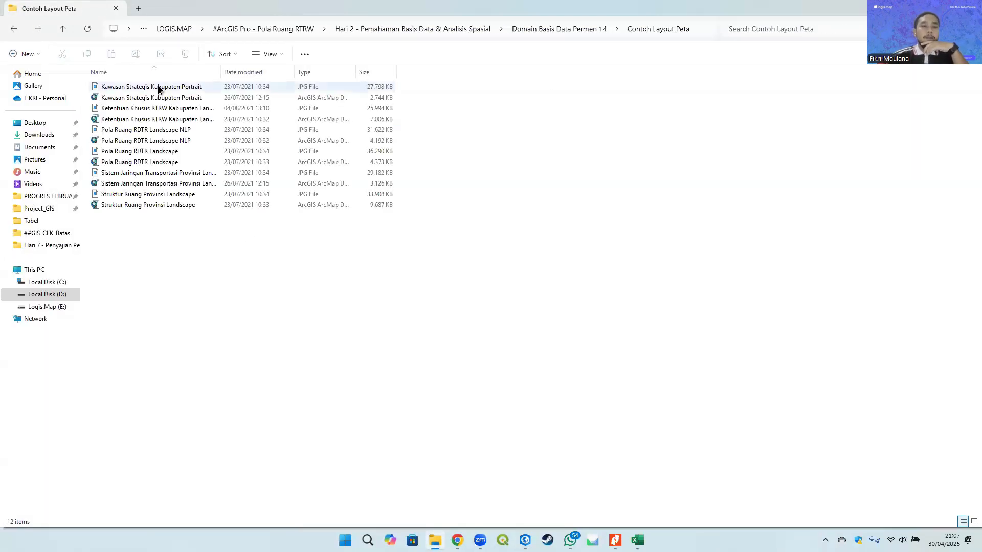
# - Open the Kawasan Strategis Kabupaten Portrait JPG, zoom in to examine its title block and legend, then close it
pyautogui.doubleClick(201, 86)
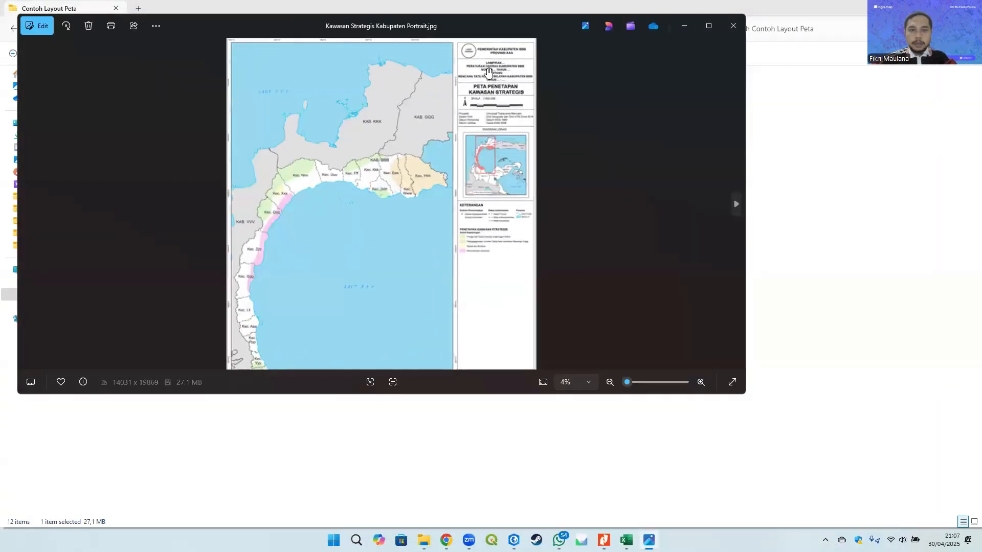
pyautogui.scroll(2, 488, 73)
pyautogui.scroll(2, 541, 87)
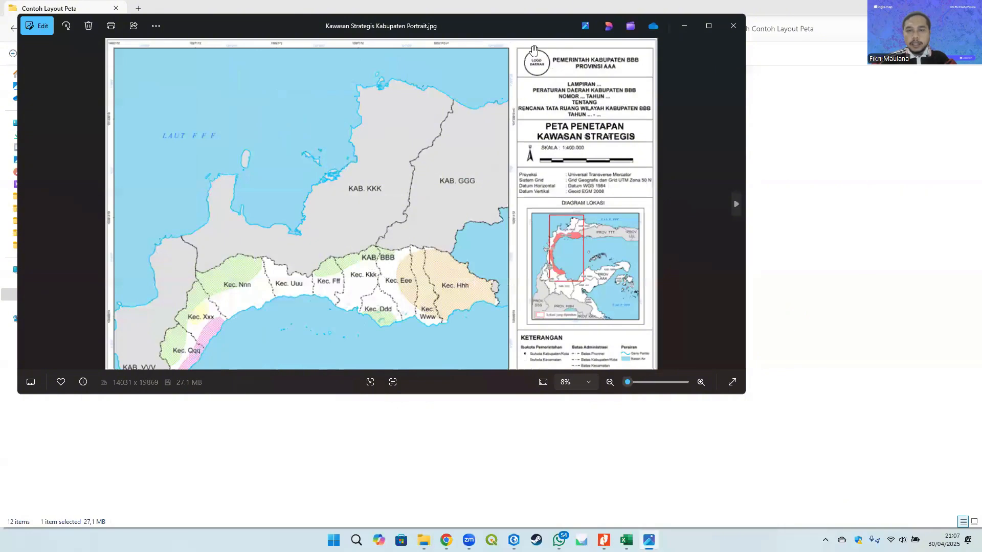
pyautogui.scroll(2, 544, 164)
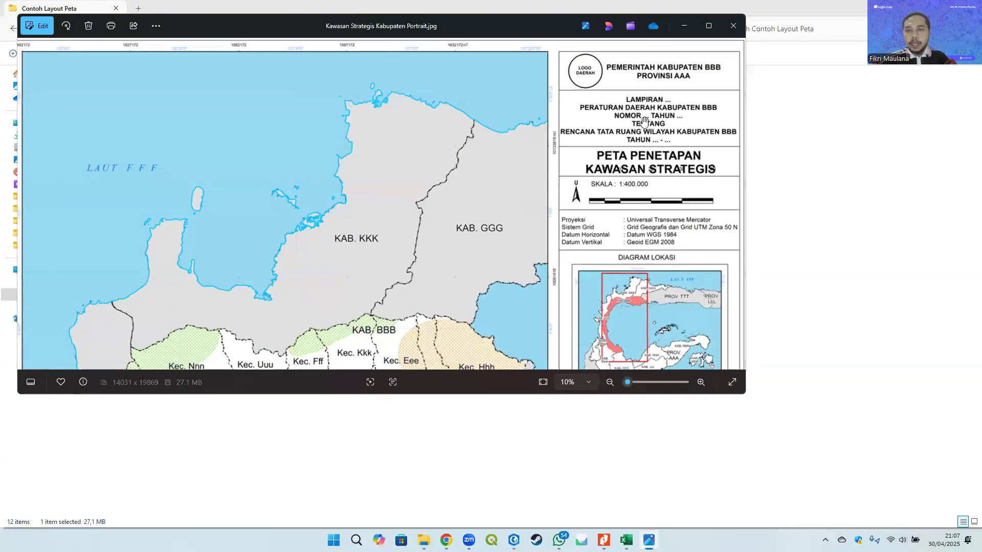
pyautogui.scroll(-4, 660, 138)
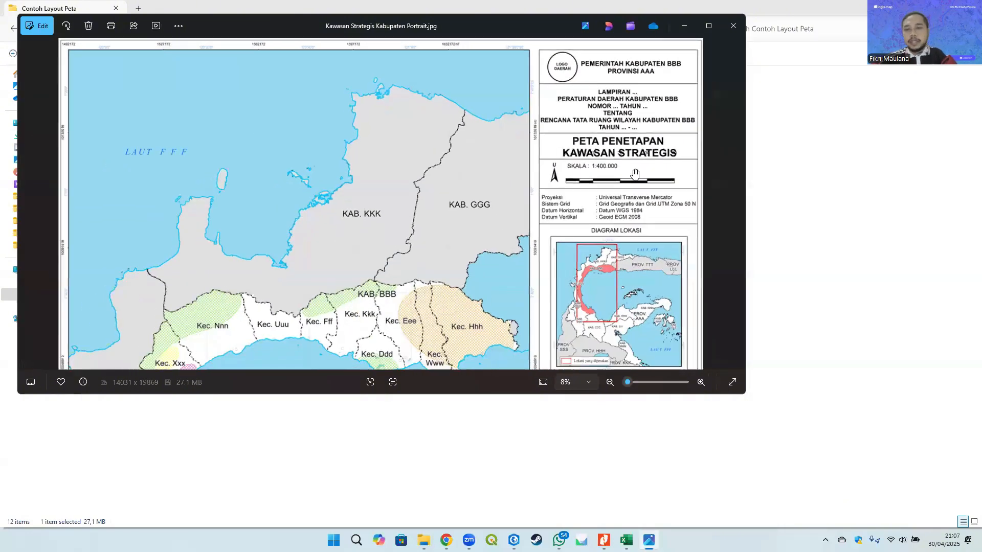
pyautogui.click(735, 26)
# - Select the Kawasan Strategis Kabupaten Portrait ArcGIS map document in the folder
pyautogui.click(197, 98)
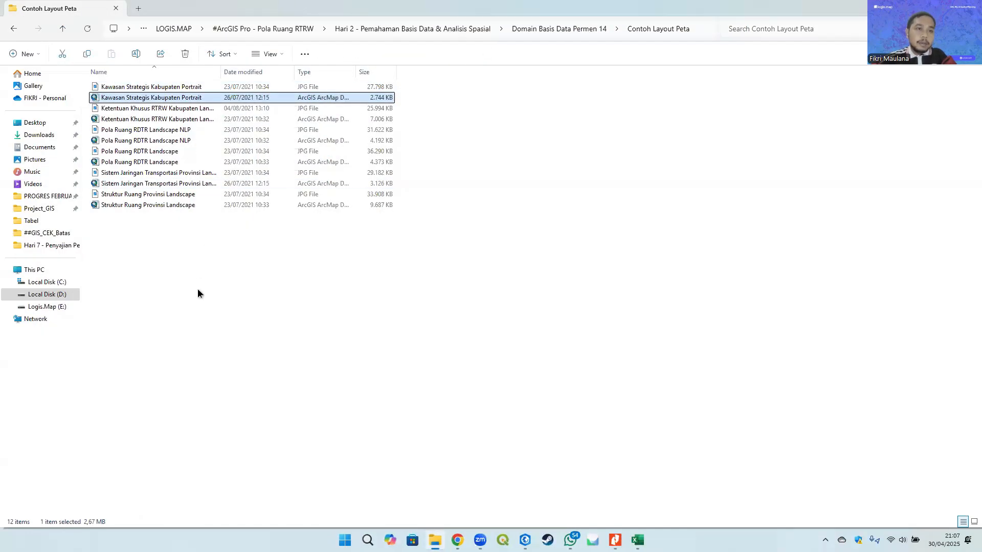
pyautogui.click(197, 293)
pyautogui.click(150, 97)
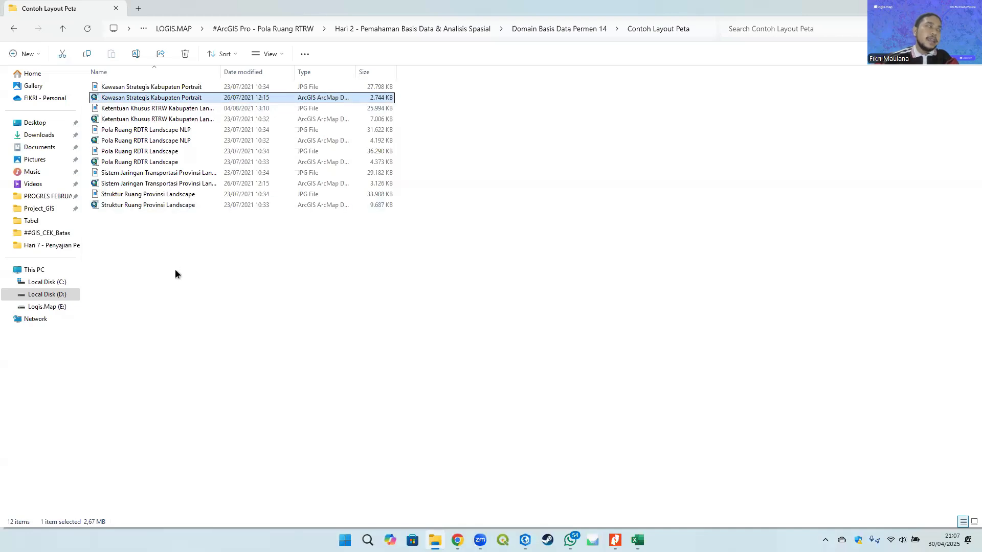
pyautogui.click(175, 269)
pyautogui.click(153, 98)
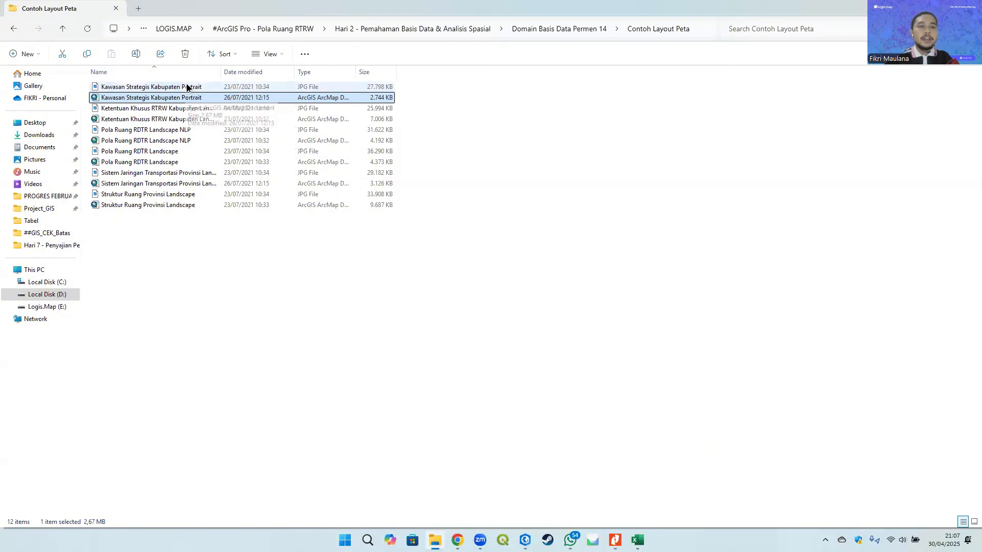
pyautogui.click(271, 326)
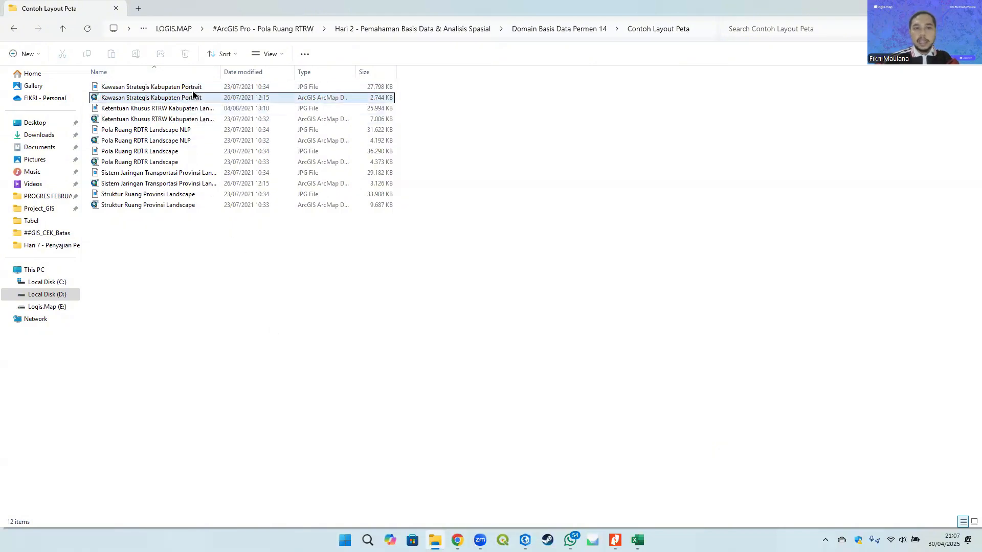
# - Return to ArcGIS Pro and import Kawasan Strategis Kabupaten Portrait.mxd from the Contoh Layout Peta folder into the project
pyautogui.click(525, 540)
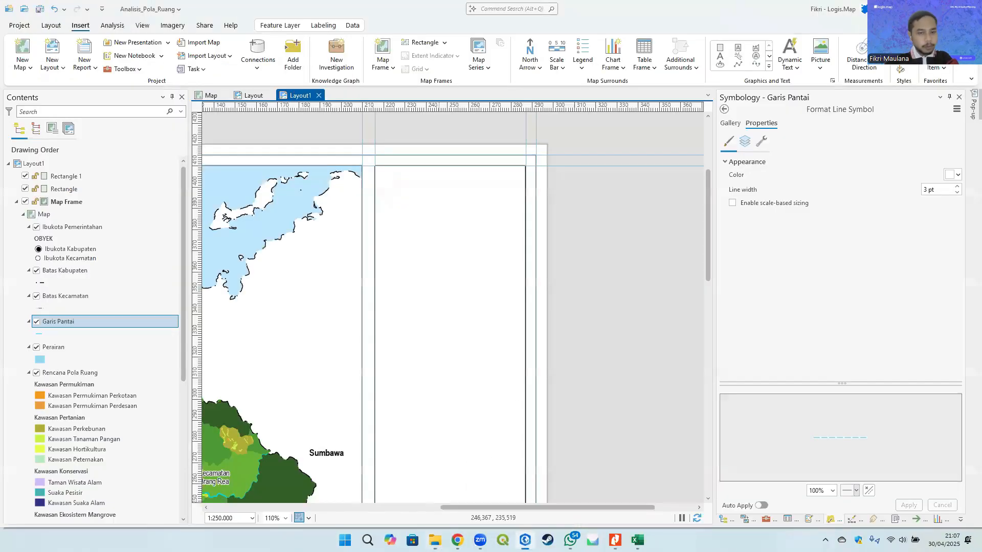
pyautogui.click(205, 43)
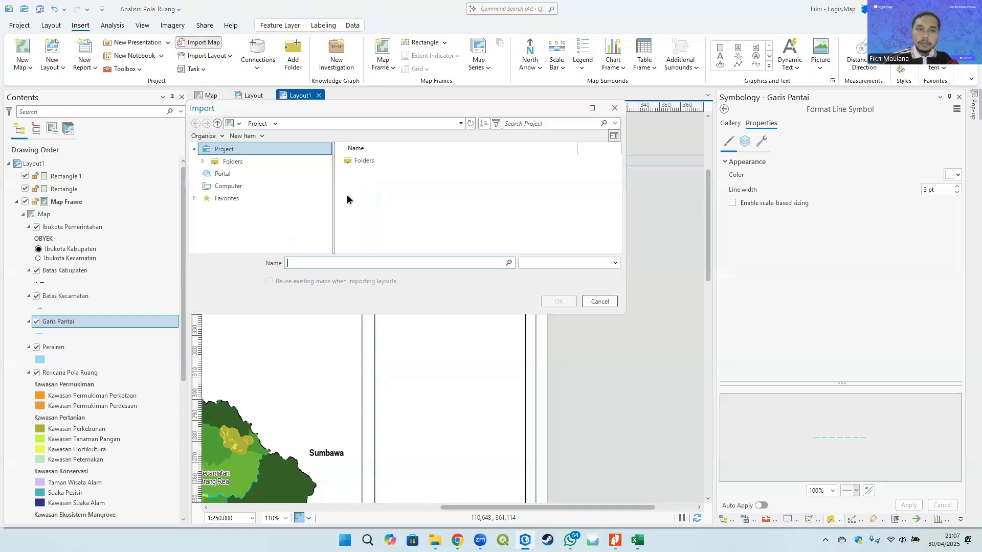
pyautogui.click(231, 162)
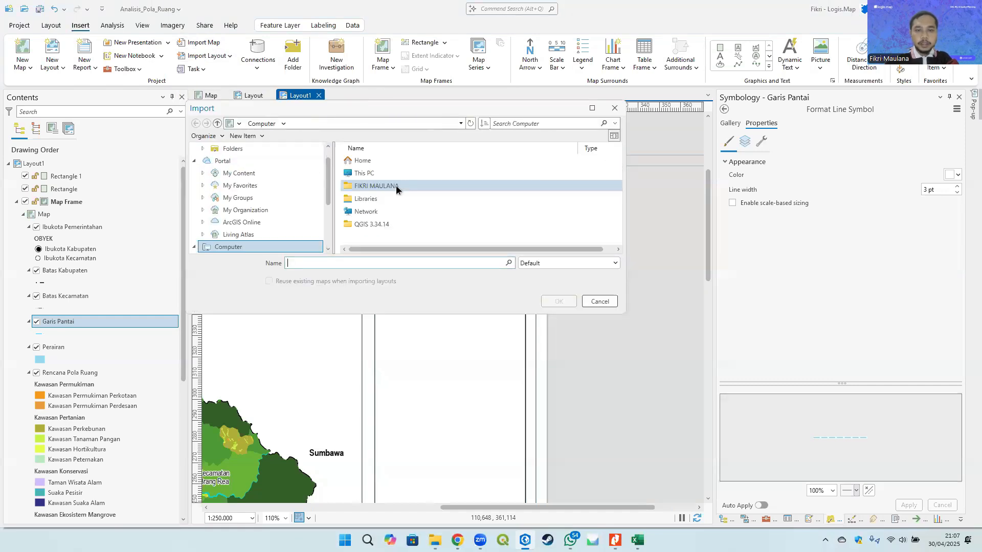
pyautogui.click(225, 151)
pyautogui.doubleClick(419, 186)
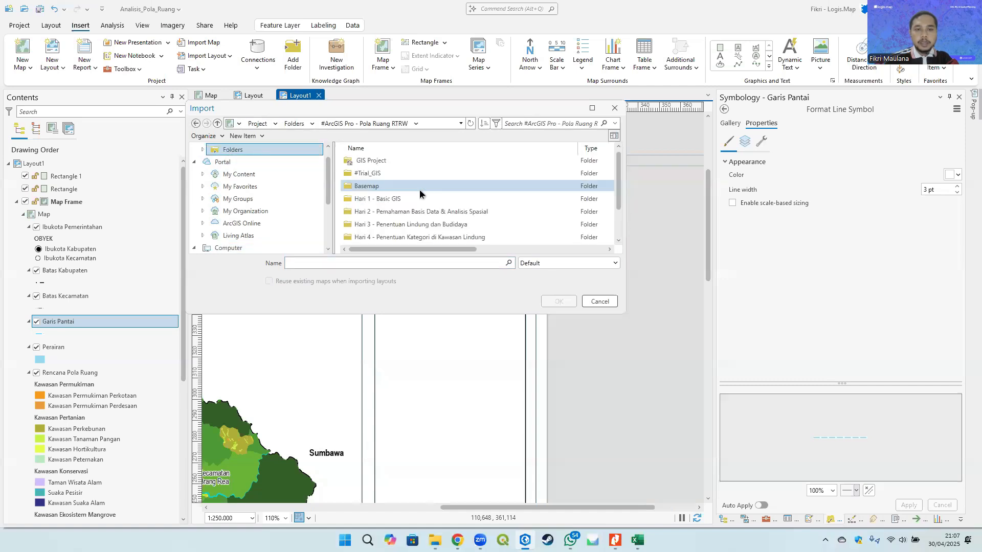
pyautogui.doubleClick(411, 215)
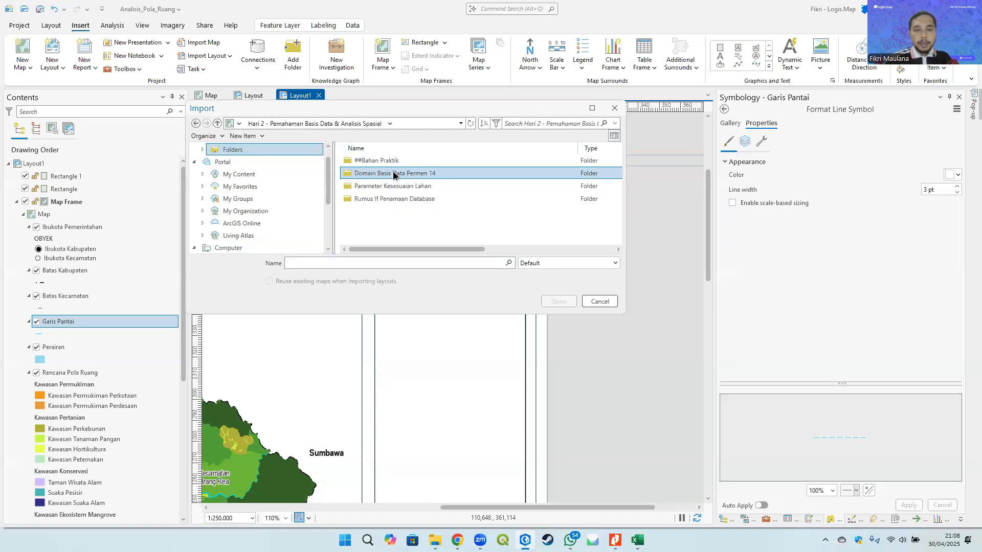
pyautogui.doubleClick(393, 171)
pyautogui.doubleClick(378, 154)
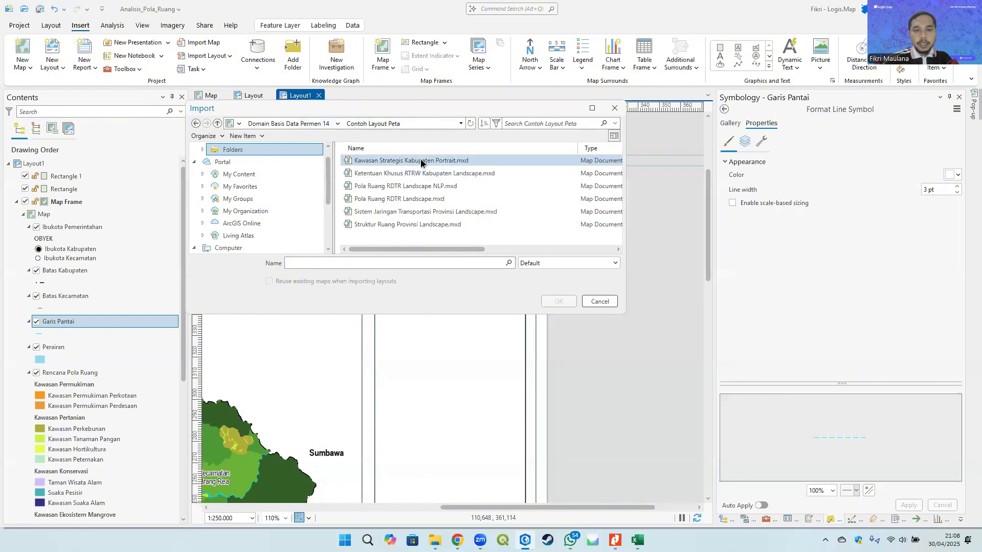
pyautogui.click(455, 159)
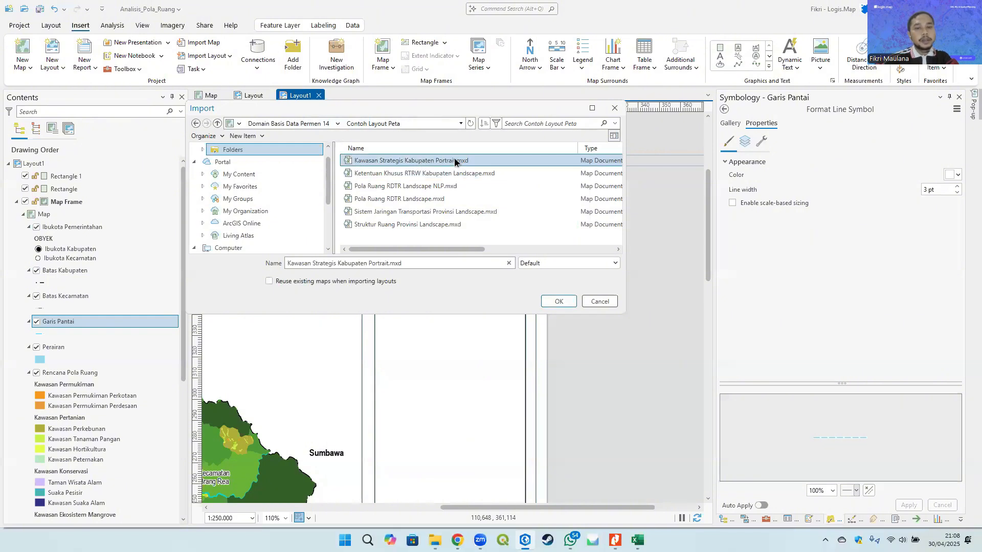
pyautogui.click(559, 302)
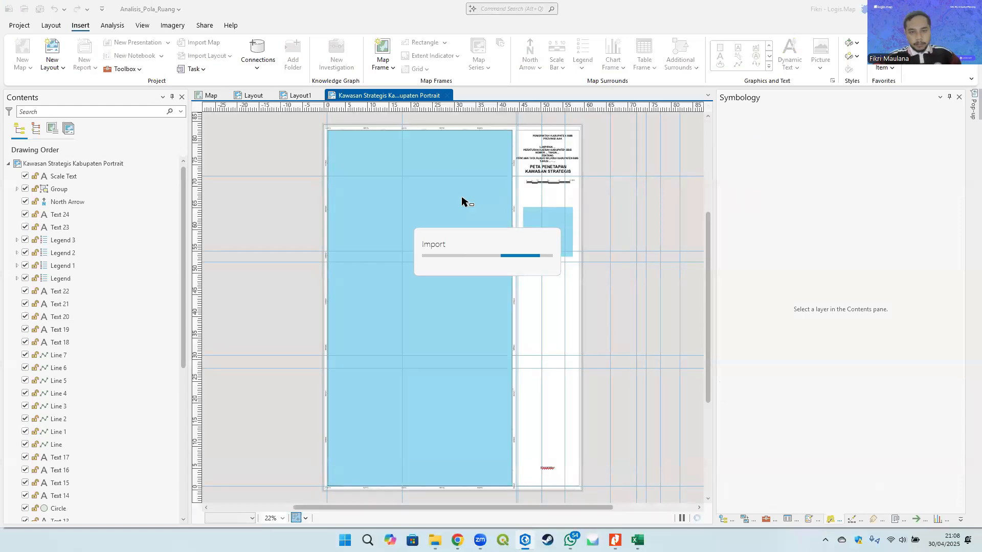
# - In the imported layout, select the logo circle, government header, Lampiran text and map title elements and copy them
pyautogui.scroll(5, 581, 137)
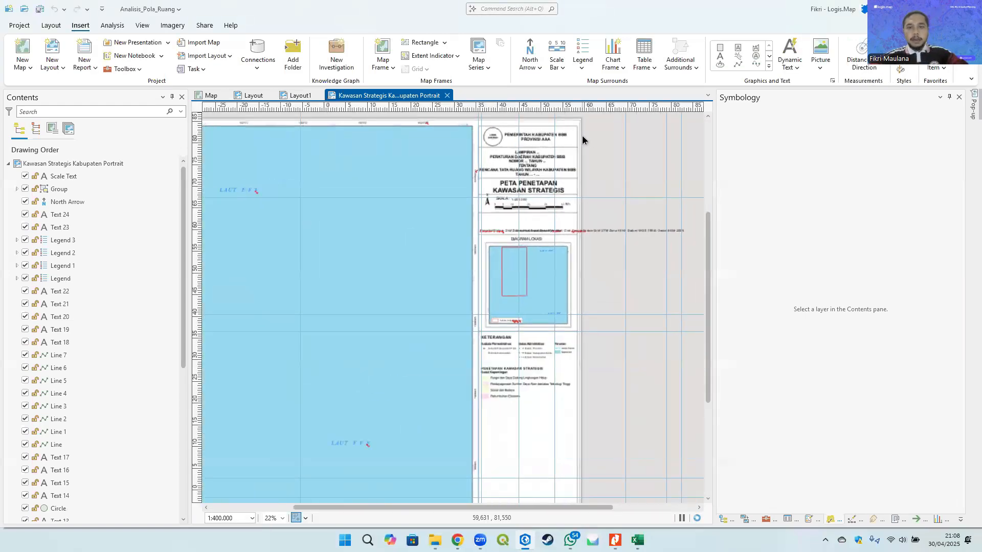
pyautogui.scroll(10, 476, 163)
pyautogui.click(436, 264)
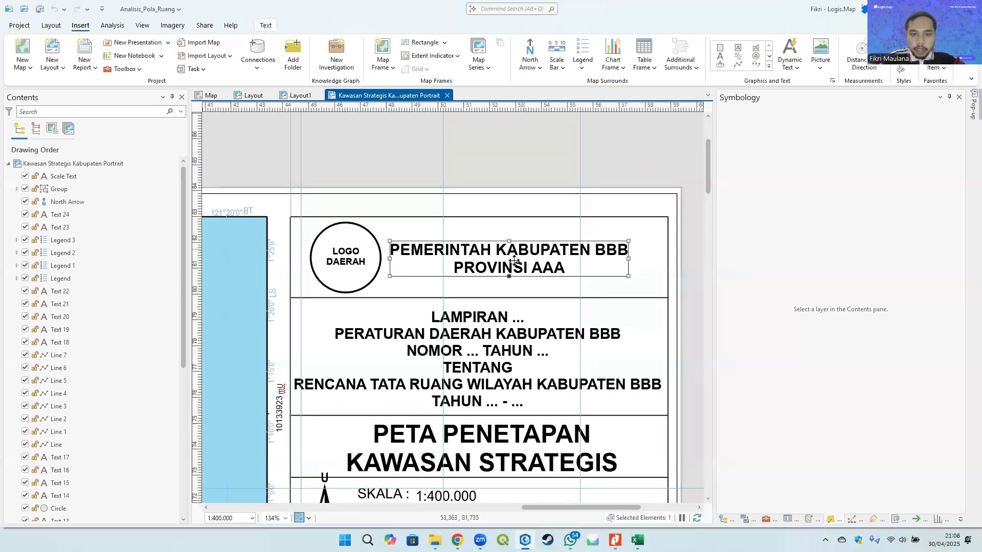
pyautogui.scroll(-2, 437, 264)
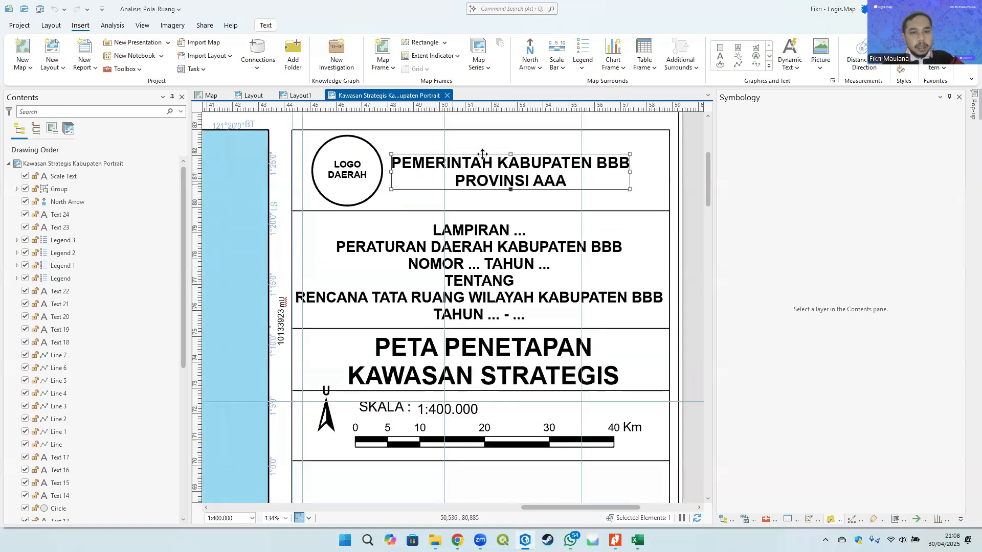
pyautogui.click(353, 172)
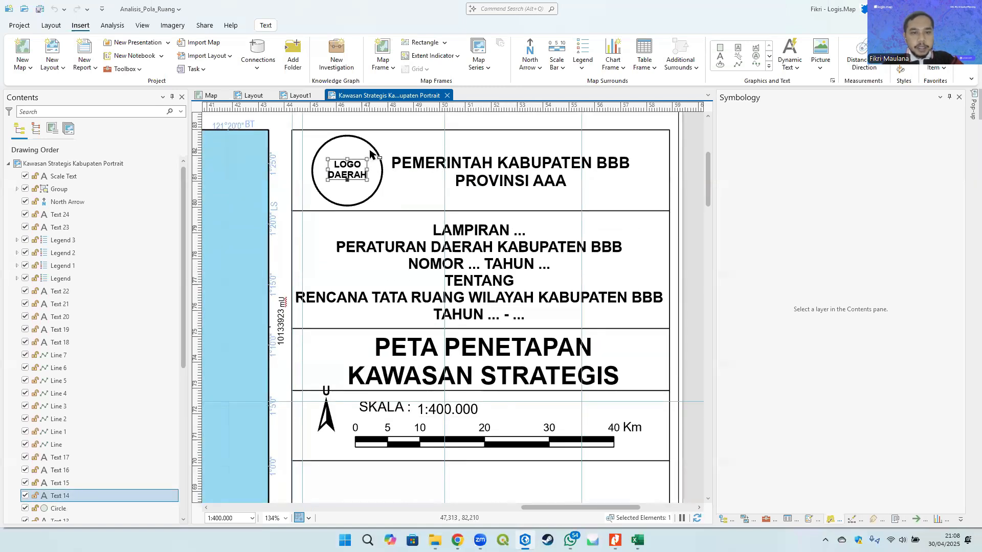
pyautogui.keyDown('shift'); pyautogui.click(373, 151); pyautogui.keyUp('shift')
pyautogui.keyDown('shift'); pyautogui.click(512, 168); pyautogui.keyUp('shift')
pyautogui.scroll(-2, 509, 225)
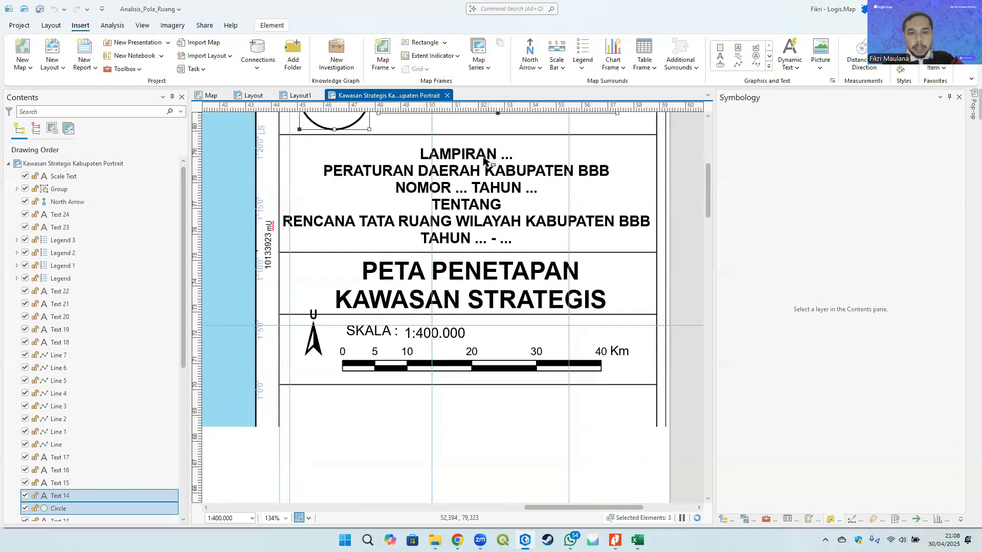
pyautogui.keyDown('shift'); pyautogui.click(448, 221); pyautogui.keyUp('shift')
pyautogui.scroll(-4, 469, 287)
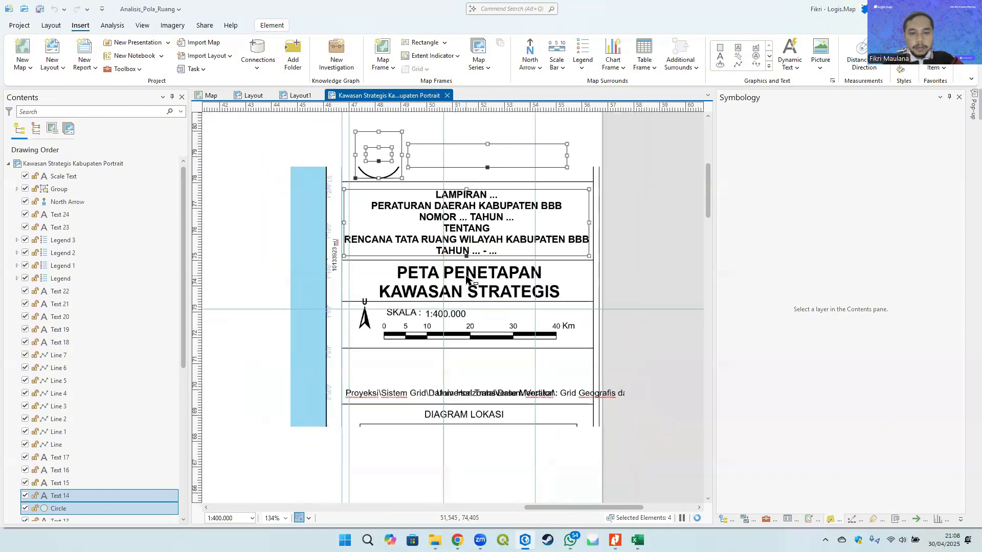
pyautogui.scroll(3, 472, 217)
pyautogui.keyDown('shift'); pyautogui.click(473, 217); pyautogui.keyUp('shift')
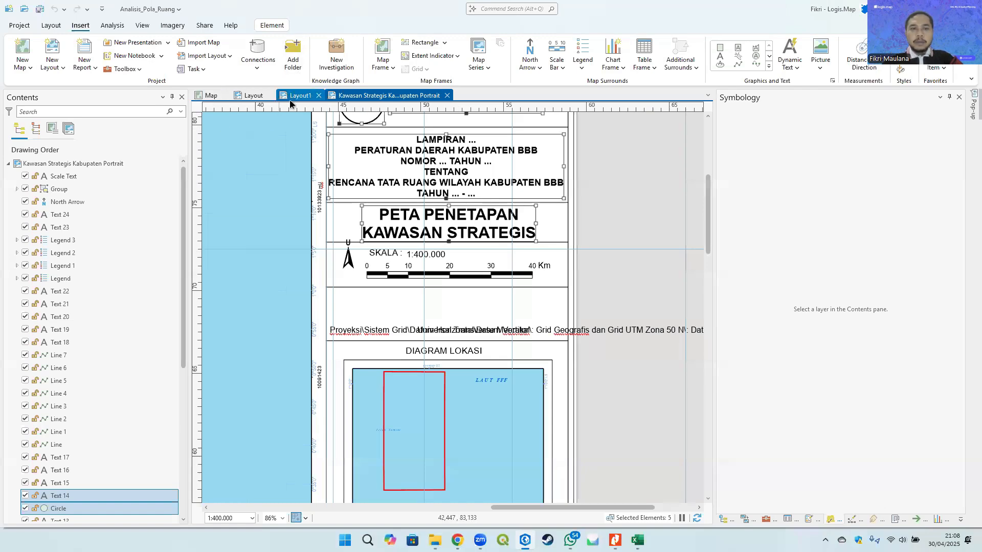
pyautogui.scroll(3, 410, 262)
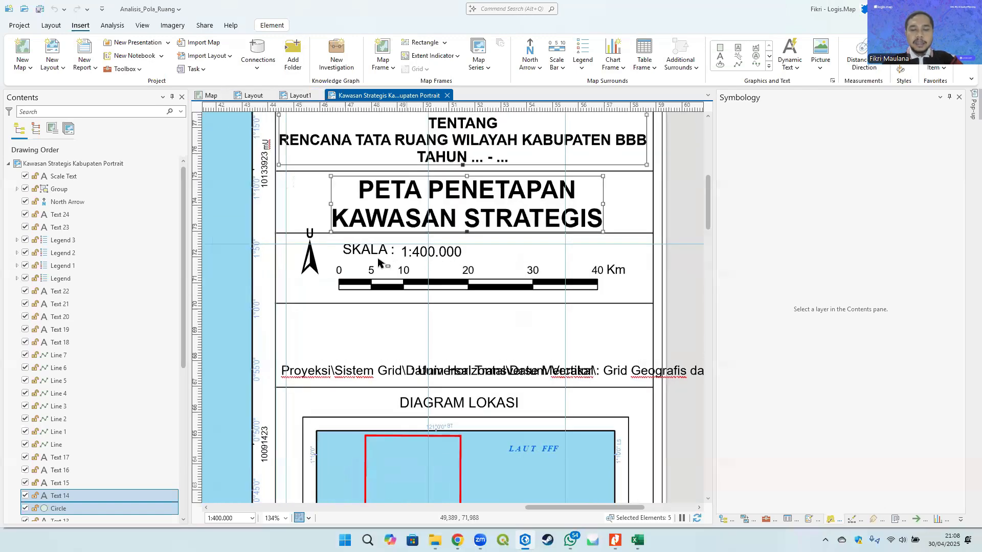
pyautogui.scroll(-4, 404, 253)
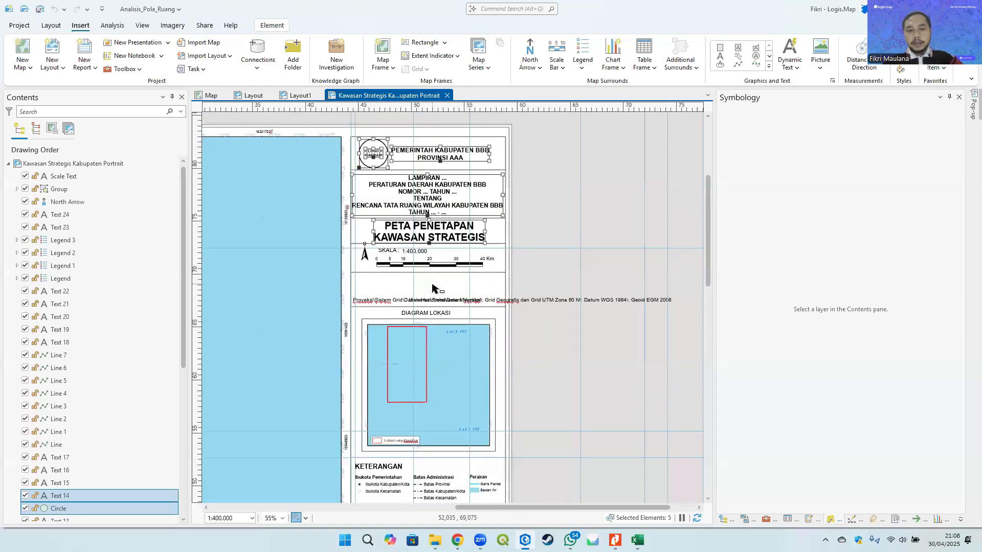
pyautogui.scroll(3, 422, 277)
pyautogui.scroll(-3, 410, 277)
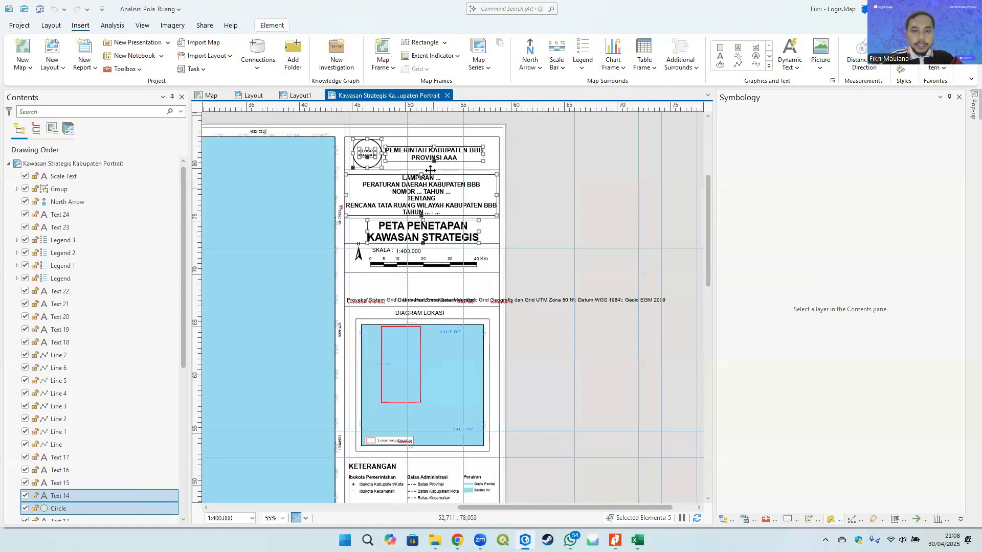
pyautogui.rightClick(438, 153)
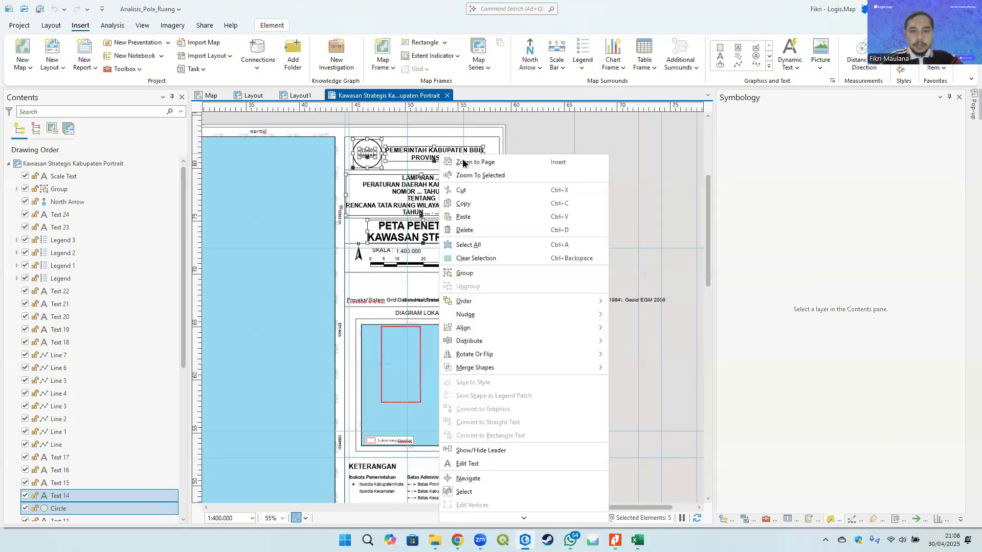
pyautogui.click(479, 200)
# - Paste the copied header elements into Layout1 and move them down towards the page, then reopen the imported layout
pyautogui.click(300, 96)
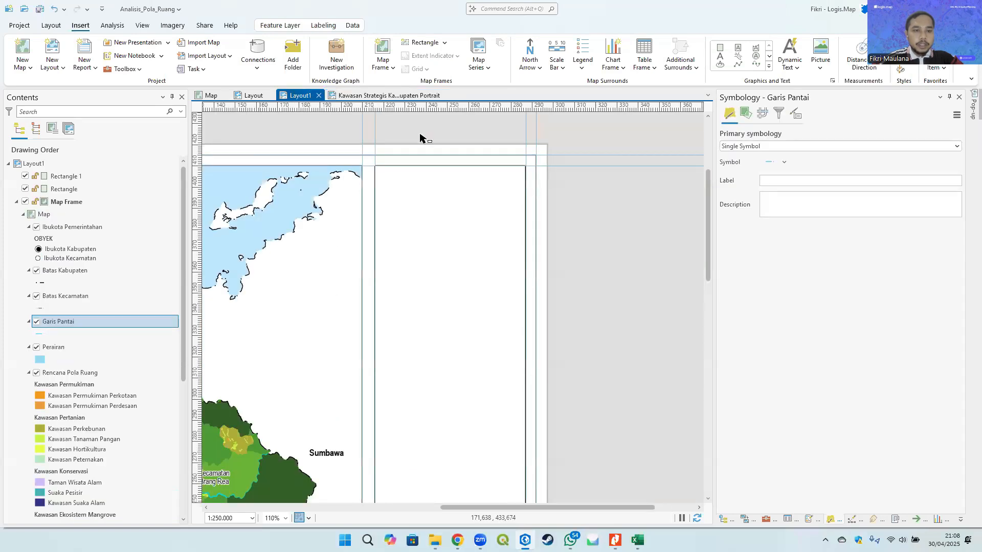
pyautogui.scroll(4, 379, 222)
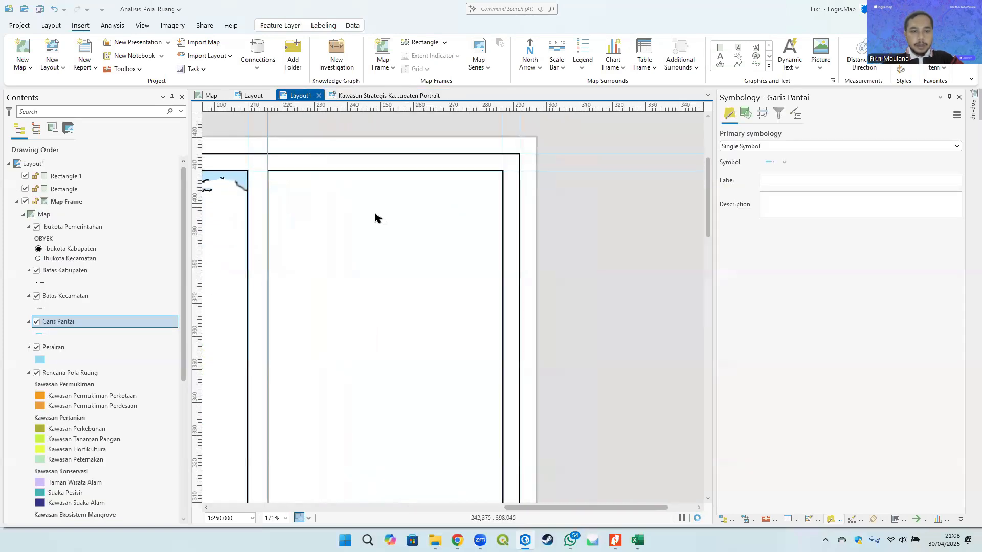
pyautogui.scroll(-10, 381, 215)
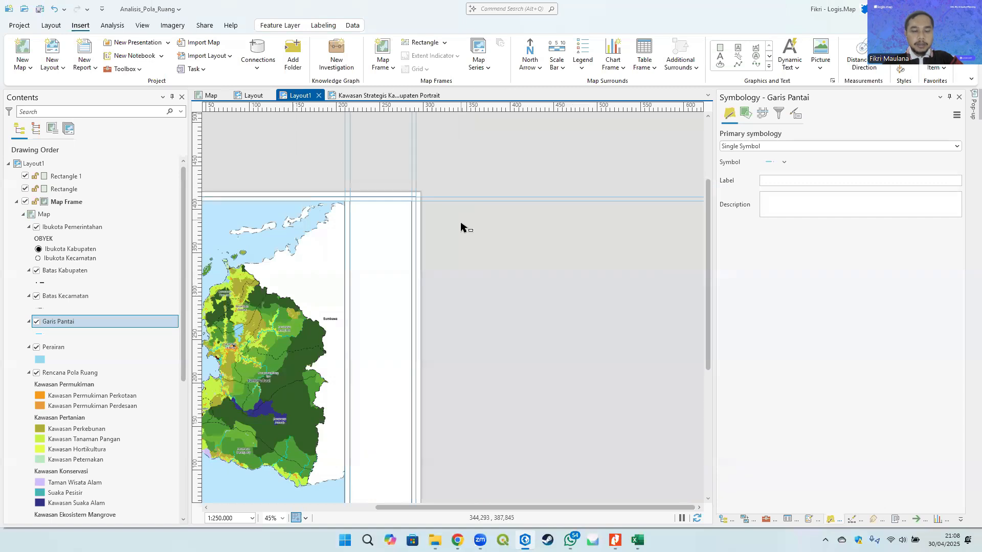
pyautogui.hotkey('ctrl', 'v')
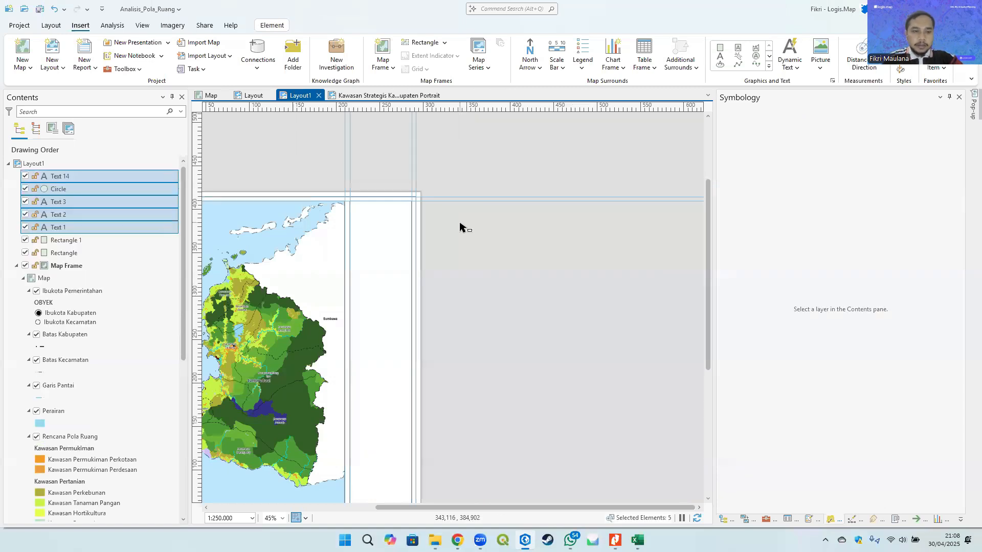
pyautogui.scroll(-5, 475, 264)
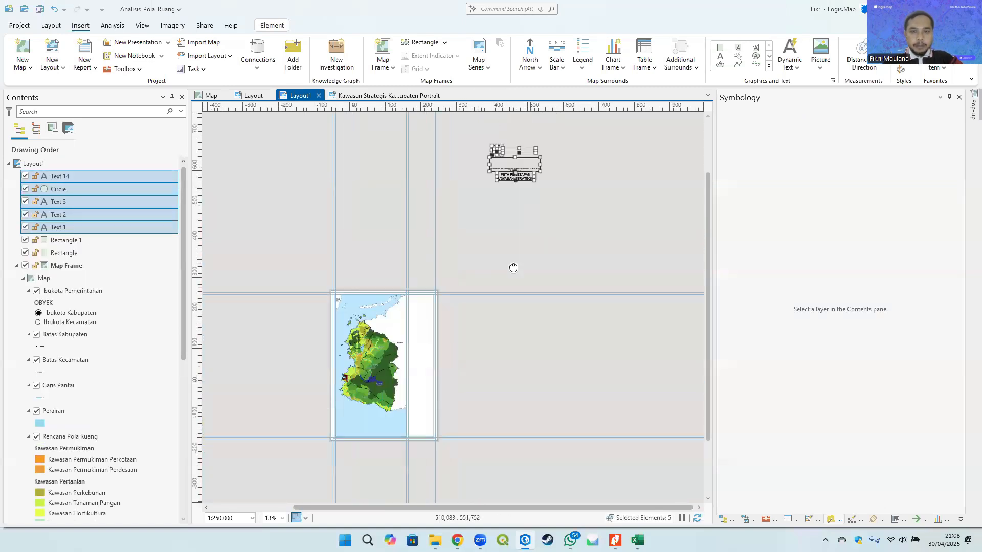
pyautogui.scroll(5, 500, 206)
pyautogui.moveTo(499, 206); pyautogui.dragTo(473, 332)
pyautogui.click(389, 95)
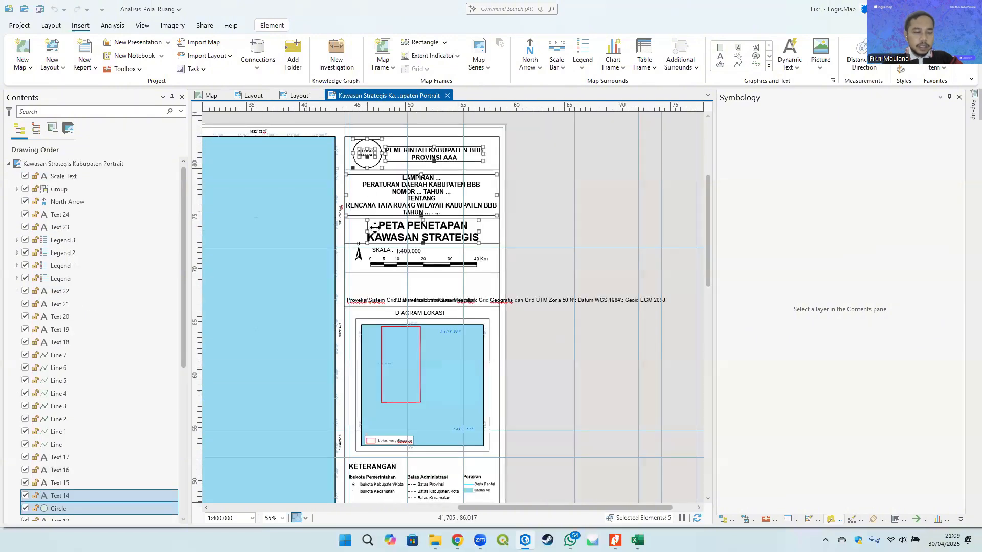
# - Move the pasted header elements from the example layout to beside the map frame in Layout1
pyautogui.scroll(-6, 395, 255)
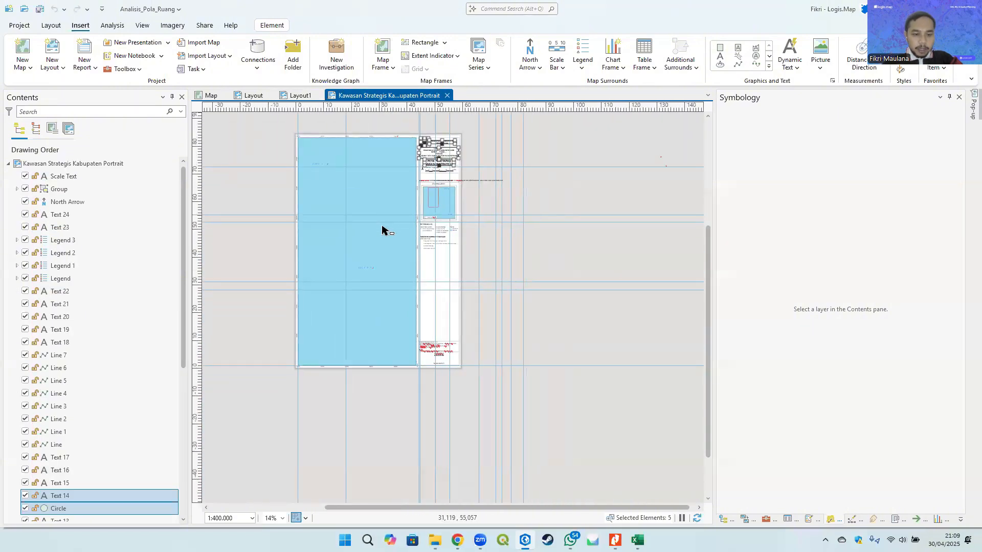
pyautogui.click(534, 261)
pyautogui.scroll(4, 400, 192)
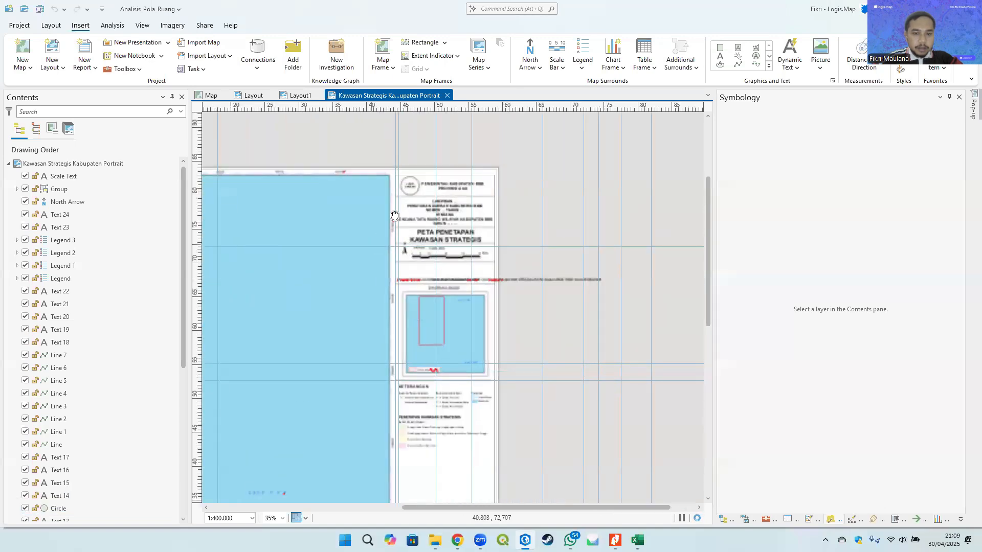
pyautogui.scroll(-2, 364, 189)
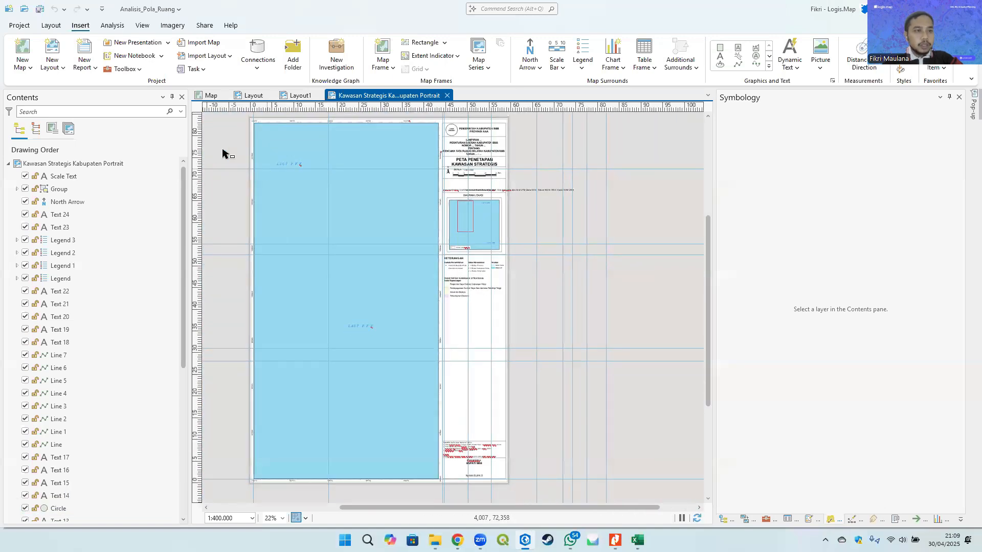
pyautogui.click(293, 98)
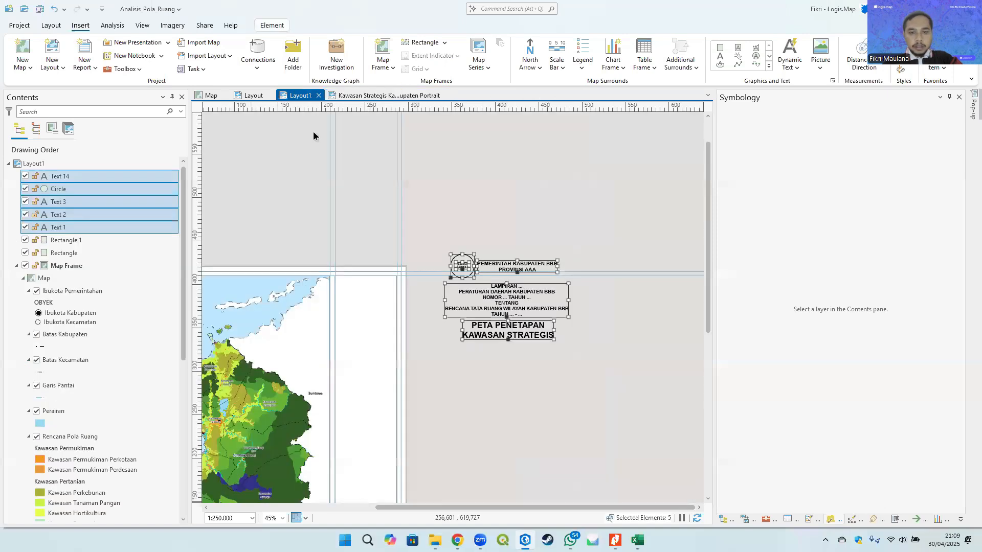
pyautogui.moveTo(472, 175); pyautogui.dragTo(525, 197)
pyautogui.moveTo(584, 194); pyautogui.dragTo(565, 213)
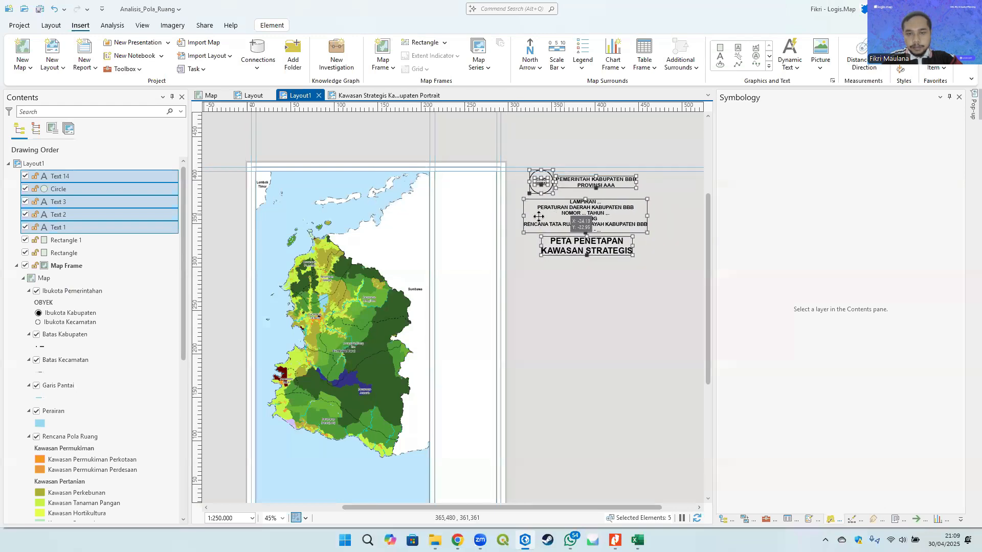
# - Group the selected logo, government header, Lampiran text and map title elements
pyautogui.scroll(2, 533, 216)
pyautogui.scroll(2, 576, 208)
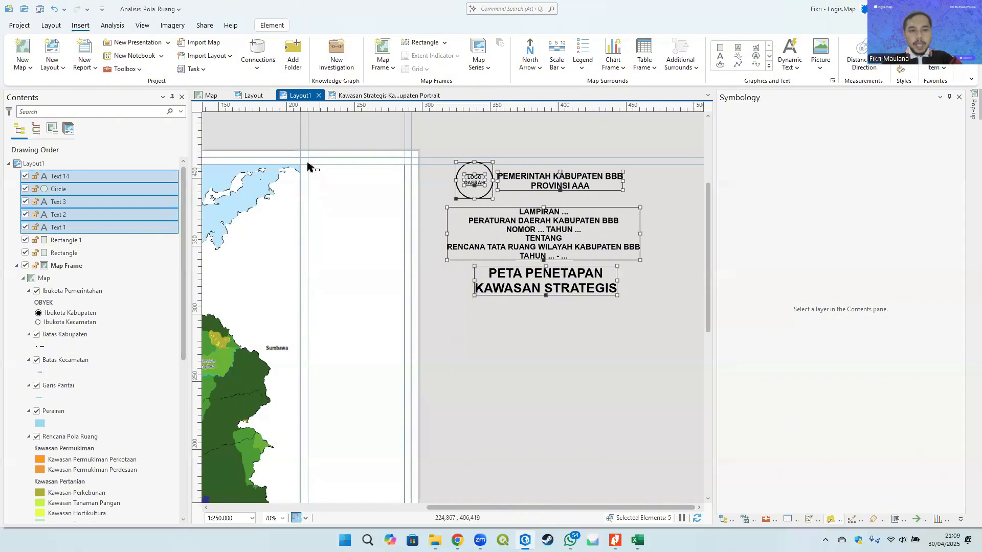
pyautogui.rightClick(514, 226)
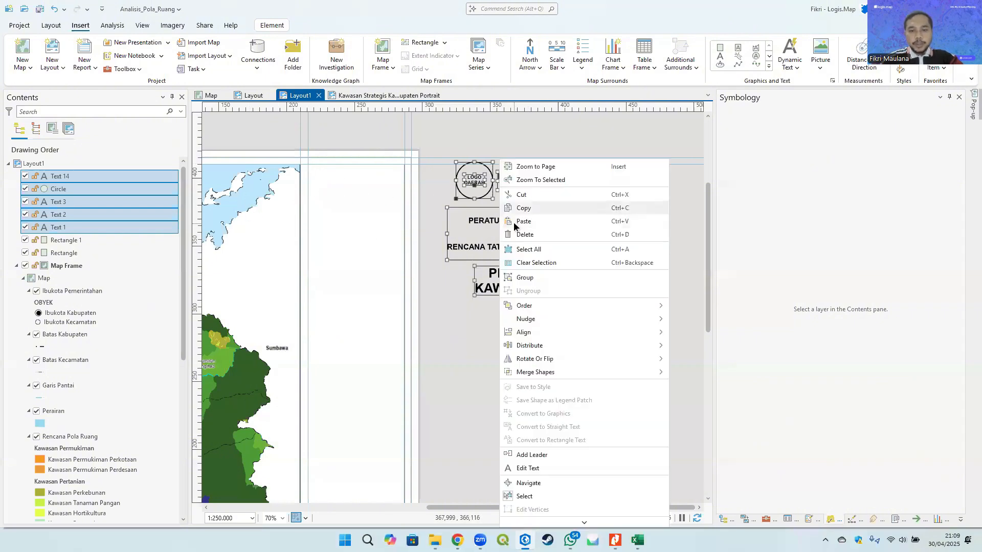
pyautogui.click(542, 273)
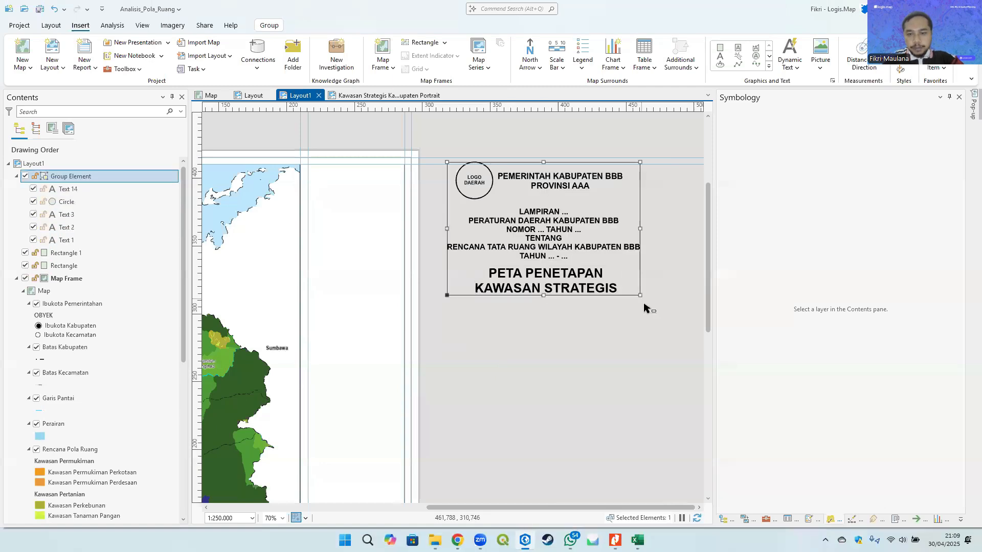
# - Scale down the header group and move it into the top of the side panel next to the map
pyautogui.moveTo(641, 297); pyautogui.dragTo(586, 258)
pyautogui.moveTo(513, 211); pyautogui.dragTo(353, 211)
pyautogui.scroll(3, 341, 200)
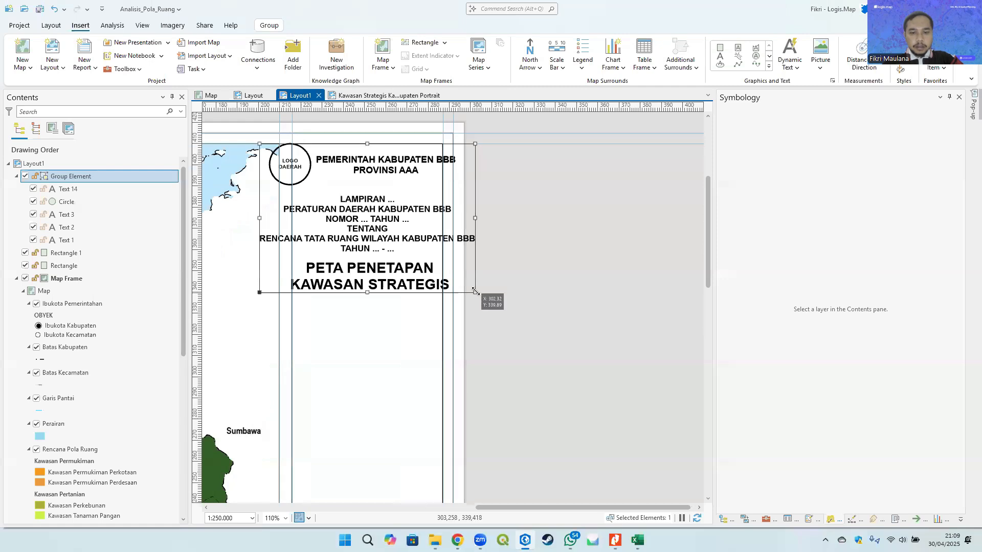
pyautogui.moveTo(480, 293); pyautogui.dragTo(422, 255)
pyautogui.moveTo(353, 215); pyautogui.dragTo(371, 207)
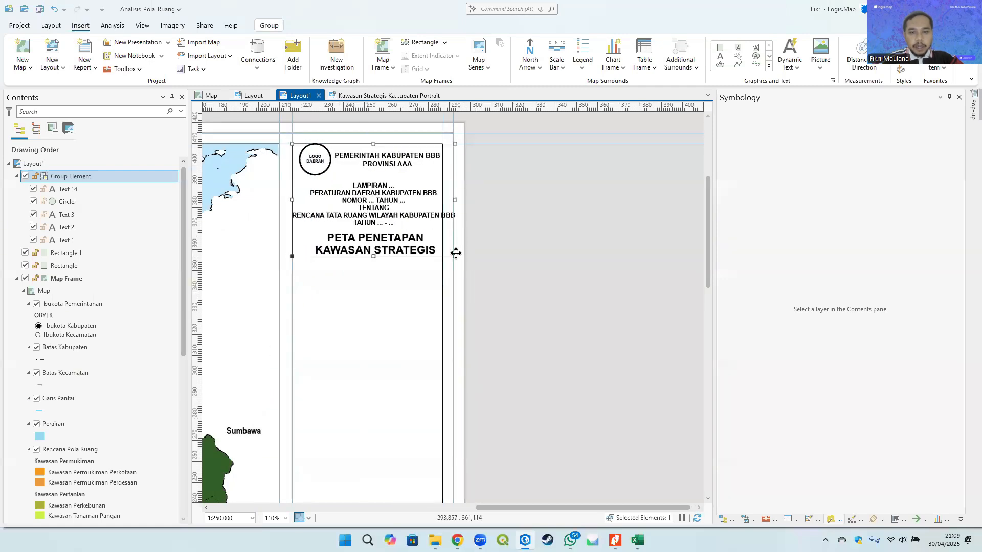
pyautogui.moveTo(455, 255); pyautogui.dragTo(436, 228)
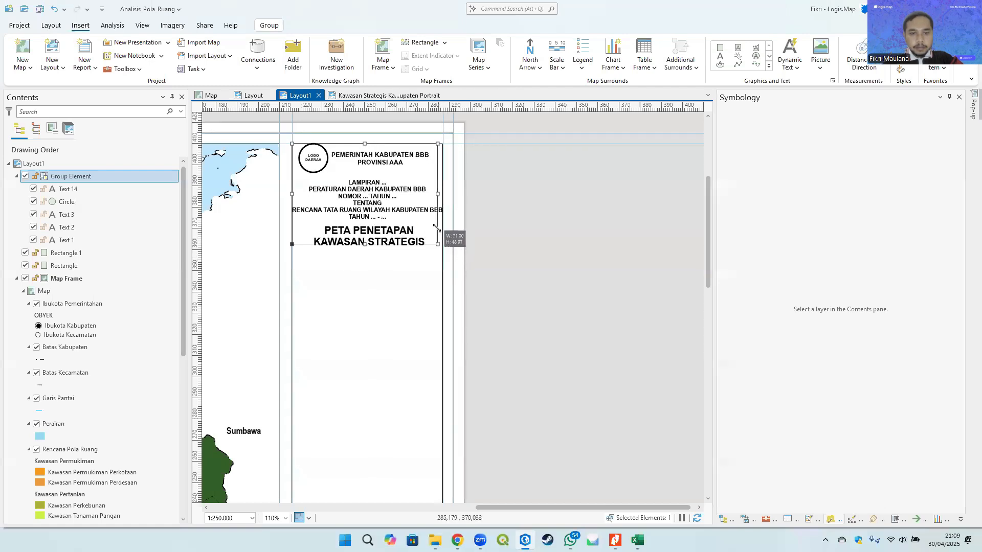
# - Nudge the header group right, down and back left to align it inside the side panel
pyautogui.press('Right')
pyautogui.press('Right')
pyautogui.press('Right')
pyautogui.press('Right')
pyautogui.press('Right')
pyautogui.press('Right')
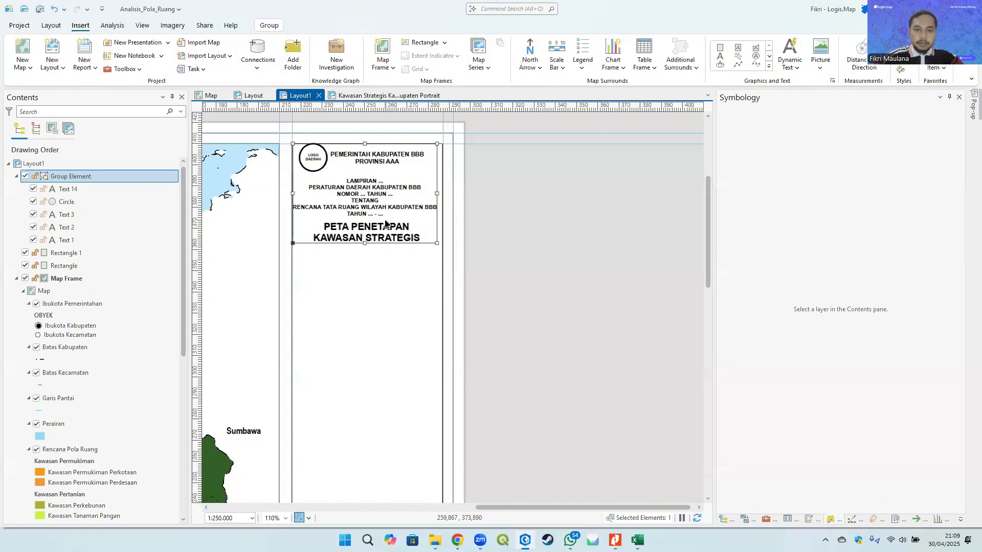
pyautogui.press('Down')
pyautogui.press('Down')
pyautogui.press('Down')
pyautogui.press('Down')
pyautogui.press('Down')
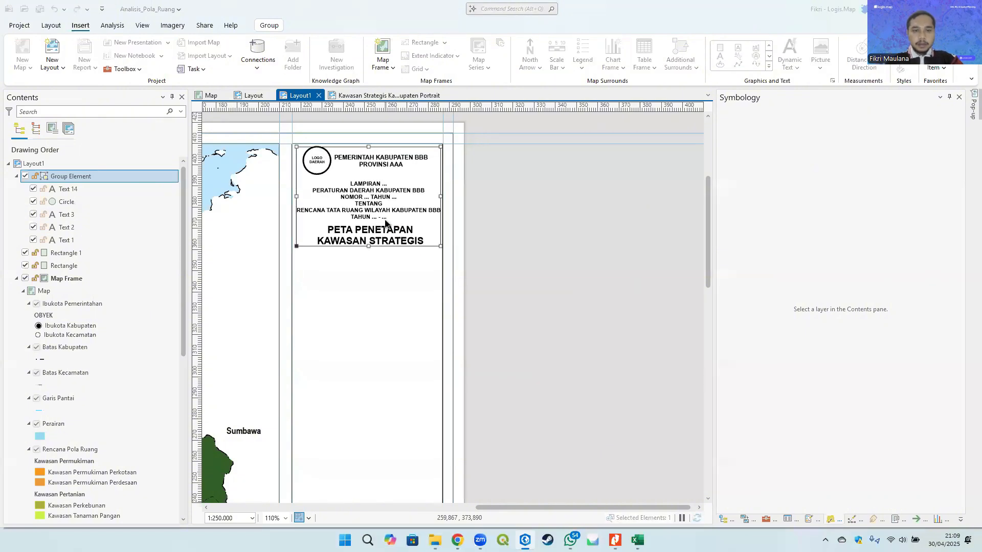
pyautogui.press('Left')
pyautogui.press('Left')
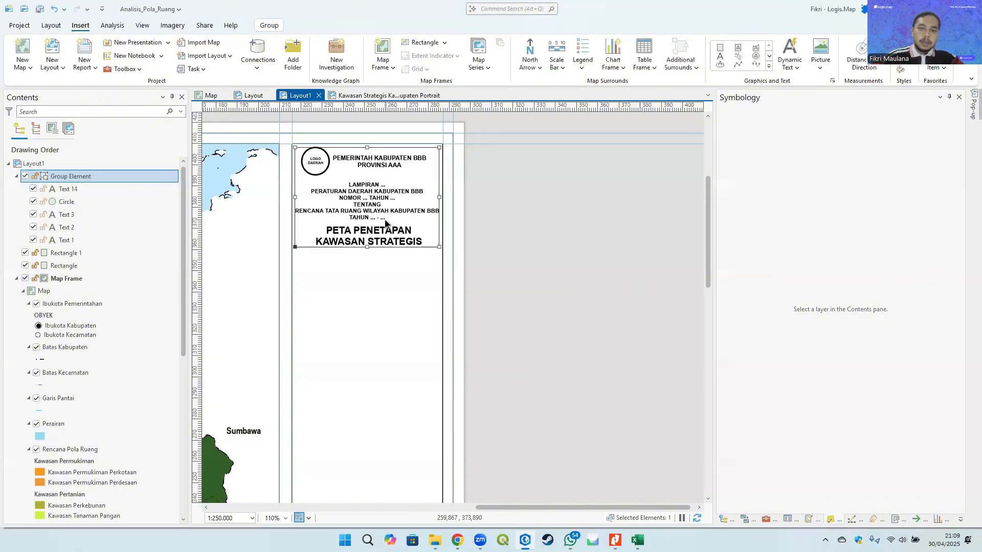
pyautogui.click(526, 226)
pyautogui.scroll(-5, 526, 231)
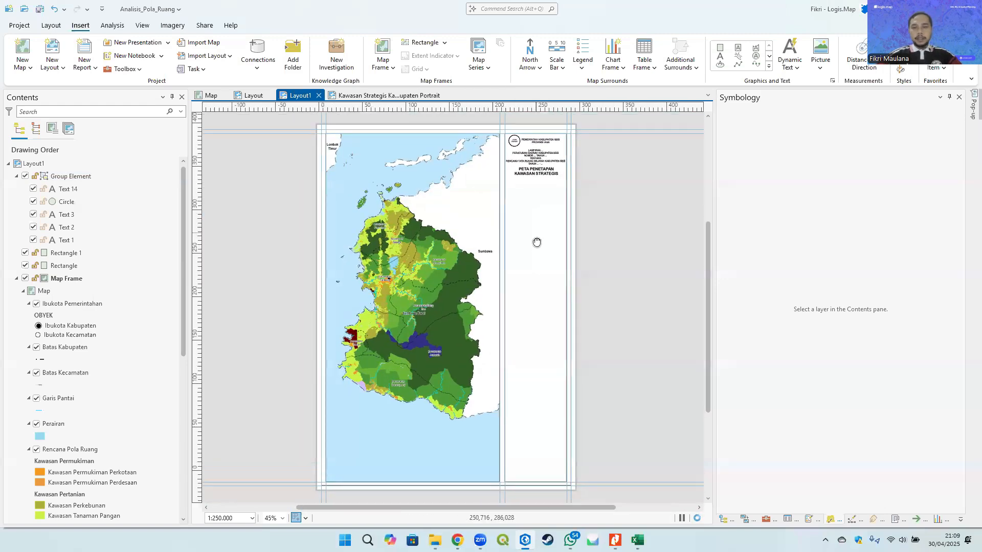
pyautogui.scroll(5, 532, 199)
pyautogui.click(485, 211)
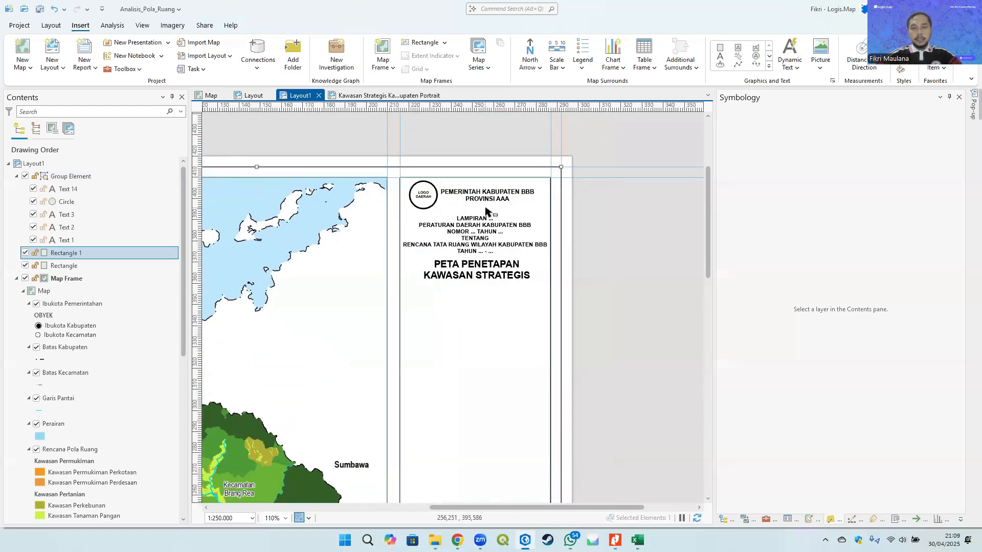
pyautogui.click(484, 210)
pyautogui.rightClick(480, 206)
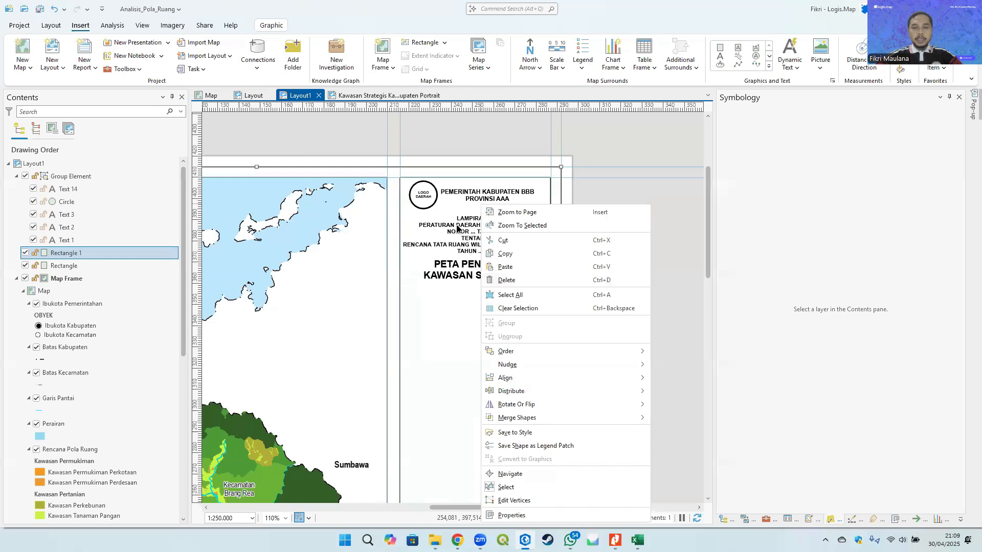
pyautogui.click(74, 176)
pyautogui.rightClick(73, 176)
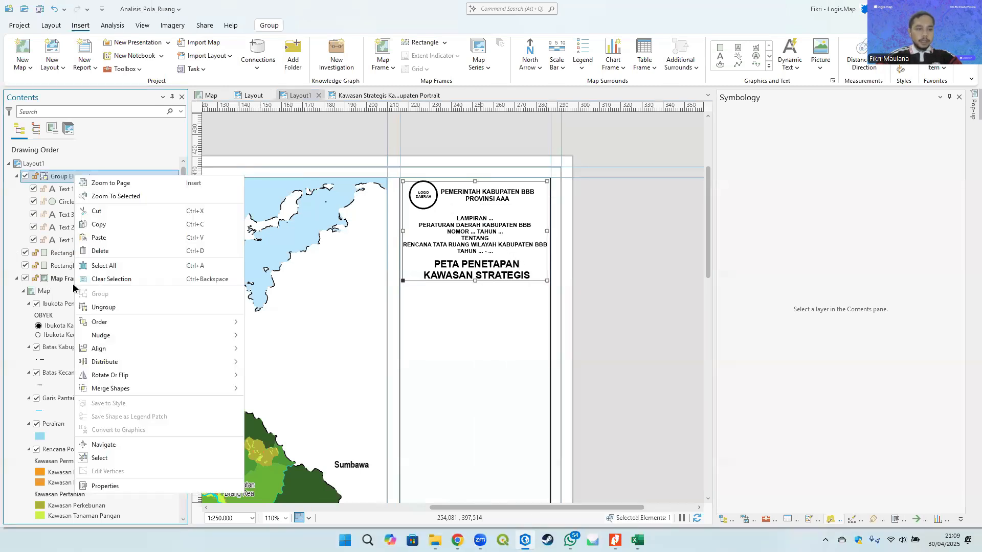
pyautogui.click(612, 255)
# - Ungroup the header group element into its separate text and circle elements
pyautogui.moveTo(63, 177); pyautogui.dragTo(53, 273)
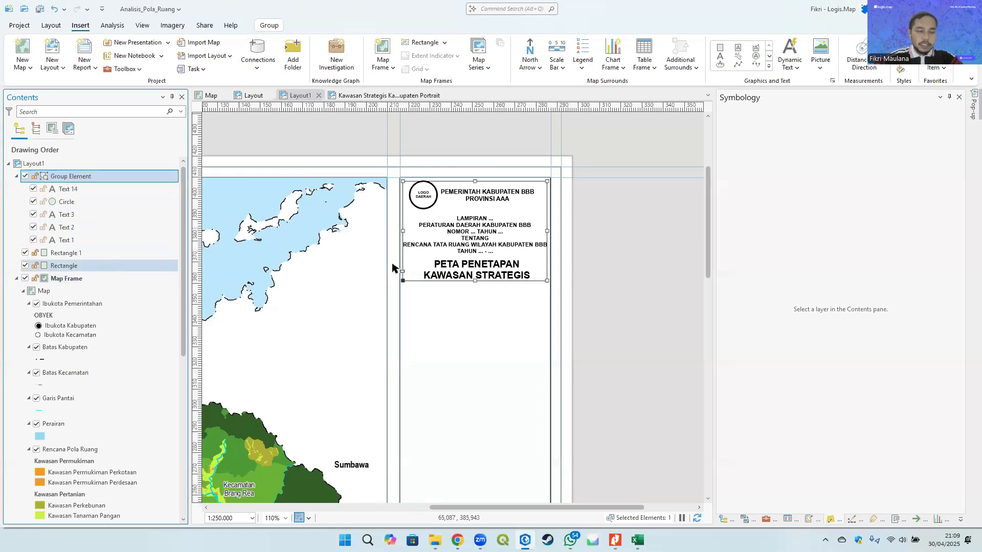
pyautogui.click(482, 213)
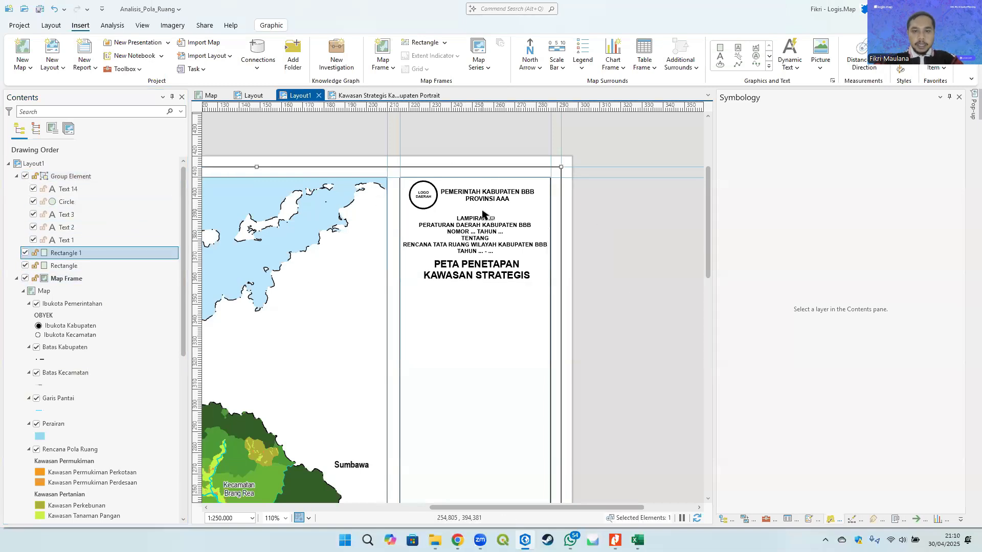
pyautogui.click(493, 223)
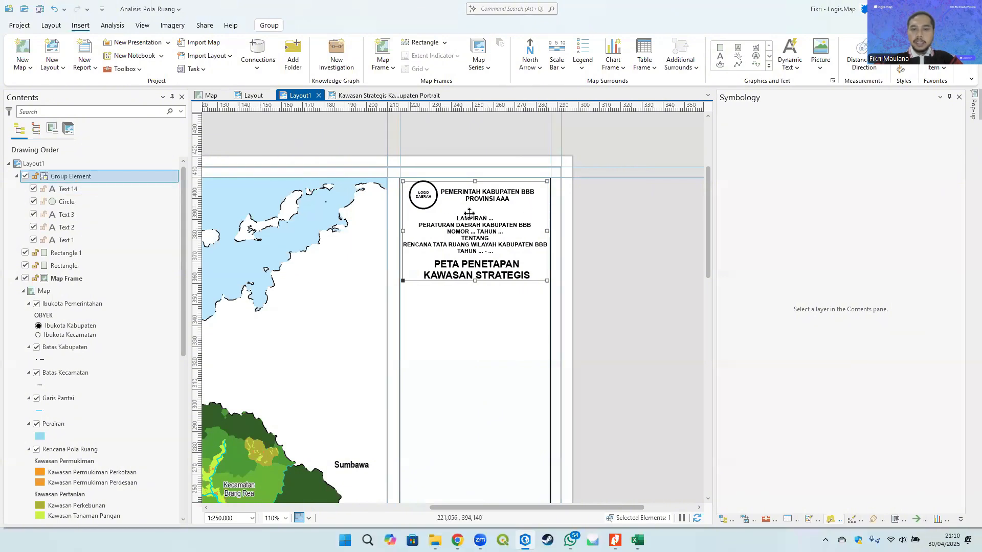
pyautogui.rightClick(489, 212)
pyautogui.rightClick(63, 180)
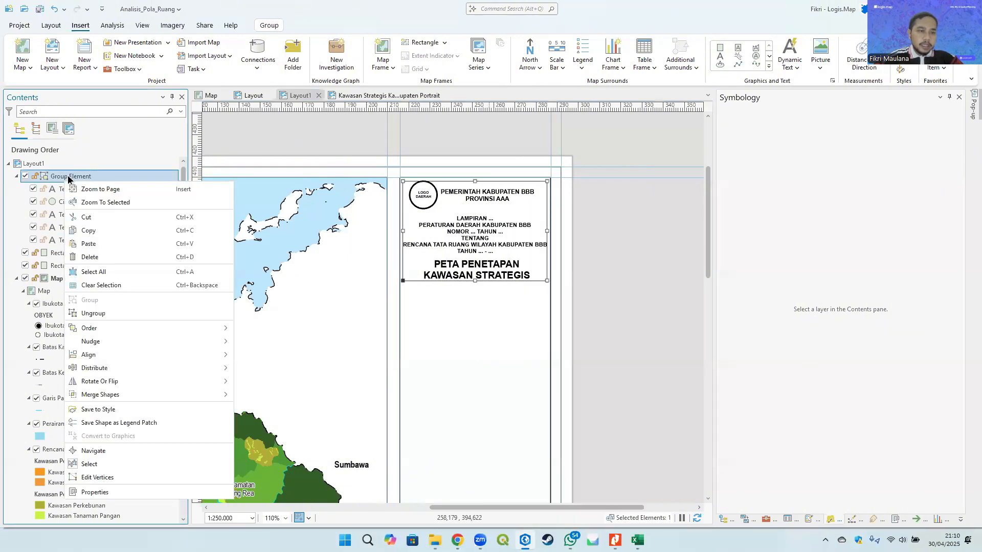
pyautogui.click(94, 314)
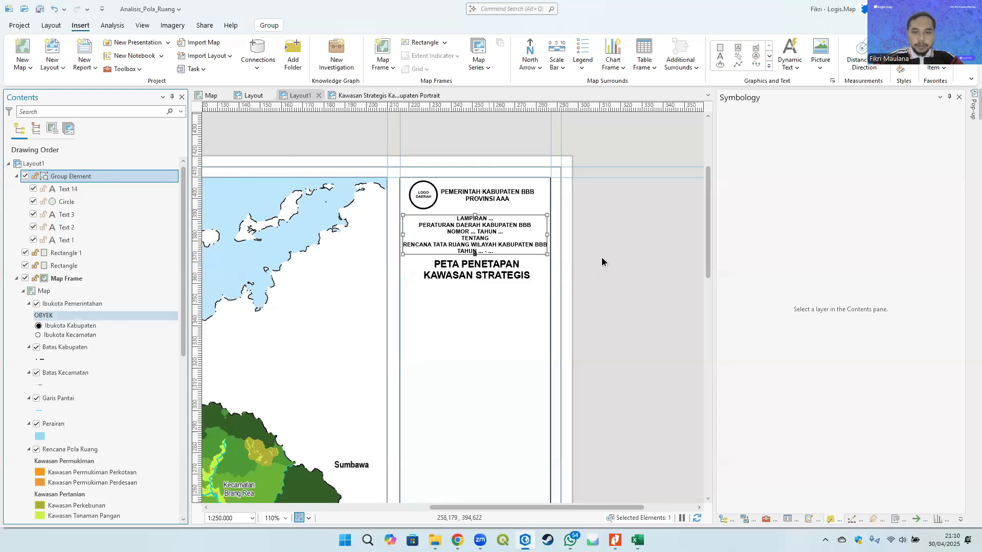
# - Nudge the map title and the Lampiran text block slightly downward to space them out
pyautogui.click(474, 266)
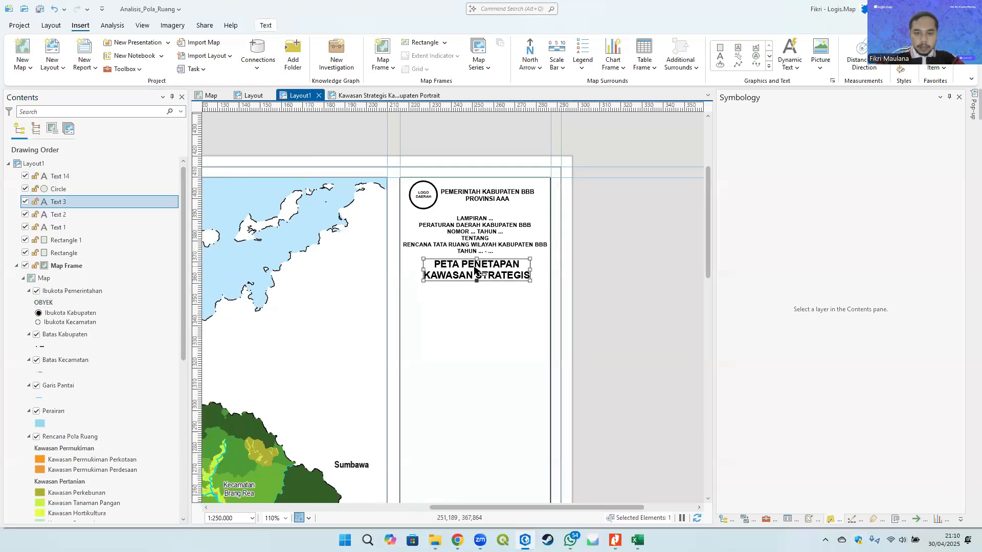
pyautogui.press('Down')
pyautogui.press('Down')
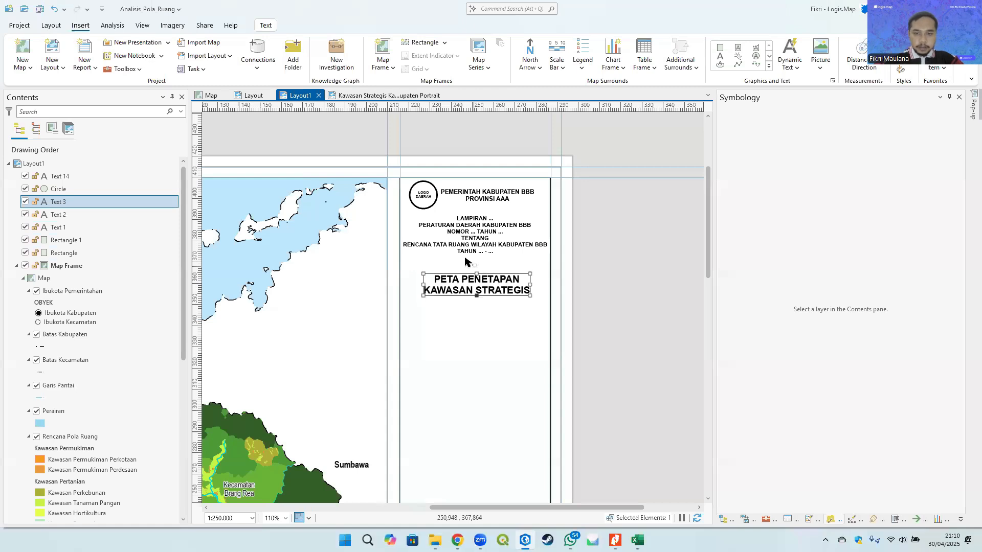
pyautogui.click(483, 229)
pyautogui.press('Down')
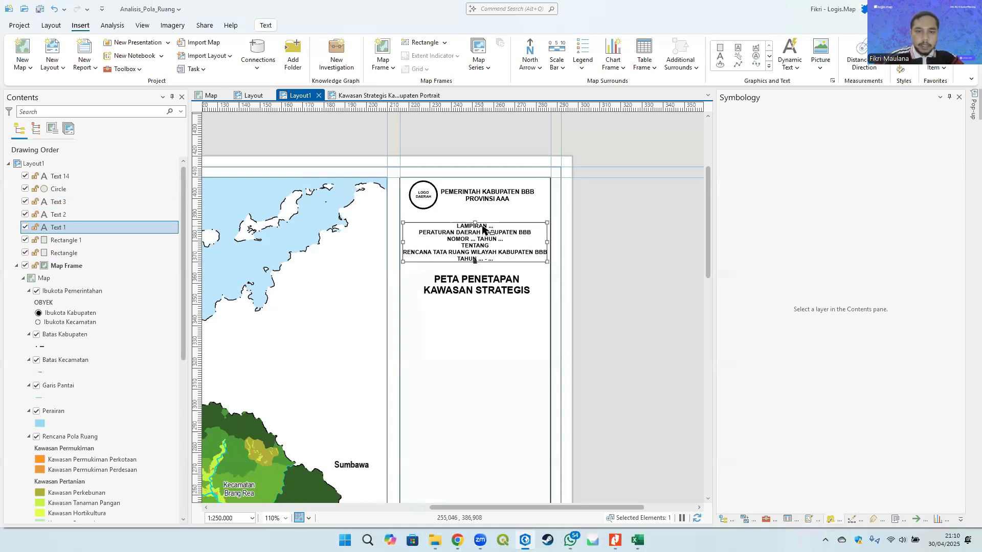
# - Set the government header text (Pemerintah Kabupaten BBB, Provinsi AAA) to 8 pt
pyautogui.click(626, 269)
pyautogui.moveTo(487, 215); pyautogui.dragTo(473, 212)
pyautogui.click(466, 193)
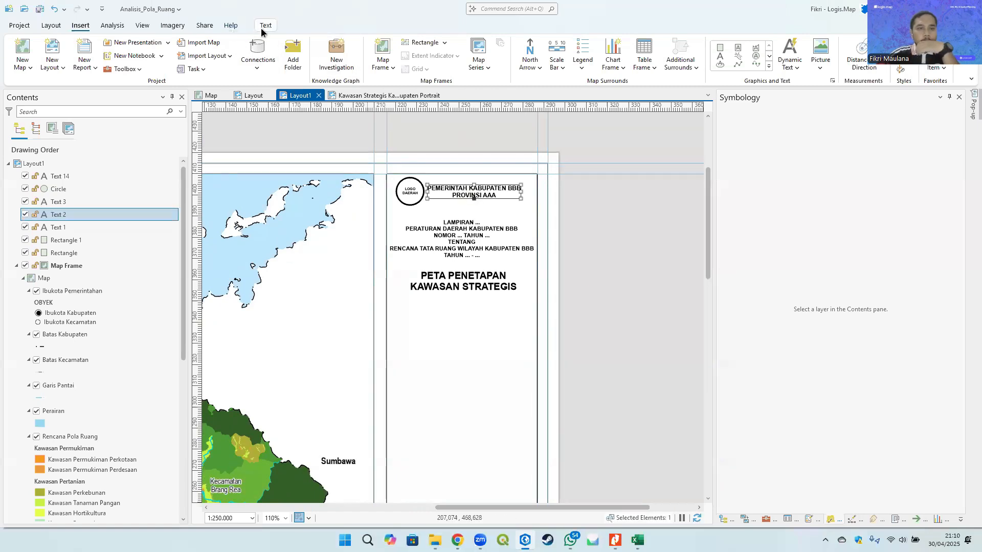
pyautogui.click(265, 26)
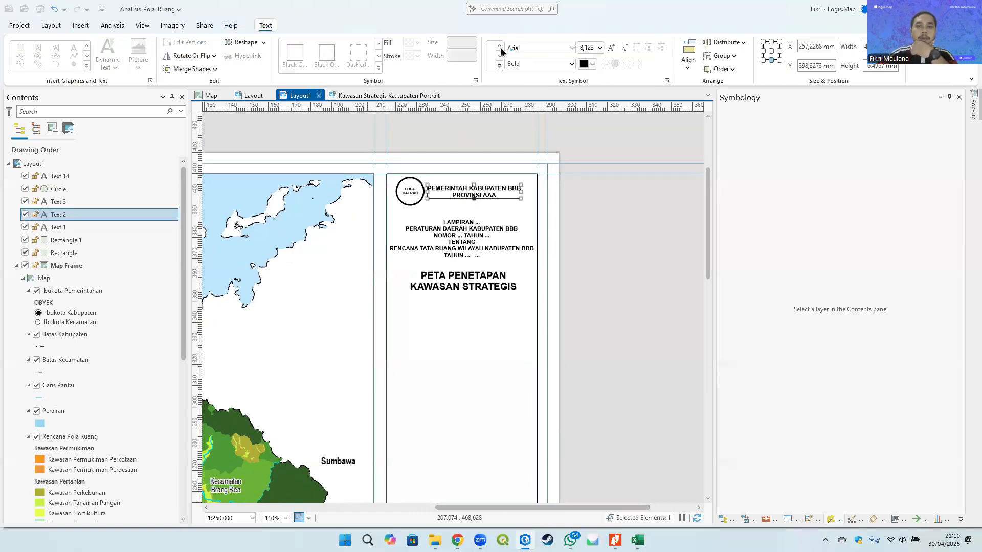
pyautogui.click(656, 48)
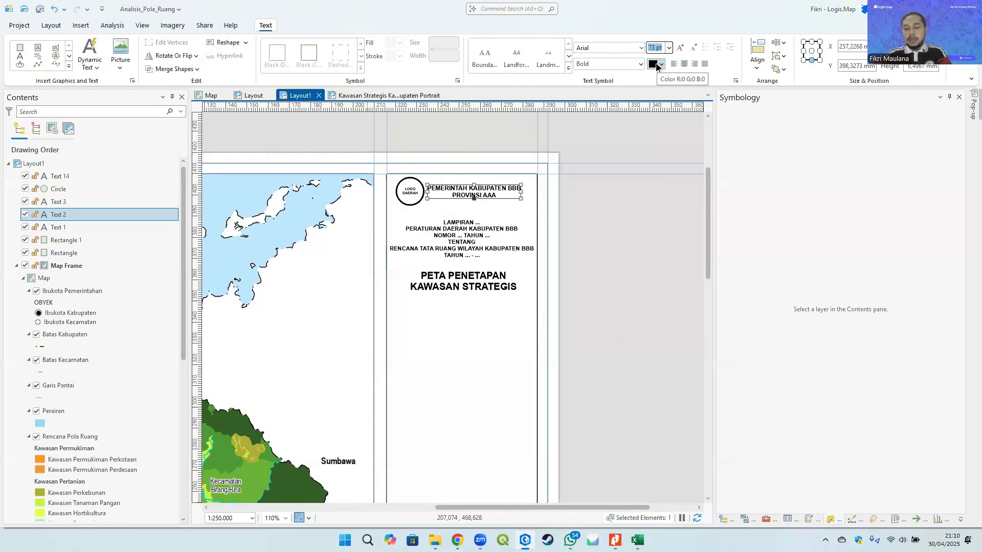
pyautogui.write('8')
pyautogui.press('Return')
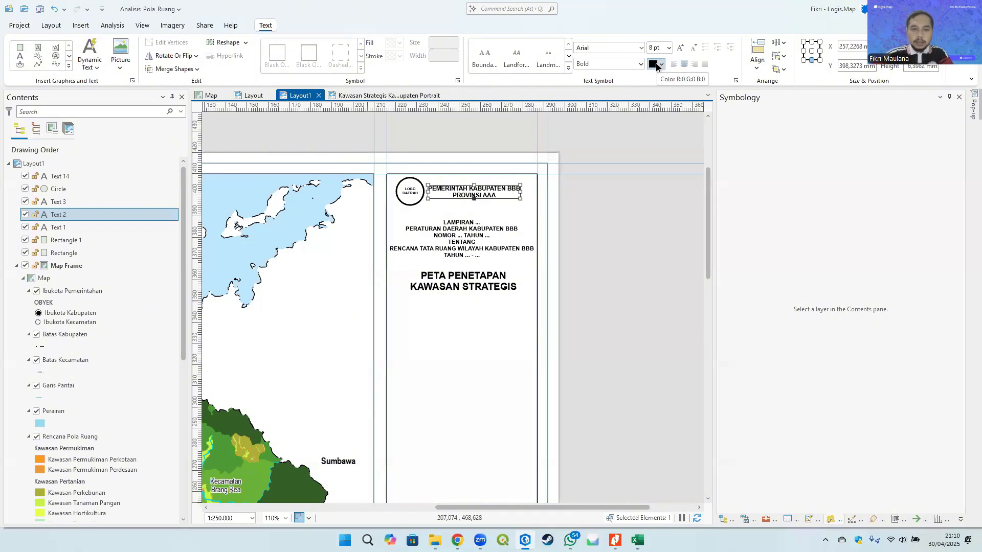
# - Set the Lampiran text block's font size to 7.5 pt
pyautogui.click(465, 238)
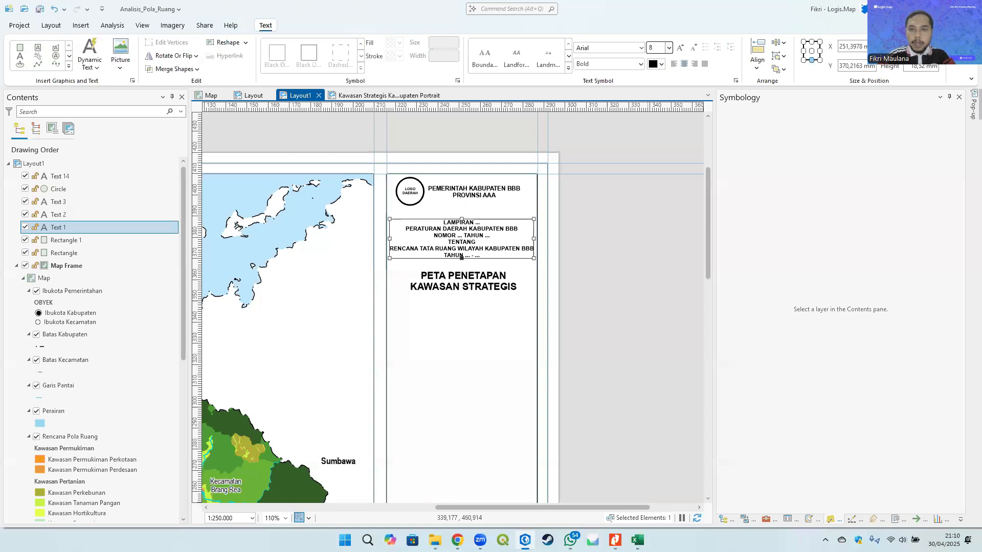
pyautogui.press('BackSpace')
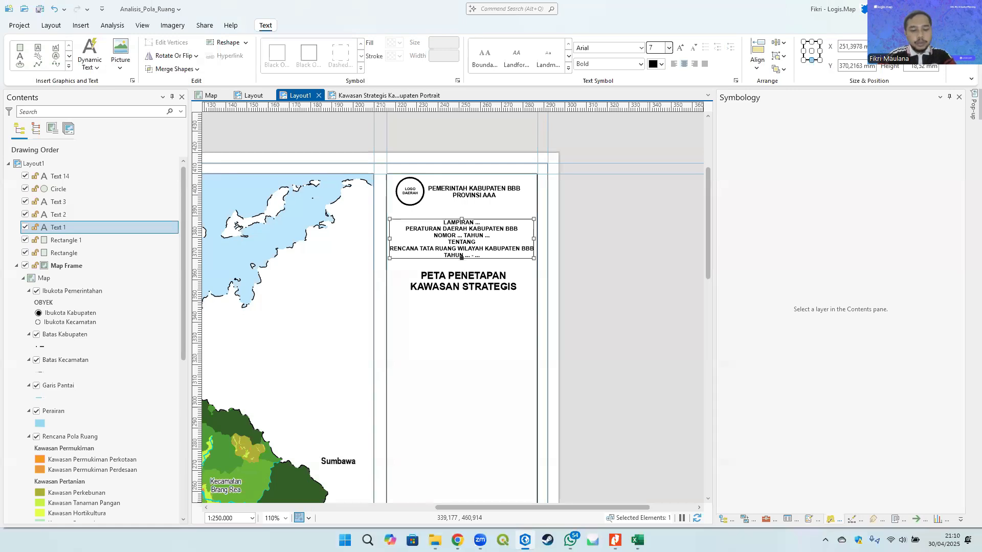
pyautogui.press('Return')
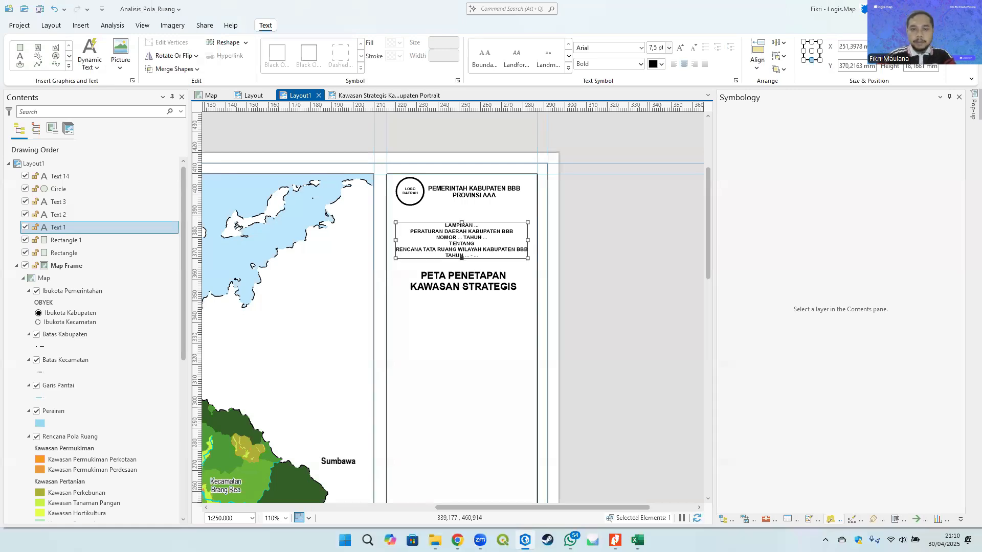
# - Set the map title's font size to 13 pt
pyautogui.click(487, 284)
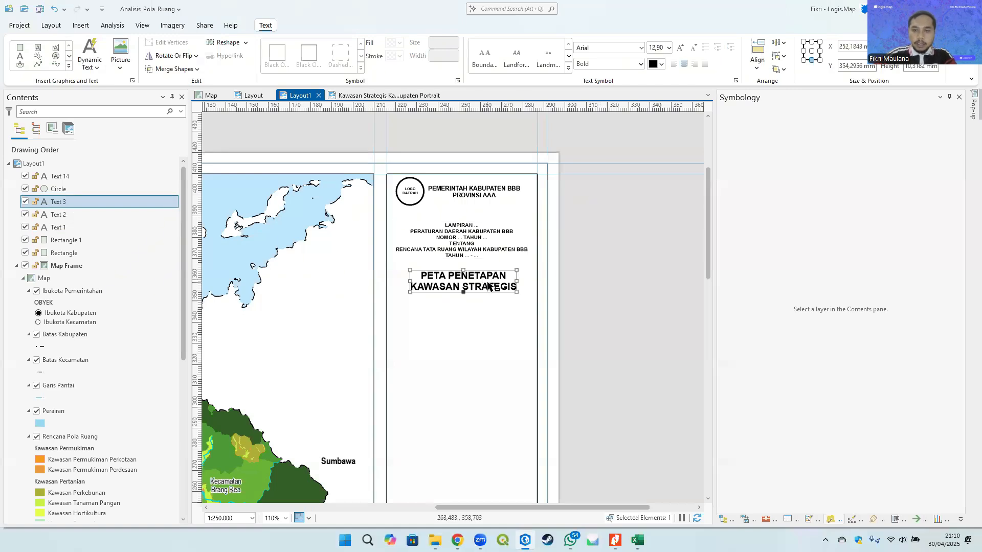
pyautogui.click(657, 48)
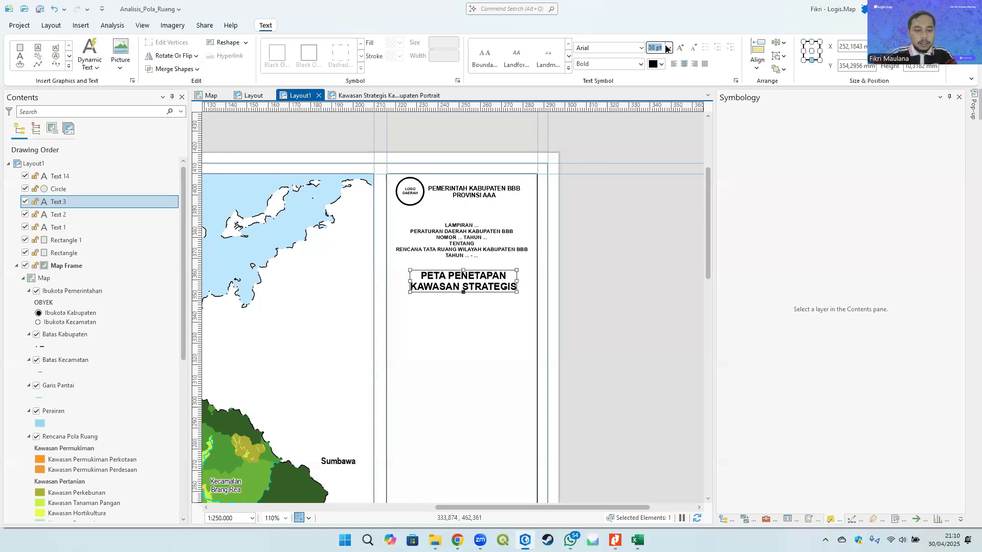
pyautogui.write('13')
pyautogui.press('Return')
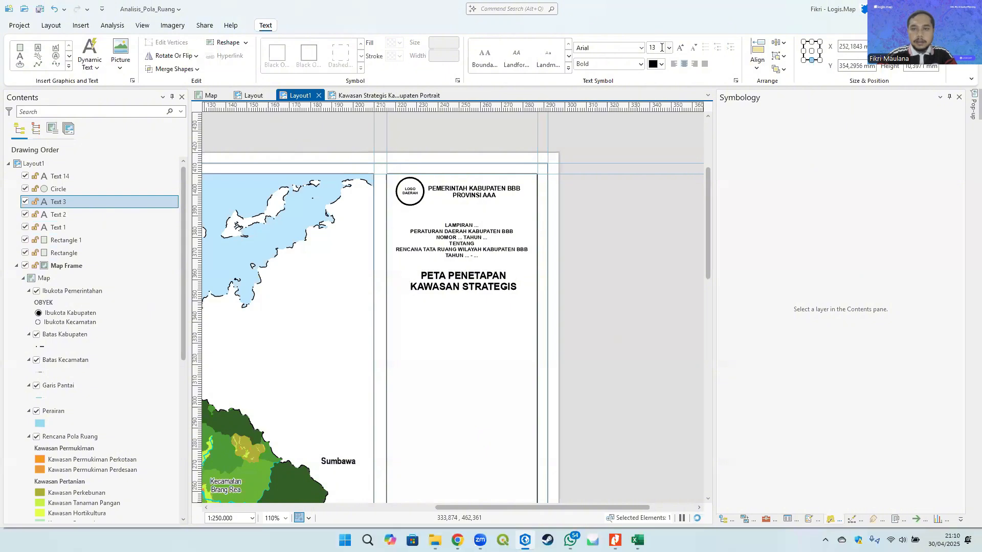
# - Open the Lampiran text block's properties and replace BBB in the Rencana Tata Ruang line with SUMBAWA BARAT
pyautogui.click(592, 303)
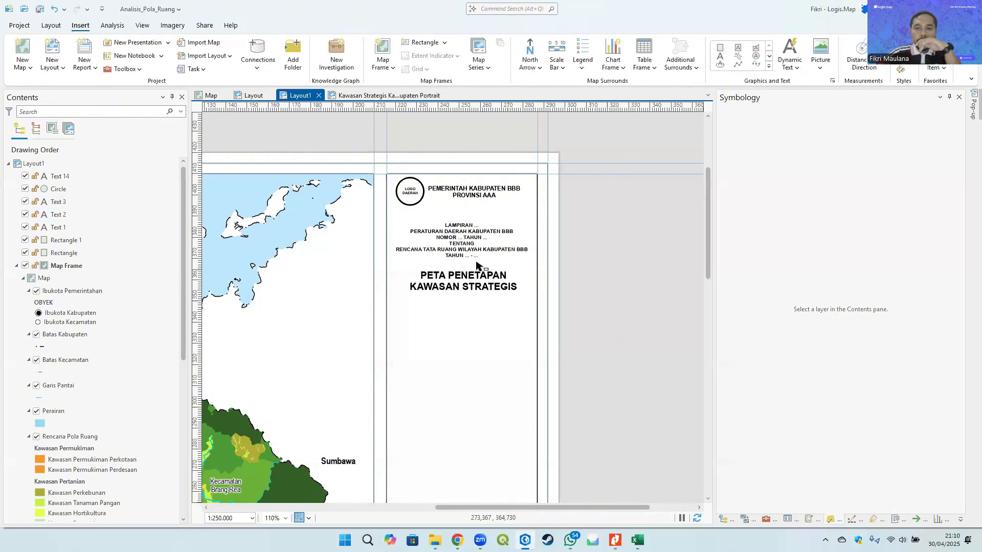
pyautogui.click(476, 250)
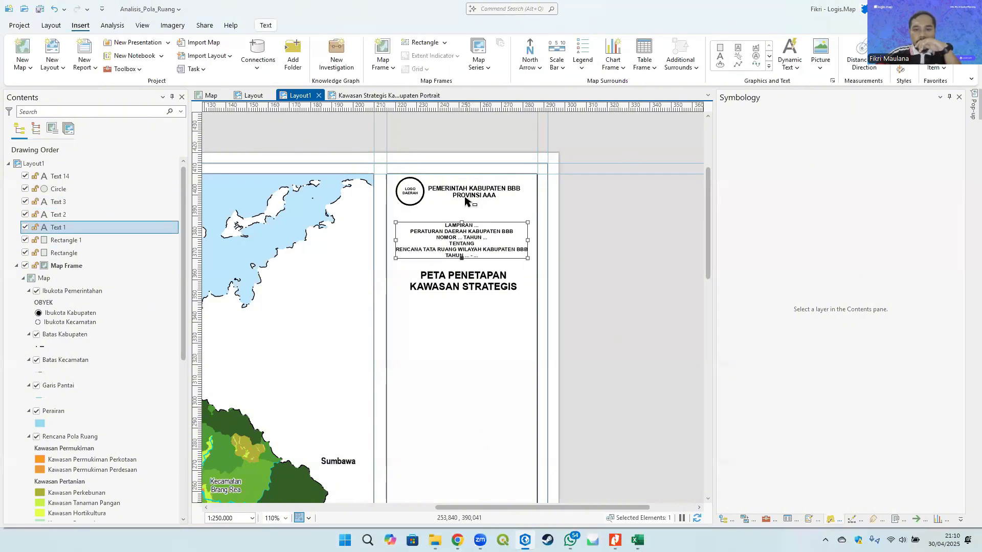
pyautogui.click(471, 199)
pyautogui.click(558, 250)
pyautogui.click(453, 238)
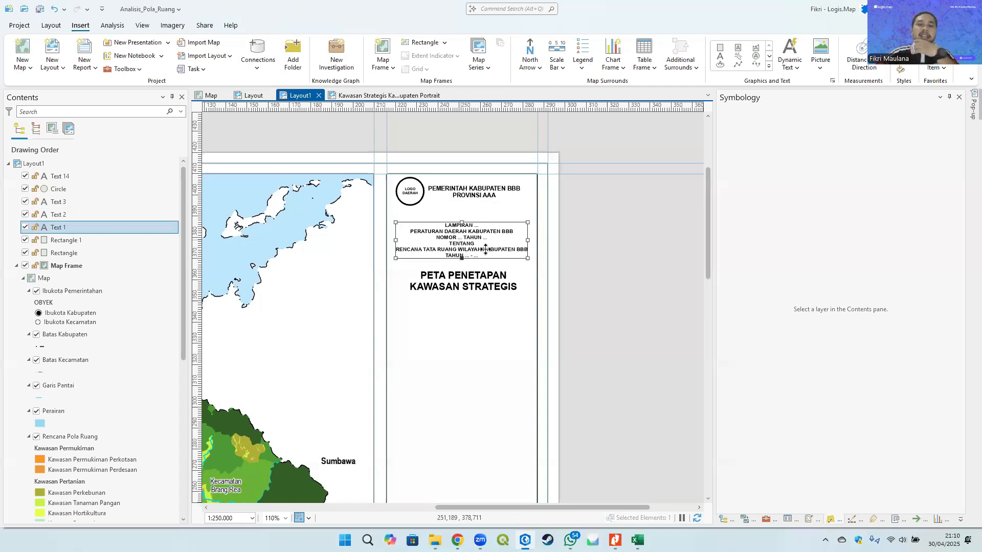
pyautogui.click(565, 243)
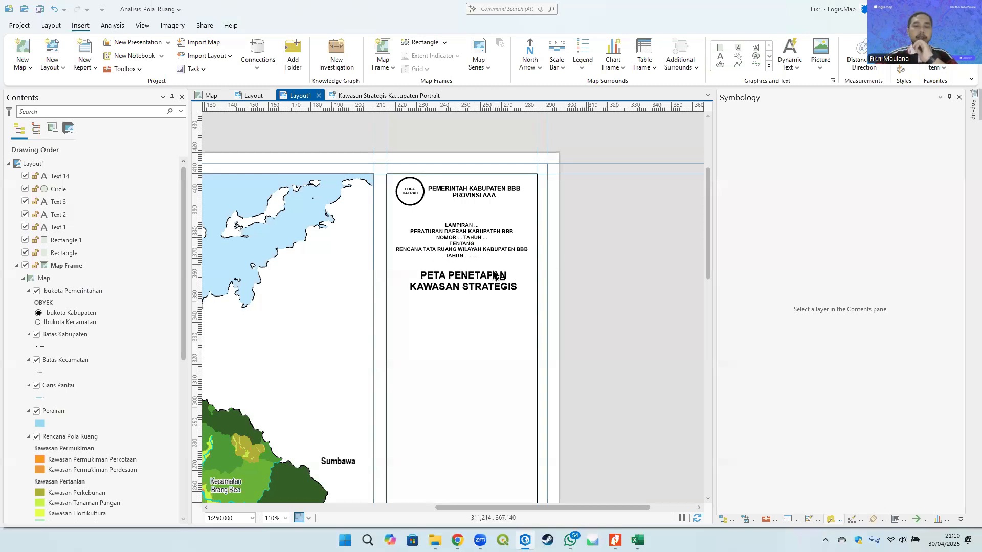
pyautogui.click(453, 253)
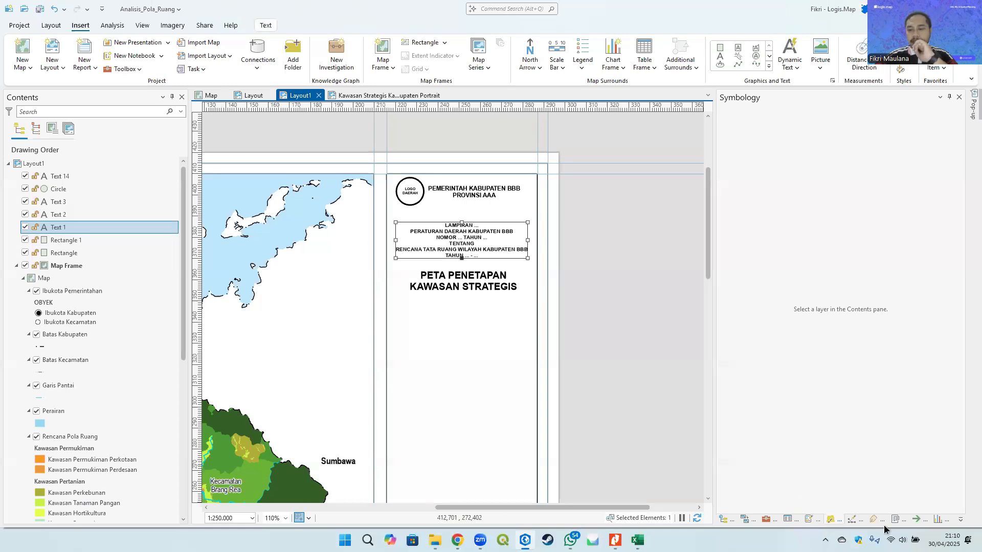
pyautogui.rightClick(448, 232)
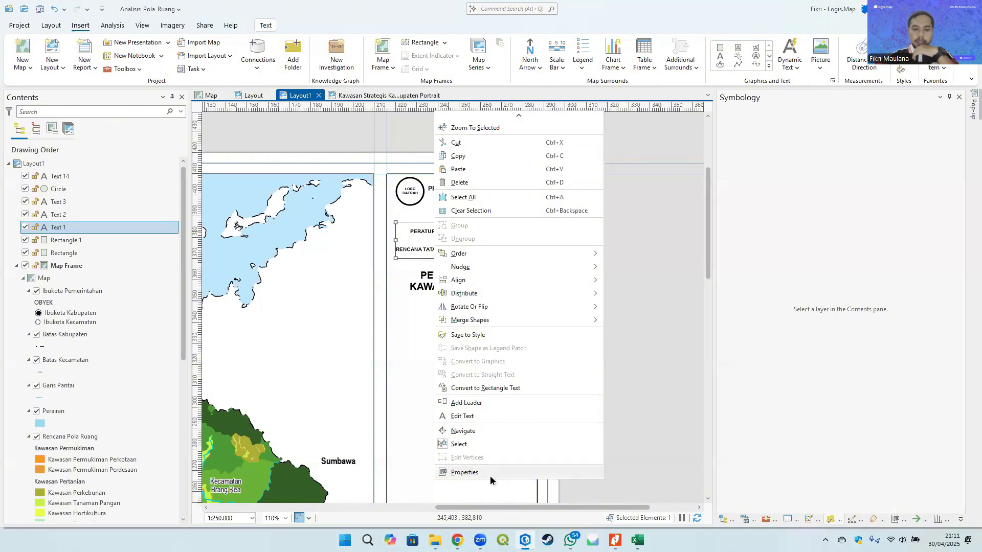
pyautogui.click(487, 472)
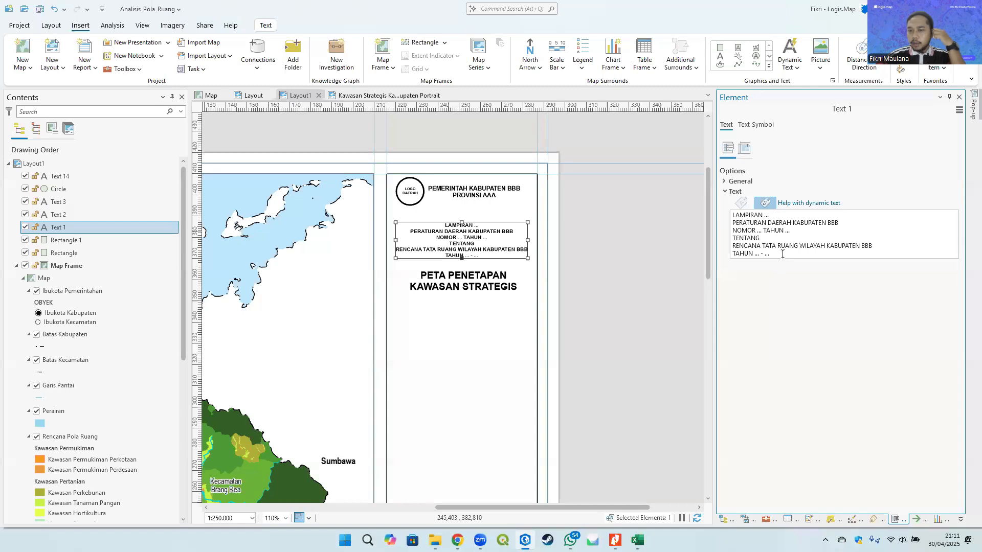
pyautogui.doubleClick(864, 246)
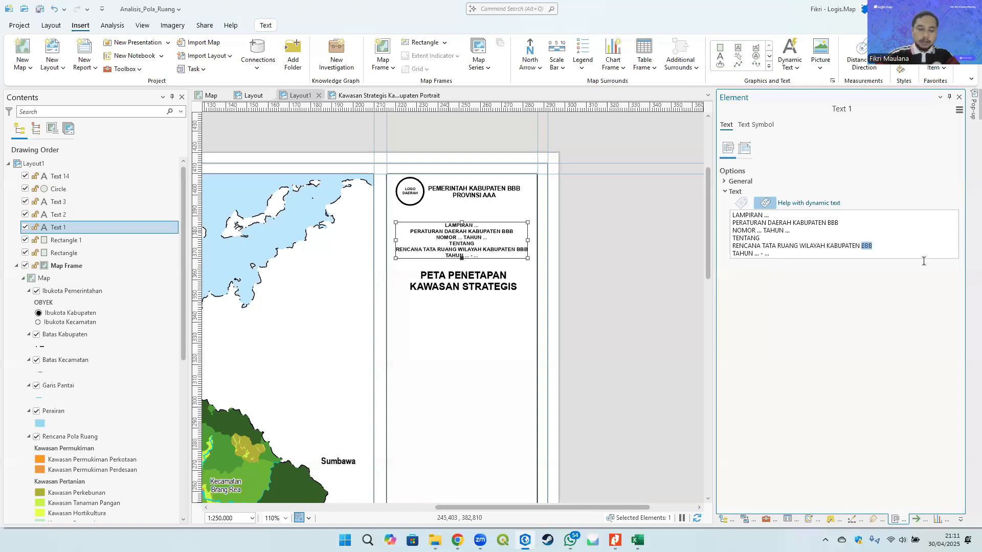
pyautogui.write('Sumbaw')
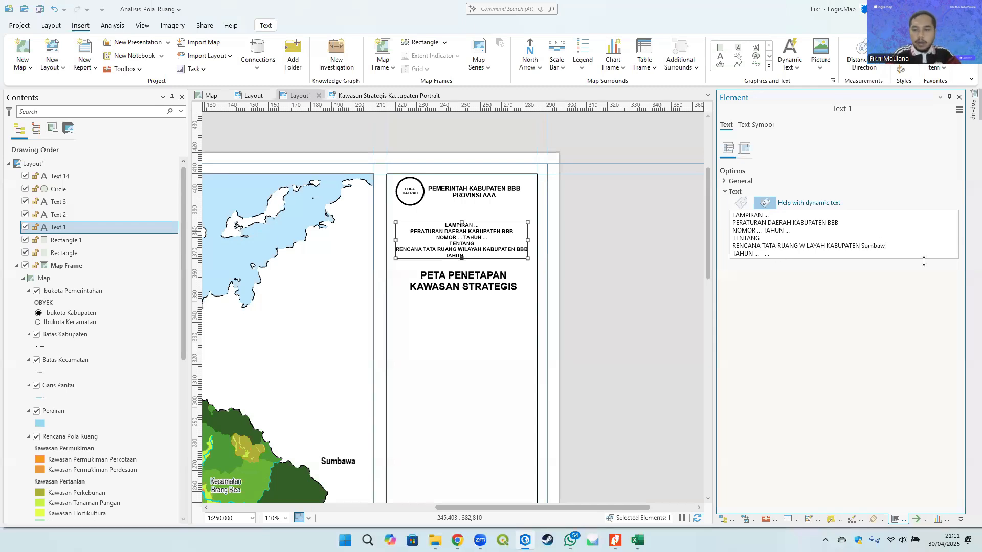
pyautogui.write('a')
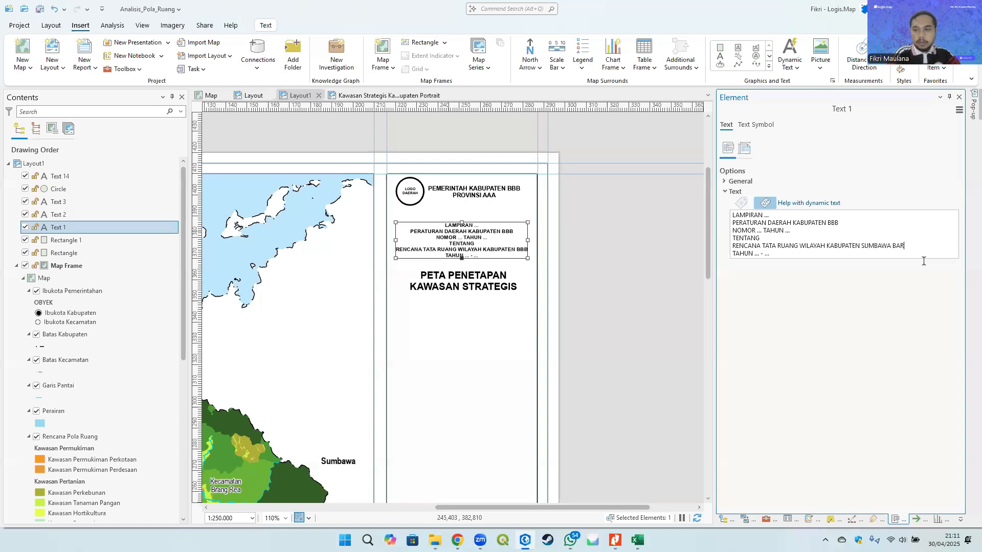
# - Replace BBB in the Peraturan Daerah line with SUMBAWA BARAT and set the number line to NOMOR 05 TAHUN 2025-2045
pyautogui.doubleClick(830, 223)
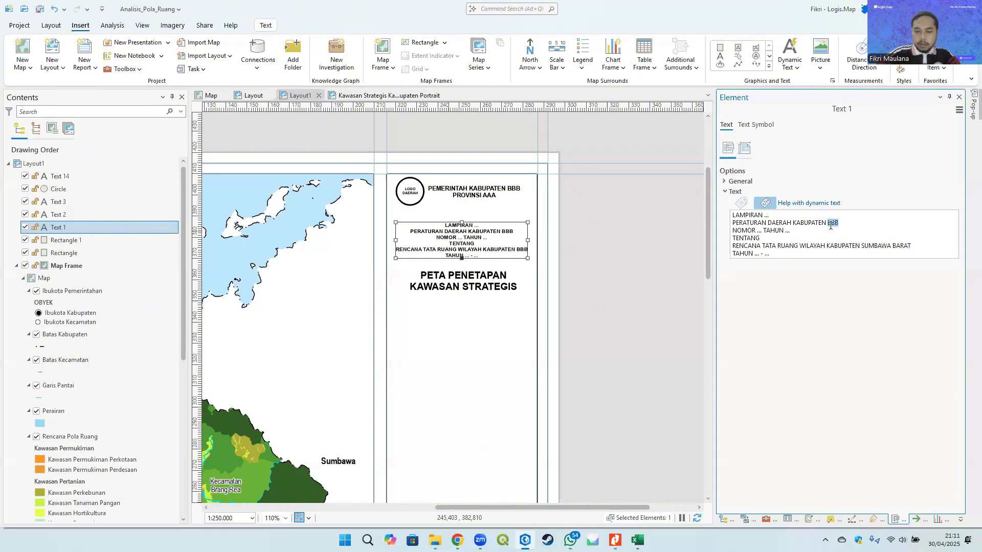
pyautogui.write('SUMBAWA BARAT')
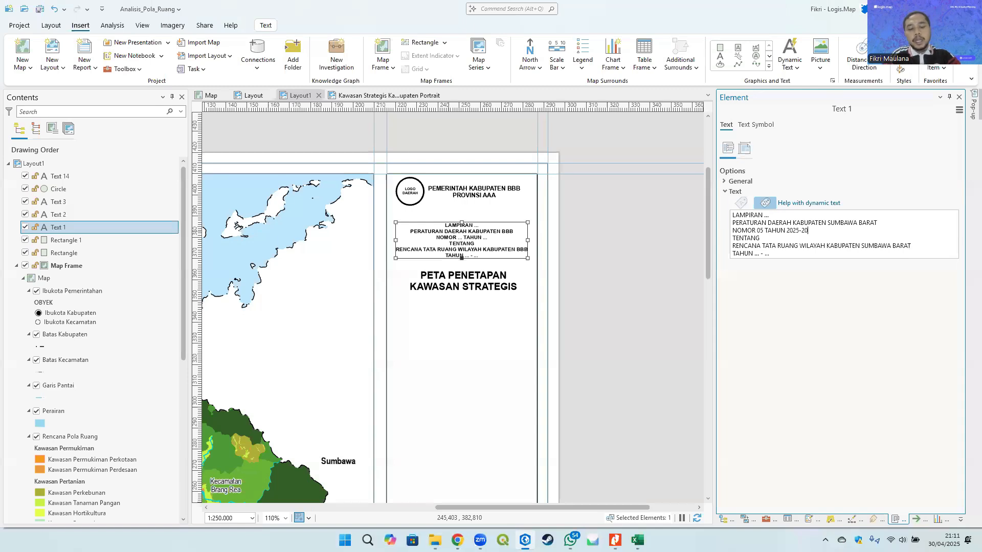
pyautogui.write('45')
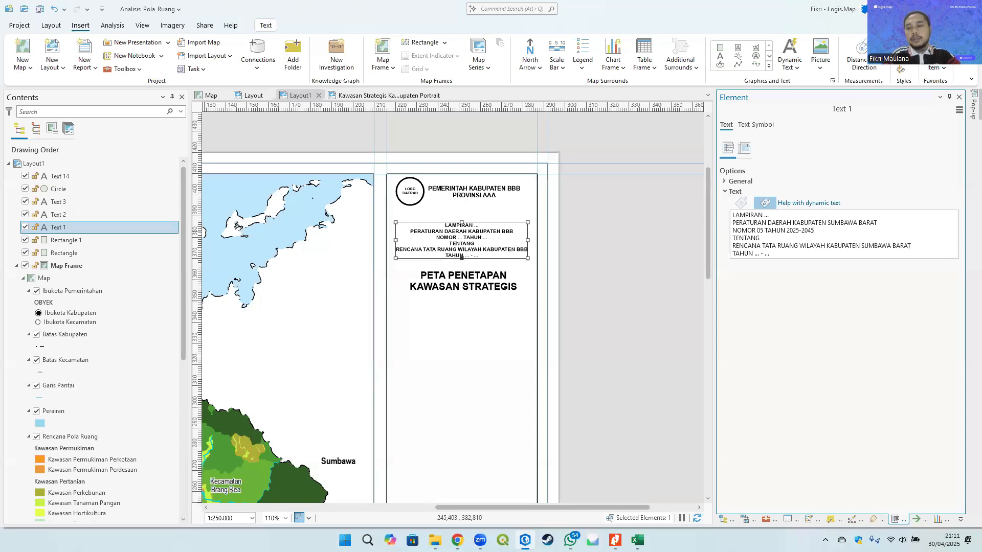
# - Change the Lampiran text to LAMPIRAN 1.1, NOMOR 05 TAHUN 2025 and TAHUN 2025 - 2045, then apply it
pyautogui.doubleClick(766, 216)
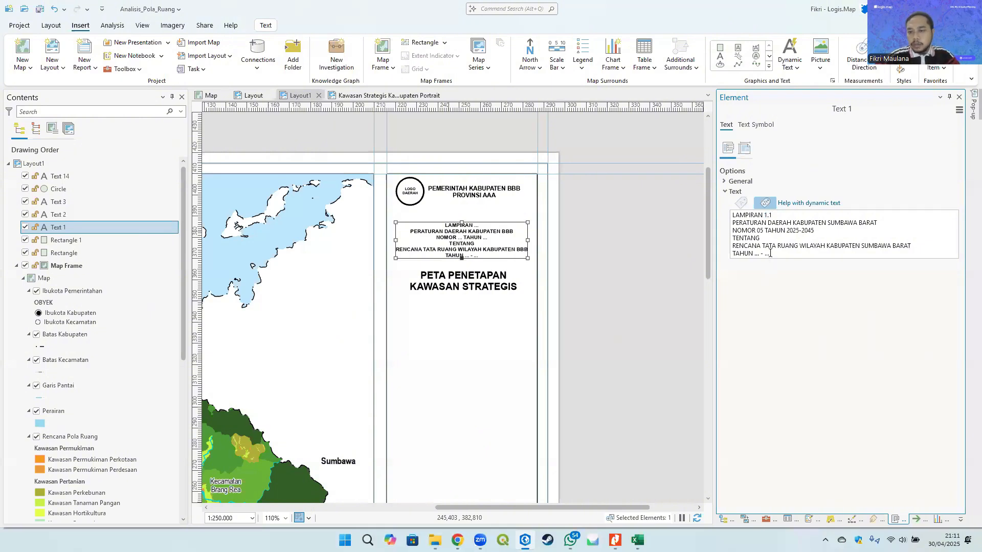
pyautogui.moveTo(813, 230); pyautogui.dragTo(805, 231)
pyautogui.press('BackSpace')
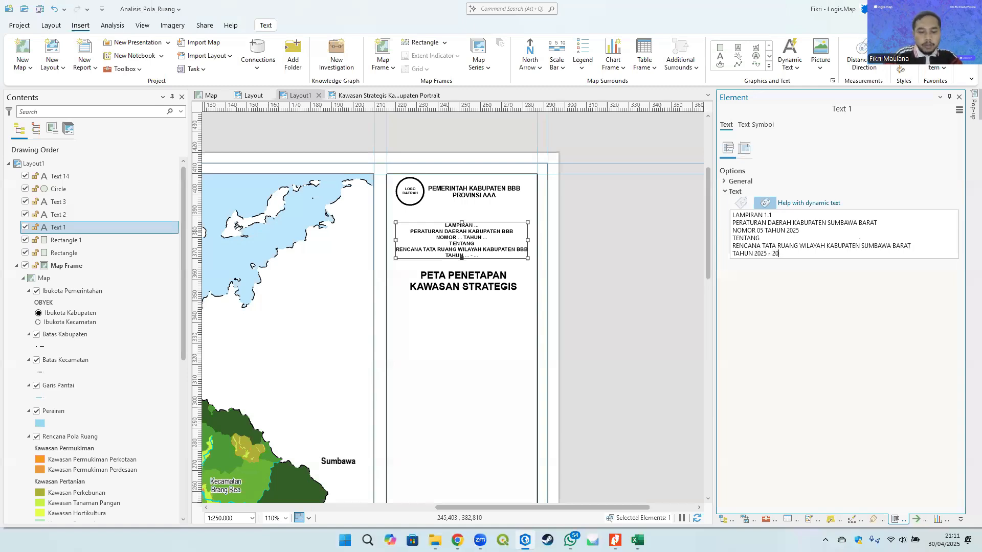
pyautogui.click(642, 250)
pyautogui.click(530, 235)
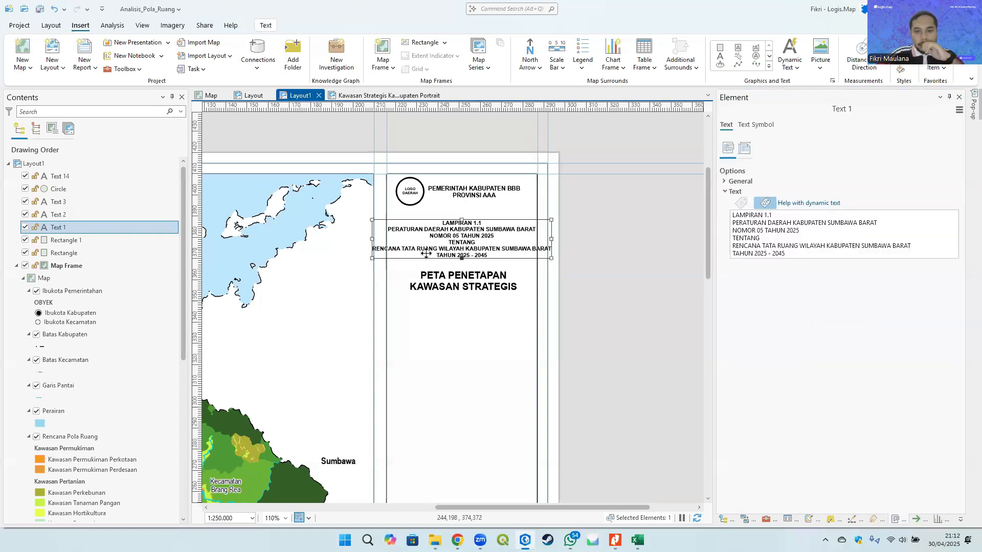
# - Set the Lampiran text block's font size to 6 pt
pyautogui.click(265, 26)
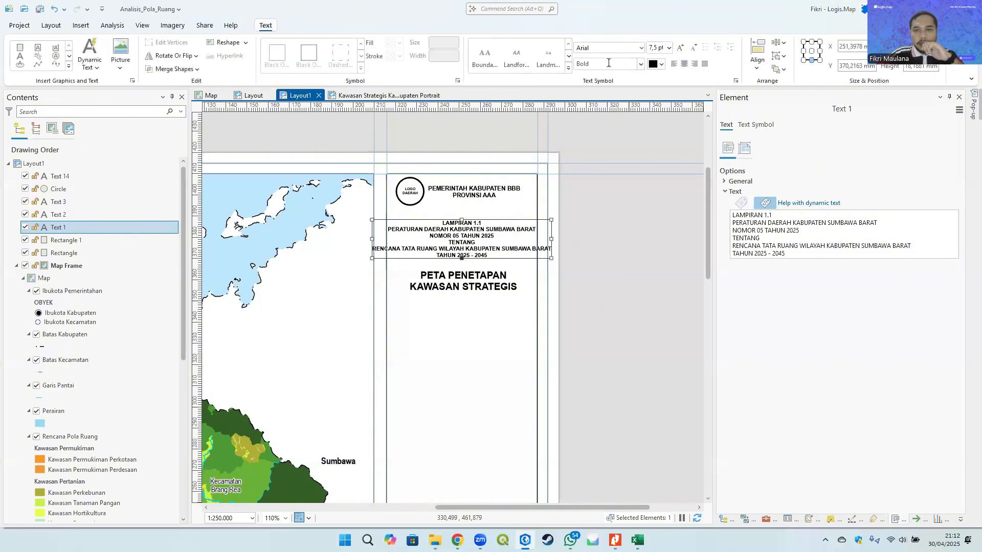
pyautogui.click(657, 48)
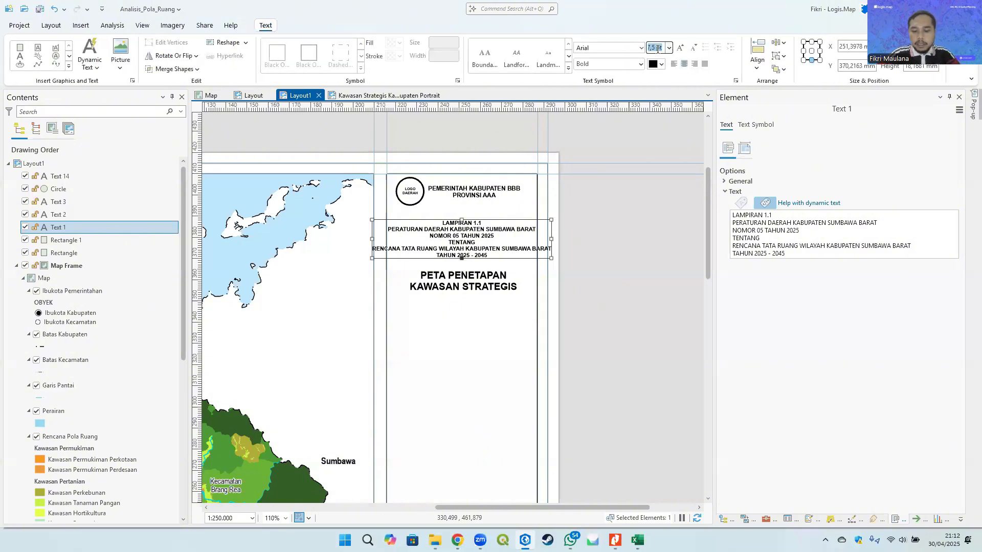
pyautogui.write('6')
pyautogui.press('Return')
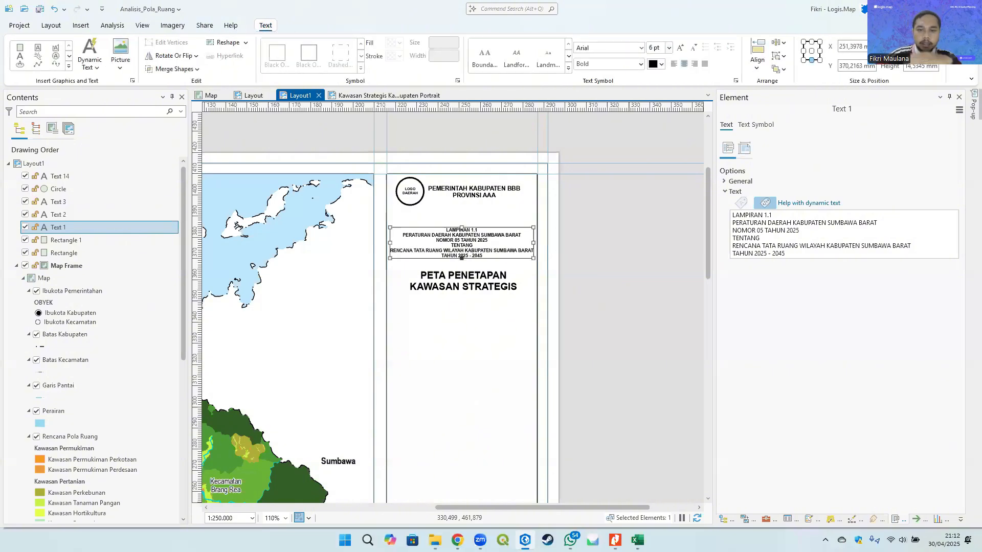
pyautogui.click(605, 267)
# - Edit the government header text to PEMERINTAH KABUPATEN SUMBAWA BARAT and PROVINSI NUSA TENGGARA BARAT
pyautogui.click(490, 194)
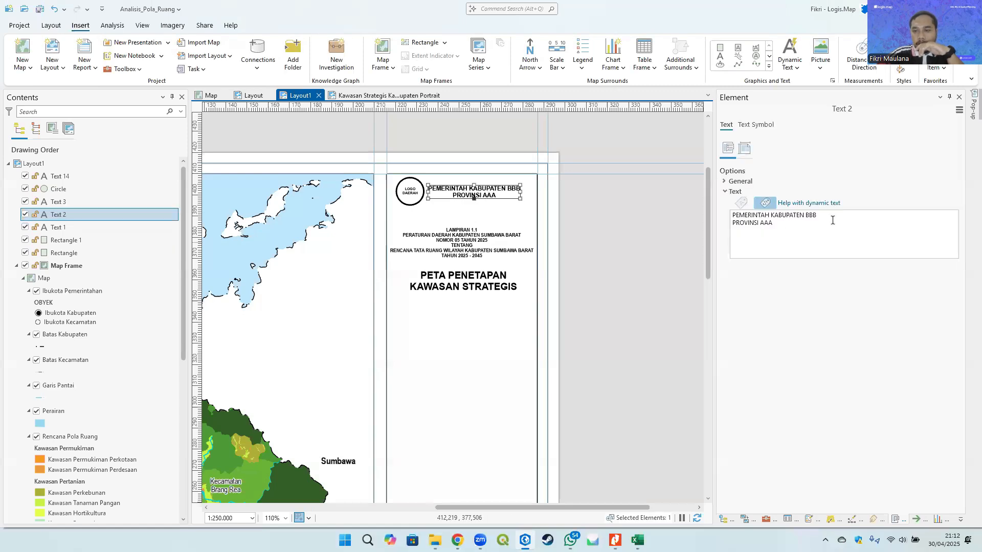
pyautogui.moveTo(806, 215); pyautogui.dragTo(836, 219)
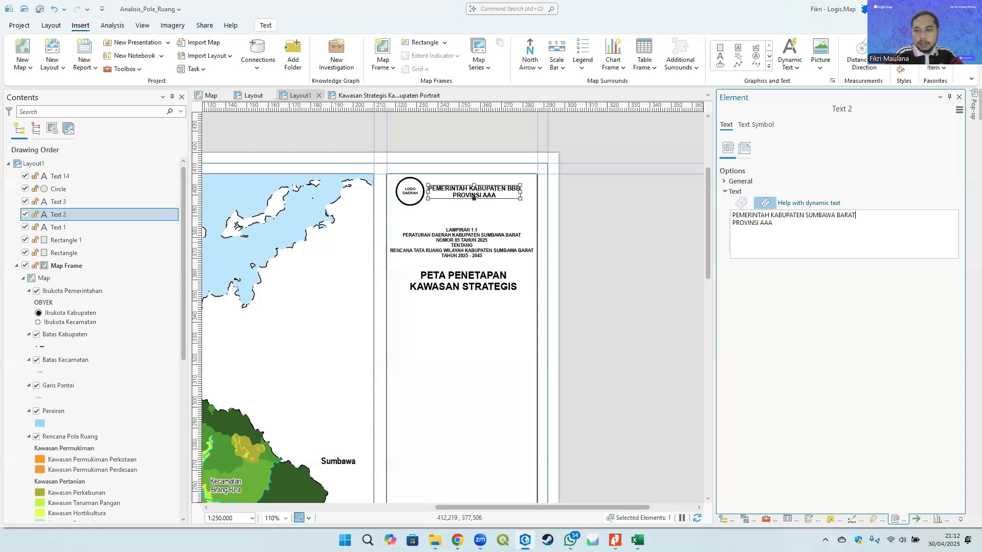
pyautogui.doubleClick(765, 224)
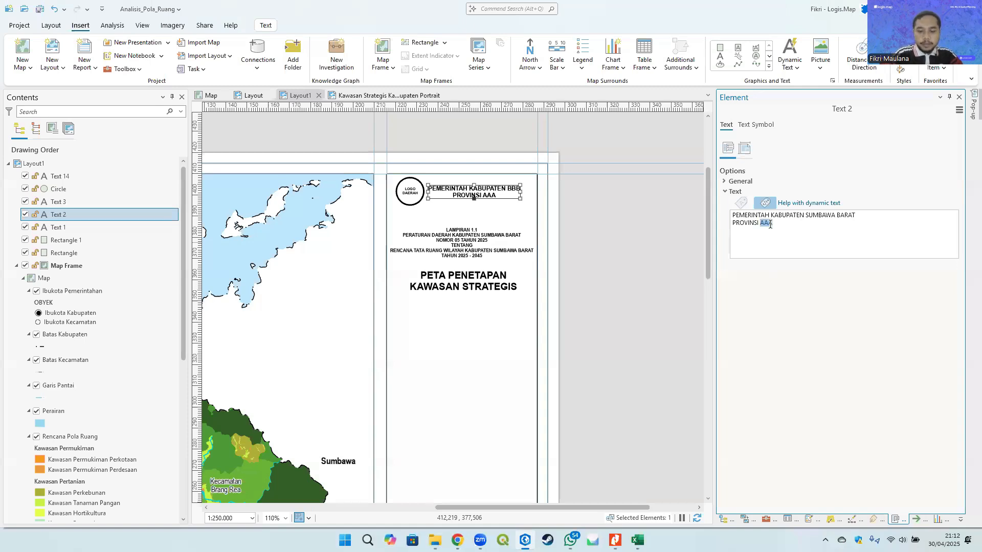
pyautogui.write('NUSA TENGGARA BARAT')
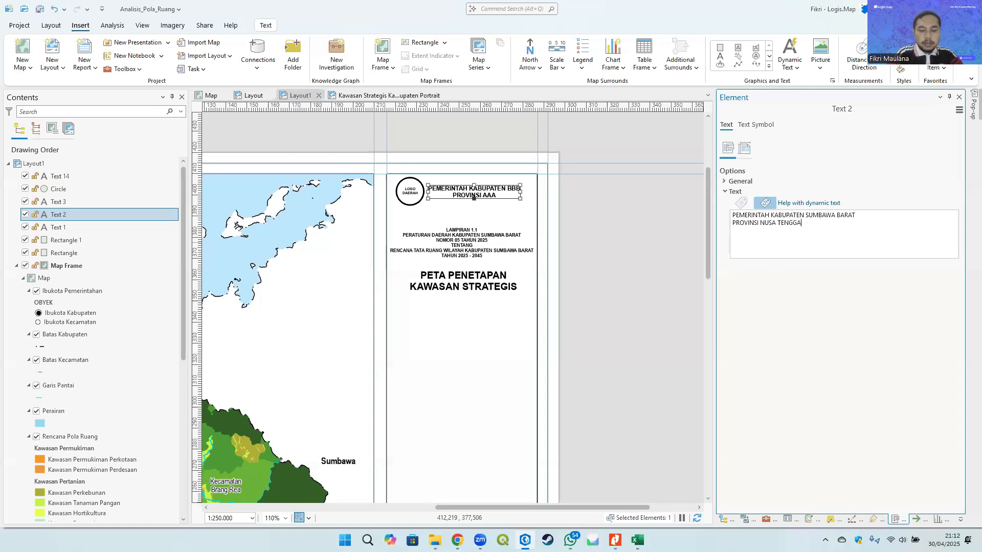
pyautogui.click(619, 245)
# - Move the government header text down below the logo
pyautogui.click(469, 187)
pyautogui.scroll(5, 470, 187)
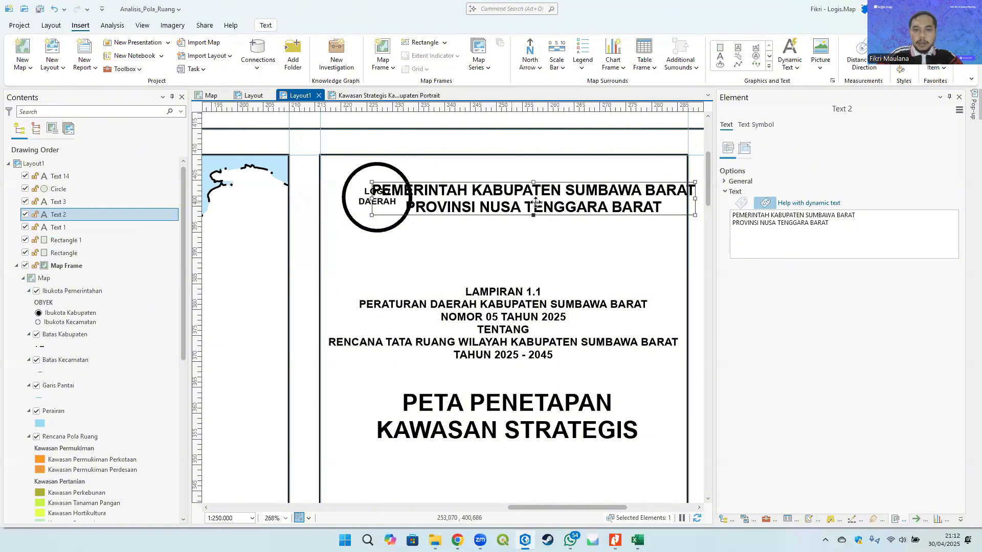
pyautogui.moveTo(513, 198); pyautogui.dragTo(506, 242)
# - Select the logo circle and its text together and move them to the center above the header
pyautogui.click(377, 193)
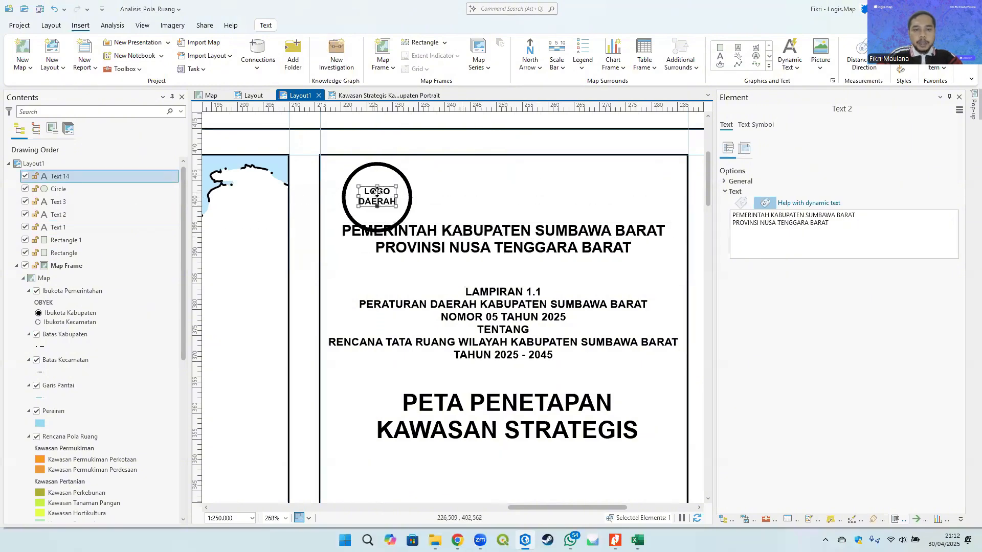
pyautogui.keyDown('shift'); pyautogui.click(407, 194); pyautogui.keyUp('shift')
pyautogui.moveTo(407, 194); pyautogui.dragTo(532, 186)
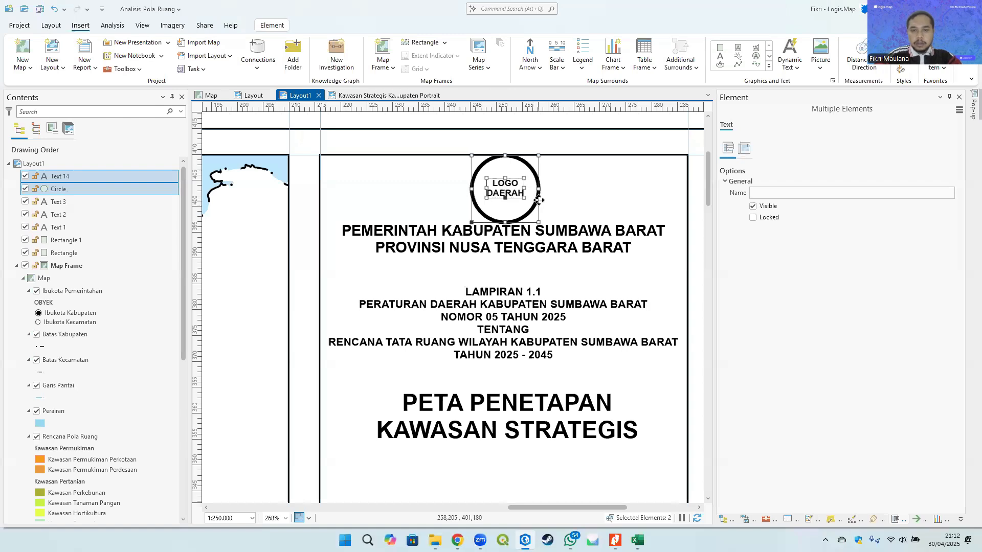
pyautogui.press('Right')
pyautogui.press('Right')
pyautogui.press('Right')
pyautogui.press('Down')
pyautogui.press('Down')
pyautogui.press('Right')
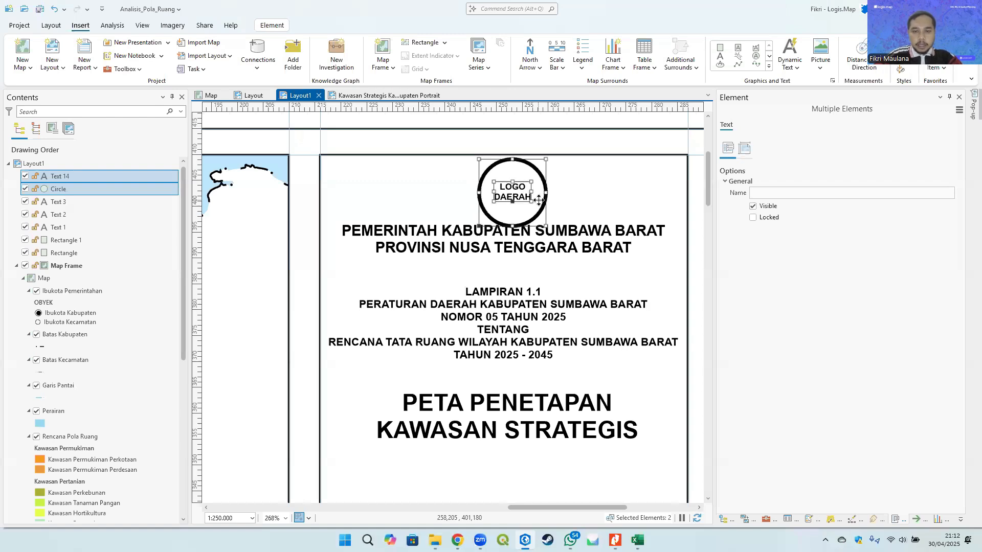
pyautogui.moveTo(521, 194); pyautogui.dragTo(516, 187)
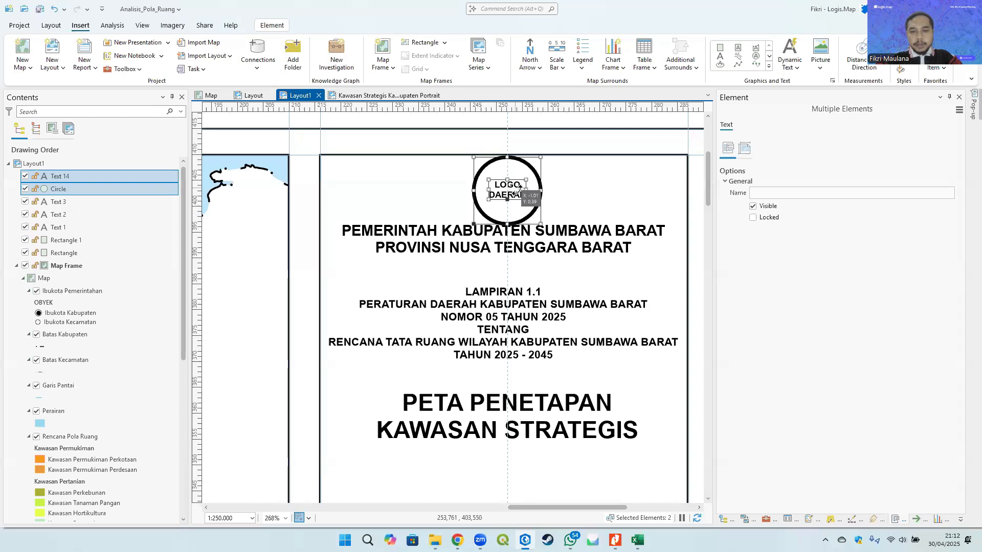
# - Nudge the government header text slightly lower beneath the logo
pyautogui.click(556, 243)
pyautogui.moveTo(556, 243); pyautogui.dragTo(556, 250)
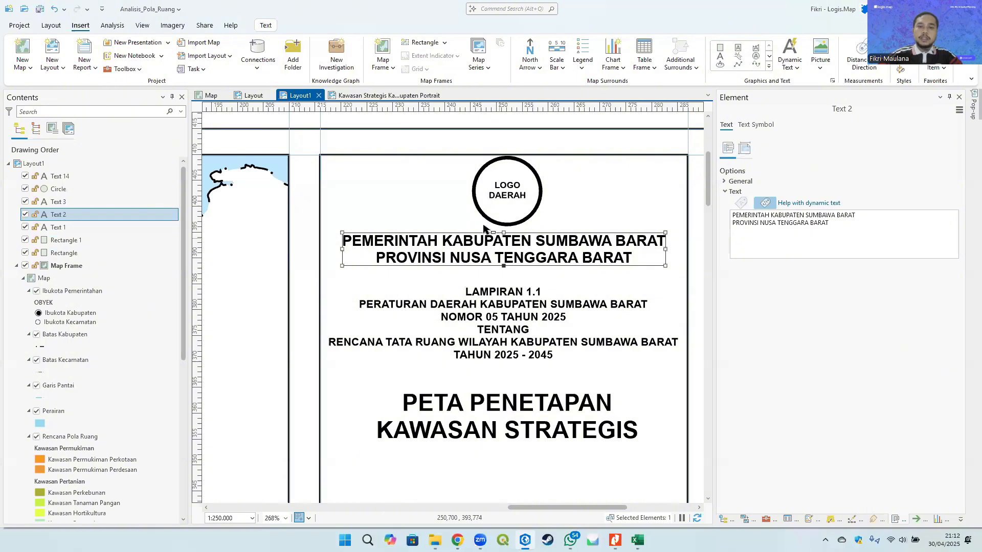
pyautogui.scroll(-3, 490, 231)
pyautogui.click(664, 233)
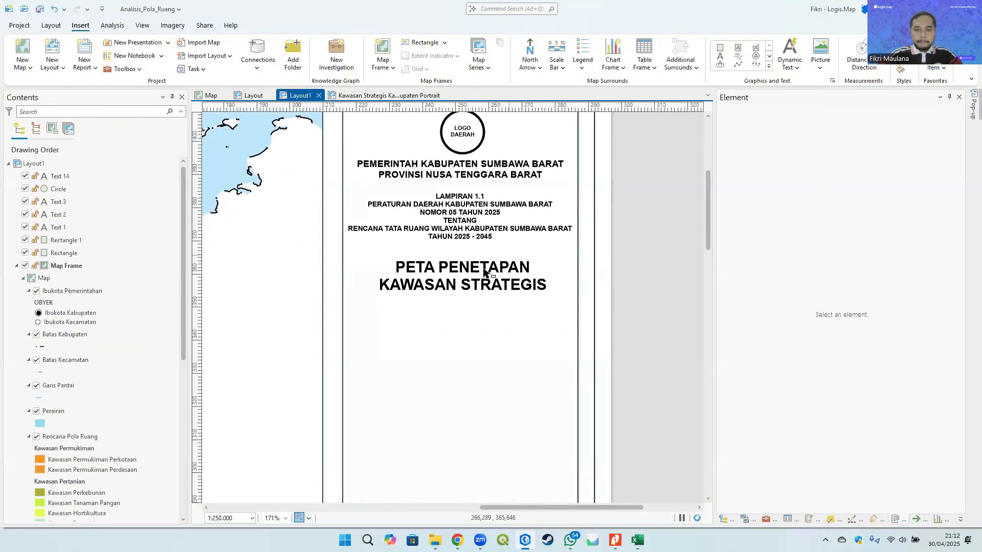
# - Change the map title text to PETA RENCANA POLA RUANG
pyautogui.click(486, 276)
pyautogui.moveTo(814, 230); pyautogui.dragTo(703, 211)
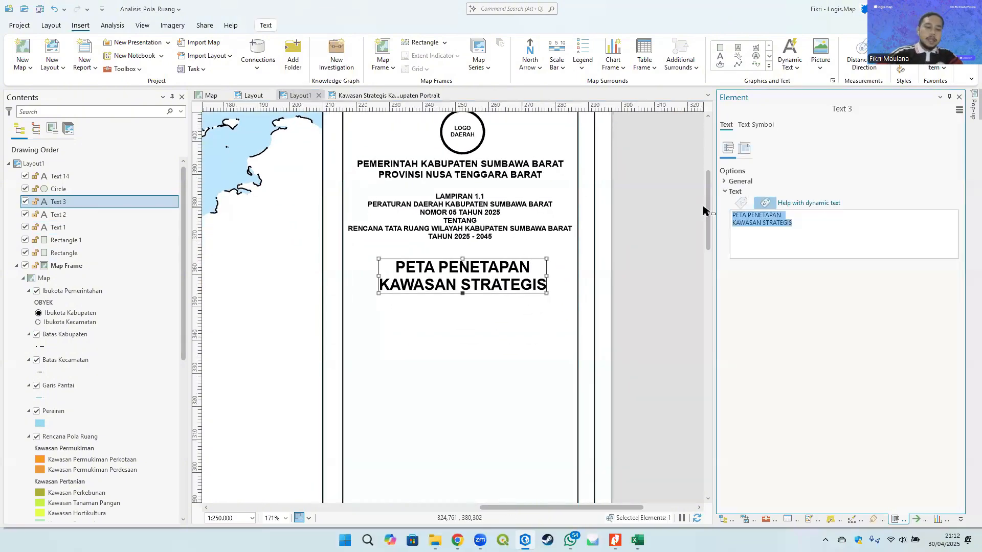
pyautogui.write('PE')
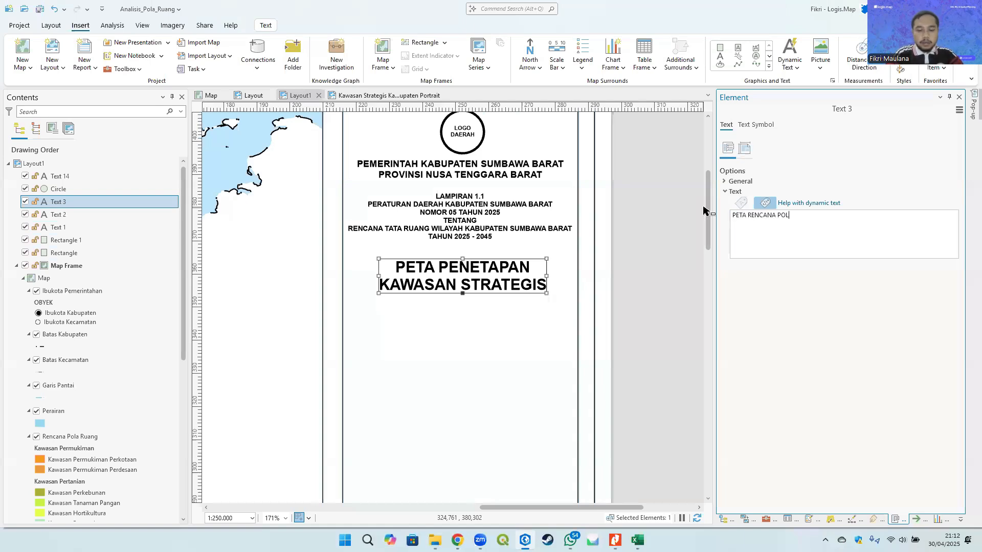
# - Nudge the PETA RENCANA POLA RUANG title slightly upward
pyautogui.click(671, 235)
pyautogui.click(489, 281)
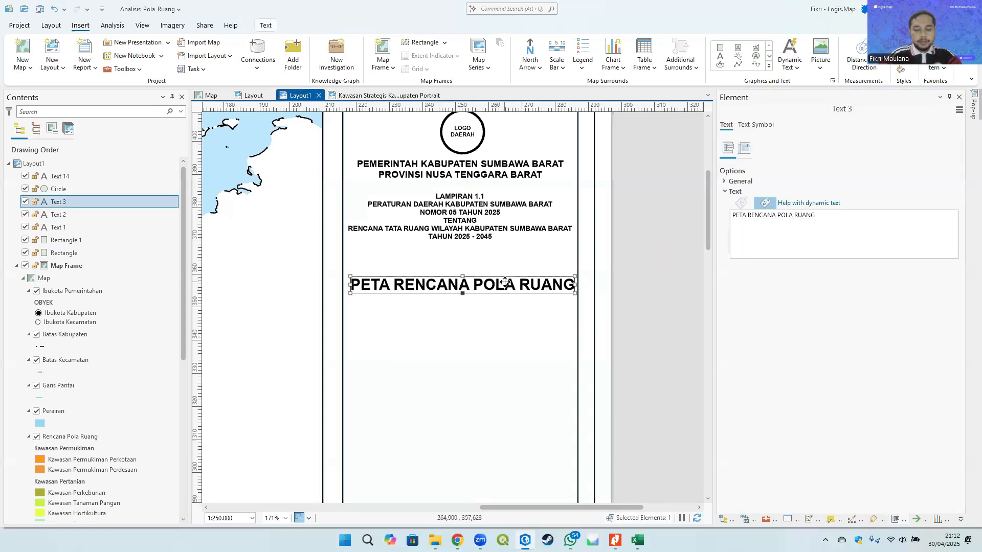
pyautogui.press('Up')
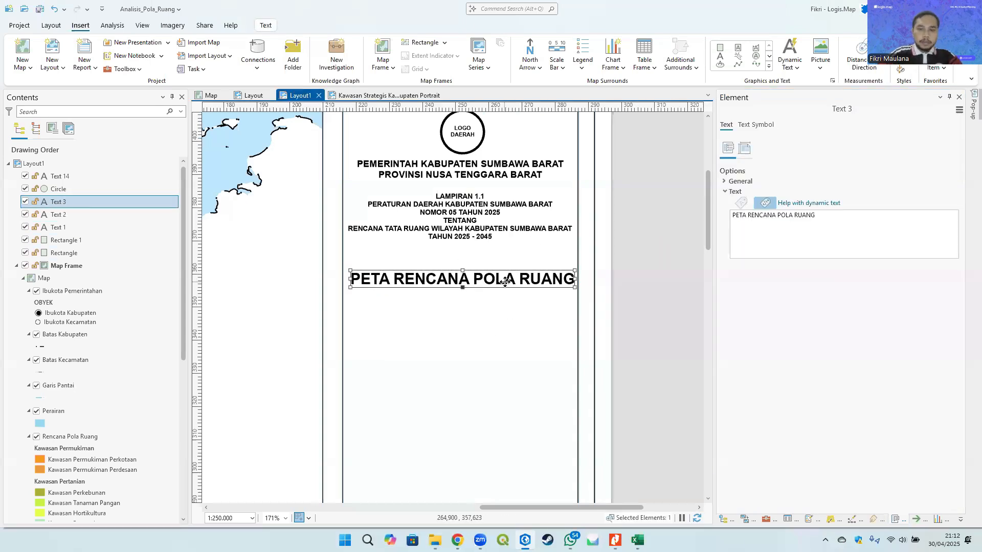
# - Nudge the Lampiran text block slightly lower in the side panel
pyautogui.click(473, 218)
pyautogui.press('Down')
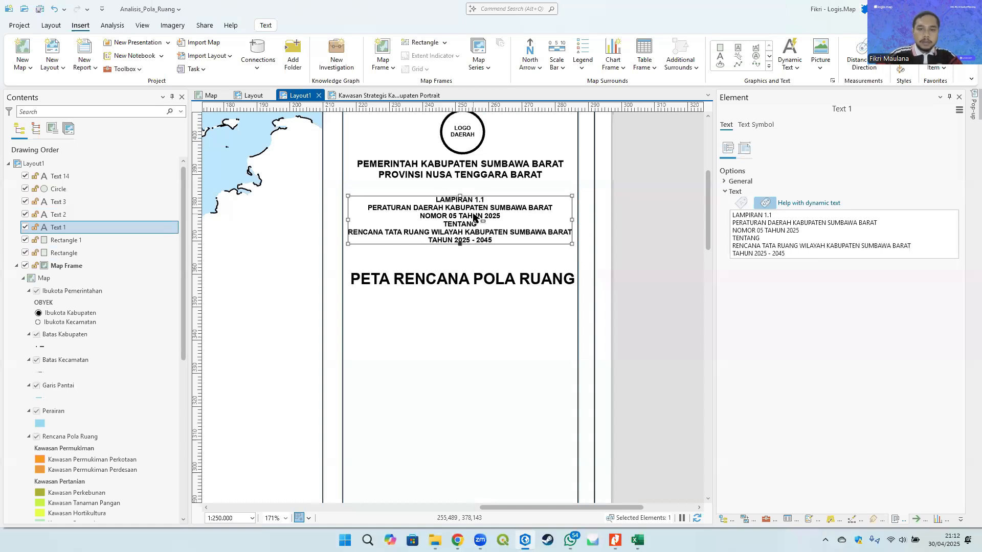
pyautogui.click(632, 233)
pyautogui.moveTo(476, 199); pyautogui.dragTo(438, 280)
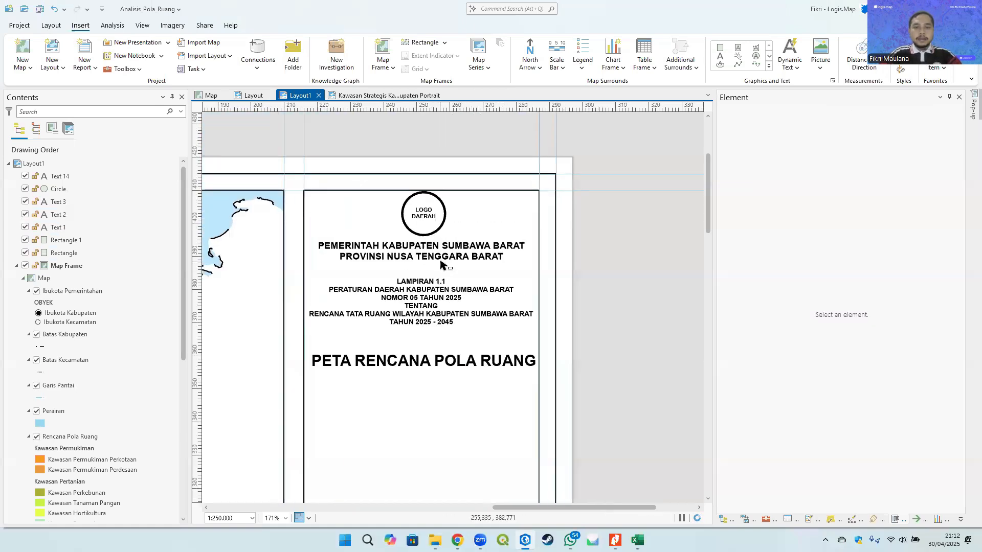
pyautogui.click(432, 214)
pyautogui.keyDown('shift'); pyautogui.click(445, 210); pyautogui.keyUp('shift')
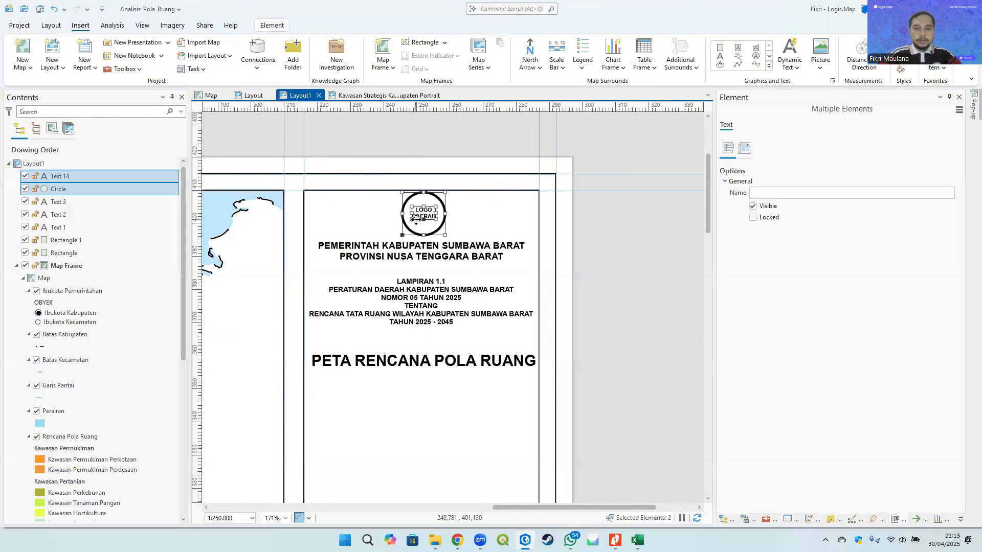
pyautogui.click(645, 267)
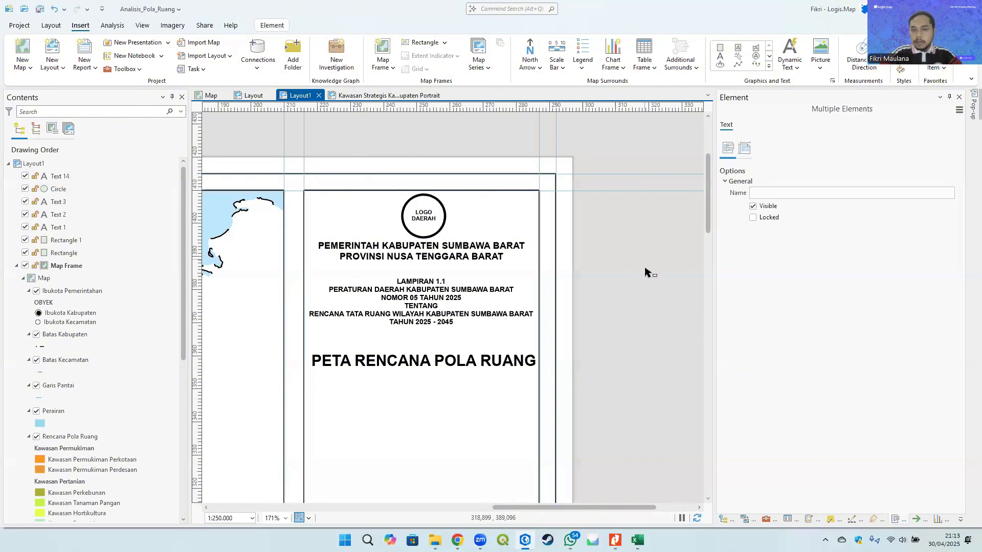
pyautogui.click(738, 65)
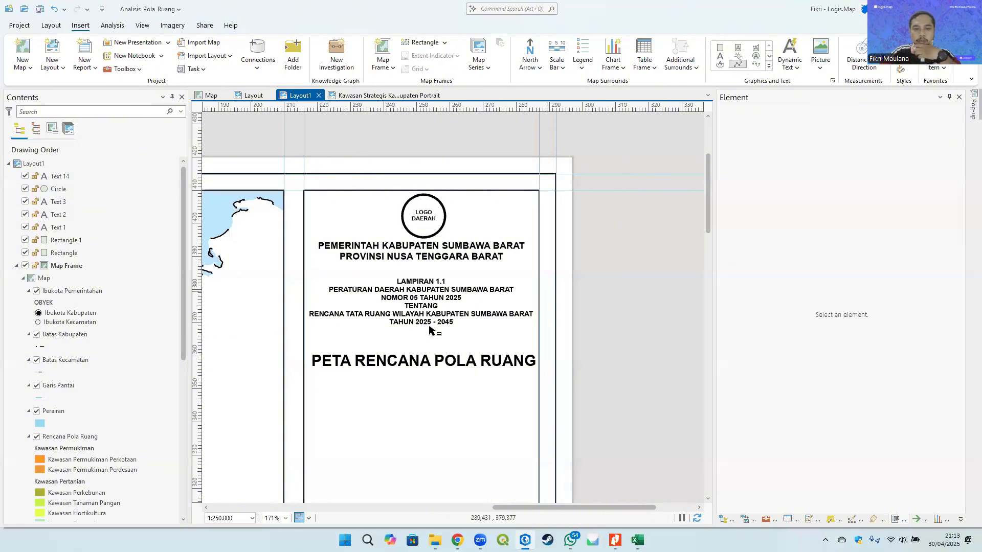
pyautogui.click(304, 269)
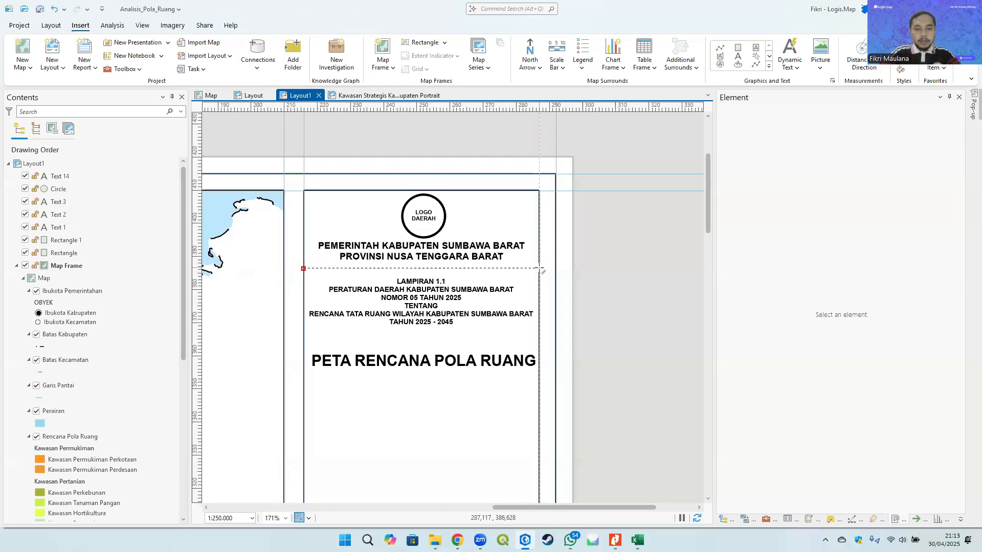
pyautogui.press('Escape')
# - Add two horizontal ruler guides, one below the government header and one below the Lampiran text block
pyautogui.rightClick(198, 270)
pyautogui.click(209, 266)
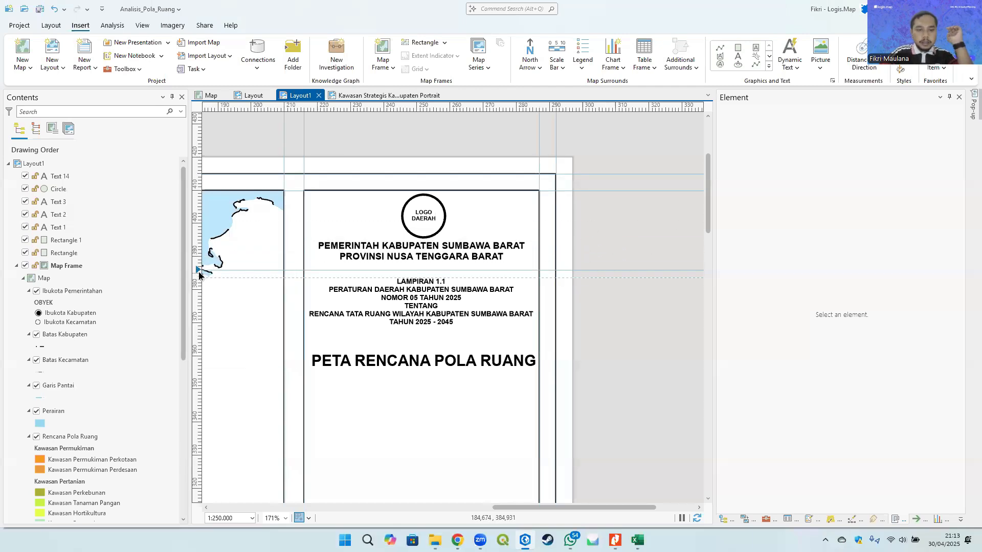
pyautogui.rightClick(196, 333)
pyautogui.click(207, 326)
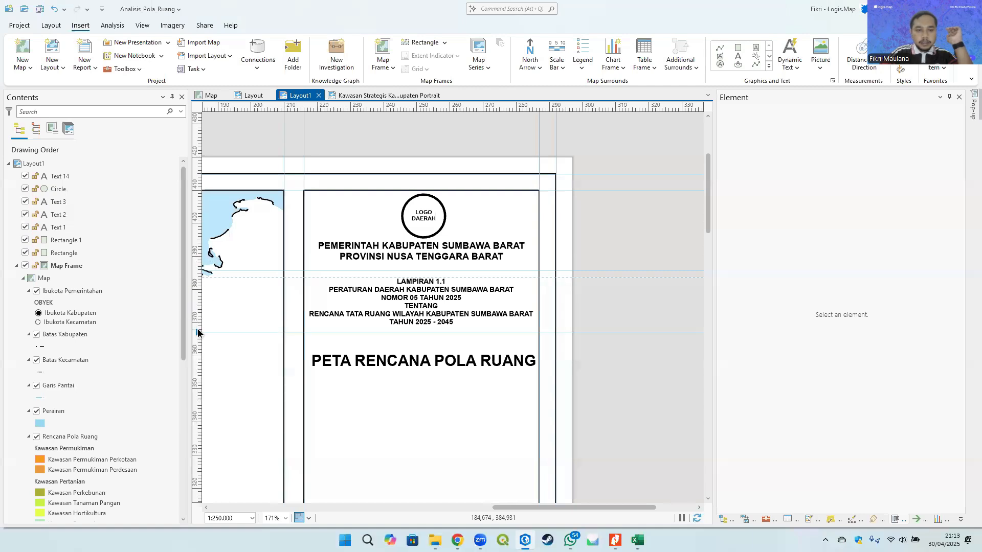
pyautogui.moveTo(197, 334); pyautogui.dragTo(199, 341)
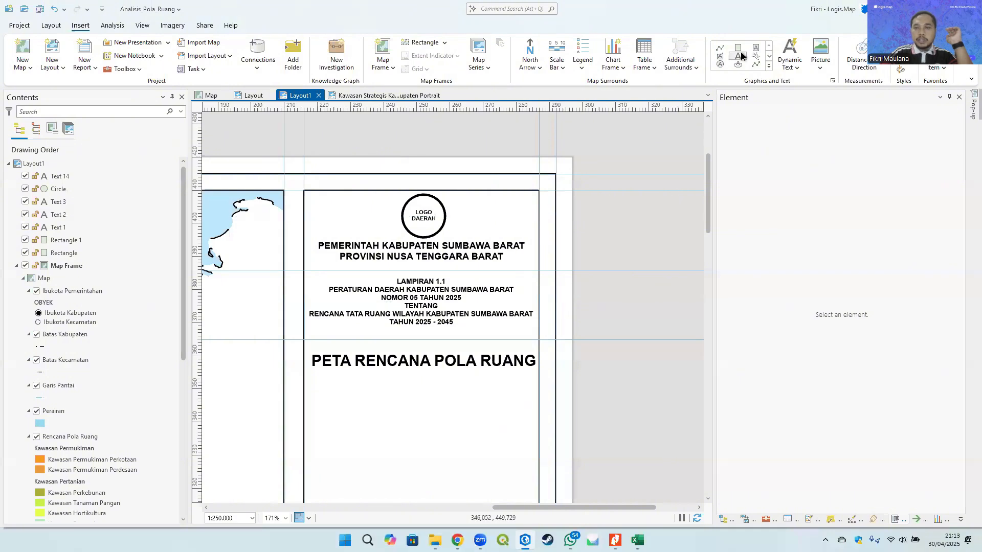
# - Draw two horizontal divider lines across the side panel along the two guides
pyautogui.click(722, 48)
pyautogui.click(303, 270)
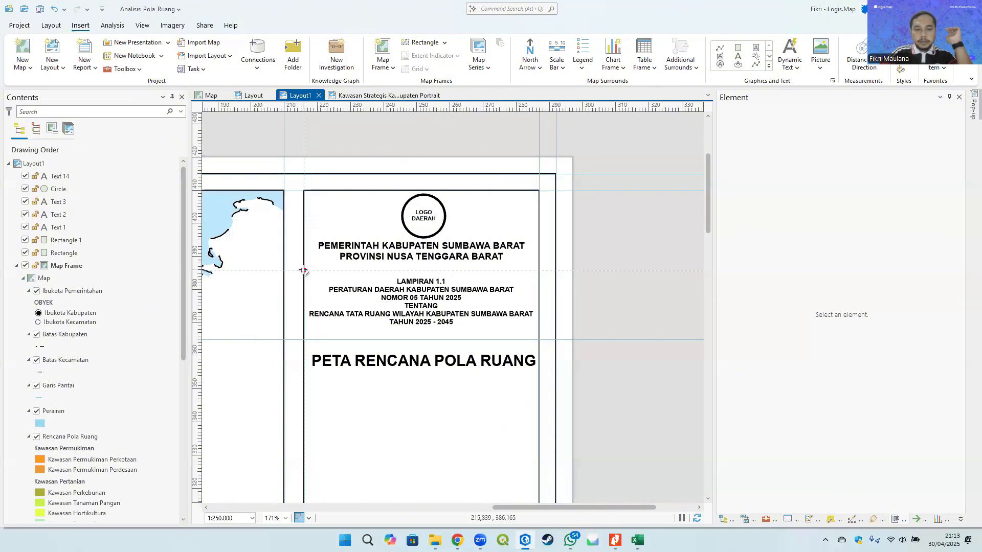
pyautogui.doubleClick(539, 270)
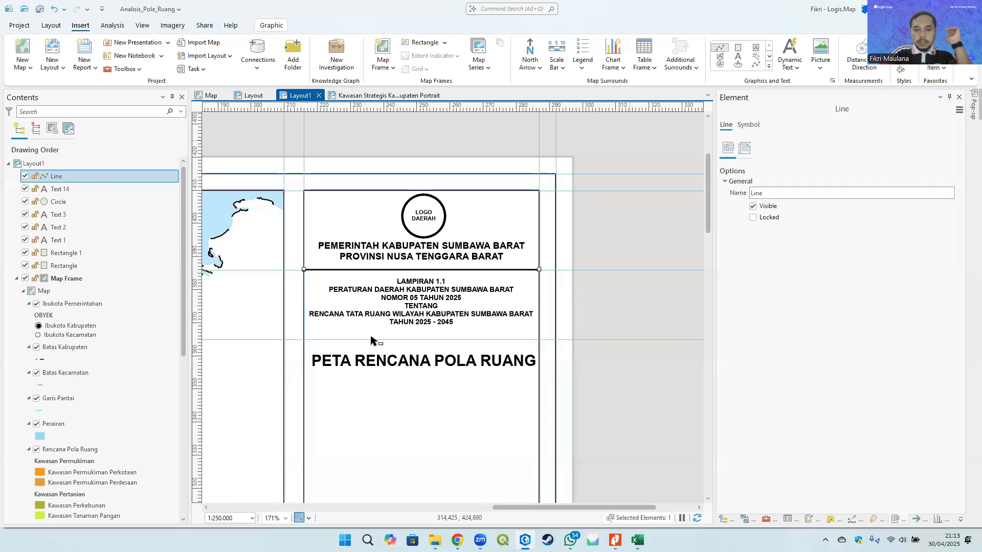
pyautogui.click(303, 339)
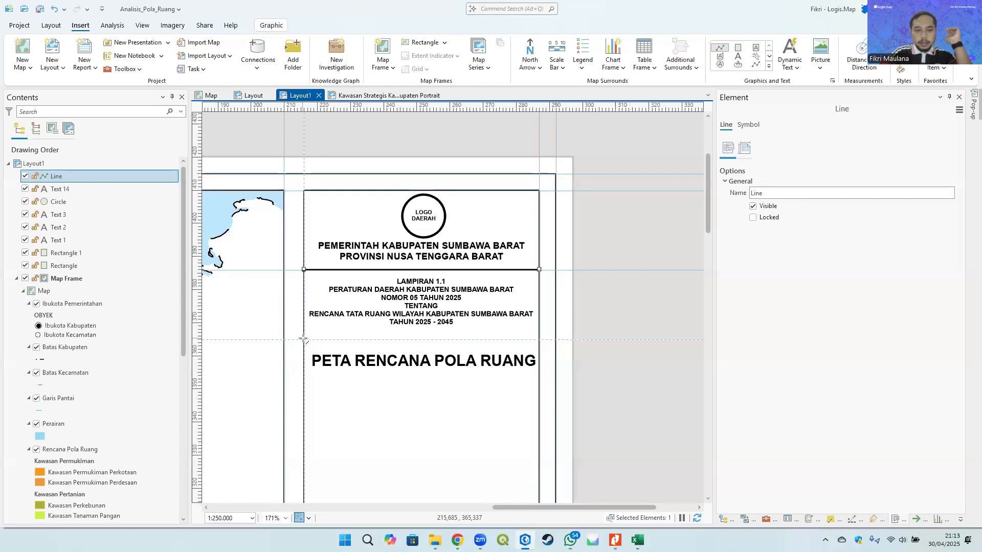
pyautogui.doubleClick(539, 340)
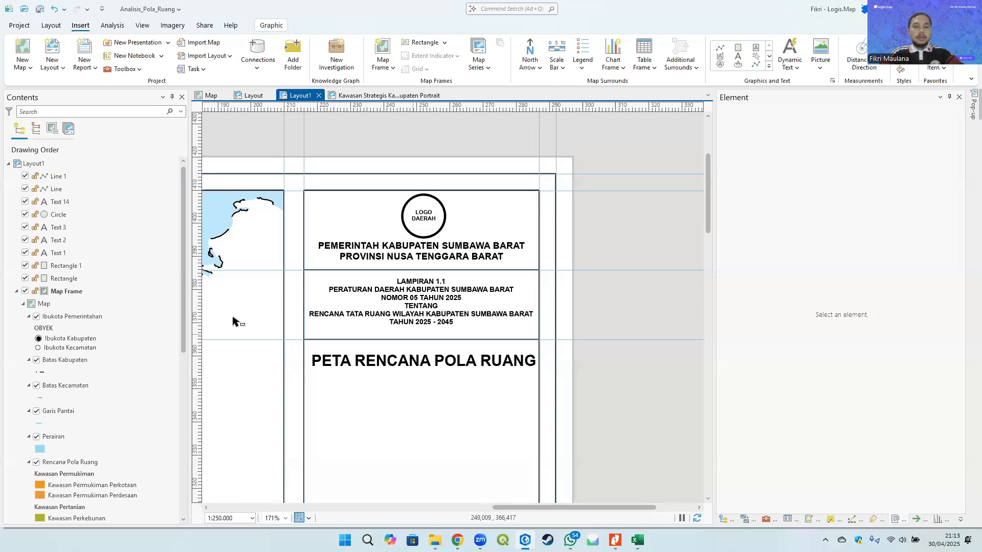
# - Remove both horizontal guides used for the divider lines
pyautogui.rightClick(199, 269)
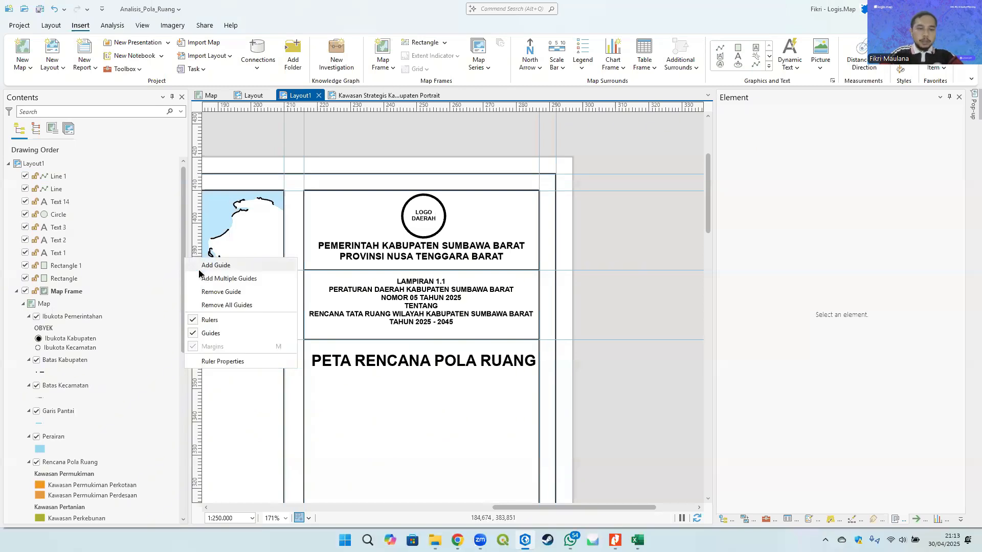
pyautogui.click(228, 290)
pyautogui.rightClick(198, 338)
pyautogui.click(228, 339)
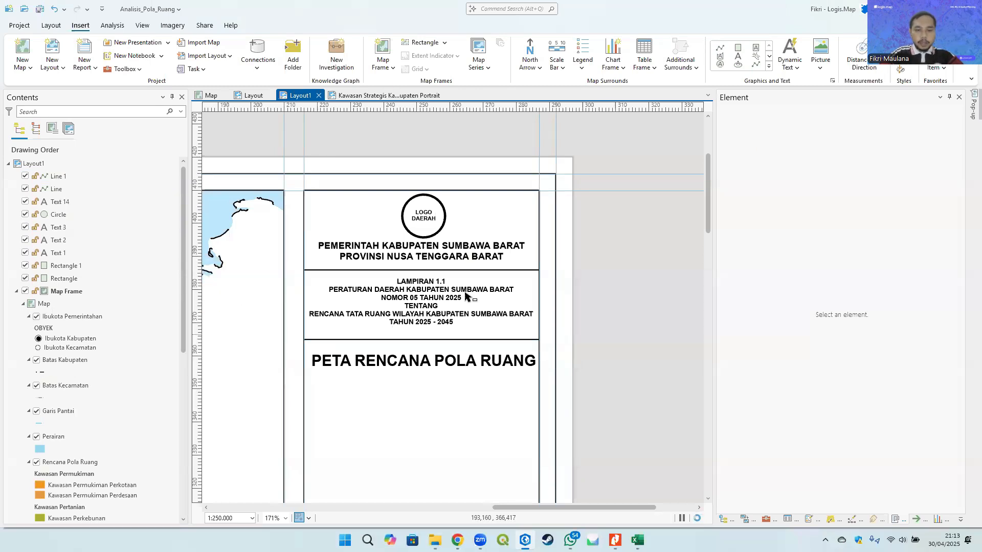
# - Add a horizontal guide just below the map title
pyautogui.scroll(-1, 510, 279)
pyautogui.moveTo(513, 312); pyautogui.dragTo(518, 238)
pyautogui.scroll(4, 486, 259)
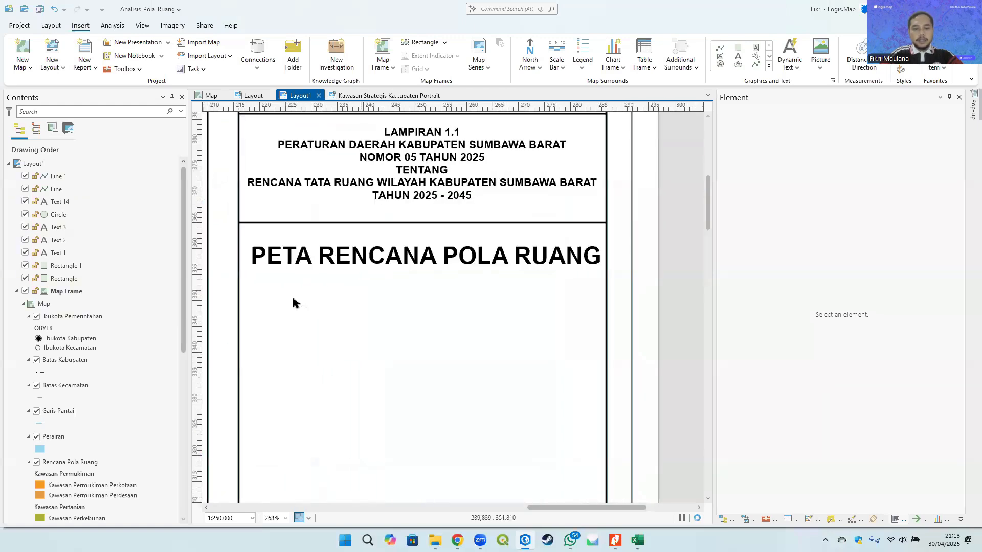
pyautogui.rightClick(199, 281)
pyautogui.click(220, 250)
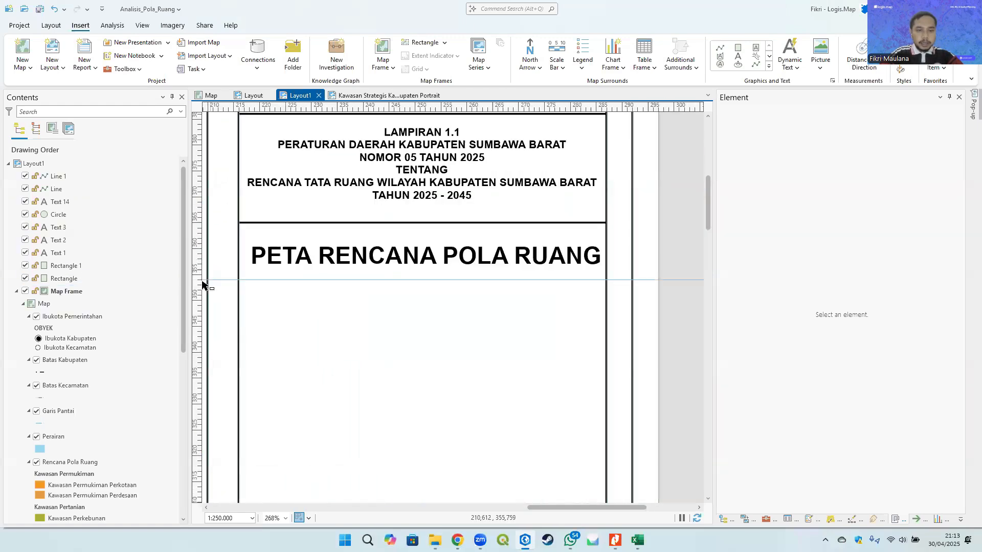
pyautogui.moveTo(197, 281)
pyautogui.mouseDown()
pyautogui.moveTo(200, 306)
pyautogui.moveTo(197, 287)
pyautogui.moveTo(199, 295)
pyautogui.mouseUp()
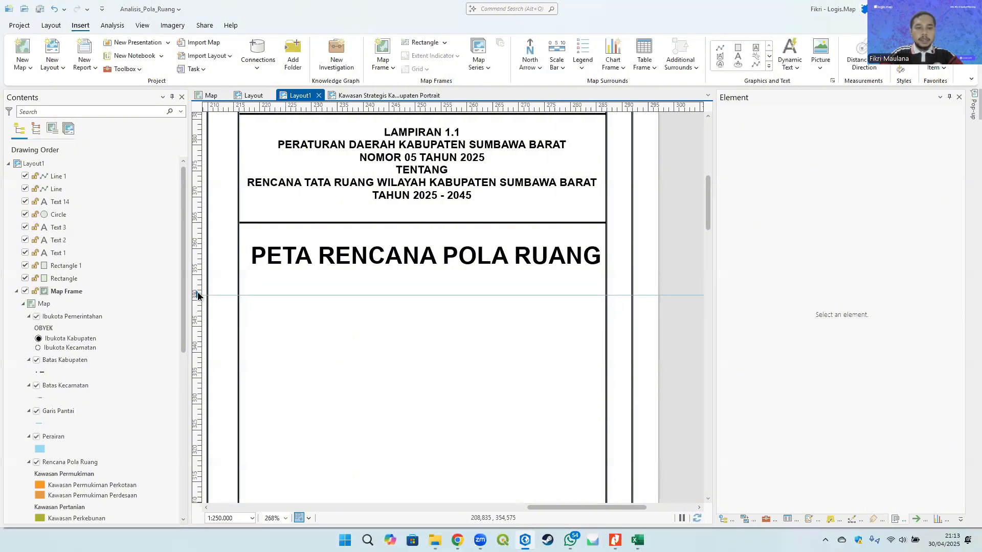
# - Draw a horizontal divider line across the side panel beneath the map title
pyautogui.click(719, 48)
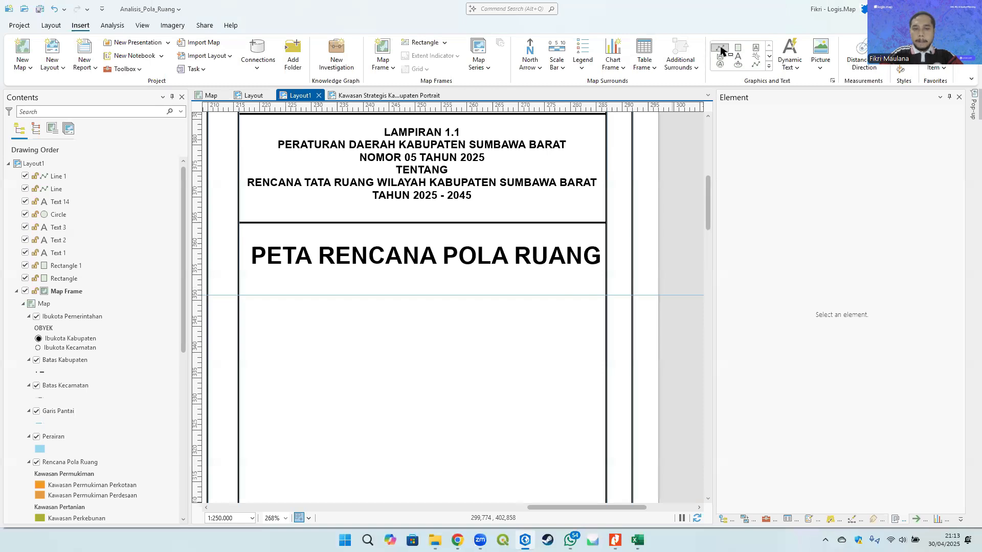
pyautogui.click(239, 295)
pyautogui.doubleClick(606, 295)
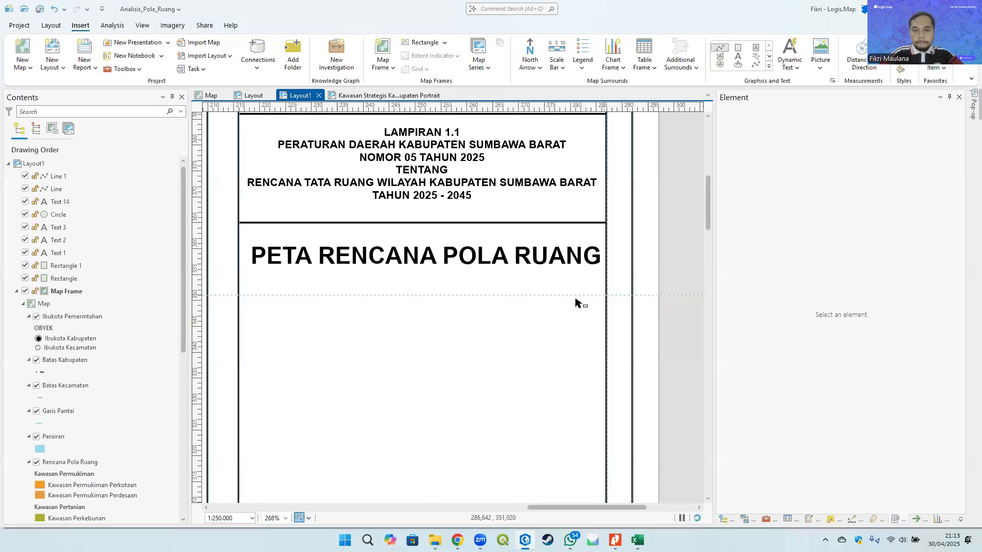
pyautogui.scroll(-5, 575, 302)
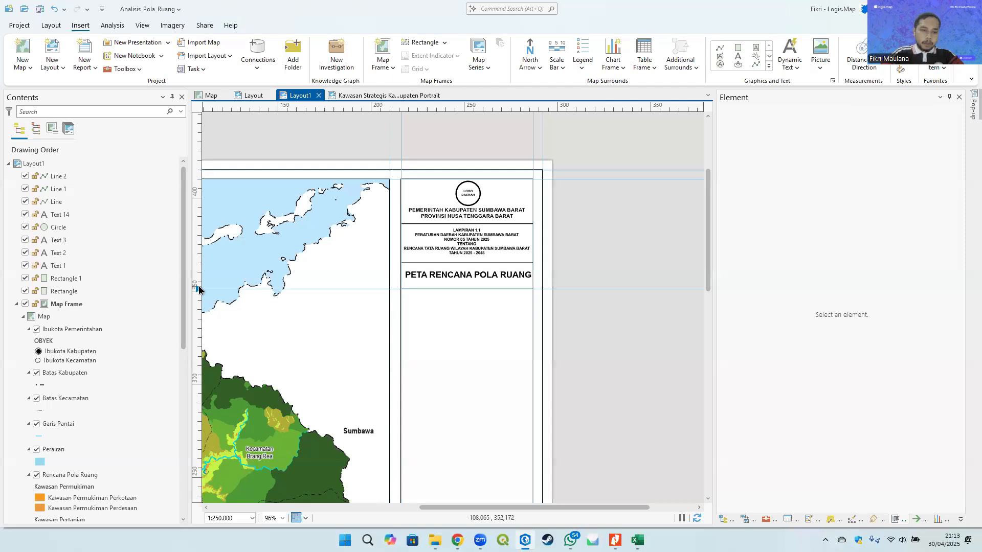
# - Remove the guide beneath the map title
pyautogui.rightClick(197, 289)
pyautogui.click(222, 309)
pyautogui.moveTo(558, 306); pyautogui.dragTo(525, 258)
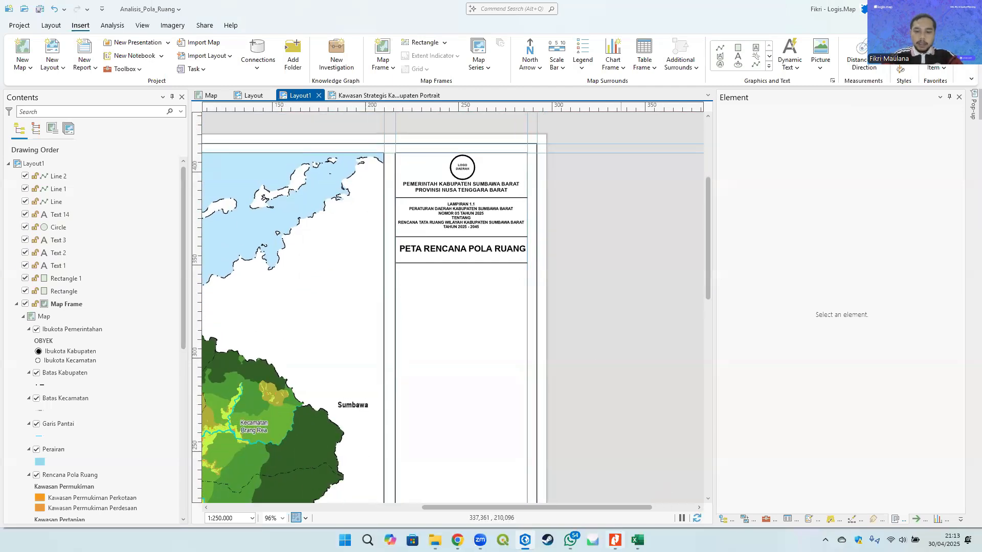
# - Open the Kawasan Strategis Kabupaten Portrait example image and examine the scale and north arrow section of its side panel
pyautogui.click(435, 541)
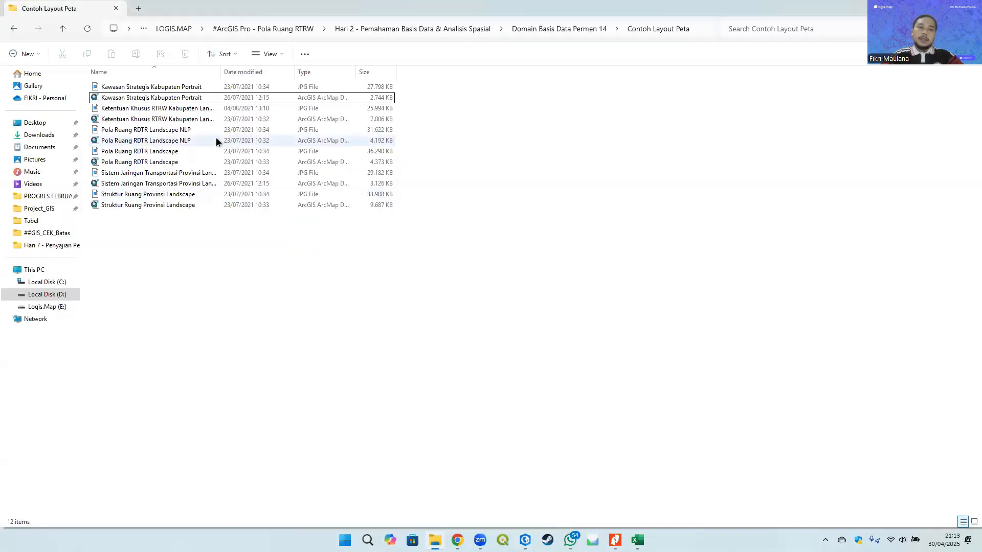
pyautogui.doubleClick(158, 90)
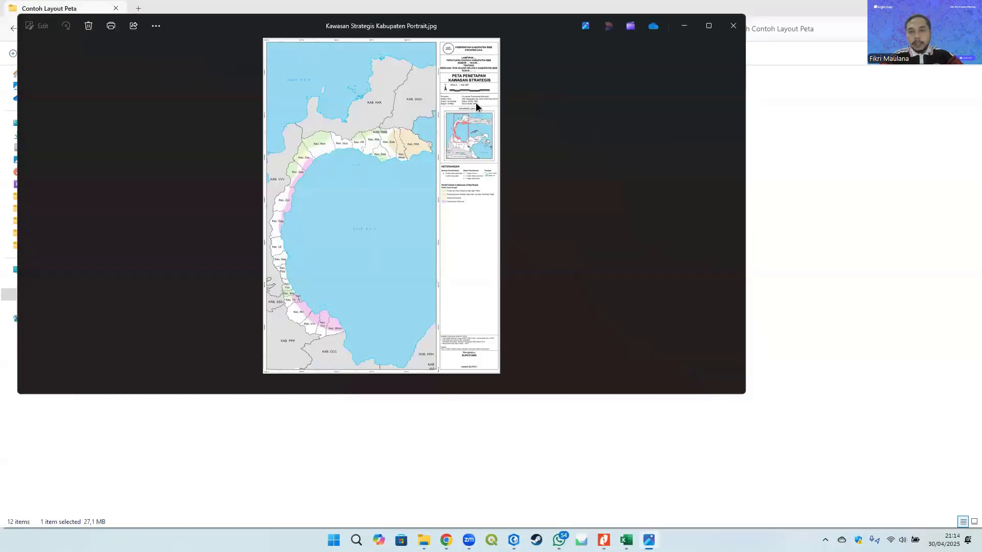
pyautogui.scroll(5, 494, 91)
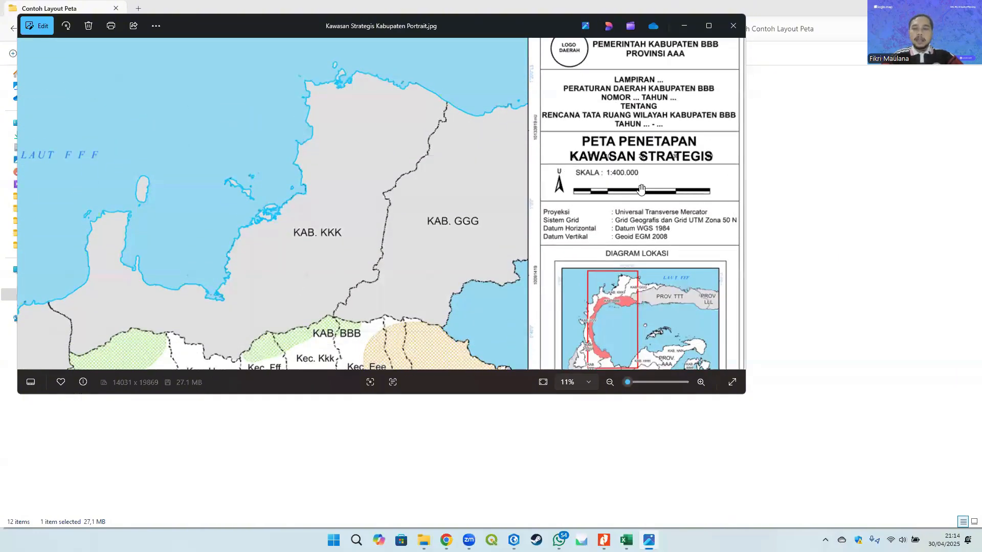
pyautogui.scroll(-3, 641, 189)
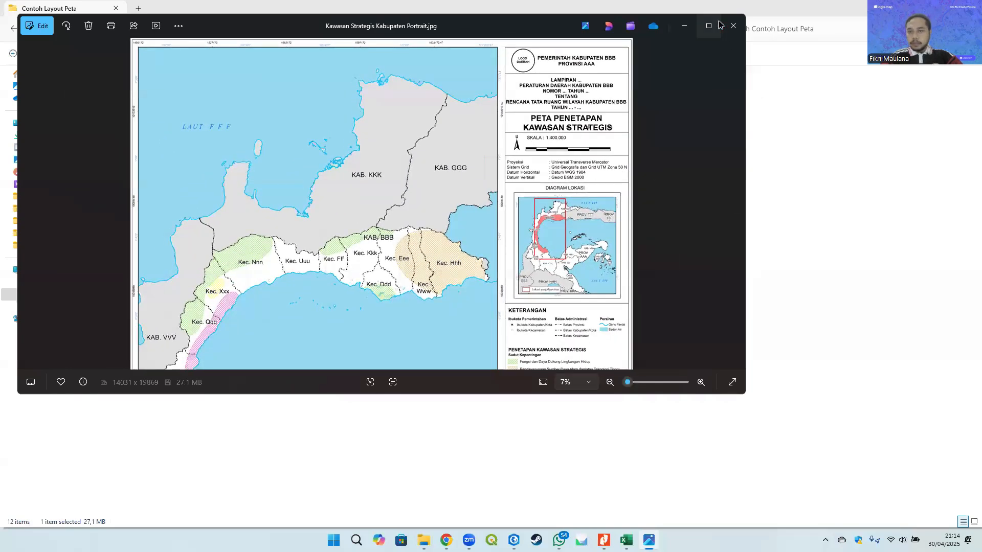
pyautogui.scroll(3, 583, 190)
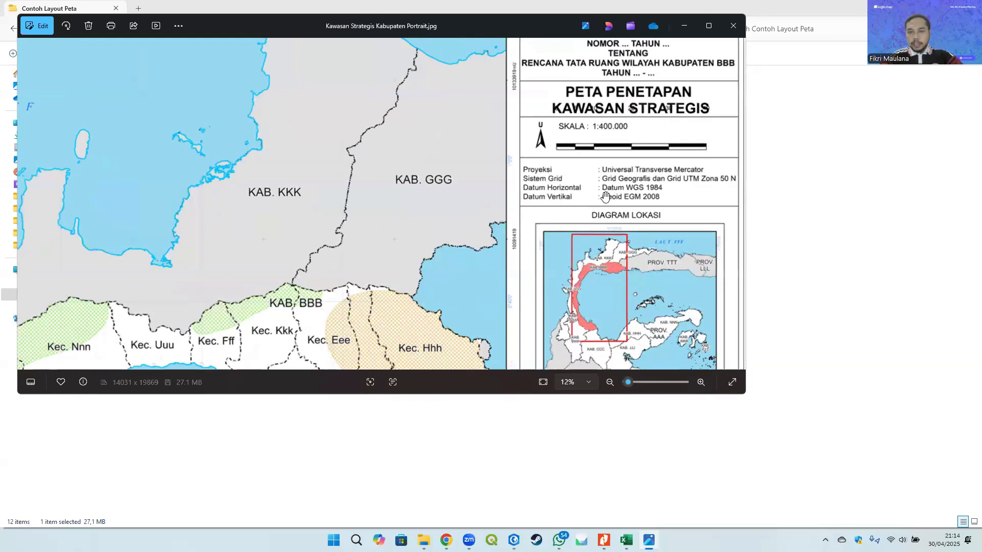
pyautogui.click(684, 26)
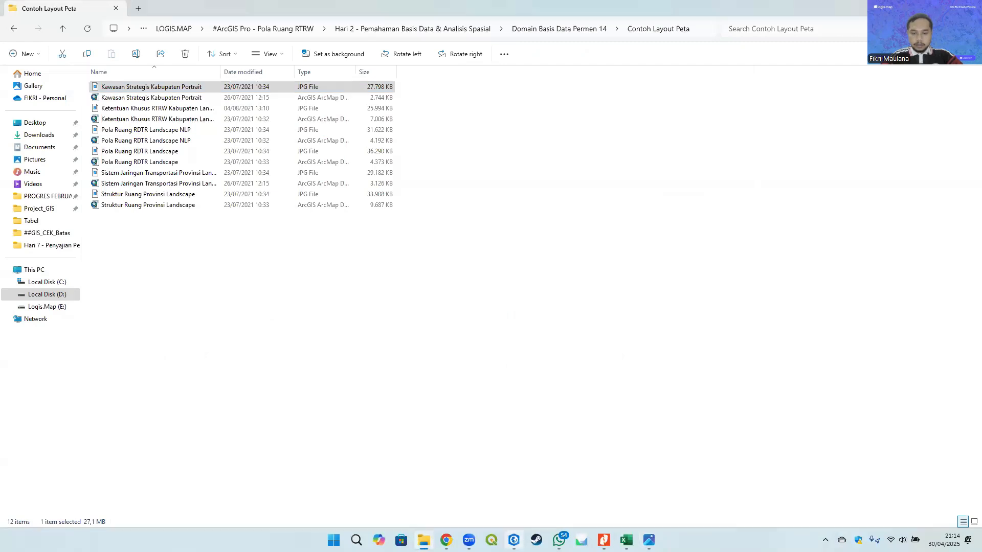
# - Insert a circled-N north arrow just below the title divider in the side panel
pyautogui.click(514, 540)
pyautogui.scroll(2, 387, 183)
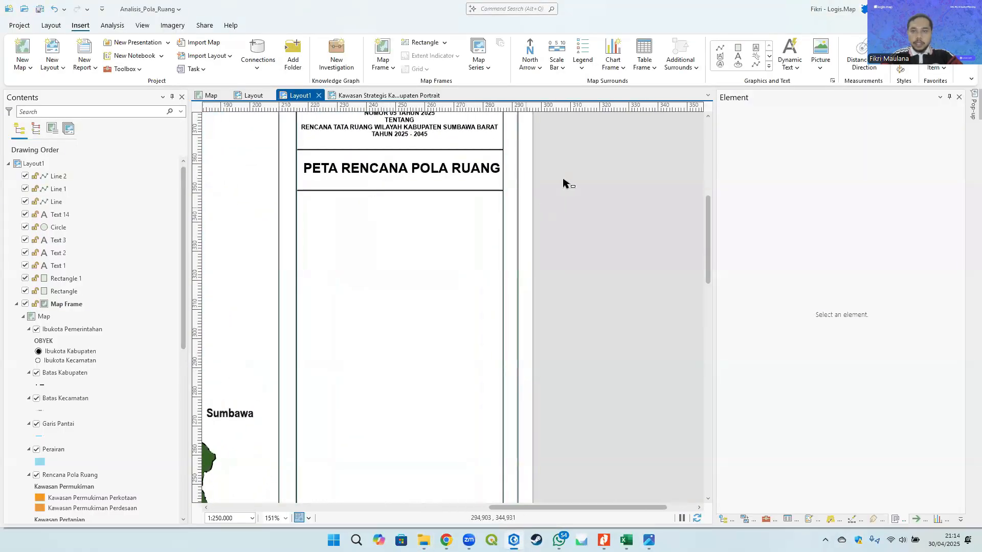
pyautogui.click(538, 76)
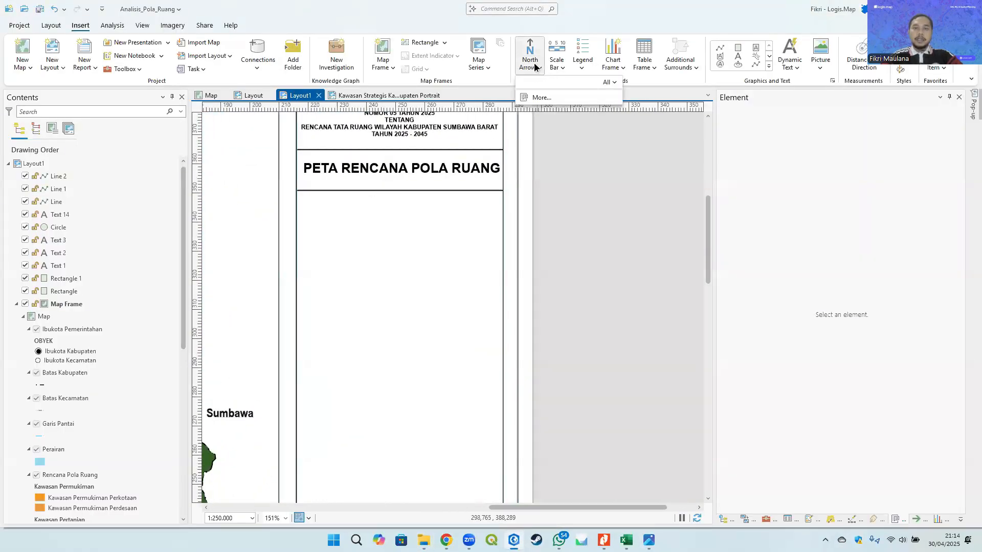
pyautogui.click(96, 19)
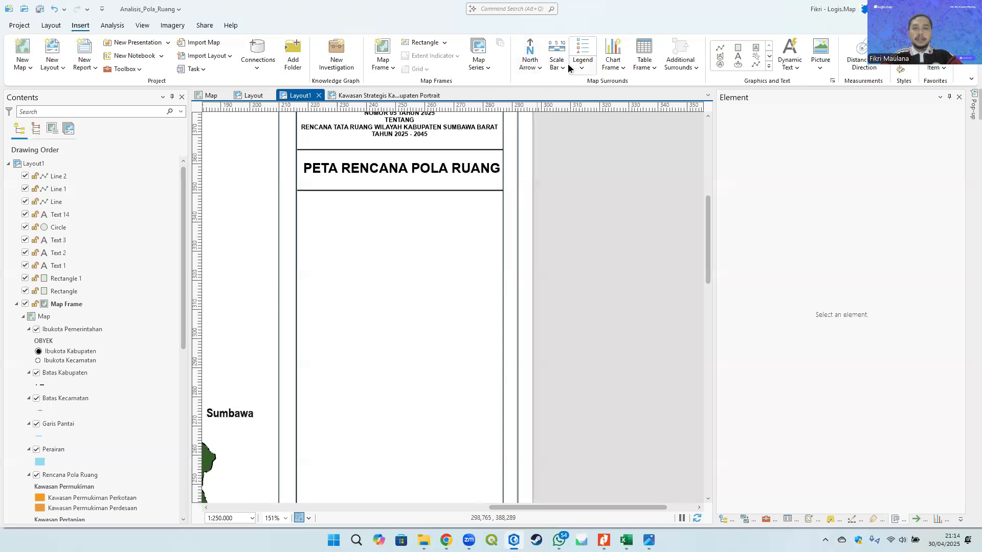
pyautogui.click(536, 71)
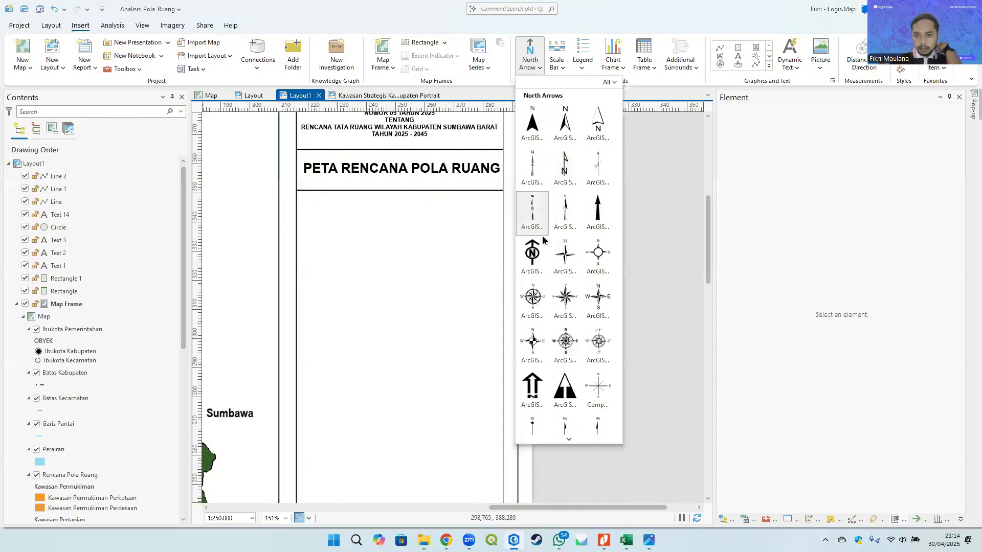
pyautogui.click(534, 256)
pyautogui.scroll(3, 299, 190)
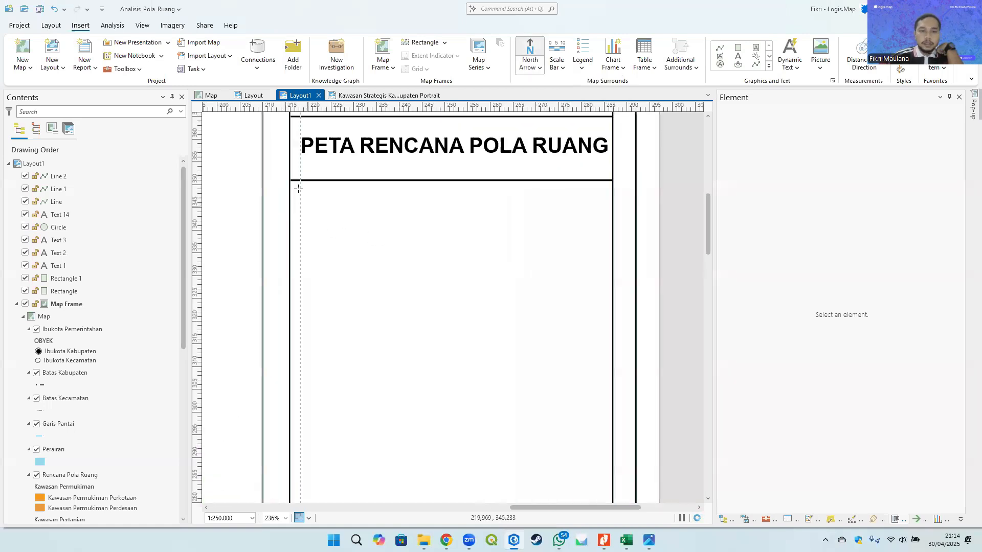
pyautogui.moveTo(344, 274); pyautogui.dragTo(346, 274)
# - Move the north arrow slightly upward so it sits close beneath the title divider
pyautogui.moveTo(441, 241); pyautogui.dragTo(515, 210)
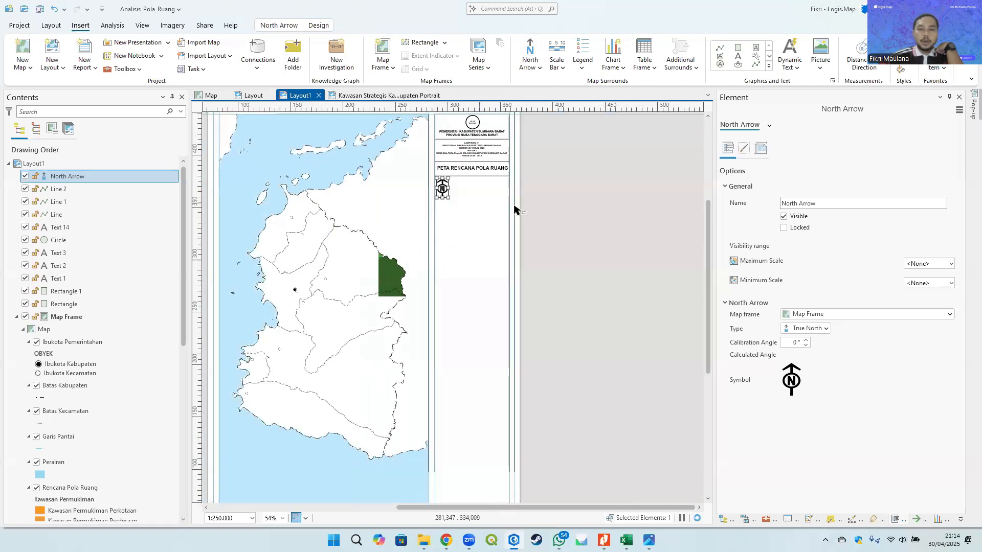
pyautogui.click(438, 241)
pyautogui.moveTo(439, 241); pyautogui.dragTo(526, 239)
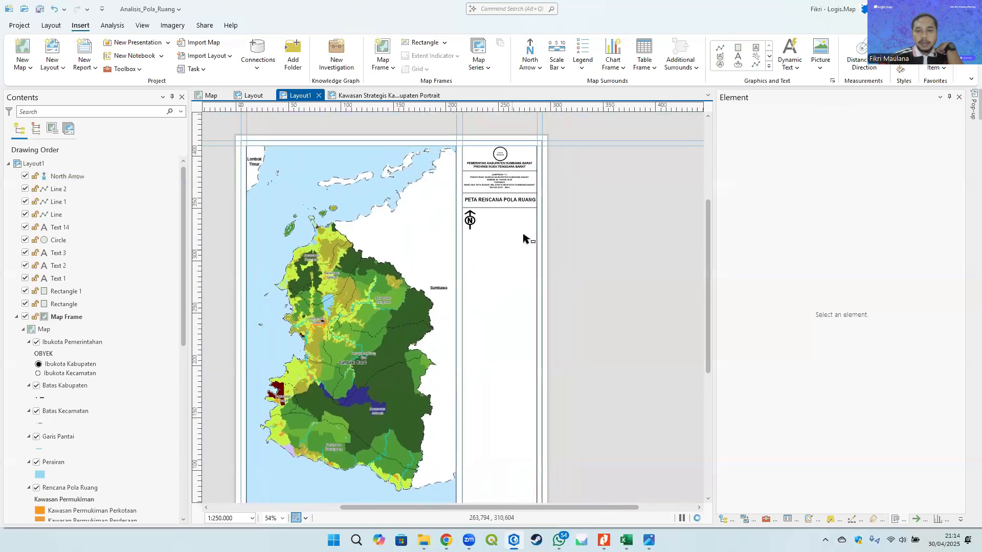
pyautogui.scroll(-3, 499, 223)
pyautogui.scroll(5, 501, 210)
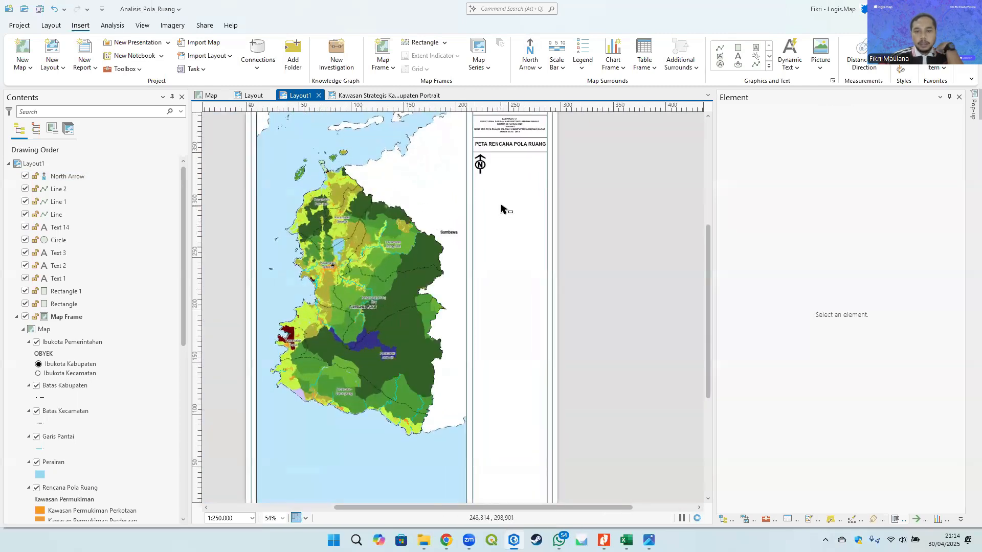
pyautogui.scroll(2, 460, 226)
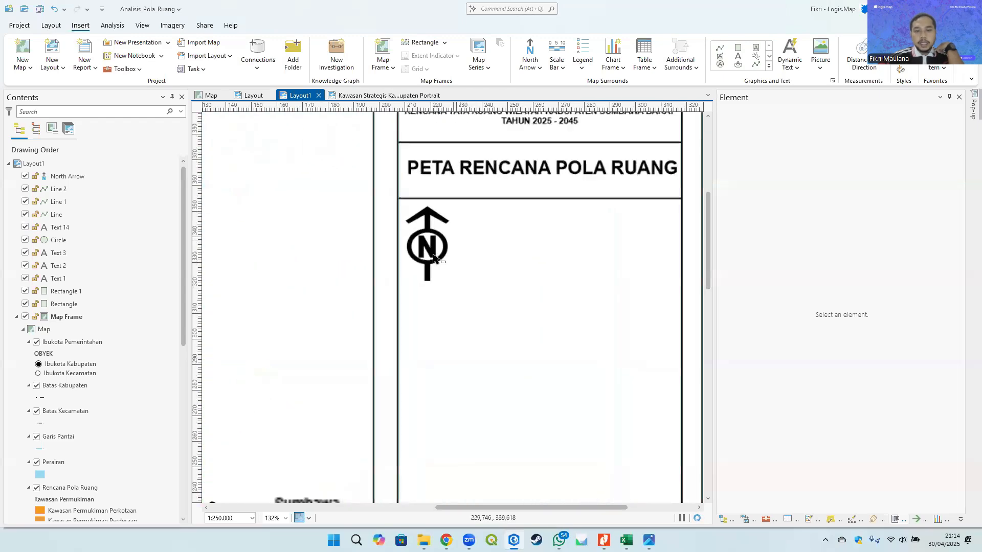
pyautogui.click(443, 276)
pyautogui.moveTo(445, 281); pyautogui.dragTo(440, 264)
pyautogui.scroll(-2, 319, 206)
pyautogui.click(588, 237)
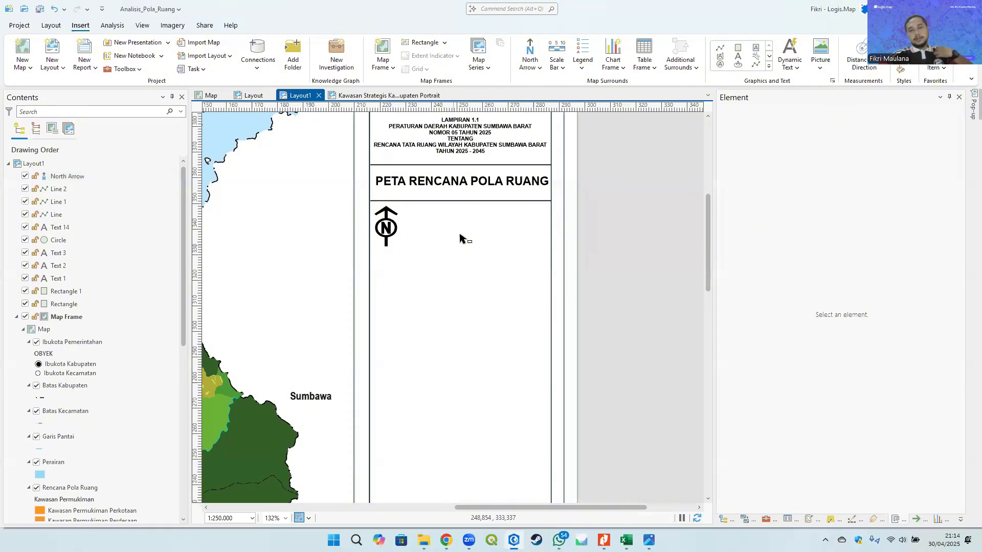
# - Insert a Double Alternating Scale Bar 2 Metric beside the north arrow
pyautogui.scroll(2, 419, 232)
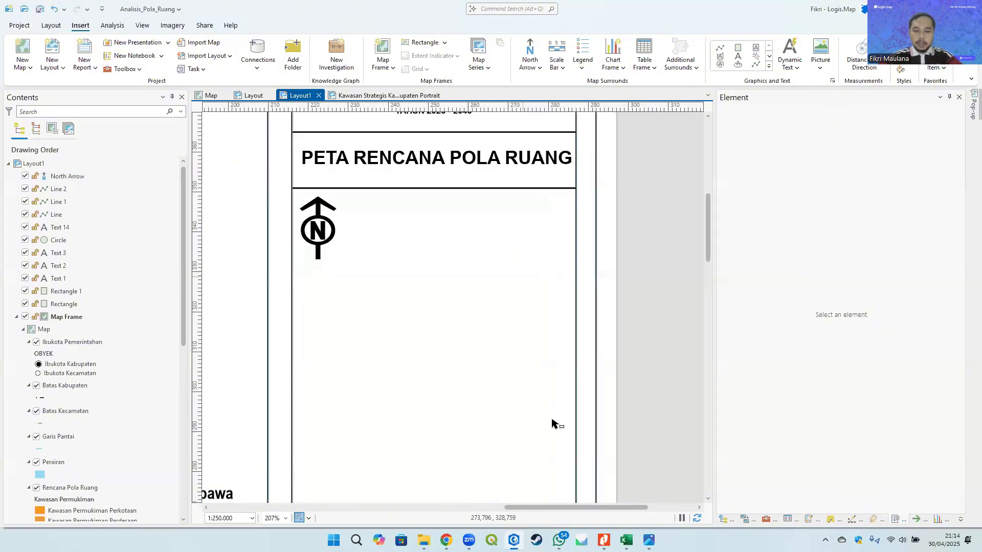
pyautogui.click(561, 70)
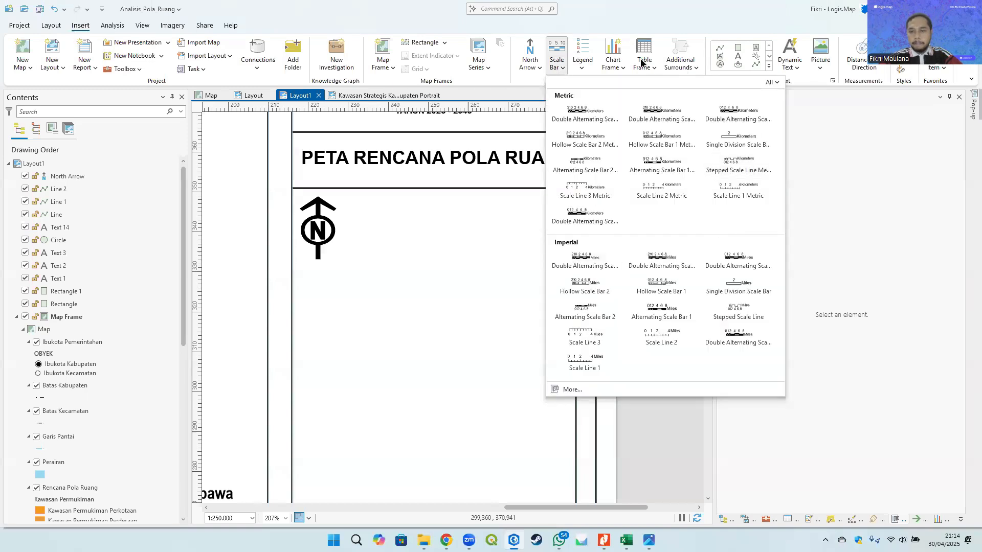
pyautogui.click(658, 116)
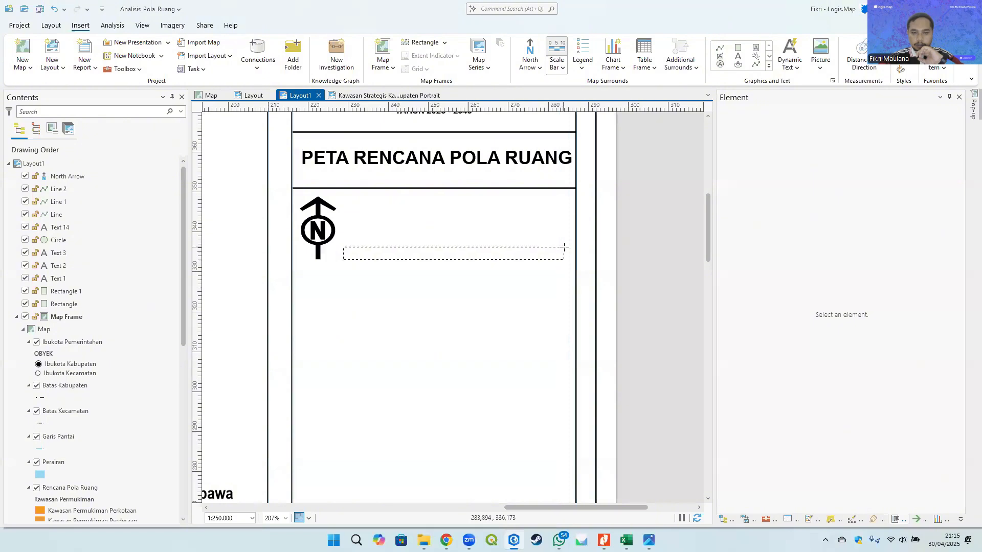
pyautogui.moveTo(564, 246); pyautogui.dragTo(565, 246)
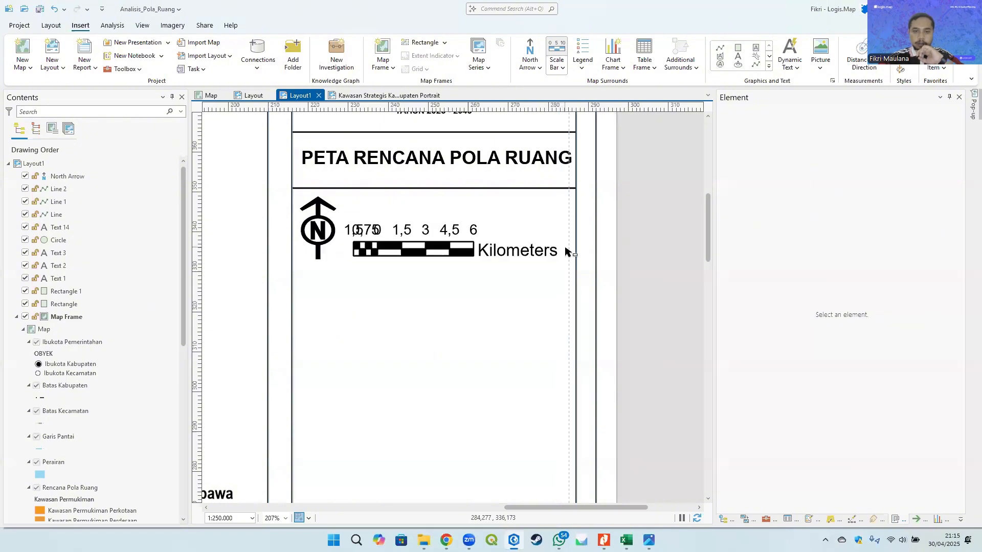
# - Examine the map title's text symbol settings alongside the new scale bar and north arrow
pyautogui.click(642, 262)
pyautogui.click(420, 252)
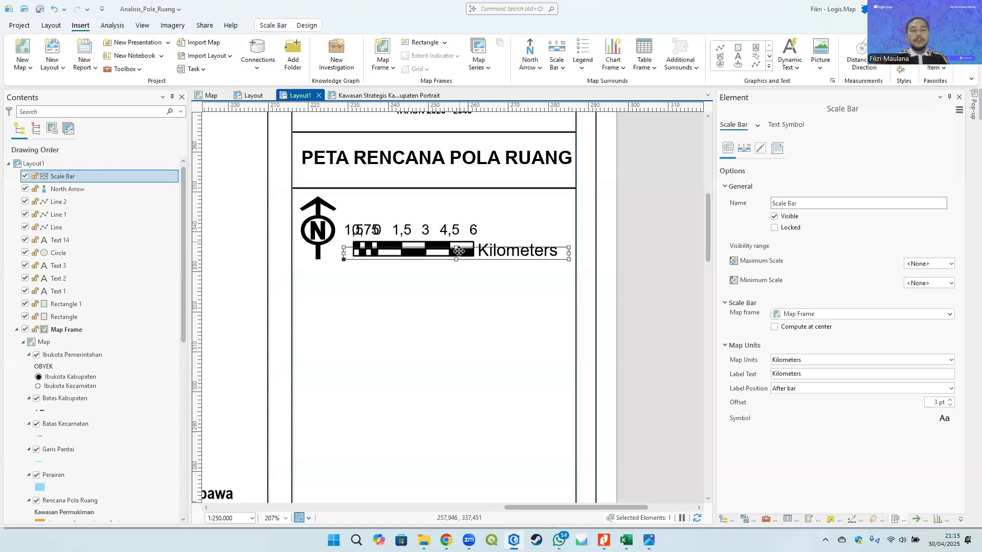
pyautogui.click(318, 235)
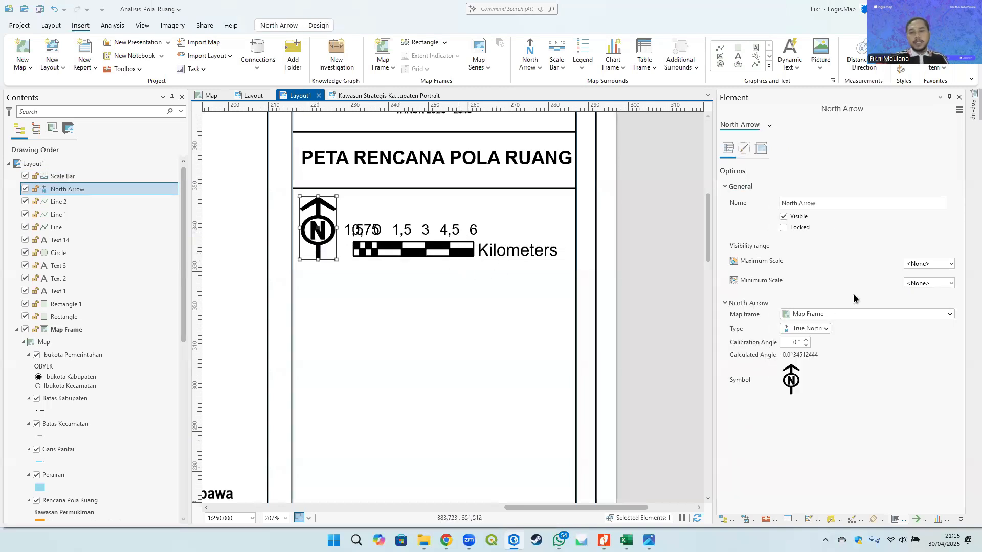
pyautogui.click(411, 160)
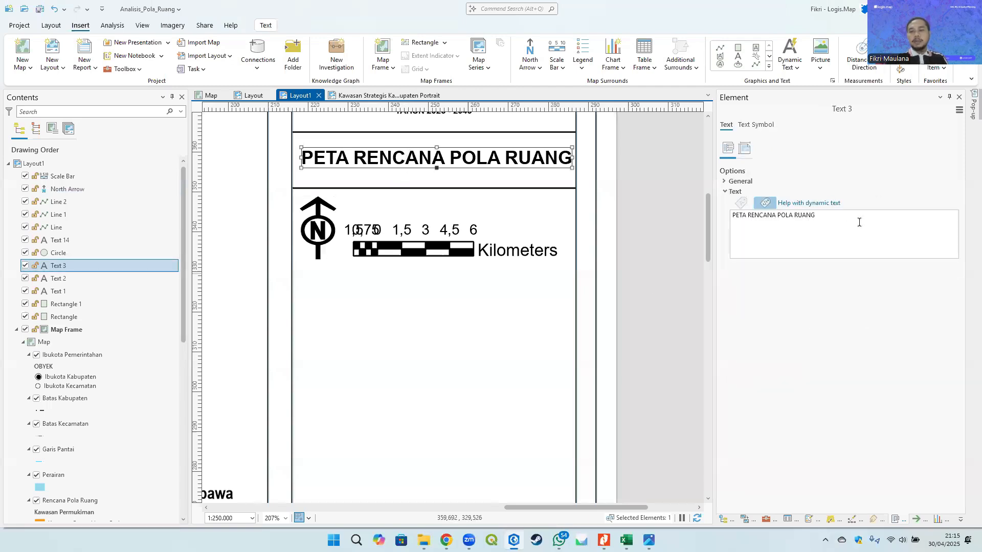
pyautogui.click(422, 247)
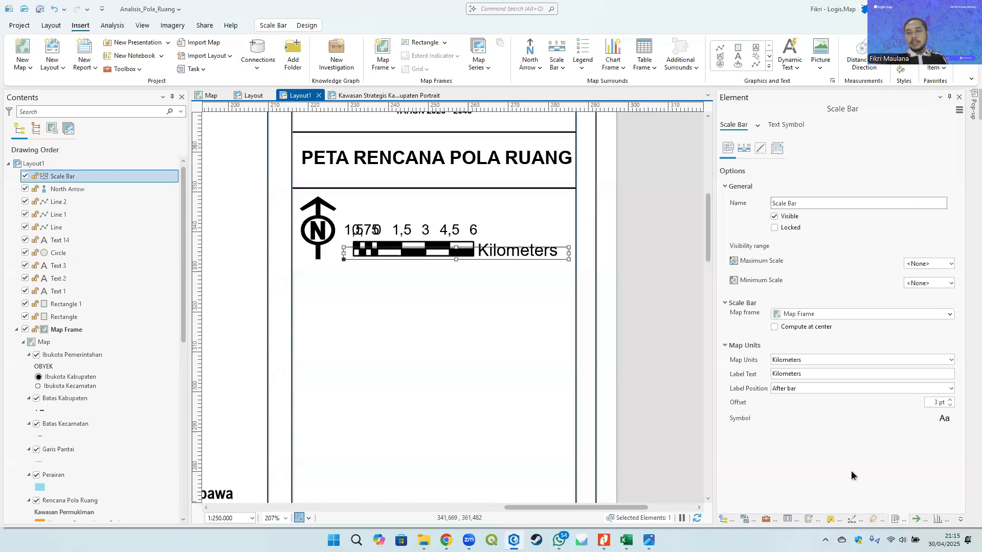
pyautogui.scroll(-1, 409, 250)
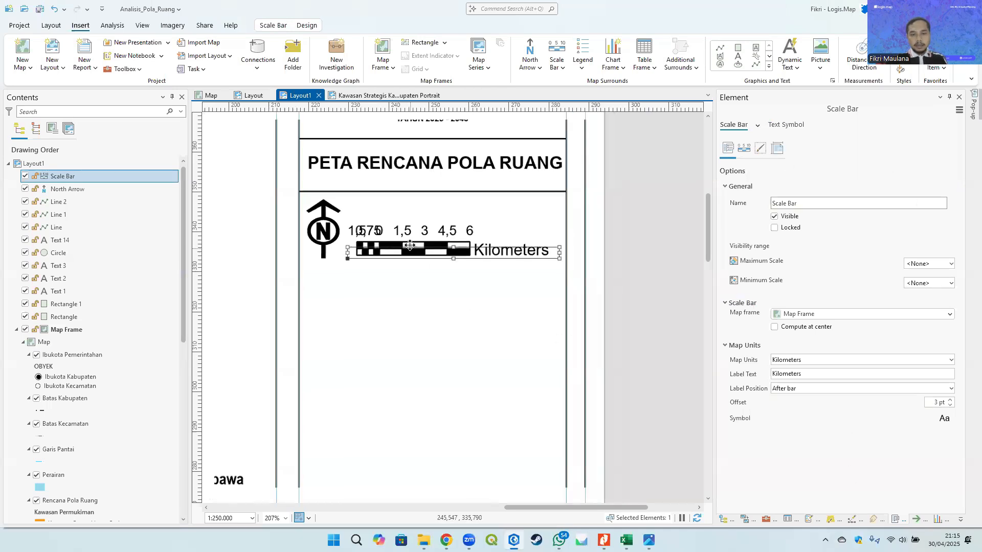
pyautogui.rightClick(409, 244)
pyautogui.click(432, 424)
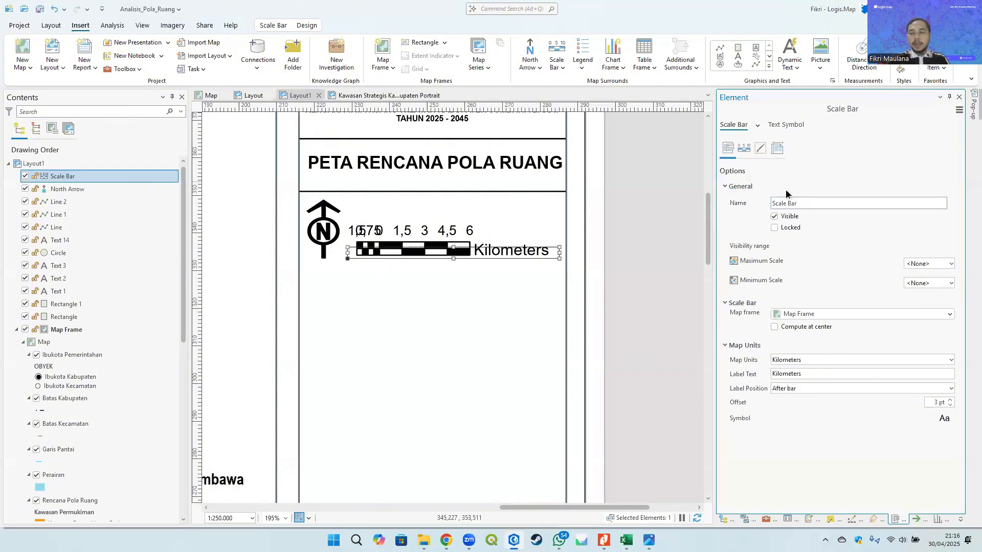
pyautogui.click(496, 168)
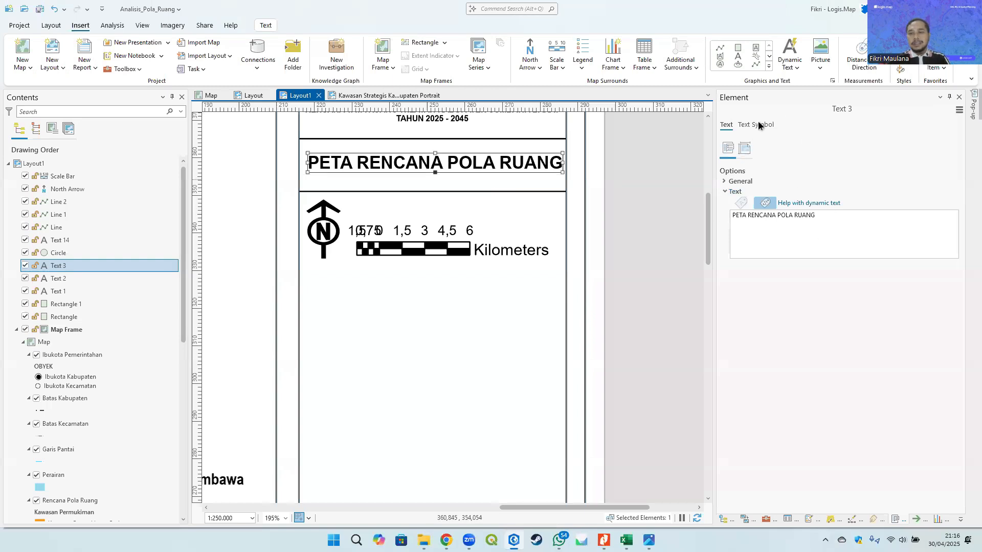
pyautogui.click(759, 125)
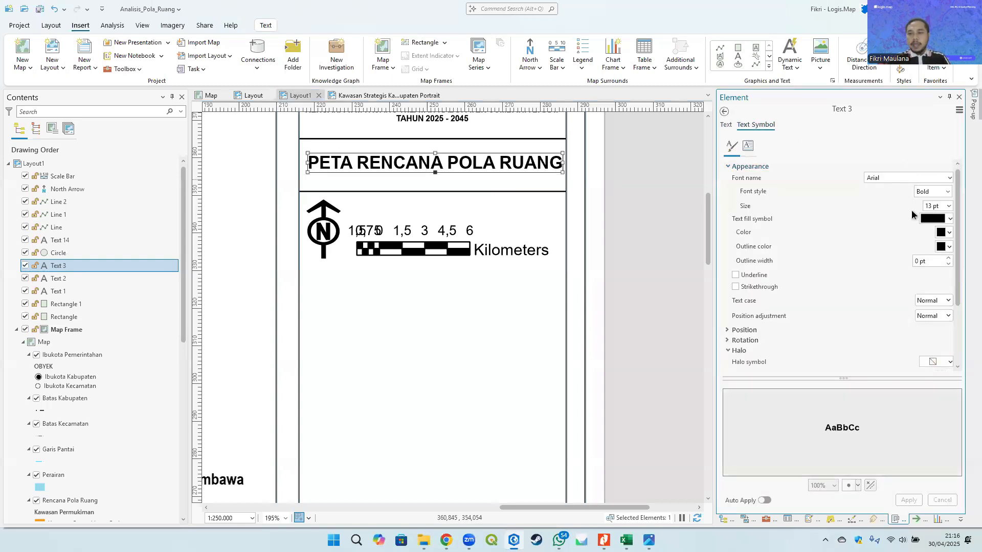
# - Set the scale bar's text symbol size to 6 pt and apply it
pyautogui.click(532, 253)
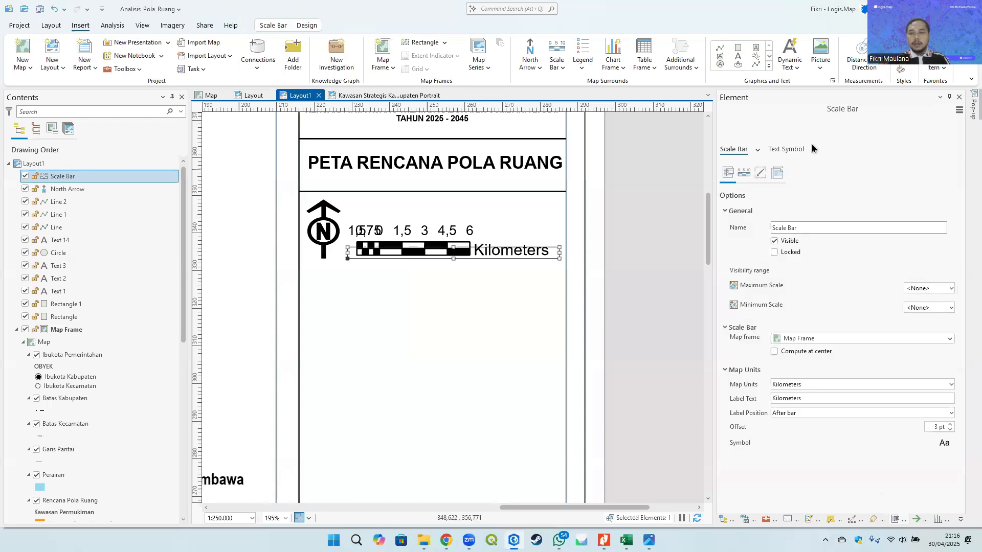
pyautogui.click(787, 150)
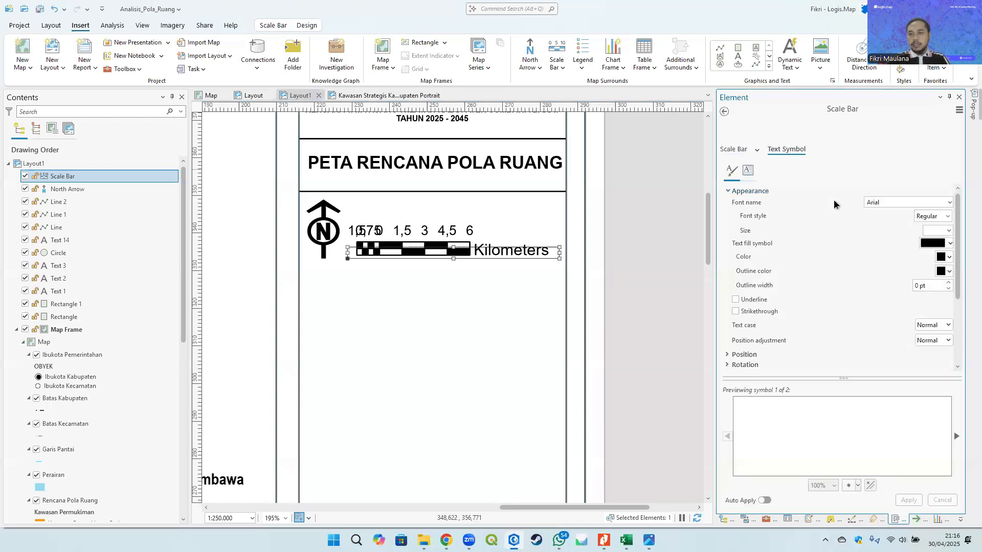
pyautogui.click(948, 231)
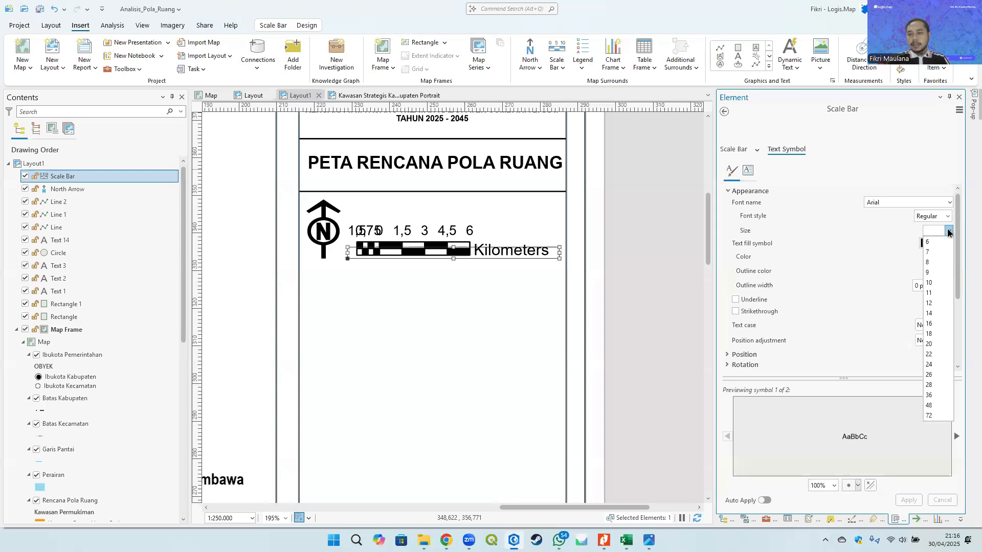
pyautogui.click(934, 262)
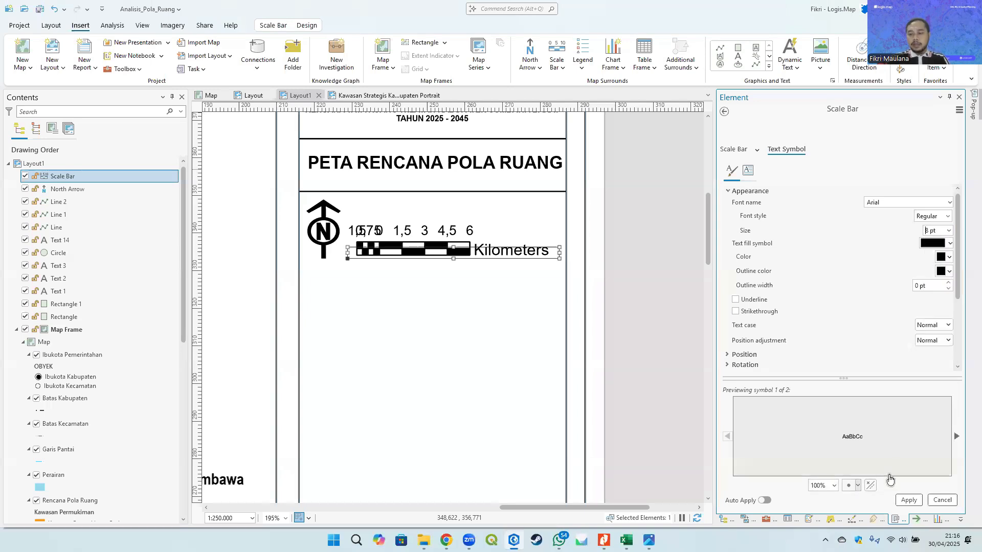
pyautogui.click(908, 500)
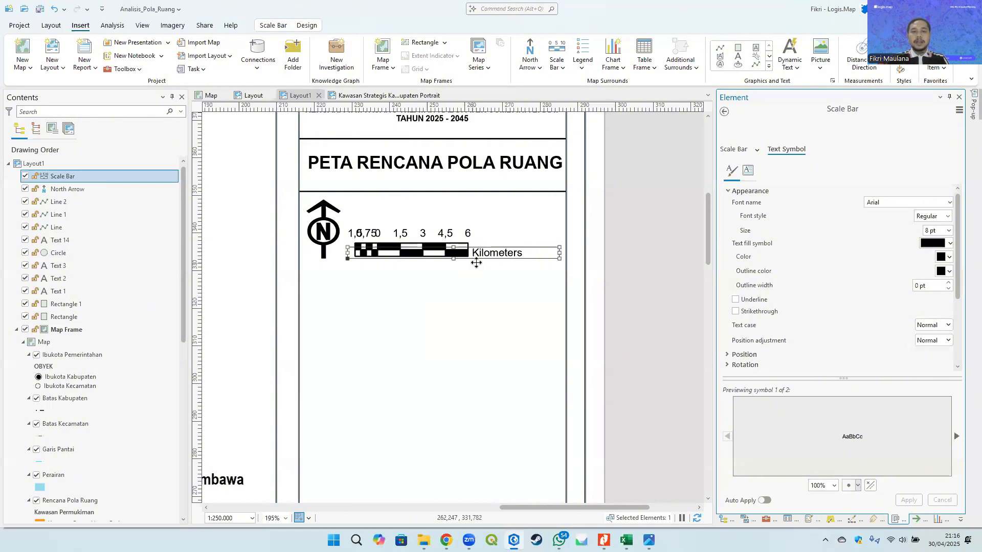
pyautogui.click(949, 232)
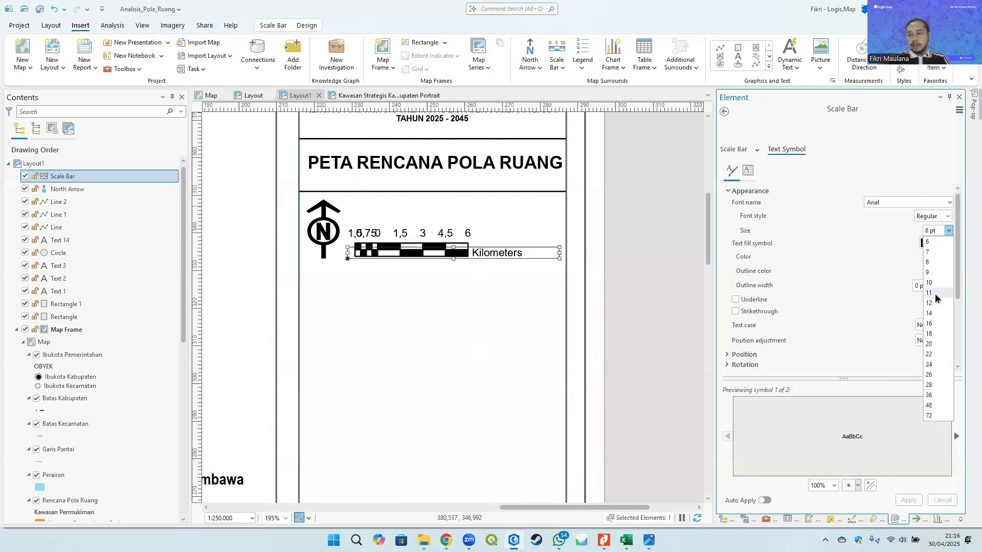
pyautogui.click(928, 243)
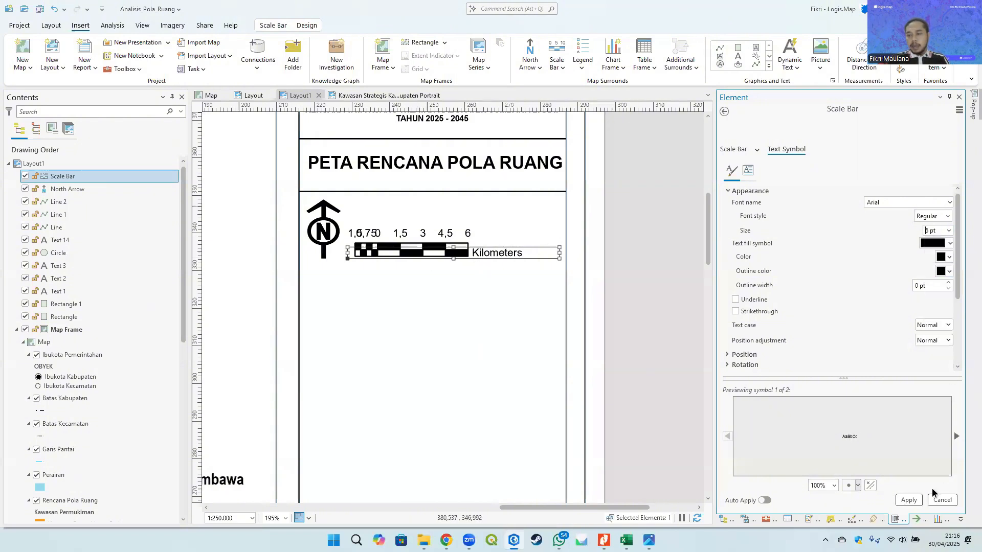
pyautogui.click(910, 501)
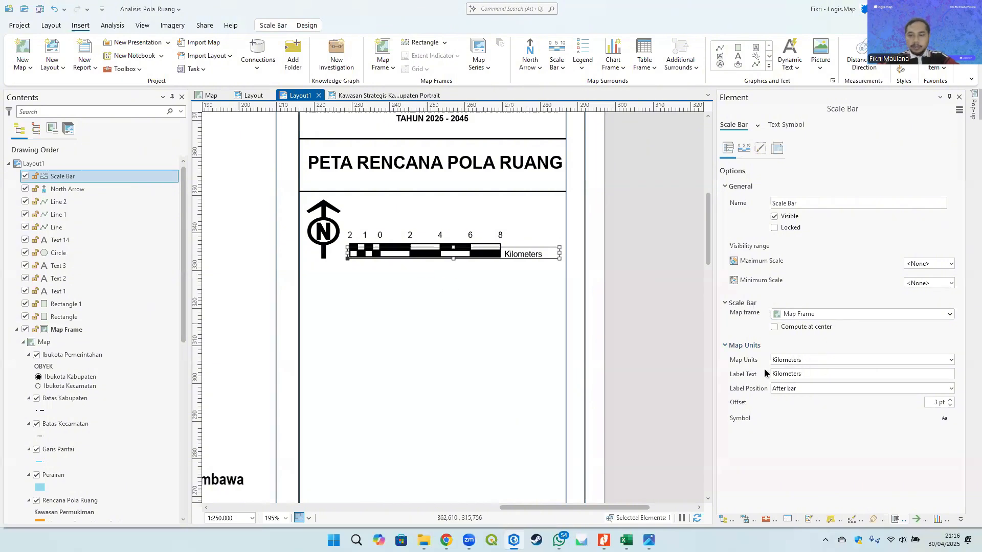
# - Set the scale bar's units label position to Below center
pyautogui.click(793, 386)
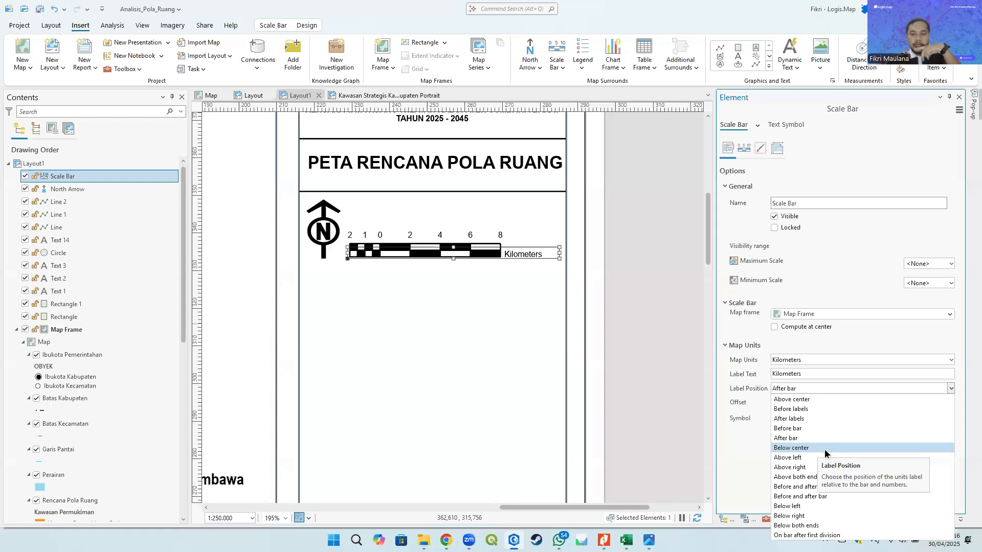
pyautogui.click(791, 448)
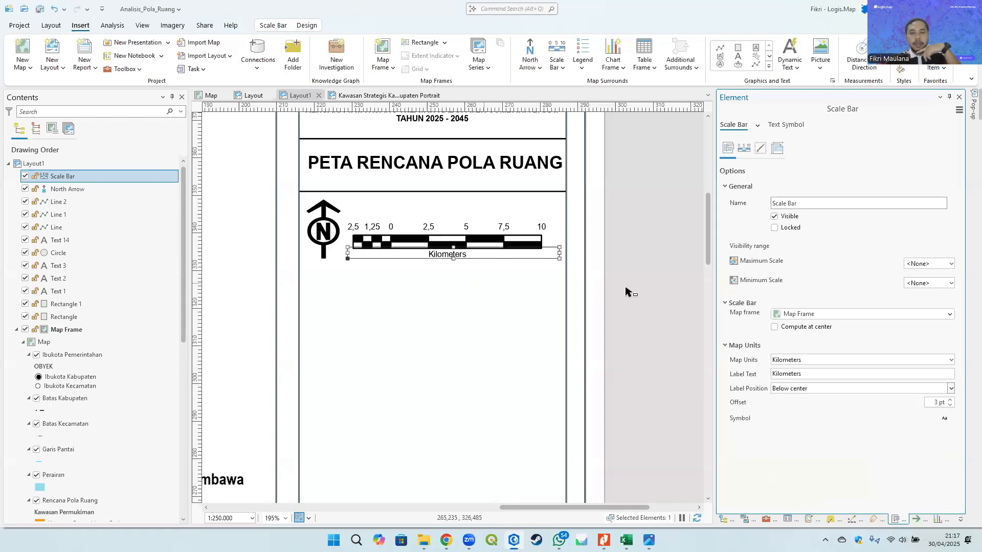
# - Select the scale bar and reduce its bar height to 4 pt in the bar properties
pyautogui.click(441, 243)
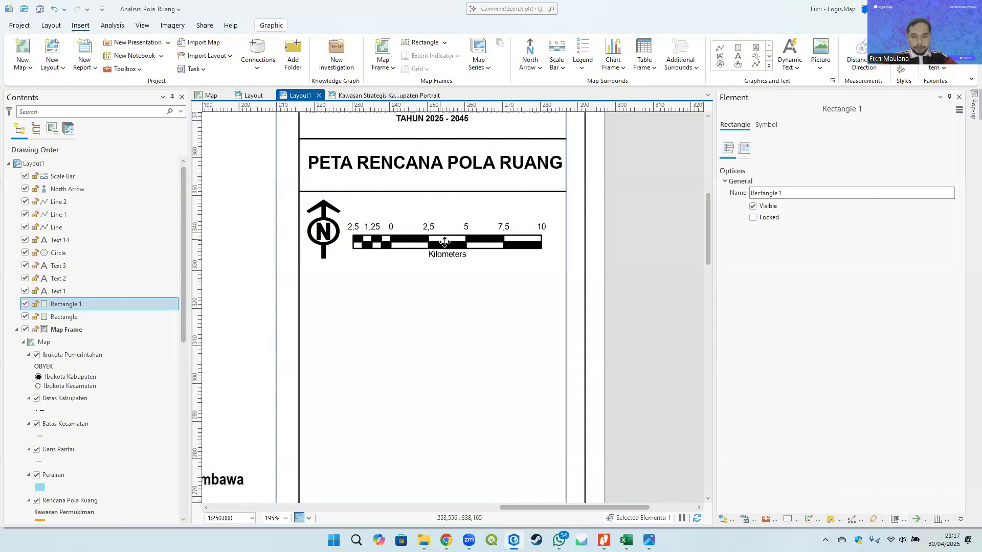
pyautogui.click(491, 253)
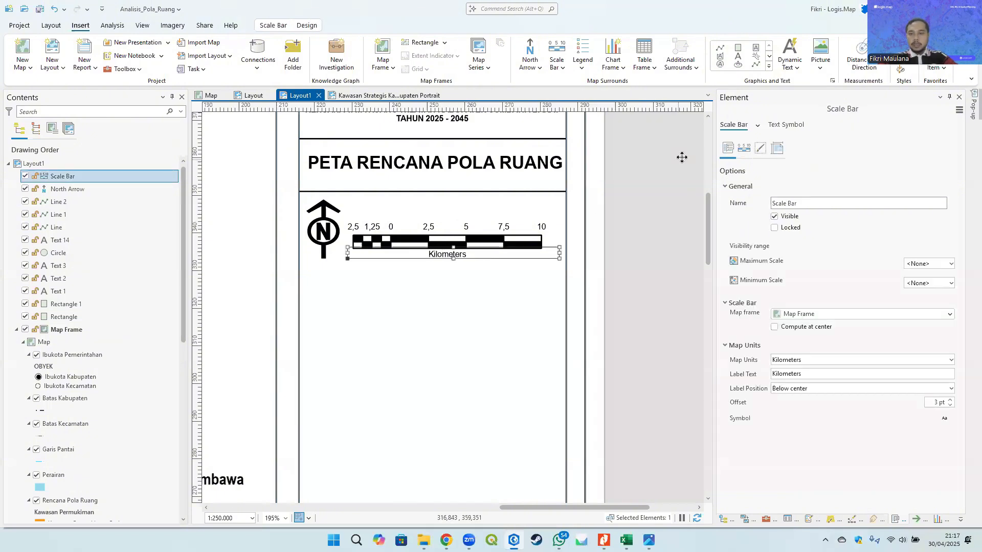
pyautogui.click(744, 148)
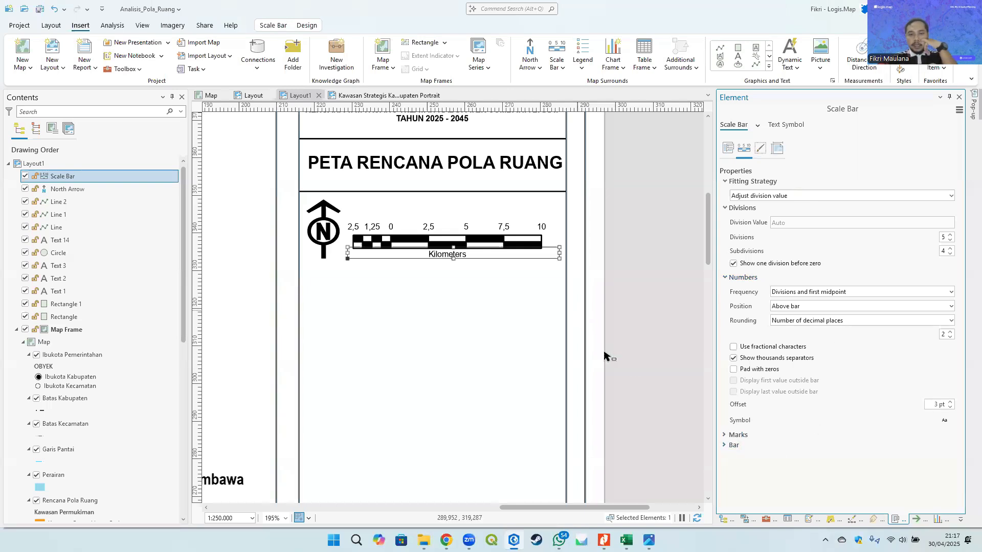
pyautogui.click(733, 446)
pyautogui.scroll(-1, 736, 439)
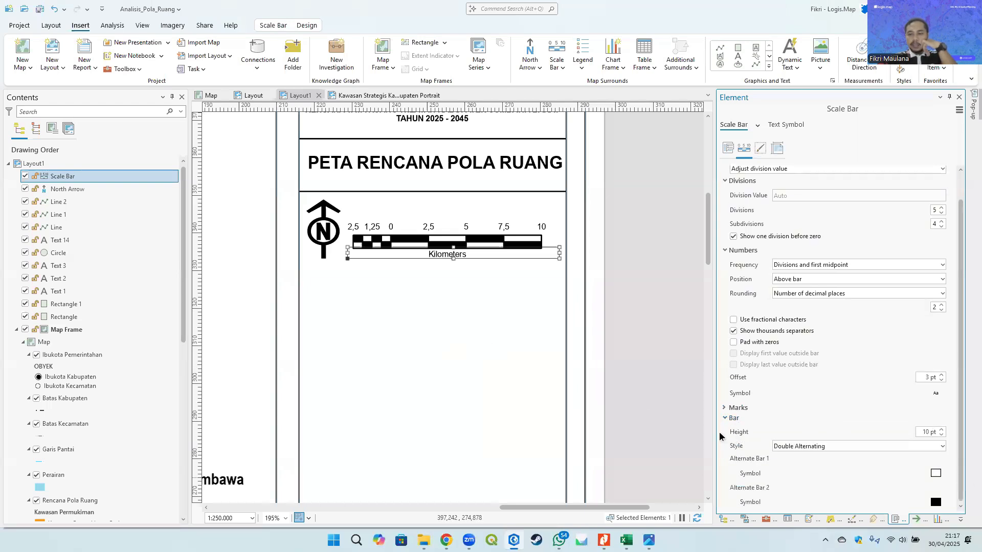
pyautogui.click(942, 435)
pyautogui.click(941, 435)
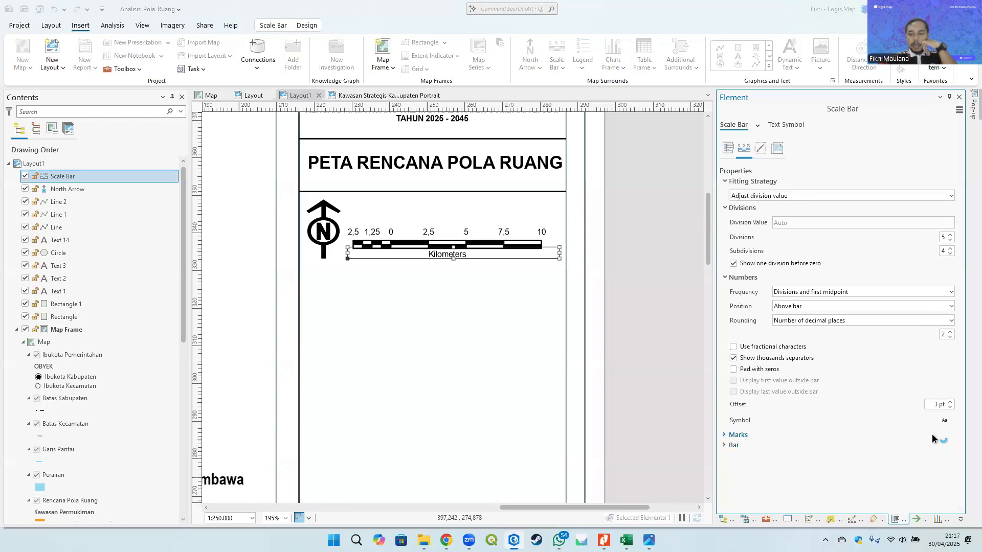
pyautogui.click(730, 445)
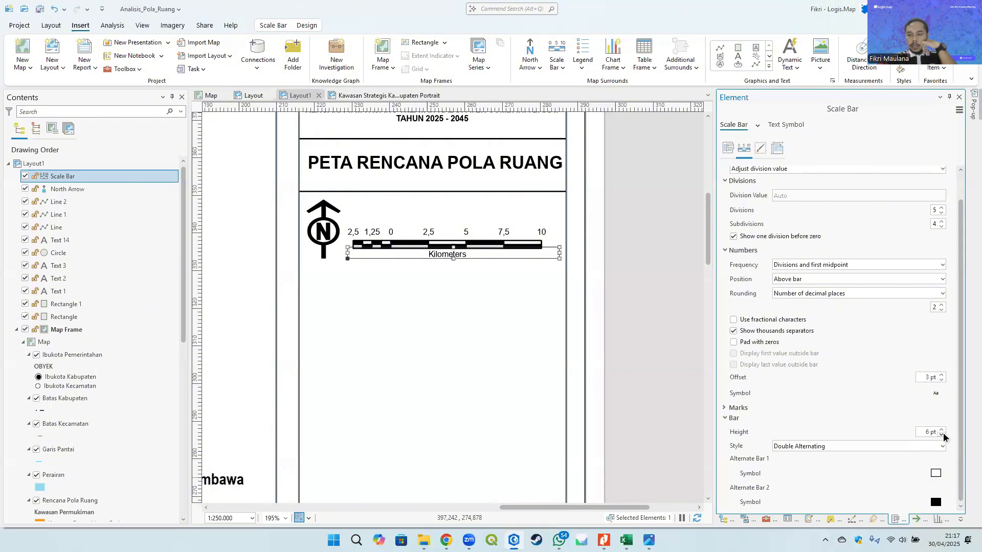
pyautogui.click(930, 432)
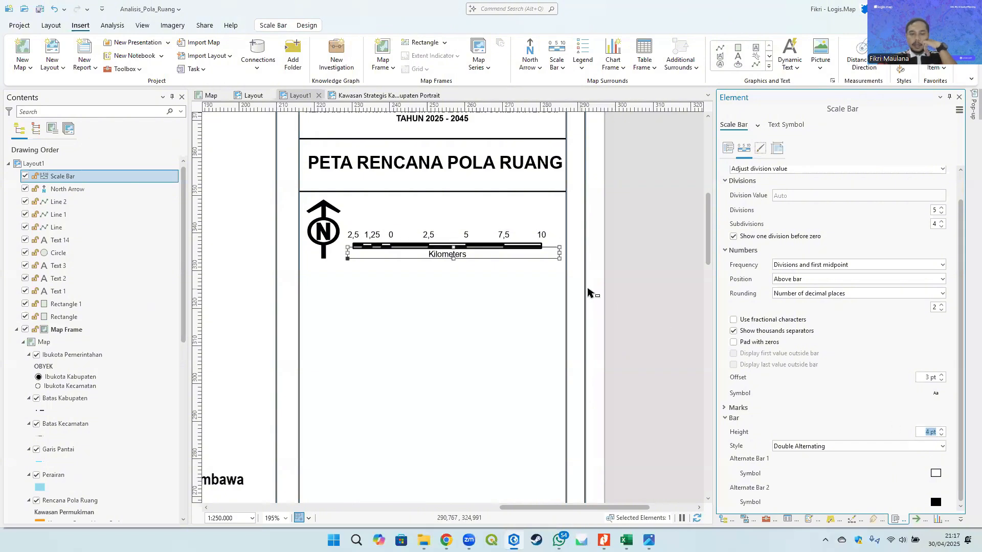
# - Set the scale bar's number rounding to 0 decimal places and turn off the division shown before zero
pyautogui.scroll(1, 857, 360)
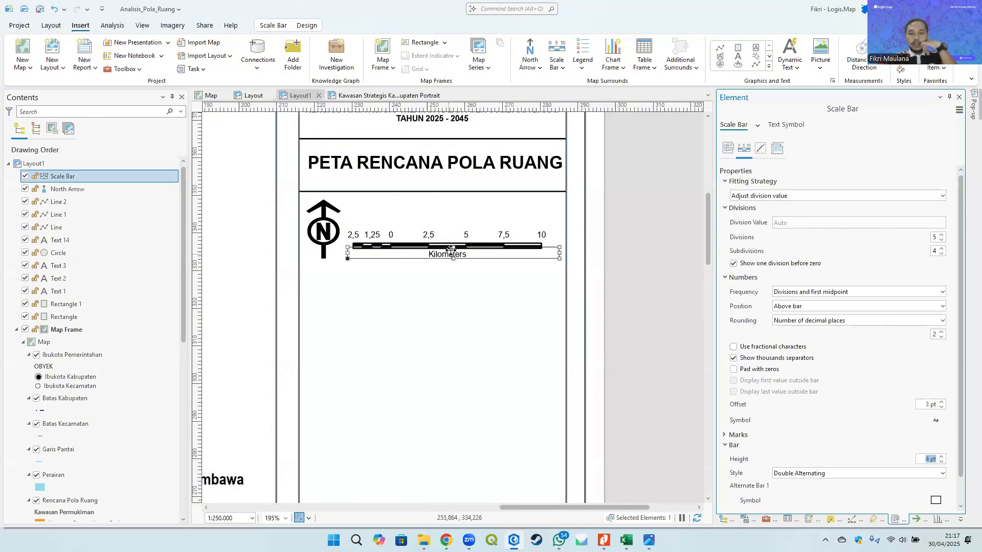
pyautogui.scroll(3, 480, 241)
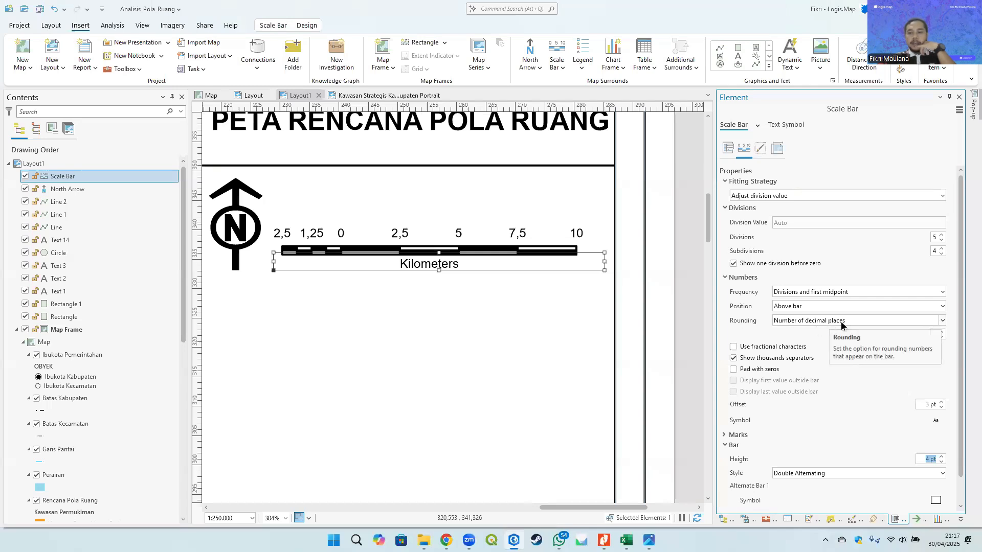
pyautogui.doubleClick(941, 336)
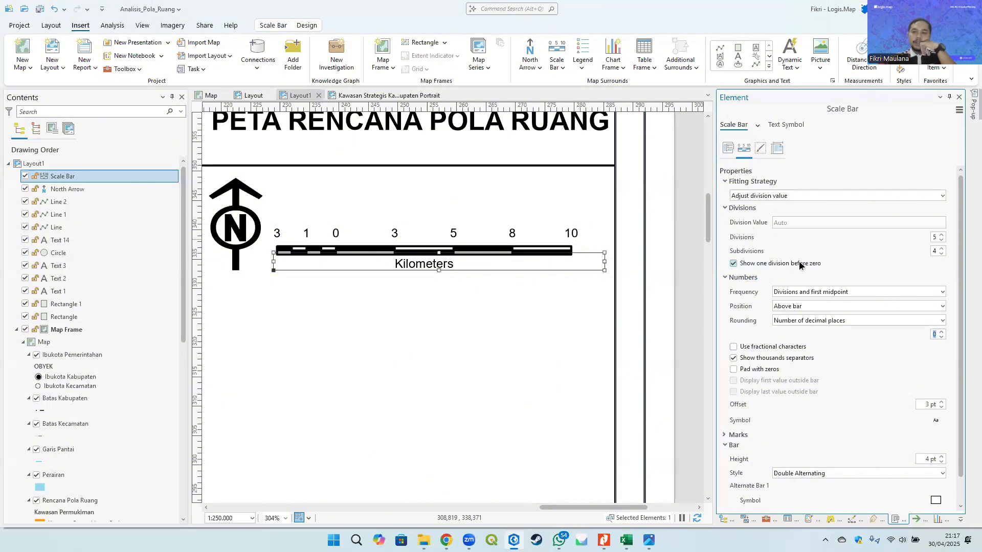
pyautogui.click(769, 263)
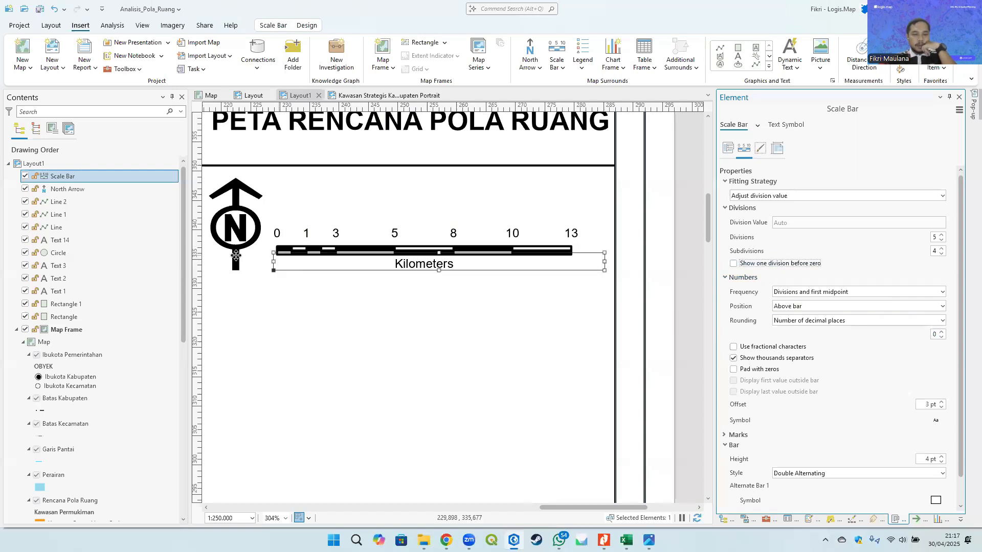
# - Inspect the revised scale bar and north arrow at different zoom levels across the side panel
pyautogui.scroll(5, 274, 246)
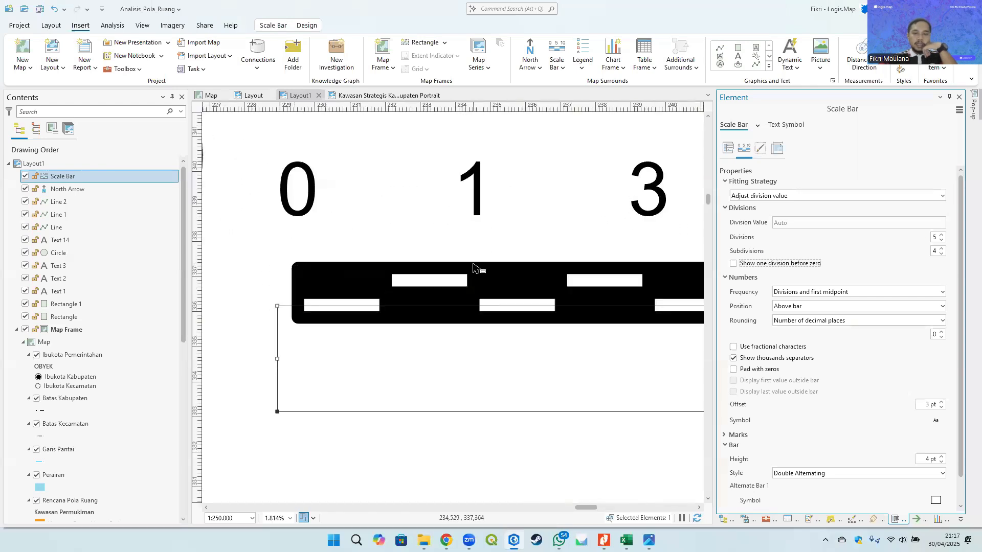
pyautogui.scroll(-2, 487, 290)
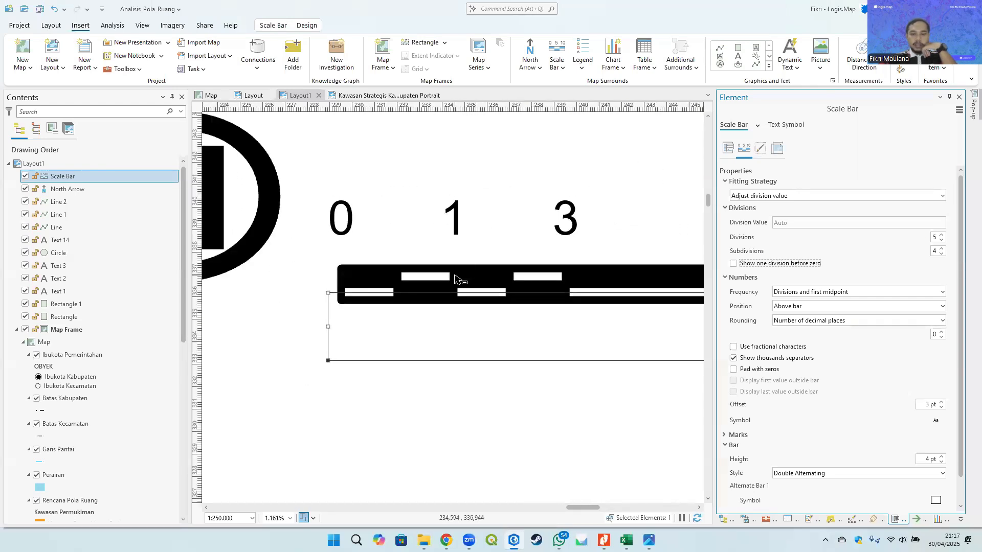
pyautogui.scroll(-2, 570, 213)
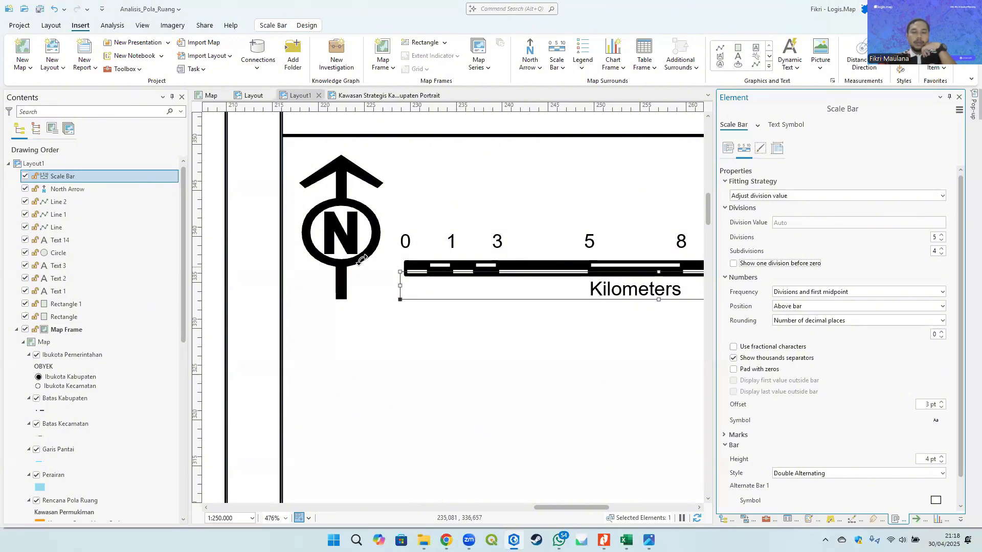
pyautogui.scroll(-3, 362, 259)
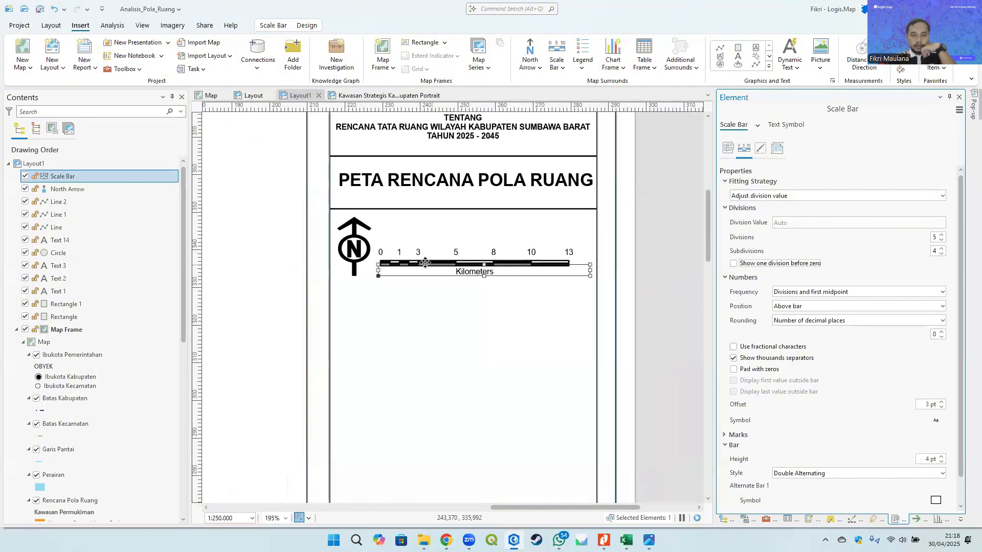
pyautogui.scroll(2, 426, 263)
pyautogui.scroll(-2, 439, 276)
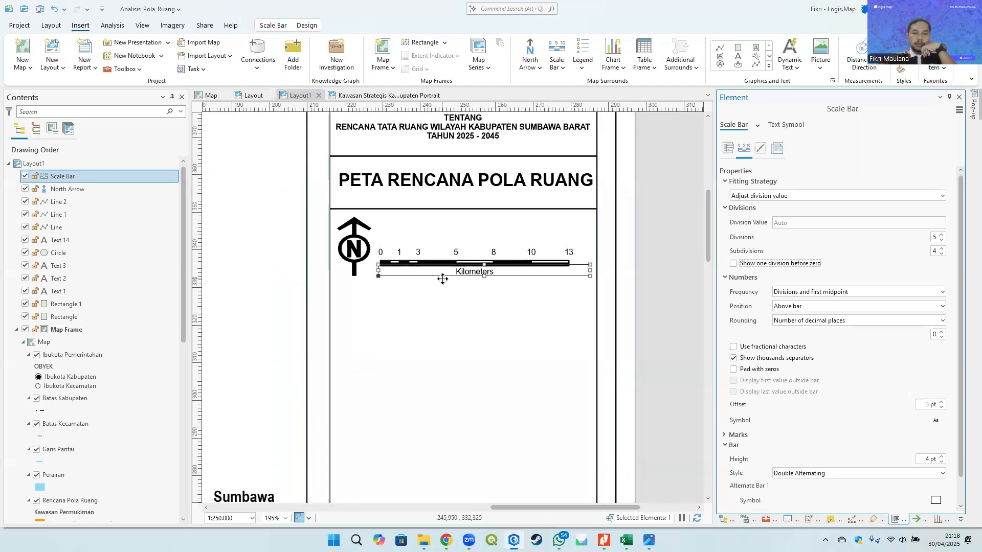
pyautogui.click(673, 247)
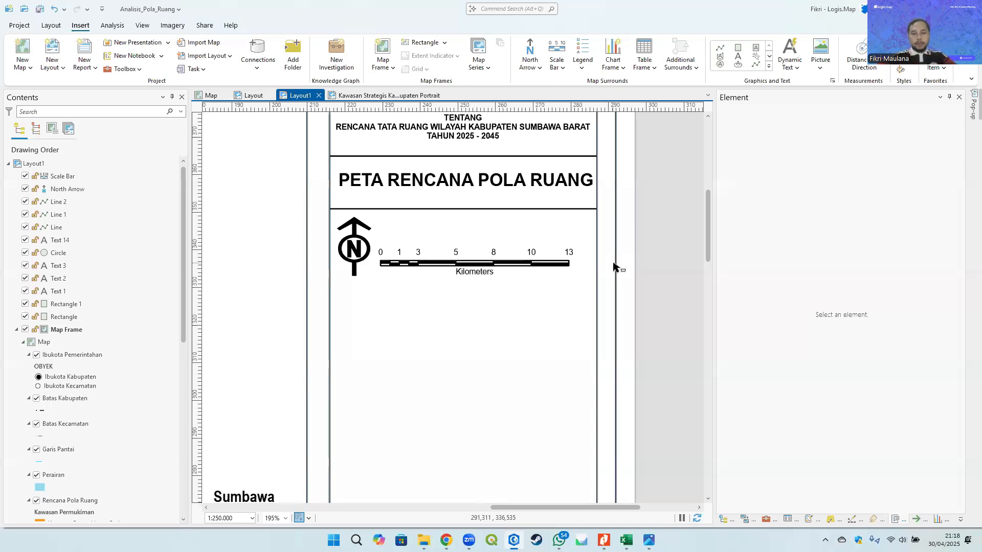
pyautogui.scroll(-4, 611, 266)
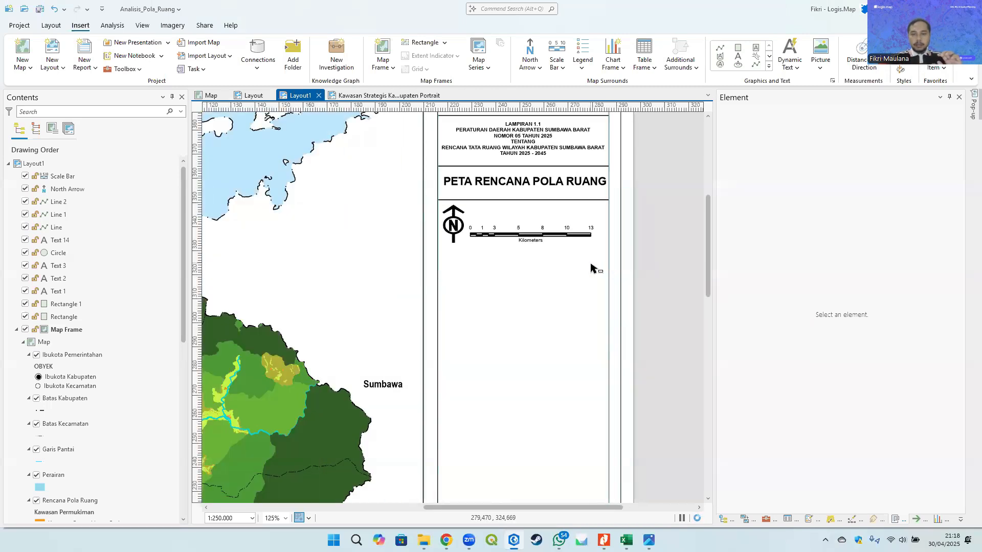
pyautogui.moveTo(563, 271); pyautogui.dragTo(552, 230)
pyautogui.scroll(2, 528, 173)
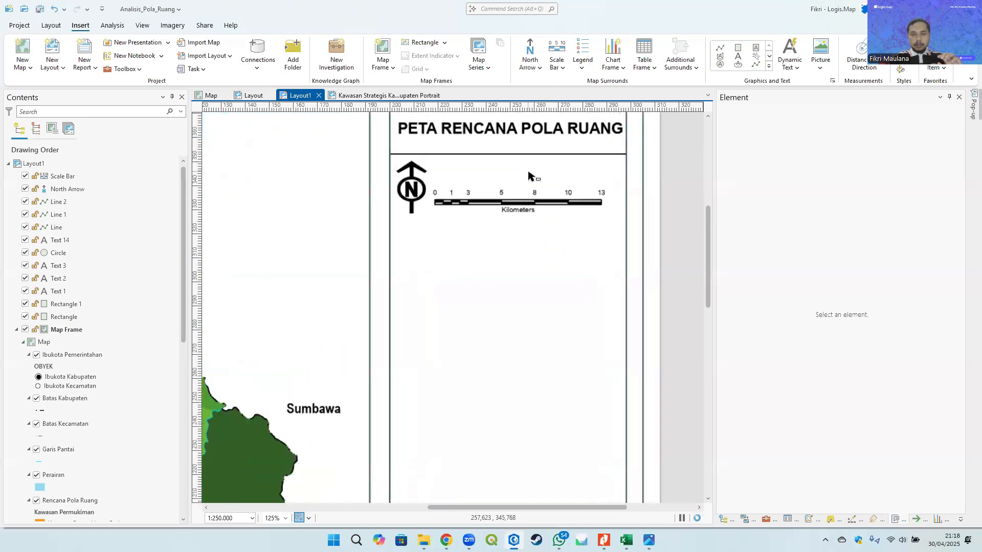
pyautogui.scroll(2, 528, 172)
pyautogui.scroll(-2, 501, 238)
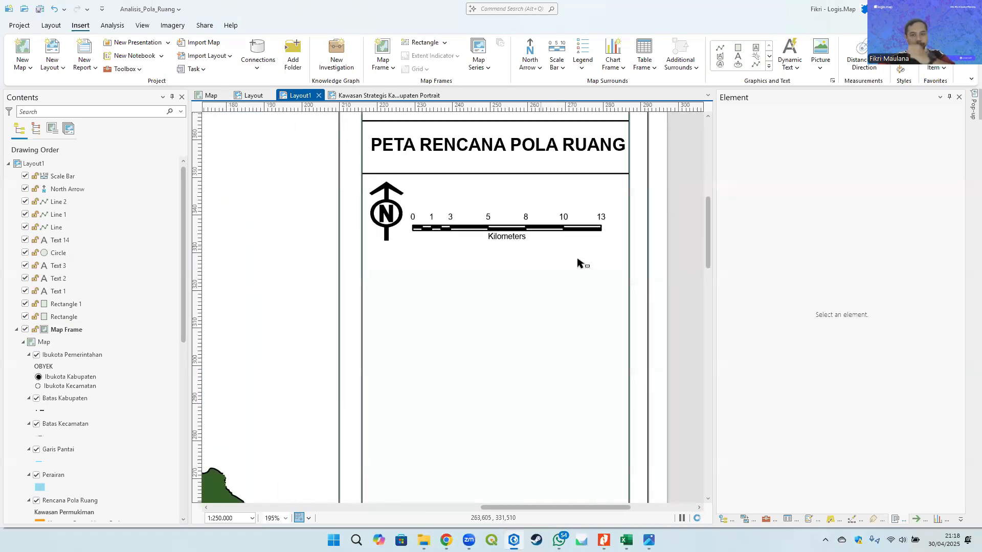
pyautogui.moveTo(577, 262); pyautogui.dragTo(563, 256)
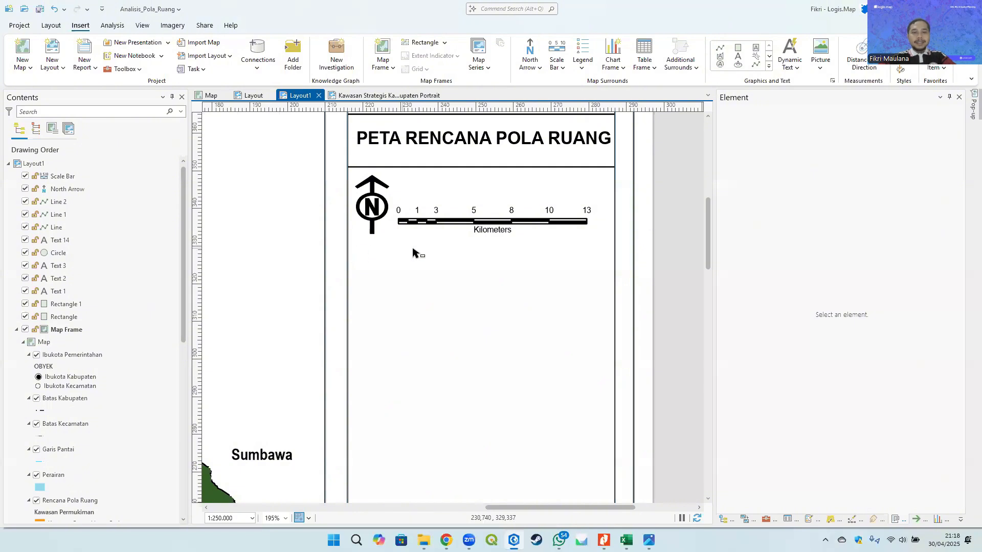
pyautogui.moveTo(435, 221); pyautogui.dragTo(396, 281)
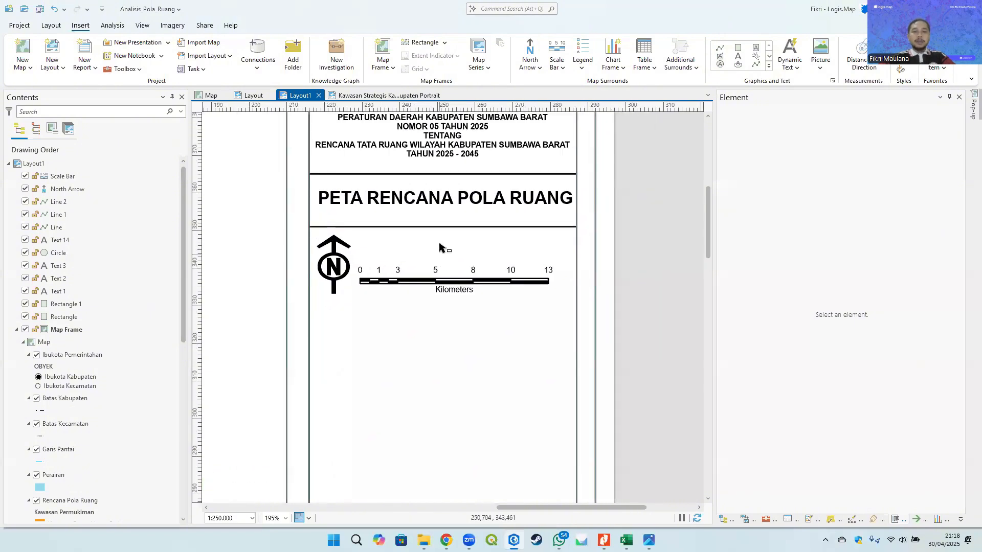
pyautogui.click(450, 278)
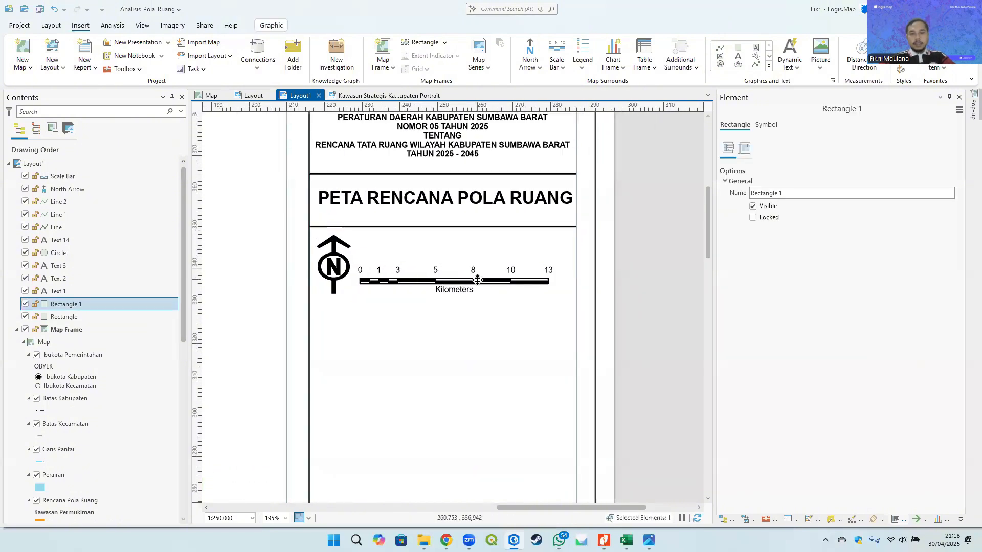
pyautogui.click(636, 281)
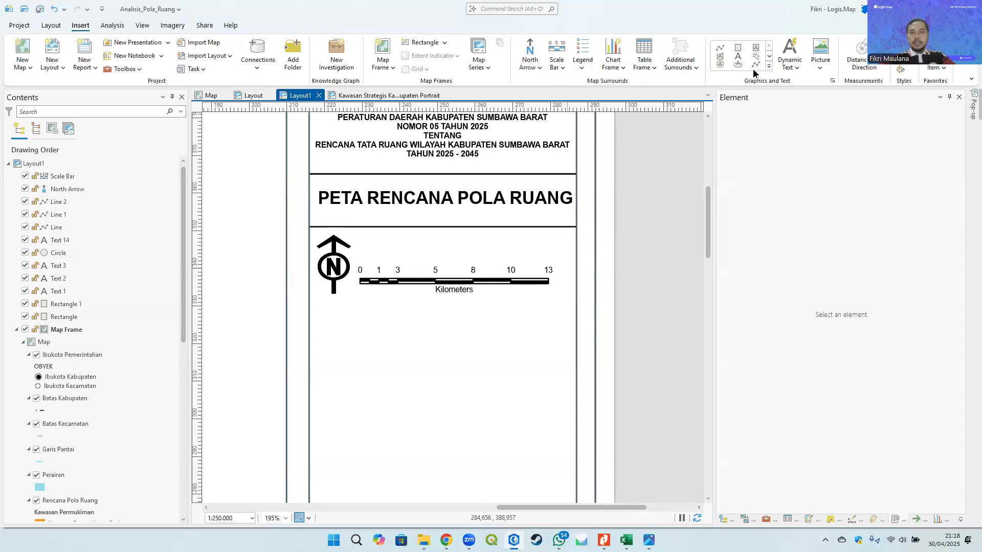
# - Insert a Scale dynamic text box above the scale bar, beside the north arrow
pyautogui.click(796, 73)
pyautogui.scroll(-1, 842, 253)
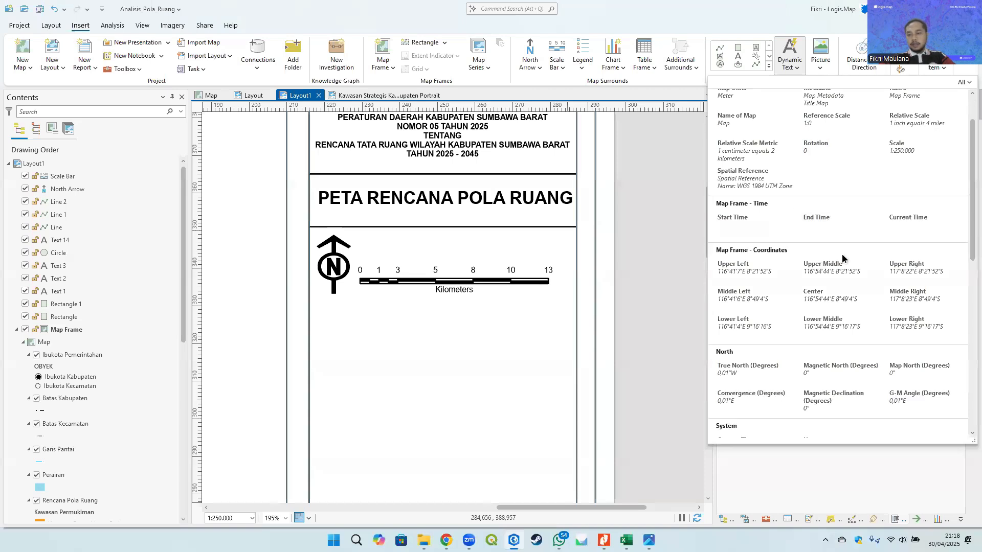
pyautogui.scroll(-3, 842, 254)
pyautogui.scroll(5, 838, 303)
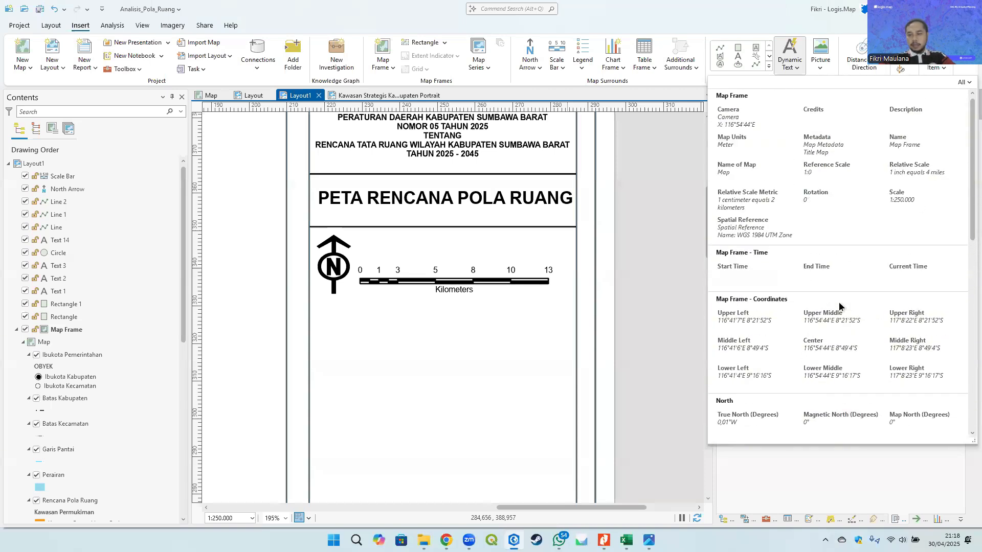
pyautogui.click(908, 196)
pyautogui.scroll(2, 382, 237)
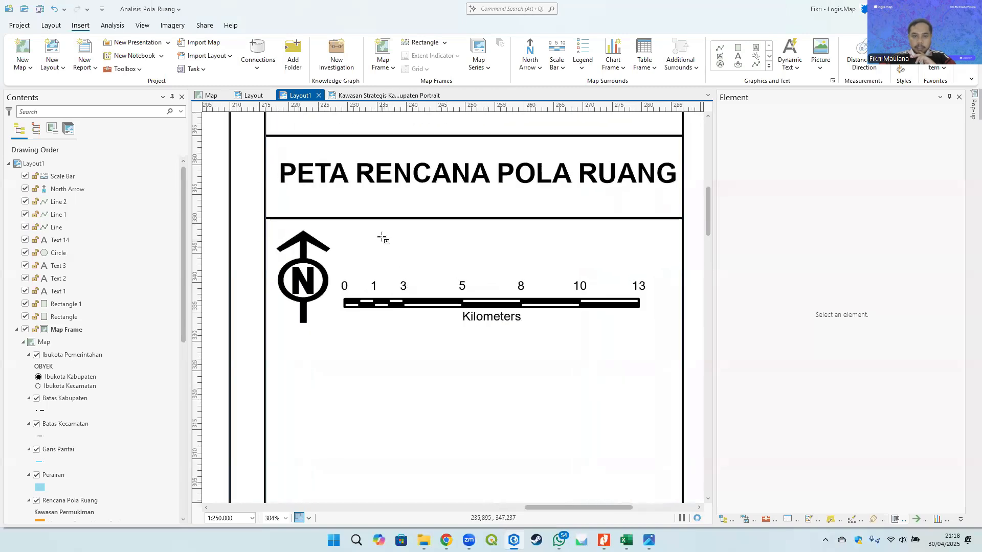
pyautogui.moveTo(383, 238); pyautogui.dragTo(619, 267)
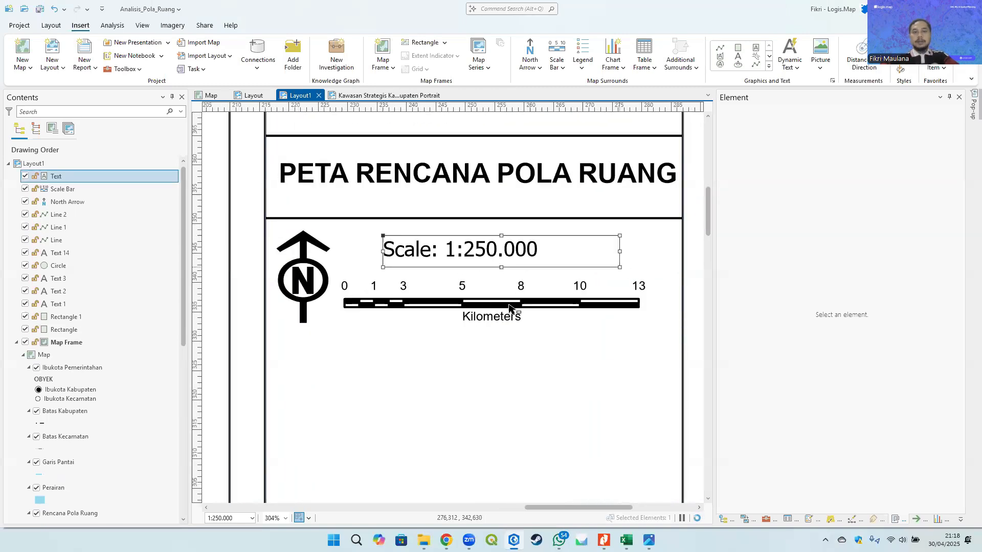
# - Compare the scale text's font options with the map title's text symbol settings
pyautogui.click(778, 125)
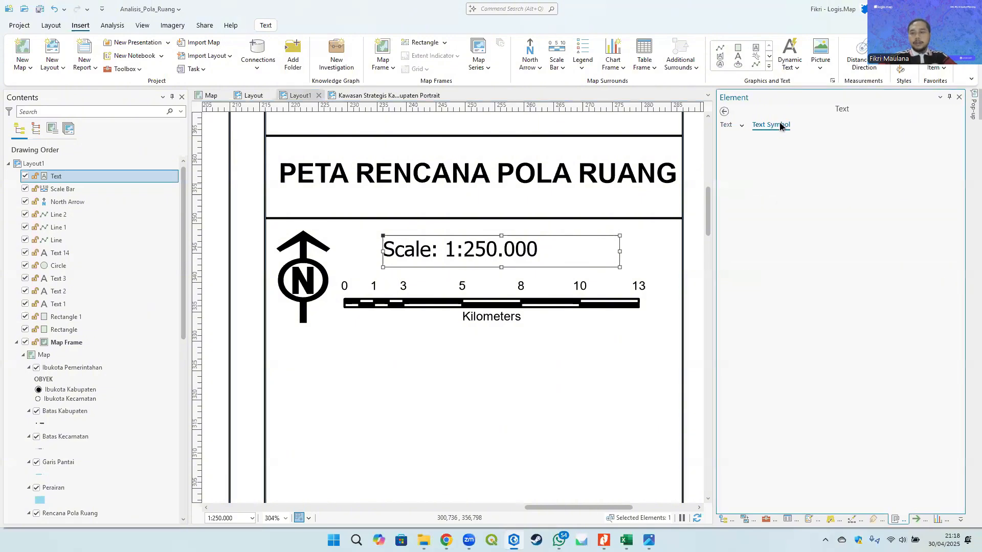
pyautogui.click(948, 179)
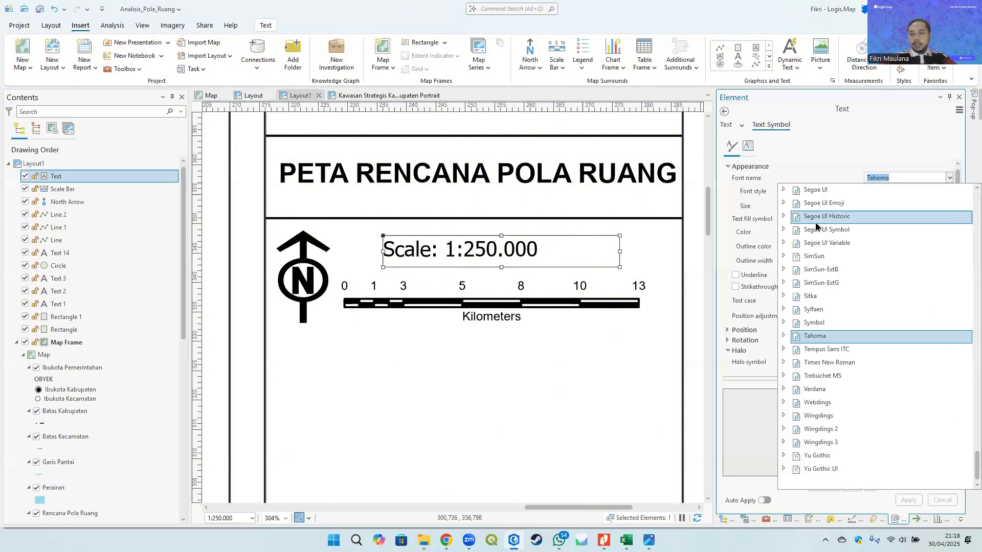
pyautogui.scroll(15, 967, 320)
pyautogui.scroll(15, 967, 319)
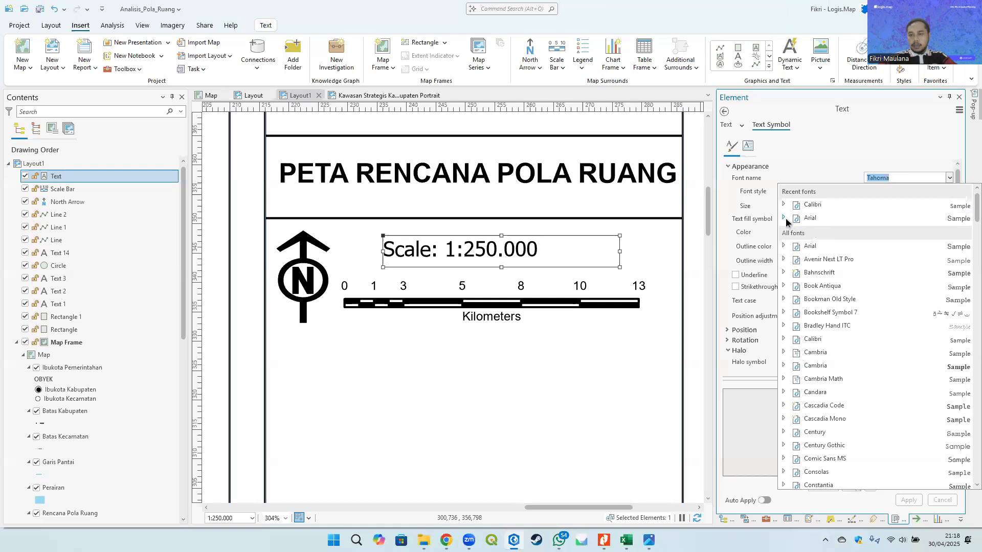
pyautogui.click(573, 175)
pyautogui.click(571, 175)
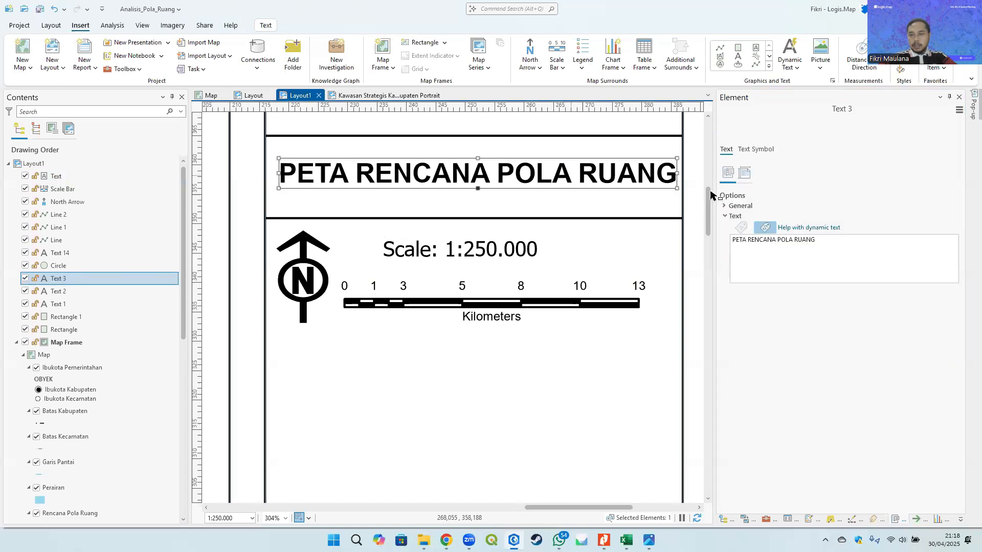
pyautogui.click(758, 149)
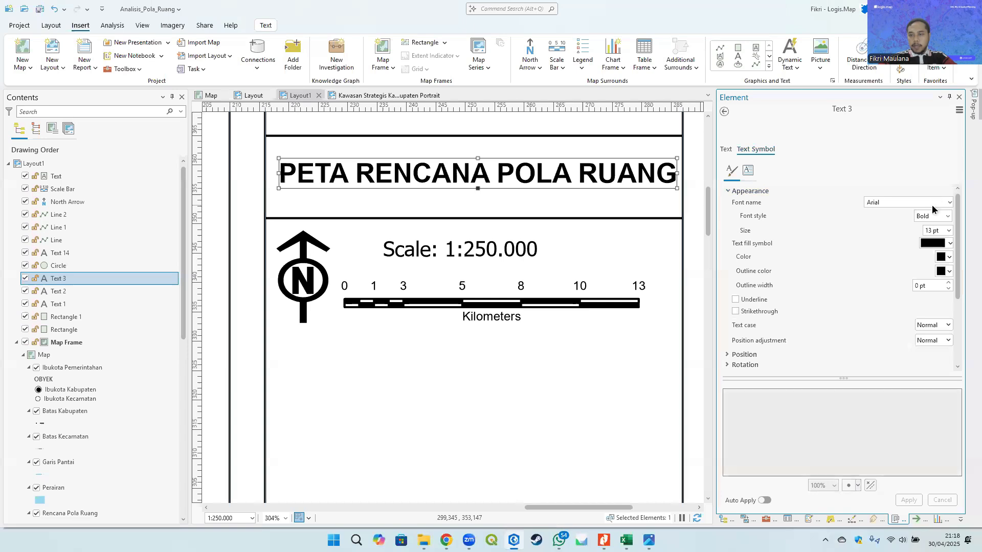
# - Set the scale text's font to Arial Regular and apply it
pyautogui.click(465, 249)
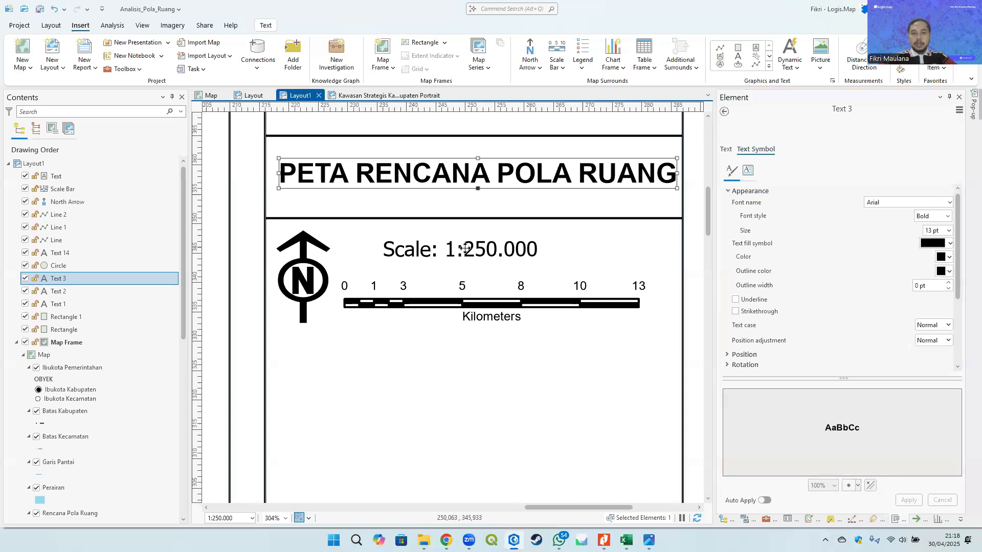
pyautogui.click(779, 148)
pyautogui.click(949, 202)
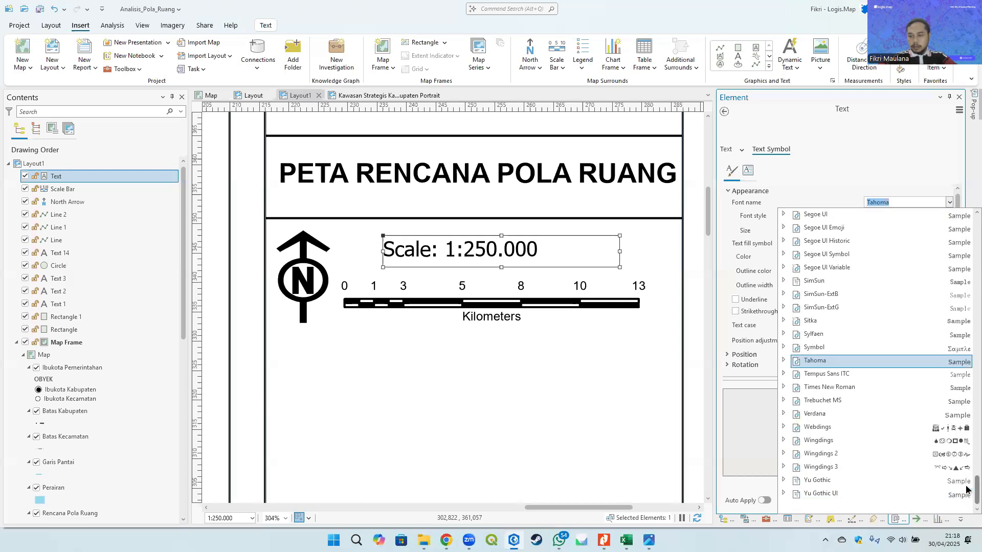
pyautogui.scroll(15, 966, 489)
pyautogui.click(782, 242)
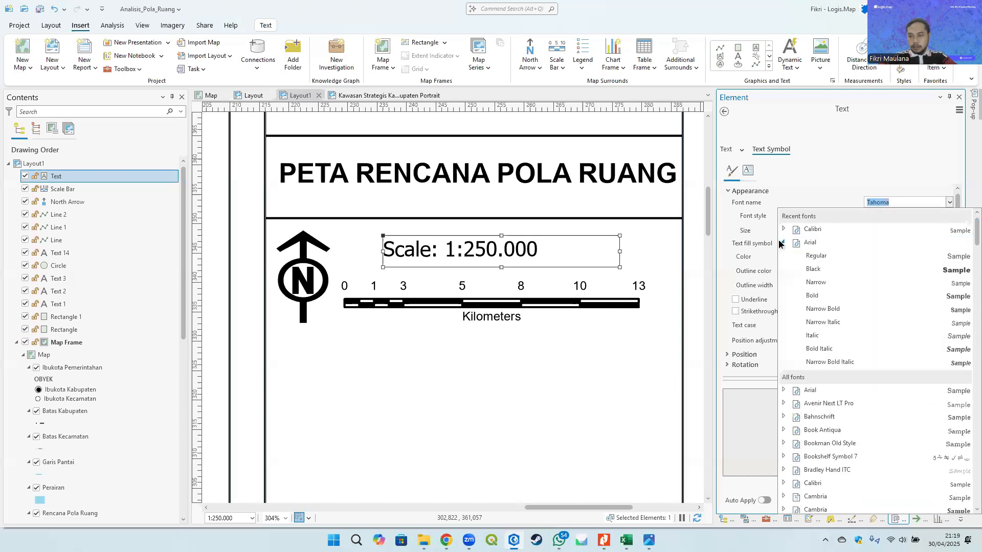
pyautogui.click(825, 256)
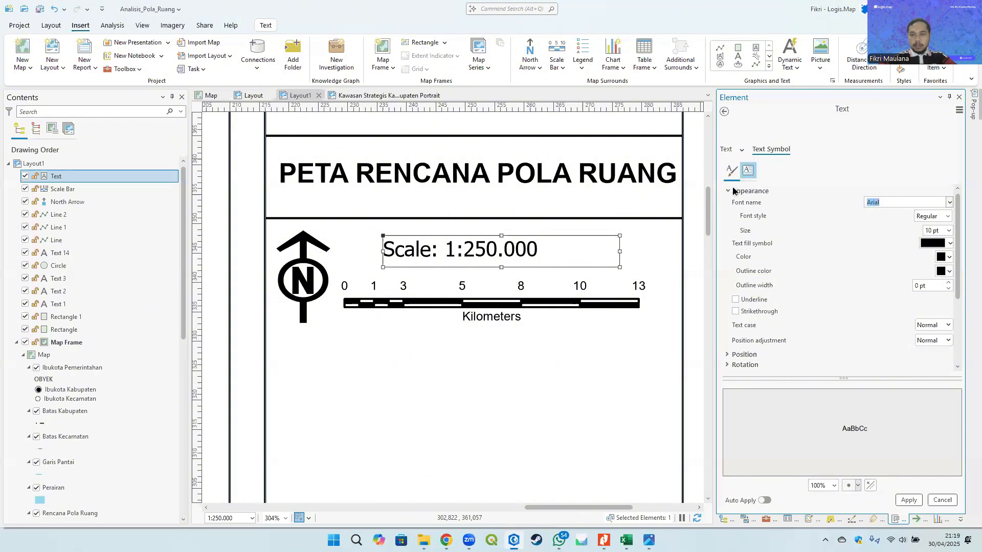
pyautogui.click(906, 501)
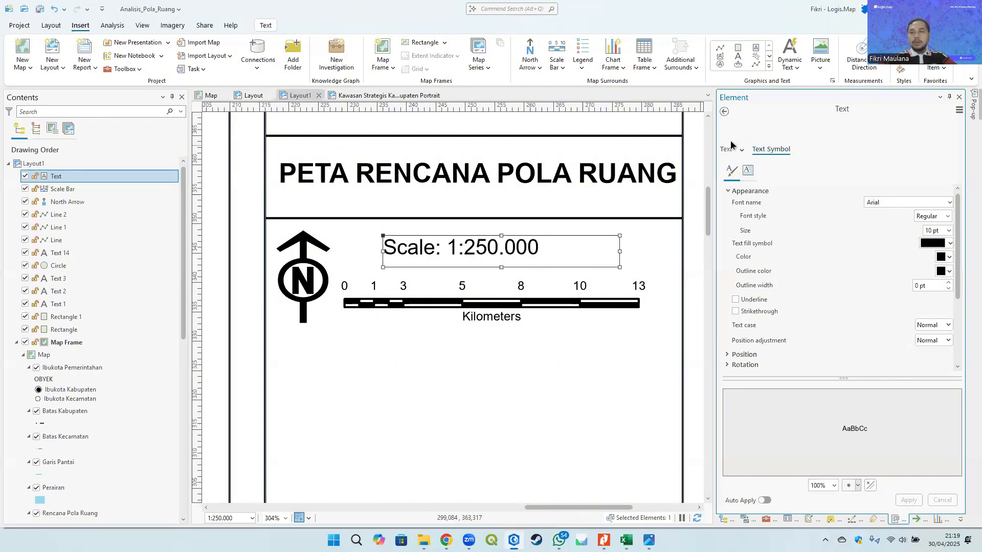
# - Change the scale text's label from Scale: to SKALA:
pyautogui.click(725, 111)
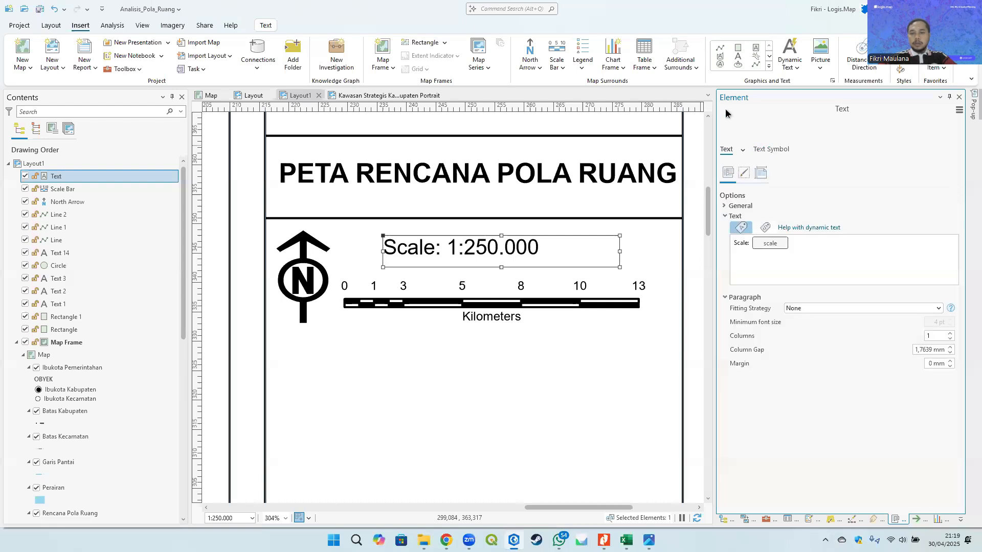
pyautogui.doubleClick(738, 244)
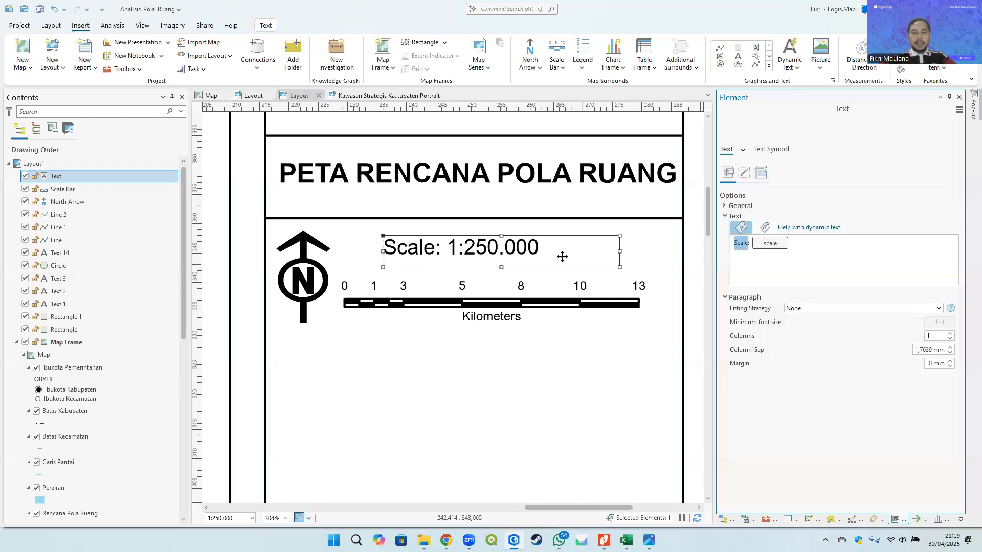
pyautogui.write('Sk')
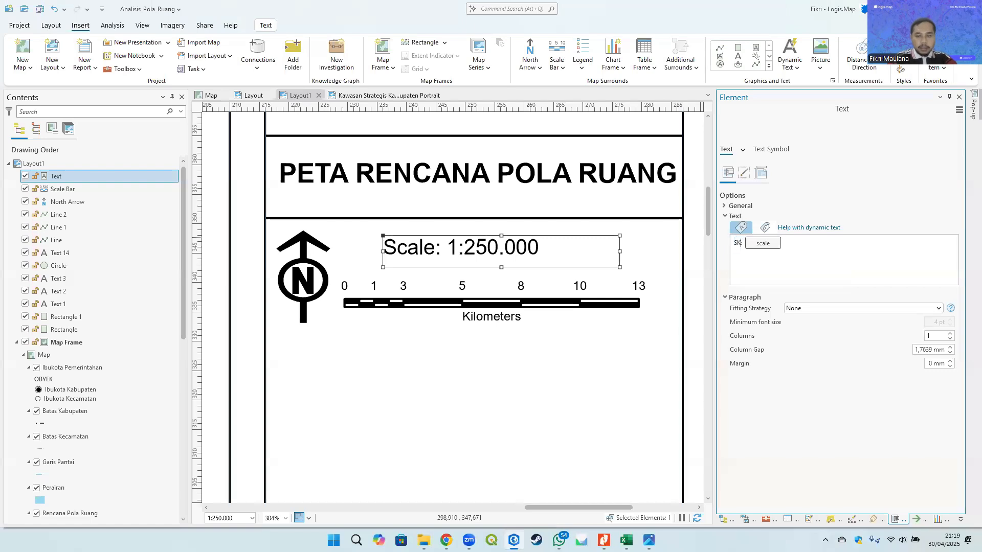
pyautogui.write('ALA:')
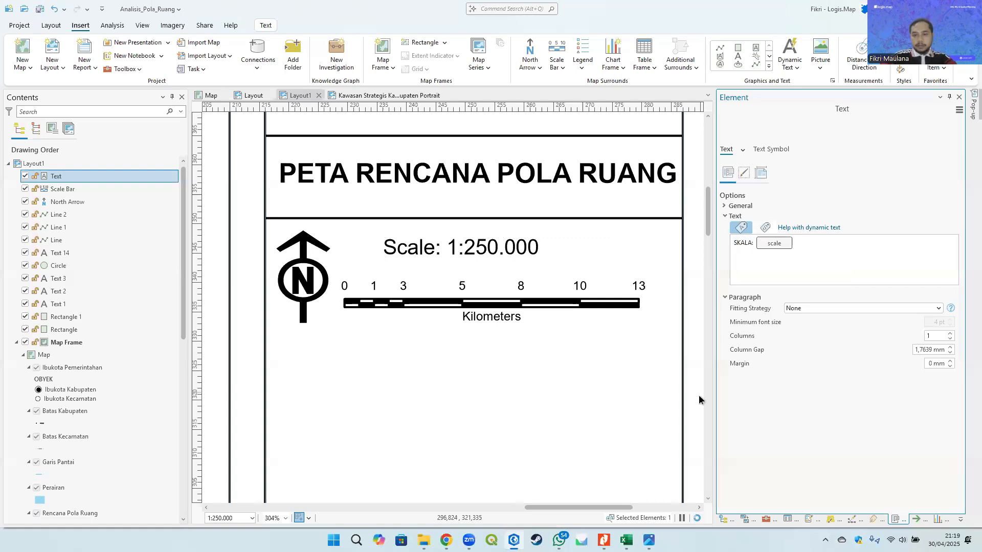
# - Make the scale text Bold and set its letter spacing to 30%
pyautogui.click(775, 151)
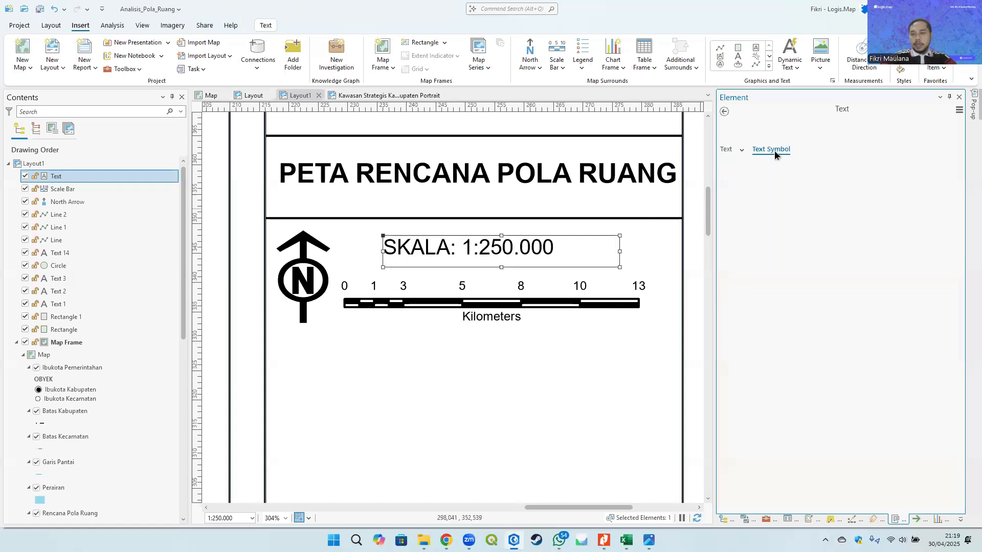
pyautogui.click(948, 216)
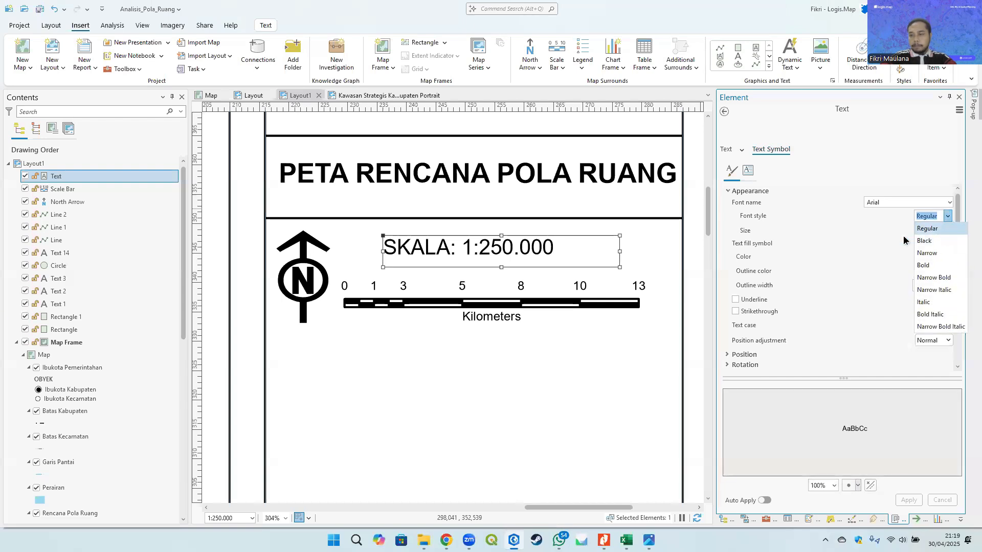
pyautogui.click(946, 220)
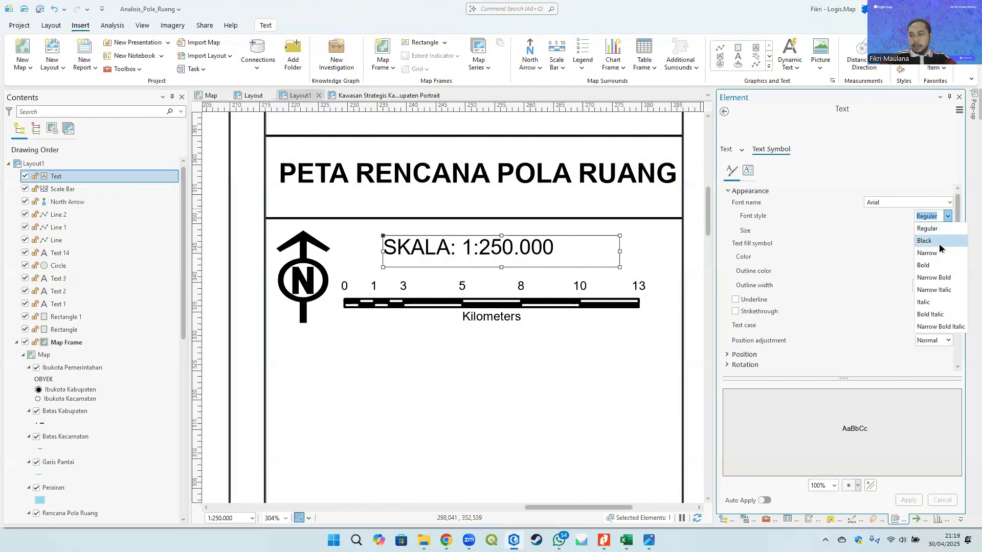
pyautogui.click(924, 265)
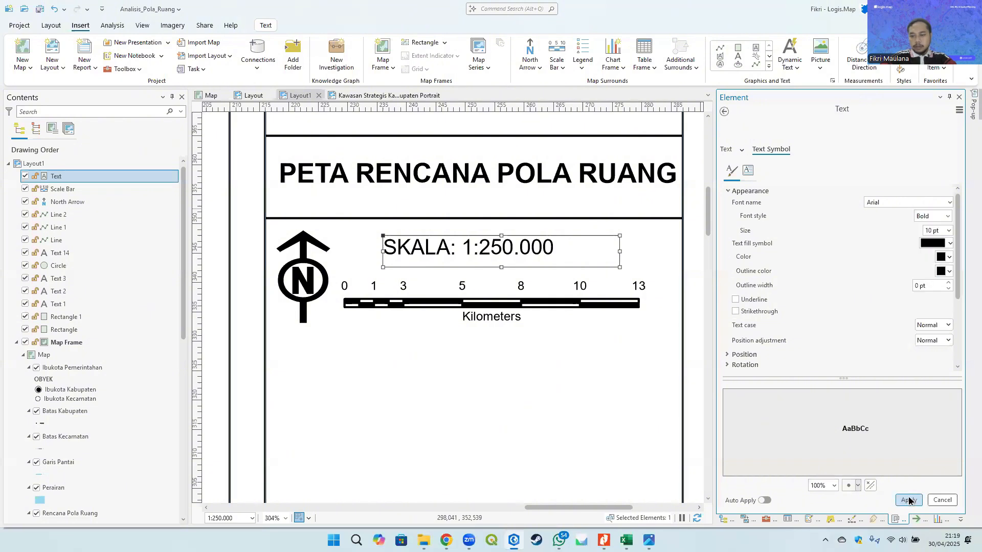
pyautogui.click(908, 500)
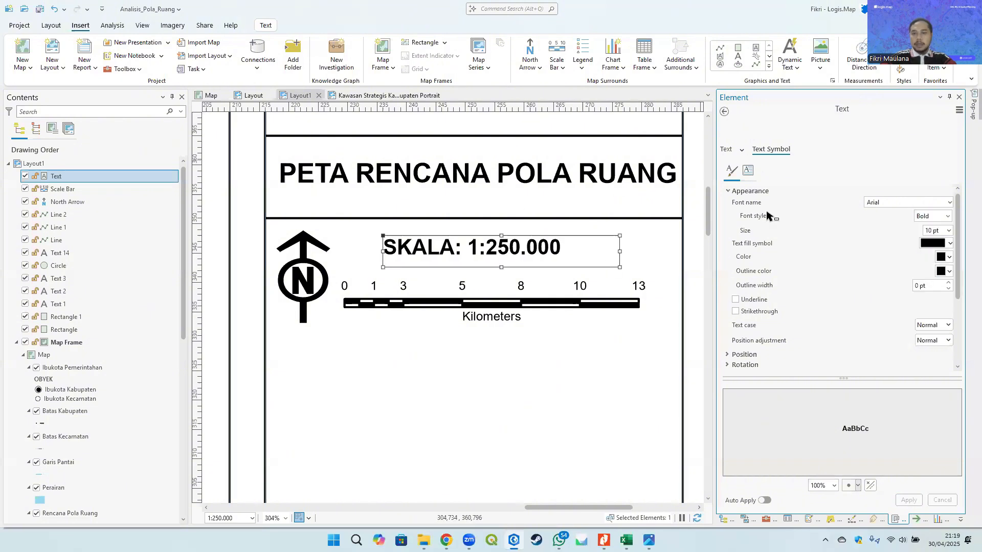
pyautogui.click(749, 170)
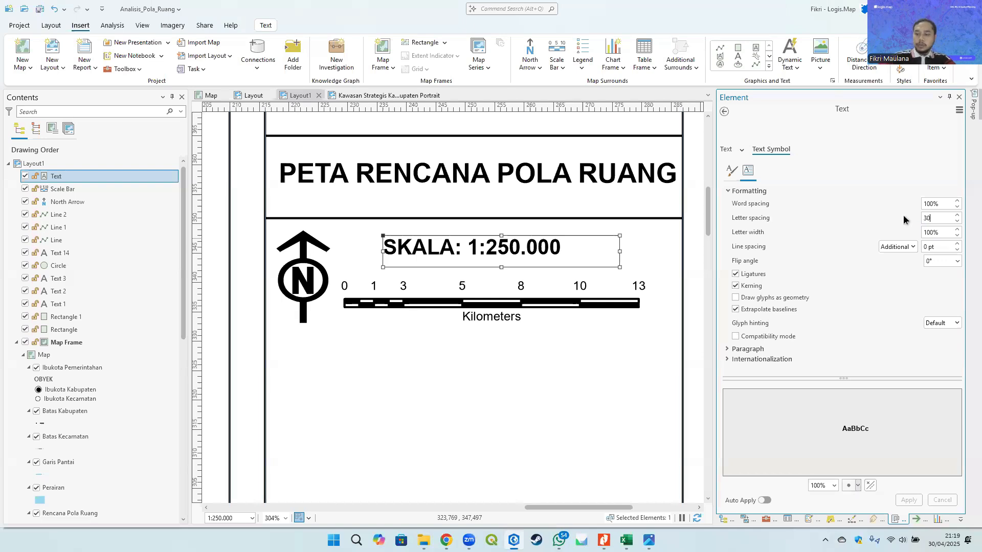
pyautogui.click(909, 500)
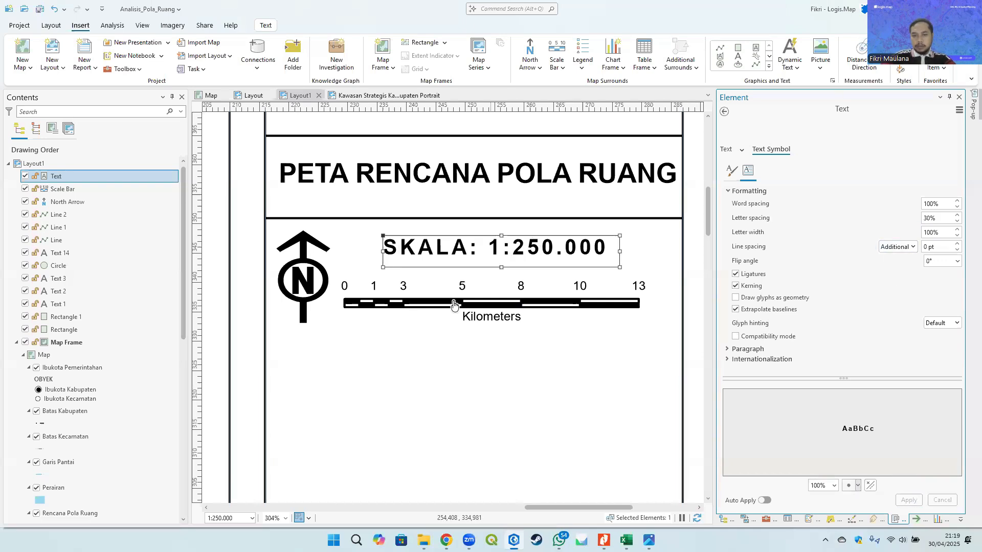
# - Nudge the scale text slightly left and down to align it with the scale bar
pyautogui.scroll(-3, 630, 254)
pyautogui.click(670, 250)
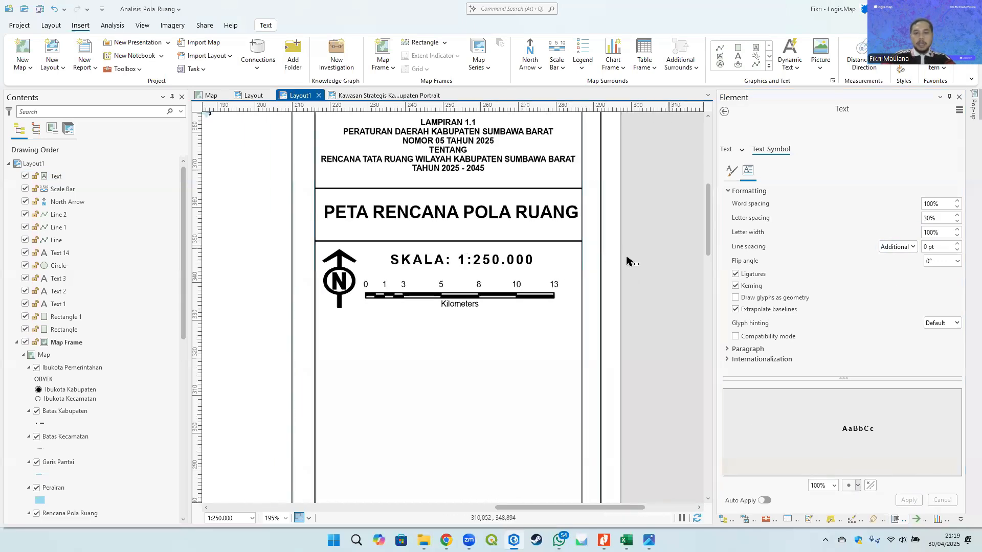
pyautogui.click(460, 261)
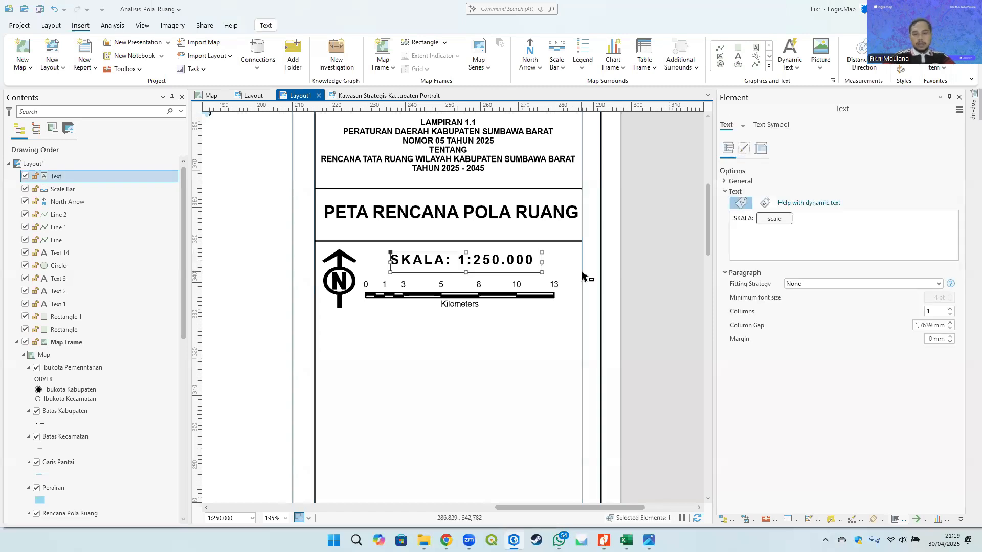
pyautogui.press('Left')
pyautogui.press('Left')
pyautogui.press('Down')
pyautogui.press('Left')
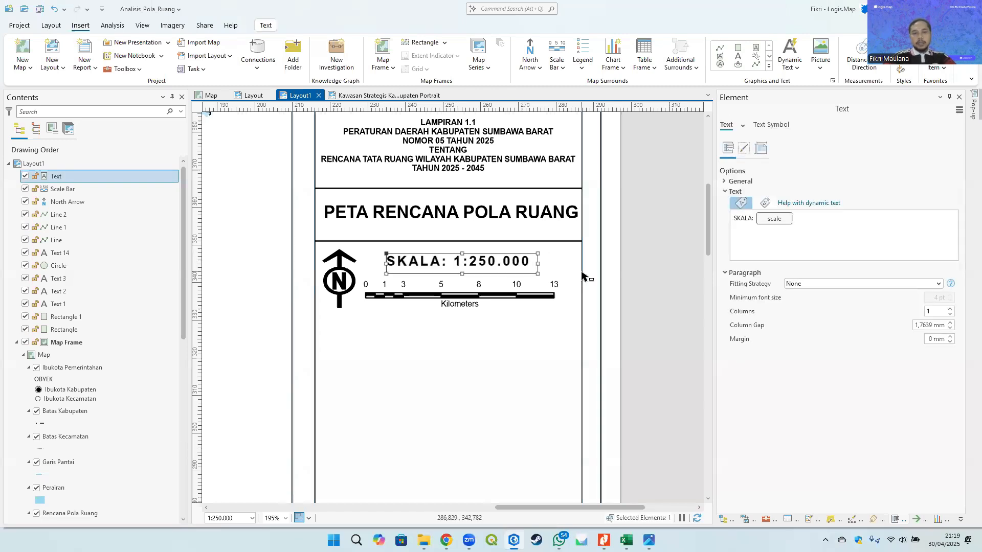
pyautogui.click(665, 282)
# - Add a horizontal guide below the scale bar and draw a divider line along it across the side panel
pyautogui.scroll(-3, 657, 285)
pyautogui.scroll(-2, 541, 225)
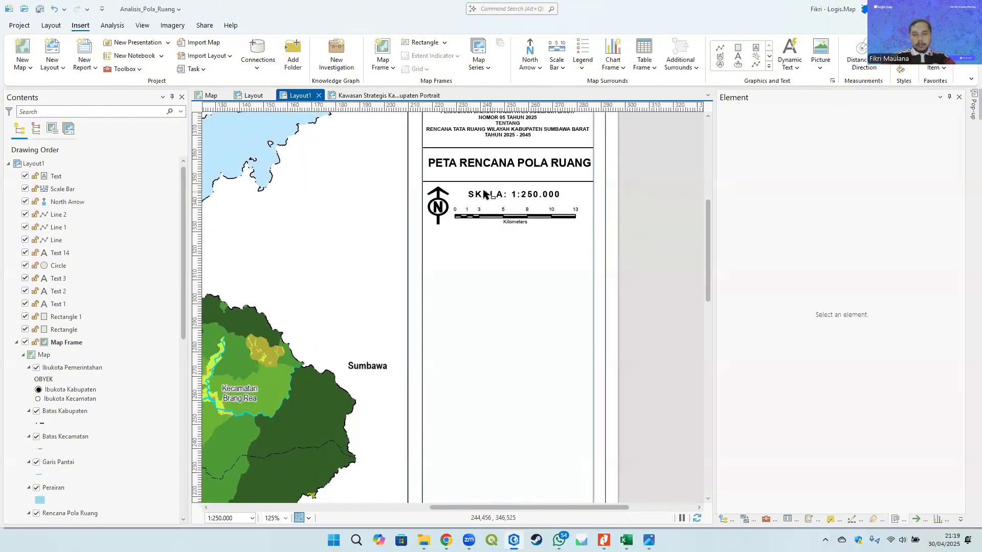
pyautogui.scroll(-2, 528, 246)
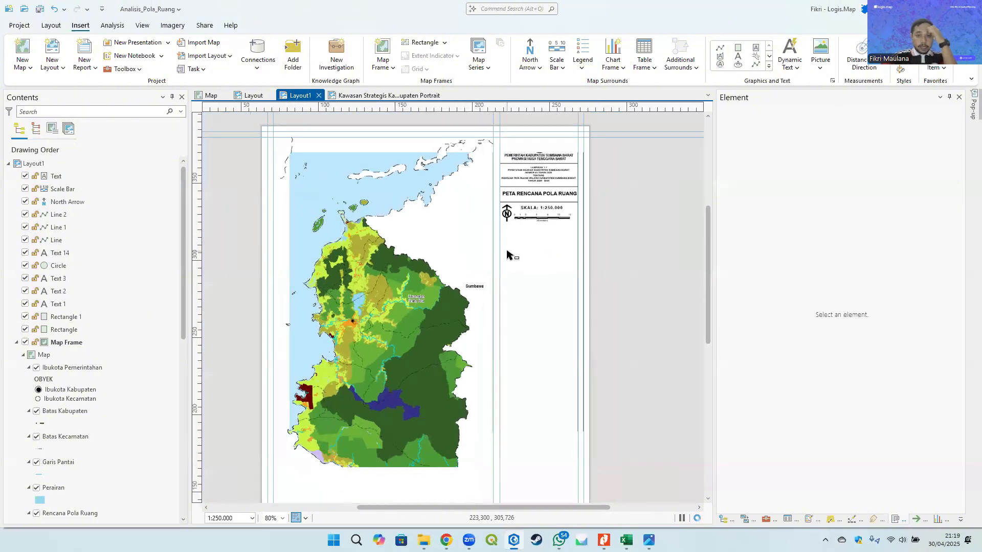
pyautogui.moveTo(542, 233); pyautogui.dragTo(548, 211)
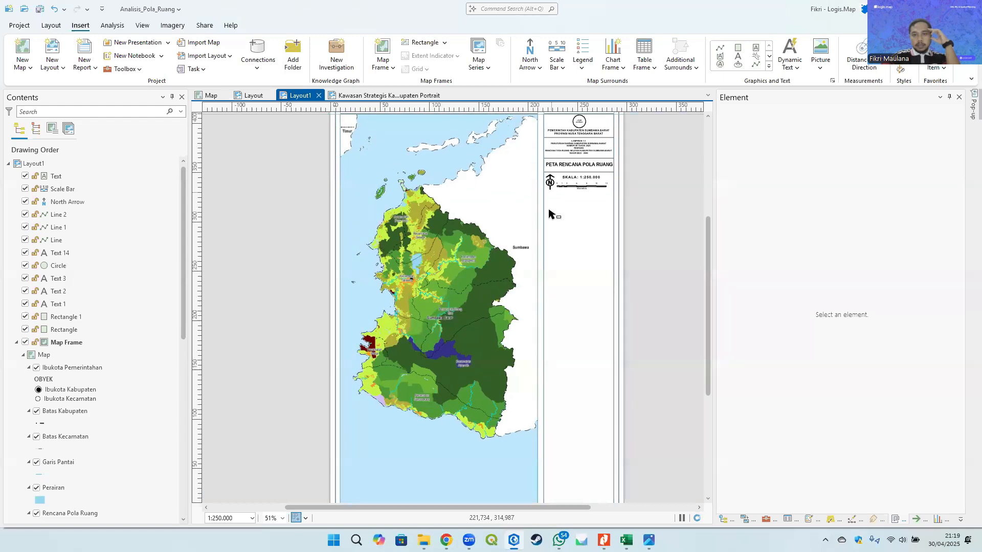
pyautogui.moveTo(534, 170); pyautogui.dragTo(584, 235)
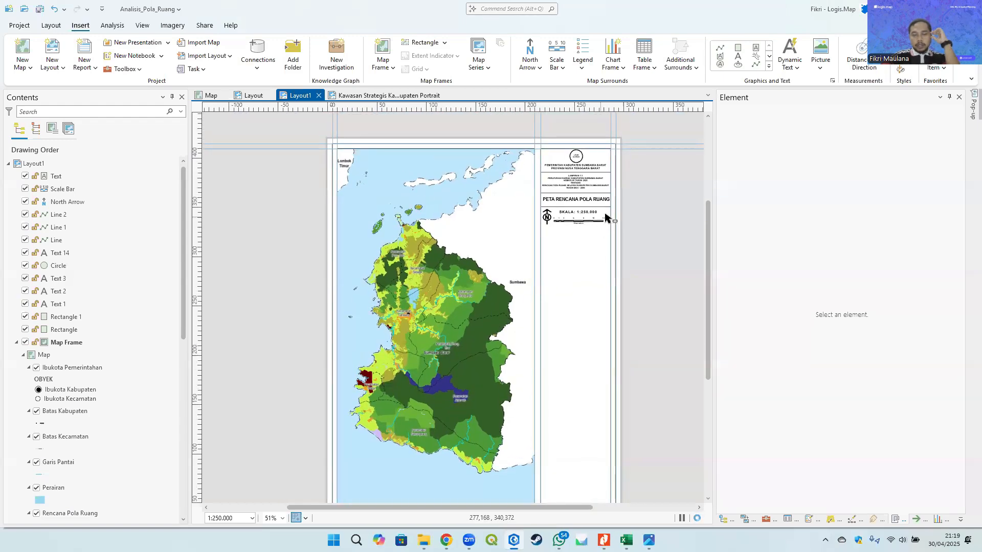
pyautogui.scroll(1, 610, 214)
pyautogui.scroll(4, 610, 214)
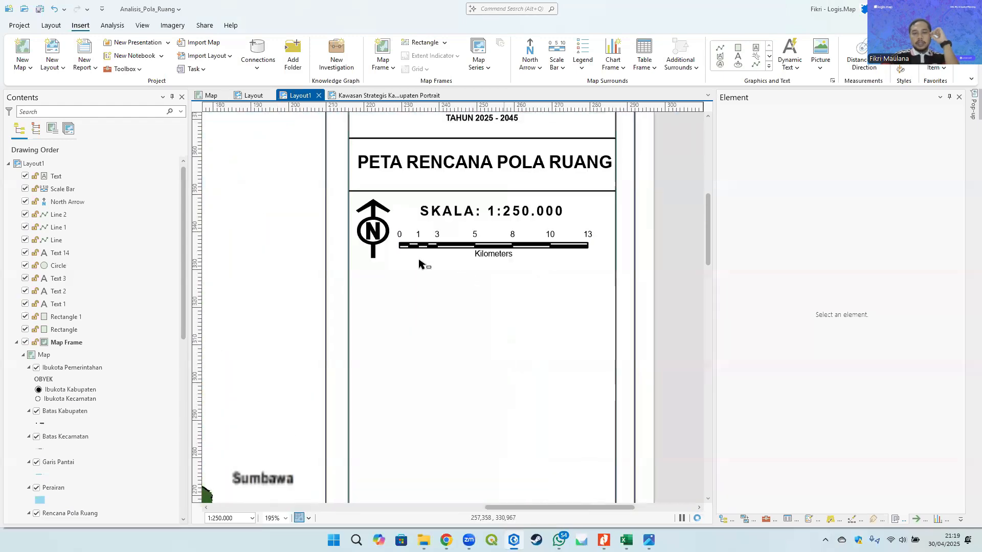
pyautogui.rightClick(197, 269)
pyautogui.click(210, 236)
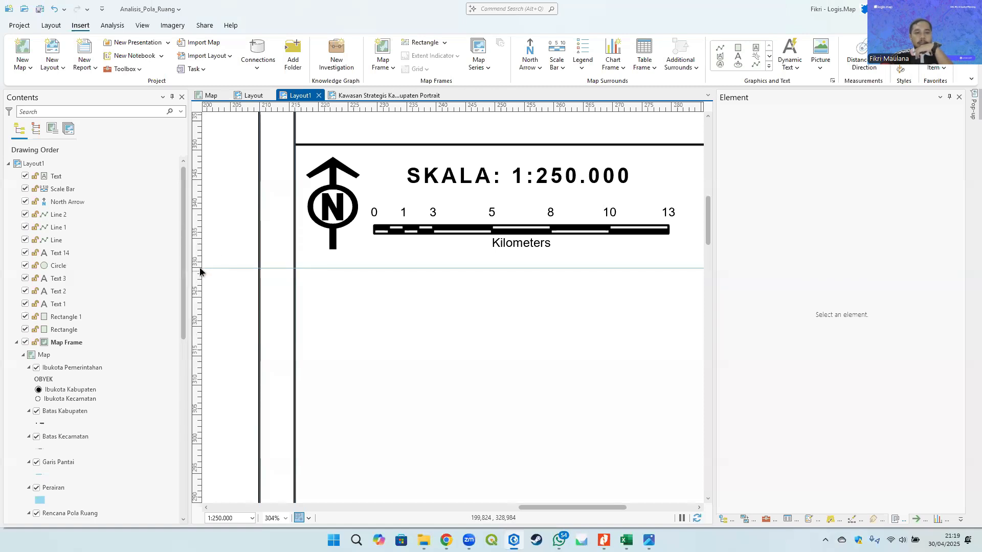
pyautogui.moveTo(199, 269); pyautogui.dragTo(200, 274)
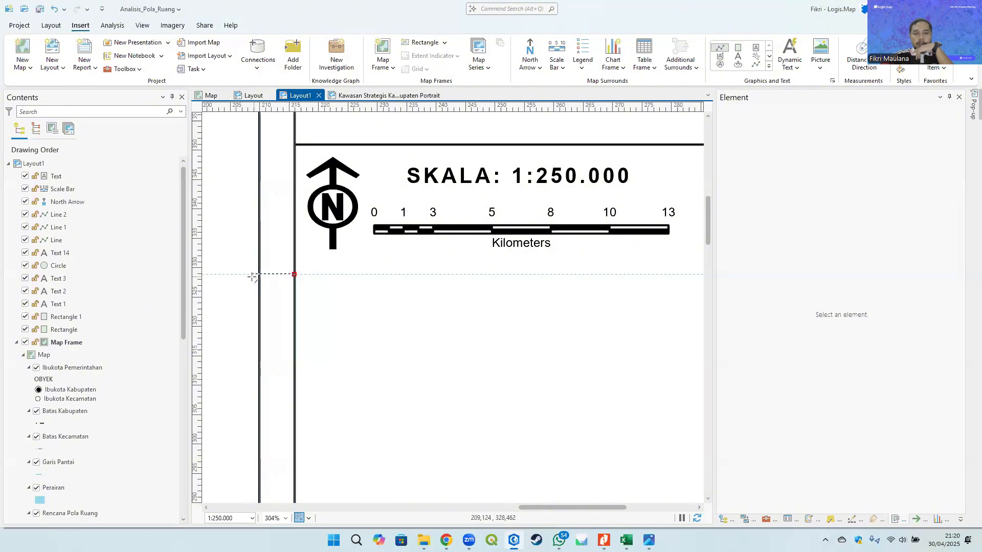
pyautogui.scroll(-2, 412, 285)
pyautogui.scroll(2, 461, 268)
pyautogui.click(486, 263)
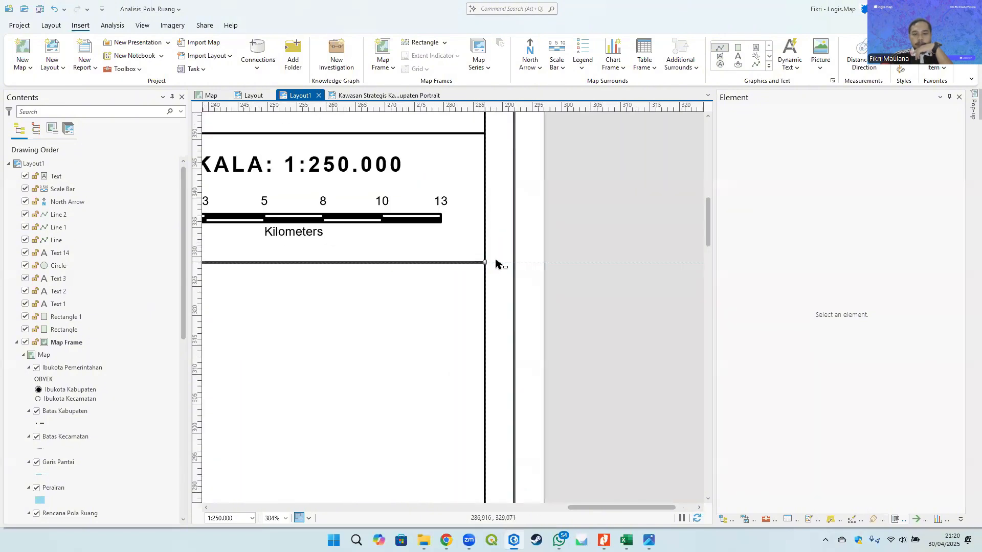
pyautogui.click(628, 219)
# - Review the side panel layout against the Kawasan Strategis Kabupaten Portrait reference map image
pyautogui.moveTo(436, 274); pyautogui.dragTo(556, 239)
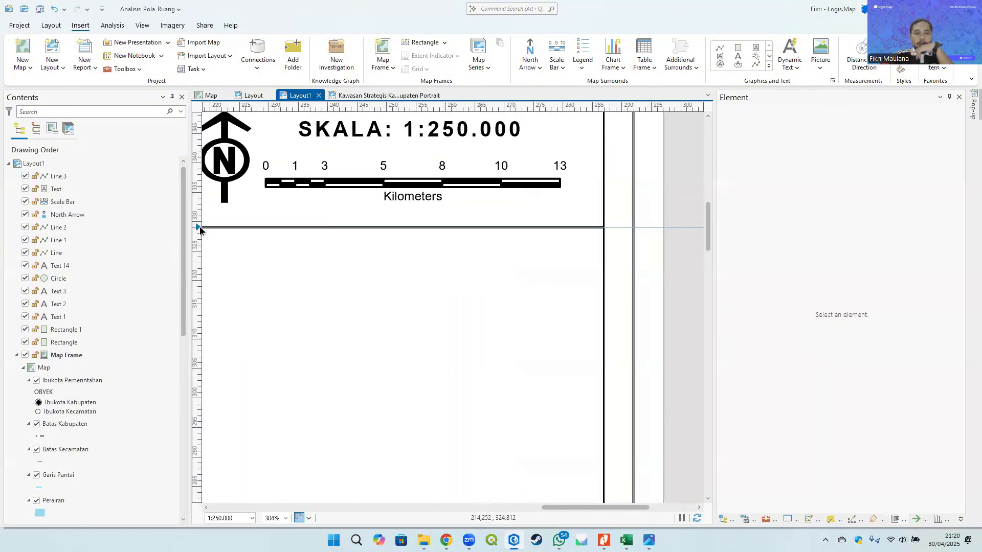
pyautogui.rightClick(199, 230)
pyautogui.click(209, 247)
pyautogui.scroll(-2, 435, 286)
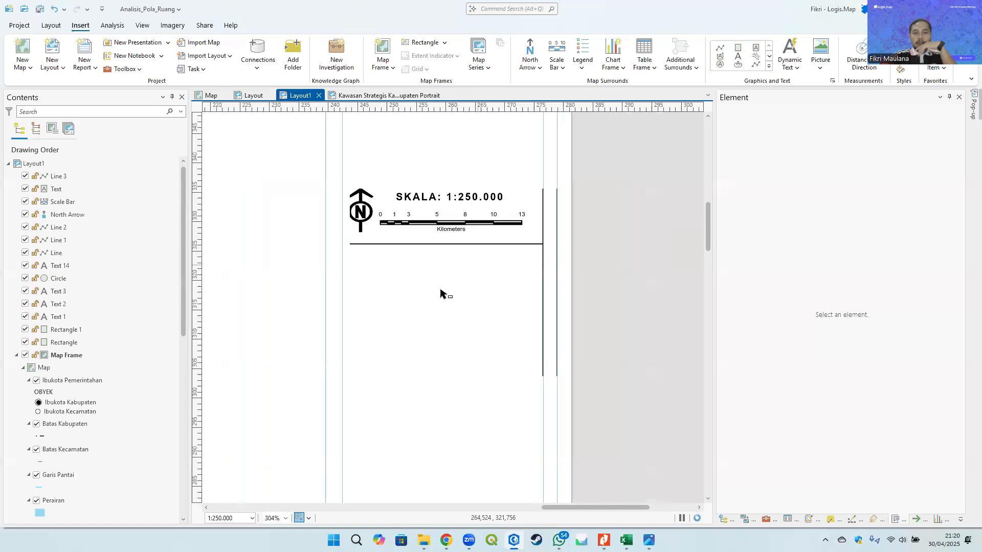
pyautogui.scroll(-3, 450, 255)
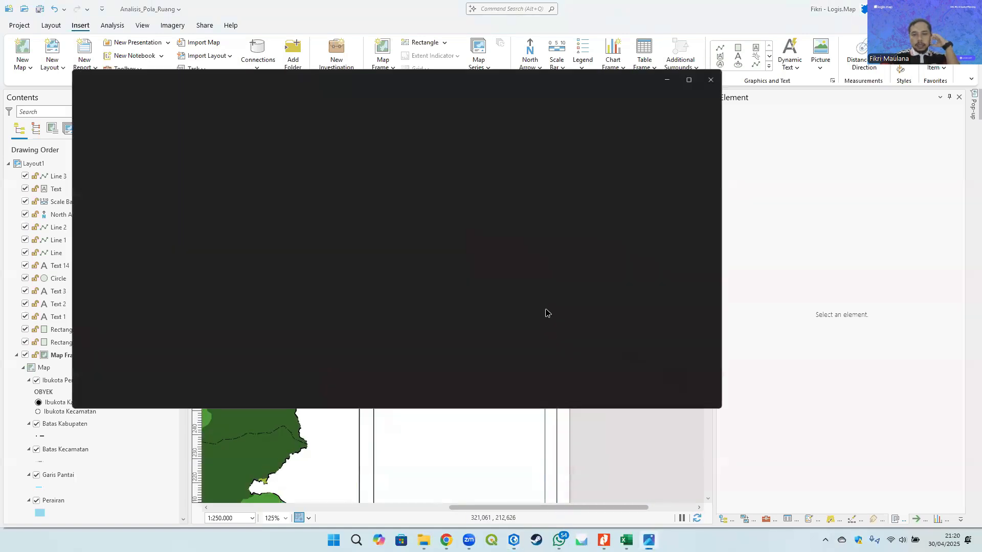
pyautogui.scroll(3, 617, 214)
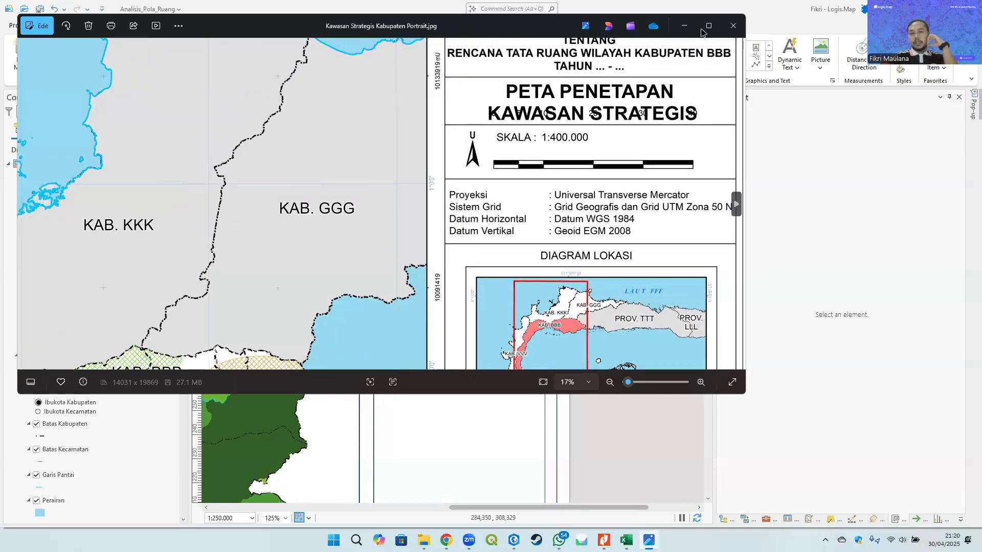
pyautogui.click(684, 26)
pyautogui.moveTo(446, 212); pyautogui.dragTo(410, 182)
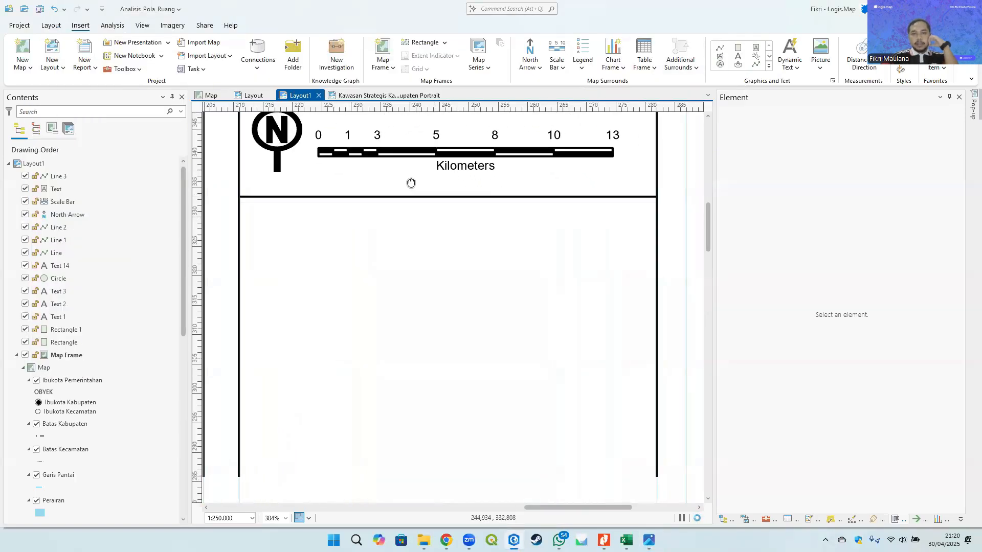
pyautogui.scroll(-2, 410, 181)
# - Draw a rectangle text box below the new divider line in the side panel
pyautogui.click(769, 65)
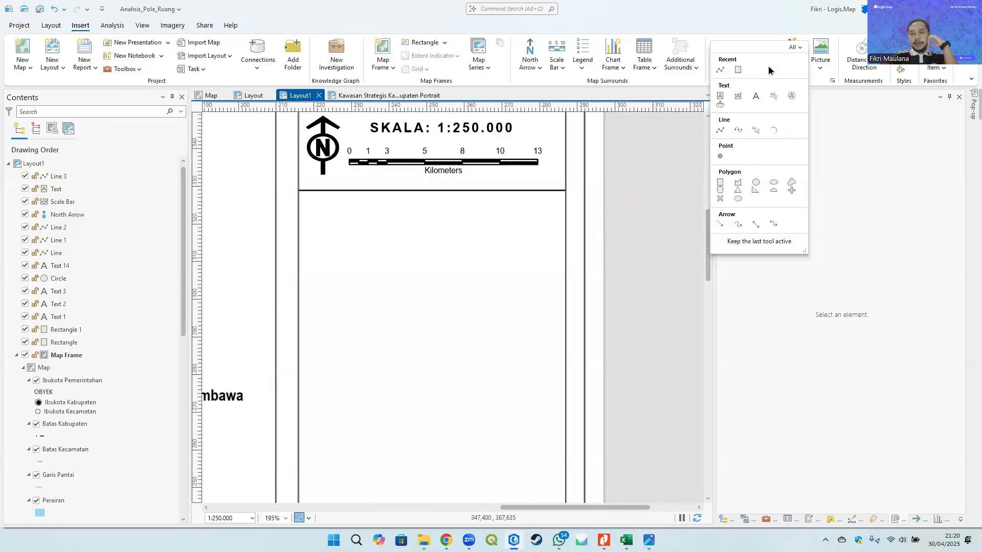
pyautogui.click(720, 96)
pyautogui.scroll(3, 310, 220)
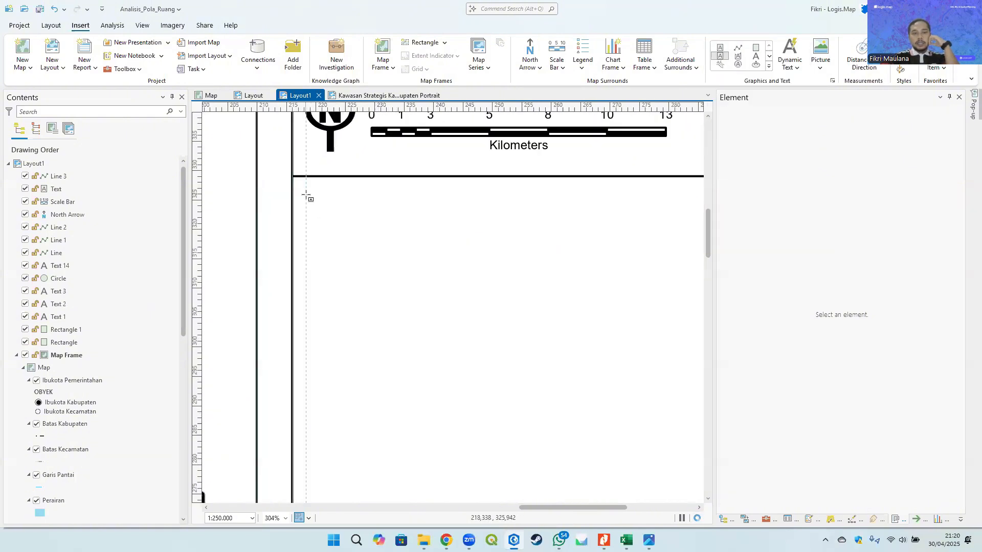
pyautogui.moveTo(306, 194); pyautogui.dragTo(466, 336)
pyautogui.scroll(-3, 302, 230)
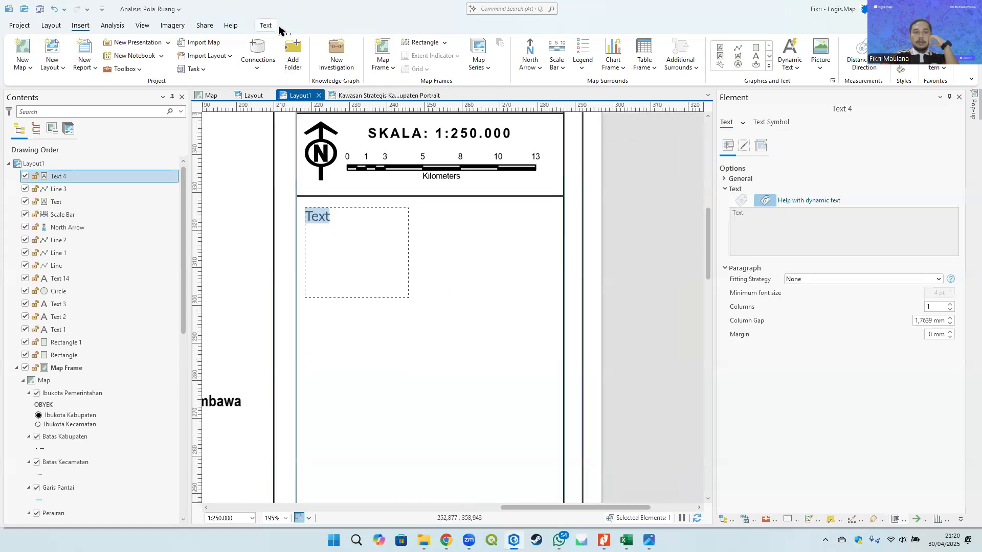
# - Set the new text box's font to Arial at 7 pt
pyautogui.click(266, 25)
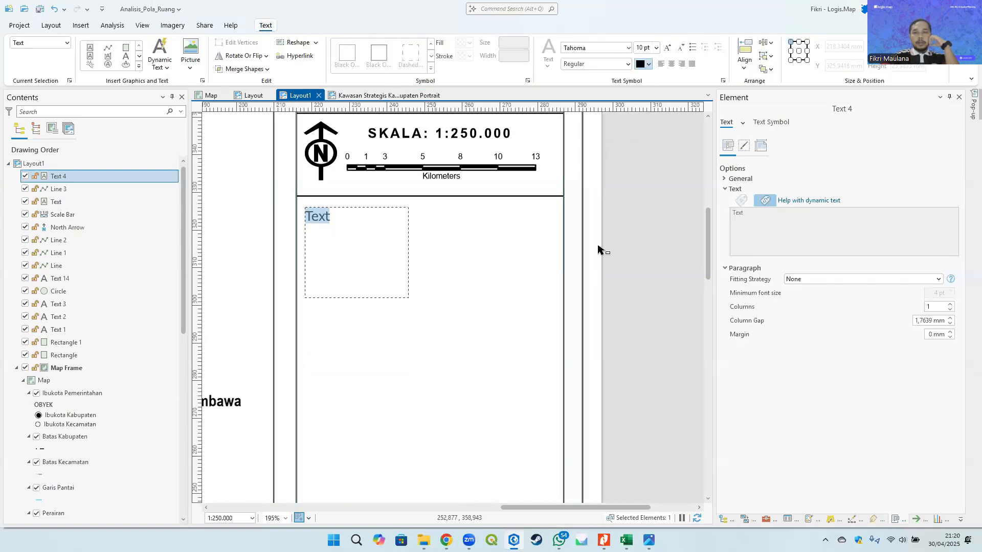
pyautogui.click(631, 283)
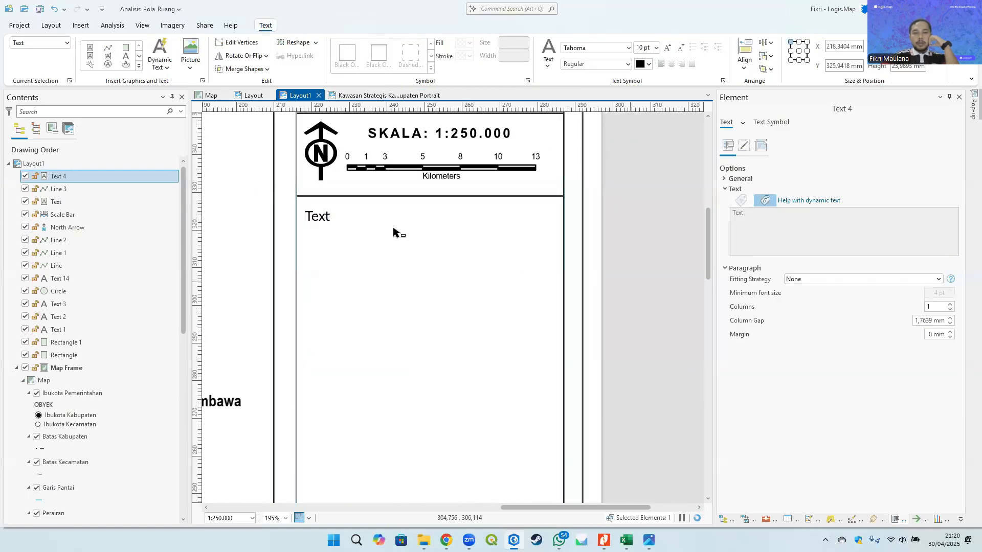
pyautogui.click(628, 48)
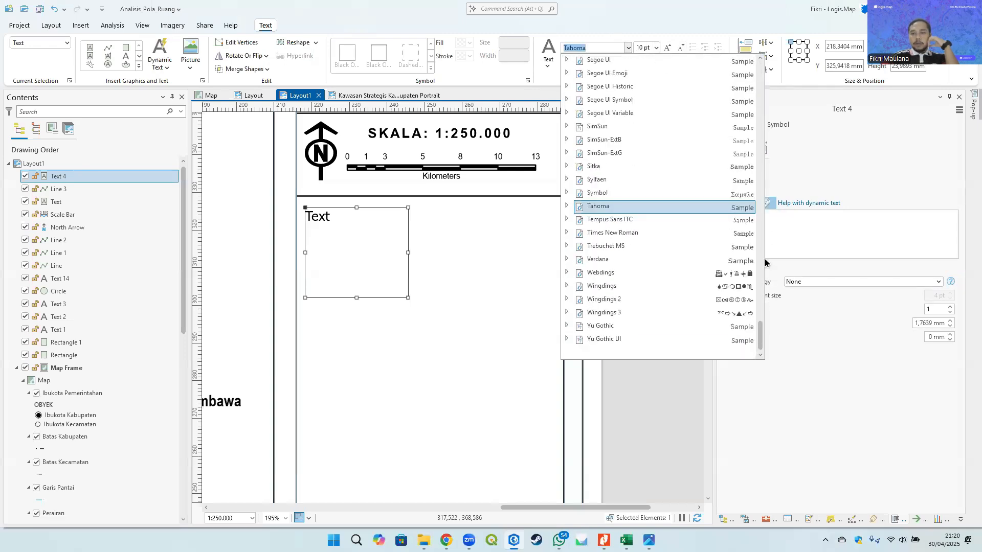
pyautogui.moveTo(761, 347); pyautogui.dragTo(777, 72)
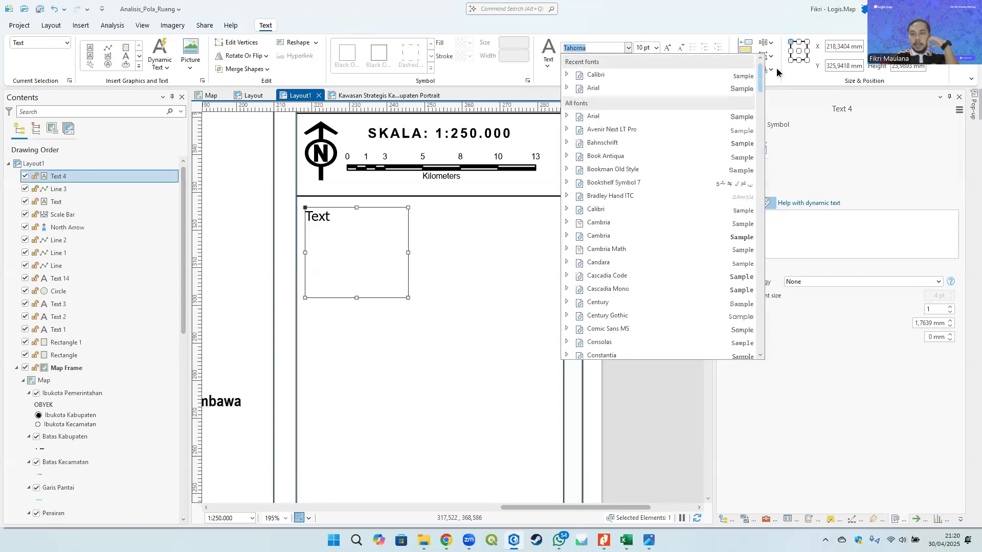
pyautogui.click(566, 88)
pyautogui.click(607, 102)
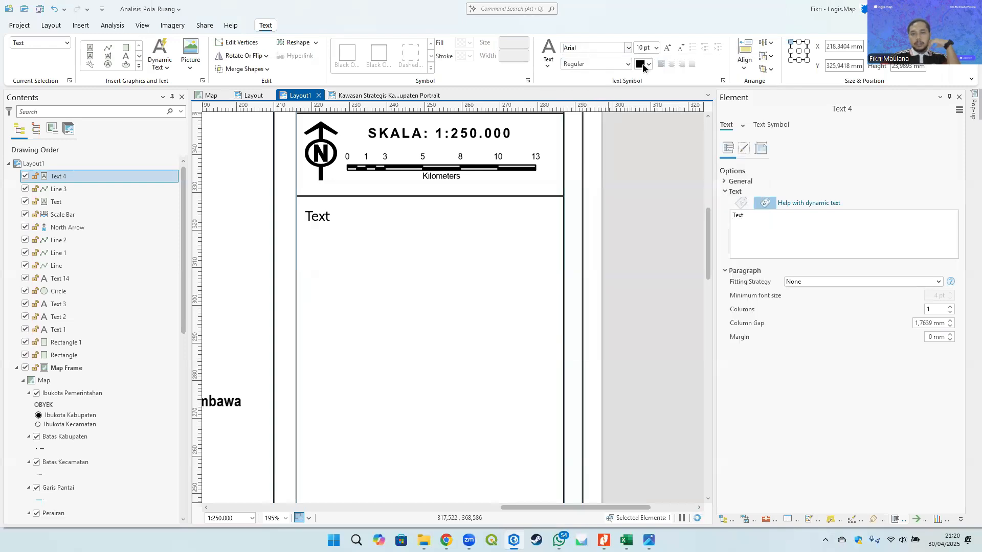
pyautogui.click(655, 47)
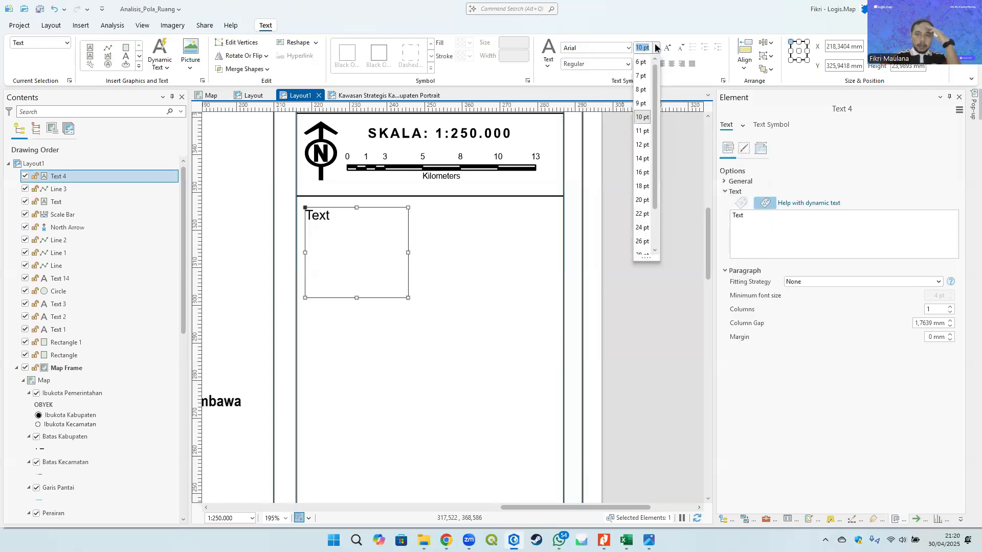
pyautogui.click(649, 268)
pyautogui.click(647, 270)
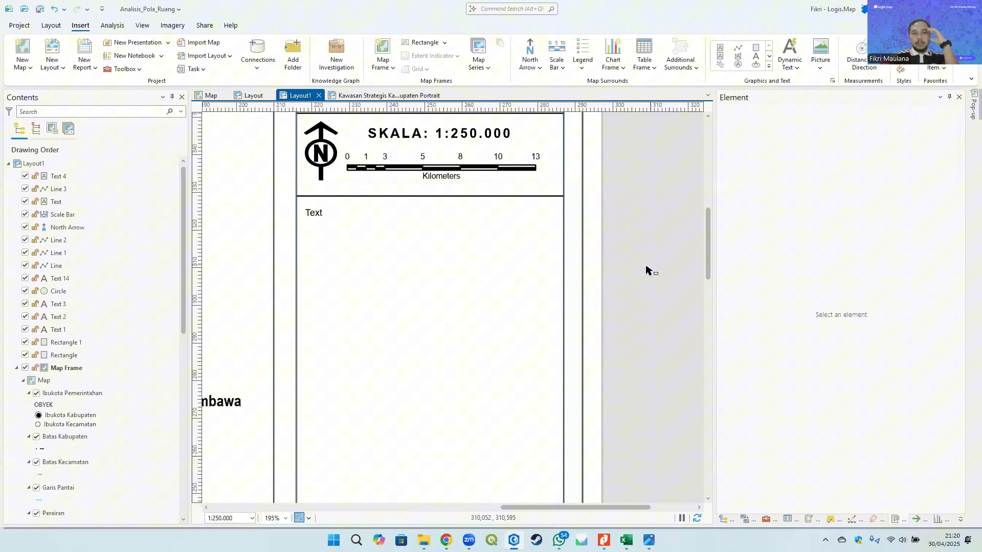
# - Replace the text box contents with four lines: Proyeksi, Sistem Grid, Datum Vertikal, Datum Horizontal
pyautogui.click(324, 226)
pyautogui.moveTo(777, 240); pyautogui.dragTo(707, 207)
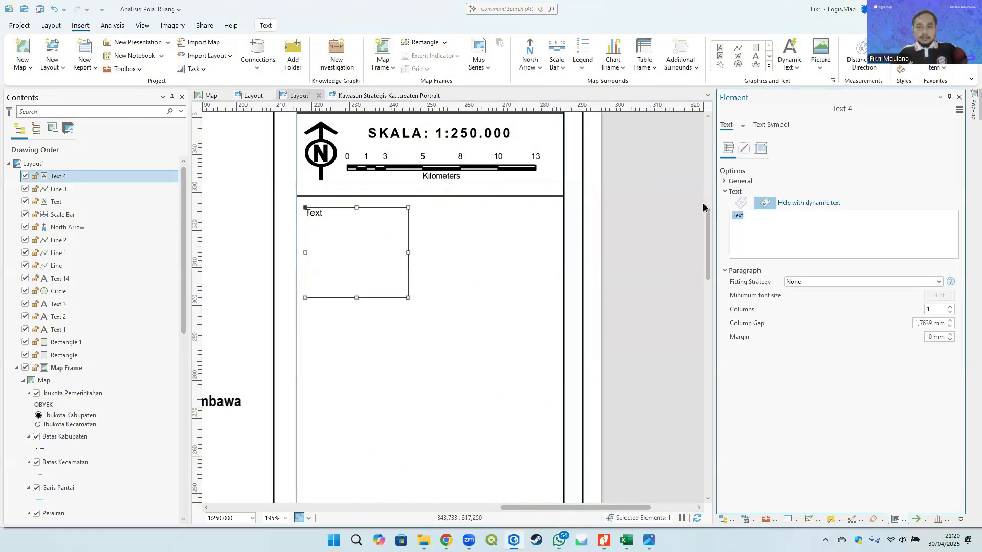
pyautogui.write('Proyeksi')
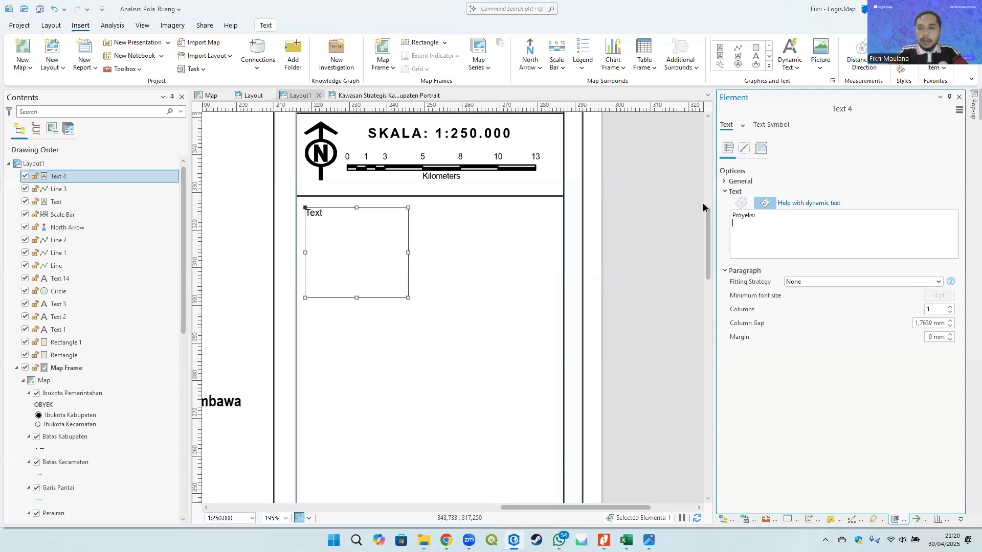
pyautogui.hotkey('alt', 'Tab')
pyautogui.hotkey('alt', 'Tab')
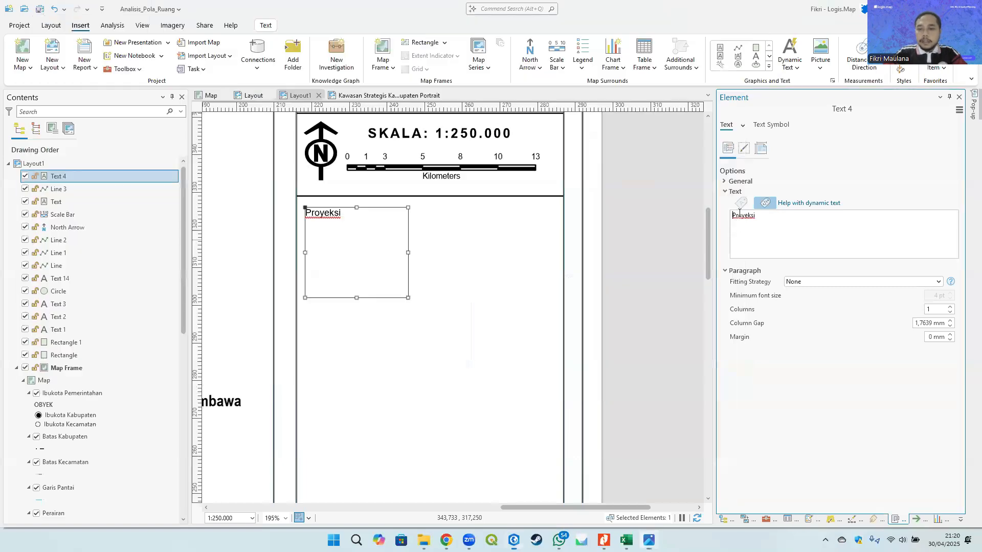
pyautogui.write('Sistem')
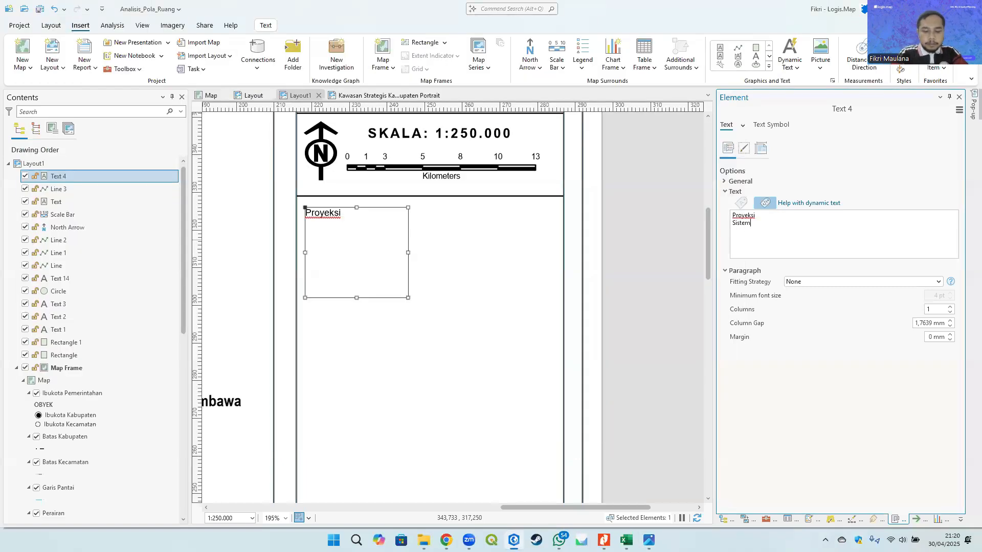
pyautogui.write(' Grid ')
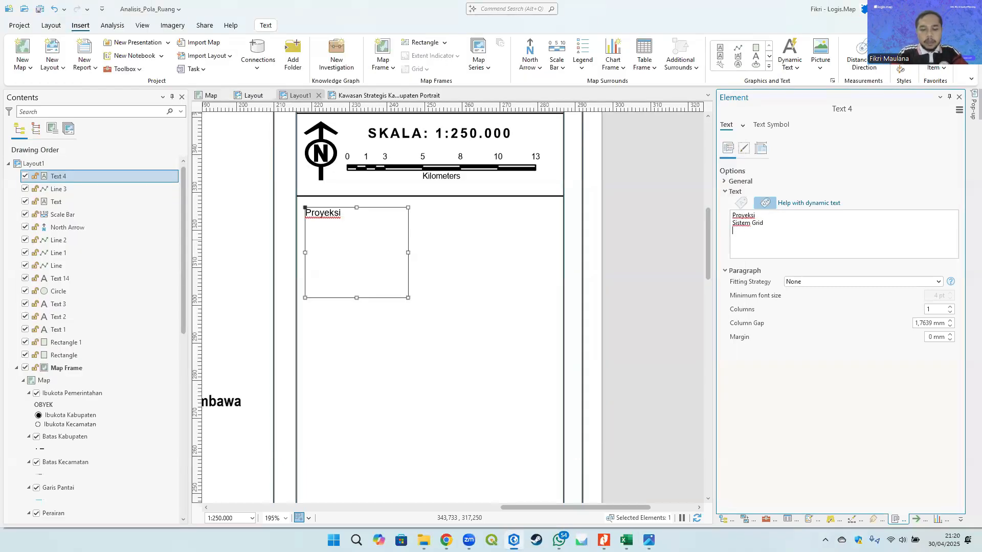
pyautogui.write('Datum Vertika')
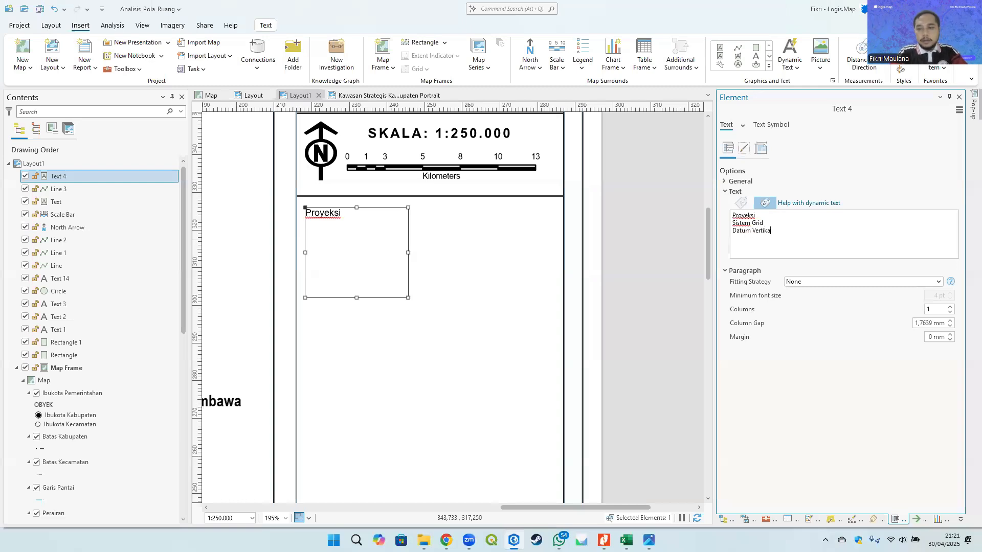
pyautogui.write('l Datum ')
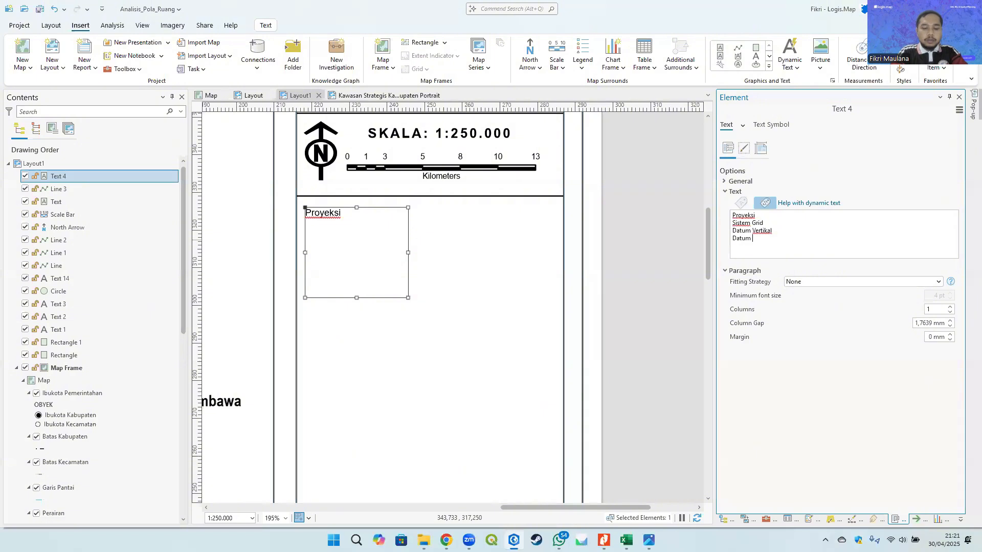
pyautogui.write('Horiz')
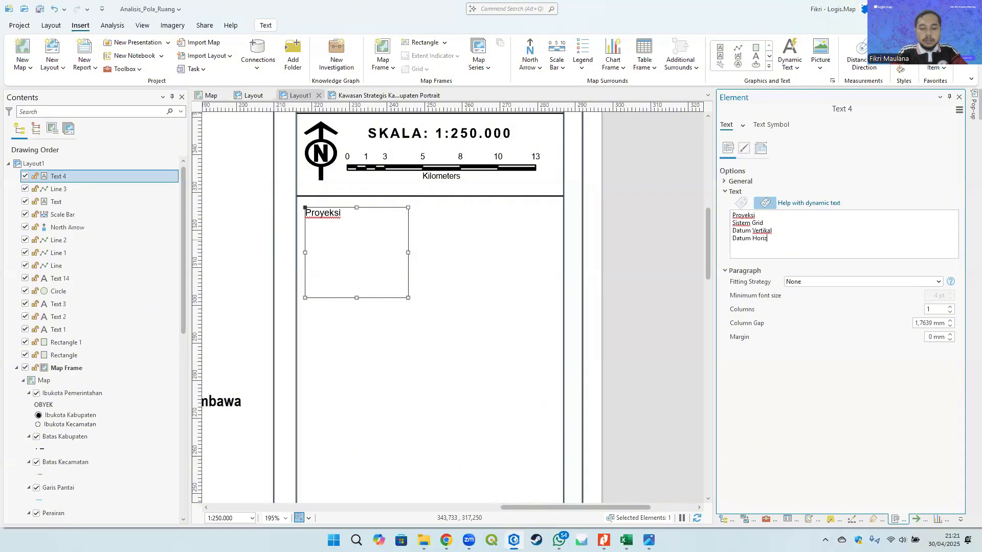
pyautogui.write('ontal')
pyautogui.click(493, 245)
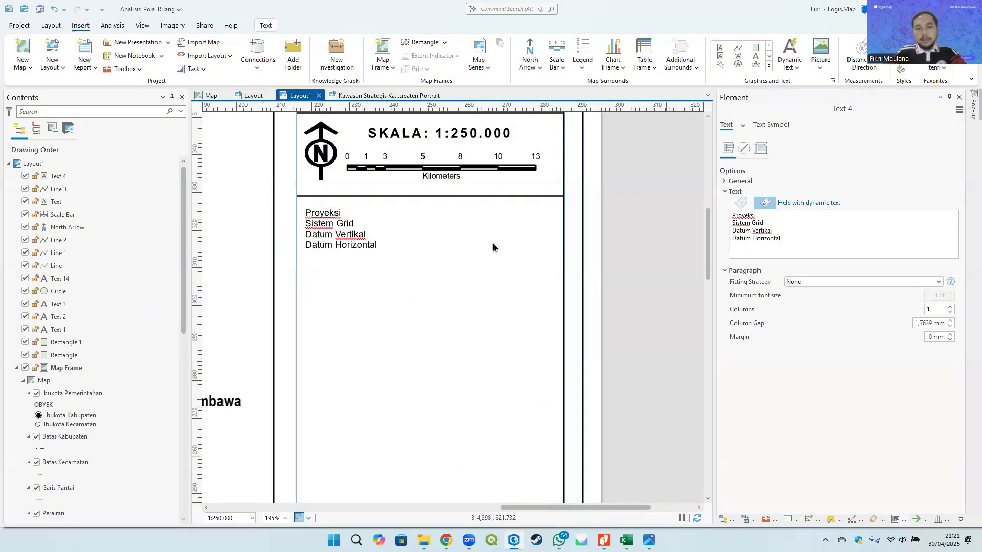
# - Increase the text box's additional line spacing in its text symbol formatting and apply it
pyautogui.click(340, 246)
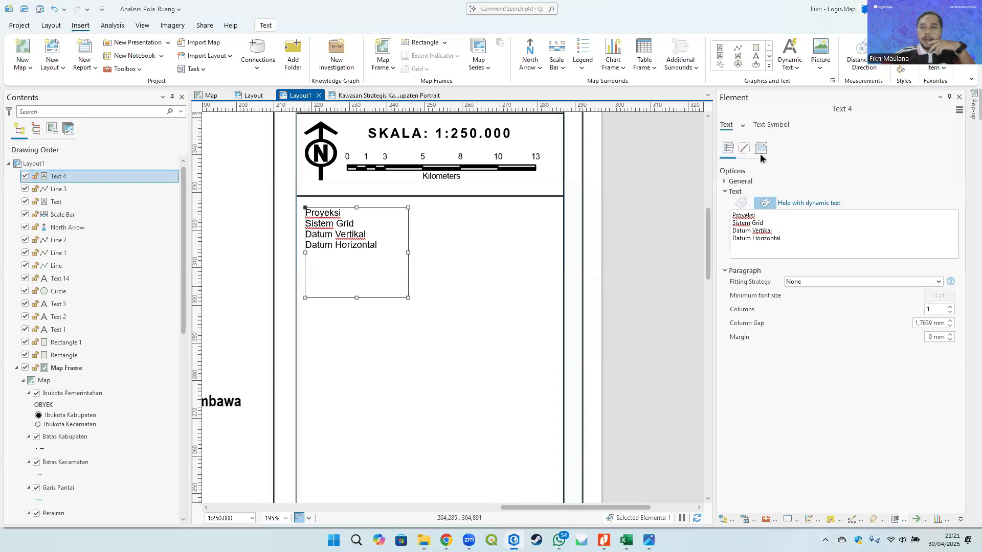
pyautogui.click(772, 124)
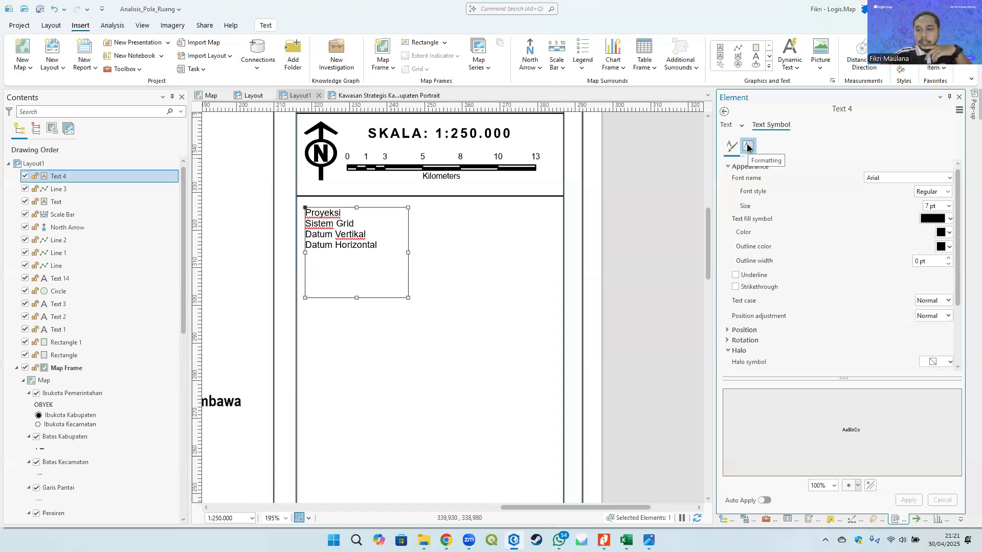
pyautogui.click(747, 147)
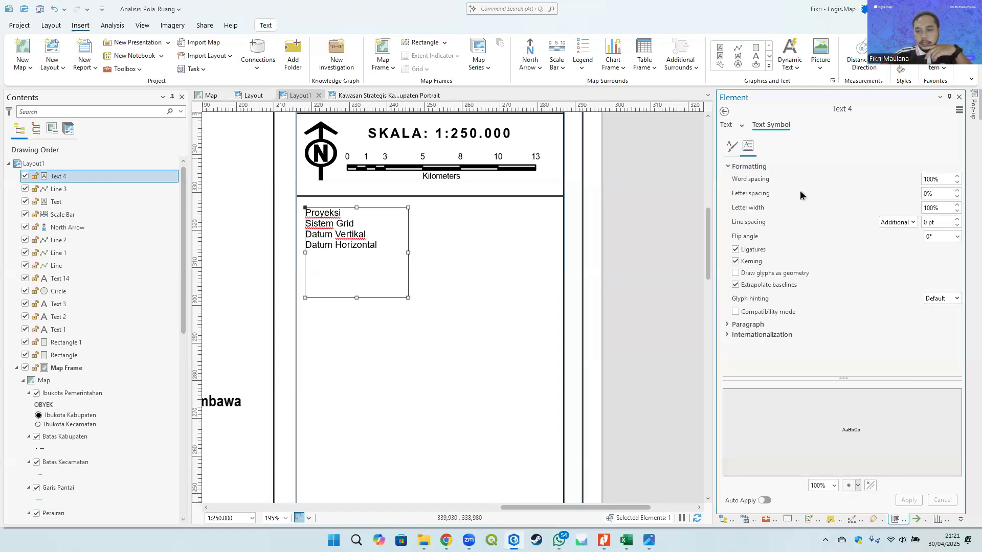
pyautogui.click(746, 326)
pyautogui.click(745, 326)
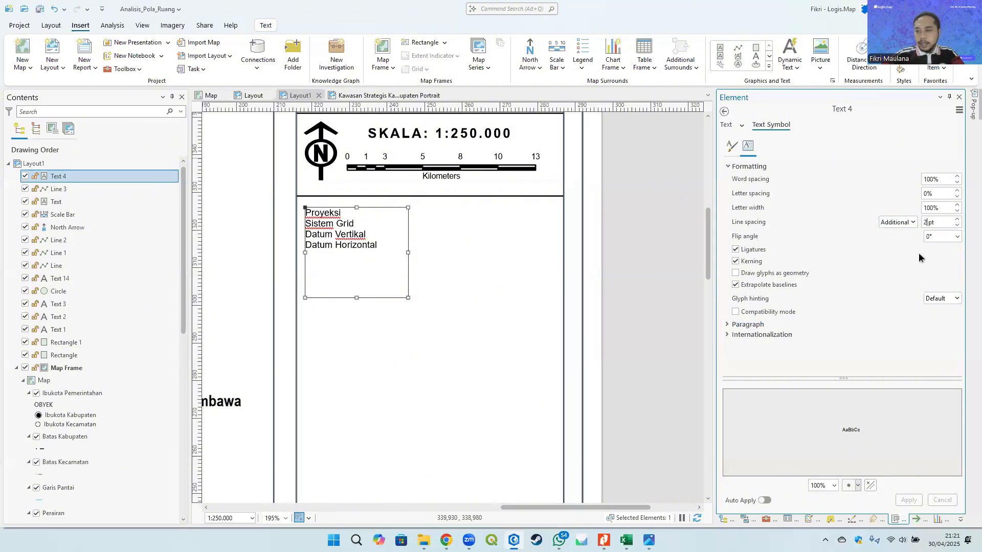
pyautogui.write('2')
pyautogui.click(909, 501)
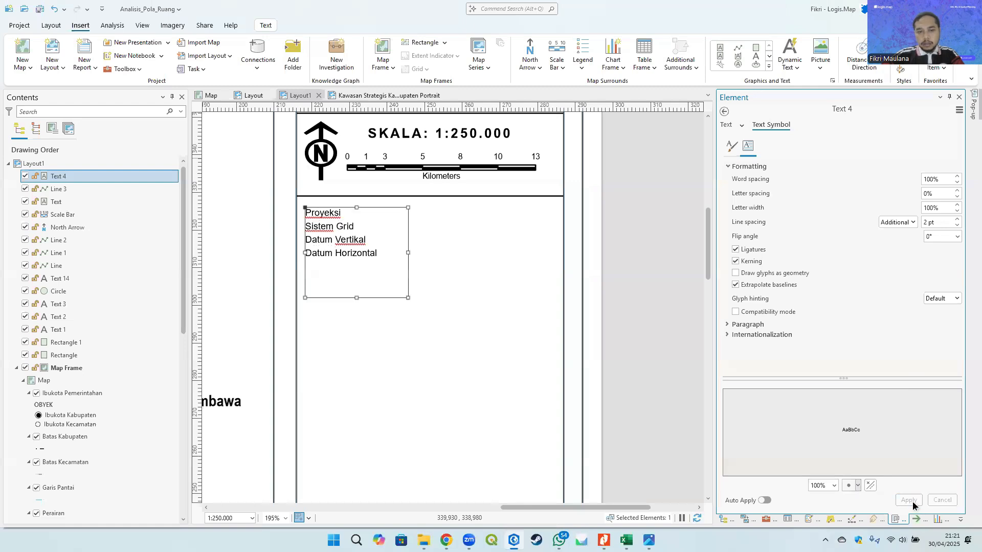
pyautogui.click(939, 263)
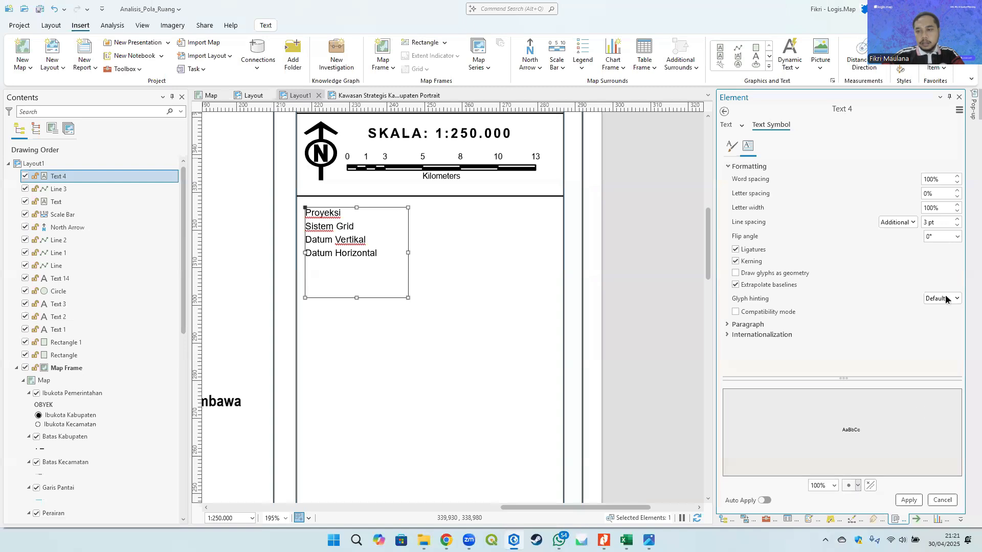
pyautogui.click(908, 501)
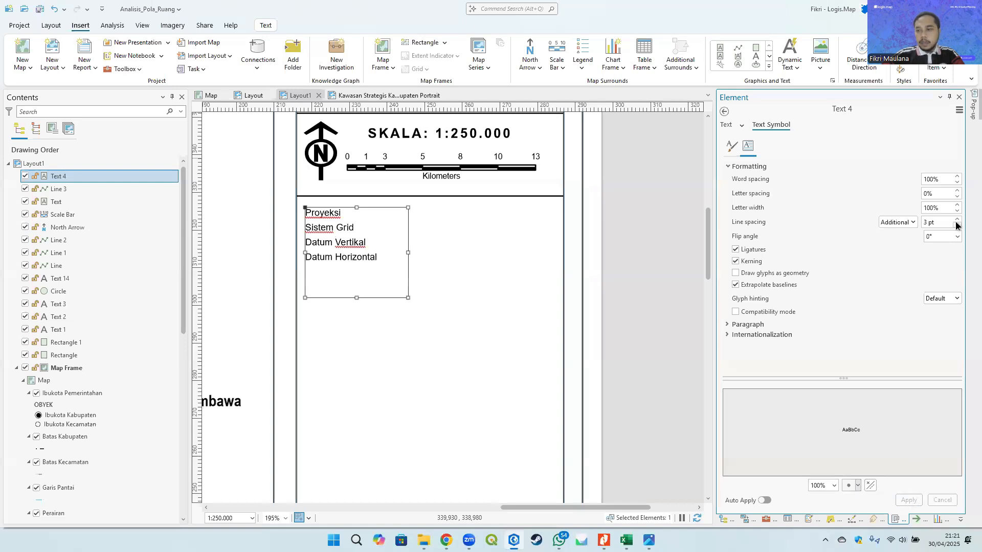
pyautogui.click(957, 220)
pyautogui.click(956, 220)
pyautogui.click(902, 496)
# - Set the text box's additional line spacing to 2 pt and apply it
pyautogui.scroll(-2, 631, 326)
pyautogui.click(648, 305)
pyautogui.moveTo(476, 285); pyautogui.dragTo(418, 263)
pyautogui.scroll(1, 417, 263)
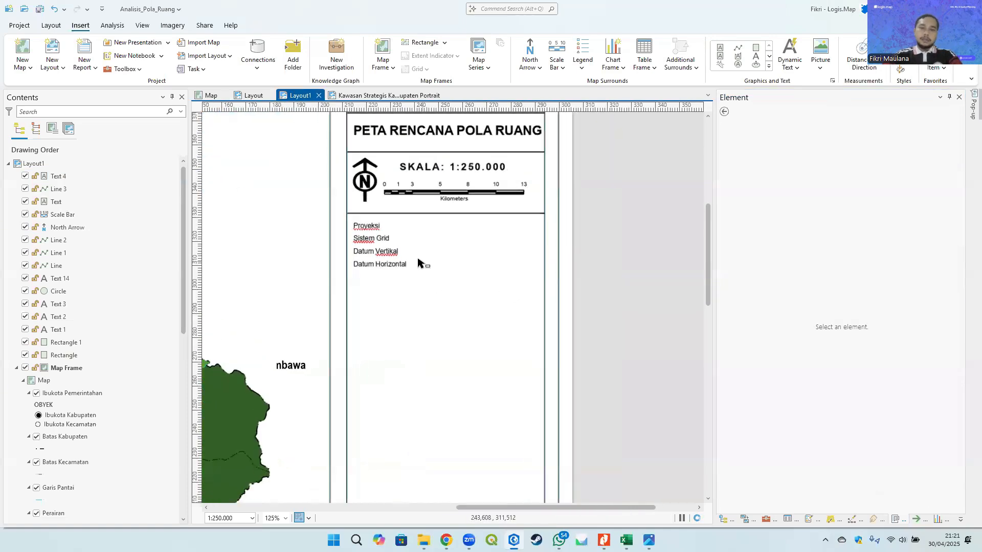
pyautogui.scroll(2, 419, 264)
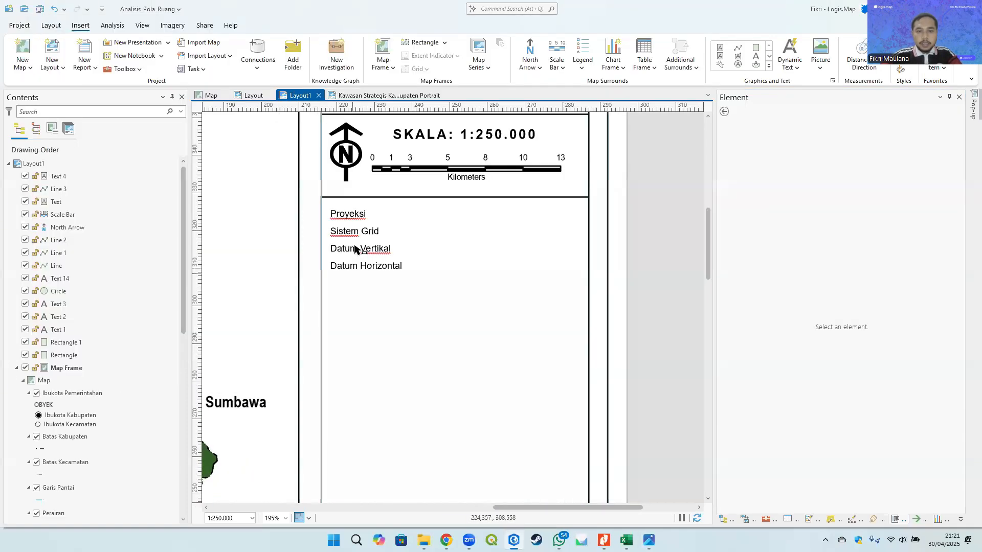
pyautogui.click(354, 250)
pyautogui.click(769, 124)
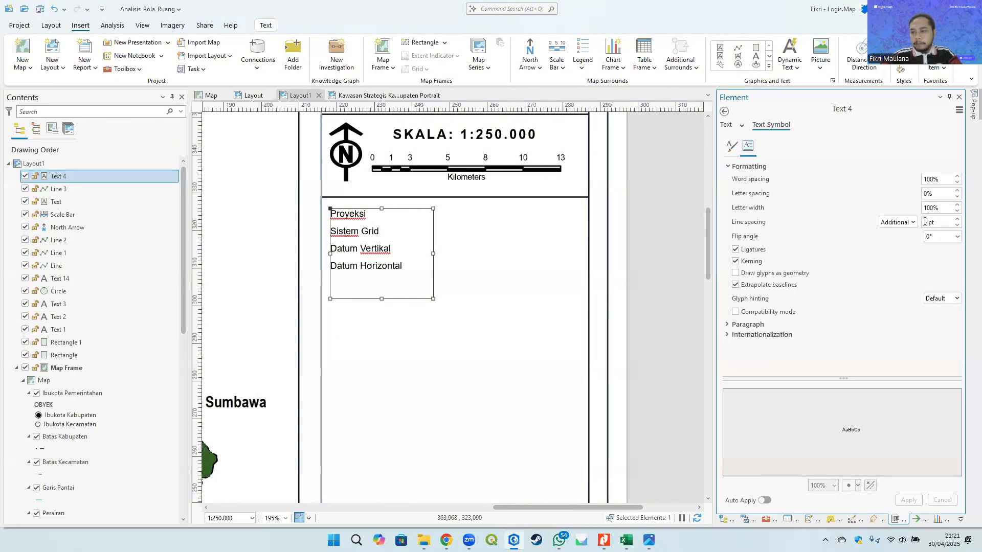
pyautogui.click(957, 225)
pyautogui.click(957, 225)
pyautogui.click(958, 225)
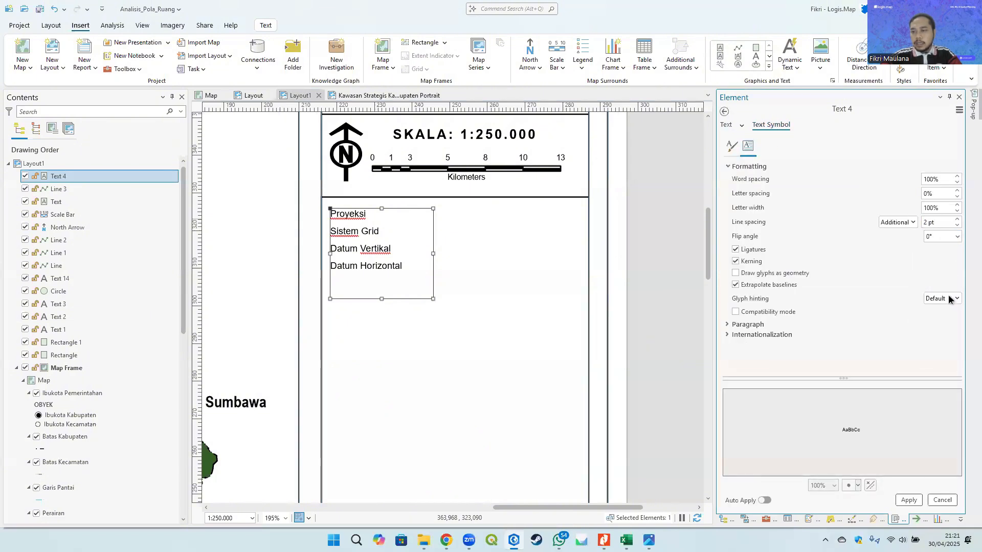
pyautogui.click(908, 501)
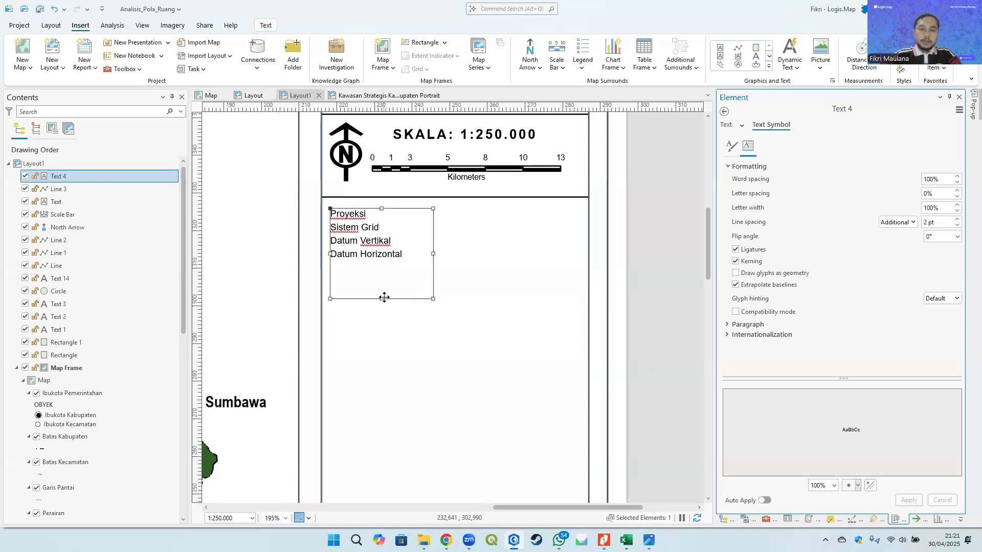
# - Shrink the text box's height to fit the four lines
pyautogui.moveTo(382, 298); pyautogui.dragTo(378, 270)
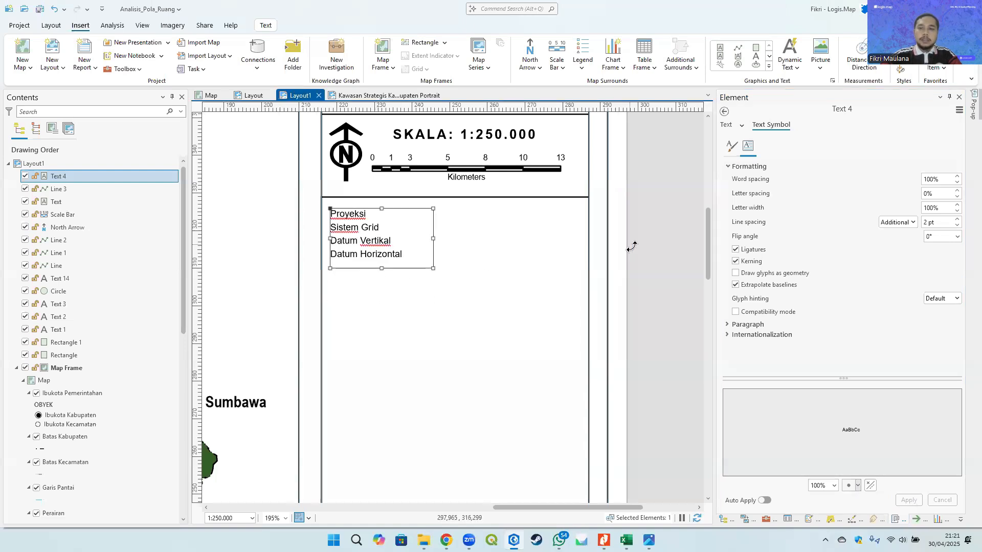
pyautogui.click(650, 243)
pyautogui.scroll(-2, 432, 230)
pyautogui.scroll(4, 328, 220)
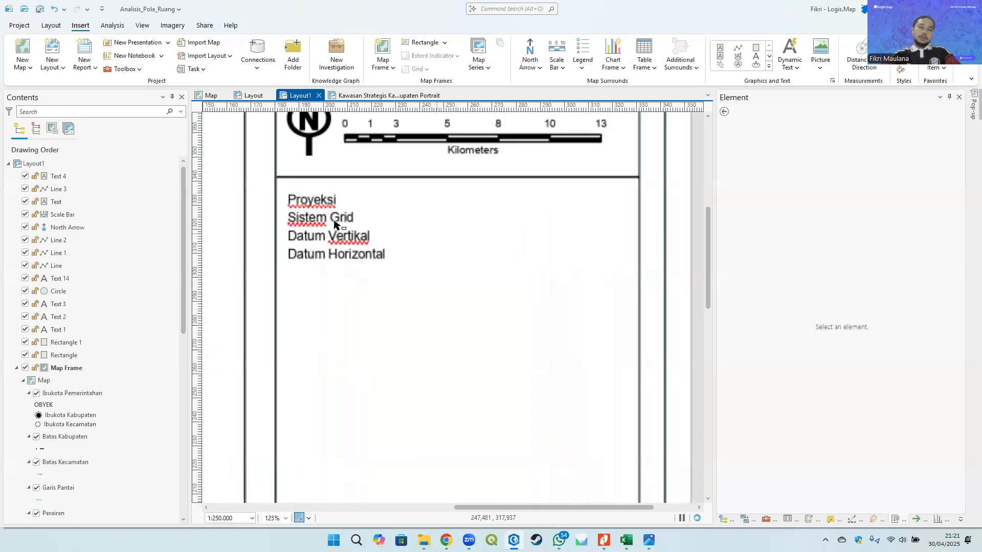
# - Duplicate the text box and move the copy to the right of the original labels
pyautogui.click(322, 218)
pyautogui.hotkey('ctrl', 'c')
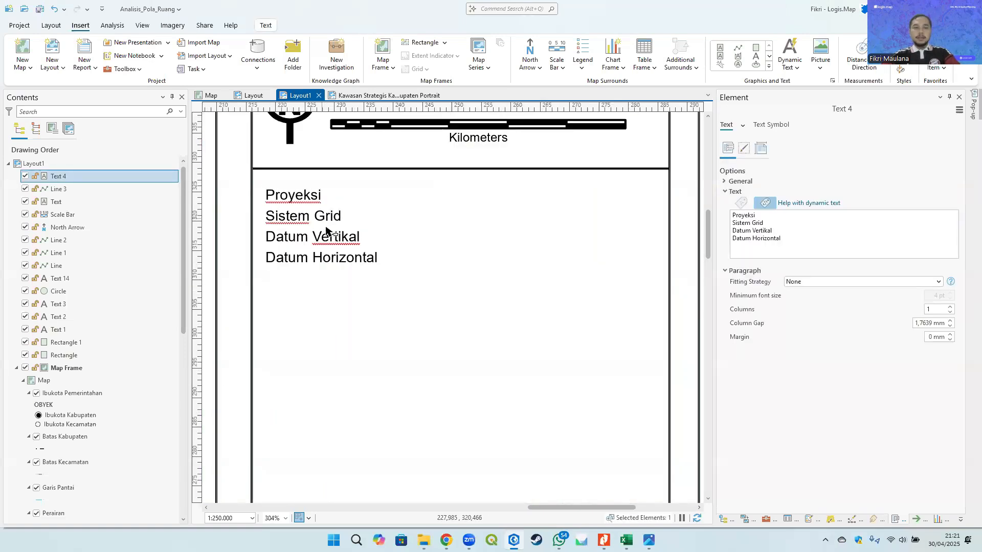
pyautogui.hotkey('ctrl', 'v')
pyautogui.moveTo(322, 218); pyautogui.dragTo(379, 224)
pyautogui.press('Right')
pyautogui.press('Right')
pyautogui.press('Right')
pyautogui.press('Right')
pyautogui.press('Right')
pyautogui.press('Right')
pyautogui.press('Right')
pyautogui.press('Right')
pyautogui.press('Right')
pyautogui.press('Right')
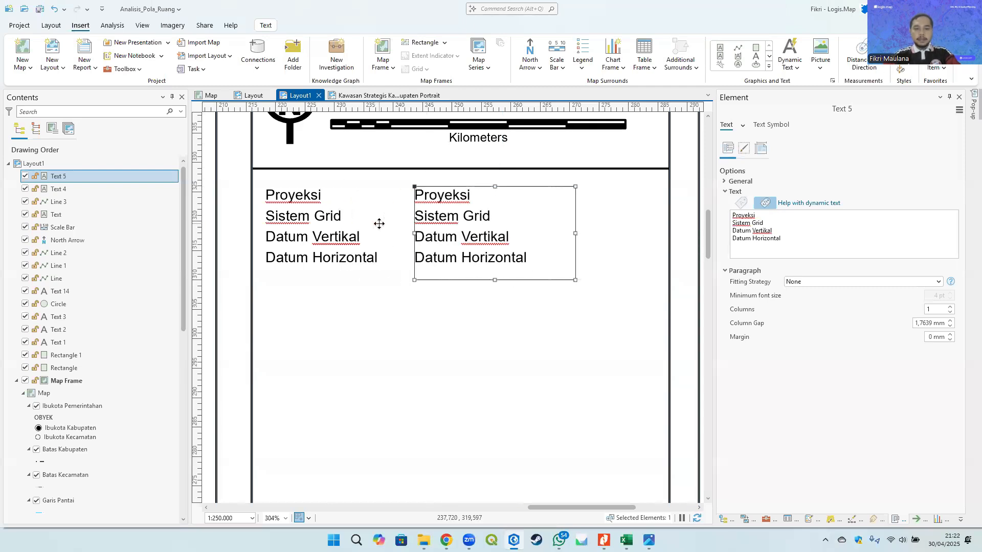
pyautogui.press('Right')
pyautogui.press('Right')
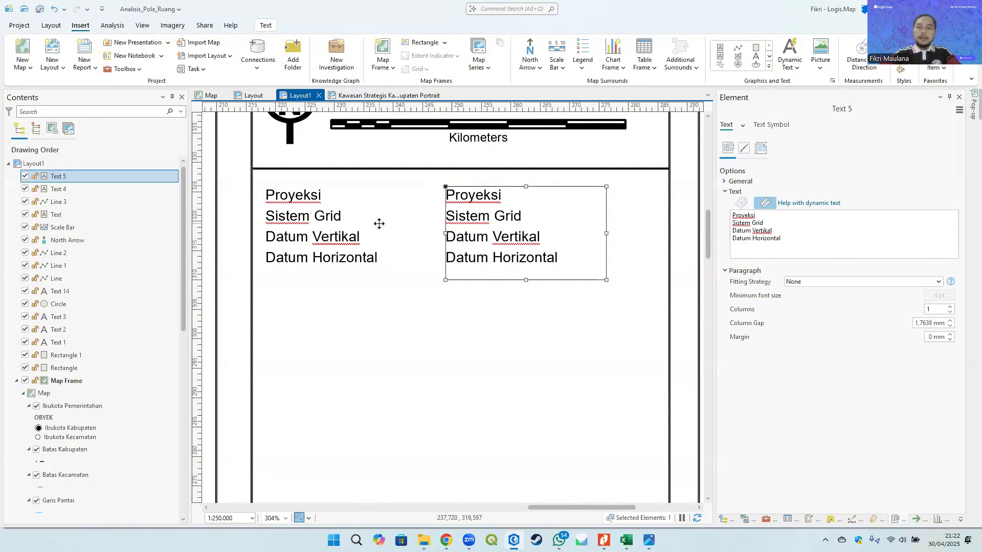
# - Clear the copied text box and begin entering the value list, starting with ': Universal Transverse Mercator'
pyautogui.click(795, 242)
pyautogui.hotkey('ctrl', 'a')
pyautogui.press('Delete')
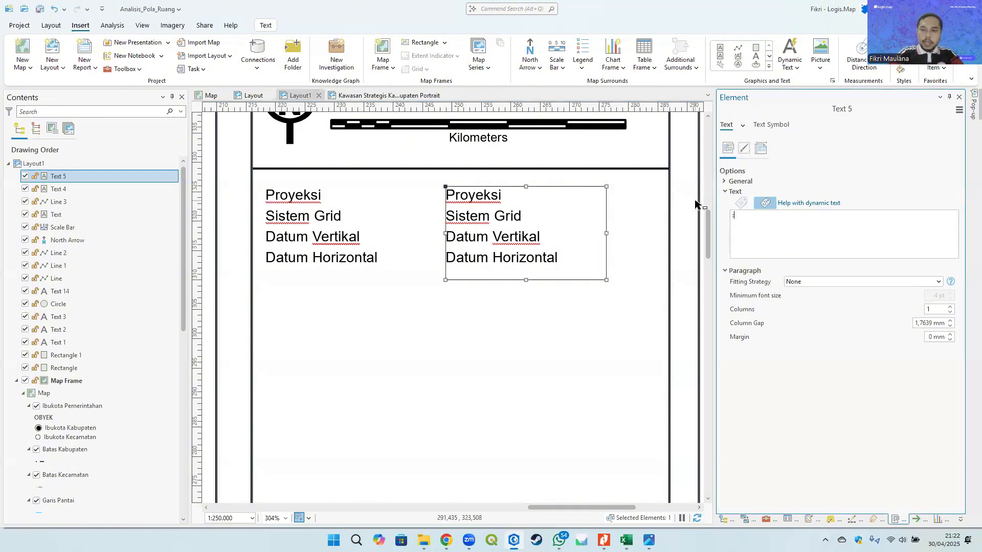
pyautogui.hotkey('alt', 'Tab')
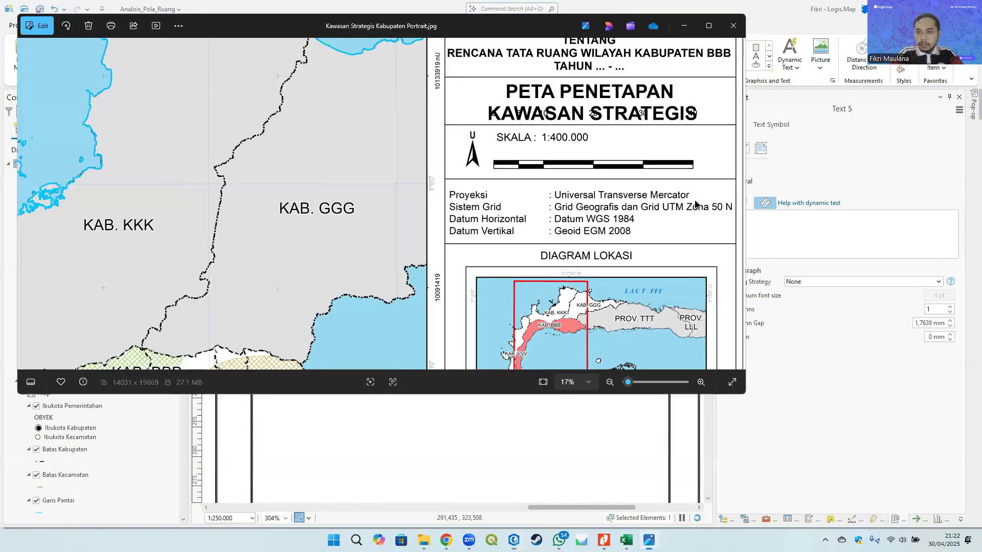
pyautogui.hotkey('alt', 'Tab')
pyautogui.write(':')
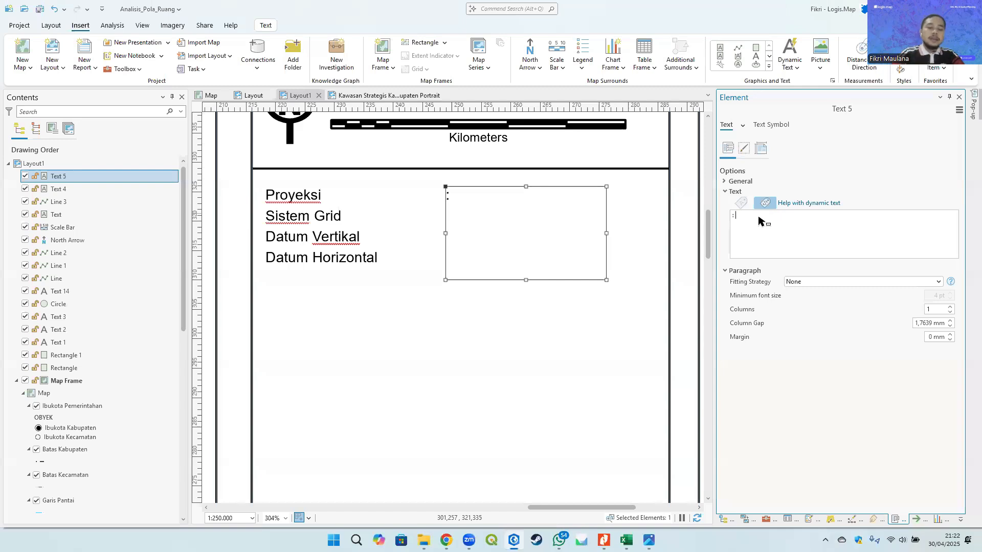
pyautogui.write('Universal Transverse Mercator')
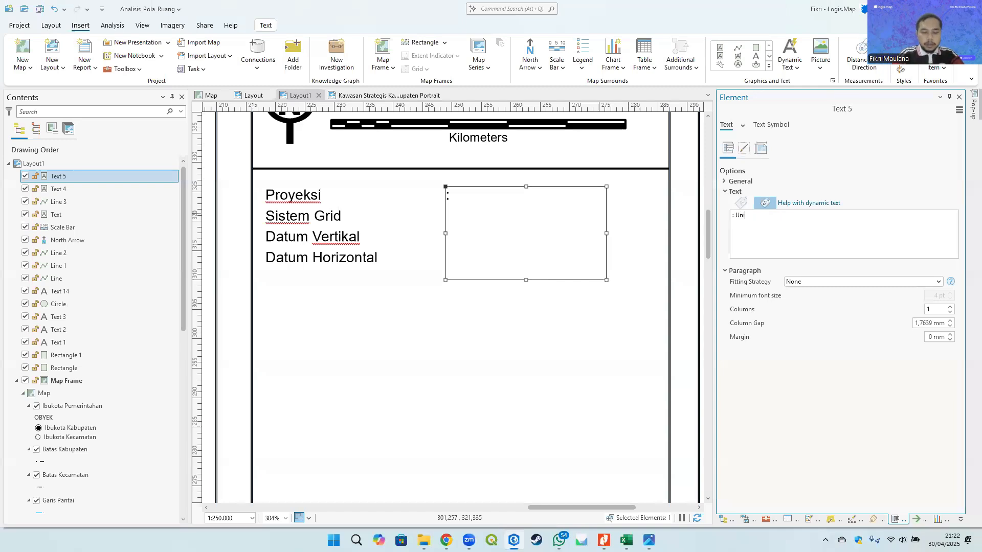
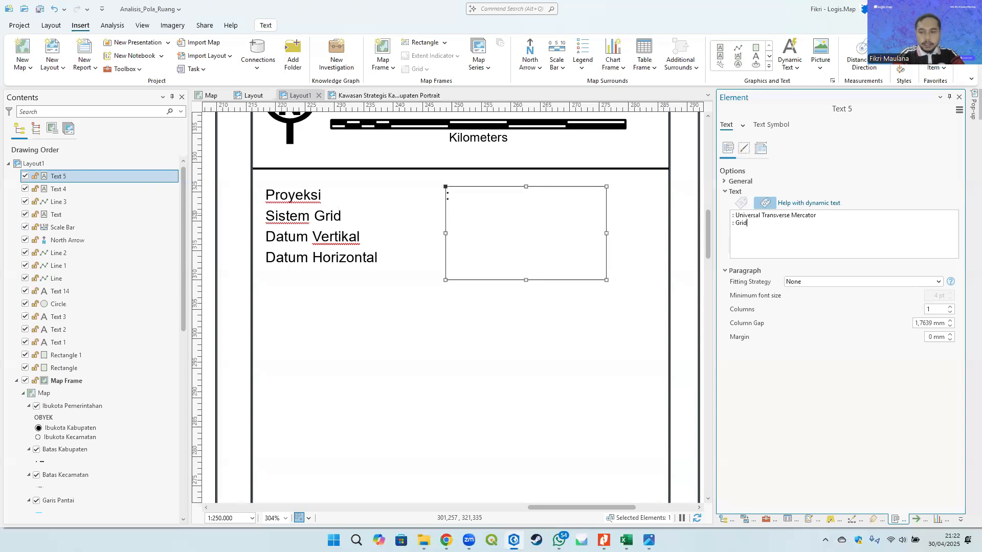
# - Complete the second value line as ': Grid Geografis', checking the wording against the reference map image
pyautogui.write('eografis')
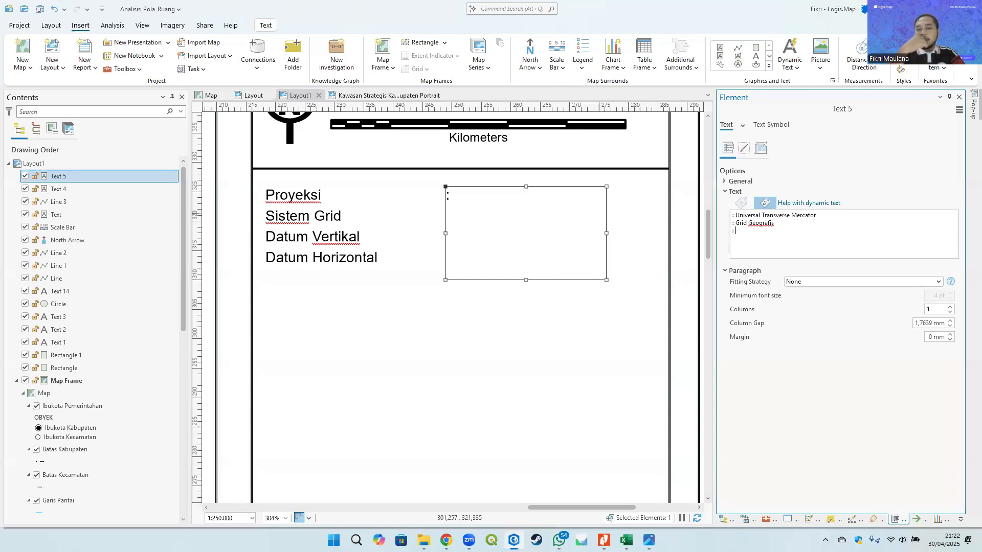
pyautogui.hotkey('alt', 'Tab')
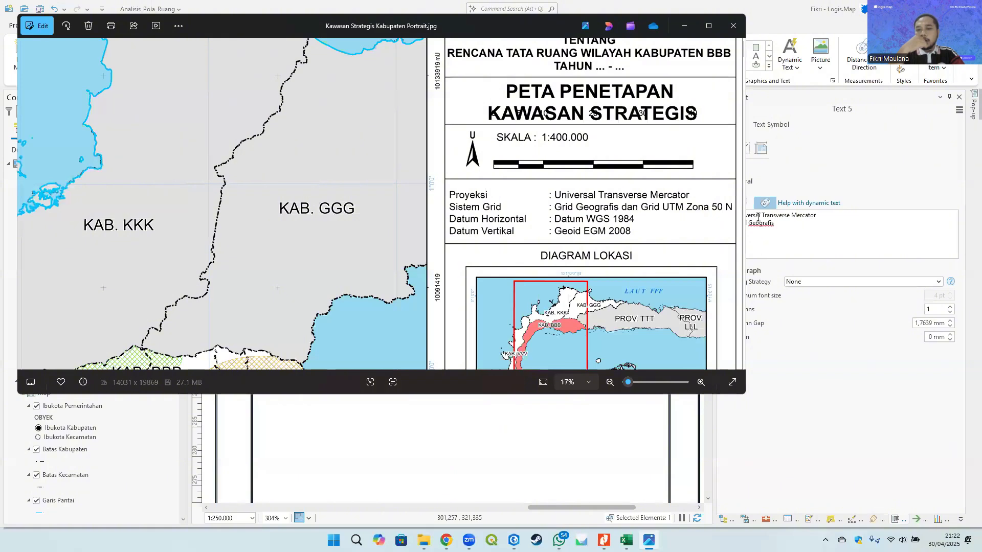
pyautogui.hotkey('alt', 'Tab')
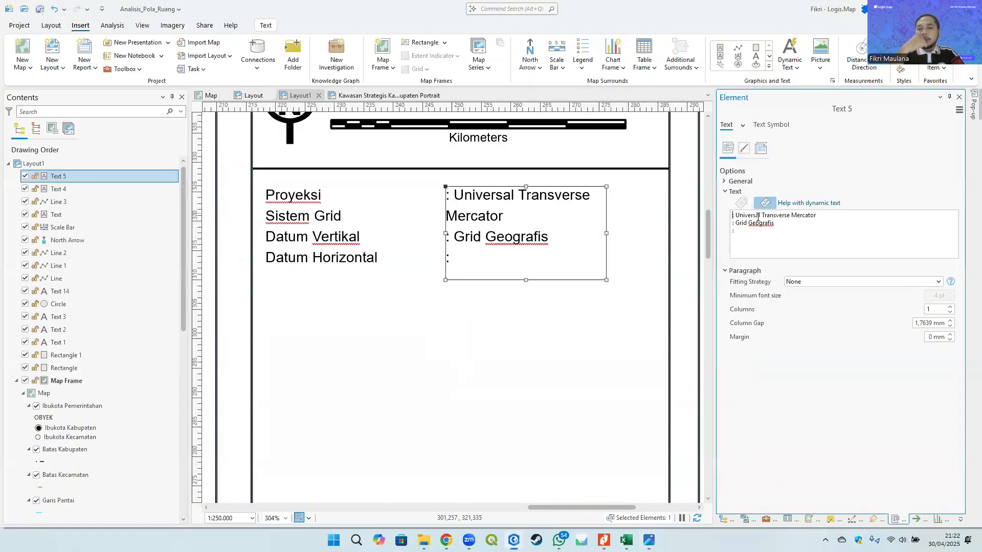
# - Add a third value line reading ': Datum WGS 1984' in the copied text box
pyautogui.click(768, 237)
pyautogui.write('D')
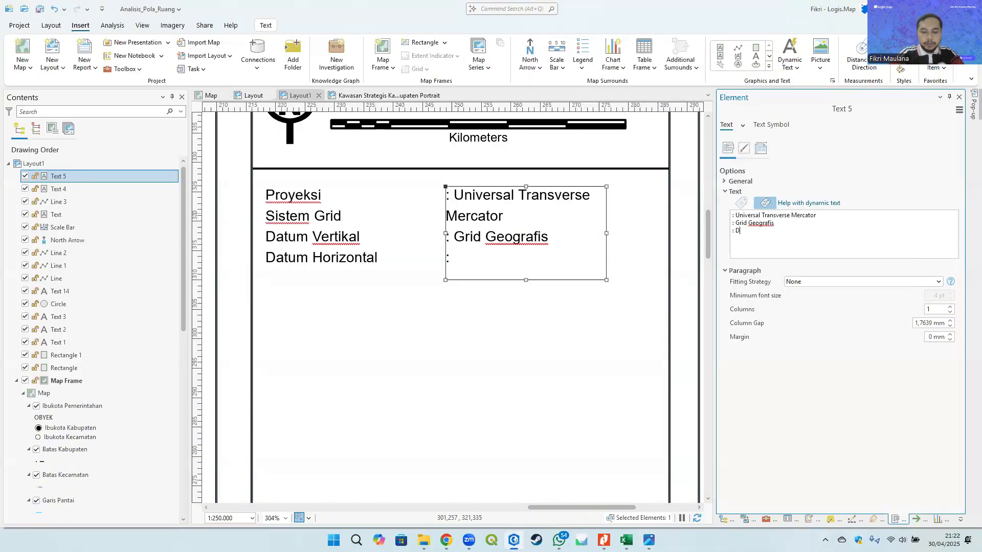
pyautogui.write('atum WGS 1984')
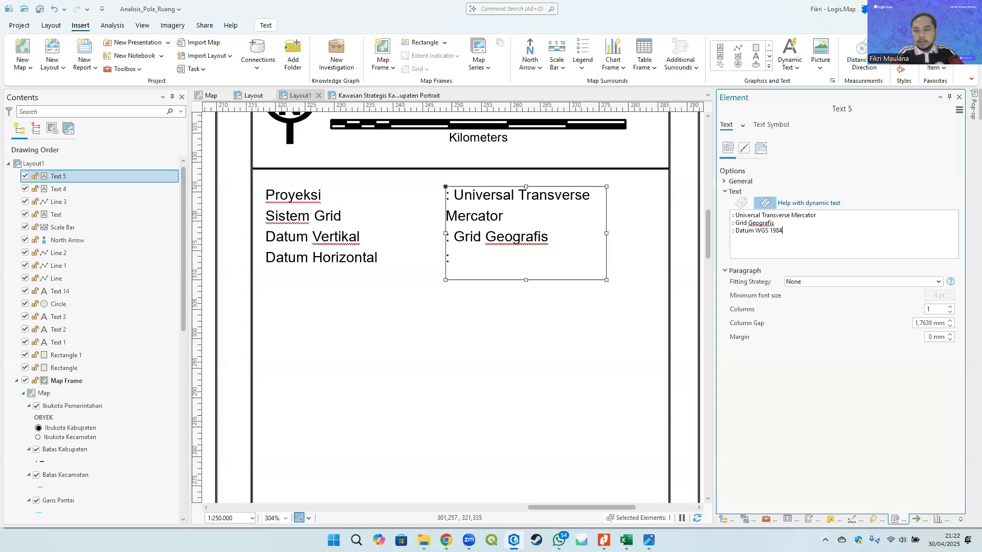
# - Move the ': Datum WGS 1984' line down to become the fourth line, leaving the third line empty
pyautogui.hotkey('alt', 'Tab')
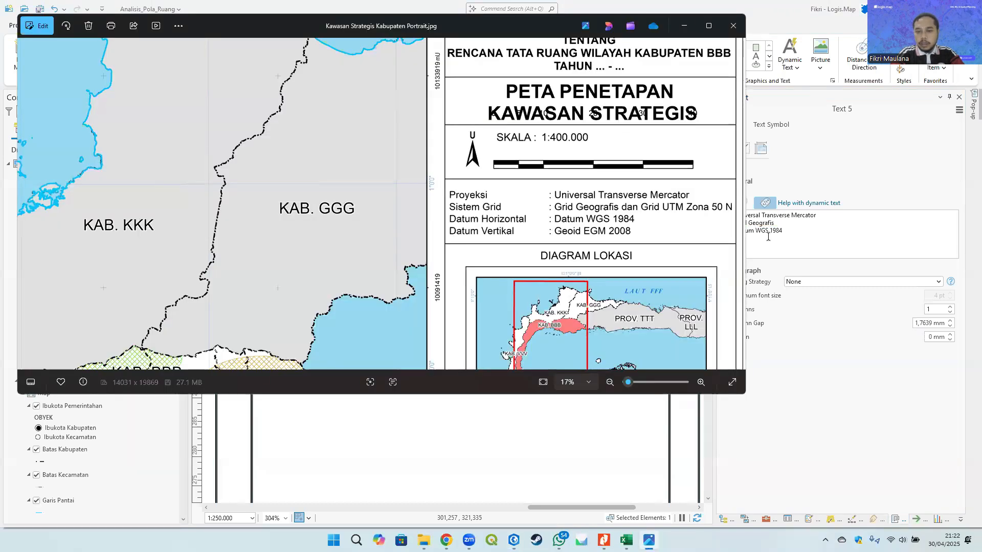
pyautogui.click(768, 237)
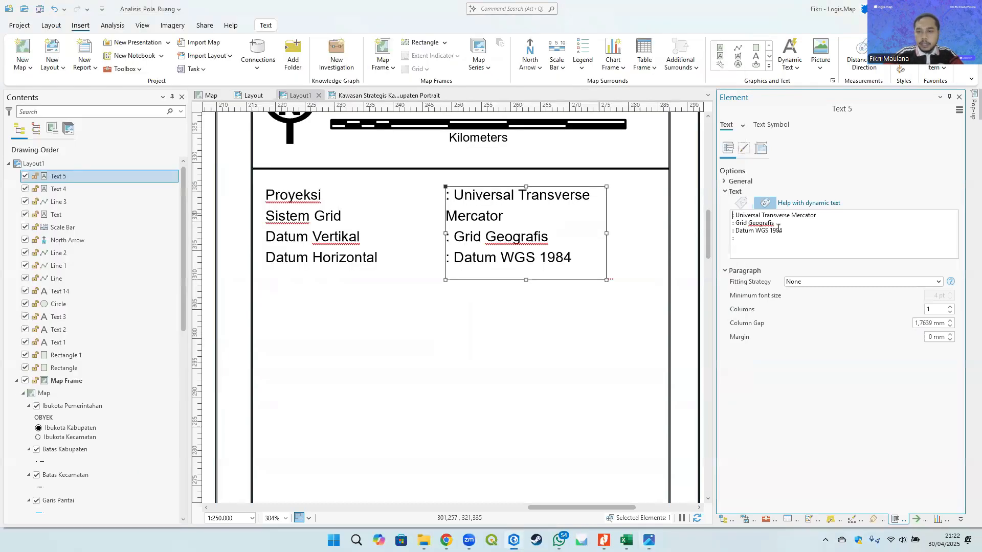
pyautogui.moveTo(790, 231); pyautogui.dragTo(742, 231)
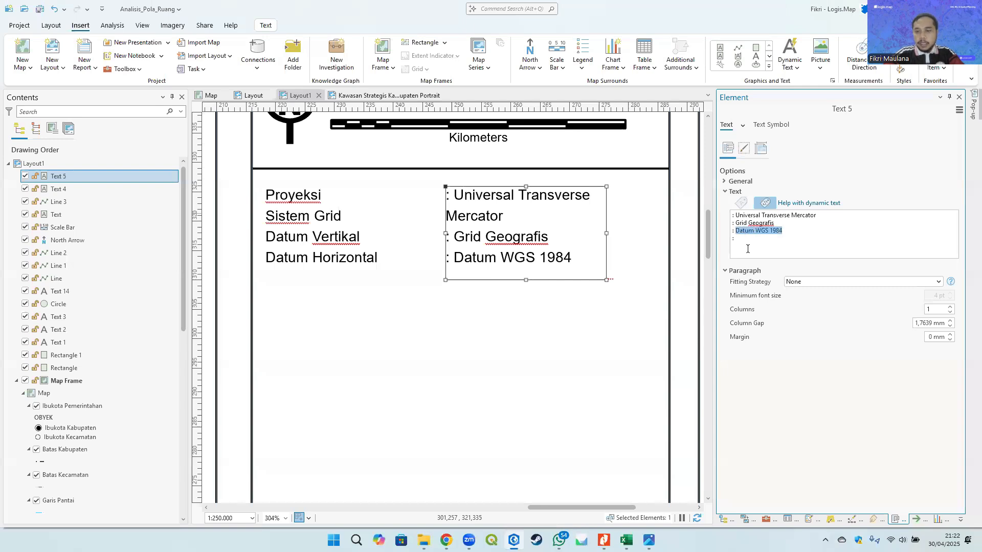
pyautogui.hotkey('ctrl', 'x')
pyautogui.click(750, 240)
pyautogui.hotkey('ctrl', 'v')
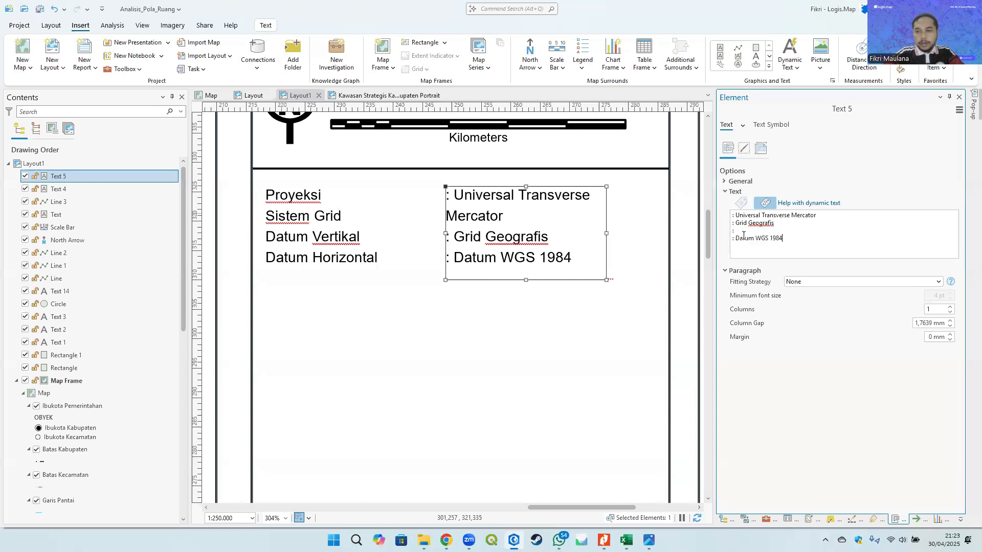
# - Enter ': Geoid EGM 2008' on the third value line and apply the text
pyautogui.hotkey('alt', 'Tab')
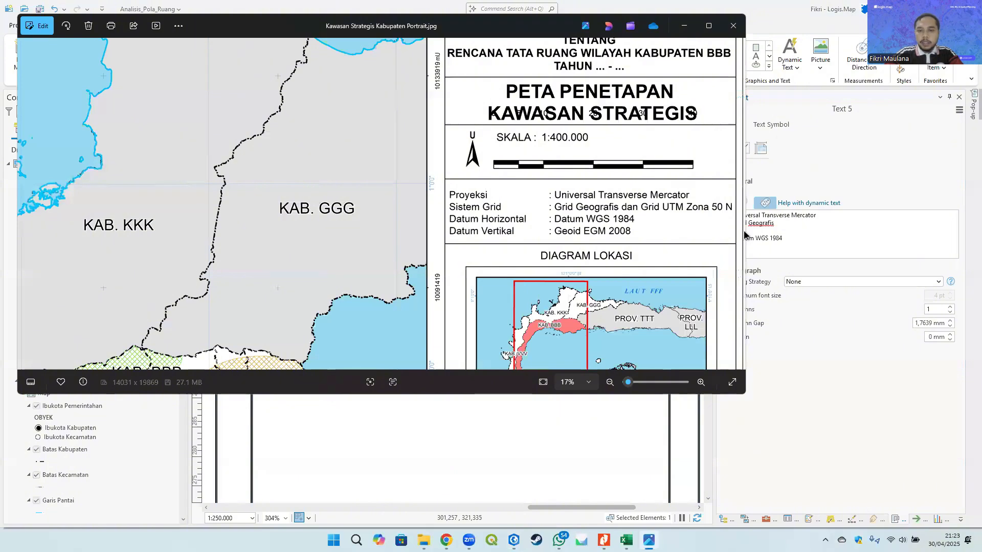
pyautogui.hotkey('alt', 'Tab')
pyautogui.click(745, 231)
pyautogui.write('G')
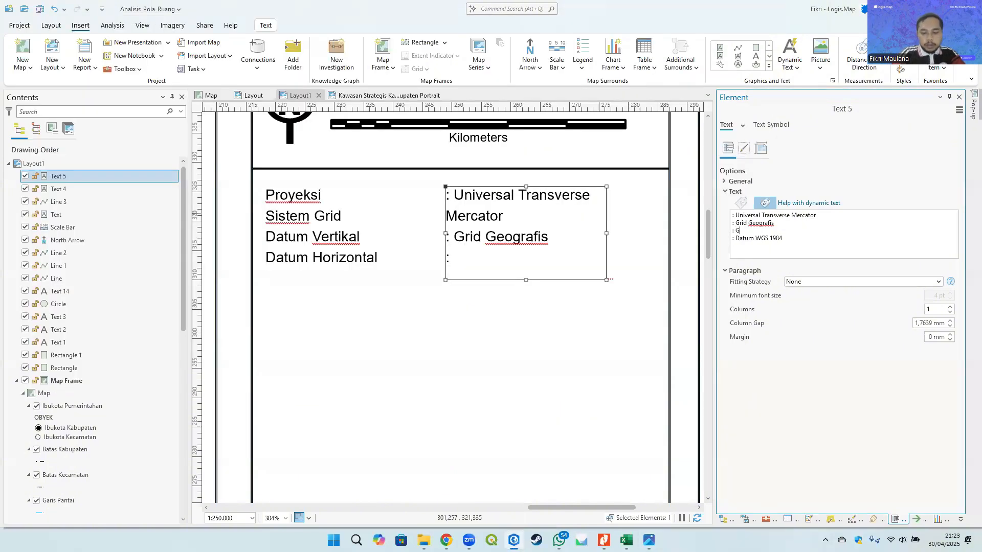
pyautogui.write('eoid ')
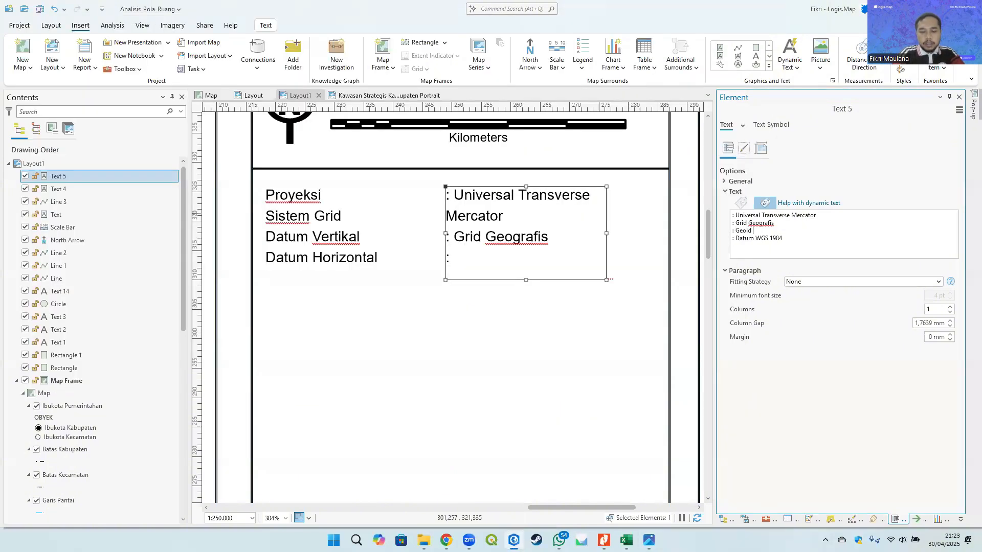
pyautogui.write('EGM 29')
pyautogui.write('008')
pyautogui.click(639, 249)
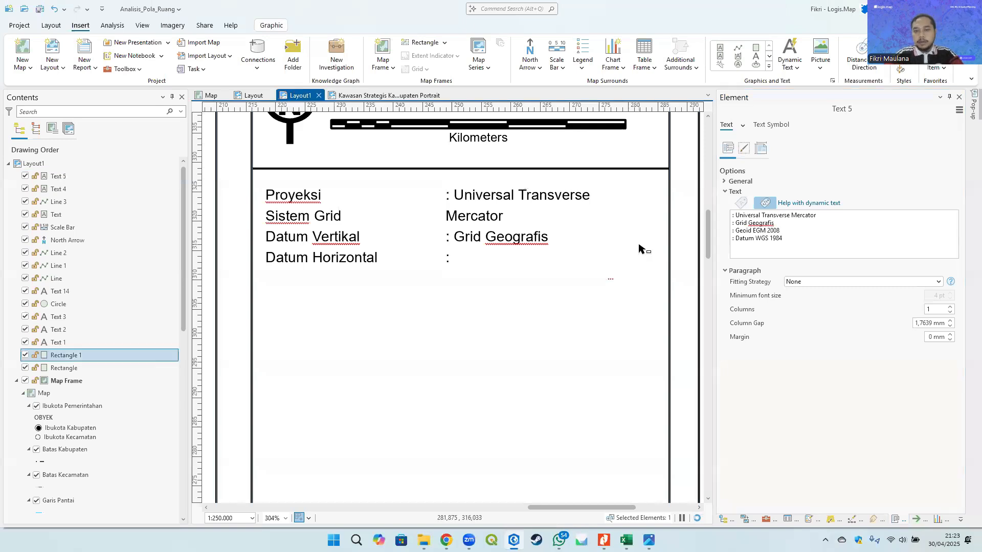
# - Widen the value text box so ': Universal Transverse Mercator' fits on one line
pyautogui.click(556, 231)
pyautogui.moveTo(605, 233); pyautogui.dragTo(662, 226)
pyautogui.scroll(-3, 658, 228)
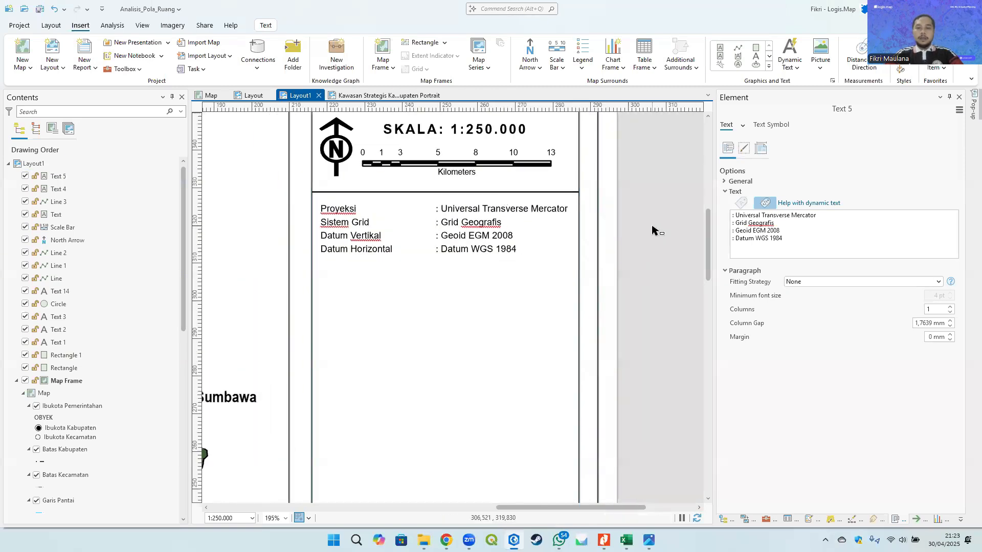
# - Shrink the heights of both the label and value text boxes to fit their four lines
pyautogui.click(483, 252)
pyautogui.moveTo(506, 263); pyautogui.dragTo(484, 261)
pyautogui.click(376, 253)
pyautogui.moveTo(372, 263); pyautogui.dragTo(374, 259)
pyautogui.click(677, 229)
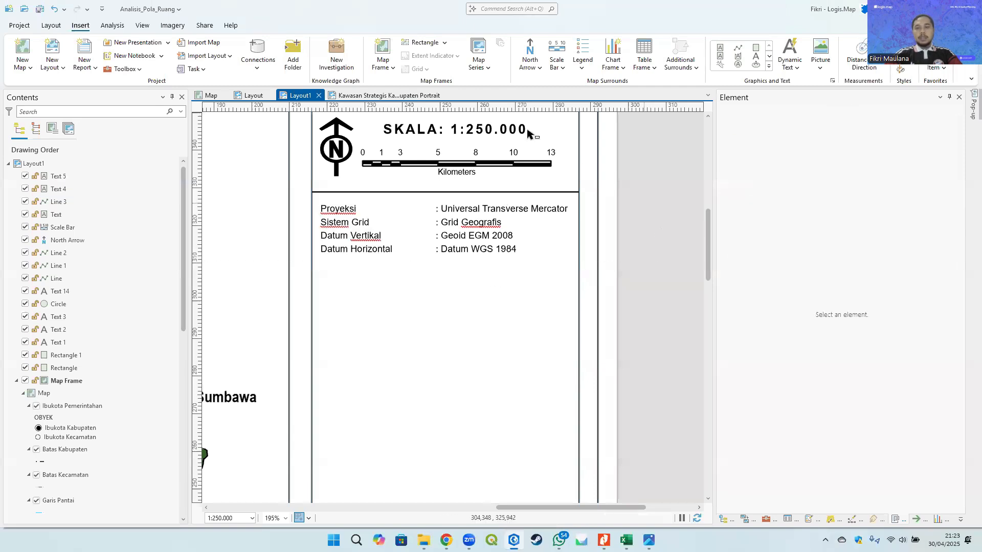
# - Draw a horizontal divider line across the side panel just below the map info text
pyautogui.click(737, 49)
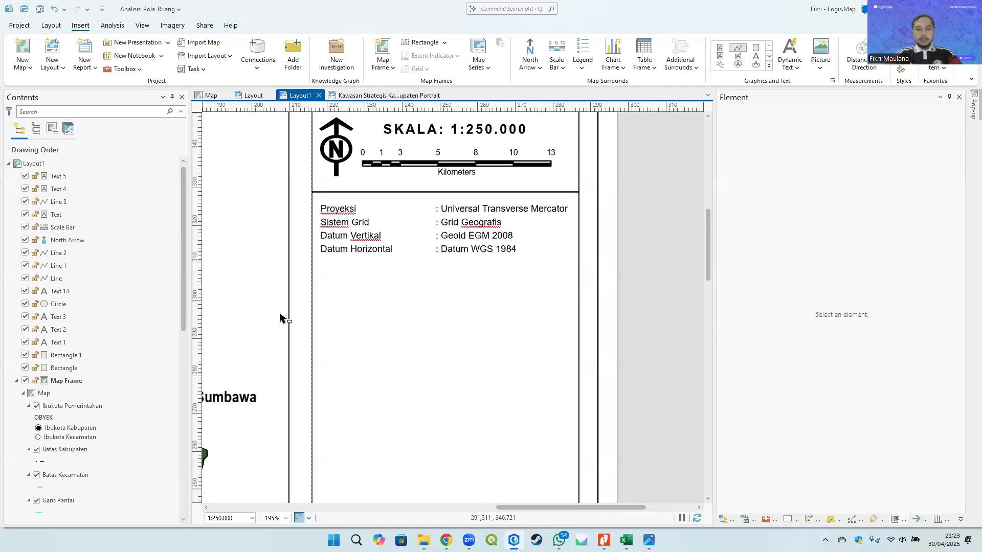
pyautogui.click(311, 263)
pyautogui.doubleClick(578, 263)
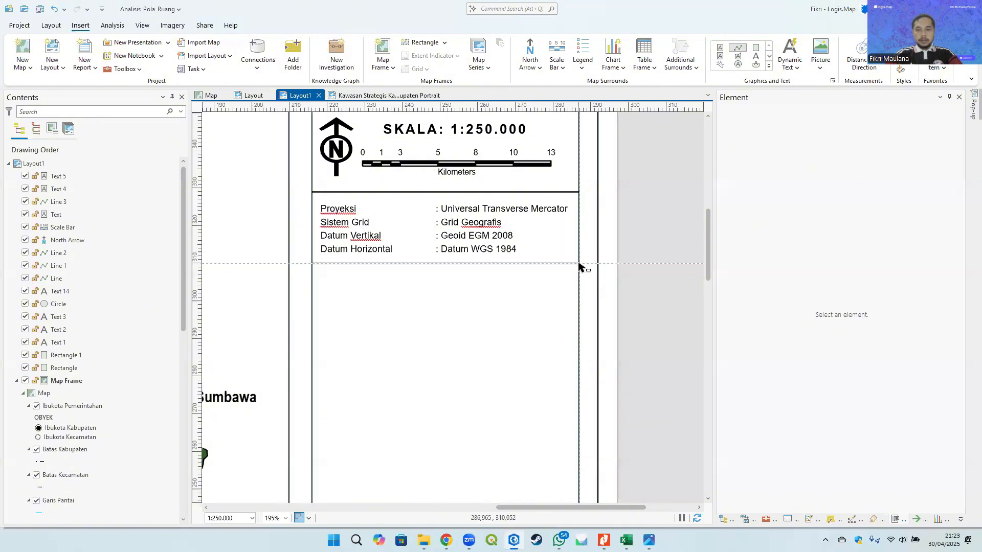
pyautogui.click(659, 233)
# - Select both info text boxes and set their font size to 6 pt
pyautogui.scroll(-5, 655, 230)
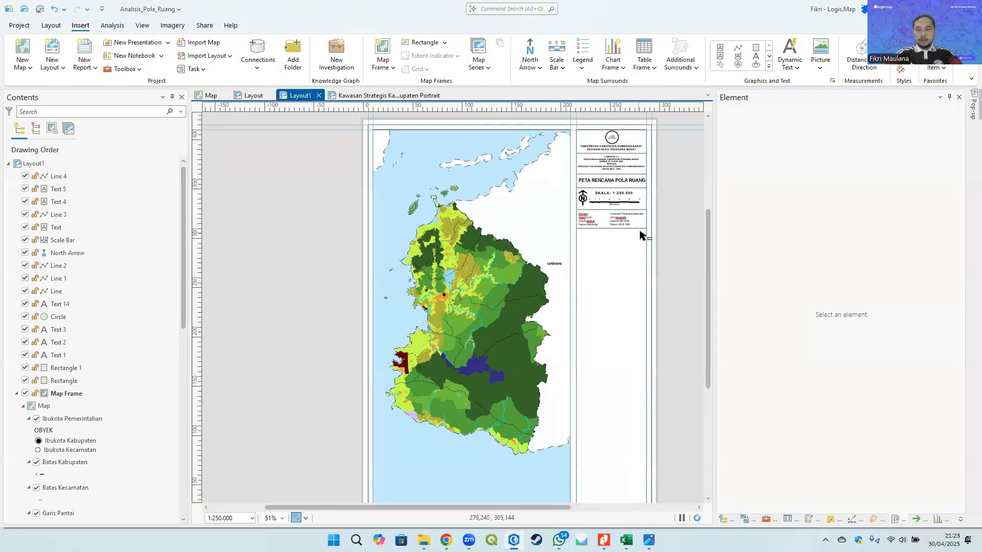
pyautogui.scroll(5, 643, 196)
pyautogui.click(509, 271)
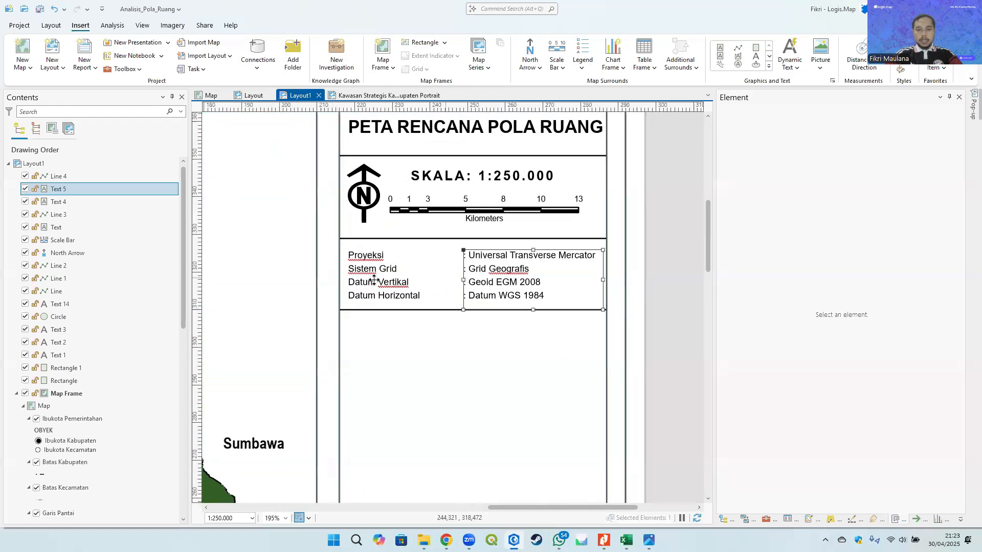
pyautogui.keyDown('shift'); pyautogui.click(369, 279); pyautogui.keyUp('shift')
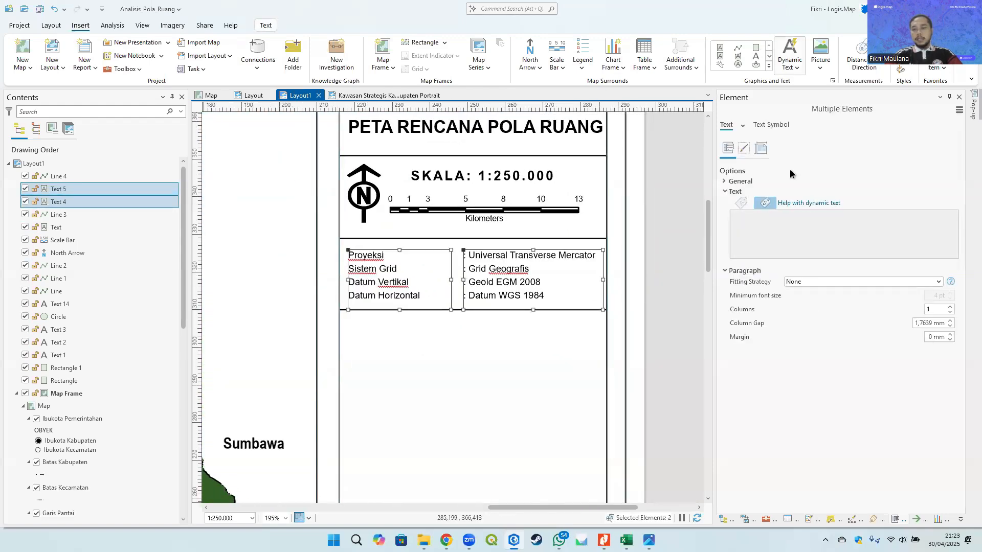
pyautogui.click(259, 26)
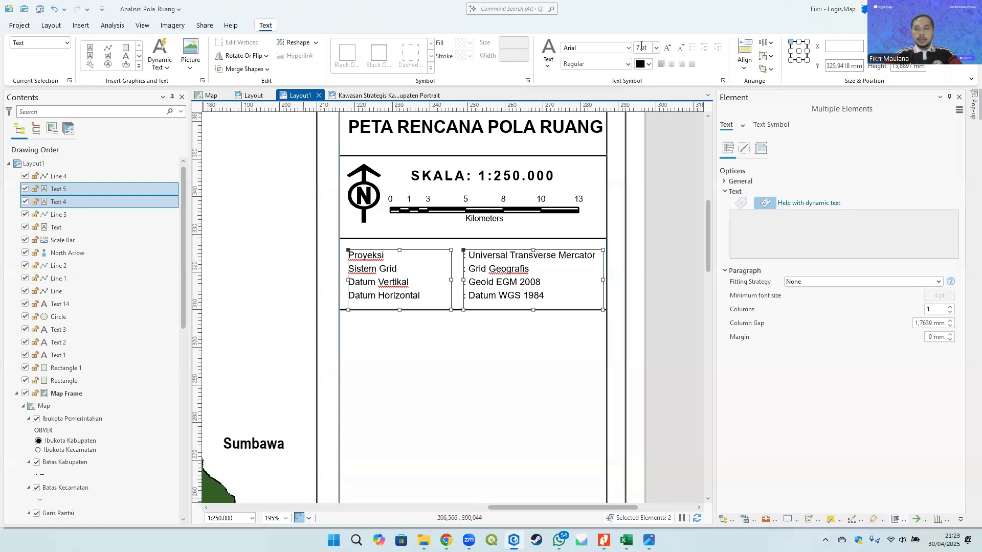
pyautogui.click(641, 48)
pyautogui.write('6')
pyautogui.press('Return')
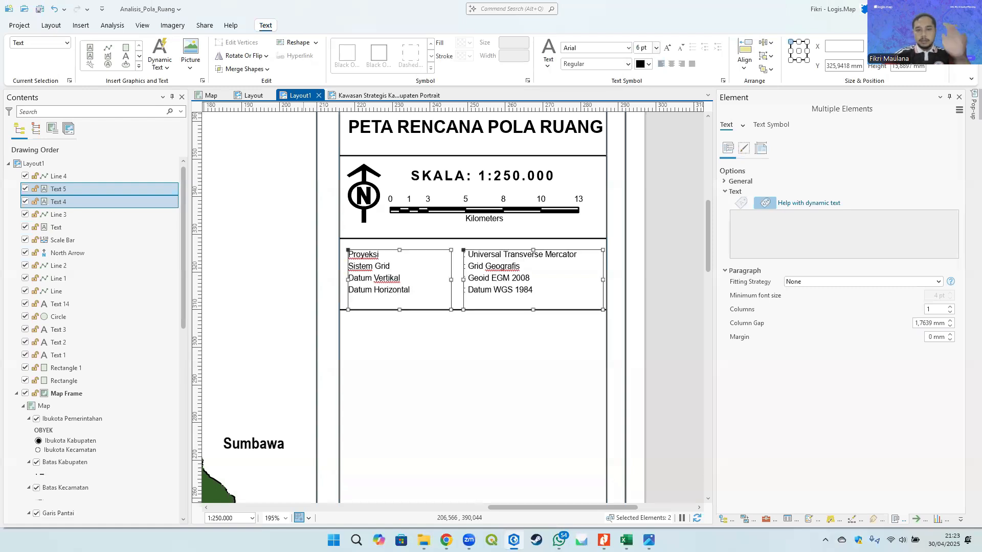
# - Shrink the value and label text boxes' heights to fit the smaller text
pyautogui.click(655, 269)
pyautogui.click(537, 286)
pyautogui.scroll(3, 521, 306)
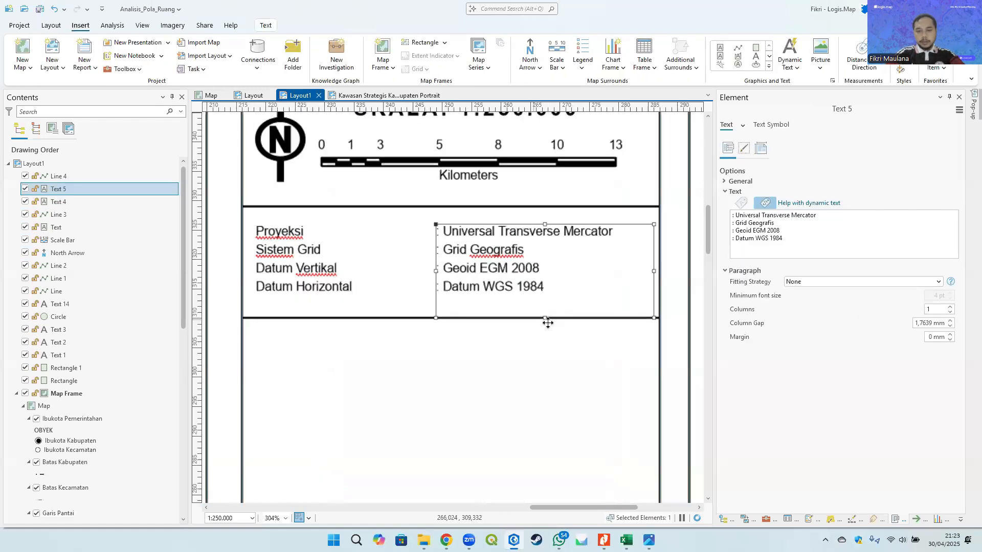
pyautogui.moveTo(545, 318); pyautogui.dragTo(543, 304)
pyautogui.click(338, 285)
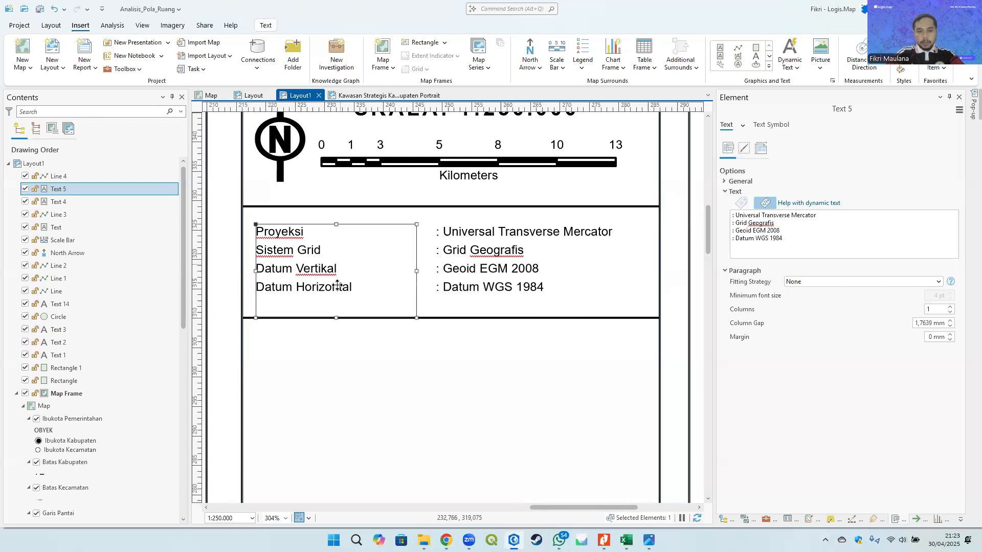
pyautogui.moveTo(335, 318); pyautogui.dragTo(350, 318)
# - Nudge the new divider line up closer to the info text
pyautogui.click(385, 318)
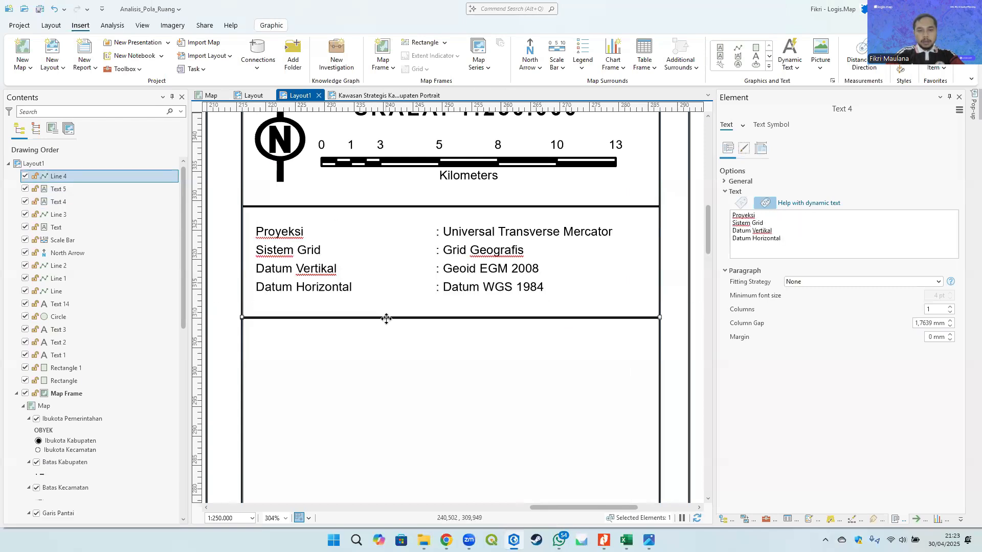
pyautogui.press('Up')
pyautogui.press('Up')
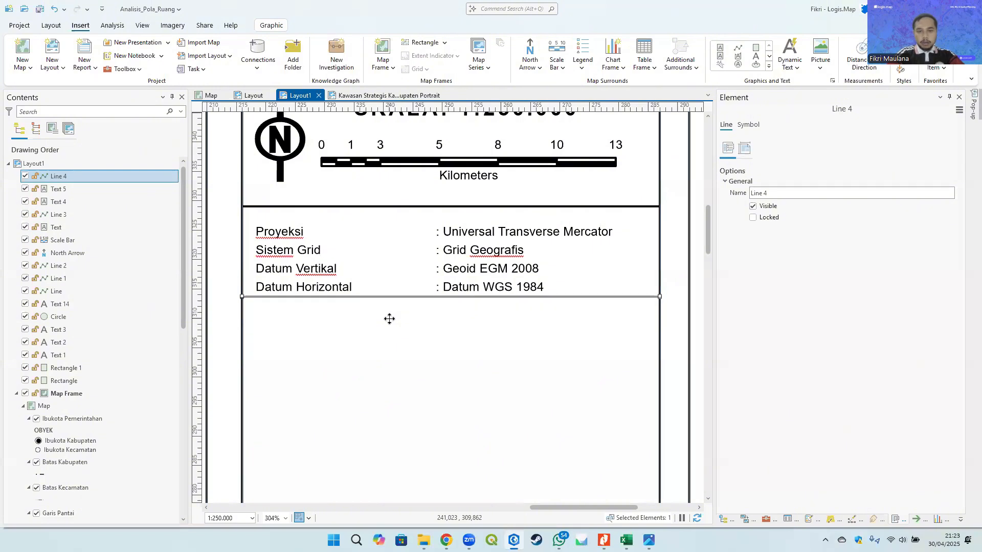
pyautogui.press('Down')
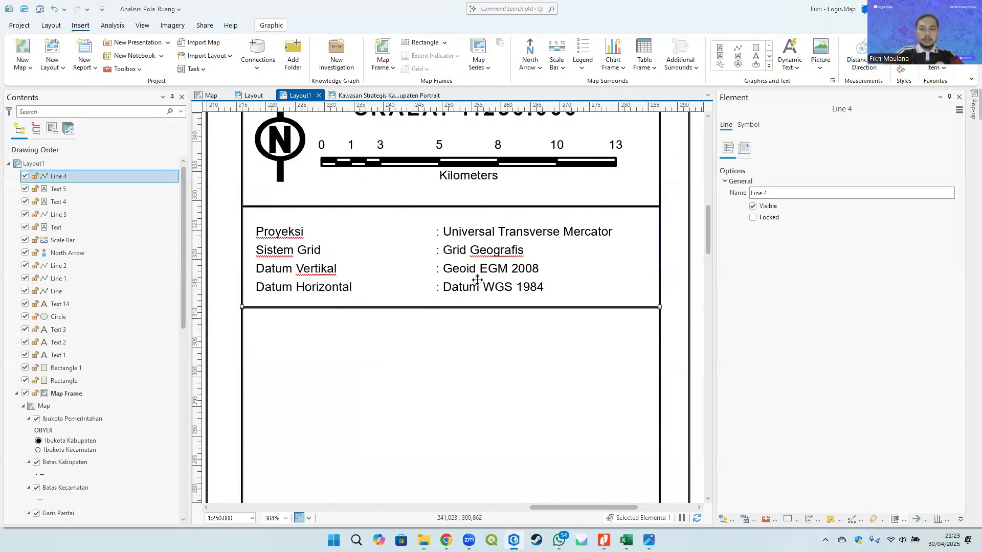
# - Select both info text boxes and nudge them up slightly
pyautogui.click(482, 258)
pyautogui.keyDown('shift'); pyautogui.click(290, 265); pyautogui.keyUp('shift')
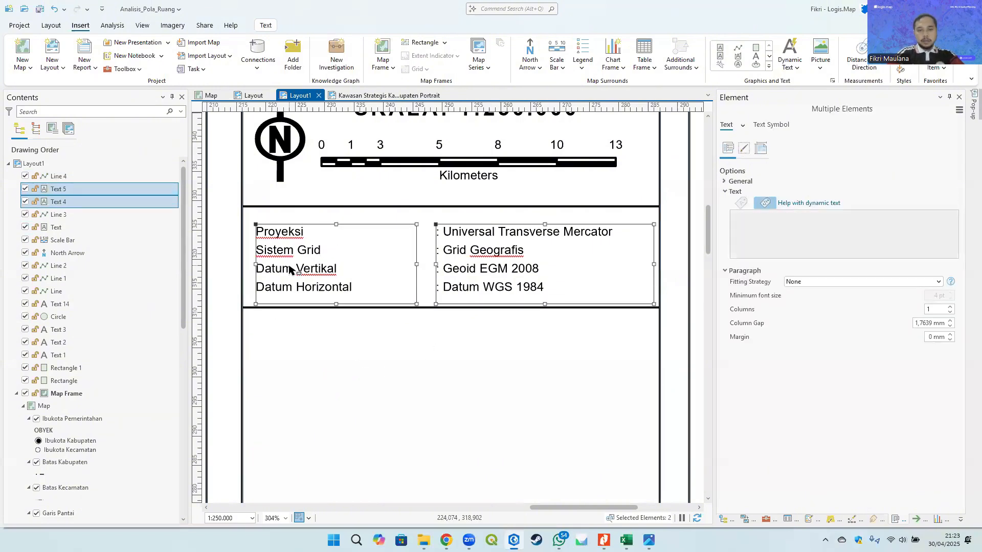
pyautogui.press('Up')
pyautogui.press('Down')
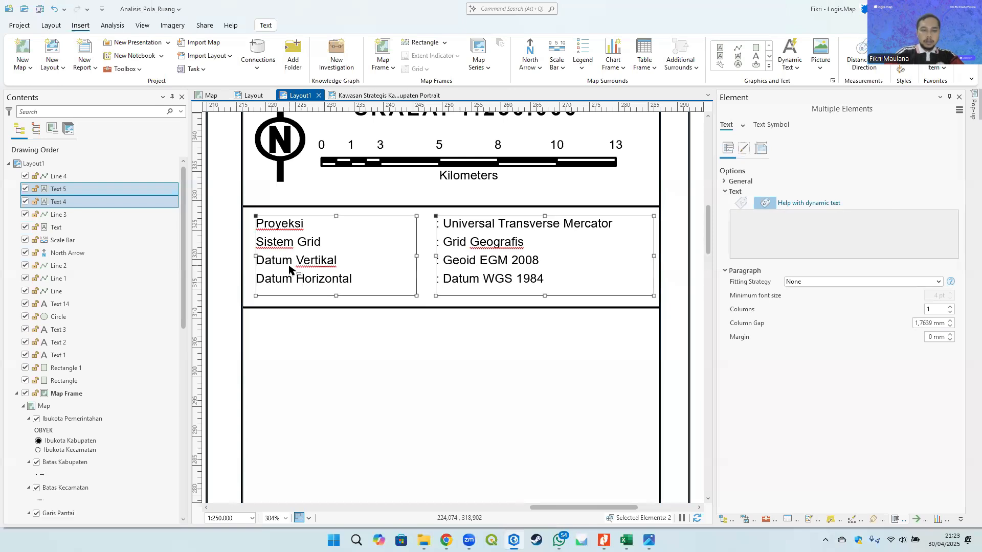
# - Nudge the divider line up to sit just beneath the info text
pyautogui.click(358, 308)
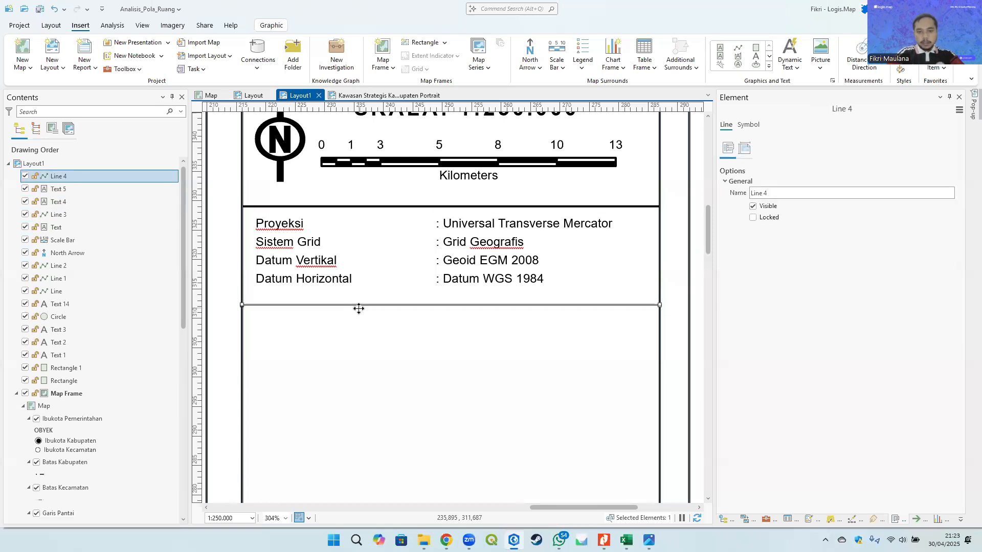
pyautogui.press('Up')
pyautogui.press('Up')
pyautogui.press('Up')
pyautogui.press('Up')
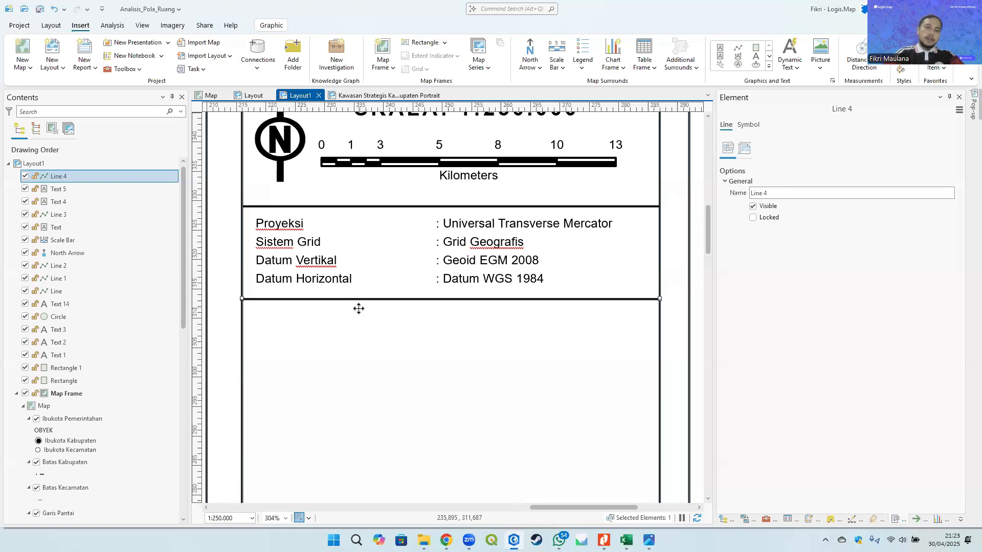
# - Examine the reference map's location diagram and legend sections against the layout's empty panel area
pyautogui.scroll(-4, 379, 287)
pyautogui.click(570, 248)
pyautogui.scroll(-1, 460, 286)
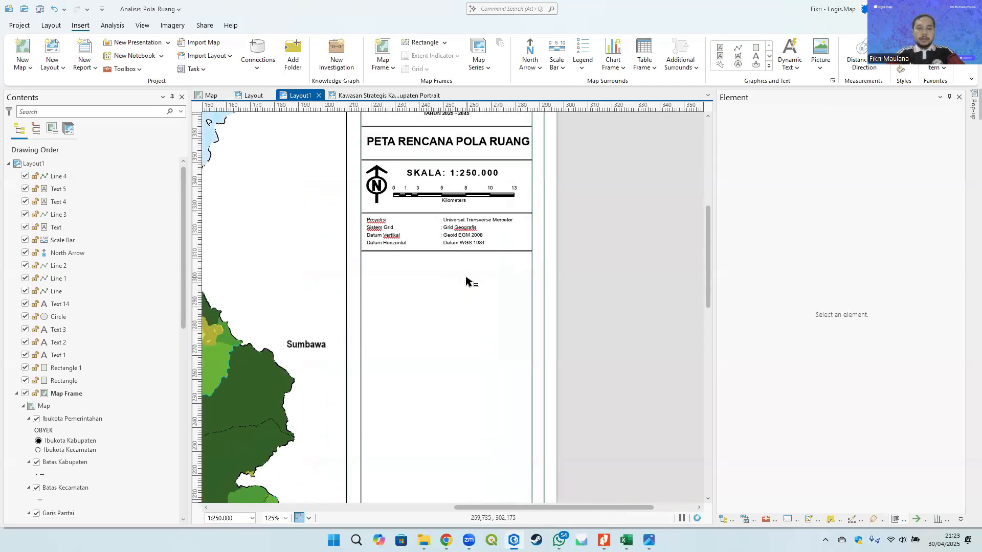
pyautogui.hotkey('alt', 'Tab')
pyautogui.scroll(-5, 609, 227)
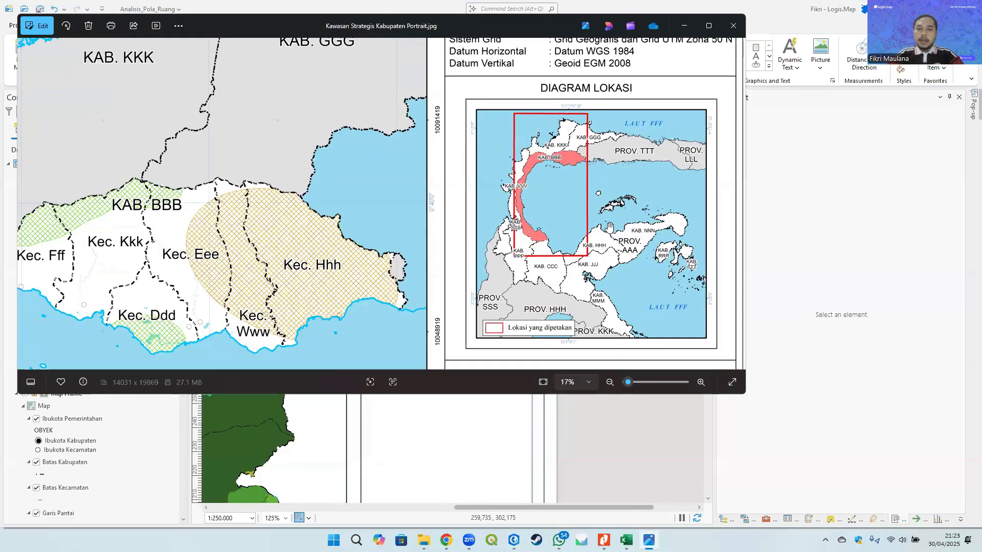
pyautogui.scroll(-5, 609, 227)
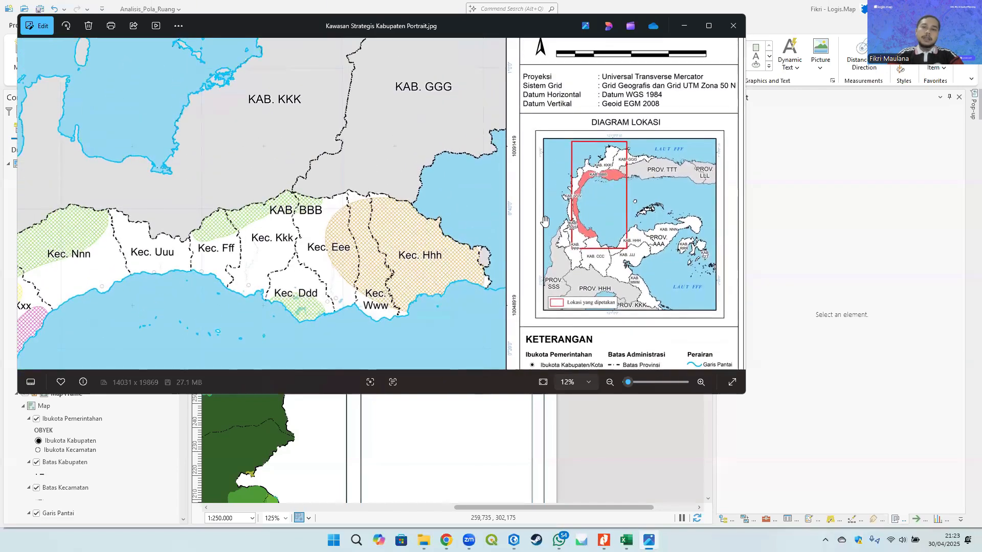
pyautogui.hotkey('alt', 'Tab')
pyautogui.scroll(-3, 436, 265)
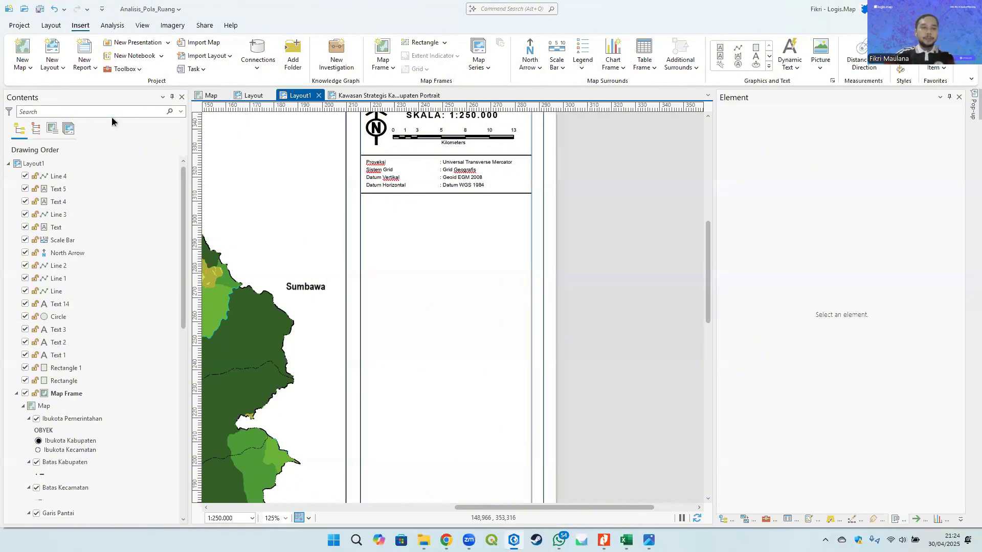
# - Rename the main map as Muka Peta in its map properties
pyautogui.moveTo(428, 242); pyautogui.dragTo(511, 243)
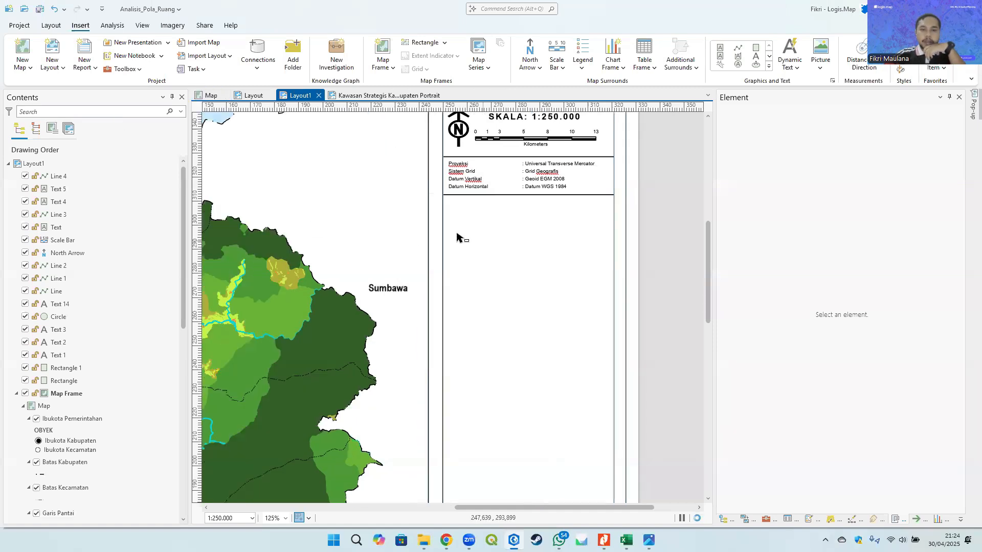
pyautogui.click(208, 97)
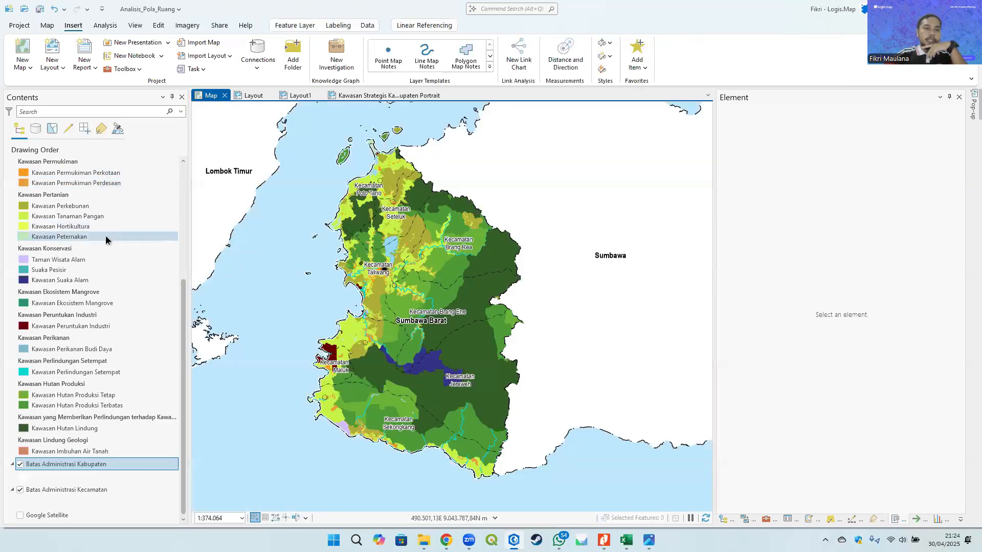
pyautogui.rightClick(29, 164)
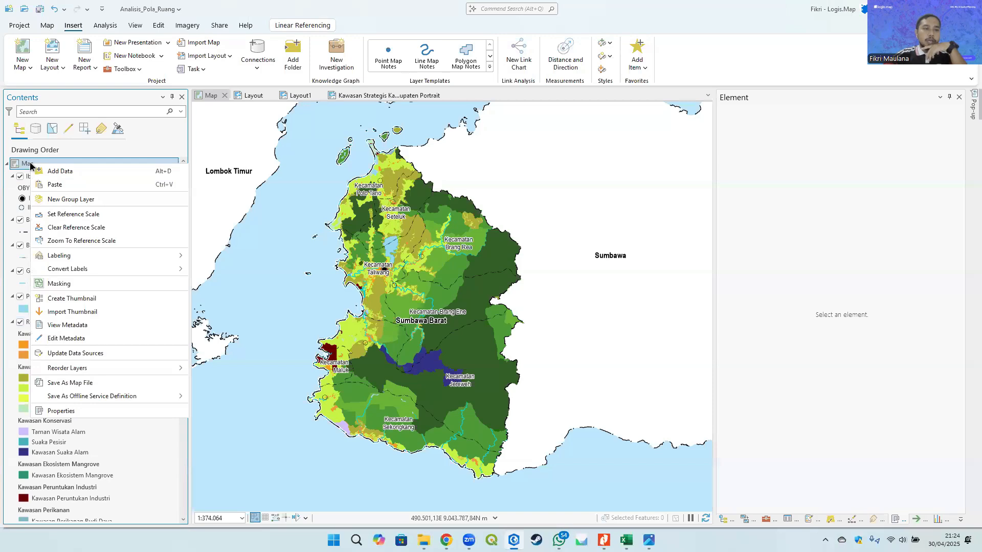
pyautogui.click(76, 409)
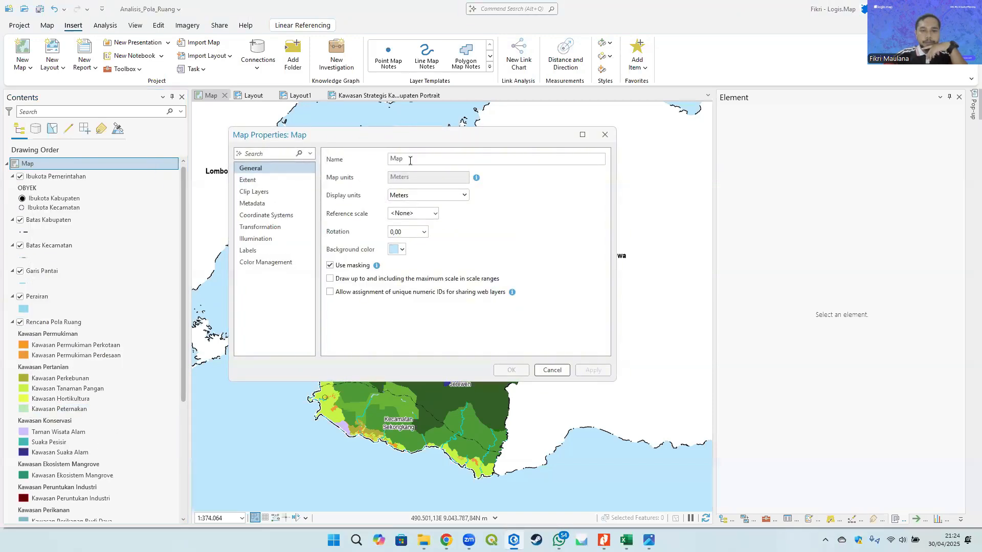
pyautogui.write('M')
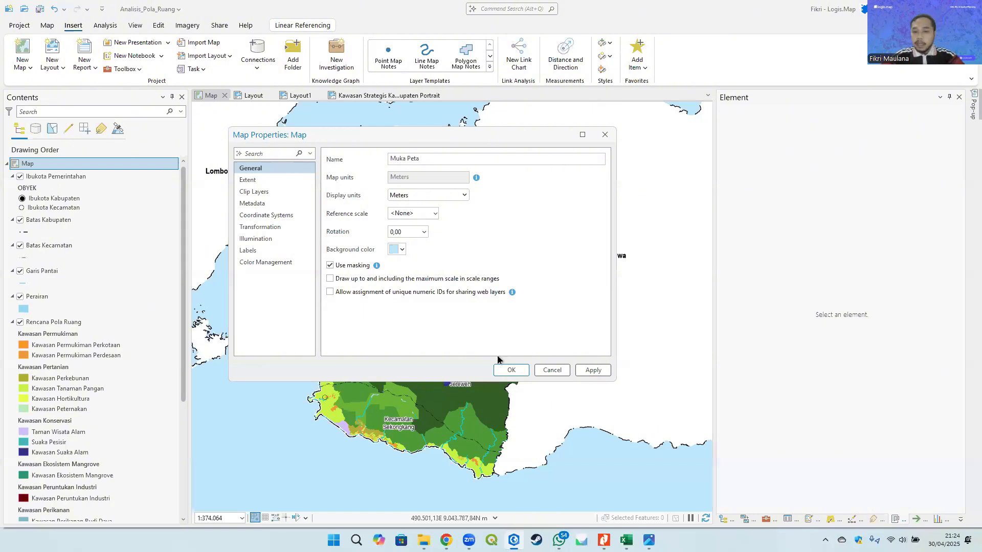
pyautogui.click(511, 370)
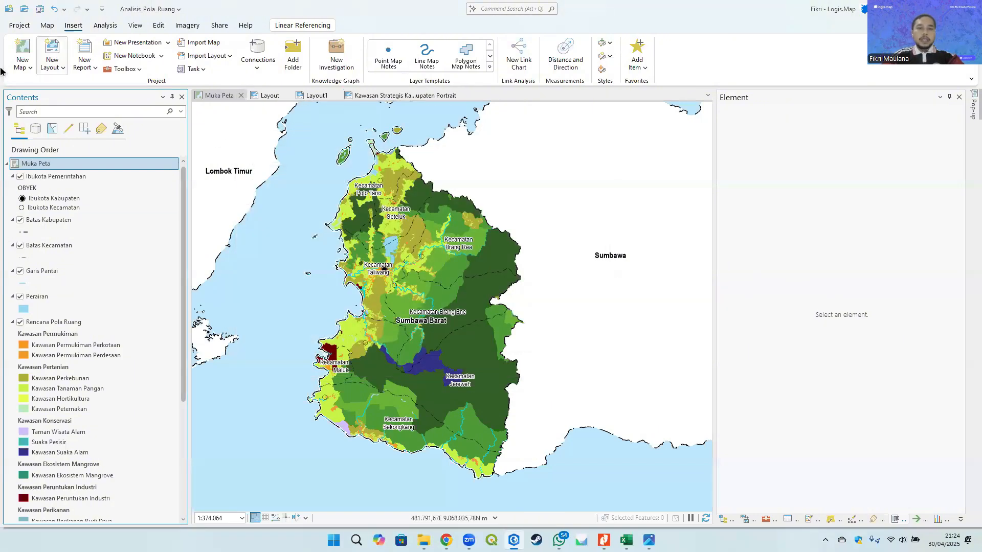
# - Create a new map and centre it on the Lombok and Sumbawa islands
pyautogui.click(23, 65)
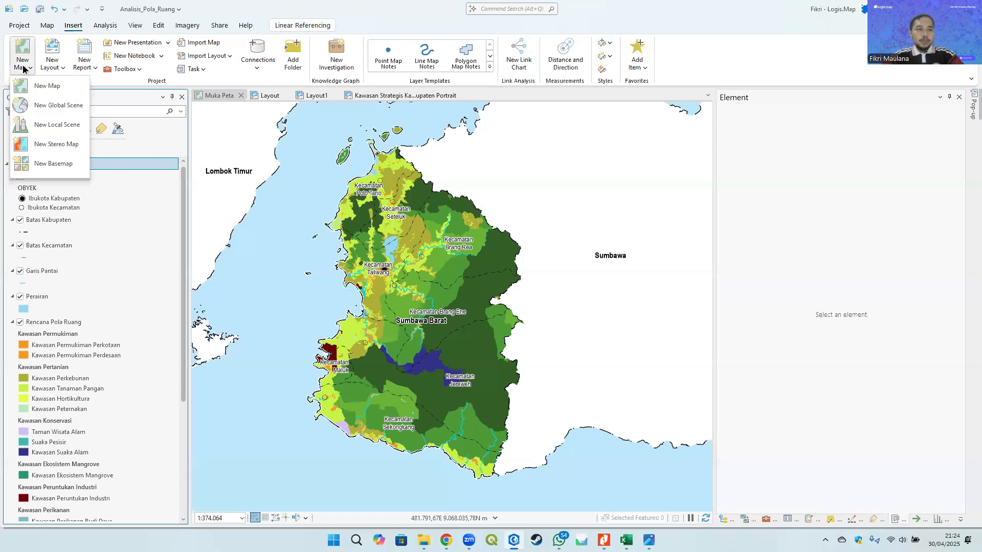
pyautogui.click(60, 87)
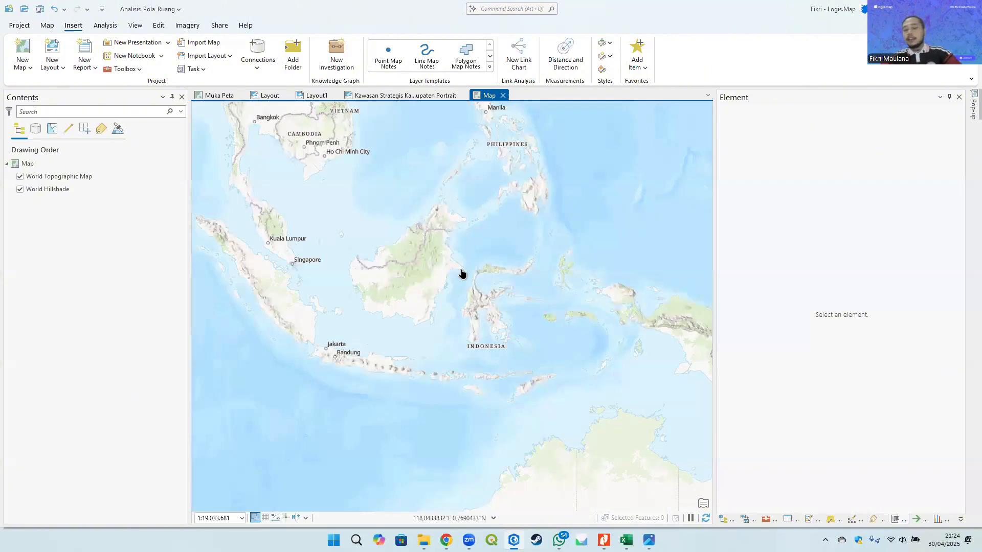
pyautogui.scroll(10, 439, 386)
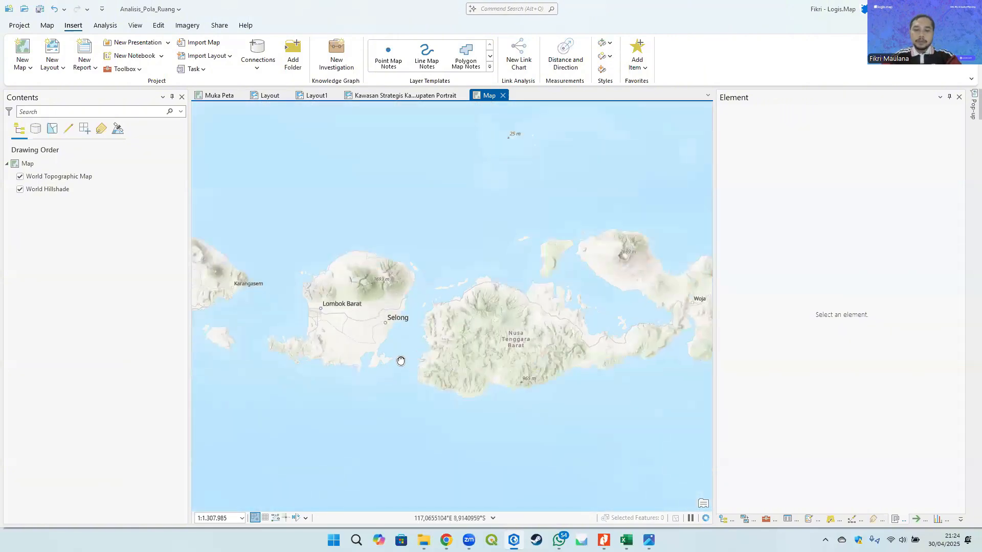
pyautogui.moveTo(401, 361); pyautogui.dragTo(373, 359)
pyautogui.scroll(-2, 374, 358)
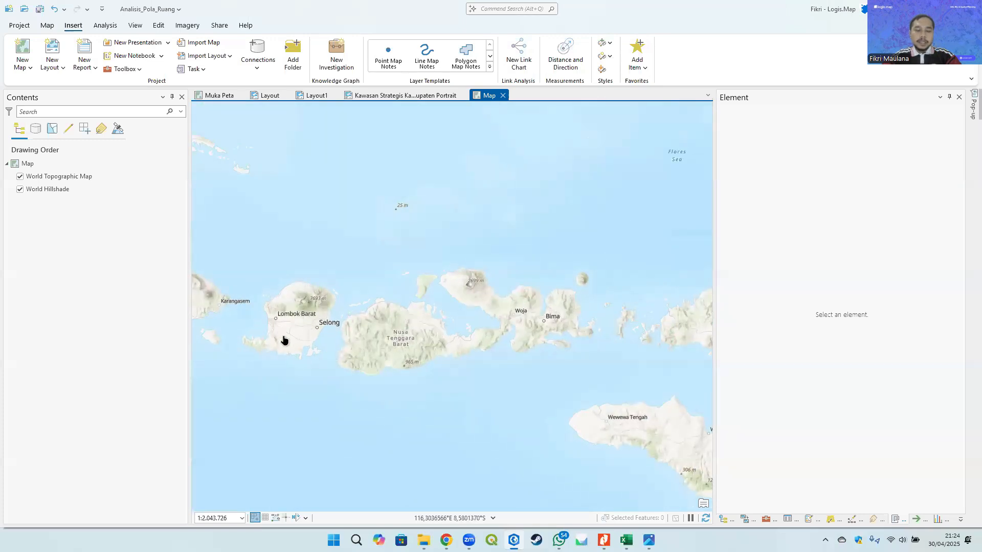
pyautogui.moveTo(287, 313); pyautogui.dragTo(312, 305)
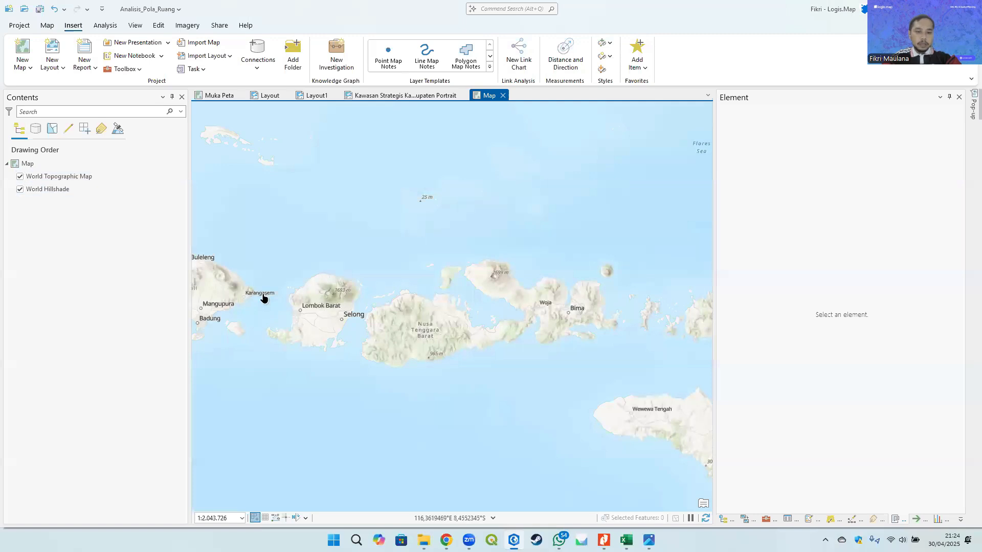
pyautogui.moveTo(377, 312); pyautogui.dragTo(388, 287)
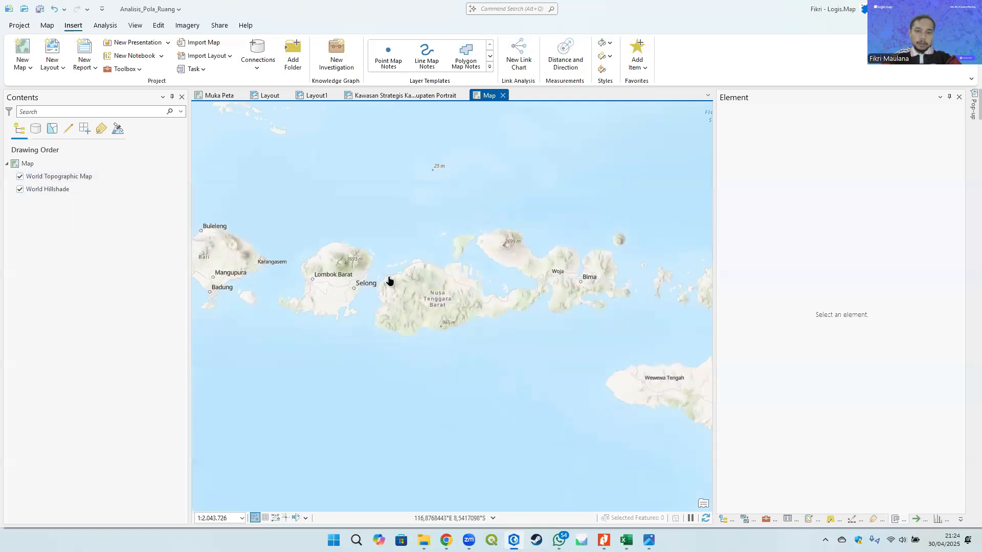
pyautogui.click(45, 26)
pyautogui.click(73, 25)
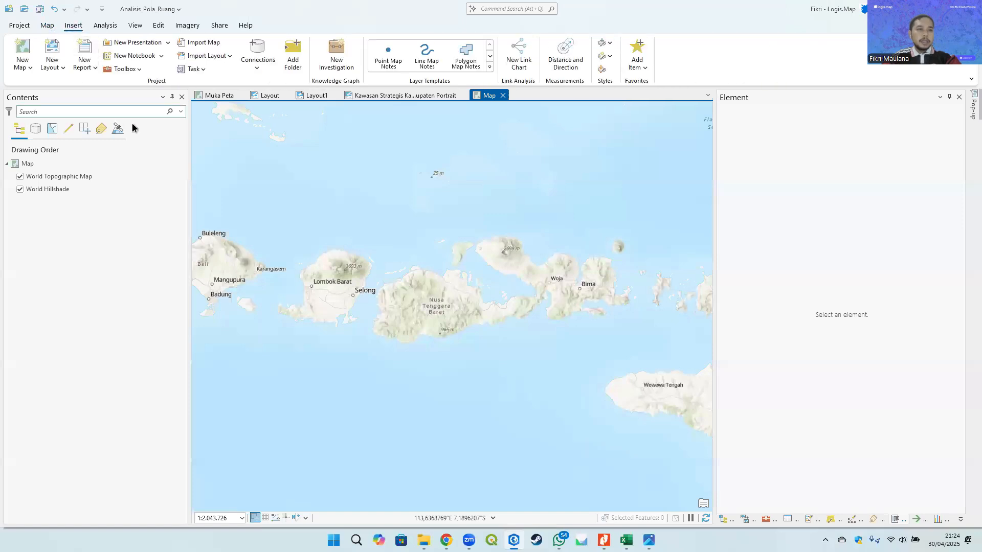
pyautogui.click(62, 177)
pyautogui.click(54, 189)
pyautogui.click(57, 177)
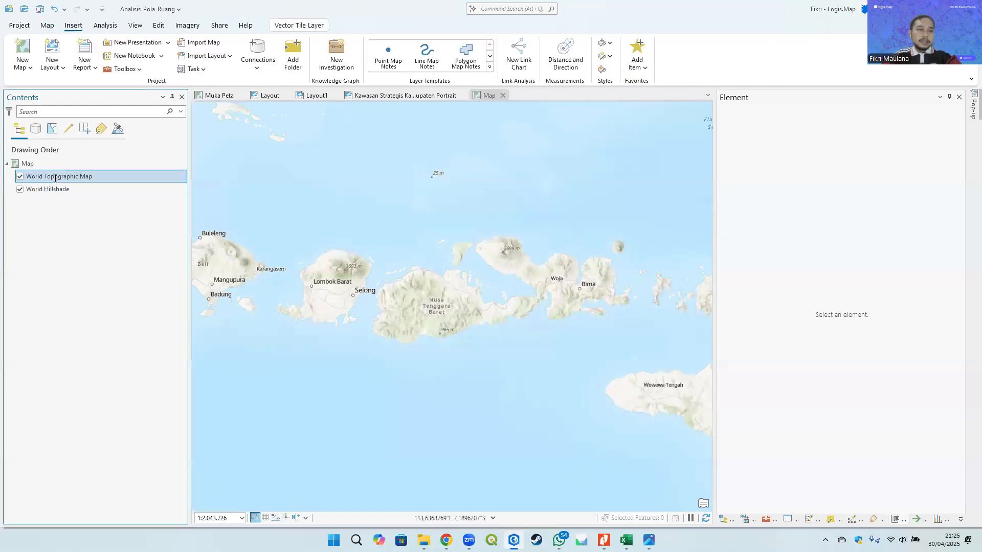
pyautogui.click(50, 189)
pyautogui.click(45, 177)
pyautogui.click(47, 25)
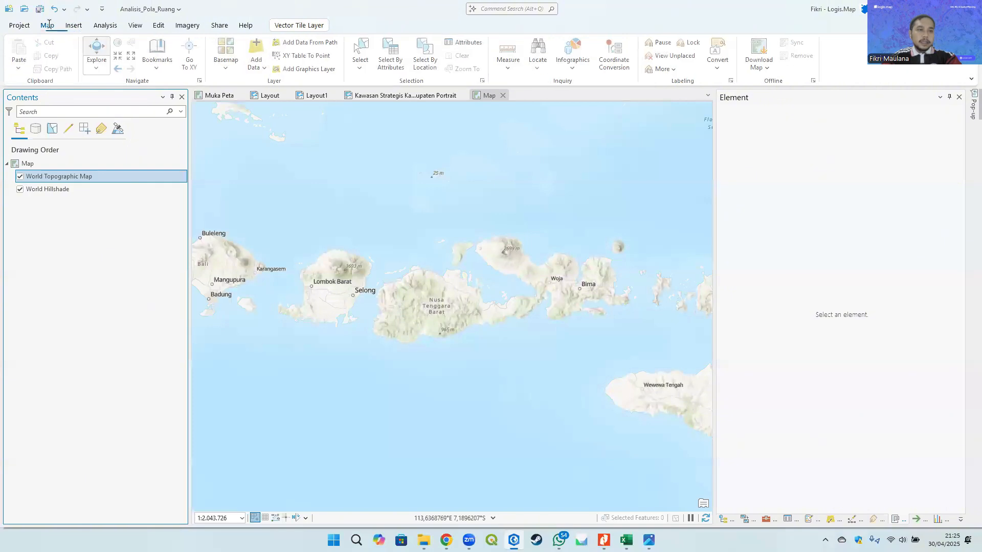
pyautogui.click(73, 185)
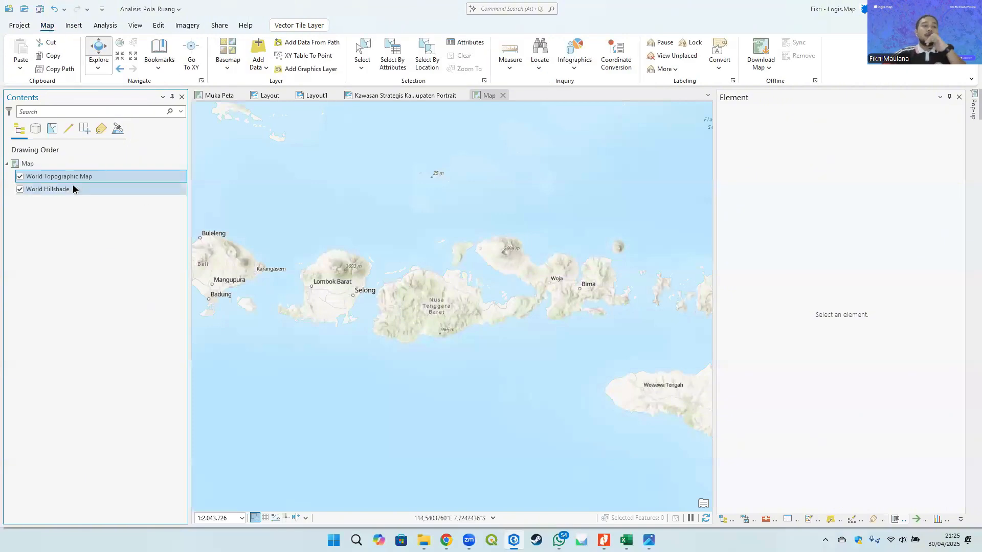
pyautogui.click(71, 176)
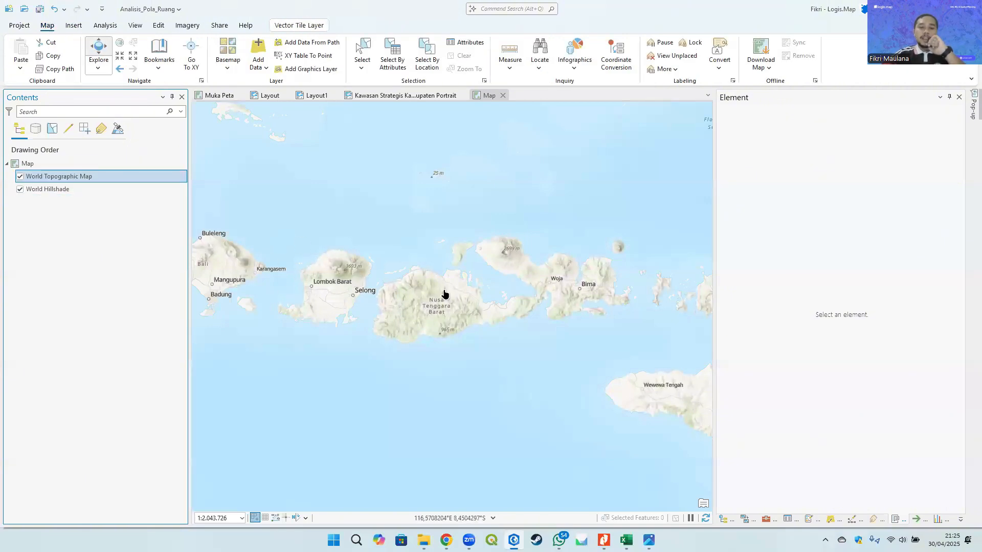
pyautogui.moveTo(416, 306); pyautogui.dragTo(424, 309)
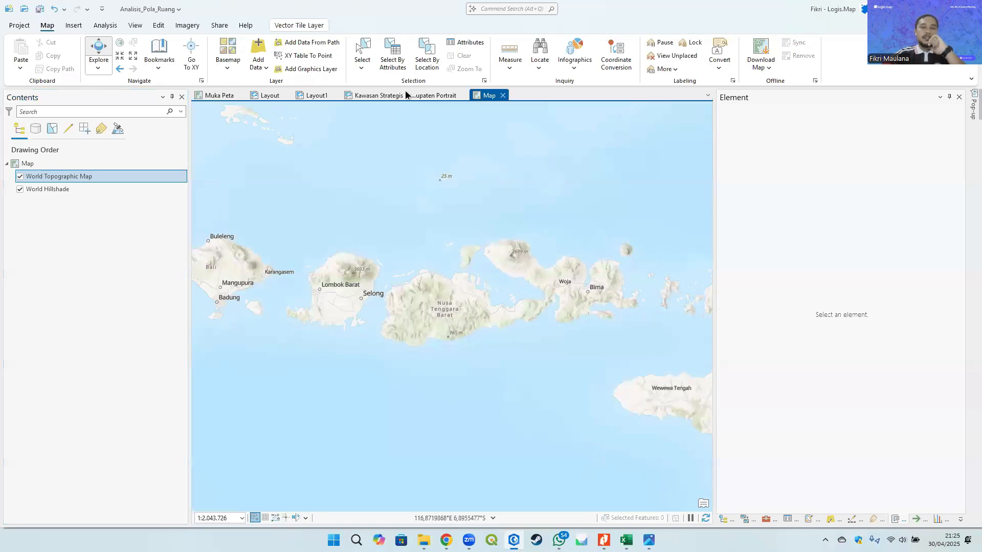
# - Compare the reference image's location diagram with the layout's empty panel and the new map
pyautogui.click(314, 97)
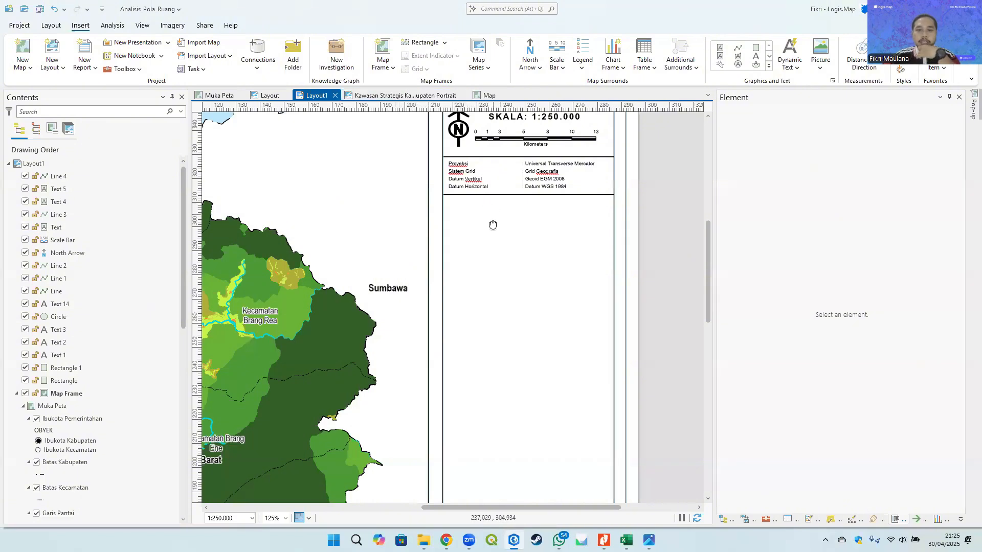
pyautogui.scroll(3, 417, 199)
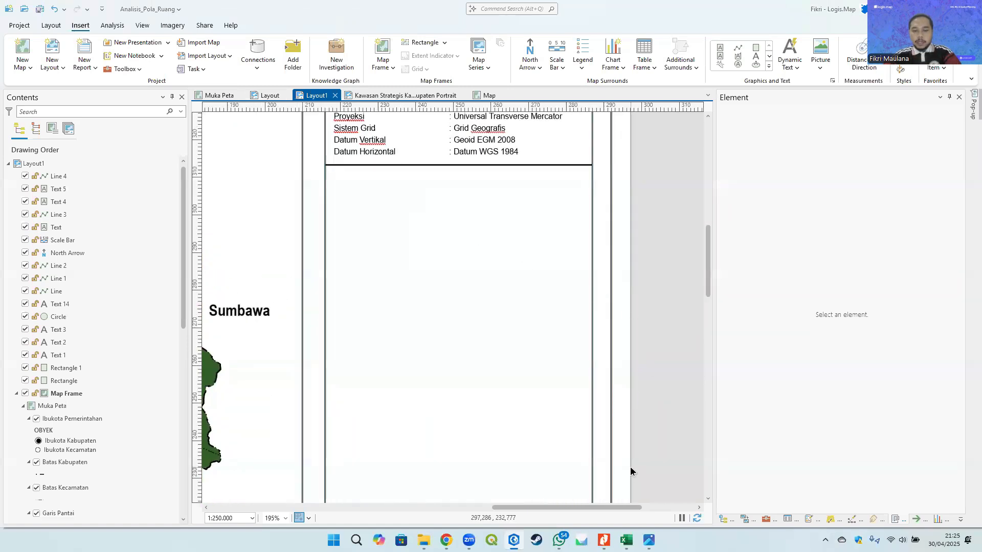
pyautogui.click(648, 539)
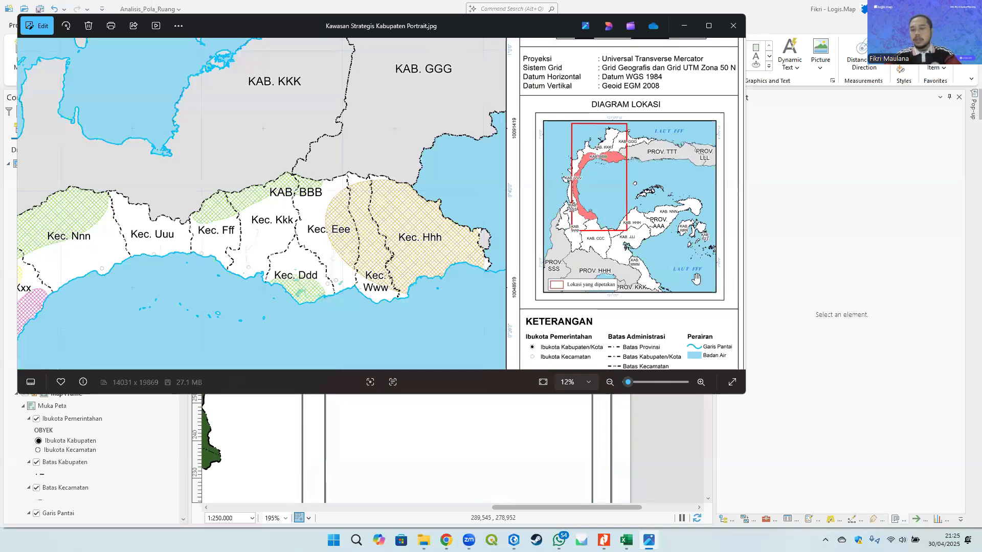
pyautogui.hotkey('alt', 'Tab')
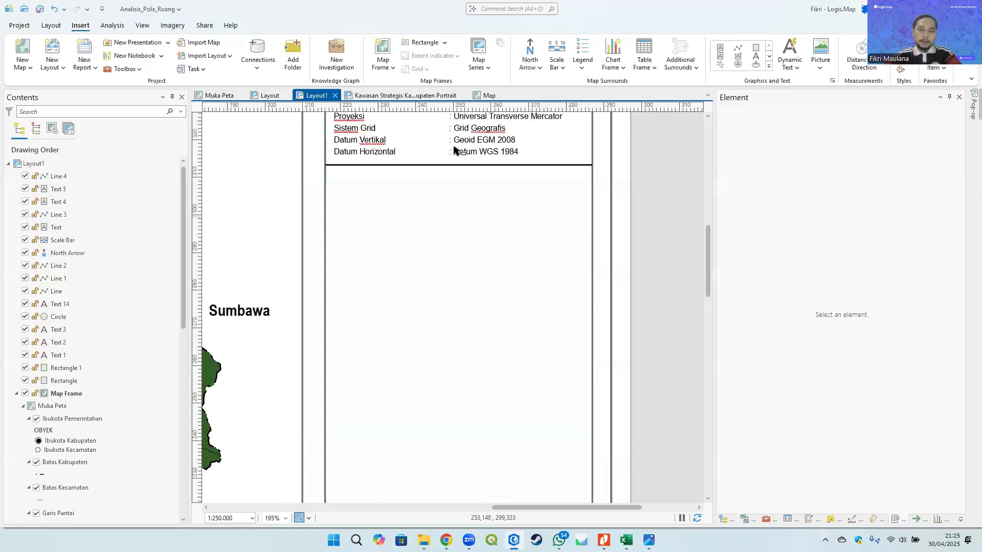
pyautogui.click(483, 96)
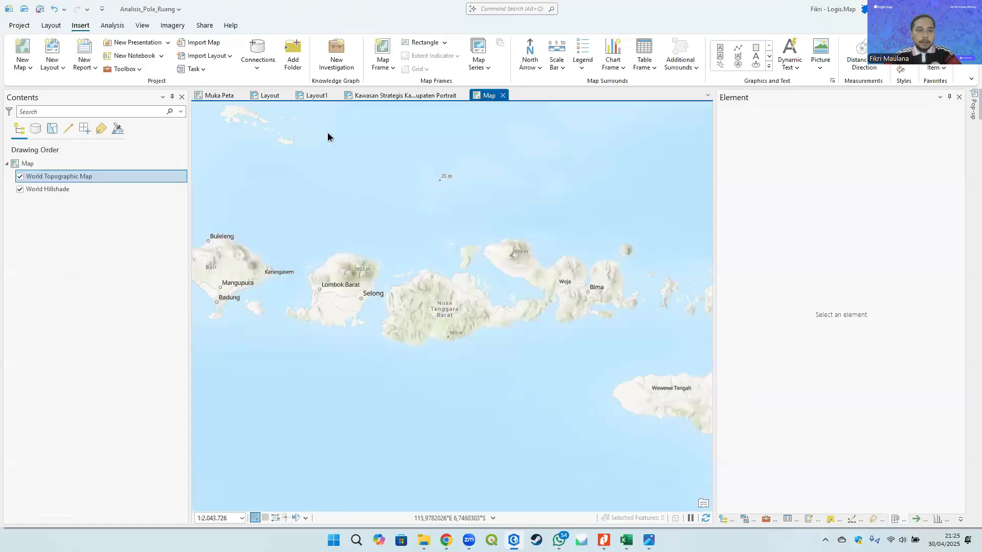
pyautogui.hotkey('alt', 'Tab')
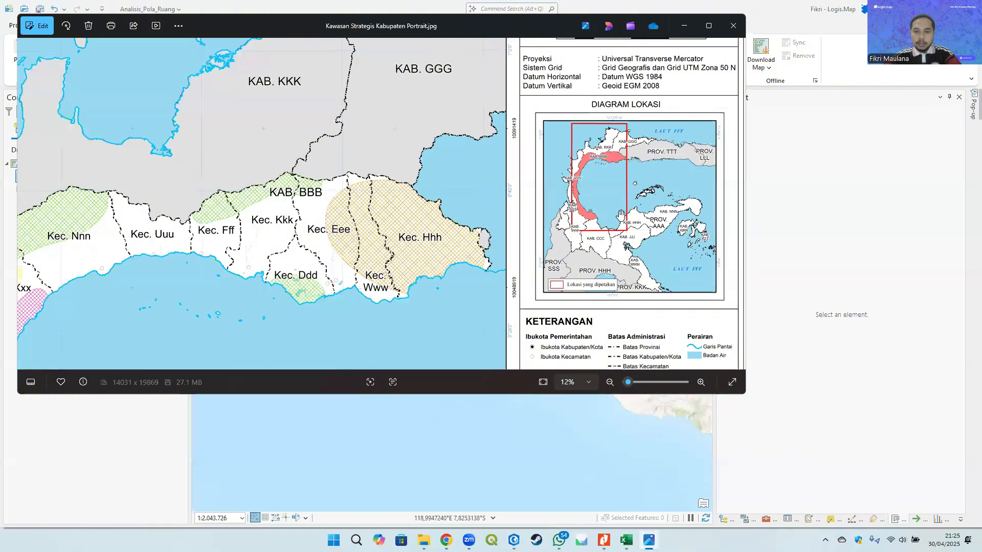
pyautogui.moveTo(610, 206)
pyautogui.mouseDown()
pyautogui.moveTo(602, 225)
pyautogui.moveTo(594, 197)
pyautogui.mouseUp()
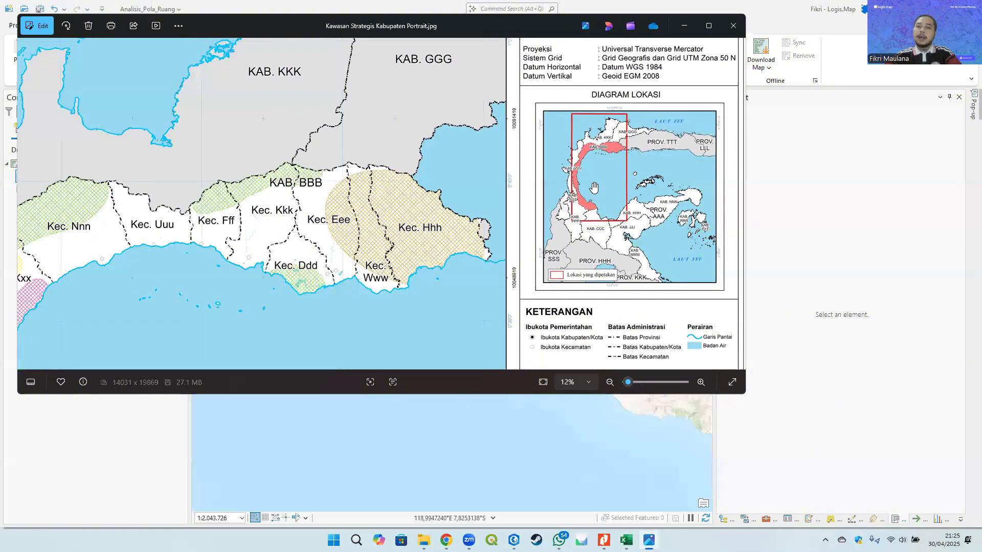
pyautogui.hotkey('alt', 'Tab')
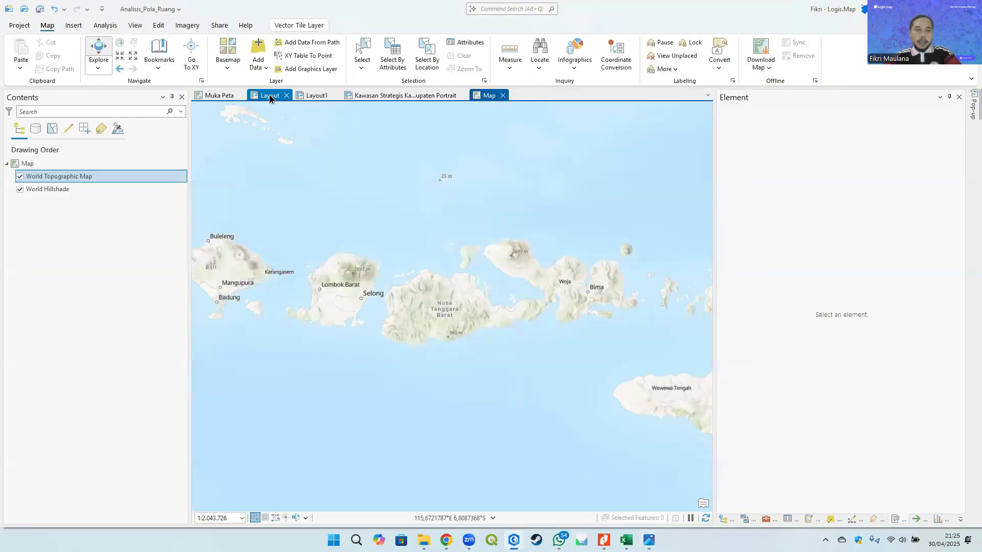
# - Copy the Batas Administrasi Kabupaten layer from the Muka Peta map
pyautogui.click(204, 96)
pyautogui.scroll(-5, 102, 450)
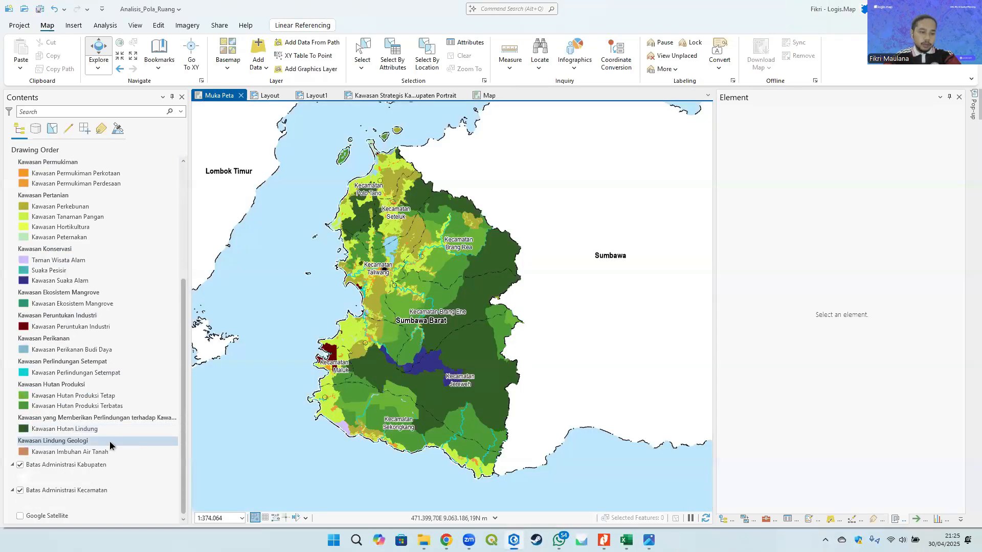
pyautogui.rightClick(88, 465)
pyautogui.click(81, 489)
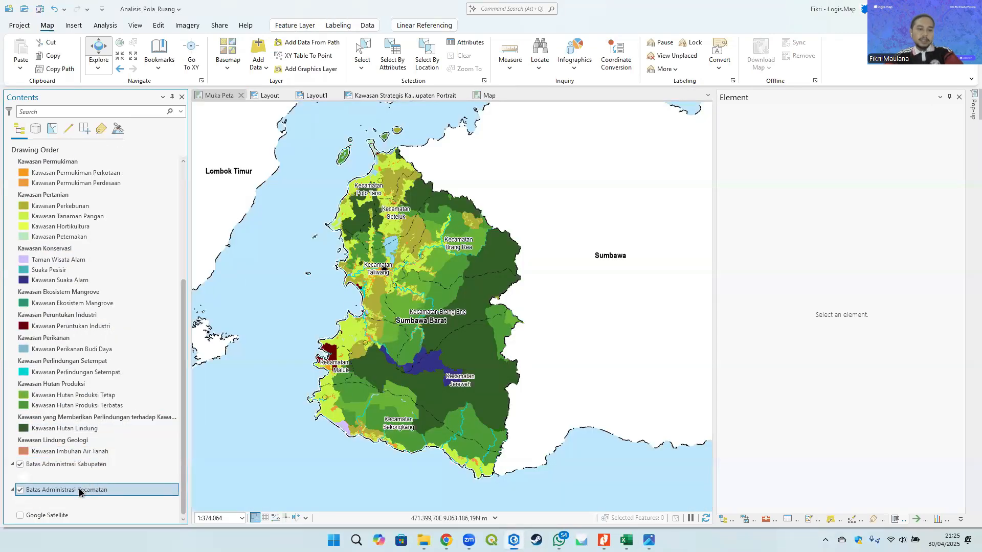
pyautogui.rightClick(84, 467)
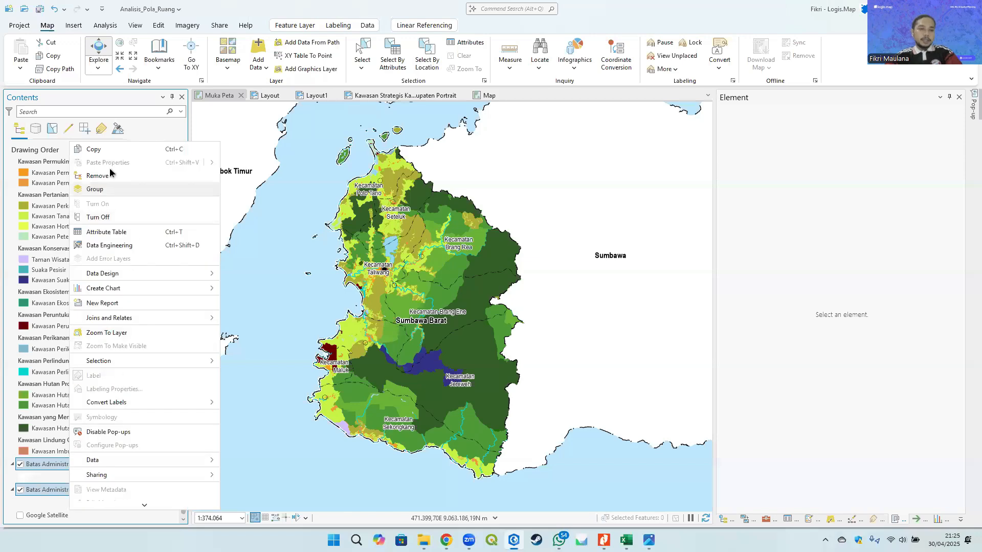
pyautogui.click(102, 150)
# - Rename the new map as Diagram Lokasi in its map properties
pyautogui.click(482, 96)
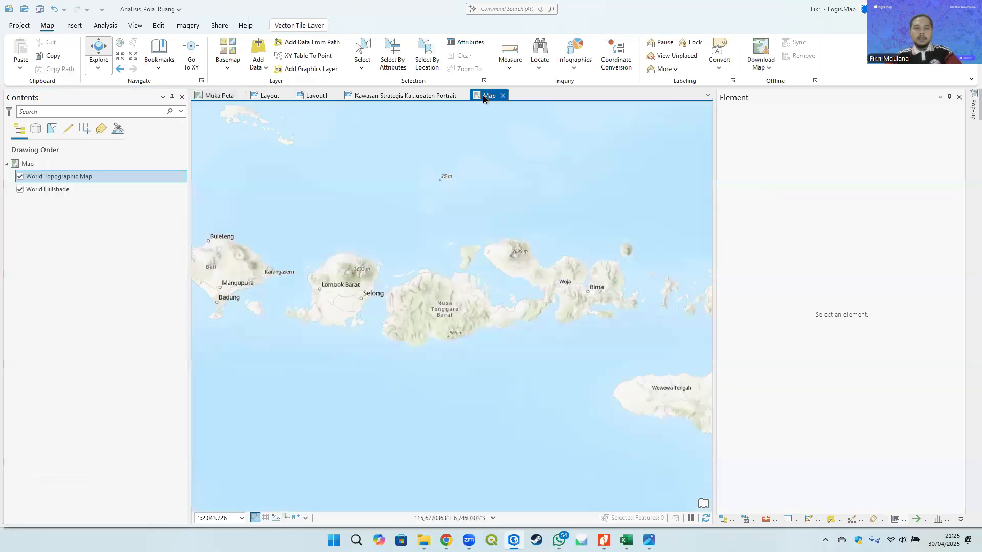
pyautogui.moveTo(415, 95); pyautogui.dragTo(228, 99)
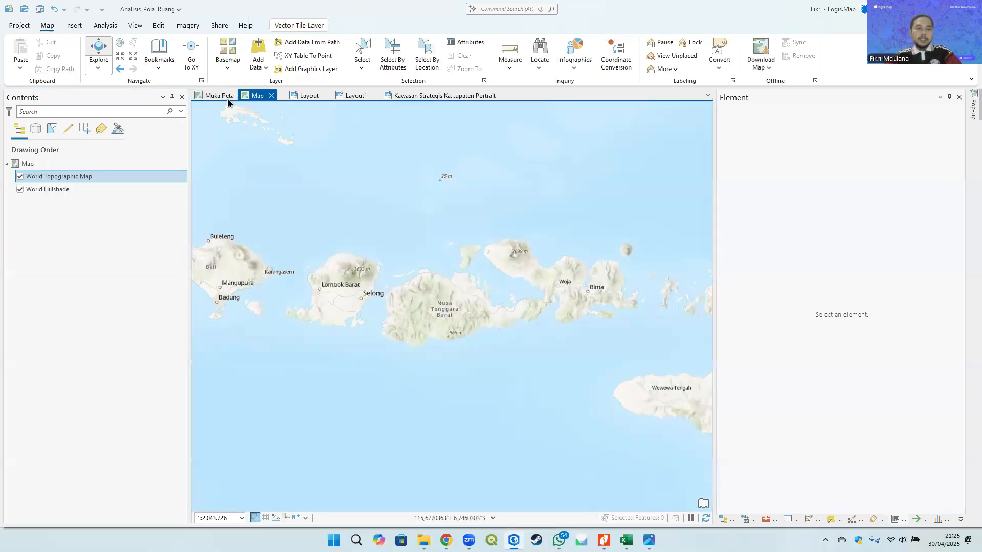
pyautogui.rightClick(23, 163)
pyautogui.click(60, 410)
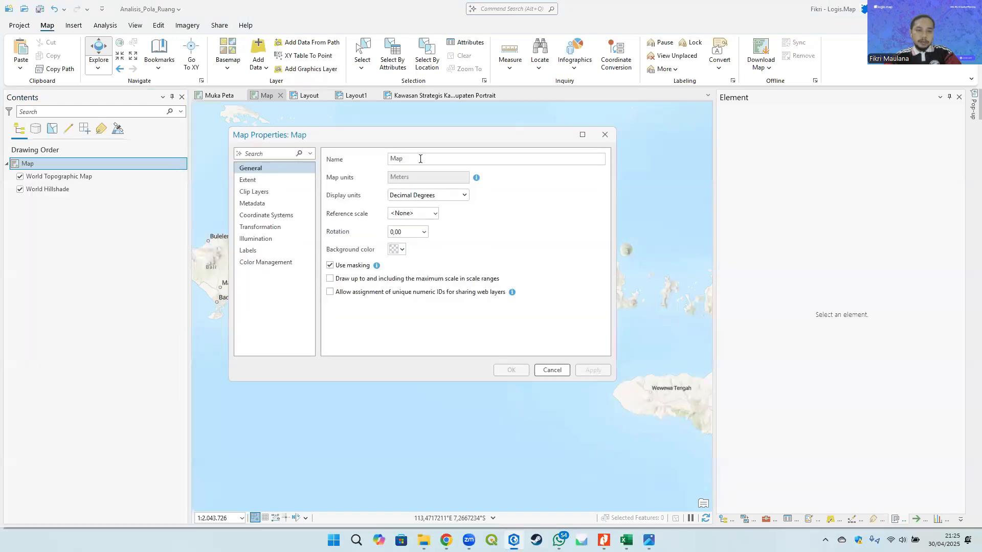
pyautogui.write('Diagr')
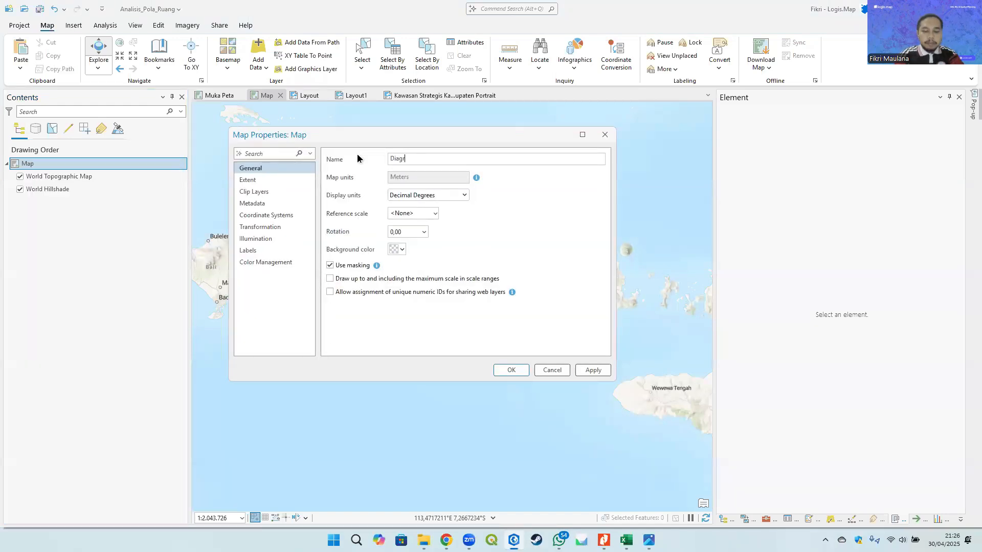
pyautogui.write('am Lokasi')
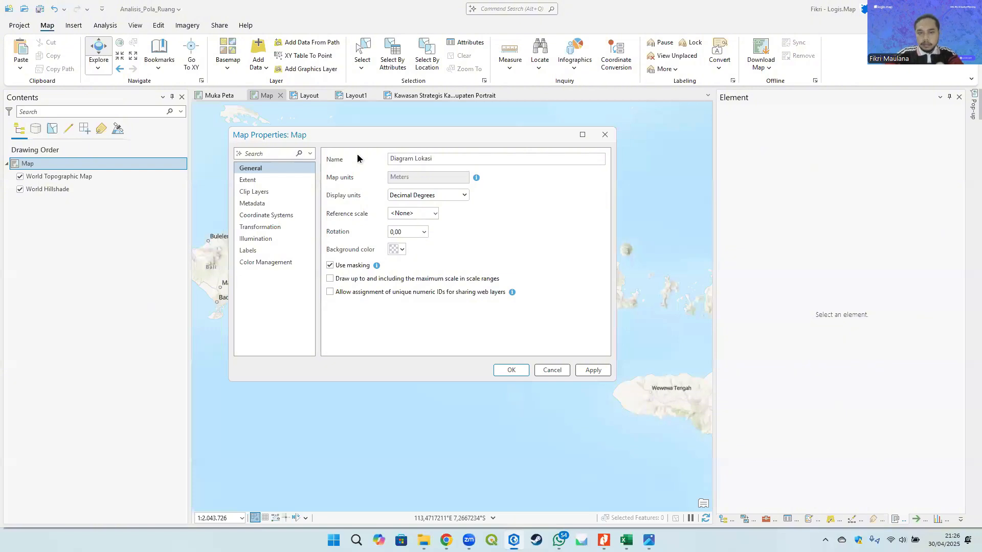
pyautogui.click(512, 371)
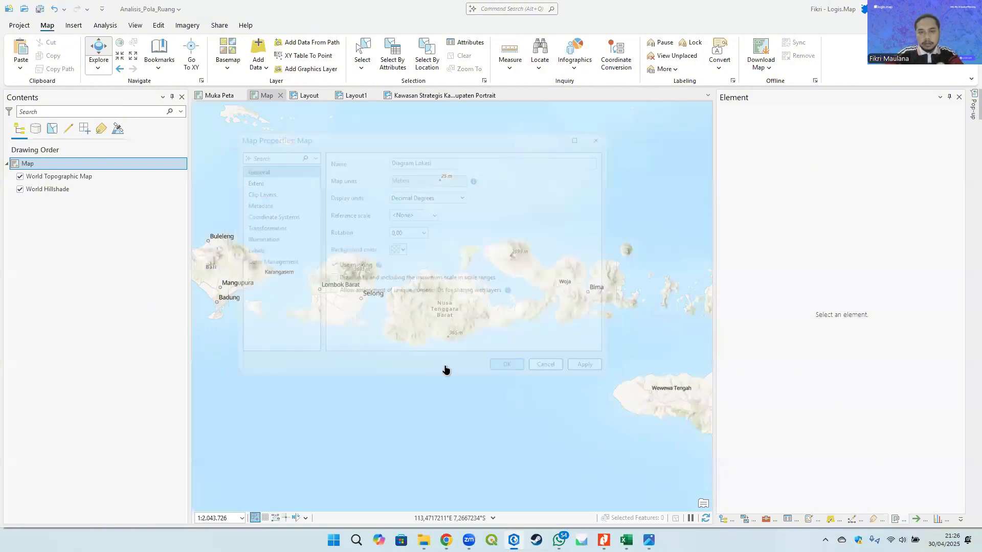
# - Paste the copied boundary layers into the Diagram Lokasi map
pyautogui.rightClick(51, 165)
pyautogui.click(77, 187)
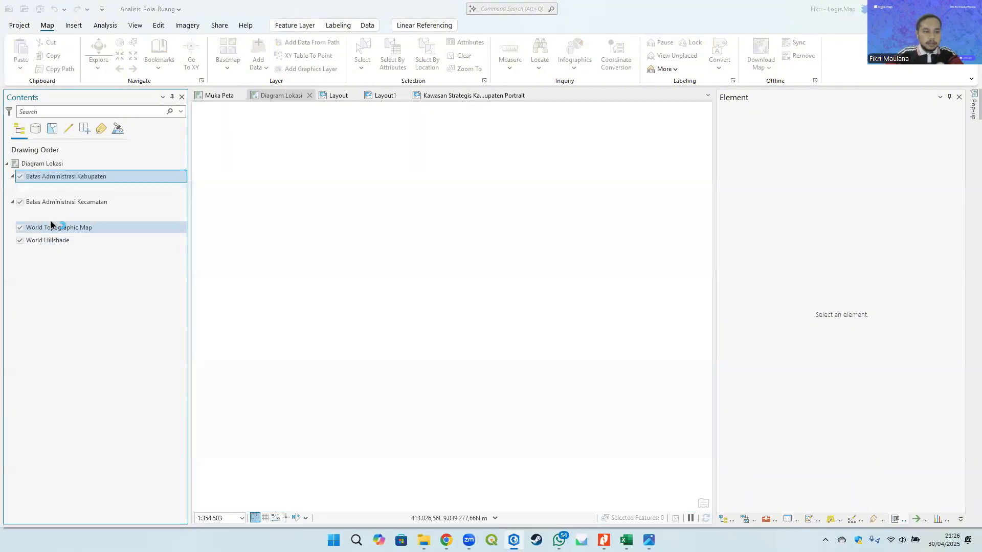
# - Turn off the World Hillshade layer while keeping World Topographic Map visible in Diagram Lokasi
pyautogui.click(52, 227)
pyautogui.keyDown('shift'); pyautogui.click(49, 239); pyautogui.keyUp('shift')
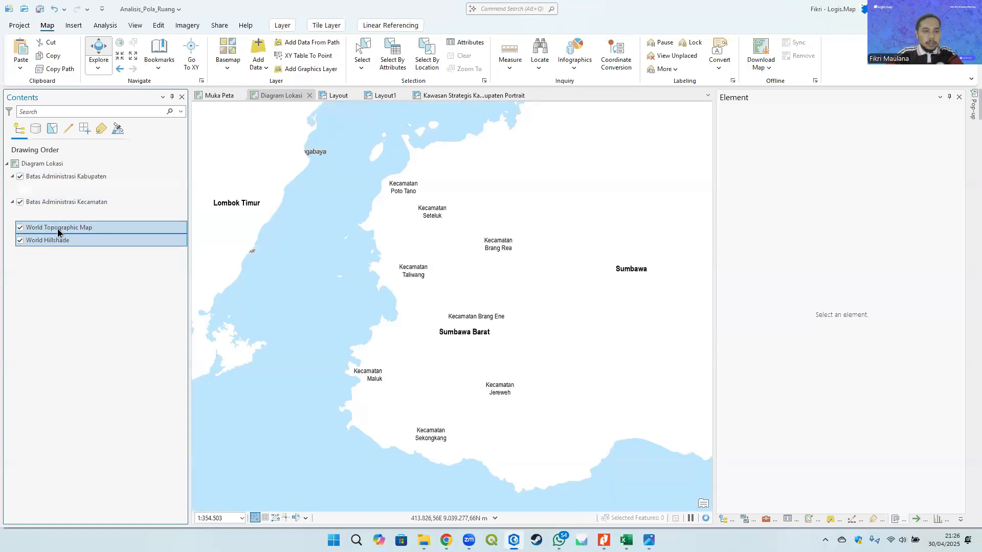
pyautogui.rightClick(57, 228)
pyautogui.click(40, 259)
pyautogui.keyDown('ctrl'); pyautogui.click(38, 241); pyautogui.keyUp('ctrl')
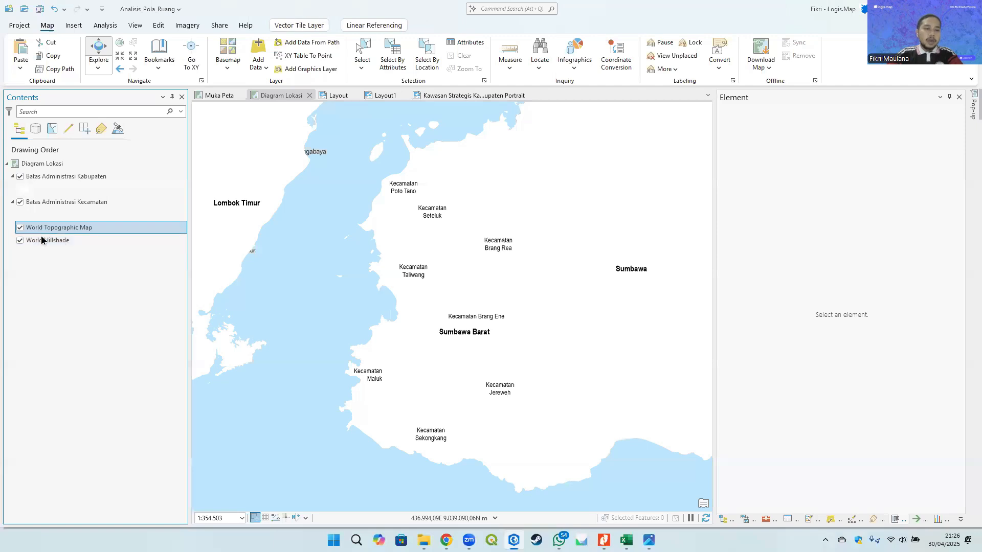
pyautogui.click(20, 228)
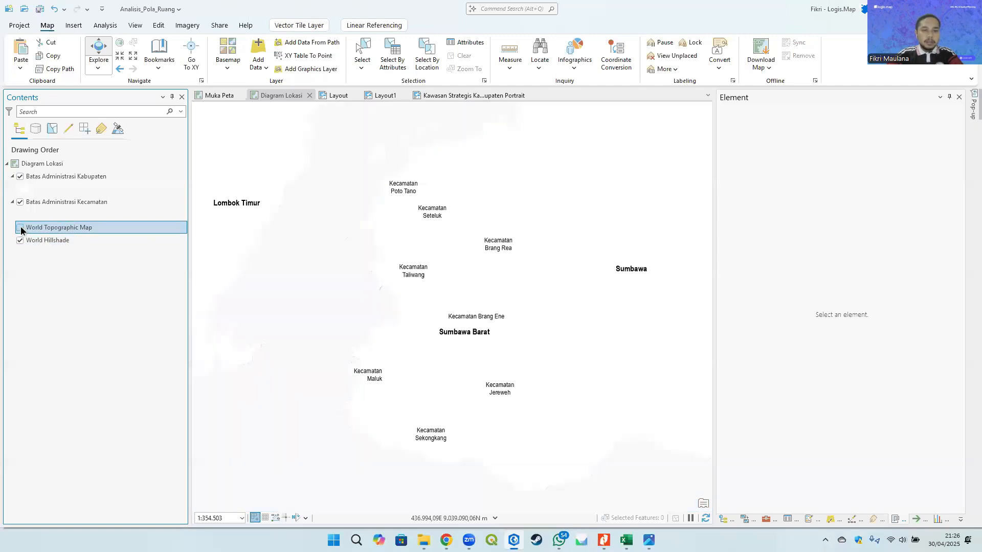
pyautogui.click(21, 228)
pyautogui.click(20, 240)
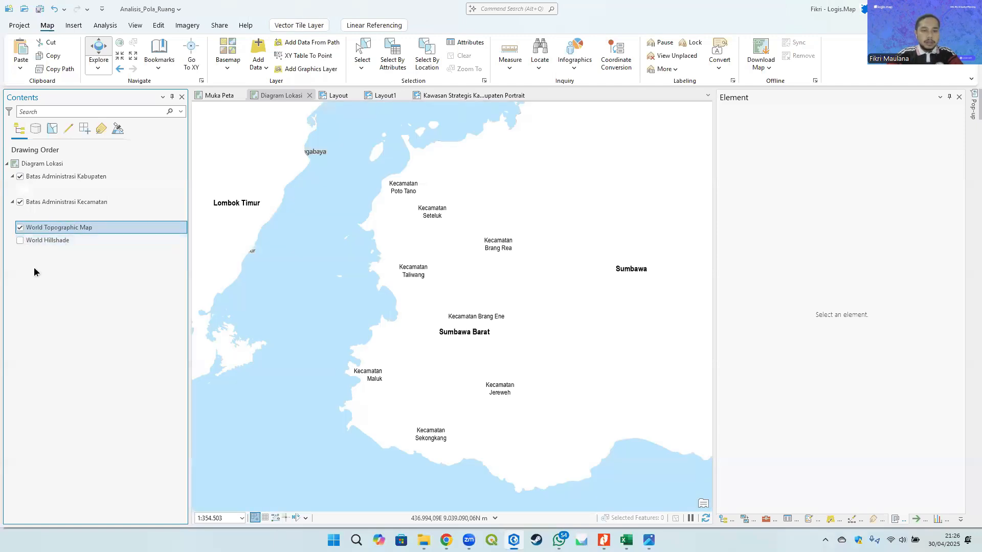
# - Set the Batas Administrasi Kabupaten polygon outline colour to black
pyautogui.click(64, 178)
pyautogui.click(21, 189)
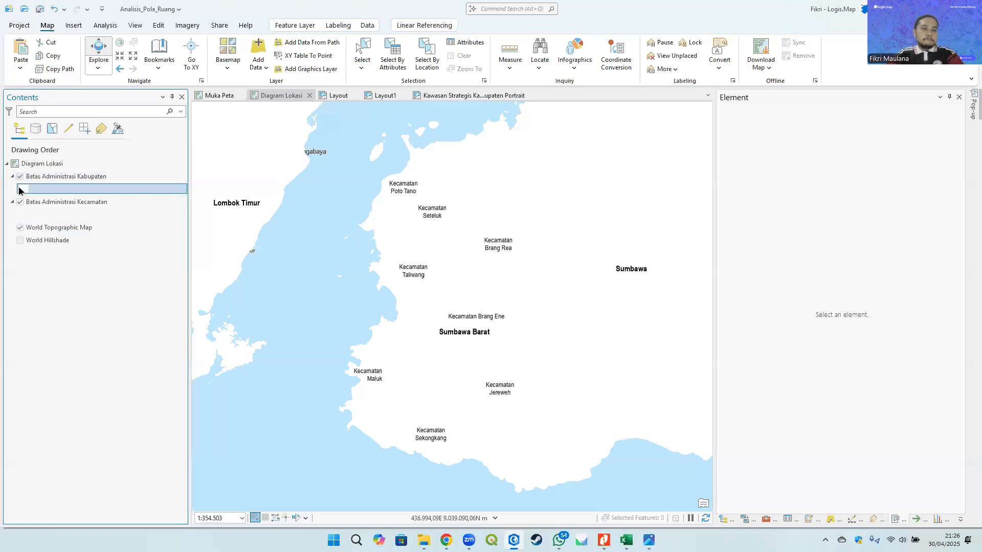
pyautogui.click(955, 190)
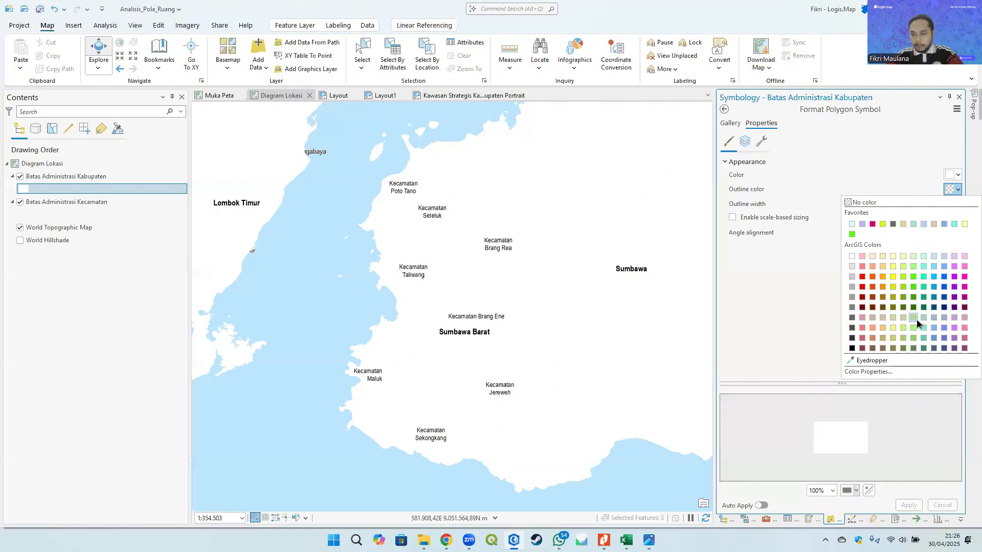
pyautogui.click(852, 350)
pyautogui.click(909, 505)
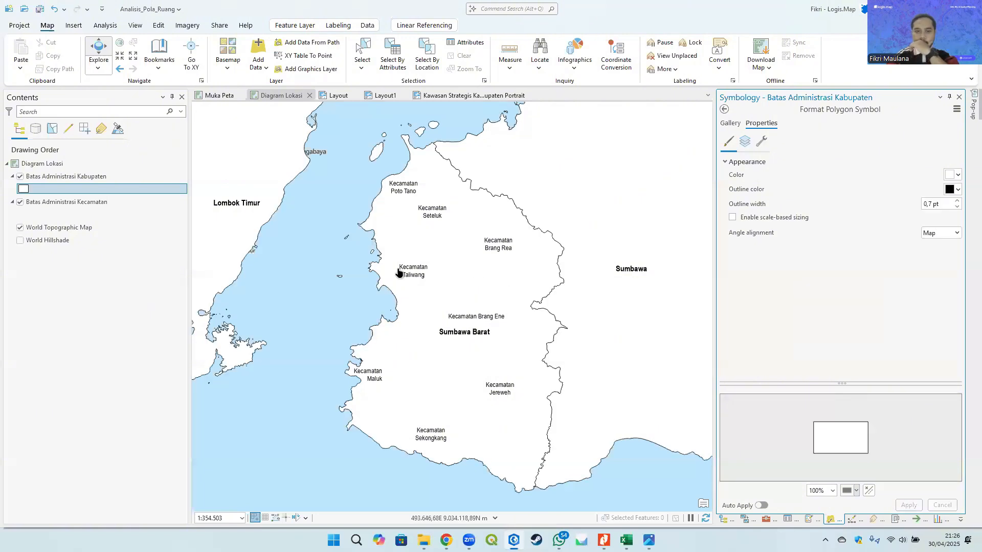
# - Turn off labelling for the Batas Administrasi Kecamatan layer
pyautogui.click(62, 203)
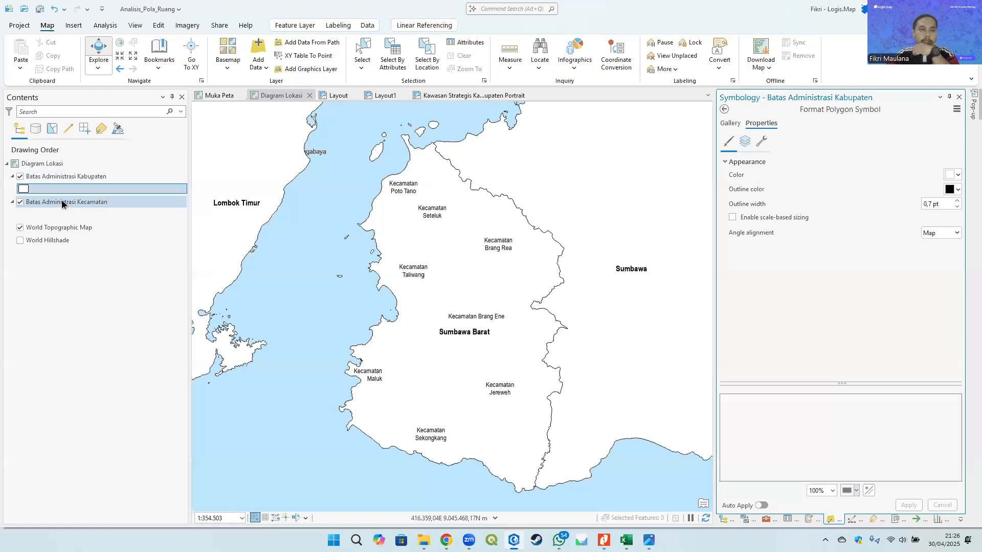
pyautogui.rightClick(61, 203)
pyautogui.click(333, 25)
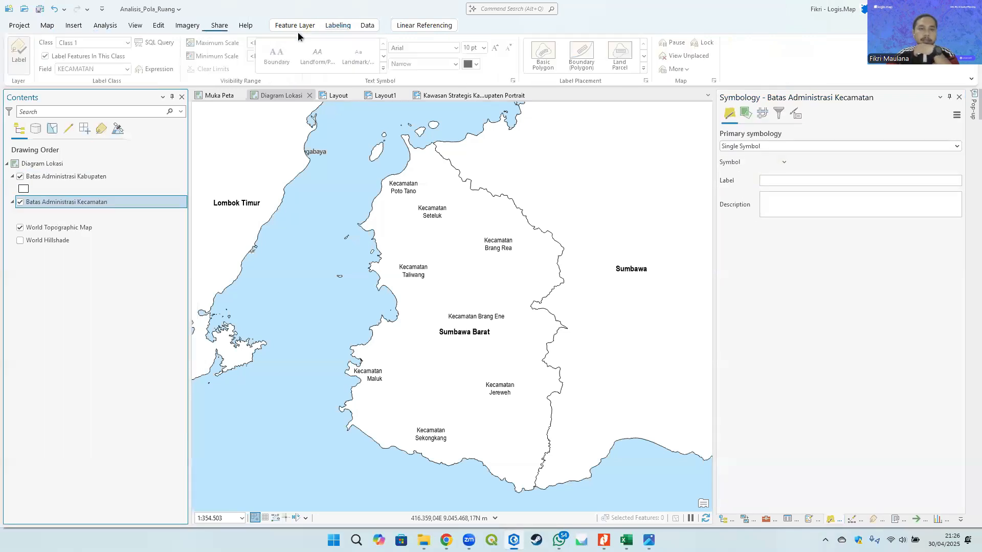
pyautogui.click(21, 51)
# - Fill the Batas Administrasi Kecamatan polygons with light grey
pyautogui.click(26, 214)
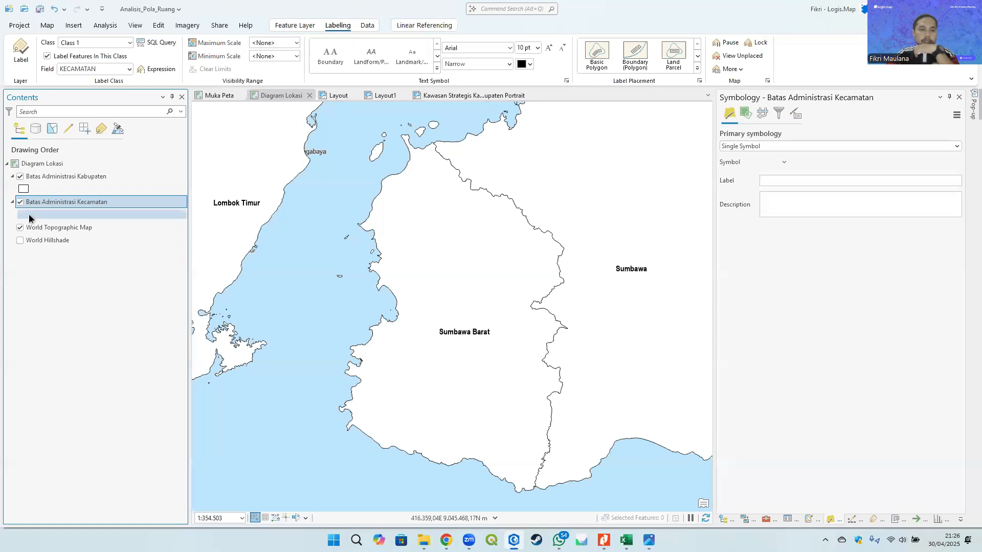
pyautogui.click(954, 176)
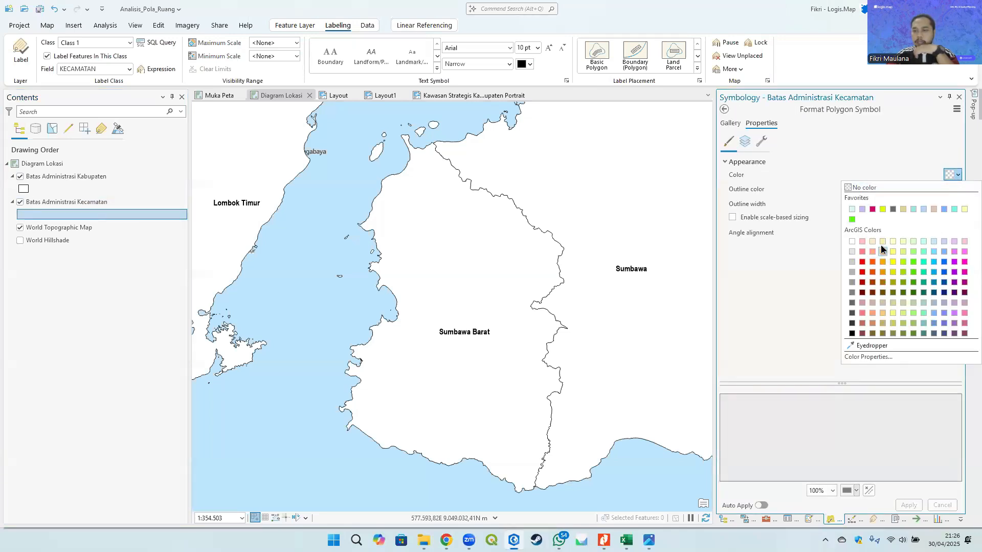
pyautogui.click(851, 253)
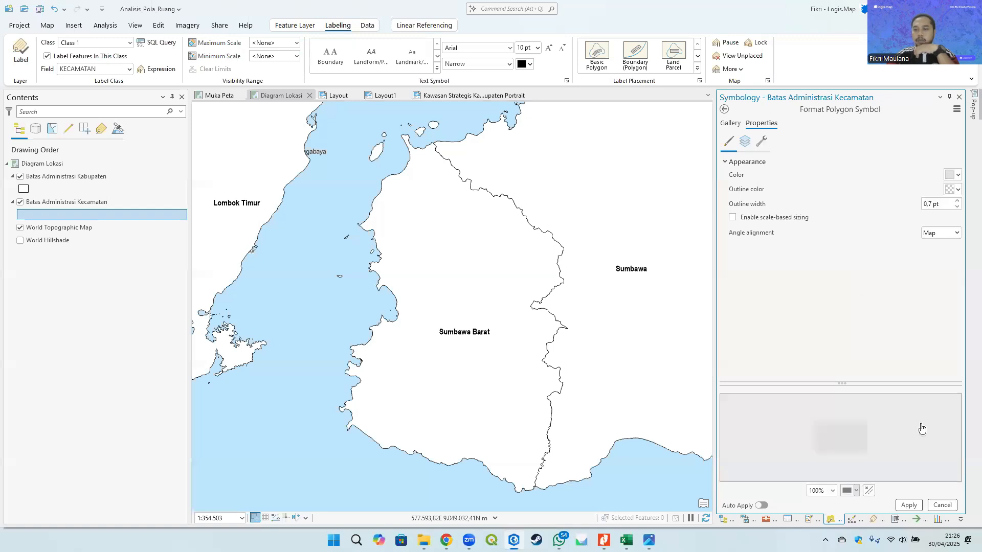
pyautogui.click(907, 505)
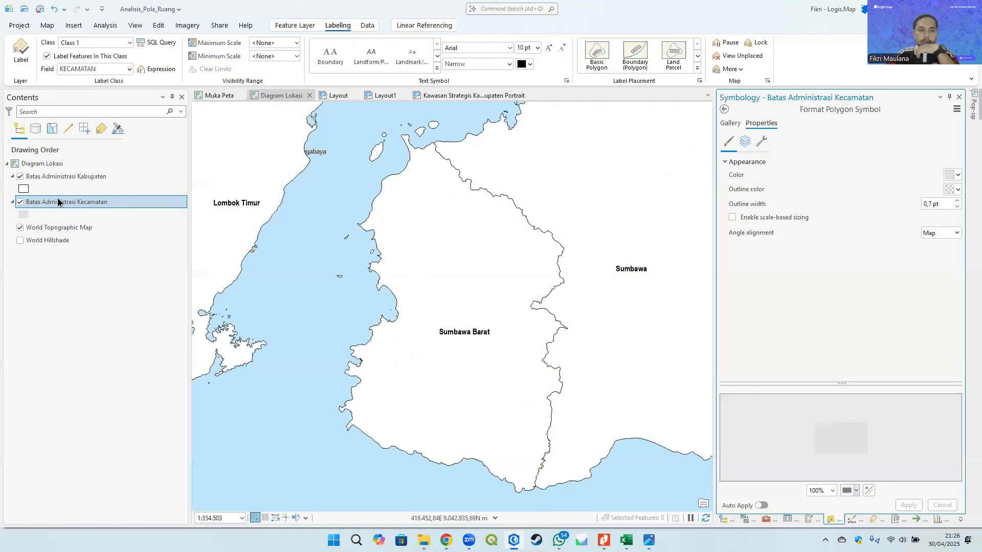
# - Move Batas Administrasi Kecamatan above Batas Administrasi Kabupaten and give its polygons a salmon pink fill
pyautogui.moveTo(58, 201); pyautogui.dragTo(54, 173)
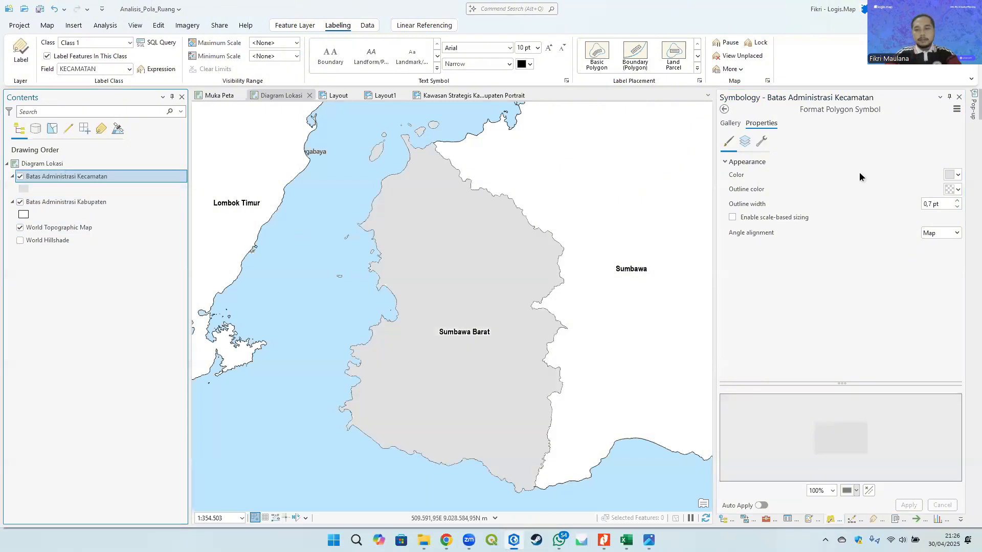
pyautogui.click(953, 176)
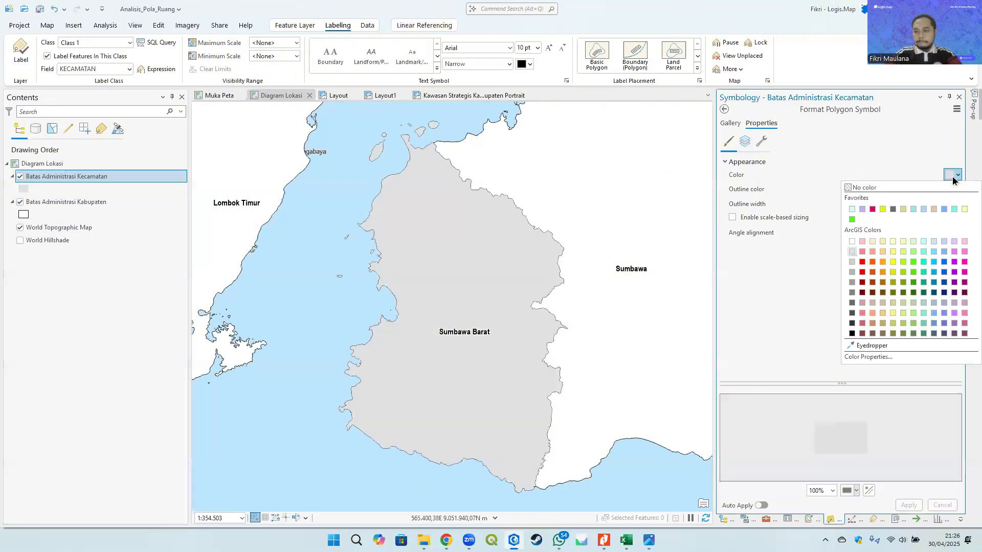
pyautogui.click(852, 287)
pyautogui.click(912, 506)
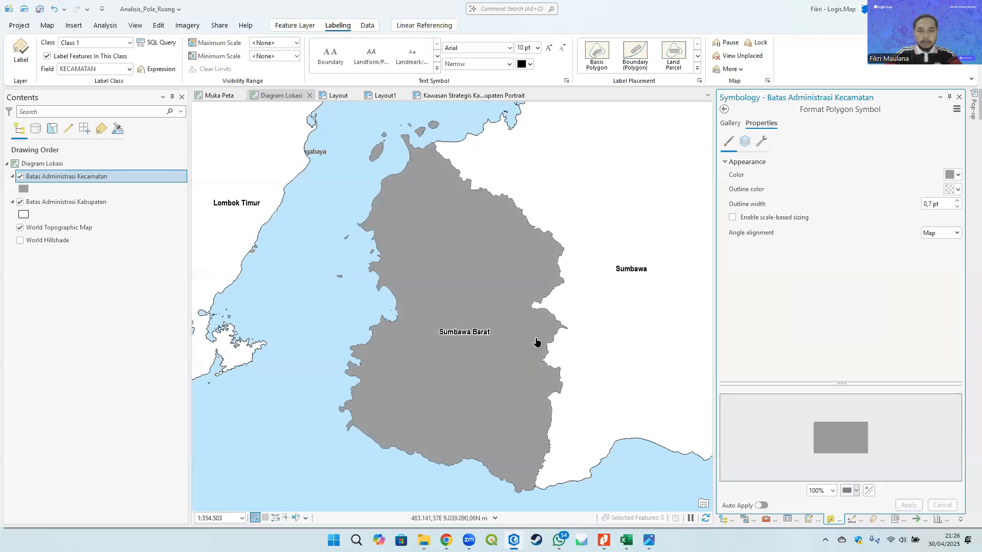
pyautogui.hotkey('alt', 'Tab')
pyautogui.hotkey('alt', 'Tab')
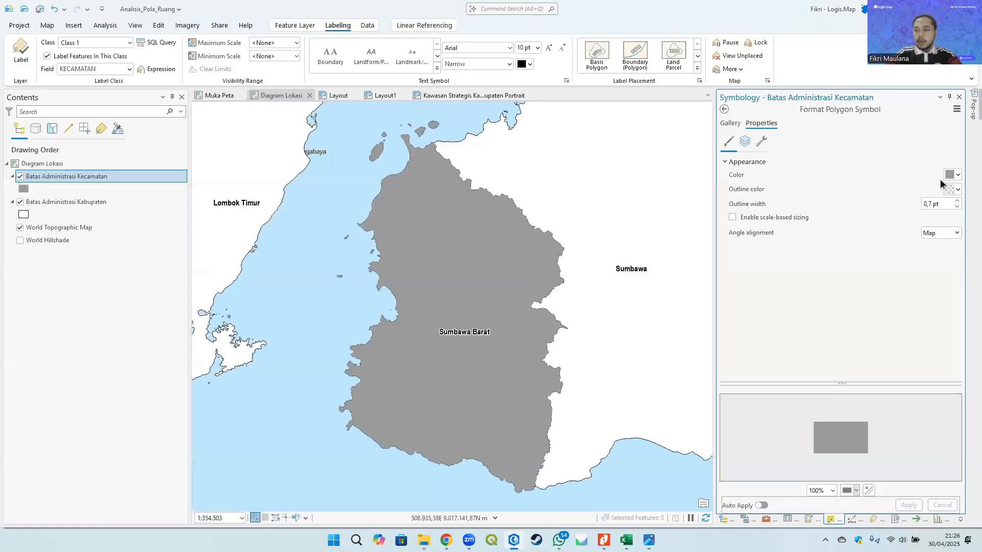
pyautogui.click(953, 174)
pyautogui.click(863, 252)
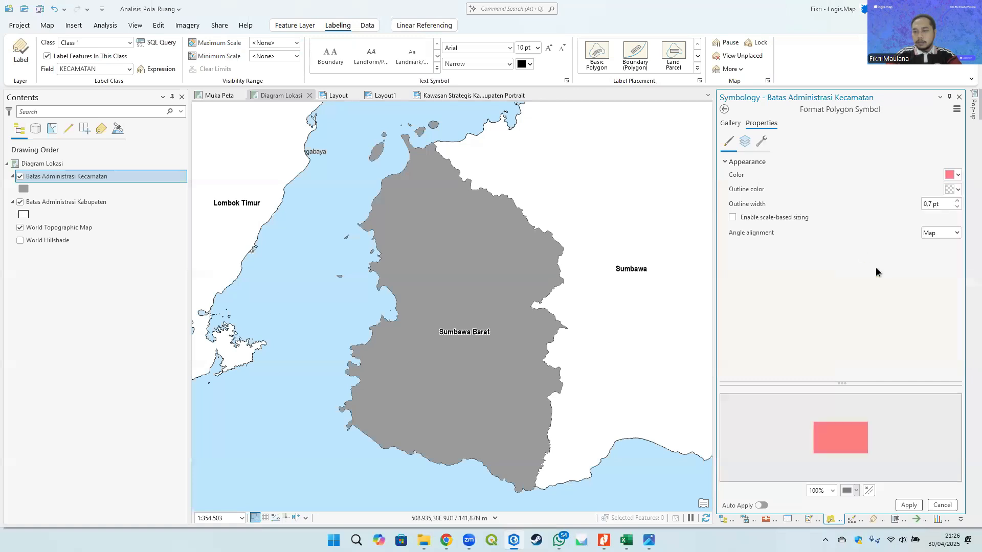
pyautogui.click(906, 506)
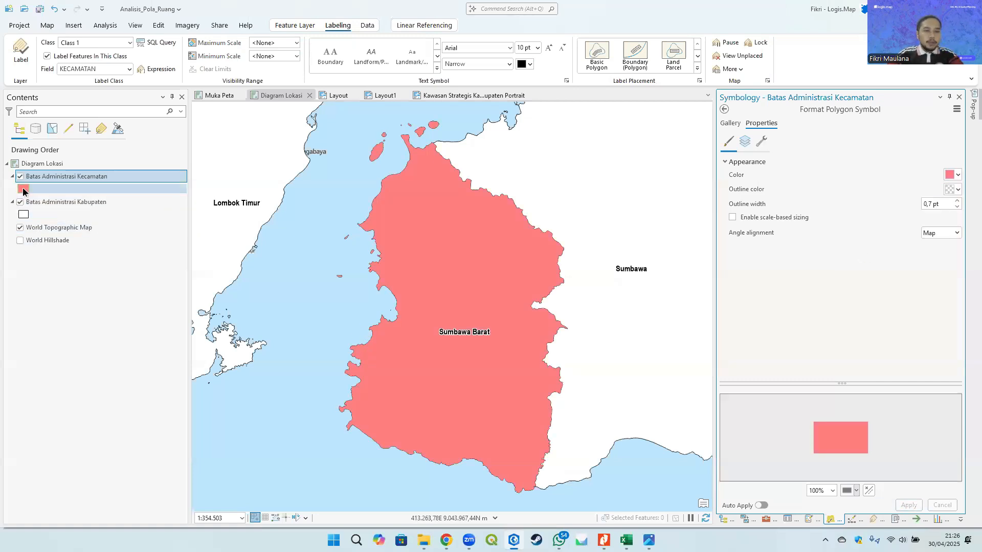
# - Set the Batas Administrasi Kecamatan outline colour to black
pyautogui.hotkey('alt', 'Tab')
pyautogui.hotkey('alt', 'Tab')
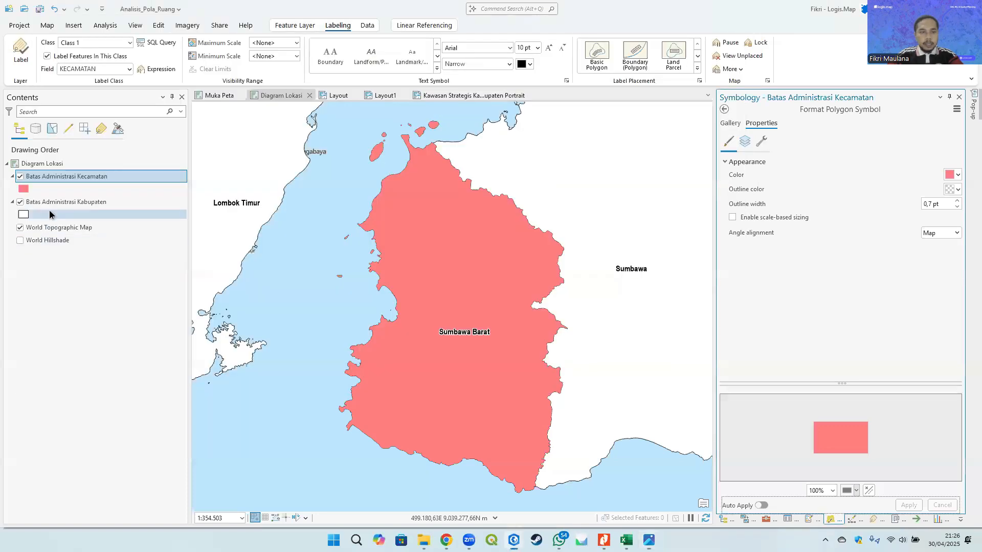
pyautogui.click(23, 190)
pyautogui.click(954, 189)
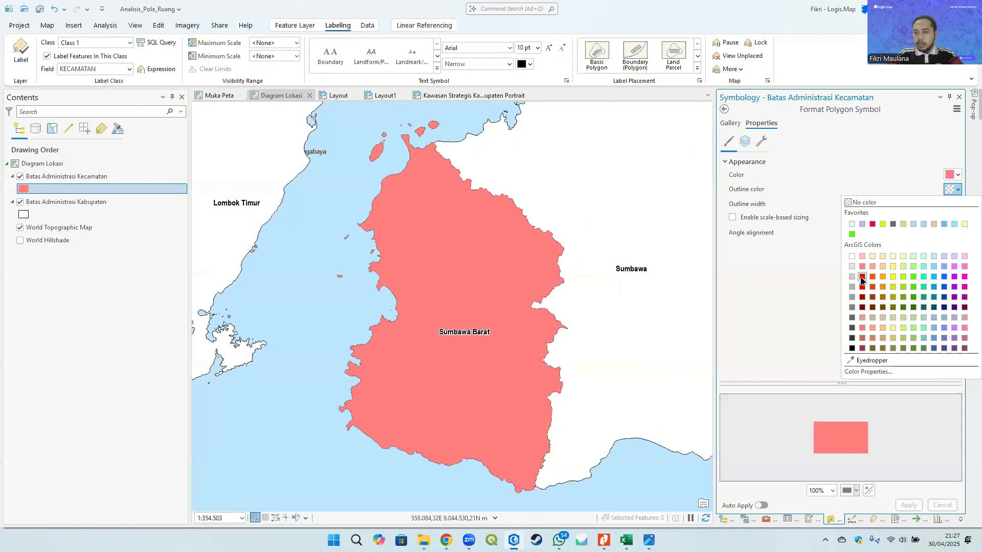
pyautogui.click(813, 303)
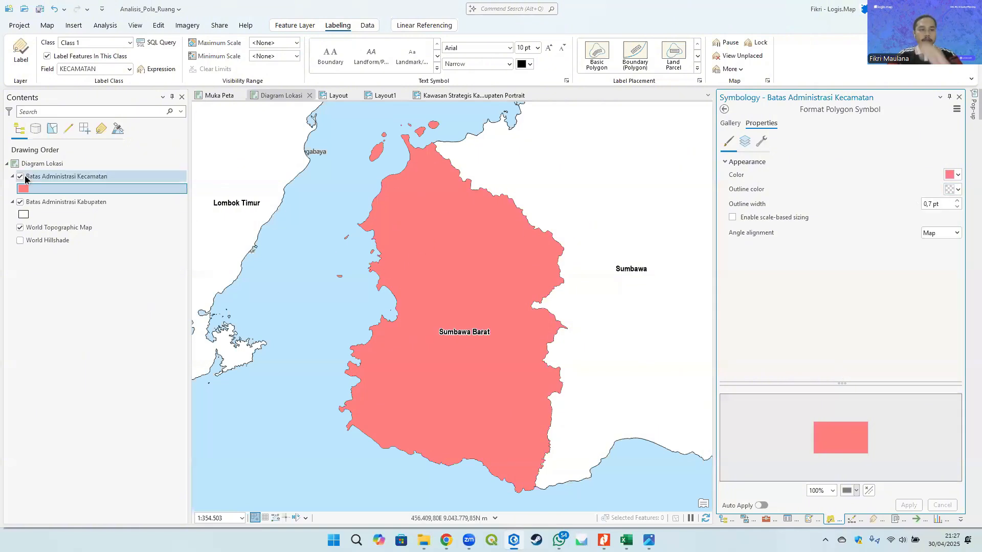
pyautogui.click(957, 189)
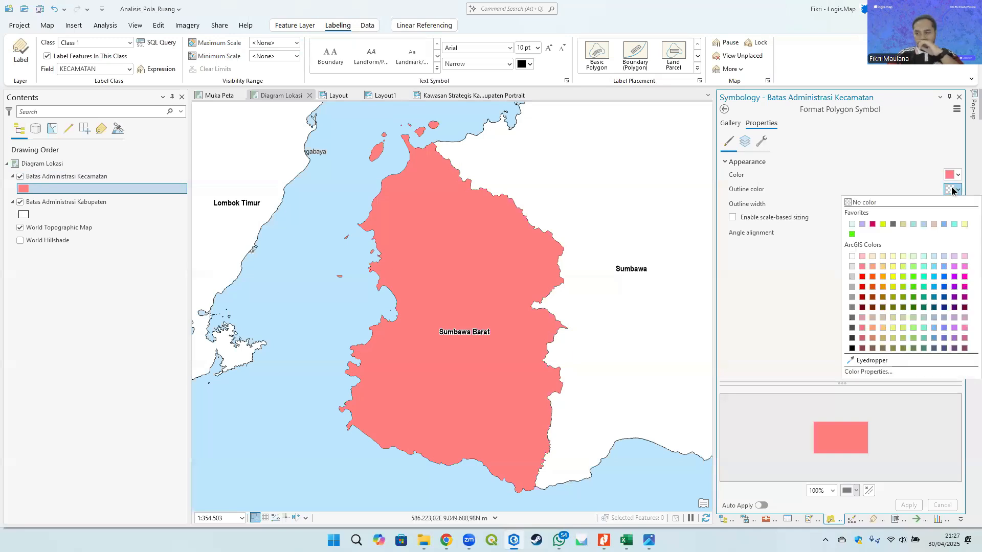
pyautogui.click(851, 350)
pyautogui.click(908, 505)
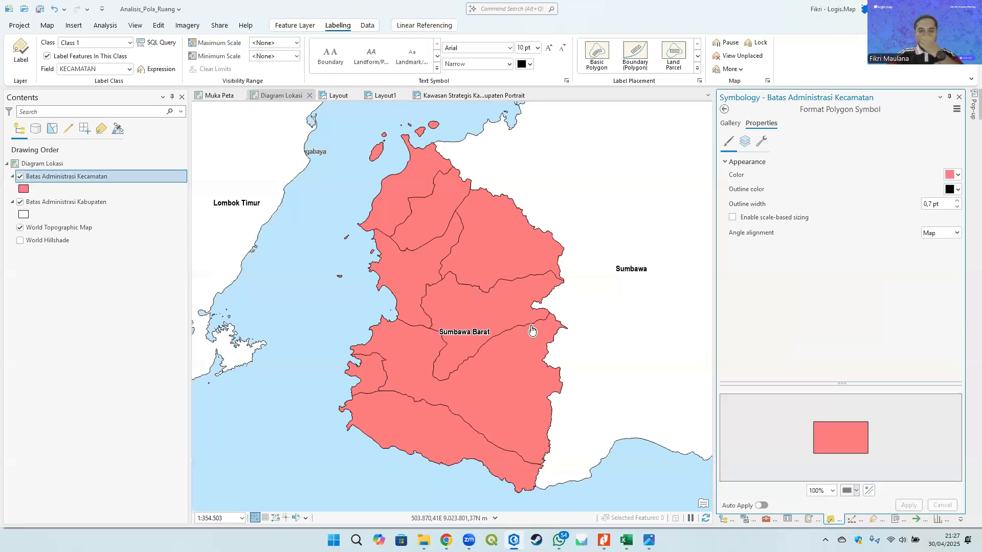
# - Remove the Batas Administrasi Kecamatan outline by setting its colour to no colour
pyautogui.click(957, 189)
pyautogui.click(867, 203)
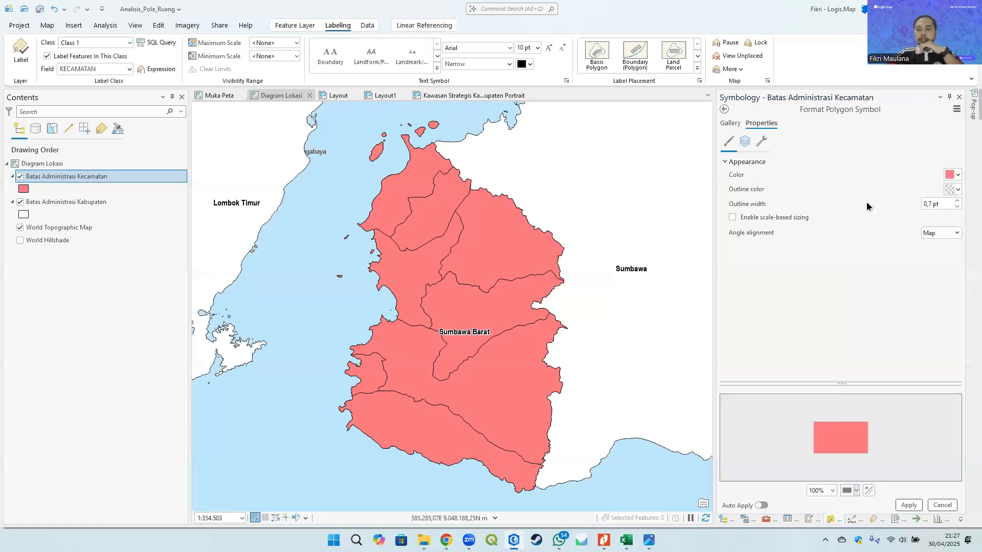
pyautogui.click(908, 505)
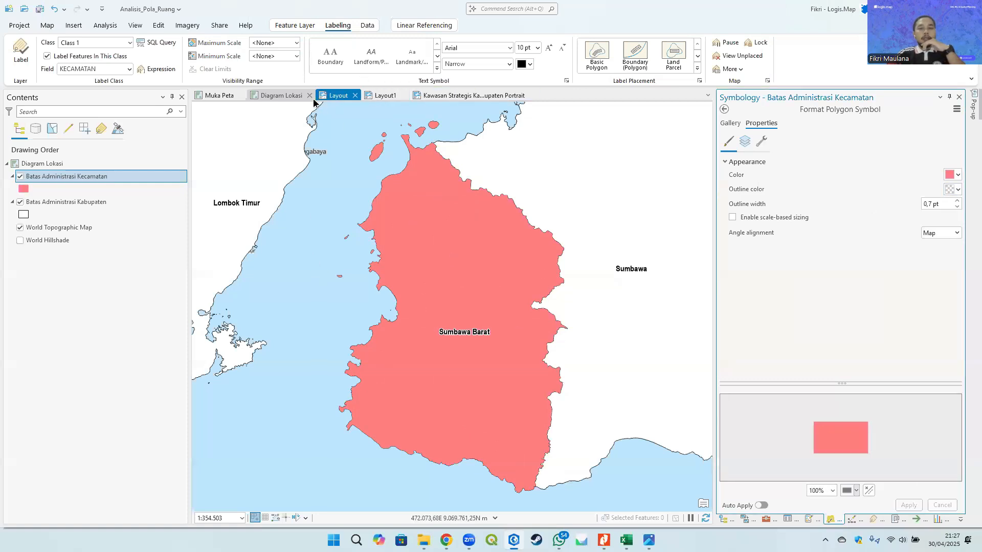
# - Close the old Layout view, keeping Layout1 open
pyautogui.click(379, 95)
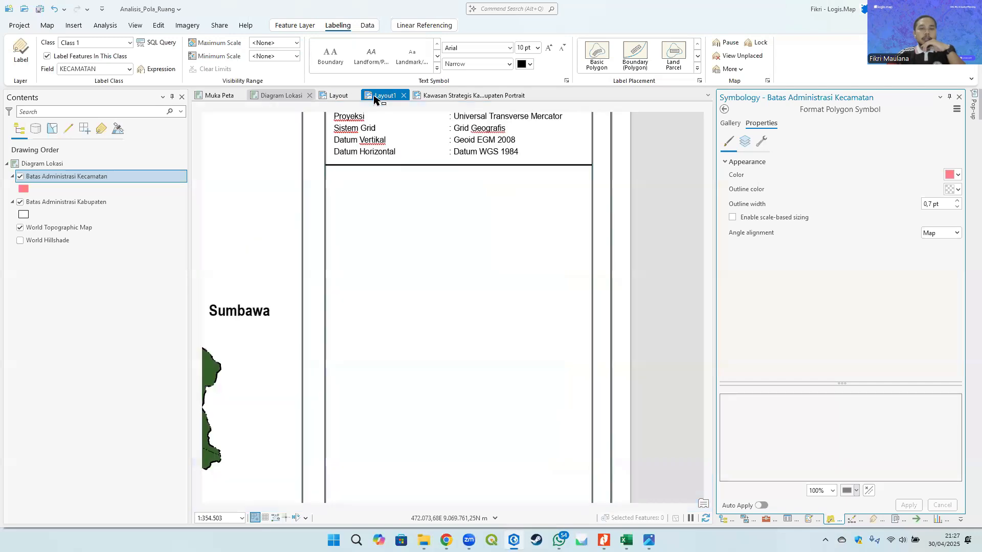
pyautogui.click(333, 96)
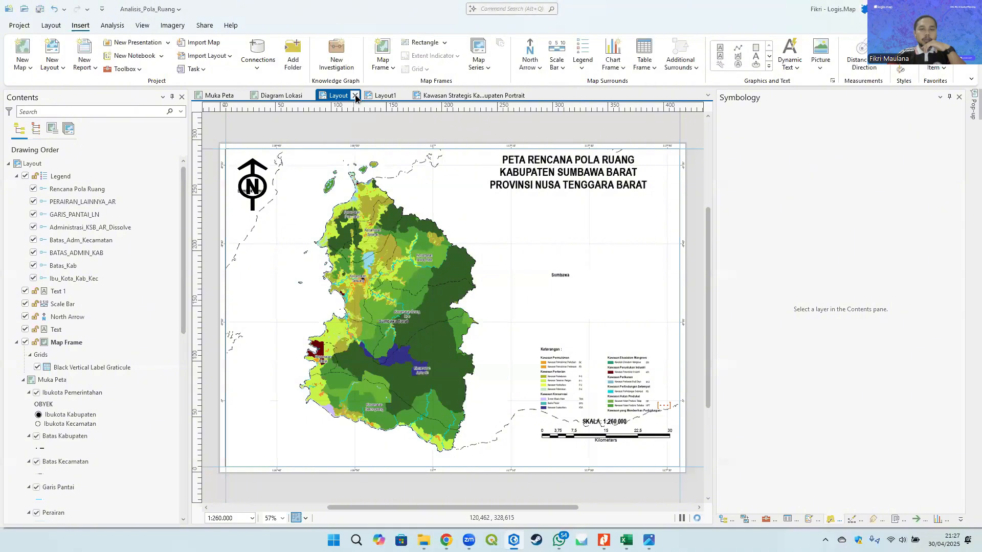
pyautogui.click(355, 95)
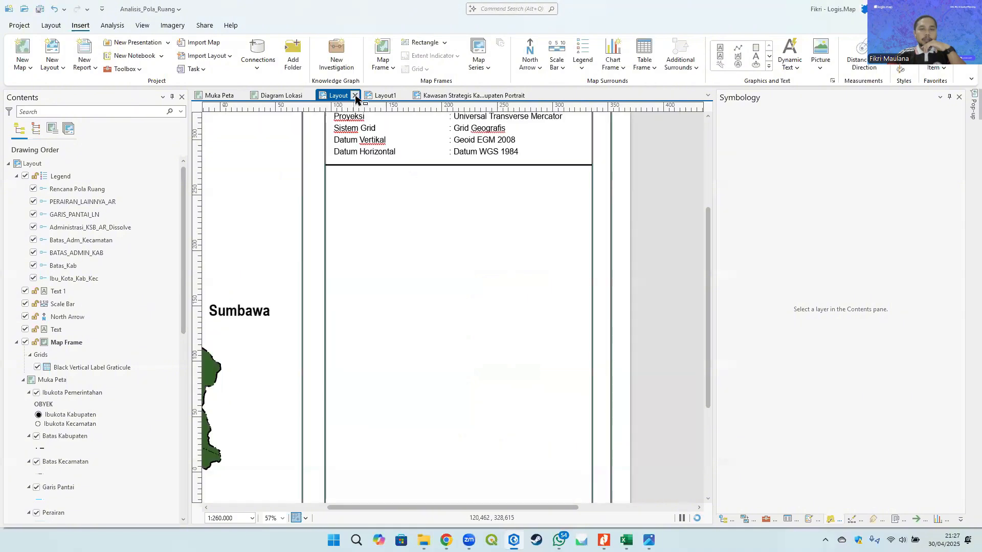
# - Rename Layout1 as Peta Rencana Pola Ruang in its layout properties
pyautogui.rightClick(29, 164)
pyautogui.click(69, 411)
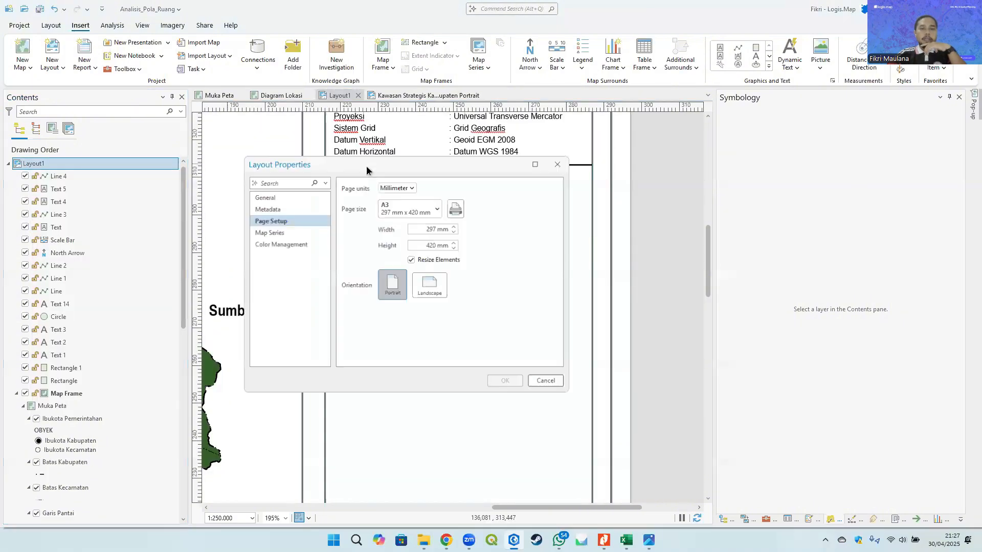
pyautogui.click(285, 198)
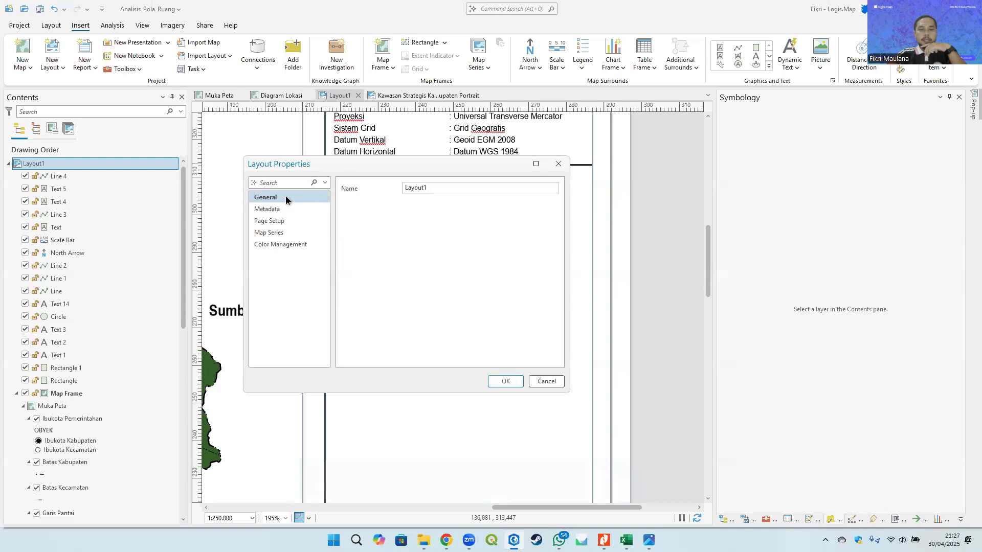
pyautogui.doubleClick(433, 185)
pyautogui.write('Peta Rencana Pola Ruang')
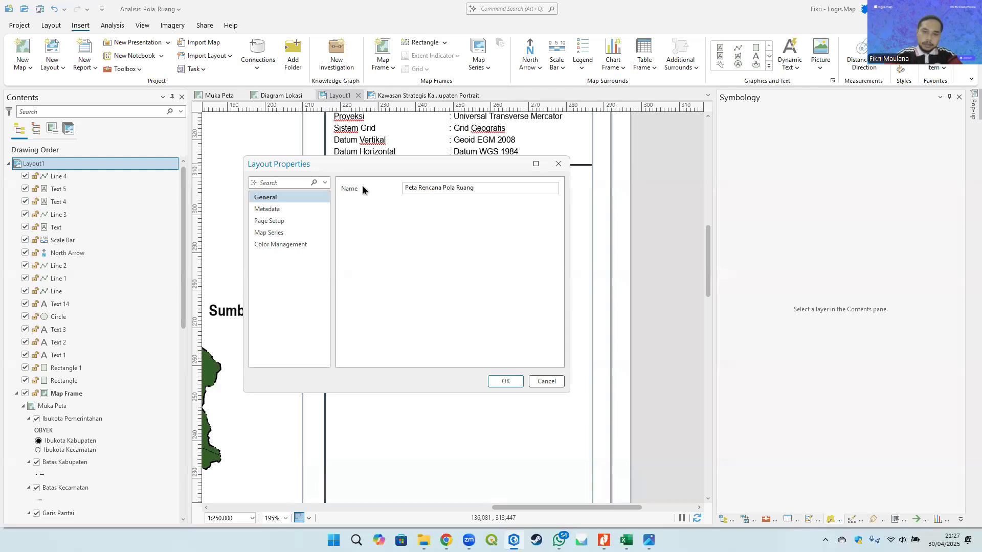
pyautogui.click(505, 381)
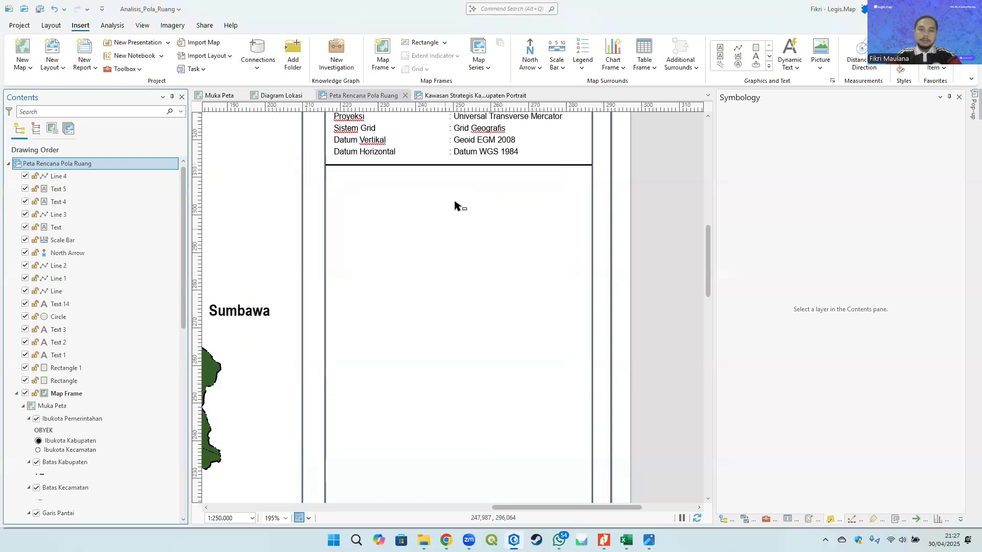
pyautogui.moveTo(456, 204); pyautogui.dragTo(419, 209)
pyautogui.scroll(-2, 446, 268)
pyautogui.scroll(2, 426, 188)
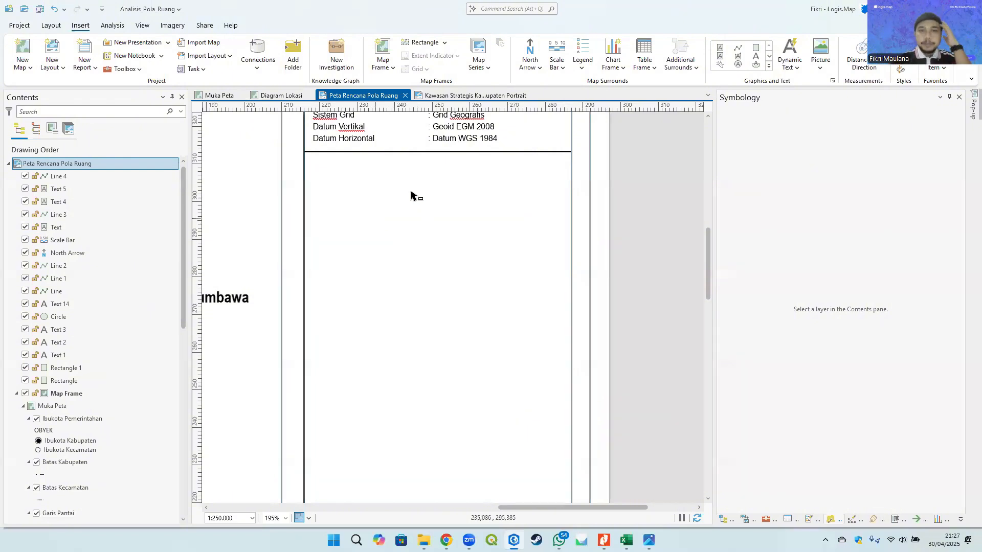
# - Insert a map frame of the Diagram Lokasi map into the side panel below the grid and datum information
pyautogui.click(383, 68)
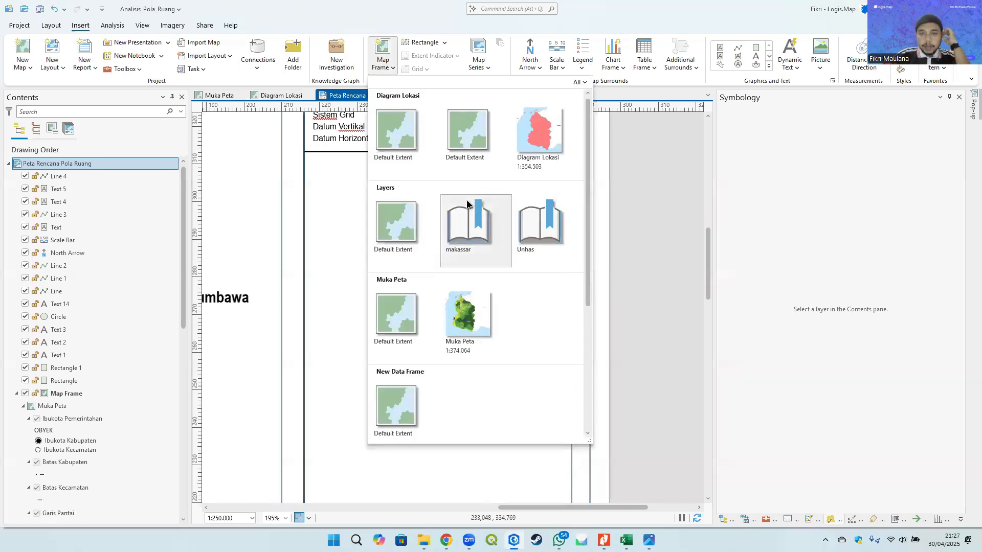
pyautogui.click(542, 134)
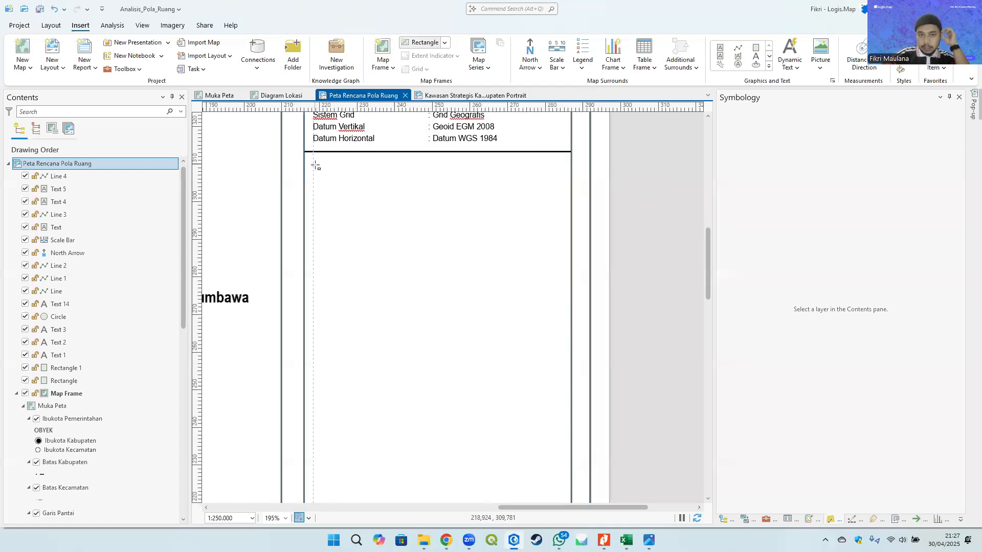
pyautogui.moveTo(497, 236)
pyautogui.mouseDown()
pyautogui.moveTo(558, 285)
pyautogui.moveTo(566, 328)
pyautogui.mouseUp()
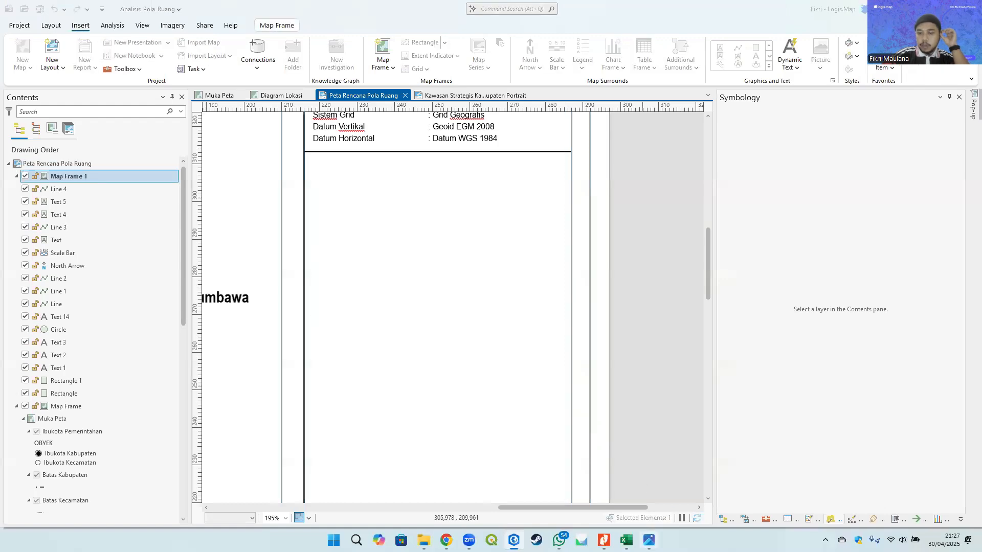
pyautogui.click(649, 540)
pyautogui.click(684, 25)
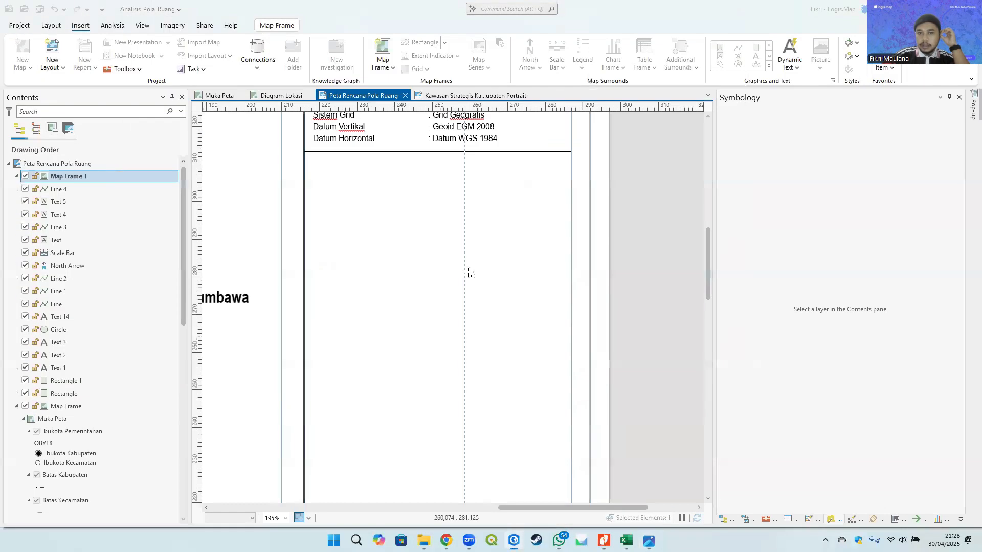
# - Activate the new Diagram Lokasi map frame for navigating its map
pyautogui.scroll(-2, 469, 271)
pyautogui.scroll(-4, 574, 228)
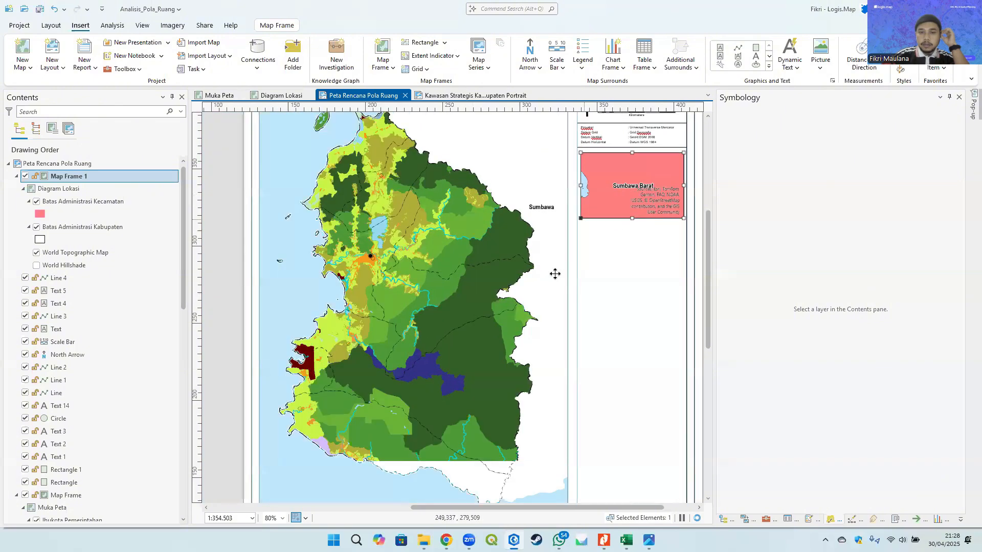
pyautogui.moveTo(554, 272); pyautogui.dragTo(513, 276)
pyautogui.scroll(-2, 537, 268)
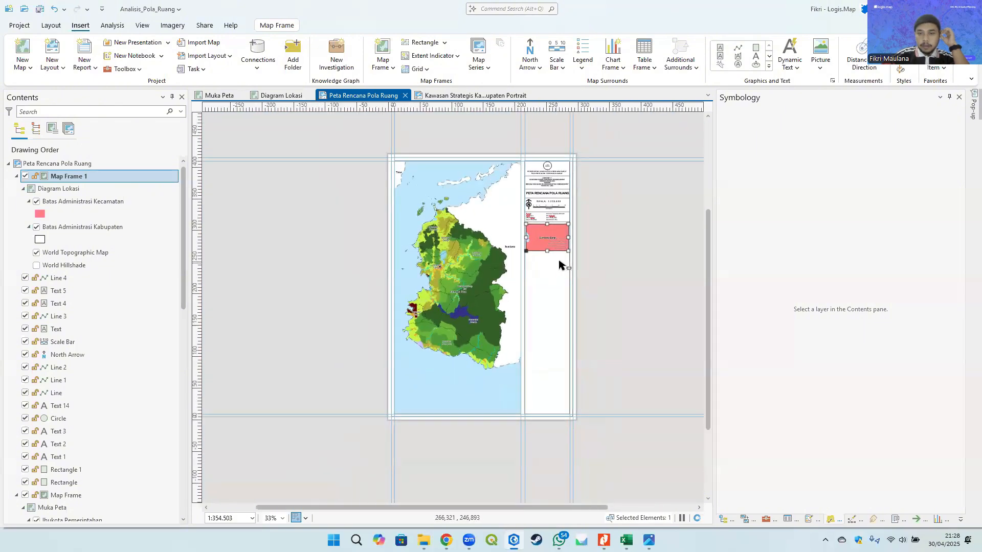
pyautogui.scroll(4, 533, 262)
pyautogui.scroll(2, 533, 261)
pyautogui.moveTo(457, 252); pyautogui.dragTo(460, 261)
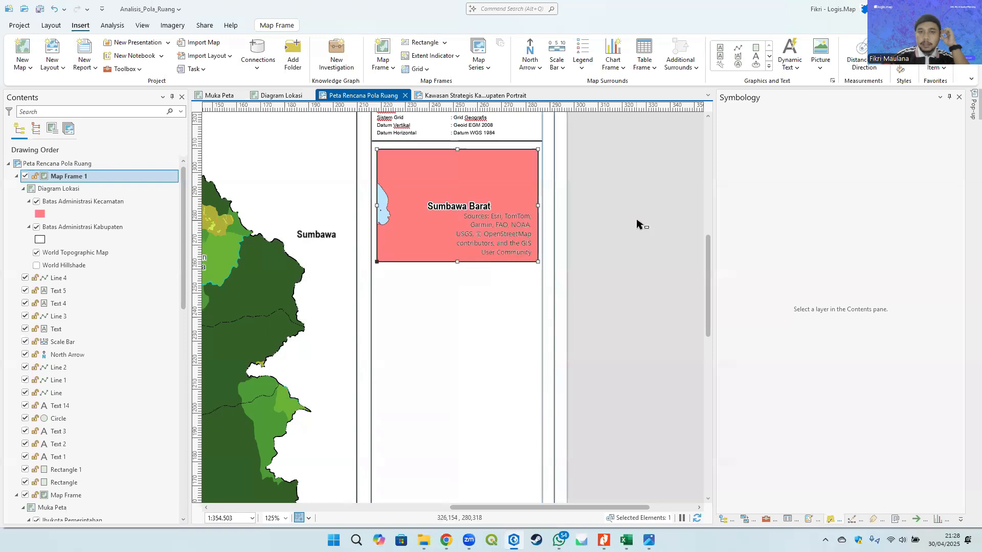
pyautogui.rightClick(455, 174)
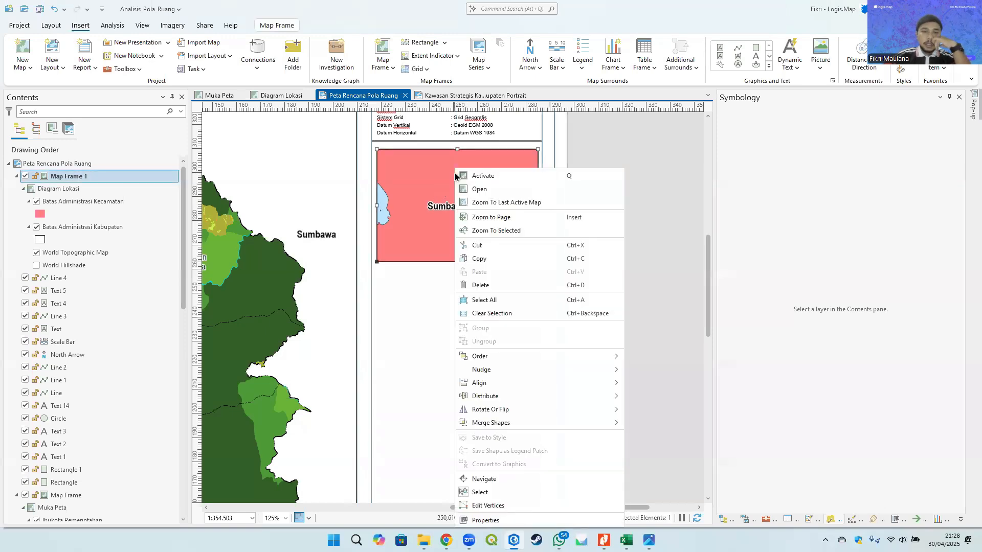
pyautogui.click(503, 176)
# - Zoom and pan the location map out to show the West Nusa Tenggara islands at about 1:5.827.607
pyautogui.scroll(-3, 442, 205)
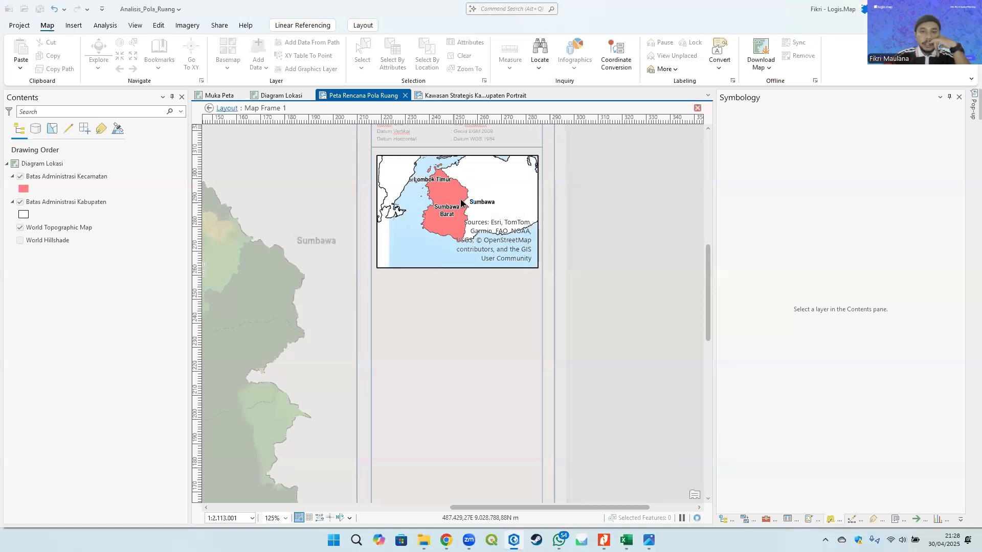
pyautogui.scroll(-2, 429, 212)
pyautogui.moveTo(423, 217); pyautogui.dragTo(463, 211)
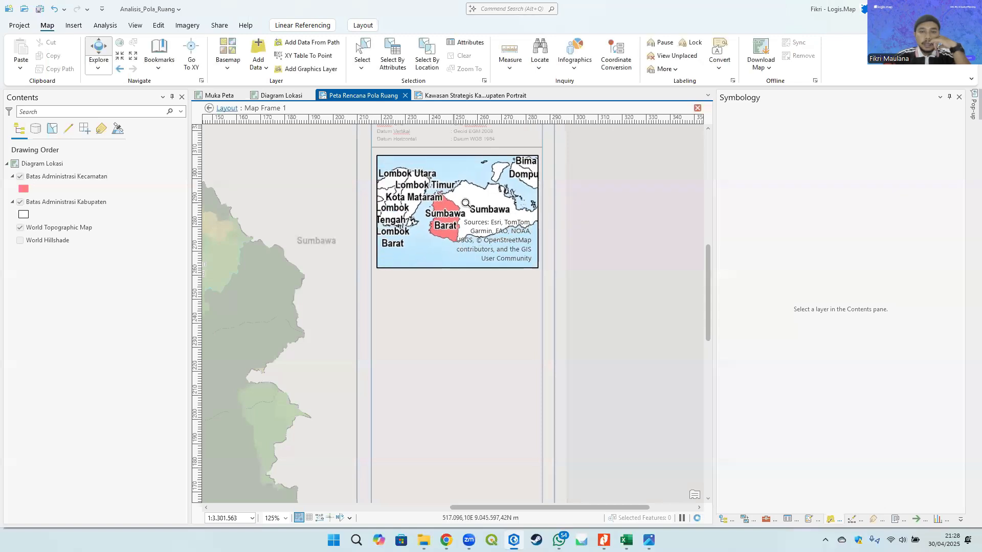
pyautogui.scroll(-1, 463, 205)
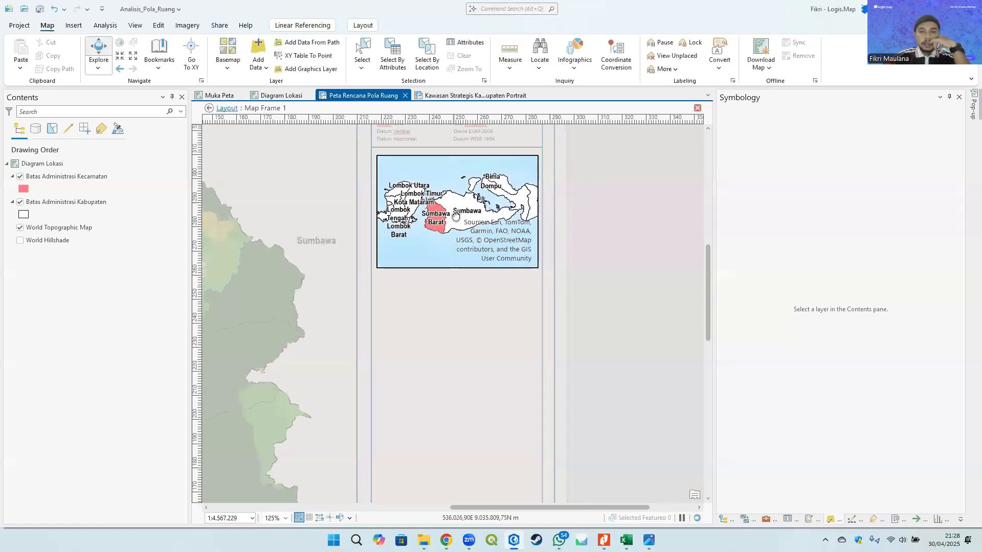
pyautogui.scroll(1, 454, 212)
pyautogui.scroll(-2, 452, 207)
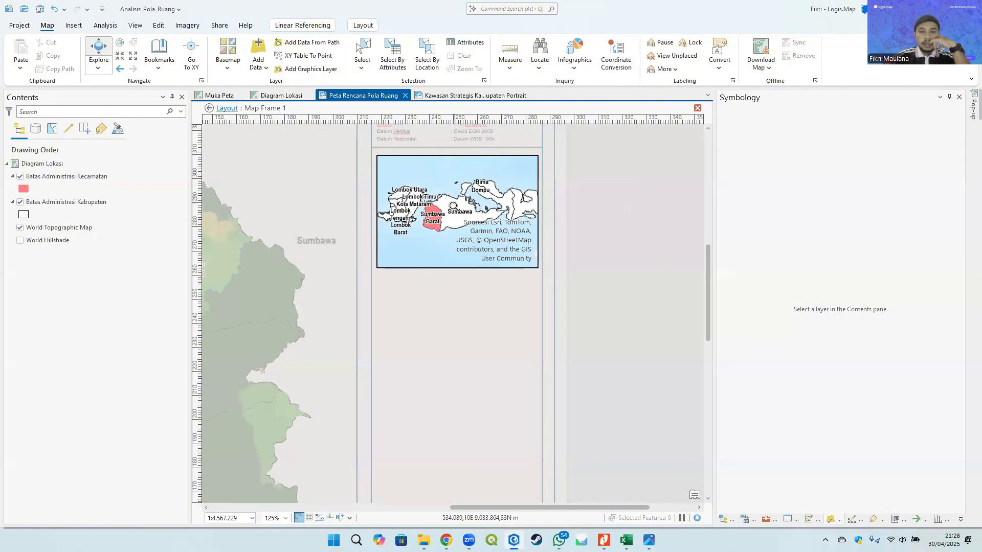
pyautogui.scroll(-1, 453, 206)
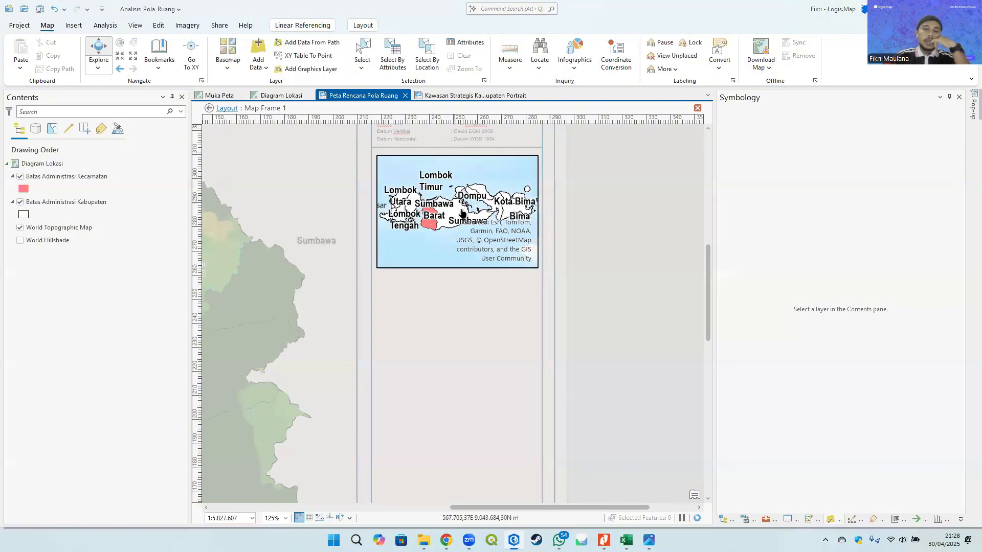
# - Set the Batas Administrasi Kecamatan label font size to 3 pt and close the map frame activation
pyautogui.click(83, 177)
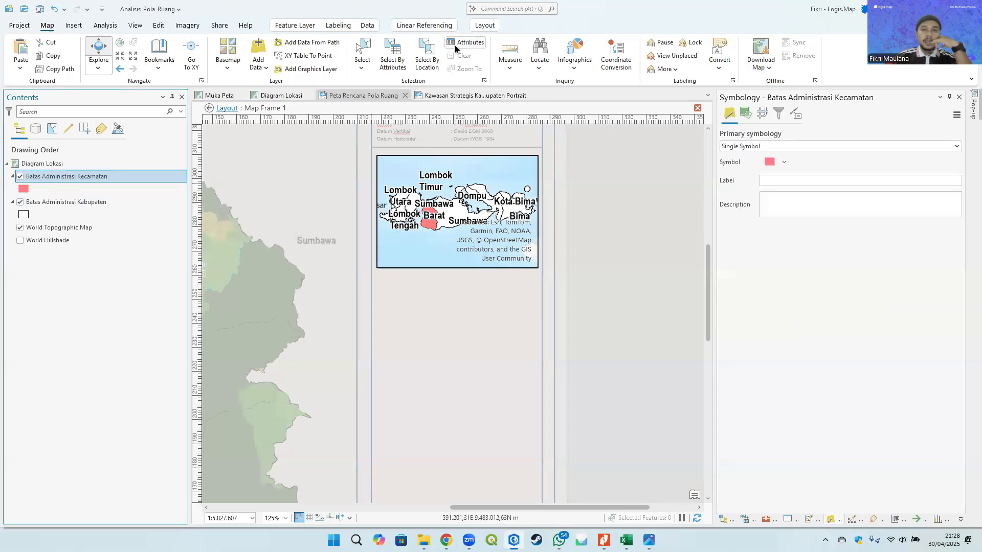
pyautogui.click(337, 25)
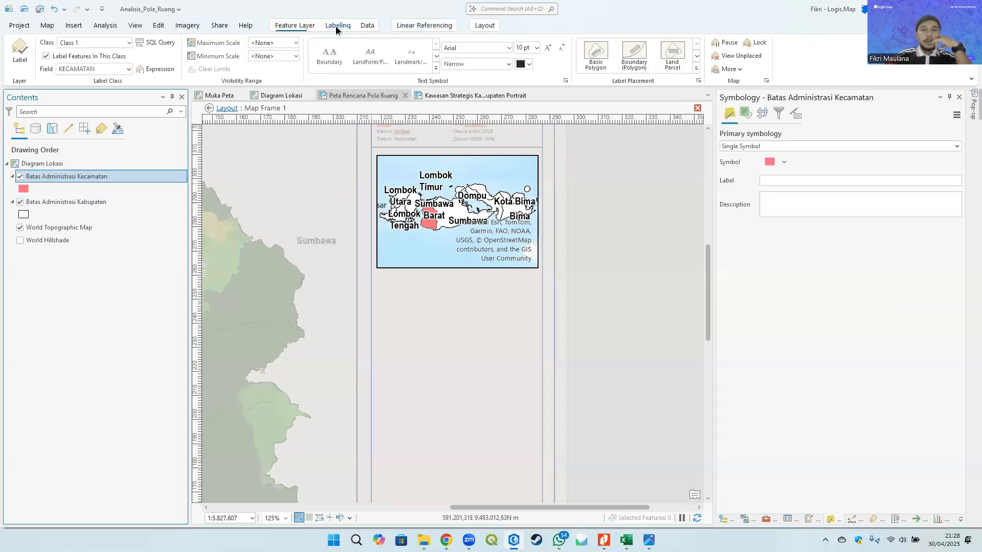
pyautogui.click(525, 48)
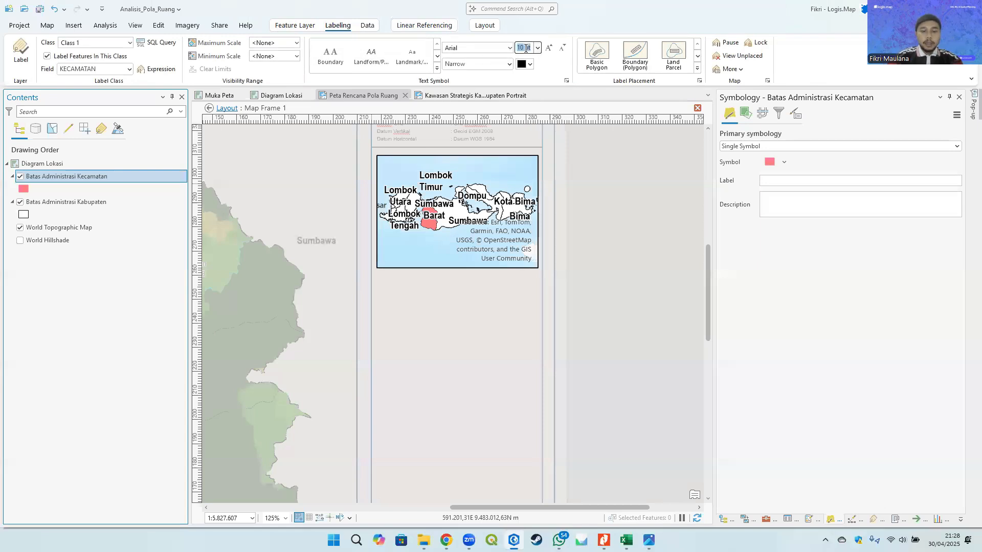
pyautogui.write('3')
pyautogui.press('Return')
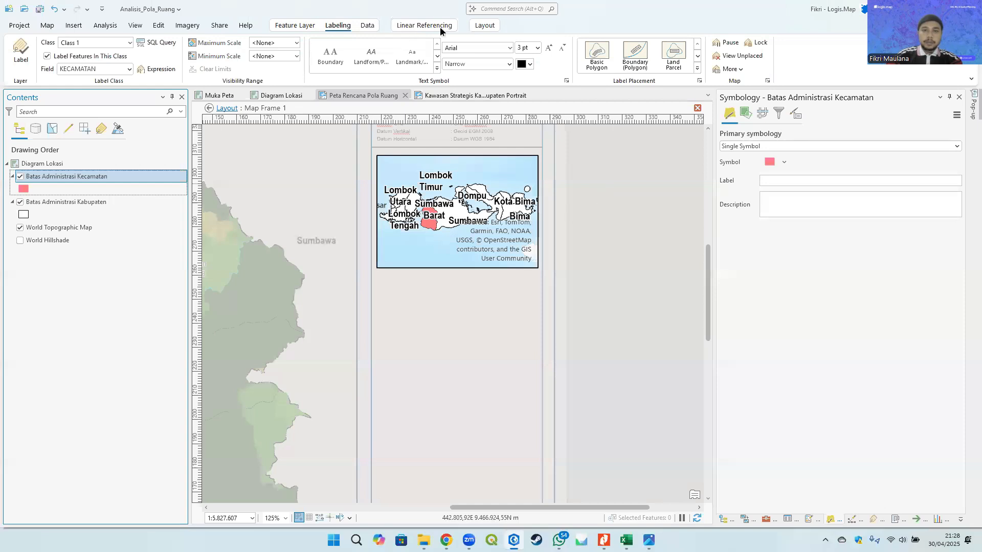
pyautogui.click(486, 25)
pyautogui.click(96, 54)
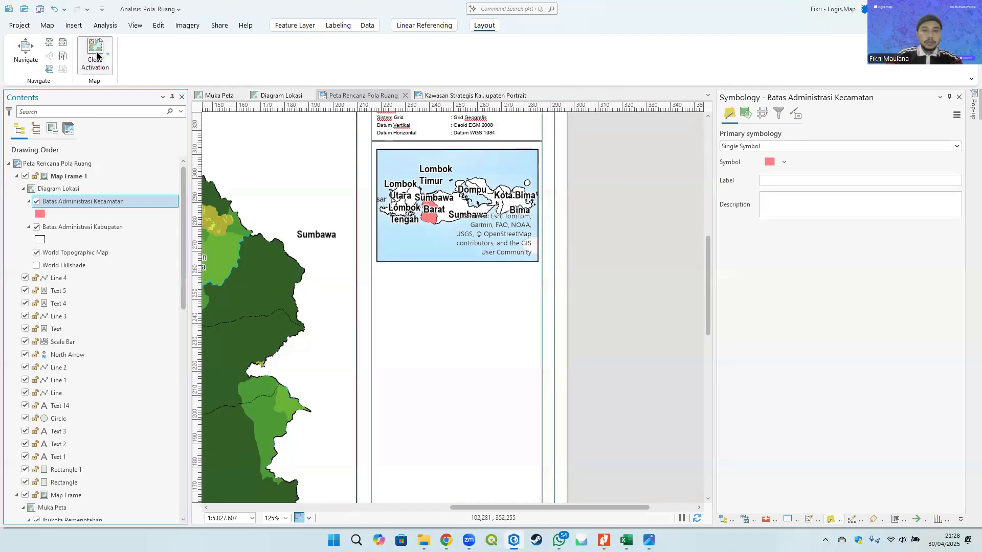
# - Set the Batas Administrasi Kabupaten label font size to 3 pt
pyautogui.click(323, 26)
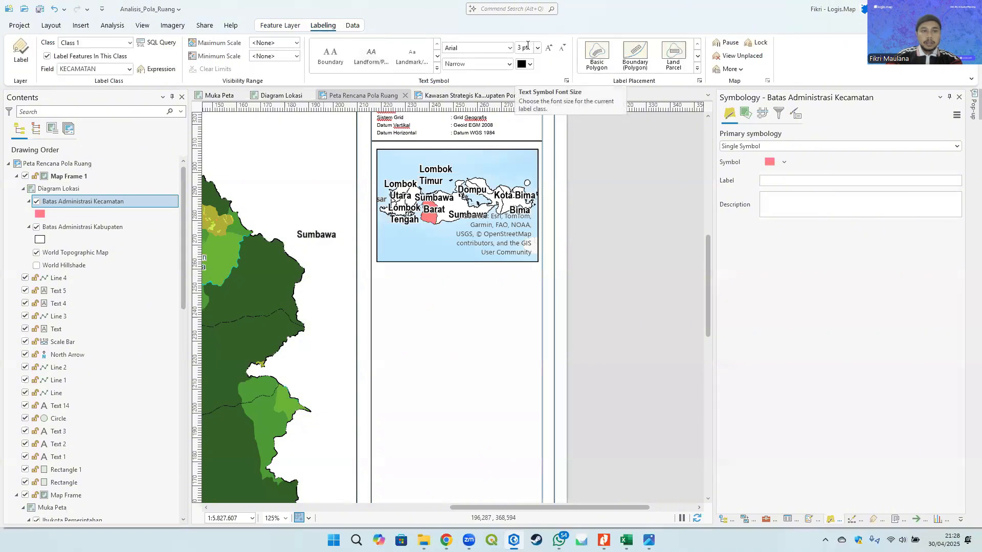
pyautogui.rightClick(92, 226)
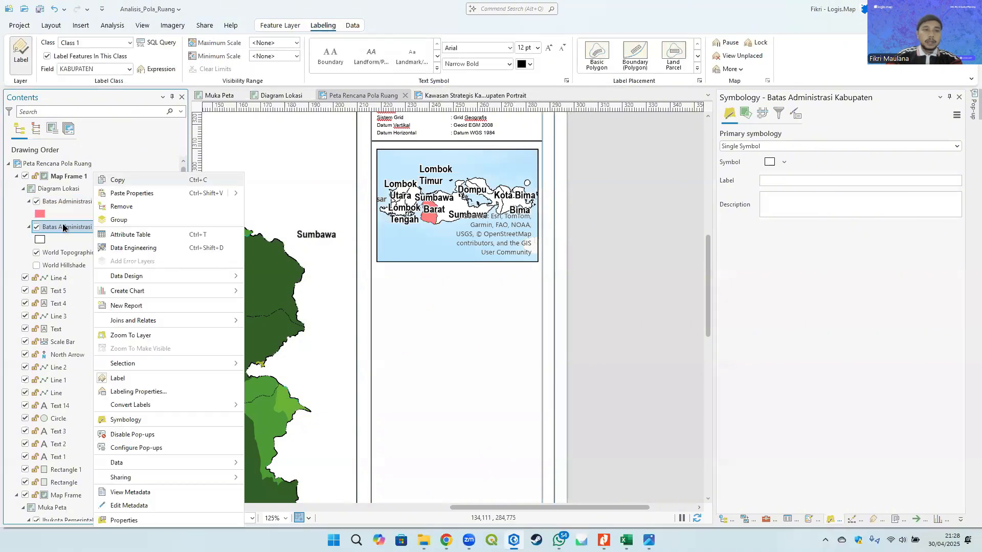
pyautogui.click(528, 48)
pyautogui.write('3')
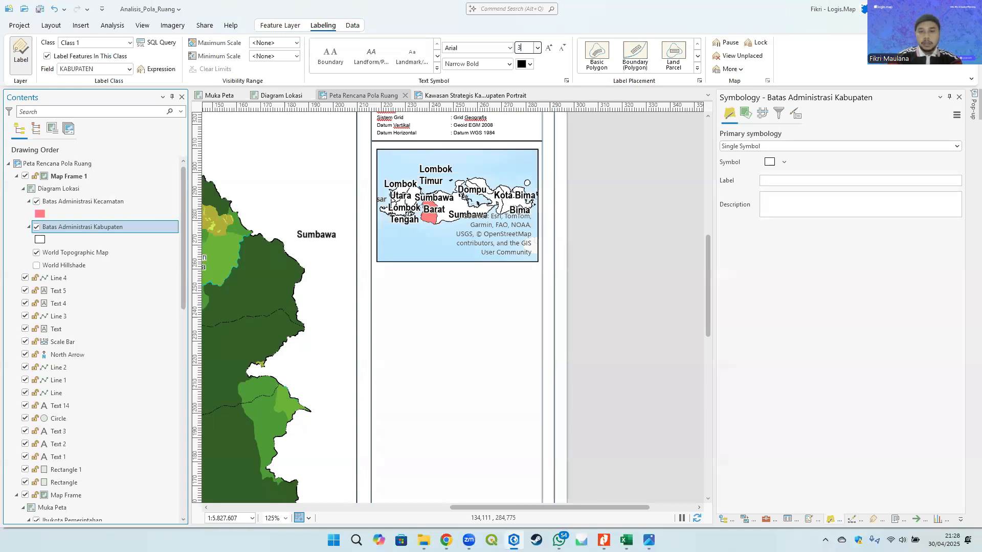
pyautogui.press('Return')
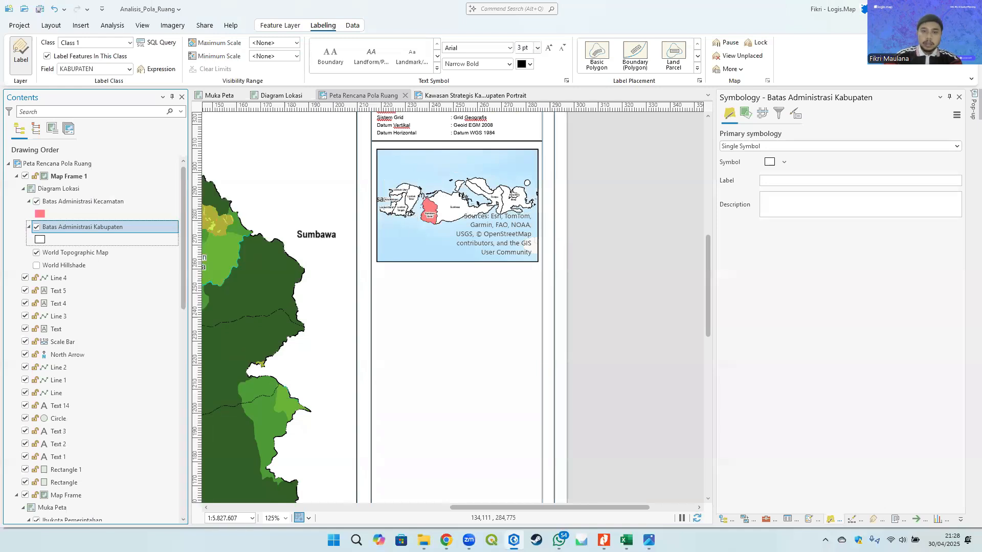
pyautogui.click(525, 48)
pyautogui.click(583, 183)
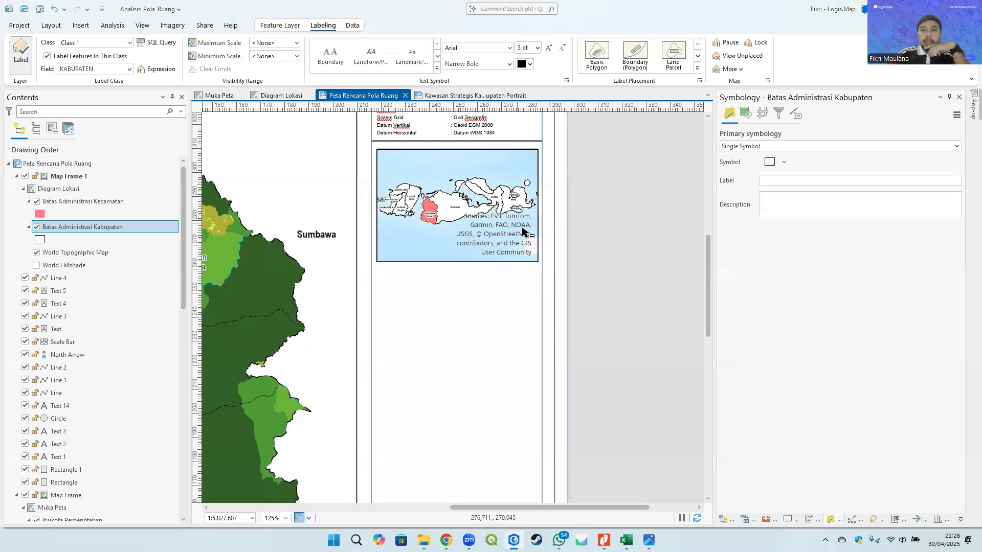
pyautogui.scroll(4, 523, 232)
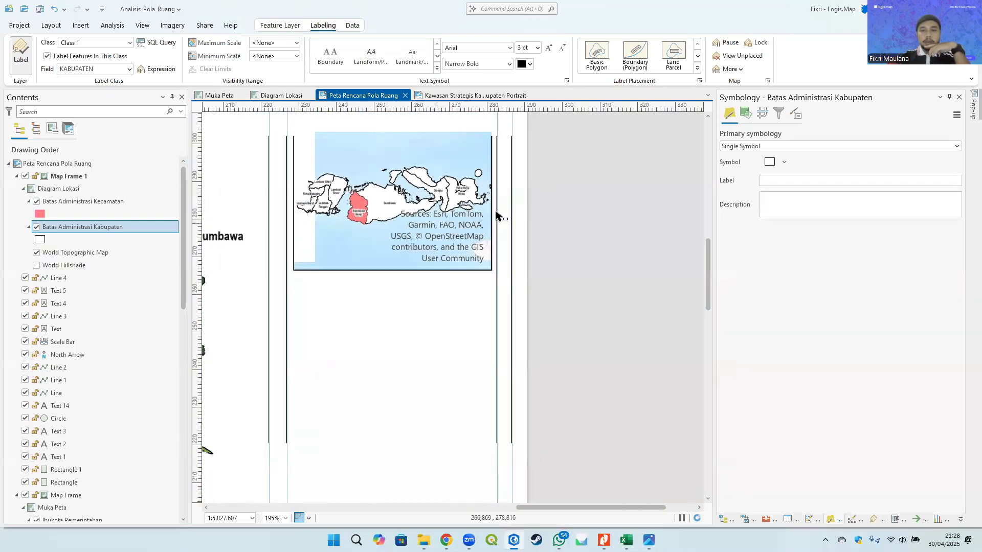
pyautogui.scroll(-4, 495, 215)
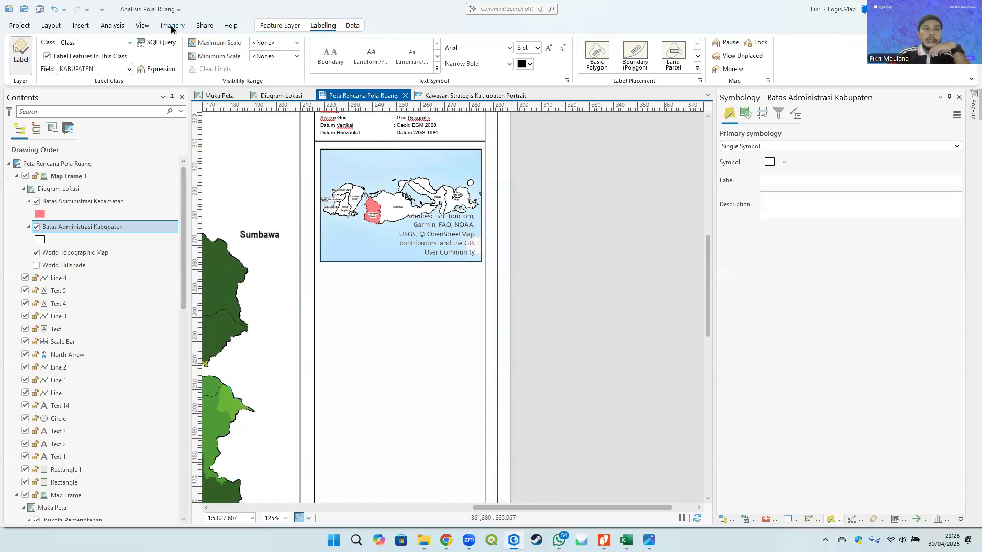
# - Insert Service Layer Credits dynamic text beside the layout page
pyautogui.click(77, 26)
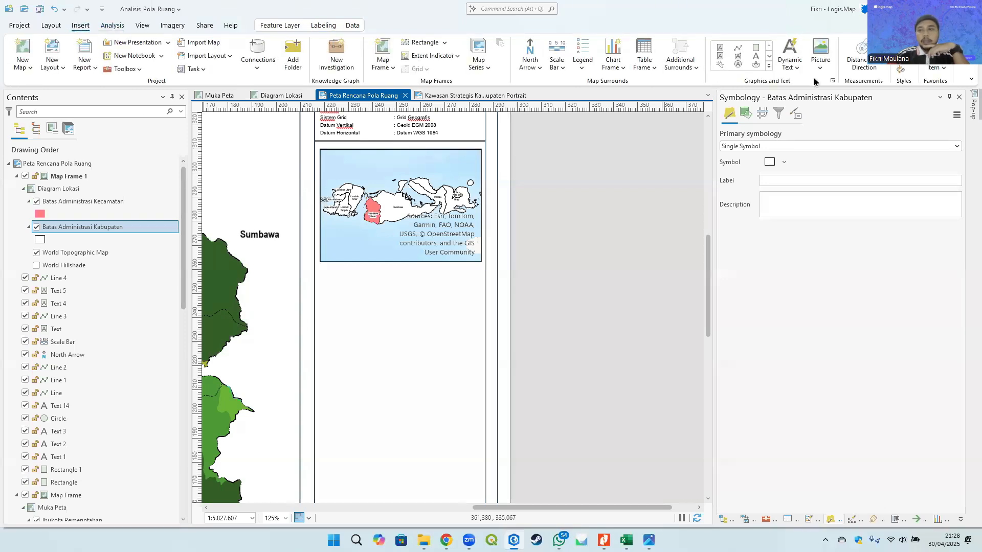
pyautogui.click(794, 66)
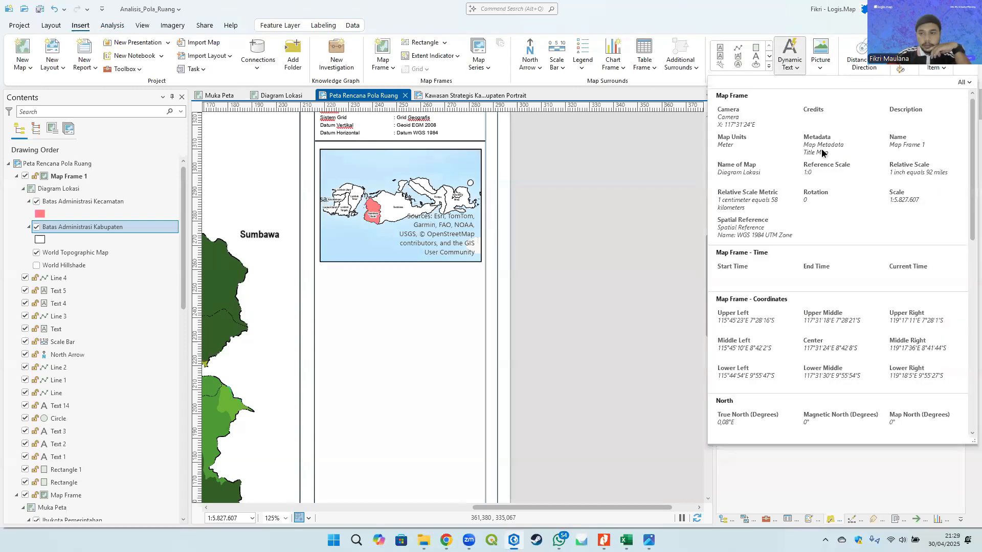
pyautogui.scroll(-10, 862, 251)
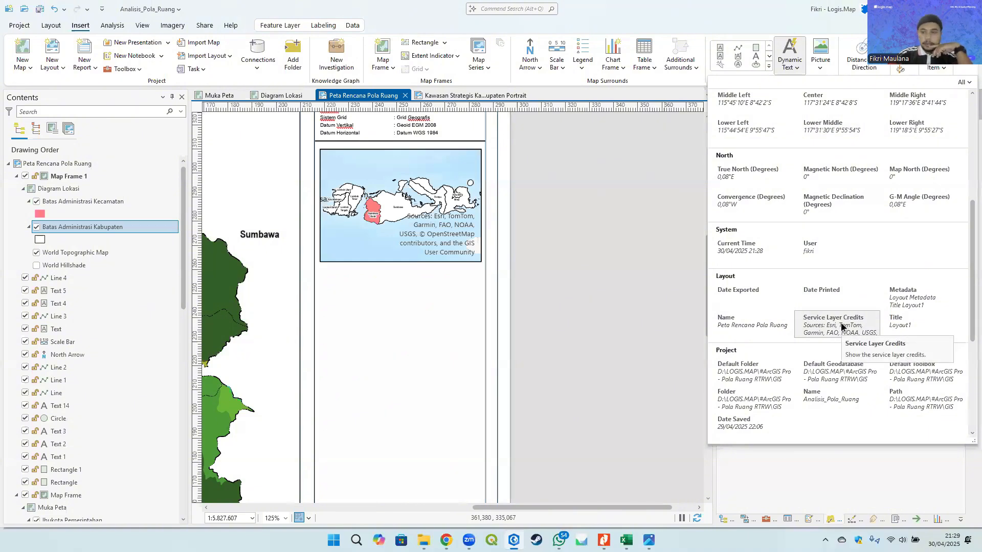
pyautogui.click(841, 325)
pyautogui.moveTo(576, 155); pyautogui.dragTo(705, 256)
# - Set the Batas Administrasi Kabupaten outline width to 0.3 pt and apply it
pyautogui.moveTo(411, 205); pyautogui.dragTo(428, 200)
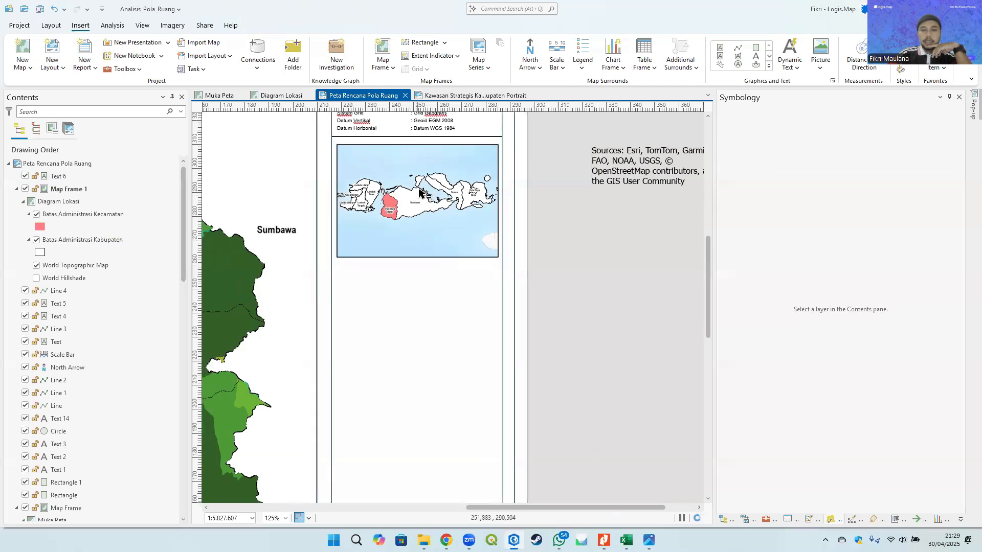
pyautogui.click(415, 185)
pyautogui.click(40, 253)
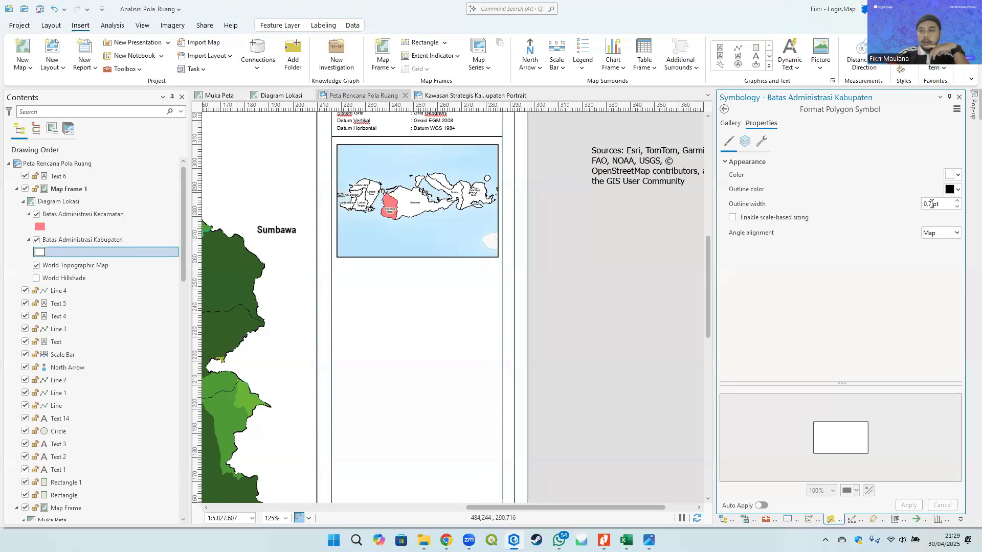
pyautogui.press('BackSpace')
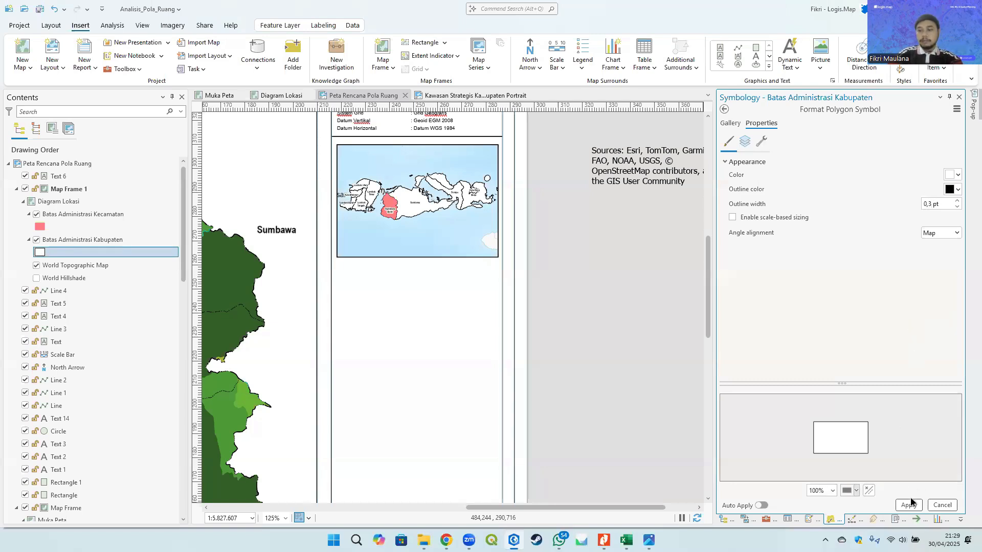
pyautogui.click(908, 505)
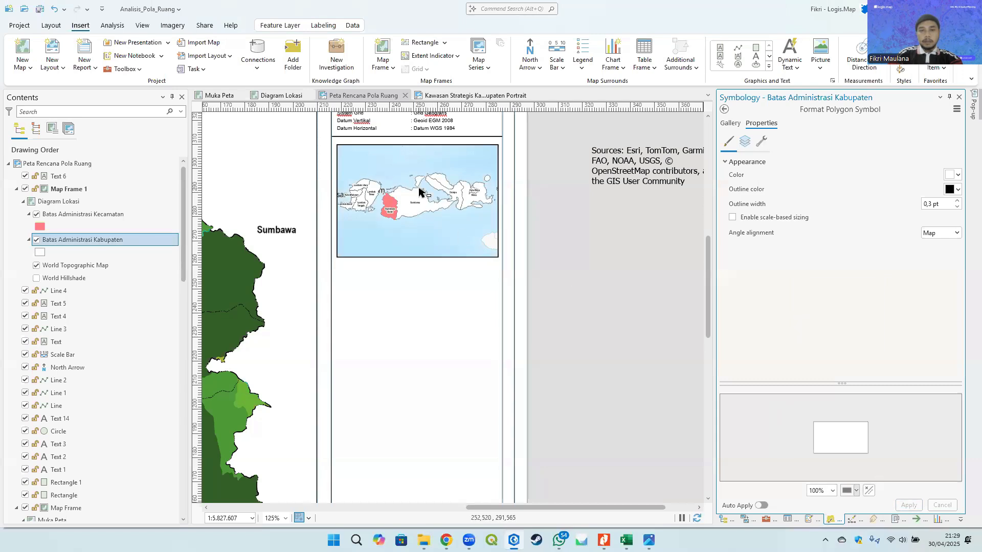
pyautogui.scroll(5, 418, 192)
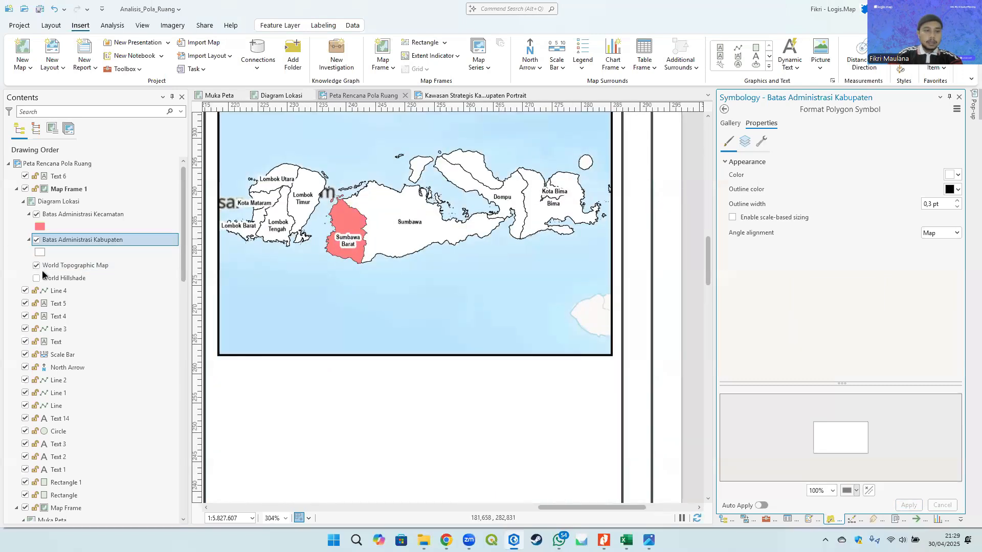
pyautogui.click(36, 266)
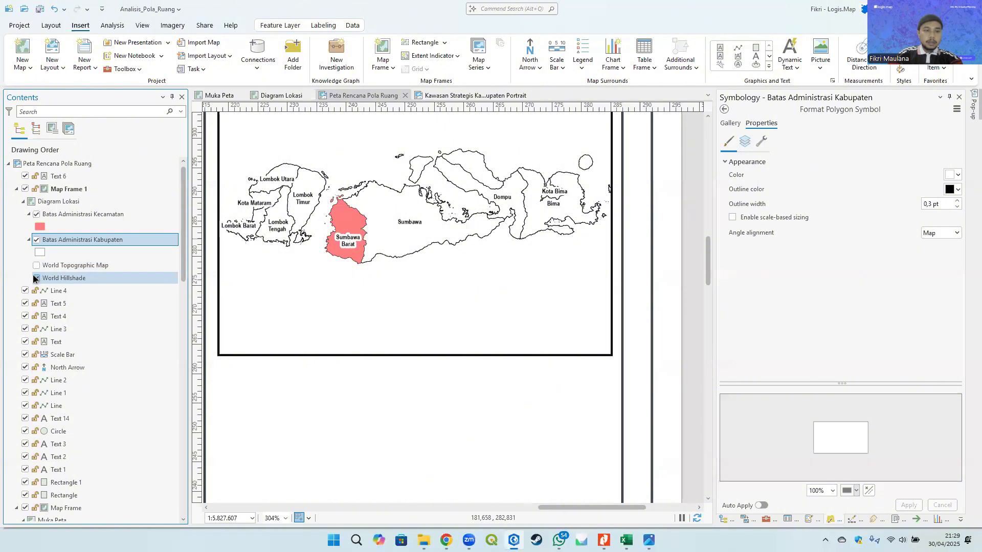
pyautogui.click(37, 266)
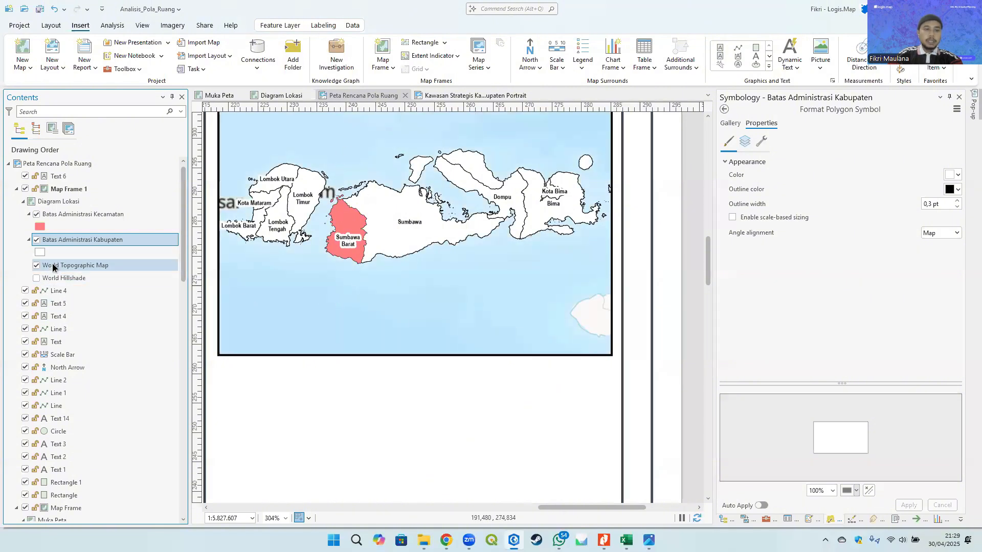
# - Turn off the World Topographic Map basemap in the Diagram Lokasi map and select the location diagram map frame
pyautogui.click(37, 266)
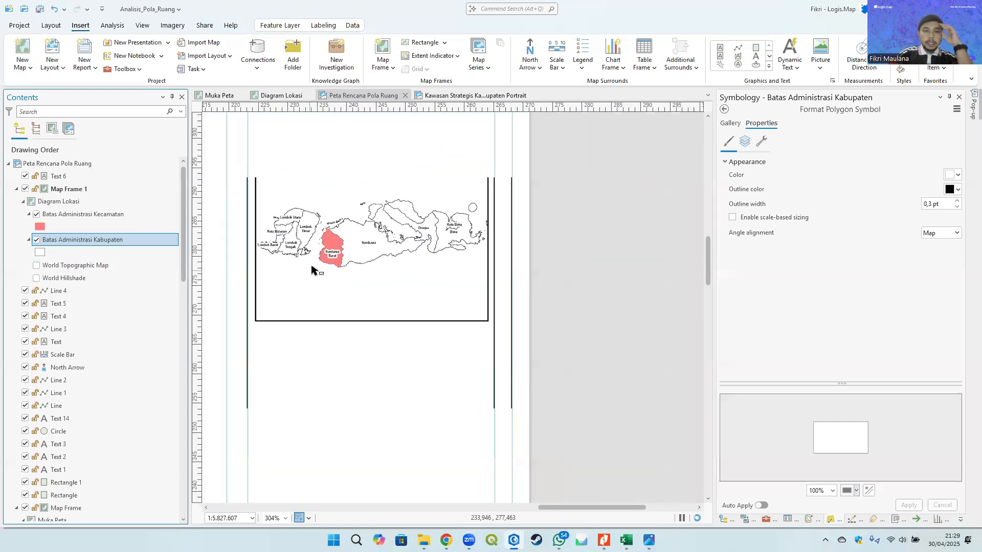
pyautogui.scroll(-5, 312, 270)
pyautogui.click(352, 204)
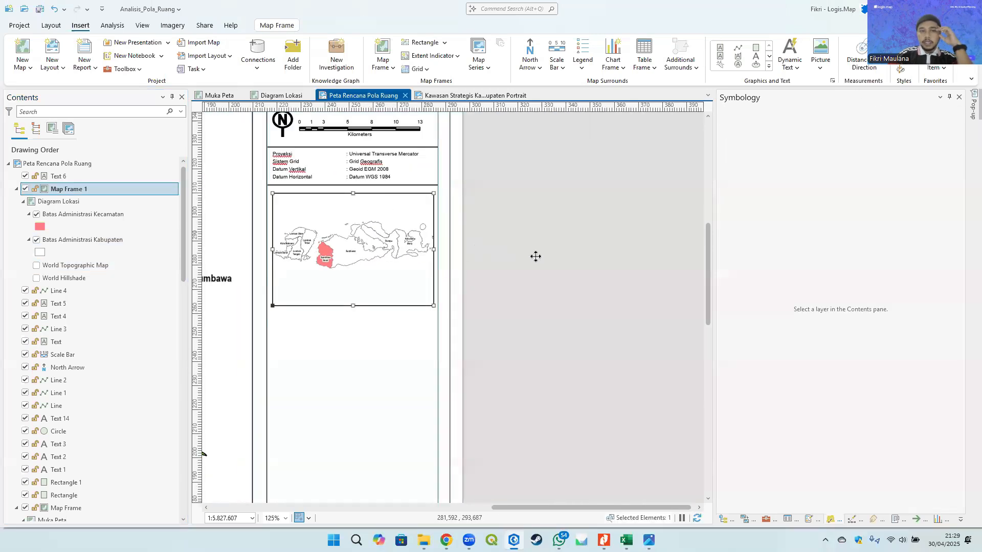
# - Open the location map frame's element properties and review its options, placement and border settings
pyautogui.rightClick(53, 195)
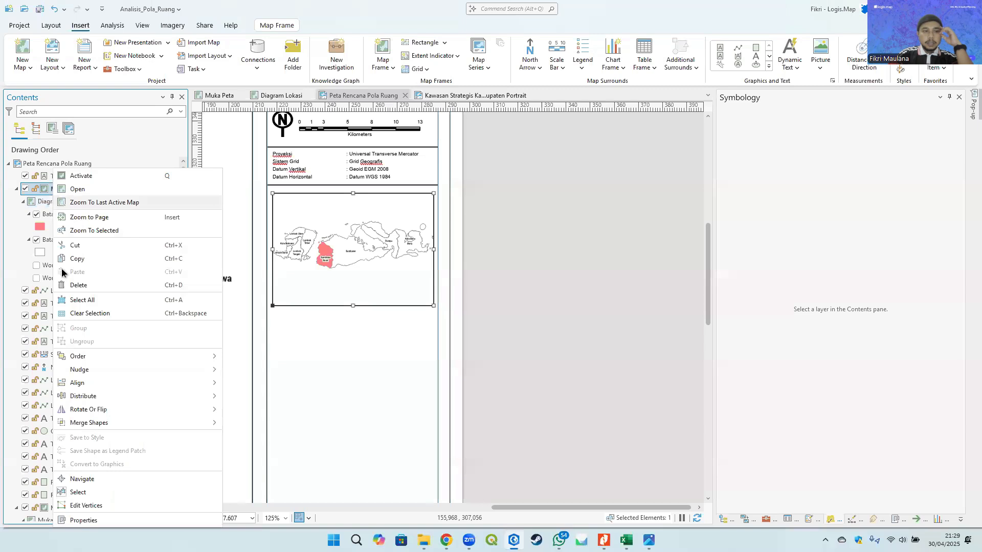
pyautogui.click(86, 522)
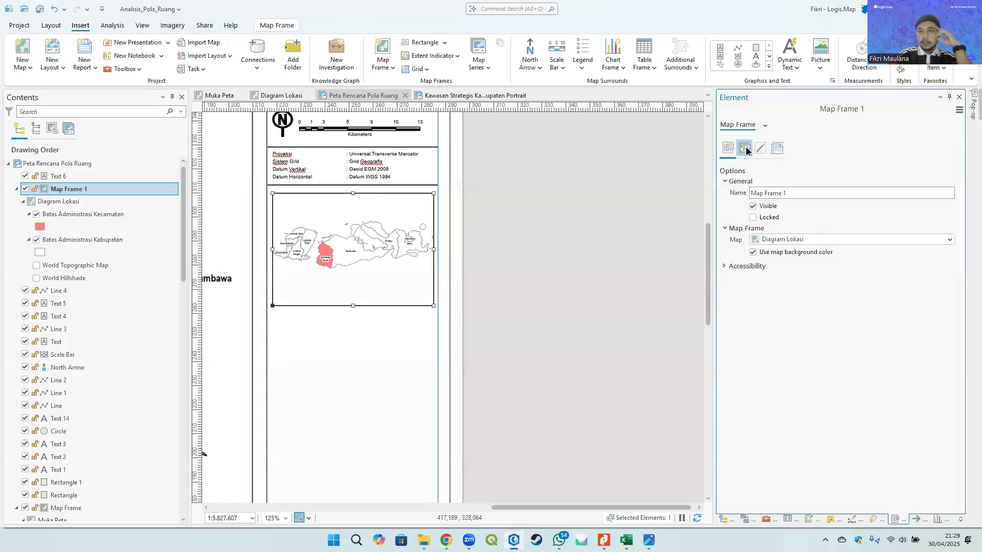
pyautogui.click(745, 149)
pyautogui.click(762, 149)
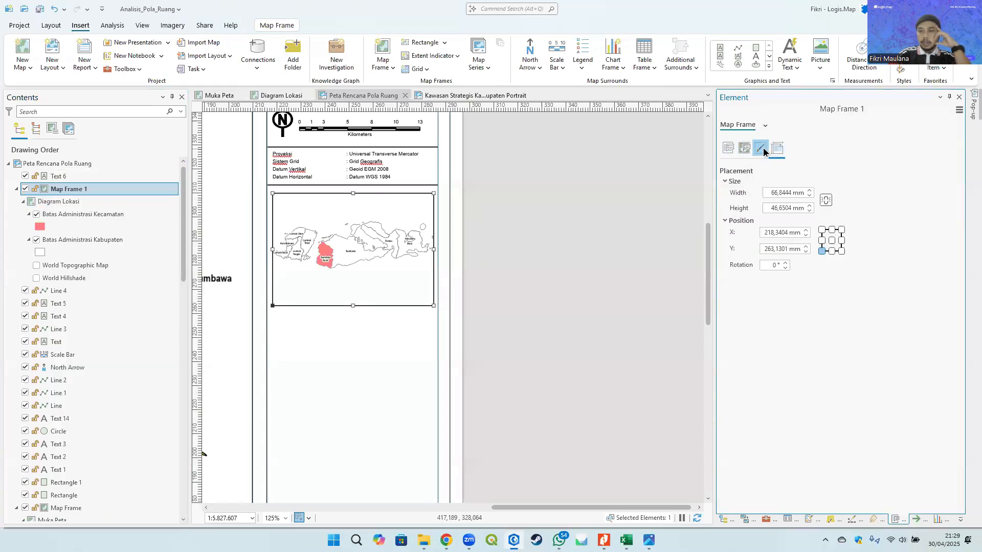
pyautogui.click(762, 150)
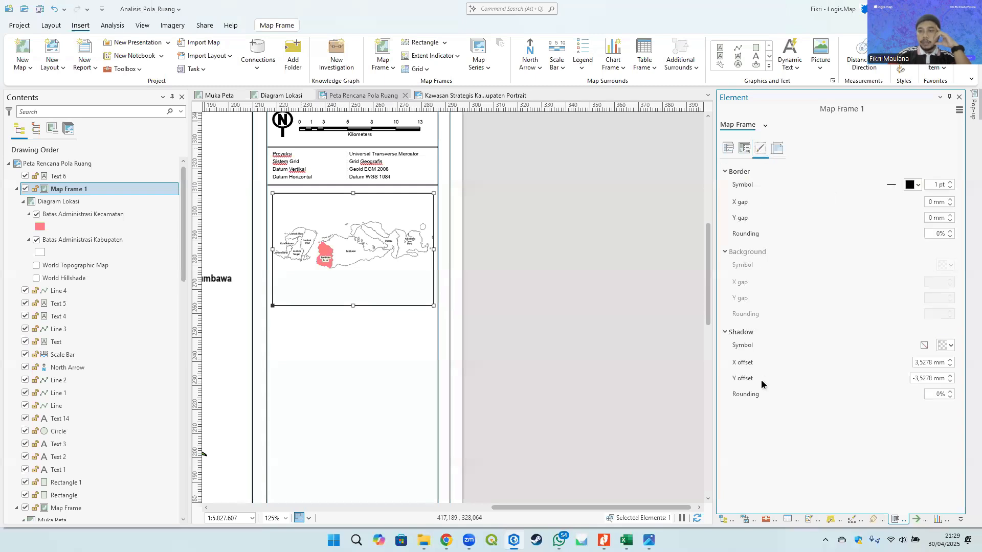
pyautogui.click(545, 240)
# - Set the Diagram Lokasi map's background color to light blue in its map properties
pyautogui.click(281, 95)
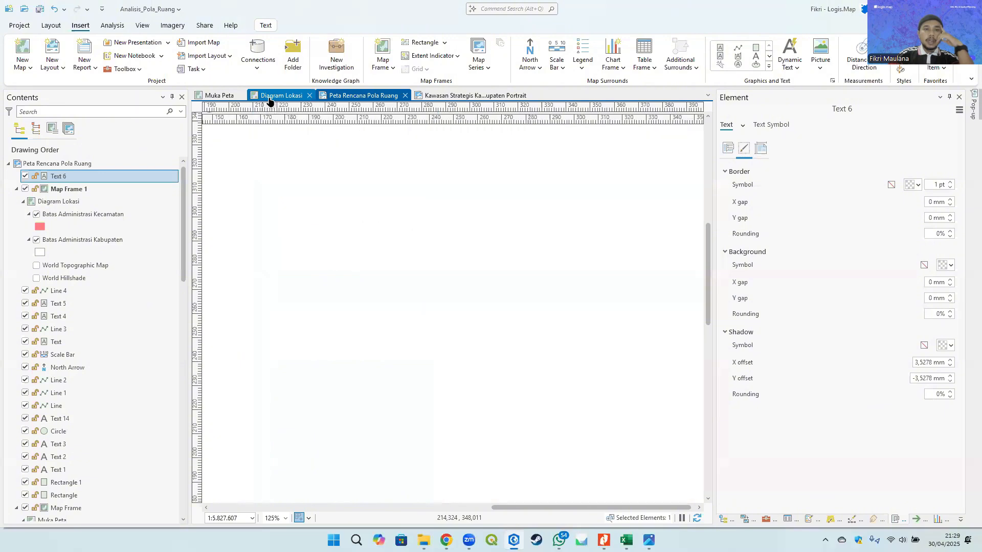
pyautogui.click(35, 164)
pyautogui.rightClick(35, 164)
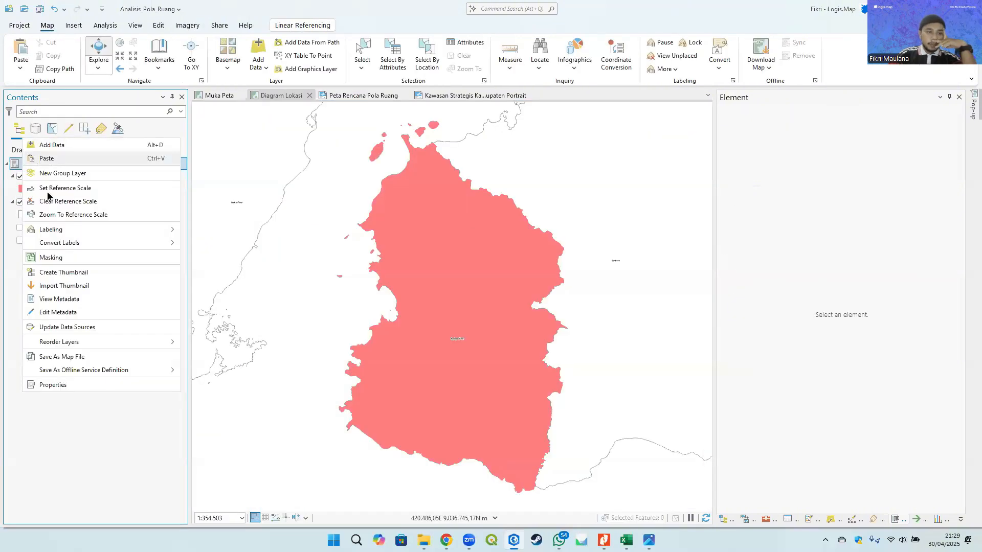
pyautogui.click(83, 388)
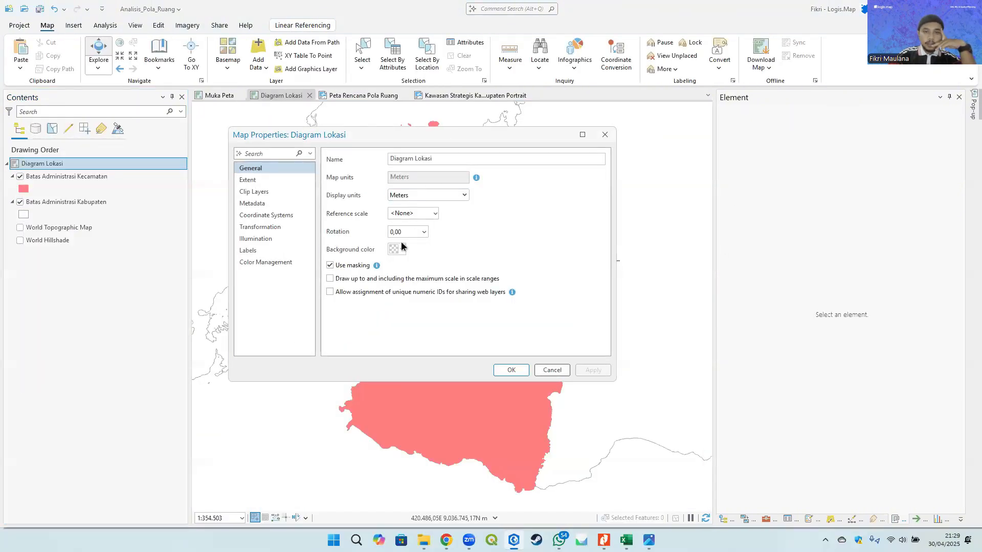
pyautogui.click(399, 250)
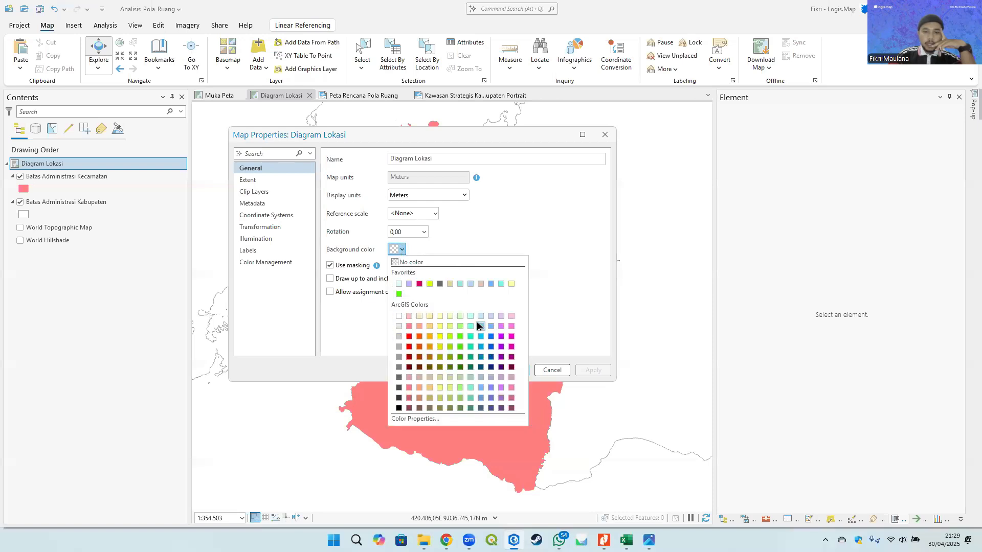
pyautogui.click(470, 315)
pyautogui.click(396, 252)
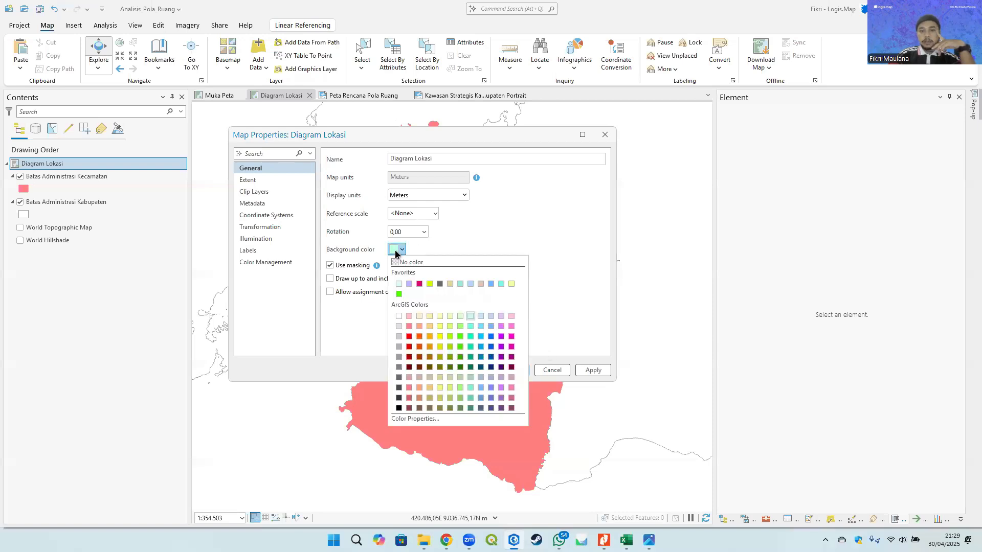
pyautogui.click(480, 325)
pyautogui.click(511, 369)
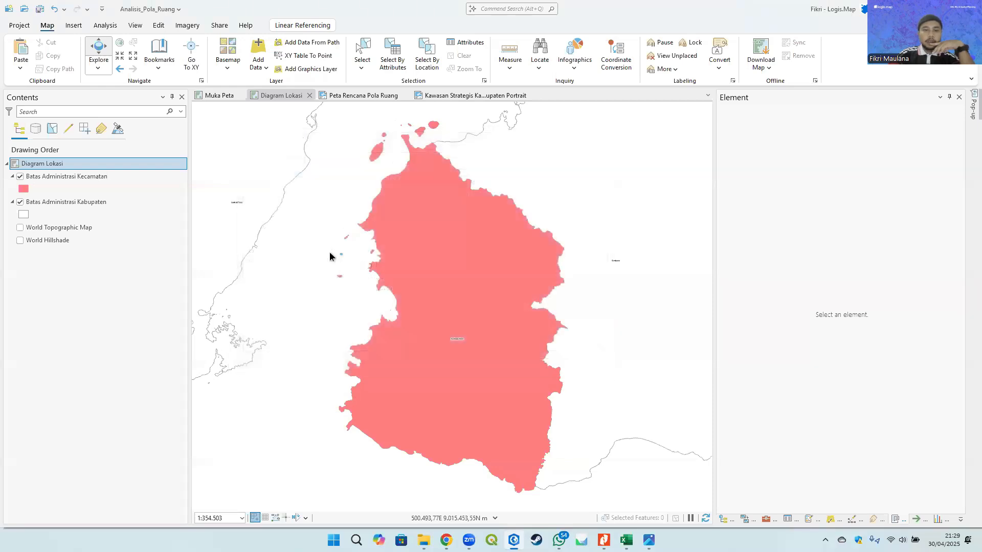
# - Compare the location diagram with the Kawasan Strategis Kabupaten Portrait reference image
pyautogui.click(426, 97)
pyautogui.click(364, 95)
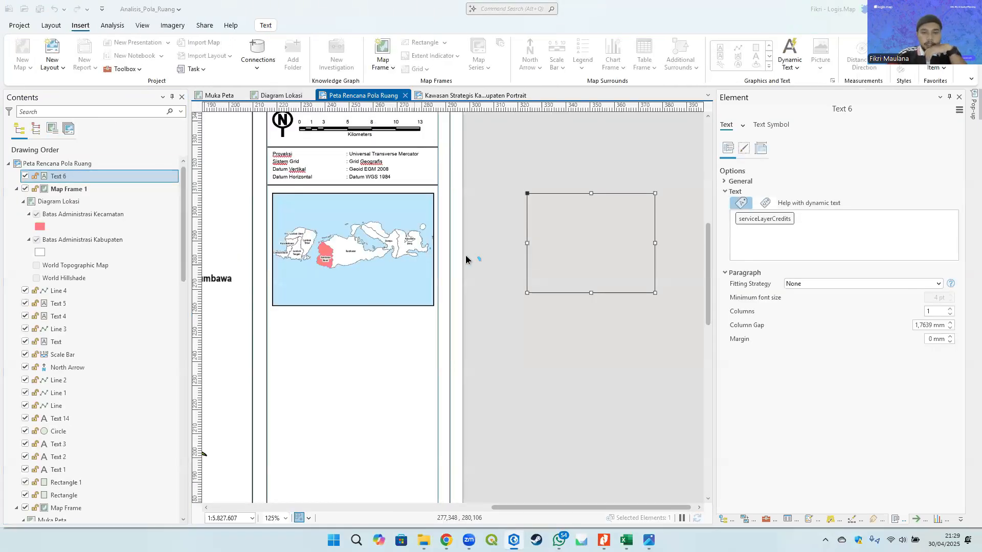
pyautogui.click(401, 234)
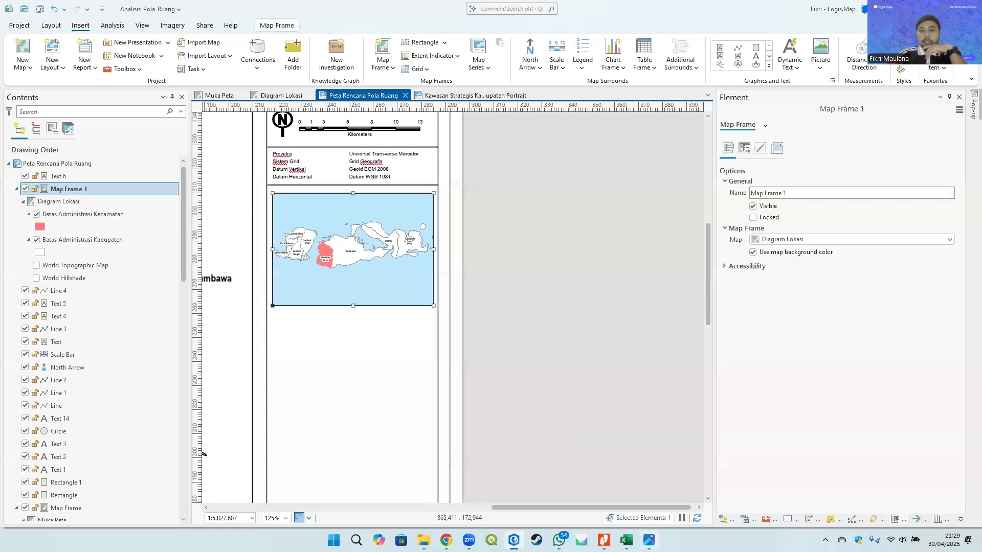
pyautogui.click(649, 540)
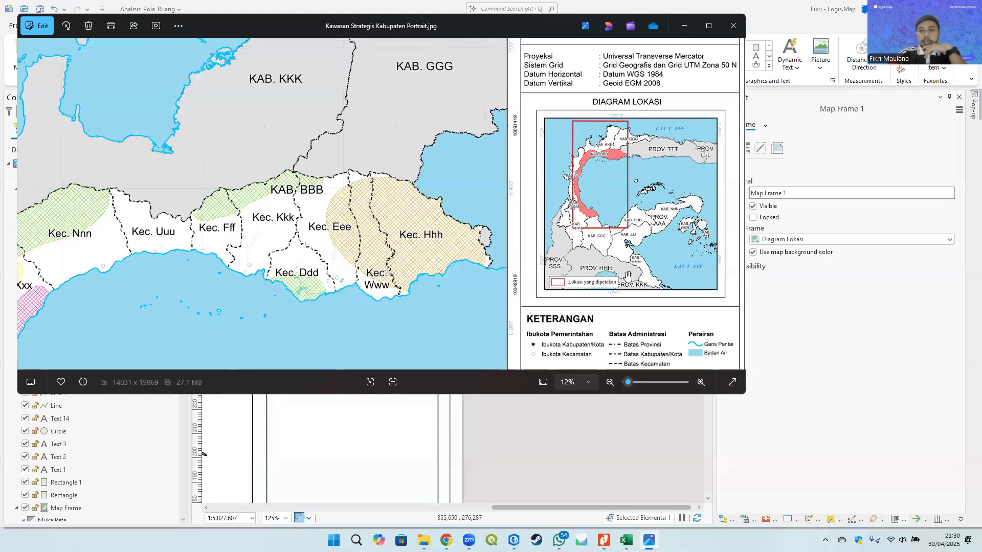
pyautogui.click(684, 26)
pyautogui.scroll(3, 387, 281)
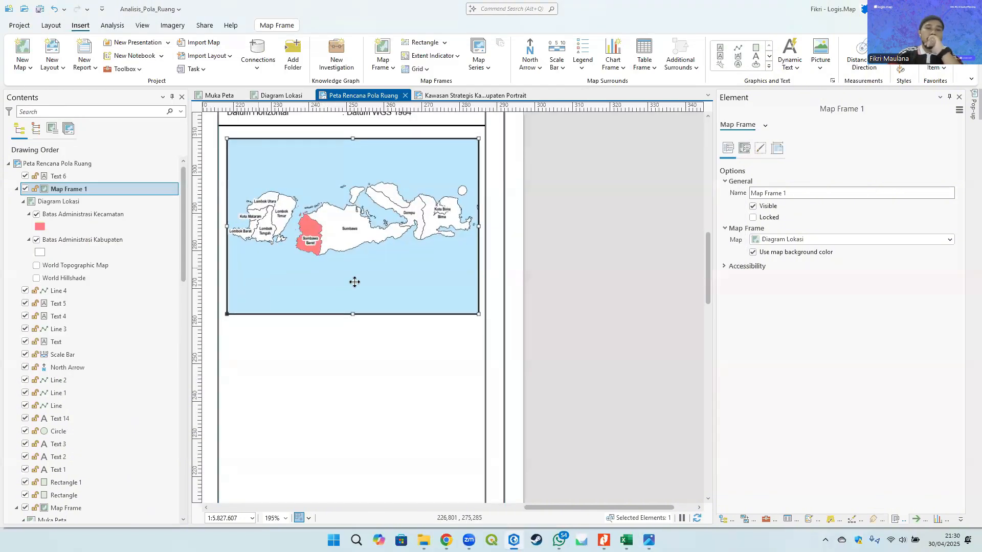
# - Set the Batas Administrasi Kabupaten label halo size to 0.3 pt and apply it
pyautogui.click(768, 66)
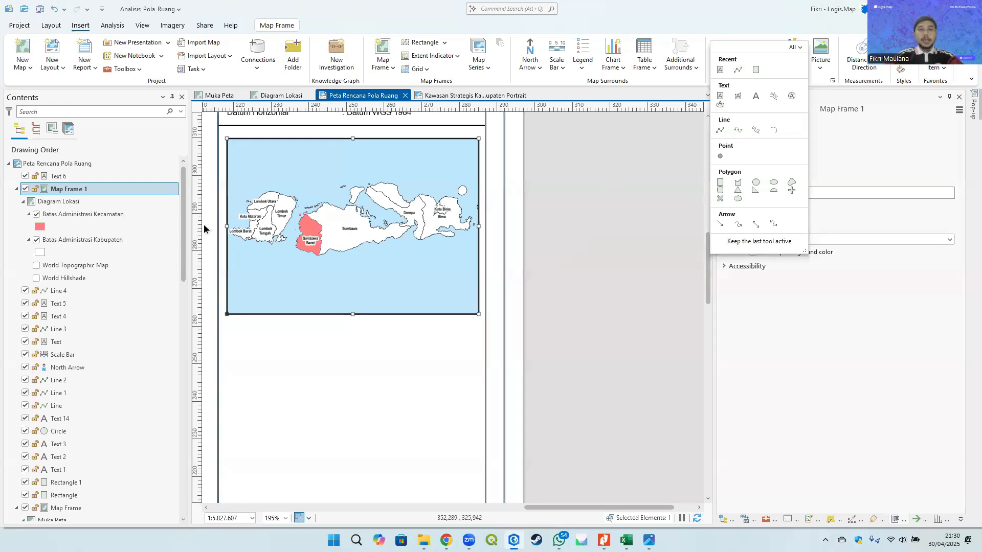
pyautogui.click(71, 192)
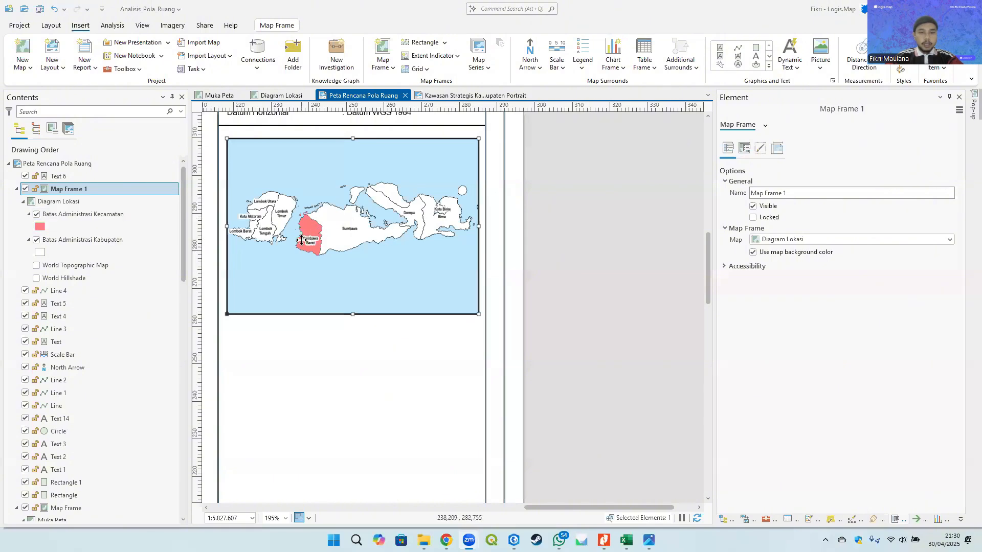
pyautogui.scroll(6, 302, 240)
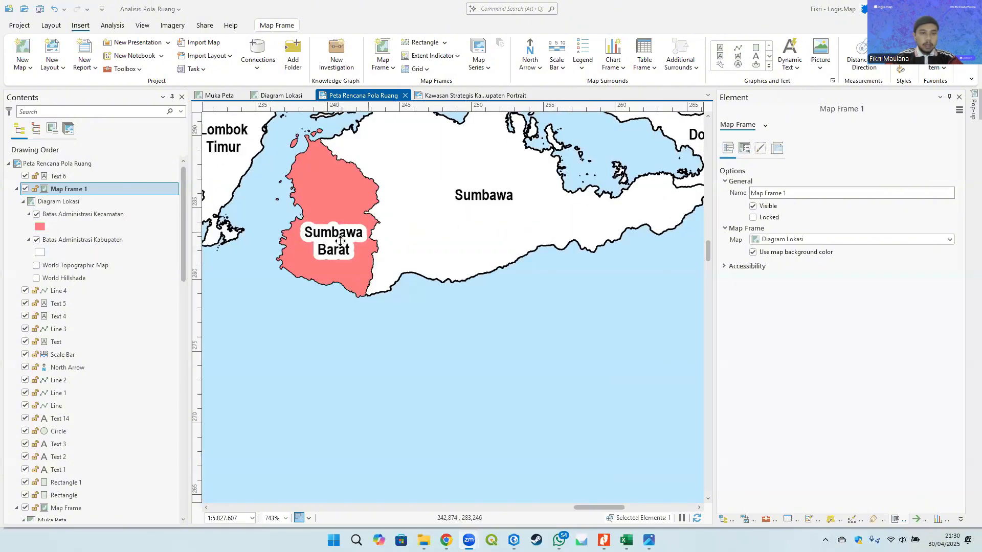
pyautogui.rightClick(74, 238)
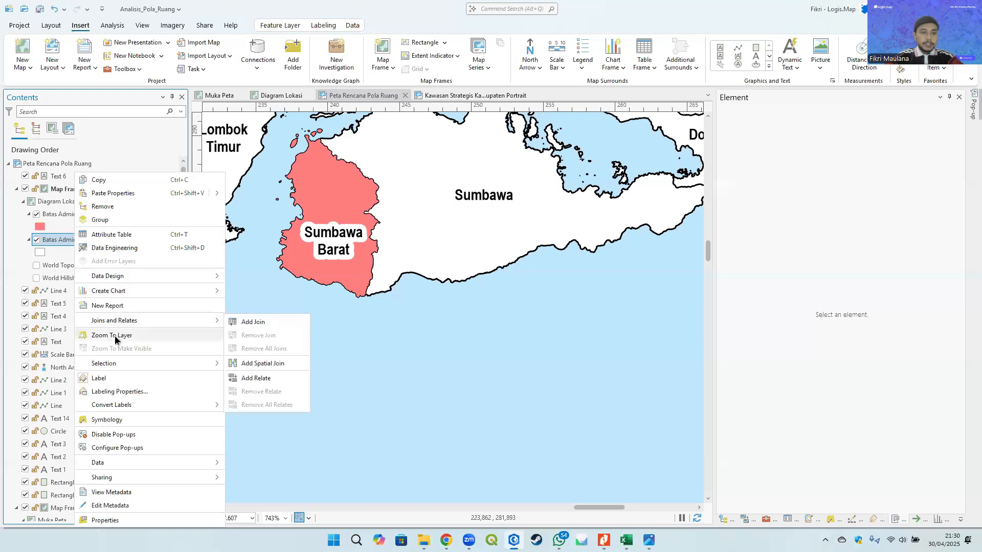
pyautogui.click(123, 391)
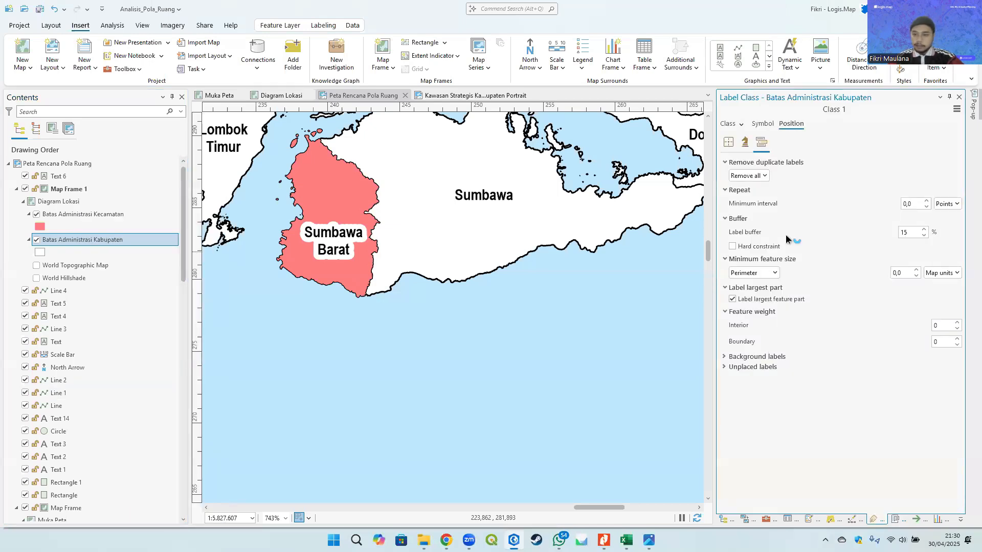
pyautogui.click(762, 124)
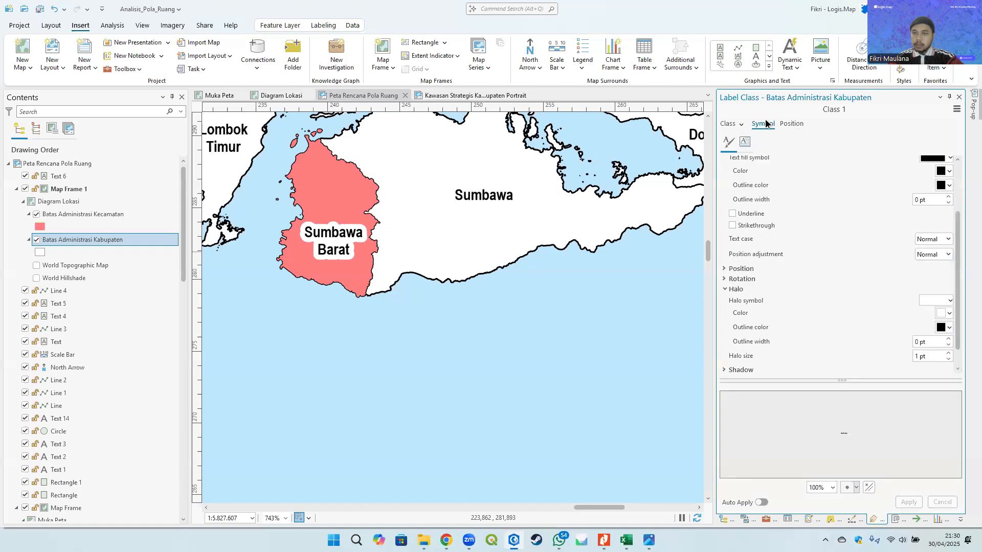
pyautogui.scroll(-1, 880, 351)
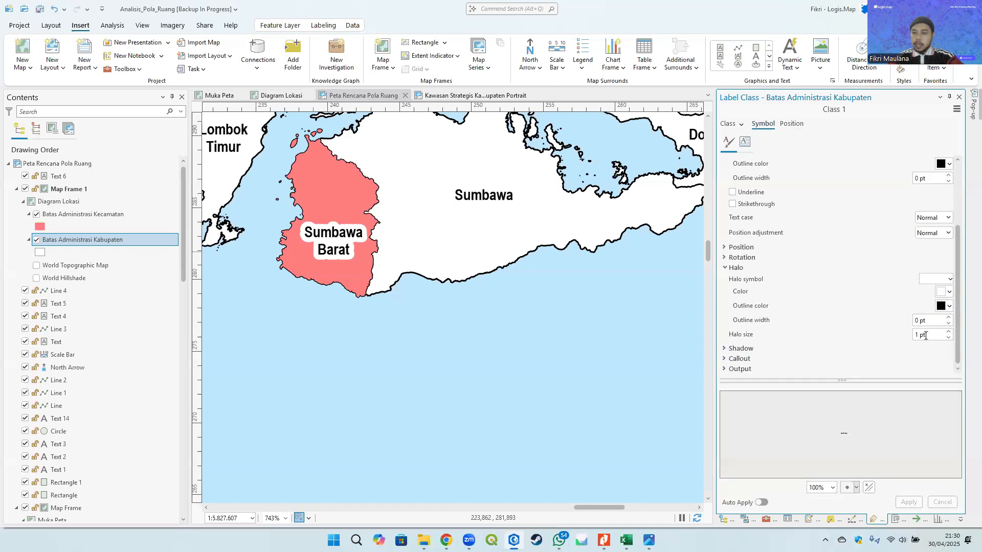
pyautogui.write('0,3')
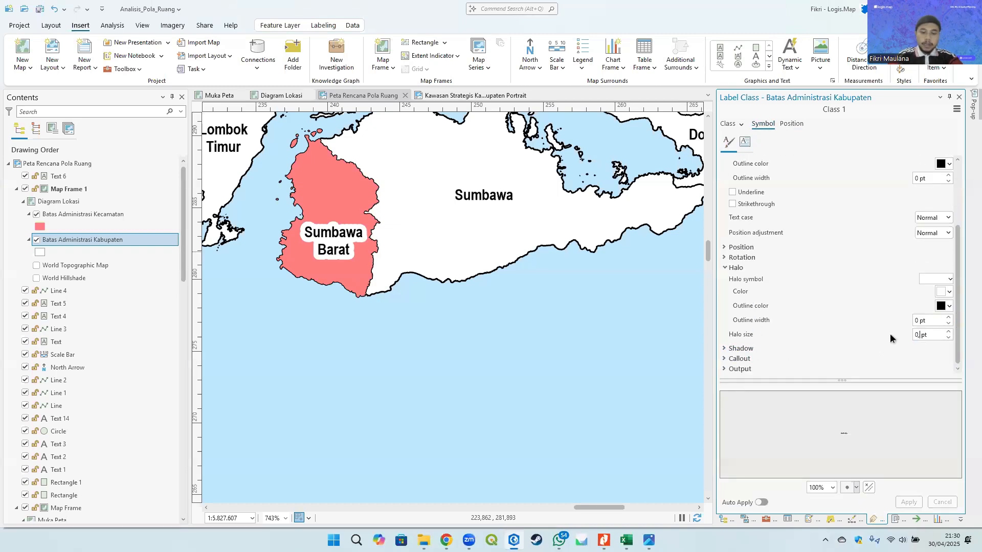
pyautogui.click(907, 367)
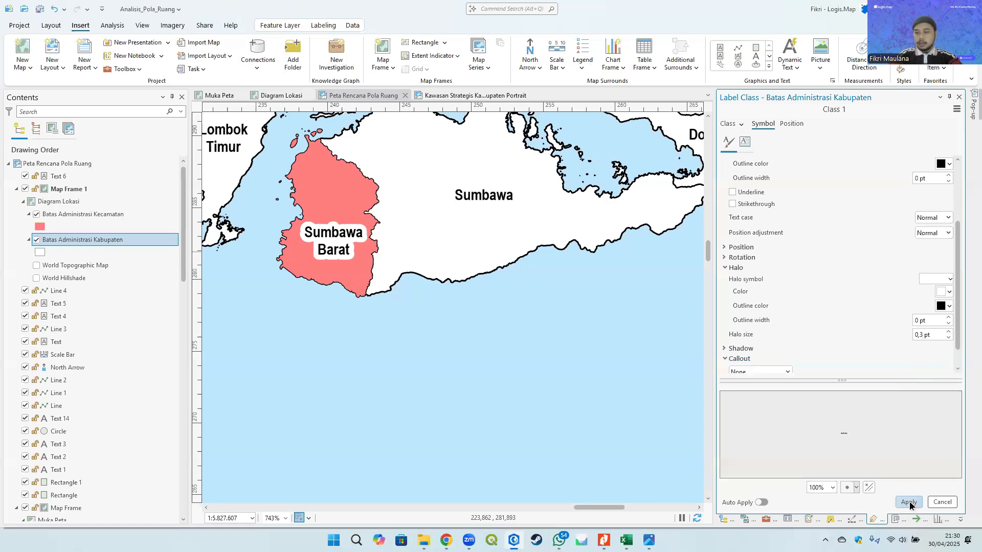
pyautogui.click(909, 502)
# - Draw a small rectangle in the lower-left corner of the location diagram map frame
pyautogui.scroll(-5, 525, 230)
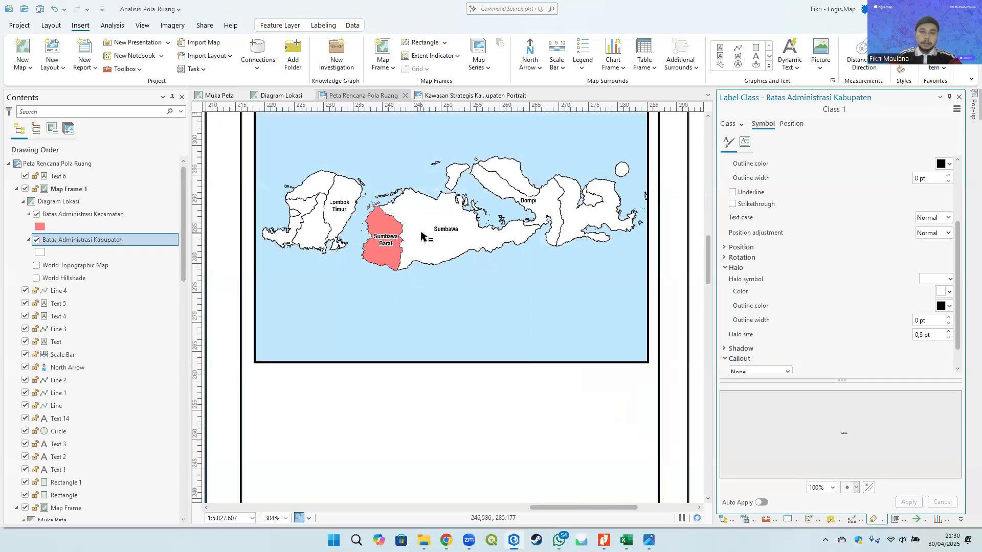
pyautogui.click(480, 237)
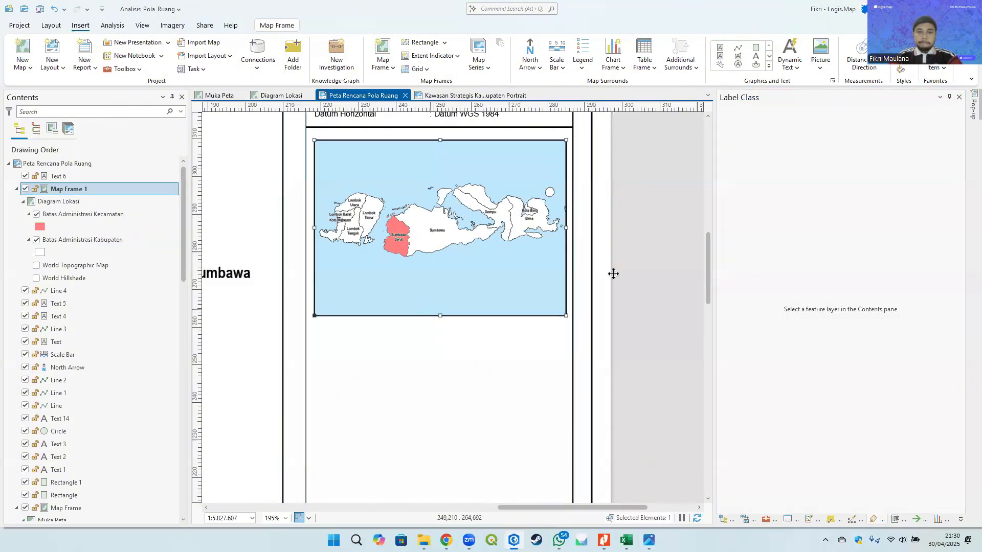
pyautogui.click(682, 246)
pyautogui.moveTo(536, 245); pyautogui.dragTo(514, 294)
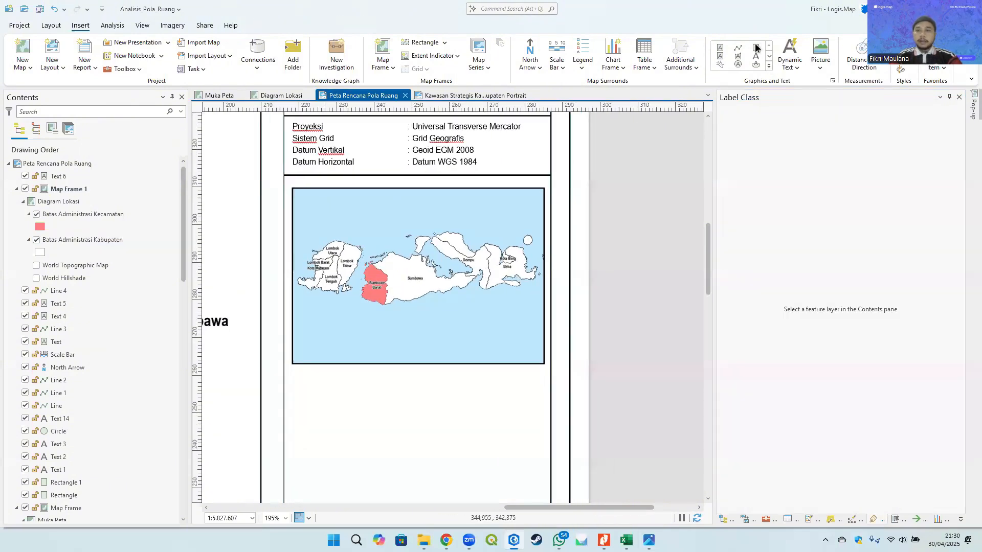
pyautogui.scroll(4, 328, 327)
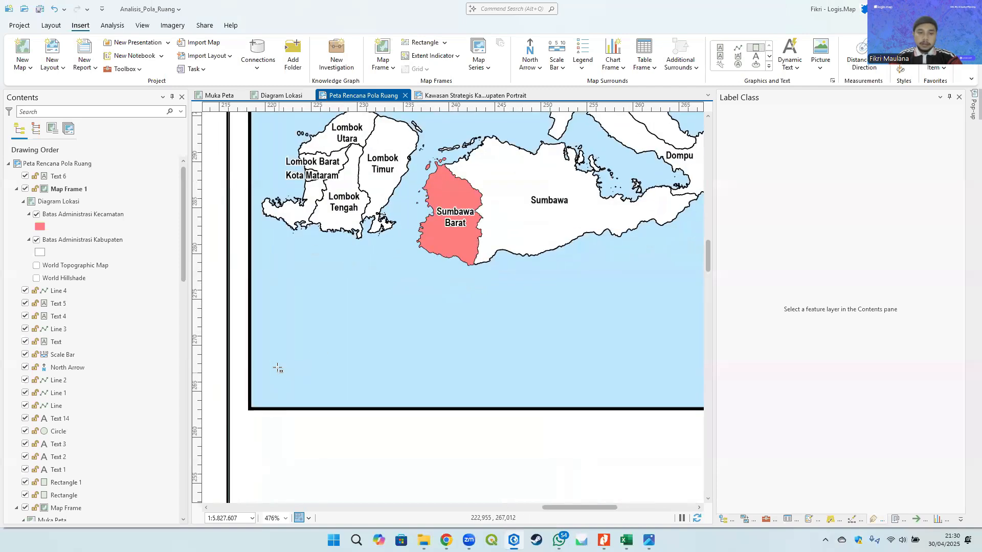
pyautogui.moveTo(275, 368); pyautogui.dragTo(355, 401)
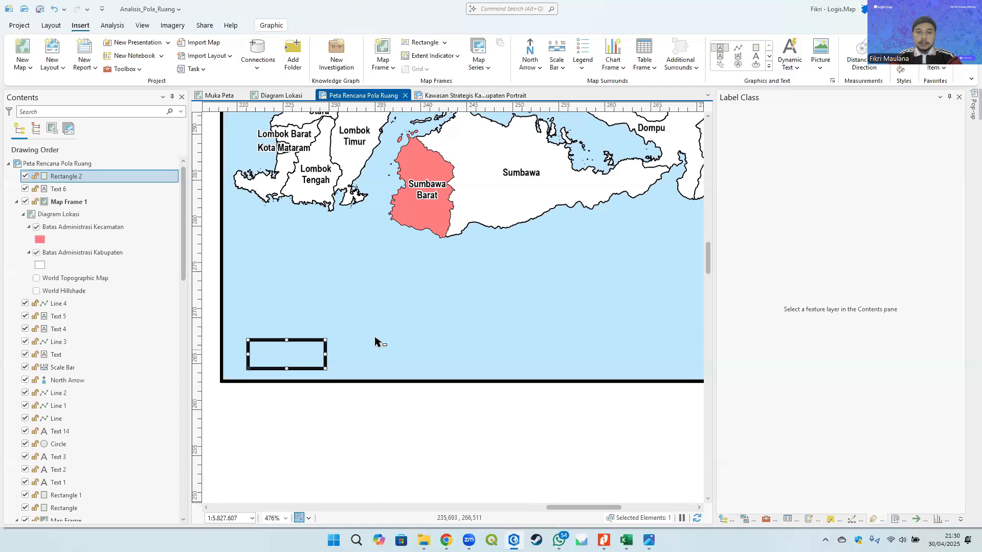
# - Add a text box beside the small rectangle and set its font to Arial, 6 pt
pyautogui.moveTo(340, 339); pyautogui.dragTo(559, 367)
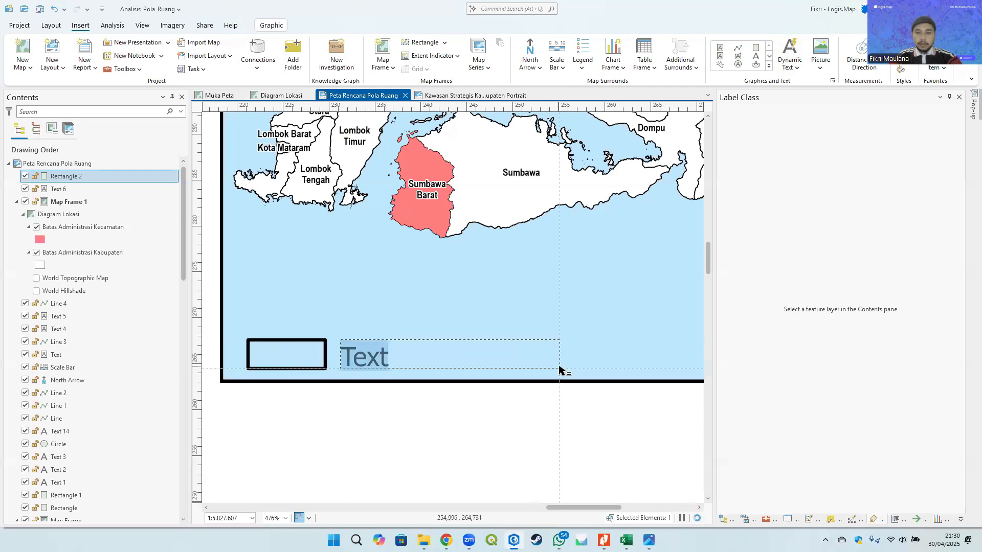
pyautogui.press('Escape')
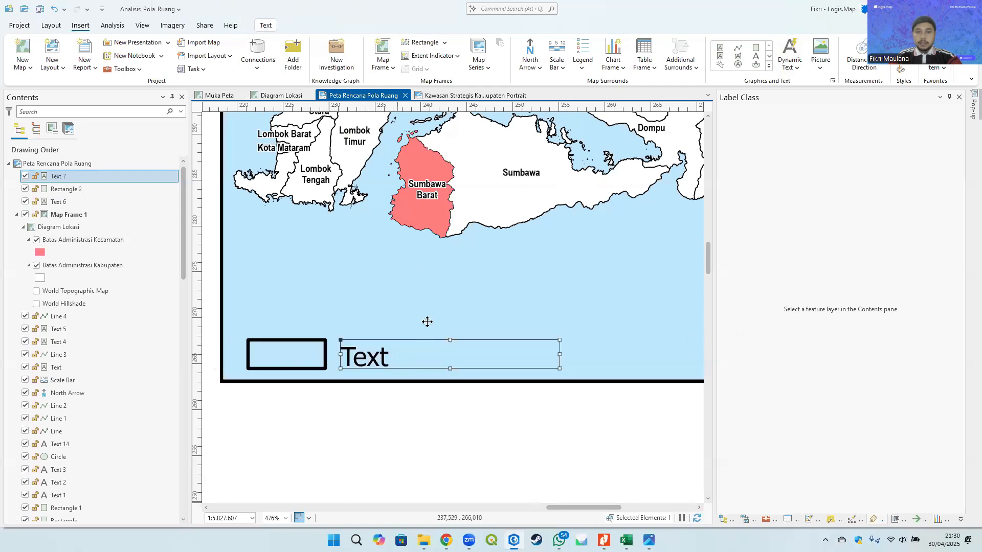
pyautogui.click(274, 25)
pyautogui.click(628, 47)
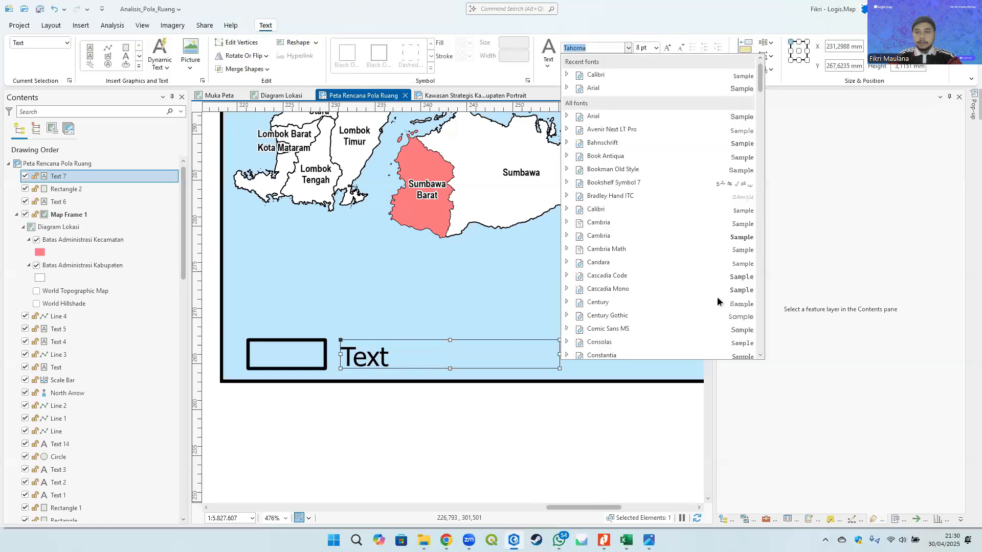
pyautogui.scroll(15, 660, 205)
pyautogui.click(566, 88)
pyautogui.click(595, 101)
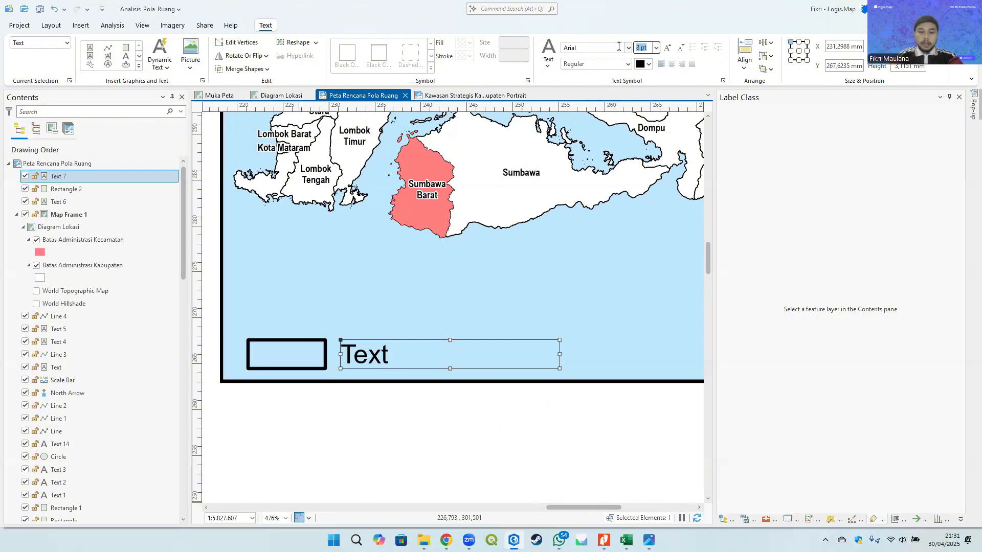
pyautogui.write('6')
pyautogui.press('Return')
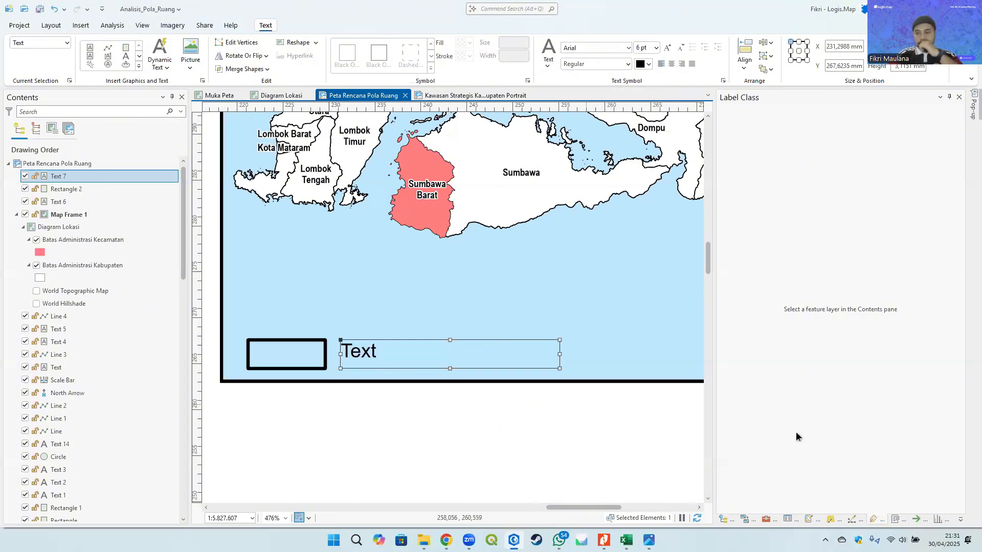
# - Enter "Lokasi yang dipetakan" as the text of the box beside the small rectangle
pyautogui.click(903, 521)
pyautogui.doubleClick(780, 219)
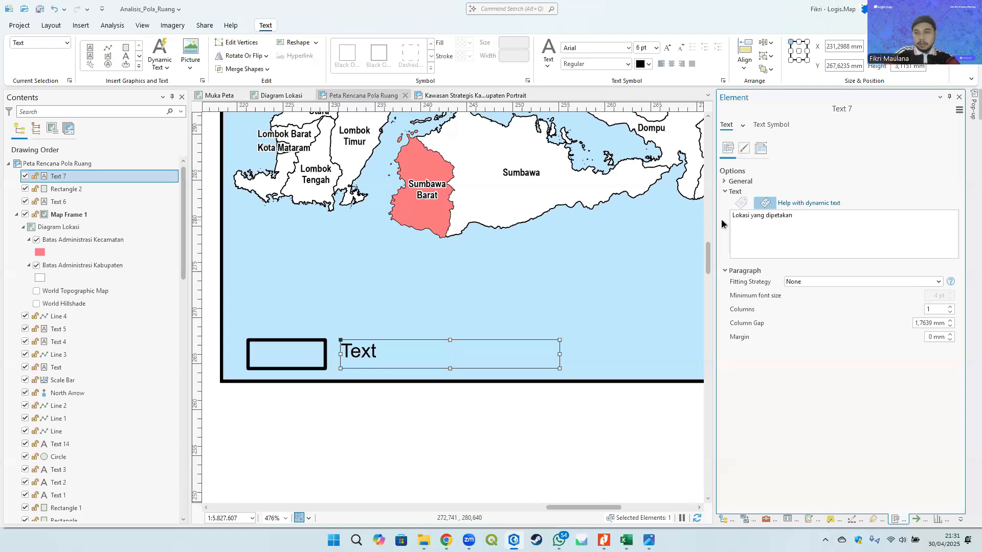
pyautogui.click(557, 296)
pyautogui.click(467, 361)
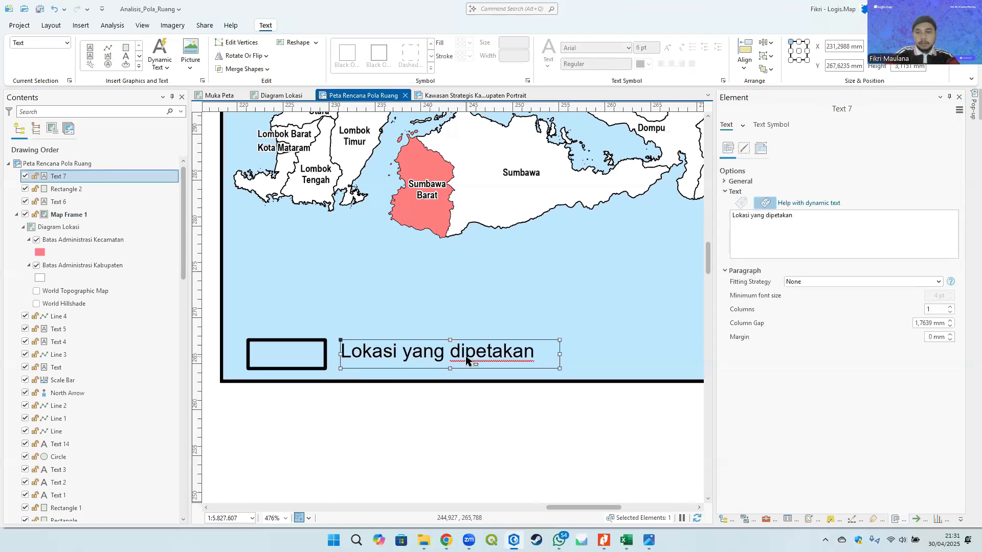
# - Set the small rectangle's outline color to red, matching the reference image
pyautogui.click(648, 539)
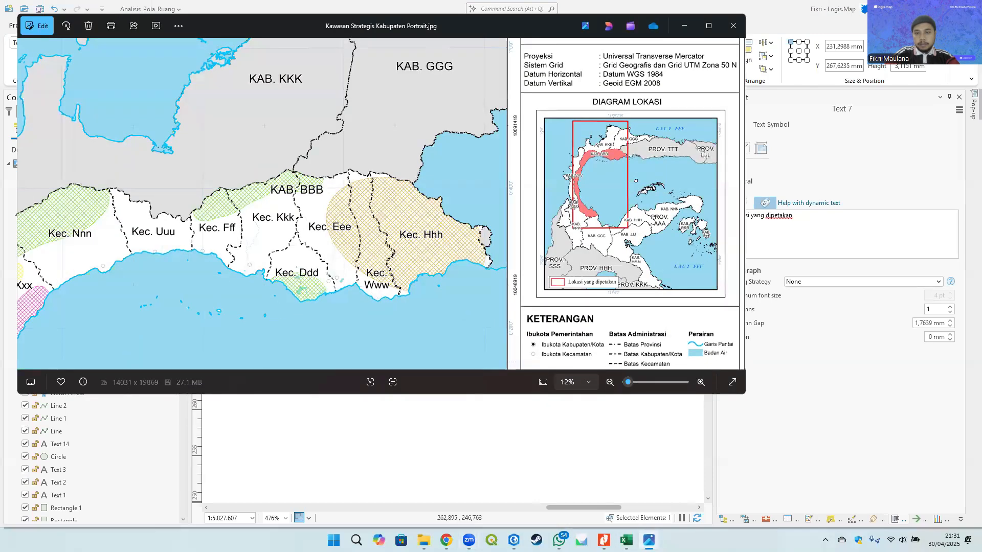
pyautogui.click(648, 540)
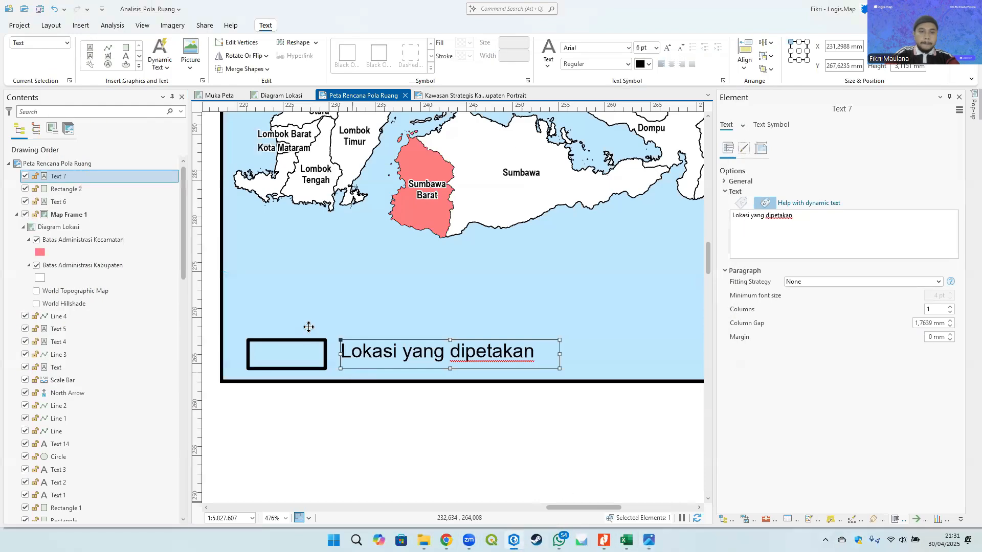
pyautogui.scroll(-2, 306, 327)
pyautogui.click(302, 343)
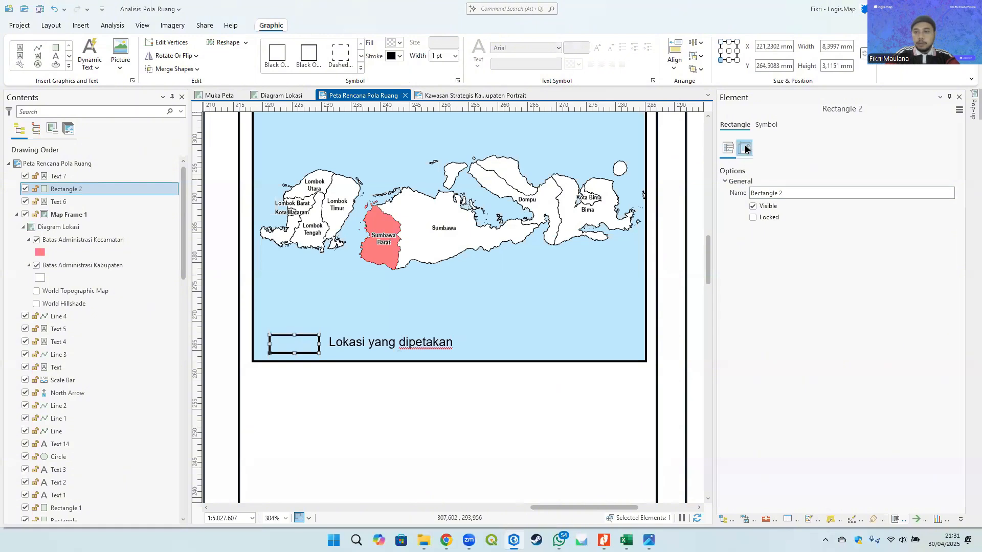
pyautogui.click(746, 149)
pyautogui.click(952, 191)
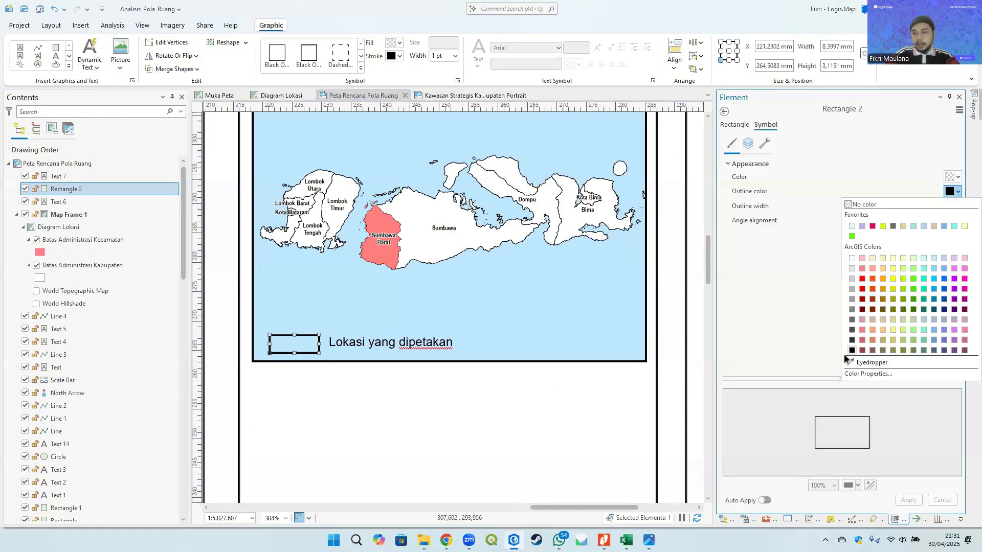
pyautogui.click(863, 278)
pyautogui.click(909, 500)
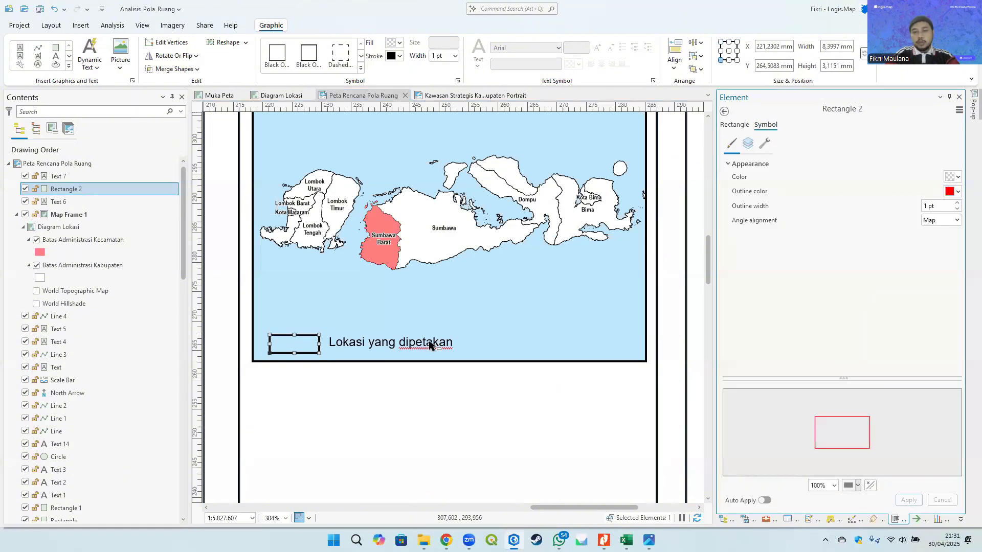
# - Compare the location diagram's legend box with the one in the reference image
pyautogui.scroll(-2, 386, 197)
pyautogui.click(636, 171)
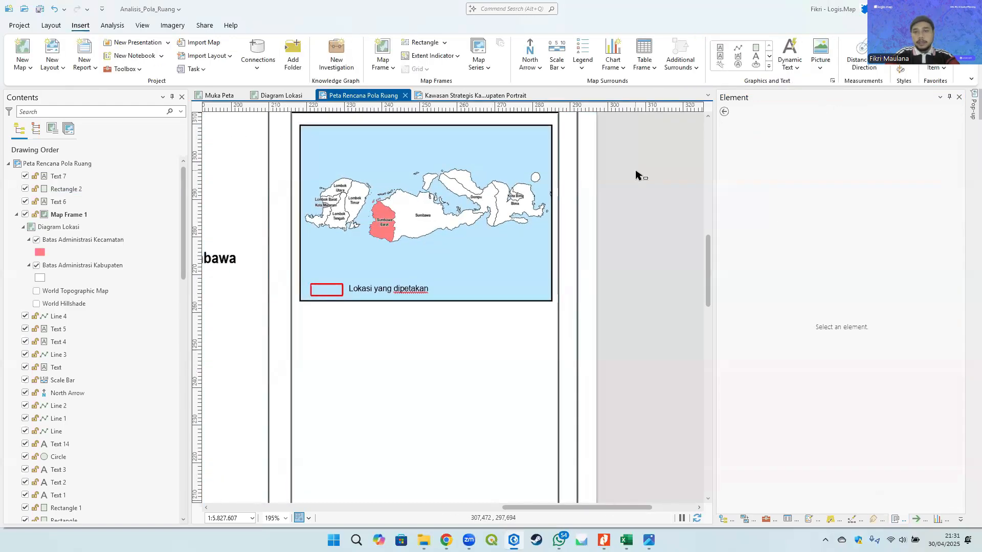
pyautogui.hotkey('alt', 'Tab')
pyautogui.scroll(3, 690, 134)
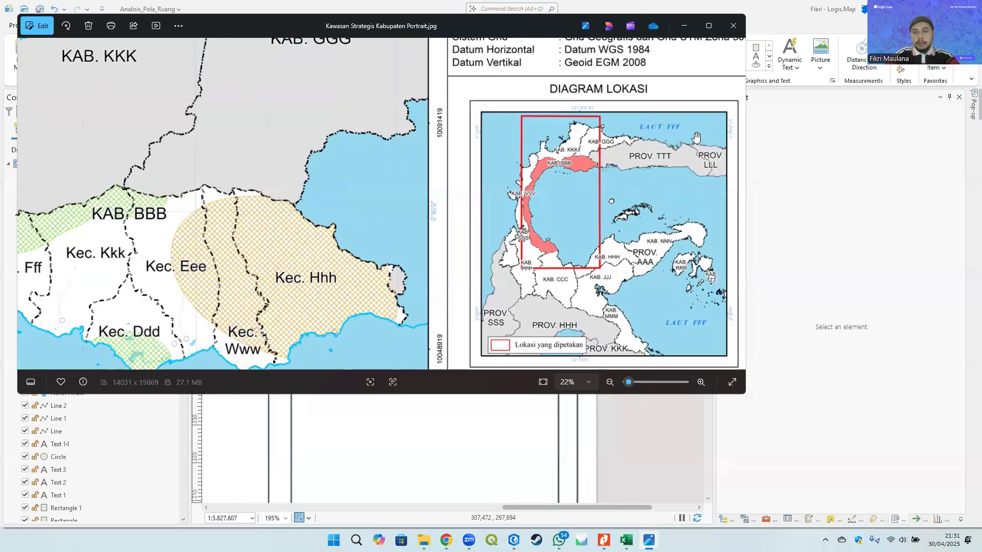
pyautogui.scroll(-3, 330, 149)
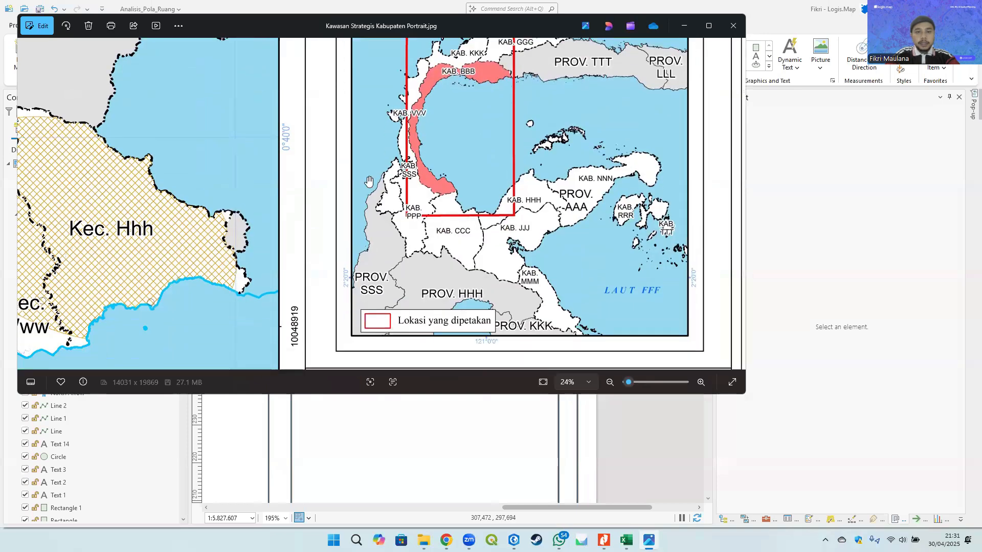
pyautogui.click(684, 26)
# - Narrow the location diagram map frame by moving its left and right edges inward
pyautogui.click(305, 213)
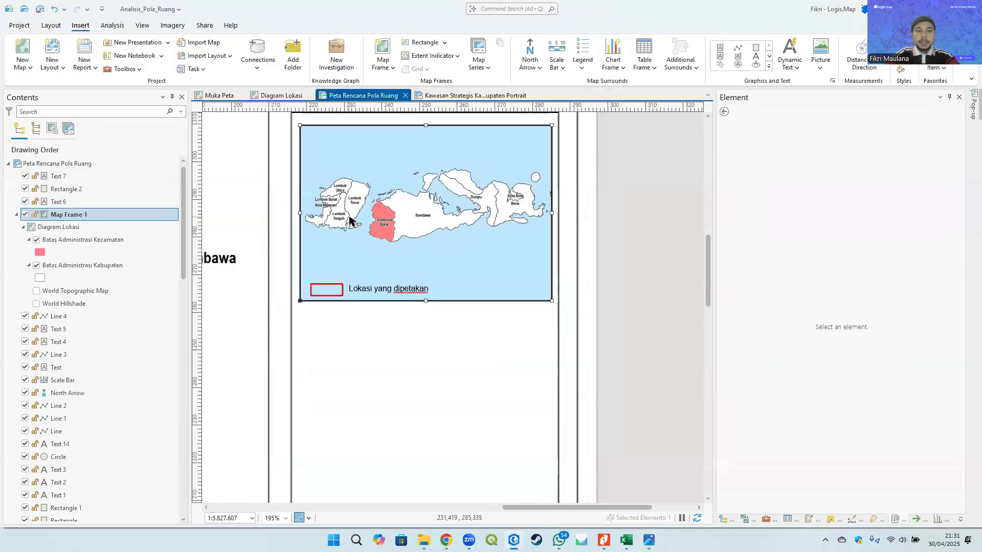
pyautogui.moveTo(305, 214); pyautogui.dragTo(311, 213)
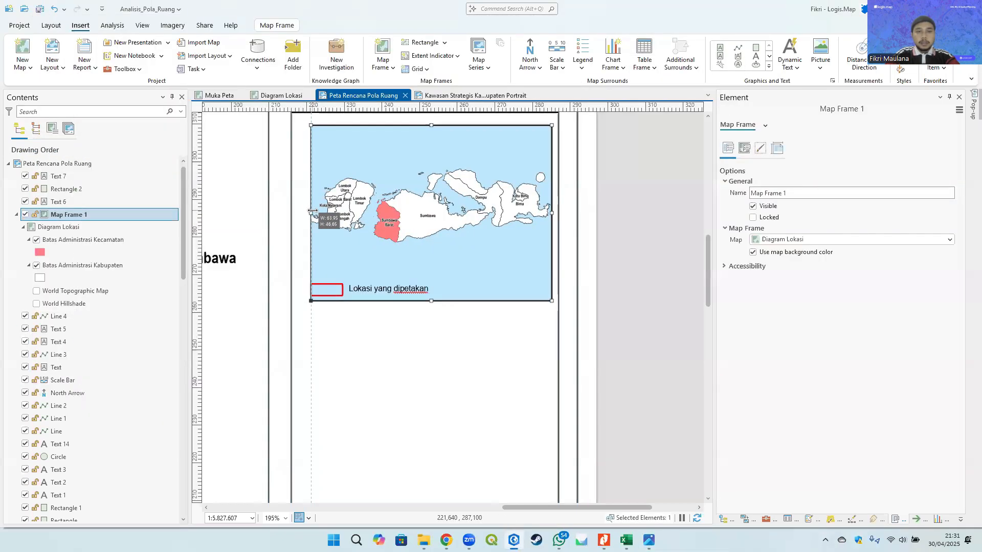
pyautogui.moveTo(551, 212); pyautogui.dragTo(535, 211)
pyautogui.click(565, 197)
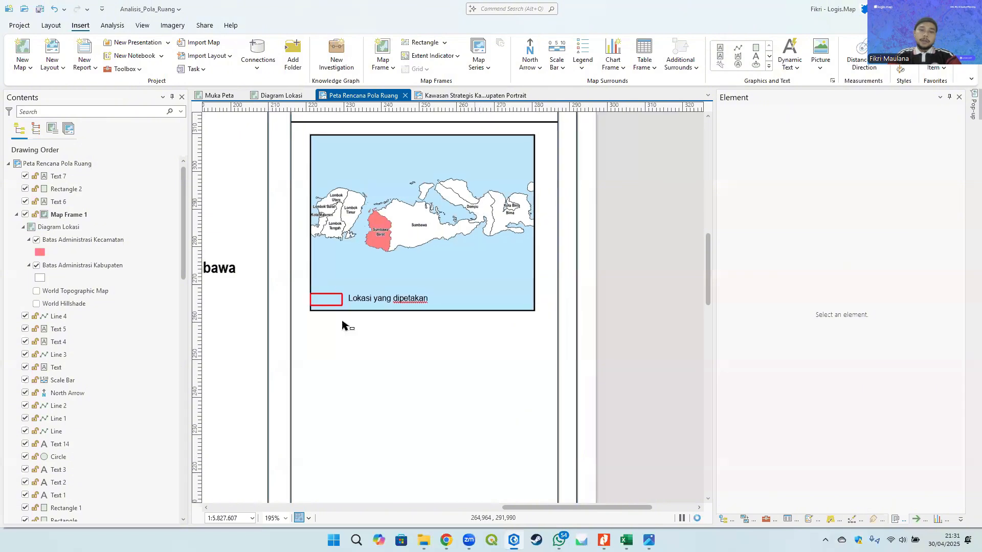
# - Move the red rectangle and its label together slightly right and up inside the map frame
pyautogui.scroll(5, 344, 324)
pyautogui.click(333, 270)
pyautogui.keyDown('shift'); pyautogui.click(412, 271); pyautogui.keyUp('shift')
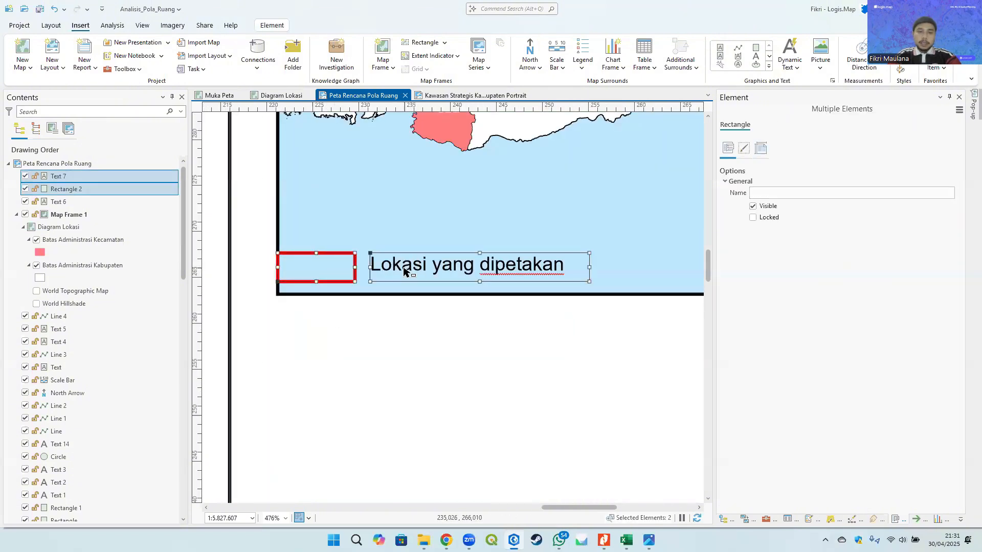
pyautogui.moveTo(412, 271); pyautogui.dragTo(434, 259)
pyautogui.click(421, 330)
# - Nudge the "Lokasi yang dipetakan" label so it sits level beside the red rectangle
pyautogui.click(430, 261)
pyautogui.press('Down')
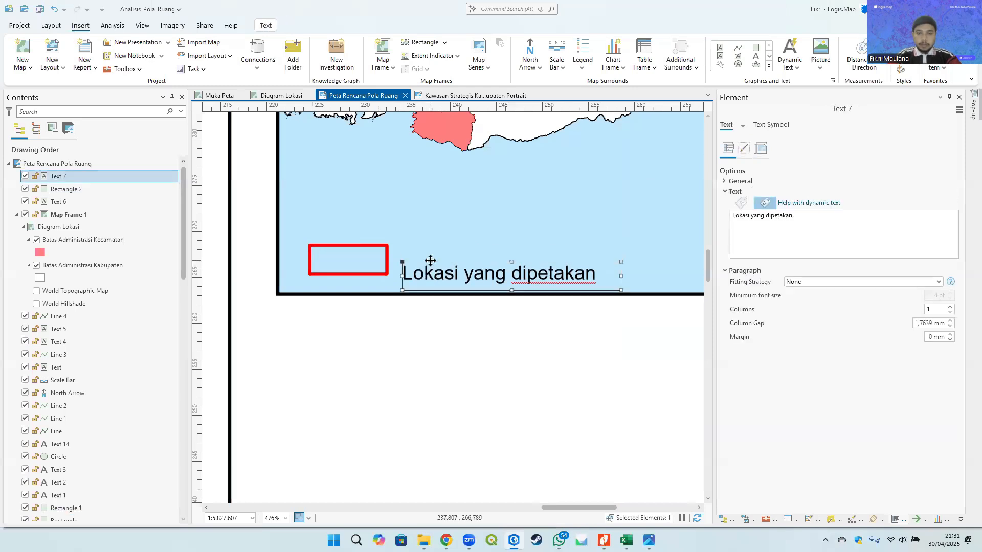
pyautogui.press('Up')
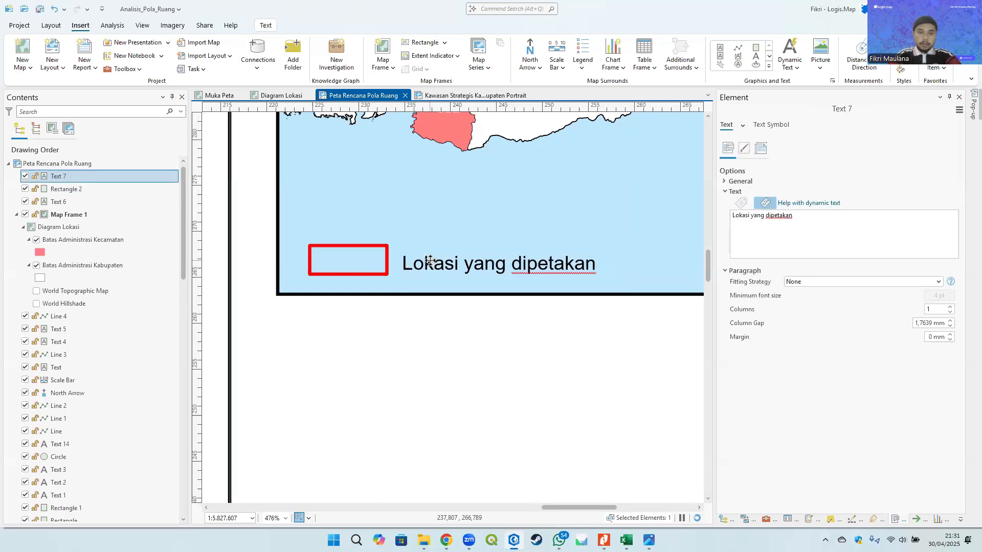
pyautogui.press('Down')
pyautogui.press('Right')
pyautogui.press('Up')
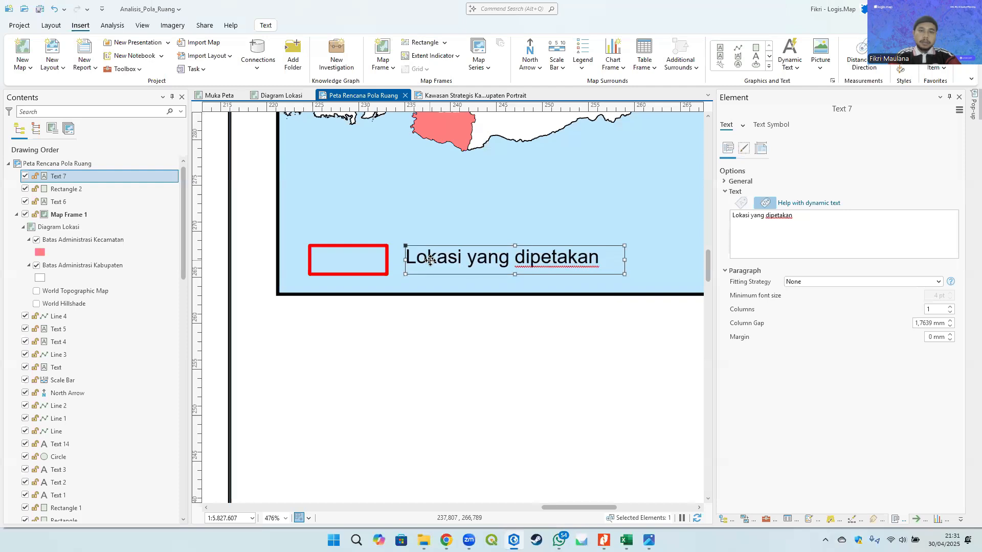
# - Draw a rectangle enclosing the red box and its label as a legend frame
pyautogui.click(460, 368)
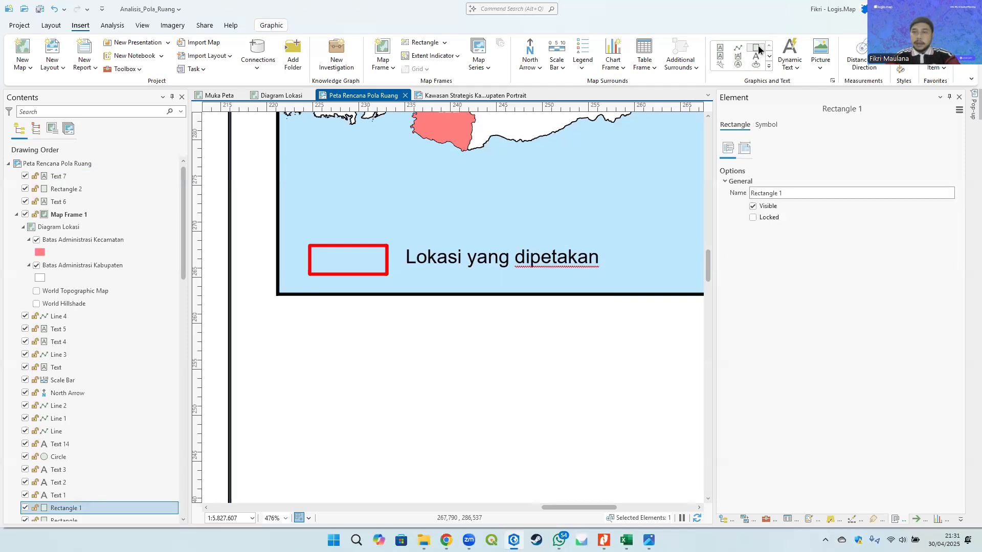
pyautogui.moveTo(290, 222)
pyautogui.mouseDown()
pyautogui.moveTo(352, 266)
pyautogui.moveTo(634, 285)
pyautogui.mouseUp()
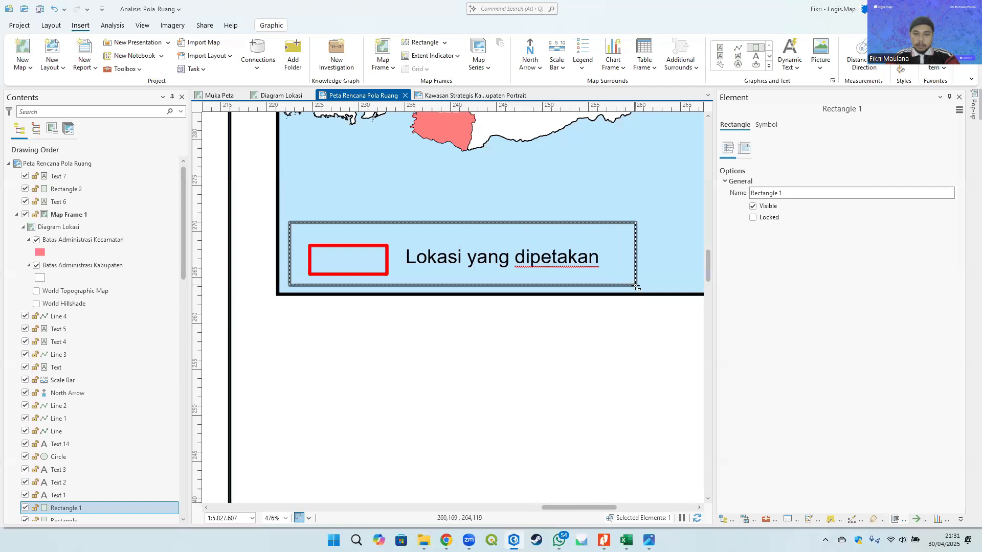
pyautogui.scroll(2, 505, 285)
pyautogui.moveTo(443, 195); pyautogui.dragTo(455, 219)
pyautogui.scroll(-2, 397, 267)
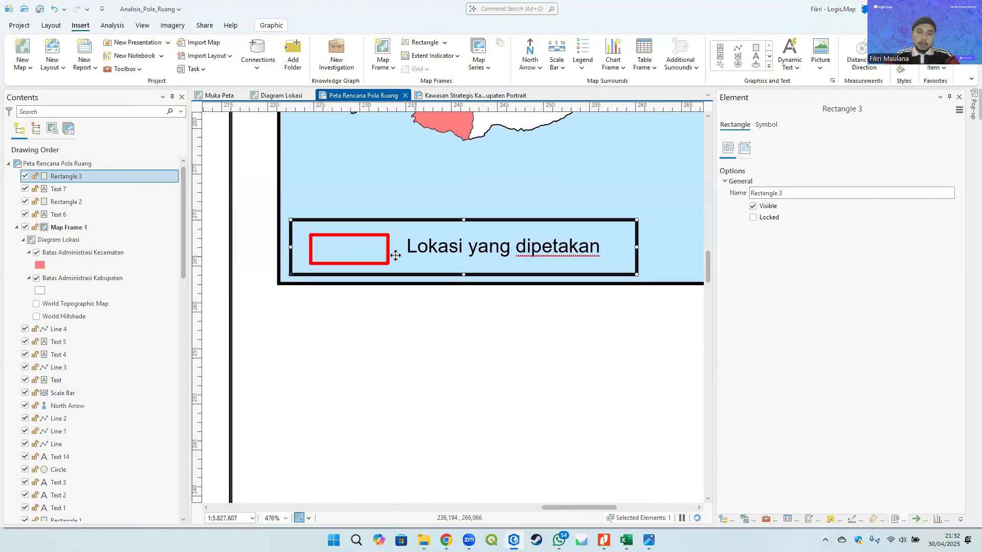
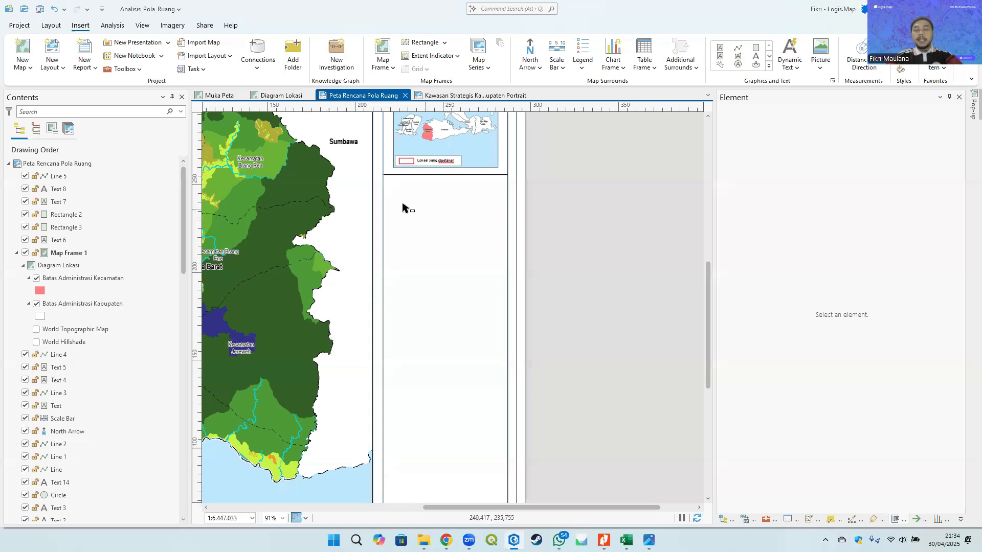
# - Insert a Legend 1 legend into the empty box below the location diagram and move it into place
pyautogui.scroll(4, 432, 204)
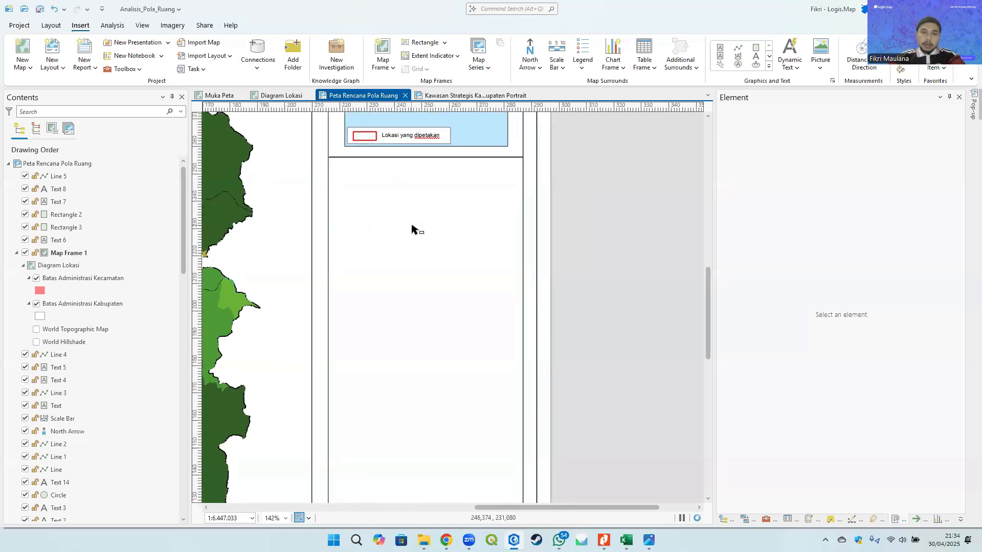
pyautogui.moveTo(439, 213); pyautogui.dragTo(373, 190)
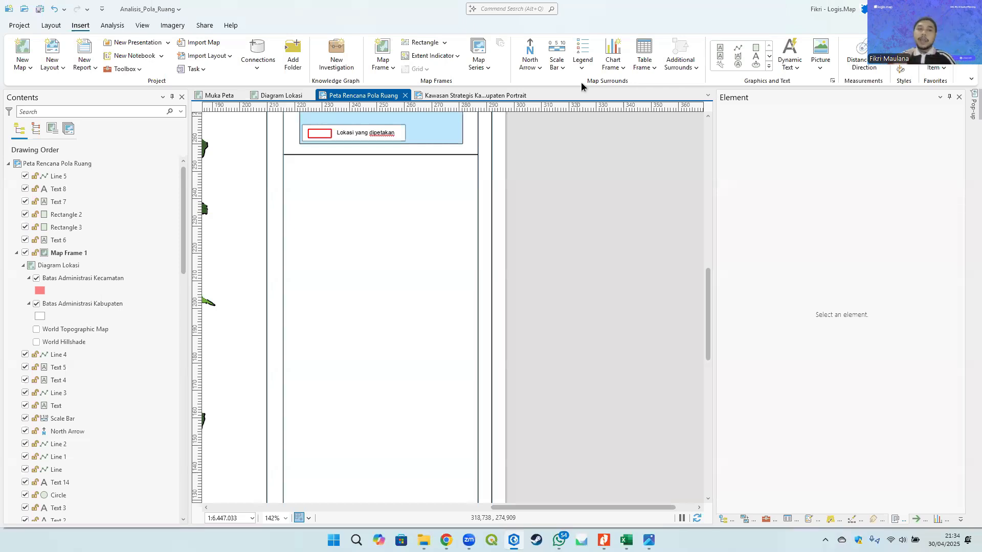
pyautogui.hscroll(-5, 401, 252)
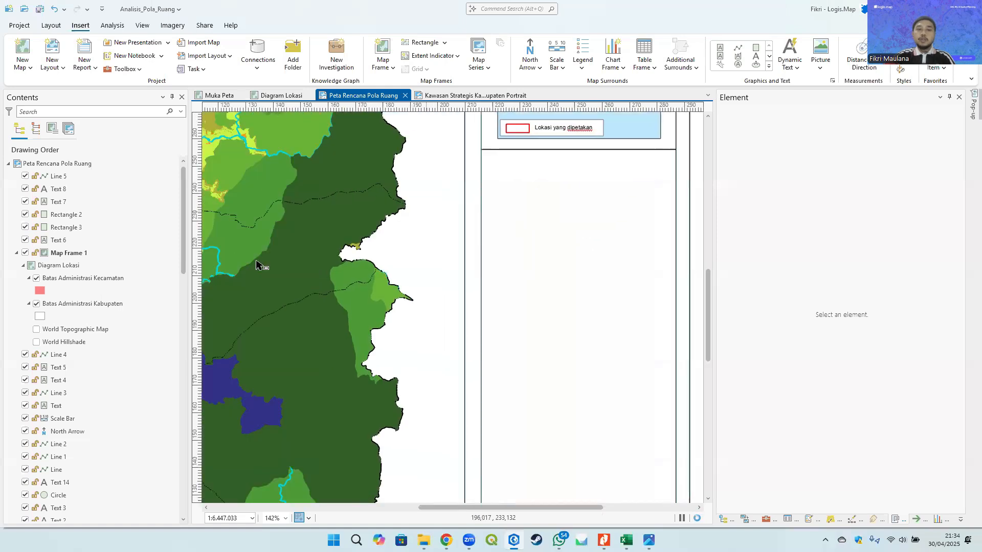
pyautogui.scroll(-4, 445, 257)
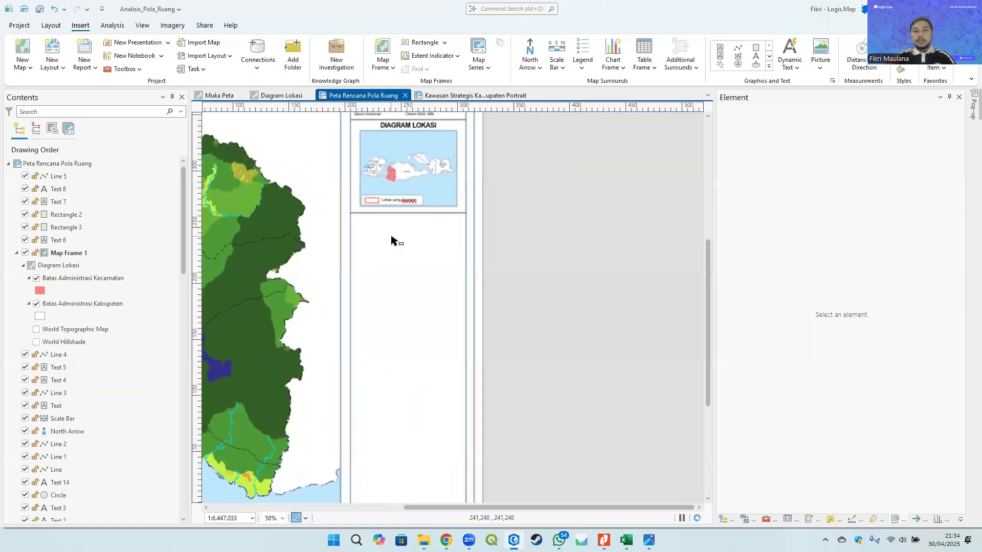
pyautogui.click(583, 68)
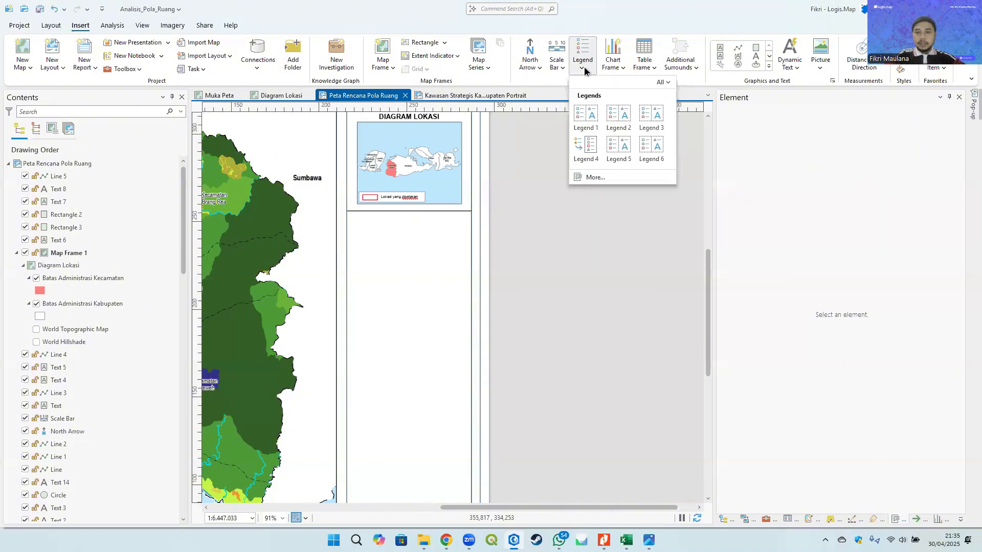
pyautogui.click(590, 116)
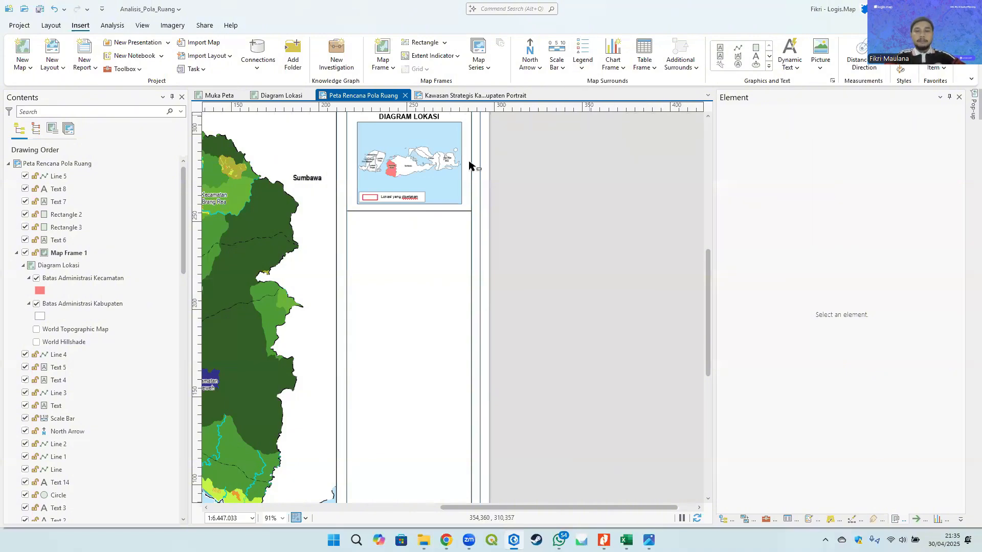
pyautogui.scroll(3, 337, 244)
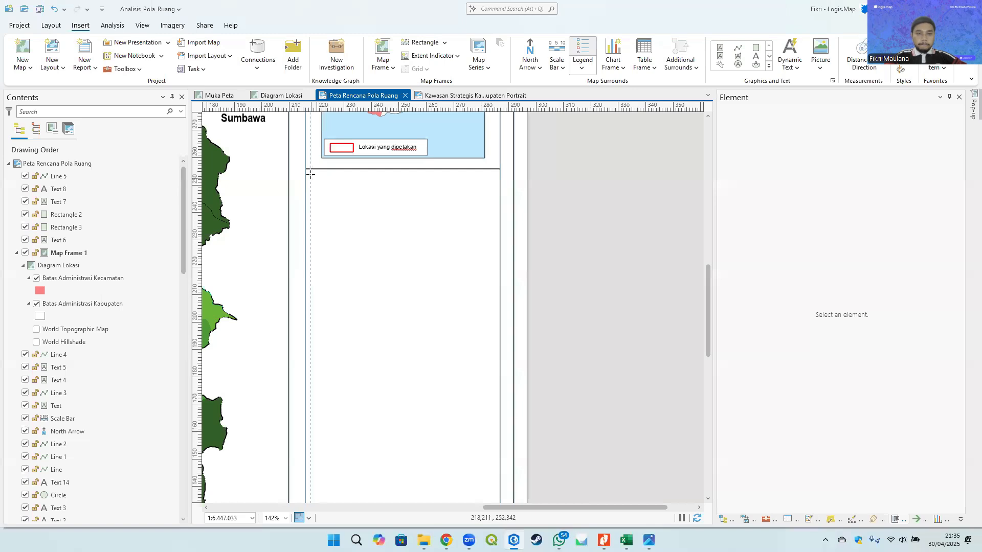
pyautogui.moveTo(496, 239); pyautogui.dragTo(495, 250)
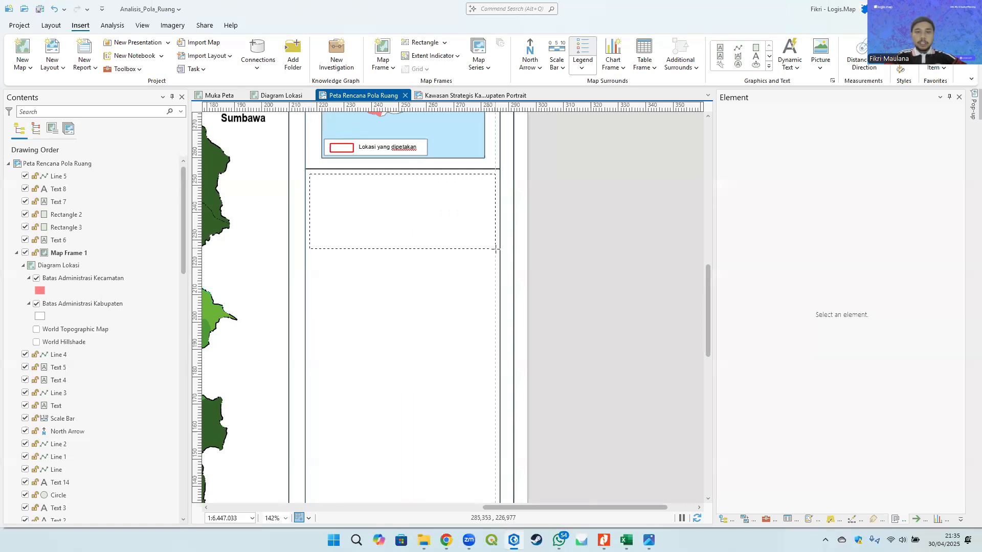
pyautogui.click(577, 251)
pyautogui.click(396, 214)
pyautogui.scroll(-2, 397, 244)
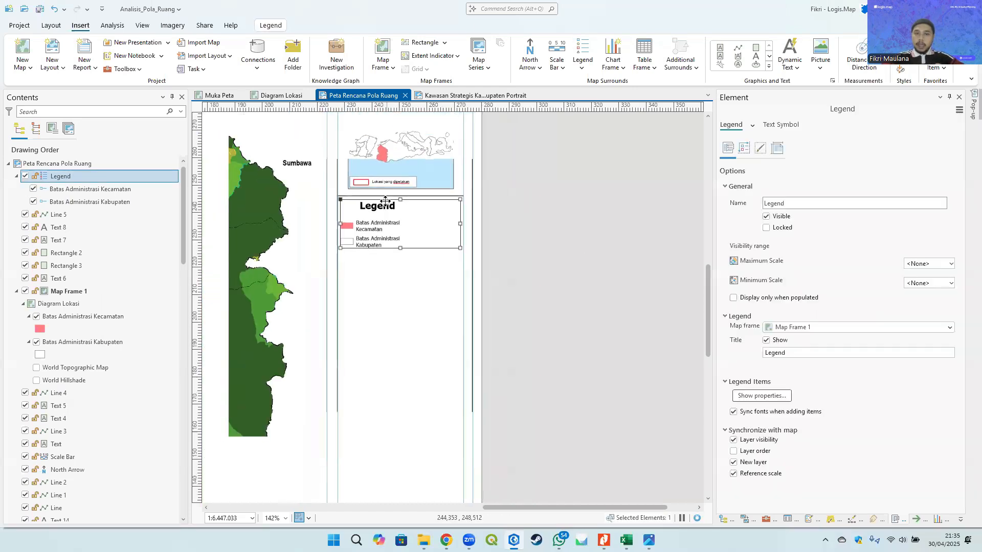
pyautogui.moveTo(397, 170); pyautogui.dragTo(414, 214)
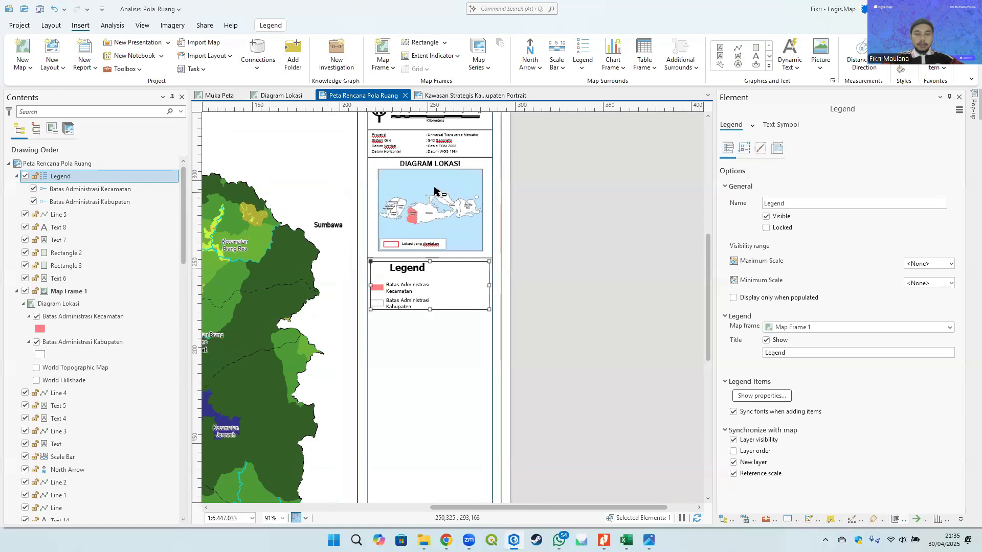
# - Select the newly inserted legend and delete it from the layout
pyautogui.click(577, 250)
pyautogui.click(409, 282)
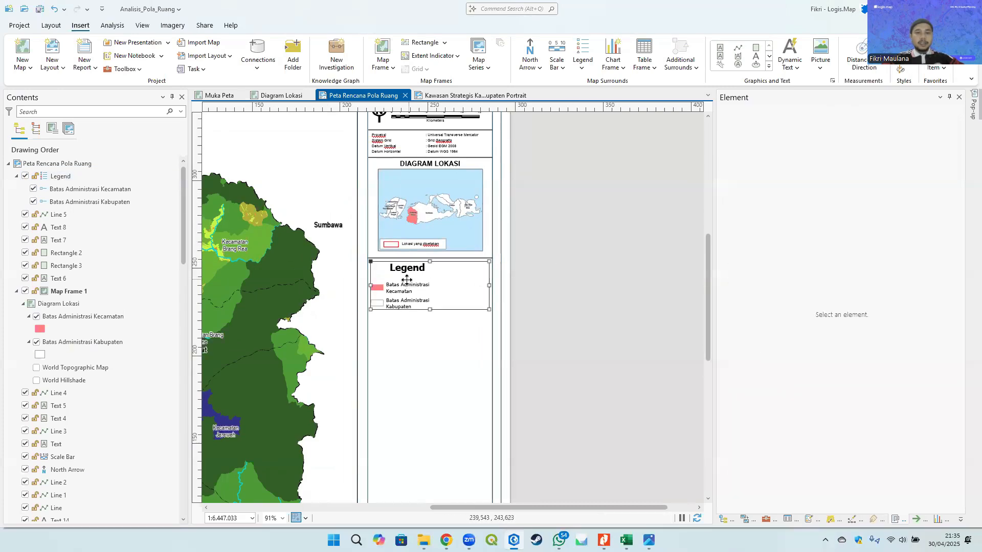
pyautogui.click(425, 188)
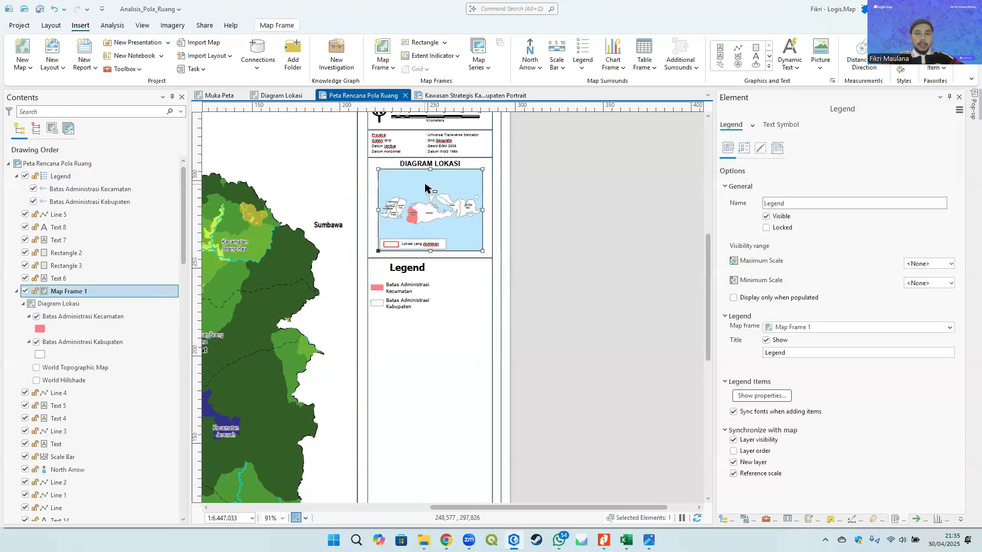
pyautogui.click(516, 242)
pyautogui.click(405, 290)
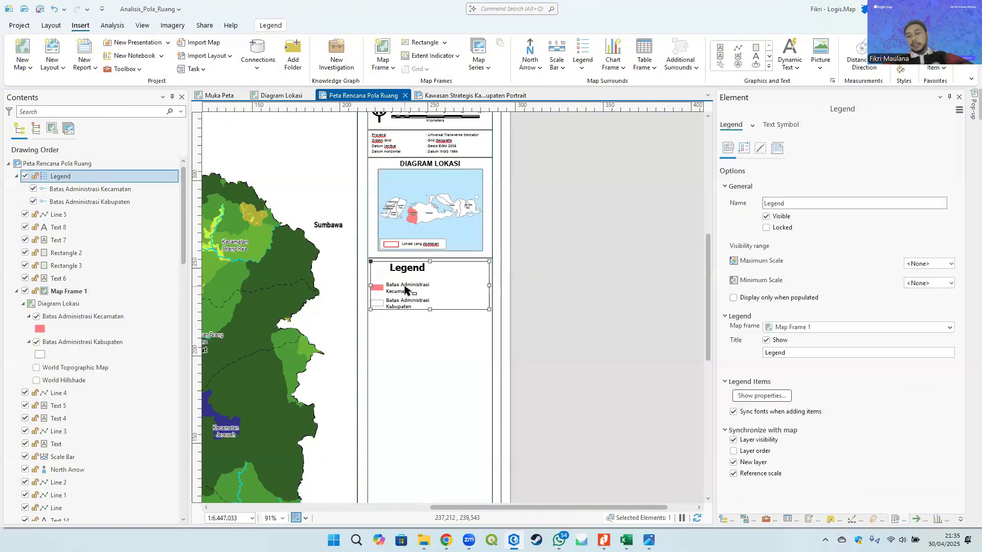
pyautogui.press('Delete')
# - Select the Rectangle 1 frame around the main map and switch its visibility off
pyautogui.click(309, 226)
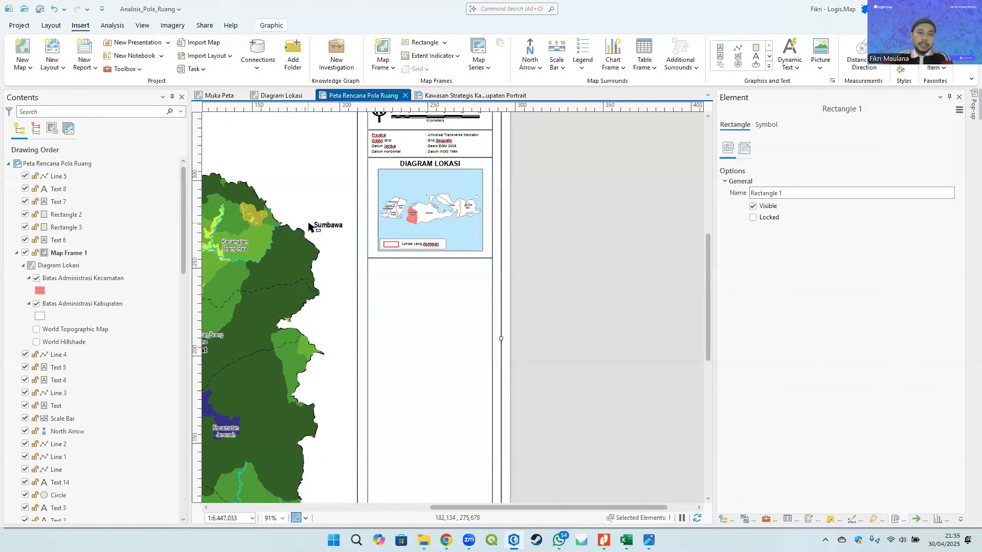
pyautogui.scroll(-4, 386, 304)
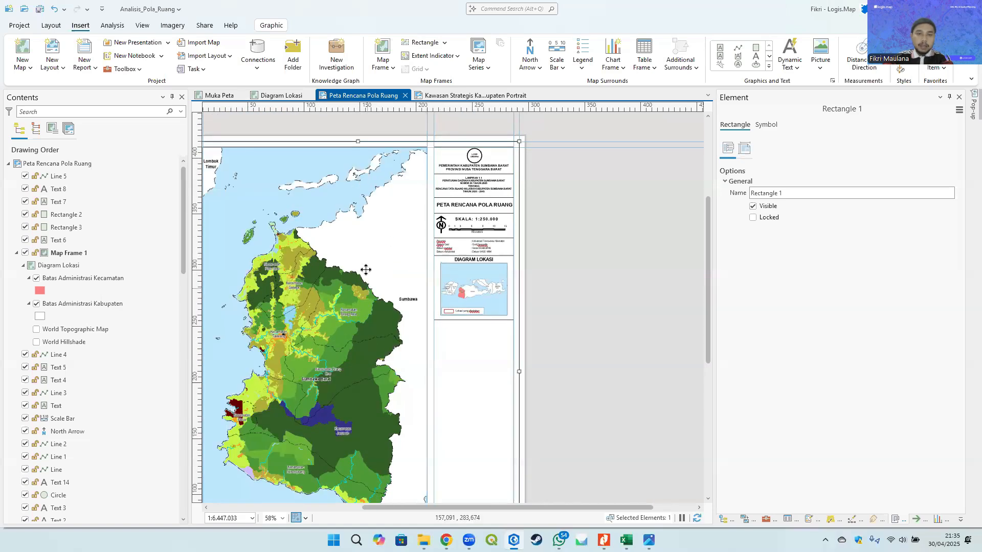
pyautogui.moveTo(363, 310); pyautogui.dragTo(436, 261)
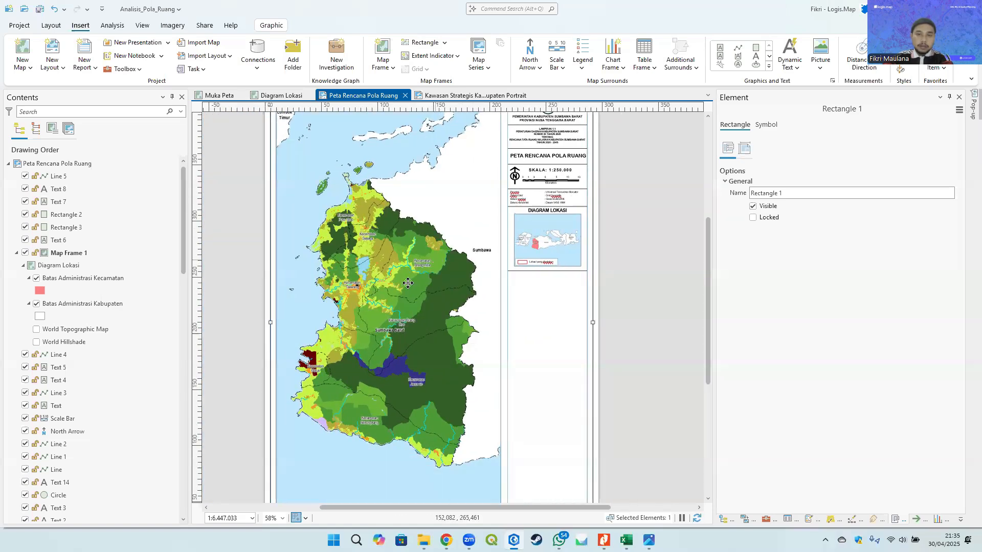
pyautogui.click(220, 258)
pyautogui.click(358, 245)
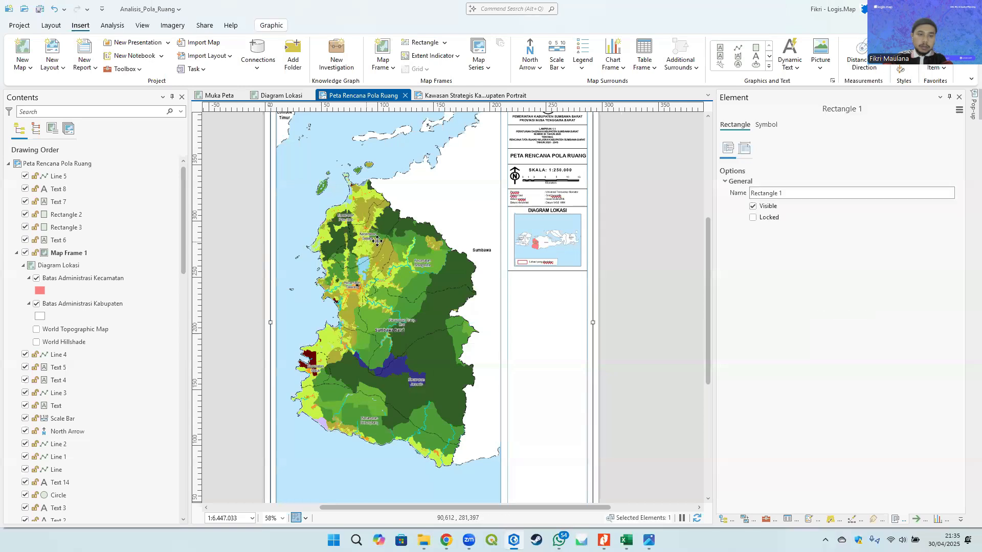
pyautogui.rightClick(376, 213)
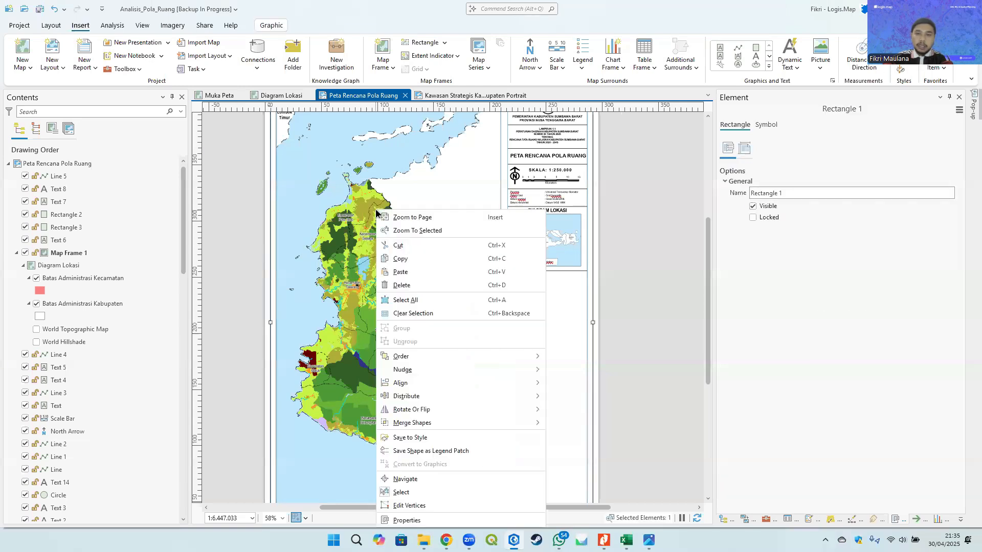
pyautogui.click(753, 207)
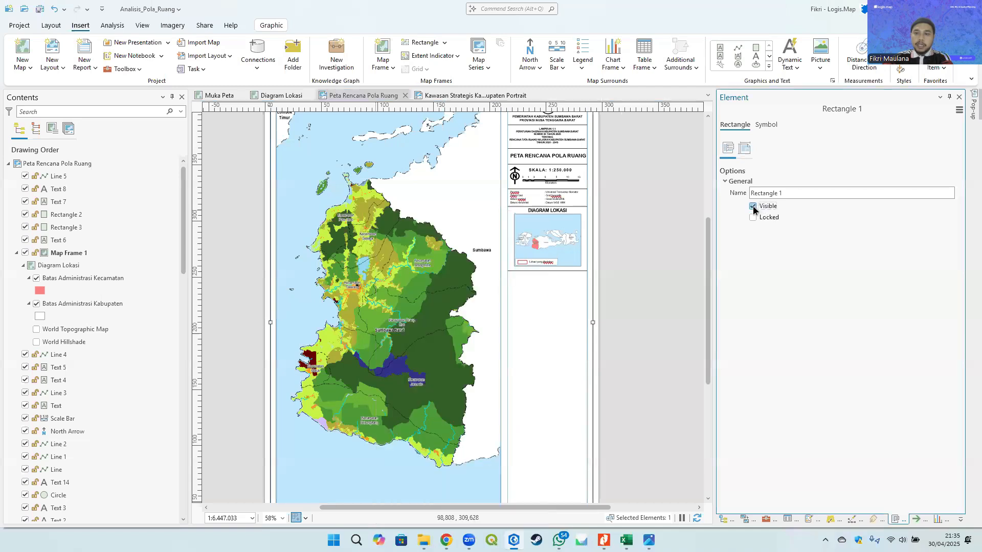
pyautogui.click(753, 207)
# - Inspect the main map frame and the layout's drawing order in Contents
pyautogui.click(371, 223)
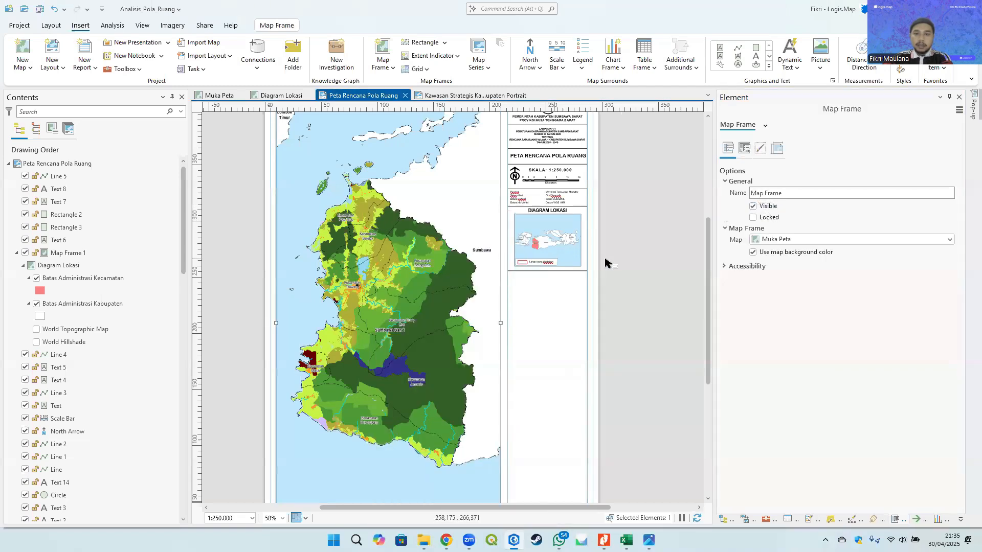
pyautogui.click(659, 256)
pyautogui.click(650, 313)
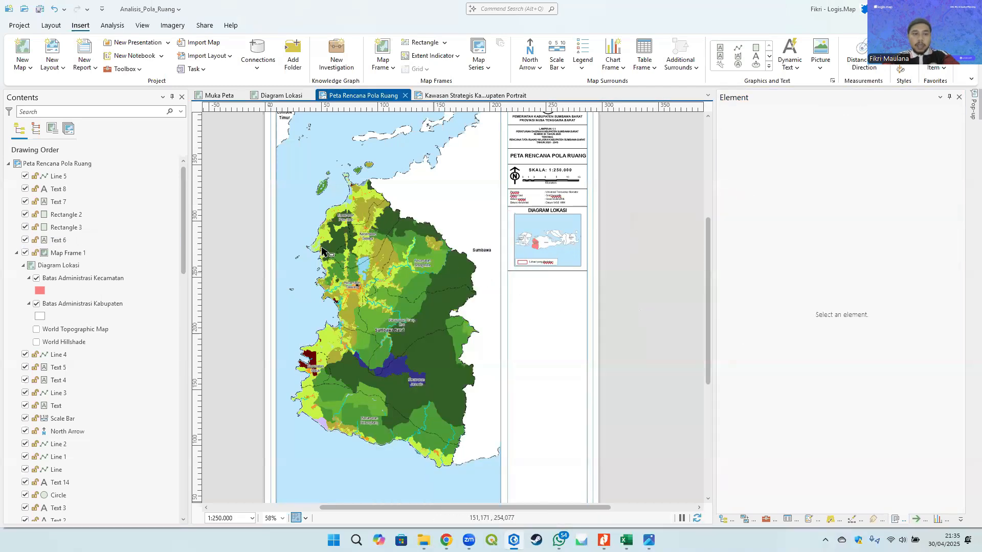
pyautogui.click(426, 268)
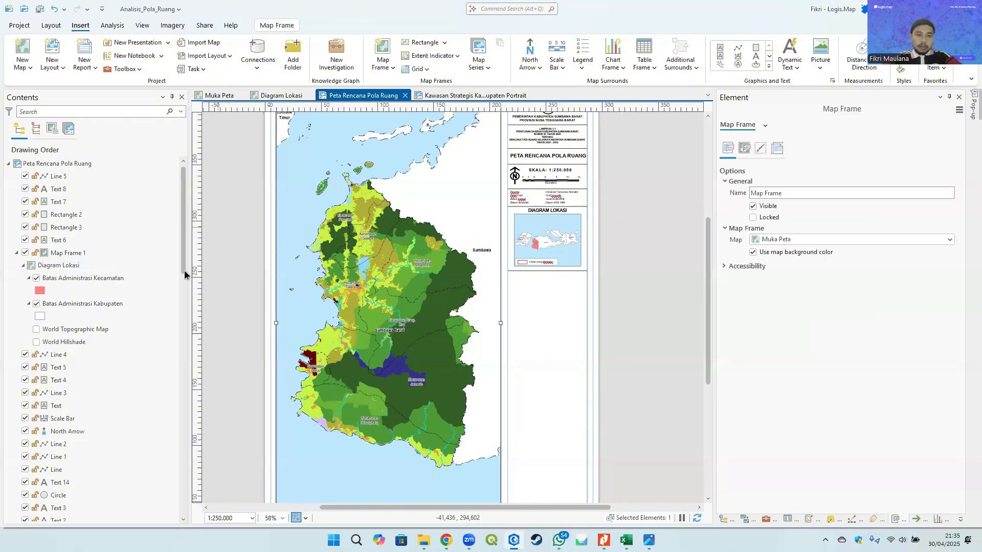
pyautogui.moveTo(184, 246); pyautogui.dragTo(184, 372)
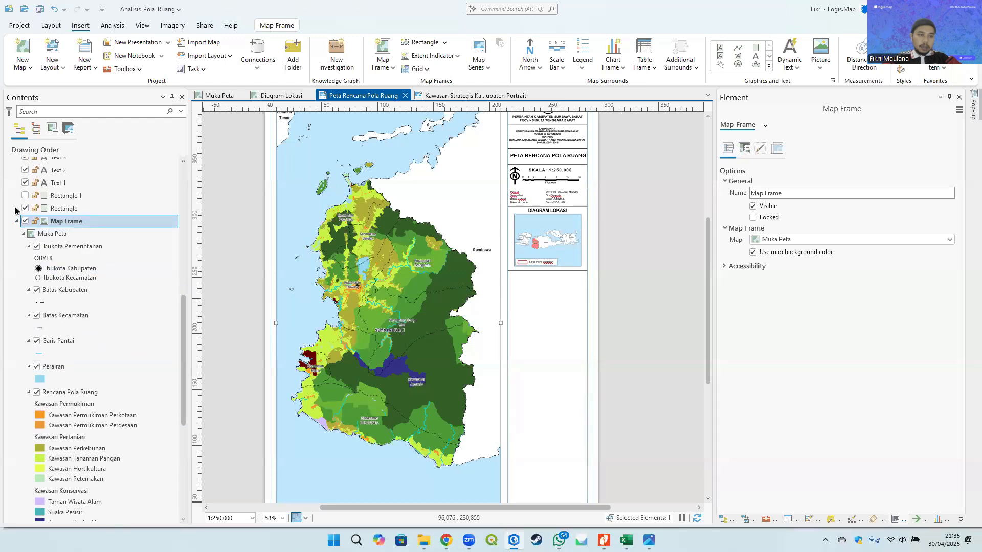
pyautogui.scroll(9, 24, 196)
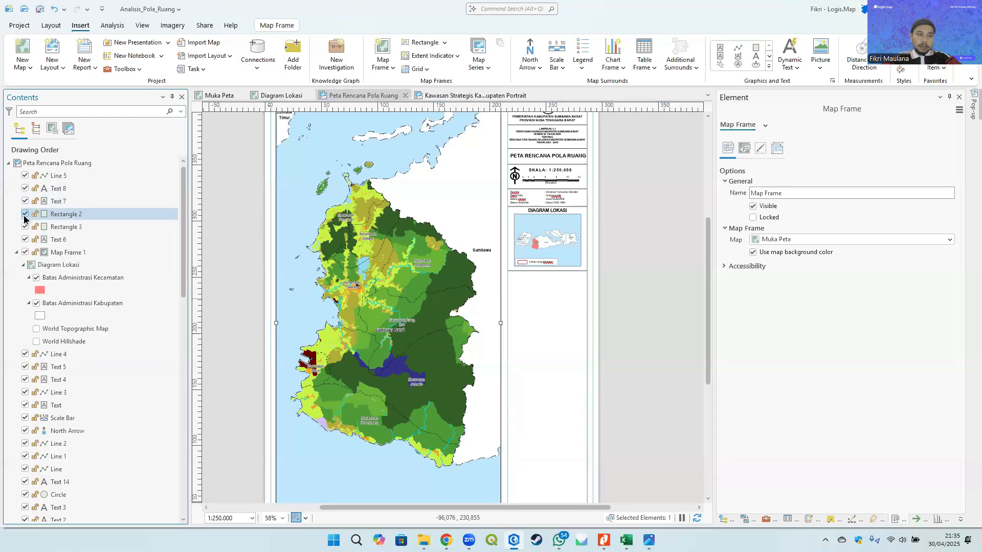
pyautogui.click(248, 230)
pyautogui.scroll(6, 296, 225)
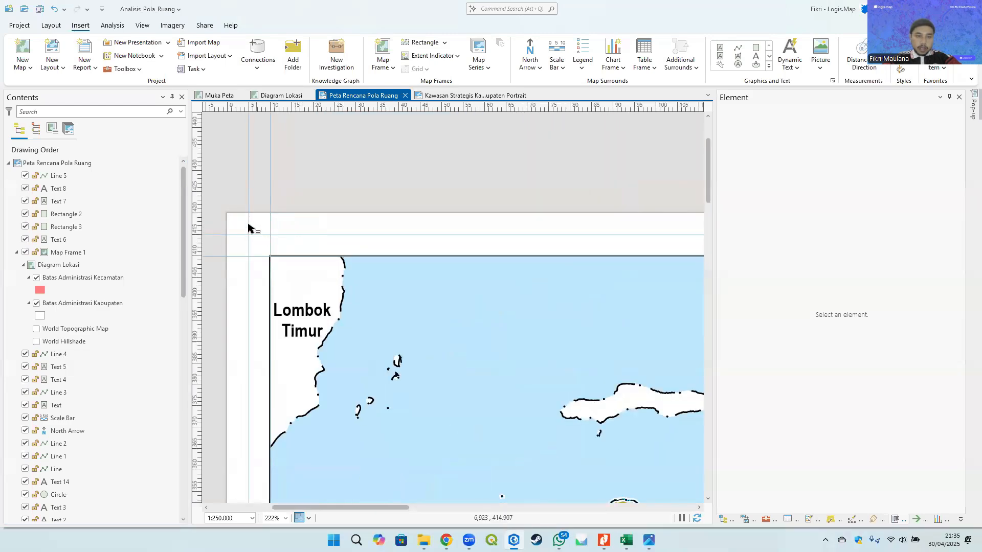
# - Open the ruler properties of the layout page
pyautogui.rightClick(274, 108)
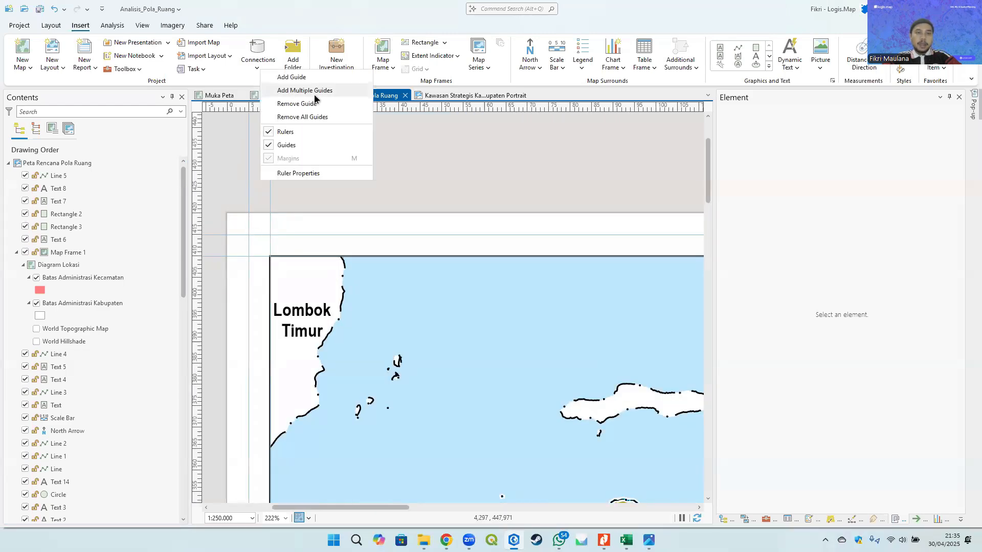
pyautogui.click(323, 172)
pyautogui.scroll(-4, 324, 172)
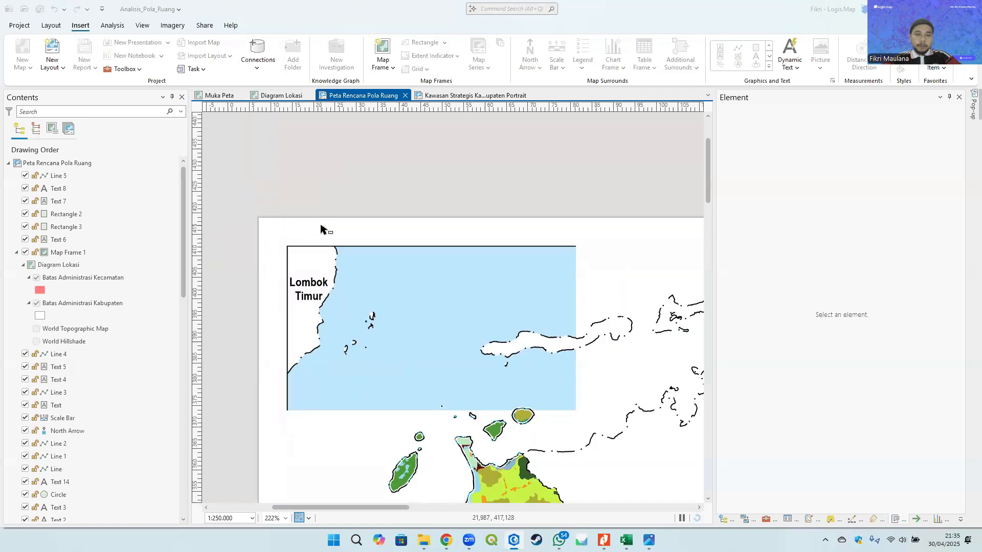
pyautogui.scroll(-2, 77, 358)
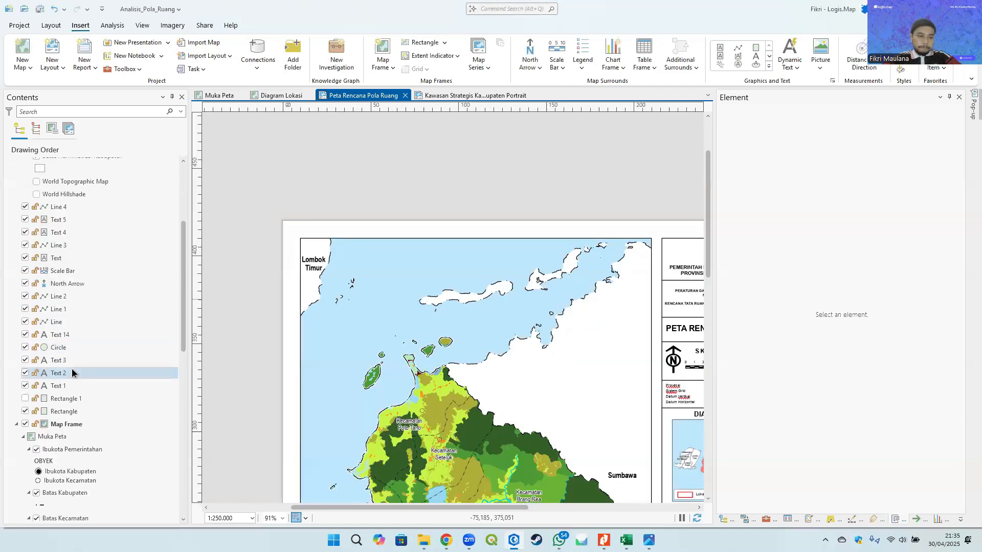
pyautogui.scroll(2, 27, 399)
pyautogui.scroll(-6, 25, 401)
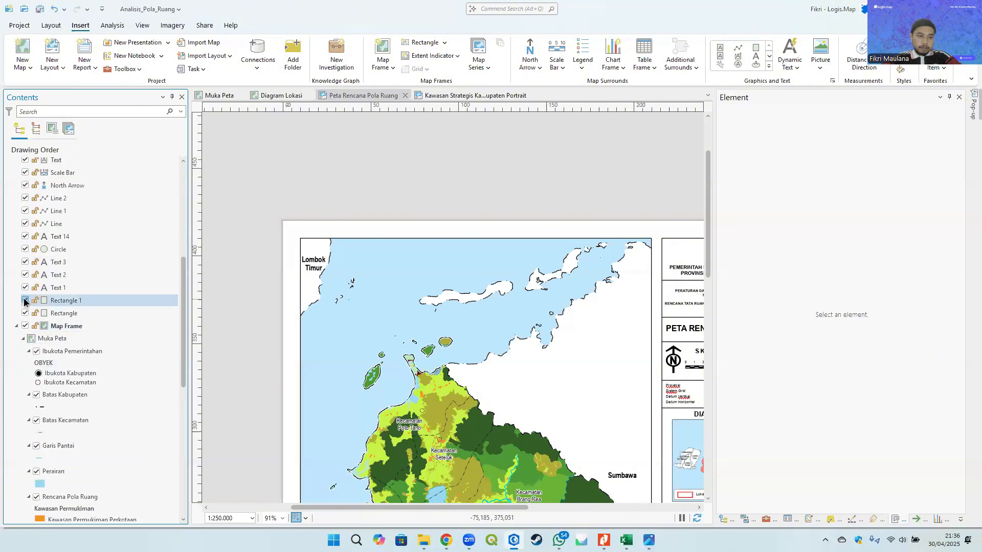
# - Turn Rectangle 1 back on, select it on the layout, and collapse Map Frame 1 in Contents
pyautogui.click(25, 301)
pyautogui.moveTo(224, 266); pyautogui.dragTo(202, 129)
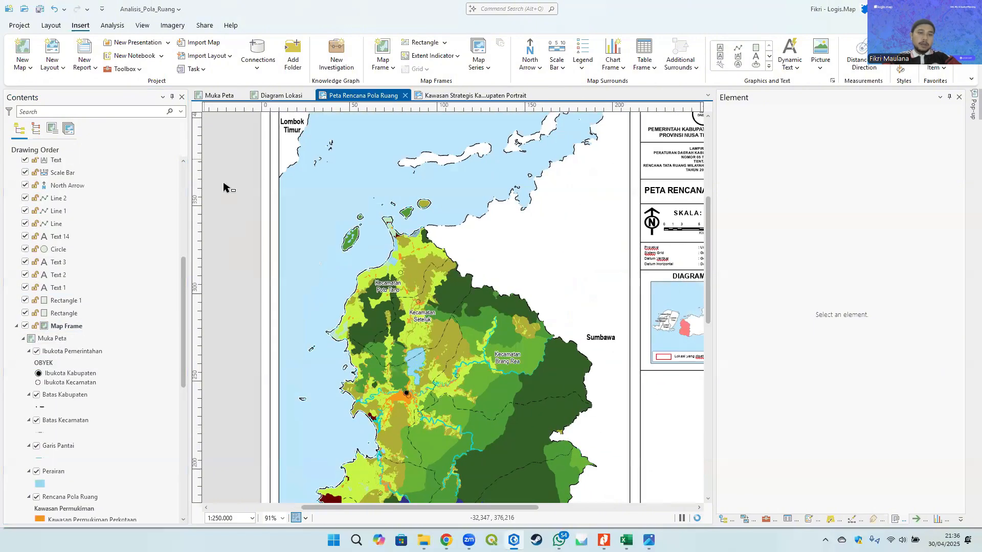
pyautogui.click(298, 228)
pyautogui.scroll(-2, 304, 256)
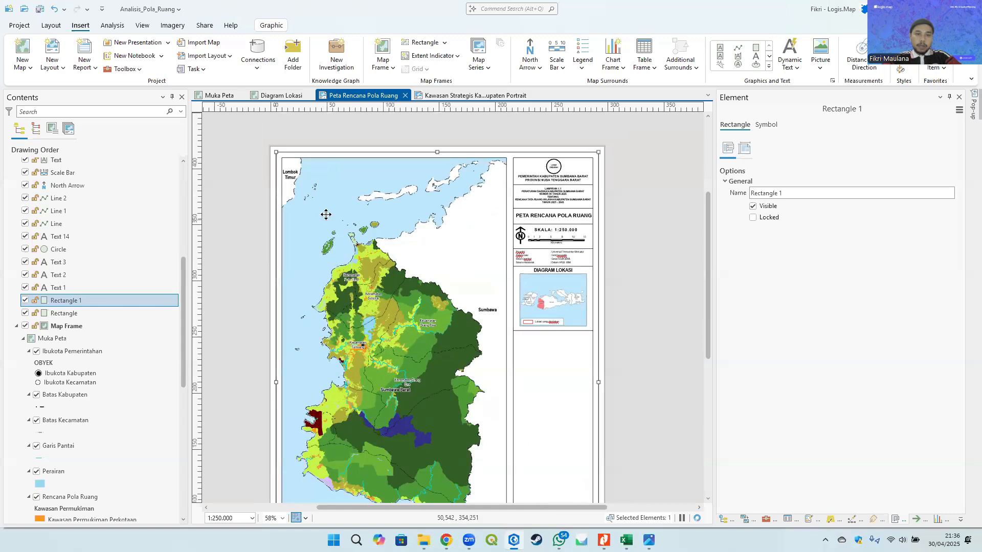
pyautogui.scroll(4, 289, 153)
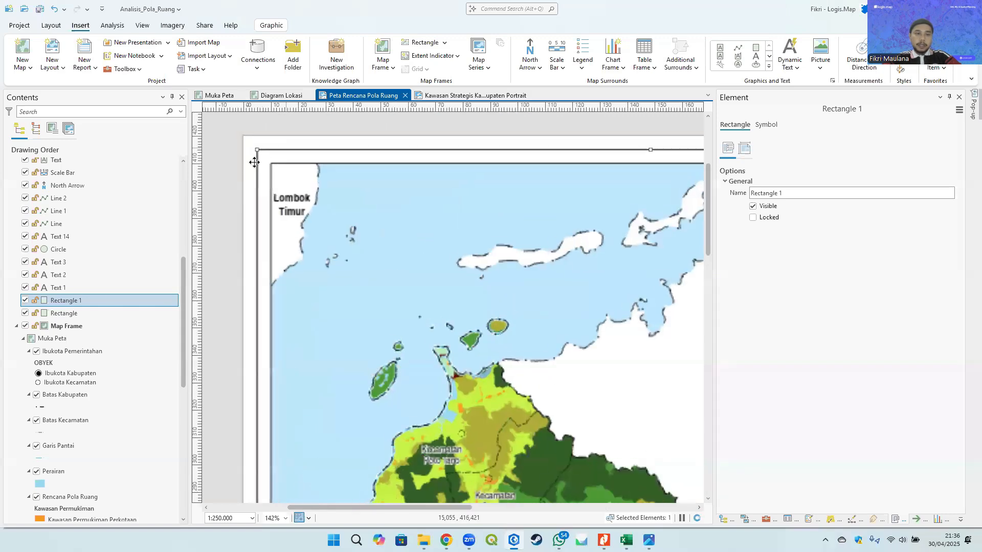
pyautogui.scroll(5, 33, 302)
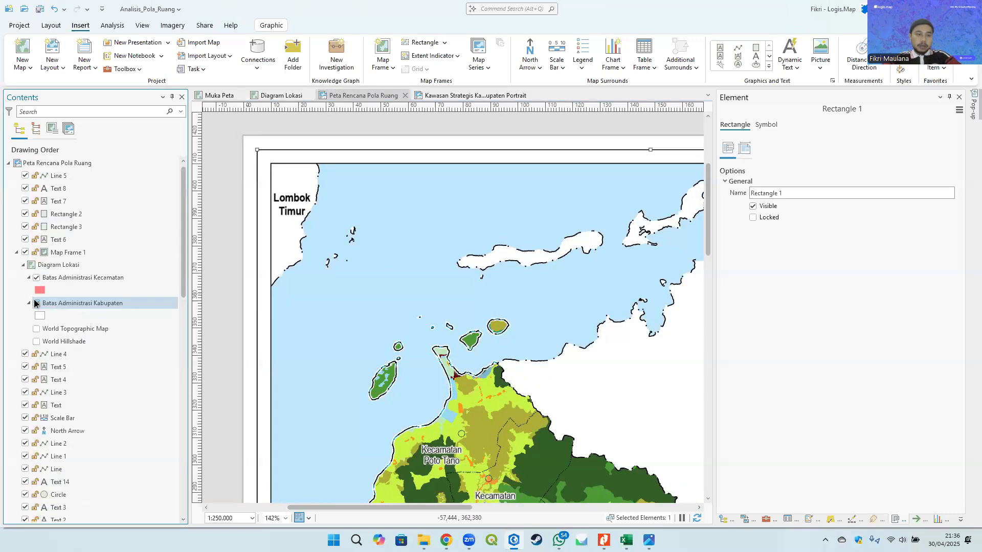
pyautogui.scroll(-3, 159, 245)
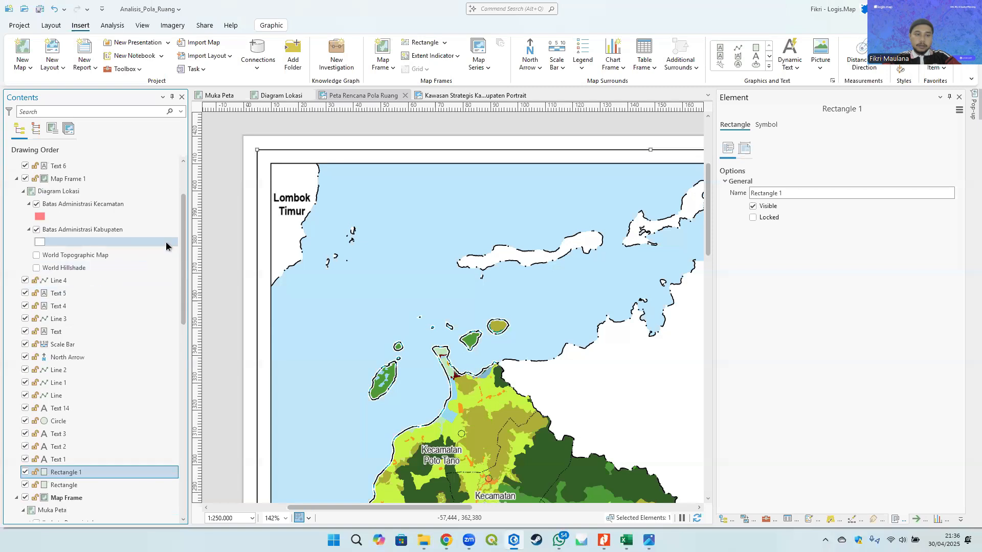
pyautogui.click(16, 179)
pyautogui.scroll(-2, 31, 332)
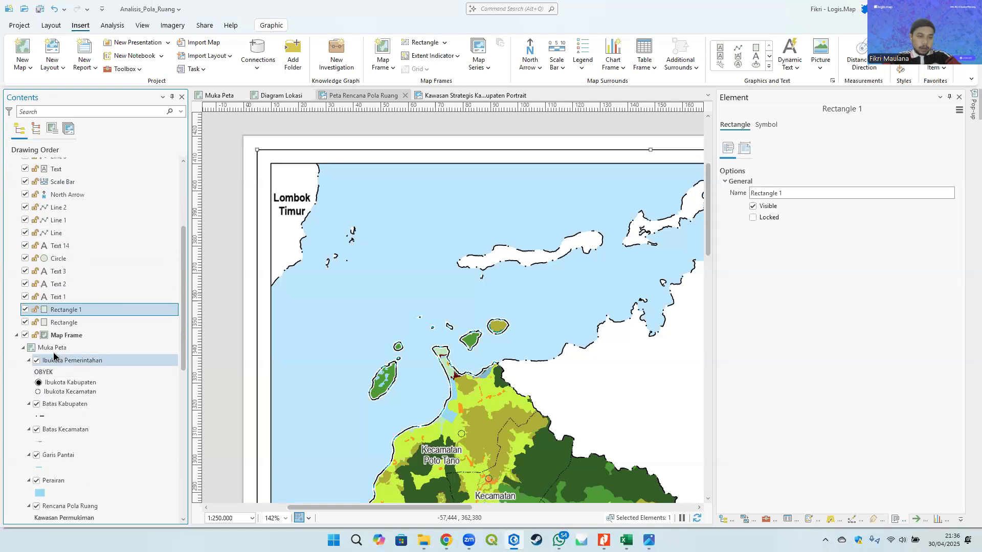
# - Lock Rectangle 1 in the layout's Contents and select the main map frame
pyautogui.click(32, 310)
pyautogui.click(98, 335)
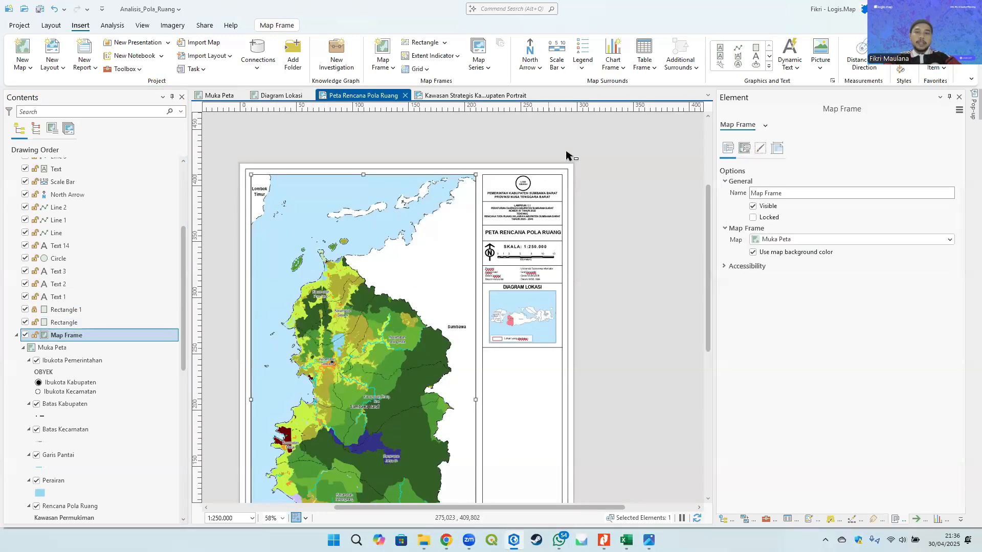
# - Insert a Legend 1 style legend in the empty panel below the location diagram
pyautogui.scroll(3, 568, 164)
pyautogui.click(568, 186)
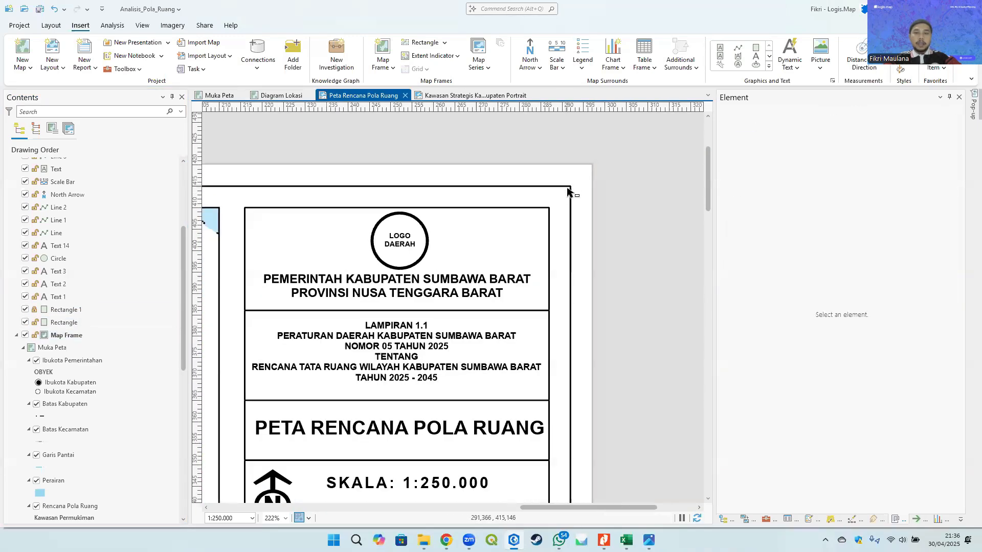
pyautogui.scroll(3, 588, 228)
pyautogui.scroll(-4, 562, 235)
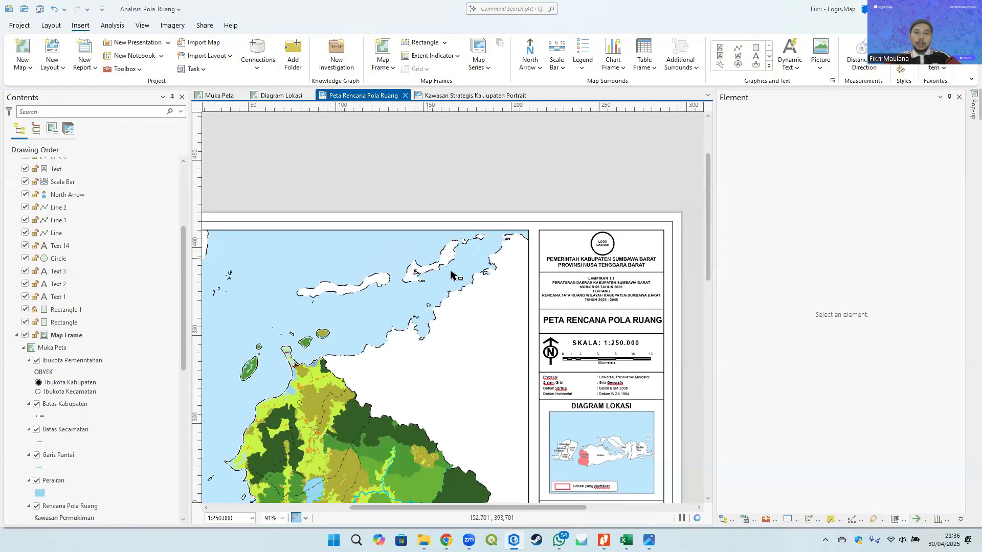
pyautogui.moveTo(451, 271); pyautogui.dragTo(521, 203)
pyautogui.click(374, 256)
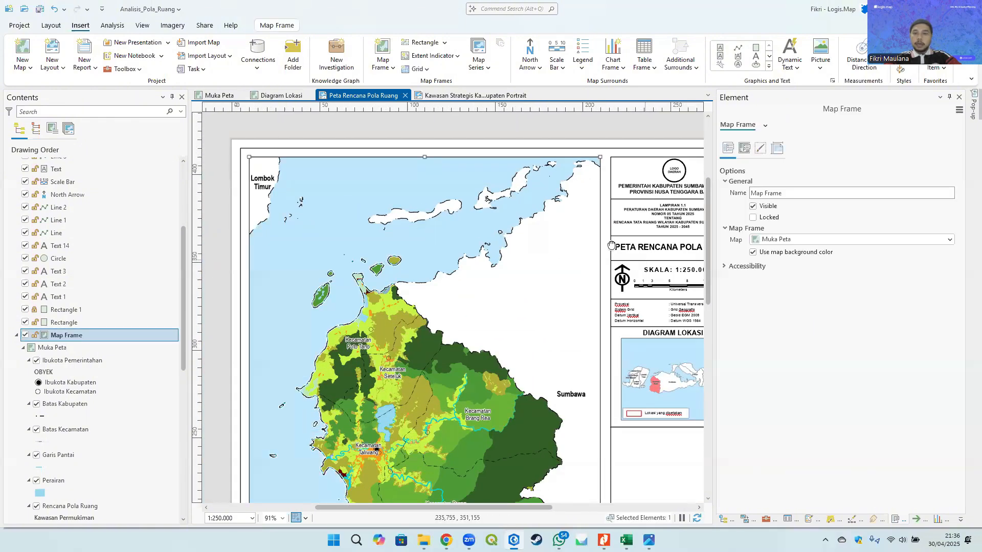
pyautogui.moveTo(625, 298); pyautogui.dragTo(473, 128)
pyautogui.scroll(-2, 541, 251)
pyautogui.moveTo(485, 216); pyautogui.dragTo(436, 243)
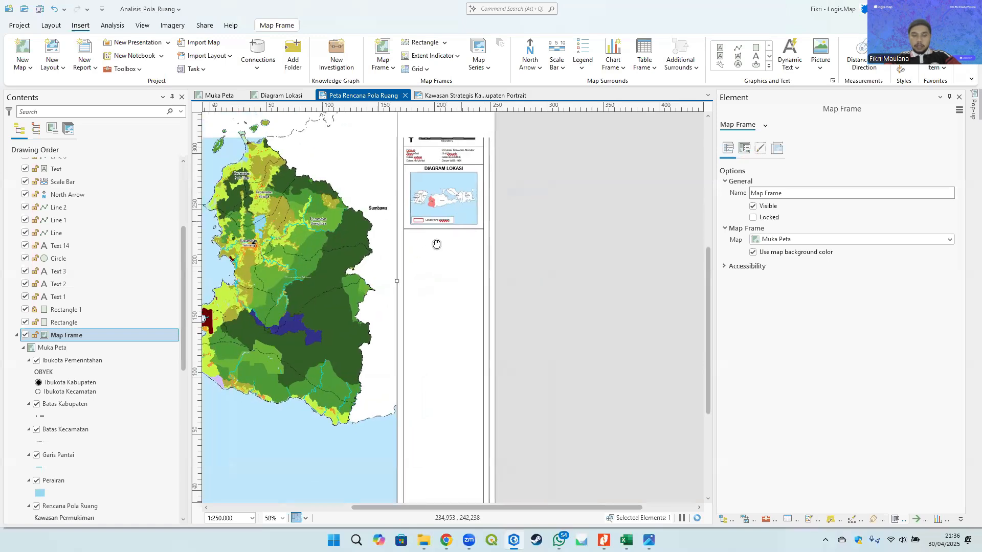
pyautogui.click(558, 241)
pyautogui.click(337, 266)
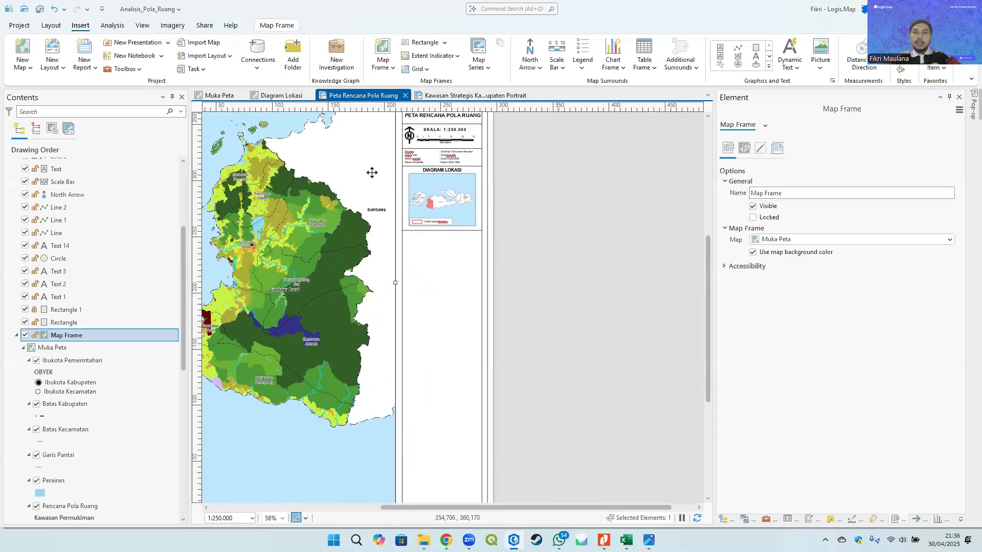
pyautogui.scroll(2, 371, 171)
pyautogui.click(581, 69)
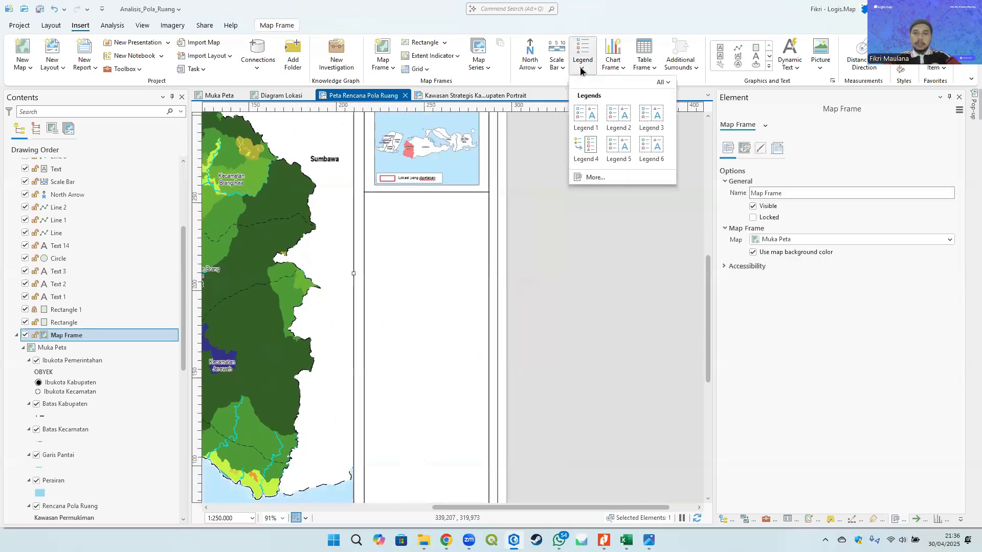
pyautogui.click(583, 117)
pyautogui.scroll(2, 391, 225)
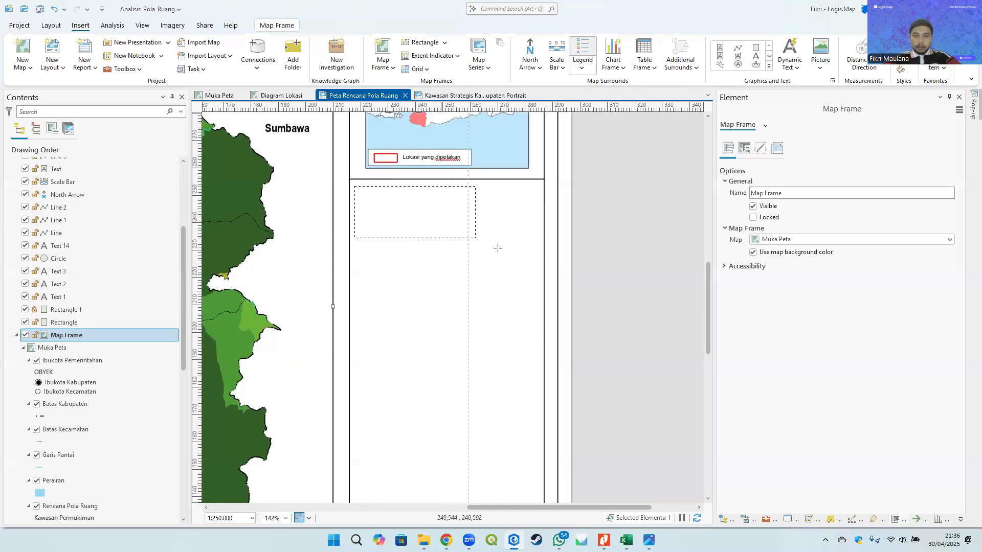
pyautogui.moveTo(539, 271); pyautogui.dragTo(537, 277)
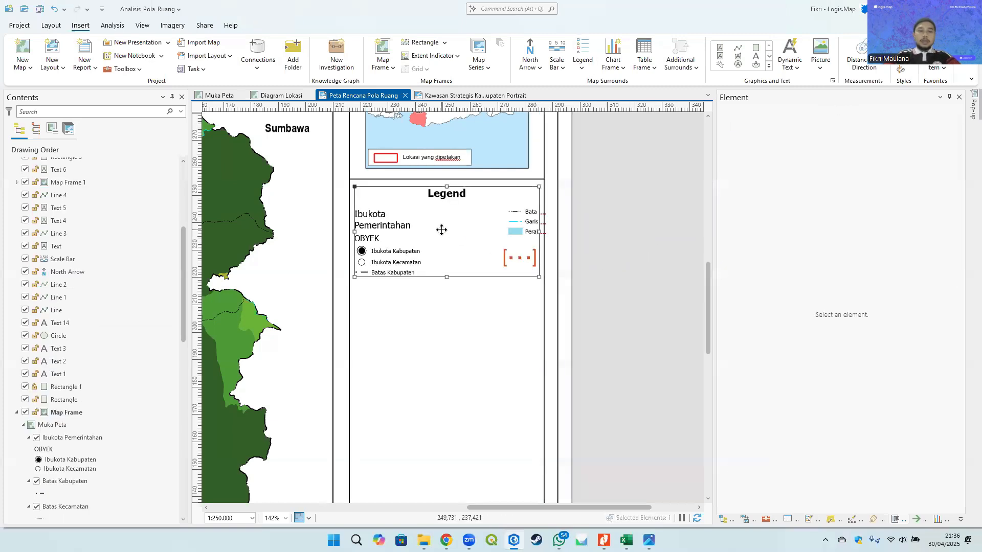
# - Hide Rencana Pola Ruang, Batas Administrasi Kabupaten and Batas Administrasi Kecamatan from the legend items
pyautogui.moveTo(183, 265); pyautogui.dragTo(190, 184)
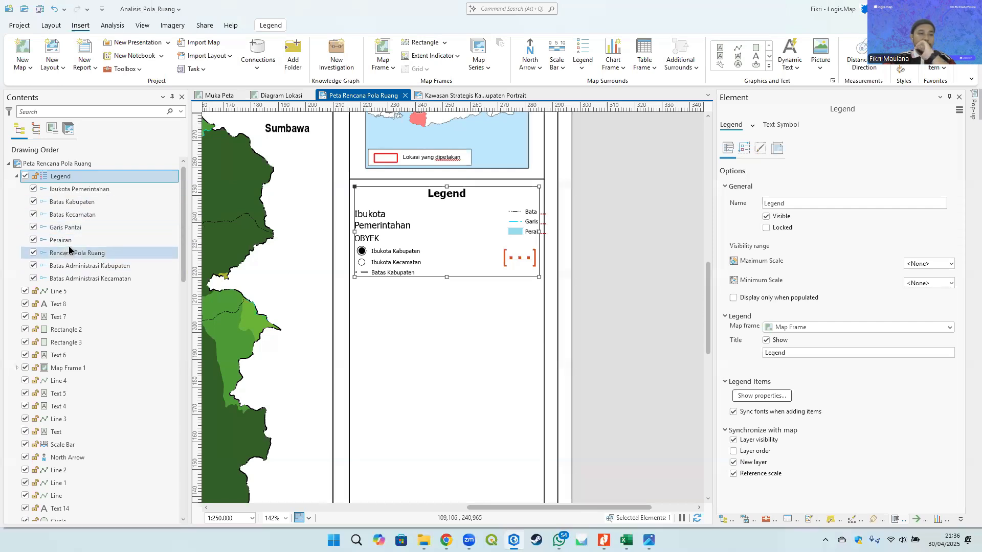
pyautogui.click(33, 253)
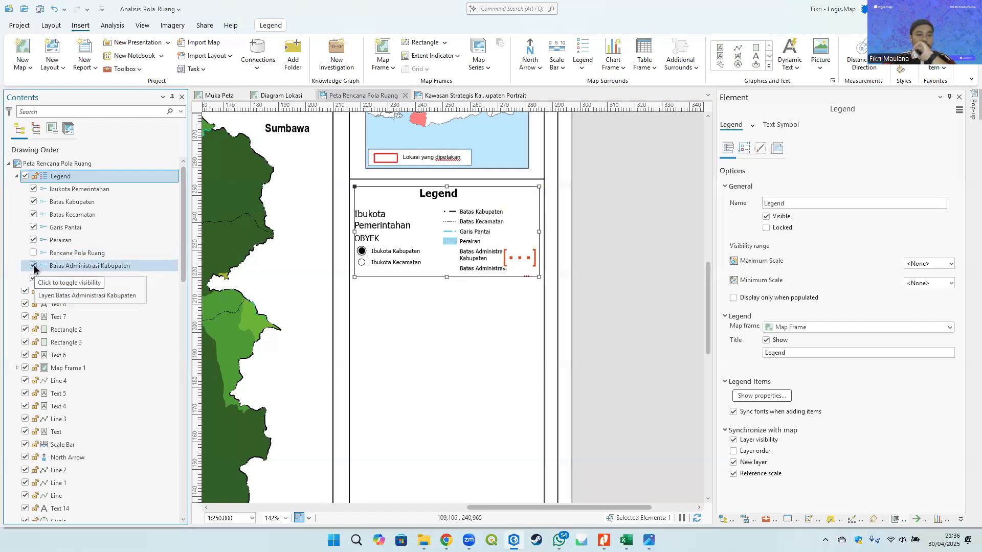
pyautogui.click(33, 266)
pyautogui.click(33, 280)
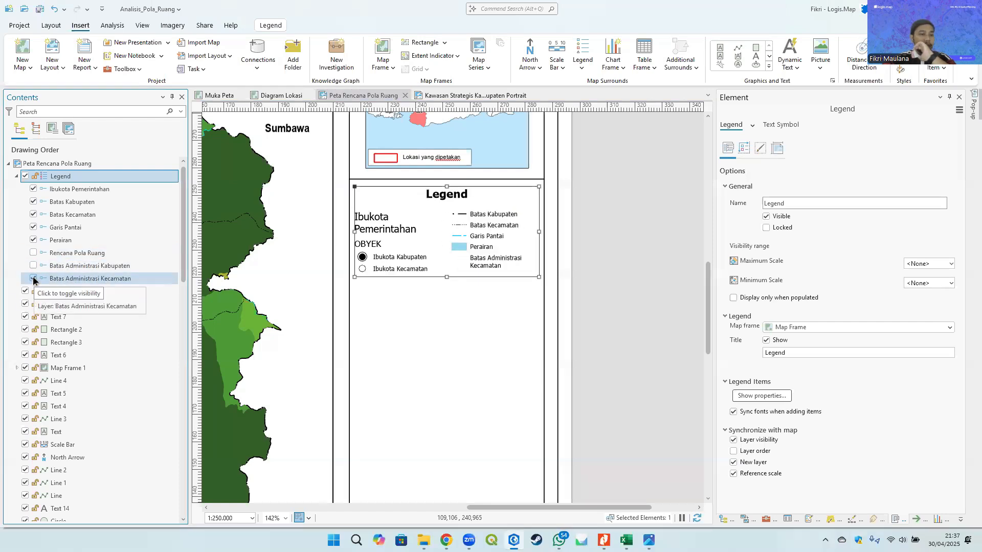
# - Compare the new legend with the legend layout of the Kawasan Strategis reference image
pyautogui.click(624, 229)
pyautogui.click(446, 239)
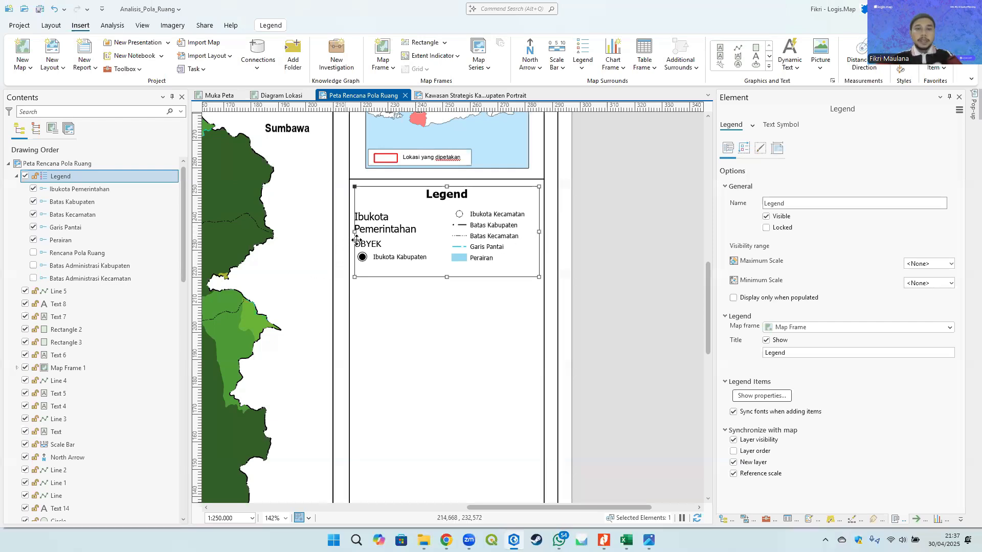
pyautogui.click(624, 217)
pyautogui.click(466, 252)
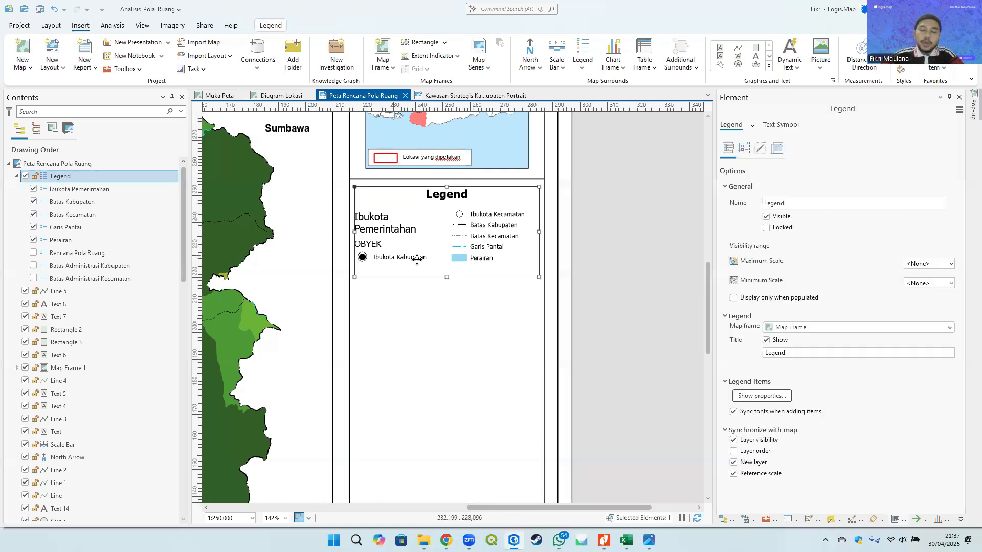
pyautogui.scroll(3, 459, 219)
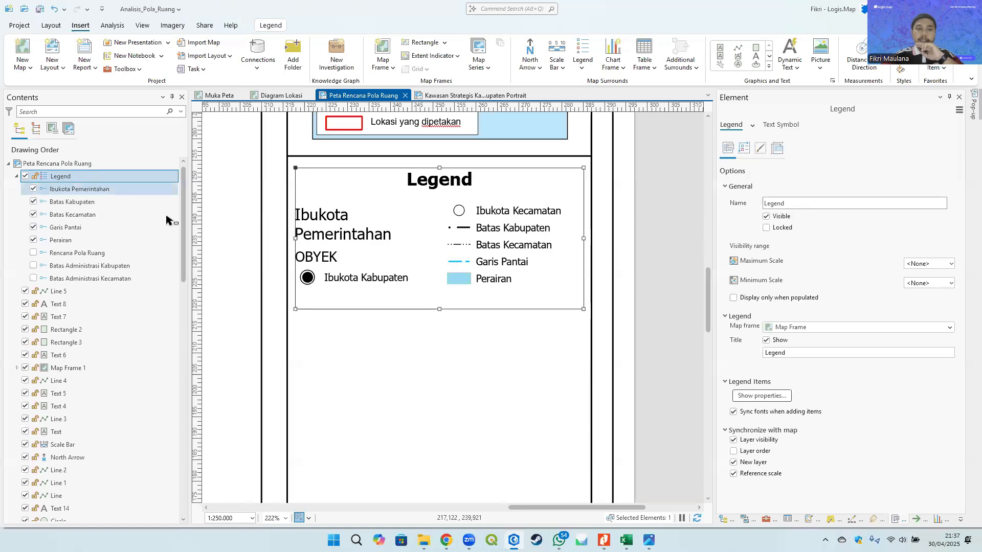
pyautogui.click(649, 540)
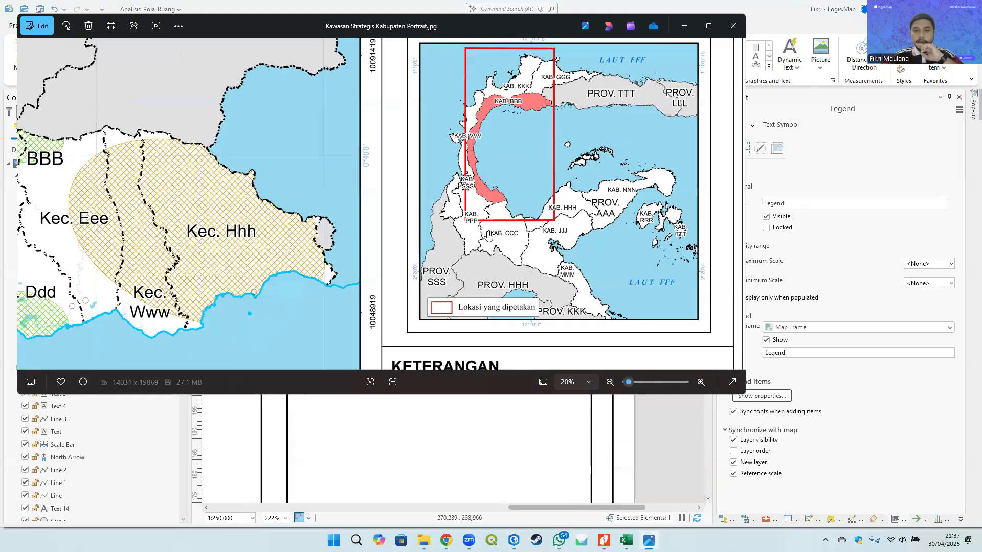
pyautogui.scroll(-4, 523, 276)
pyautogui.scroll(-2, 469, 213)
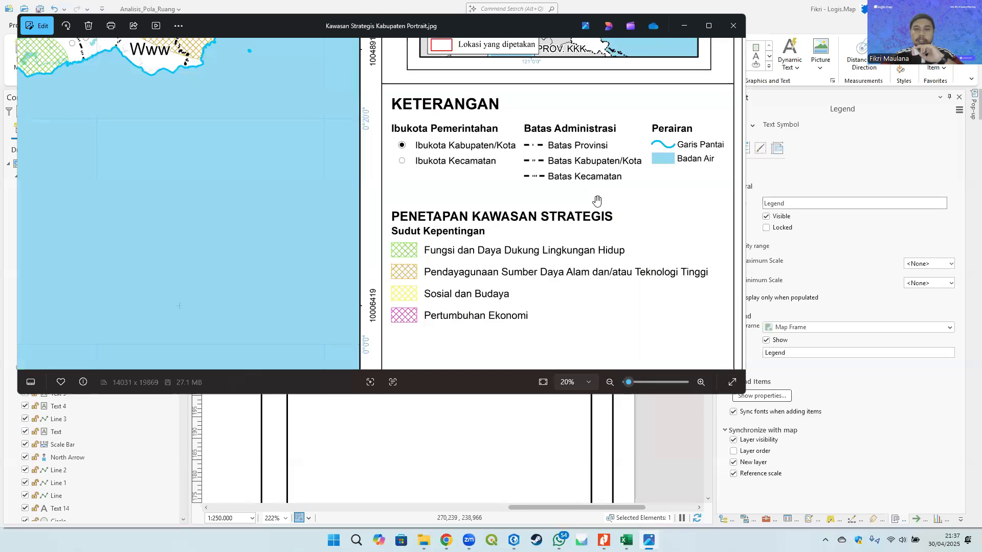
pyautogui.click(684, 27)
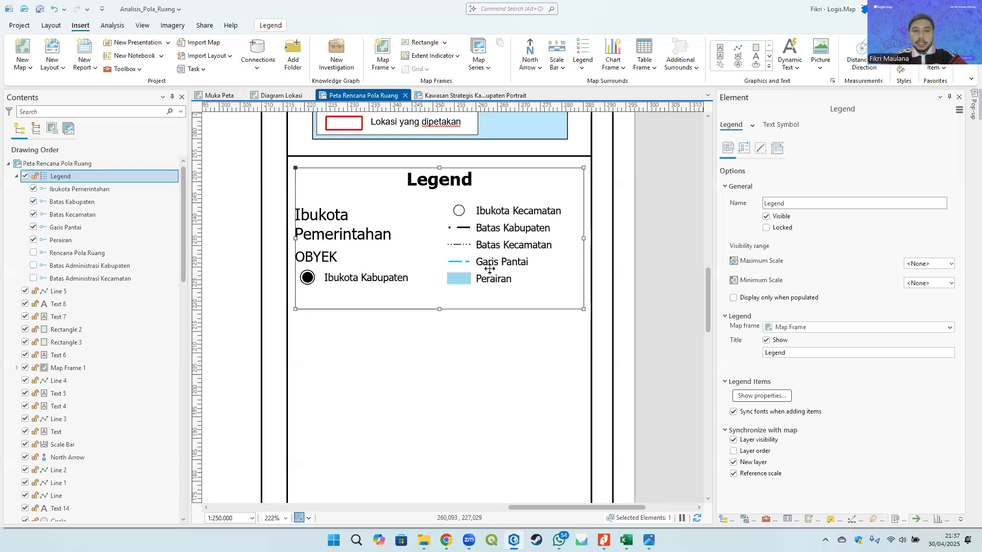
# - In the Muka Peta map, rename the OBYEK heading of Ibukota Pemerintahan to Ibukota Pemerintahan
pyautogui.click(213, 97)
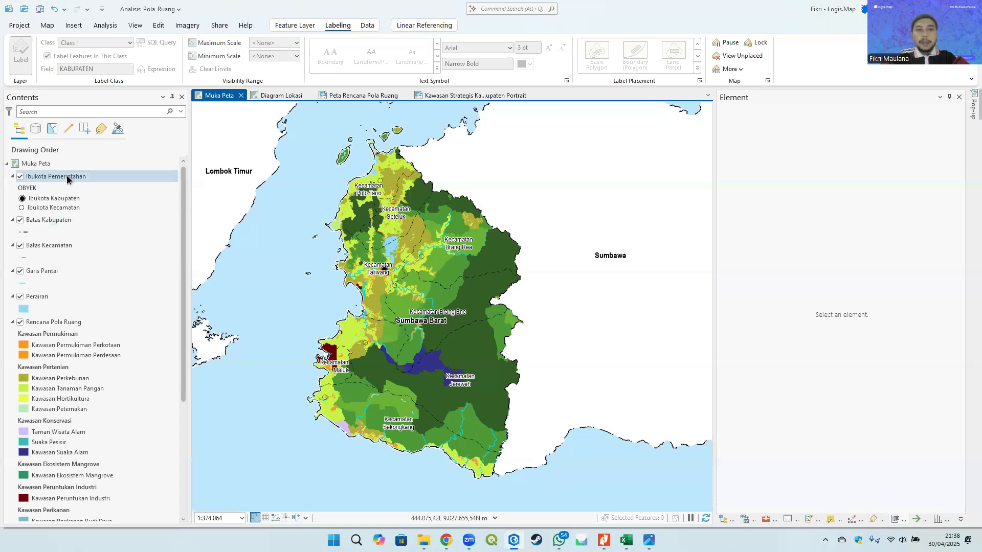
pyautogui.rightClick(29, 192)
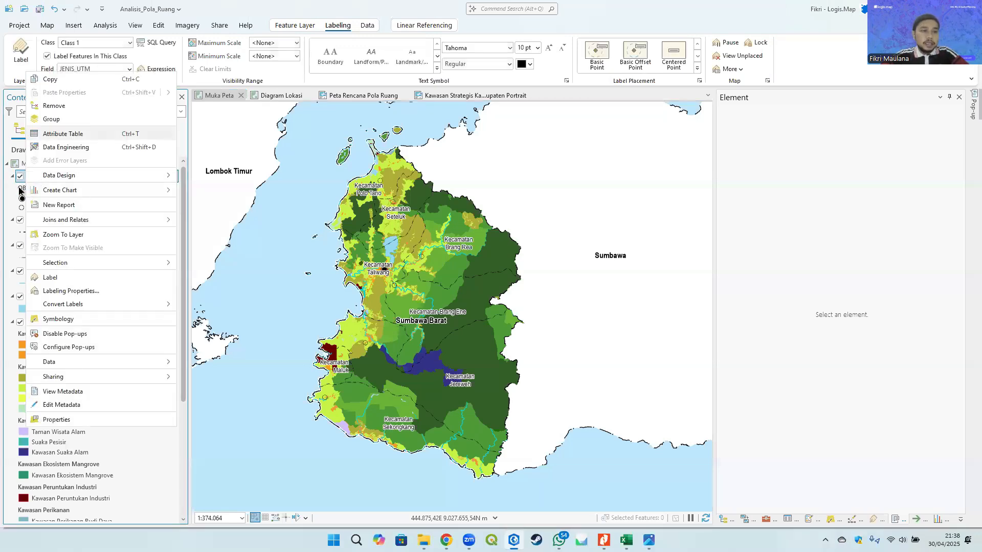
pyautogui.click(21, 191)
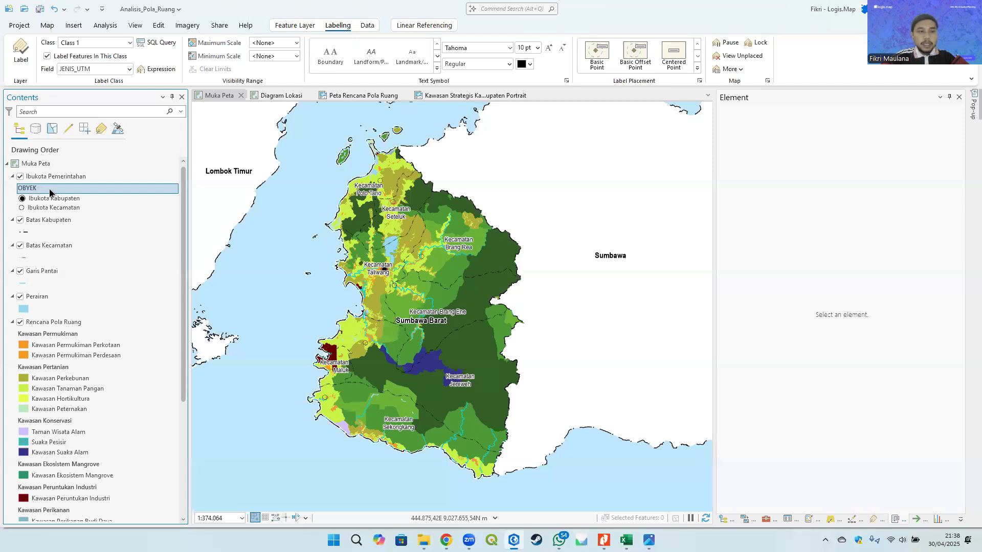
pyautogui.click(34, 191)
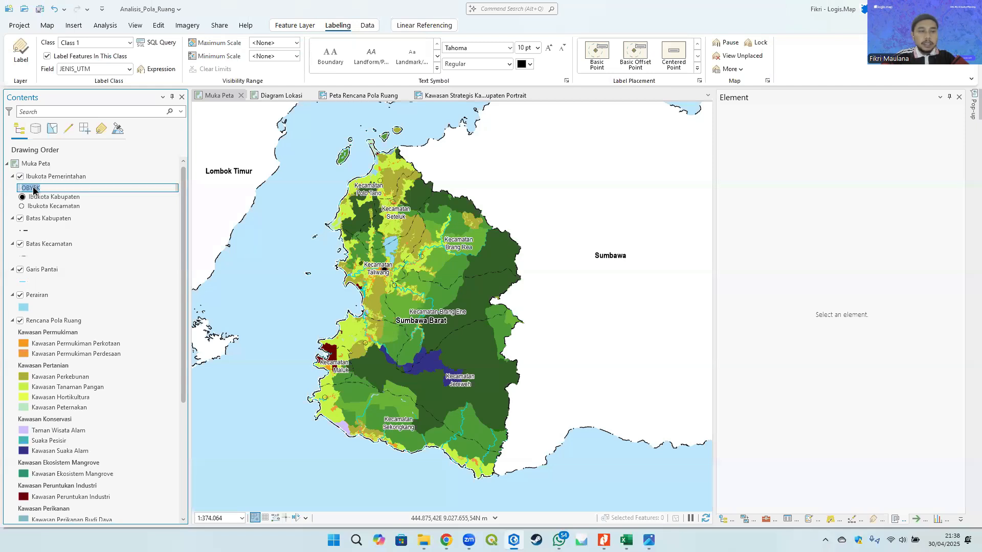
pyautogui.write('intahan')
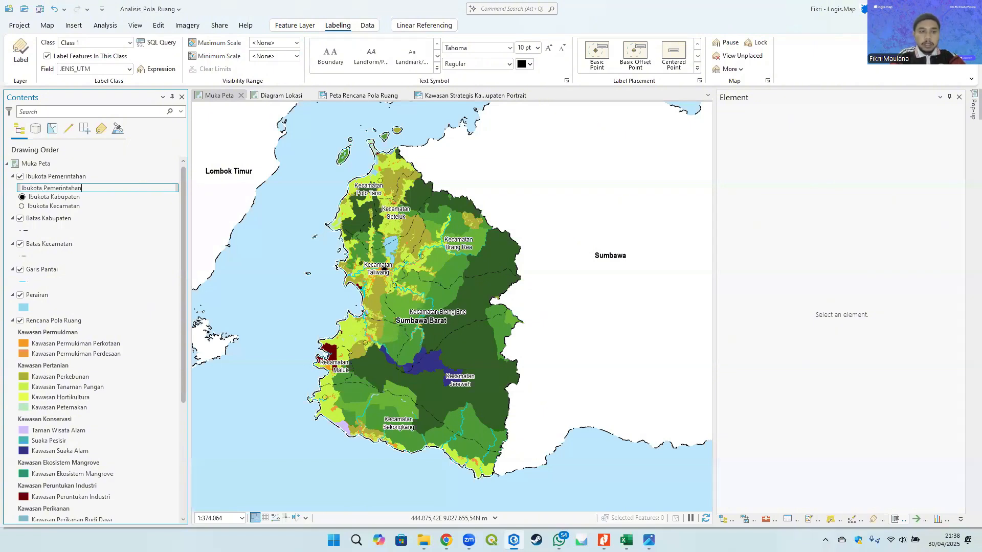
pyautogui.press('Return')
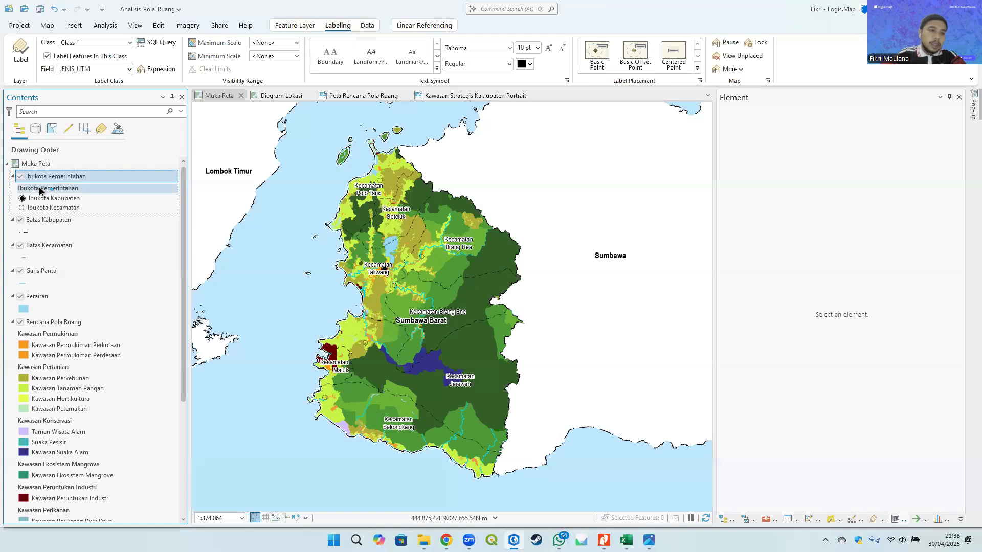
# - Group Batas Kabupaten and Batas Kecamatan into a group layer named Batas Administrasi
pyautogui.click(59, 220)
pyautogui.keyDown('ctrl'); pyautogui.click(61, 246); pyautogui.keyUp('ctrl')
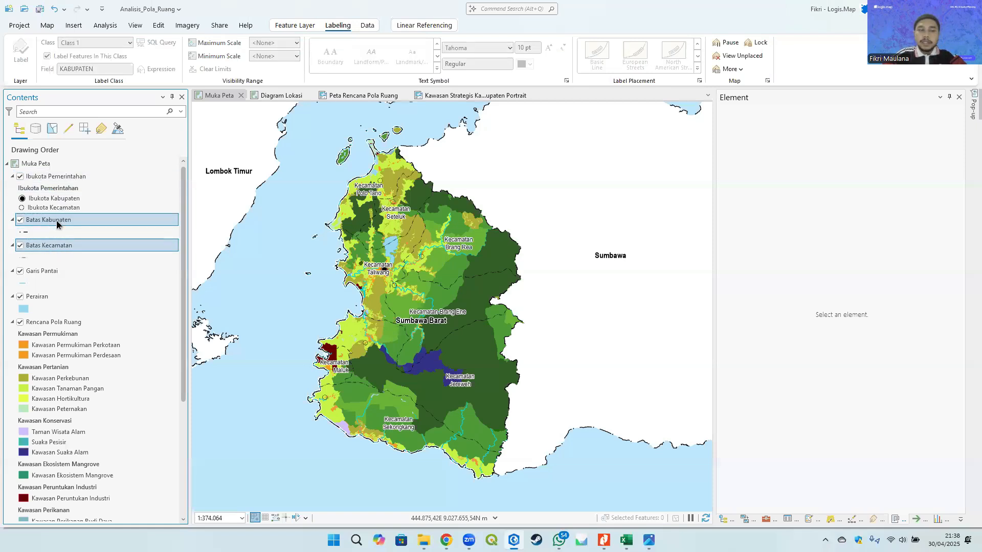
pyautogui.rightClick(64, 222)
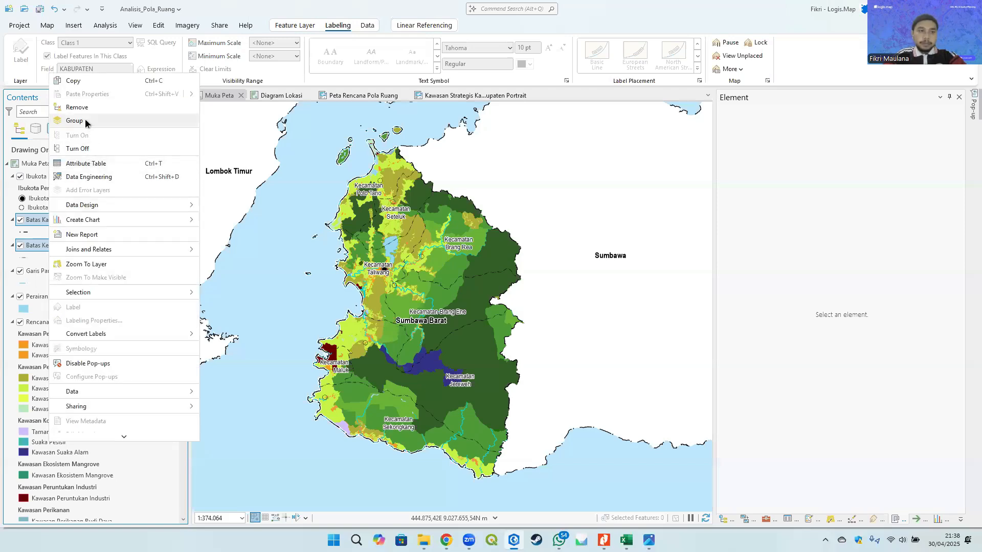
pyautogui.click(80, 121)
pyautogui.click(55, 223)
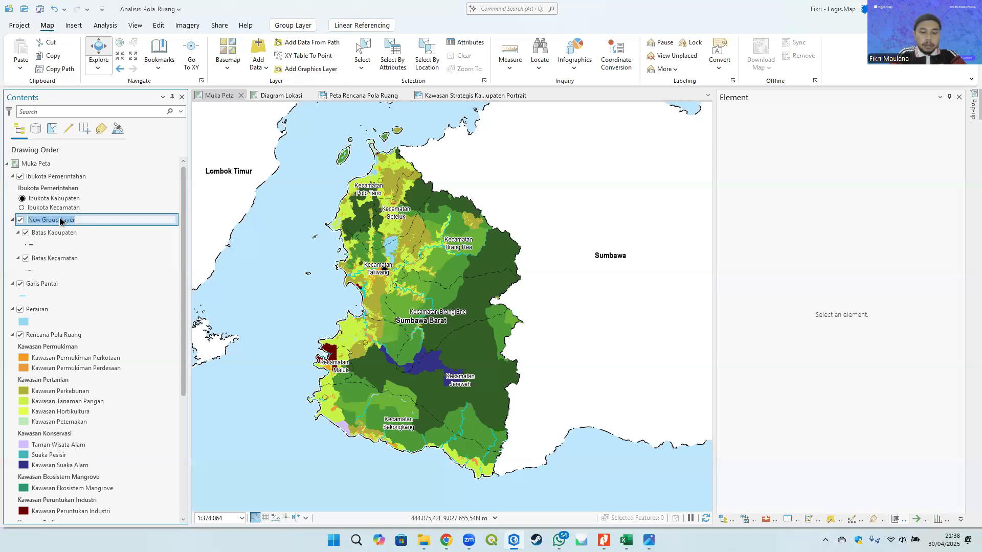
pyautogui.write('Batas Administrasi')
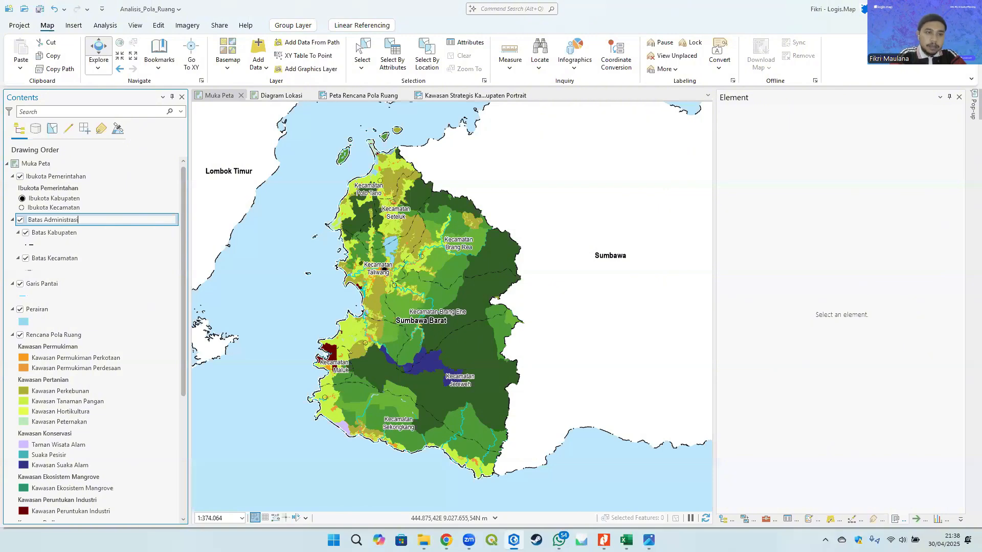
pyautogui.press('Escape')
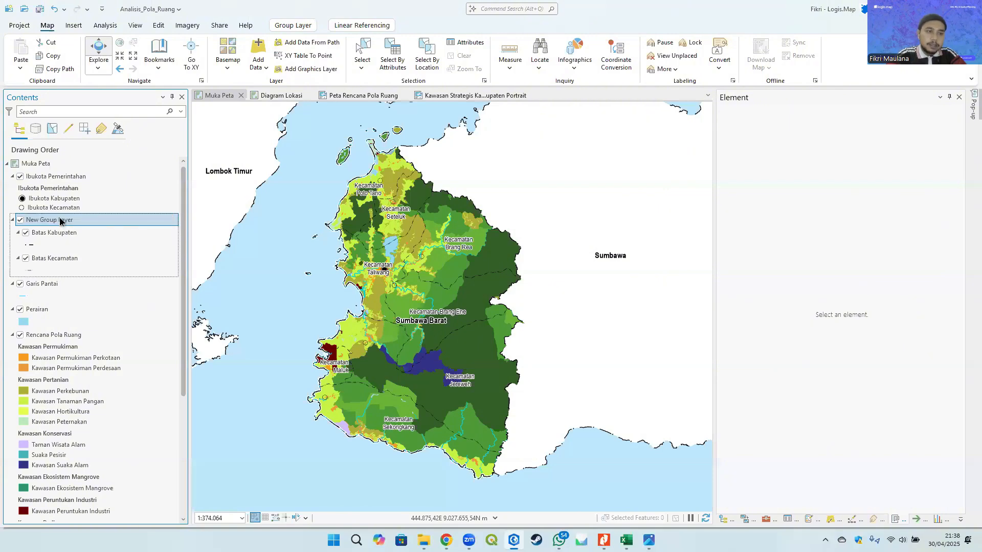
# - Move the Perairan layer above Garis Pantai in the drawing order
pyautogui.click(49, 284)
pyautogui.keyDown('ctrl'); pyautogui.click(49, 309); pyautogui.keyUp('ctrl')
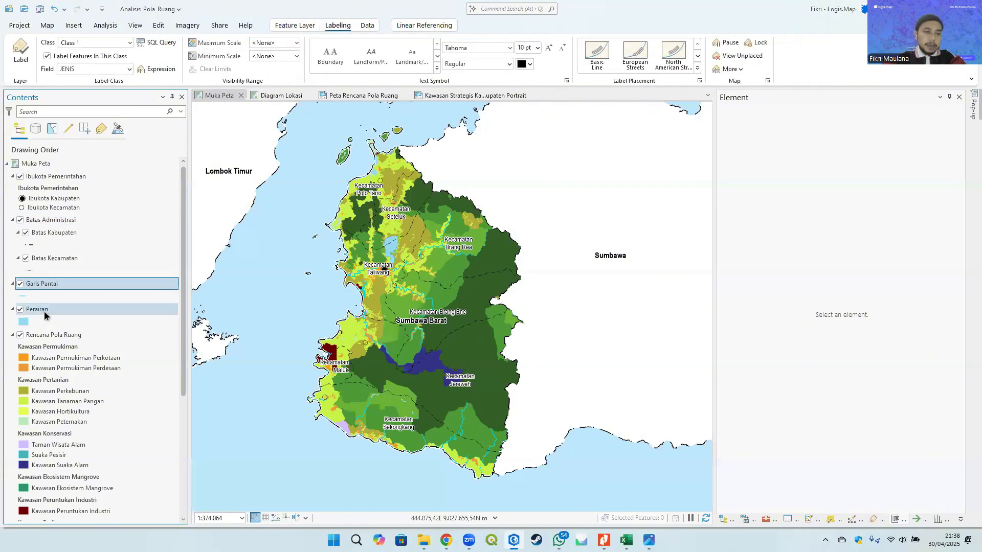
pyautogui.moveTo(48, 297)
pyautogui.mouseDown()
pyautogui.moveTo(43, 304)
pyautogui.moveTo(43, 280)
pyautogui.mouseUp()
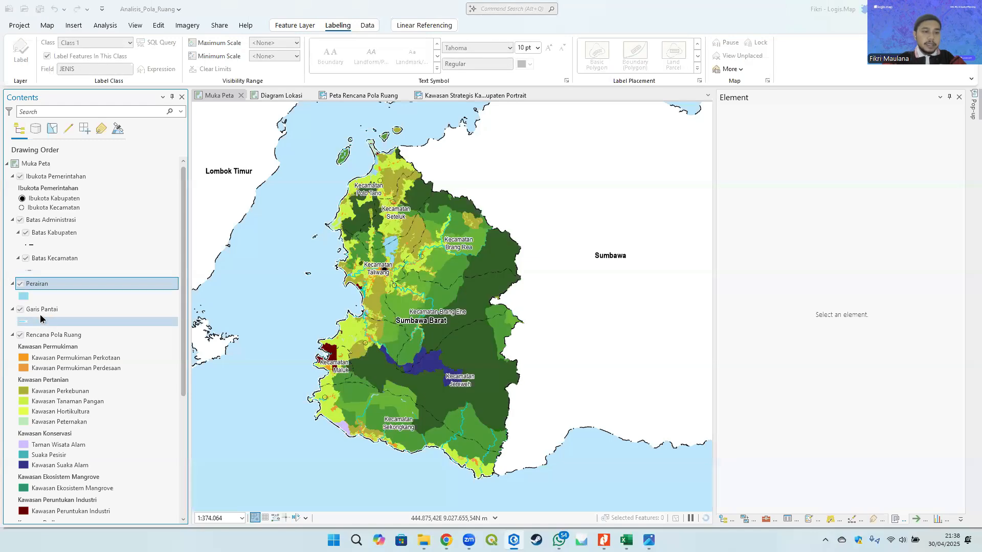
# - Group Perairan and Garis Pantai into a new group layer and start renaming it
pyautogui.keyDown('ctrl'); pyautogui.click(41, 309); pyautogui.keyUp('ctrl')
pyautogui.rightClick(43, 285)
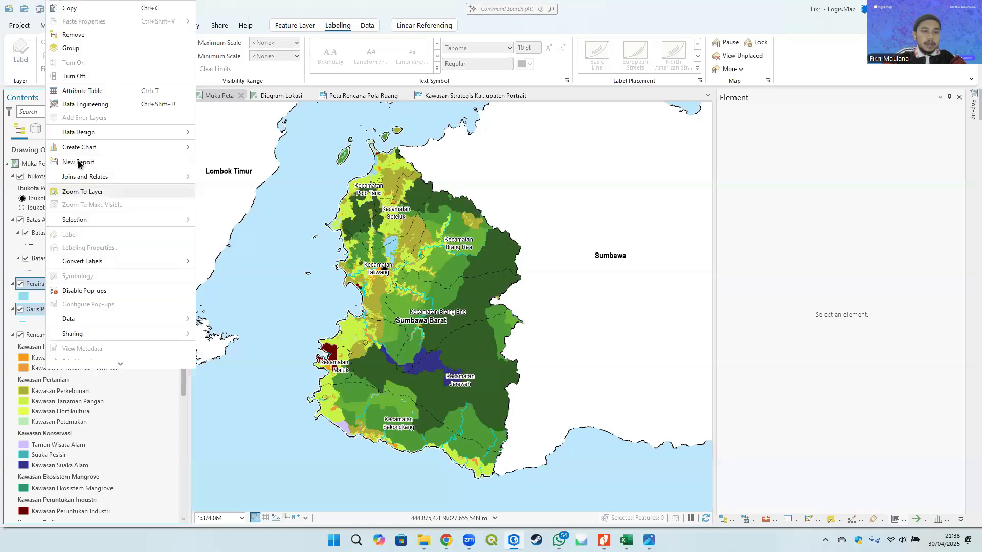
pyautogui.click(70, 48)
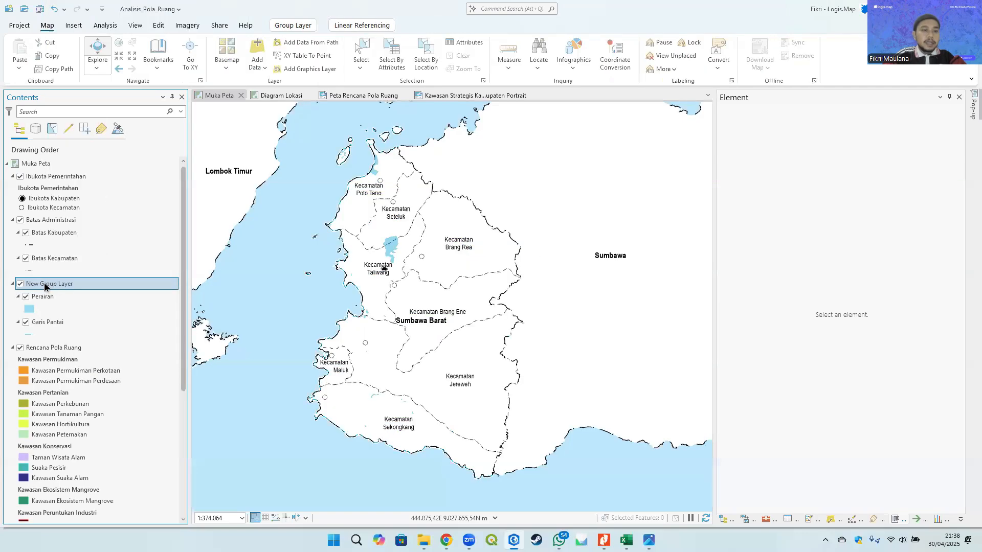
pyautogui.click(68, 285)
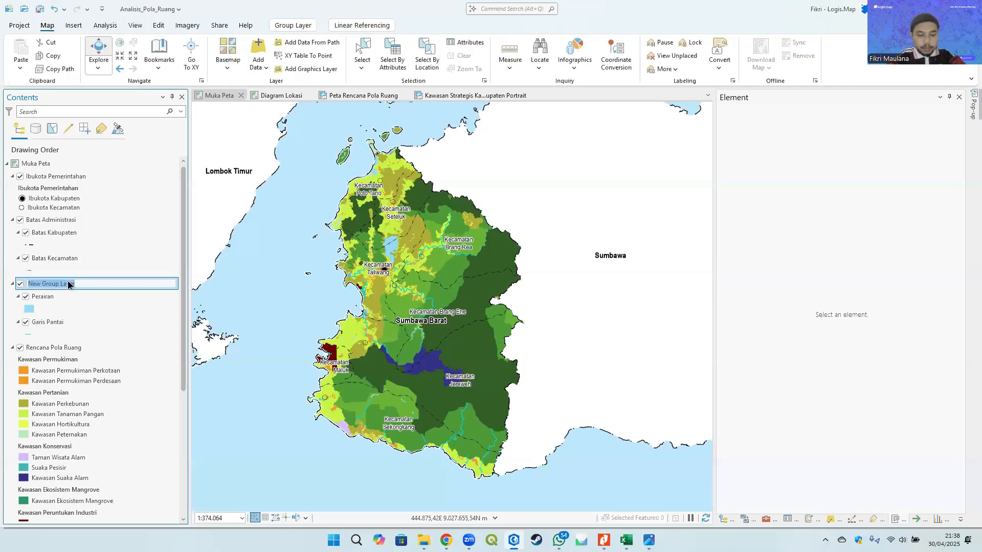
pyautogui.write('Perairan')
pyautogui.press('Return')
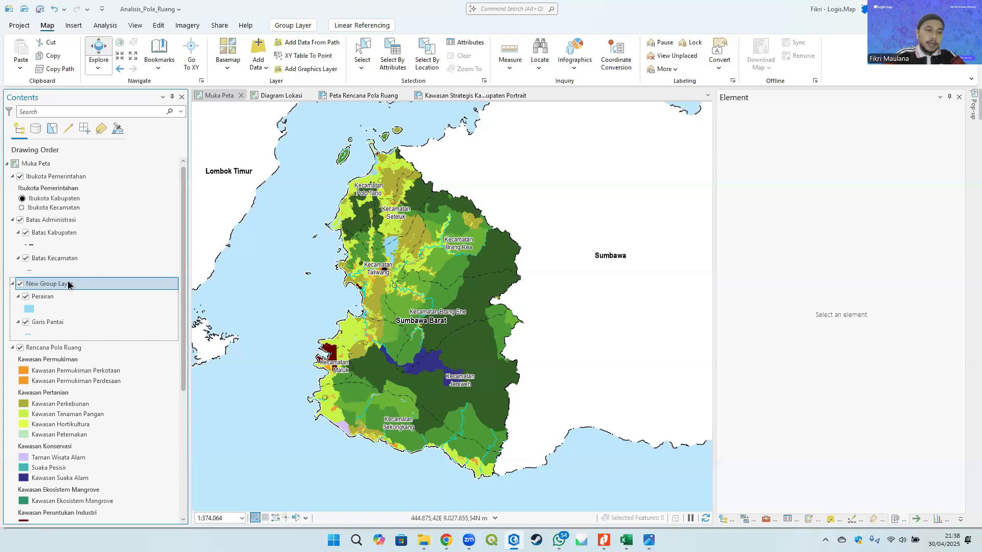
# - Rename the Perairan layer inside the Perairan group to Badan Air through its layer properties
pyautogui.rightClick(42, 298)
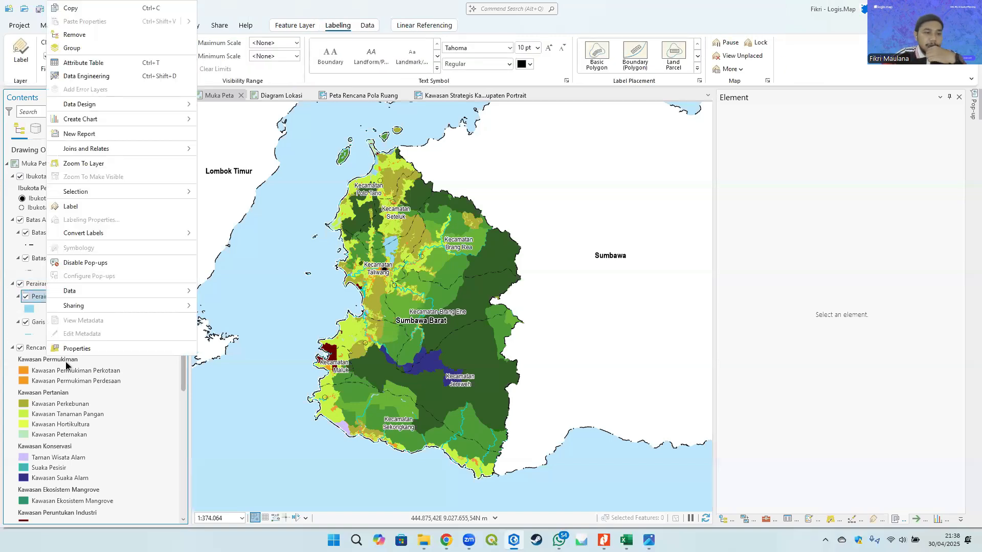
pyautogui.click(74, 349)
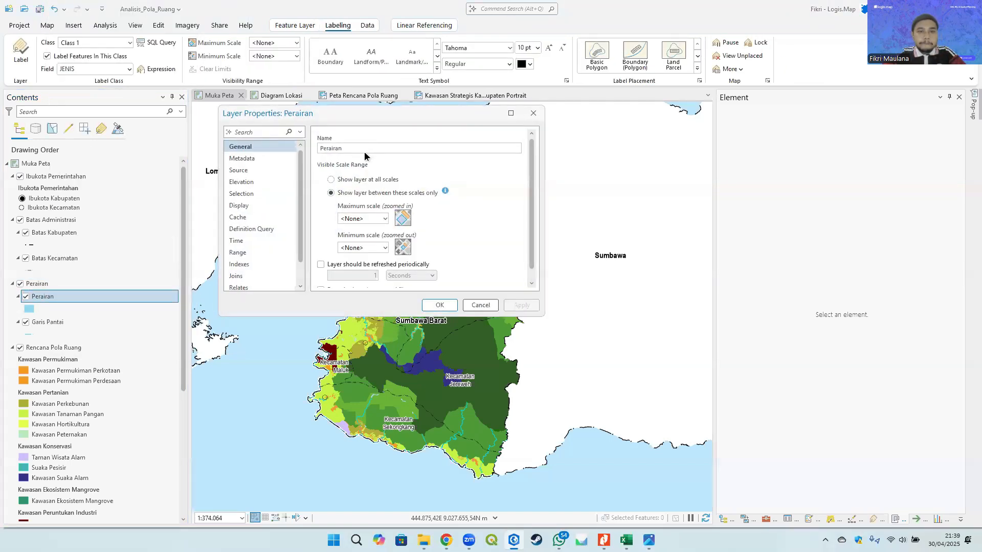
pyautogui.press('Delete')
pyautogui.press('Delete')
pyautogui.press('Delete')
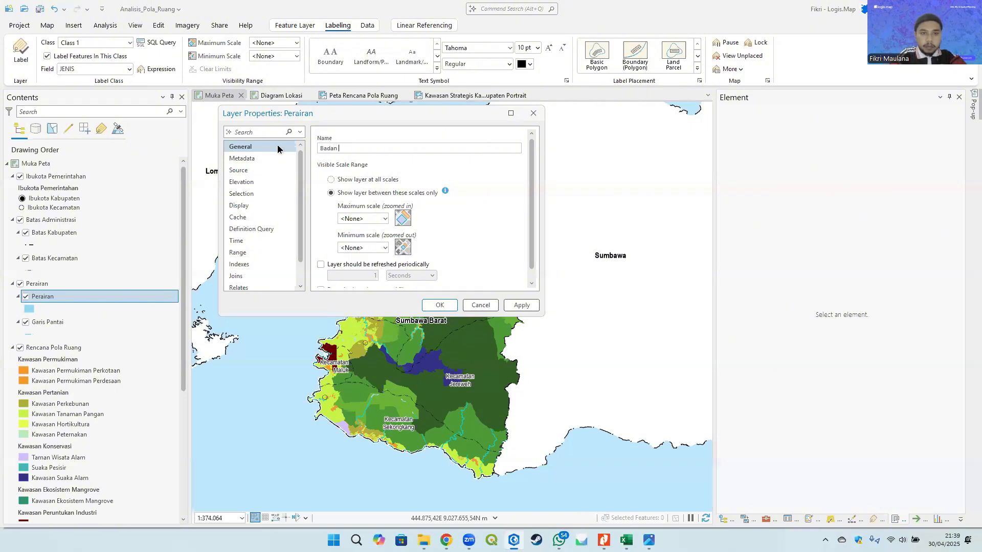
pyautogui.write('Badan Air')
pyautogui.press('Return')
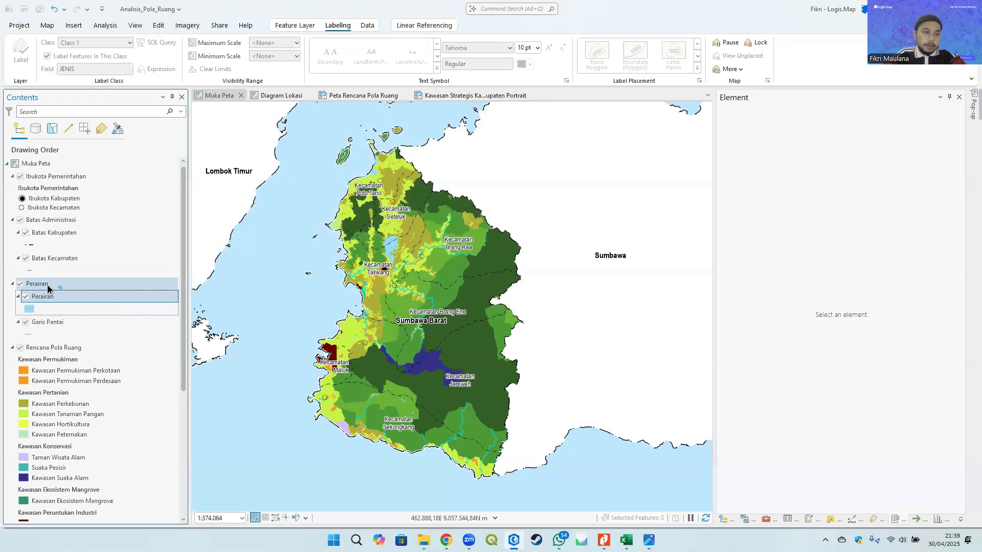
# - In the Peta Rencana Pola Ruang layout, set all legend items to show group layer names instead of layer names
pyautogui.click(48, 286)
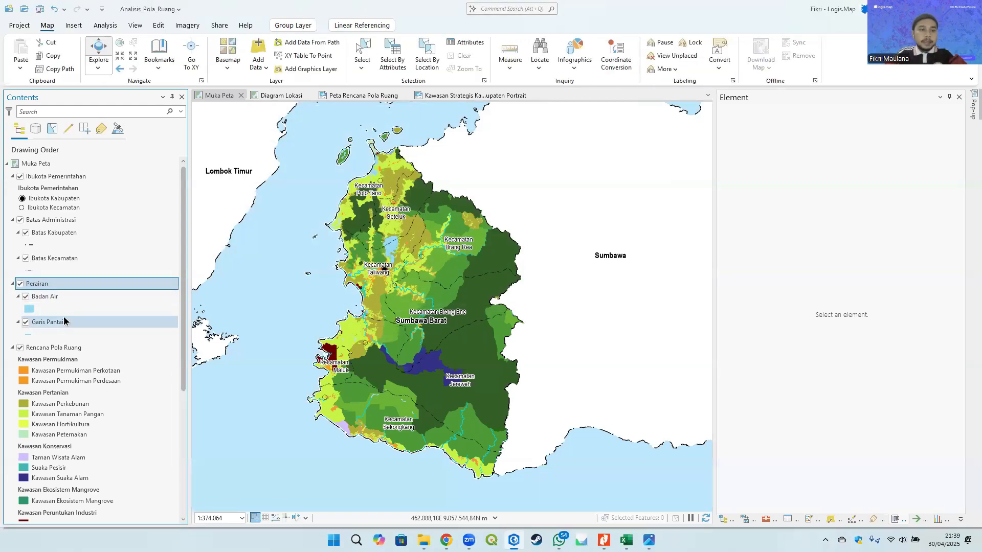
pyautogui.click(368, 96)
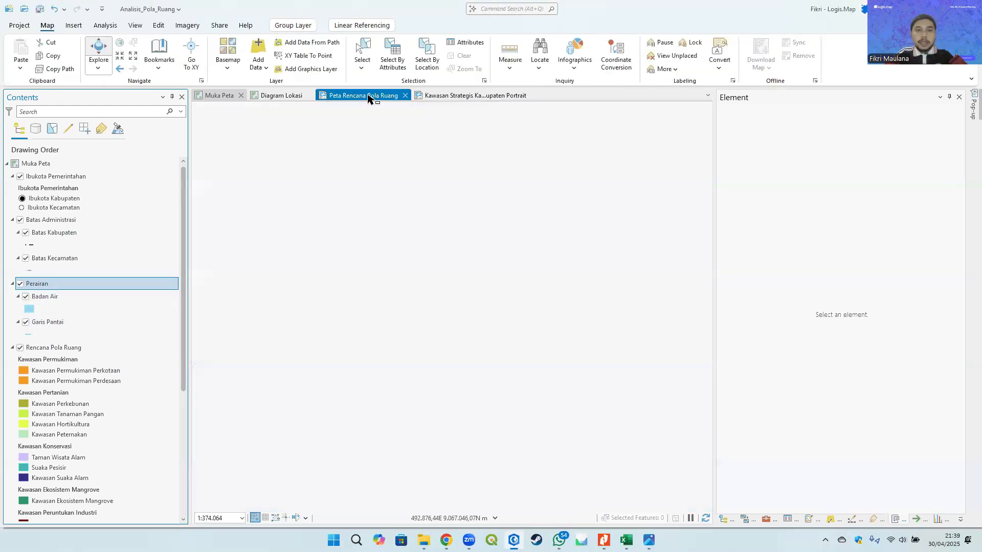
pyautogui.click(507, 236)
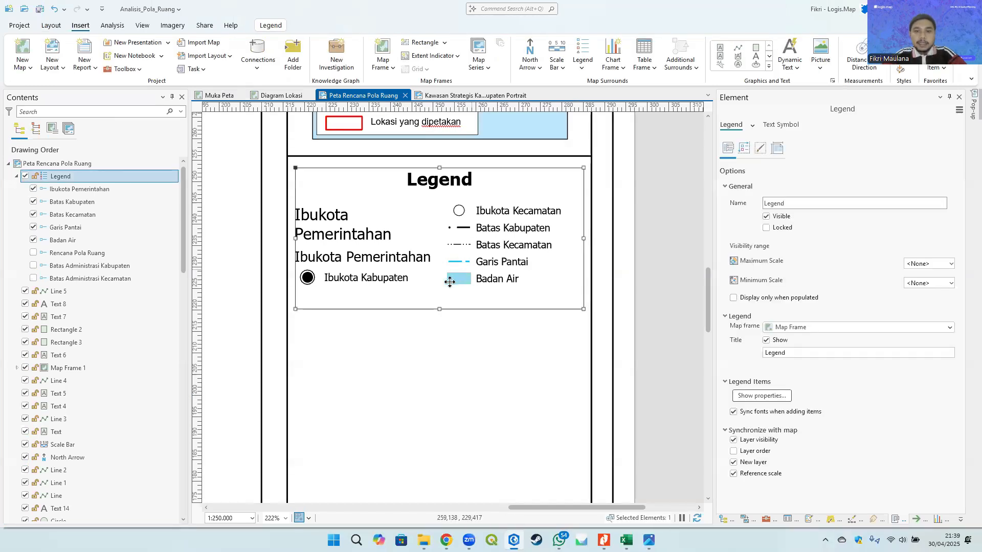
pyautogui.click(763, 395)
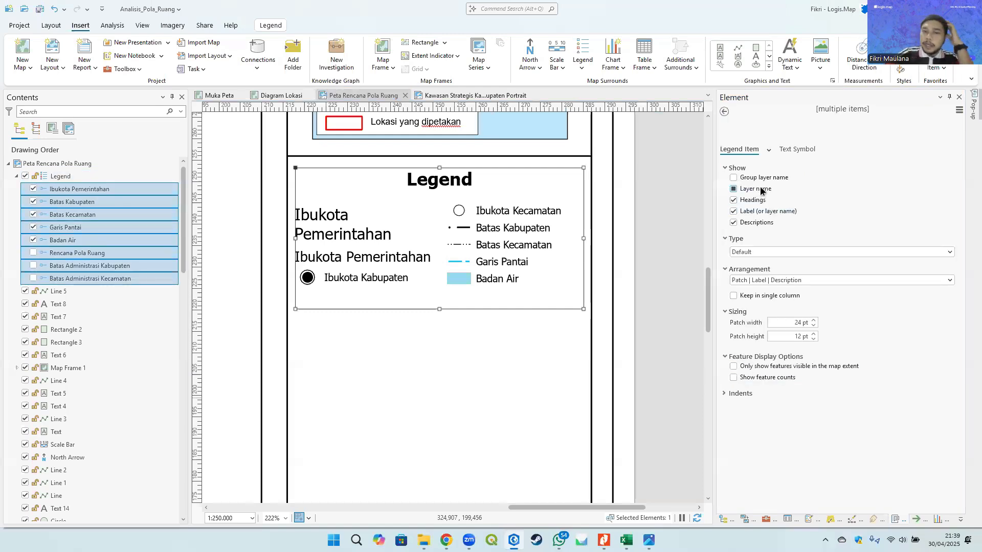
pyautogui.click(760, 189)
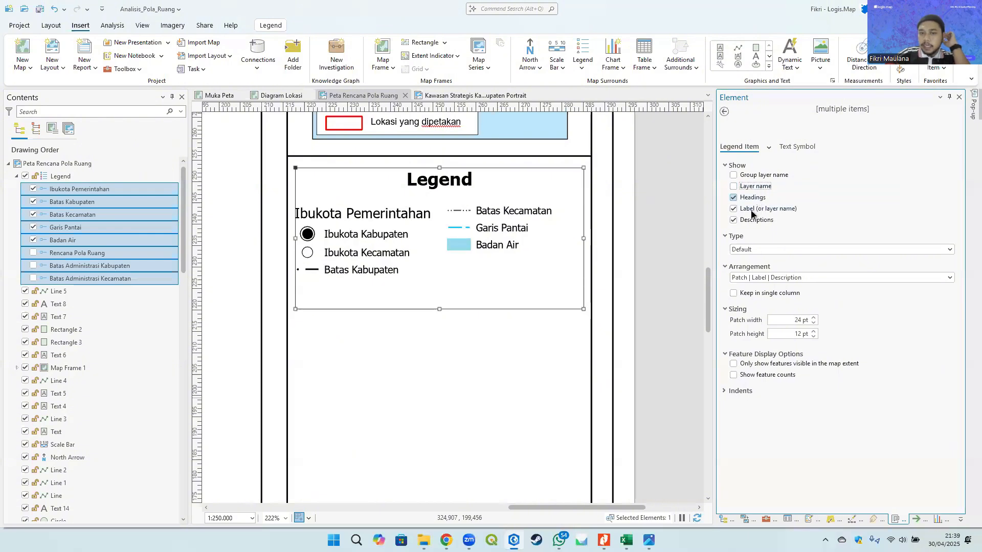
pyautogui.click(753, 172)
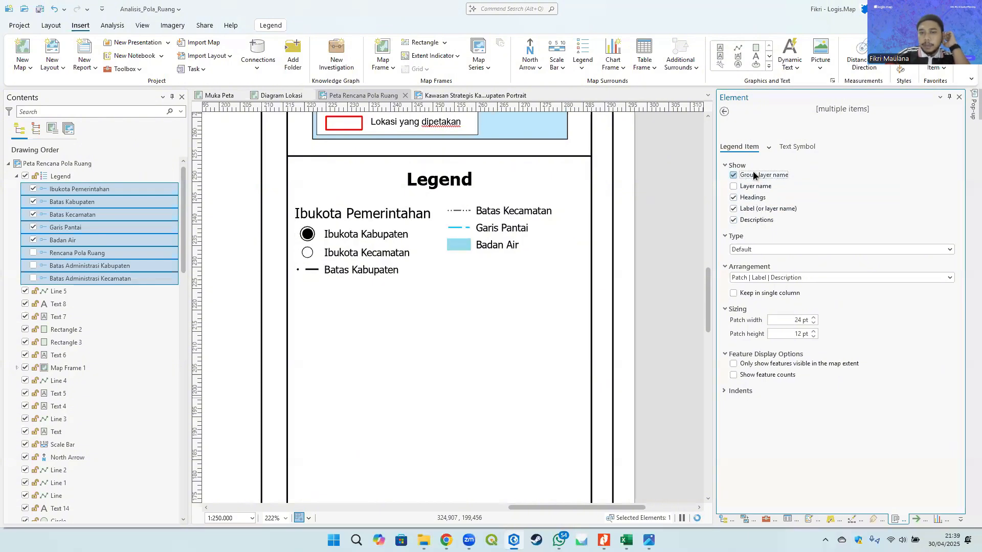
pyautogui.click(670, 239)
pyautogui.click(454, 256)
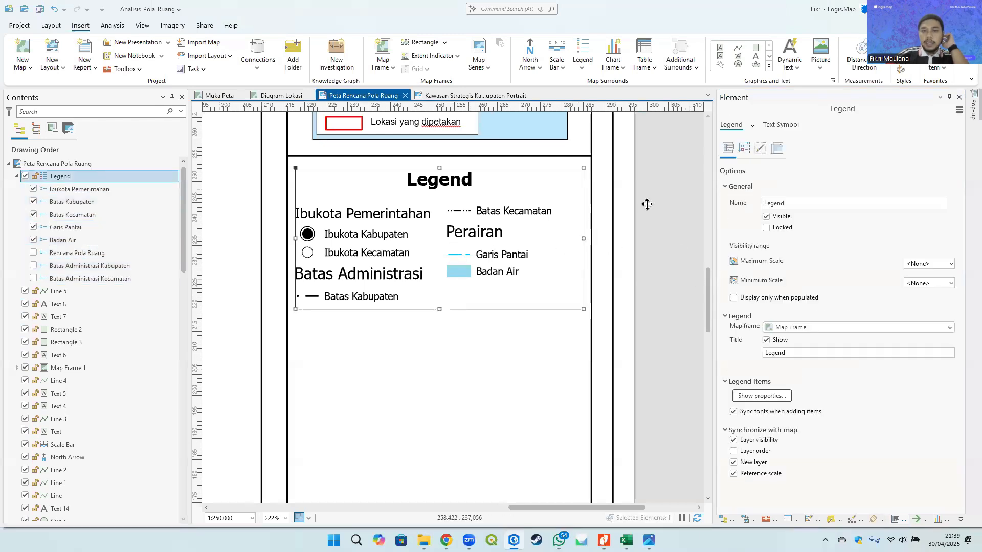
# - Set the legend's text symbol font to Arial Regular at 7 pt
pyautogui.click(786, 126)
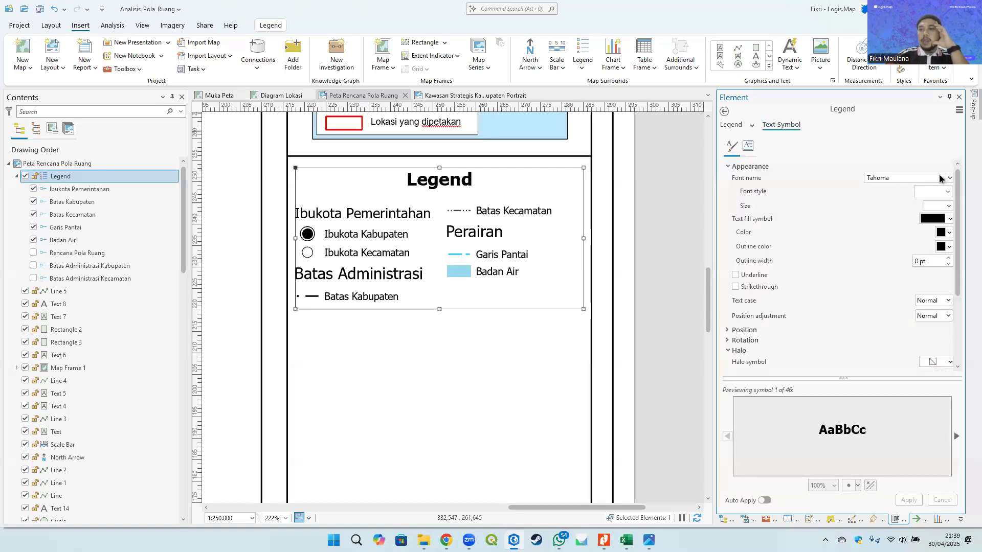
pyautogui.click(949, 178)
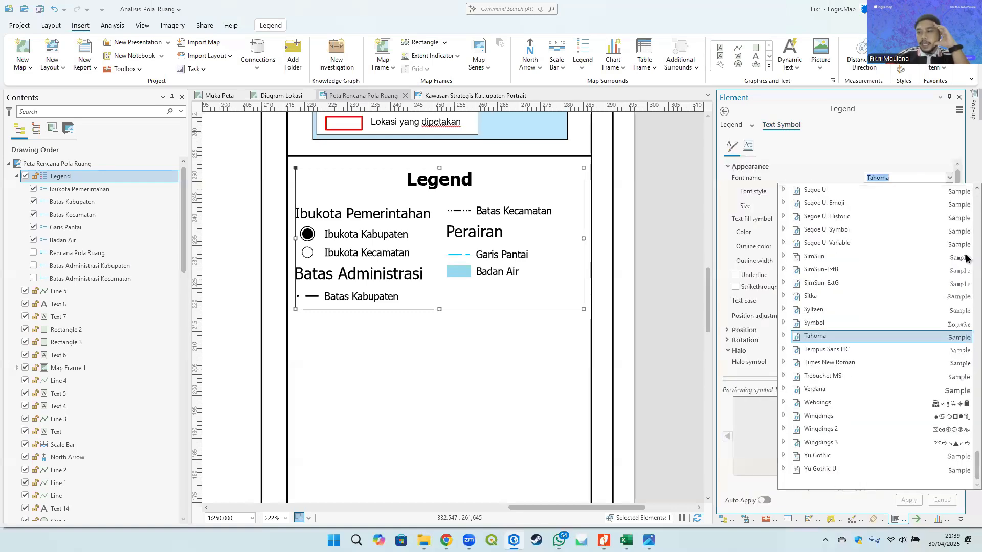
pyautogui.moveTo(974, 471); pyautogui.dragTo(969, 200)
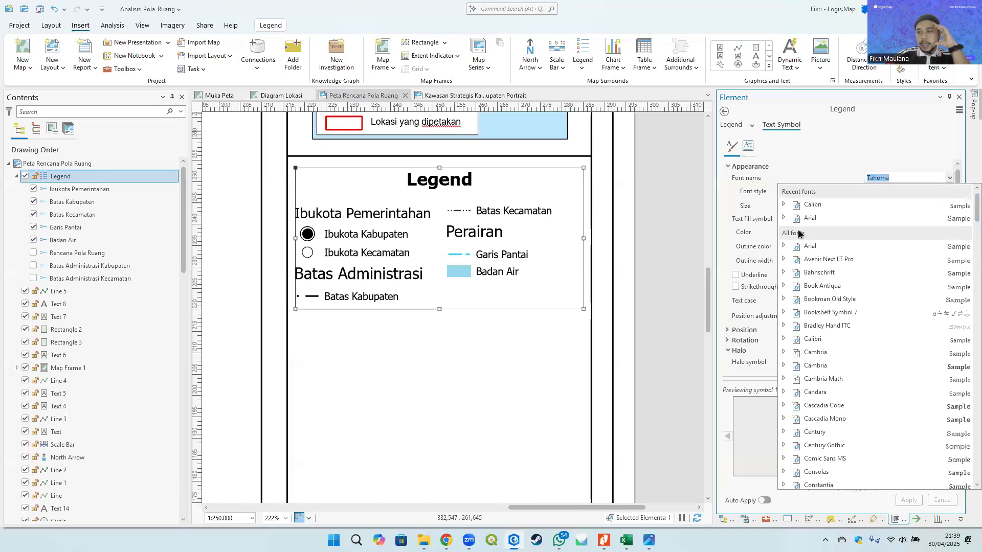
pyautogui.click(783, 218)
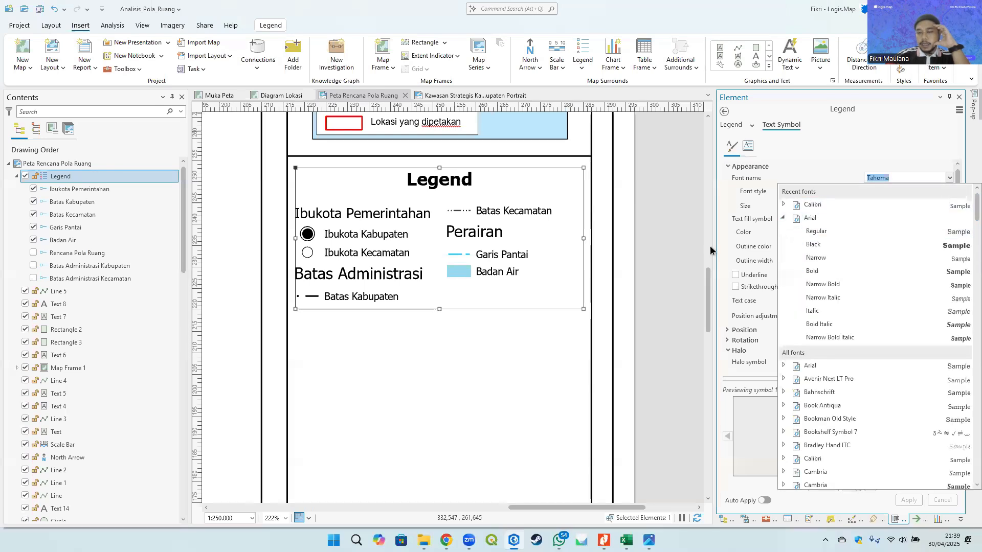
pyautogui.click(819, 236)
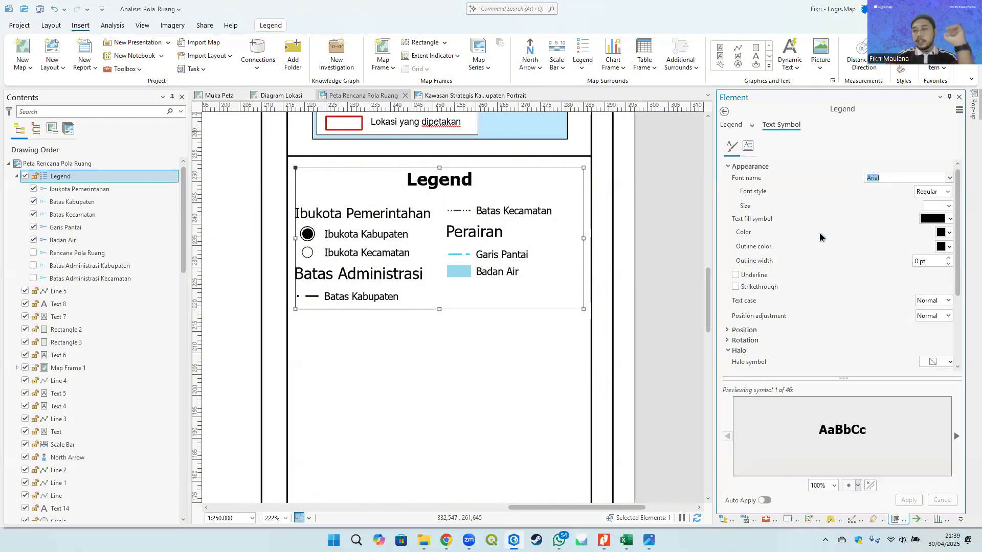
pyautogui.click(949, 206)
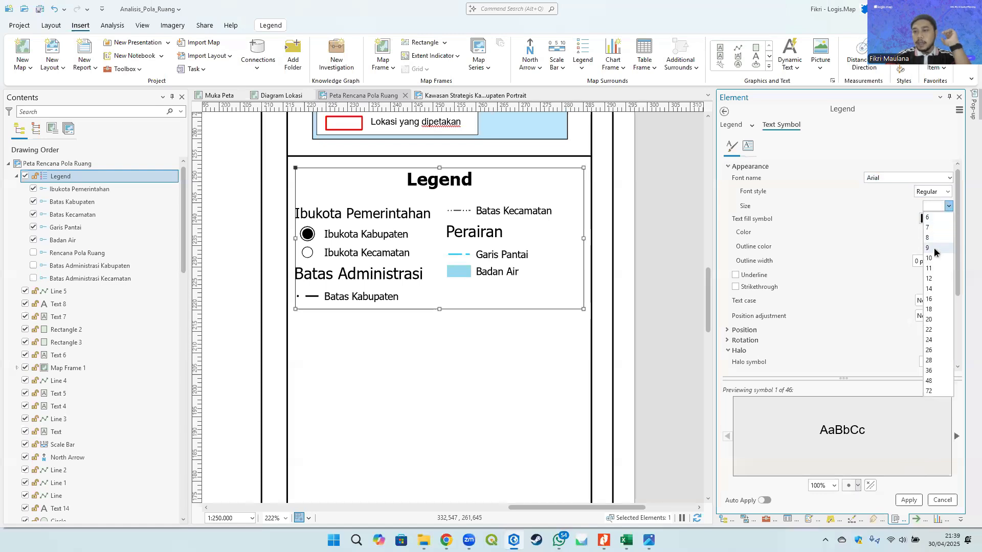
pyautogui.click(936, 229)
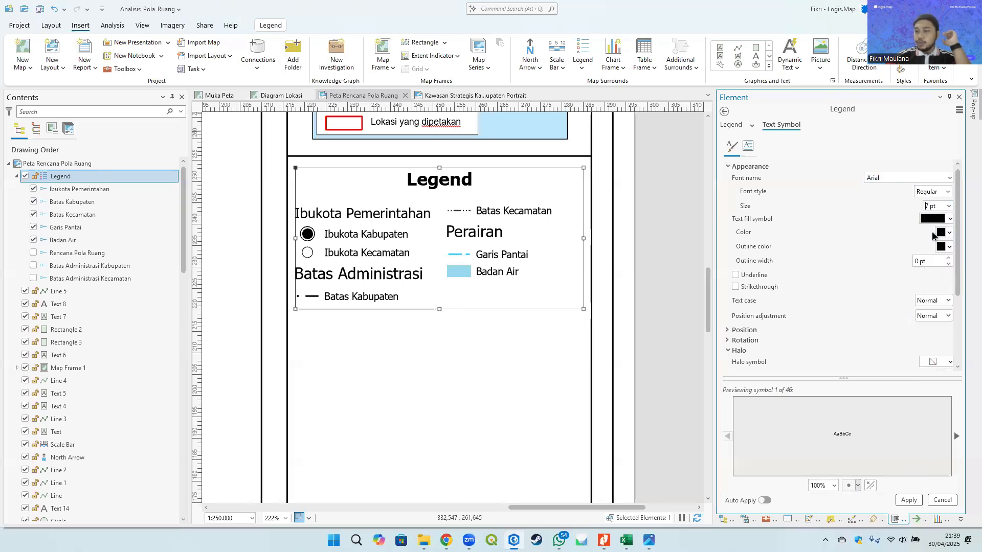
pyautogui.click(912, 502)
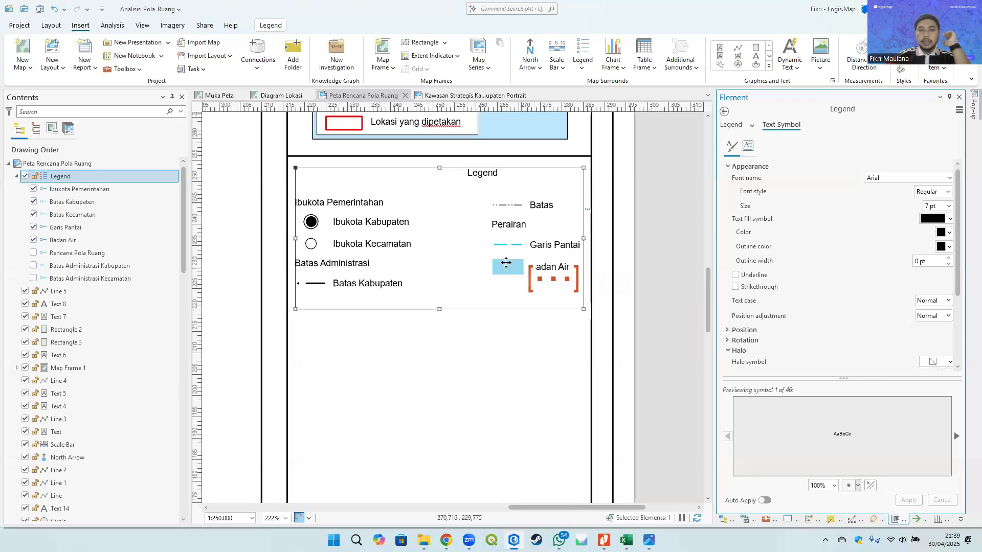
# - Reduce the legend's text symbol size to 6 pt
pyautogui.scroll(-5, 396, 261)
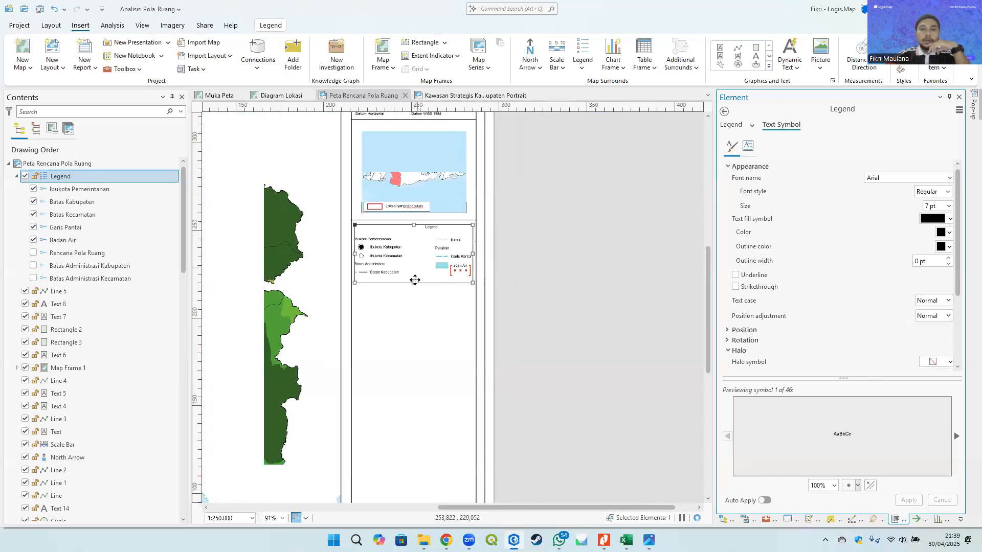
pyautogui.moveTo(414, 280); pyautogui.dragTo(480, 210)
pyautogui.scroll(2, 425, 230)
pyautogui.scroll(-4, 424, 236)
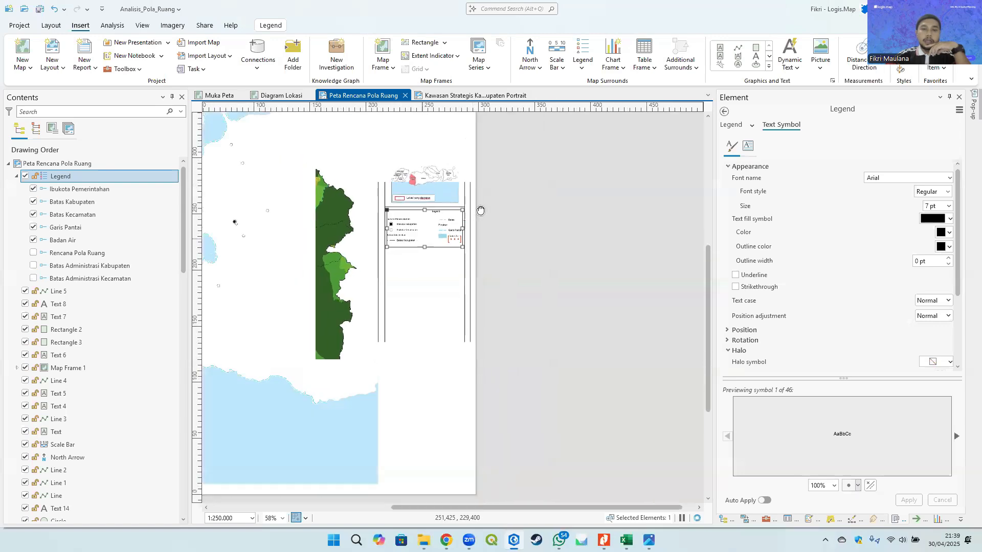
pyautogui.scroll(5, 511, 276)
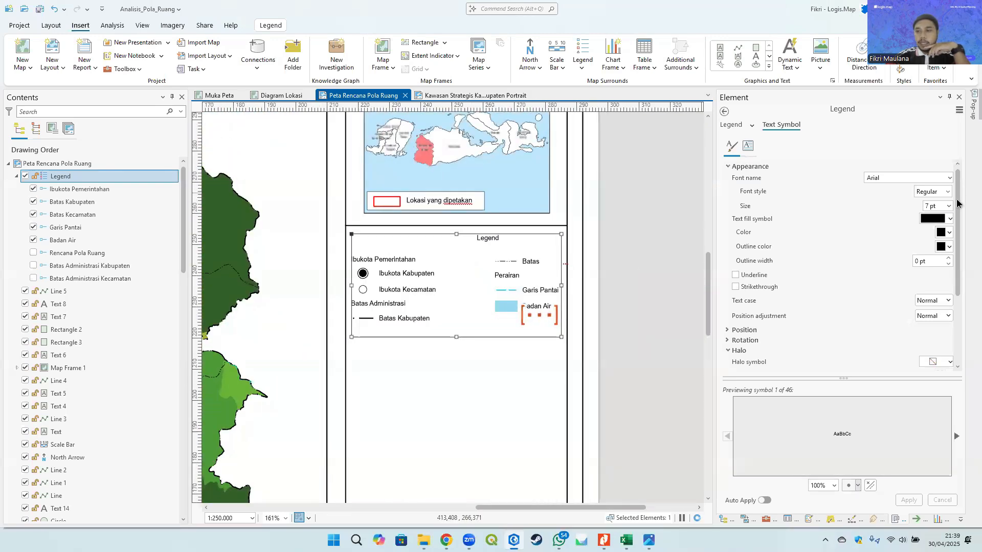
pyautogui.click(933, 206)
pyautogui.write('6')
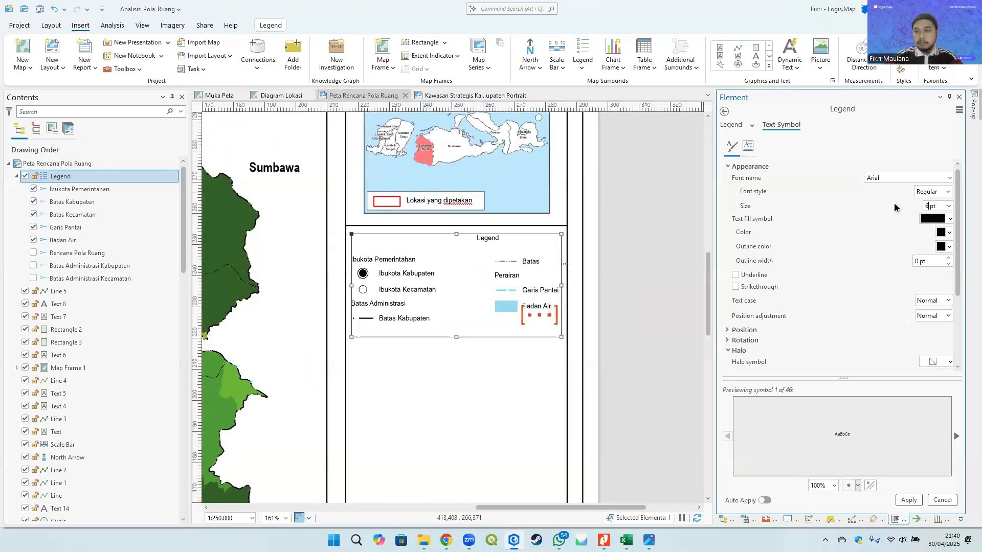
pyautogui.click(908, 500)
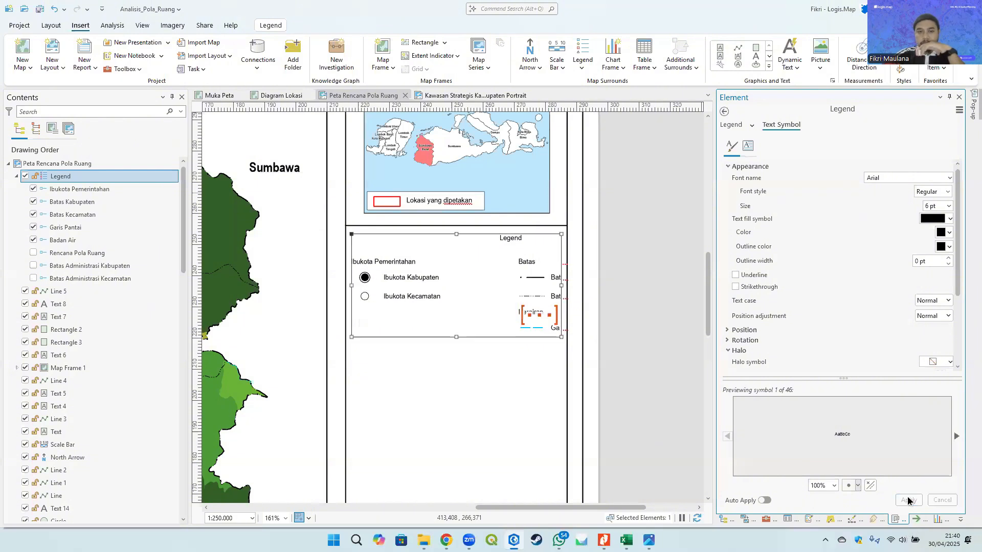
# - Lower the legend's minimum font size to 2 pt in its arrangement options
pyautogui.click(725, 112)
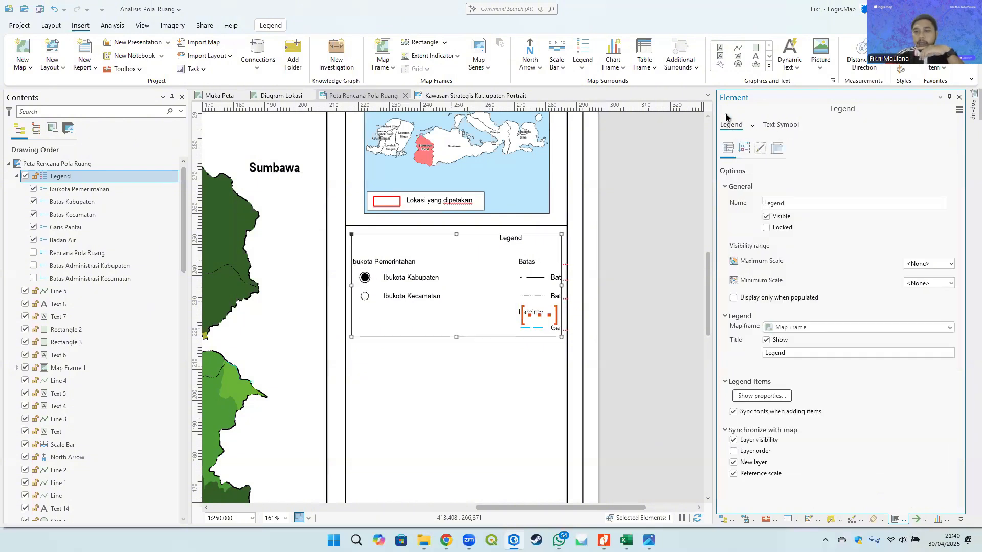
pyautogui.click(744, 149)
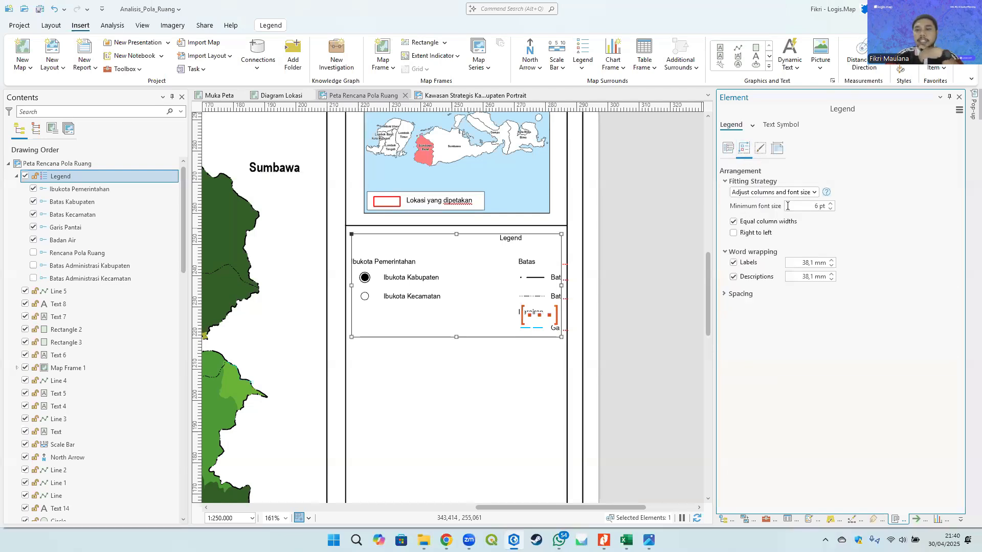
pyautogui.click(831, 208)
pyautogui.click(830, 208)
pyautogui.click(831, 208)
pyautogui.click(831, 208)
pyautogui.click(869, 198)
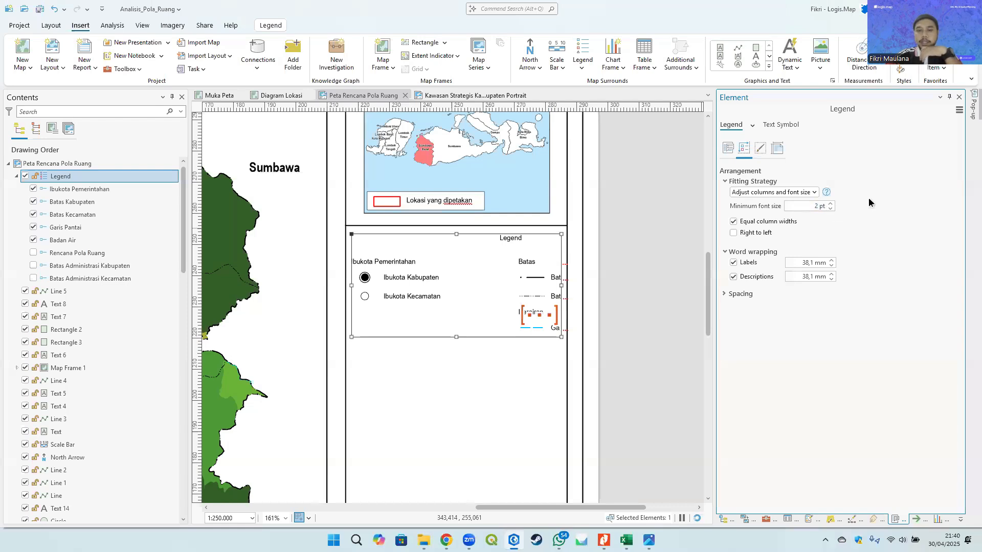
# - Examine the updated legend on the page layout at different zoom levels
pyautogui.click(656, 282)
pyautogui.scroll(-3, 657, 284)
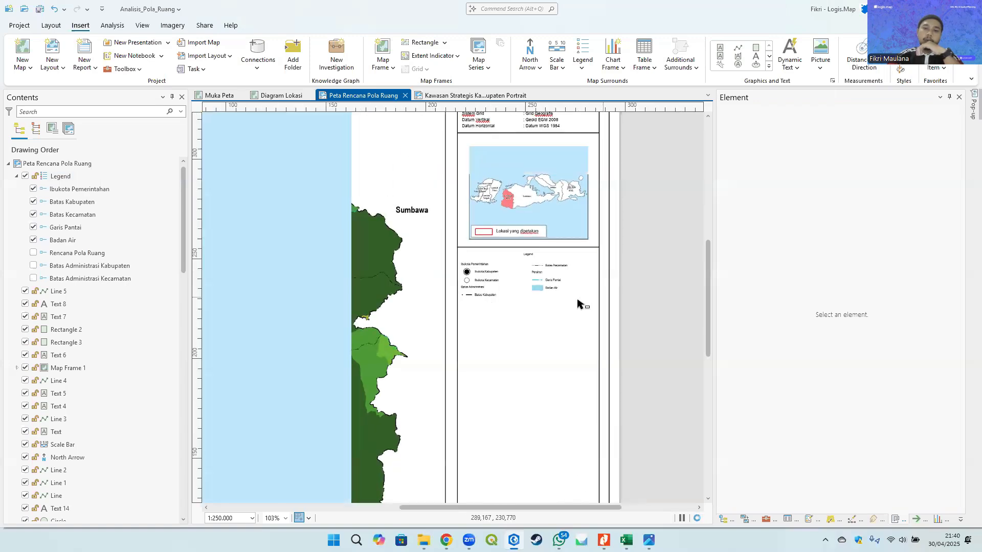
pyautogui.scroll(-4, 578, 304)
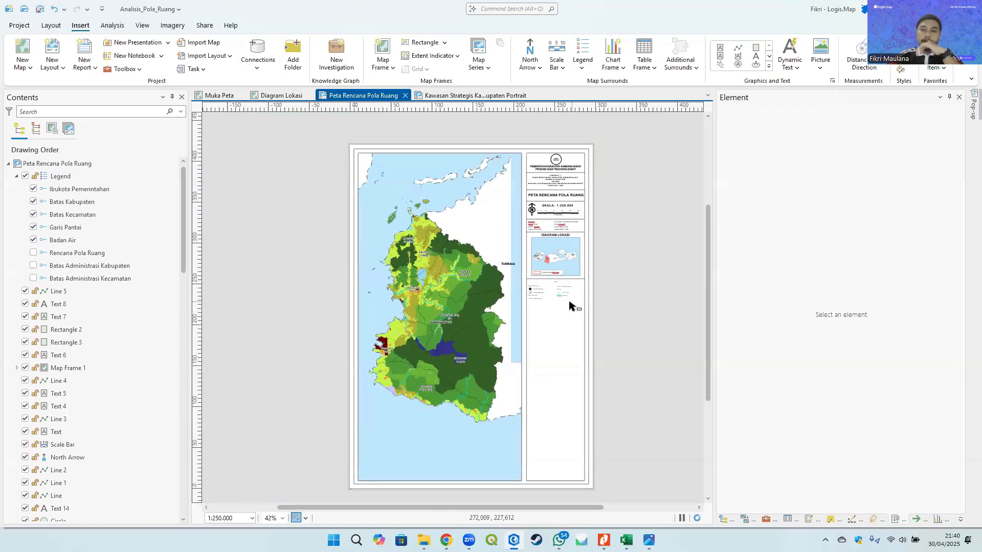
pyautogui.moveTo(569, 302); pyautogui.dragTo(575, 270)
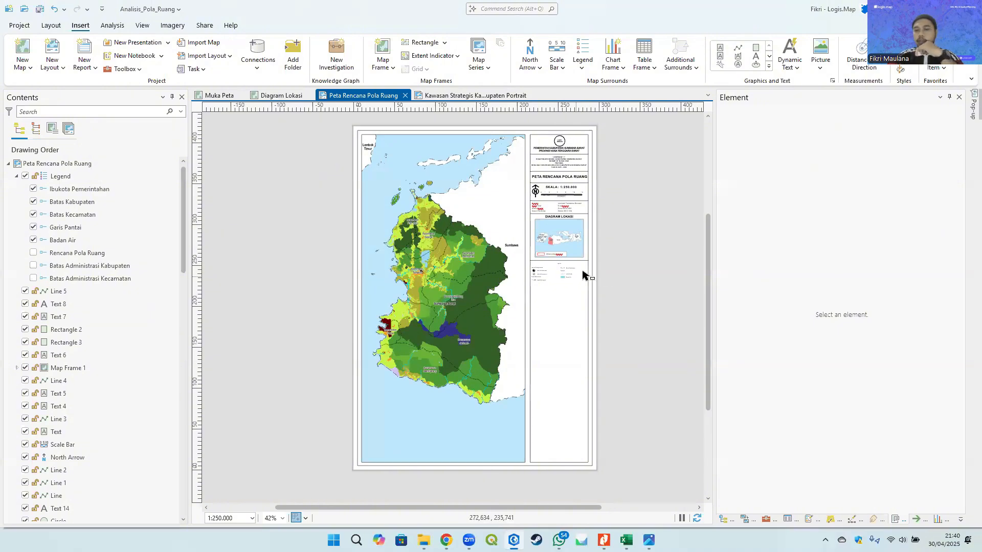
pyautogui.scroll(8, 583, 275)
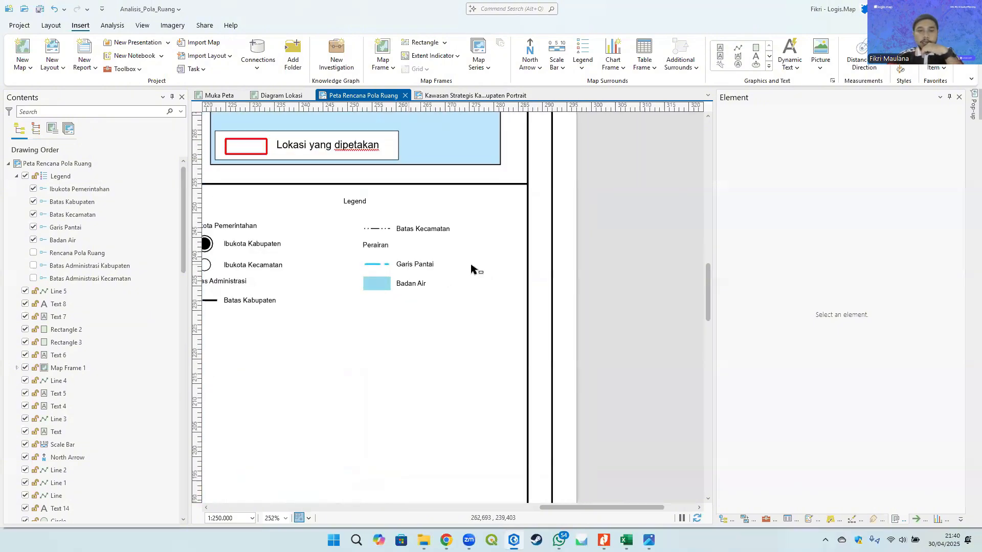
pyautogui.scroll(-2, 470, 269)
# - Move the Garis Pantai and Badan Air items higher in the legend's item order
pyautogui.click(399, 325)
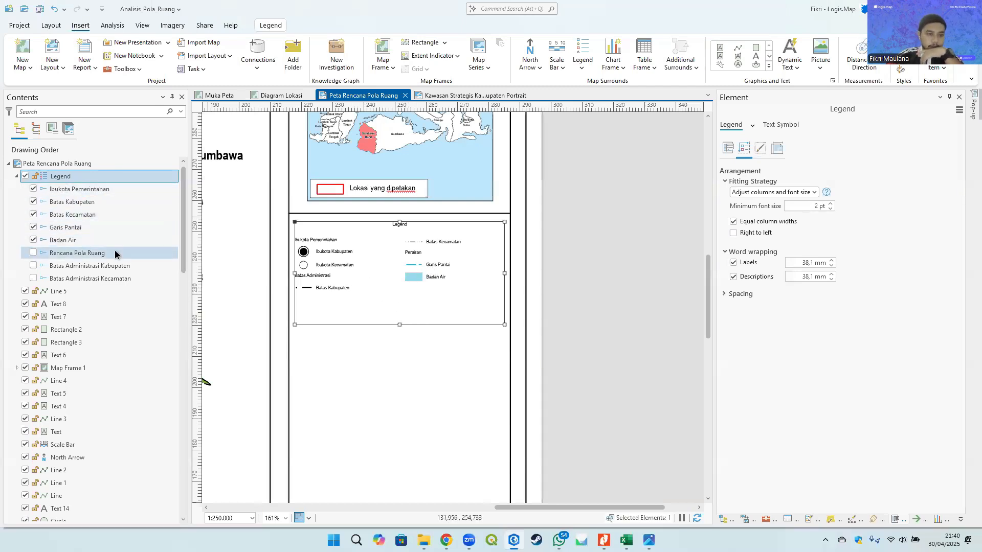
pyautogui.scroll(2, 235, 289)
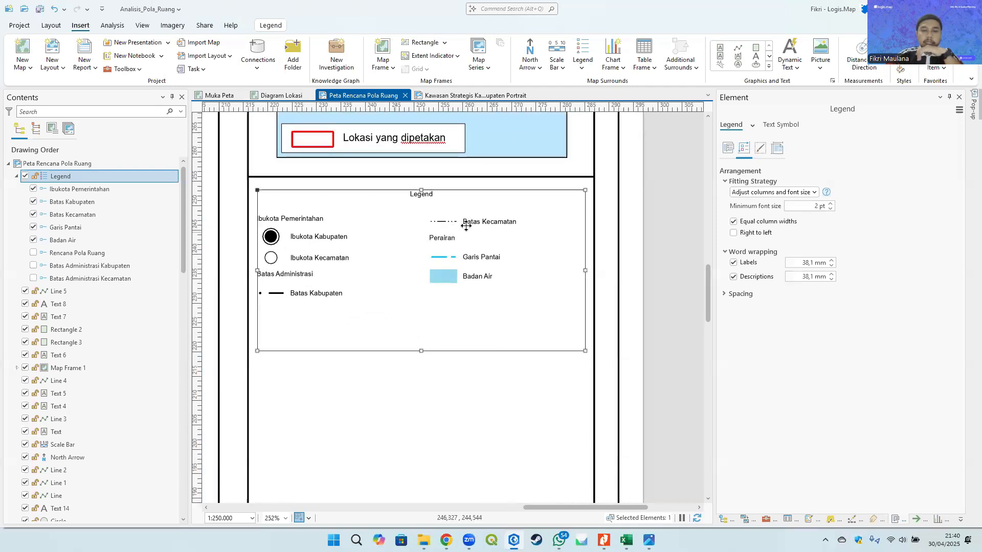
pyautogui.click(72, 244)
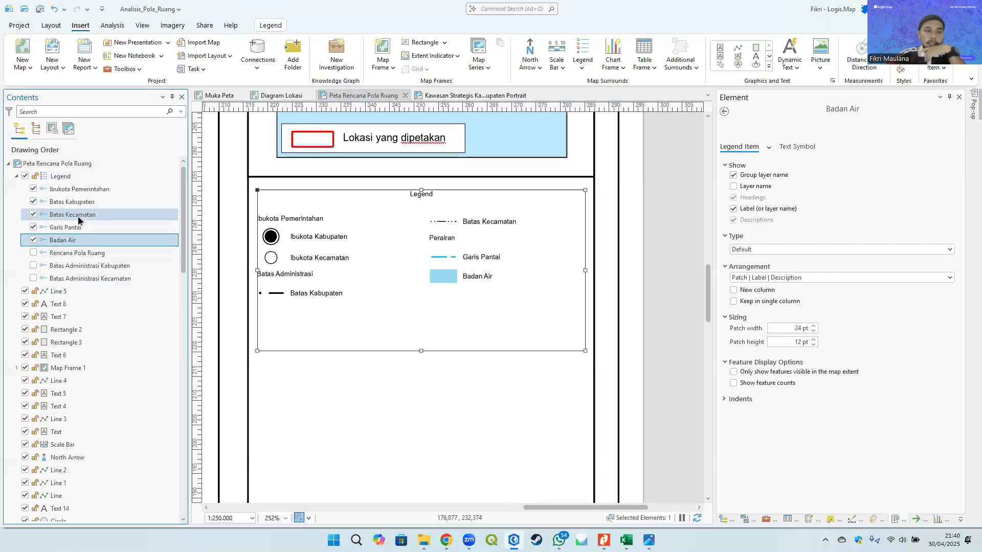
pyautogui.click(78, 217)
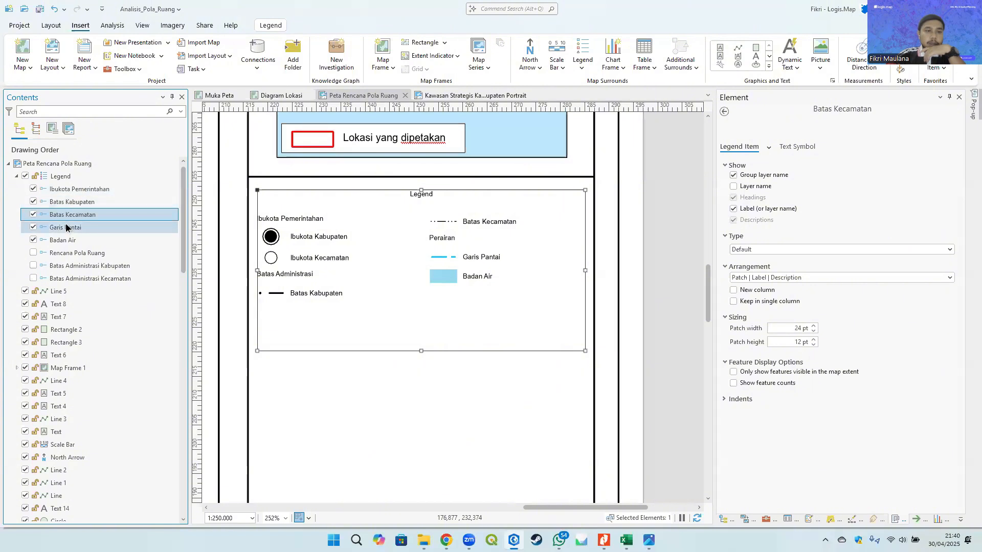
pyautogui.click(77, 202)
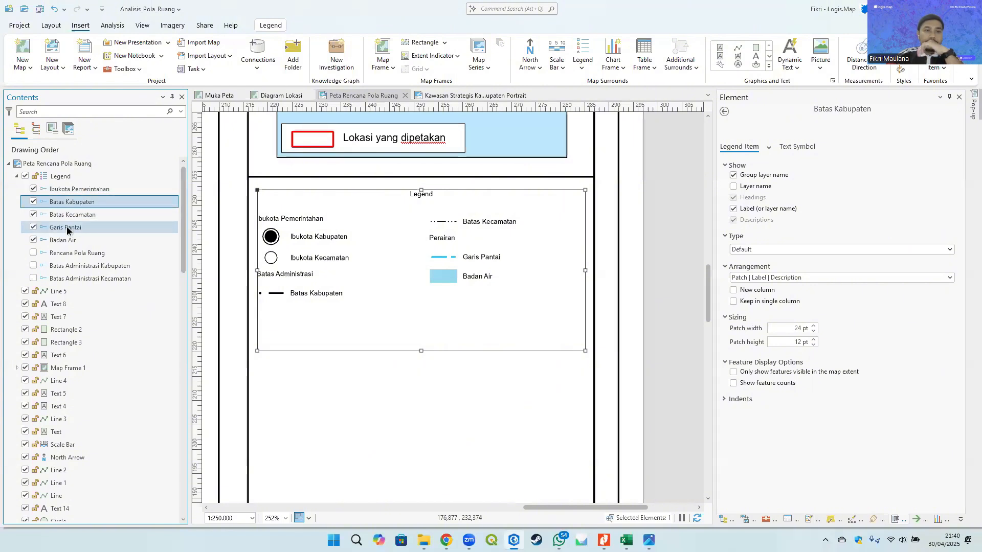
pyautogui.moveTo(67, 228); pyautogui.dragTo(64, 199)
pyautogui.click(59, 241)
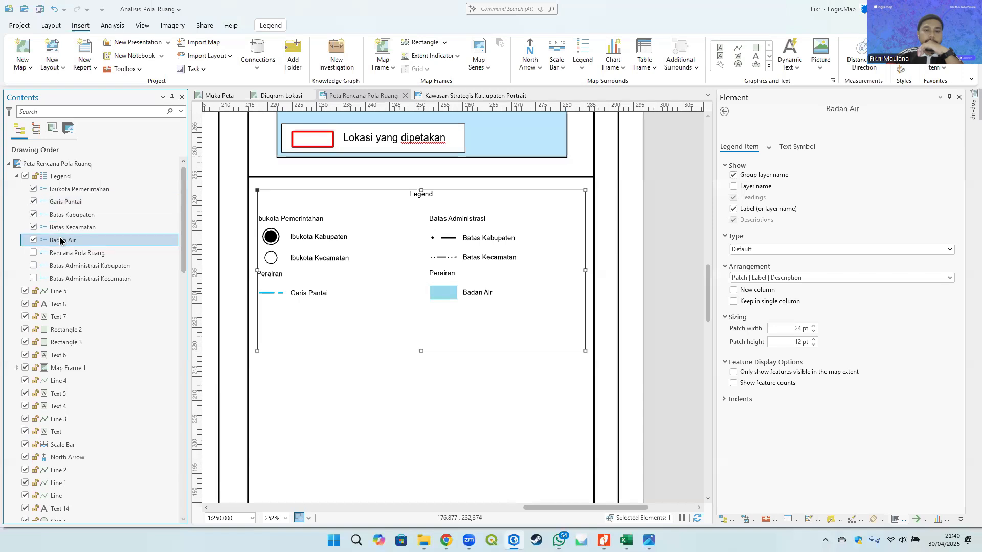
pyautogui.moveTo(59, 241); pyautogui.dragTo(67, 210)
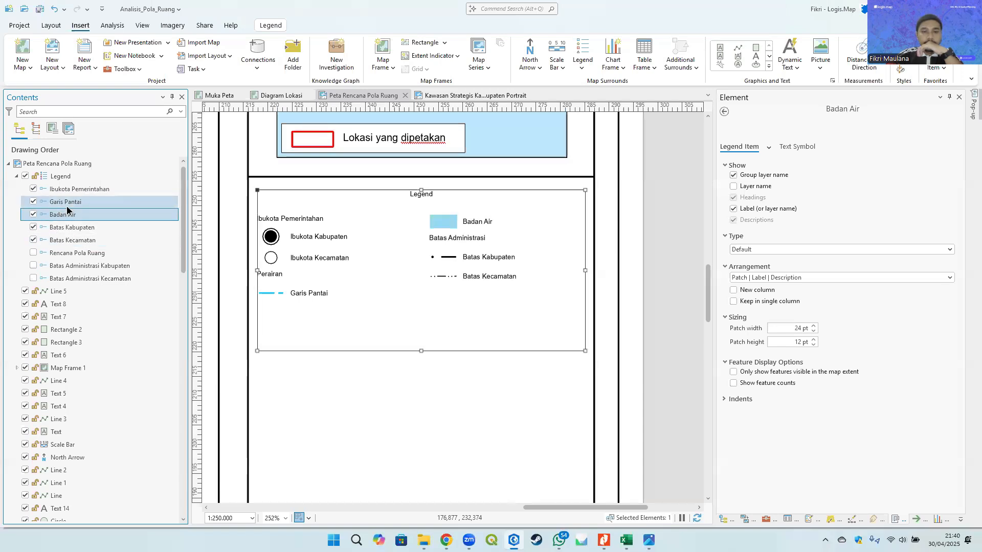
# - Shorten the legend frame slightly and move Batas Kabupaten and Batas Kecamatan back up below Ibukota Pemerintahan
pyautogui.moveTo(421, 351)
pyautogui.mouseDown()
pyautogui.moveTo(422, 381)
pyautogui.moveTo(417, 344)
pyautogui.mouseUp()
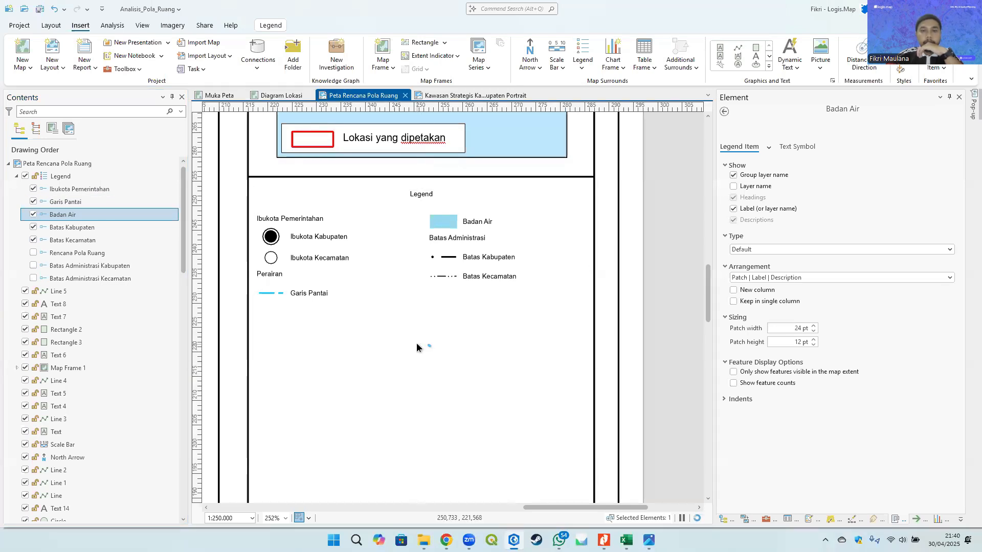
pyautogui.click(62, 230)
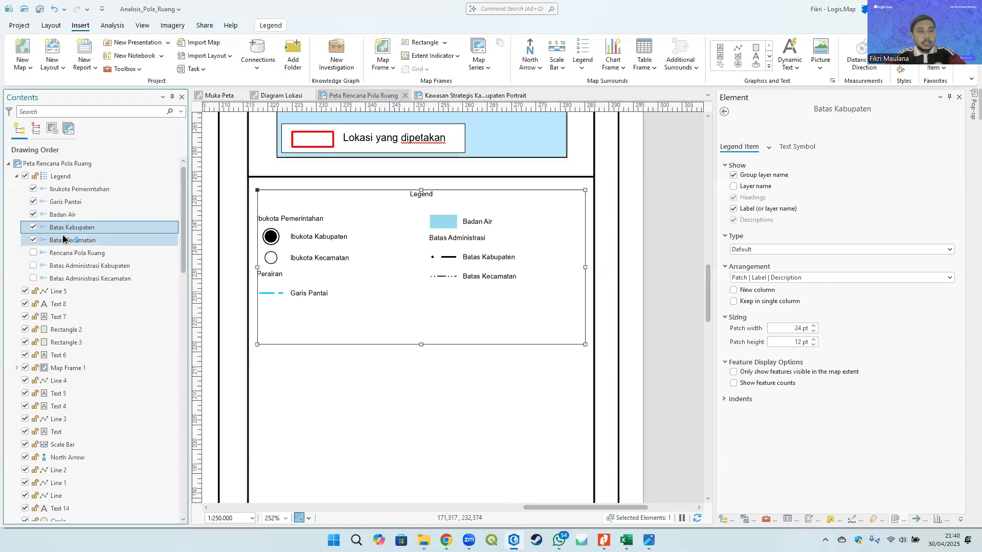
pyautogui.keyDown('shift'); pyautogui.click(62, 238); pyautogui.keyUp('shift')
pyautogui.moveTo(69, 231); pyautogui.dragTo(70, 197)
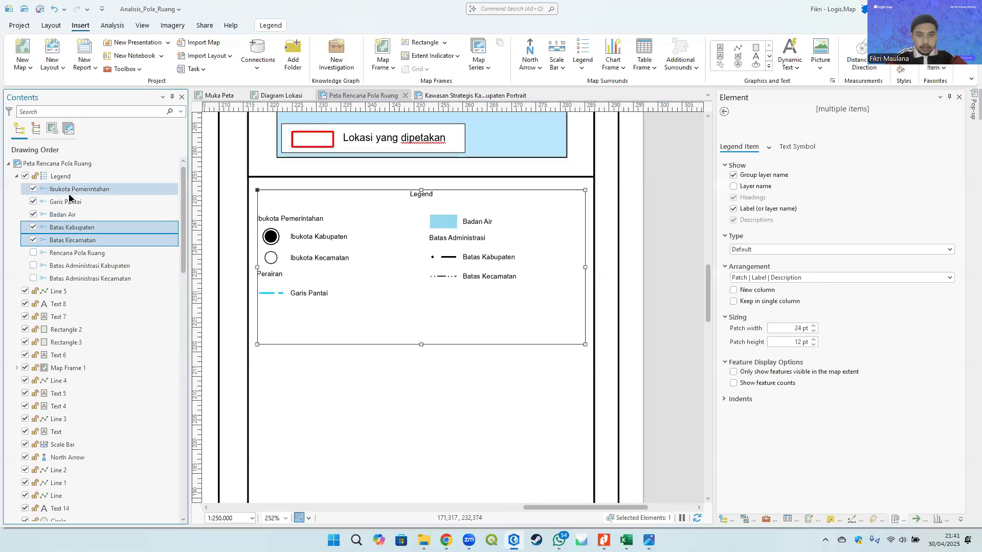
pyautogui.click(664, 224)
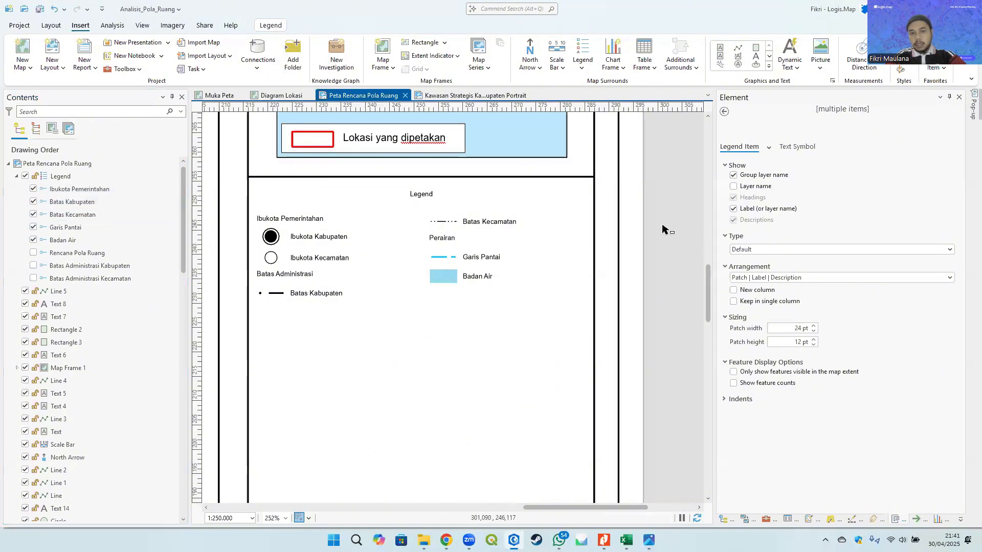
# - Try adjusting the legend's Columns and Title and items spacing values
pyautogui.click(442, 270)
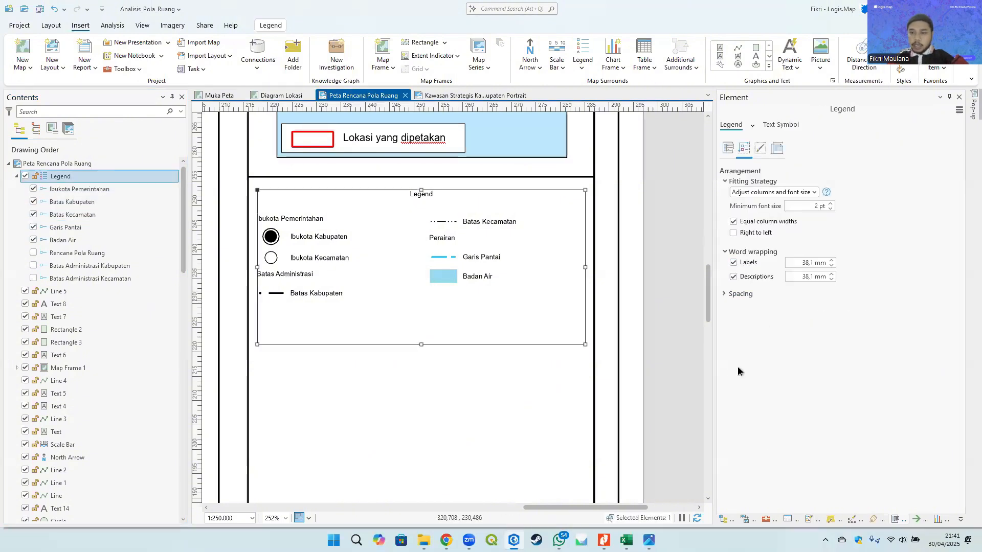
pyautogui.click(741, 295)
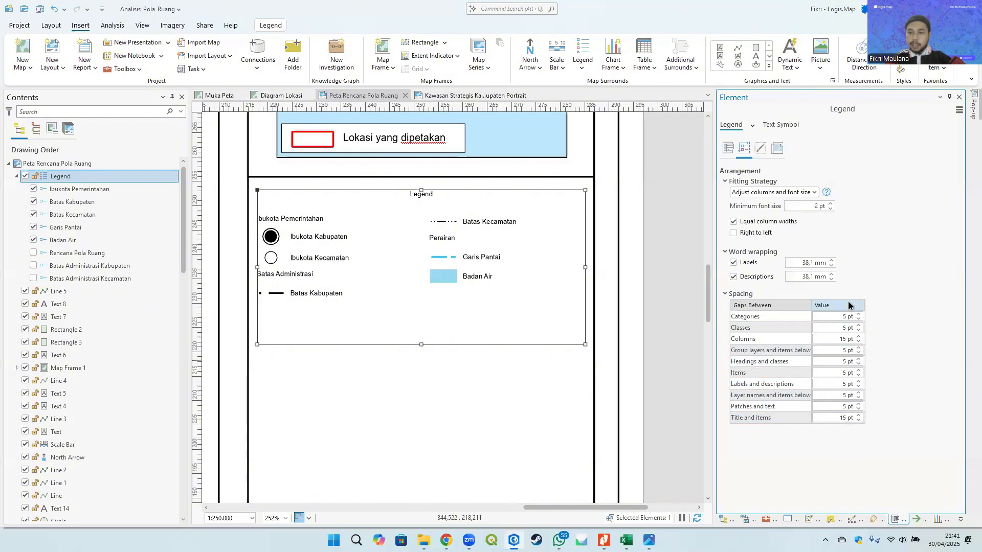
pyautogui.click(858, 341)
pyautogui.click(859, 341)
pyautogui.click(859, 341)
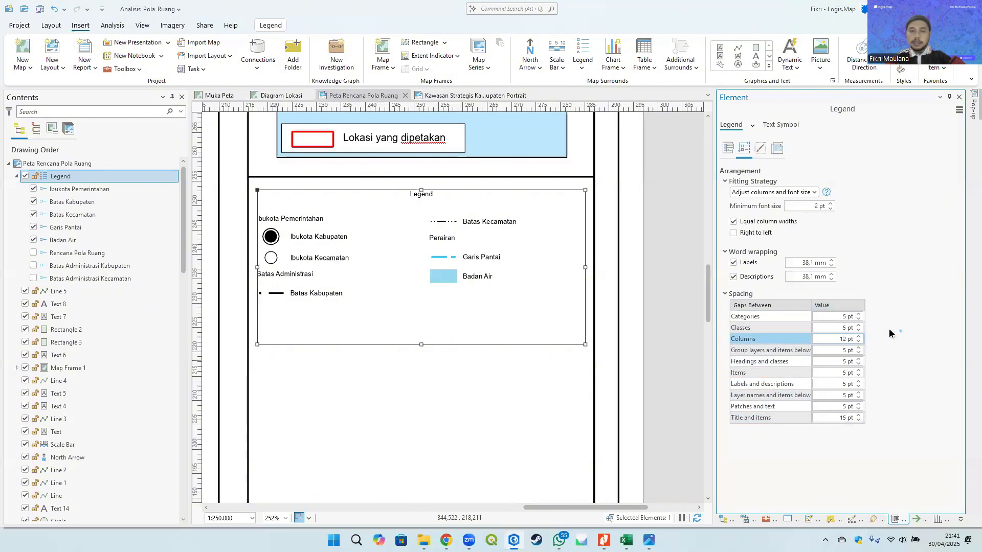
pyautogui.click(859, 336)
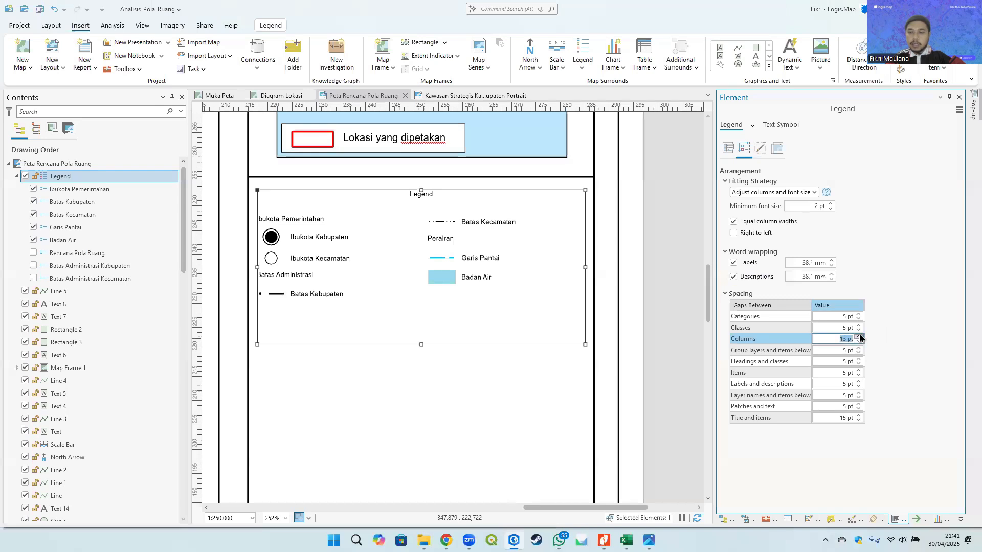
pyautogui.click(859, 336)
pyautogui.click(859, 336)
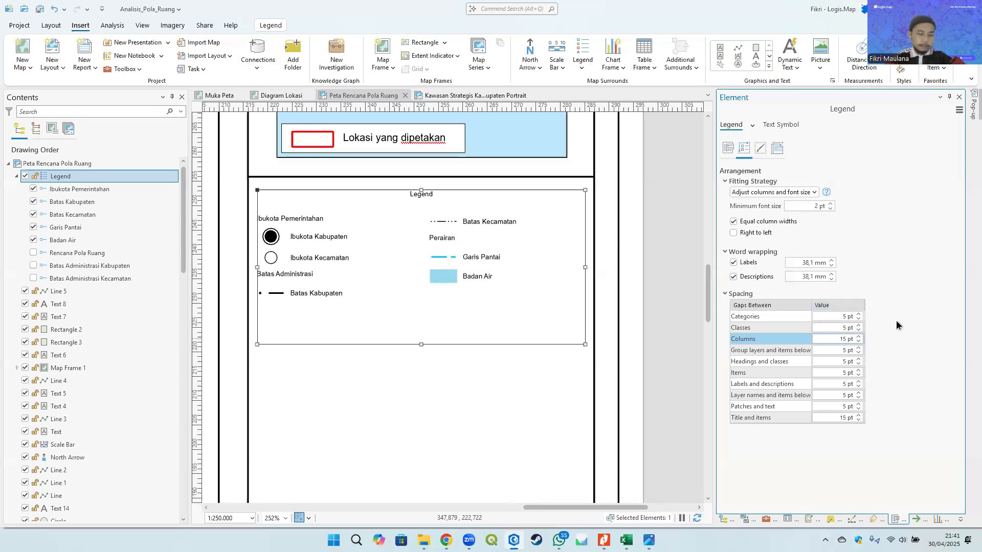
pyautogui.click(858, 419)
pyautogui.click(858, 420)
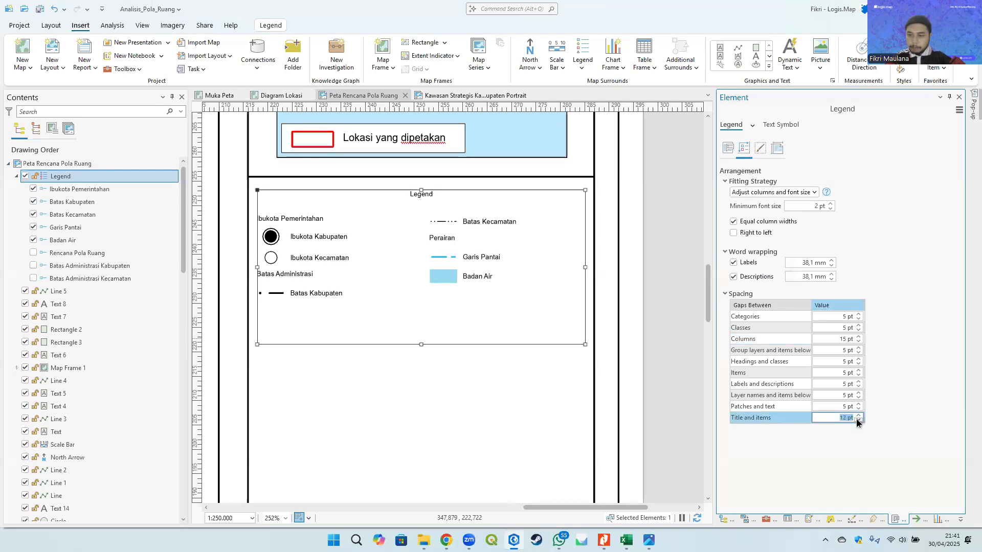
pyautogui.click(857, 420)
pyautogui.click(858, 420)
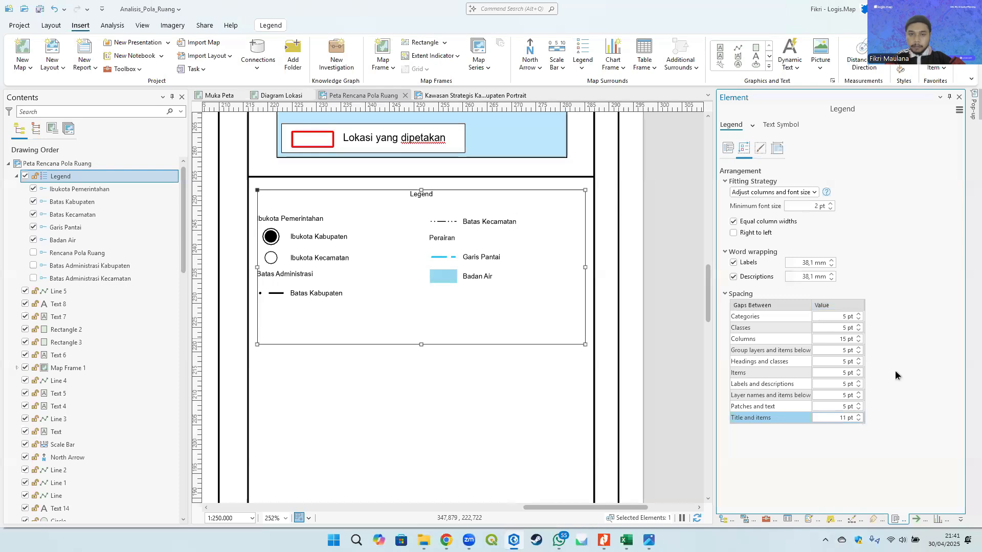
pyautogui.click(858, 415)
pyautogui.click(858, 415)
pyautogui.click(859, 415)
pyautogui.click(859, 415)
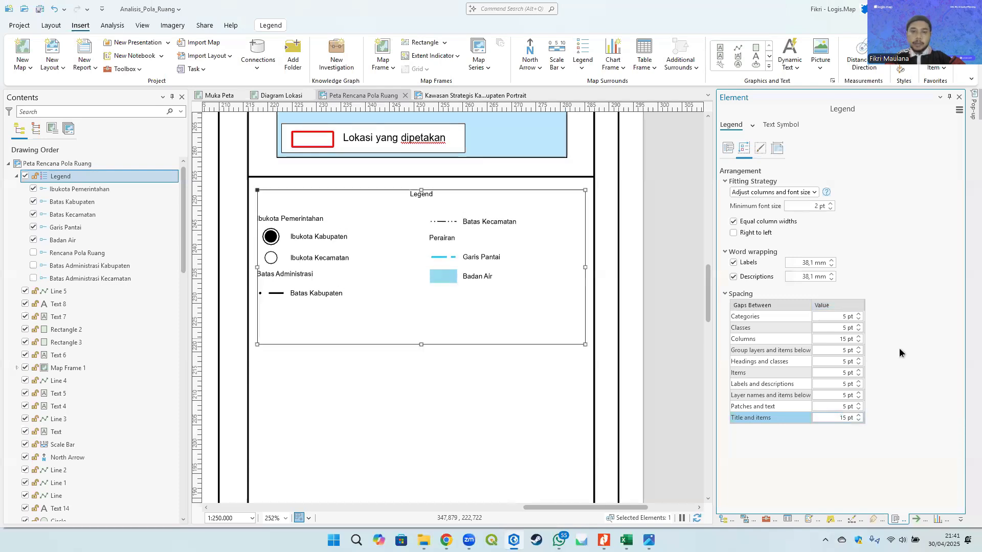
# - Rename the legend title to KETERANGAN : using the reference map image as a guide
pyautogui.click(729, 149)
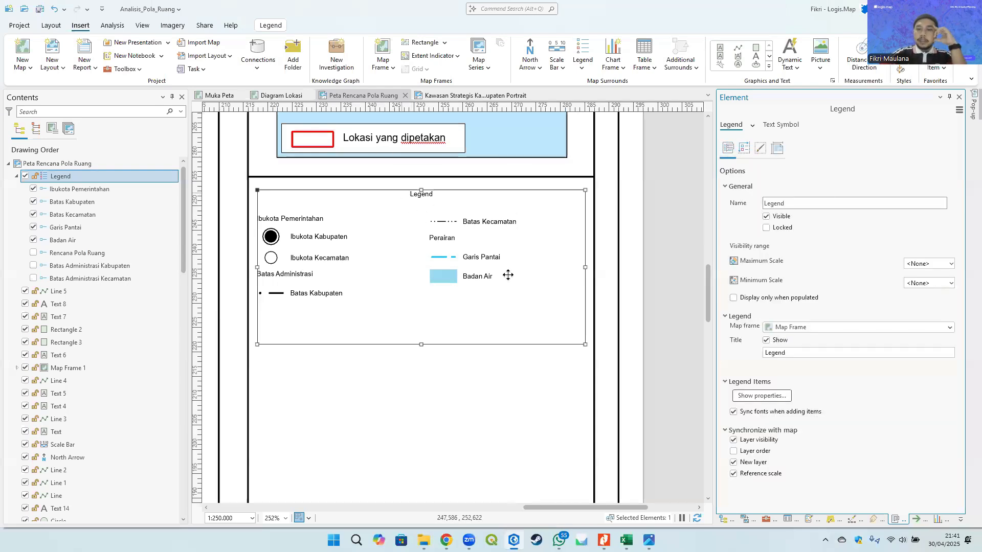
pyautogui.doubleClick(802, 352)
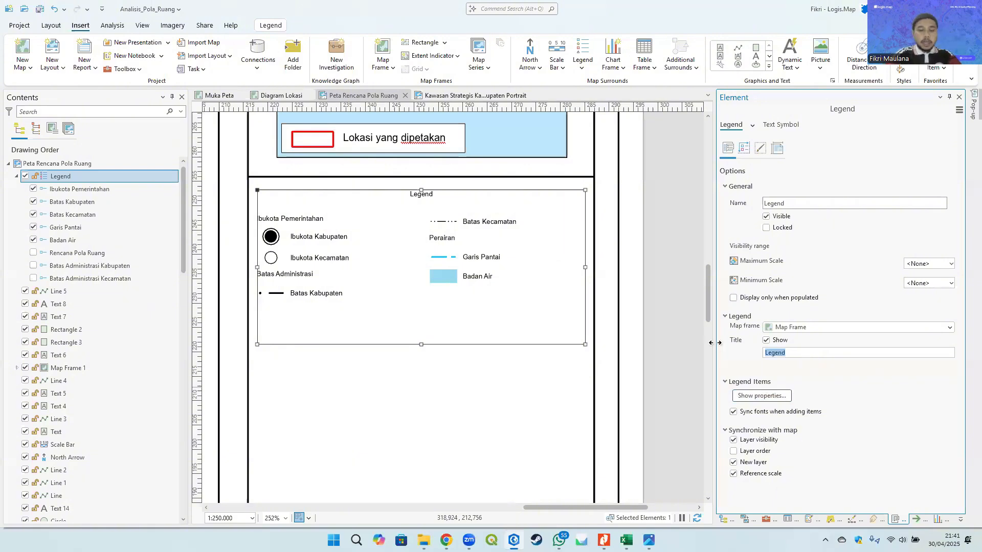
pyautogui.click(649, 540)
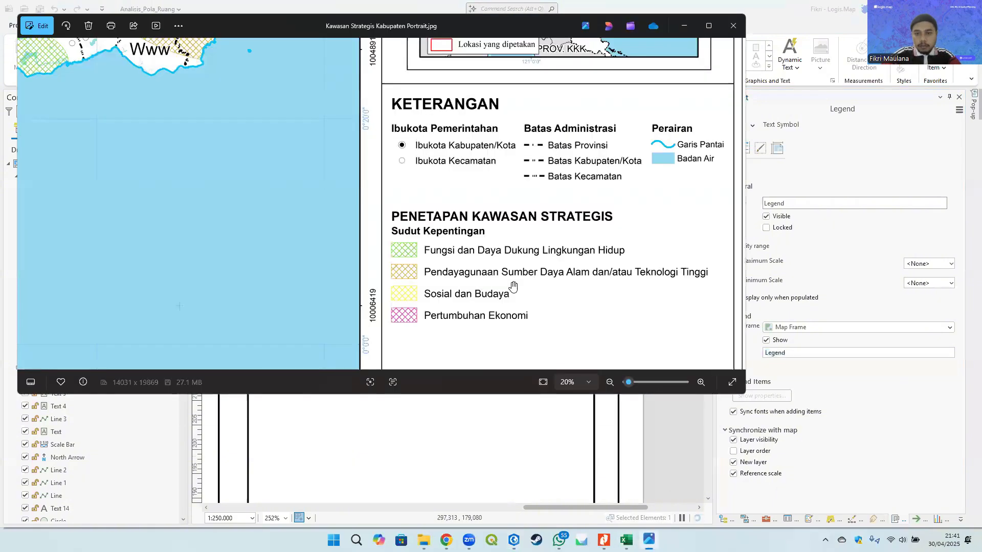
pyautogui.moveTo(502, 203); pyautogui.dragTo(504, 226)
pyautogui.click(769, 161)
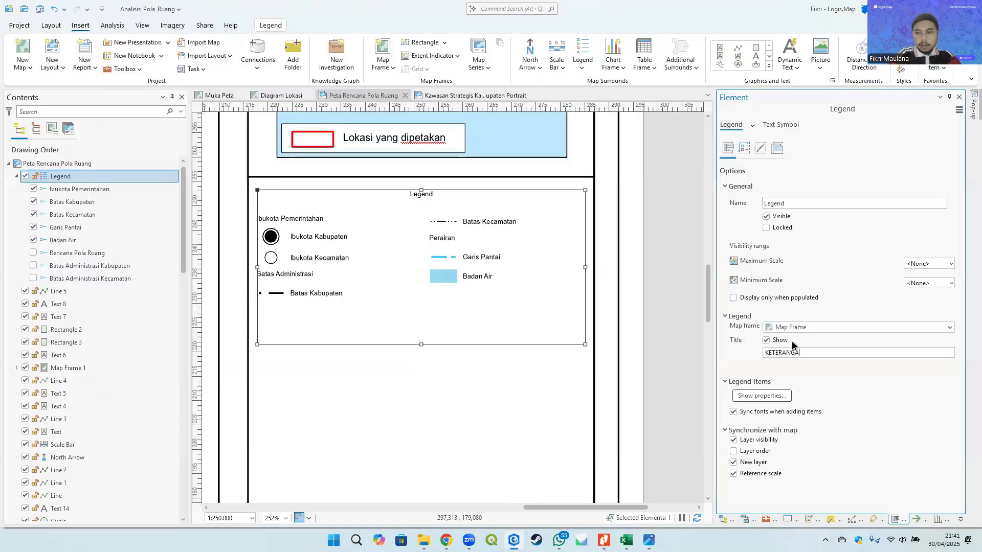
pyautogui.press('Return')
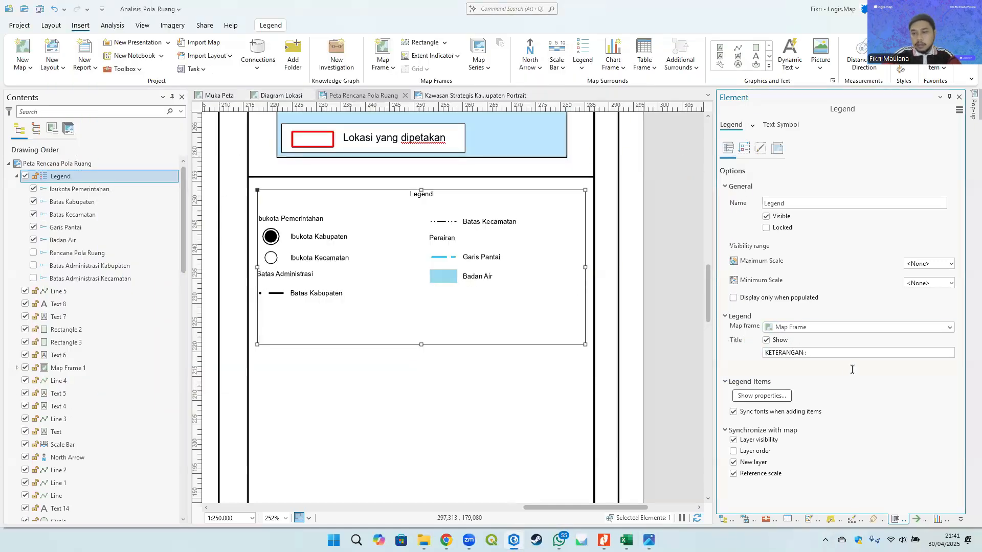
# - Format the legend title text as Arial Bold at 10 pt
pyautogui.click(751, 127)
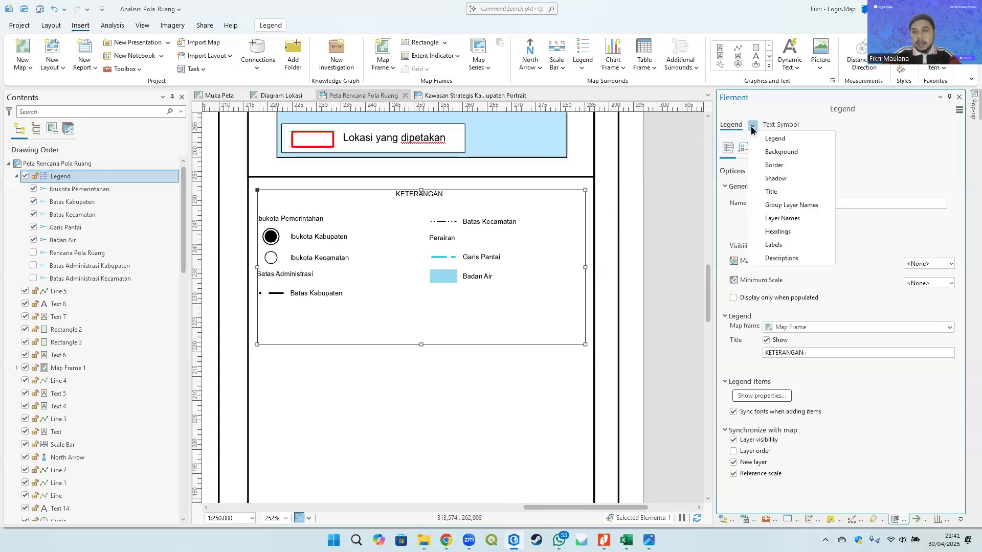
pyautogui.click(778, 192)
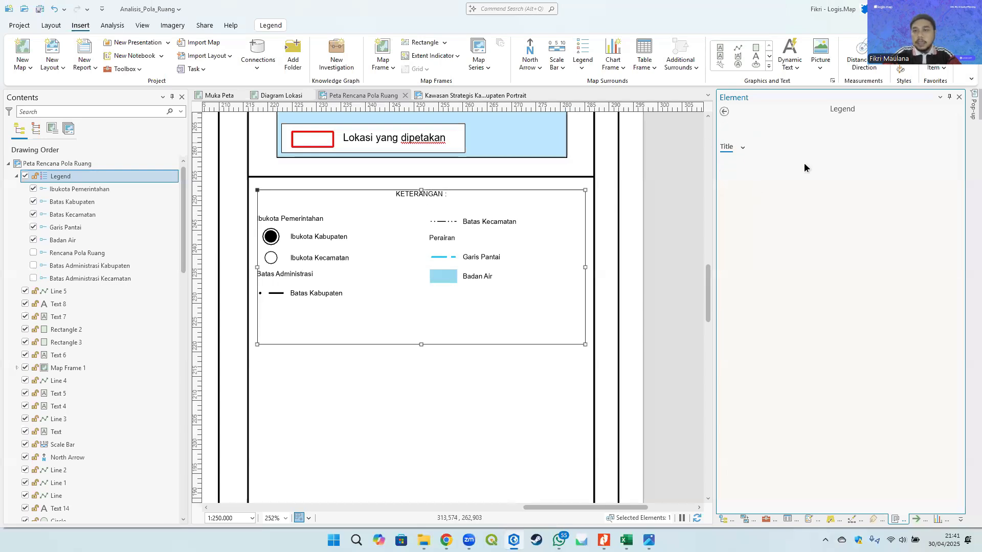
pyautogui.click(948, 230)
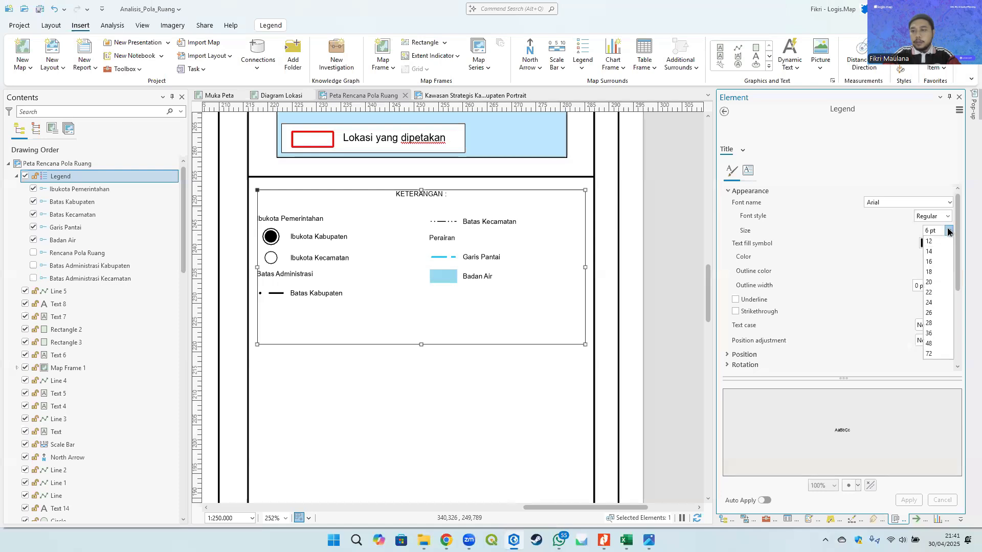
pyautogui.click(929, 282)
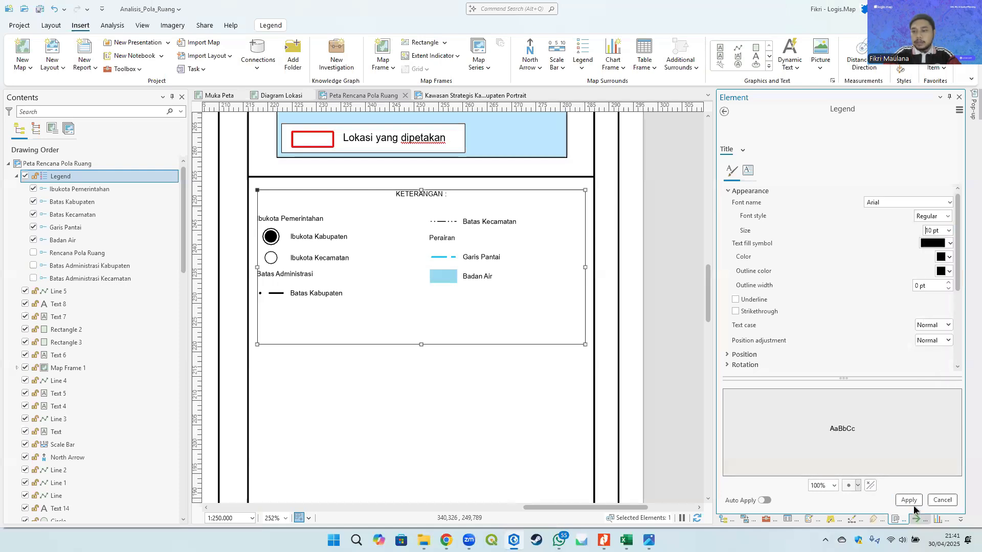
pyautogui.click(909, 500)
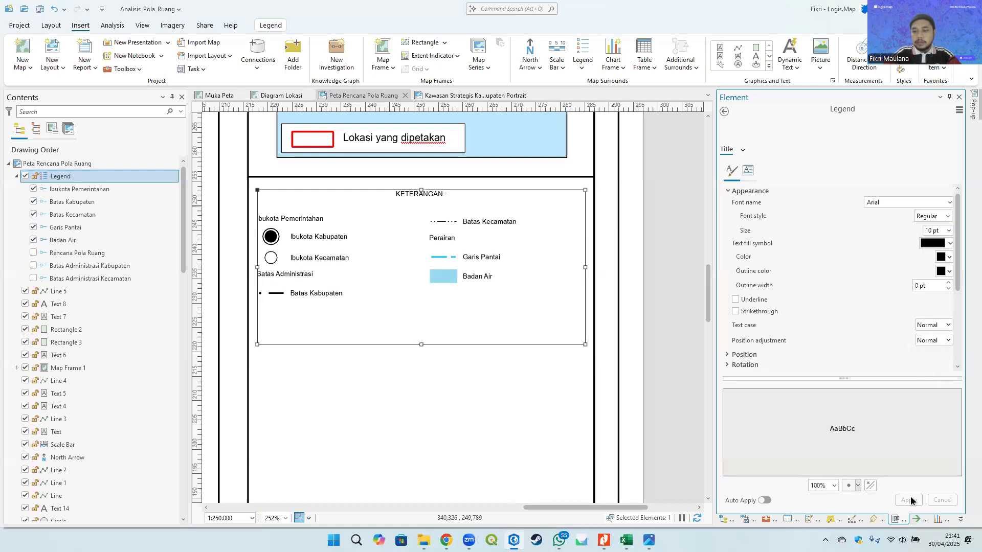
pyautogui.click(946, 216)
pyautogui.click(928, 259)
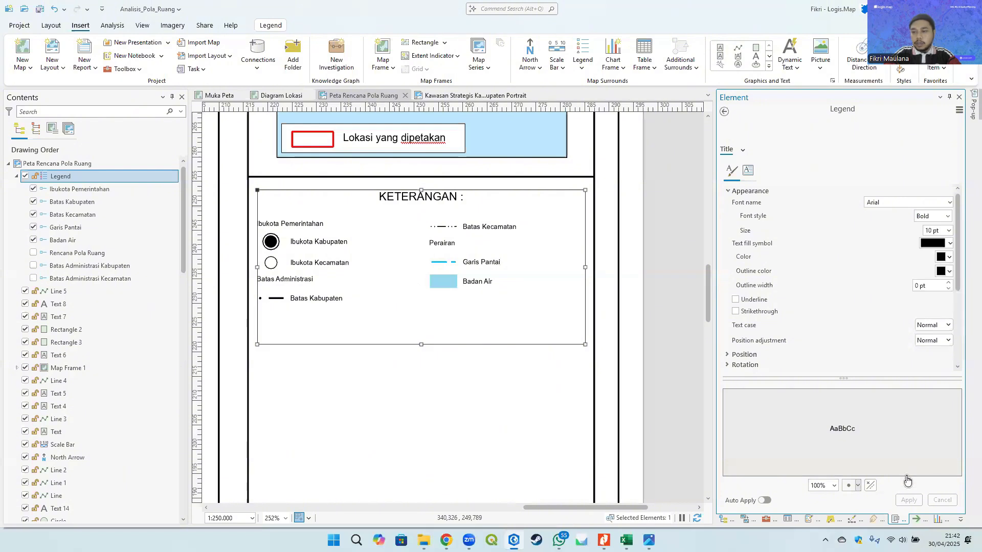
pyautogui.click(908, 500)
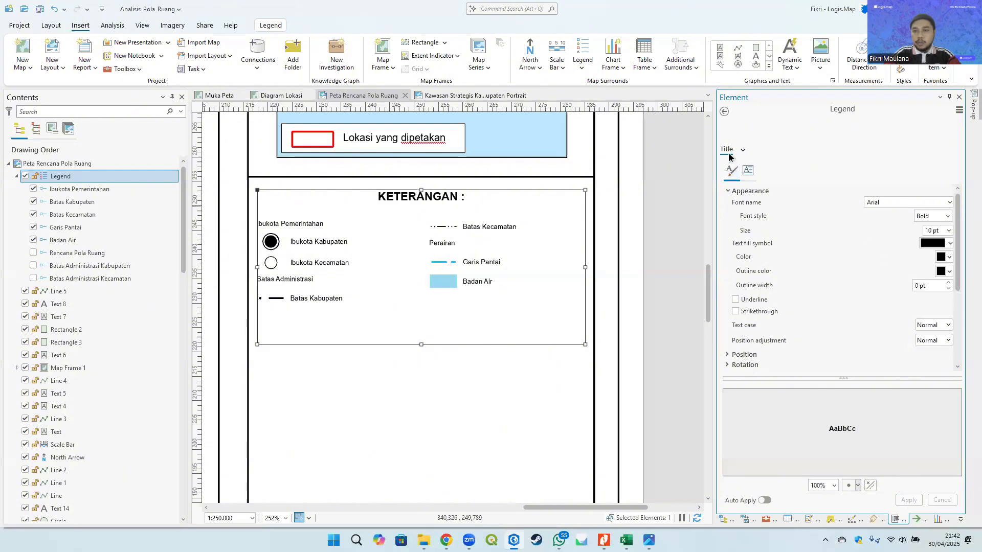
# - Left-align the legend title horizontally
pyautogui.click(725, 115)
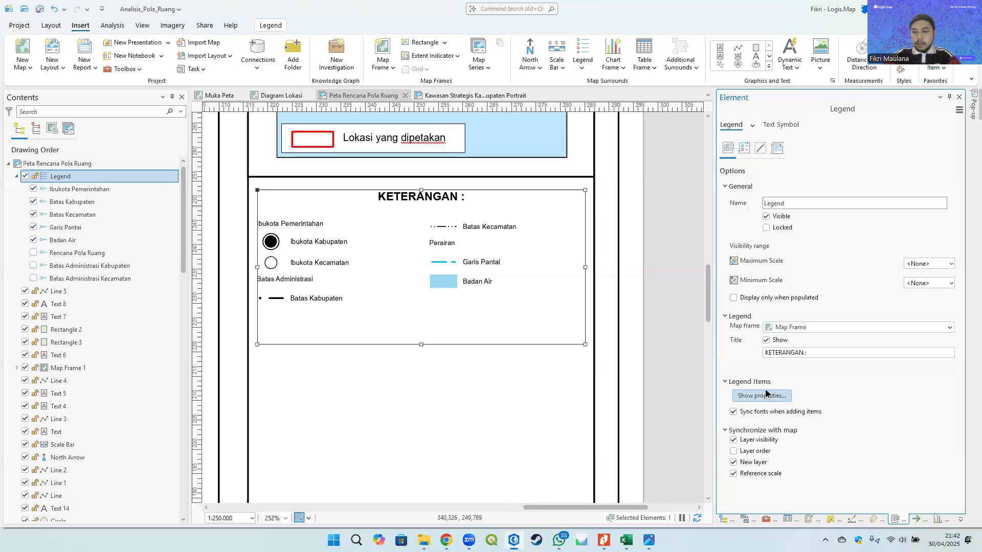
pyautogui.click(752, 125)
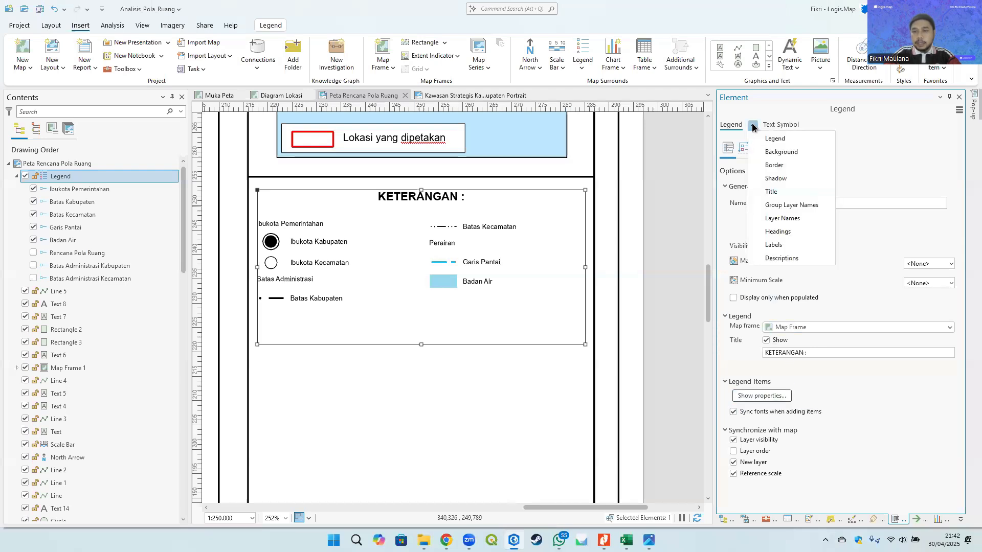
pyautogui.click(776, 189)
pyautogui.scroll(-5, 815, 316)
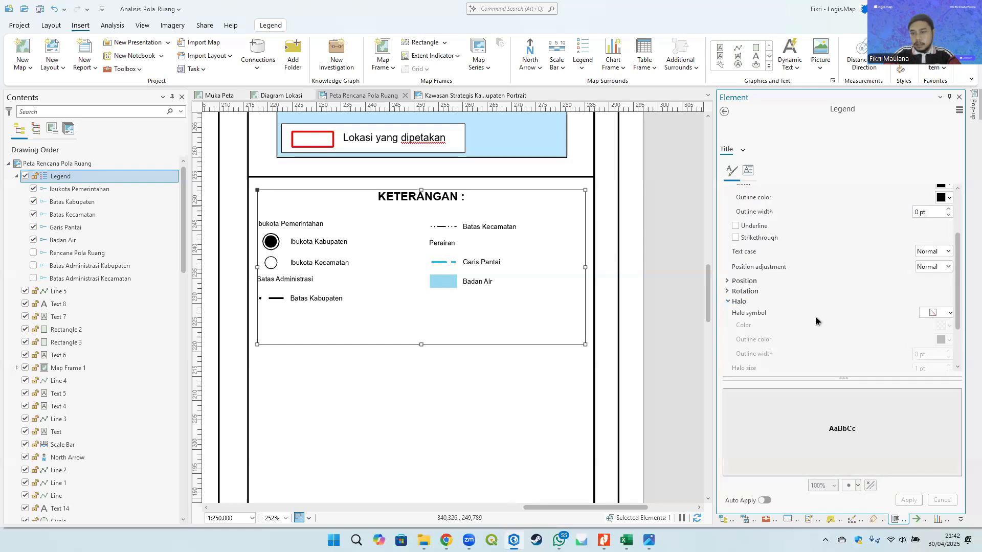
pyautogui.click(744, 281)
pyautogui.click(917, 292)
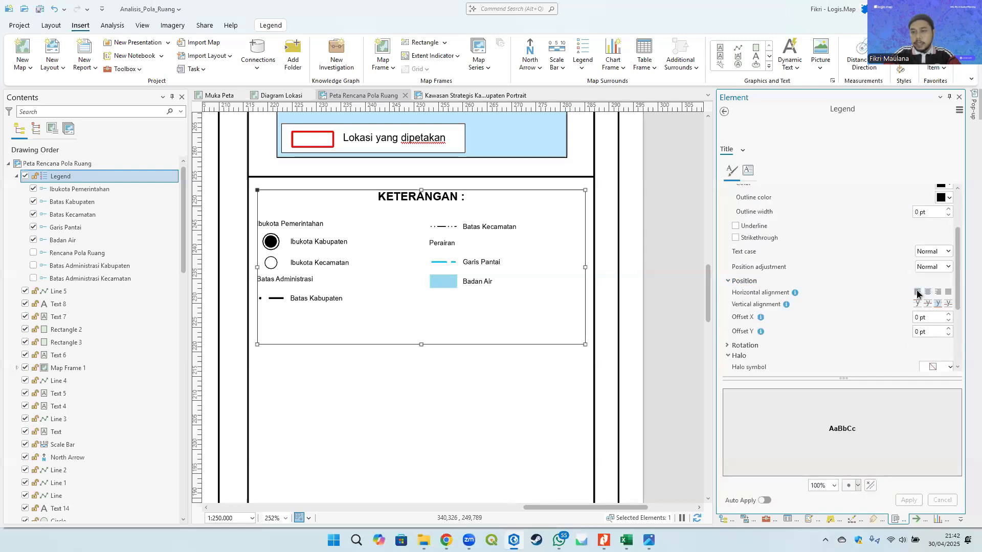
pyautogui.click(909, 500)
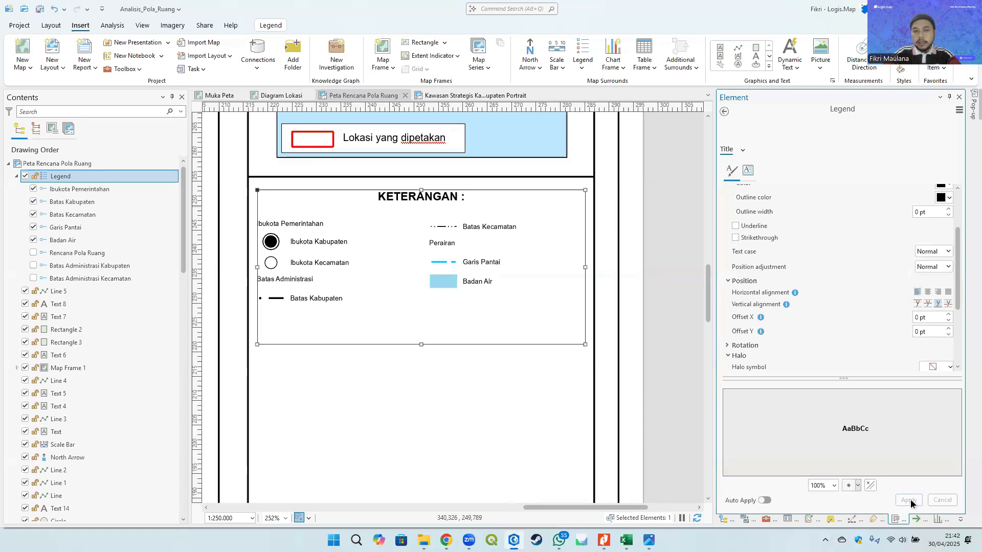
# - Format the legend headings as Arial Bold at 8 pt
pyautogui.click(724, 112)
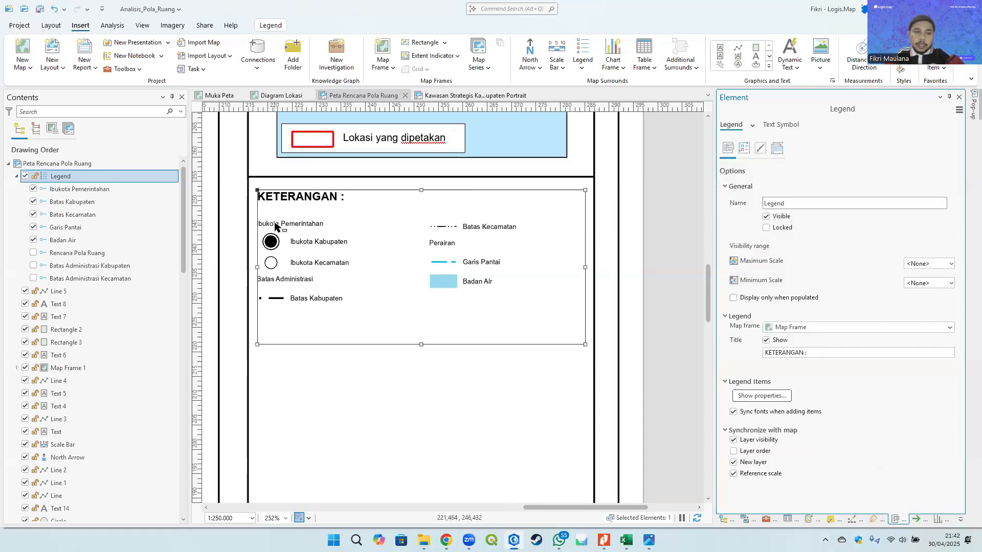
pyautogui.click(752, 125)
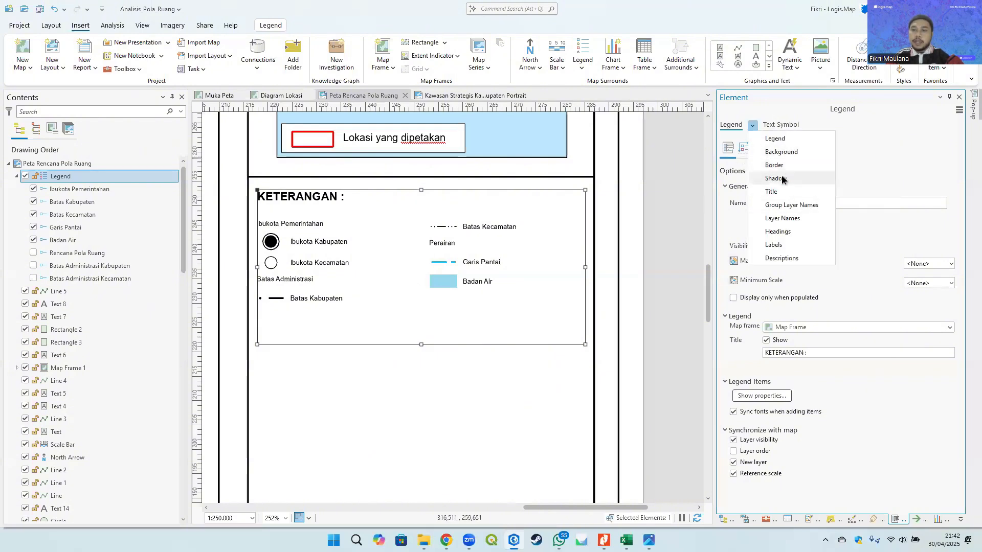
pyautogui.click(784, 231)
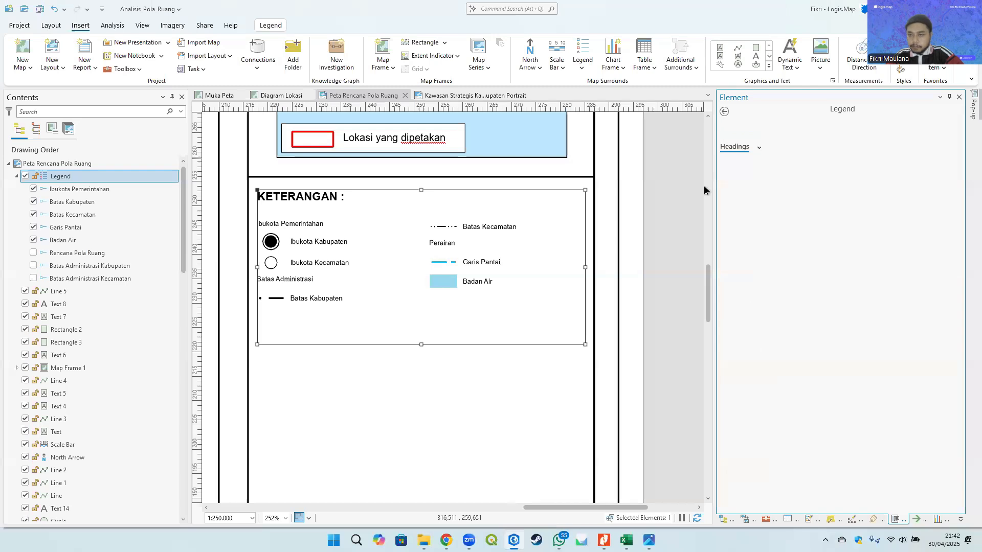
pyautogui.click(947, 218)
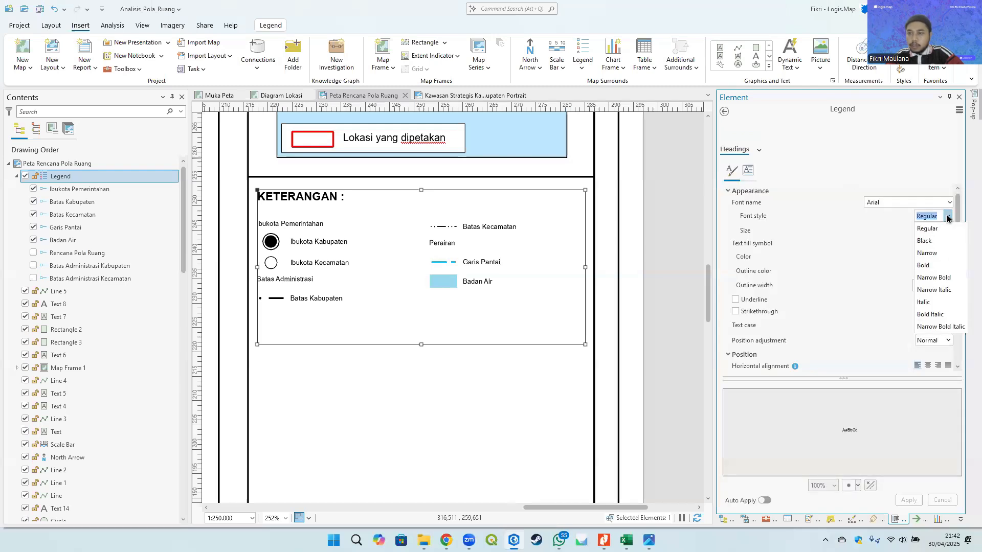
pyautogui.click(931, 259)
pyautogui.click(949, 230)
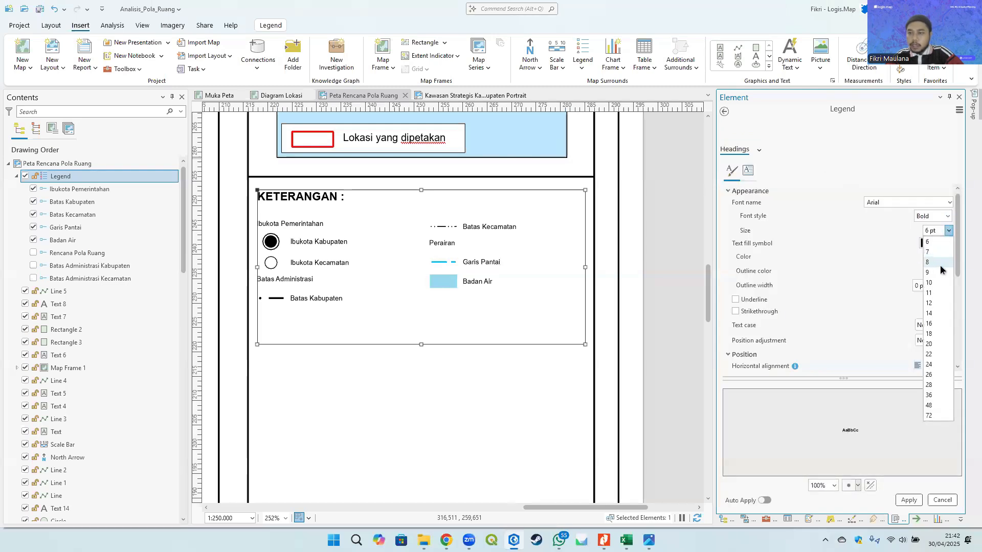
pyautogui.click(931, 262)
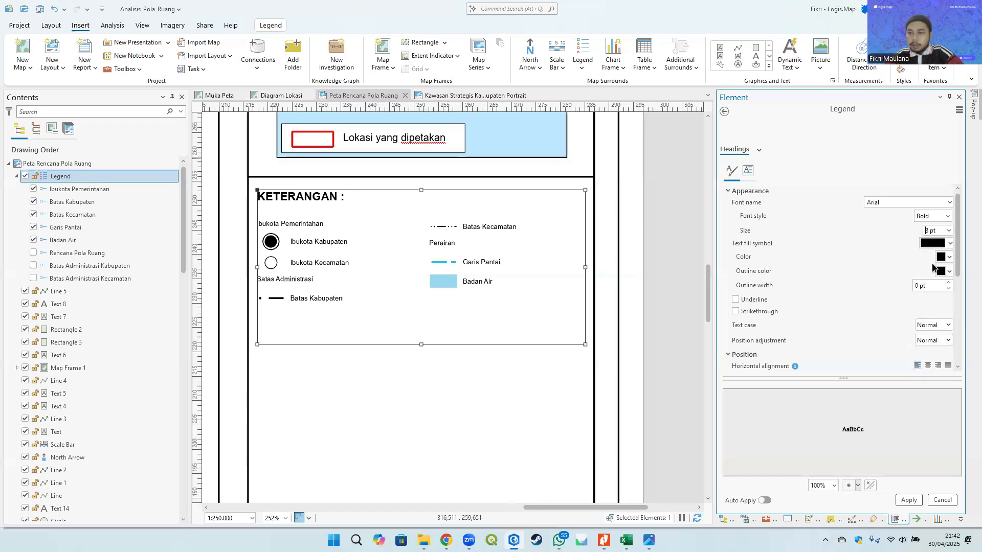
pyautogui.click(908, 500)
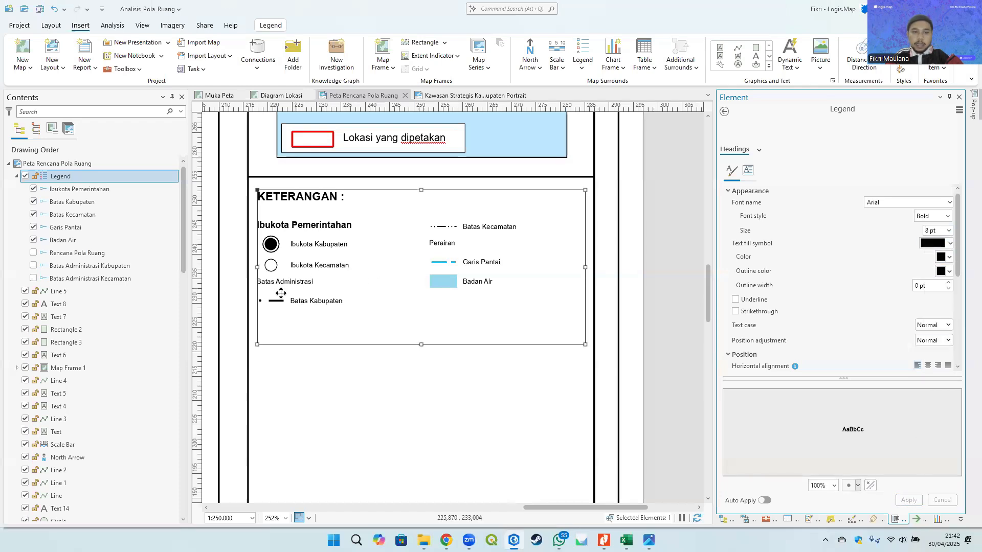
# - Format the legend group layer names as Bold at 8 pt
pyautogui.click(757, 150)
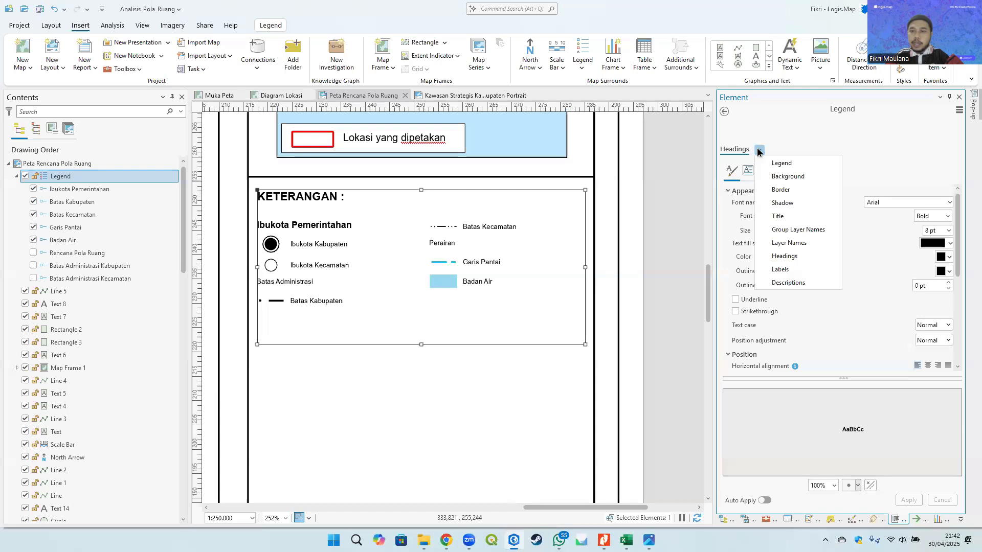
pyautogui.click(800, 228)
pyautogui.click(947, 217)
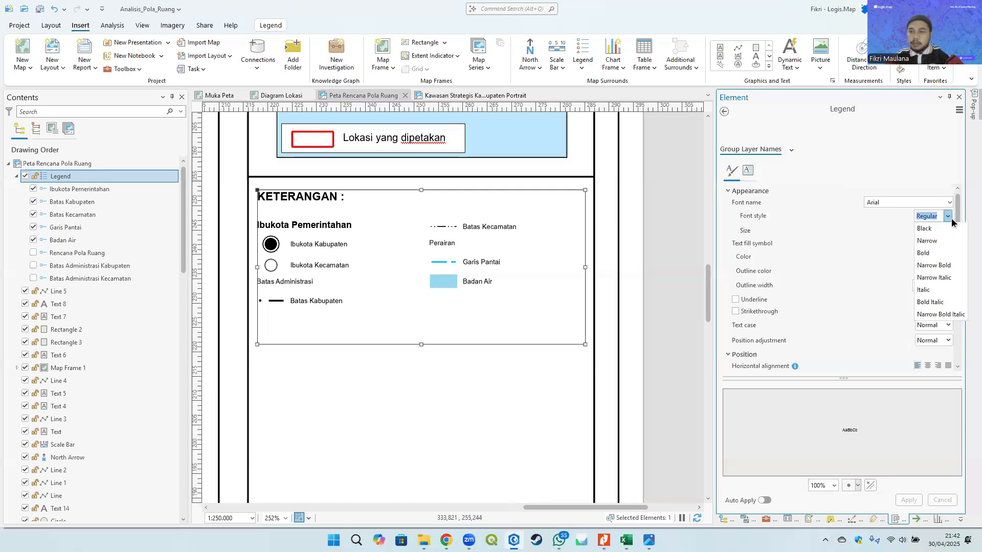
pyautogui.click(930, 228)
pyautogui.click(948, 230)
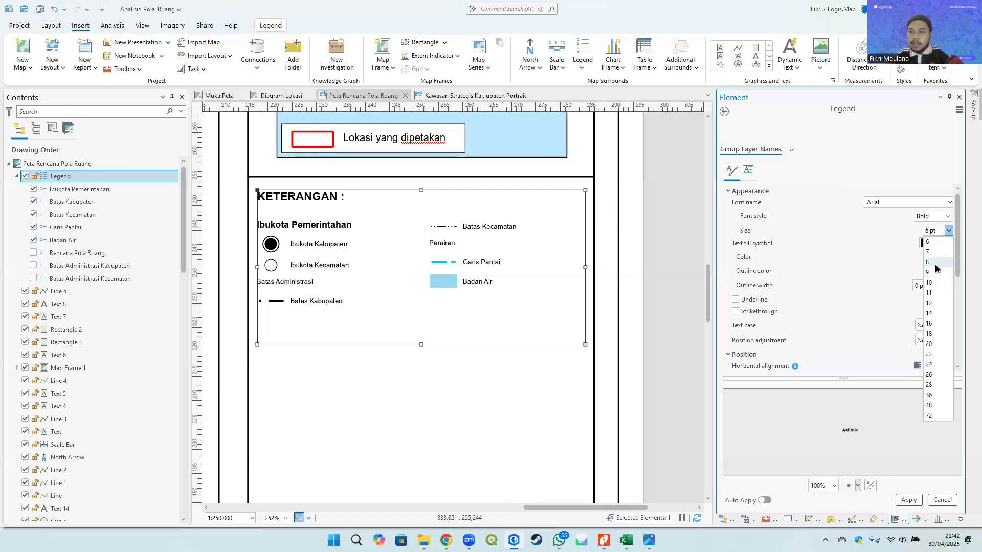
pyautogui.click(934, 266)
pyautogui.click(909, 502)
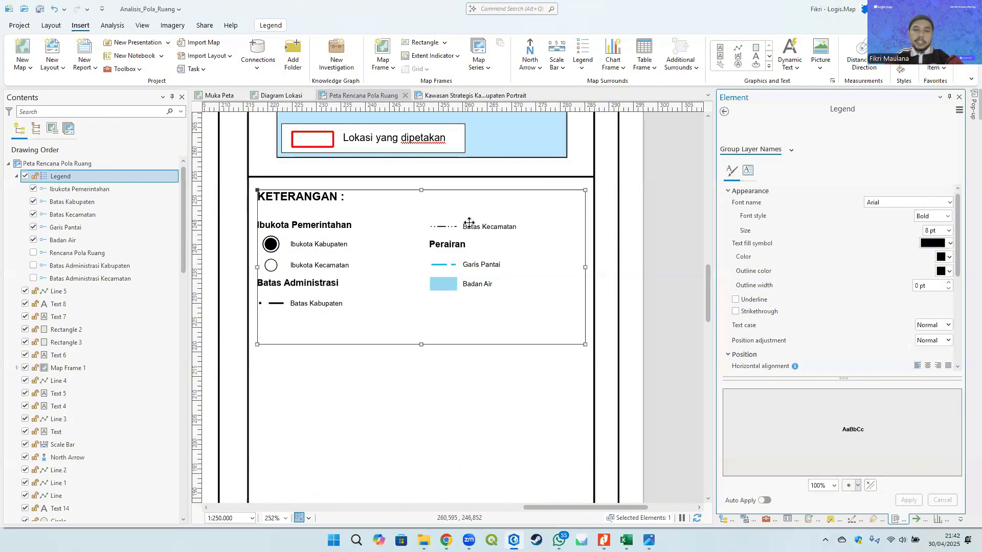
# - Turn off word wrapping for legend labels and descriptions and extend the legend frame downward
pyautogui.click(724, 112)
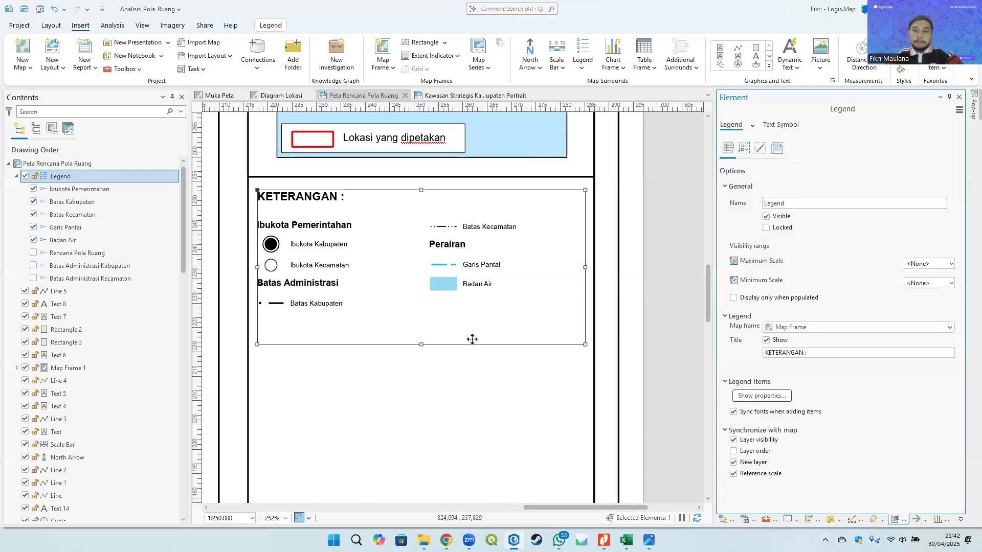
pyautogui.click(745, 149)
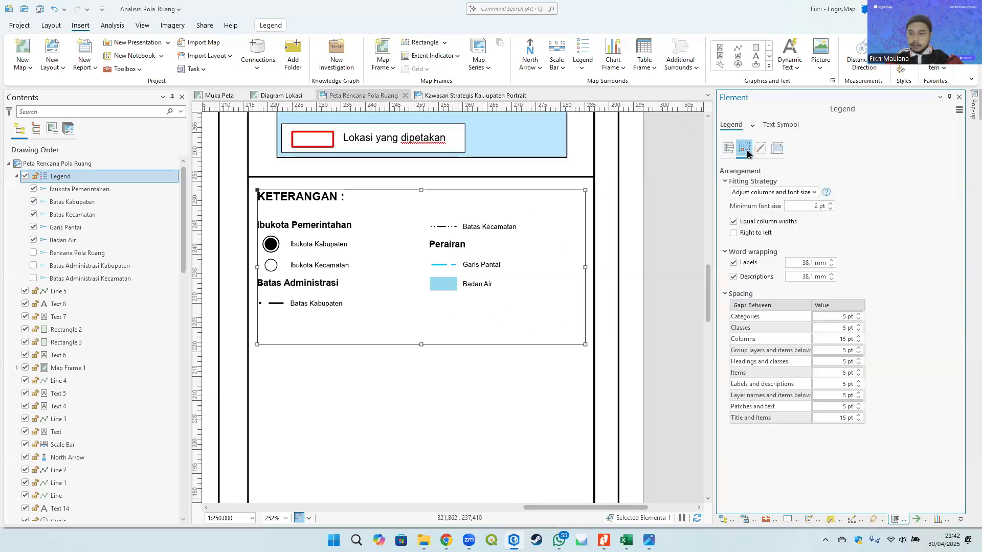
pyautogui.click(742, 274)
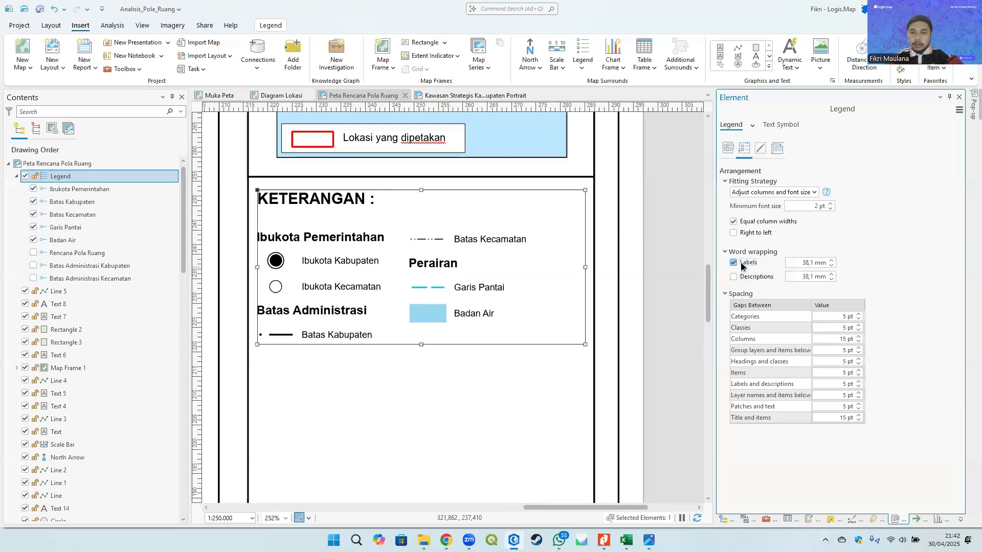
pyautogui.click(747, 277)
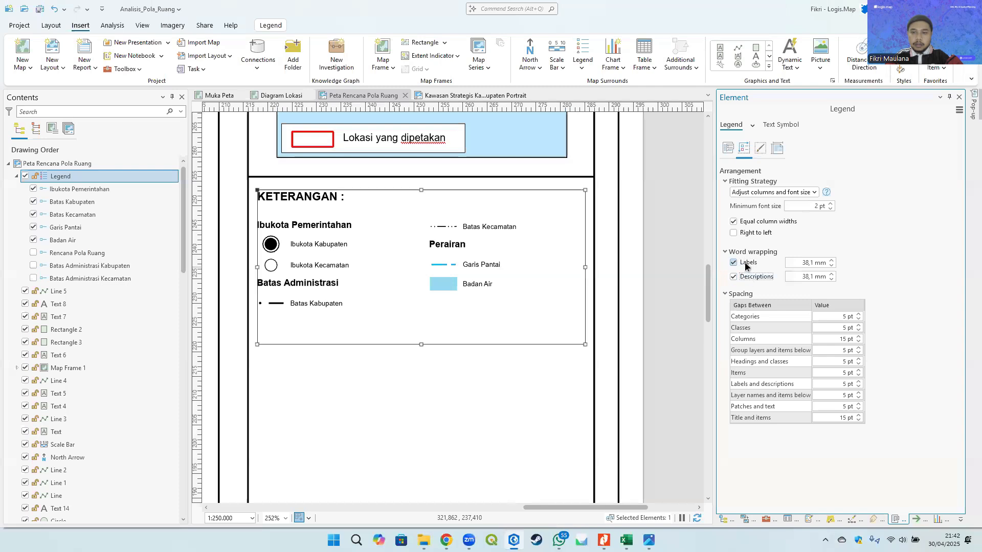
pyautogui.click(744, 276)
pyautogui.click(745, 262)
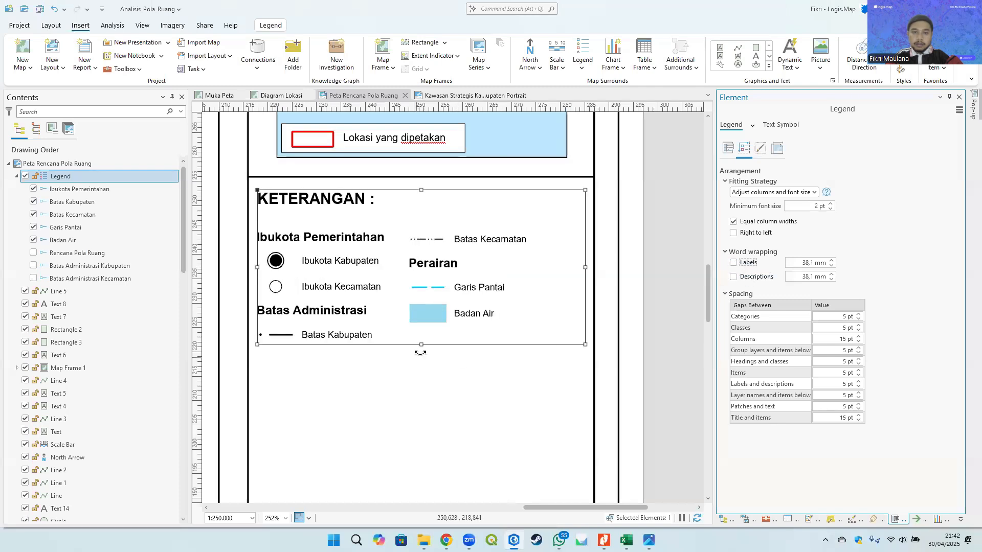
pyautogui.moveTo(422, 344); pyautogui.dragTo(422, 400)
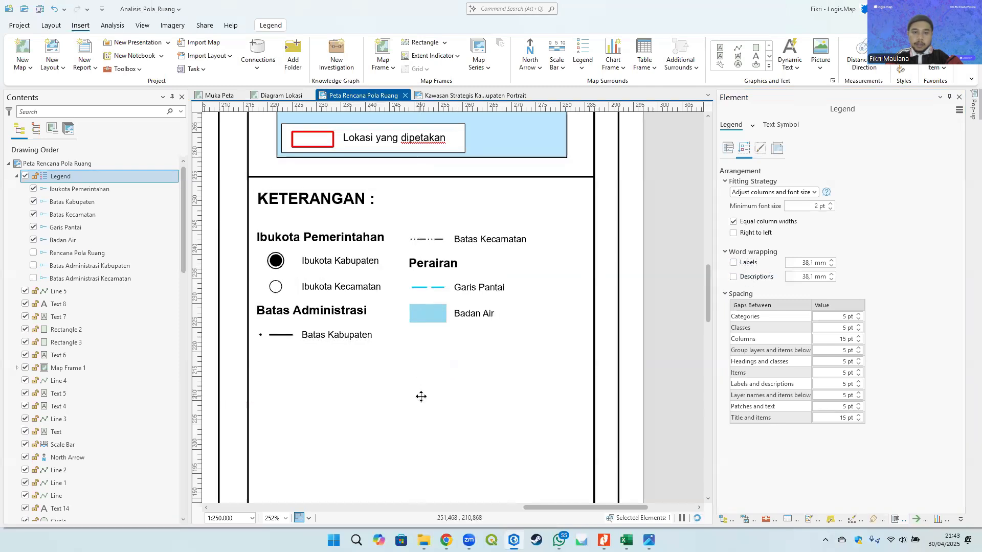
pyautogui.scroll(-4, 469, 326)
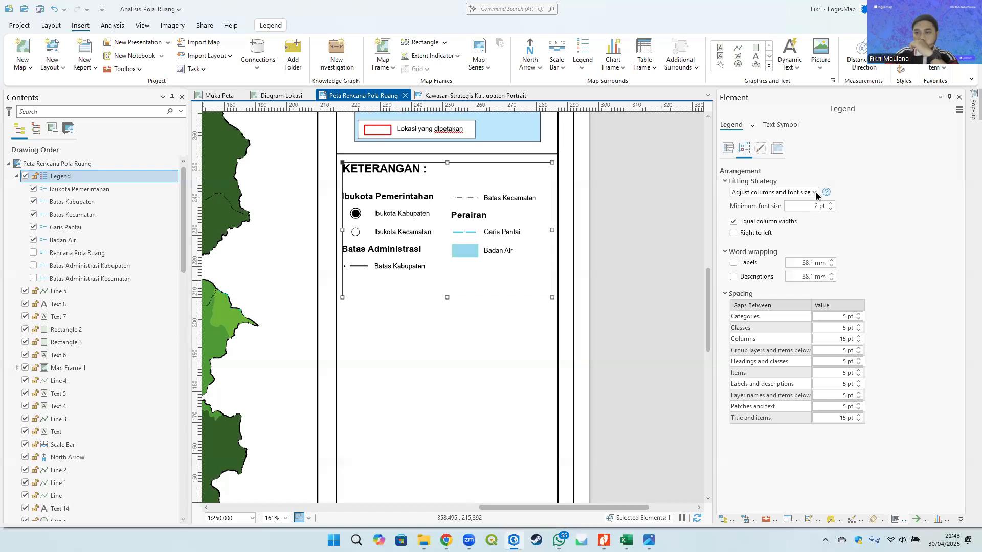
# - Enable word wrapping for legend labels at 31 mm and readjust the legend frame's height
pyautogui.click(748, 261)
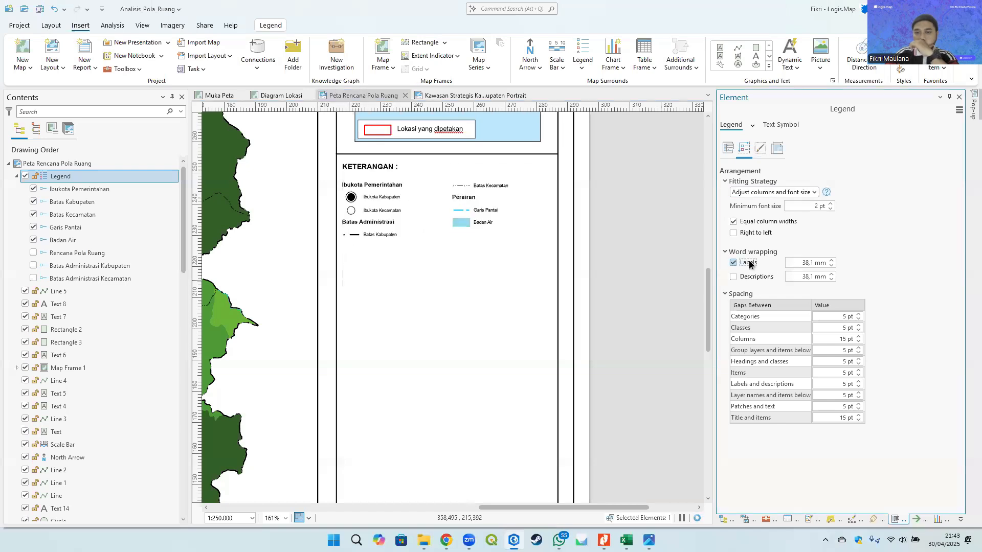
pyautogui.moveTo(448, 298); pyautogui.dragTo(447, 257)
pyautogui.click(832, 260)
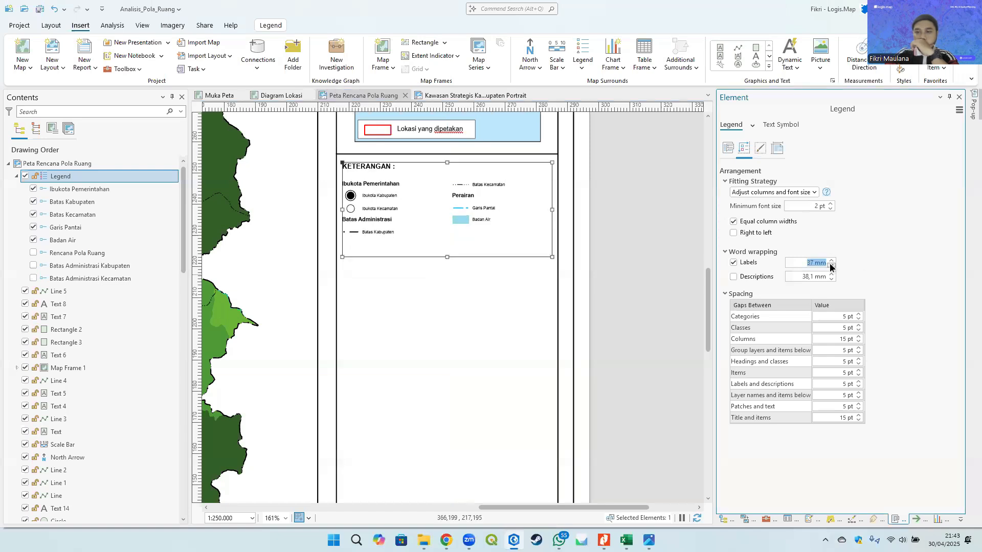
pyautogui.click(870, 250)
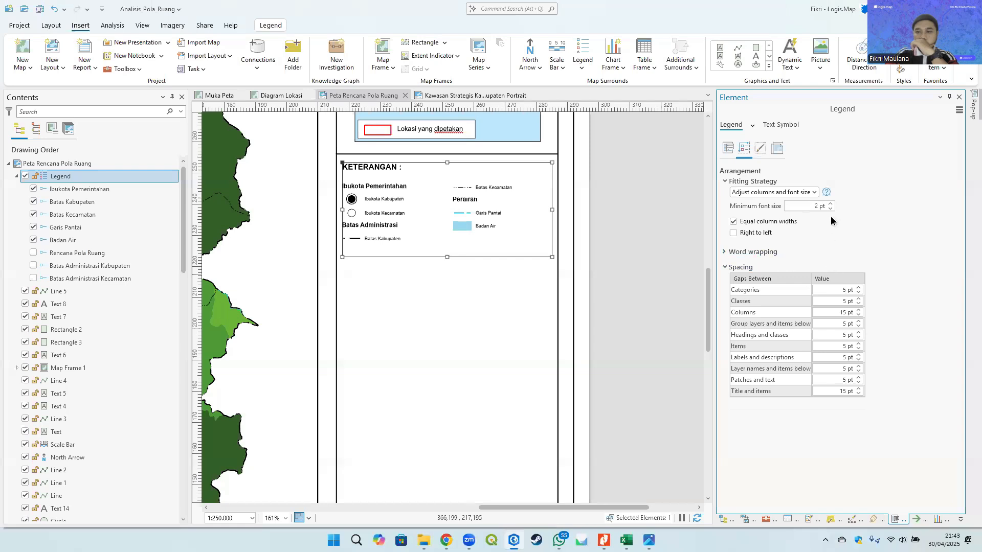
pyautogui.click(766, 254)
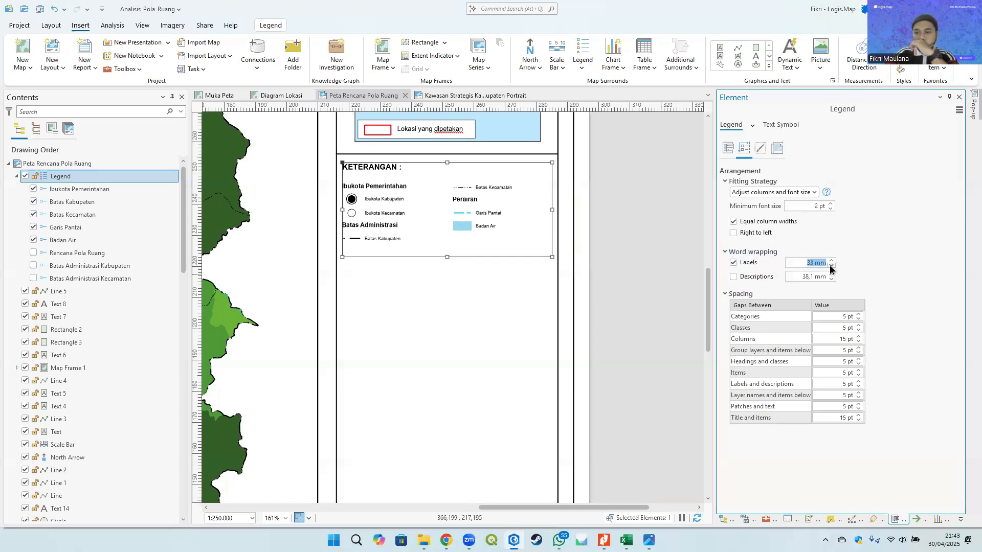
pyautogui.click(875, 259)
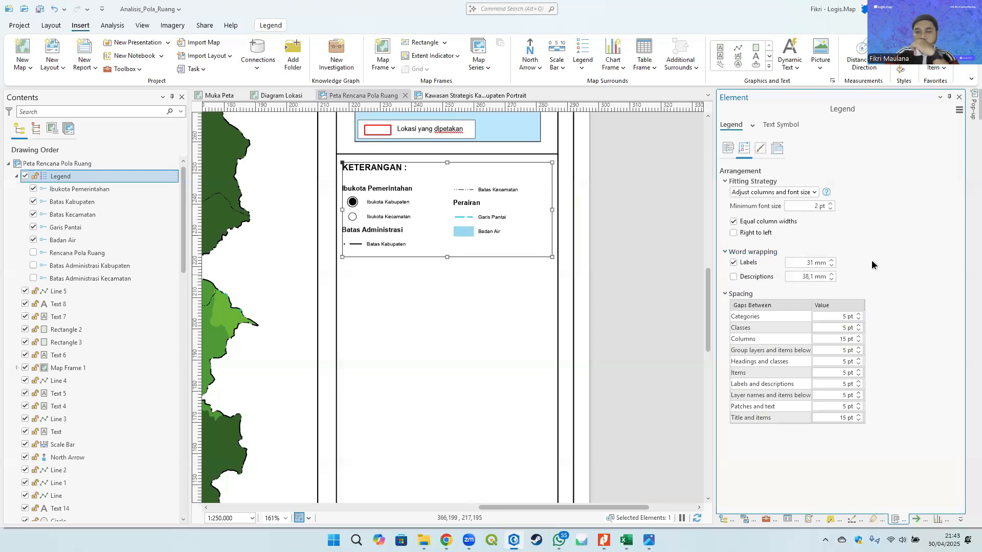
pyautogui.moveTo(447, 258); pyautogui.dragTo(447, 290)
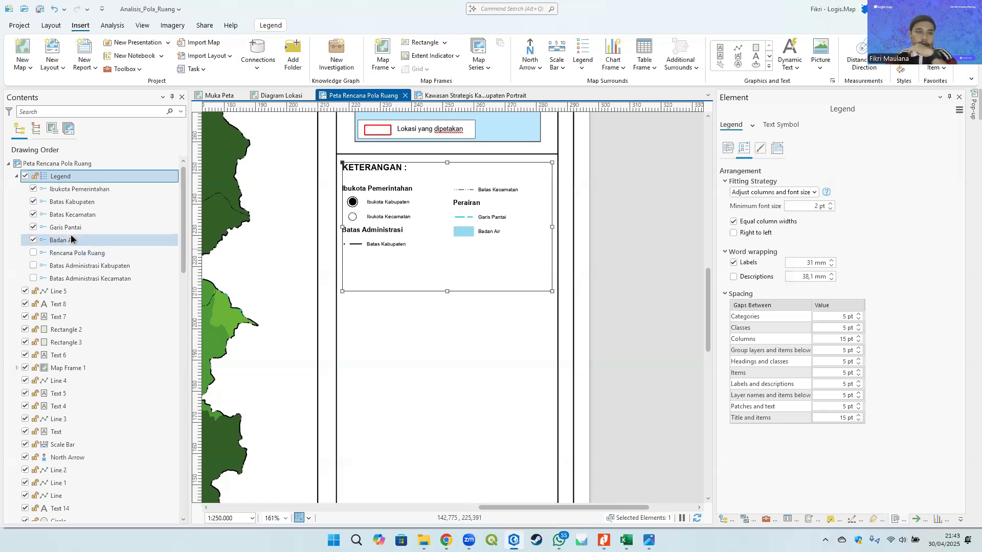
# - Move Badan Air above Garis Pantai in the legend's item order
pyautogui.moveTo(70, 241)
pyautogui.mouseDown()
pyautogui.moveTo(76, 206)
pyautogui.moveTo(66, 244)
pyautogui.moveTo(70, 210)
pyautogui.moveTo(73, 221)
pyautogui.mouseUp()
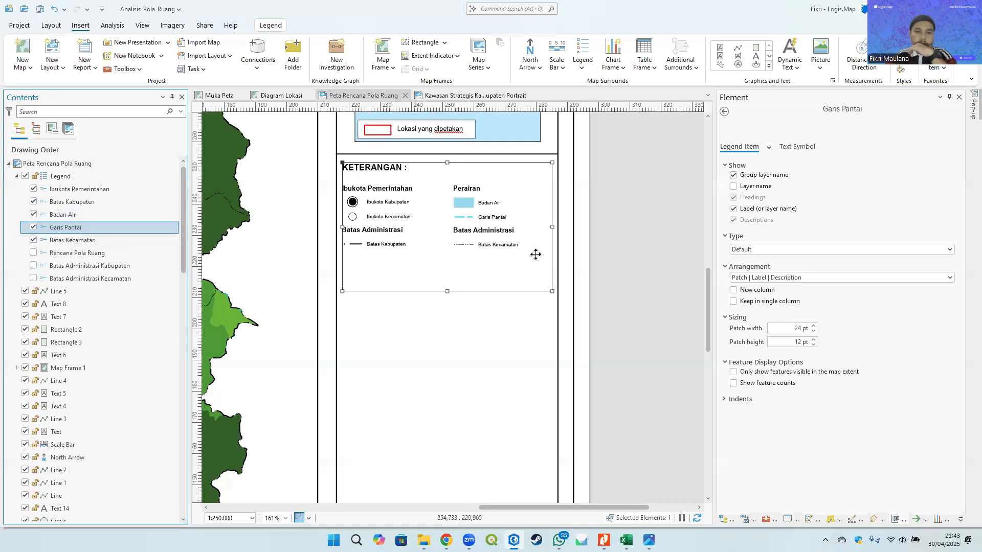
pyautogui.click(576, 254)
pyautogui.click(492, 233)
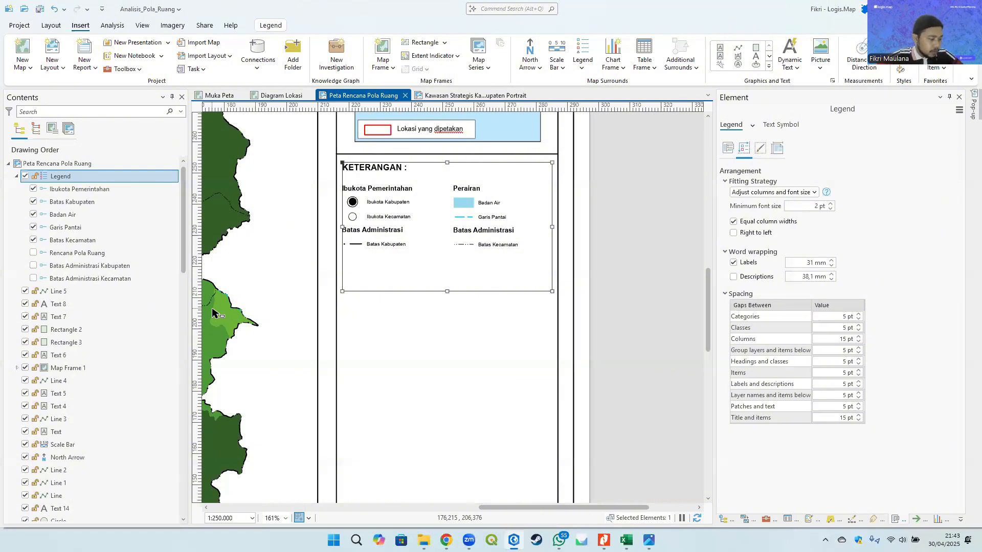
# - Move Batas Kabupaten to the top of the legend items
pyautogui.click(82, 203)
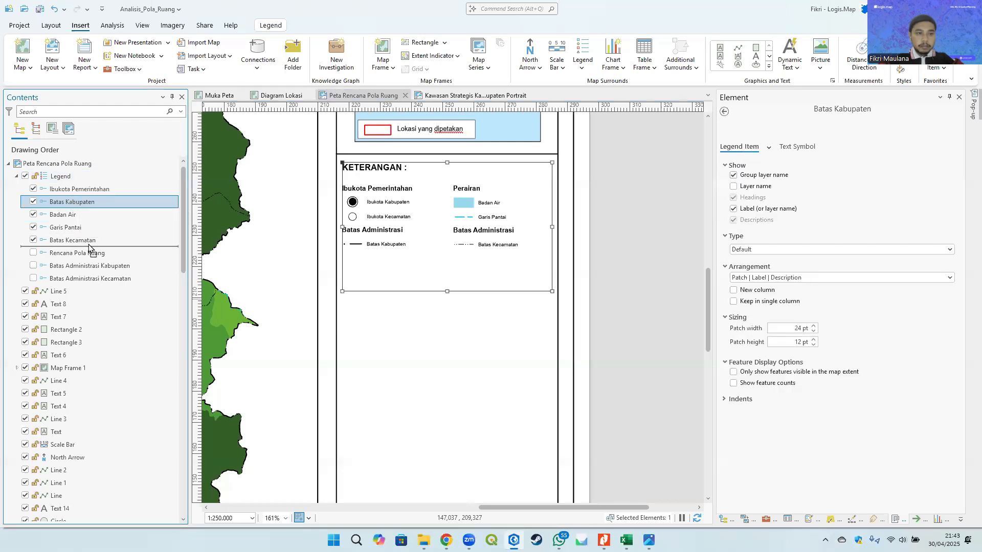
pyautogui.moveTo(82, 206); pyautogui.dragTo(76, 229)
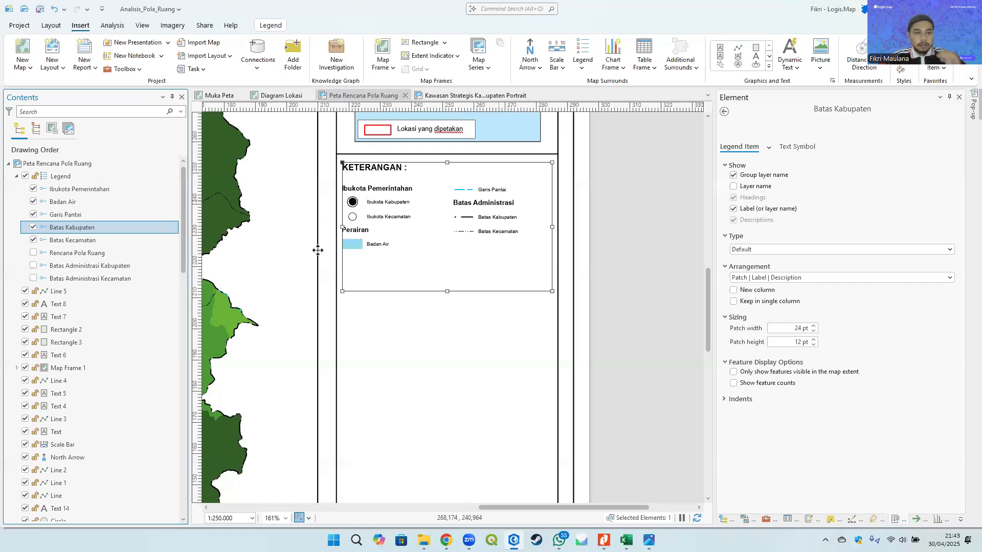
pyautogui.moveTo(66, 229); pyautogui.dragTo(67, 190)
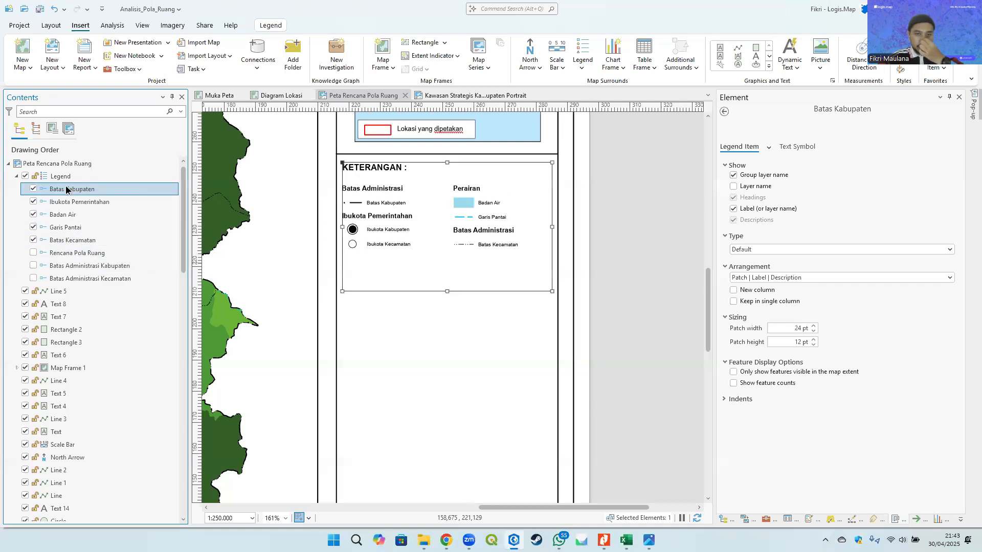
pyautogui.click(71, 240)
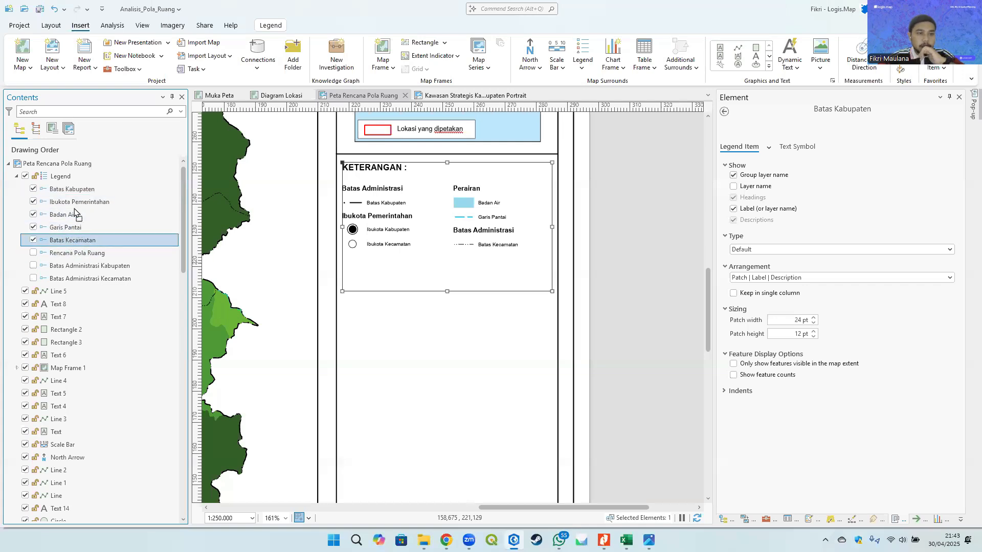
# - Reorder the legend items so Ibukota Pemerintahan comes first, followed by Batas Kabupaten and Batas Kecamatan
pyautogui.moveTo(67, 242); pyautogui.dragTo(65, 199)
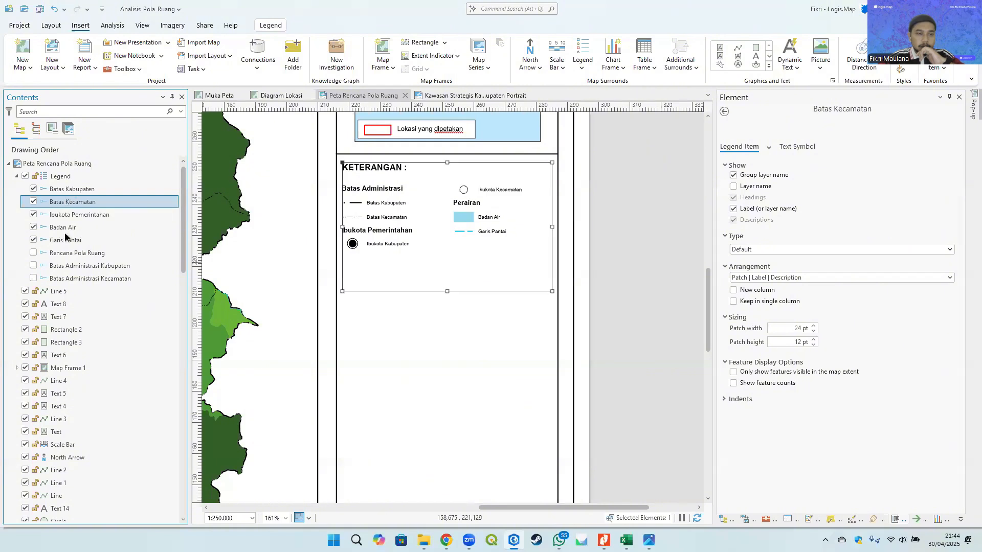
pyautogui.click(72, 215)
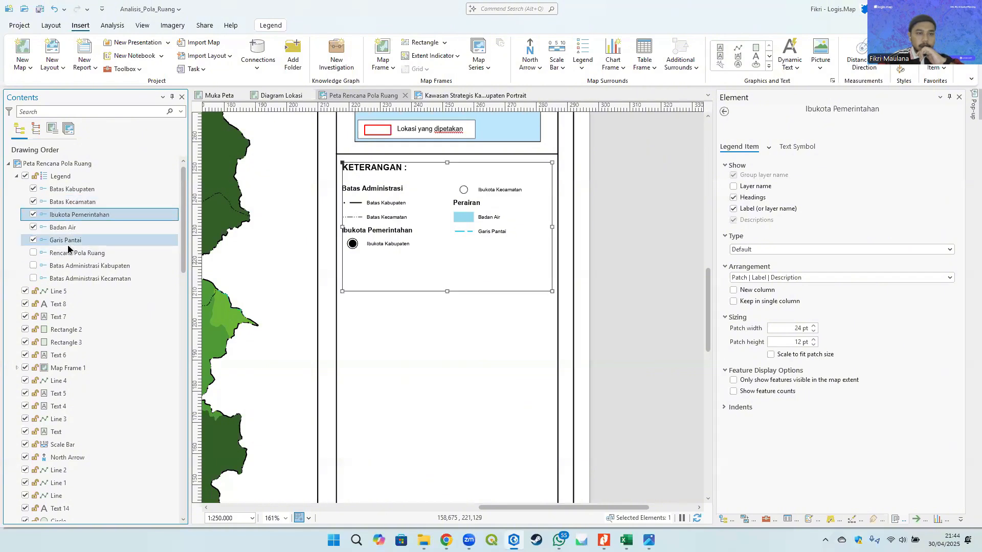
pyautogui.moveTo(68, 249); pyautogui.dragTo(68, 249)
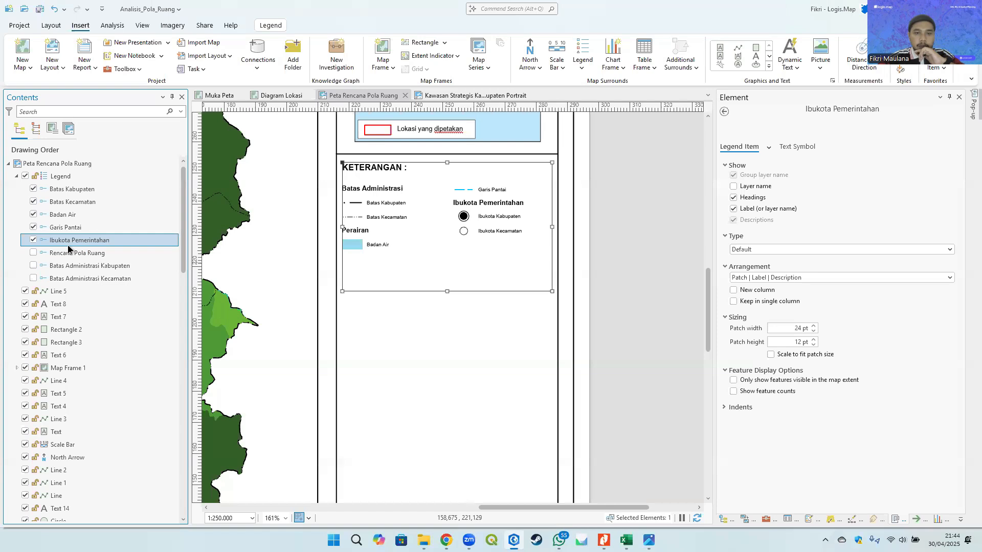
pyautogui.click(631, 225)
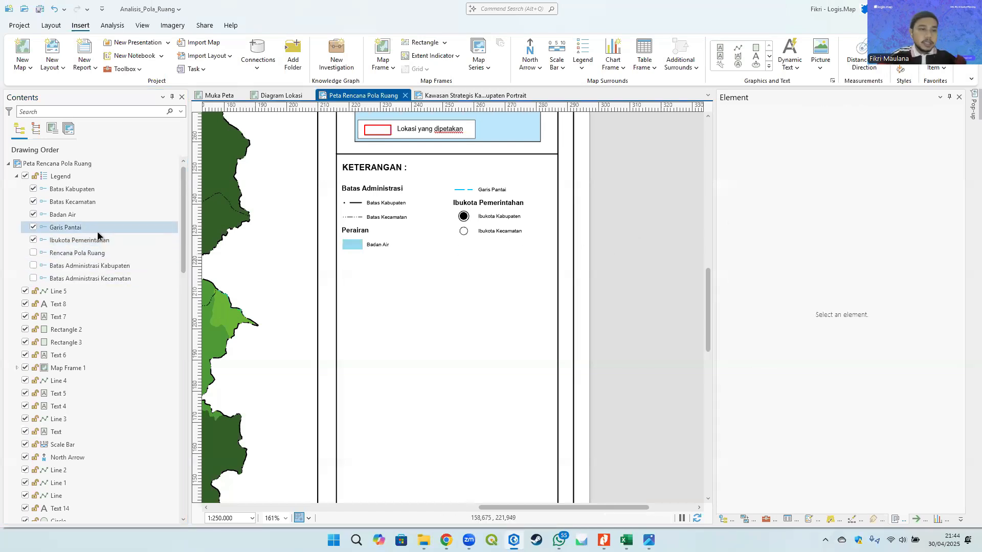
pyautogui.moveTo(98, 235); pyautogui.dragTo(73, 187)
pyautogui.click(624, 228)
pyautogui.click(583, 228)
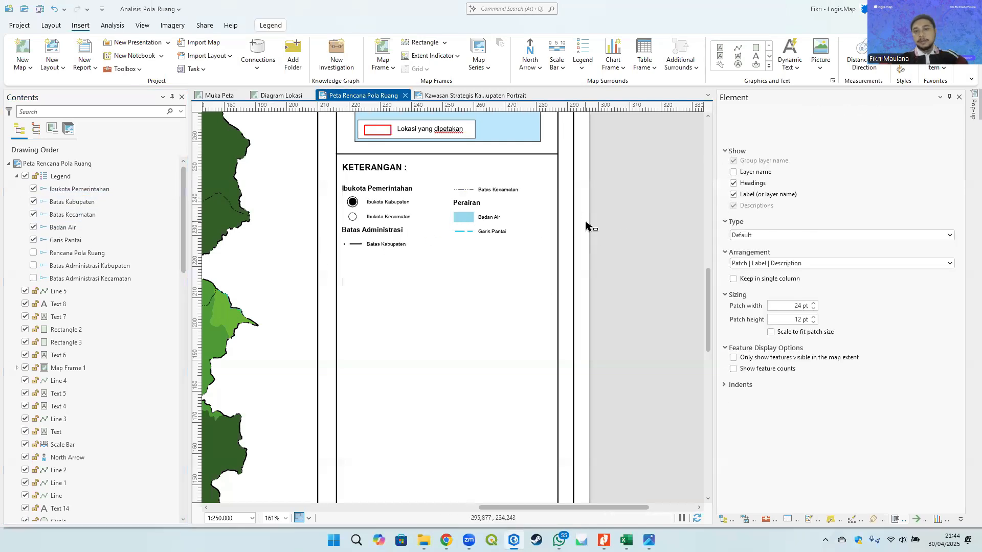
# - Enable word wrapping for legend descriptions and shorten the legend frame's height
pyautogui.click(460, 217)
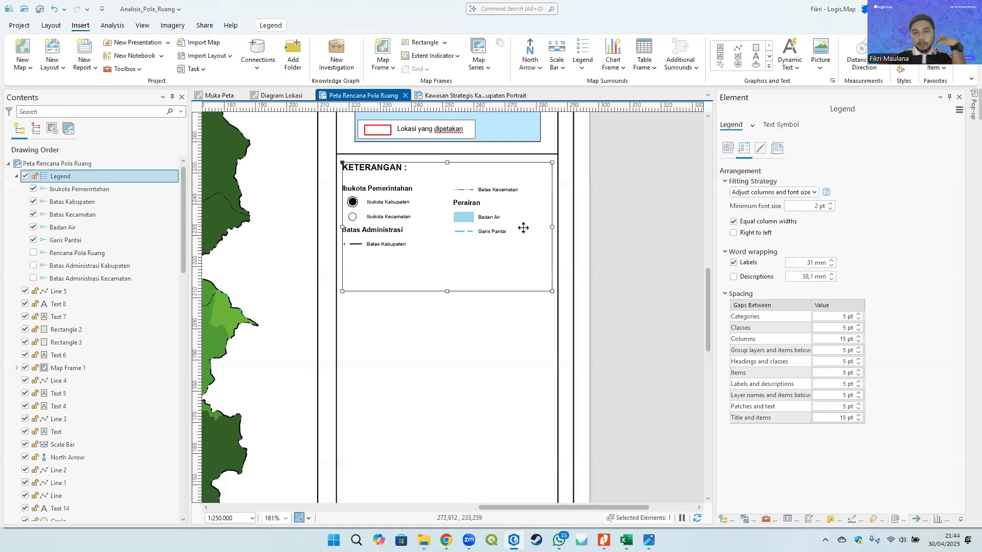
pyautogui.click(751, 277)
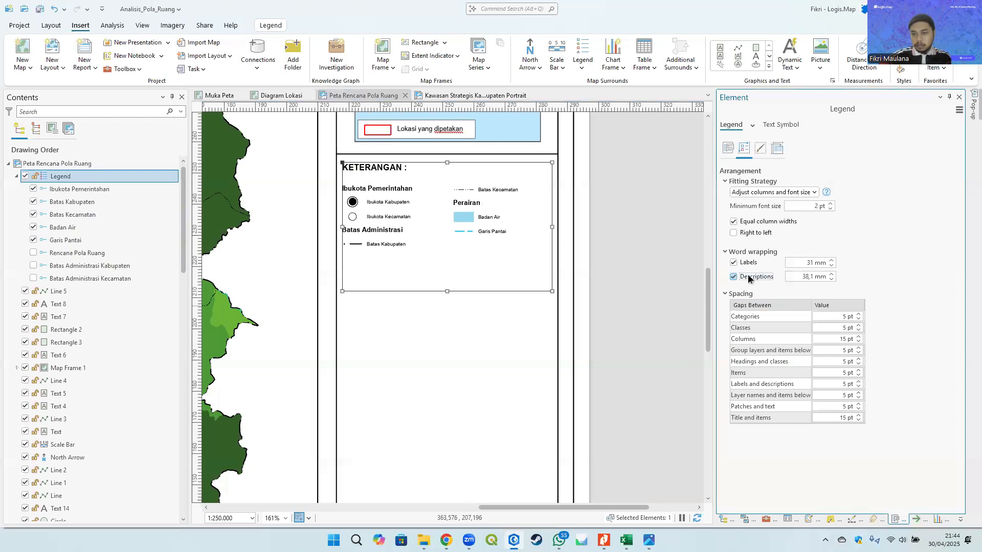
pyautogui.moveTo(447, 291); pyautogui.dragTo(439, 269)
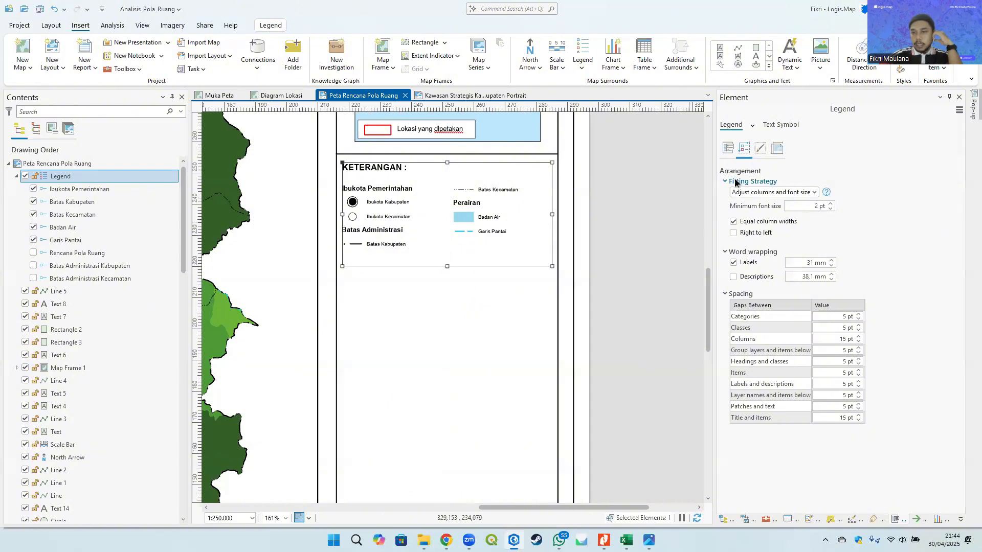
# - Set the patch width of all legend items to 22 pt, keeping the patch height at 12 pt
pyautogui.click(776, 149)
pyautogui.click(776, 148)
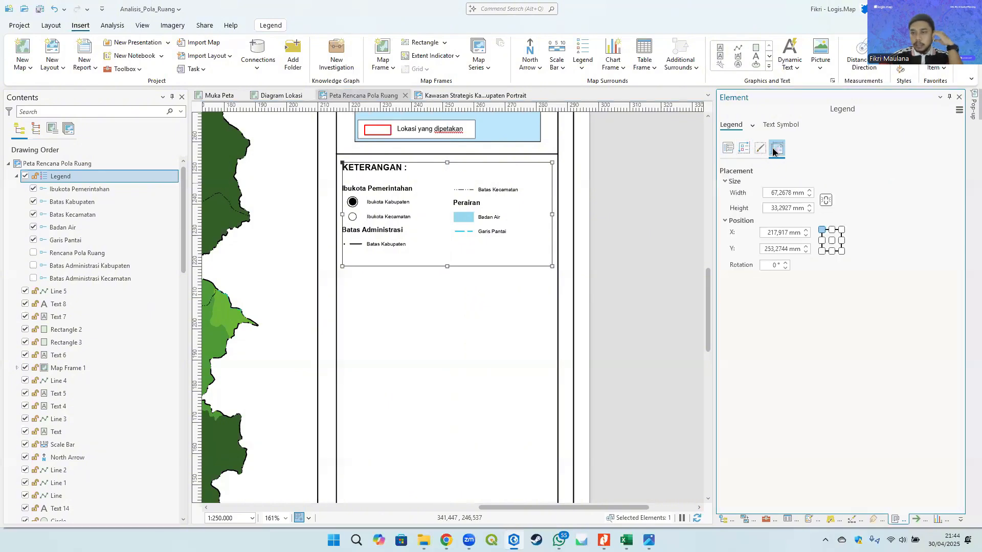
pyautogui.click(757, 149)
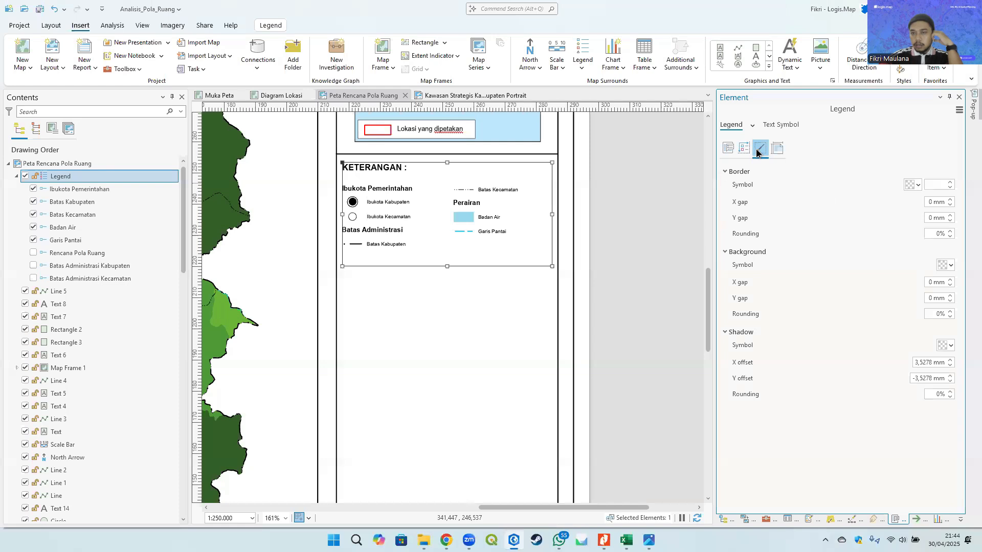
pyautogui.click(744, 148)
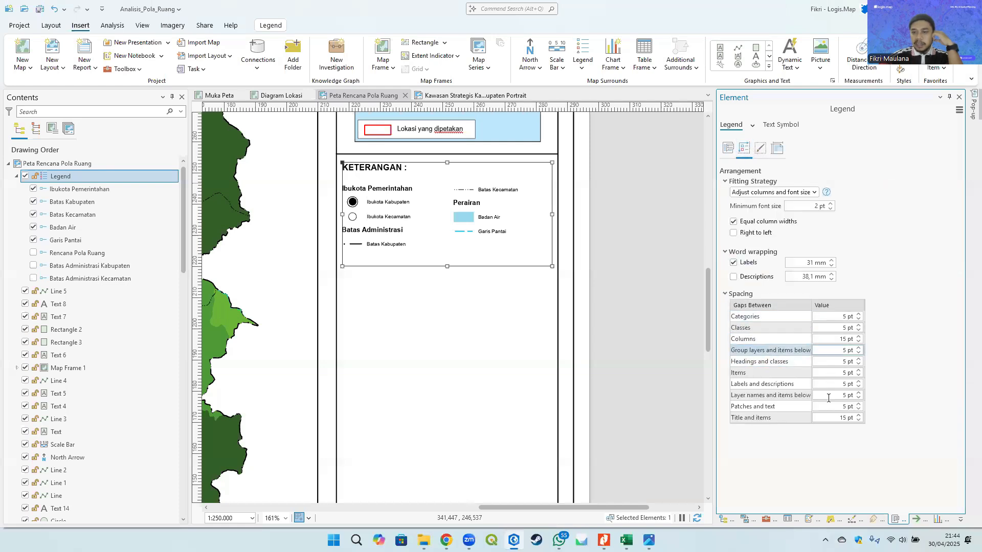
pyautogui.click(727, 148)
pyautogui.click(769, 399)
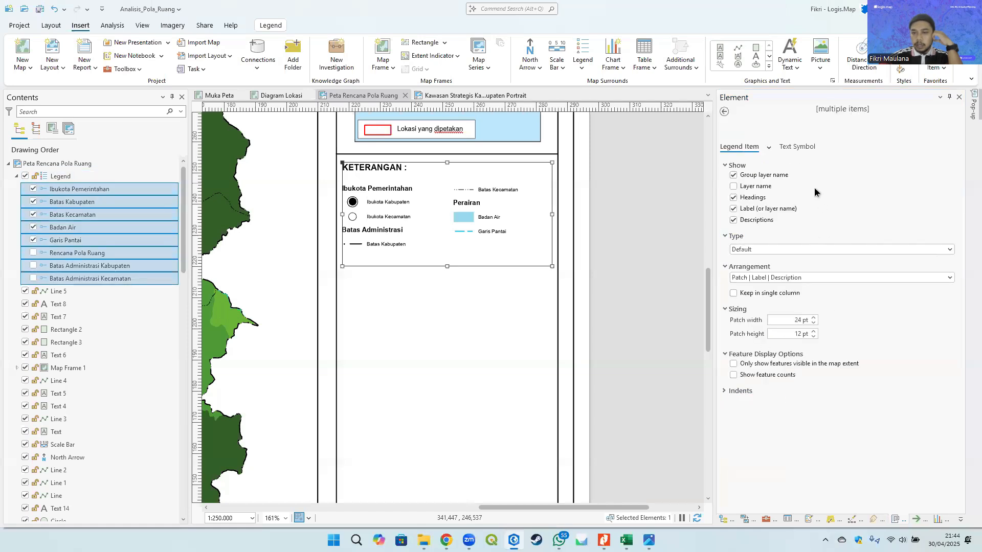
pyautogui.click(845, 326)
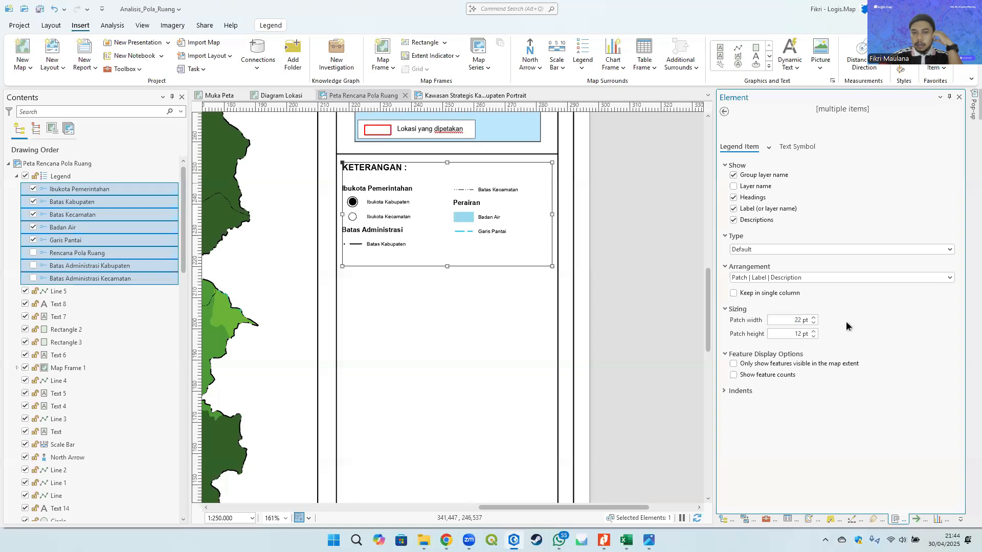
pyautogui.click(813, 337)
pyautogui.click(813, 337)
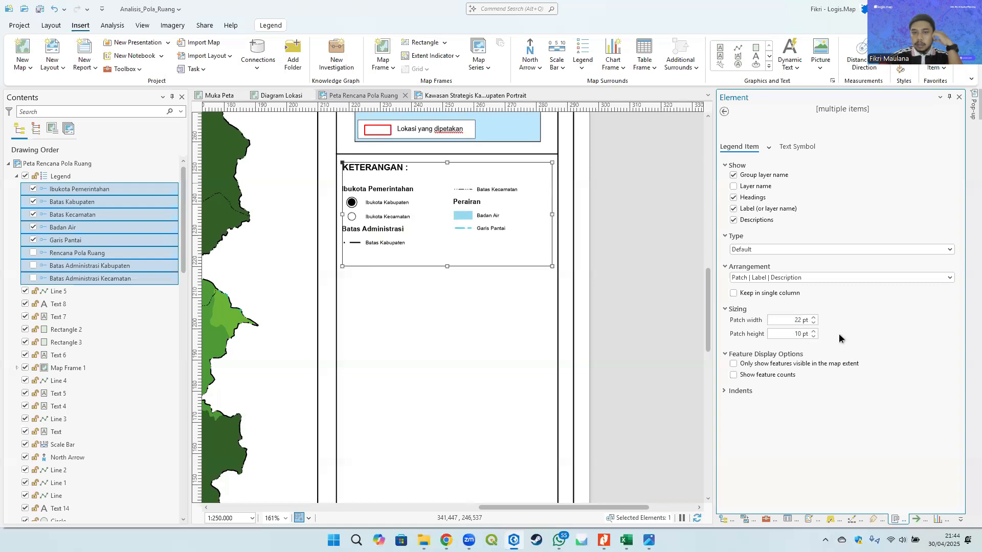
pyautogui.press('Return')
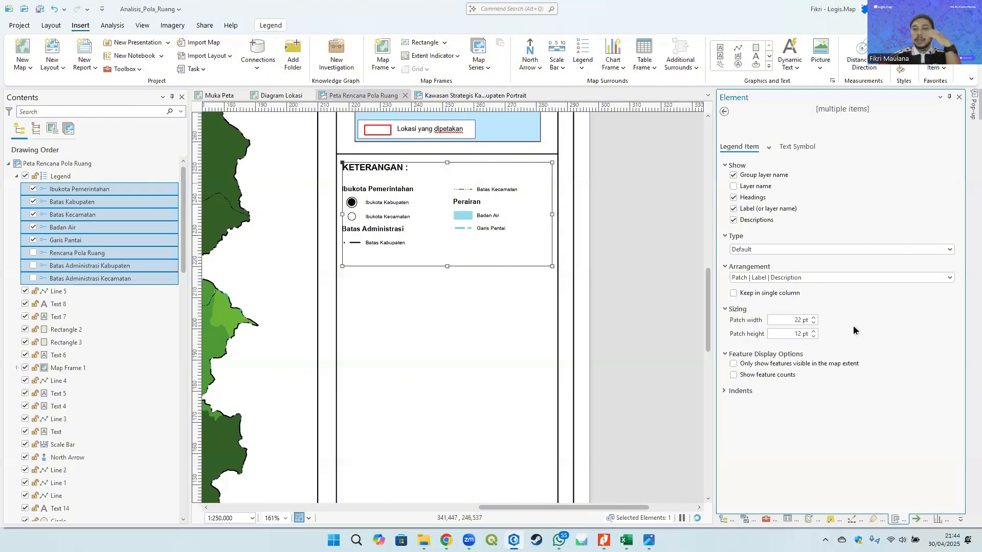
pyautogui.click(742, 392)
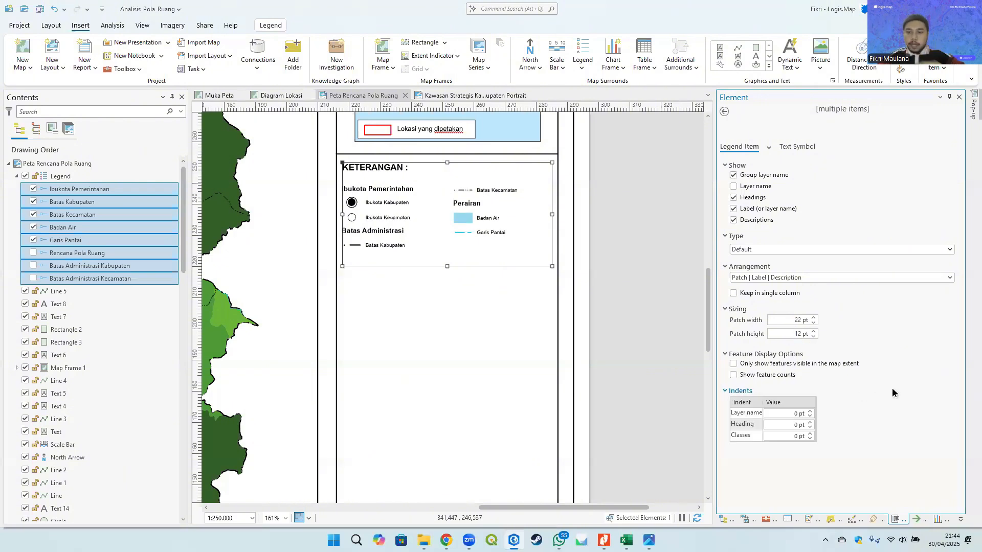
pyautogui.click(741, 391)
pyautogui.click(723, 113)
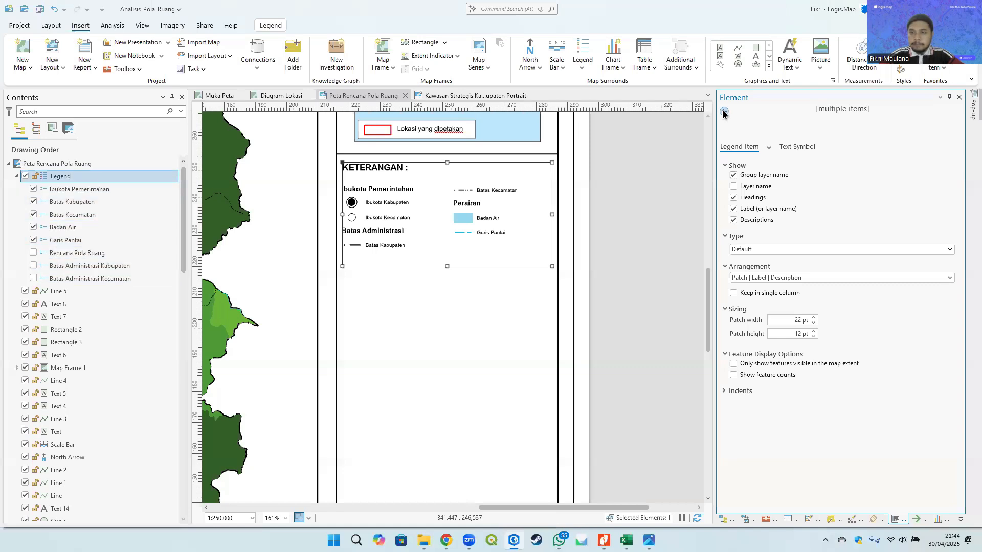
# - Paste a copy of the legend, place it below the original and extend its frame downward
pyautogui.moveTo(468, 299); pyautogui.dragTo(517, 248)
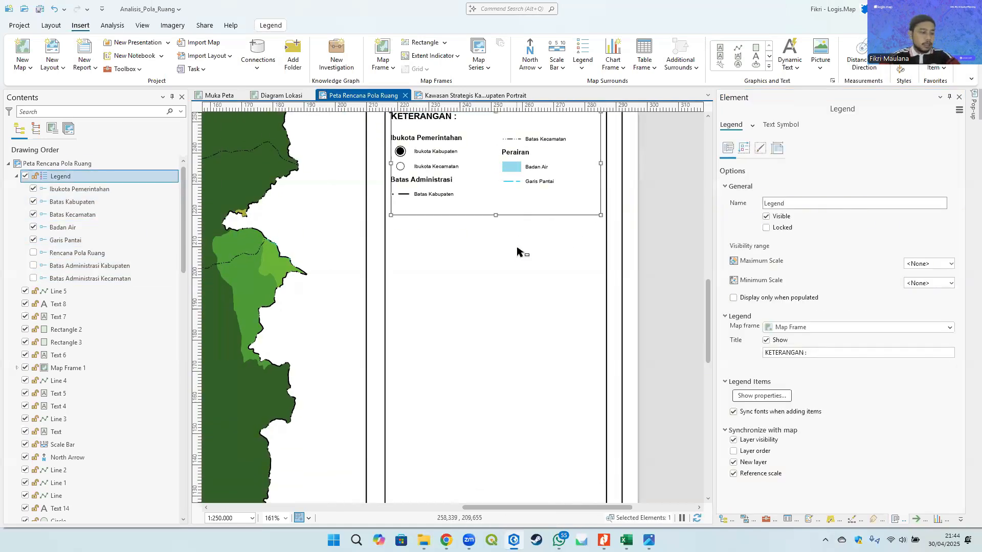
pyautogui.hotkey('ctrl', 'v')
pyautogui.moveTo(527, 182); pyautogui.dragTo(507, 270)
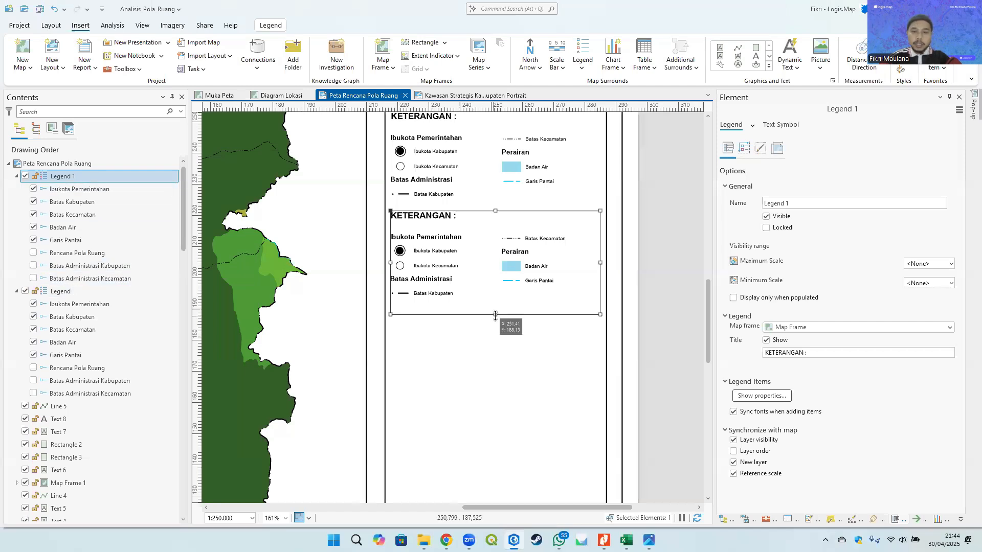
pyautogui.moveTo(495, 315); pyautogui.dragTo(494, 442)
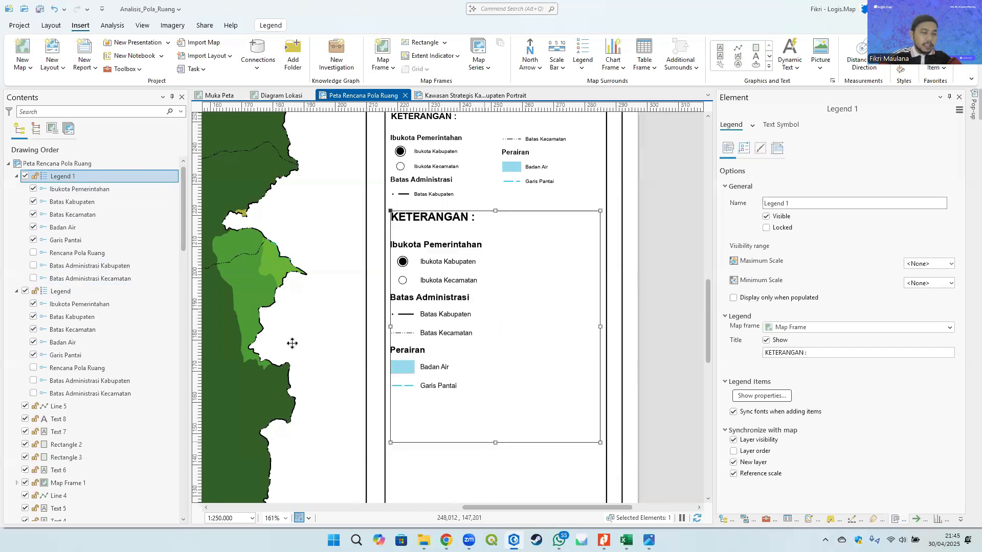
# - In the copied legend, hide every item except Rencana Pola Ruang
pyautogui.click(33, 239)
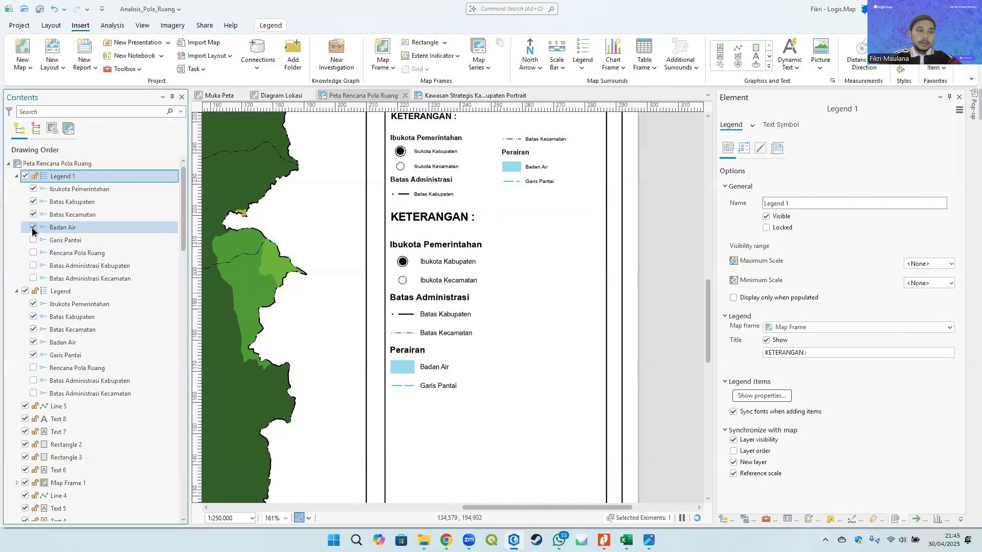
pyautogui.click(33, 228)
pyautogui.click(32, 215)
pyautogui.click(33, 202)
pyautogui.click(34, 189)
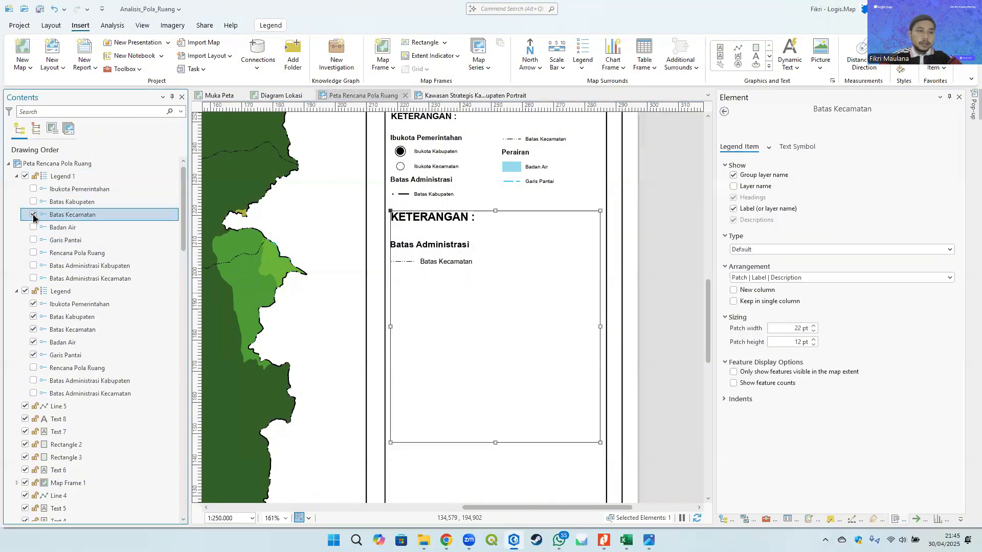
pyautogui.click(33, 215)
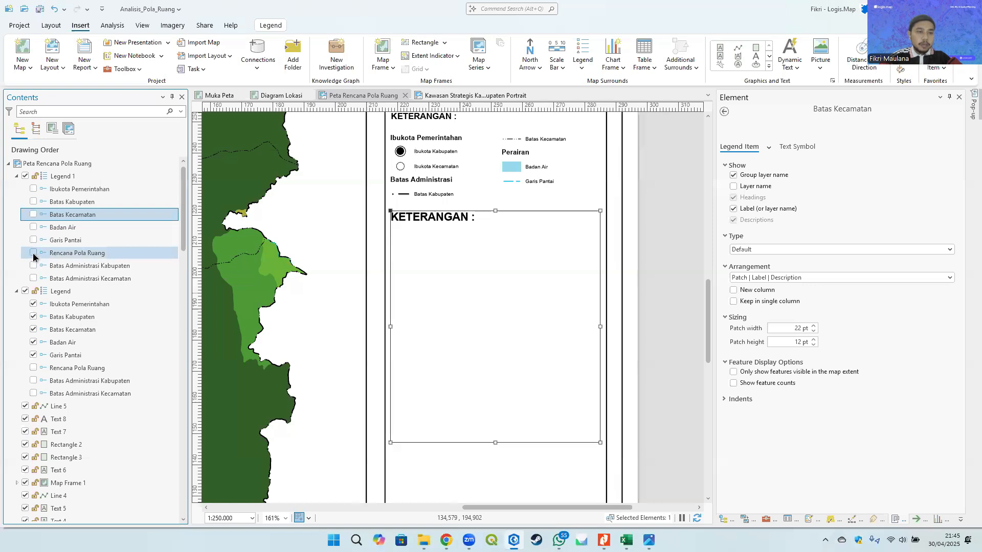
pyautogui.click(33, 253)
pyautogui.click(649, 254)
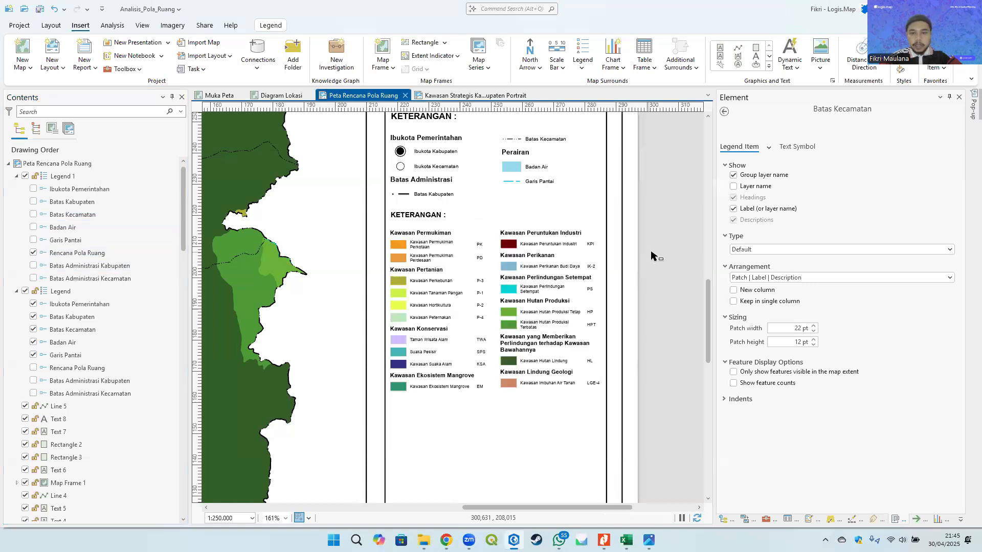
# - Turn off the title of the copied legend
pyautogui.click(547, 269)
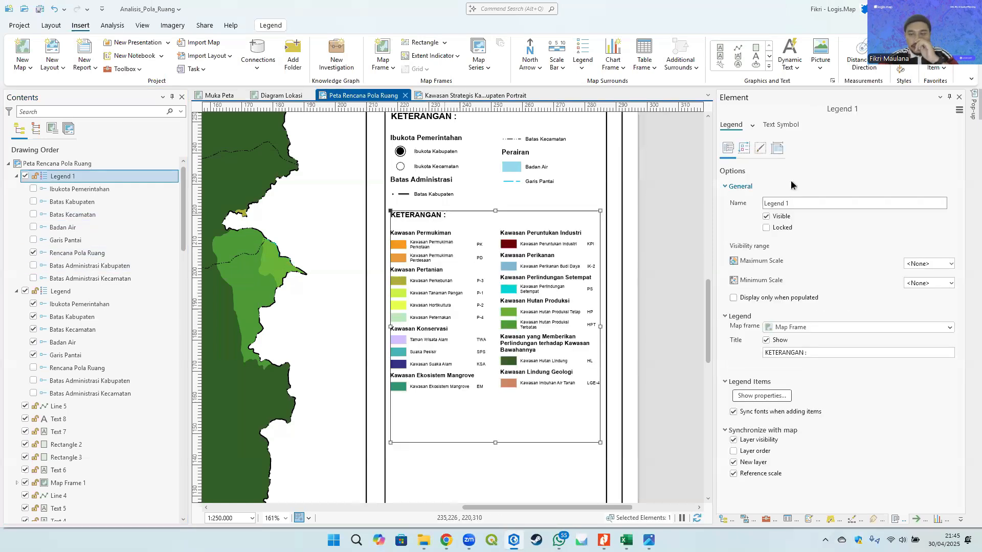
pyautogui.click(765, 340)
pyautogui.click(664, 244)
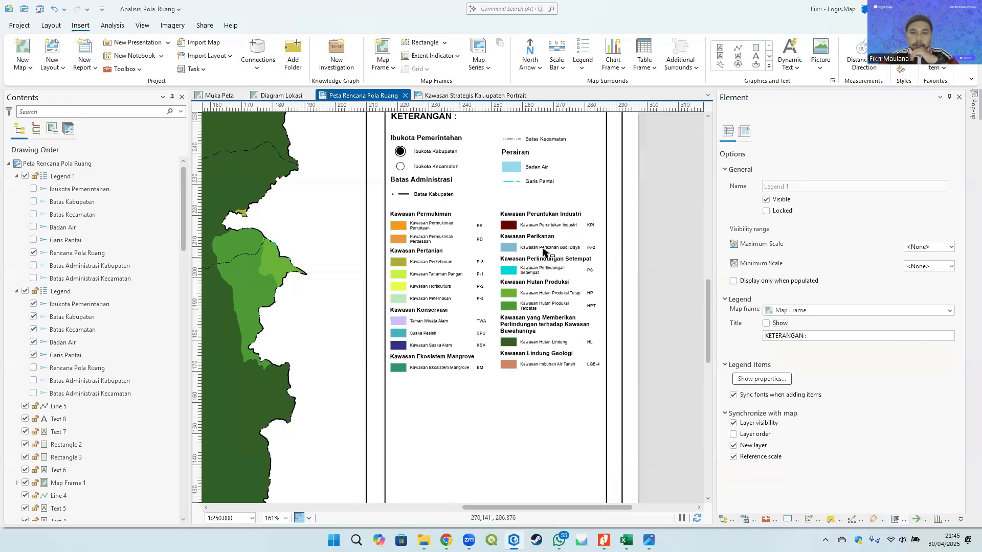
pyautogui.click(545, 251)
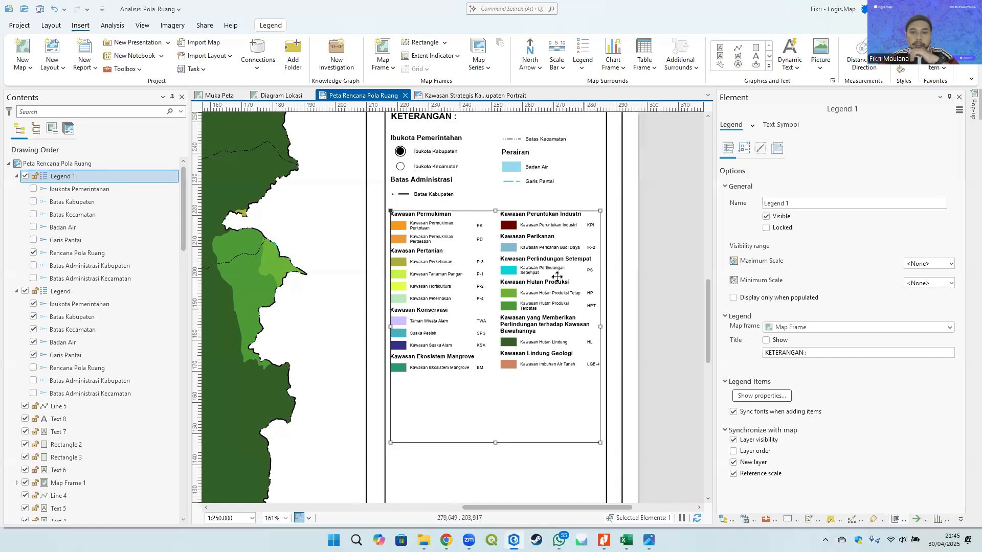
# - Zoom in and pan to inspect the copied Rencana Pola Ruang legend entries
pyautogui.scroll(3, 557, 276)
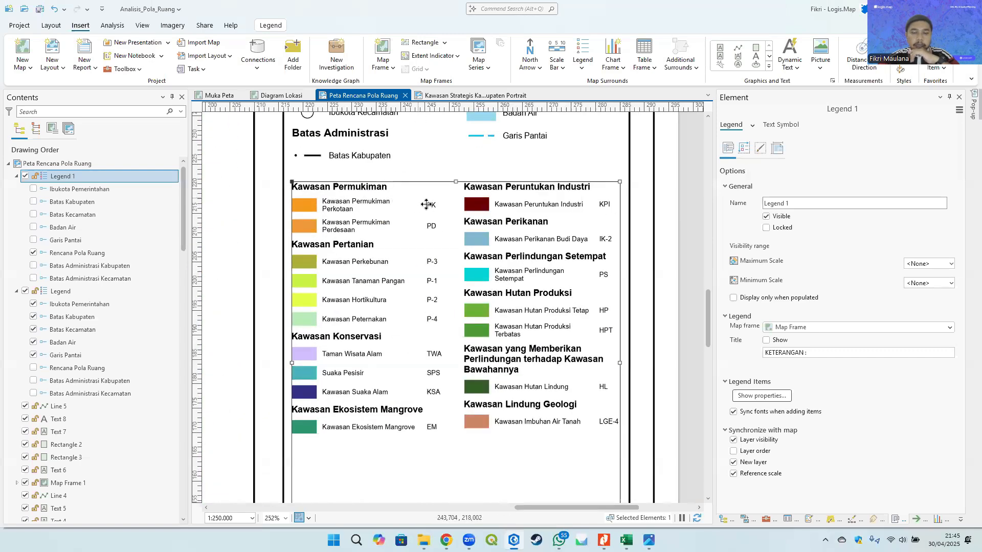
pyautogui.scroll(-3, 432, 276)
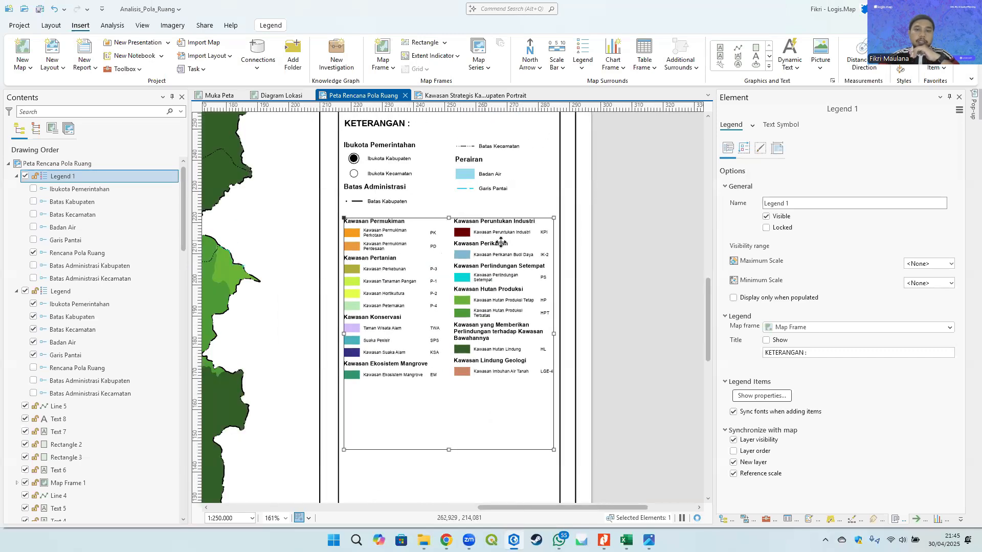
pyautogui.scroll(2, 438, 234)
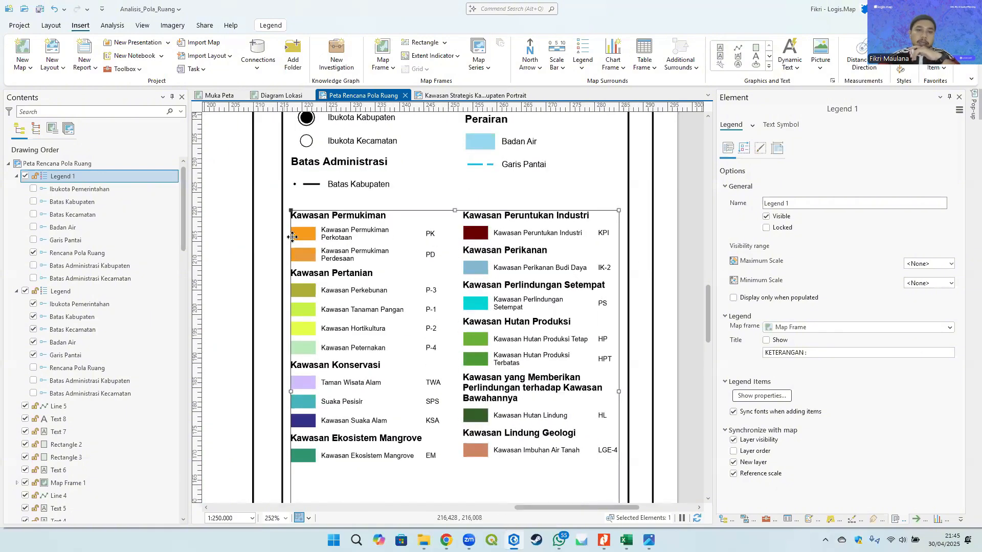
pyautogui.scroll(4, 302, 234)
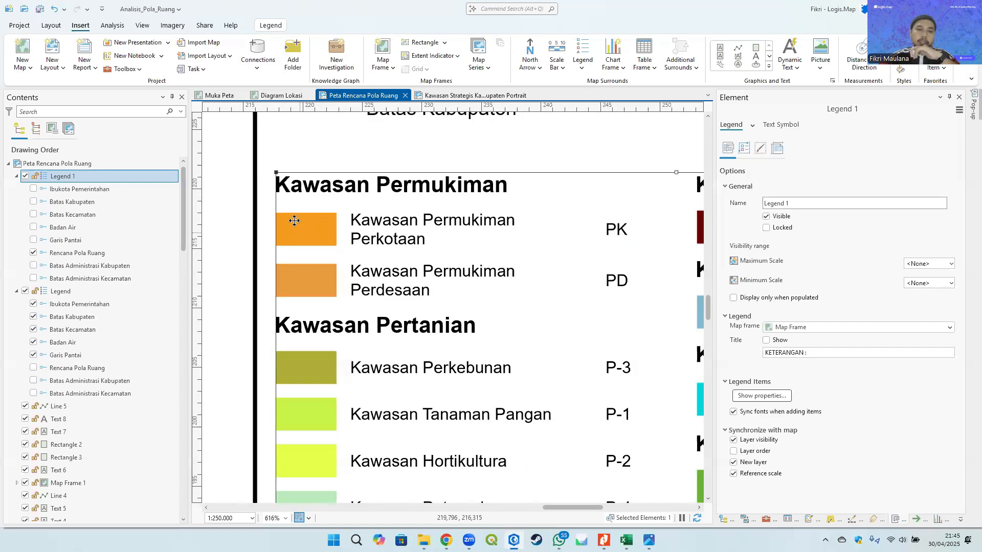
pyautogui.scroll(-2, 298, 227)
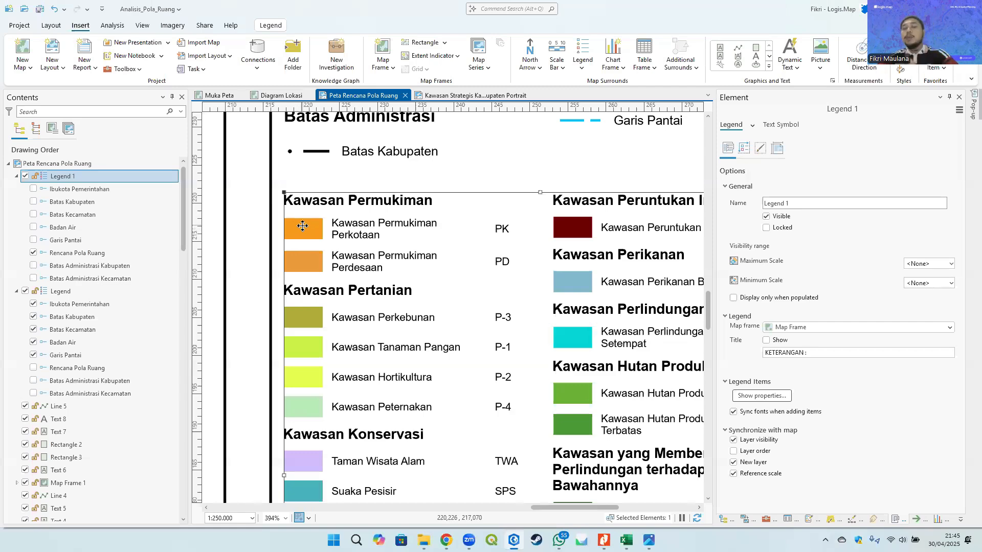
pyautogui.scroll(-4, 366, 248)
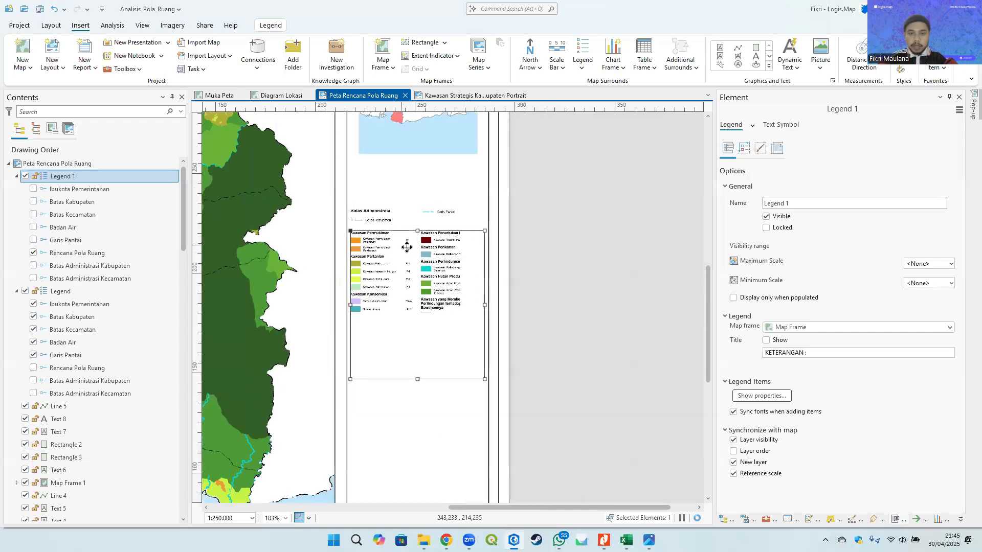
pyautogui.scroll(-4, 432, 261)
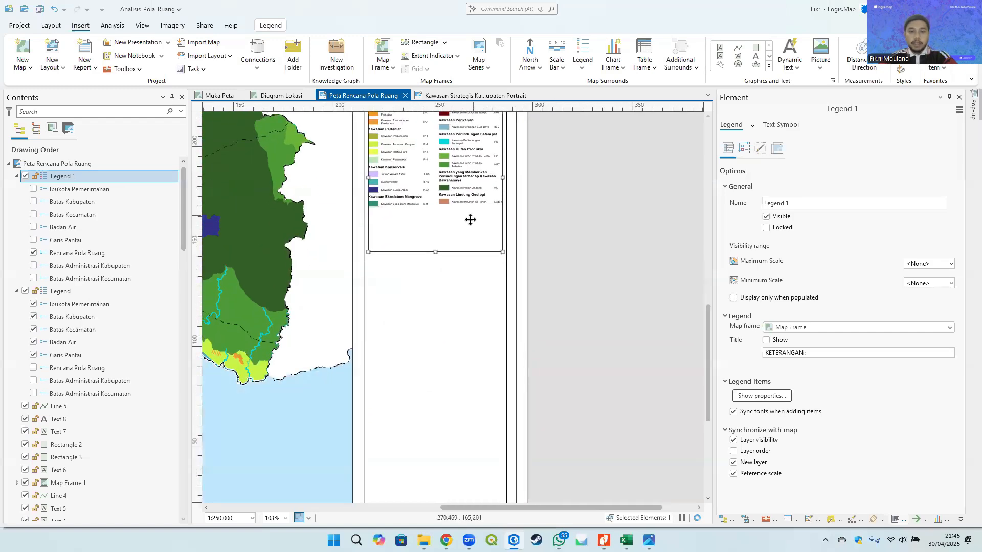
pyautogui.moveTo(446, 224); pyautogui.dragTo(530, 310)
pyautogui.scroll(1, 566, 252)
pyautogui.scroll(3, 566, 252)
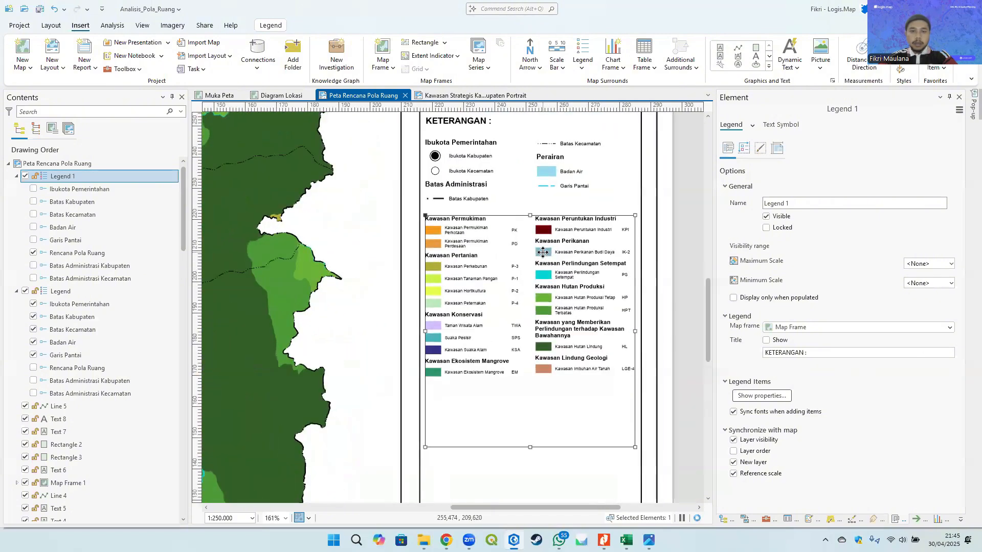
# - In the copied legend's item properties, hide group layer names and show layer names
pyautogui.click(761, 396)
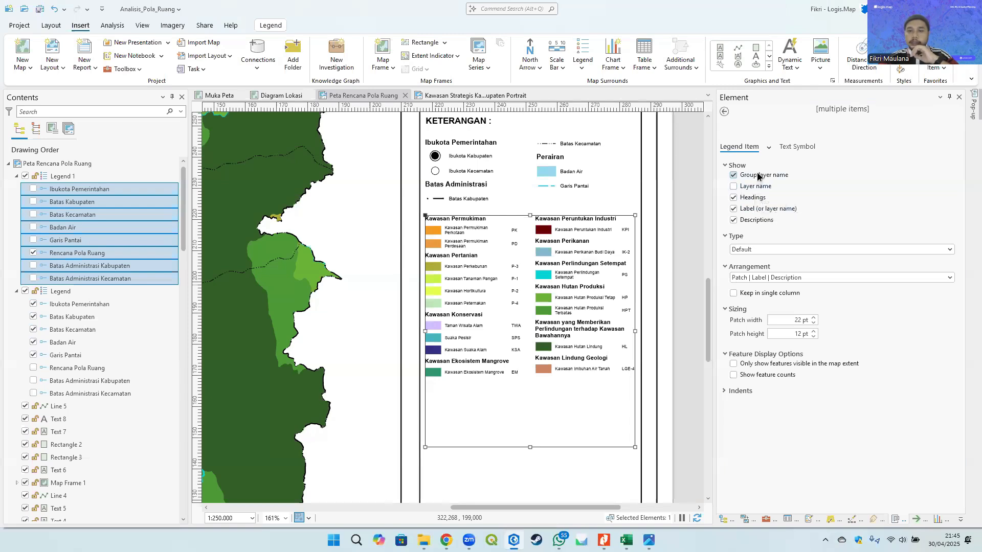
pyautogui.click(760, 176)
pyautogui.click(756, 187)
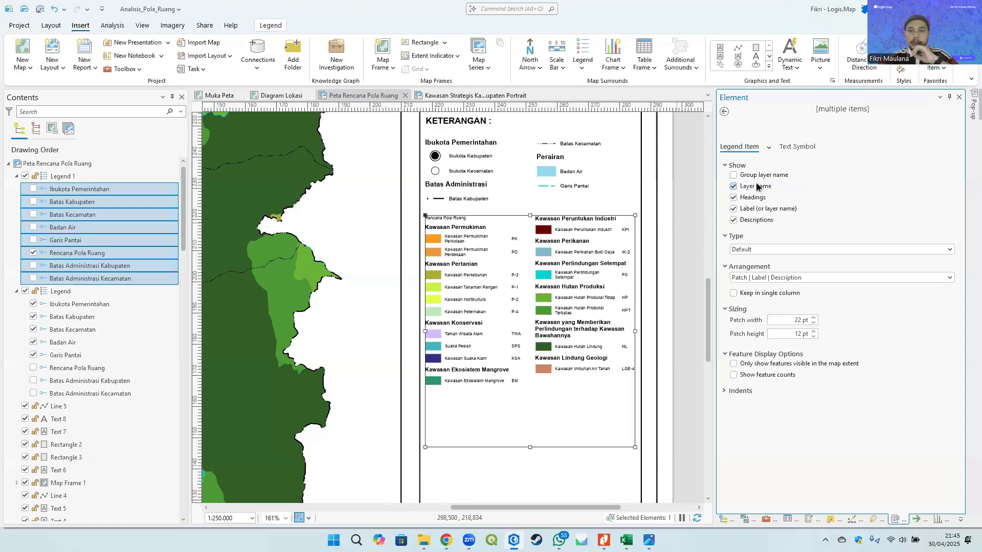
# - Set the copied legend's layer name text to Bold, 10 pt, and apply
pyautogui.click(725, 113)
pyautogui.scroll(5, 596, 185)
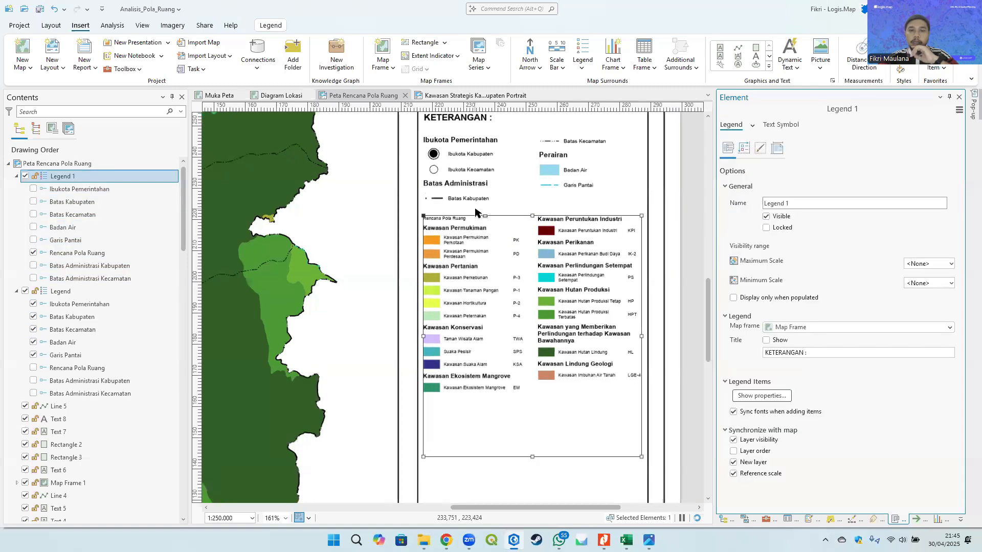
pyautogui.click(752, 126)
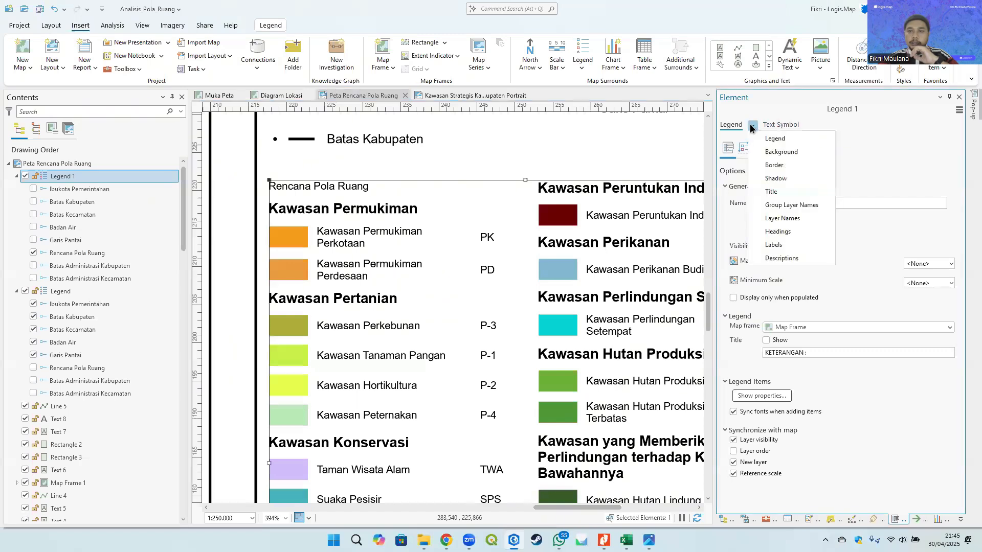
pyautogui.click(790, 217)
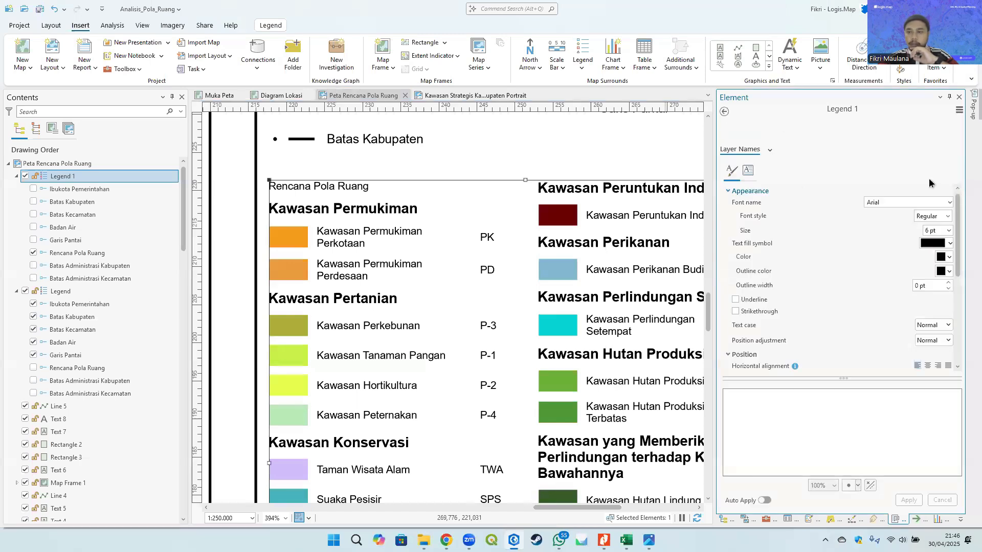
pyautogui.click(943, 216)
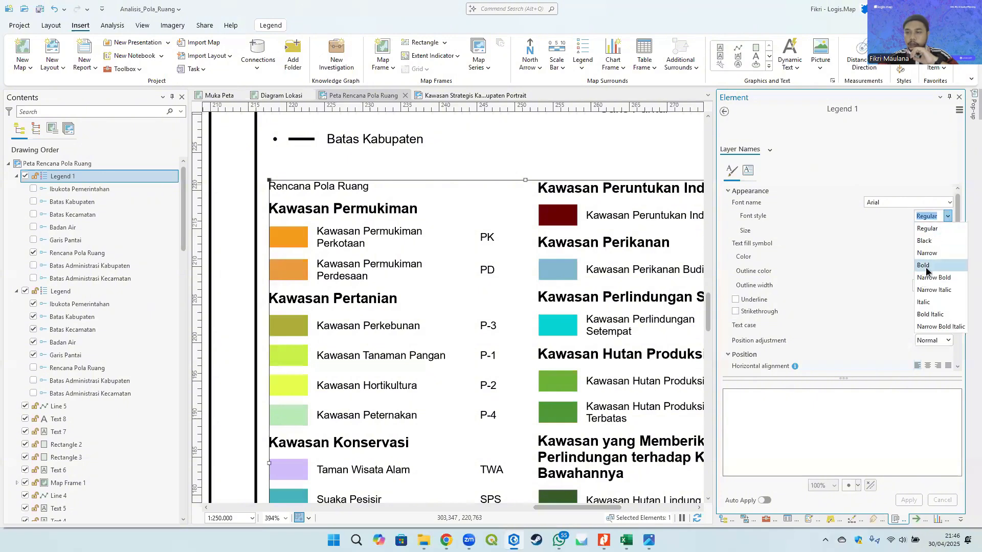
pyautogui.click(935, 265)
pyautogui.click(949, 231)
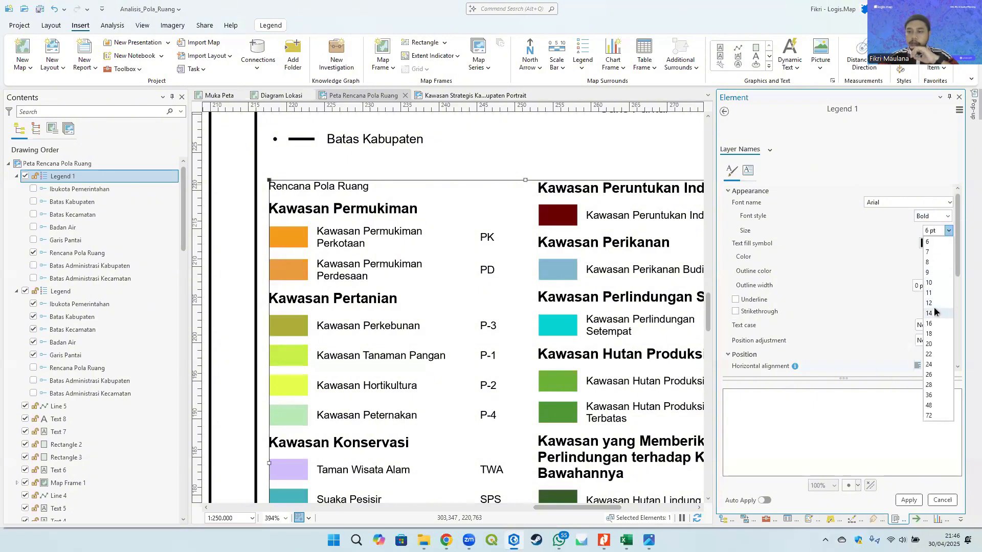
pyautogui.click(934, 281)
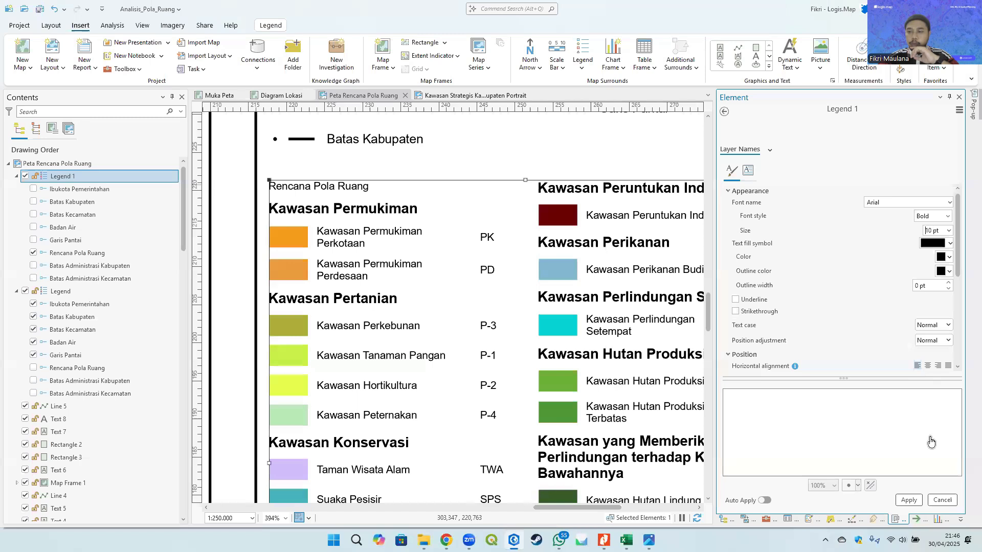
pyautogui.click(908, 500)
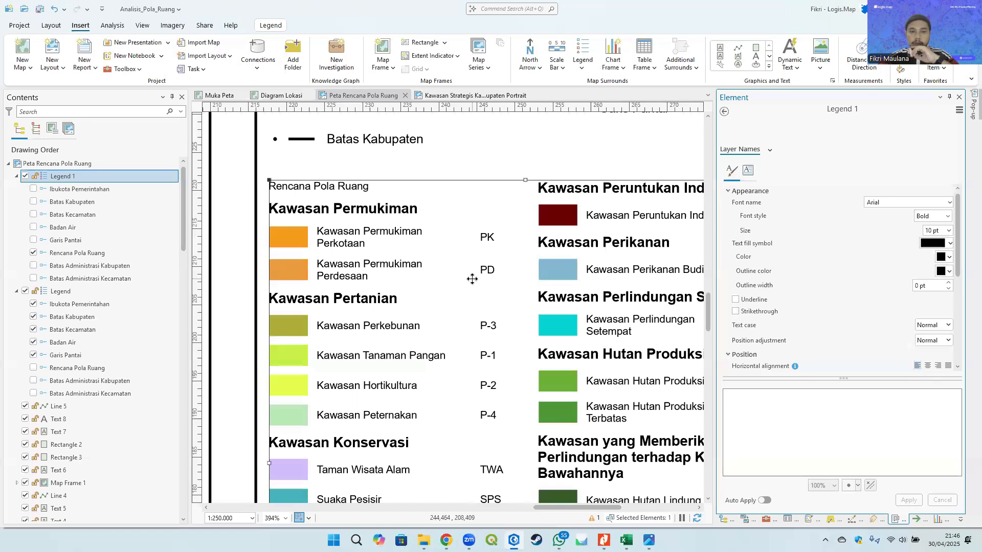
pyautogui.scroll(-2, 404, 246)
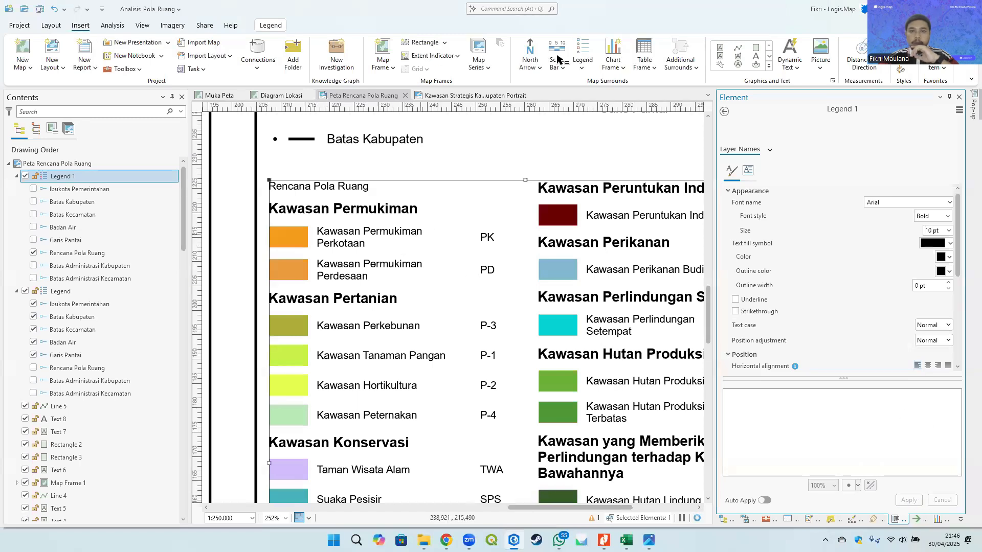
pyautogui.scroll(-4, 409, 210)
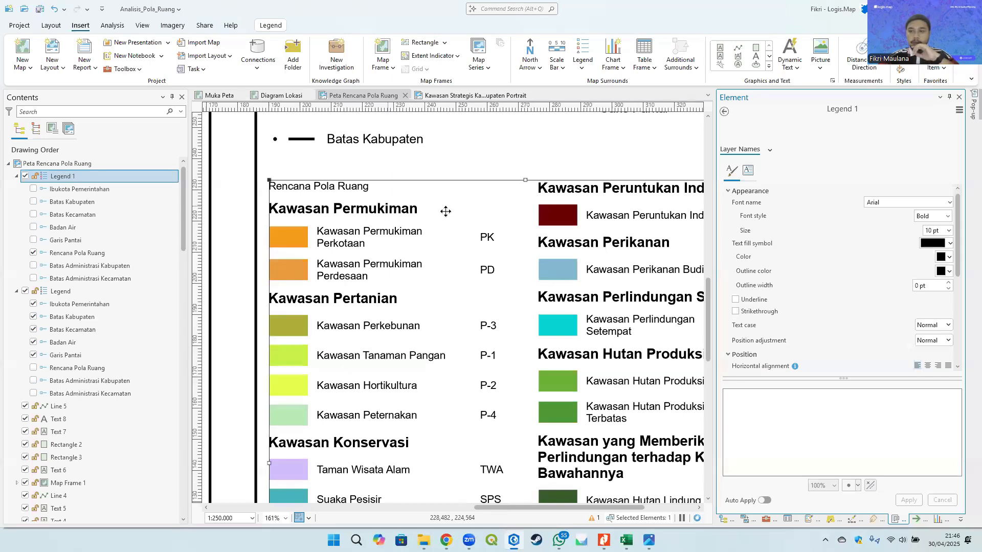
pyautogui.click(529, 153)
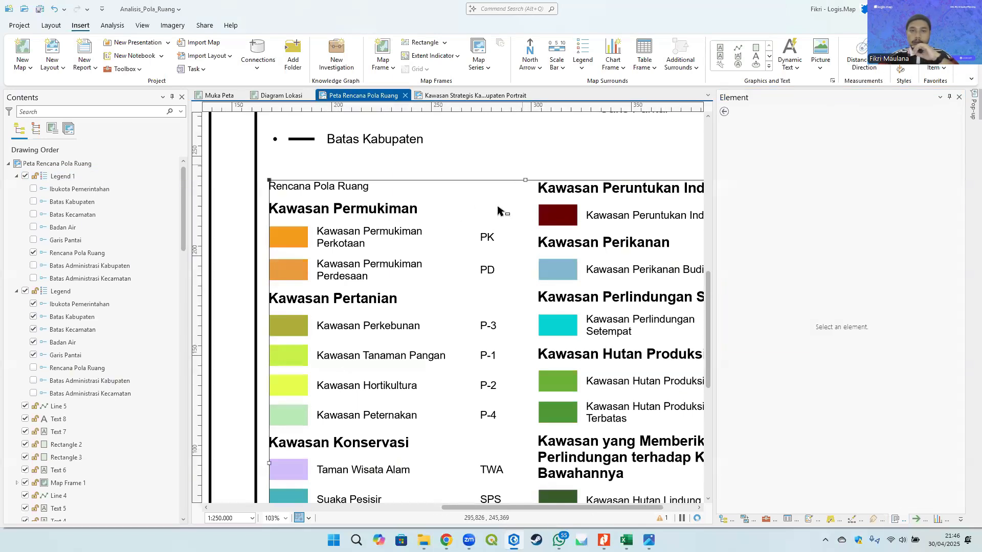
pyautogui.scroll(-6, 499, 220)
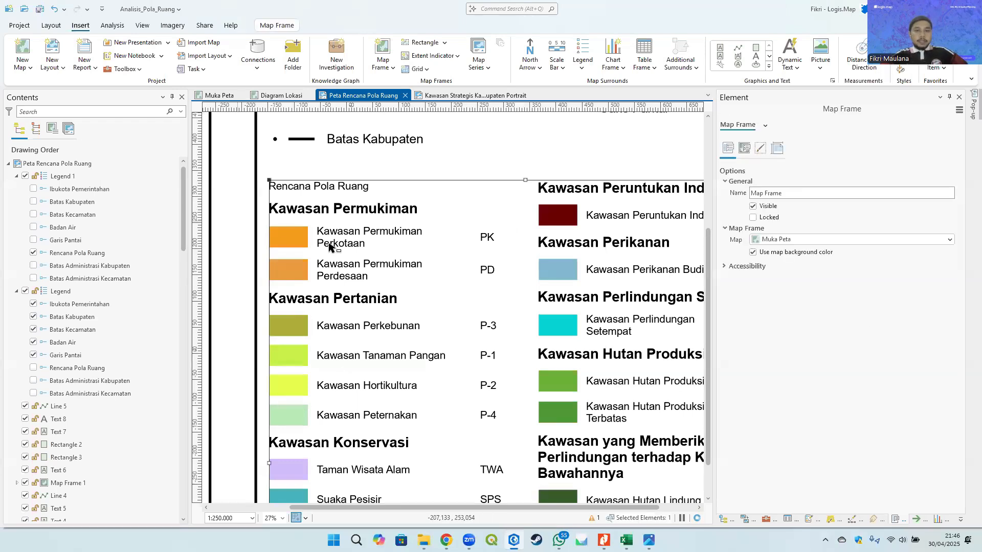
pyautogui.scroll(-2, 501, 229)
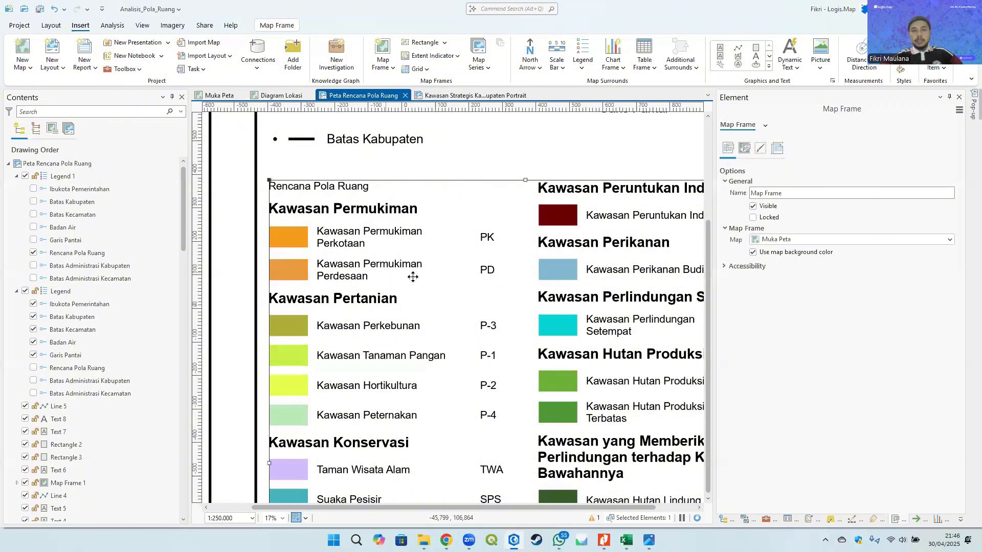
pyautogui.scroll(-2, 482, 295)
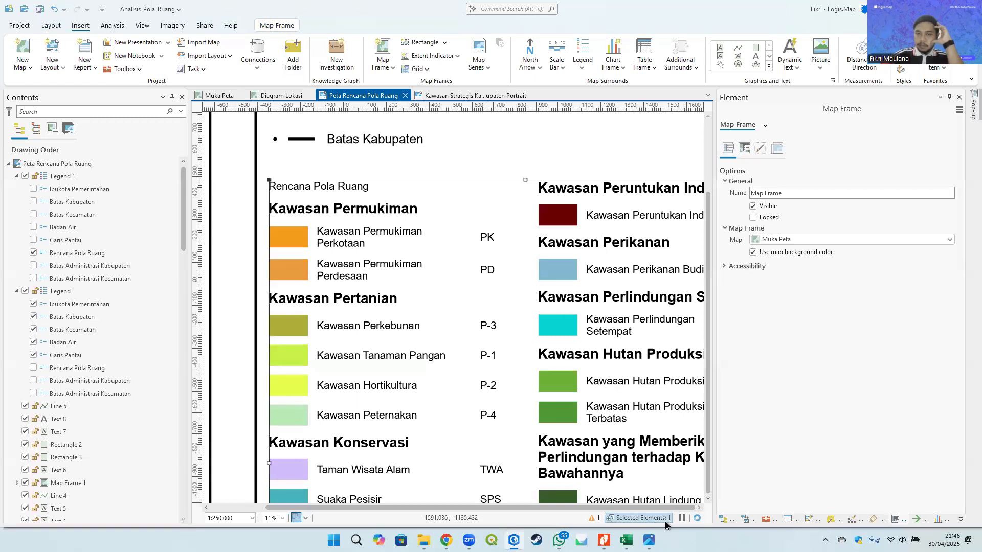
pyautogui.click(745, 266)
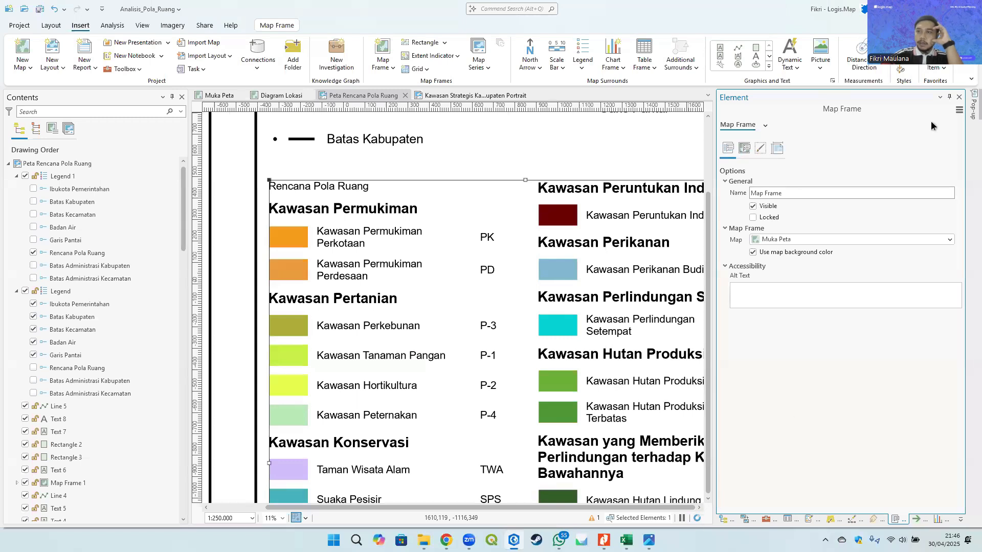
# - Save the project and close ArcGIS Pro, confirming to save changes to Analisis_Pola_Ruang
pyautogui.click(37, 9)
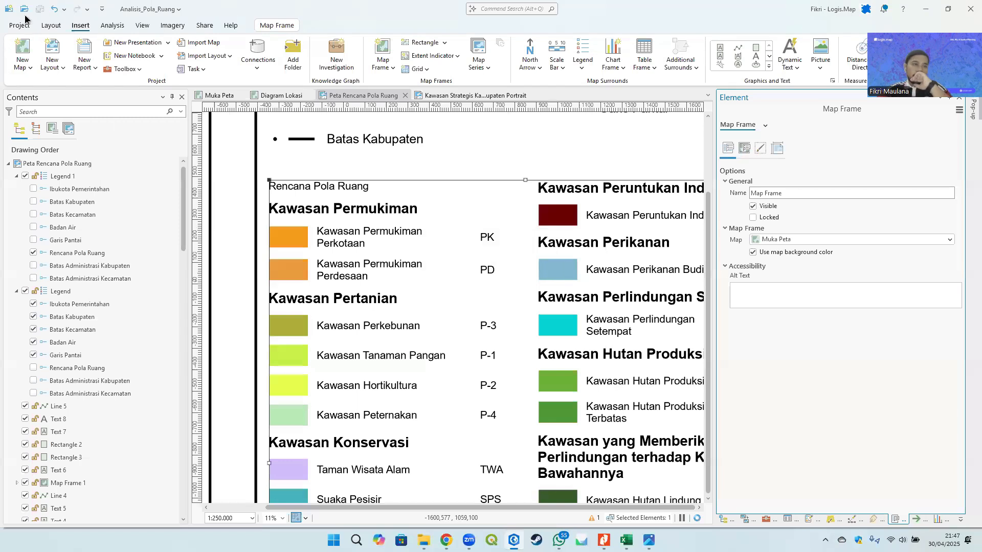
pyautogui.click(694, 519)
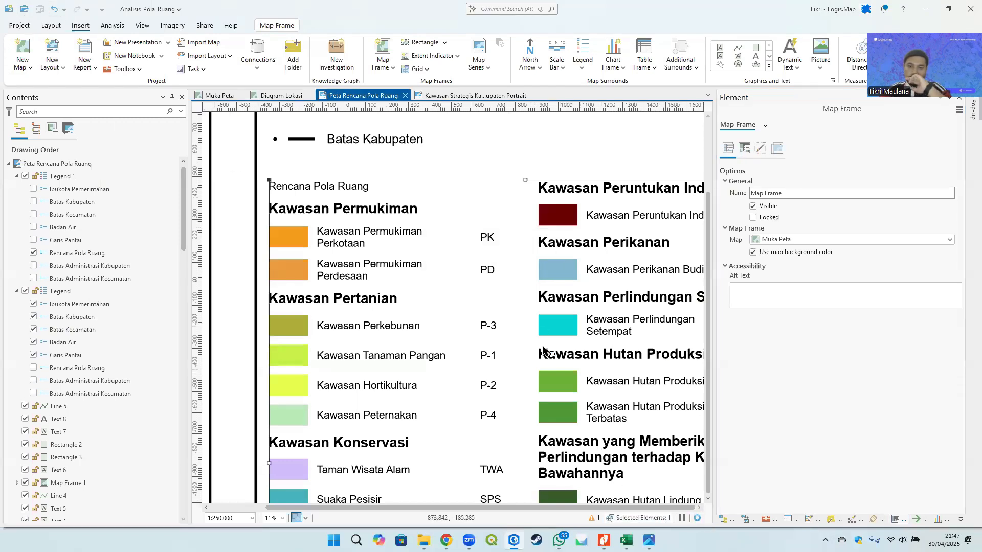
pyautogui.scroll(-4, 534, 328)
pyautogui.click(520, 279)
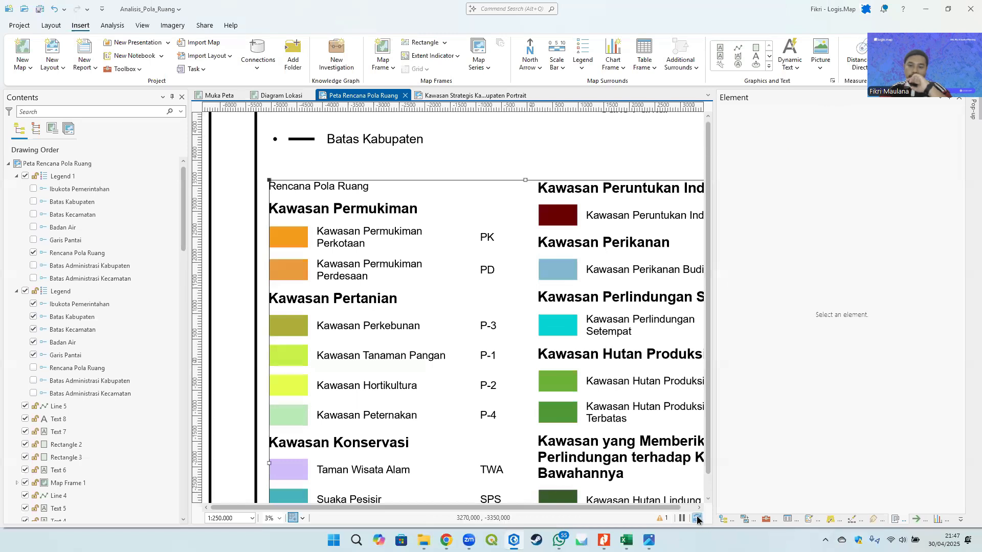
pyautogui.click(968, 5)
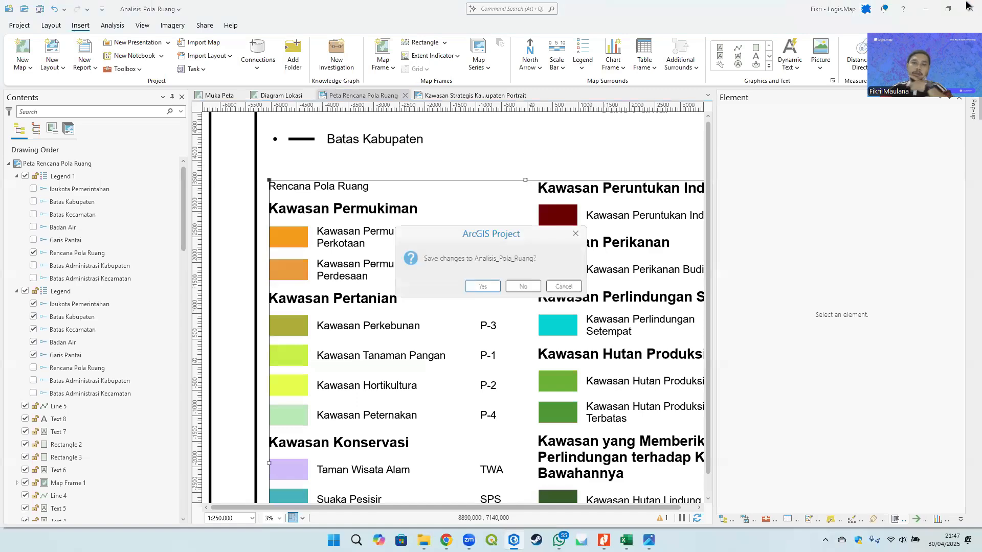
pyautogui.click(482, 287)
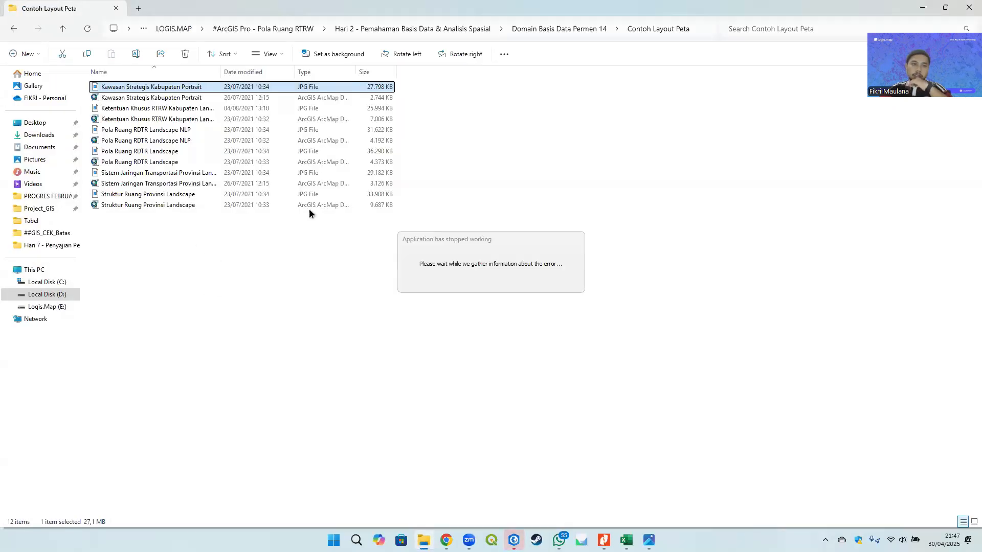
# - In File Explorer, open the GIS Project folder and select the Analisis_Pola_Ruang project file
pyautogui.click(281, 29)
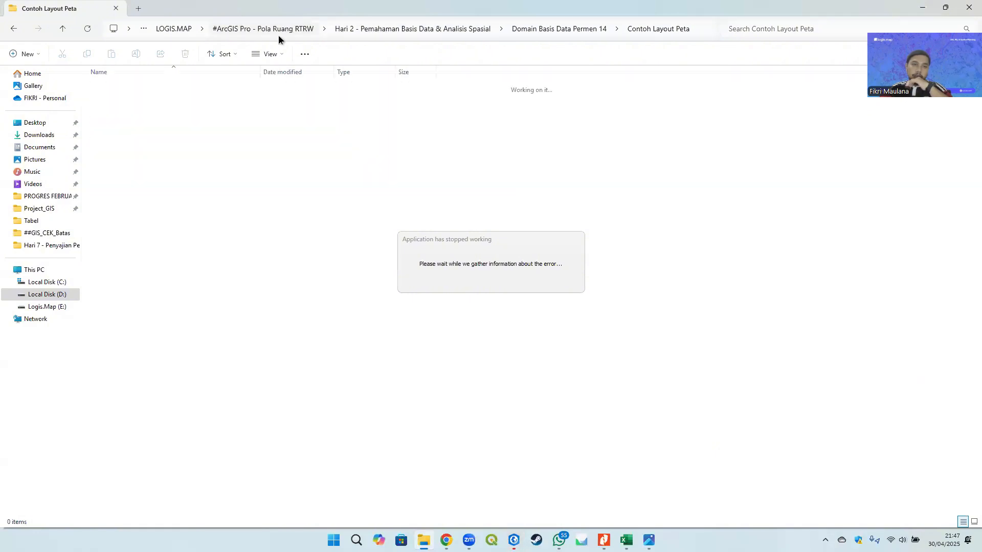
pyautogui.doubleClick(116, 107)
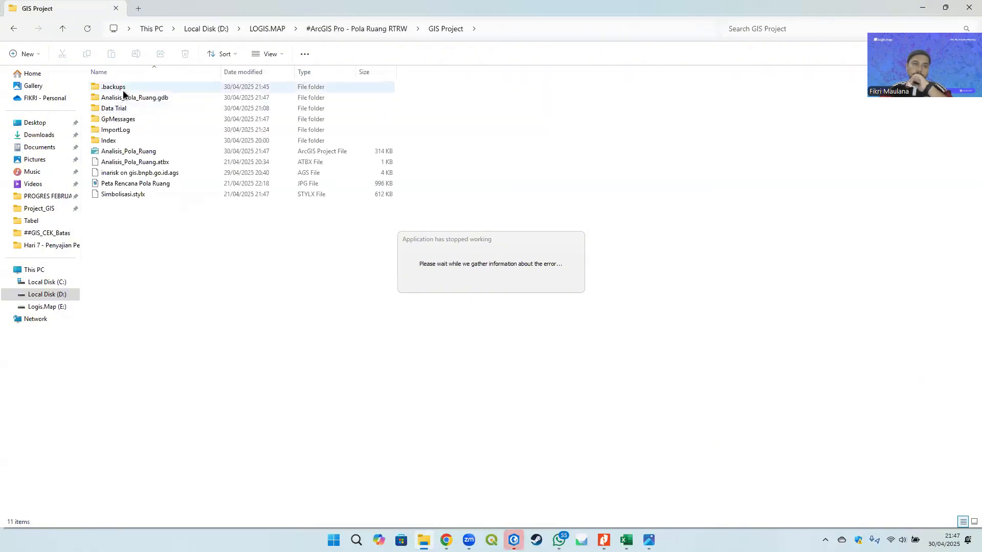
pyautogui.click(131, 152)
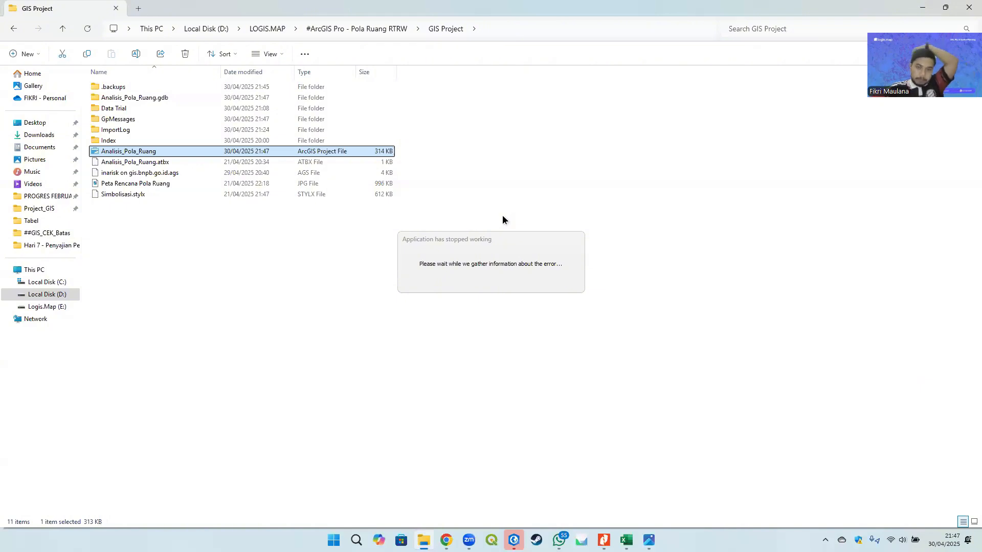
# - Close the unresponsive ArcGIS window and select the Analisis_Pola_Ruang project file again
pyautogui.click(542, 243)
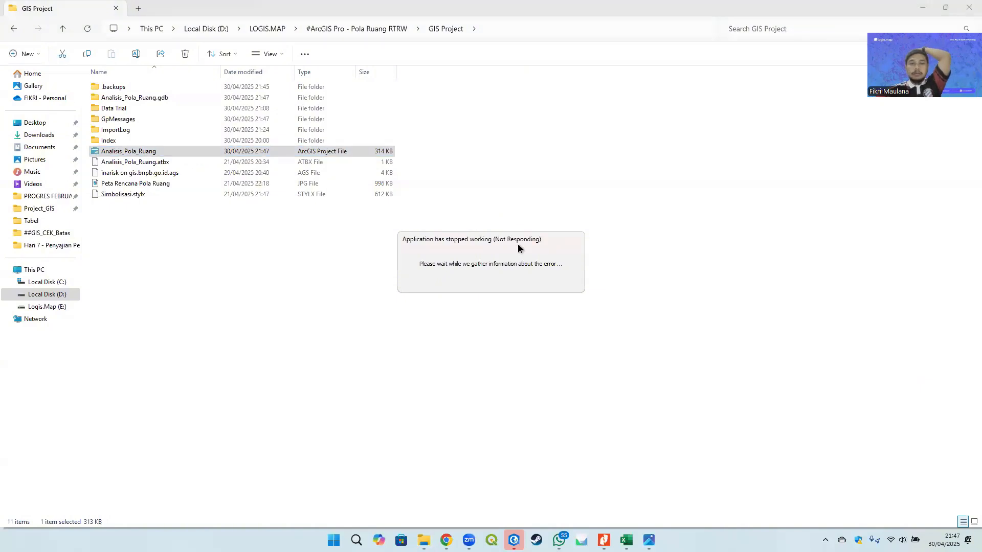
pyautogui.rightClick(741, 540)
pyautogui.click(741, 499)
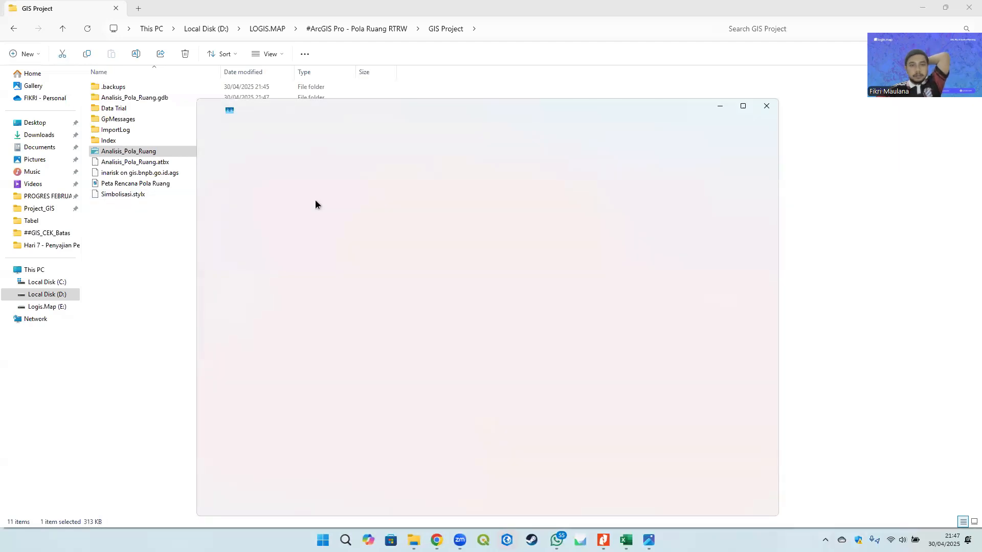
pyautogui.click(131, 153)
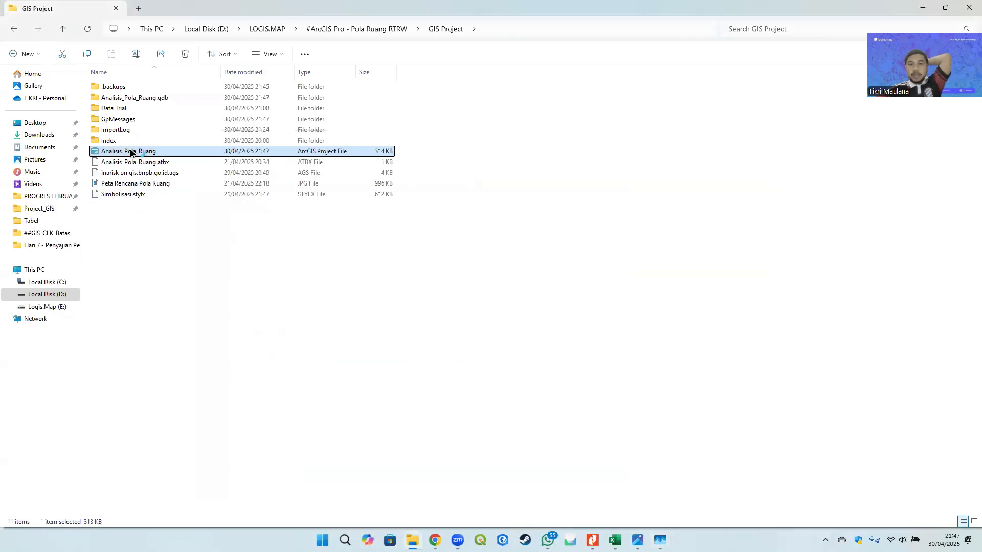
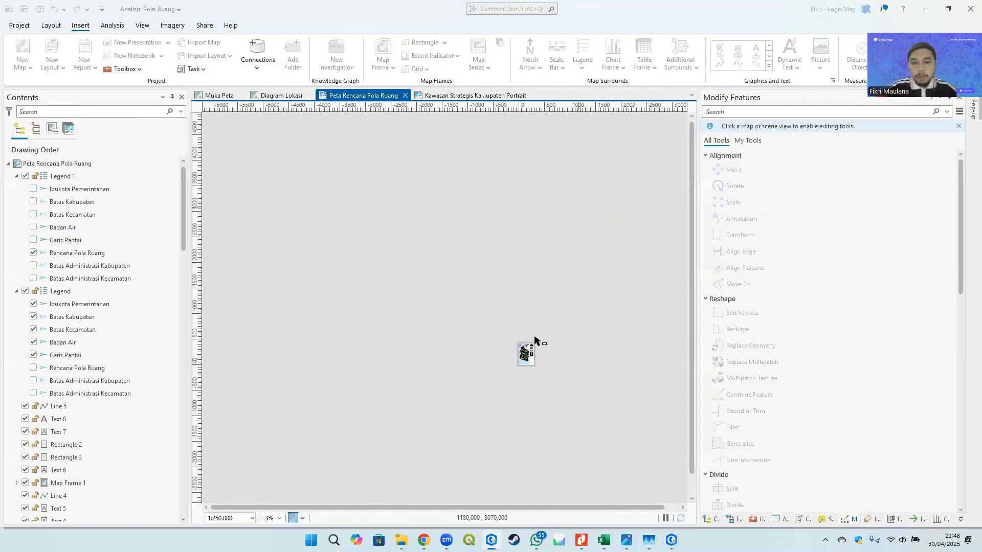
# - Select the copied legend and set its layer name text size to 8 pt, then apply
pyautogui.scroll(10, 526, 361)
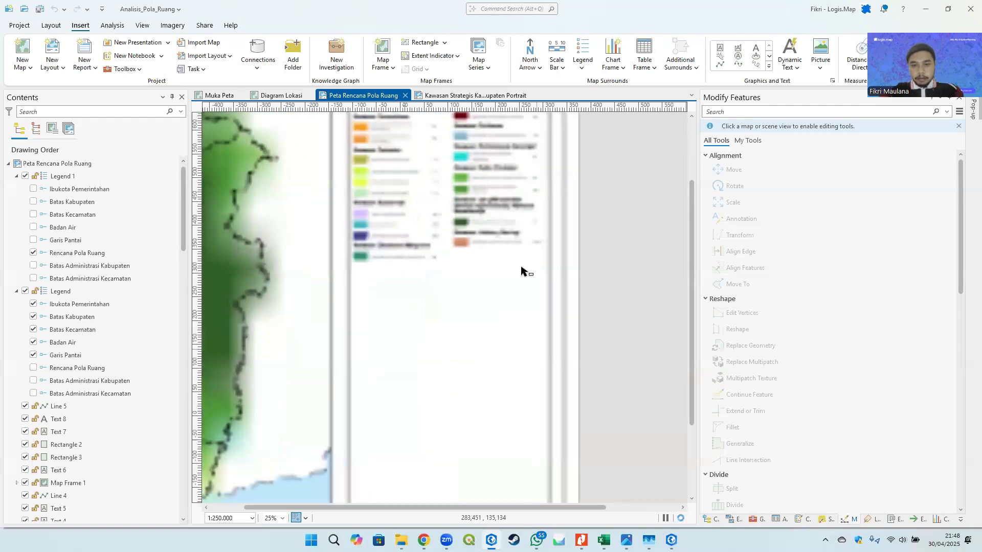
pyautogui.scroll(4, 485, 187)
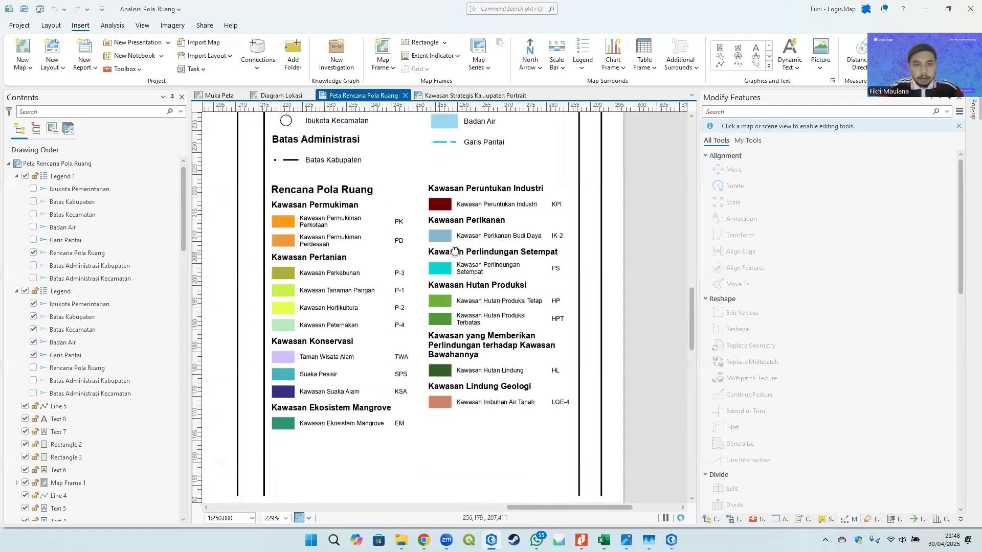
pyautogui.click(476, 205)
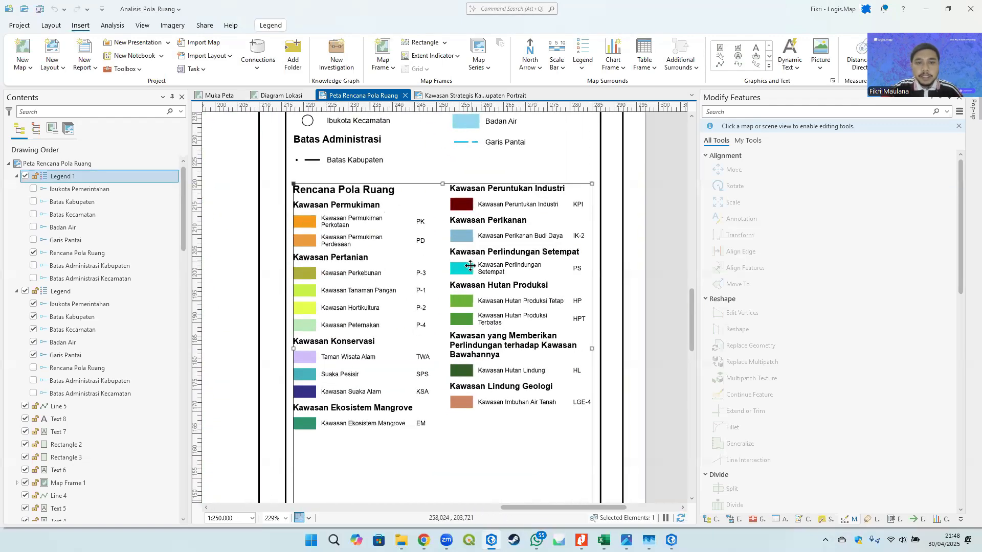
pyautogui.scroll(-4, 468, 264)
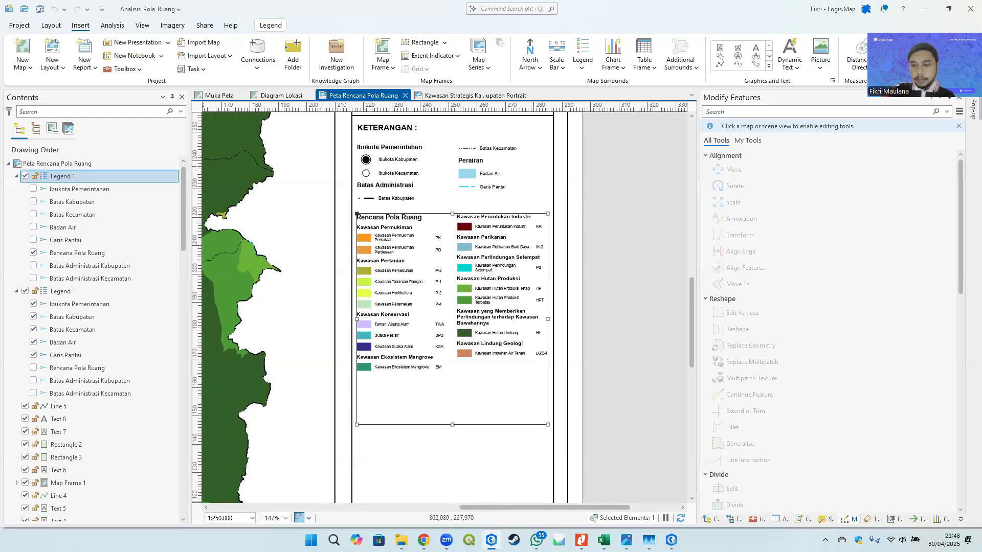
pyautogui.click(896, 520)
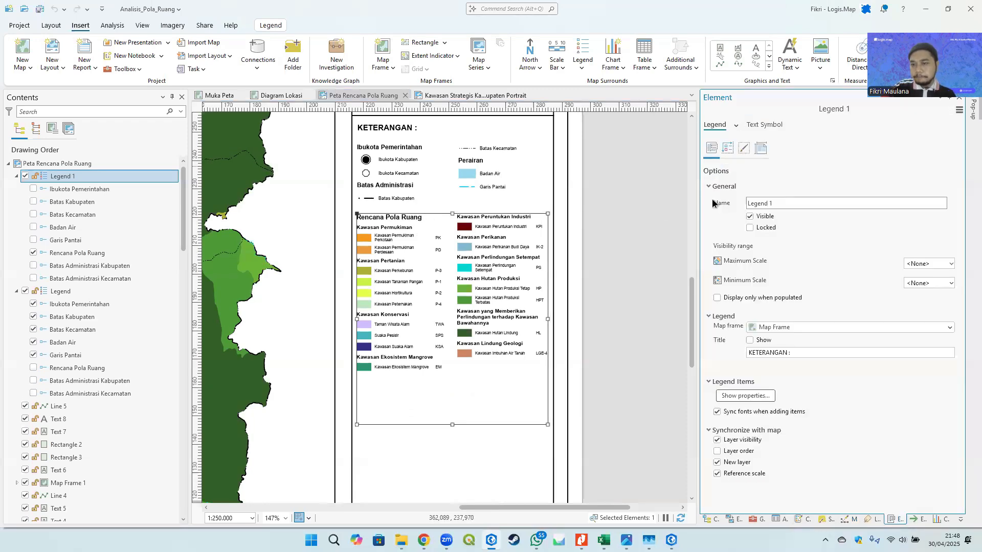
pyautogui.click(734, 125)
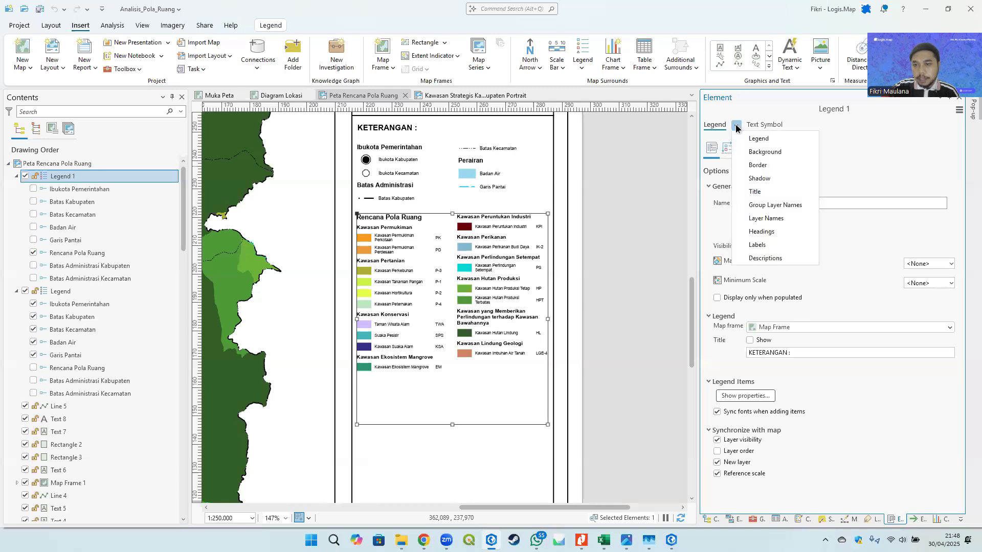
pyautogui.click(767, 218)
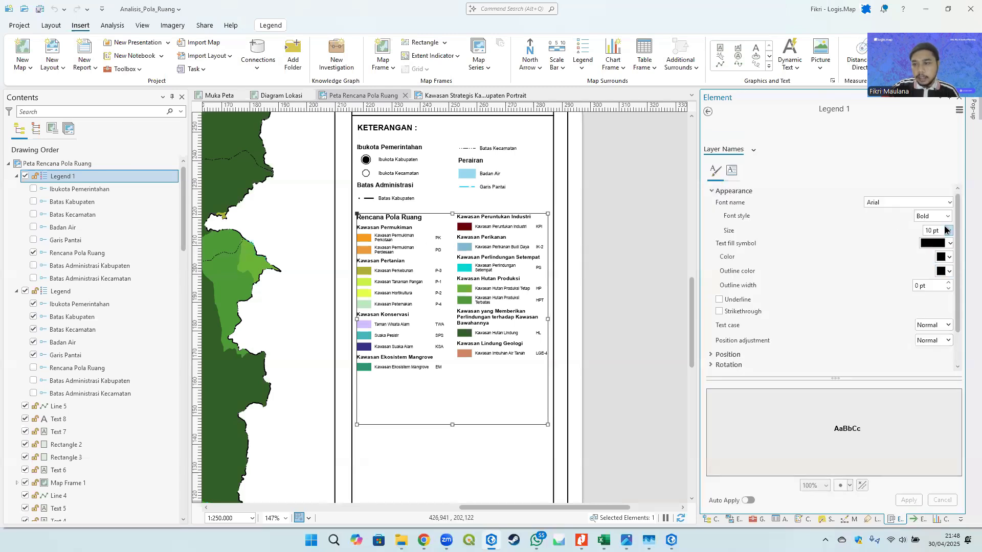
pyautogui.click(950, 231)
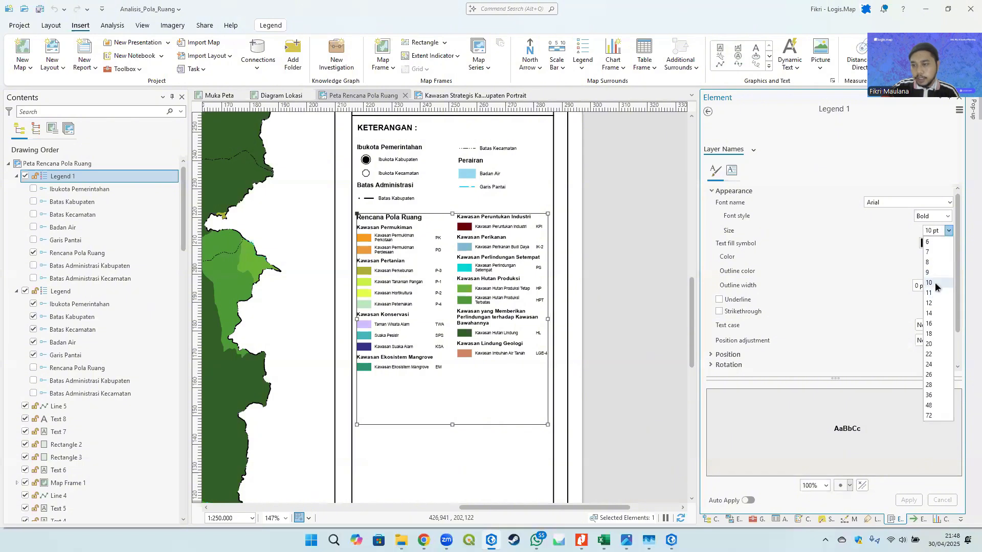
pyautogui.click(937, 263)
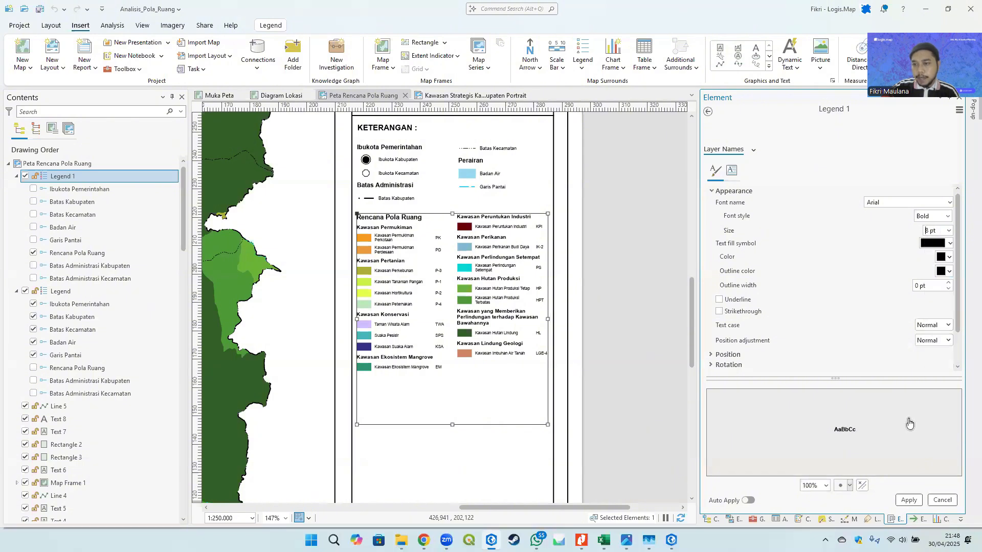
pyautogui.click(905, 502)
# - Set the copied legend's layer name text size to 9 pt and apply
pyautogui.click(624, 259)
pyautogui.scroll(1, 419, 225)
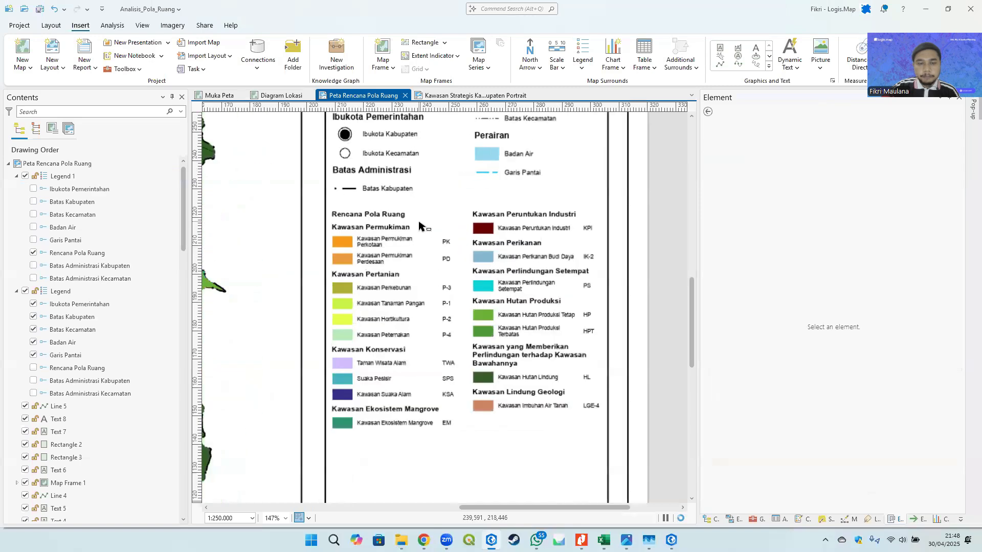
pyautogui.scroll(2, 419, 226)
pyautogui.moveTo(419, 226); pyautogui.dragTo(376, 184)
pyautogui.scroll(-3, 389, 207)
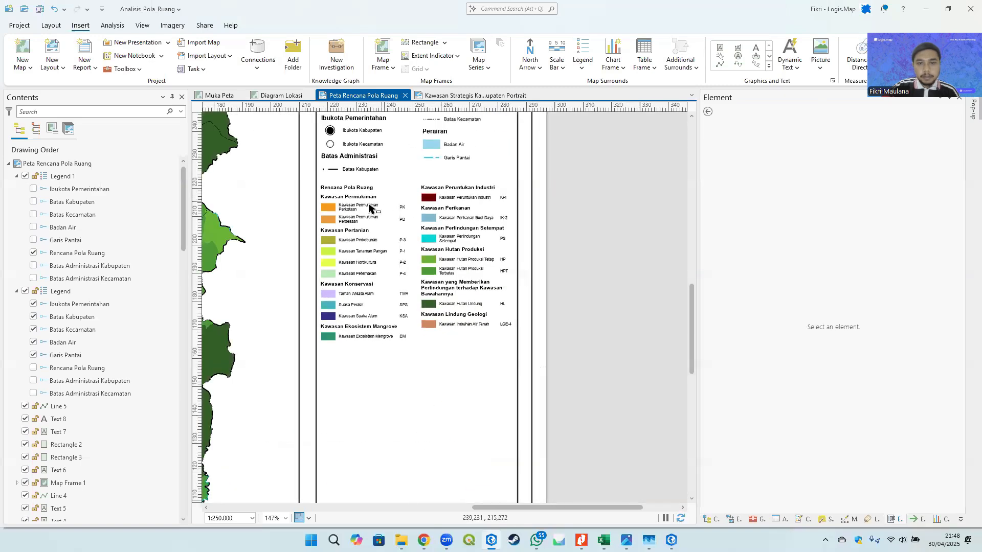
pyautogui.scroll(3, 369, 204)
pyautogui.click(353, 193)
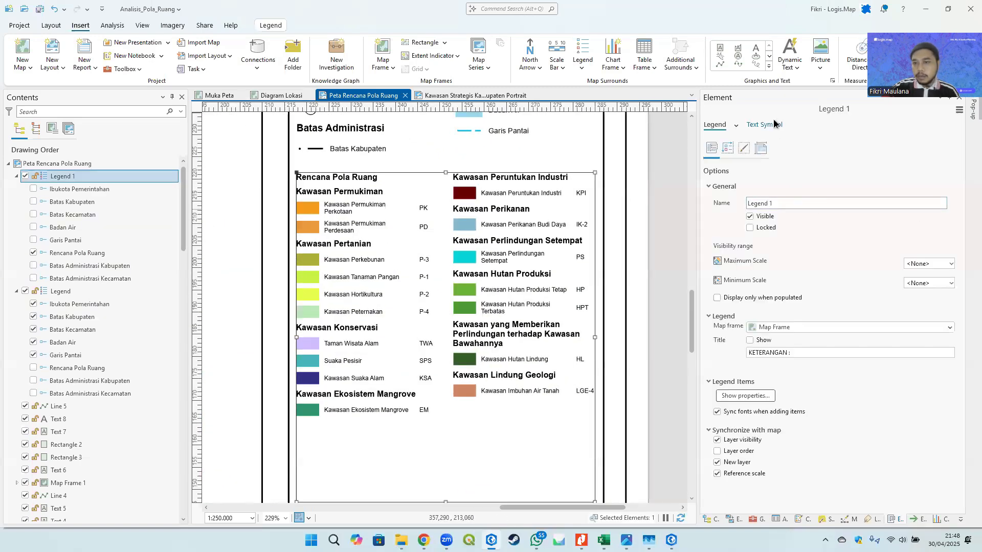
pyautogui.click(774, 124)
pyautogui.click(715, 124)
pyautogui.click(735, 126)
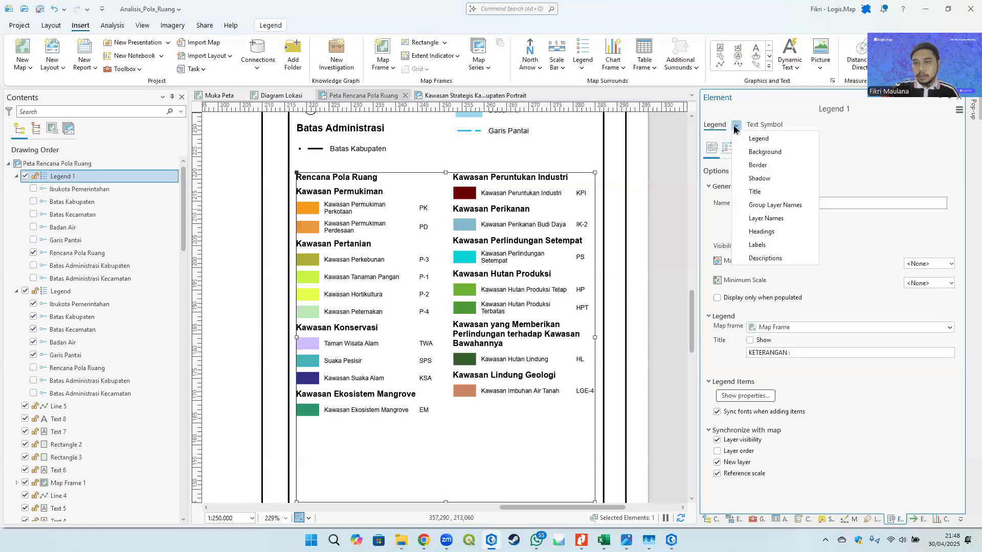
pyautogui.click(767, 219)
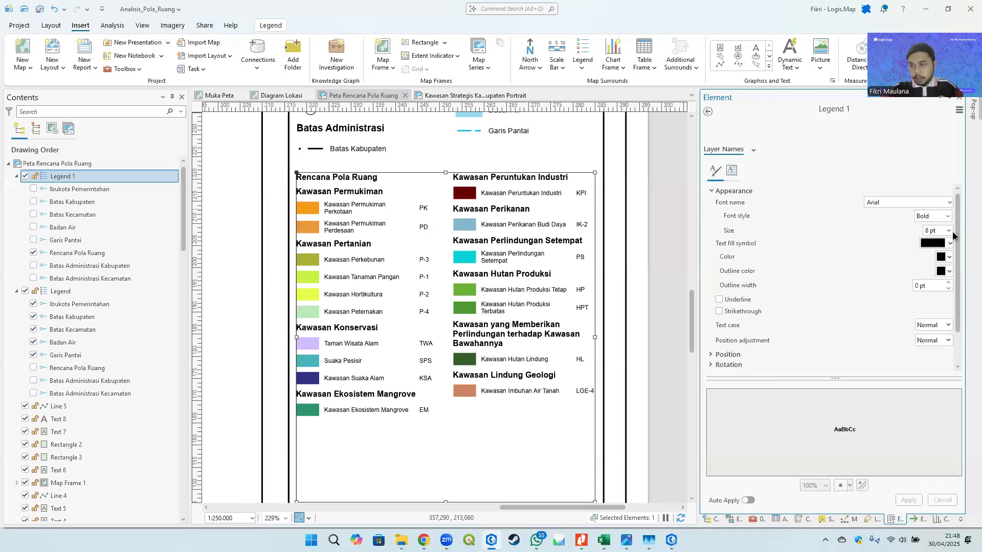
pyautogui.click(950, 230)
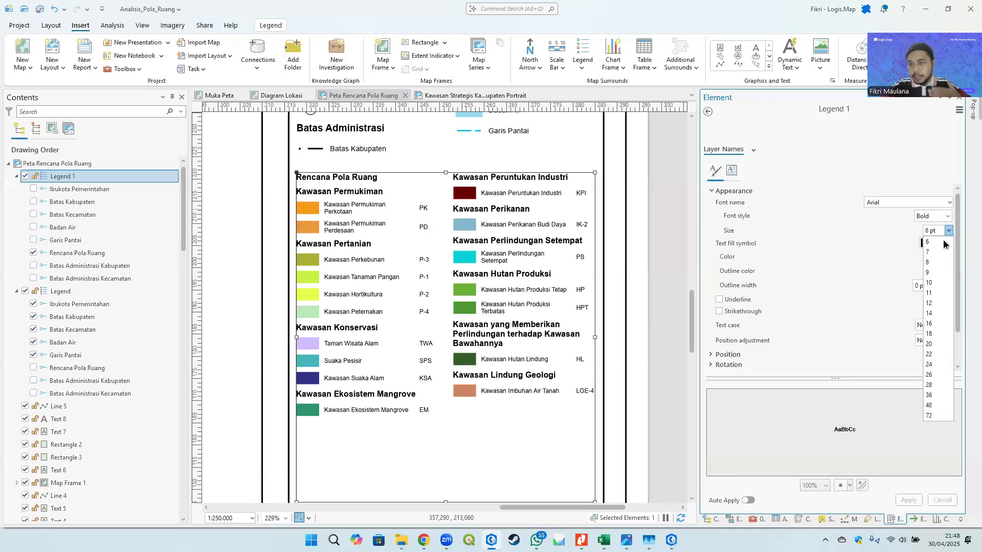
pyautogui.click(932, 273)
pyautogui.click(910, 501)
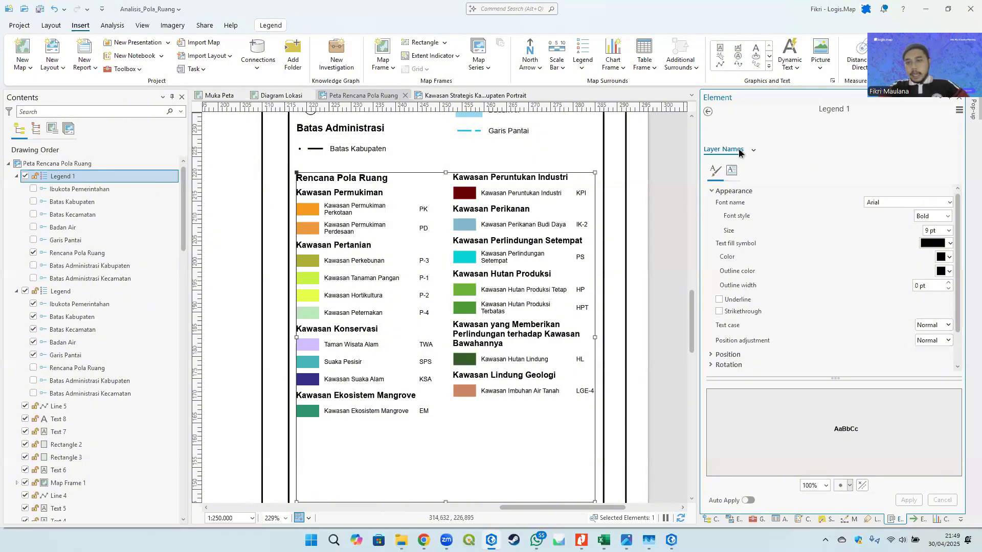
pyautogui.click(709, 111)
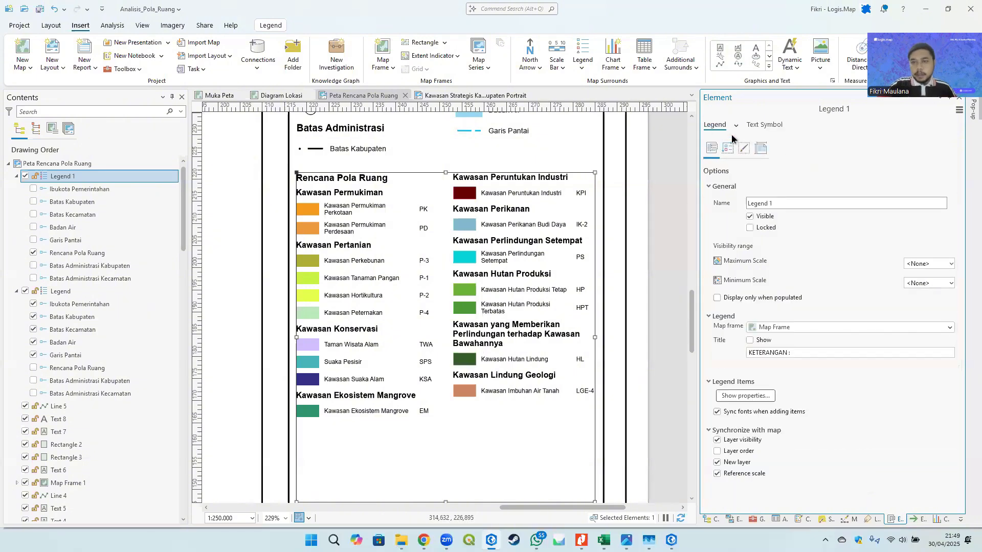
pyautogui.click(736, 126)
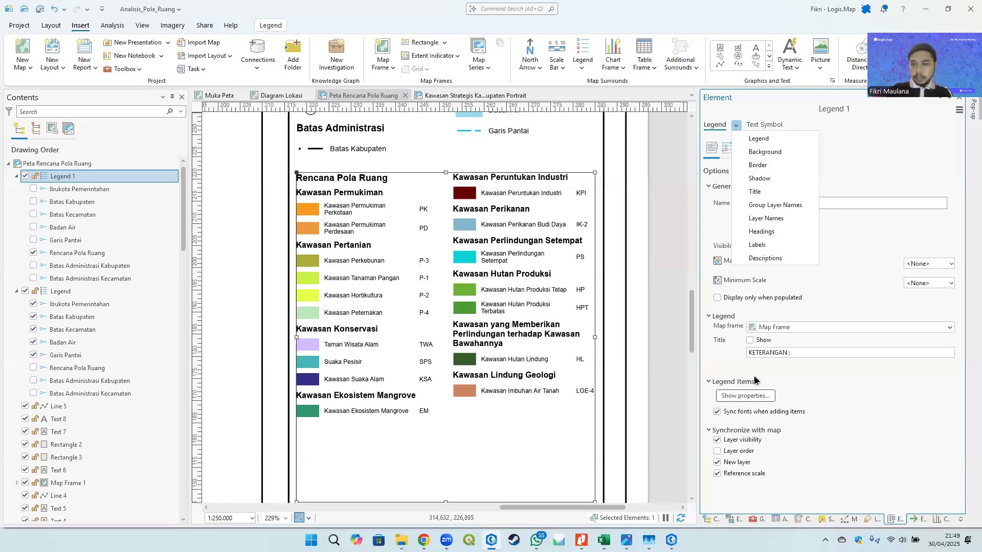
pyautogui.click(755, 399)
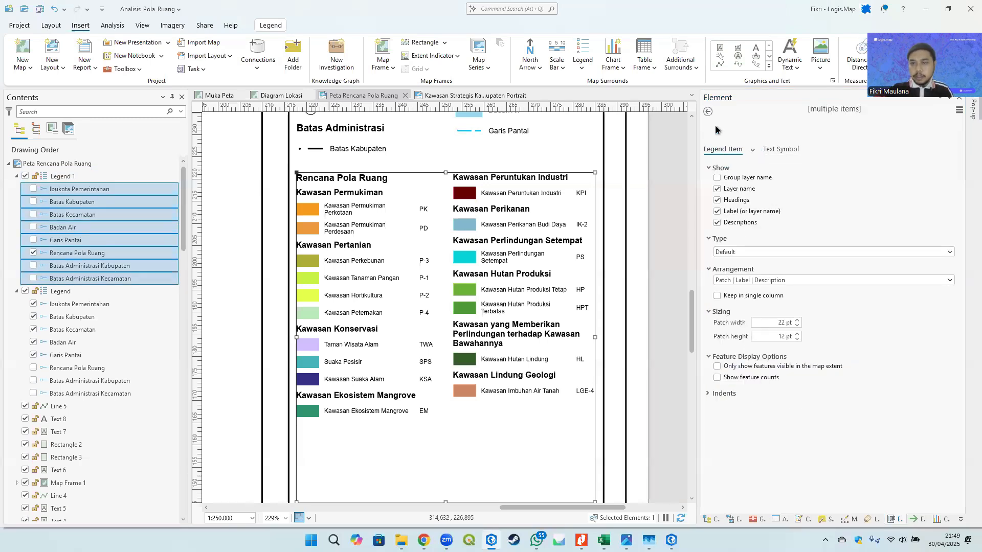
pyautogui.click(707, 112)
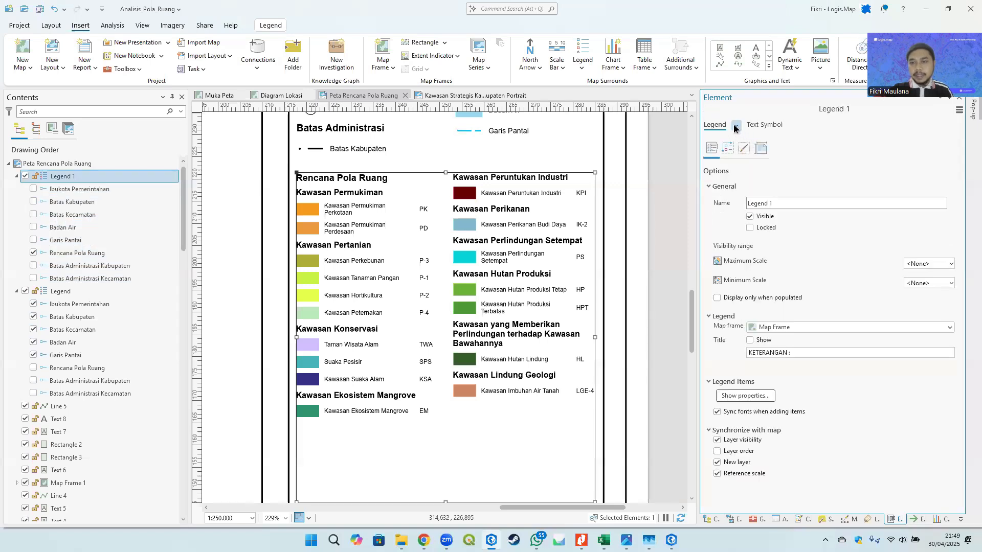
pyautogui.click(734, 125)
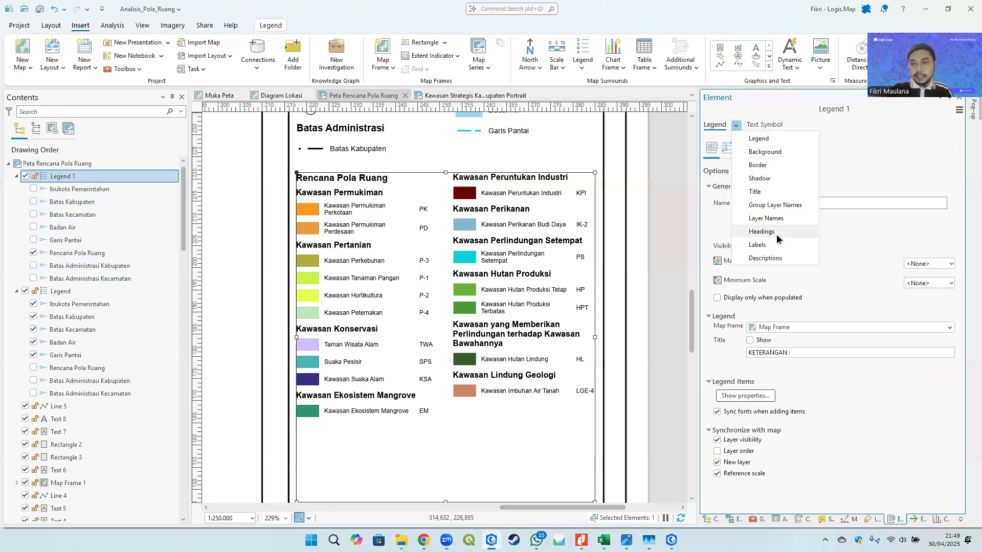
pyautogui.click(743, 107)
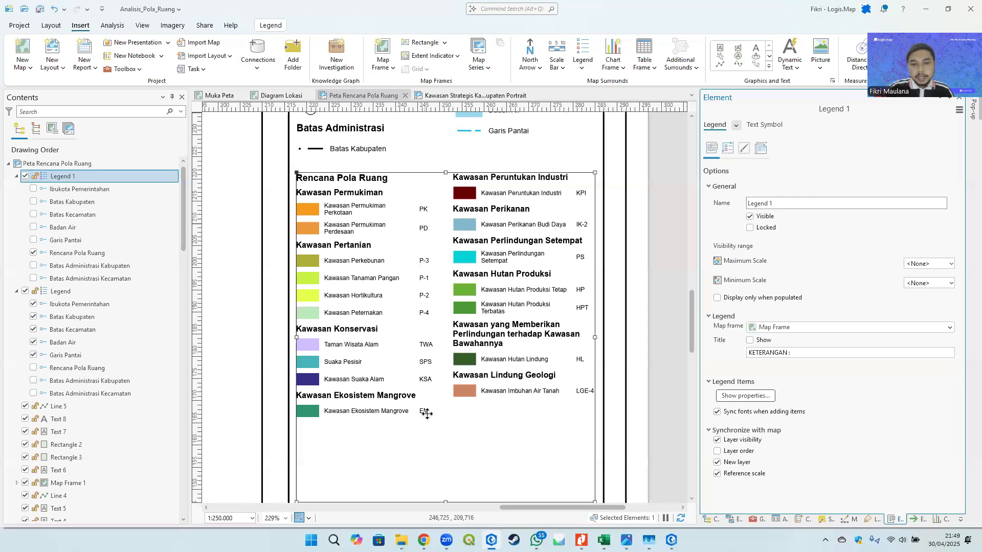
# - Set the copied legend's description text to Bold, 5 pt, and apply
pyautogui.click(736, 125)
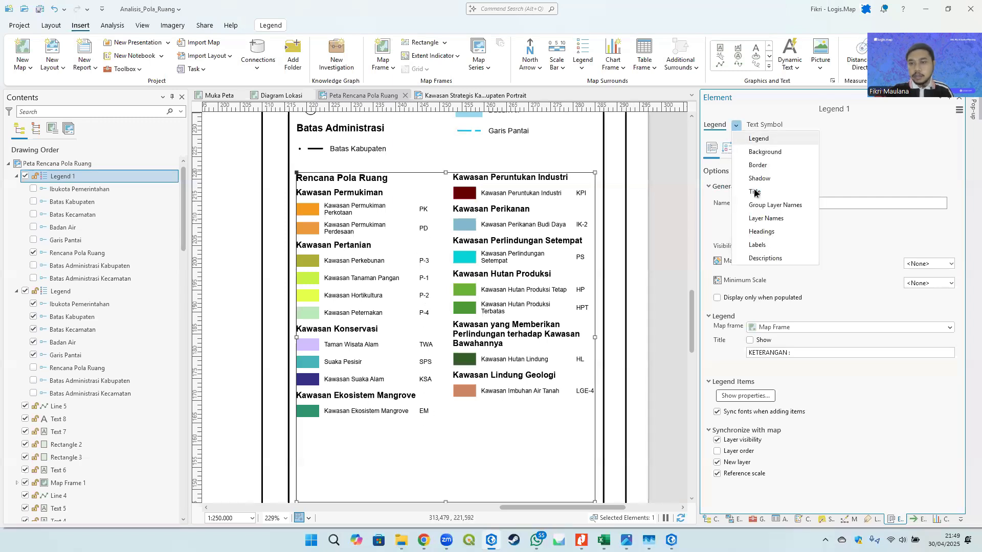
pyautogui.click(765, 260)
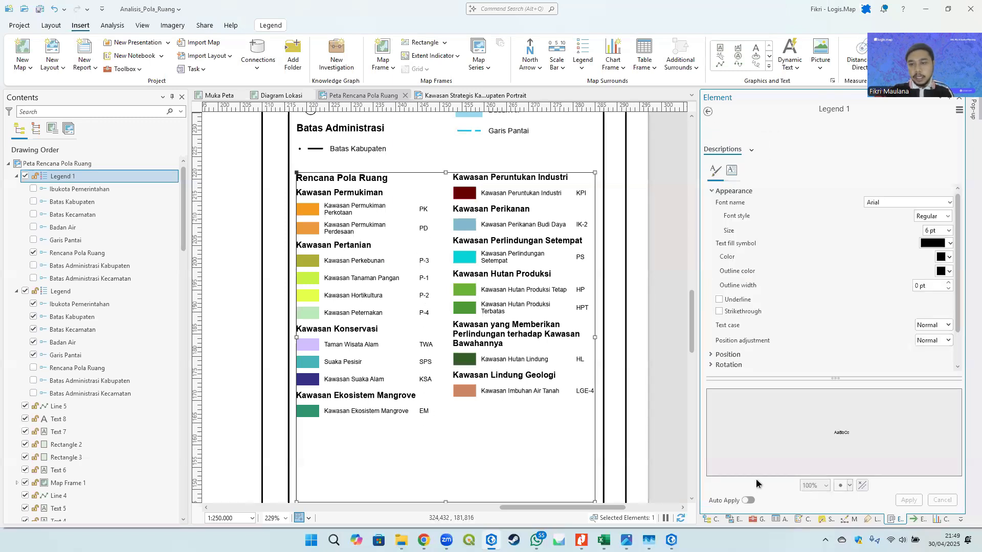
pyautogui.scroll(-1, 765, 344)
pyautogui.click(736, 331)
pyautogui.scroll(-2, 910, 325)
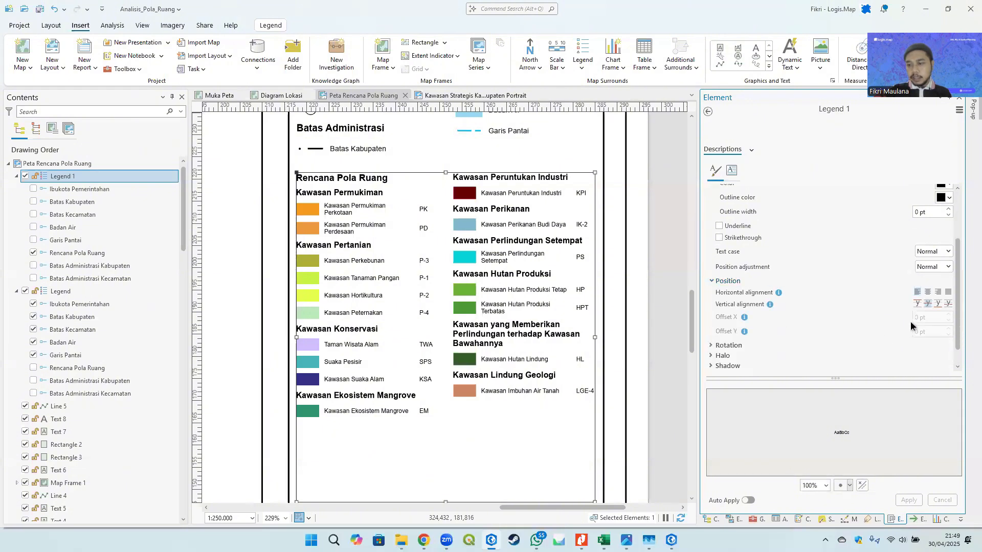
pyautogui.scroll(2, 817, 248)
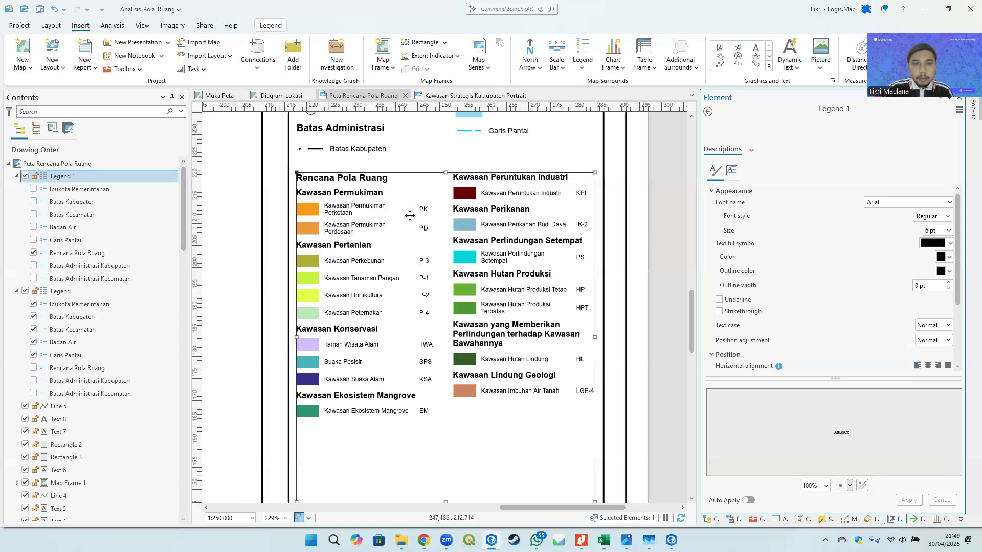
pyautogui.scroll(3, 412, 220)
pyautogui.scroll(-3, 409, 224)
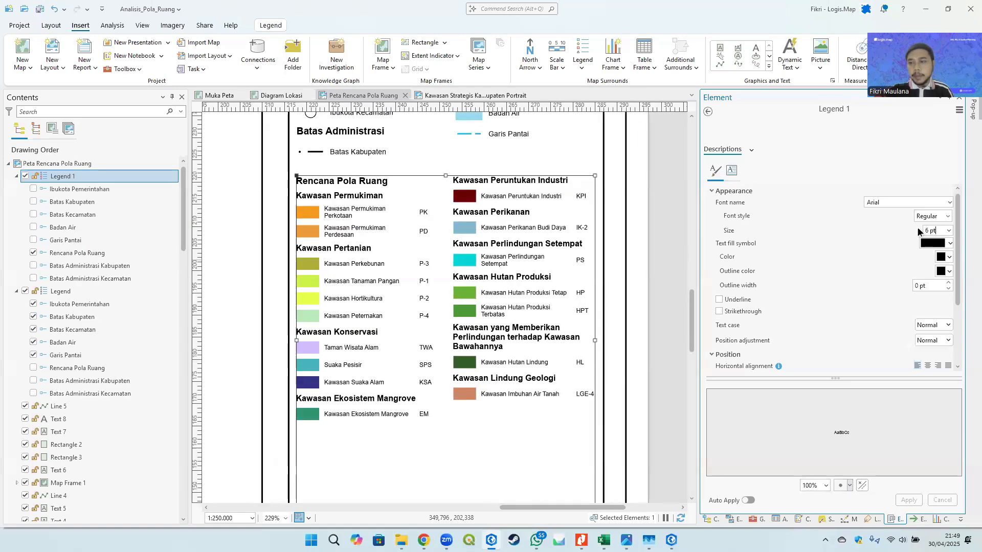
pyautogui.moveTo(917, 228); pyautogui.dragTo(895, 223)
pyautogui.write('5')
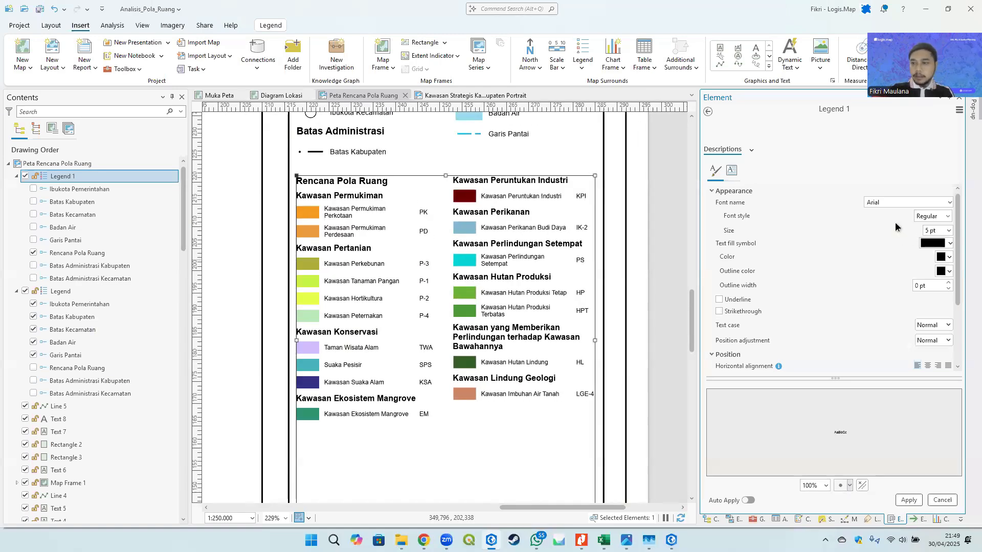
pyautogui.click(948, 216)
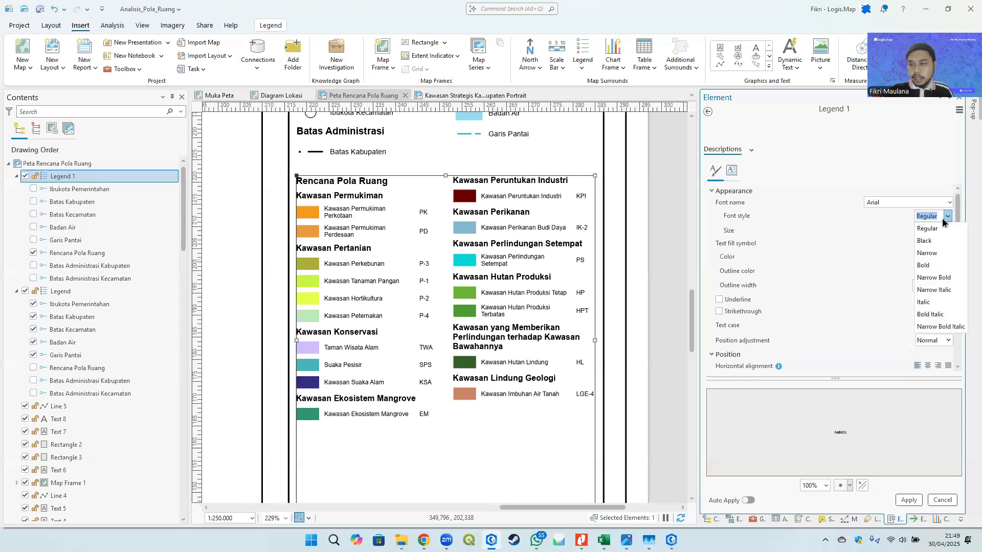
pyautogui.click(930, 264)
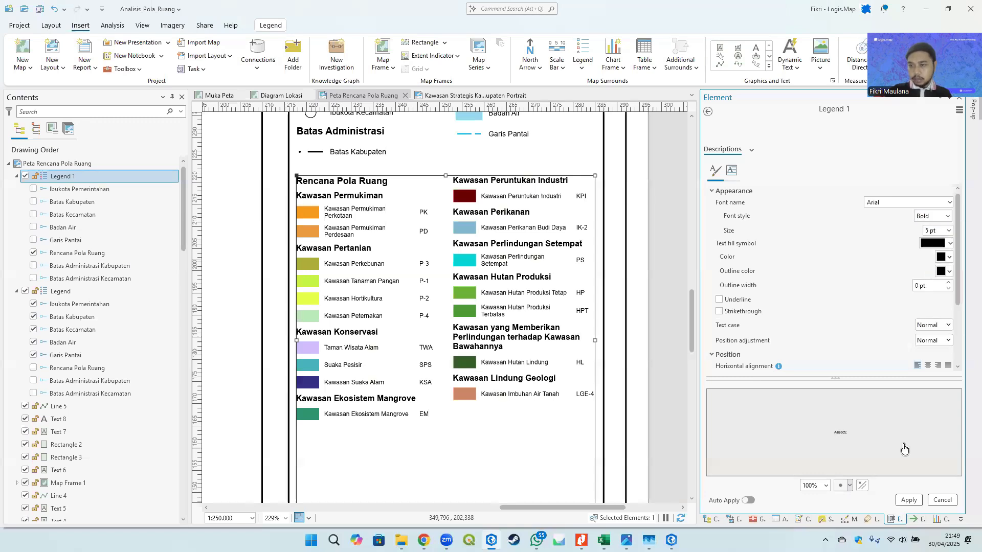
pyautogui.click(907, 503)
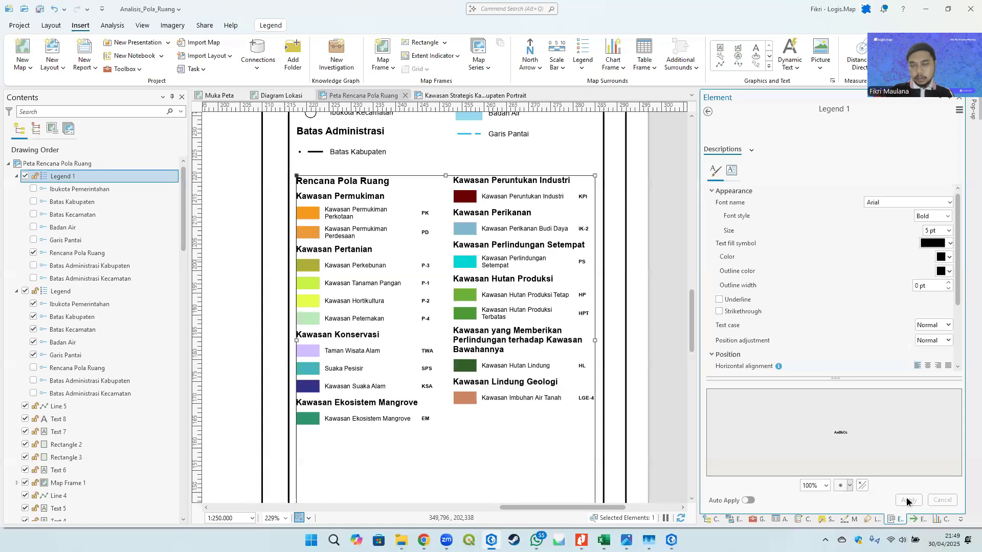
# - Center-align the legend's description text horizontally and apply
pyautogui.scroll(3, 291, 175)
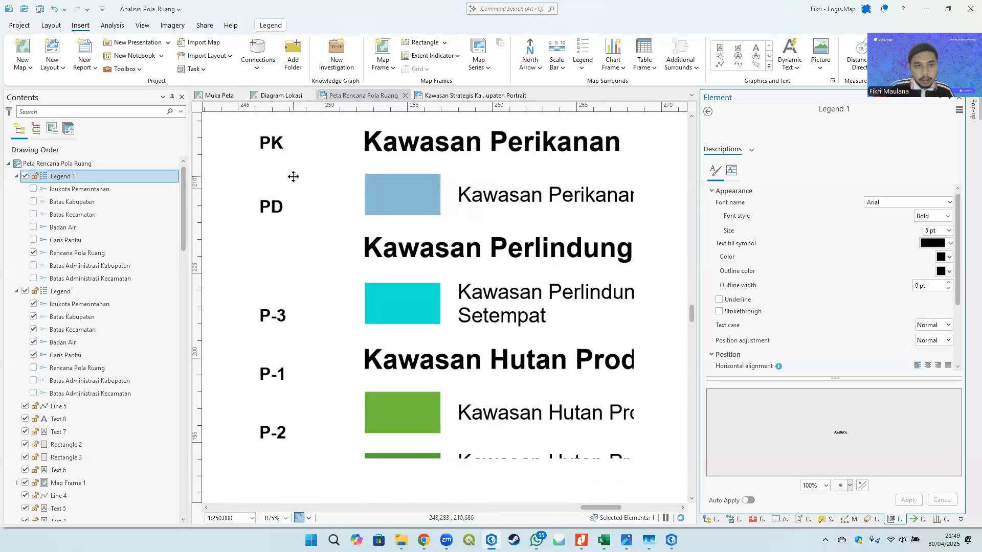
pyautogui.scroll(-1, 873, 326)
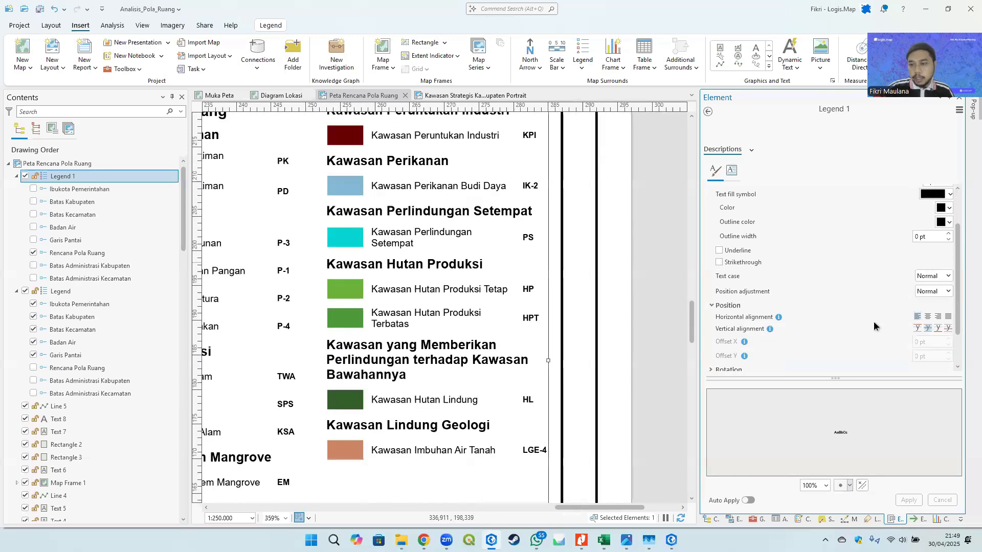
pyautogui.click(928, 316)
pyautogui.click(908, 502)
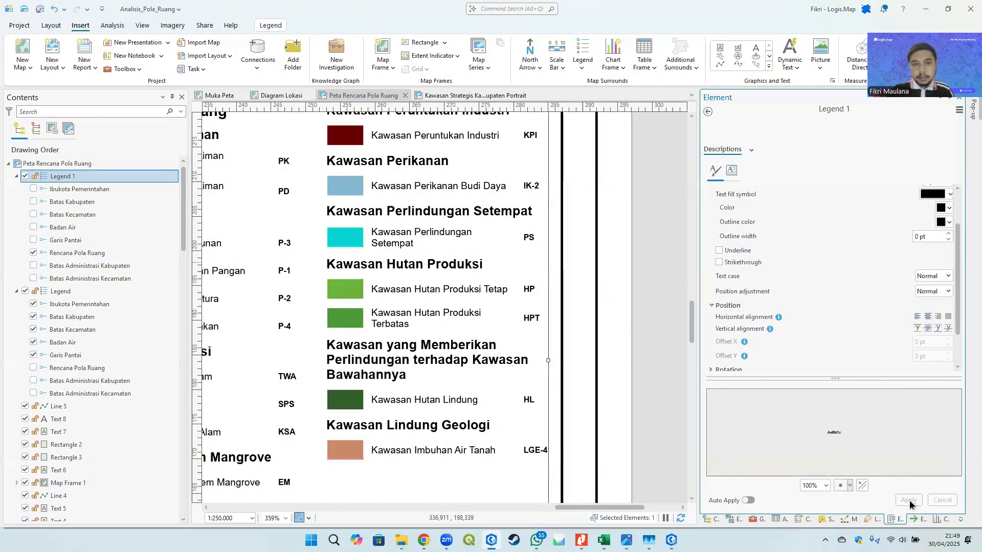
pyautogui.scroll(-1, 819, 270)
pyautogui.scroll(-3, 453, 266)
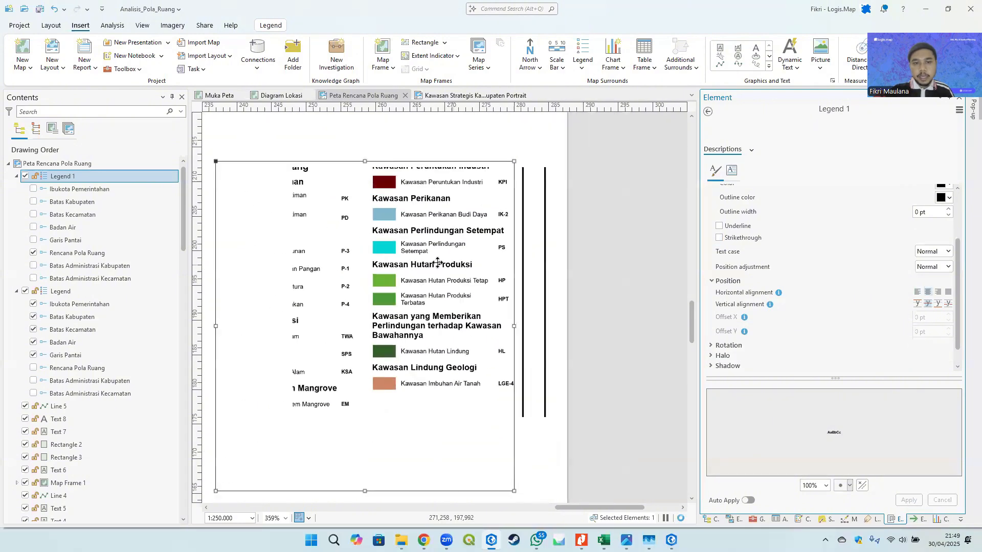
# - Open the copied legend's items description text symbol and set its horizontal offset to -100 pt, then apply
pyautogui.click(707, 113)
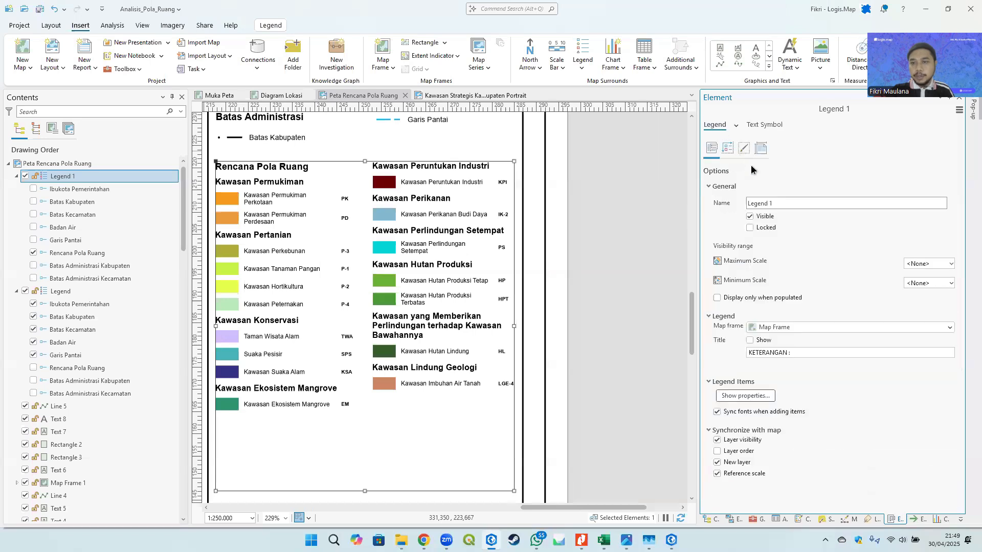
pyautogui.click(747, 397)
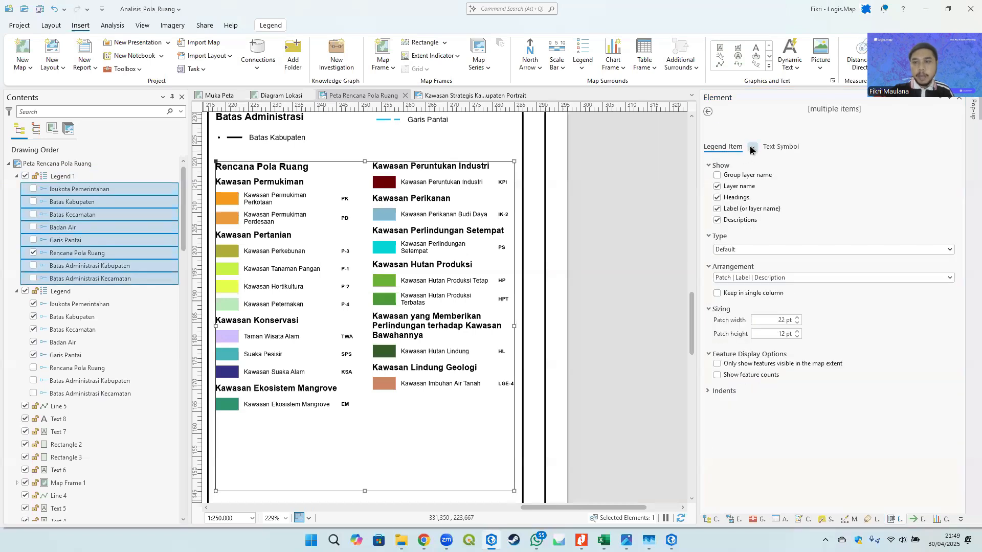
pyautogui.click(751, 147)
pyautogui.click(785, 226)
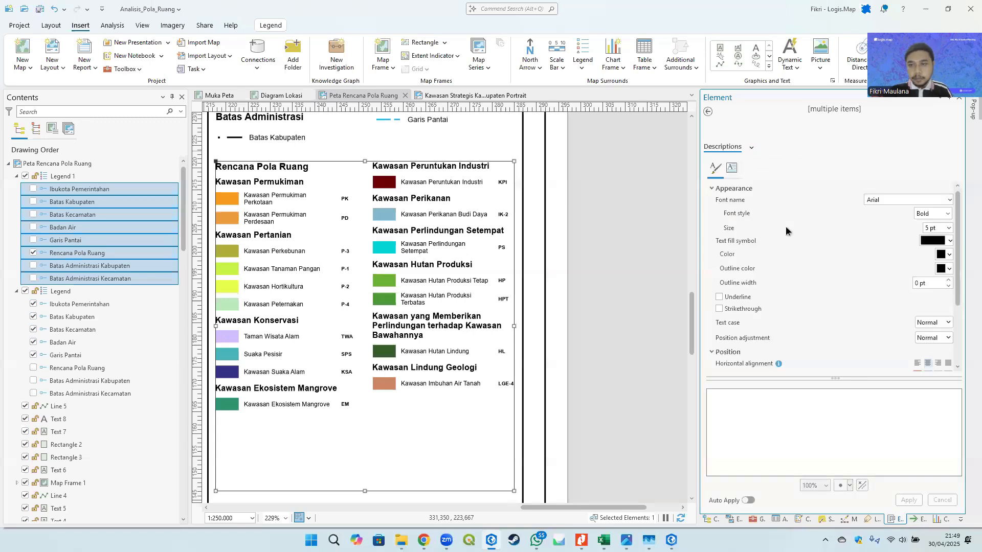
pyautogui.scroll(-4, 851, 286)
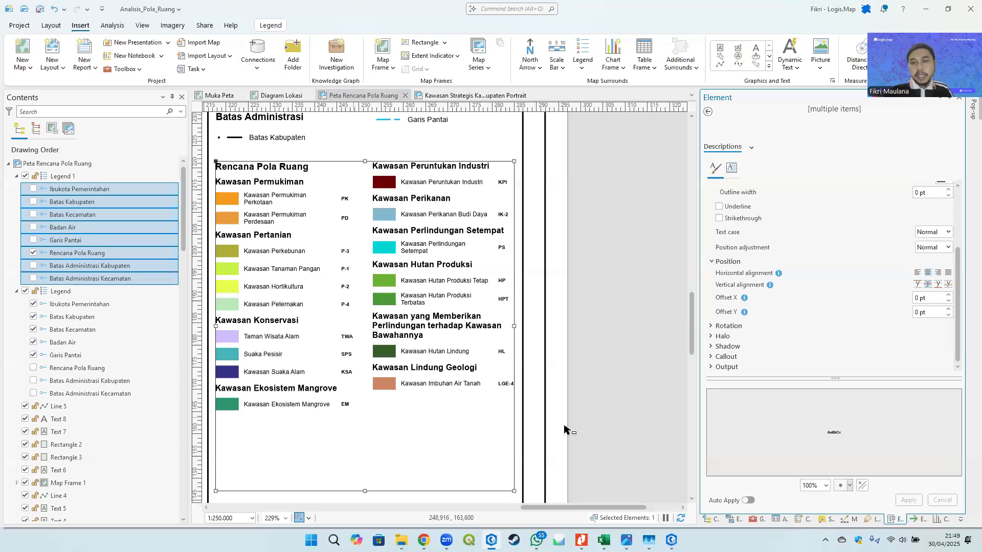
pyautogui.click(931, 313)
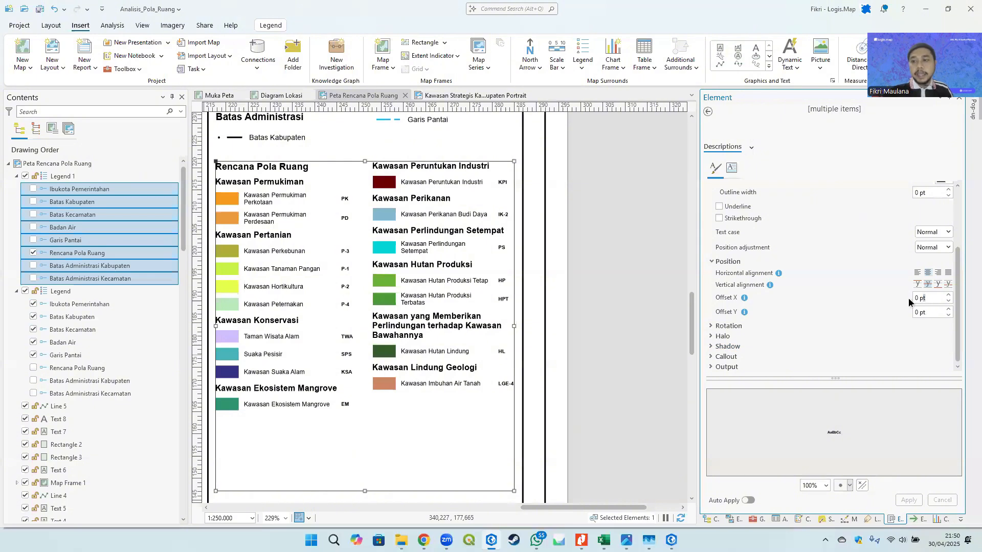
pyautogui.moveTo(909, 303); pyautogui.dragTo(891, 300)
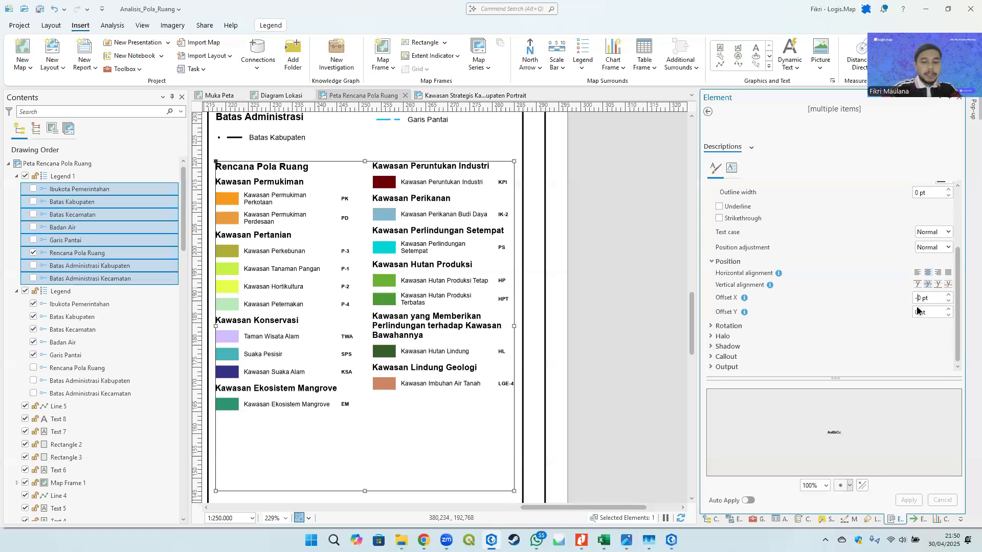
pyautogui.write('0')
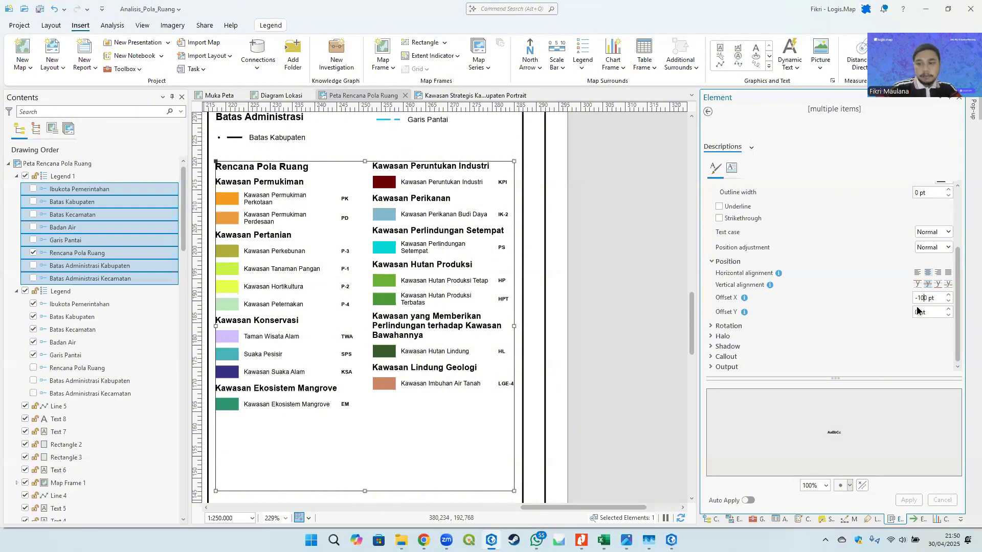
pyautogui.click(913, 357)
pyautogui.click(908, 500)
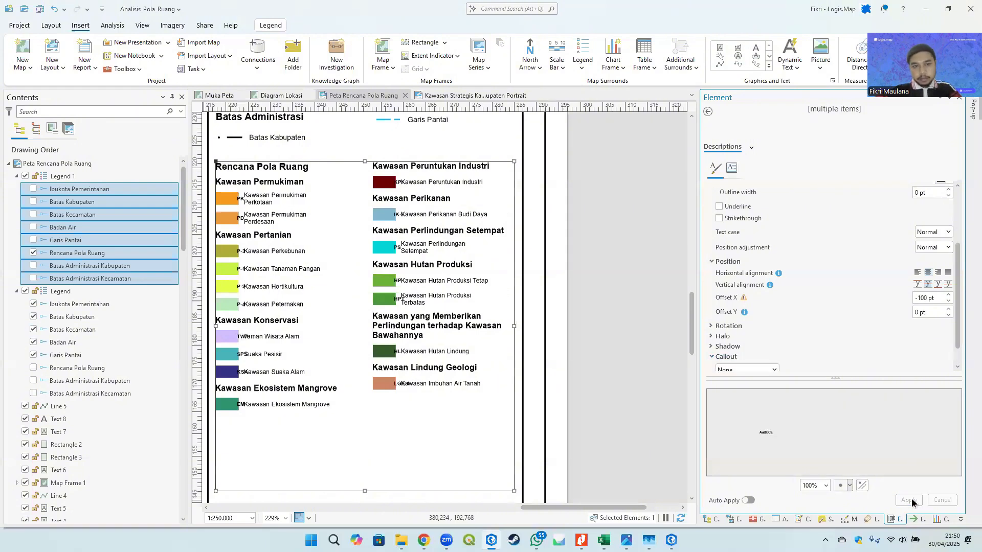
# - Nudge the description text's X offset to -113 pt and apply
pyautogui.hscroll(-2, 337, 225)
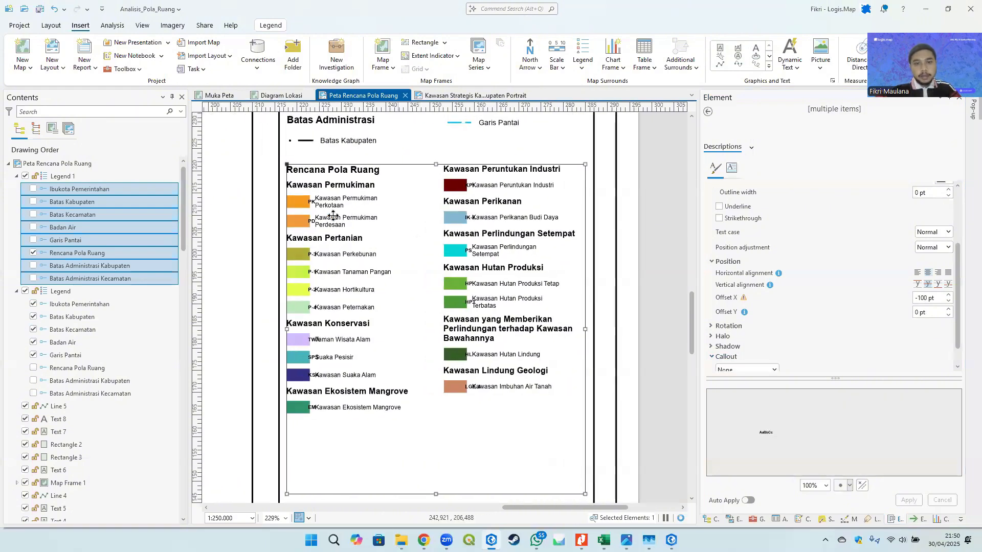
pyautogui.click(947, 302)
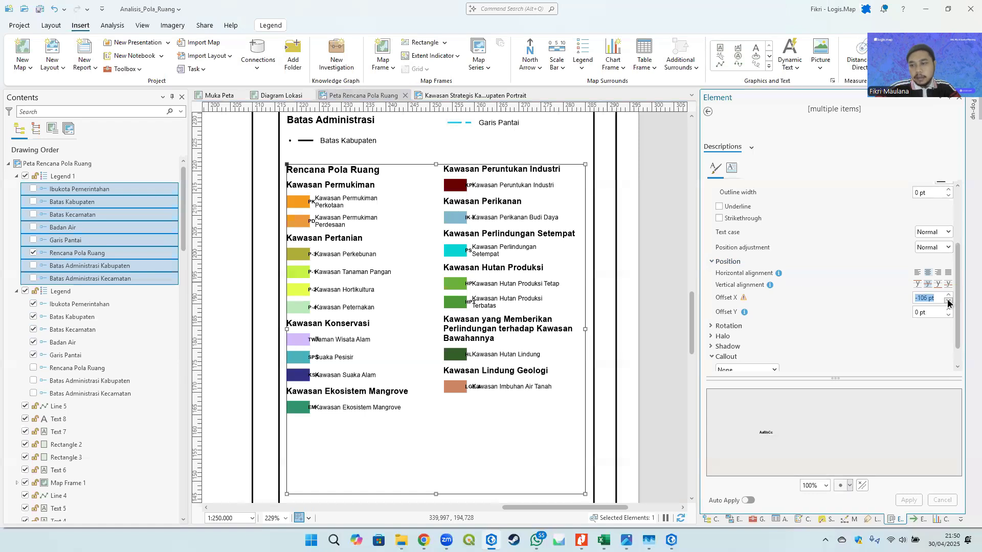
pyautogui.click(937, 335)
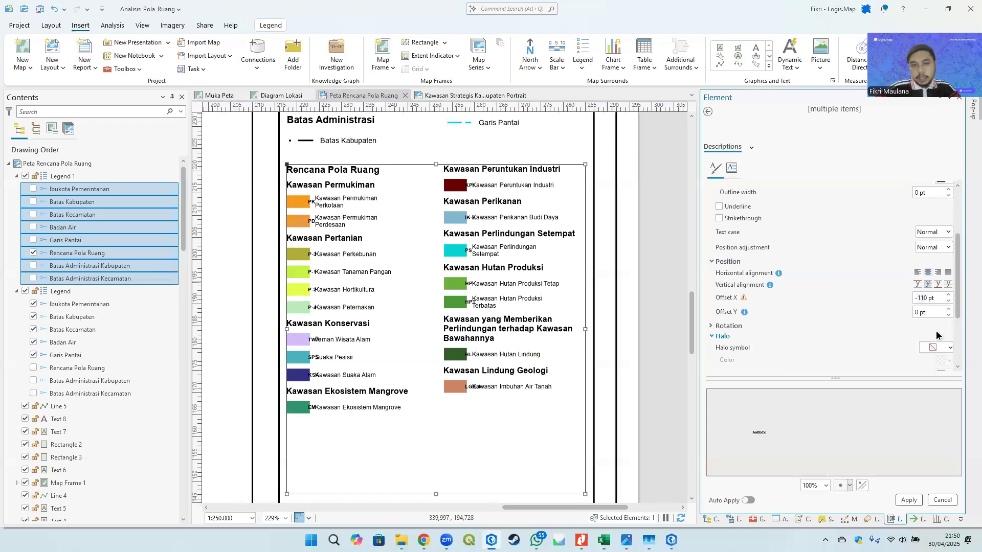
pyautogui.click(912, 501)
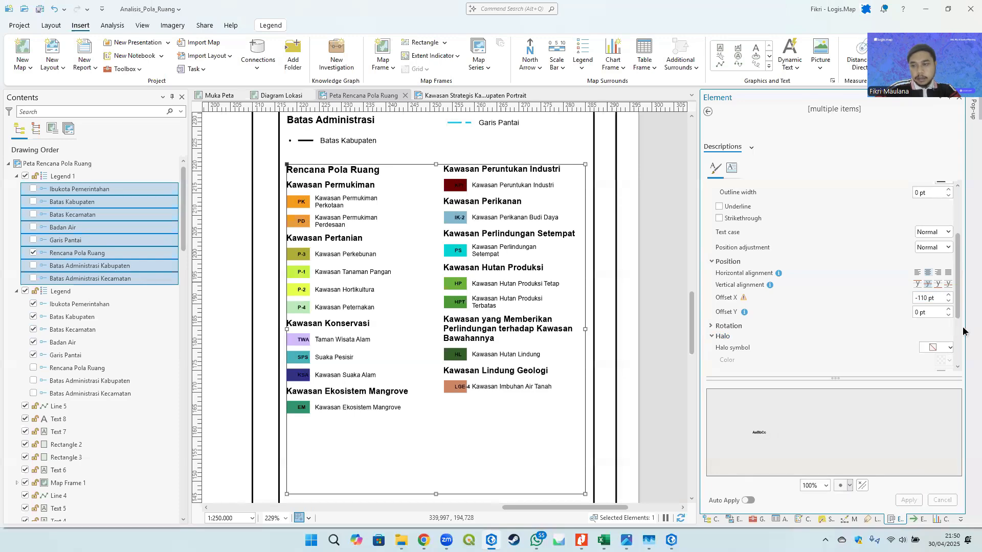
pyautogui.scroll(6, 305, 248)
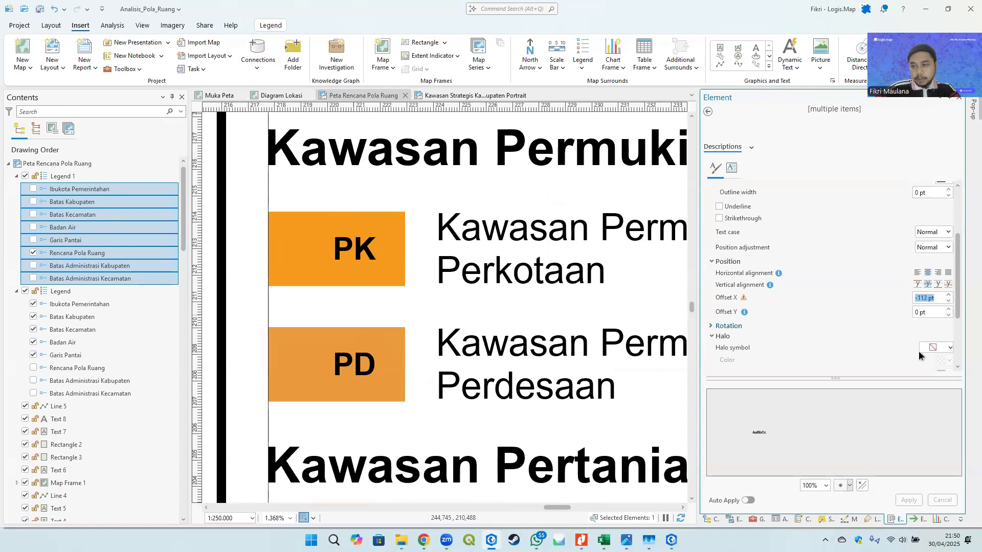
pyautogui.click(904, 499)
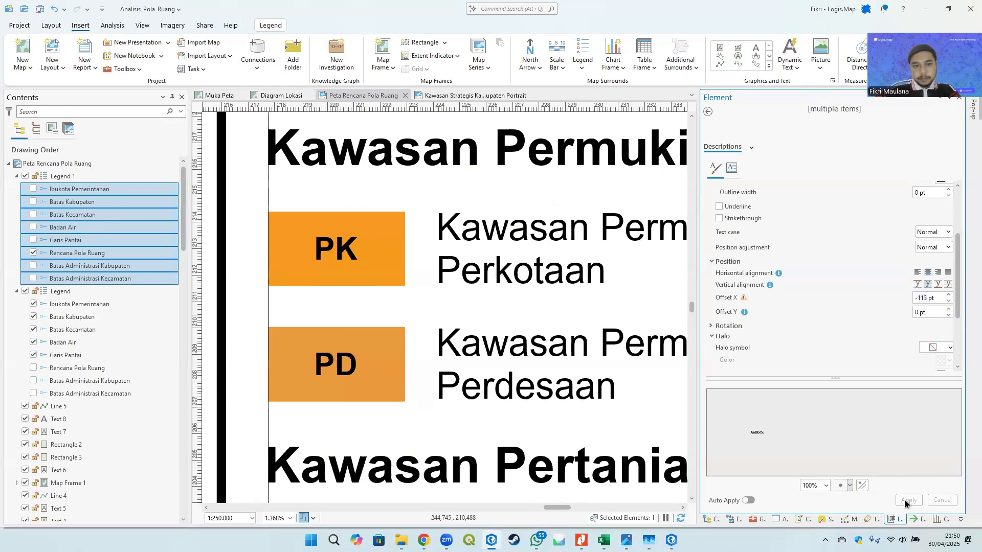
# - Give the description text a white halo symbol and apply
pyautogui.scroll(-3, 375, 270)
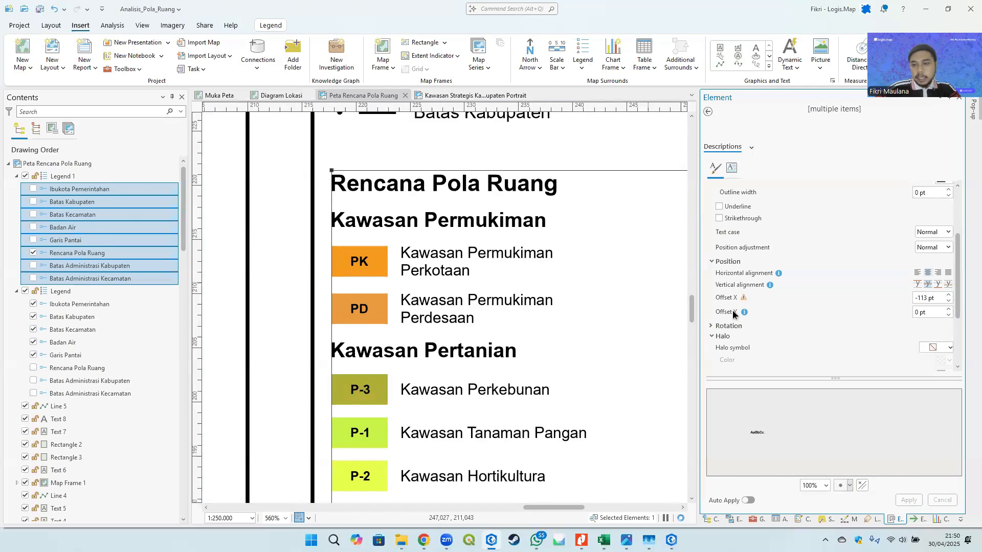
pyautogui.scroll(-2, 850, 352)
pyautogui.click(936, 298)
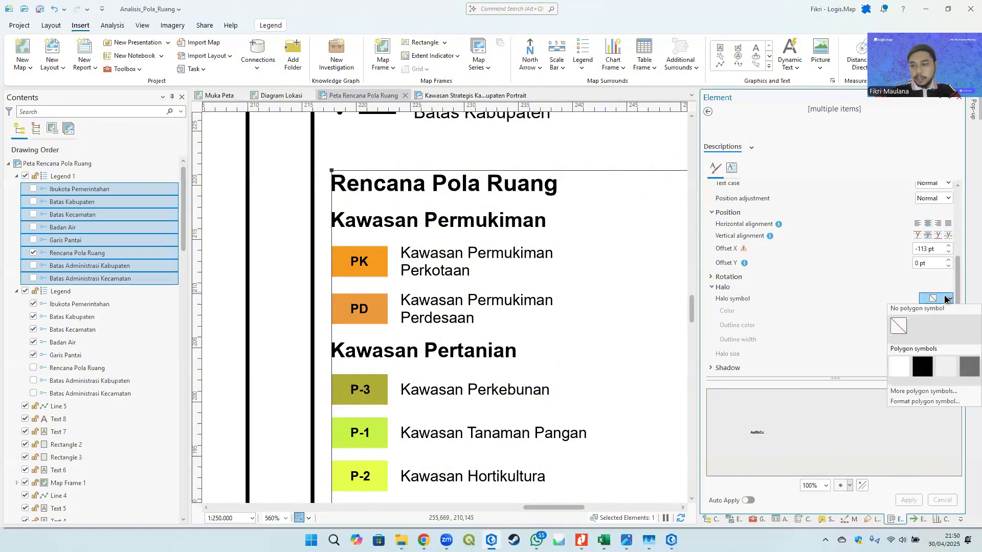
pyautogui.click(898, 366)
pyautogui.click(909, 499)
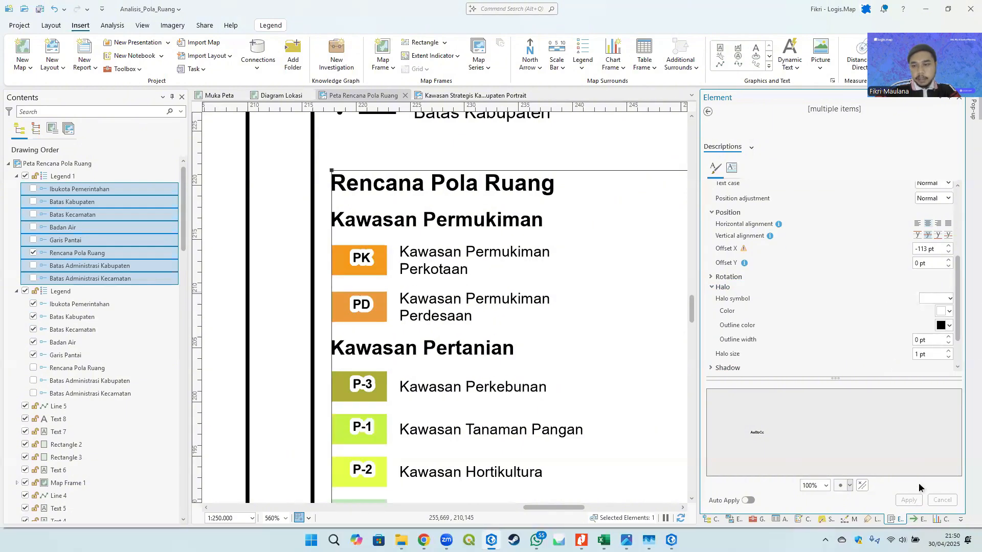
# - Set the description text's halo size to 0,4 pt and apply
pyautogui.tripleClick(930, 353)
pyautogui.write('0')
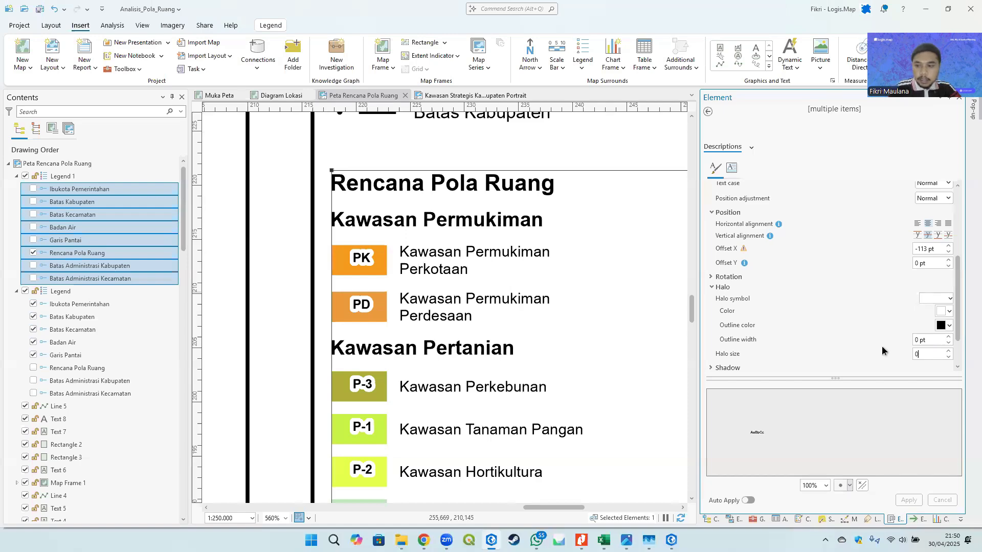
pyautogui.write(',4')
pyautogui.press('Tab')
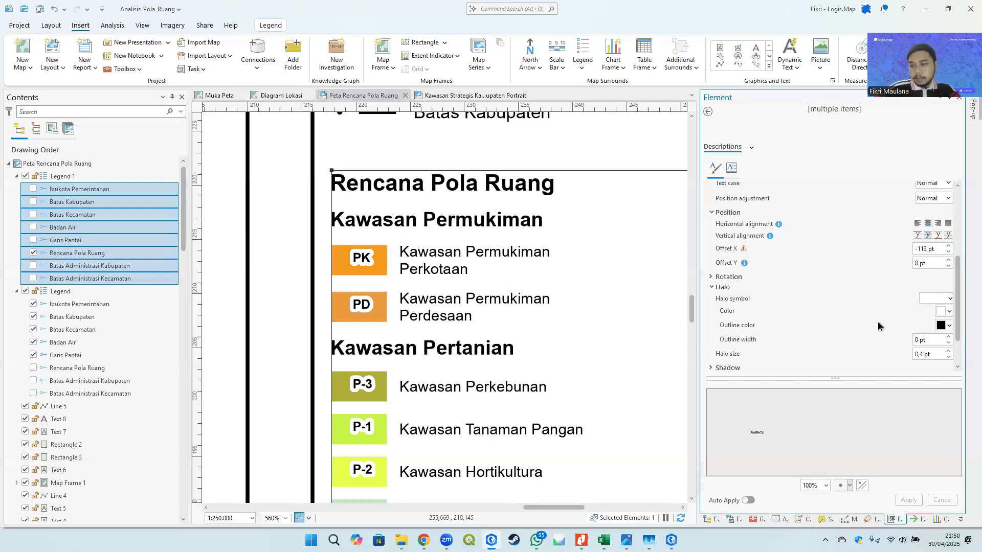
pyautogui.click(906, 500)
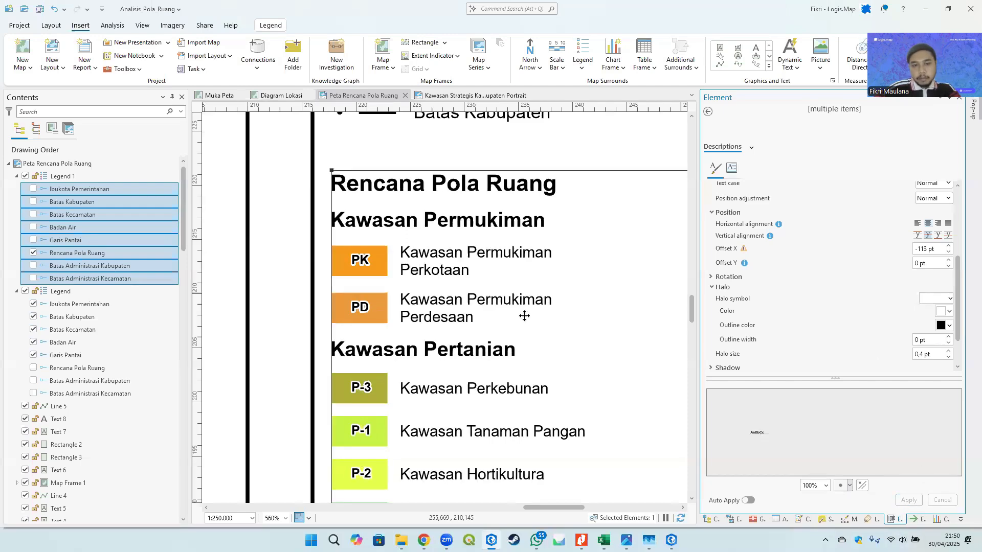
# - Inspect the legend's patch codes and description labels across the layout
pyautogui.scroll(-6, 524, 315)
pyautogui.scroll(1, 477, 252)
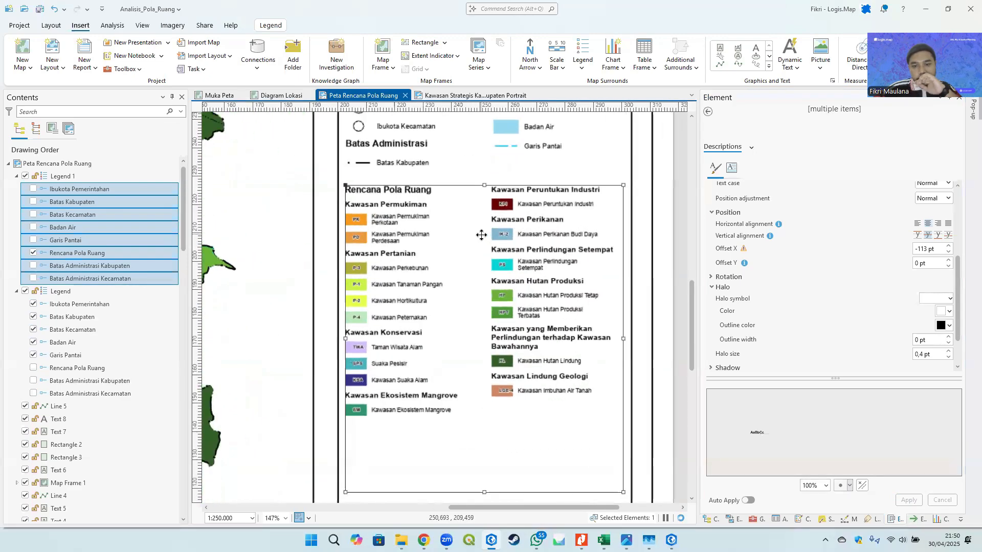
pyautogui.scroll(2, 429, 268)
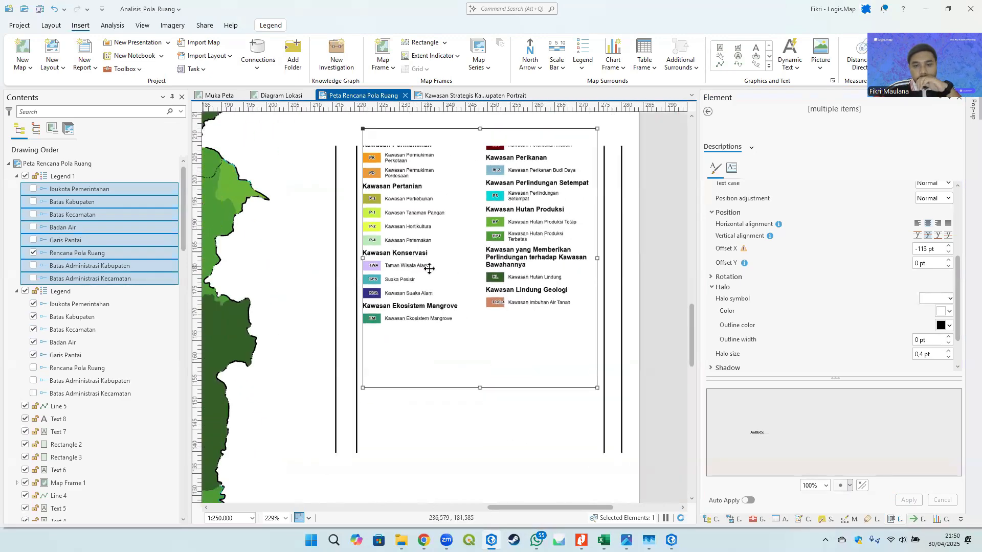
pyautogui.scroll(-2, 428, 268)
pyautogui.click(465, 332)
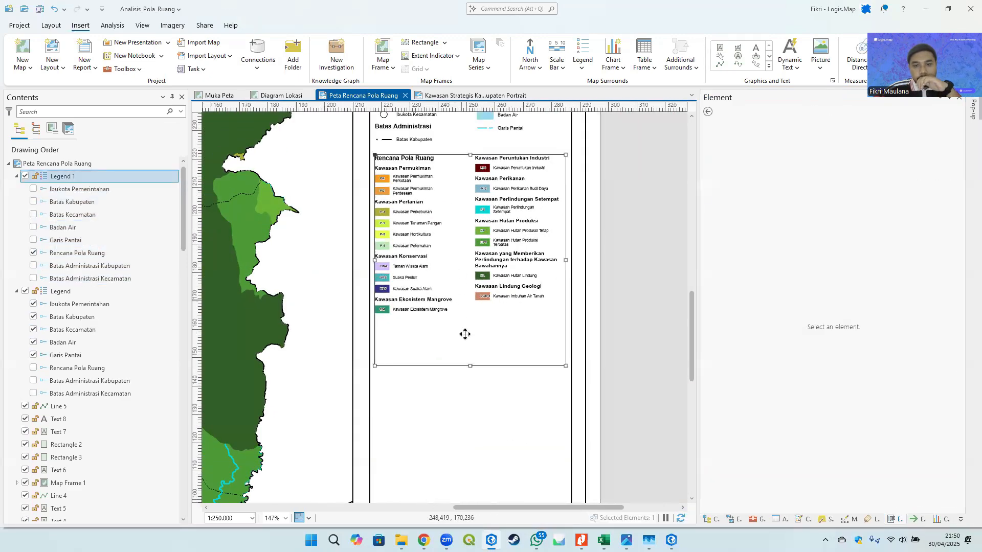
pyautogui.click(620, 243)
pyautogui.scroll(2, 485, 257)
pyautogui.moveTo(423, 215); pyautogui.dragTo(409, 354)
pyautogui.moveTo(408, 321); pyautogui.dragTo(384, 239)
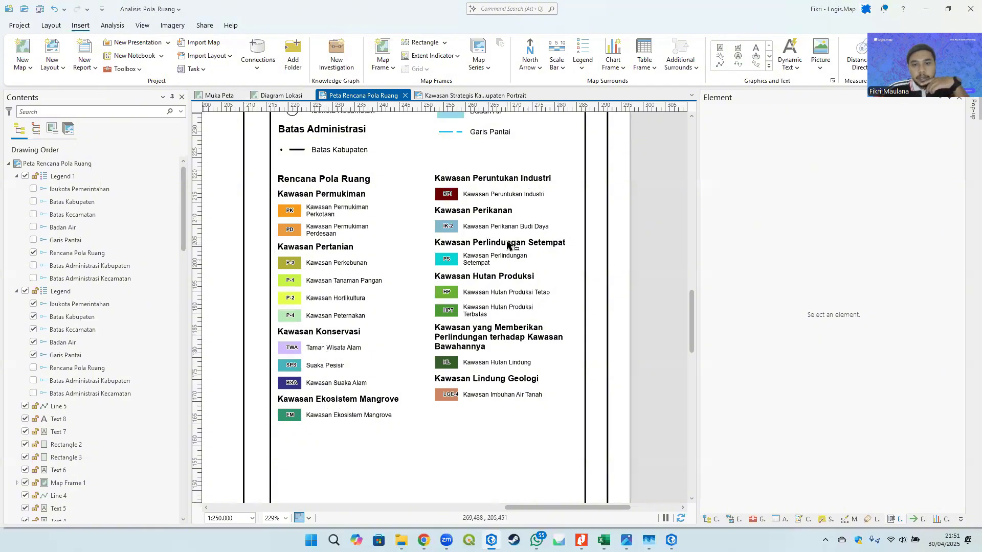
pyautogui.scroll(1, 452, 405)
pyautogui.scroll(4, 453, 405)
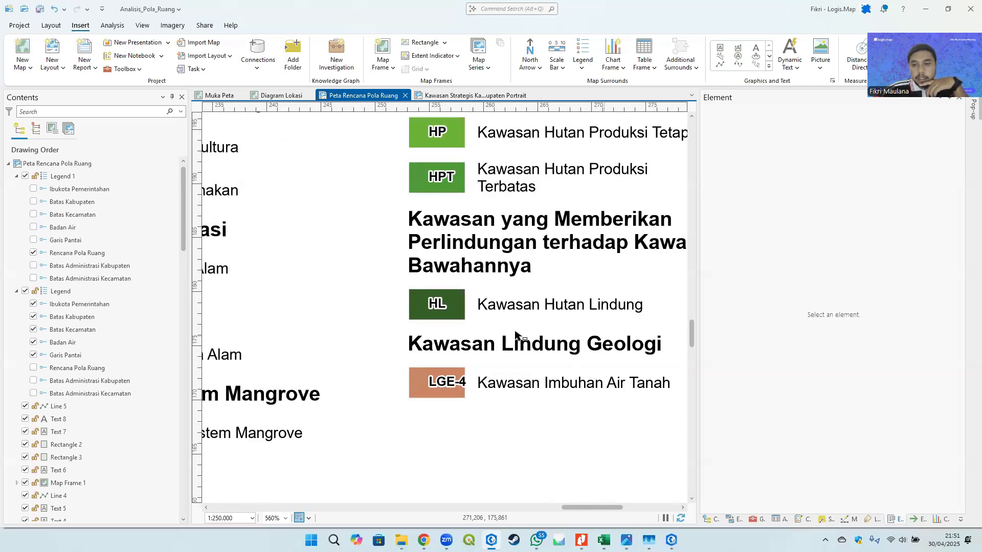
# - Reselect the copied legend, reopen its description text symbol, and set the X offset to -115 pt, then apply
pyautogui.click(489, 291)
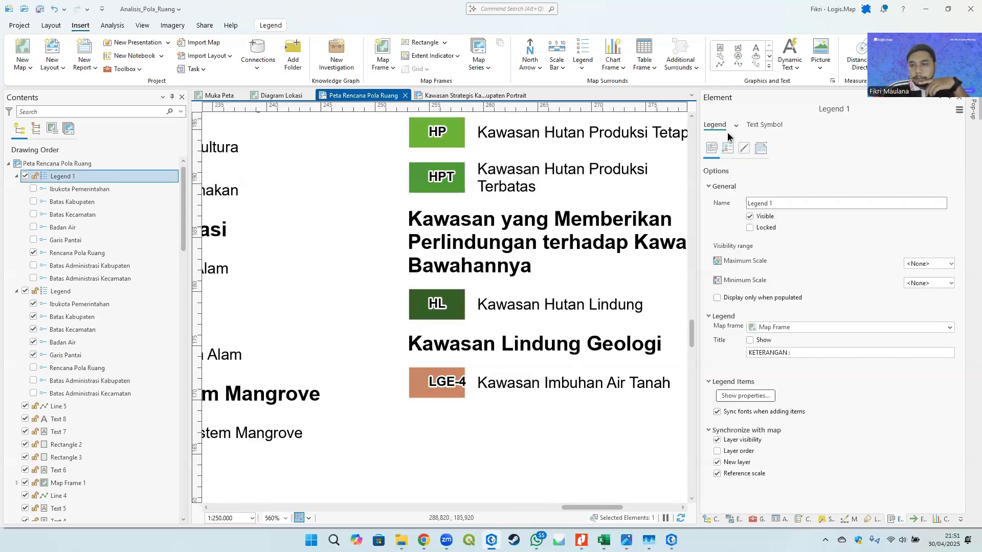
pyautogui.click(745, 395)
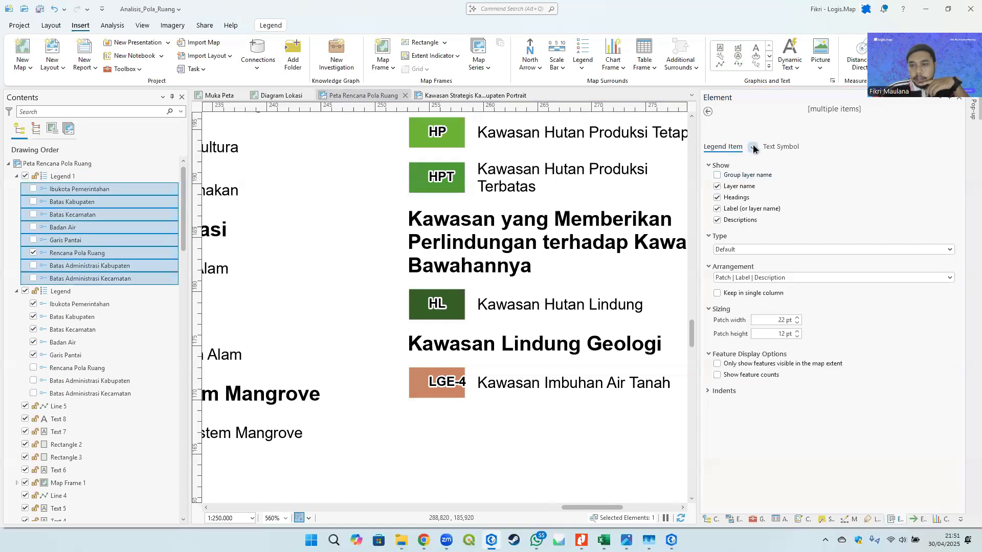
pyautogui.click(754, 148)
pyautogui.click(782, 228)
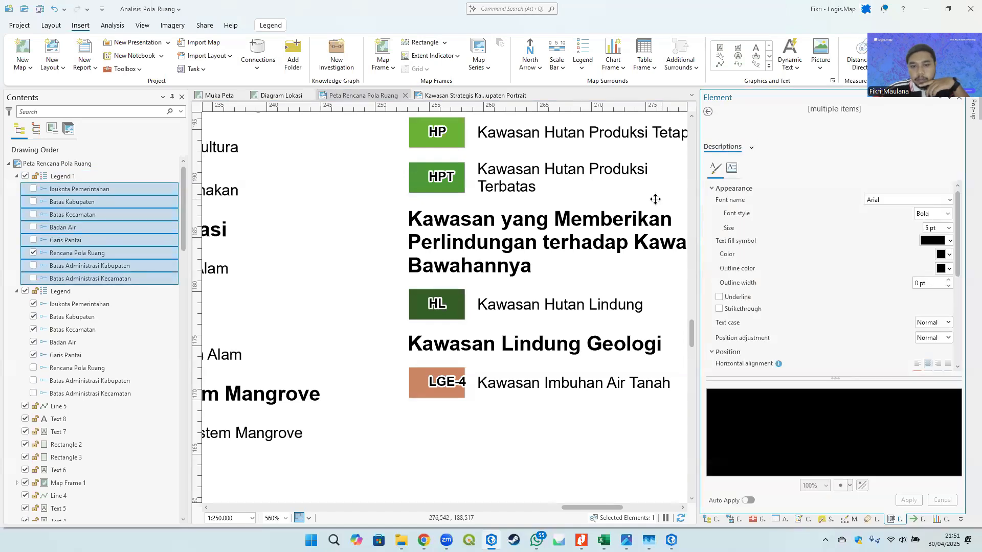
pyautogui.scroll(-2, 901, 336)
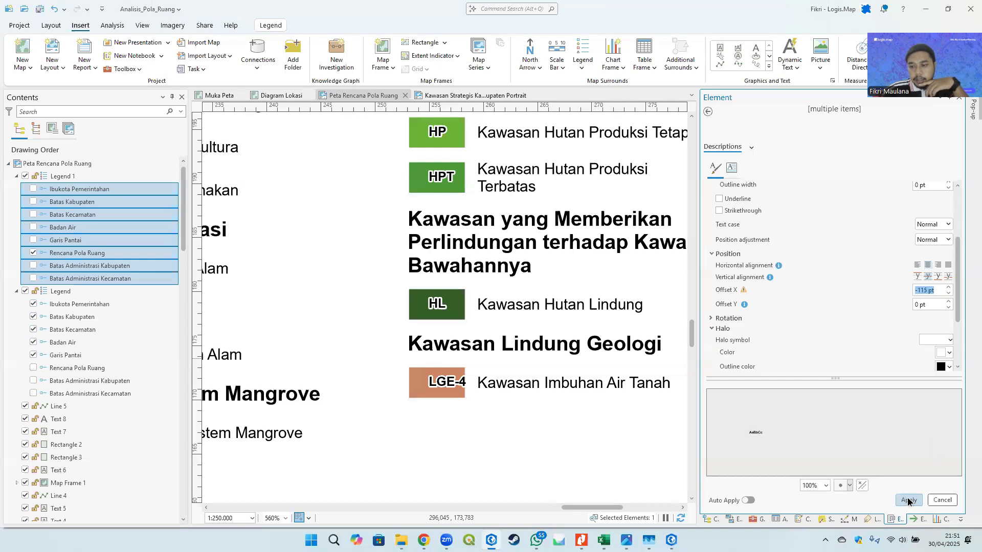
pyautogui.click(908, 501)
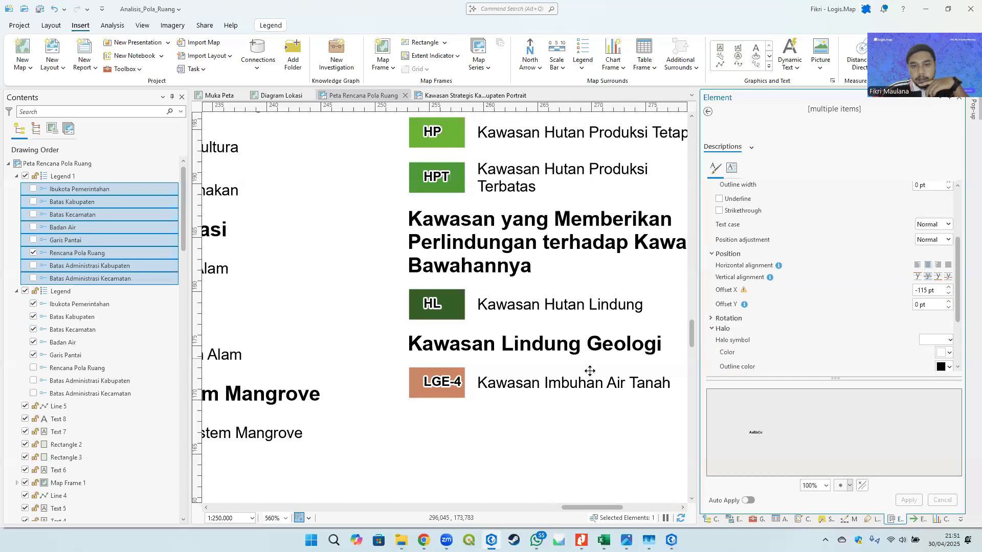
# - Set the description text's X offset to -114 pt and apply
pyautogui.scroll(-4, 424, 266)
pyautogui.scroll(4, 423, 265)
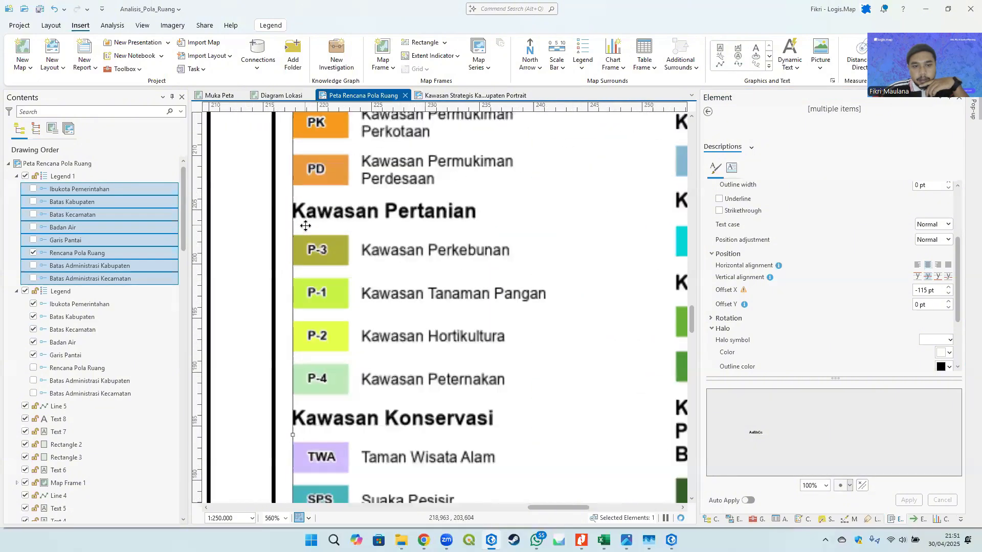
pyautogui.click(948, 288)
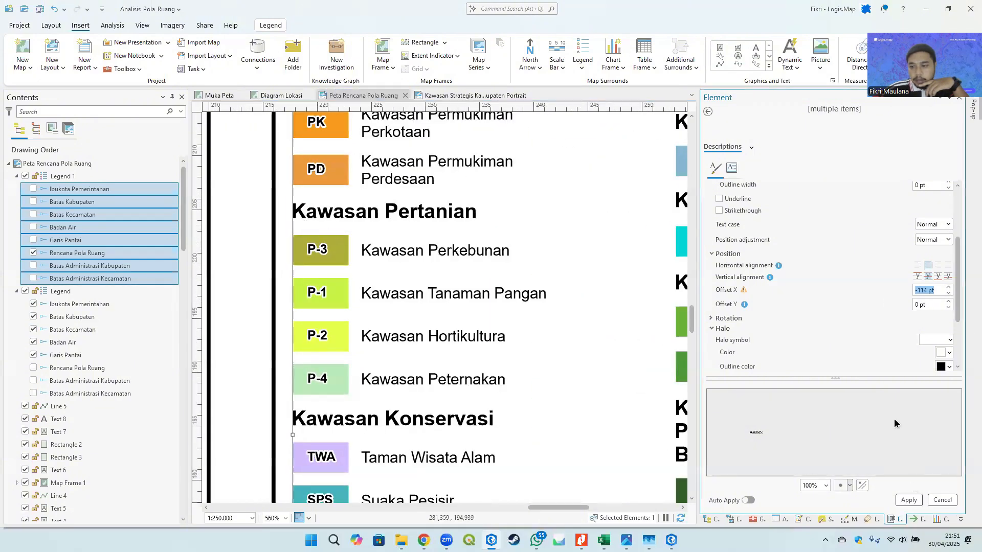
pyautogui.click(915, 503)
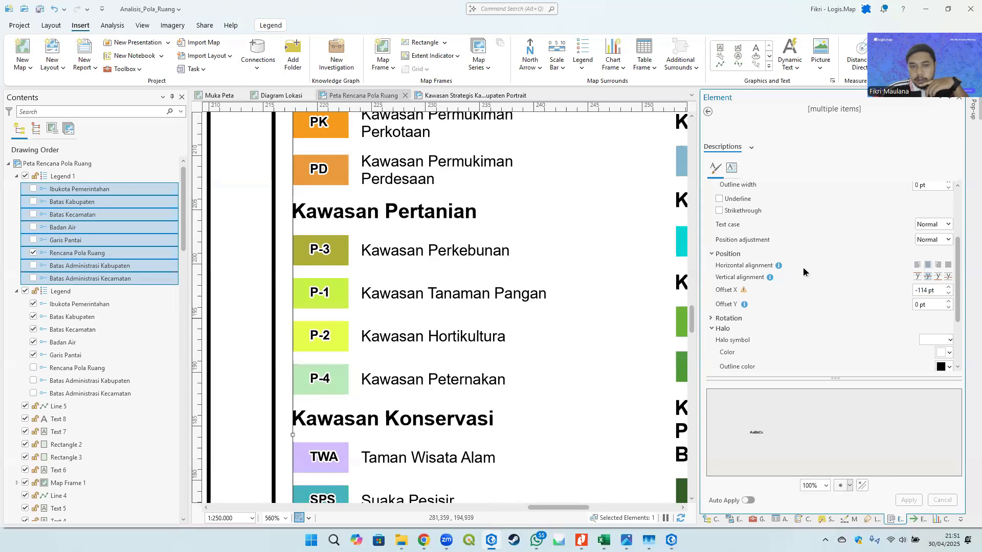
pyautogui.scroll(-3, 464, 281)
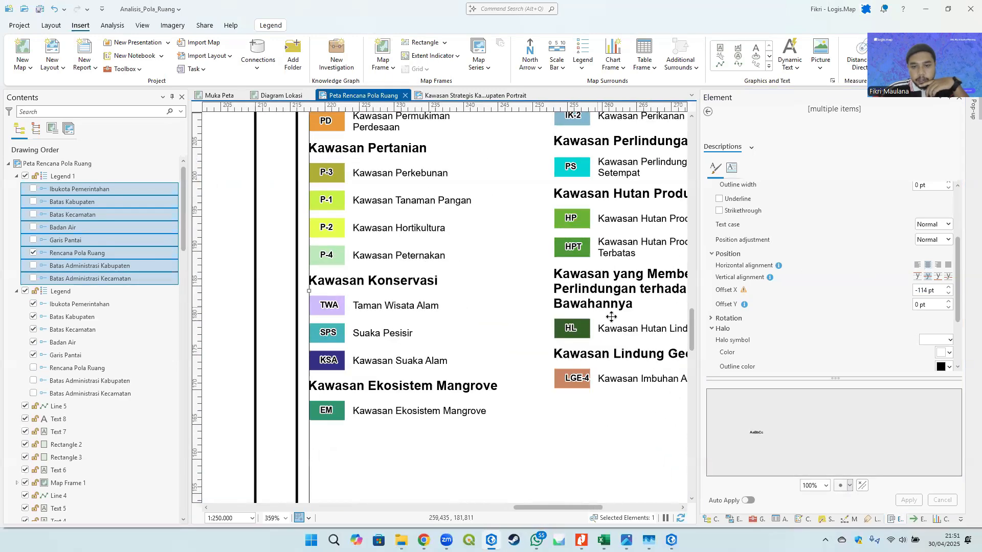
pyautogui.scroll(1, 600, 311)
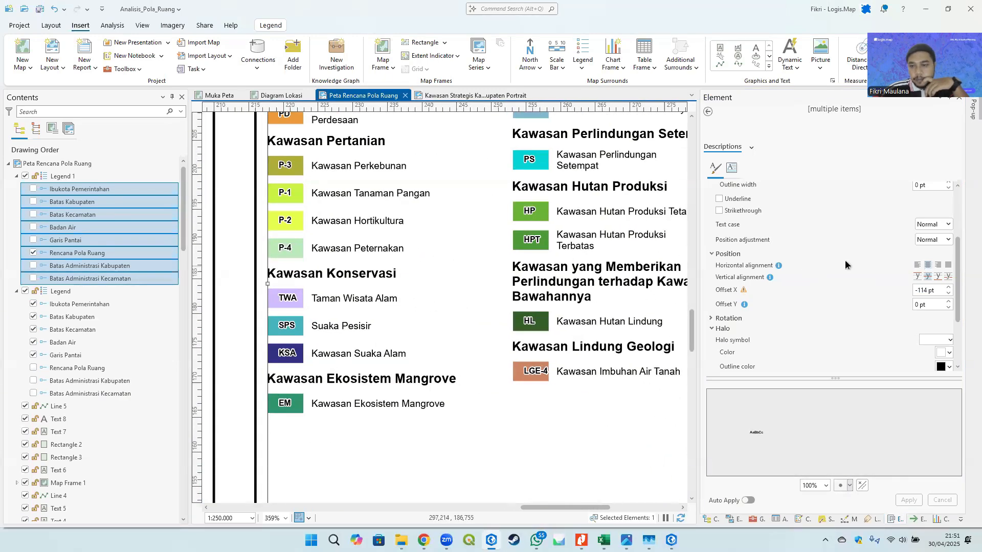
# - Set the description text's horizontal alignment to center and its X offset to -115 pt, applying each change
pyautogui.click(716, 170)
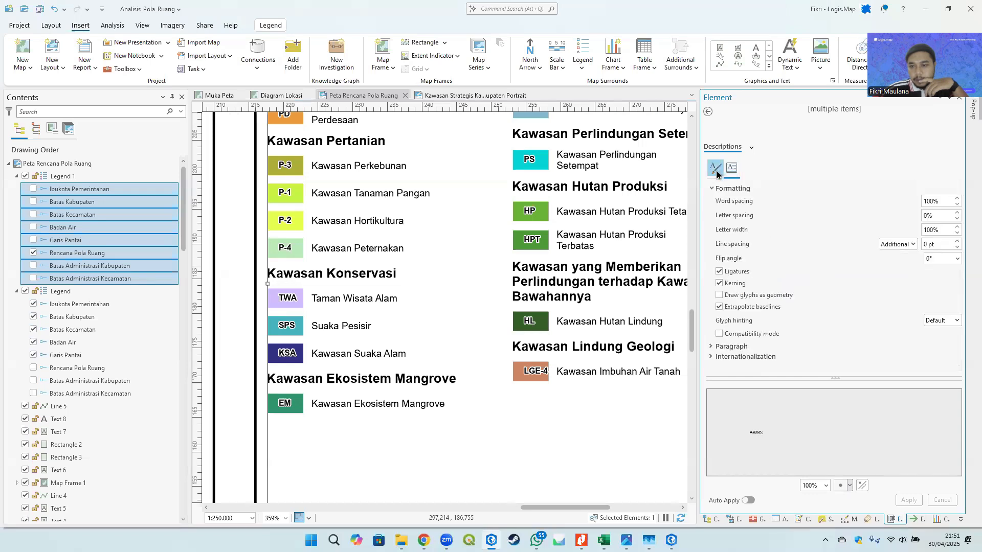
pyautogui.click(716, 170)
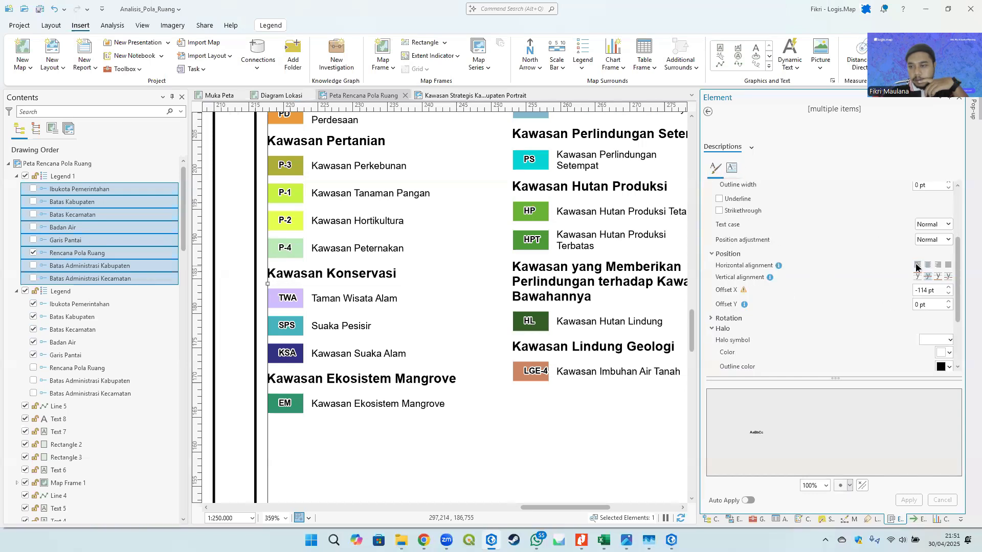
pyautogui.click(927, 265)
pyautogui.click(909, 500)
pyautogui.click(928, 265)
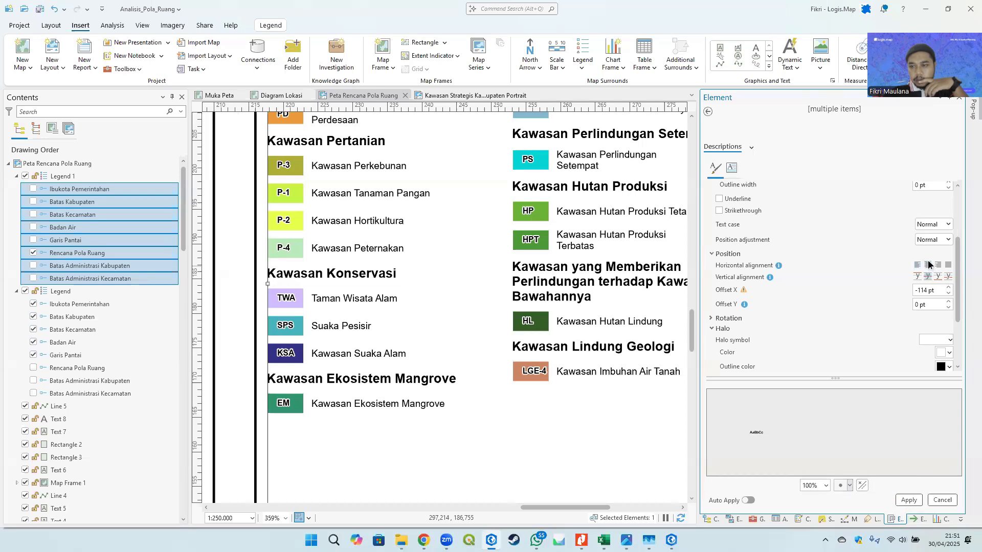
pyautogui.click(905, 499)
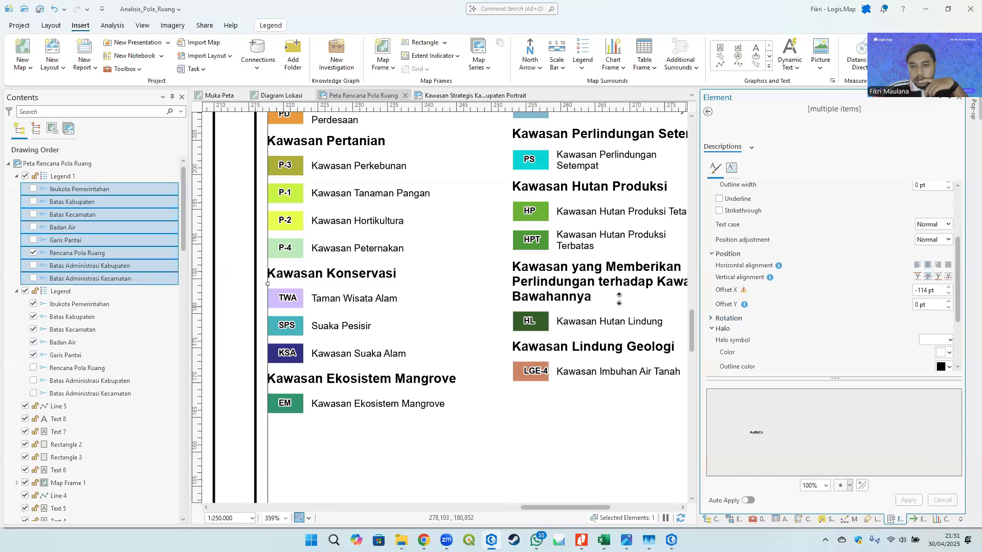
pyautogui.click(949, 293)
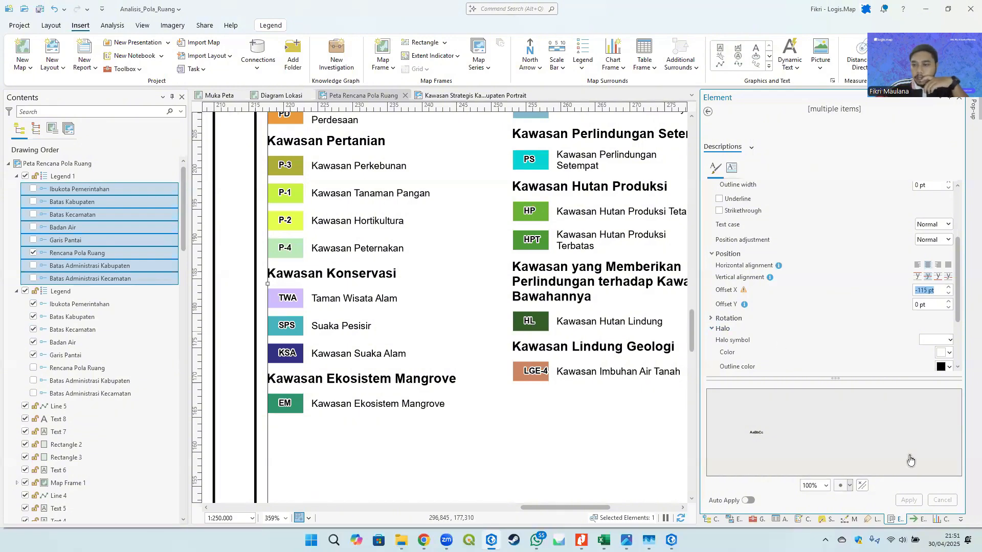
pyautogui.click(909, 499)
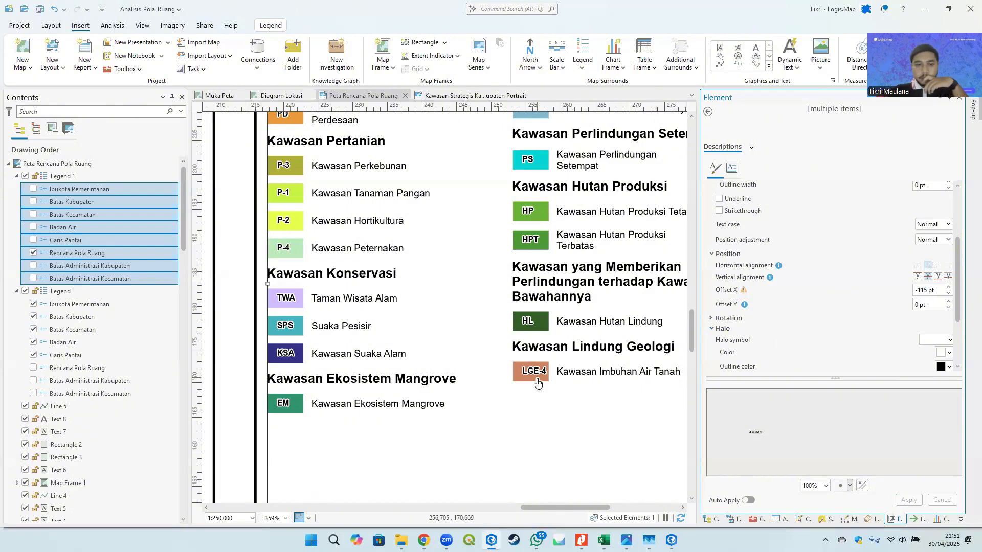
# - Inspect the formatted KETERANGAN legend entries up close and across the layout
pyautogui.scroll(-3, 557, 374)
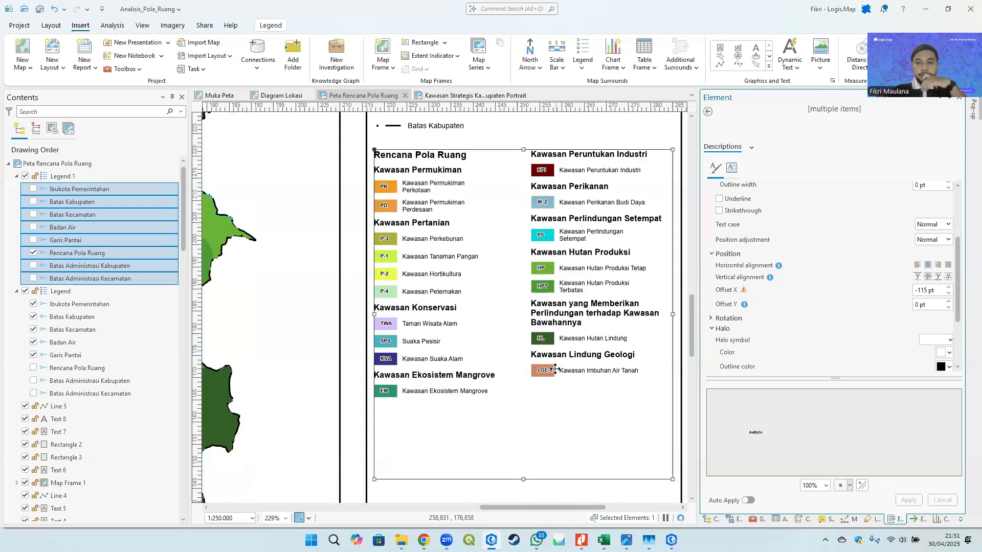
pyautogui.scroll(6, 548, 389)
pyautogui.scroll(-5, 506, 265)
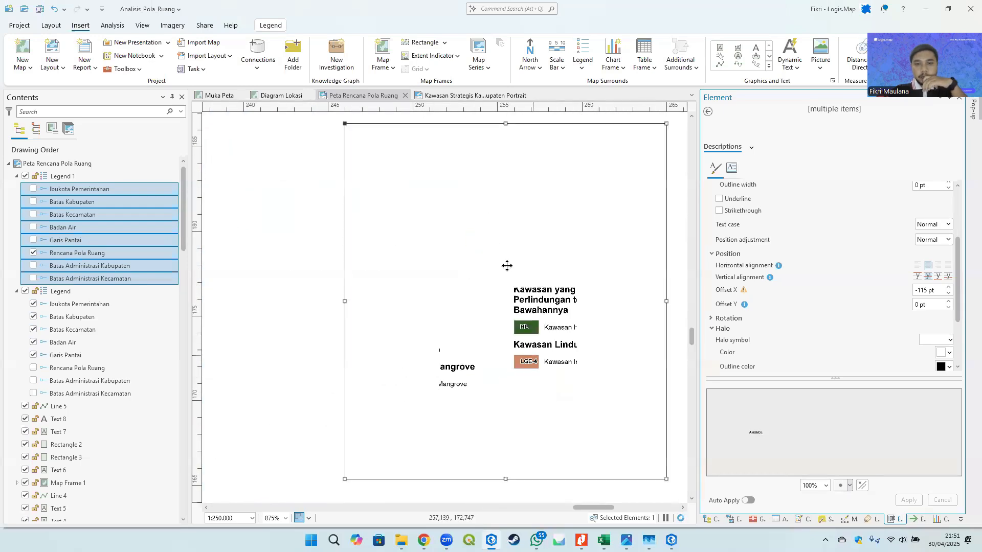
pyautogui.scroll(4, 507, 254)
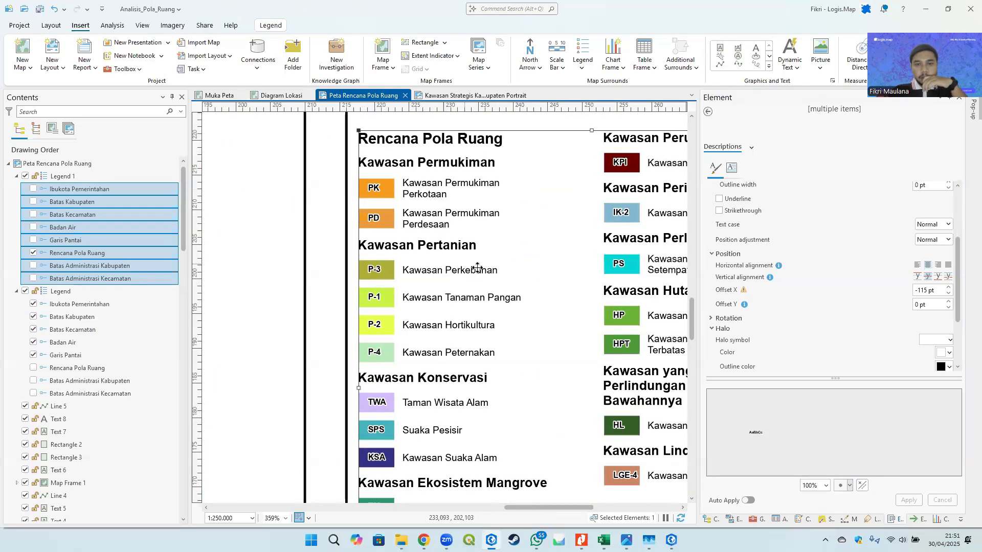
pyautogui.moveTo(578, 308); pyautogui.dragTo(566, 228)
pyautogui.scroll(2, 460, 283)
pyautogui.moveTo(463, 286); pyautogui.dragTo(469, 214)
pyautogui.moveTo(594, 353); pyautogui.dragTo(494, 254)
pyautogui.scroll(-2, 493, 254)
pyautogui.scroll(-2, 494, 254)
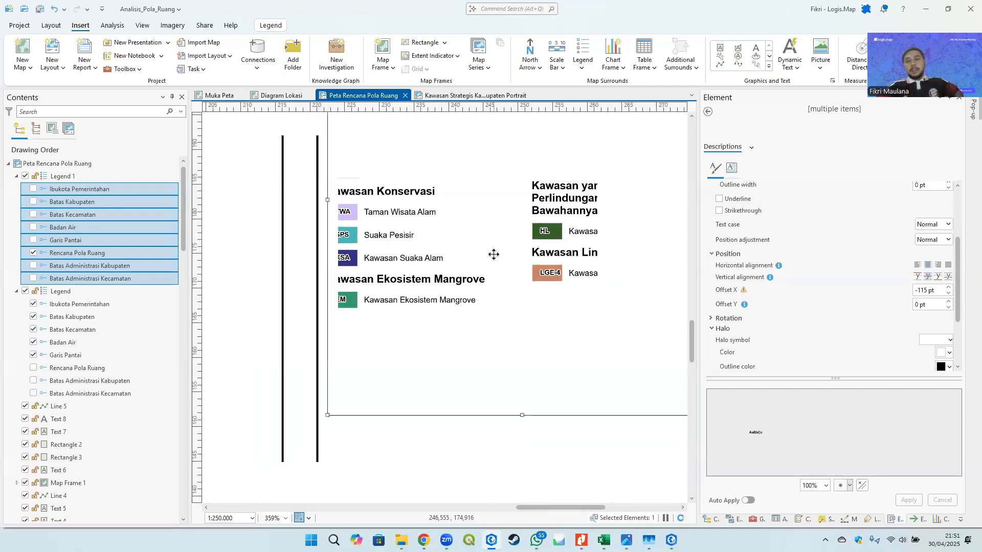
pyautogui.scroll(-2, 511, 314)
pyautogui.click(622, 298)
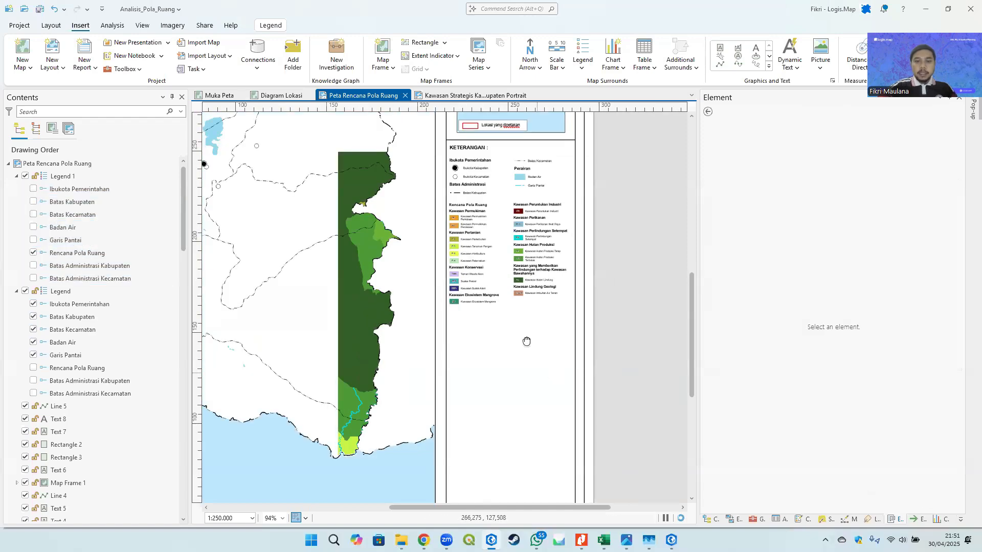
pyautogui.moveTo(526, 339); pyautogui.dragTo(529, 197)
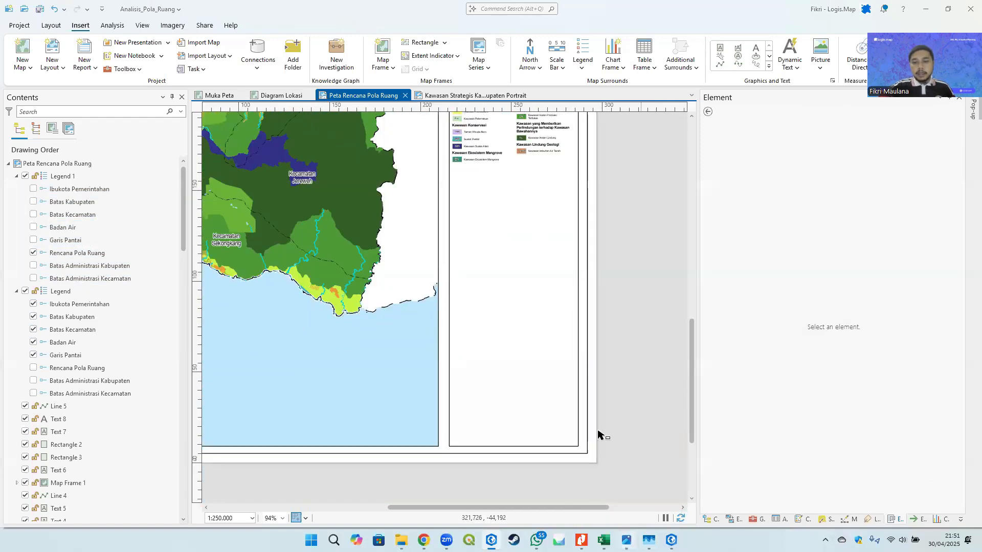
# - Open the Kawasan Strategis Kabupaten Portrait reference image and examine its legend and notes panel
pyautogui.click(626, 540)
pyautogui.scroll(-5, 490, 224)
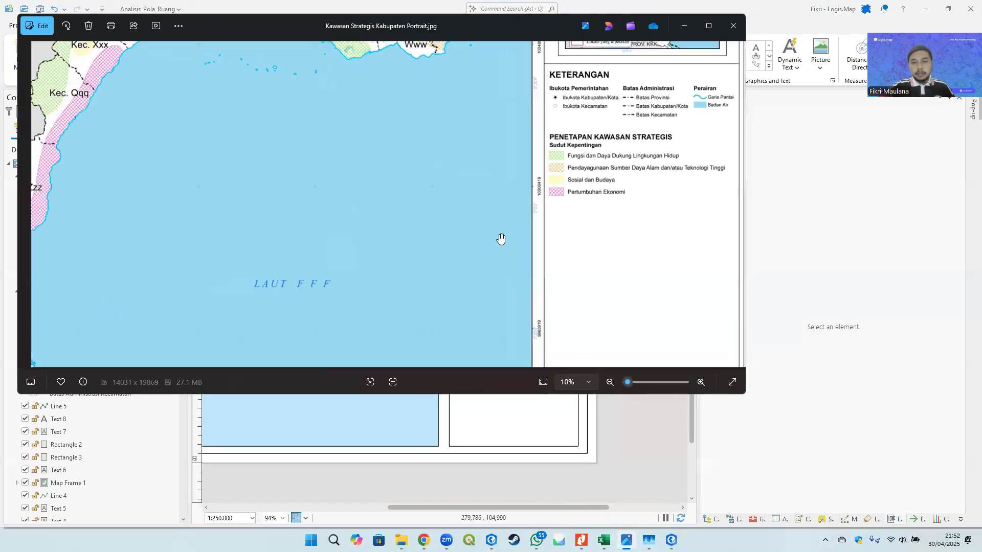
pyautogui.moveTo(601, 298); pyautogui.dragTo(581, 210)
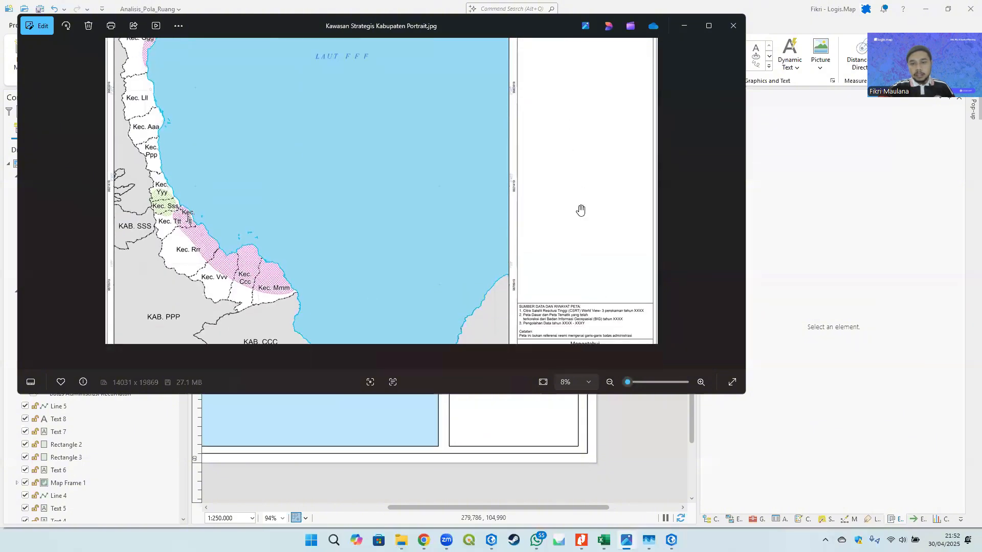
pyautogui.scroll(3, 598, 322)
pyautogui.moveTo(600, 312); pyautogui.dragTo(565, 188)
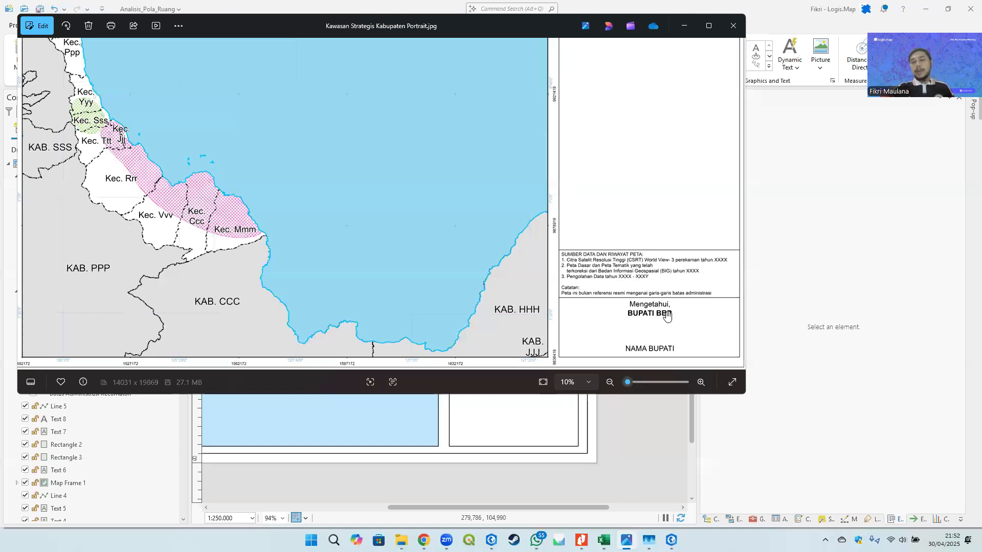
pyautogui.click(685, 30)
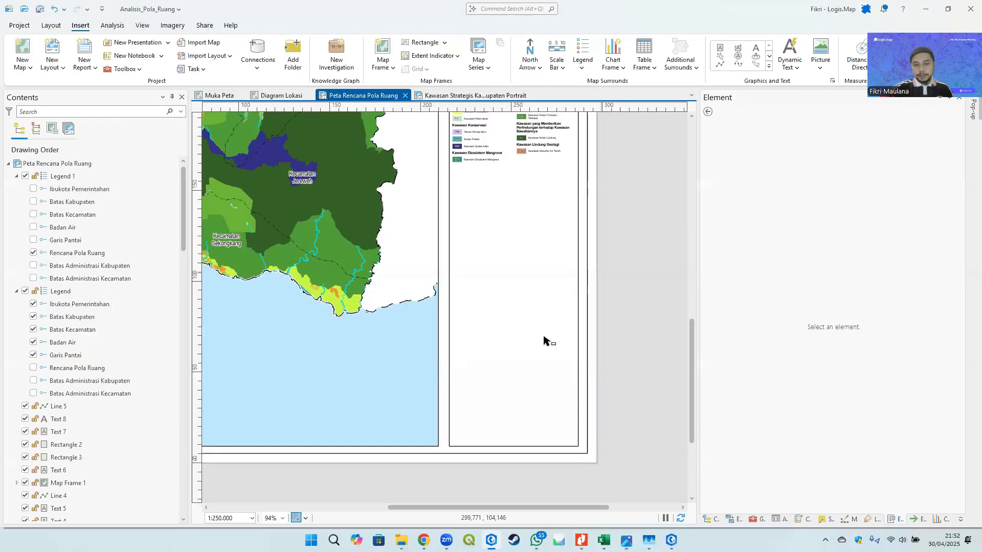
# - Add two horizontal guides across the empty lower side panel, placing one at about 69 mm
pyautogui.moveTo(545, 339); pyautogui.dragTo(497, 287)
pyautogui.scroll(3, 495, 275)
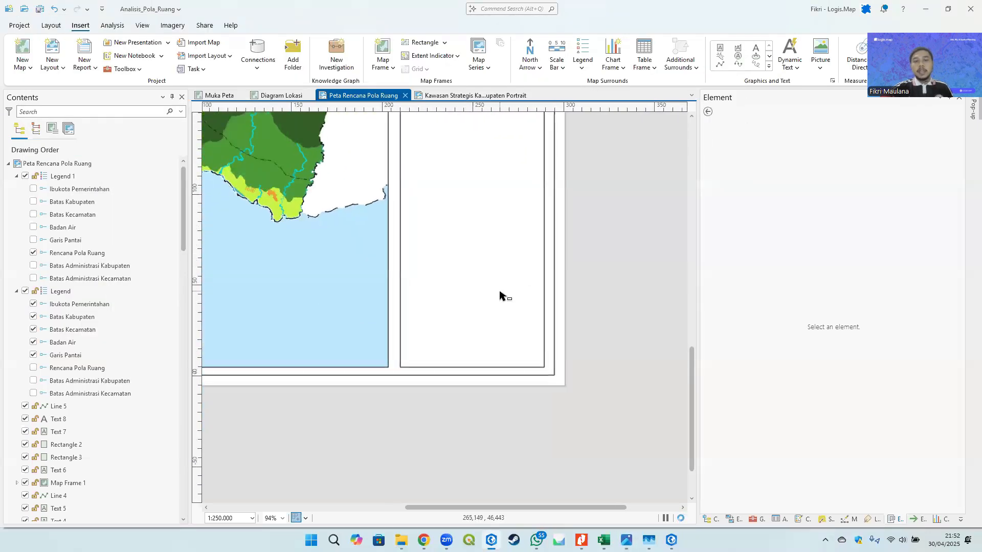
pyautogui.scroll(-4, 500, 351)
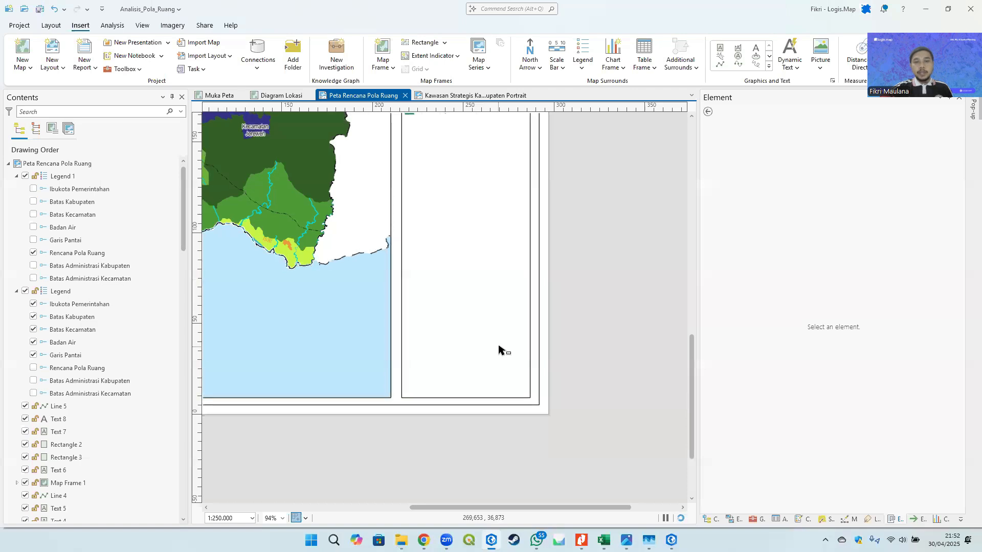
pyautogui.scroll(4, 473, 282)
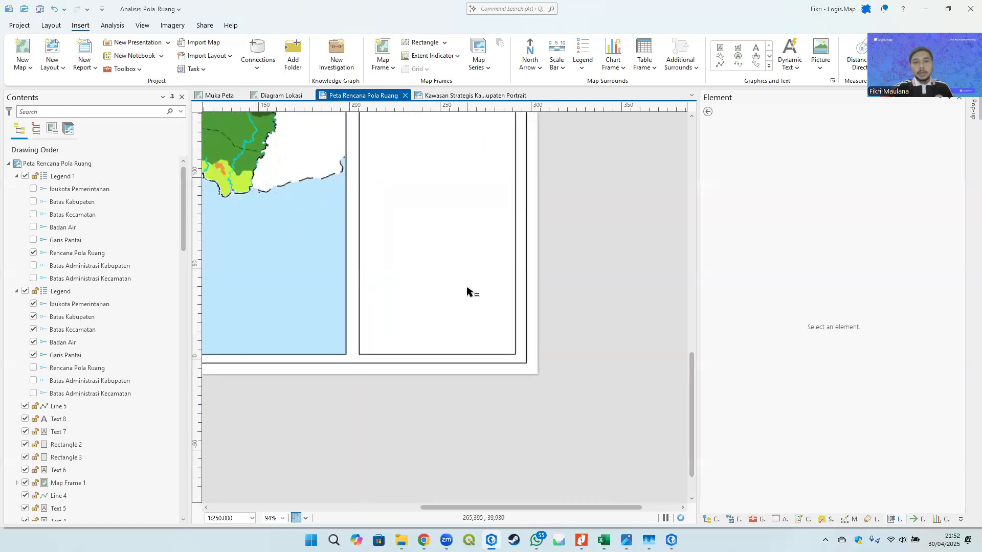
pyautogui.rightClick(195, 221)
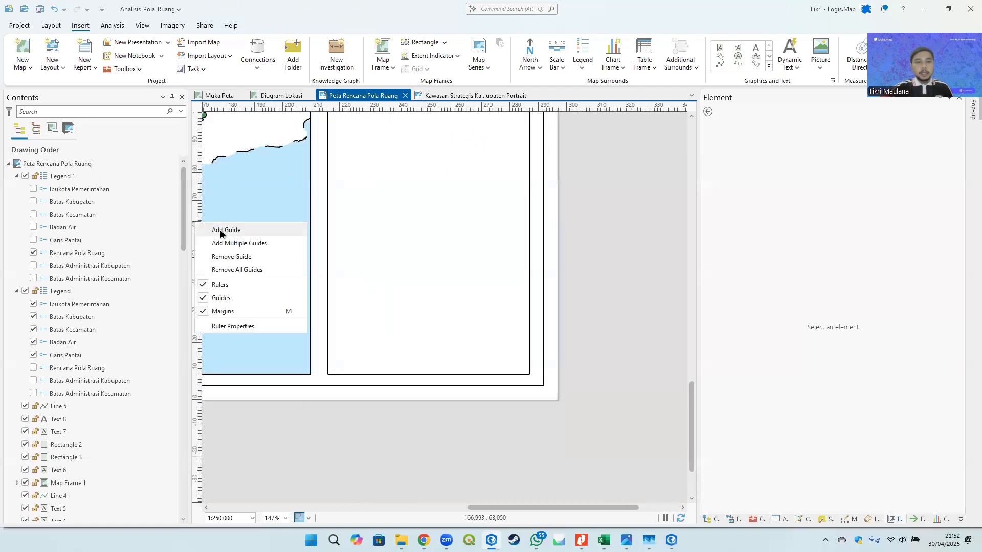
pyautogui.click(220, 229)
pyautogui.moveTo(199, 219); pyautogui.dragTo(197, 224)
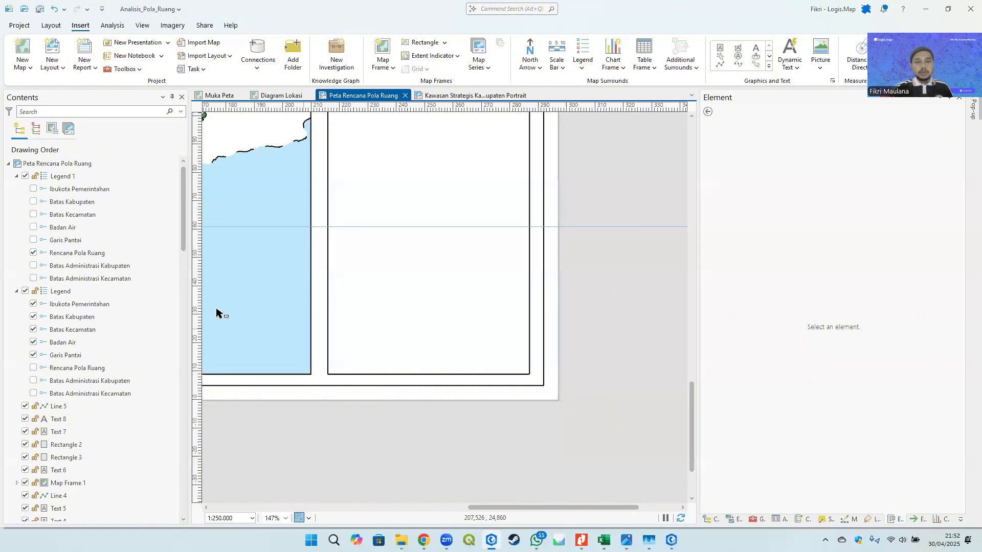
pyautogui.rightClick(196, 301)
pyautogui.click(207, 302)
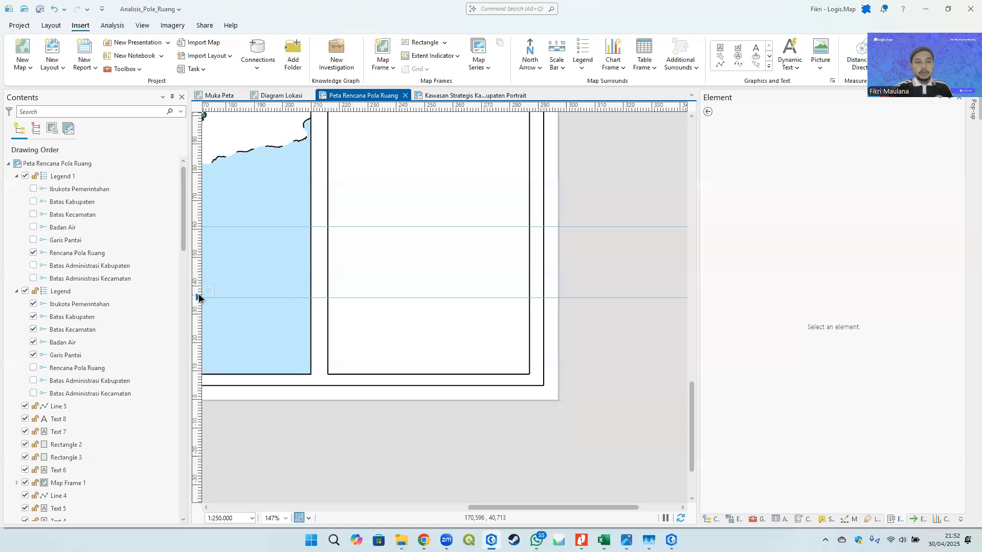
pyautogui.moveTo(199, 298); pyautogui.dragTo(198, 279)
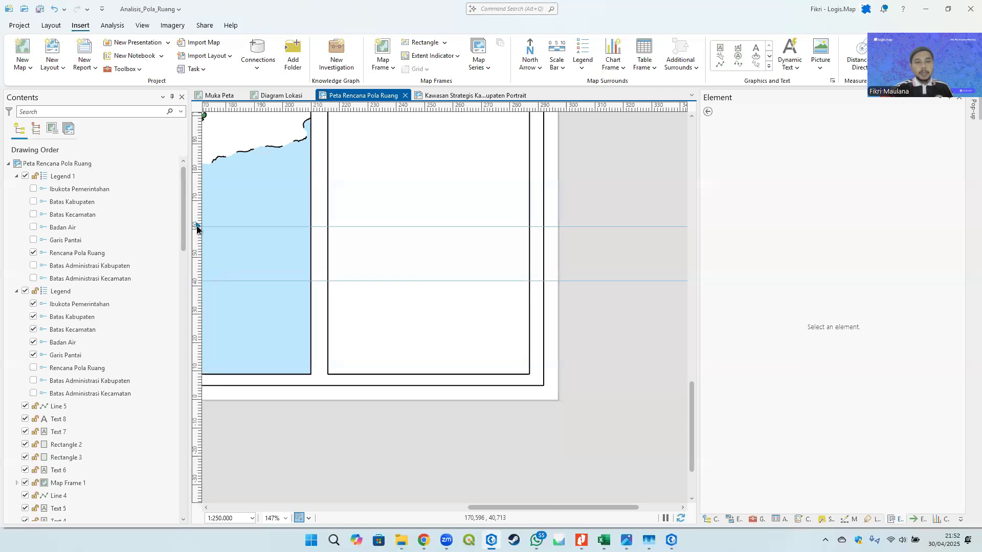
pyautogui.moveTo(197, 226); pyautogui.dragTo(196, 204)
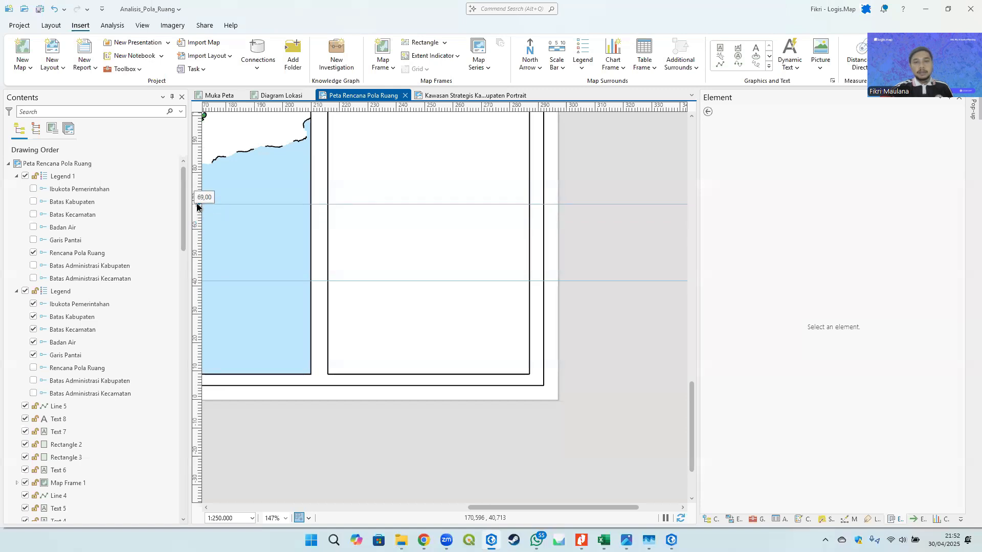
pyautogui.scroll(1, 594, 221)
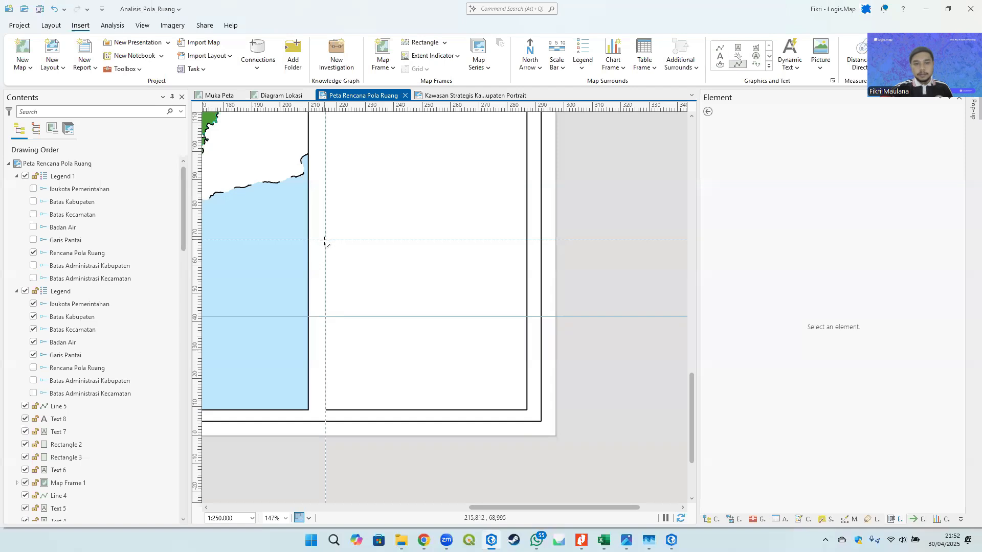
# - Draw two horizontal divider lines across the side panel along the guides
pyautogui.doubleClick(527, 240)
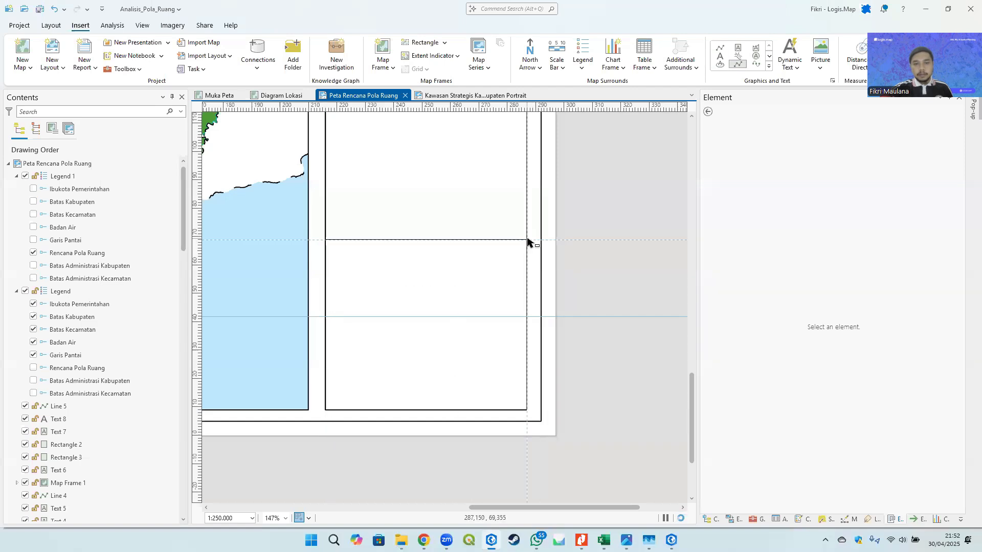
pyautogui.click(719, 48)
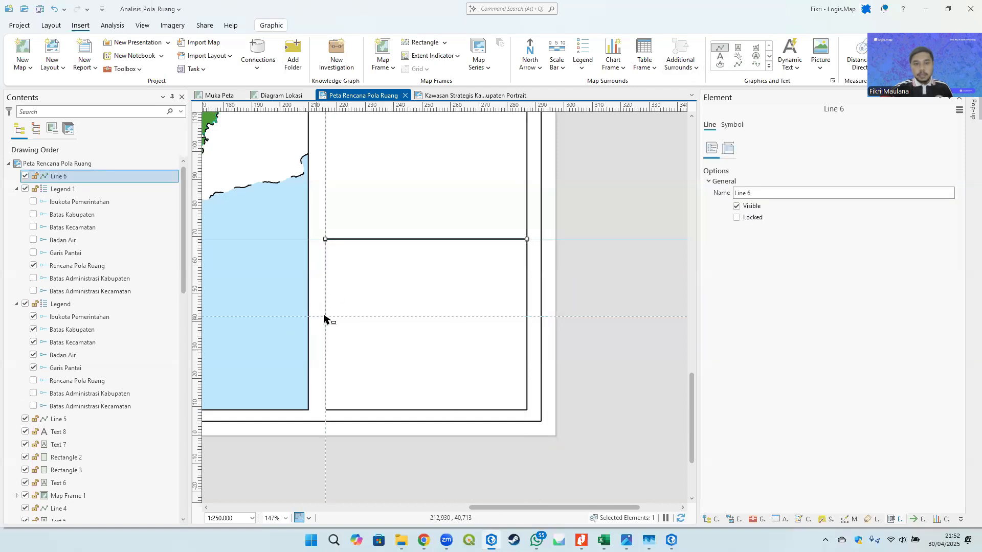
pyautogui.click(324, 318)
pyautogui.doubleClick(527, 317)
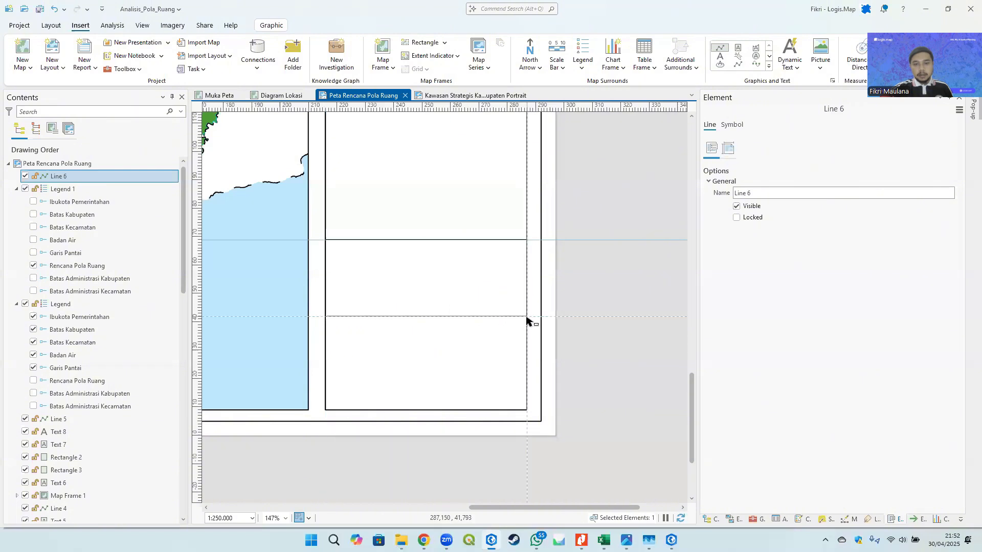
# - Remove all guides from the layout
pyautogui.rightClick(197, 315)
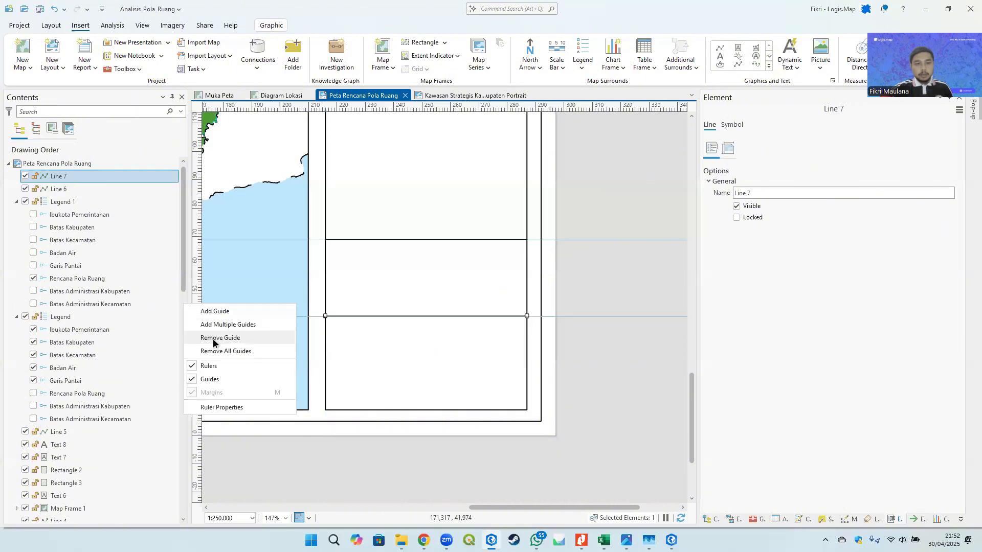
pyautogui.click(231, 351)
pyautogui.click(634, 286)
pyautogui.scroll(-4, 611, 307)
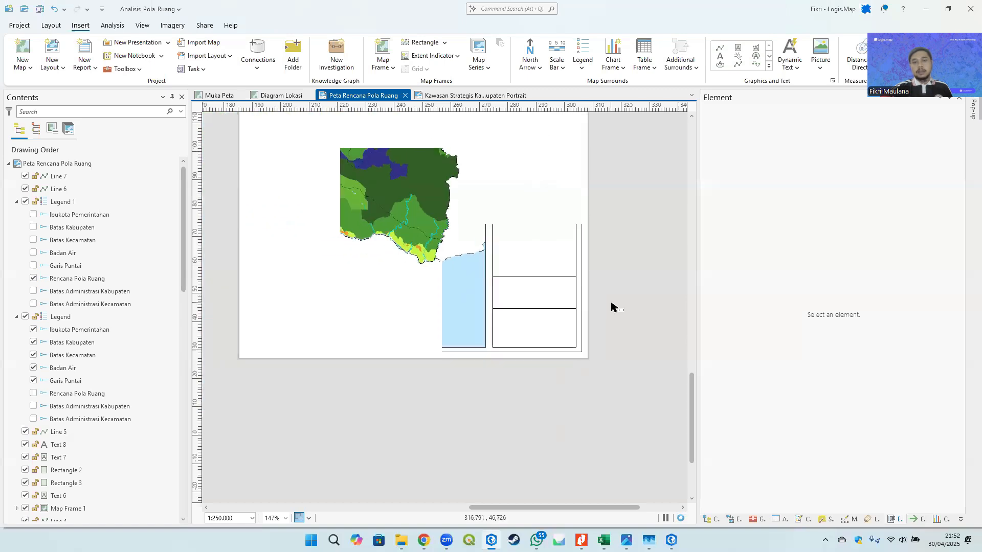
# - Select both new divider lines and nudge them down slightly
pyautogui.moveTo(644, 355); pyautogui.dragTo(658, 383)
pyautogui.moveTo(636, 318); pyautogui.dragTo(631, 384)
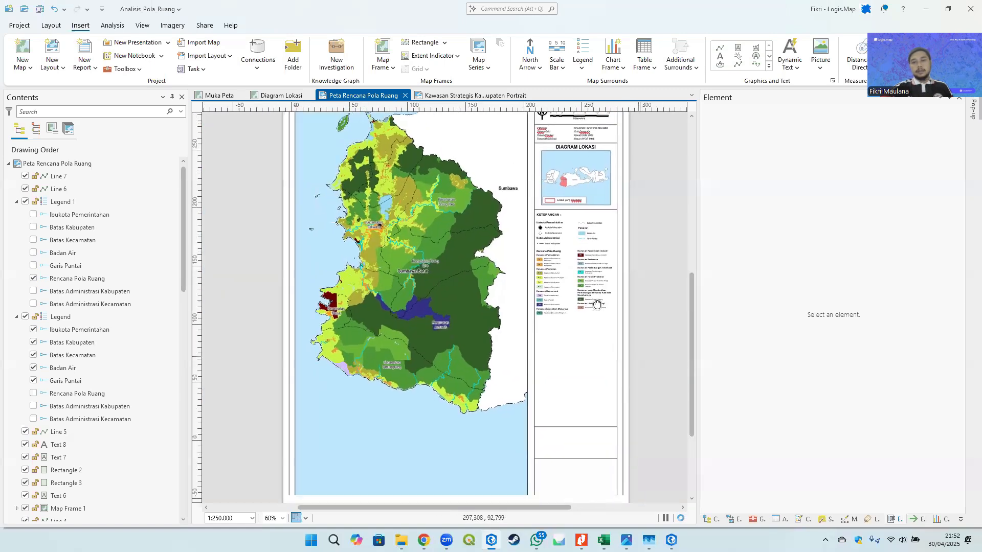
pyautogui.moveTo(596, 457); pyautogui.dragTo(526, 292)
pyautogui.scroll(1, 525, 292)
pyautogui.scroll(3, 525, 296)
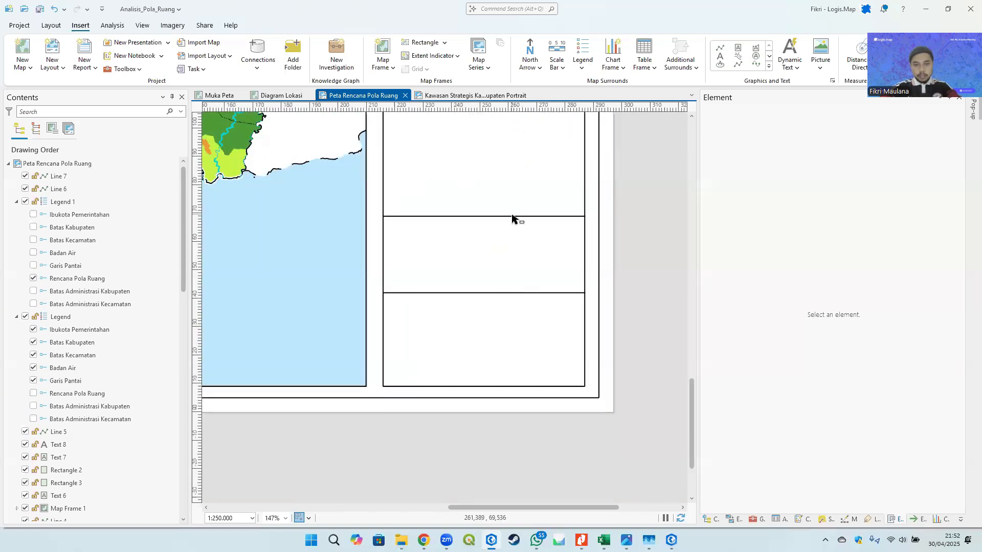
pyautogui.click(513, 217)
pyautogui.keyDown('shift'); pyautogui.click(510, 293); pyautogui.keyUp('shift')
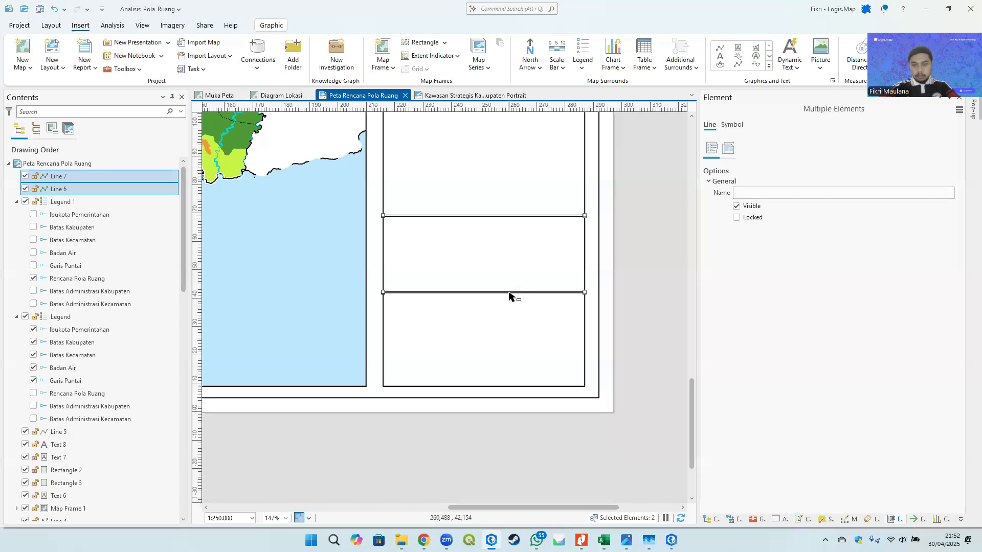
pyautogui.press('Down')
pyautogui.press('Down')
pyautogui.press('Down')
pyautogui.press('Down')
pyautogui.press('Down')
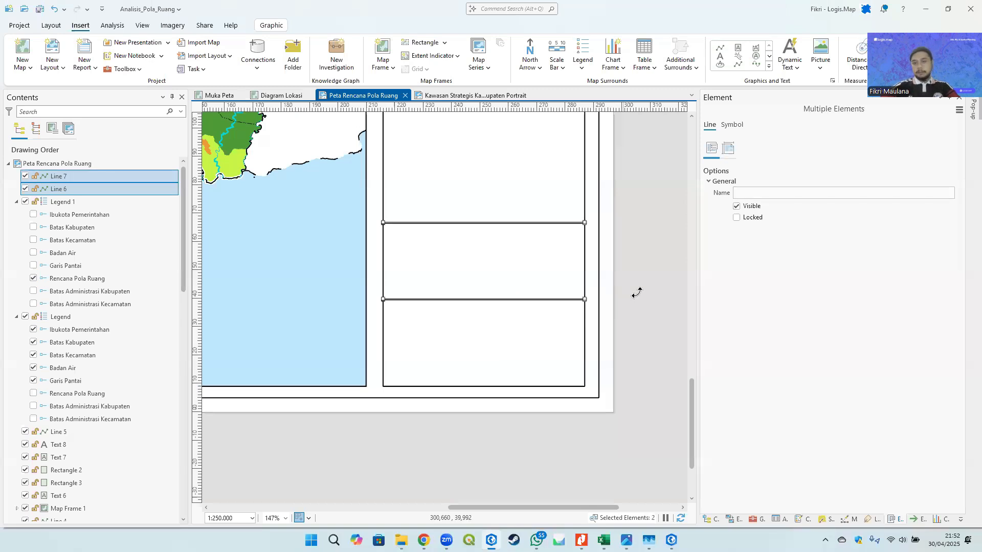
pyautogui.click(639, 289)
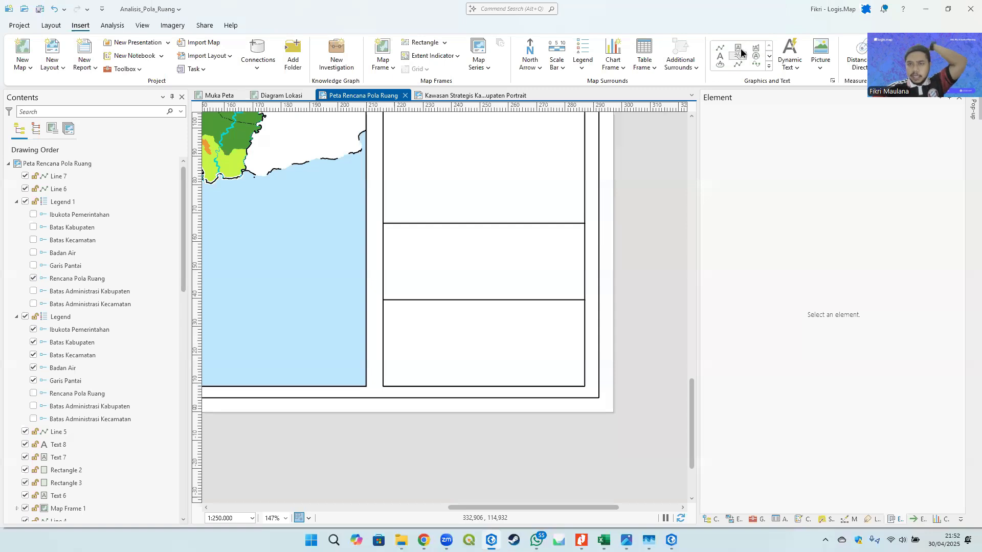
# - Zoom into the side panel and draw a text box inside its middle section
pyautogui.scroll(1, 410, 246)
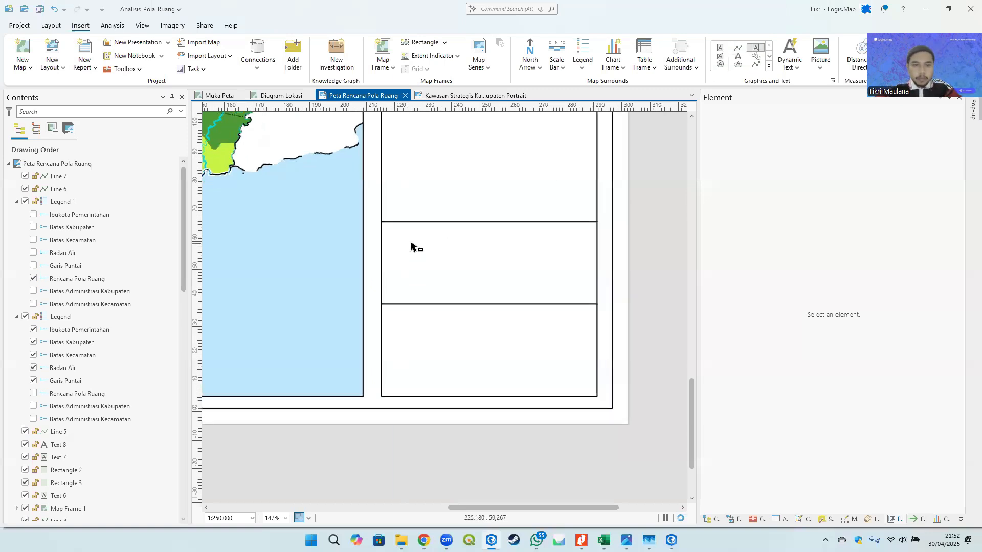
pyautogui.scroll(3, 411, 247)
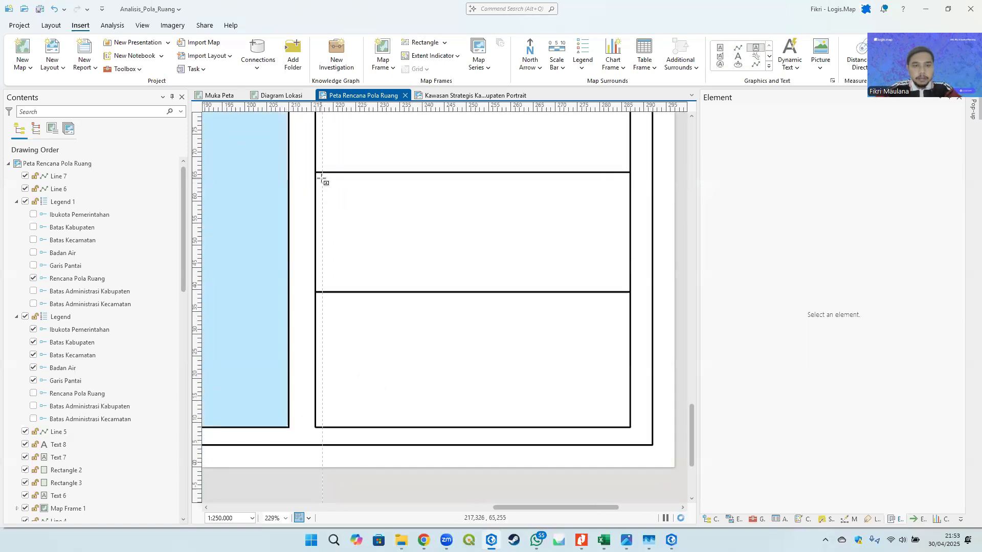
pyautogui.moveTo(323, 178); pyautogui.dragTo(622, 255)
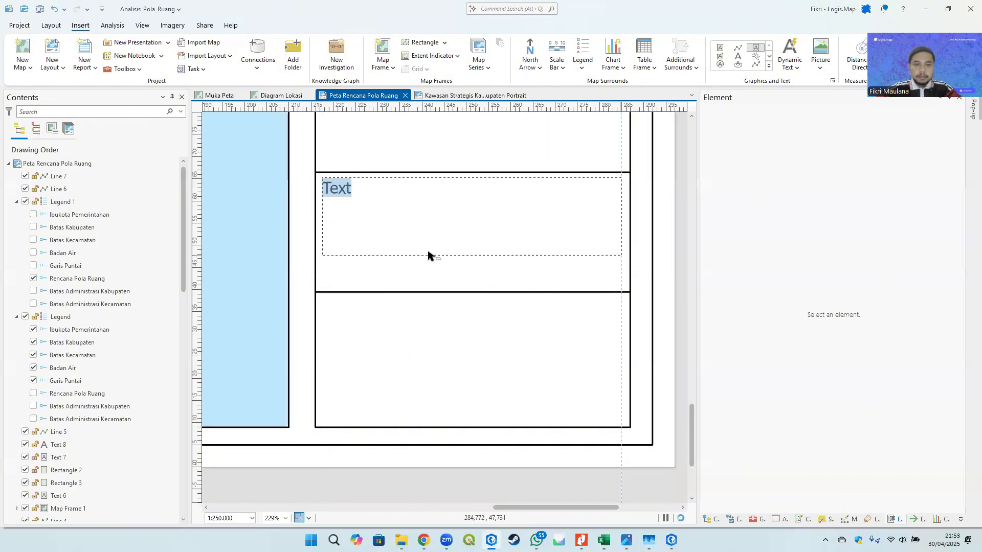
# - Glance at the reference map image, then shrink the text box to a single line at the section's top
pyautogui.click(626, 540)
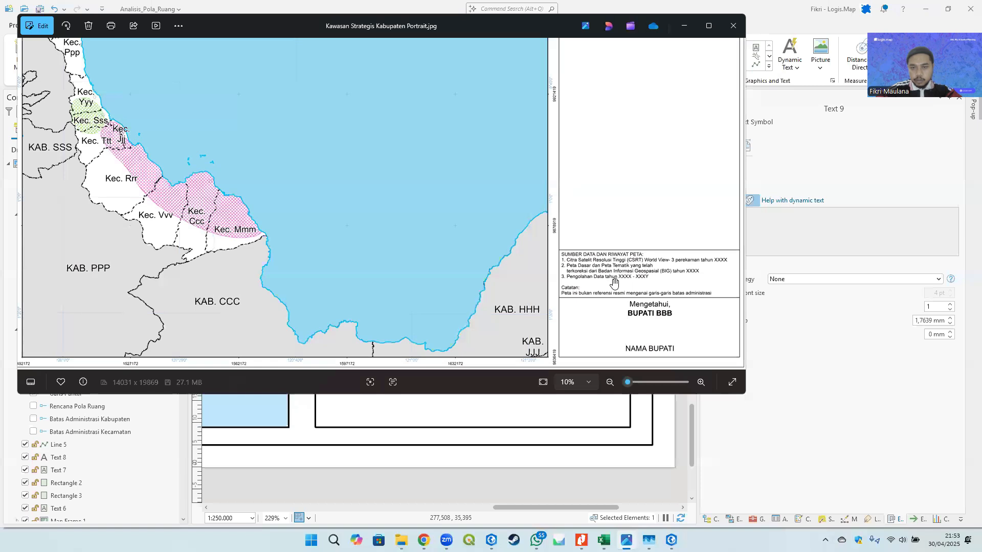
pyautogui.click(684, 26)
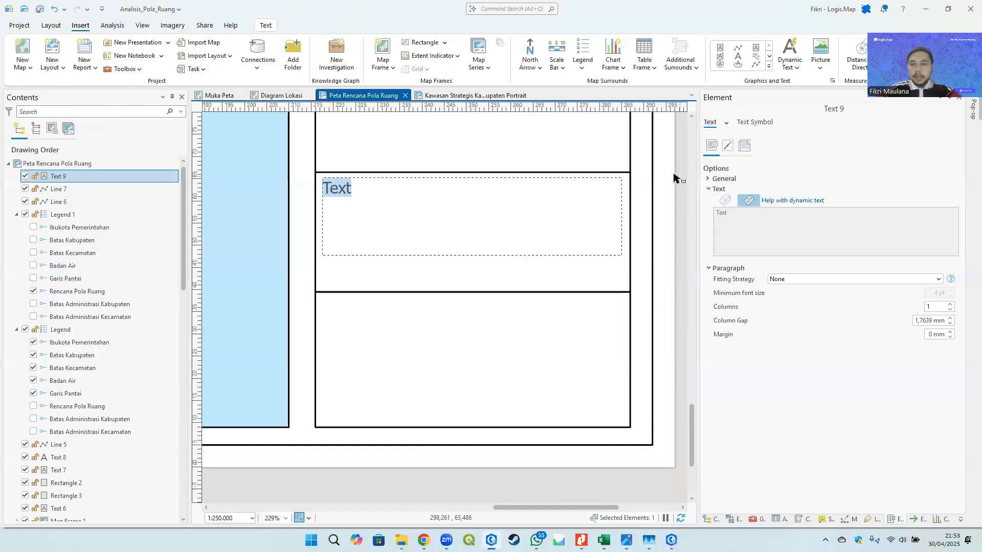
pyautogui.press('Escape')
pyautogui.moveTo(472, 255); pyautogui.dragTo(470, 196)
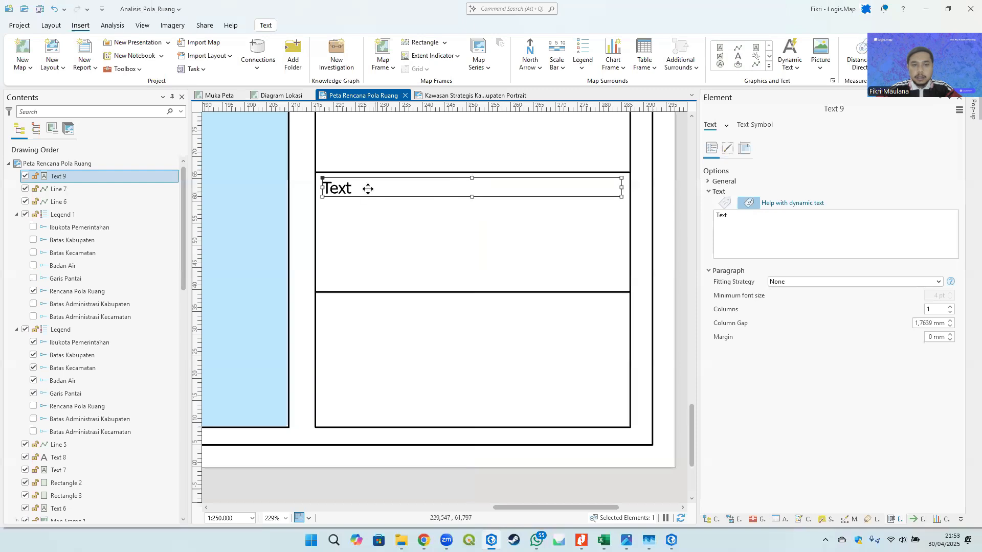
# - Enter the text "Sumber Data dan Riwayat Peta :" for the new text element
pyautogui.click(758, 232)
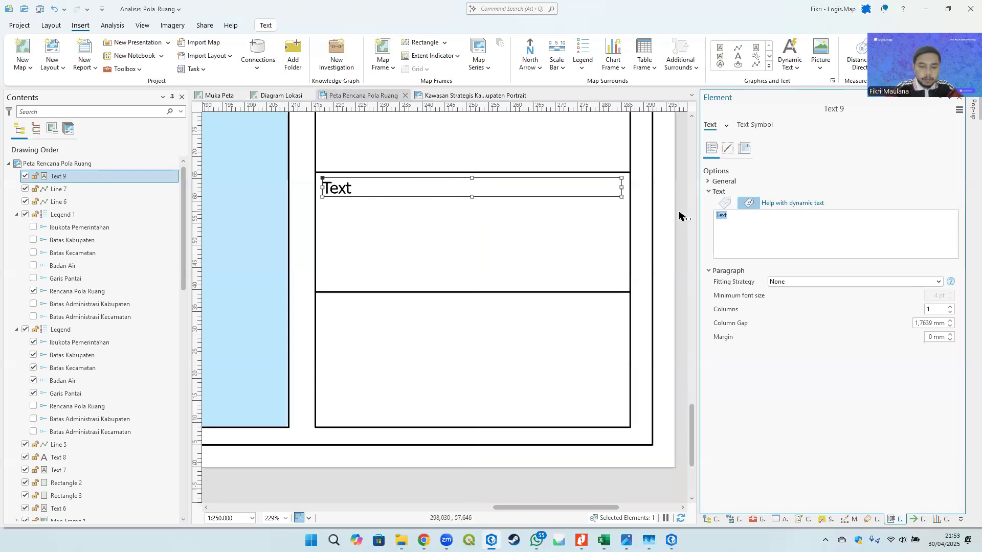
pyautogui.write('Sumber Data dan Ri')
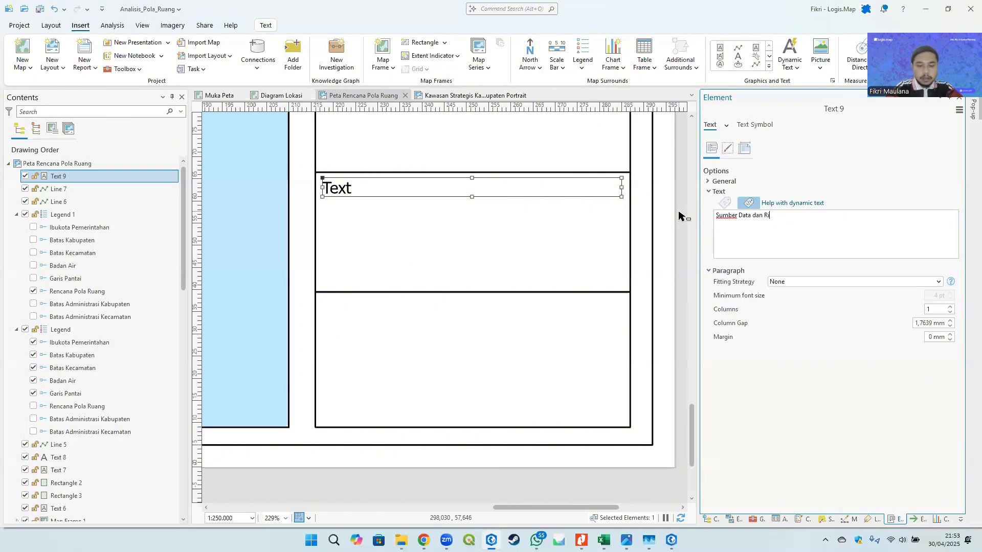
pyautogui.write('wayat Peta ')
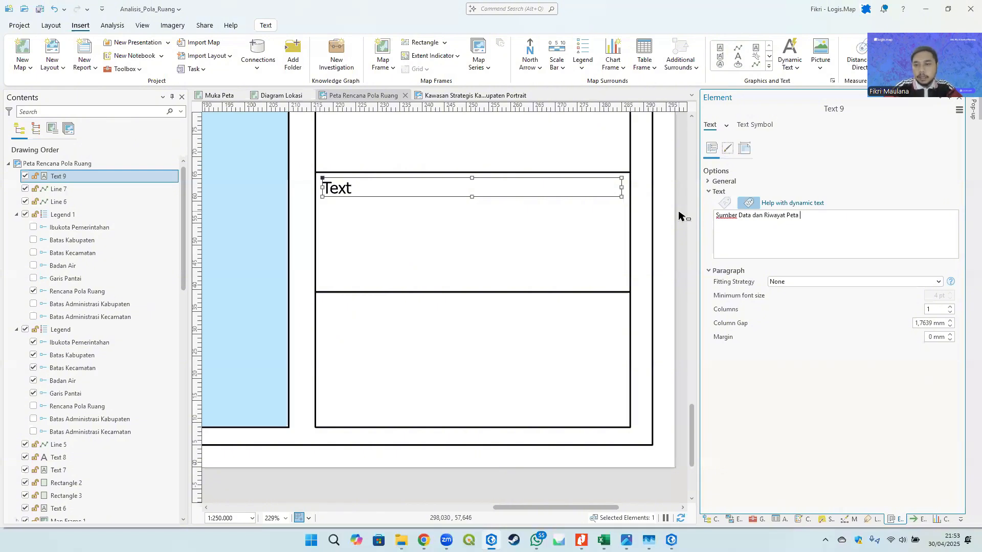
pyautogui.write(':')
pyautogui.click(442, 227)
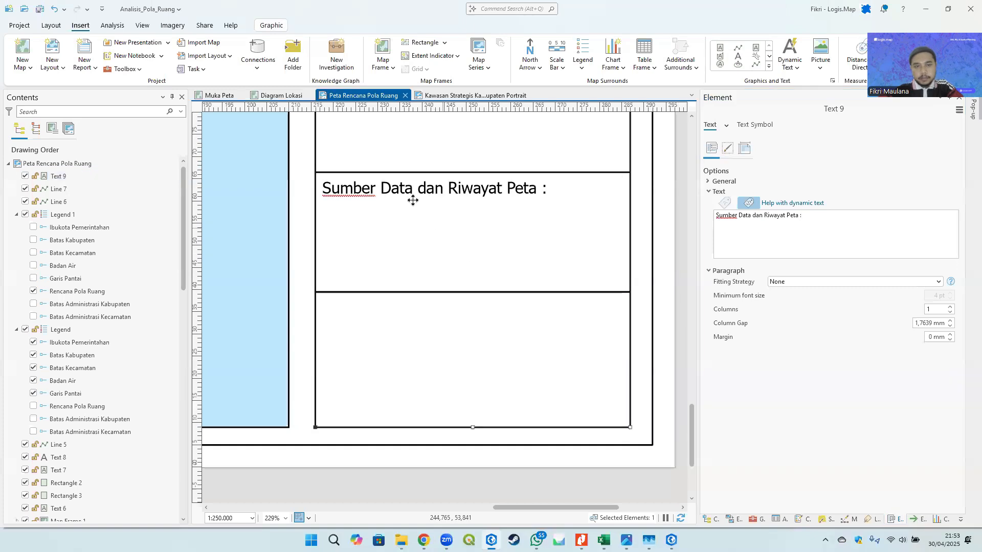
pyautogui.click(410, 192)
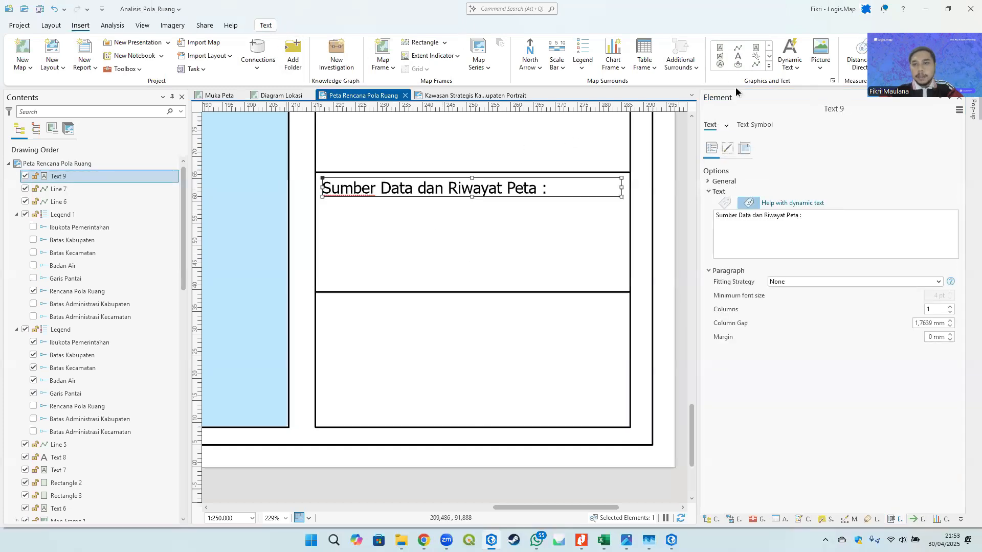
# - Set the heading's text symbol to Arial Bold at 6 pt and apply it
pyautogui.click(756, 124)
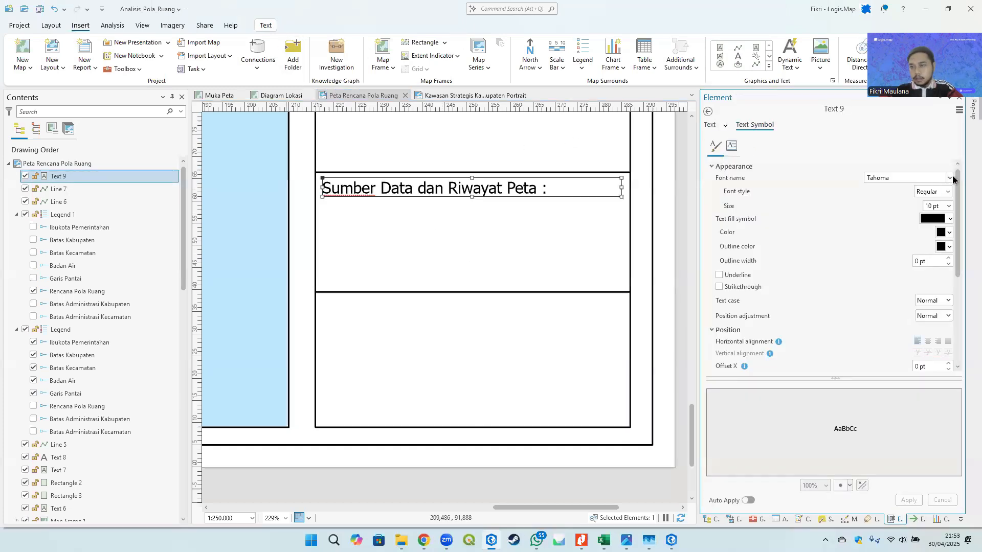
pyautogui.click(950, 177)
pyautogui.scroll(20, 965, 463)
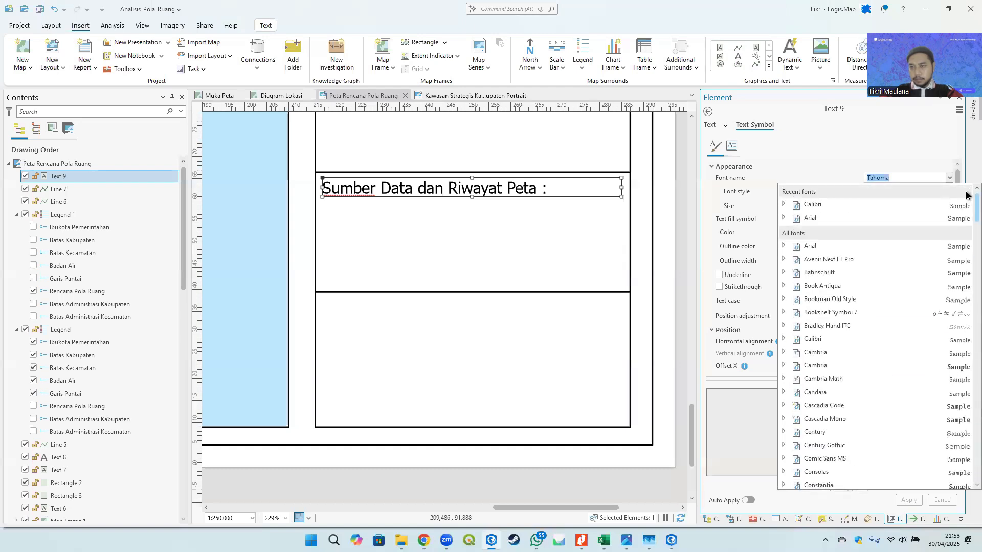
pyautogui.click(782, 217)
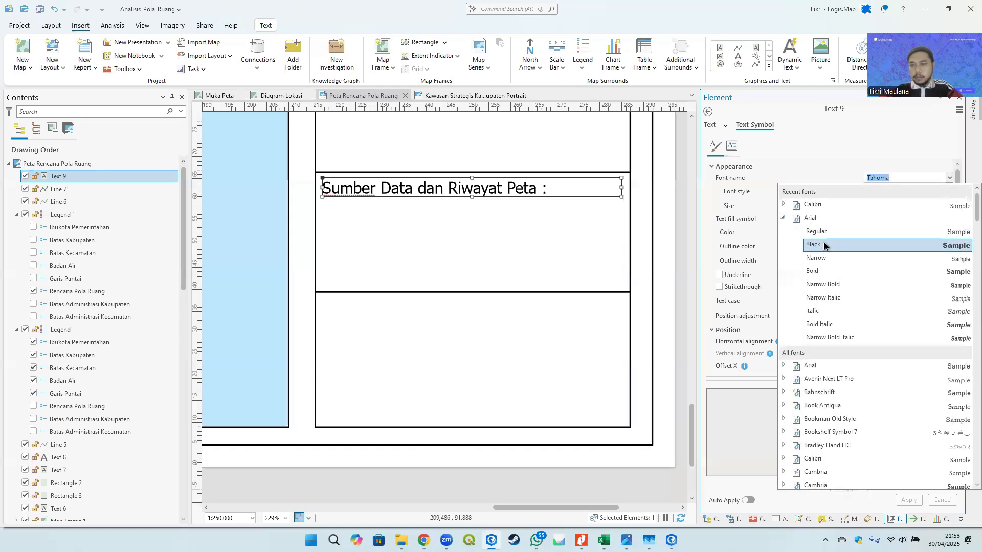
pyautogui.click(820, 270)
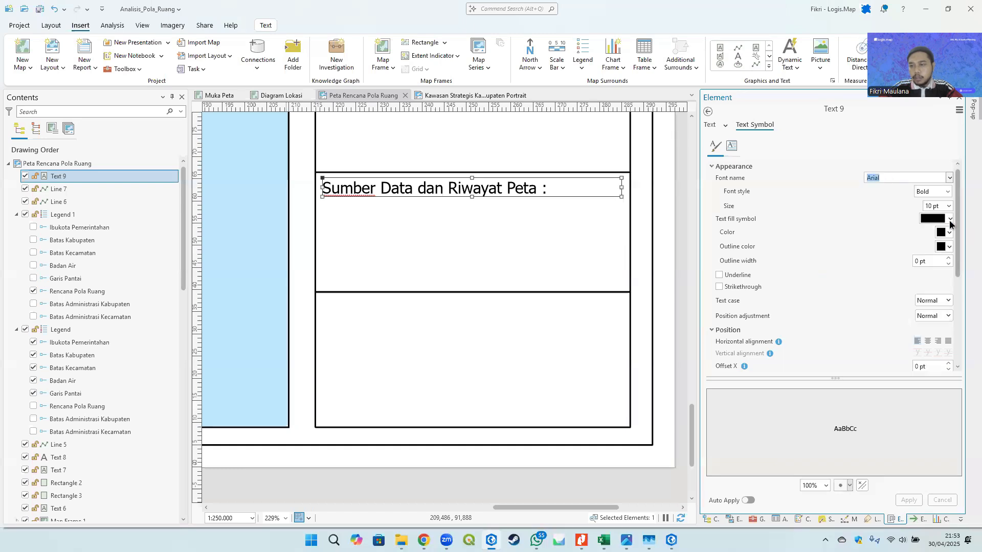
pyautogui.click(949, 206)
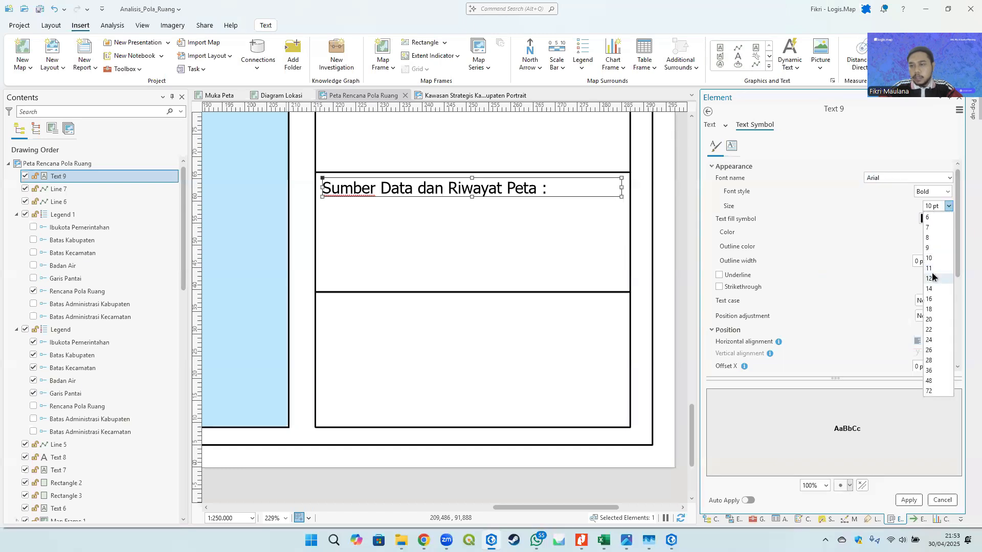
pyautogui.click(932, 219)
pyautogui.click(915, 505)
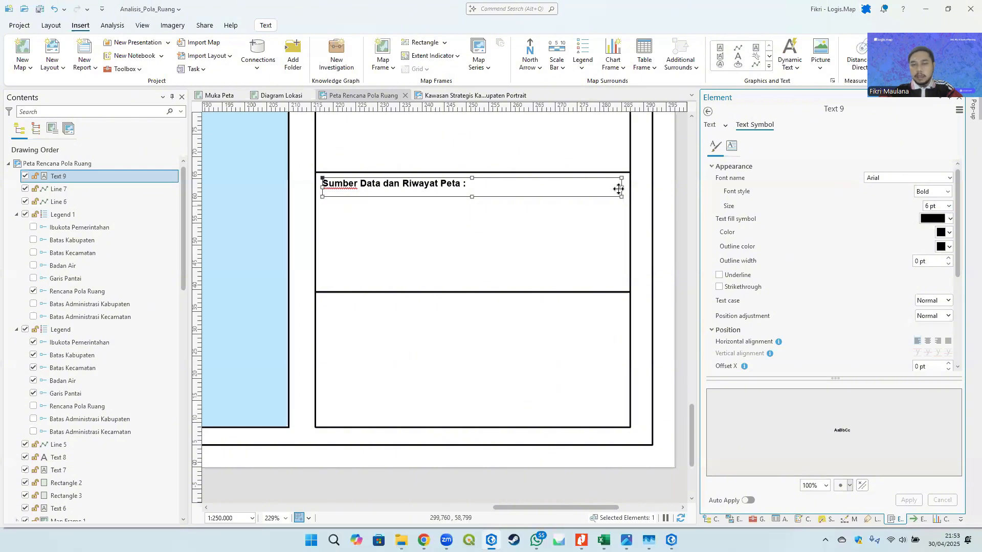
# - Paste a copy of the heading and move it just below the original
pyautogui.moveTo(564, 193); pyautogui.dragTo(495, 200)
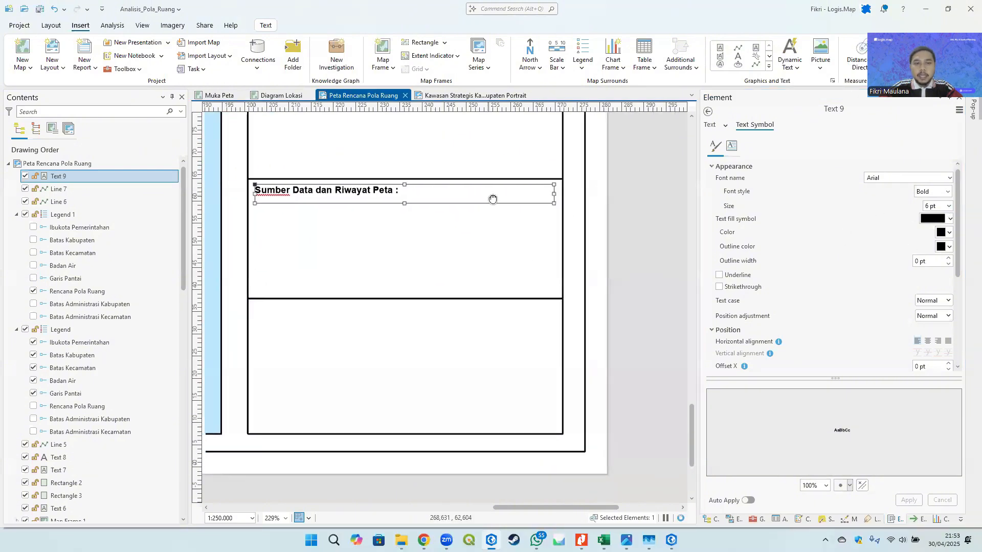
pyautogui.hotkey('ctrl', 'v')
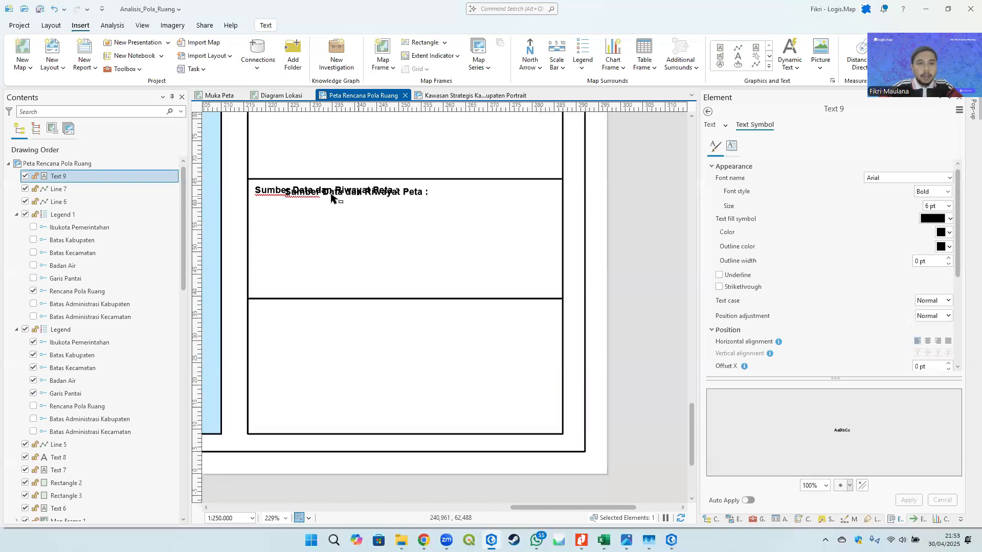
pyautogui.moveTo(328, 198); pyautogui.dragTo(300, 209)
# - Set the copied text's font style to Regular and its size to 5 pt, then apply
pyautogui.click(756, 149)
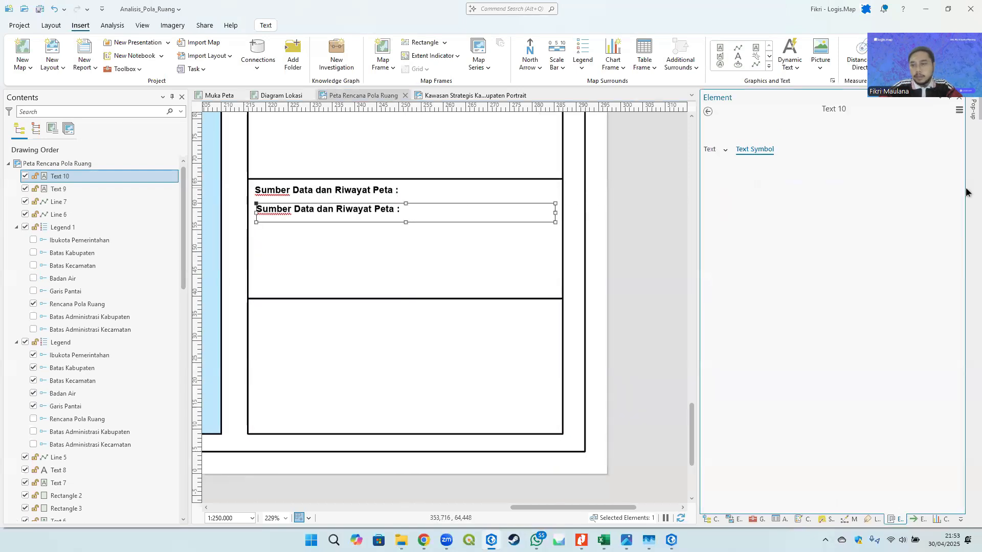
pyautogui.click(946, 215)
pyautogui.click(930, 229)
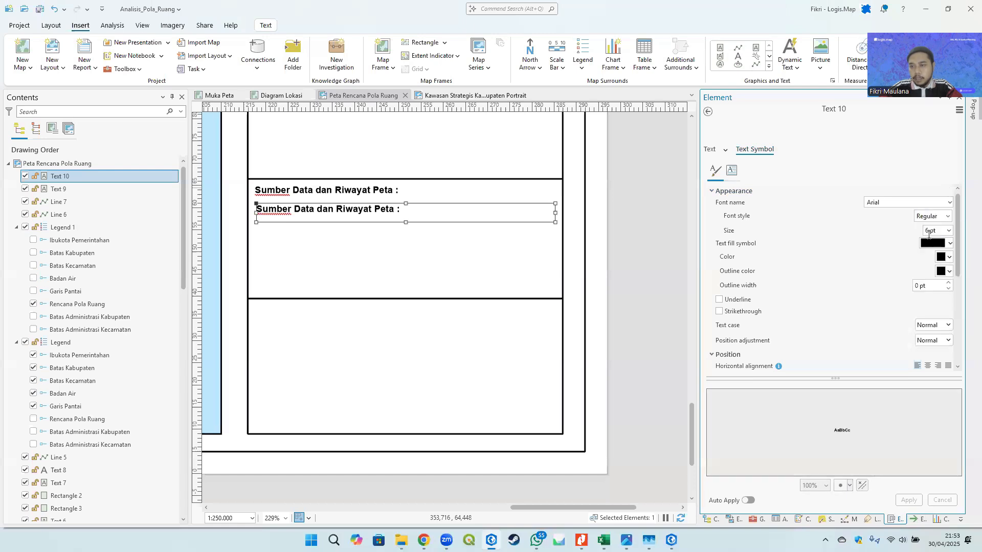
pyautogui.write('5')
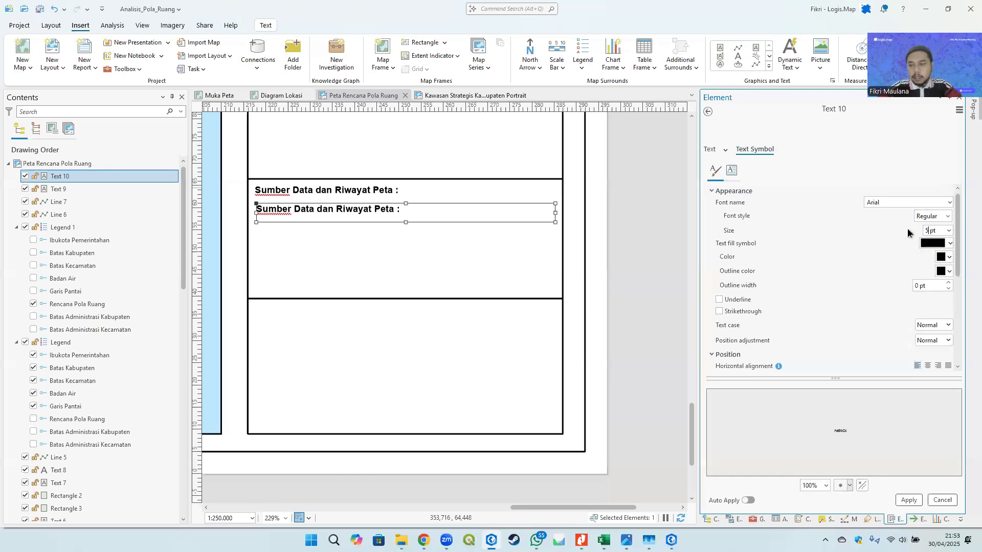
pyautogui.click(908, 499)
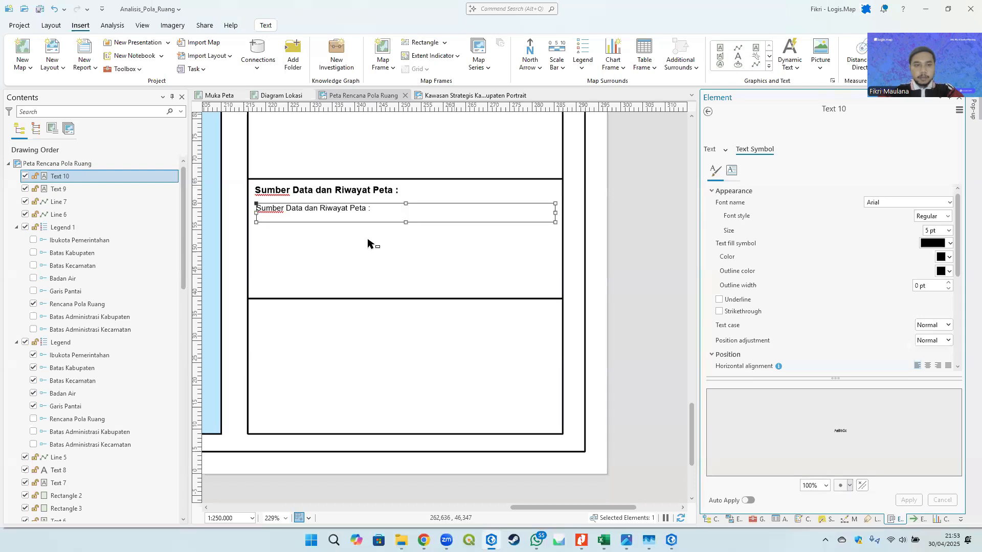
# - Replace the copied text's content with "01."
pyautogui.click(708, 111)
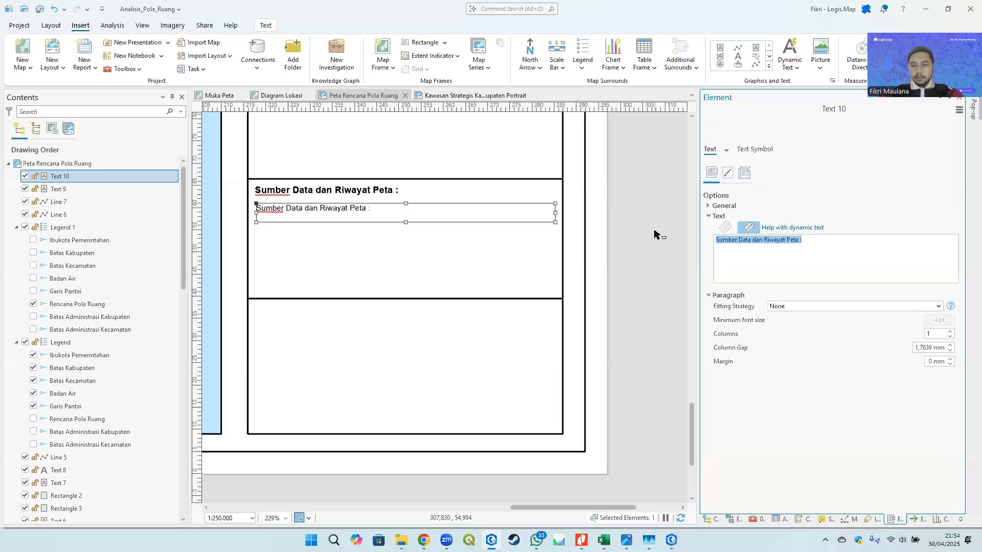
pyautogui.write('01.')
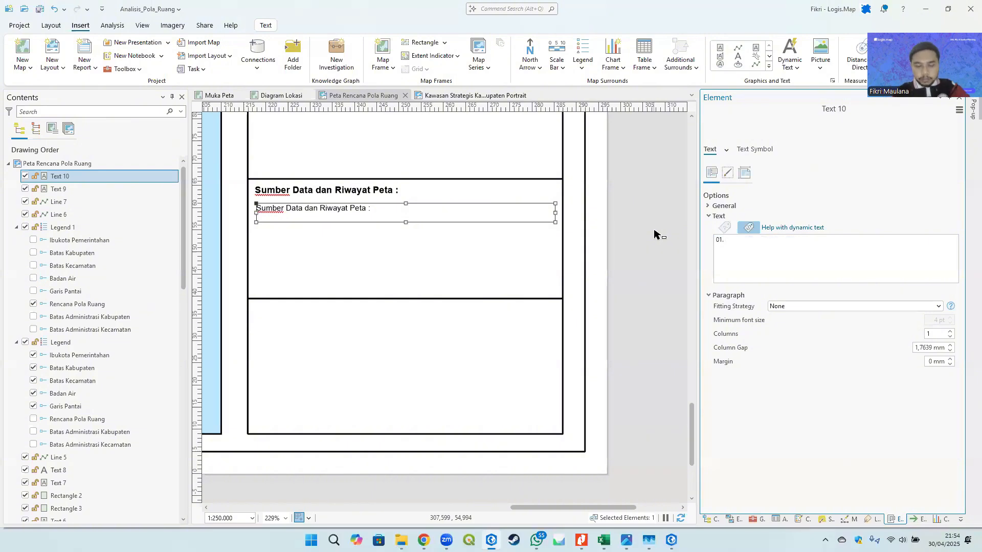
# - Examine the source-data block in the reference map image
pyautogui.hotkey('alt', 'Tab')
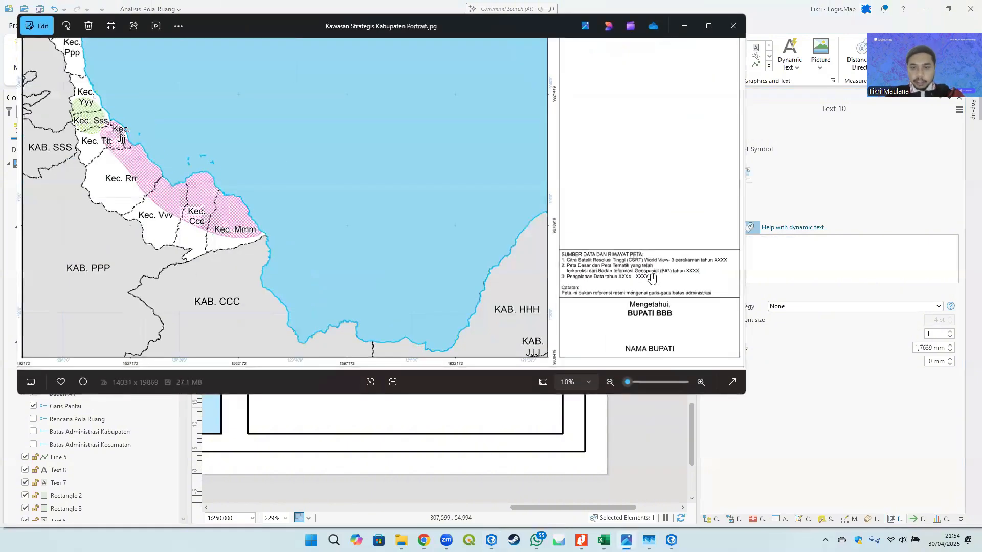
pyautogui.scroll(5, 652, 279)
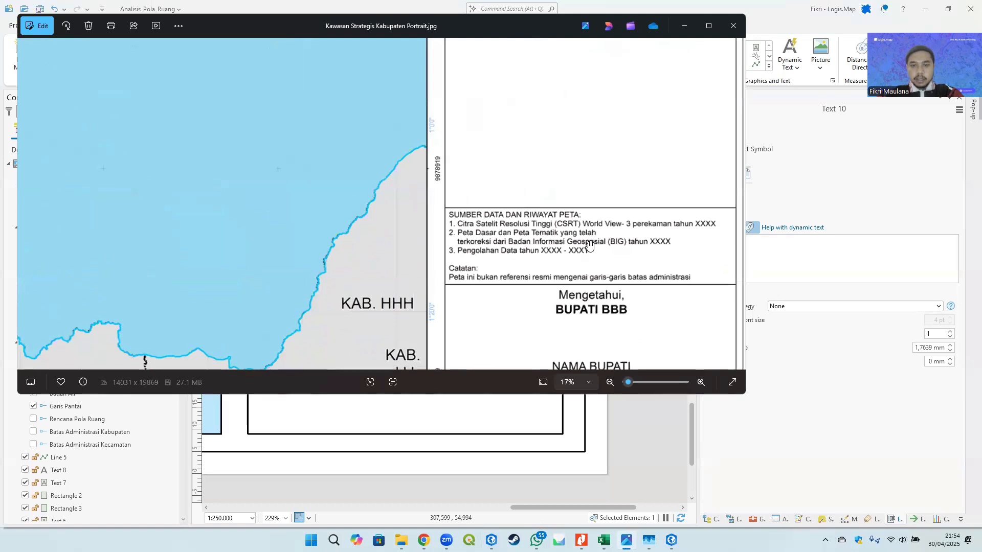
pyautogui.hotkey('alt', 'Tab')
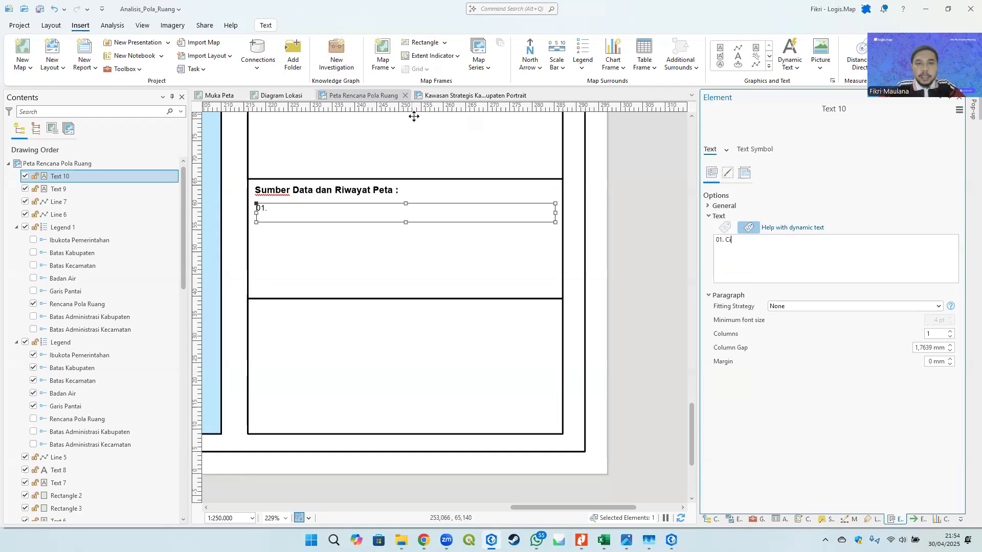
# - Copy the source-data text from the Kawasan Strategis Kabupaten Portrait layout
pyautogui.click(481, 96)
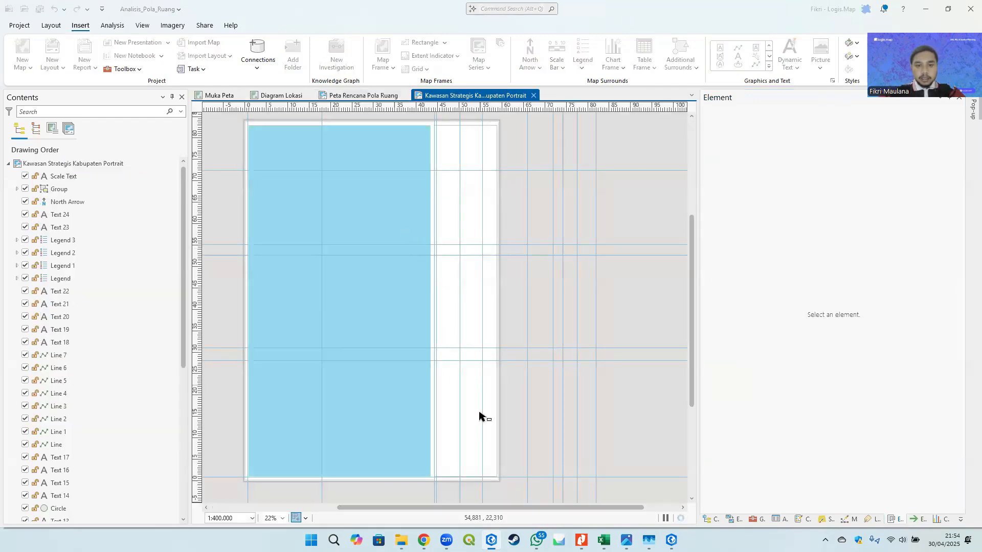
pyautogui.scroll(5, 471, 452)
pyautogui.click(395, 376)
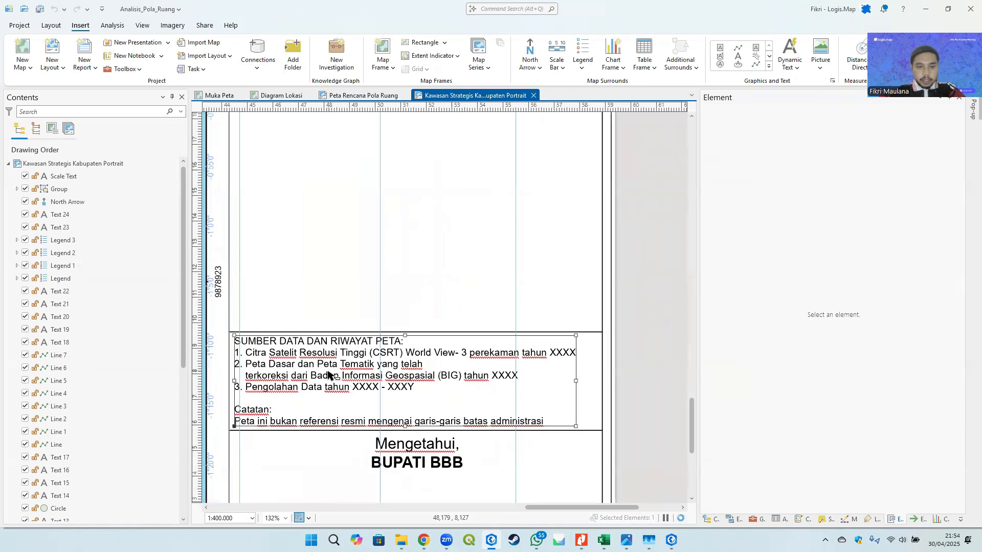
pyautogui.moveTo(910, 266); pyautogui.dragTo(699, 211)
pyautogui.hotkey('ctrl', 'c')
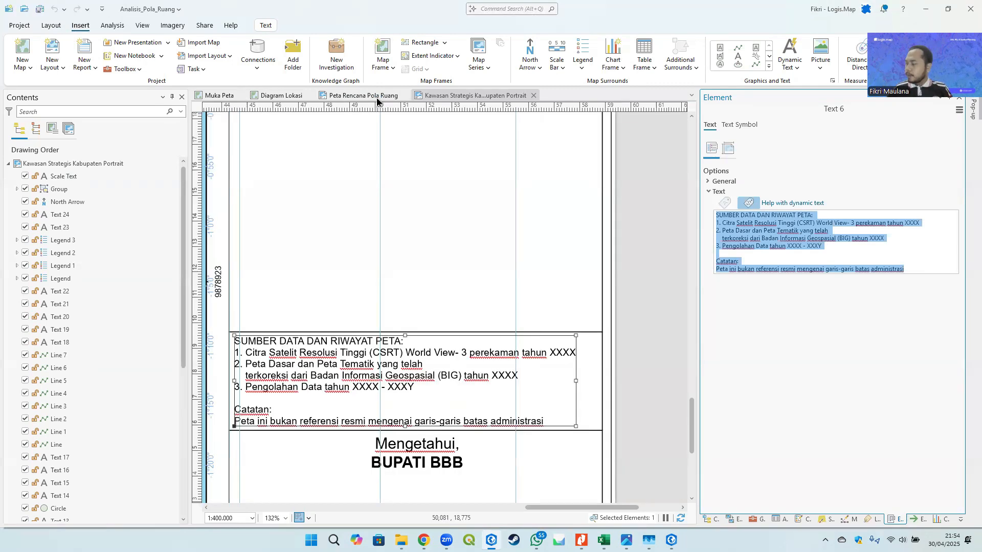
# - Paste the copied source-data text into the second text element of the Peta Rencana Pola Ruang layout
pyautogui.click(377, 98)
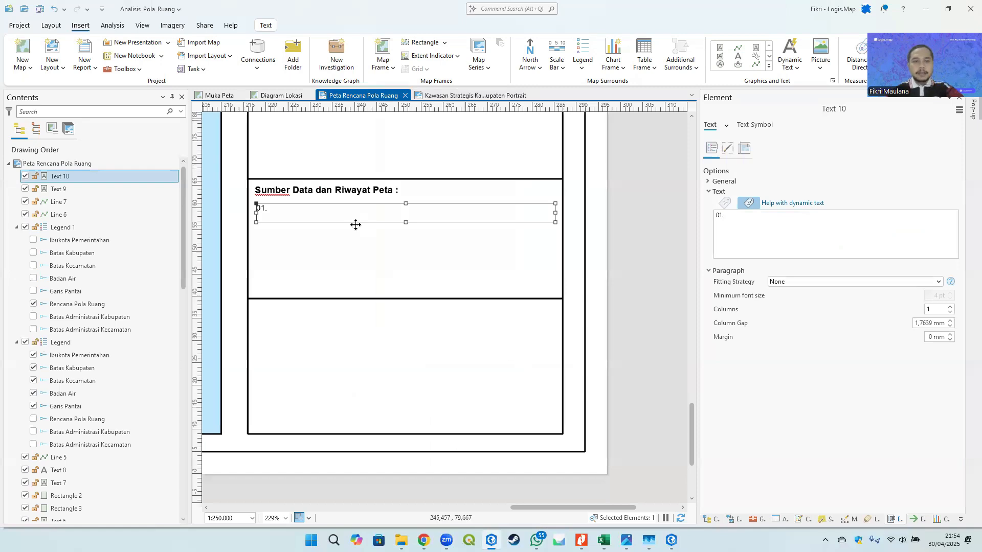
pyautogui.click(773, 237)
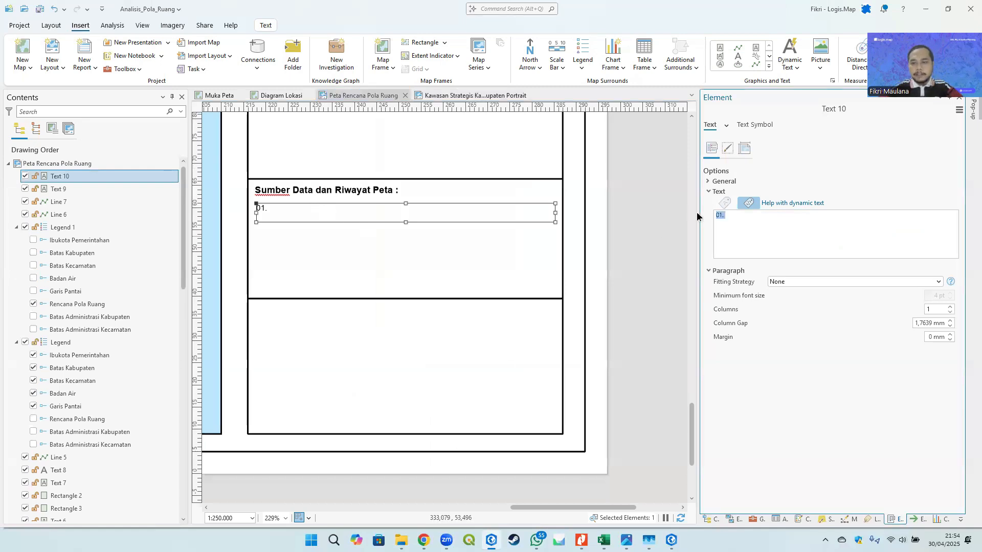
pyautogui.hotkey('ctrl', 'v')
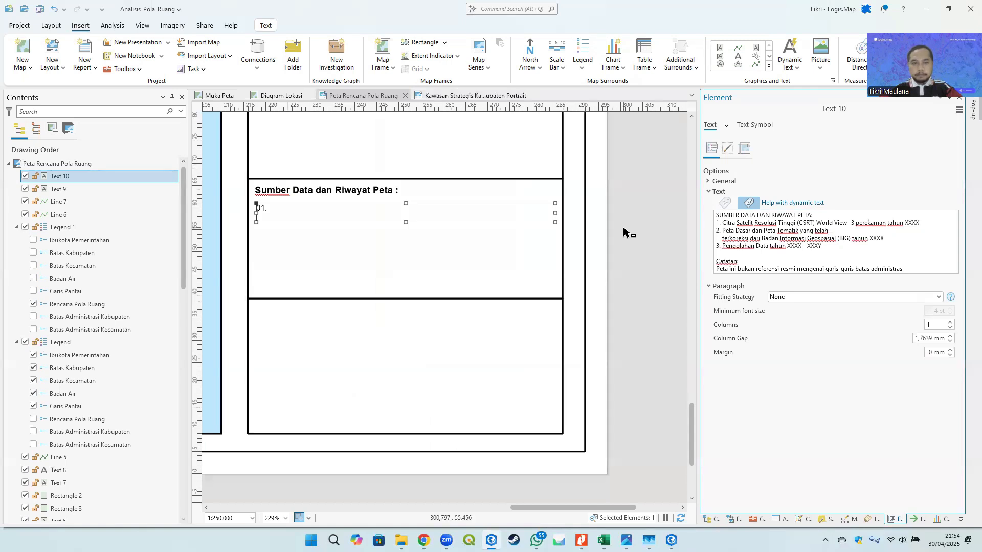
pyautogui.click(625, 230)
pyautogui.click(358, 191)
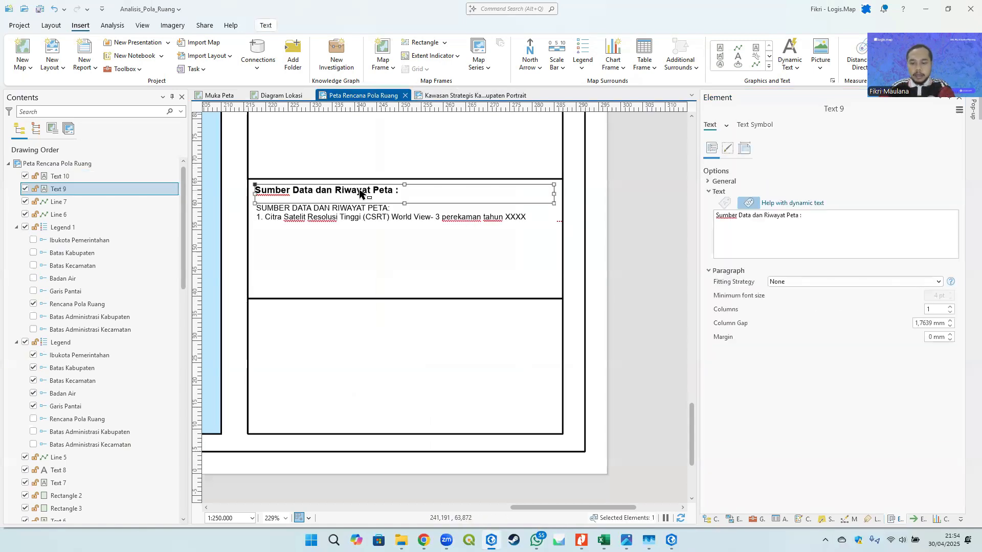
# - Delete the "Sumber Data dan Riwayat Peta :" heading and enlarge the pasted source-data text box downward
pyautogui.press('Delete')
pyautogui.click(403, 218)
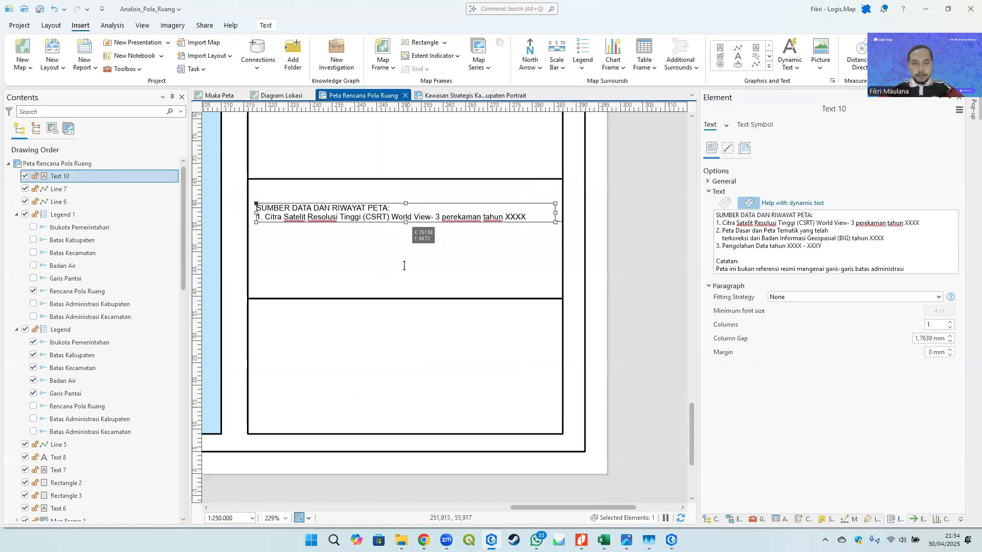
pyautogui.moveTo(404, 266); pyautogui.dragTo(406, 292)
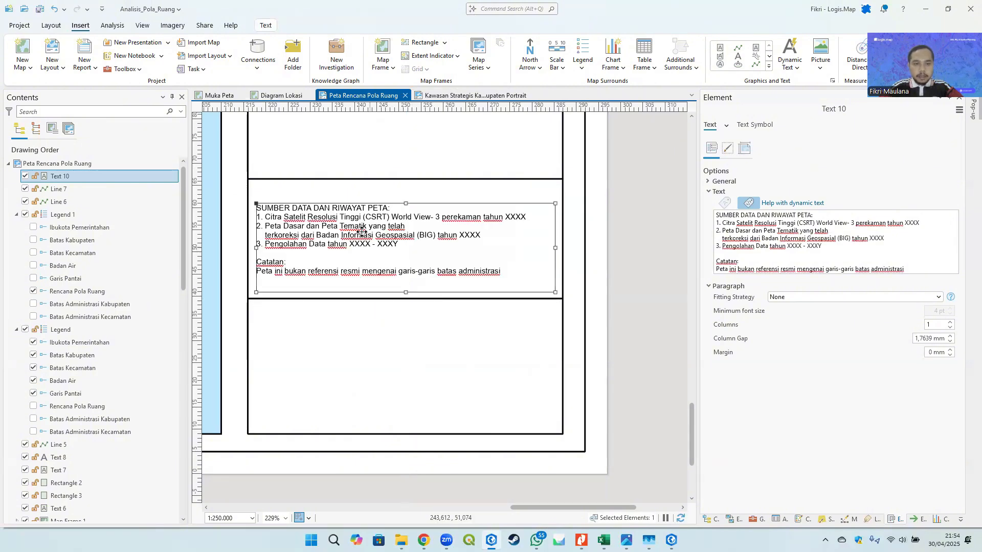
# - Set the source-data text's font size to 6 pt
pyautogui.click(764, 125)
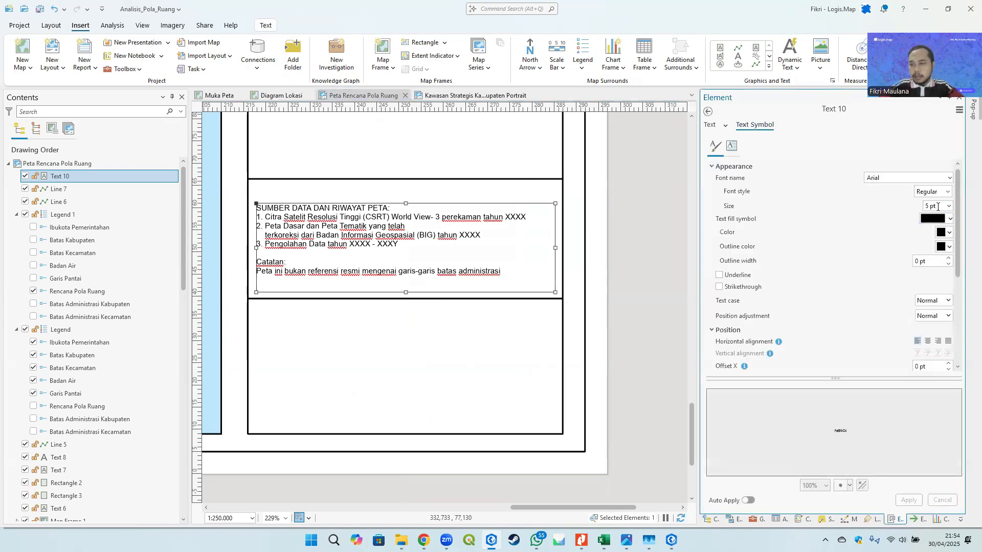
pyautogui.write('6')
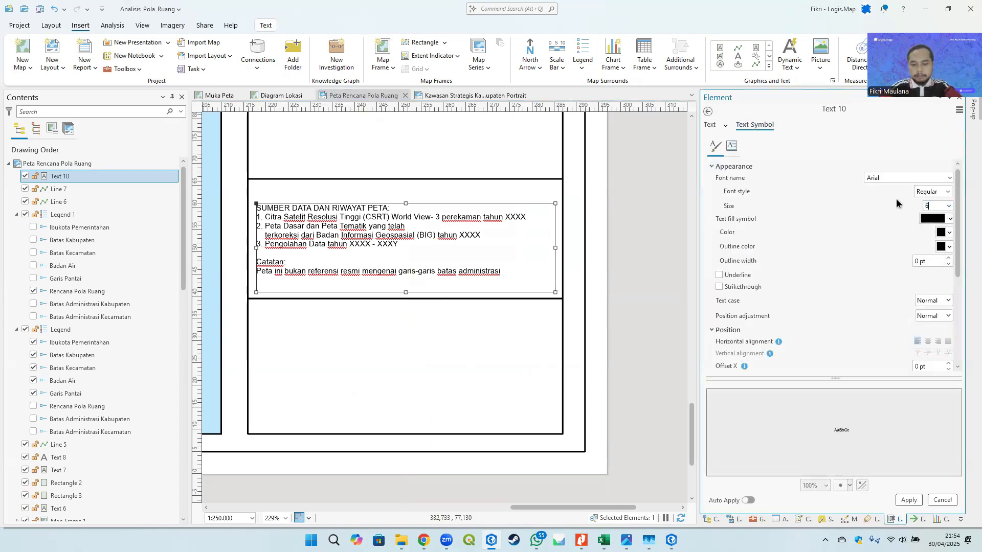
pyautogui.click(909, 500)
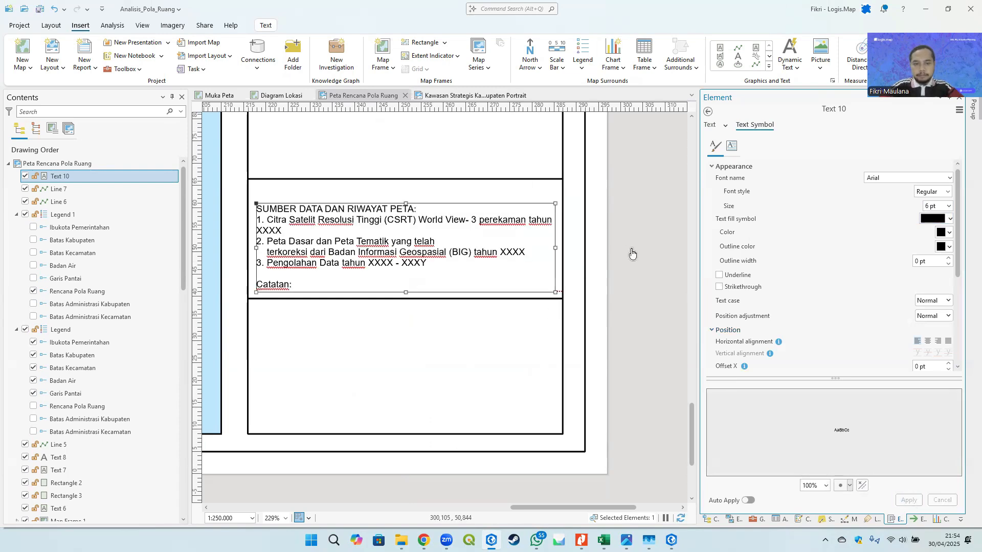
# - Widen the source-data text box to the panel's right border
pyautogui.click(631, 252)
pyautogui.click(542, 265)
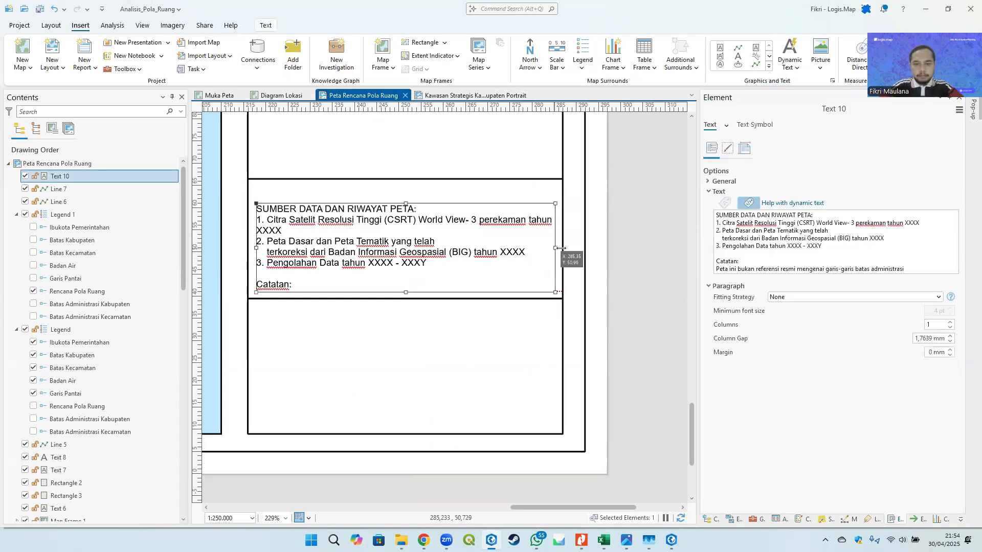
pyautogui.moveTo(561, 248); pyautogui.dragTo(568, 248)
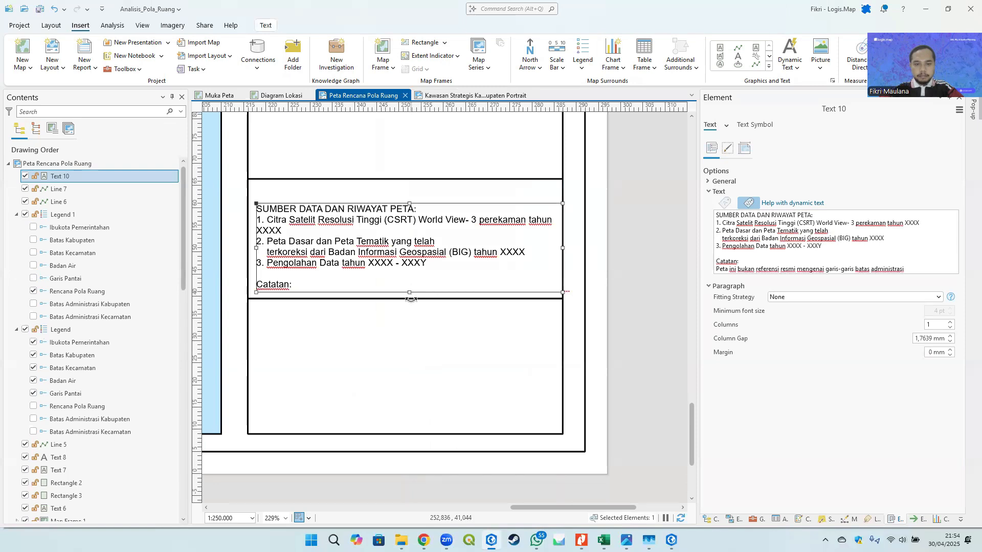
# - Set the source-data text's font size to 5 pt
pyautogui.click(762, 124)
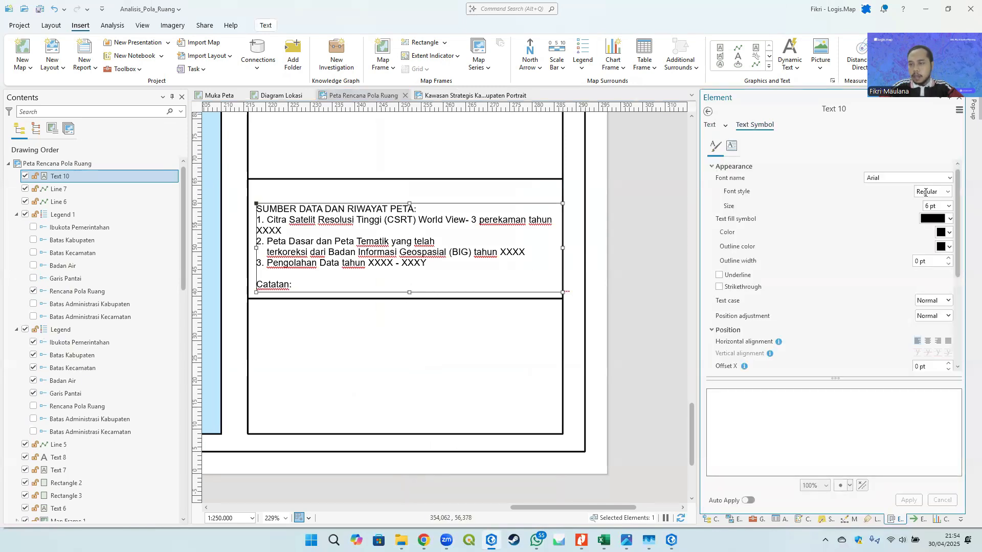
pyautogui.write('5')
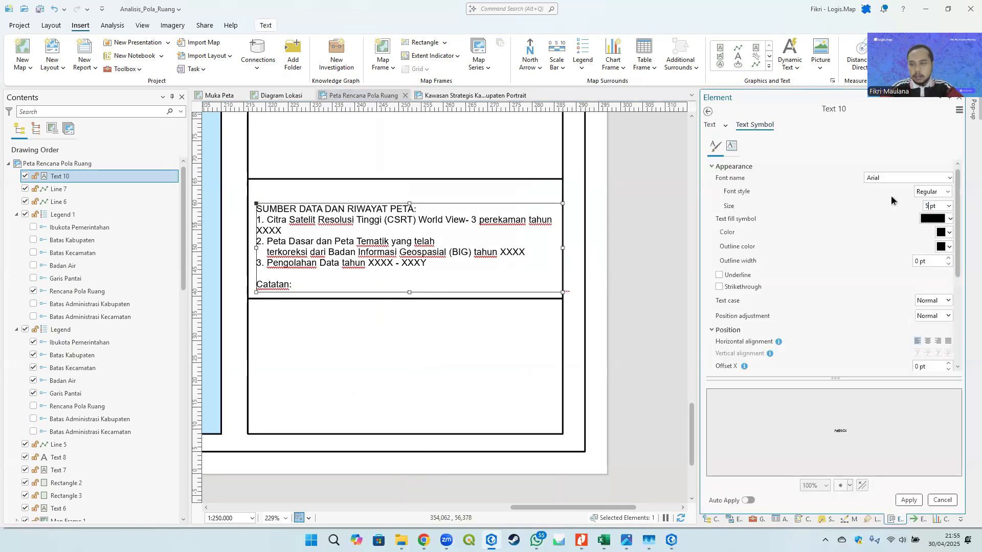
pyautogui.click(905, 500)
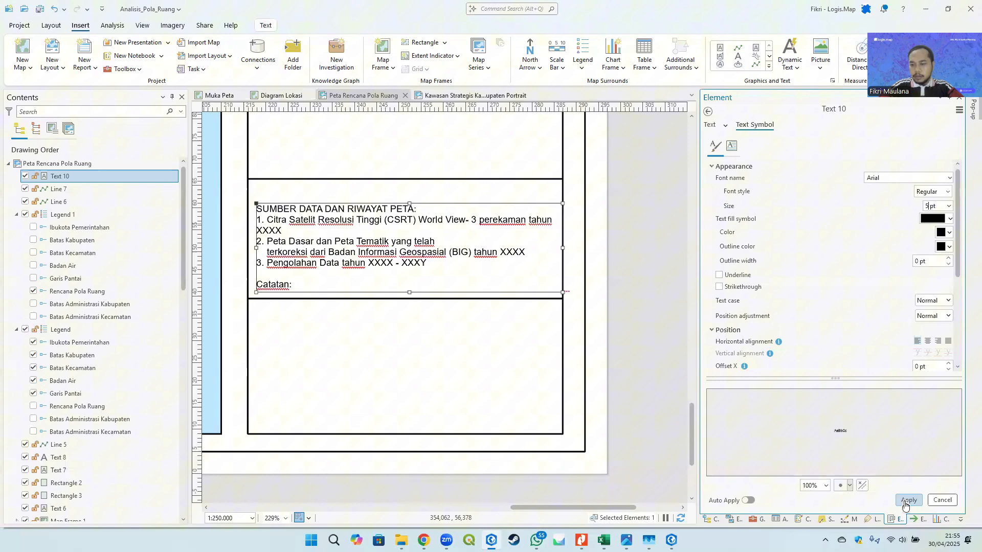
# - Move the source-data text box slightly upward within its section
pyautogui.click(669, 222)
pyautogui.click(392, 245)
pyautogui.moveTo(392, 245); pyautogui.dragTo(391, 230)
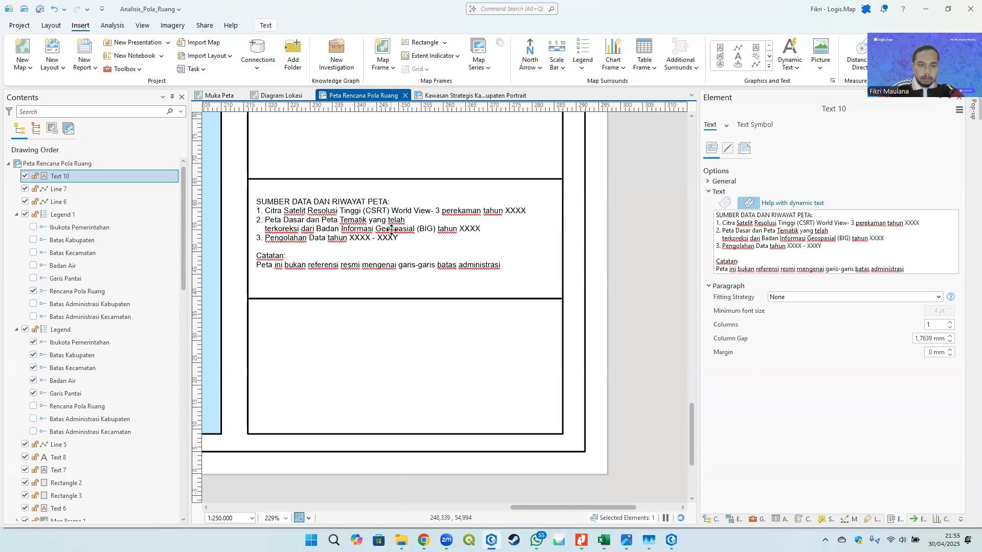
# - Nudge the horizontal divider line above the source-data section down
pyautogui.click(395, 185)
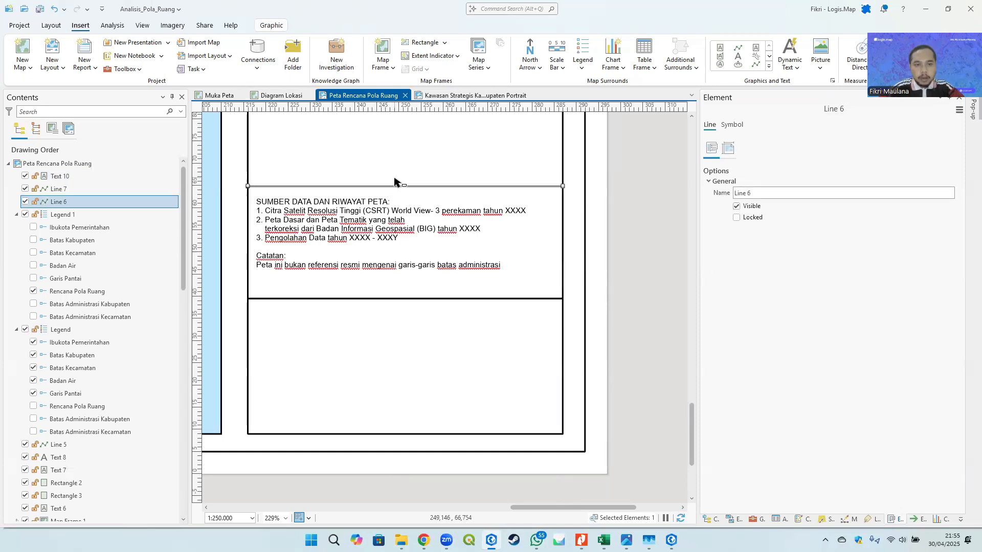
pyautogui.press('Down')
pyautogui.press('Down')
pyautogui.press('Down')
pyautogui.press('Down')
pyautogui.press('Down')
pyautogui.press('Down')
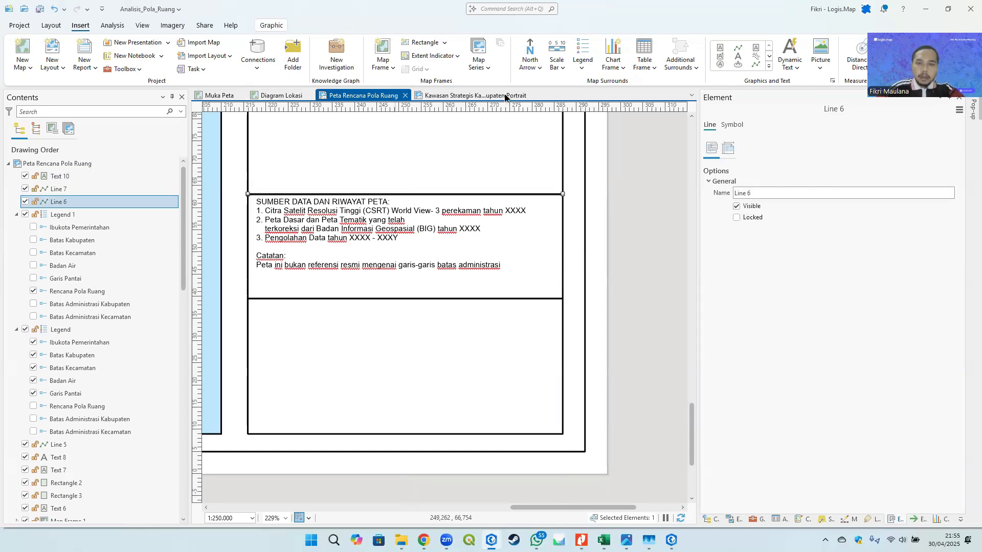
# - Select the Mengetahui, BUPATI BBB and NAMA BUPATI texts in the Kawasan Strategis Kabupaten Portrait layout
pyautogui.click(505, 96)
pyautogui.click(425, 462)
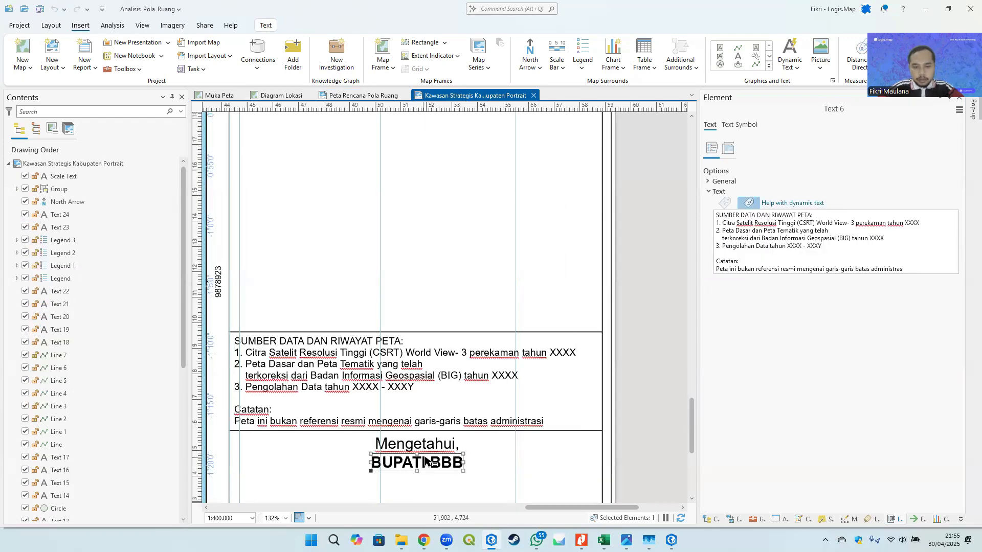
pyautogui.scroll(-5, 425, 462)
pyautogui.click(422, 221)
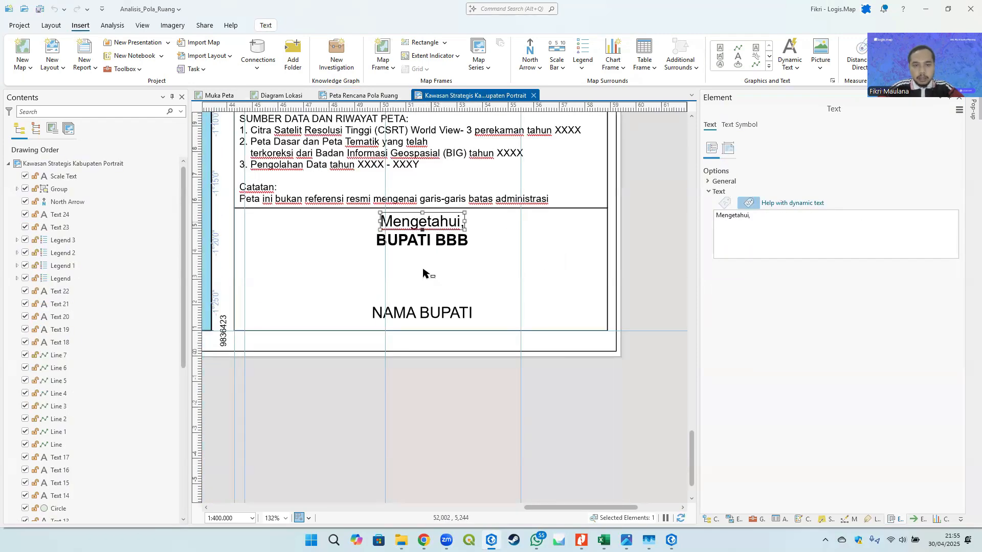
pyautogui.keyDown('shift'); pyautogui.click(441, 241); pyautogui.keyUp('shift')
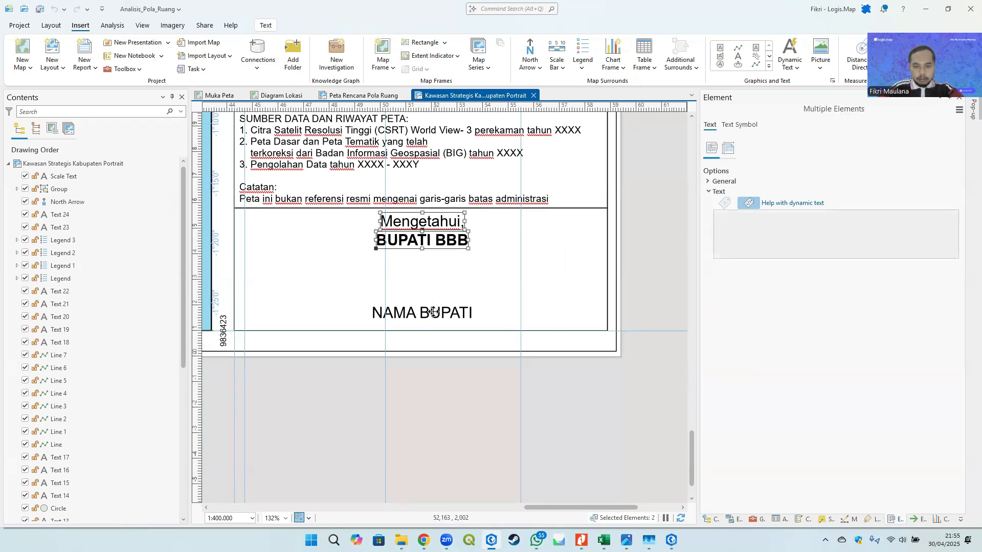
pyautogui.keyDown('shift'); pyautogui.click(434, 314); pyautogui.keyUp('shift')
pyautogui.click(354, 96)
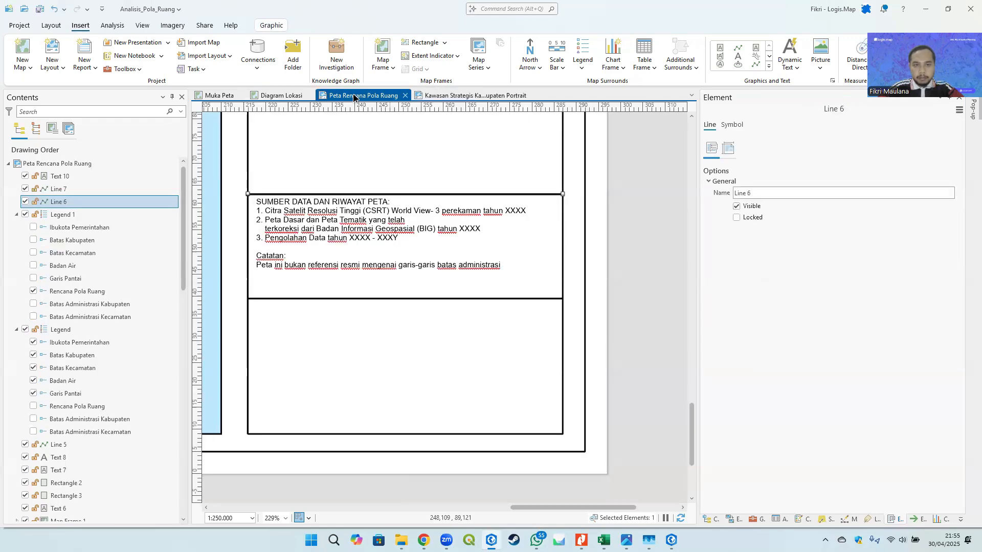
pyautogui.scroll(-5, 374, 276)
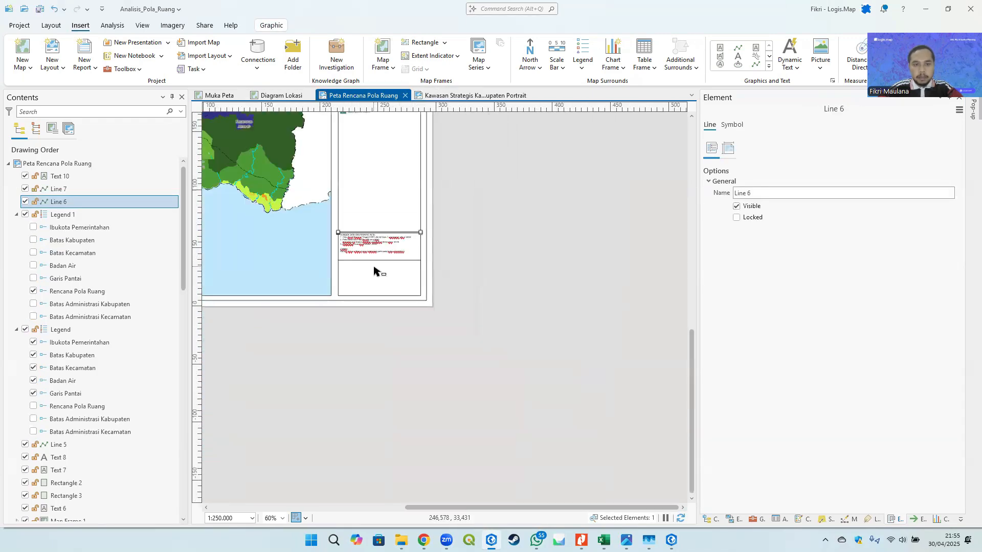
pyautogui.hotkey('ctrl', 'v')
pyautogui.scroll(-3, 401, 270)
pyautogui.scroll(3, 367, 212)
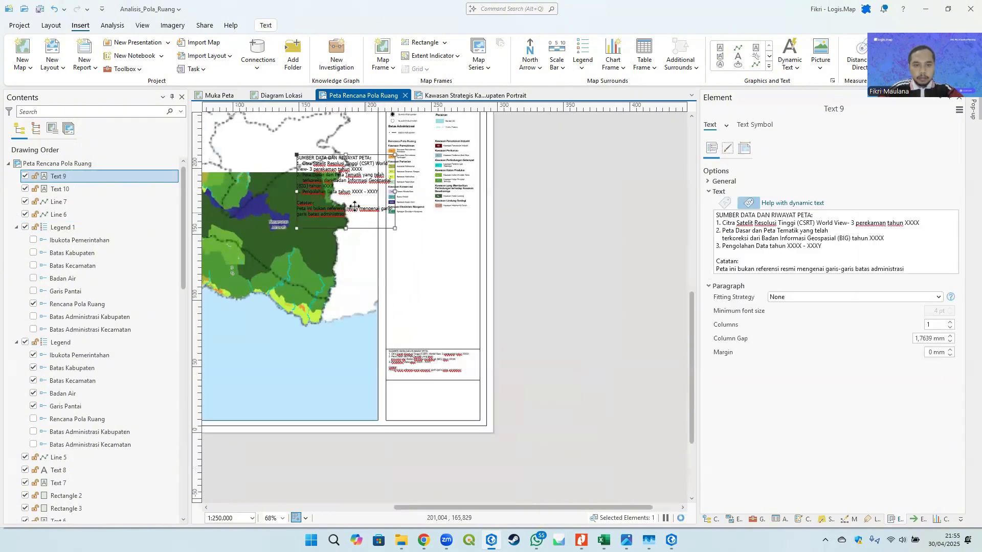
pyautogui.moveTo(355, 210); pyautogui.dragTo(564, 281)
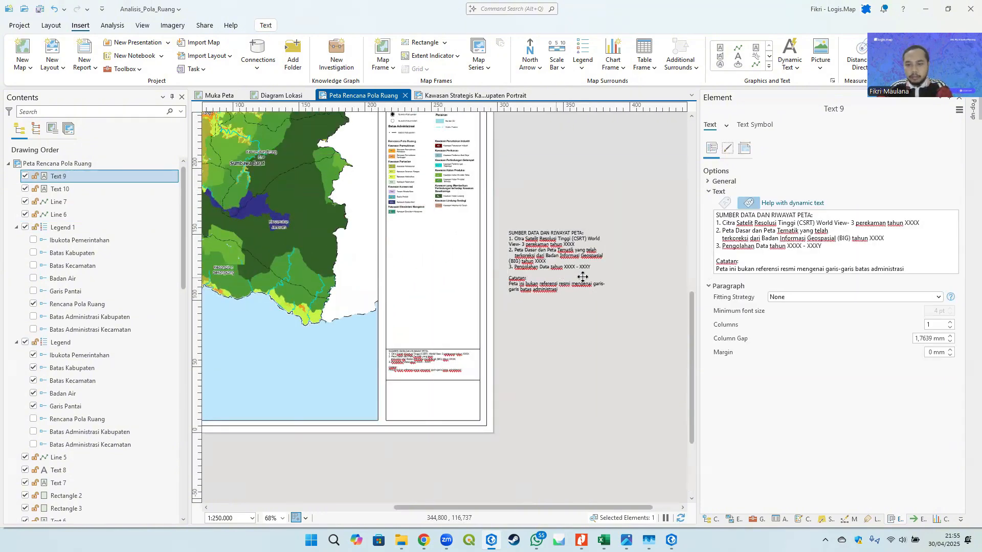
pyautogui.press('Delete')
# - Copy the three signature texts and paste them into the Peta Rencana Pola Ruang layout
pyautogui.click(468, 96)
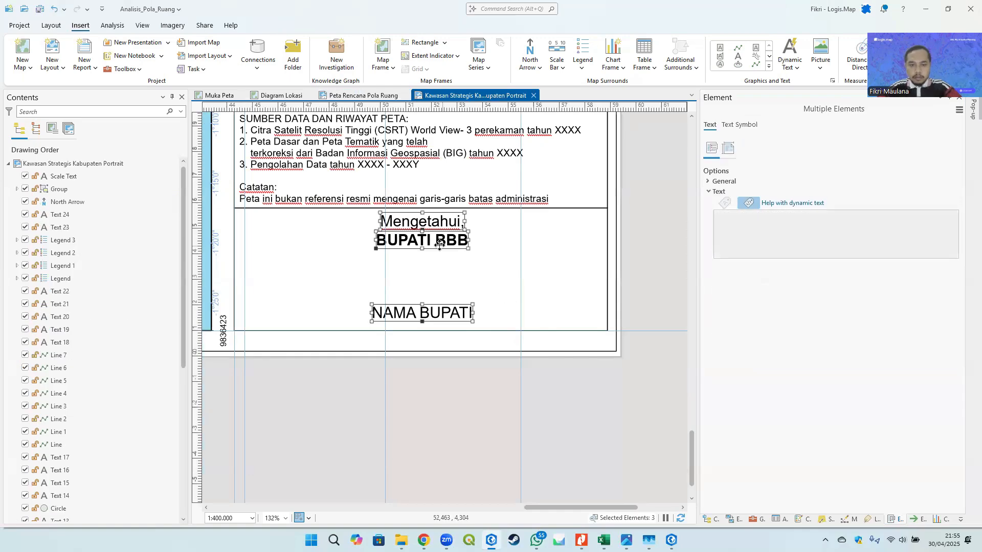
pyautogui.click(364, 96)
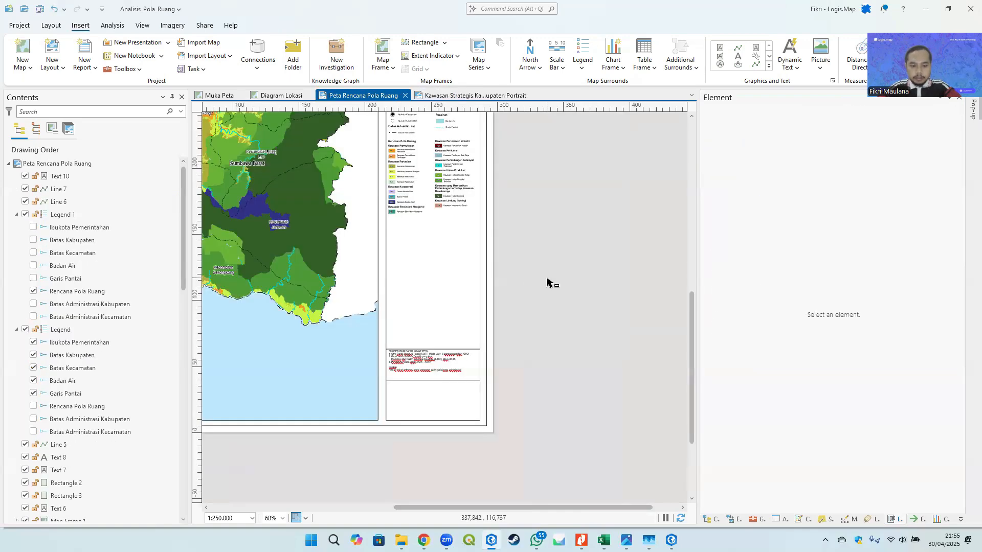
pyautogui.hotkey('ctrl', 'v')
pyautogui.scroll(-5, 539, 325)
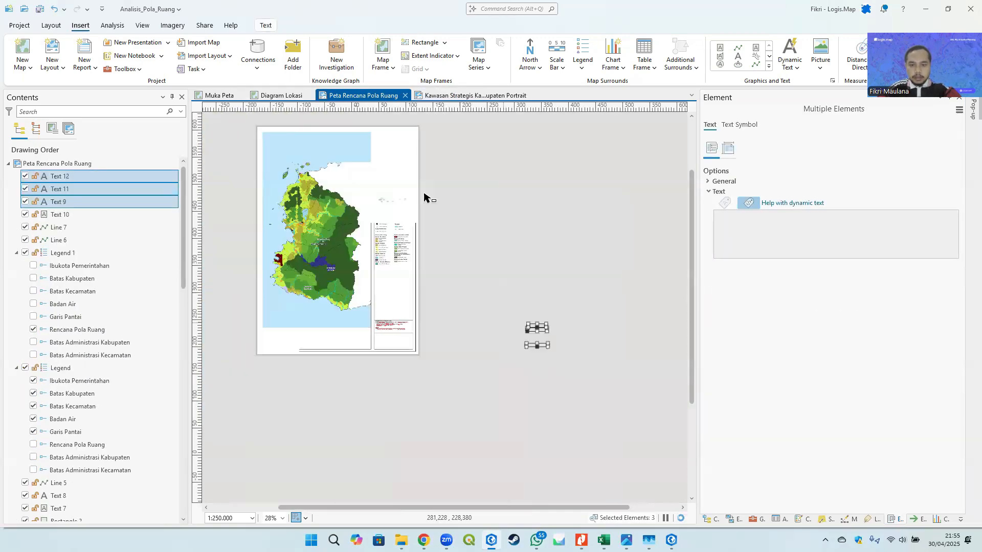
pyautogui.moveTo(538, 328); pyautogui.dragTo(538, 328)
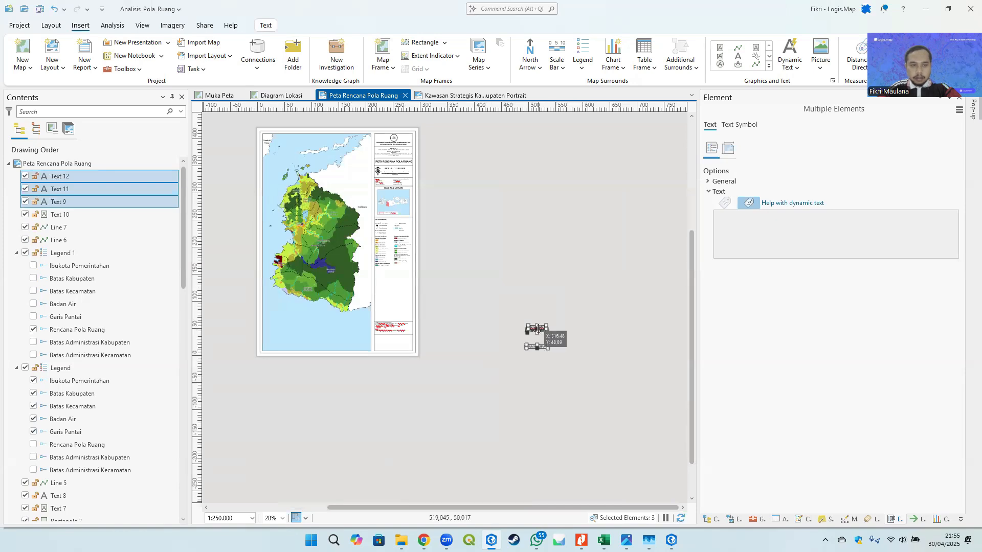
# - Group the pasted signature texts and place them in the bottom panel section below the source data
pyautogui.rightClick(539, 330)
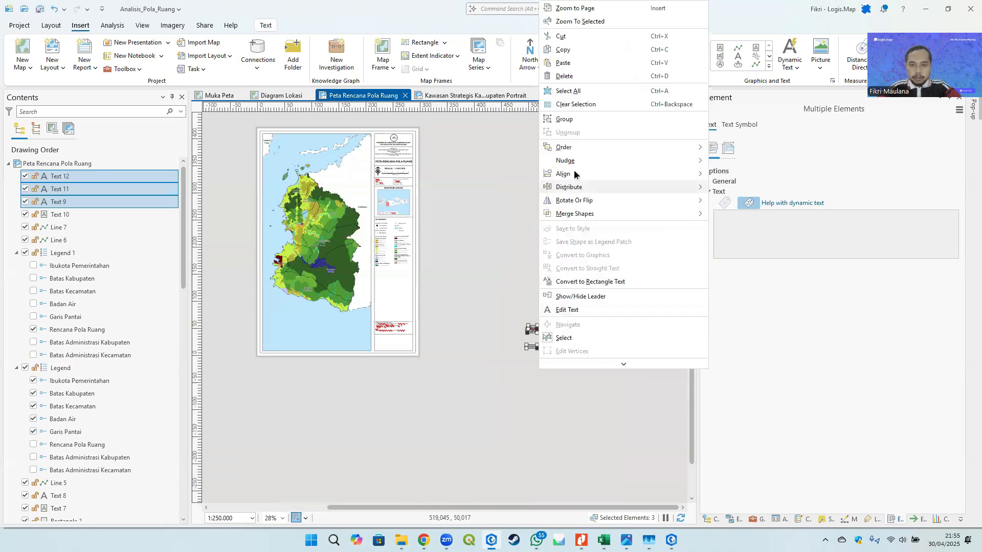
pyautogui.click(572, 123)
pyautogui.scroll(3, 524, 342)
pyautogui.moveTo(586, 357); pyautogui.dragTo(554, 333)
pyautogui.moveTo(445, 330); pyautogui.dragTo(569, 313)
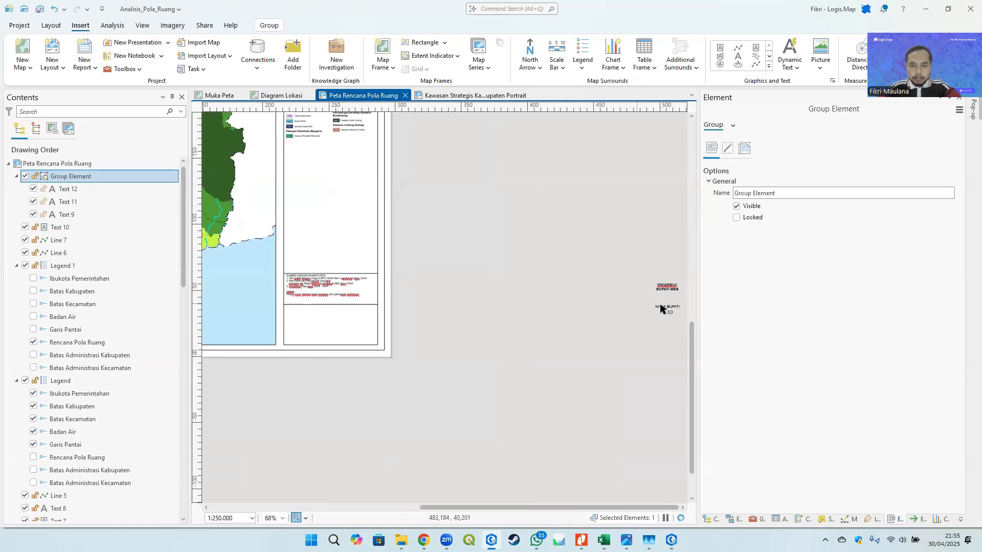
pyautogui.moveTo(662, 292); pyautogui.dragTo(392, 271)
pyautogui.scroll(3, 349, 323)
pyautogui.moveTo(416, 338); pyautogui.dragTo(431, 353)
pyautogui.moveTo(383, 308); pyautogui.dragTo(355, 295)
pyautogui.scroll(-1, 416, 317)
pyautogui.click(566, 273)
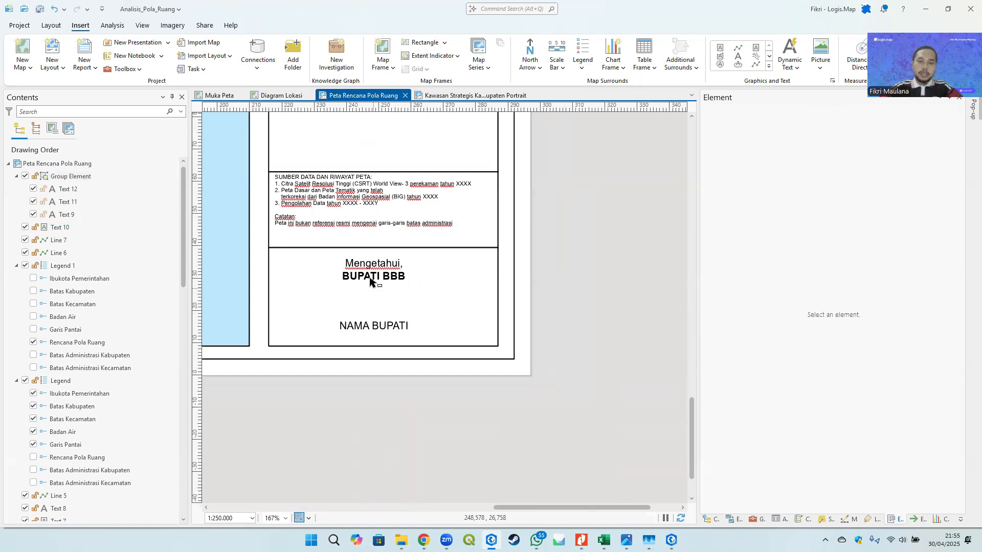
# - Ungroup the signature texts and move NAMA BUPATI lower in the section
pyautogui.click(370, 279)
pyautogui.rightClick(370, 281)
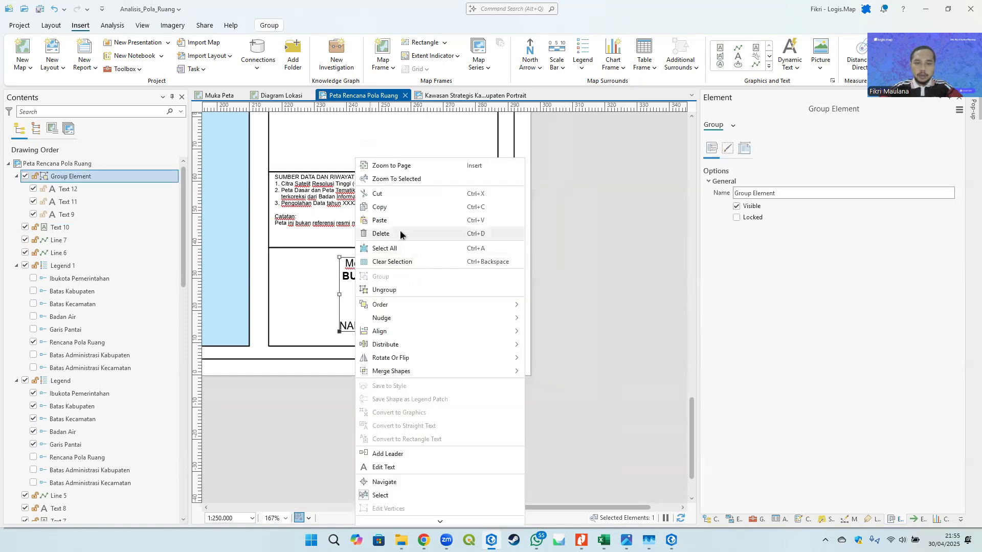
pyautogui.click(388, 286)
pyautogui.click(383, 327)
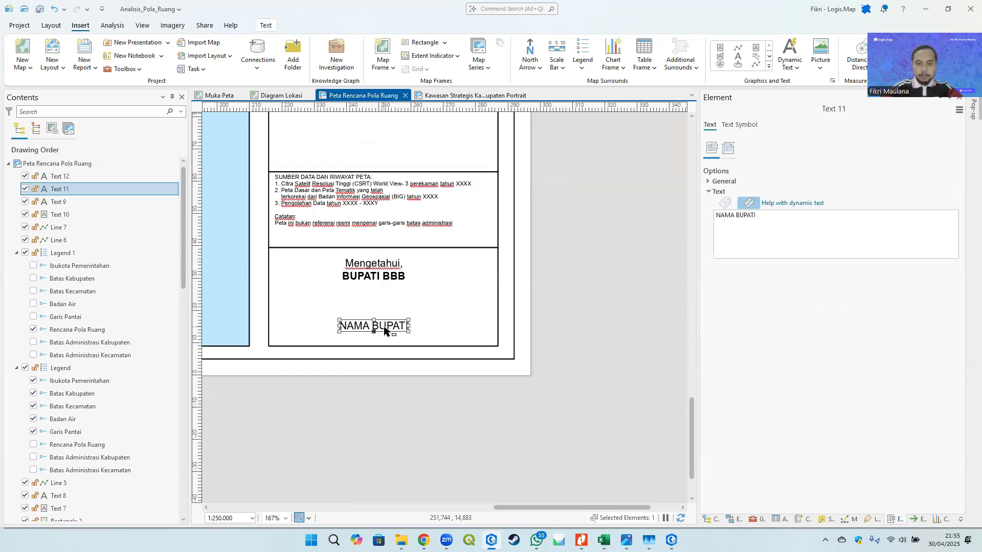
pyautogui.moveTo(383, 326); pyautogui.dragTo(386, 331)
pyautogui.press('Down')
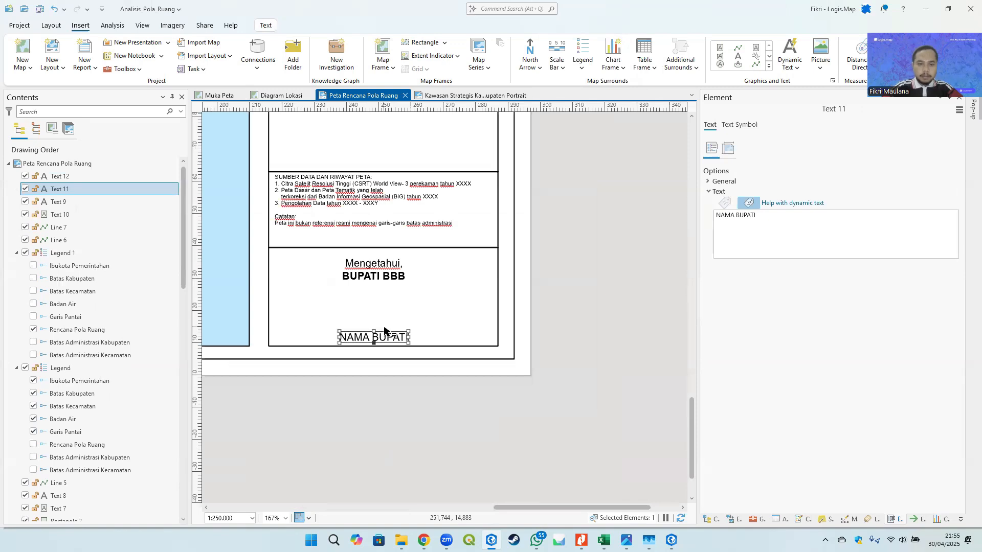
# - Nudge the Mengetahui and BUPATI BBB texts upward
pyautogui.click(382, 265)
pyautogui.keyDown('shift'); pyautogui.click(384, 278); pyautogui.keyUp('shift')
pyautogui.press('Up')
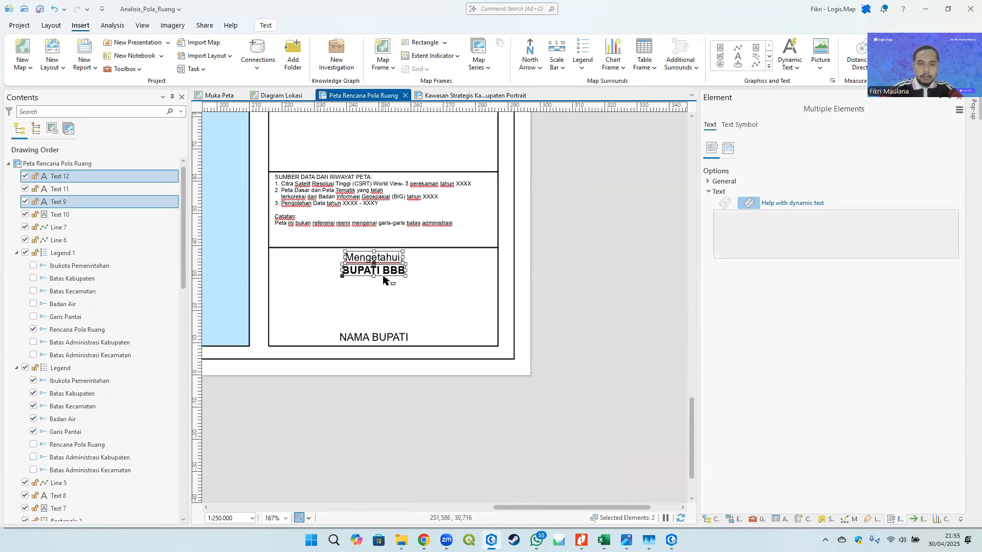
# - Change the BUPATI BBB text to "BUPATI SUMBAWA BARAT"
pyautogui.click(600, 253)
pyautogui.click(395, 271)
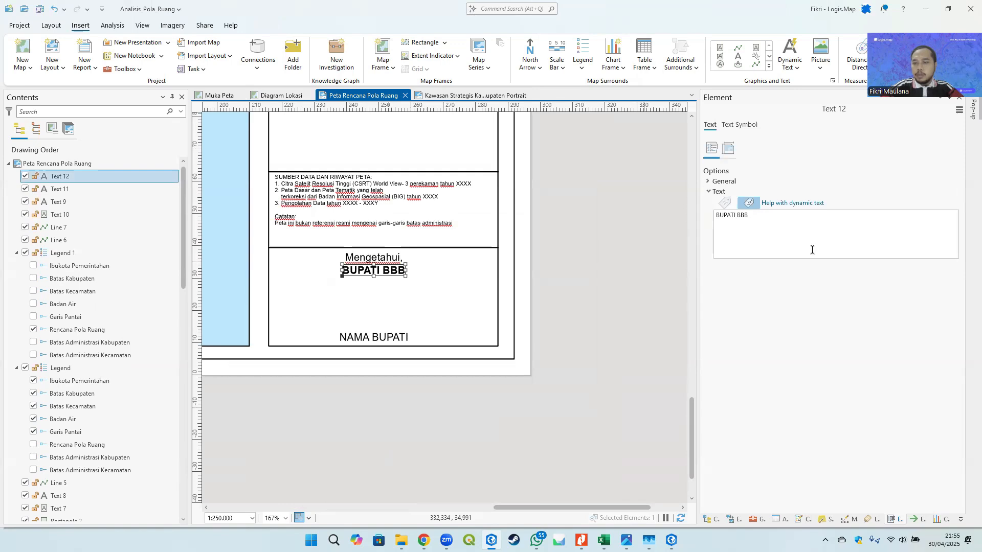
pyautogui.doubleClick(748, 215)
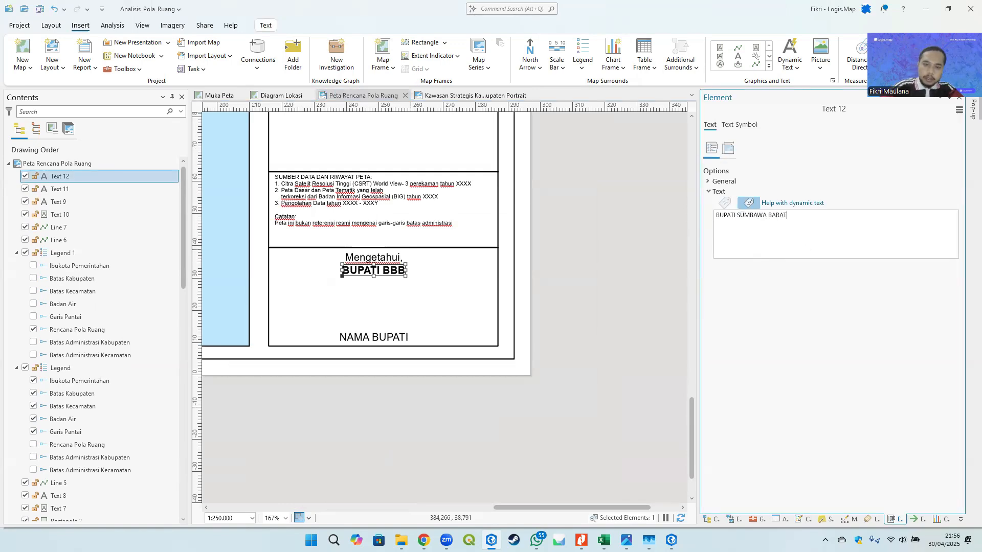
pyautogui.click(655, 241)
# - Nudge the BUPATI SUMBAWA BARAT text left to center it in the section
pyautogui.click(414, 271)
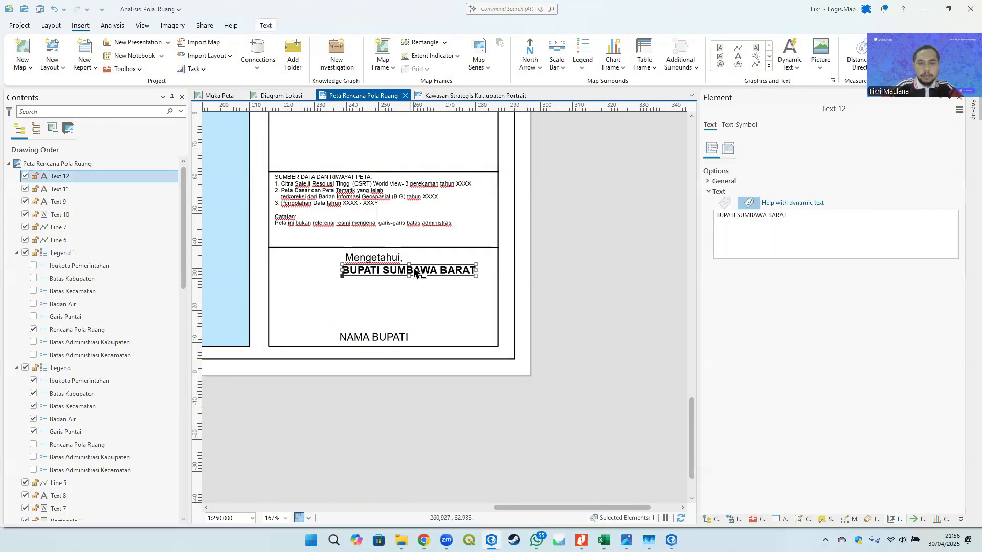
pyautogui.press('Left')
pyautogui.press('Left')
pyautogui.press('Left')
pyautogui.press('Left')
pyautogui.press('Left')
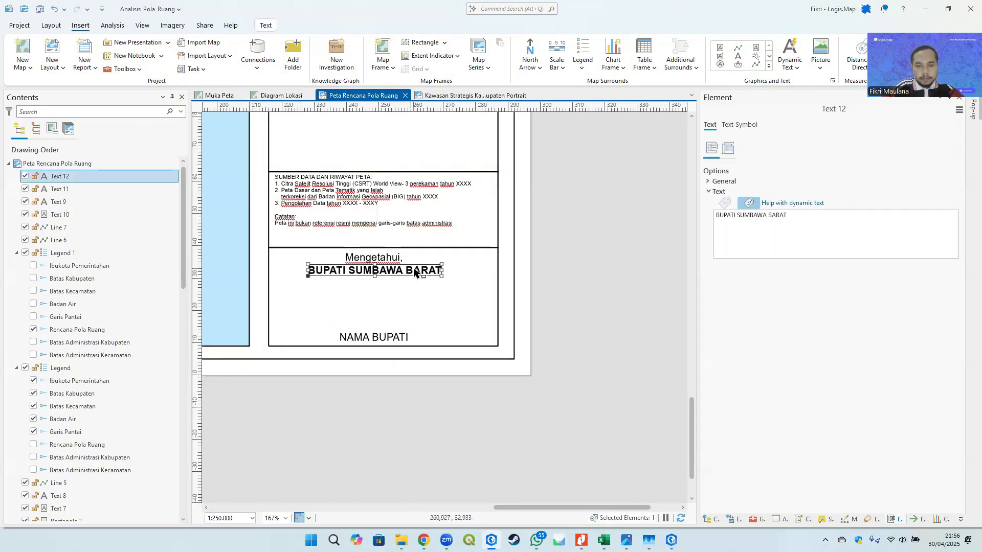
# - Review the signature section and the overall page layout at different zoom levels
pyautogui.click(579, 284)
pyautogui.scroll(-2, 579, 289)
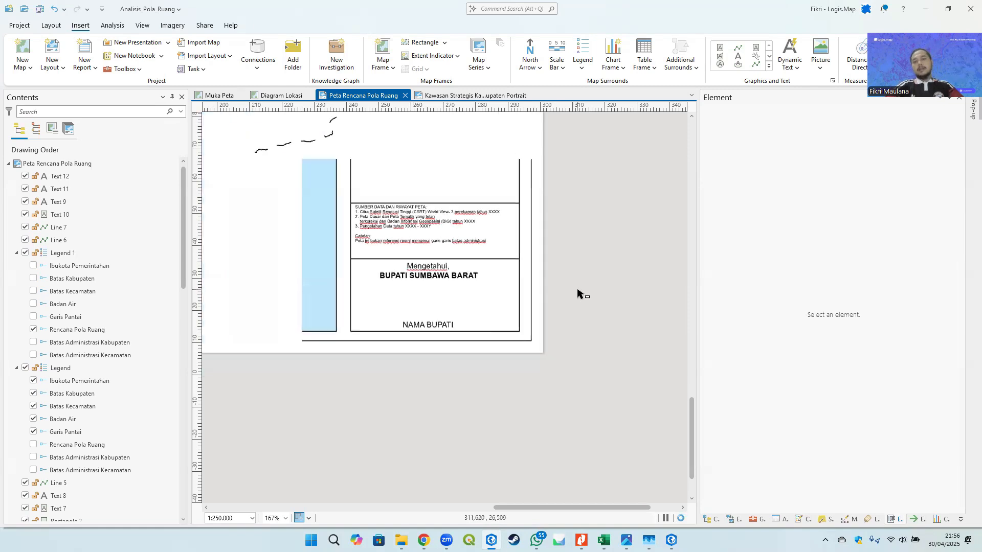
pyautogui.scroll(2, 476, 309)
pyautogui.click(439, 252)
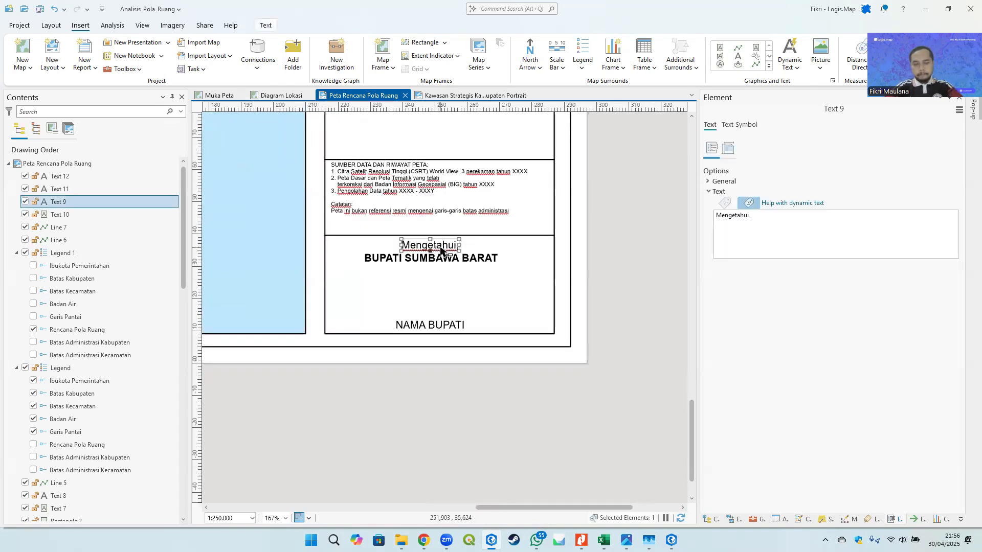
pyautogui.click(640, 248)
pyautogui.scroll(-5, 529, 288)
pyautogui.scroll(-3, 503, 254)
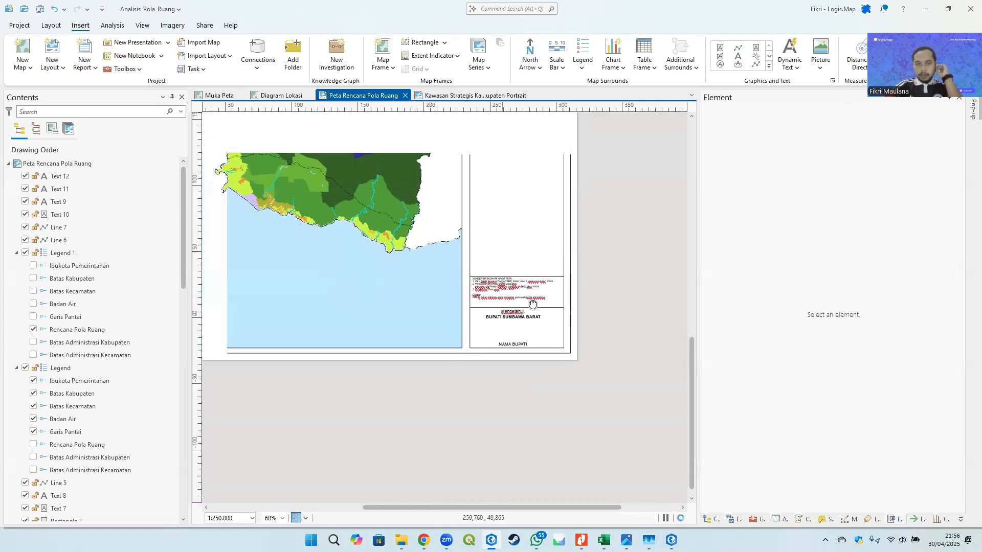
pyautogui.moveTo(467, 222); pyautogui.dragTo(463, 261)
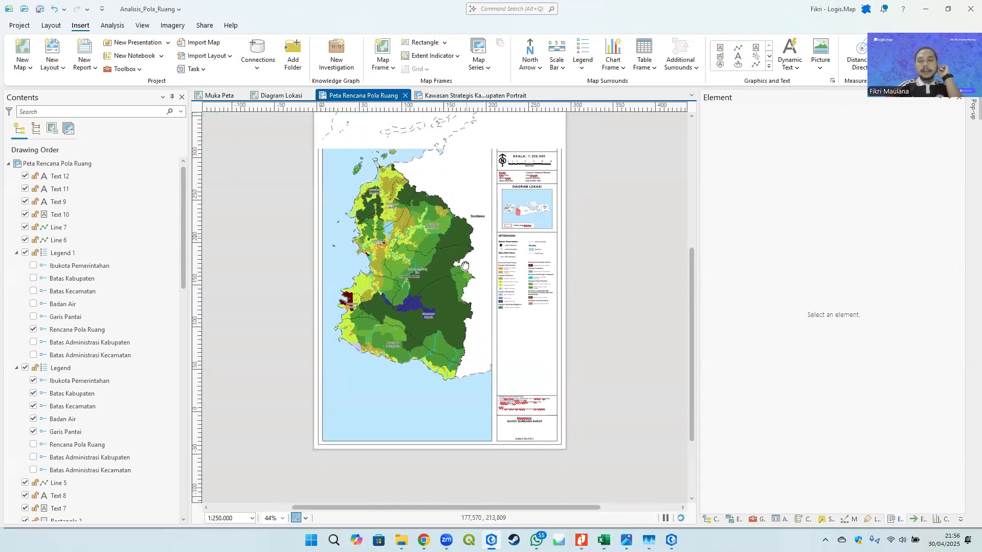
pyautogui.scroll(6, 449, 201)
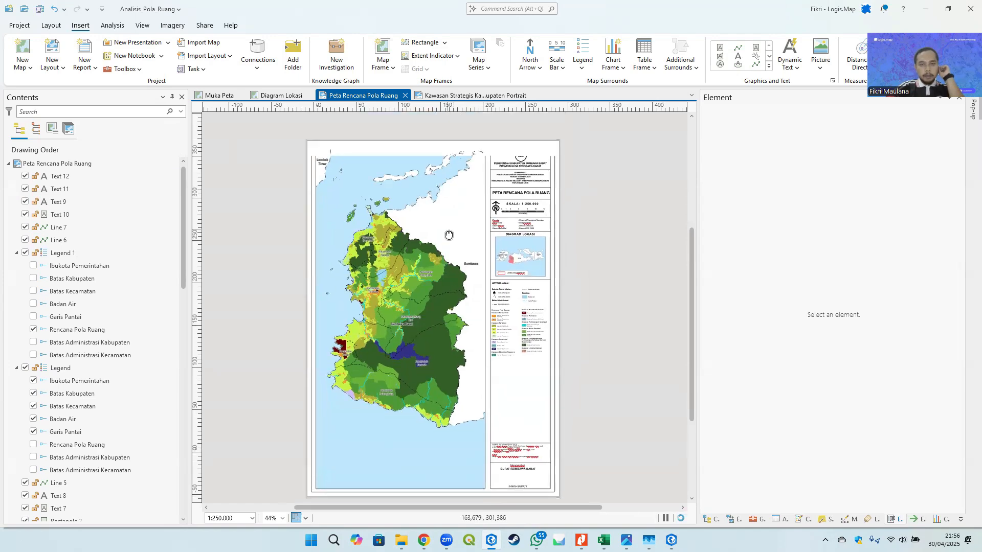
pyautogui.click(450, 201)
pyautogui.scroll(-6, 450, 201)
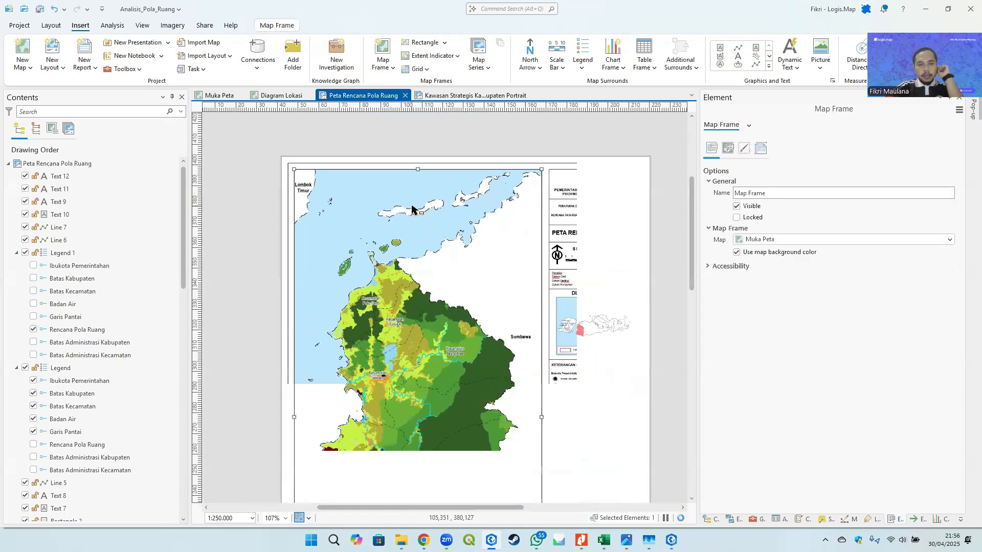
pyautogui.moveTo(415, 178); pyautogui.dragTo(358, 175)
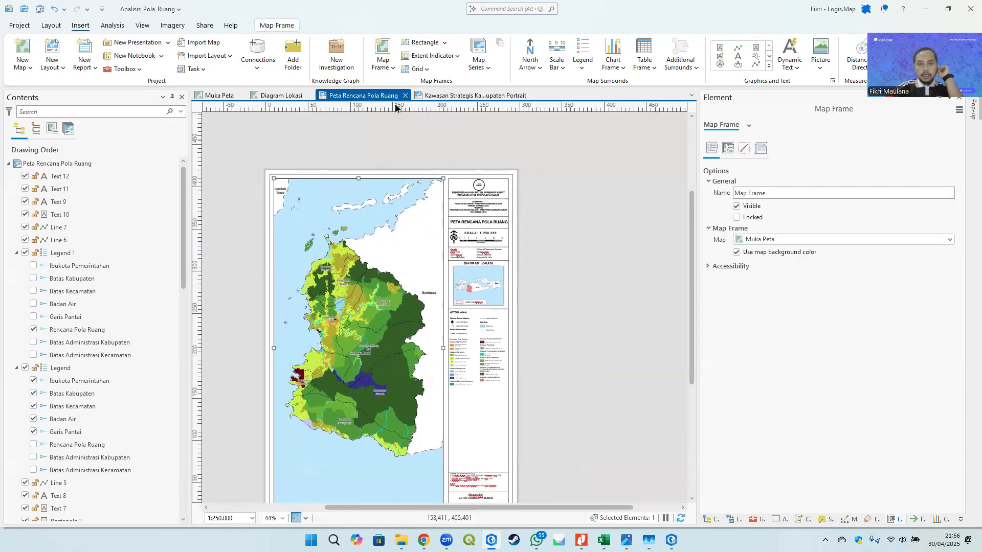
pyautogui.click(527, 216)
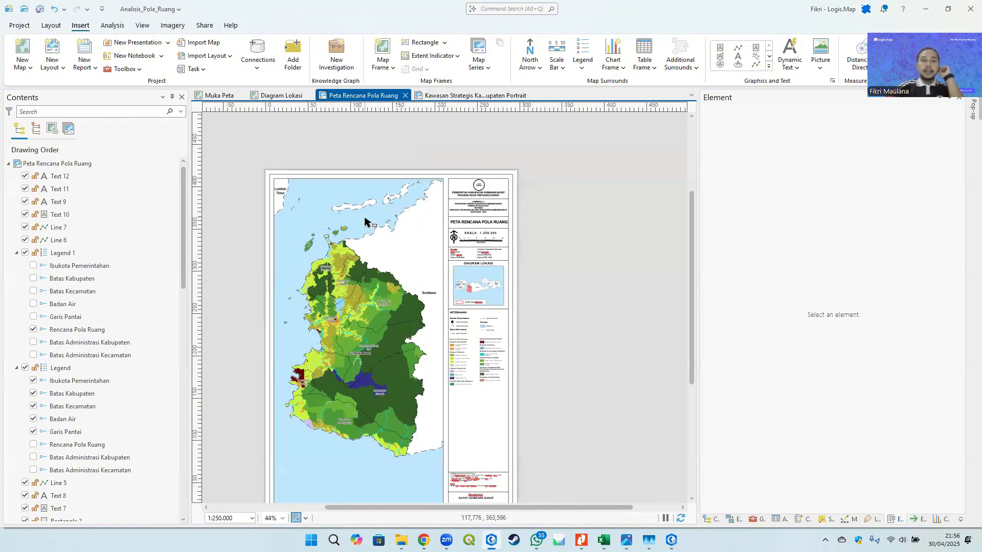
# - Add a Black Vertical Label Graticule grid to the main map frame
pyautogui.click(366, 221)
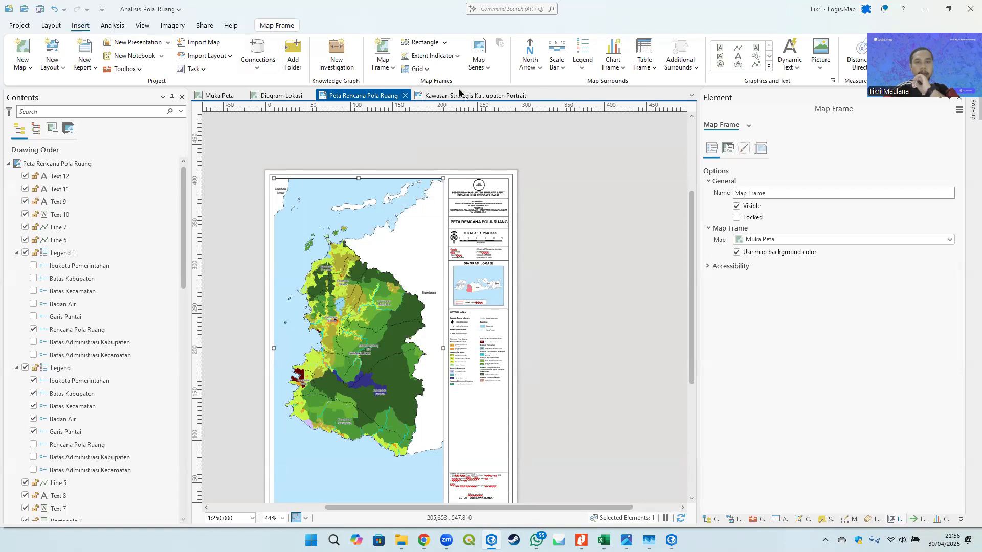
pyautogui.click(425, 70)
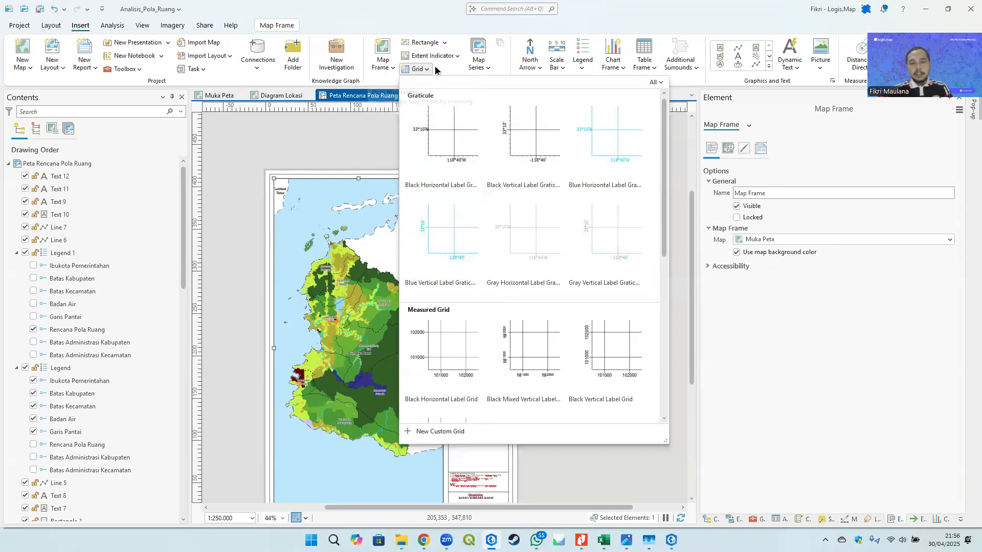
pyautogui.click(417, 68)
pyautogui.scroll(6, 499, 287)
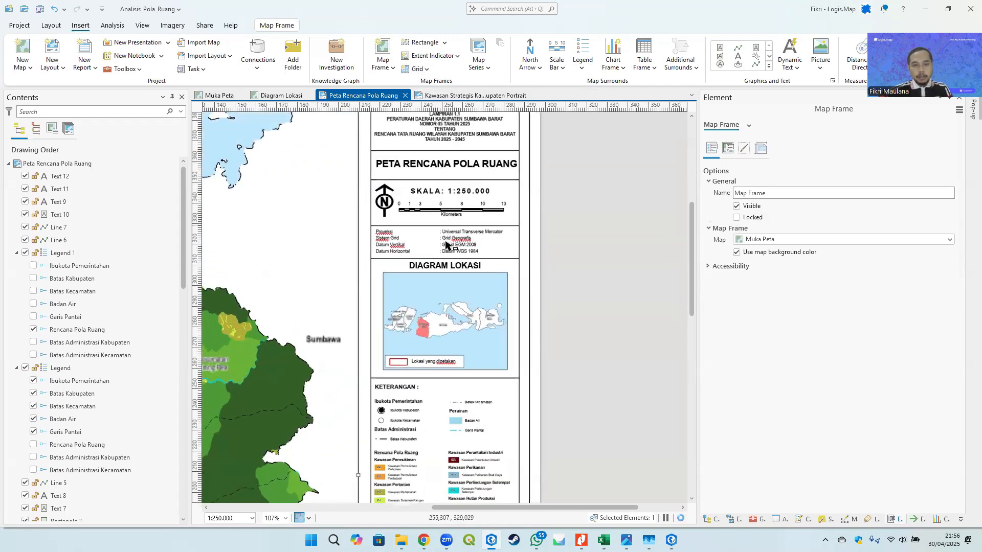
pyautogui.scroll(-5, 508, 238)
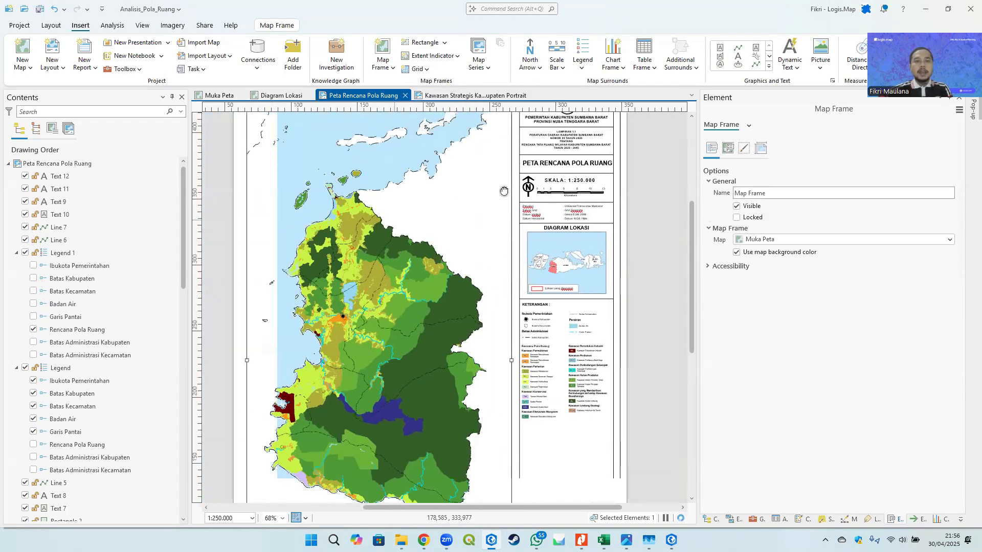
pyautogui.click(427, 71)
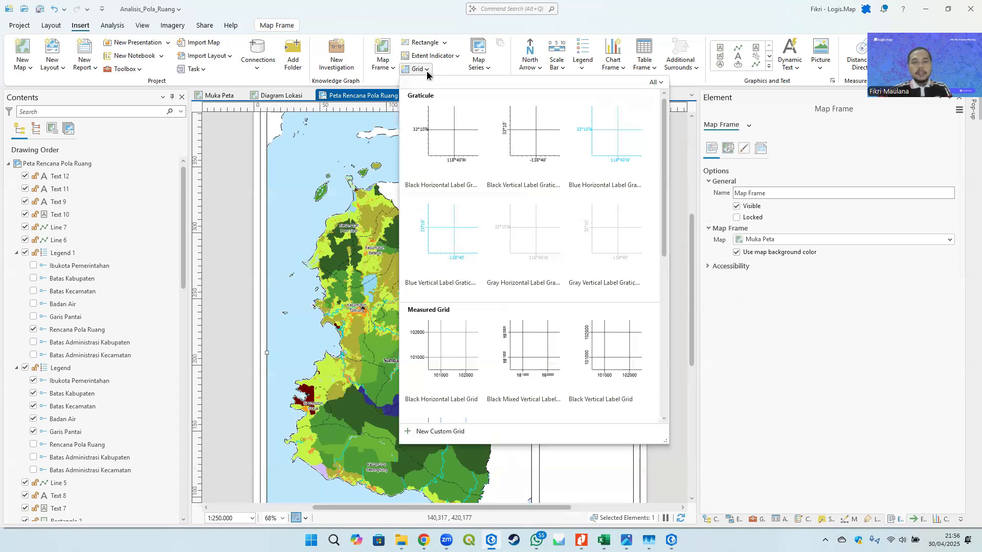
pyautogui.click(527, 135)
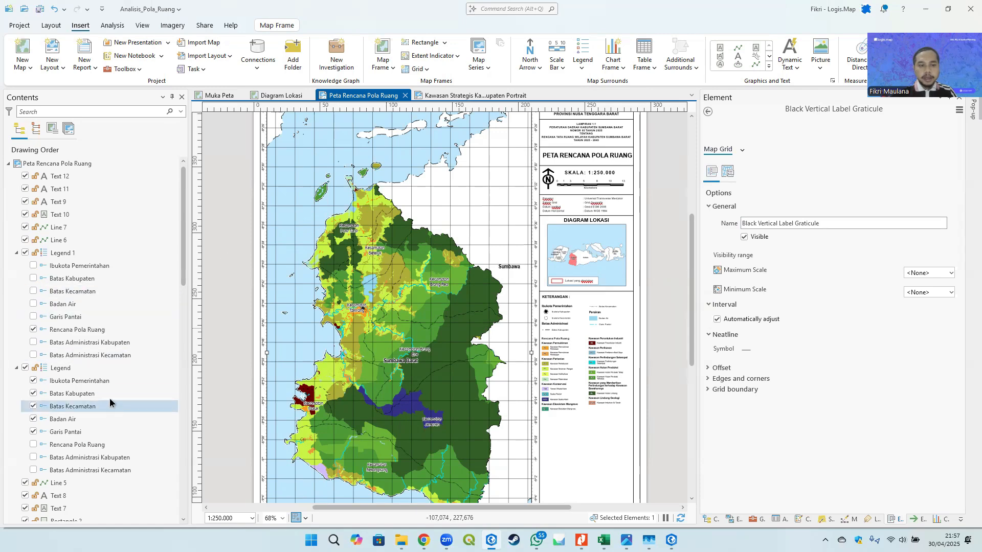
# - Turn off automatic interval adjustment for the graticule and open its component properties
pyautogui.scroll(-3, 109, 401)
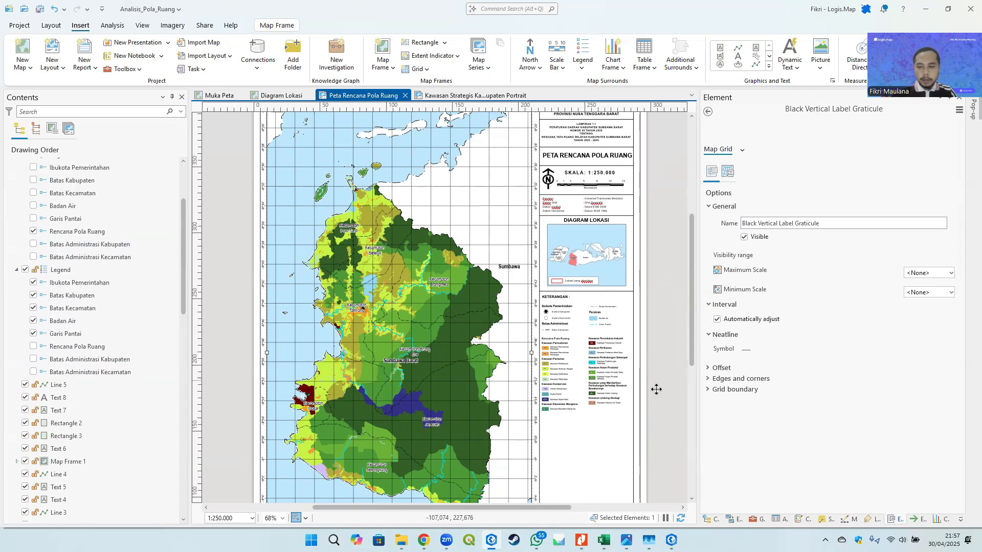
pyautogui.click(732, 317)
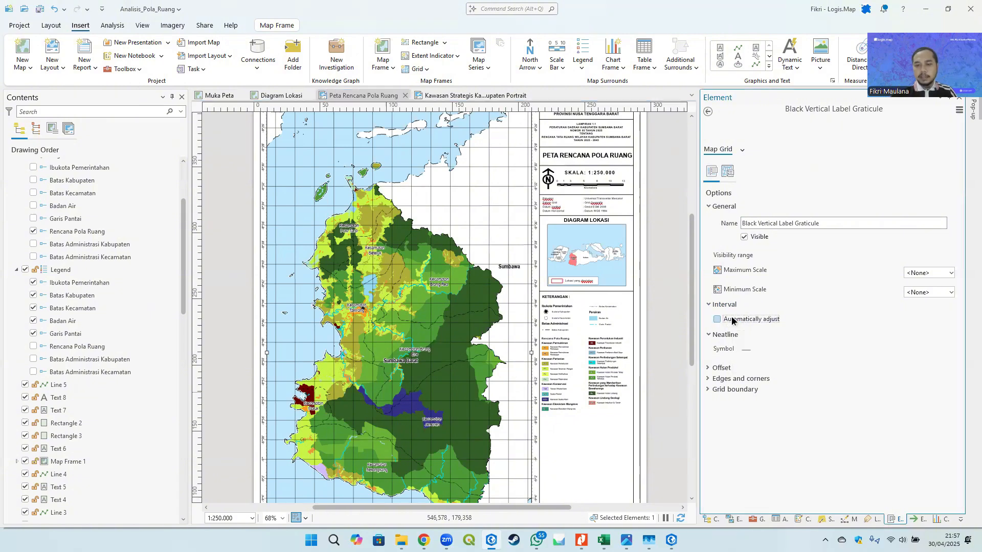
pyautogui.click(729, 174)
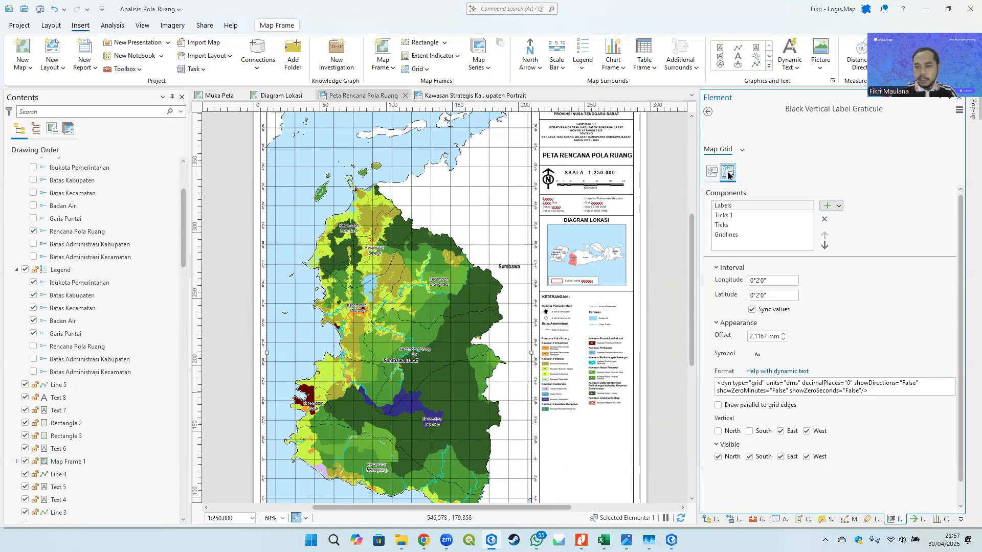
# - Set the graticule gridlines interval to 0°8'0" for longitude and latitude
pyautogui.click(739, 204)
pyautogui.click(729, 216)
pyautogui.click(728, 234)
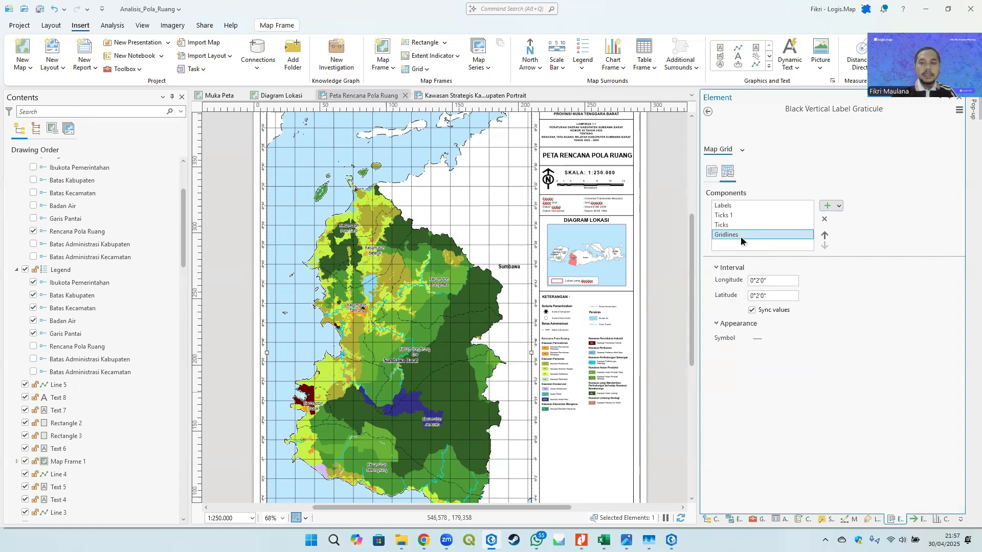
pyautogui.click(758, 281)
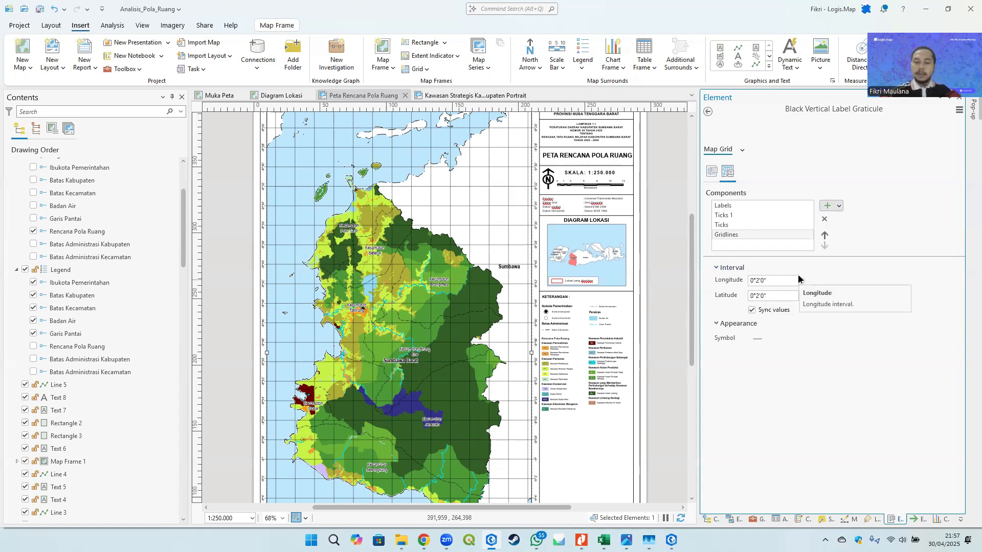
pyautogui.press('BackSpace')
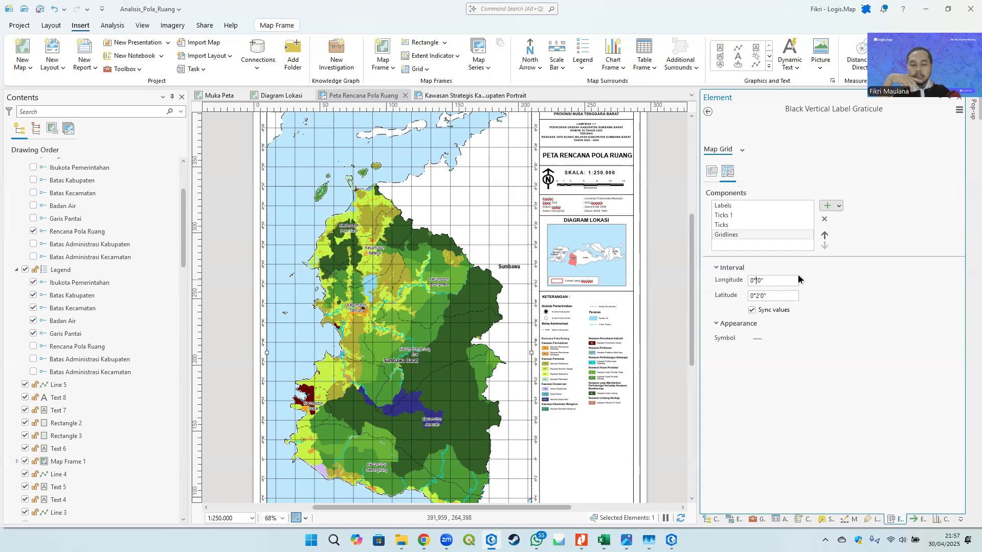
pyautogui.write('10')
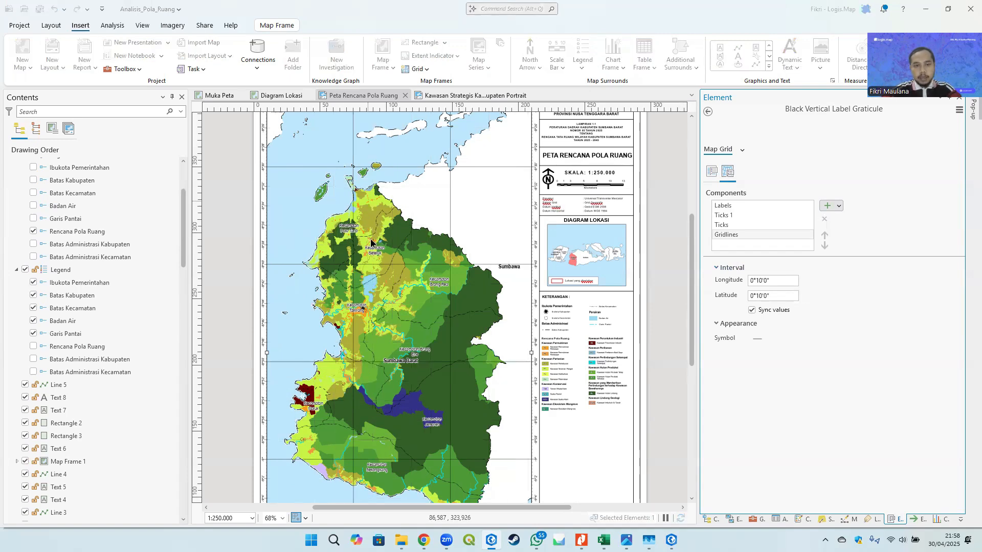
pyautogui.moveTo(434, 233); pyautogui.dragTo(439, 272)
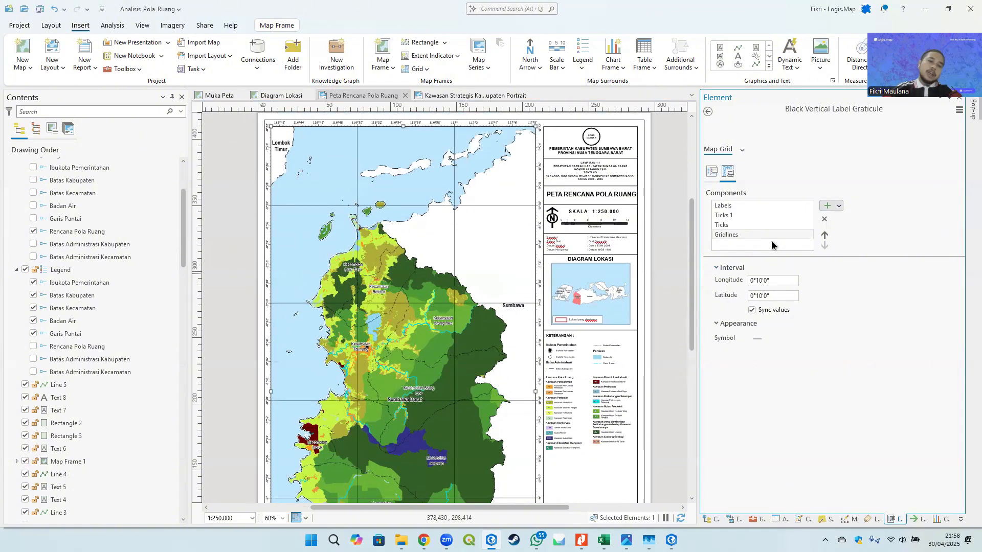
pyautogui.press('BackSpace')
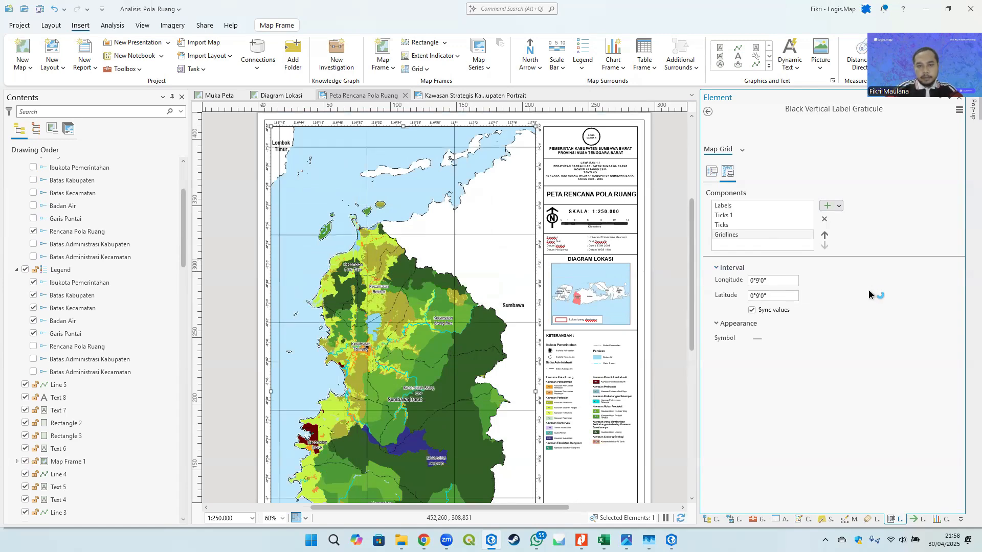
pyautogui.click(759, 282)
pyautogui.press('BackSpace')
pyautogui.write('8')
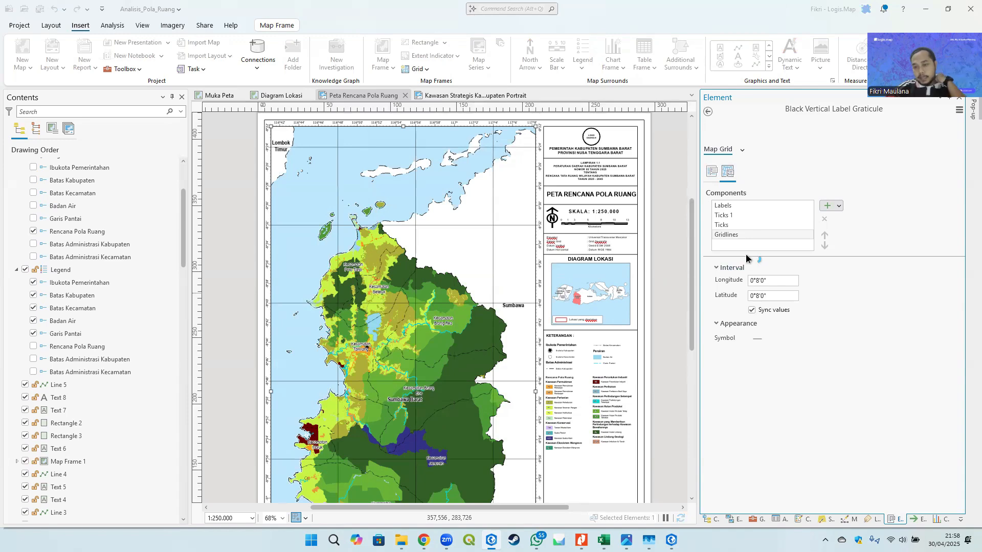
# - Set the gridline symbol width to 0.1 pt and apply it
pyautogui.scroll(2, 475, 218)
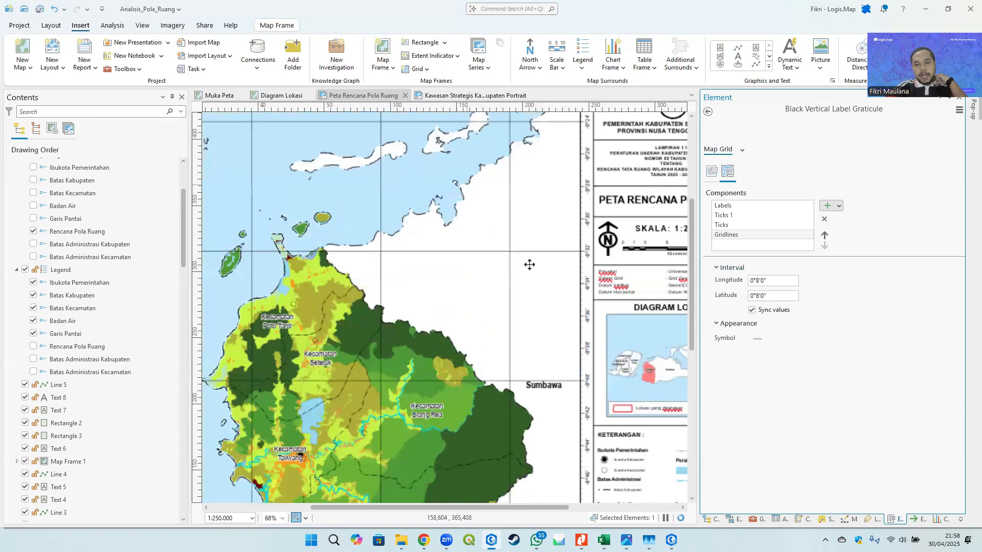
pyautogui.scroll(5, 529, 264)
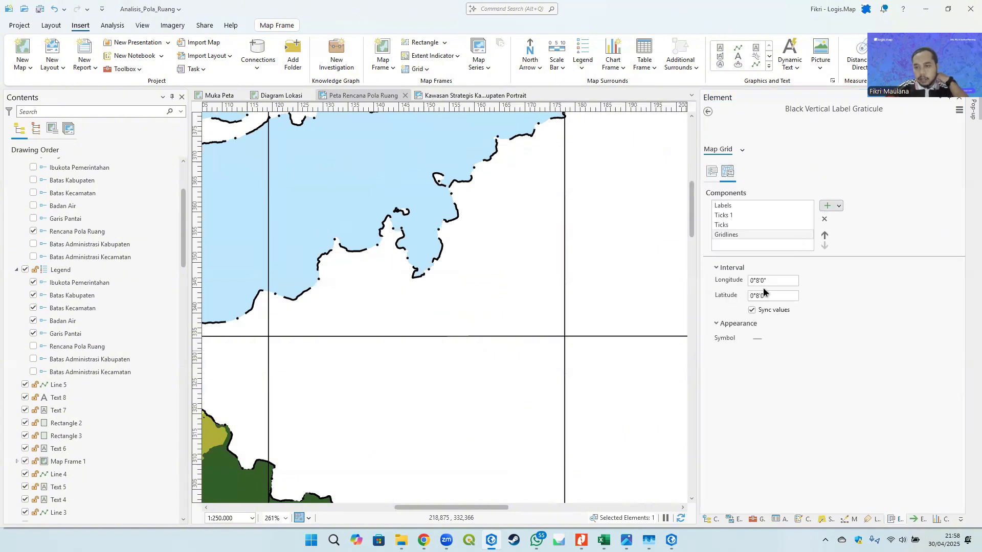
pyautogui.click(756, 338)
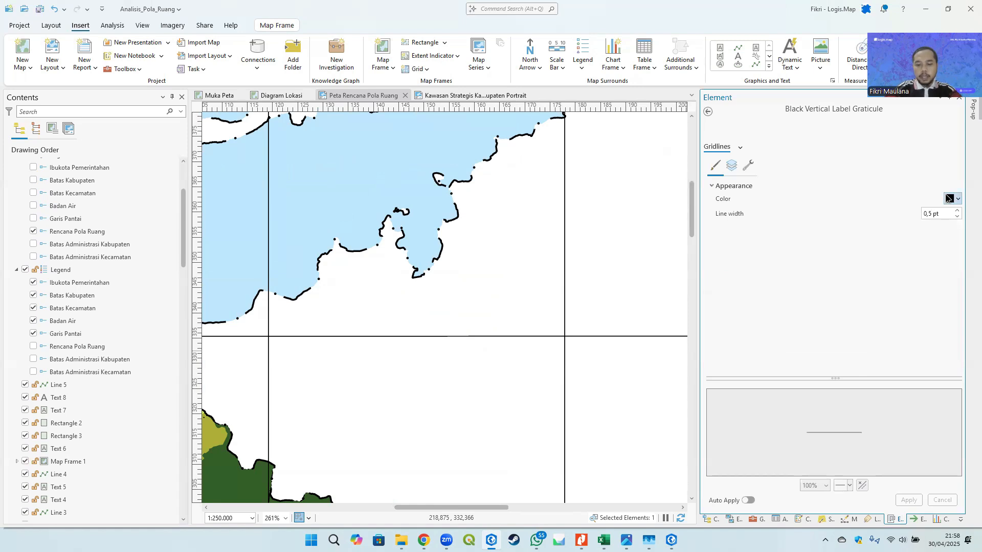
pyautogui.press('BackSpace')
pyautogui.write('1')
pyautogui.press('Return')
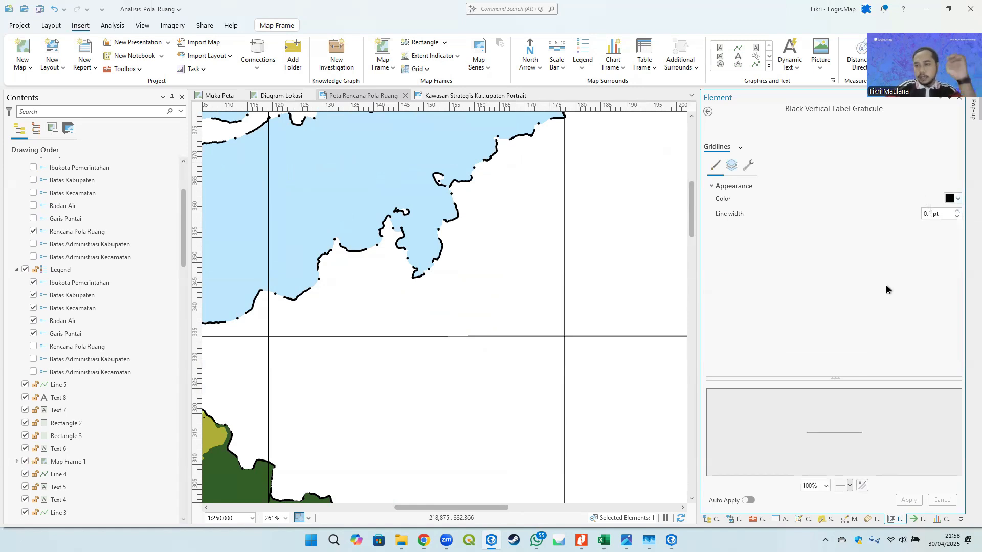
pyautogui.click(913, 501)
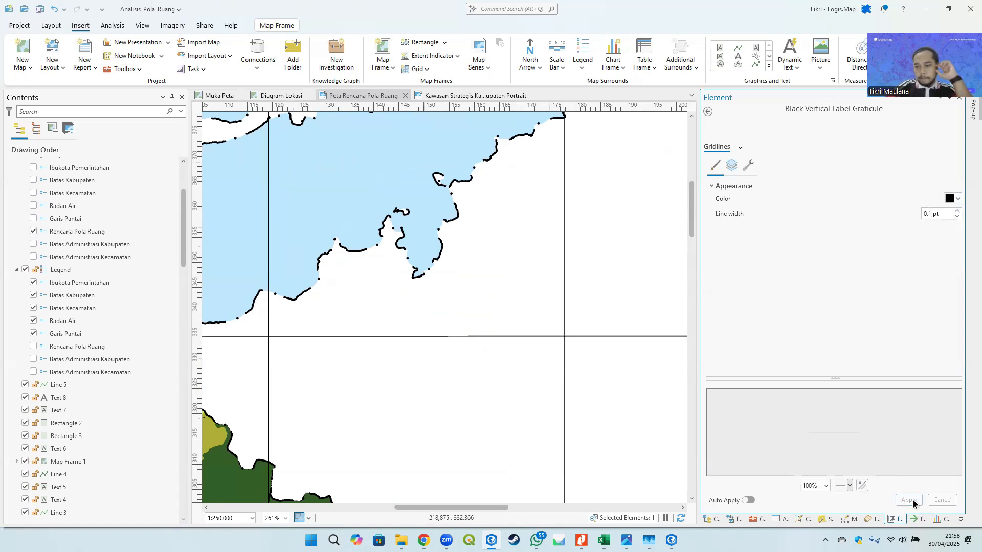
# - Set the graticule labels interval to 0°8'0" and select the ticks component
pyautogui.click(708, 112)
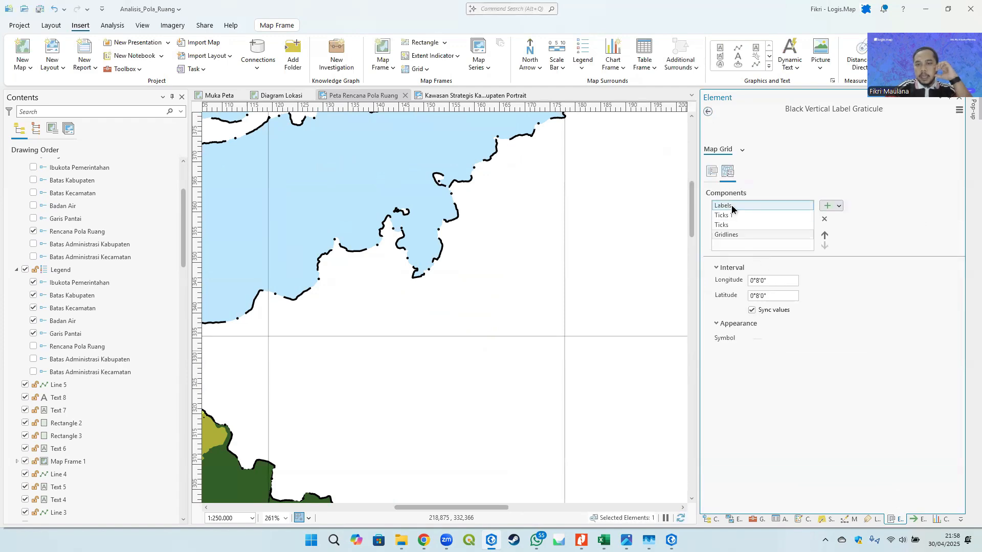
pyautogui.scroll(-3, 572, 278)
pyautogui.scroll(3, 509, 341)
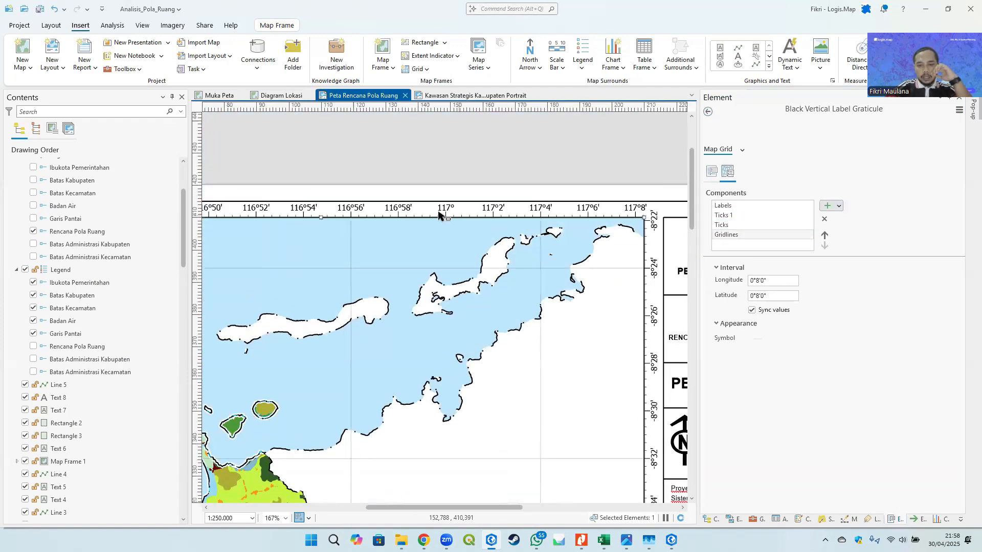
pyautogui.click(738, 205)
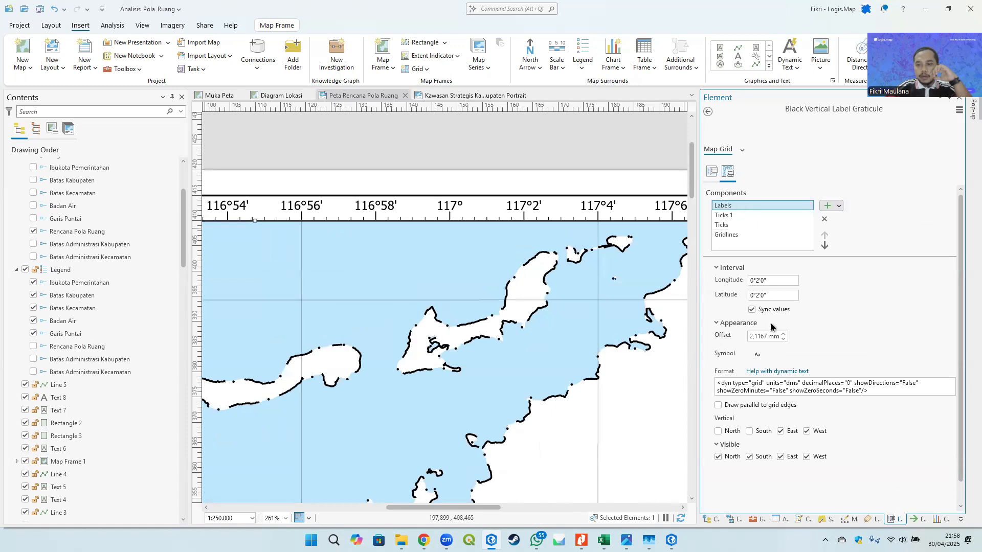
pyautogui.click(757, 279)
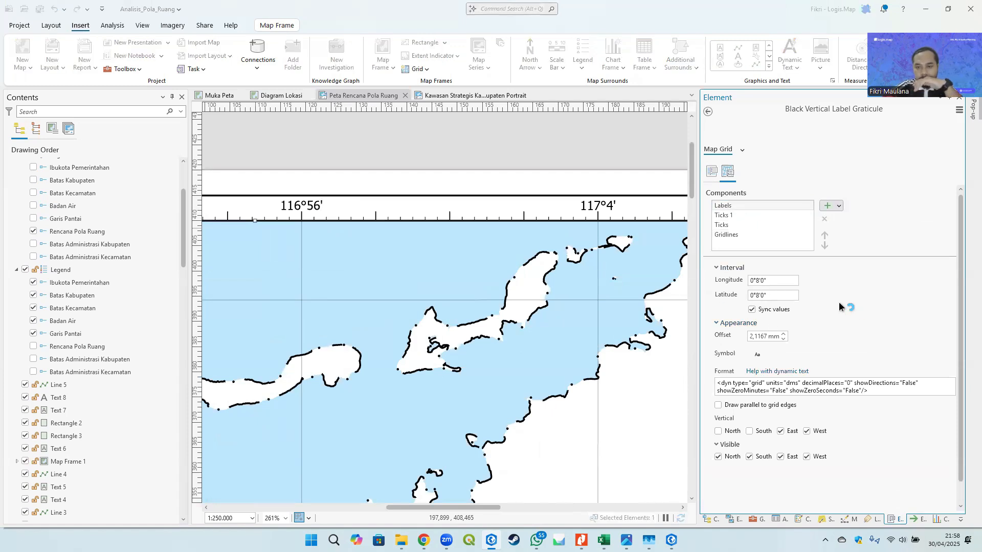
pyautogui.click(730, 226)
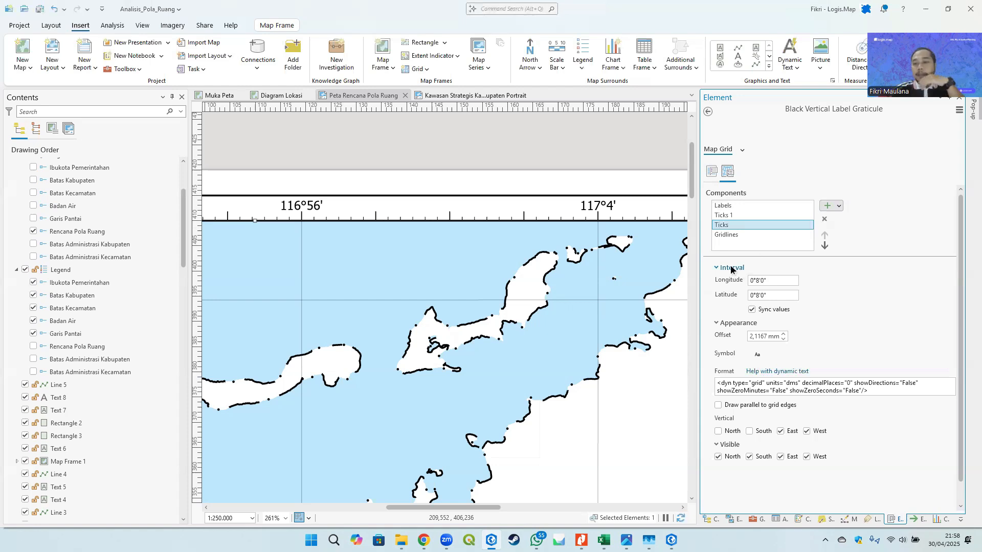
pyautogui.click(771, 283)
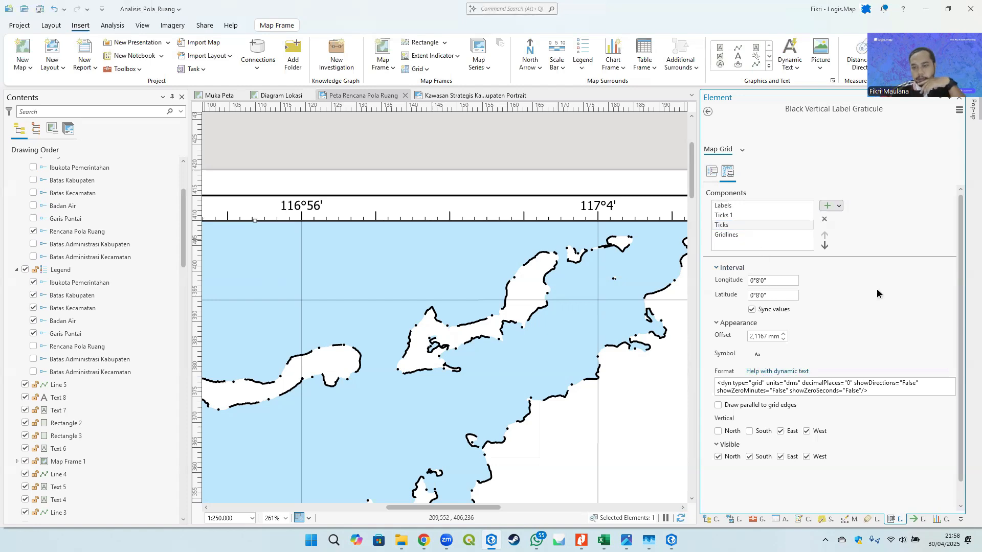
# - Set the Ticks component interval to 0°8'0" for longitude and latitude
pyautogui.click(727, 226)
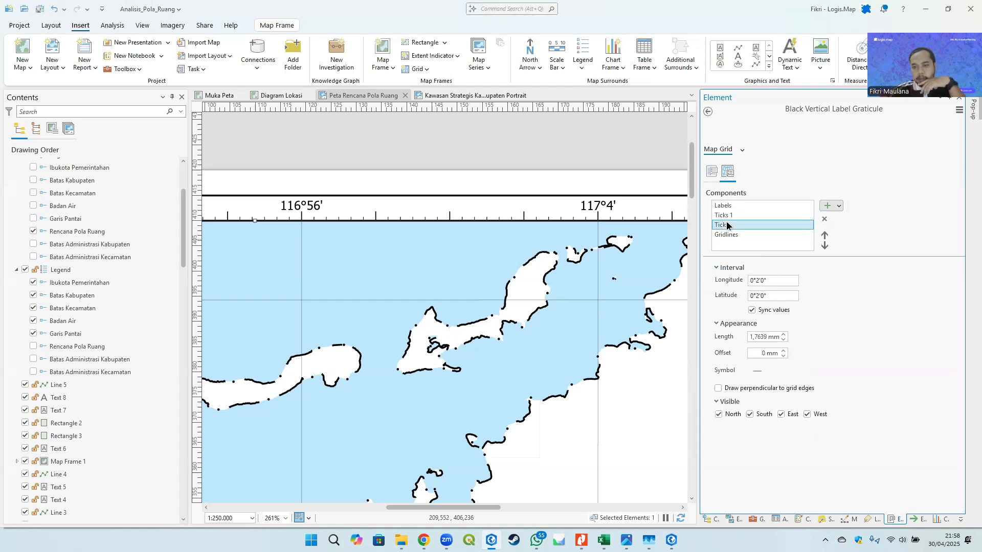
pyautogui.click(759, 281)
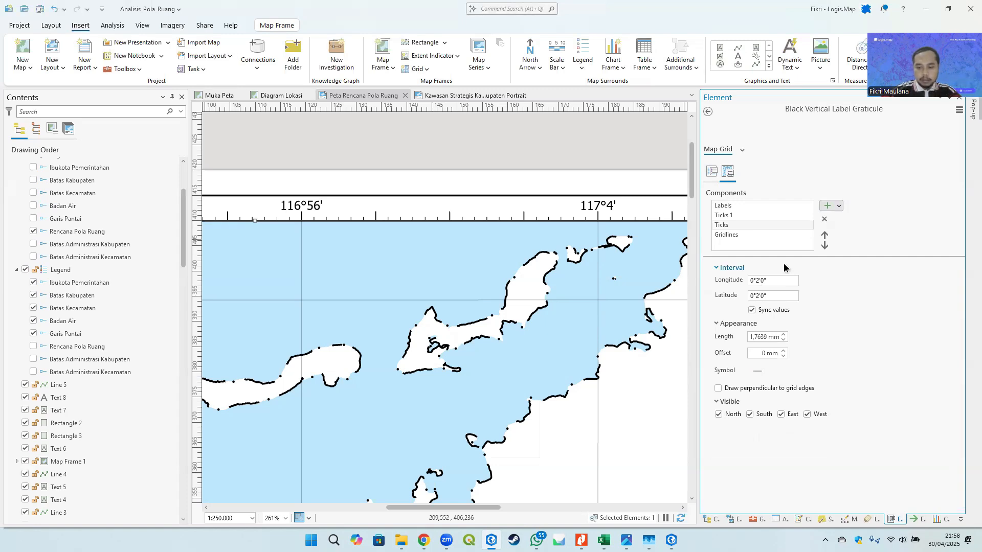
pyautogui.write("8'")
pyautogui.press('Return')
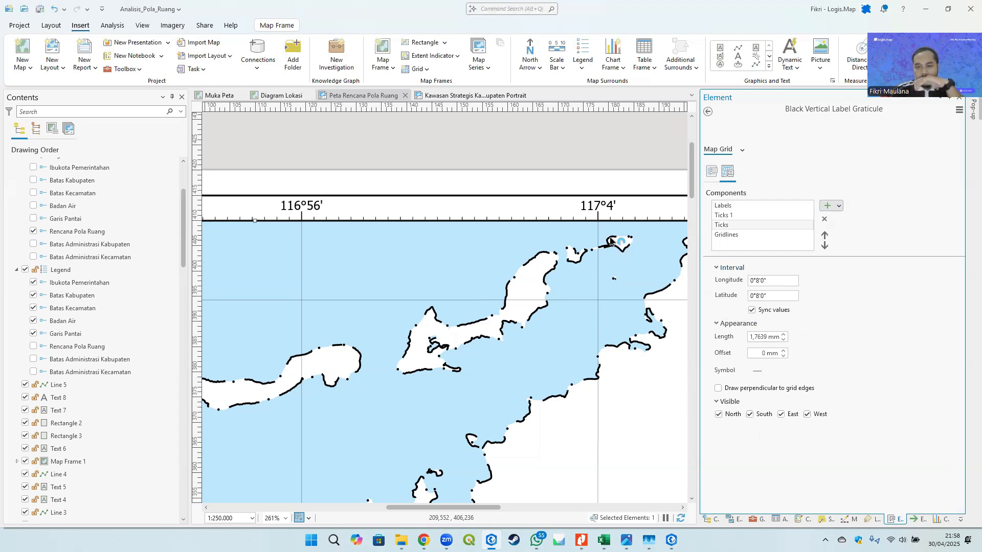
# - Set the Ticks 1 component interval to 0°4'0" for longitude and latitude
pyautogui.click(741, 216)
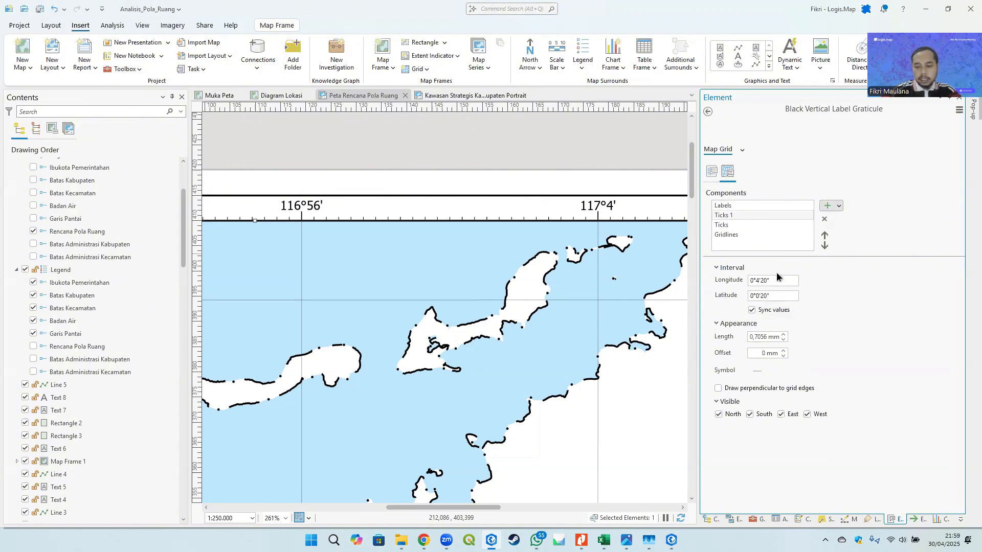
pyautogui.press('BackSpace')
pyautogui.press('Return')
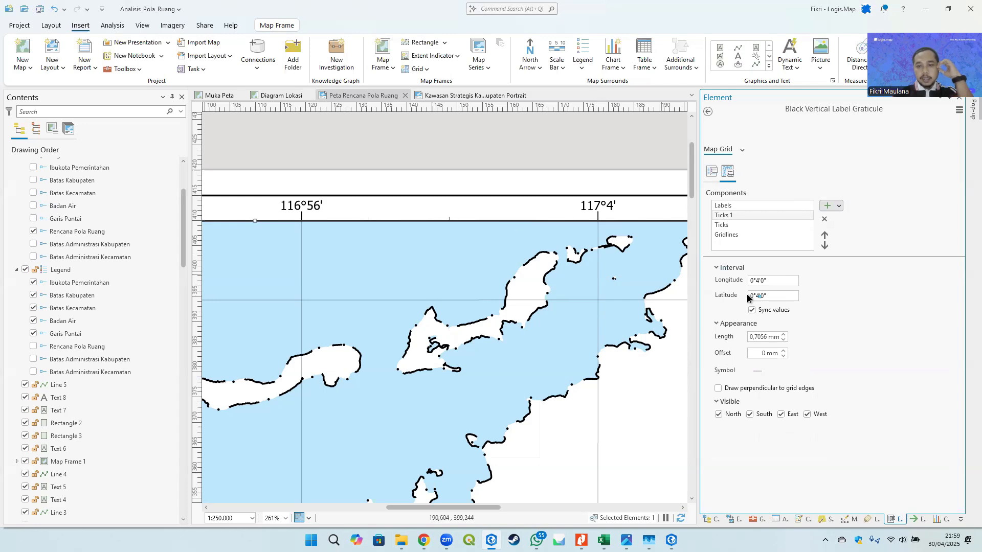
# - Inspect the graticule ticks and labels around the main map frame's edges across the layout
pyautogui.scroll(3, 453, 218)
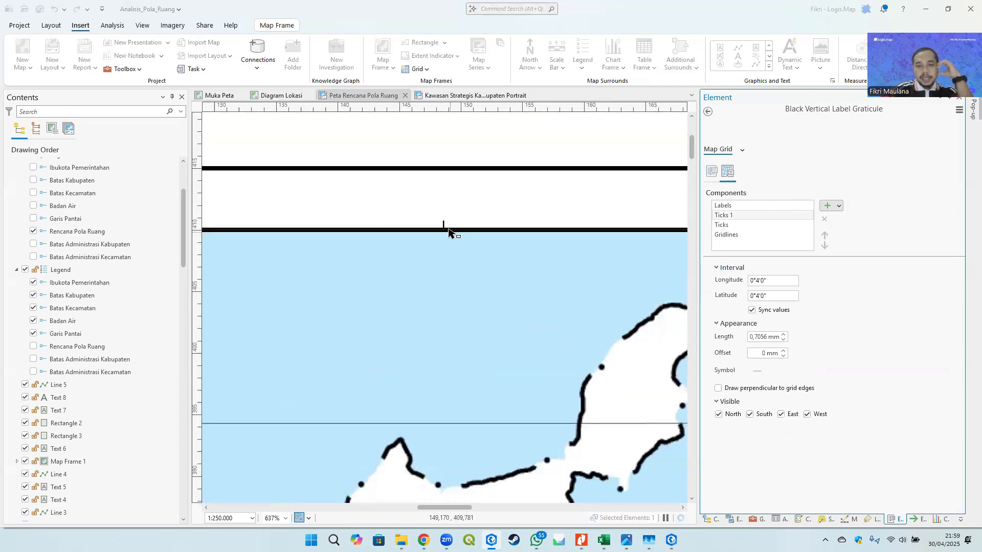
pyautogui.scroll(-3, 336, 237)
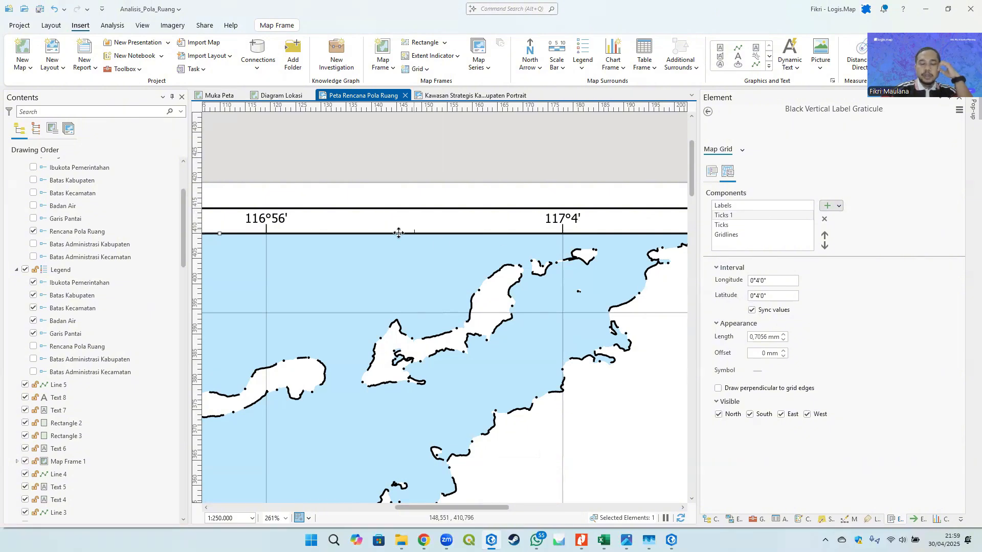
pyautogui.scroll(-5, 437, 255)
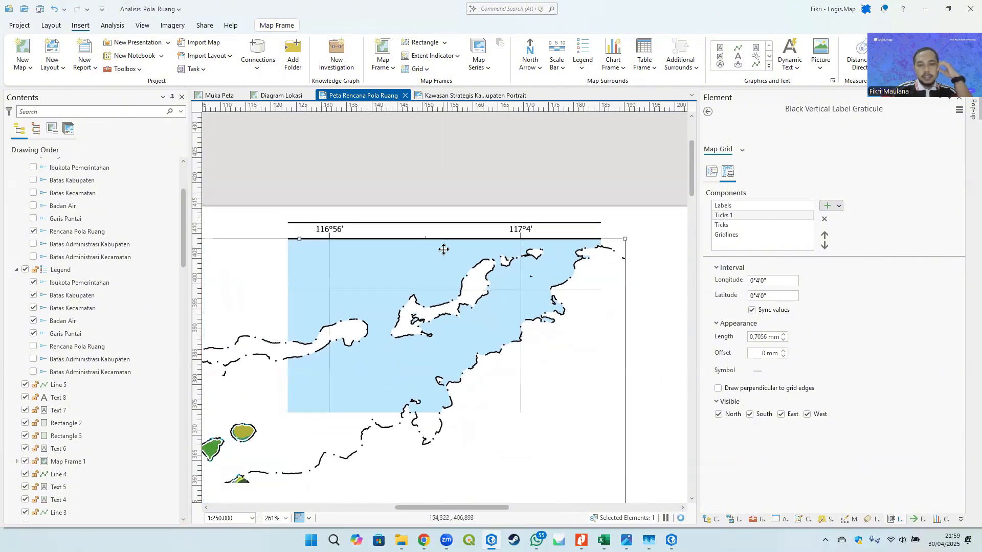
pyautogui.scroll(-3, 453, 306)
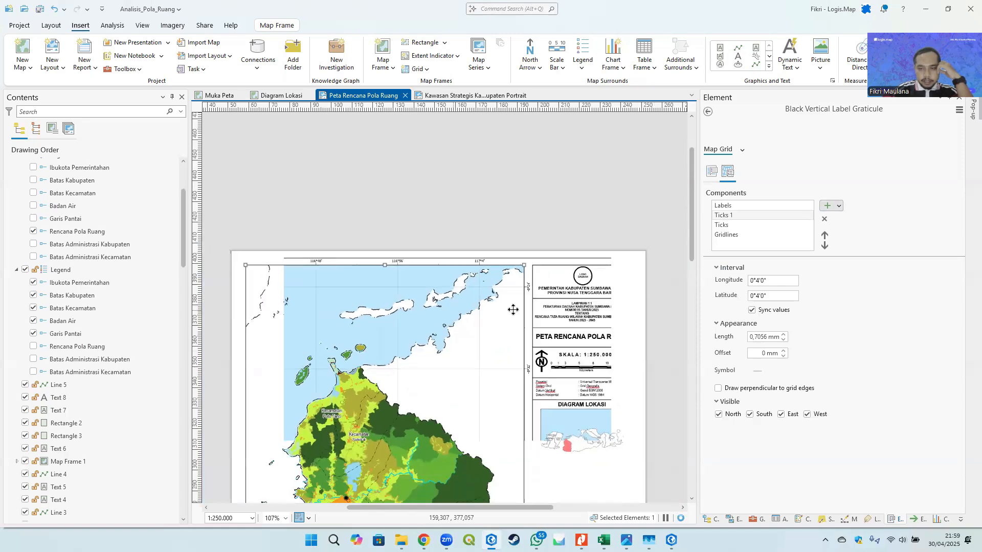
pyautogui.scroll(5, 458, 199)
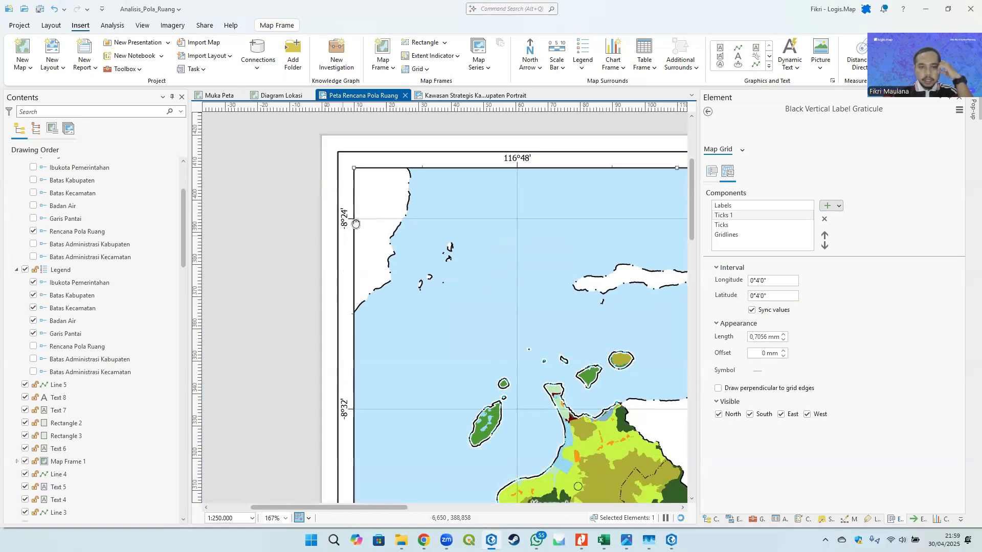
pyautogui.moveTo(345, 306); pyautogui.dragTo(364, 151)
pyautogui.scroll(-4, 361, 169)
pyautogui.moveTo(360, 305); pyautogui.dragTo(333, 195)
pyautogui.moveTo(335, 332); pyautogui.dragTo(313, 226)
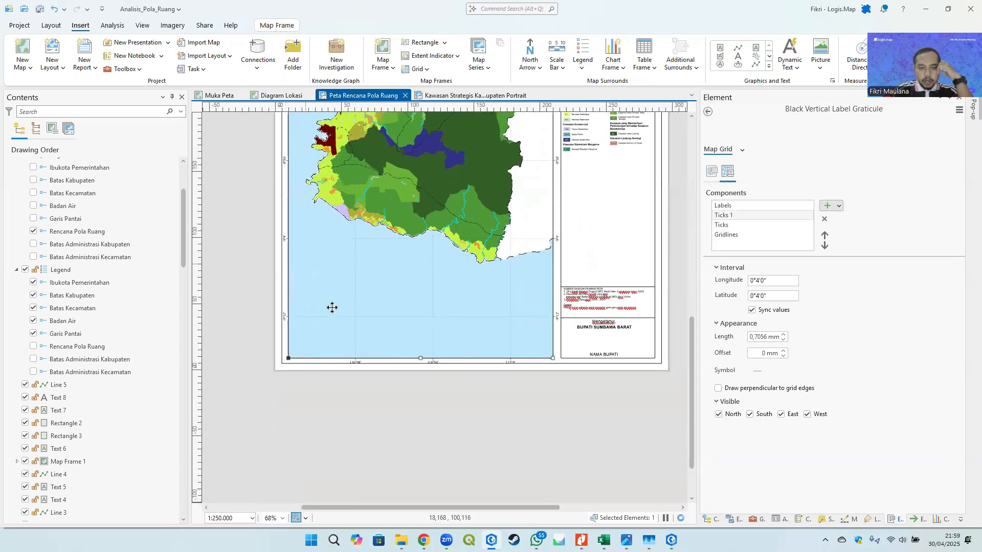
pyautogui.moveTo(492, 376); pyautogui.dragTo(415, 409)
pyautogui.moveTo(465, 297); pyautogui.dragTo(408, 399)
pyautogui.moveTo(394, 299); pyautogui.dragTo(384, 331)
pyautogui.scroll(5, 385, 332)
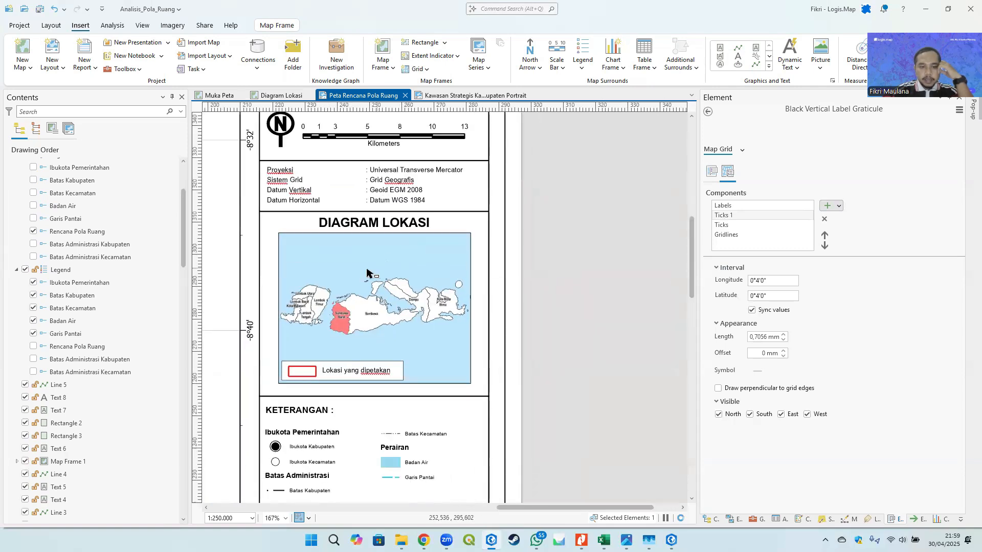
# - Add an extent indicator showing the main map frame to the DIAGRAM LOKASI map frame
pyautogui.click(366, 270)
pyautogui.click(541, 275)
pyautogui.click(411, 269)
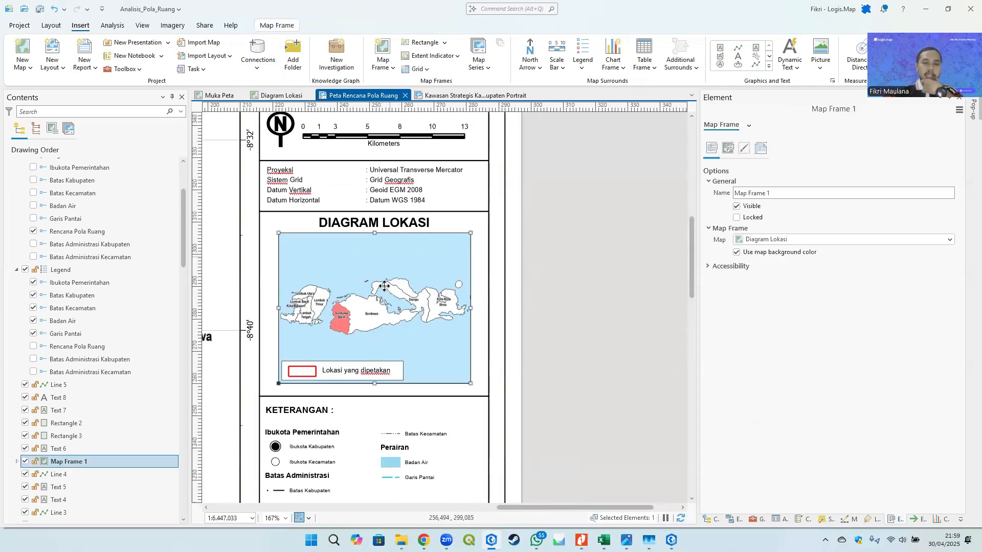
pyautogui.click(455, 57)
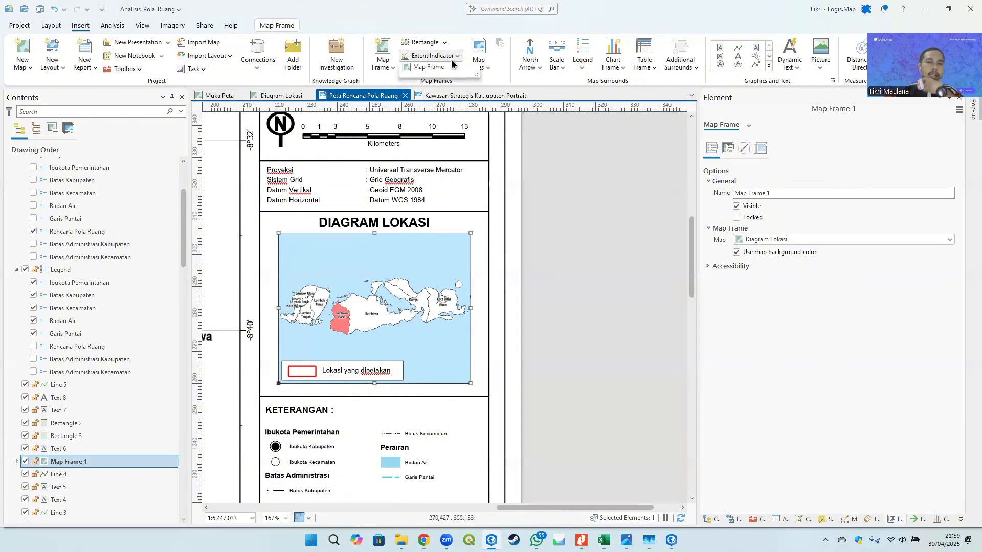
pyautogui.click(425, 67)
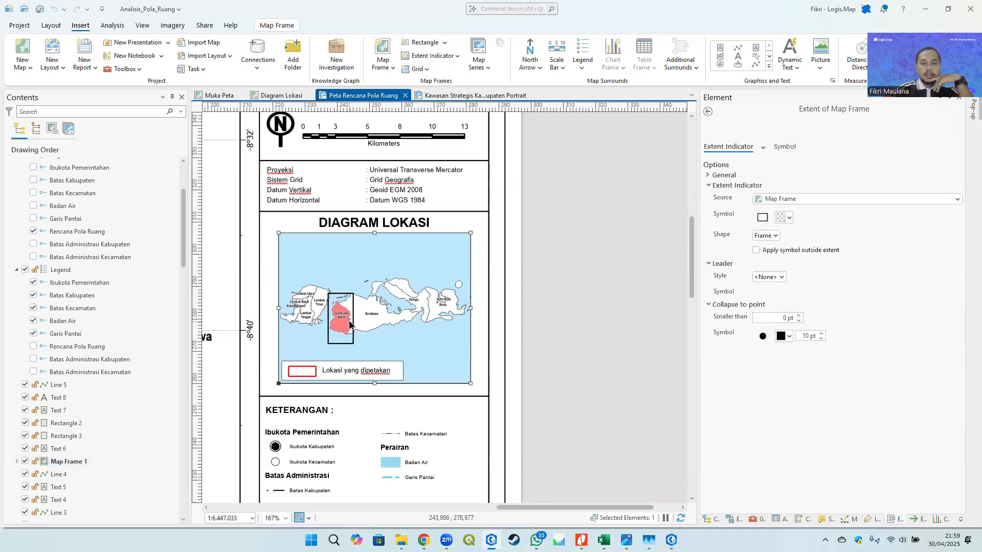
# - Set the extent indicator's outline colour to red and apply it
pyautogui.click(761, 217)
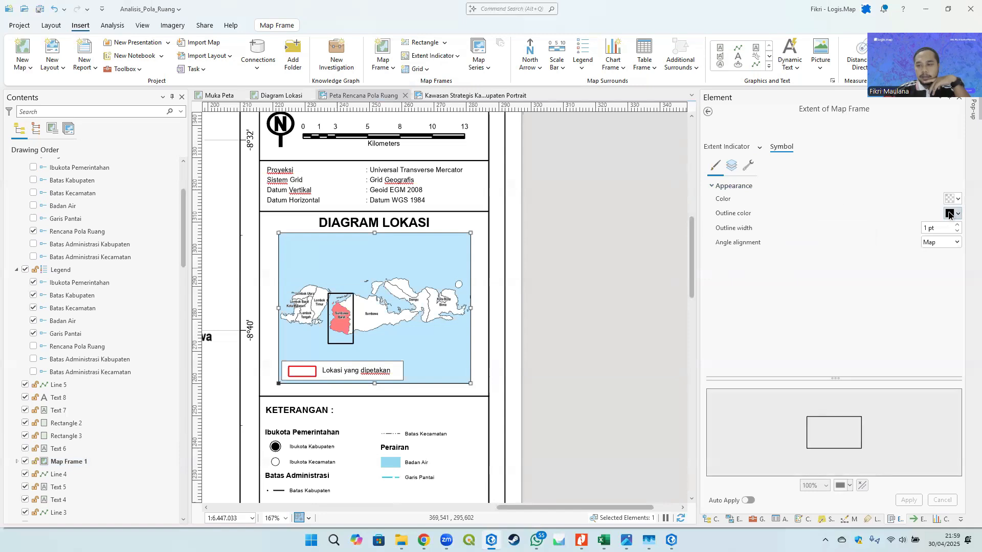
pyautogui.click(957, 214)
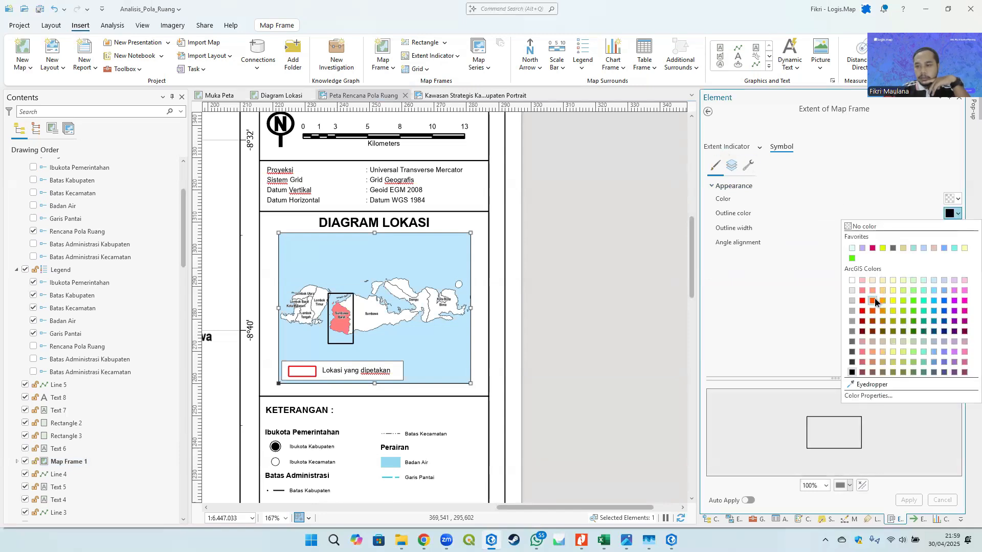
pyautogui.click(884, 317)
pyautogui.click(906, 500)
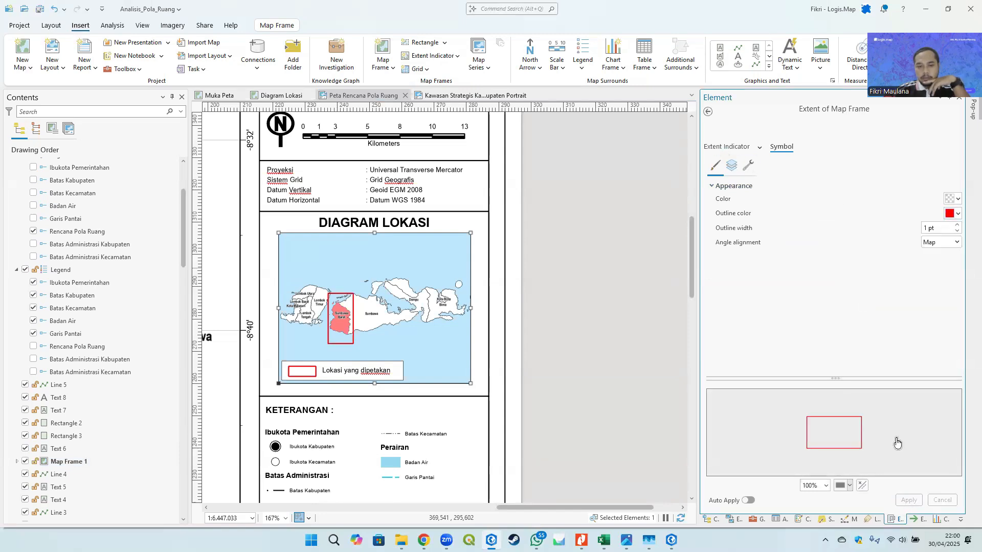
pyautogui.click(708, 112)
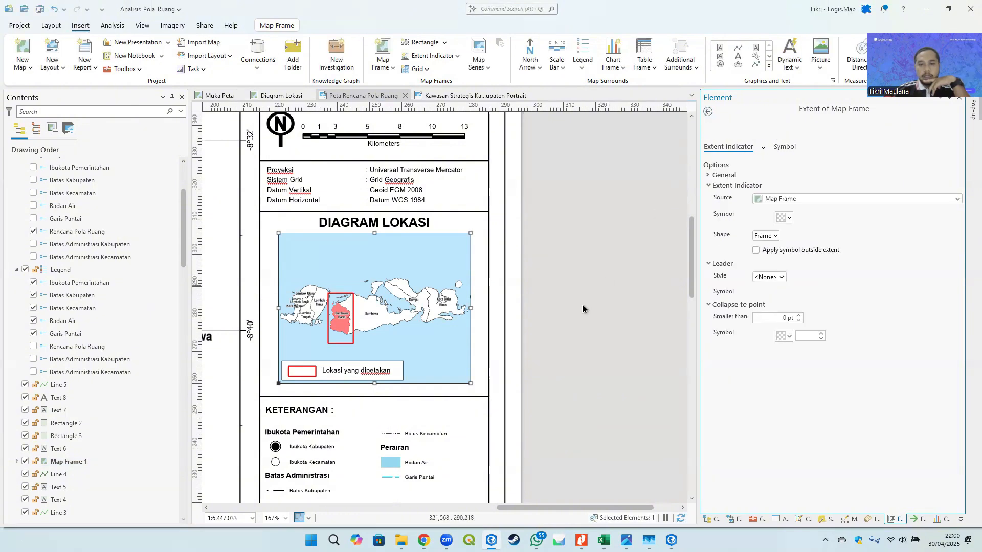
# - Nudge the DIAGRAM LOKASI title slightly upward
pyautogui.click(593, 295)
pyautogui.click(436, 272)
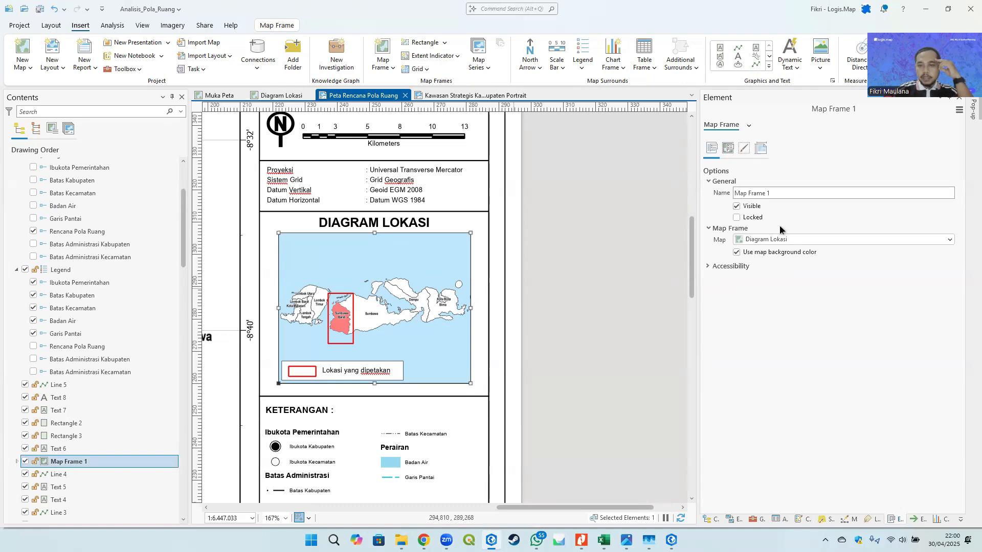
pyautogui.scroll(1, 381, 223)
pyautogui.scroll(2, 381, 223)
pyautogui.click(366, 223)
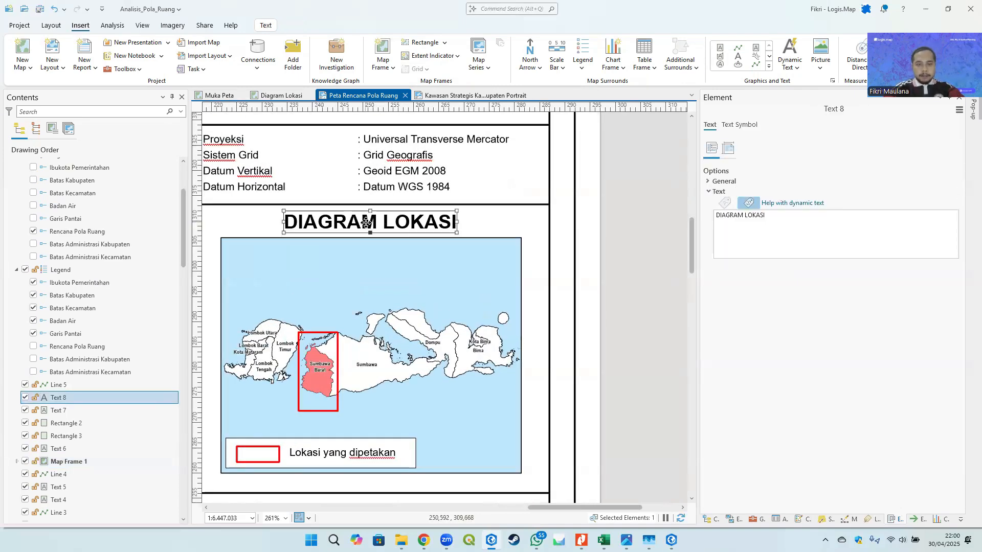
pyautogui.press('Up')
pyautogui.press('Up')
pyautogui.press('Up')
pyautogui.press('Up')
pyautogui.press('Up')
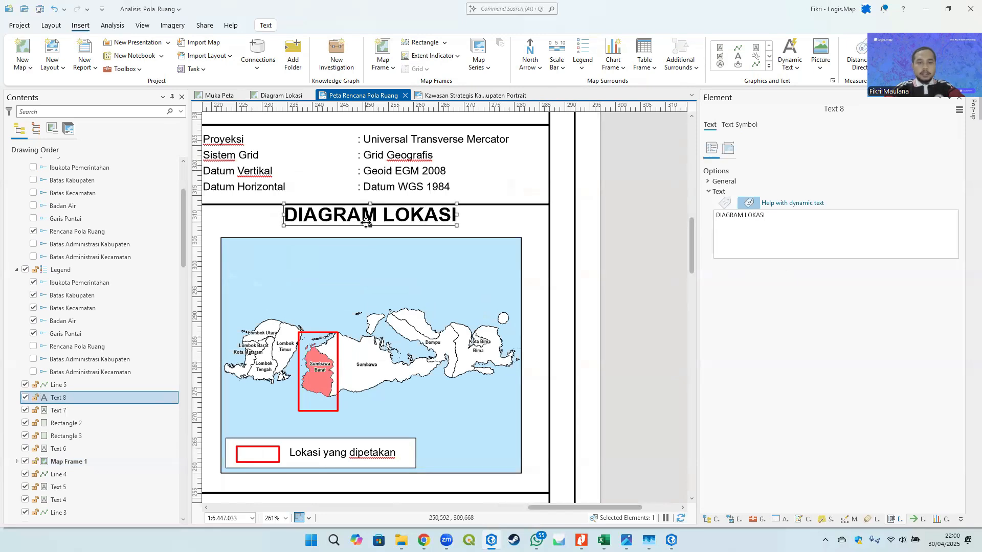
# - Nudge the location diagram map frame slightly downward
pyautogui.moveTo(445, 263); pyautogui.dragTo(475, 141)
pyautogui.click(295, 333)
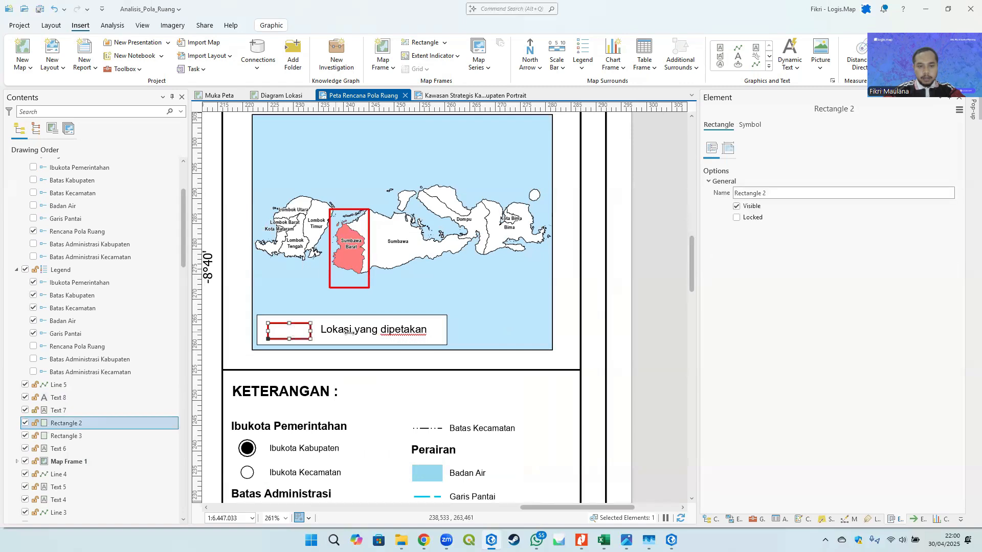
pyautogui.click(527, 325)
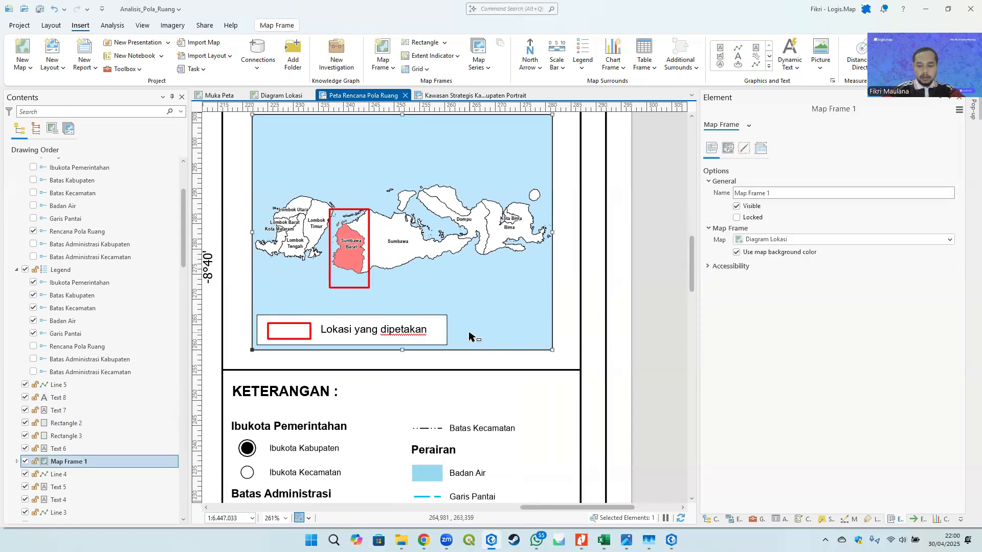
pyautogui.press('Down')
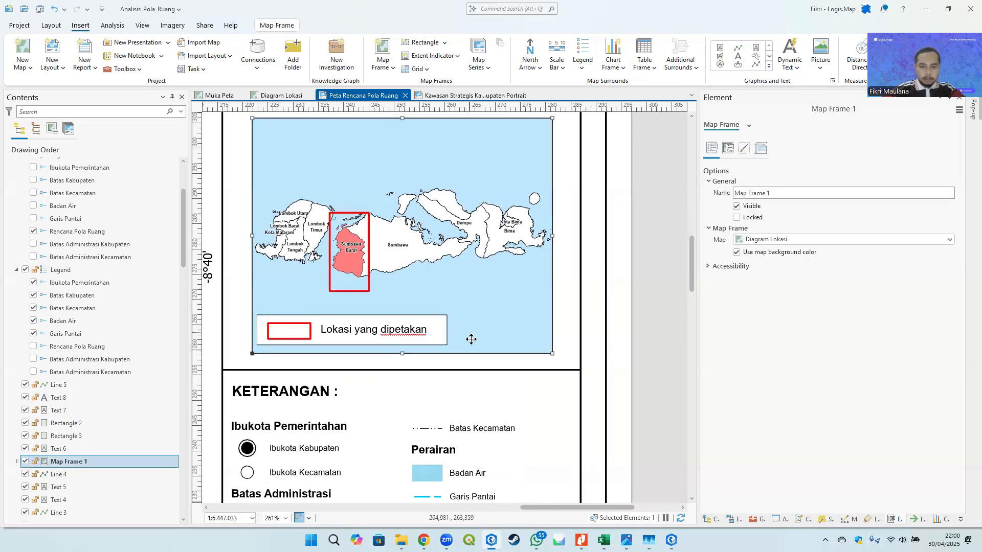
# - Add a Blue Vertical Label Graticule grid to the location diagram map frame
pyautogui.scroll(-3, 471, 339)
pyautogui.click(418, 249)
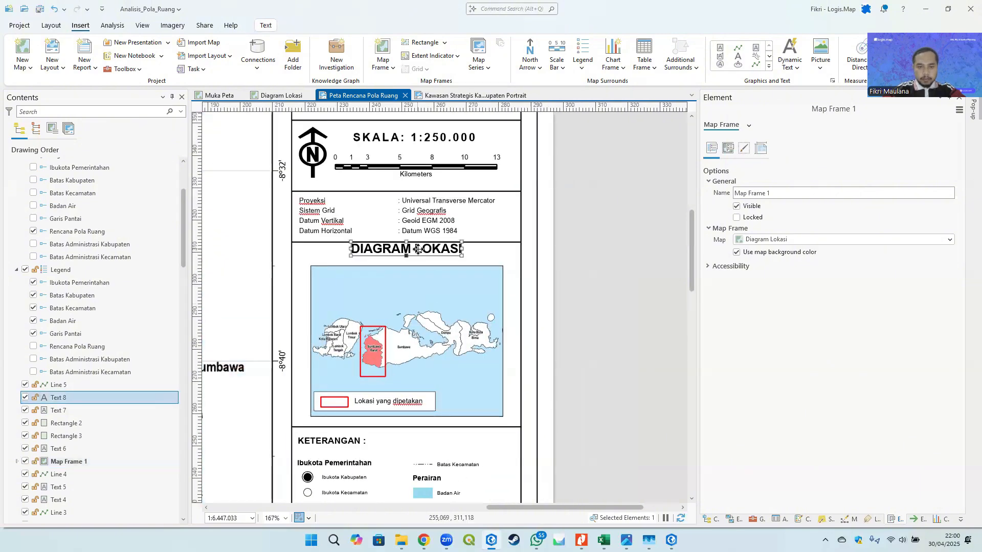
pyautogui.click(455, 295)
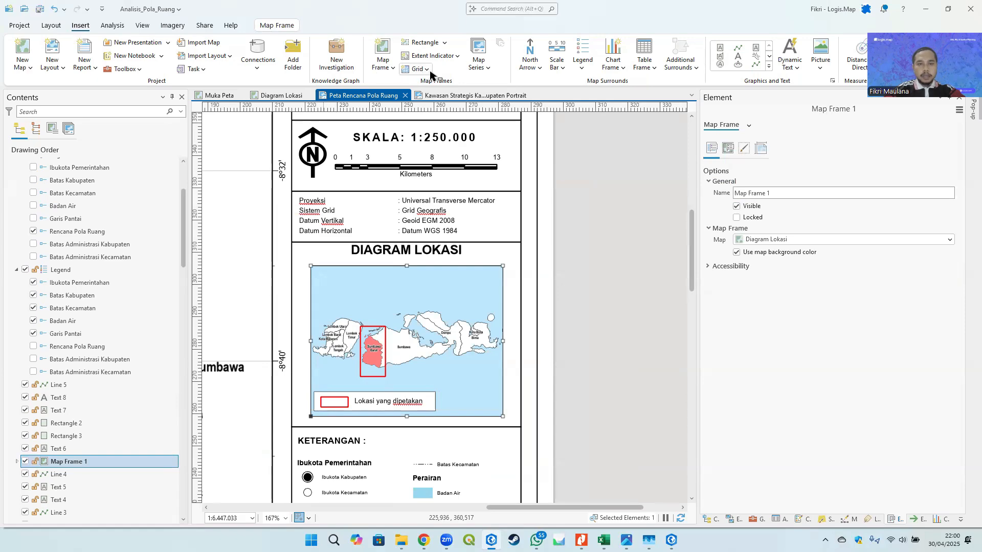
pyautogui.click(429, 72)
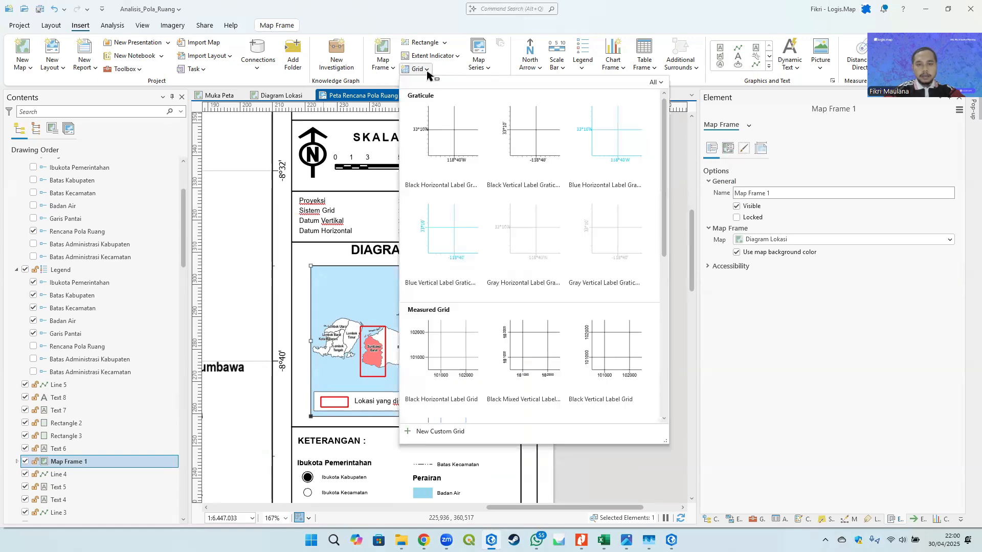
pyautogui.click(465, 233)
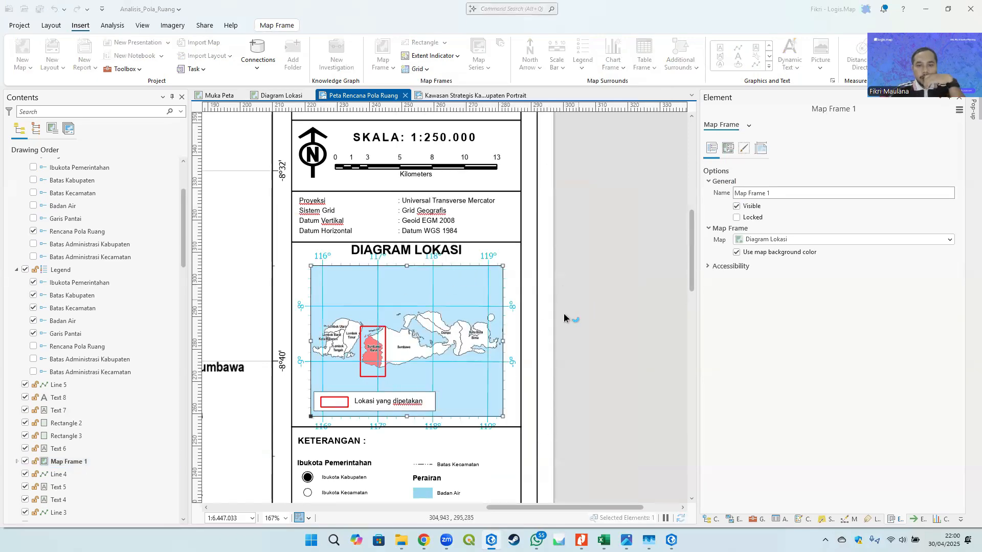
# - Turn off automatic interval adjustment for the new graticule and return to its component properties
pyautogui.scroll(5, 495, 250)
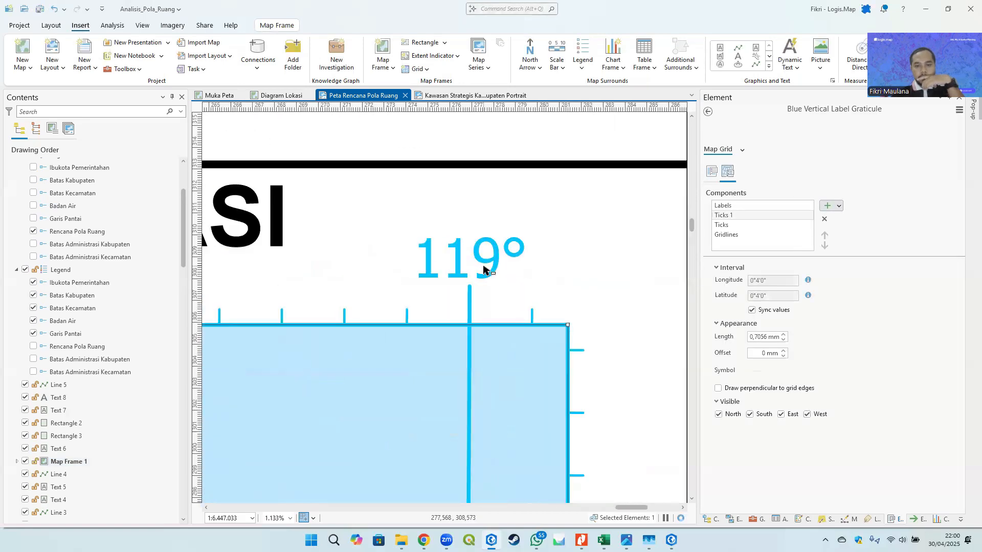
pyautogui.click(732, 215)
pyautogui.keyDown('ctrl'); pyautogui.click(734, 225); pyautogui.keyUp('ctrl')
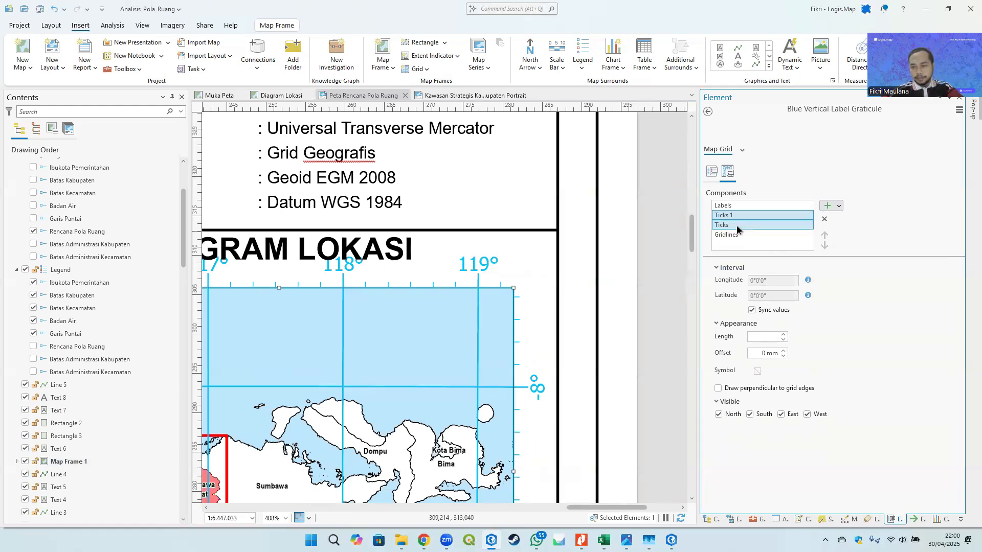
pyautogui.click(737, 229)
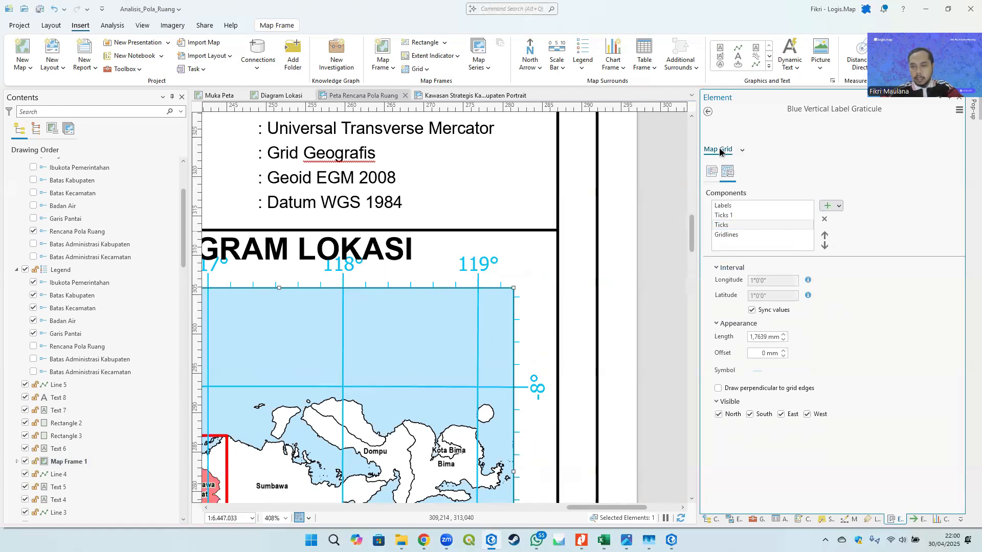
pyautogui.click(711, 171)
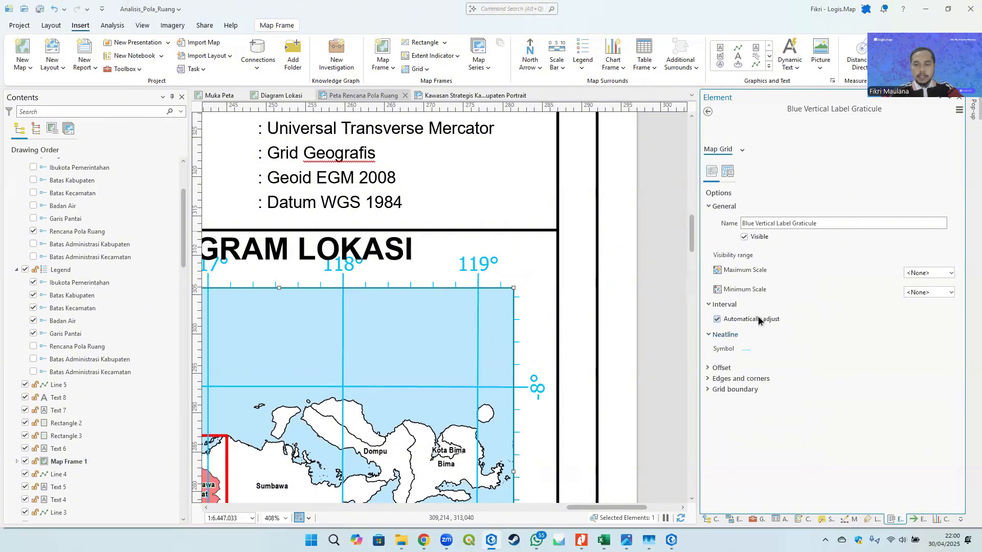
pyautogui.click(821, 306)
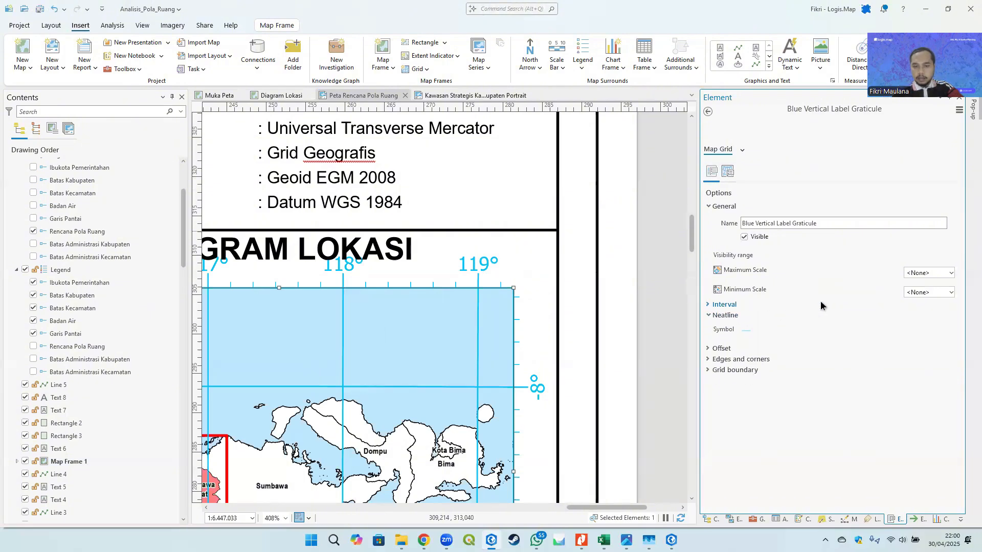
pyautogui.click(727, 172)
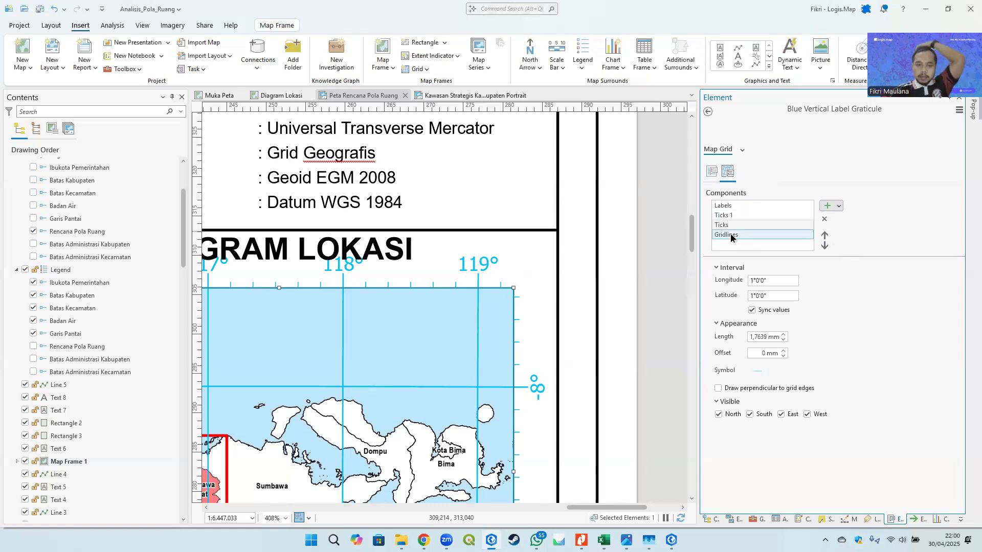
# - Set the location diagram graticule's gridlines interval to 2° longitude and latitude
pyautogui.click(735, 207)
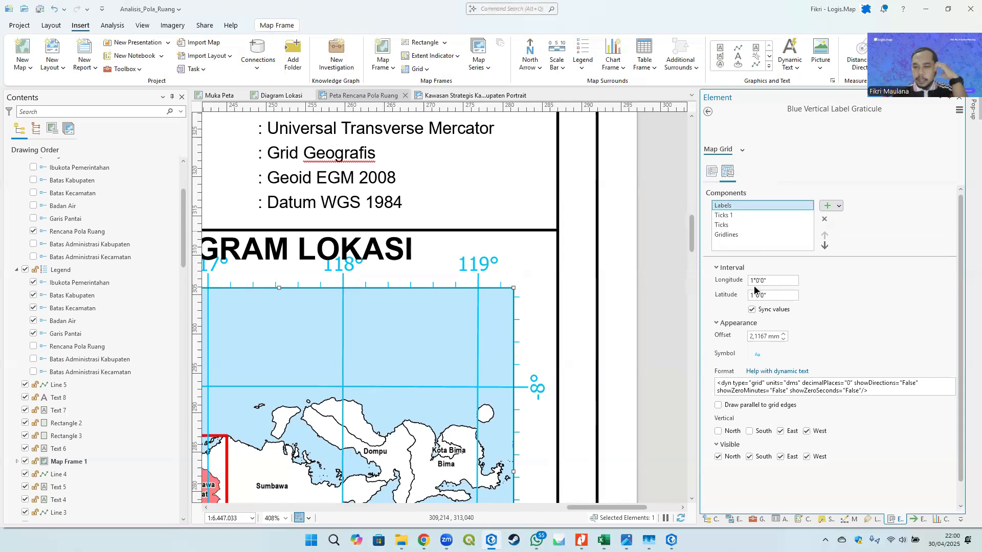
pyautogui.click(738, 237)
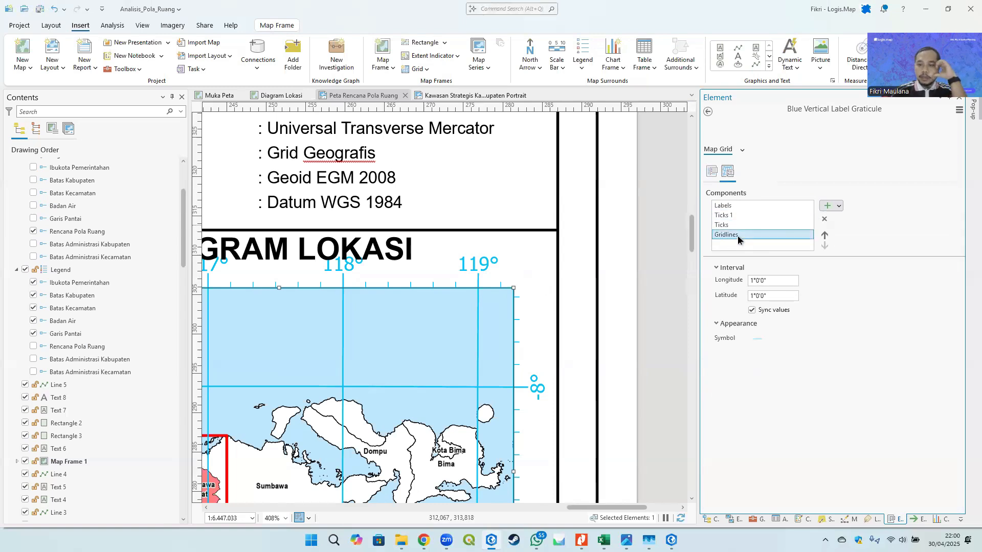
pyautogui.click(753, 281)
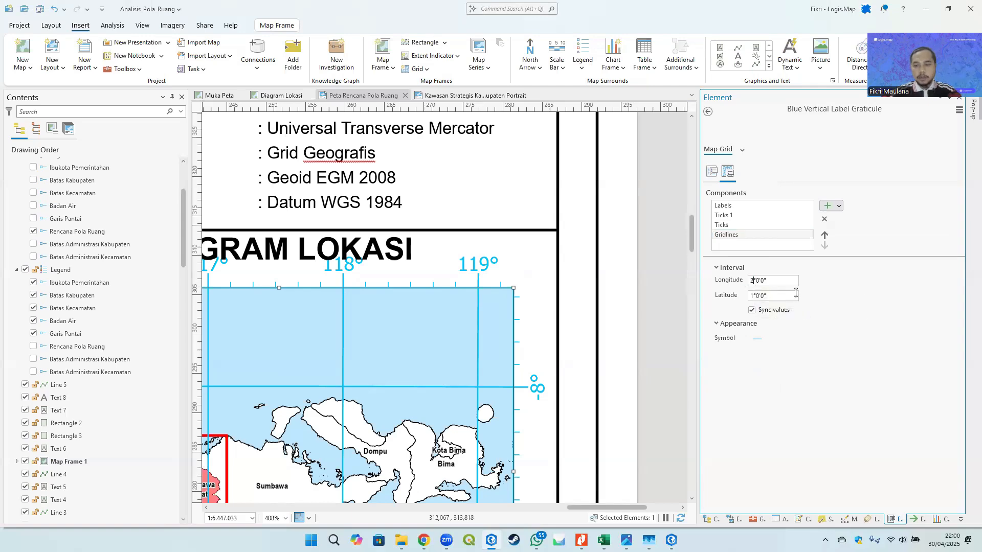
pyautogui.scroll(-2, 488, 307)
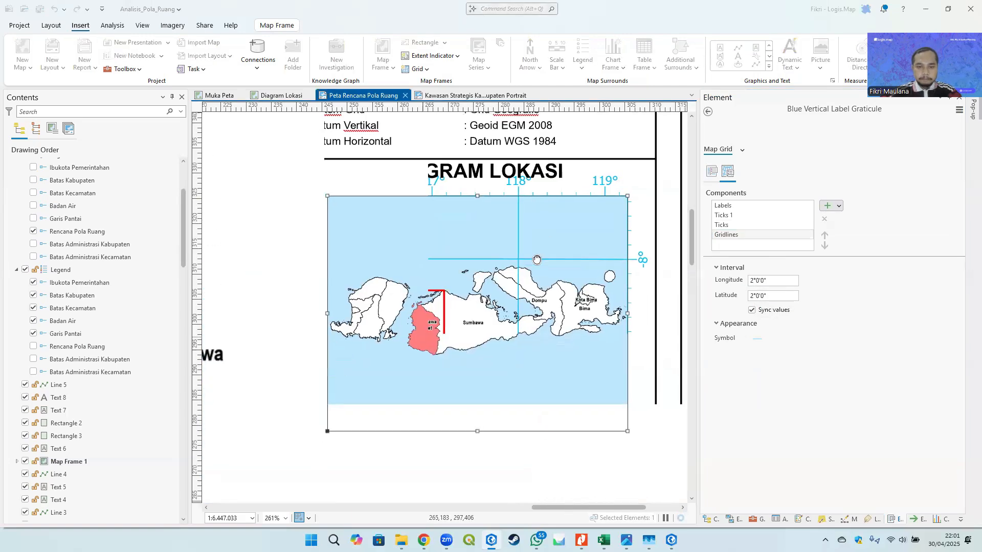
pyautogui.moveTo(554, 261); pyautogui.dragTo(522, 270)
# - Set the graticule labels interval to 2° longitude and latitude
pyautogui.click(726, 206)
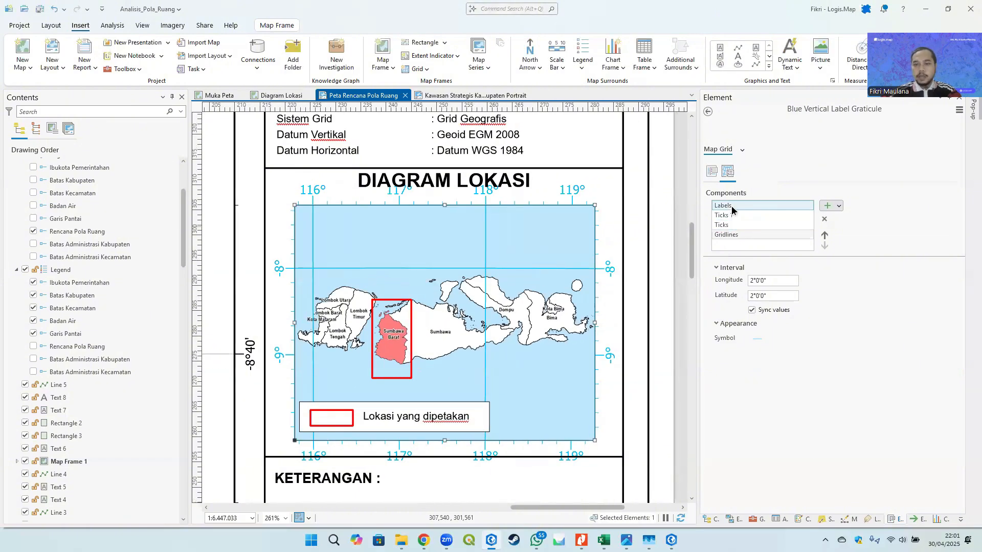
pyautogui.moveTo(754, 281); pyautogui.dragTo(748, 281)
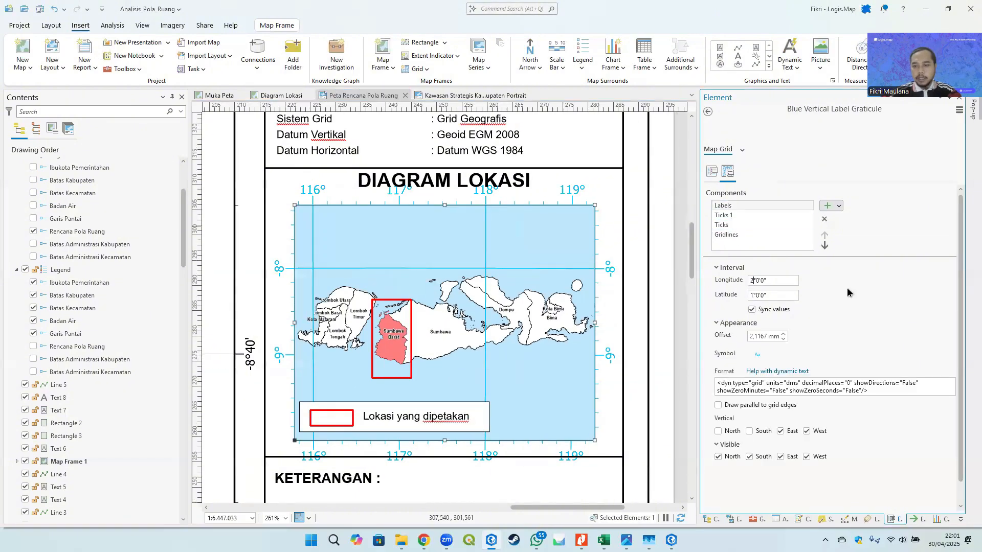
pyautogui.write('2')
pyautogui.press('Return')
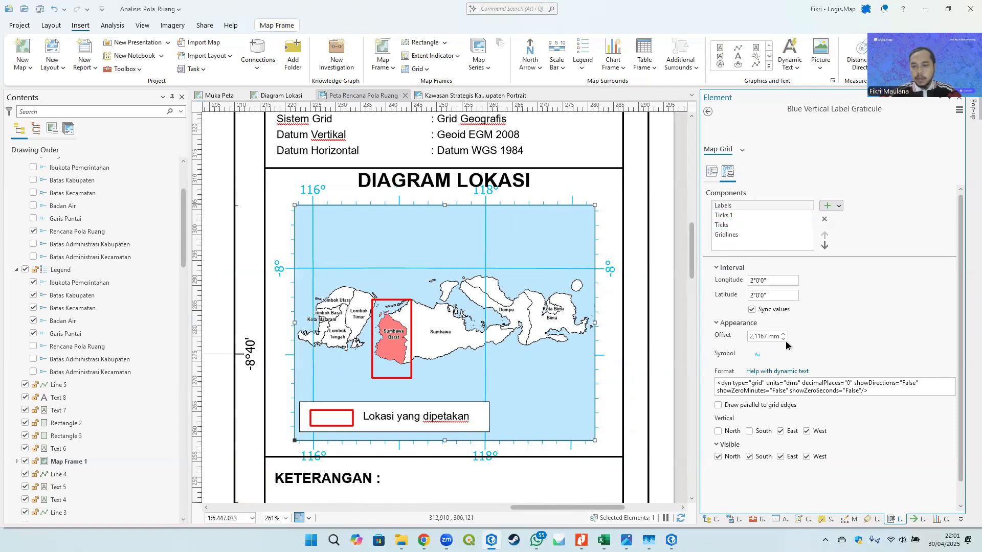
# - Set the graticule label text size to 5 pt and apply it
pyautogui.click(757, 358)
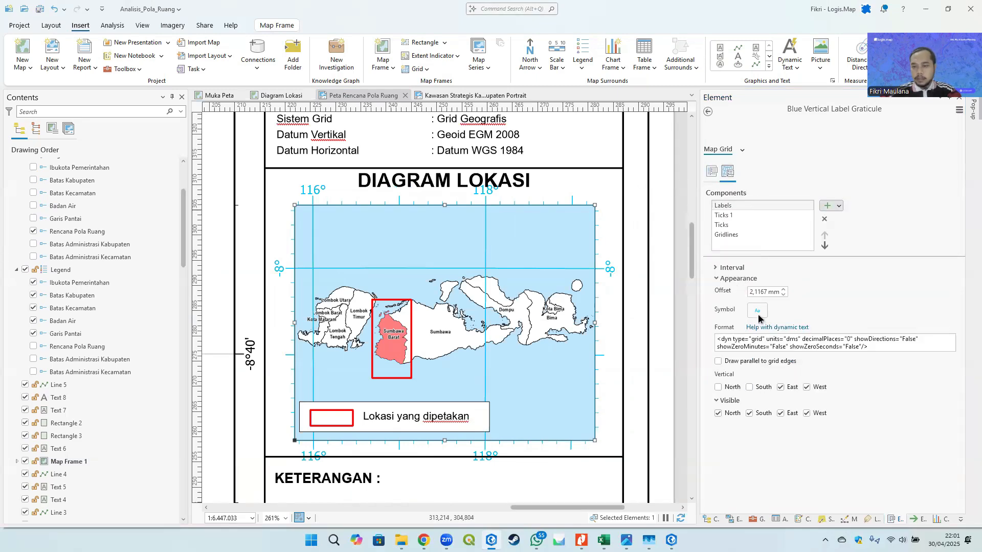
pyautogui.click(757, 311)
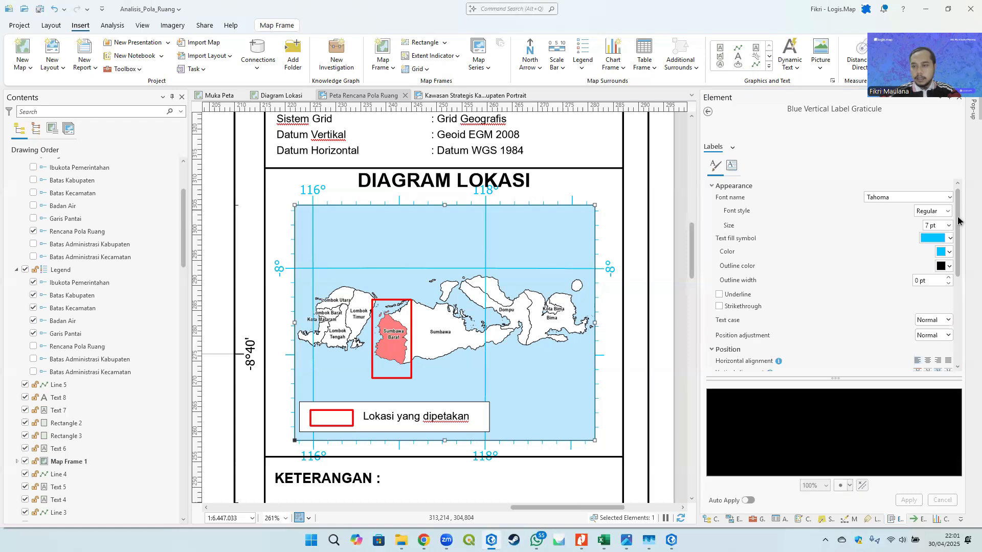
pyautogui.click(948, 226)
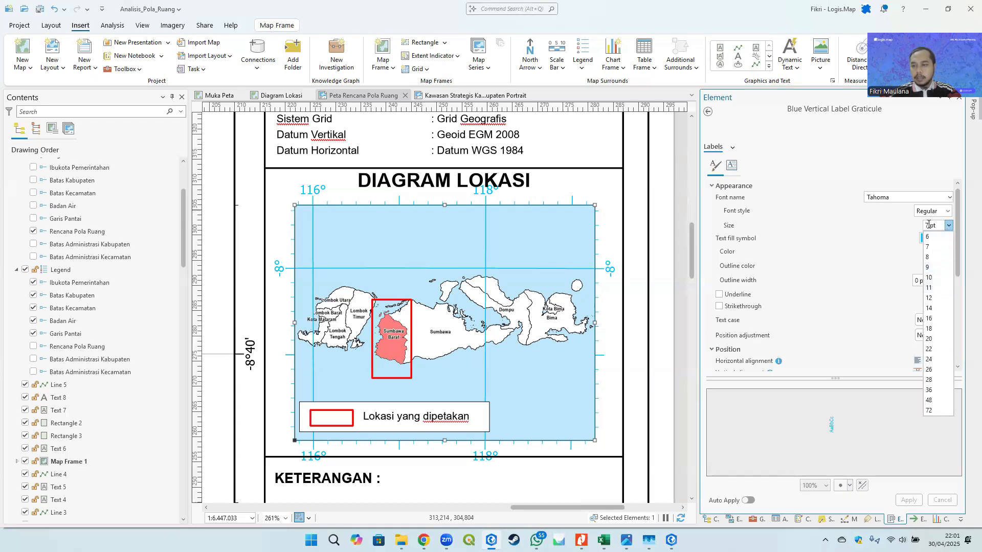
pyautogui.write('5')
pyautogui.press('Return')
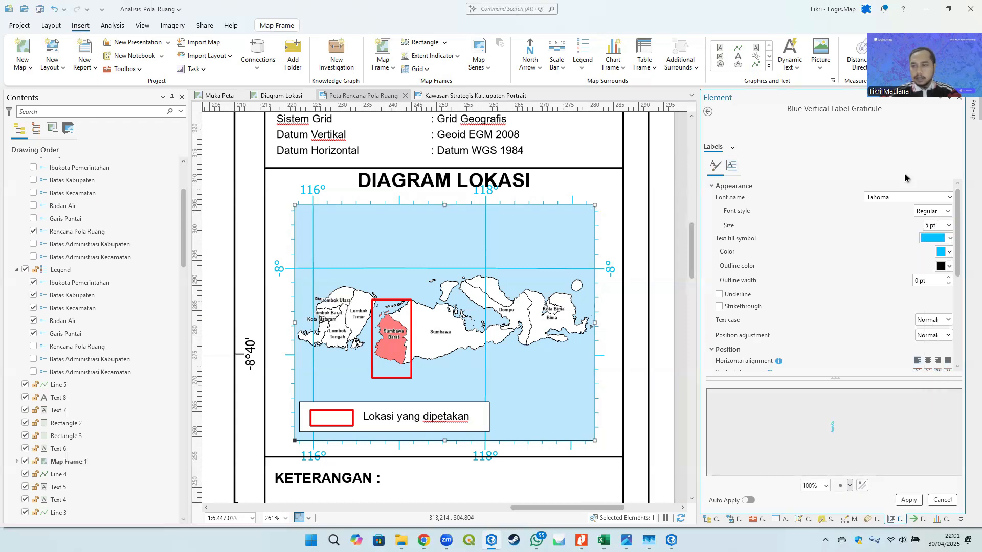
pyautogui.click(914, 499)
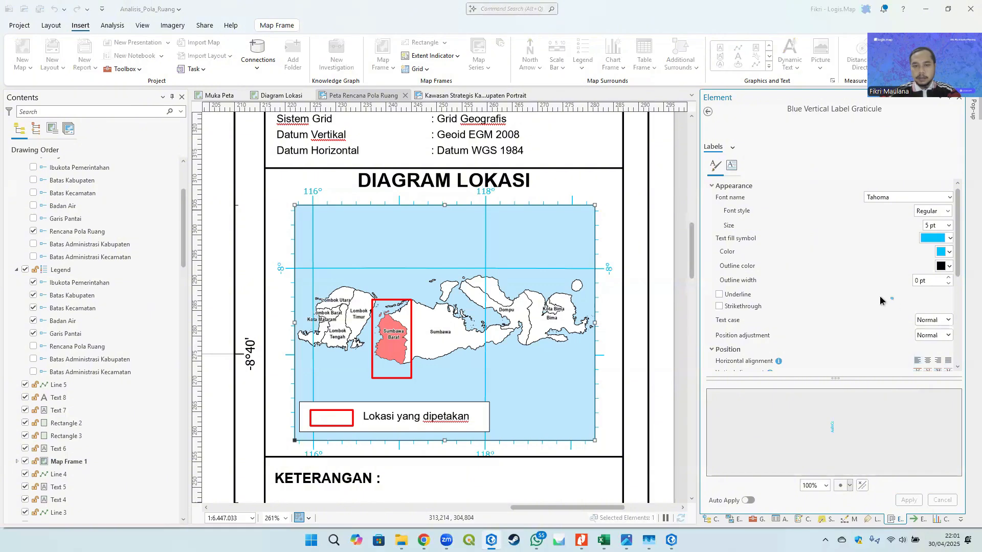
# - Change the graticule label font to Arial and apply it
pyautogui.click(949, 198)
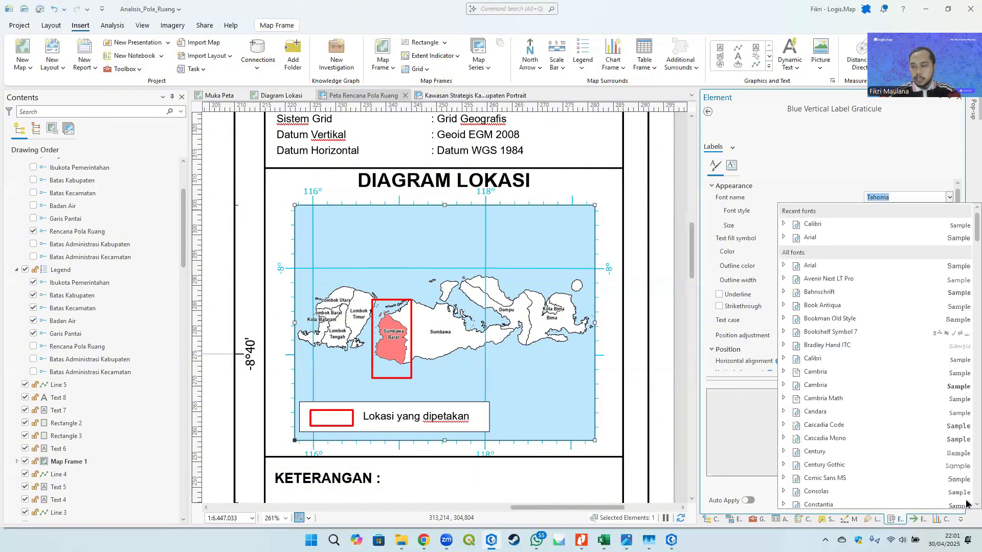
pyautogui.moveTo(975, 491); pyautogui.dragTo(975, 212)
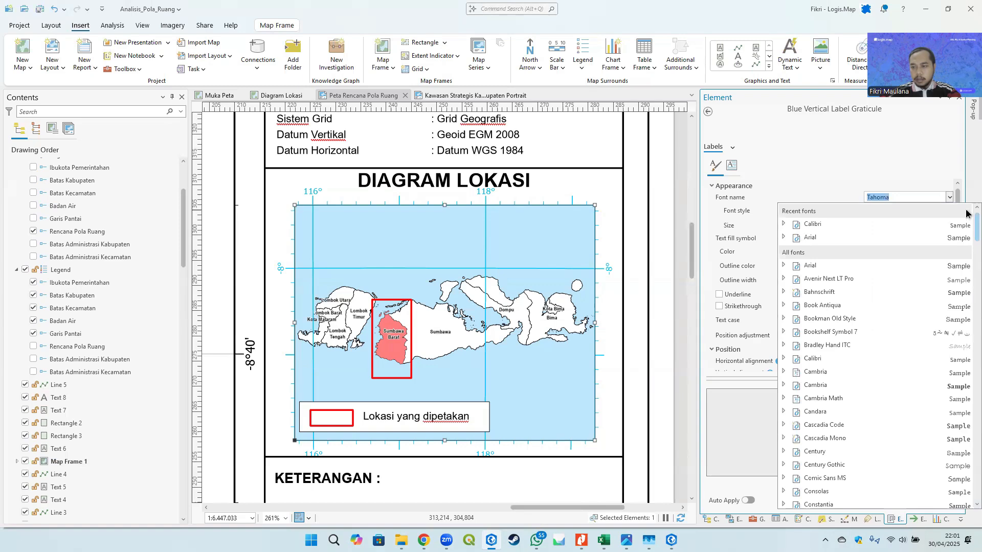
pyautogui.click(784, 236)
pyautogui.click(831, 250)
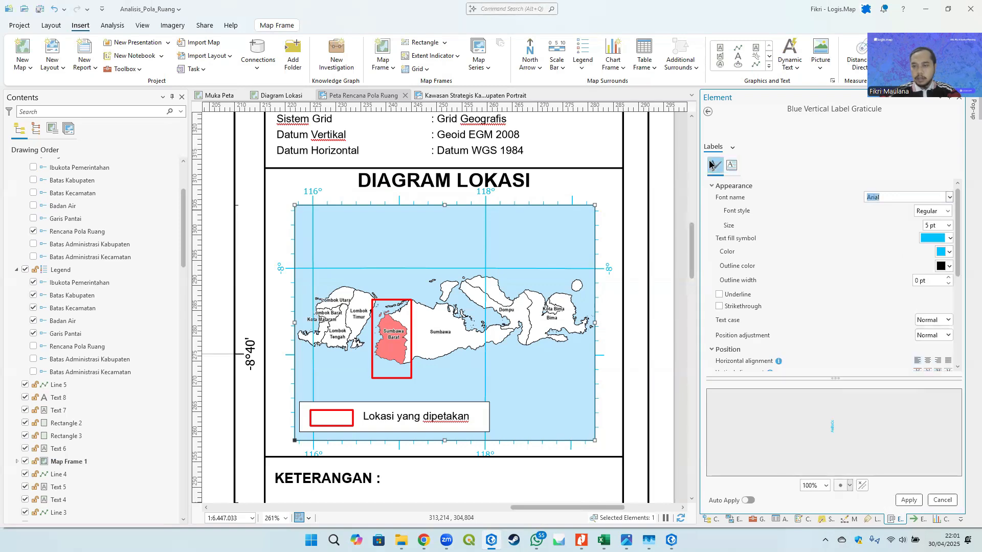
pyautogui.click(908, 500)
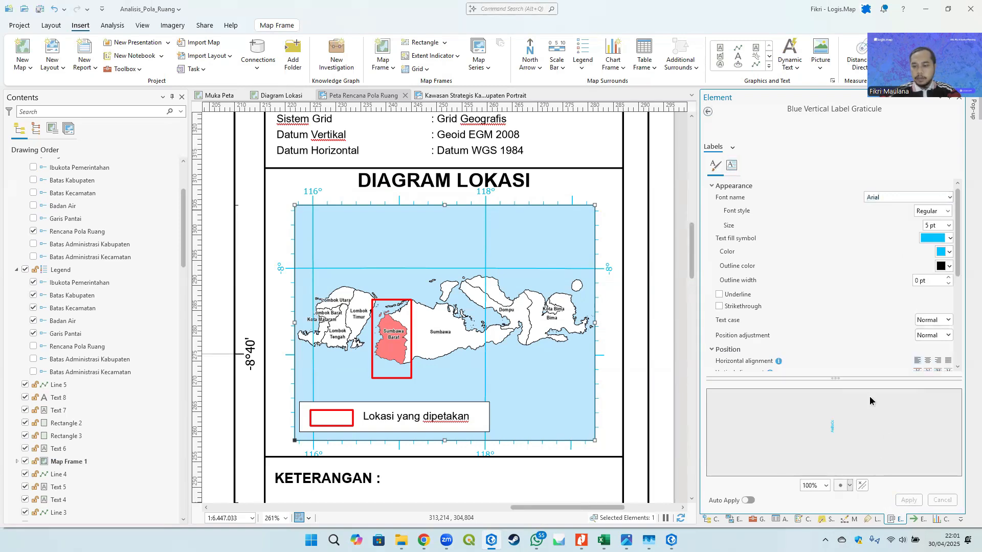
# - Set the graticule labels offset to 1 mm
pyautogui.click(708, 111)
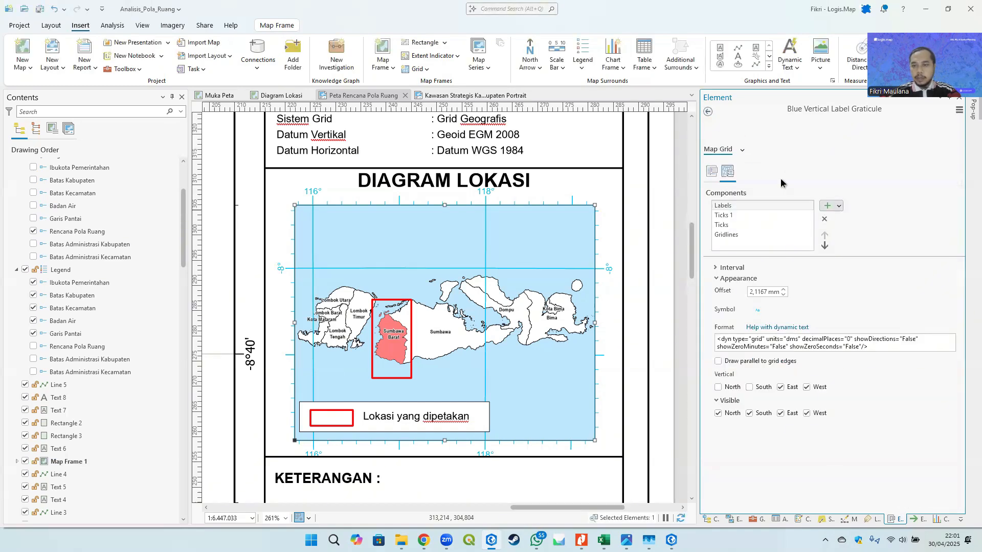
pyautogui.click(783, 295)
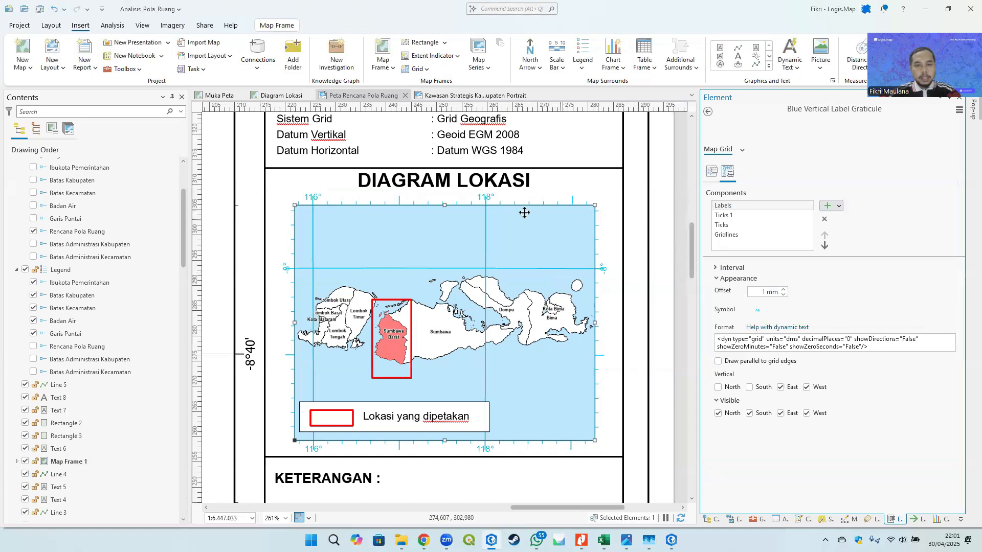
# - Delete the Ticks 1 component from the graticule
pyautogui.click(733, 216)
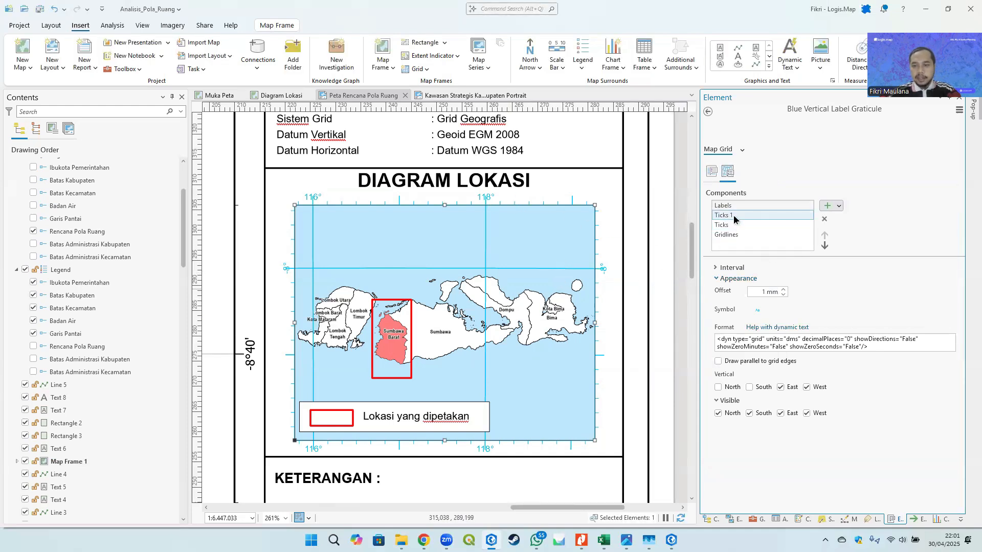
pyautogui.click(824, 219)
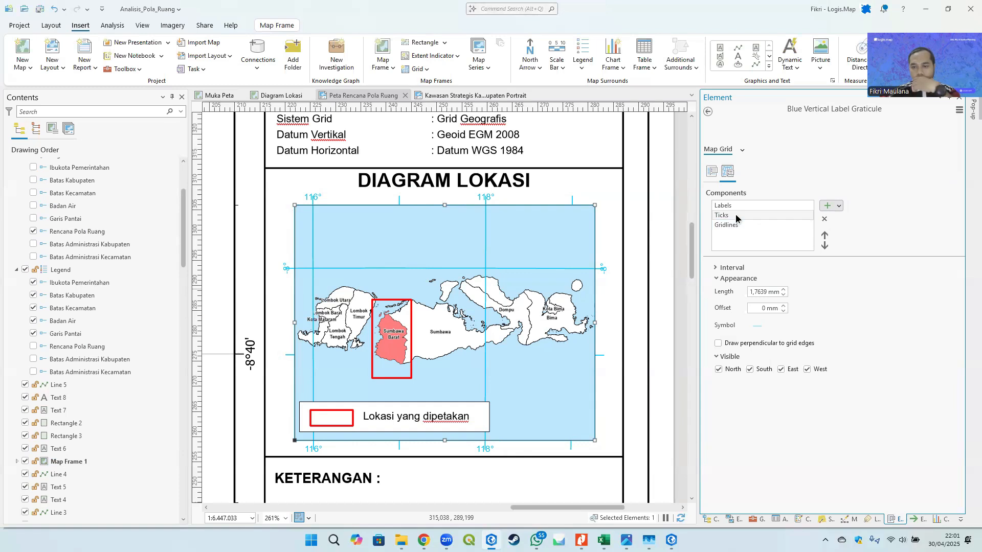
pyautogui.click(727, 270)
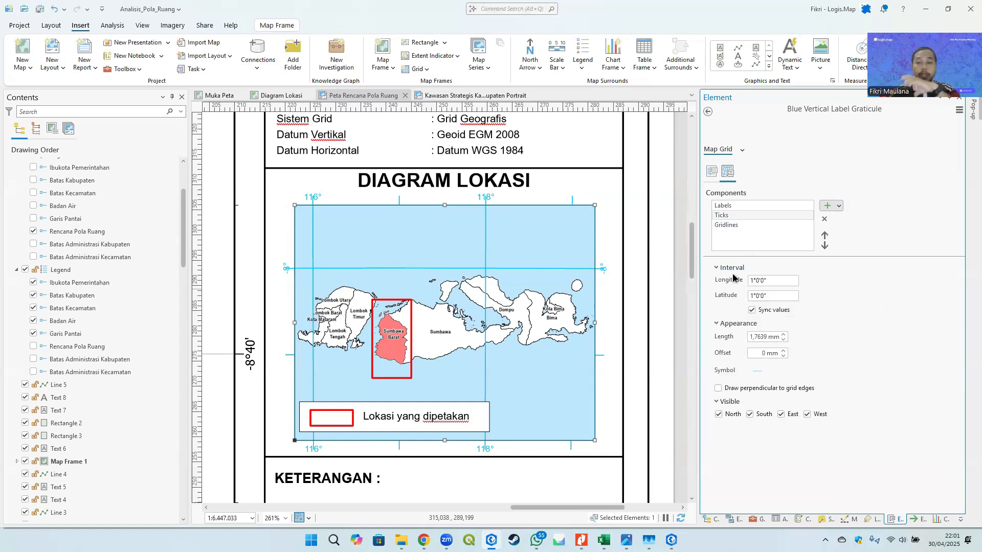
# - Set the graticule gridlines line width to 0.1 pt and apply it
pyautogui.click(734, 227)
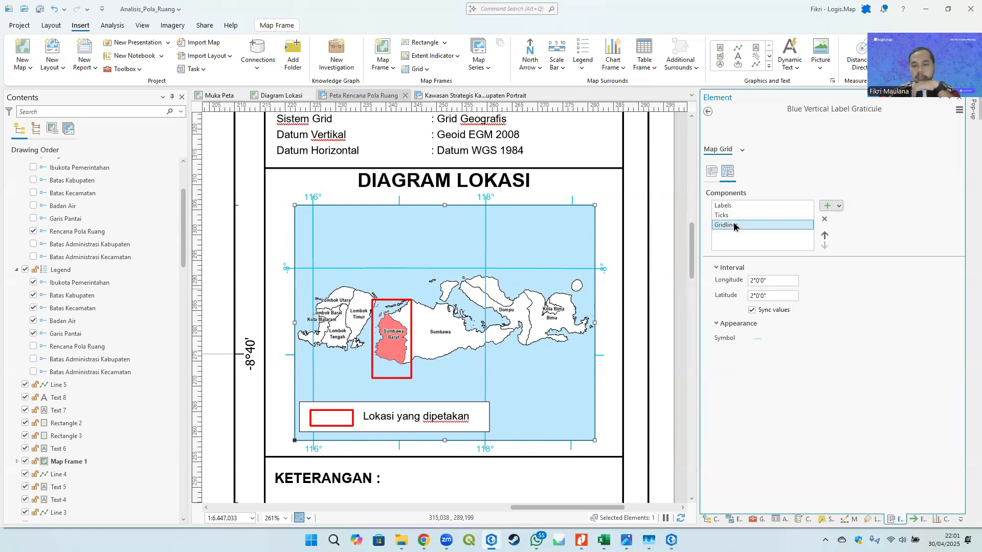
pyautogui.click(757, 341)
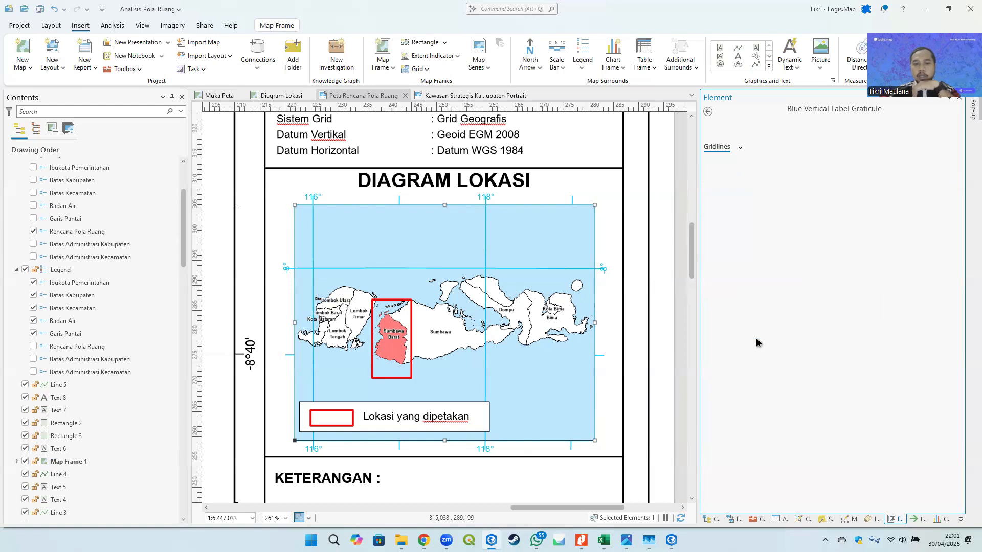
pyautogui.click(930, 213)
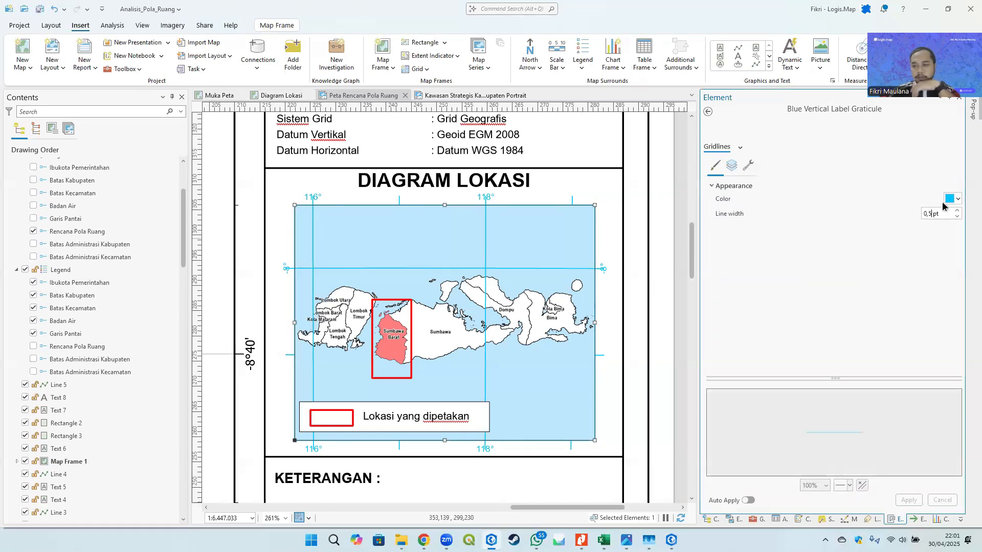
pyautogui.press('BackSpace')
pyautogui.write('1')
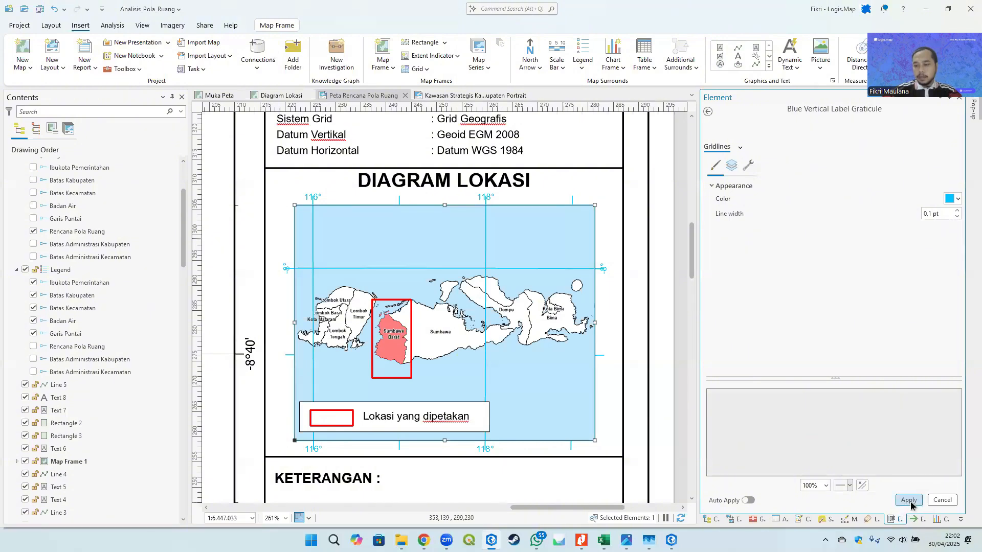
pyautogui.click(909, 500)
pyautogui.click(708, 112)
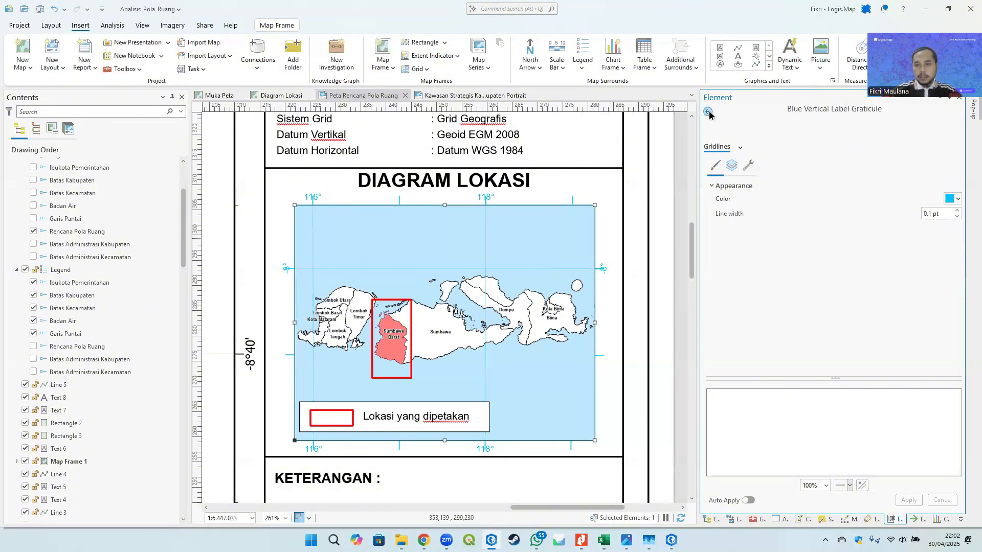
# - Set the graticule ticks length to 0.5 mm
pyautogui.click(726, 217)
pyautogui.click(726, 217)
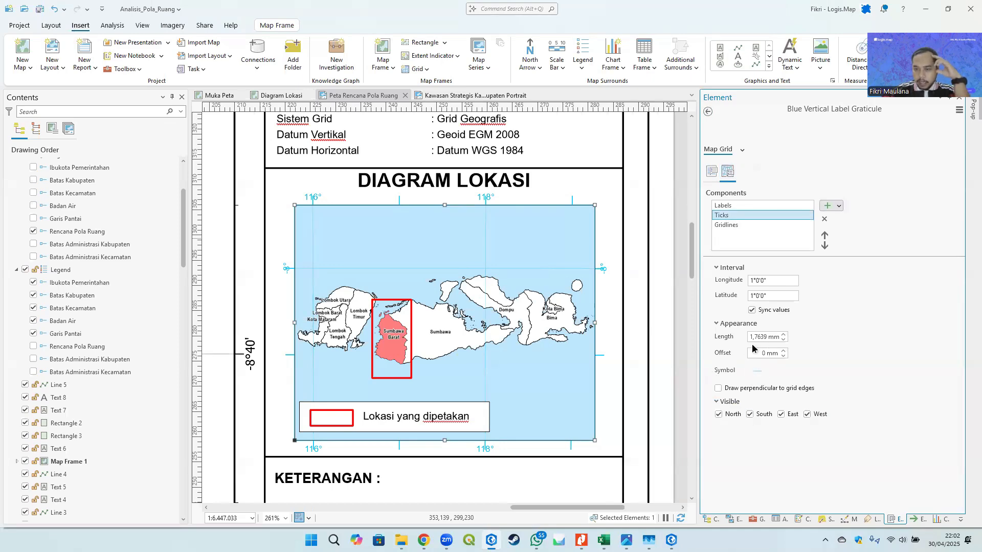
pyautogui.scroll(5, 566, 192)
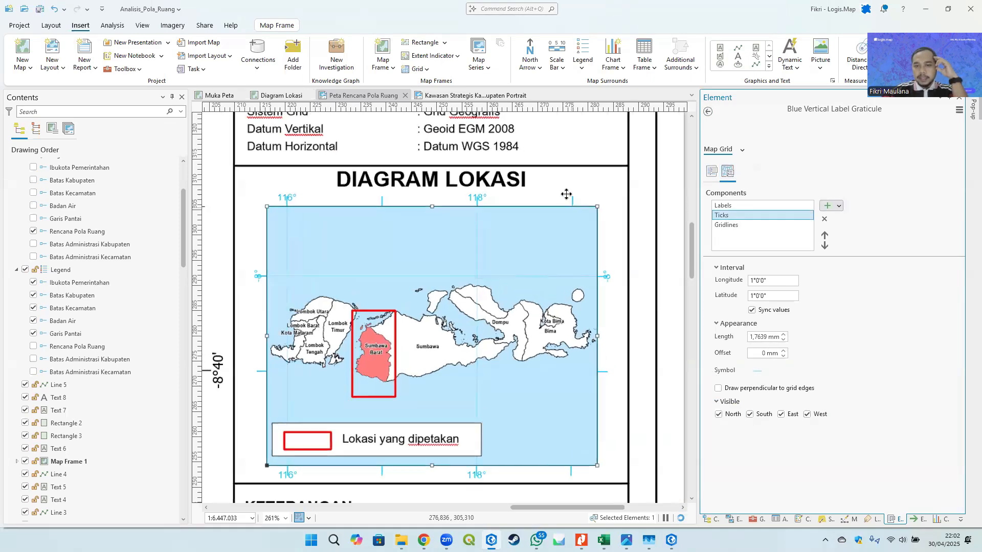
pyautogui.doubleClick(778, 337)
pyautogui.write('1')
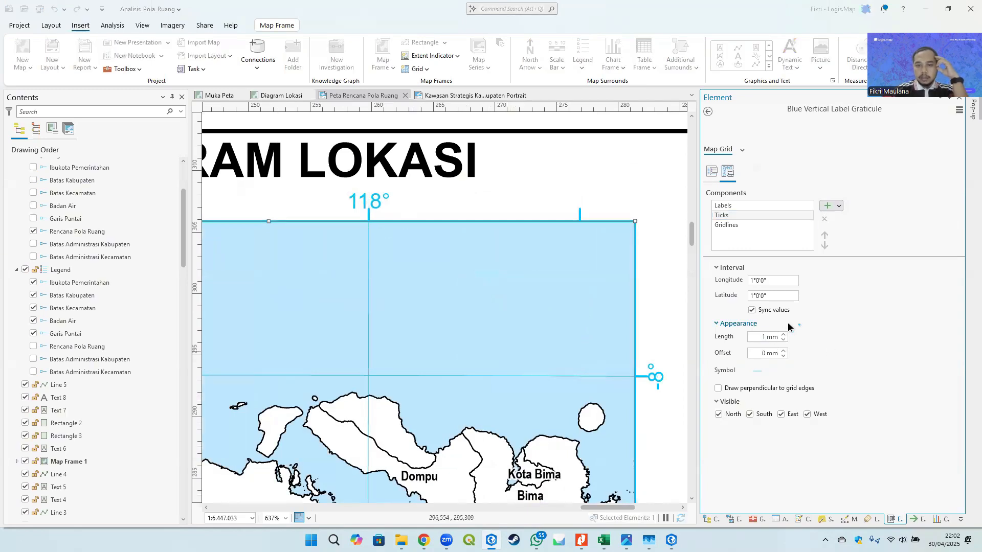
pyautogui.press('Return')
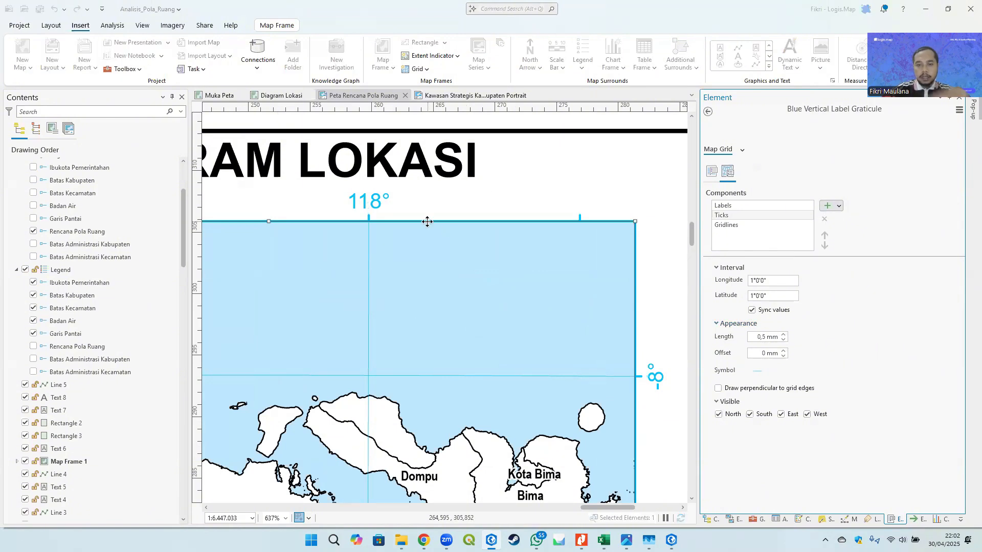
# - Set the graticule ticks interval to 2° longitude and latitude
pyautogui.scroll(-2, 445, 225)
pyautogui.scroll(-4, 445, 225)
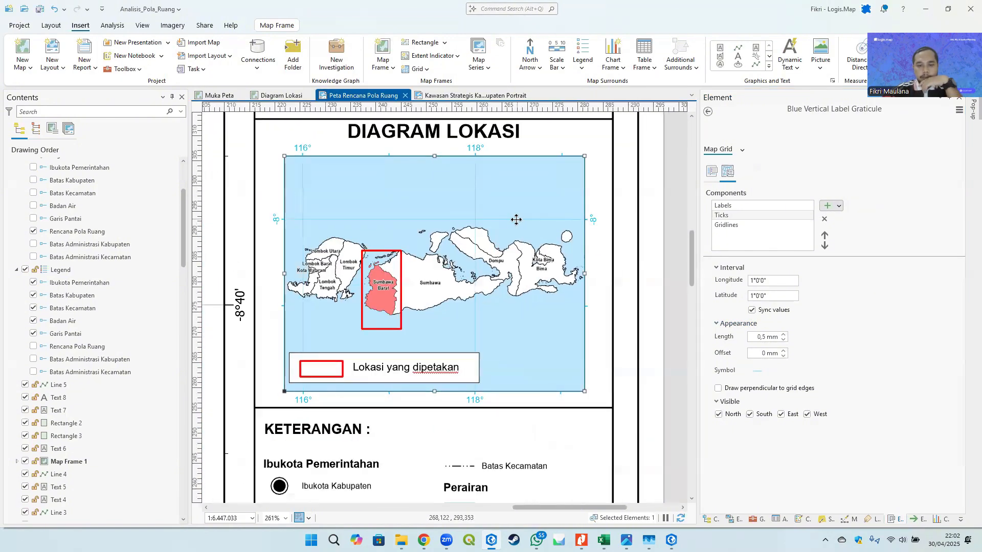
pyautogui.moveTo(535, 221); pyautogui.dragTo(507, 226)
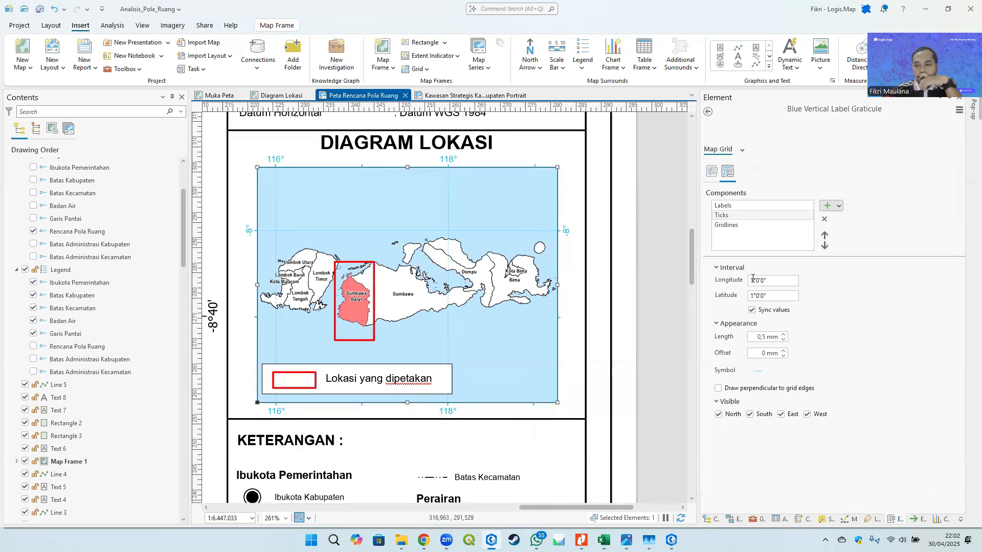
pyautogui.moveTo(752, 280); pyautogui.dragTo(734, 281)
pyautogui.write('2')
pyautogui.press('Return')
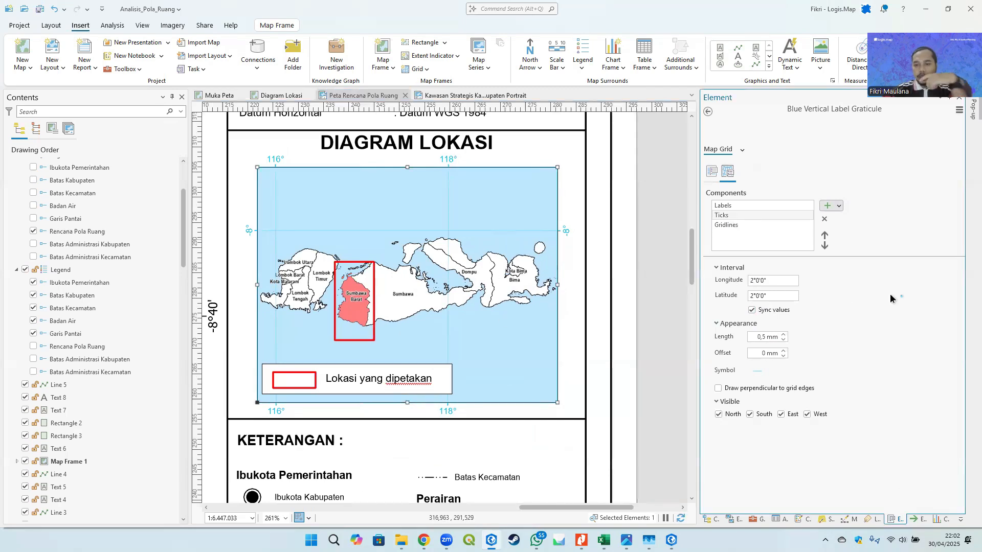
# - Nudge the DIAGRAM LOKASI title slightly downward and deselect it to review the whole layout
pyautogui.scroll(-2, 474, 357)
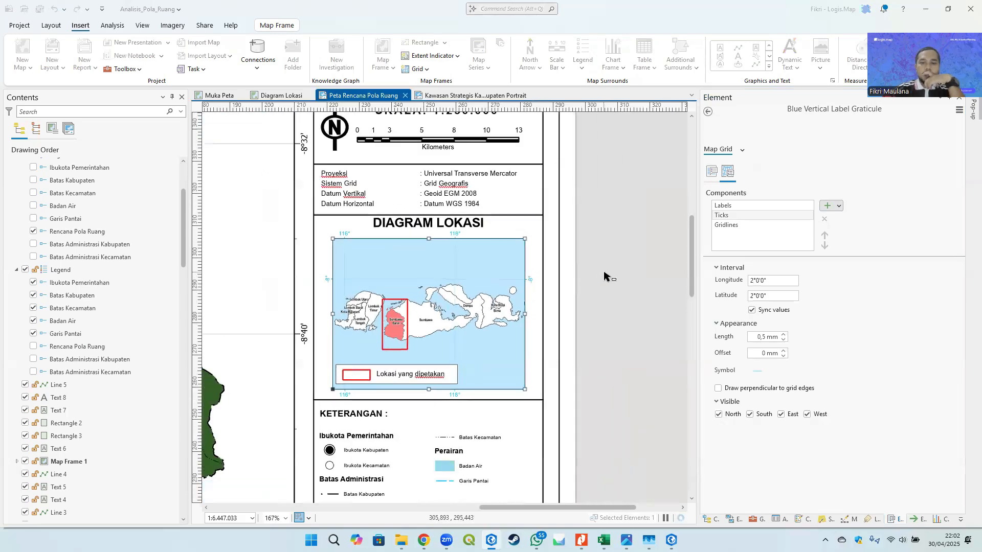
pyautogui.click(450, 236)
pyautogui.click(443, 228)
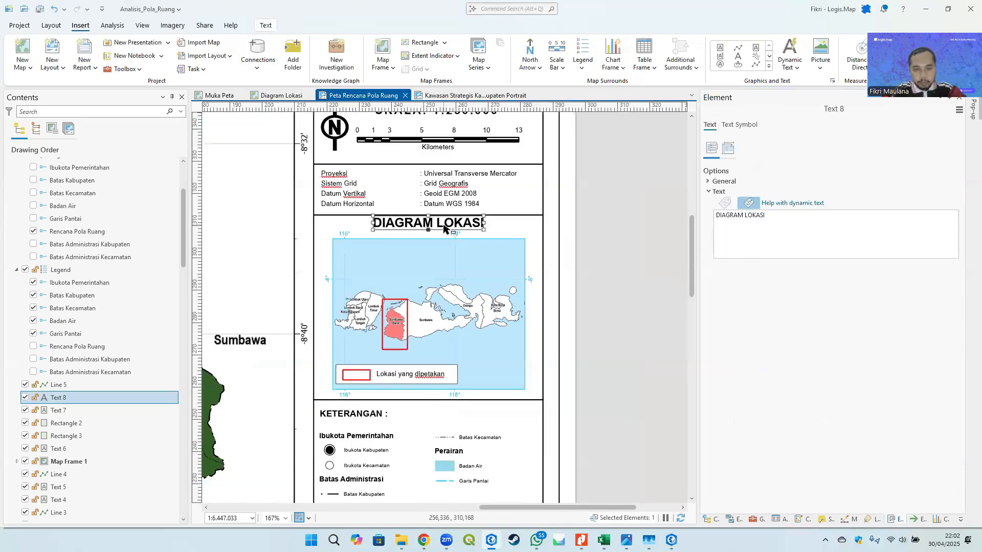
pyautogui.moveTo(444, 227); pyautogui.dragTo(443, 229)
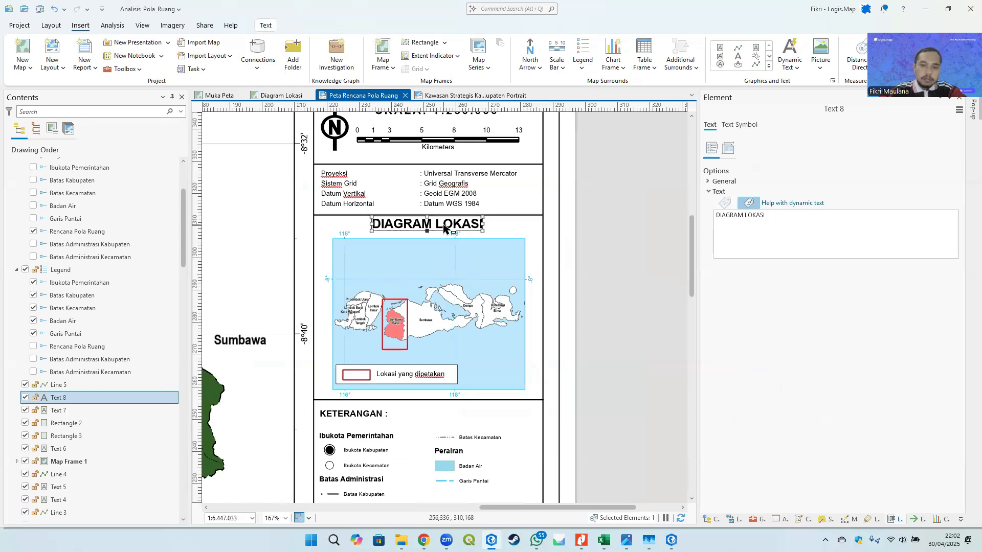
pyautogui.click(642, 268)
pyautogui.scroll(-3, 643, 264)
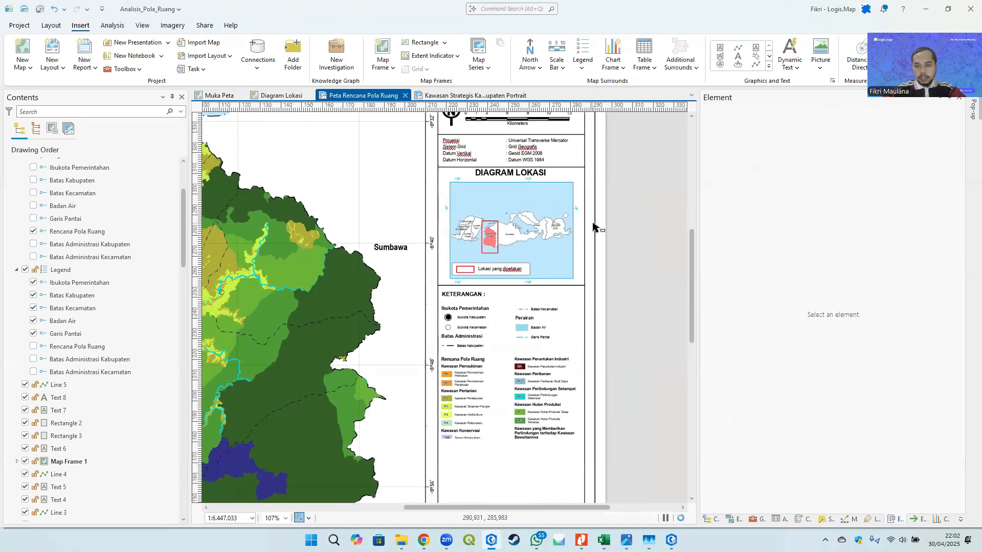
pyautogui.scroll(-4, 578, 243)
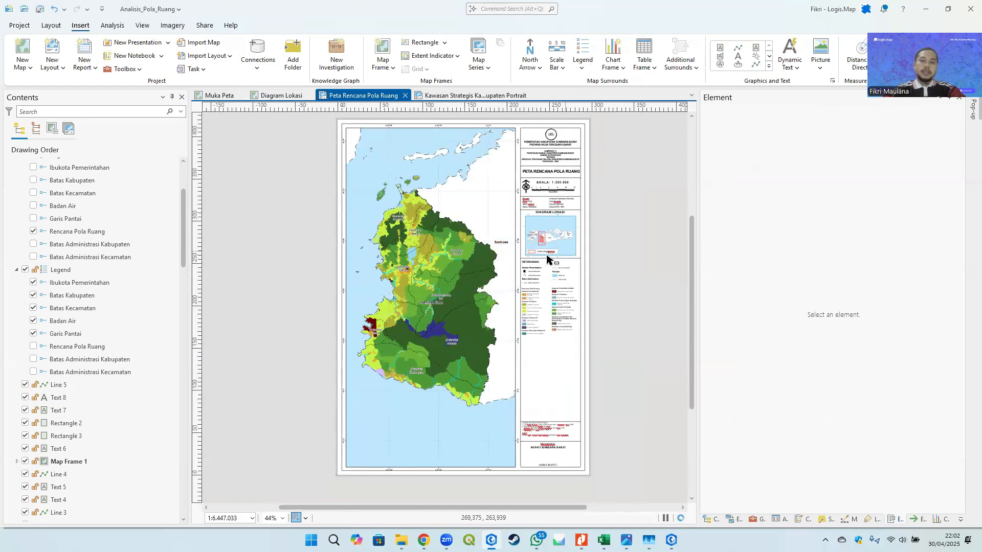
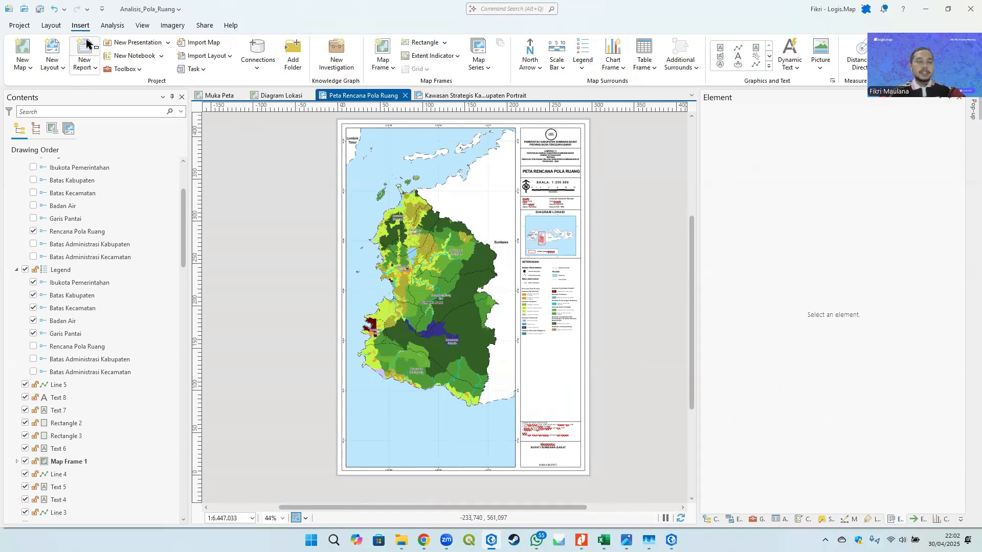
# - Open the Export Layout pane for the Peta Rencana Pola Ruang layout and set the file type to JPEG
pyautogui.click(204, 26)
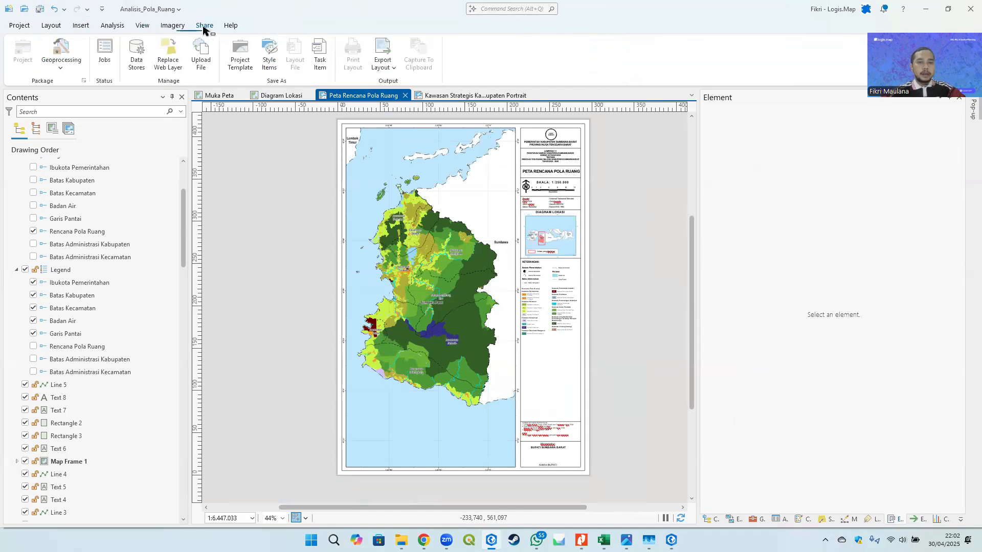
pyautogui.click(391, 72)
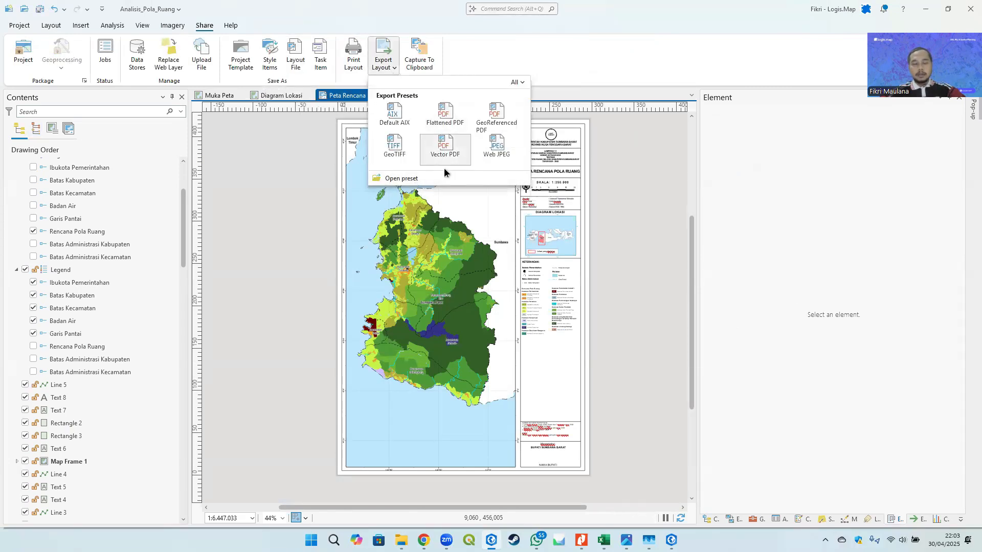
pyautogui.click(449, 151)
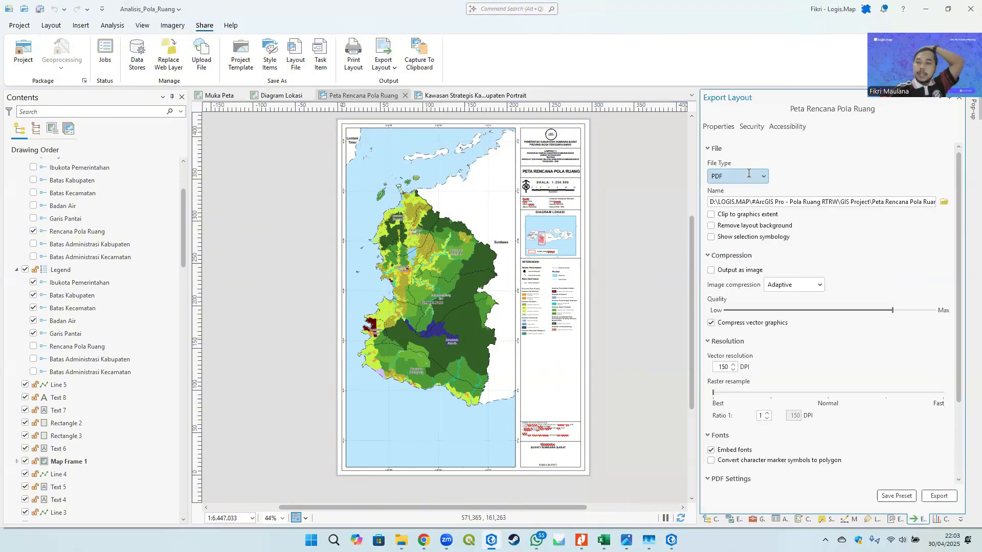
pyautogui.click(748, 173)
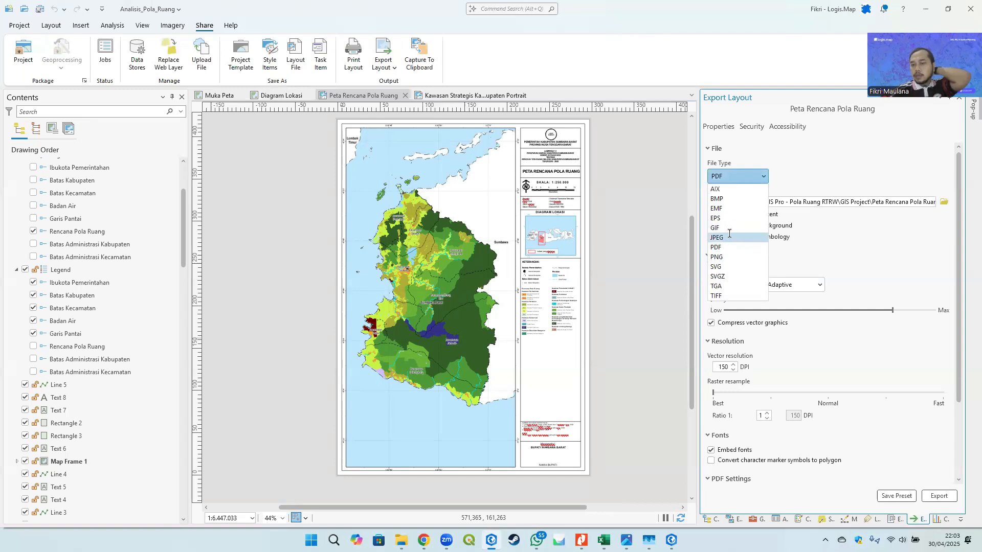
pyautogui.click(724, 236)
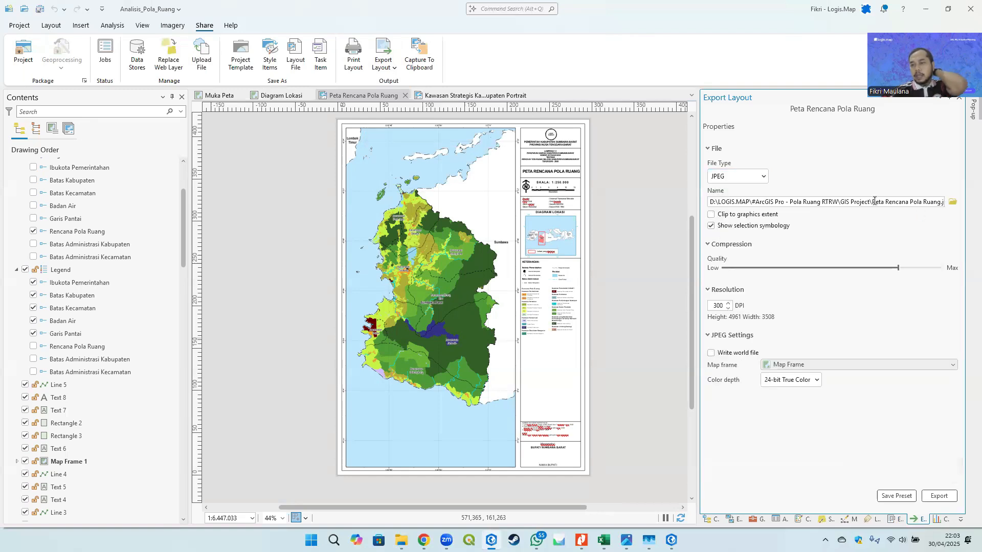
# - Set the export resolution to 200 DPI for the Peta Rencana Pola Ruang.jpg output
pyautogui.moveTo(872, 201); pyautogui.dragTo(960, 205)
pyautogui.click(903, 204)
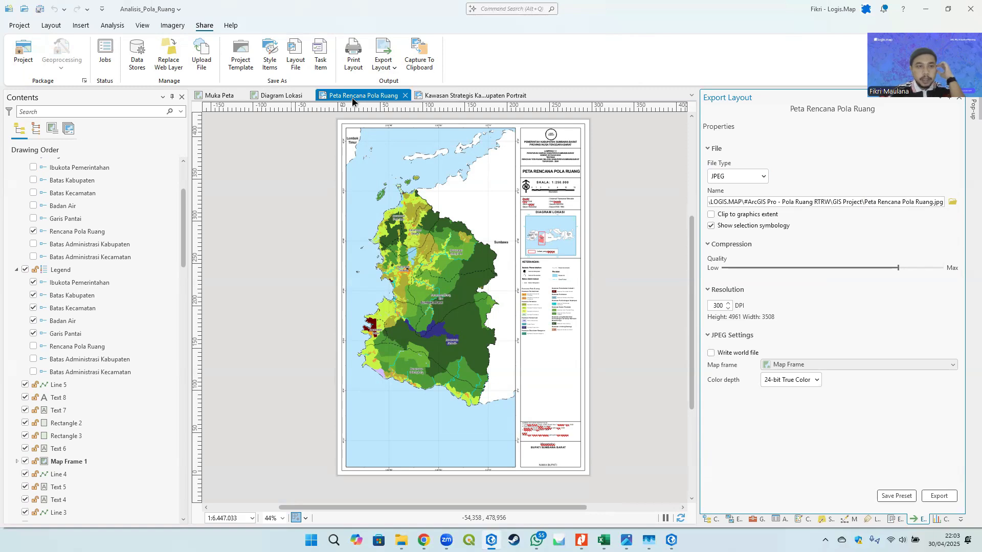
pyautogui.scroll(3, 92, 225)
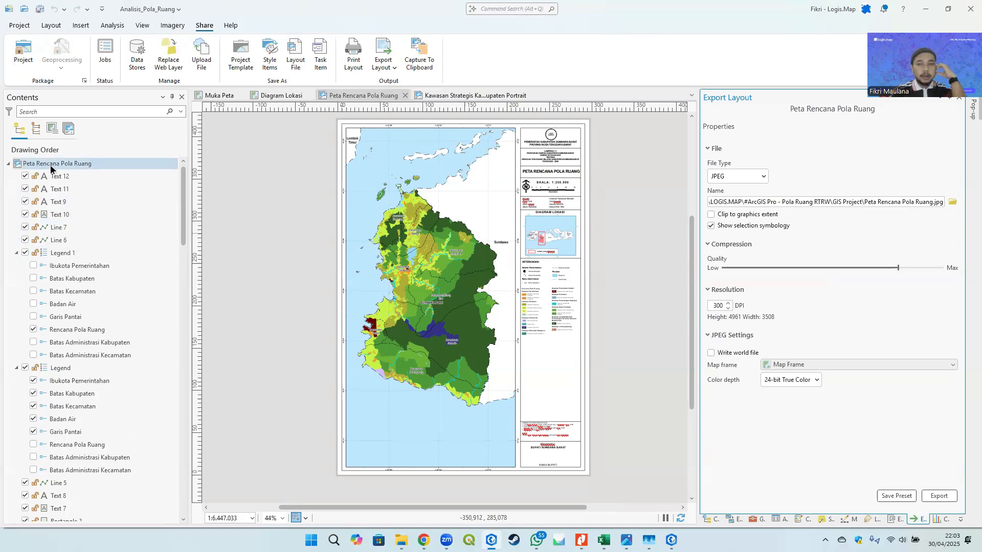
pyautogui.click(900, 203)
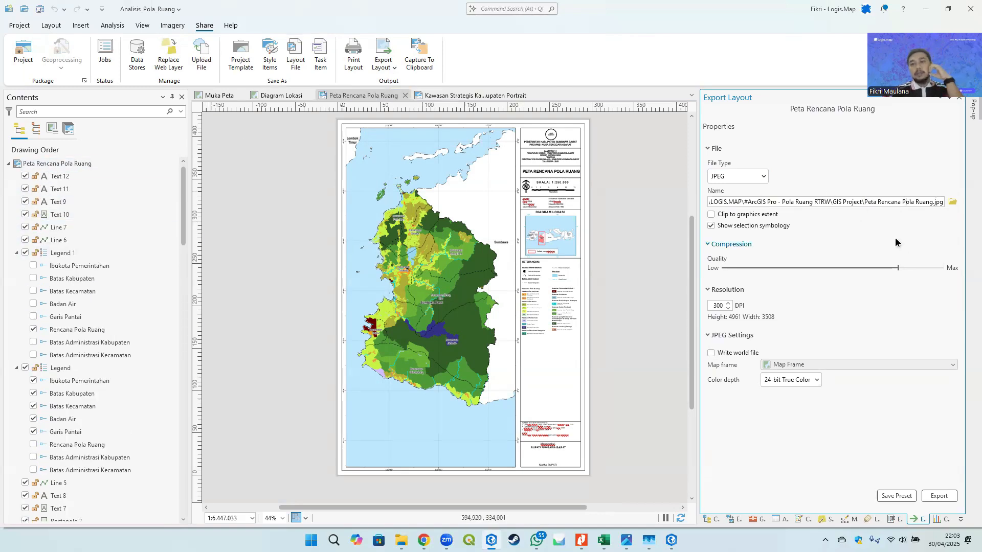
pyautogui.doubleClick(717, 306)
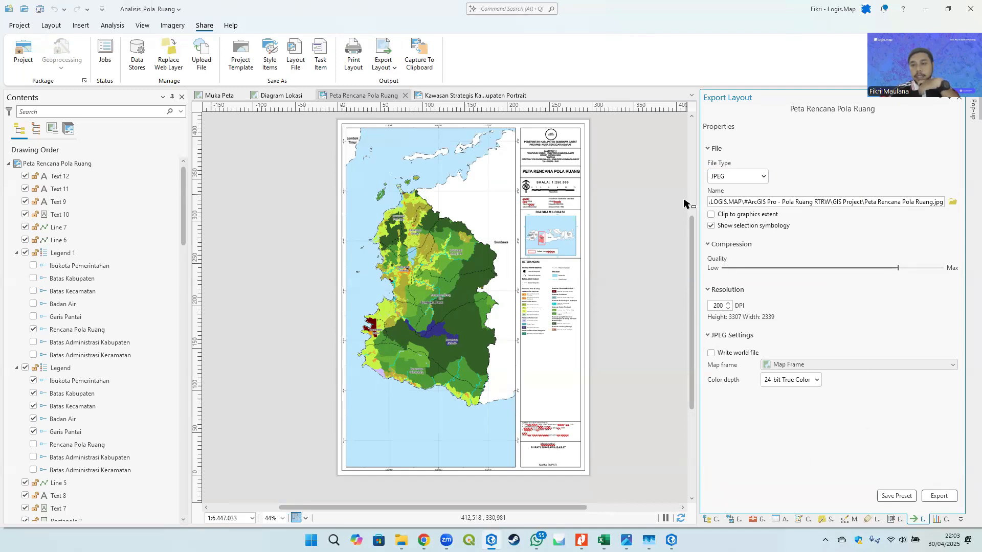
pyautogui.moveTo(856, 202); pyautogui.dragTo(884, 201)
pyautogui.click(912, 201)
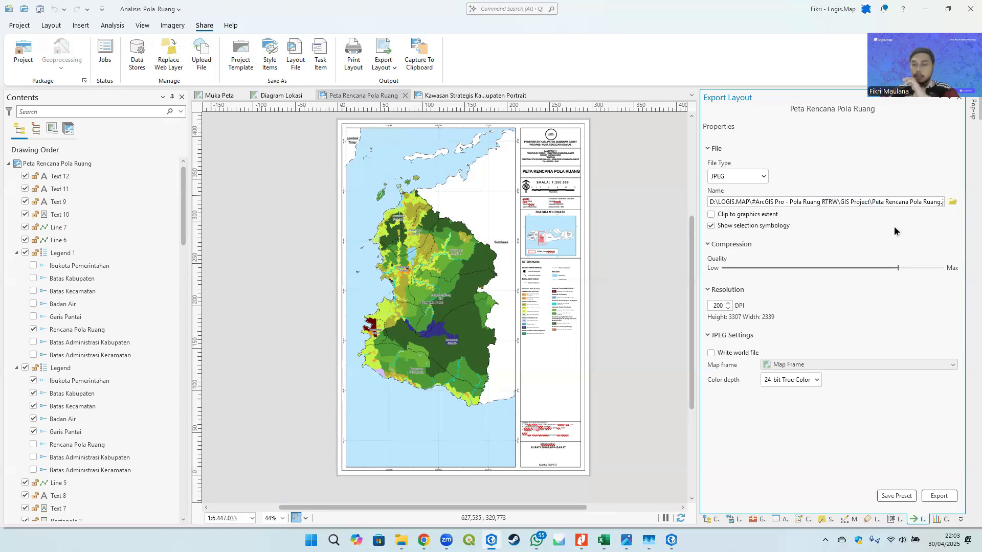
# - Export the layout, overwriting the existing Peta Rencana Pola Ruang.jpg file
pyautogui.click(945, 497)
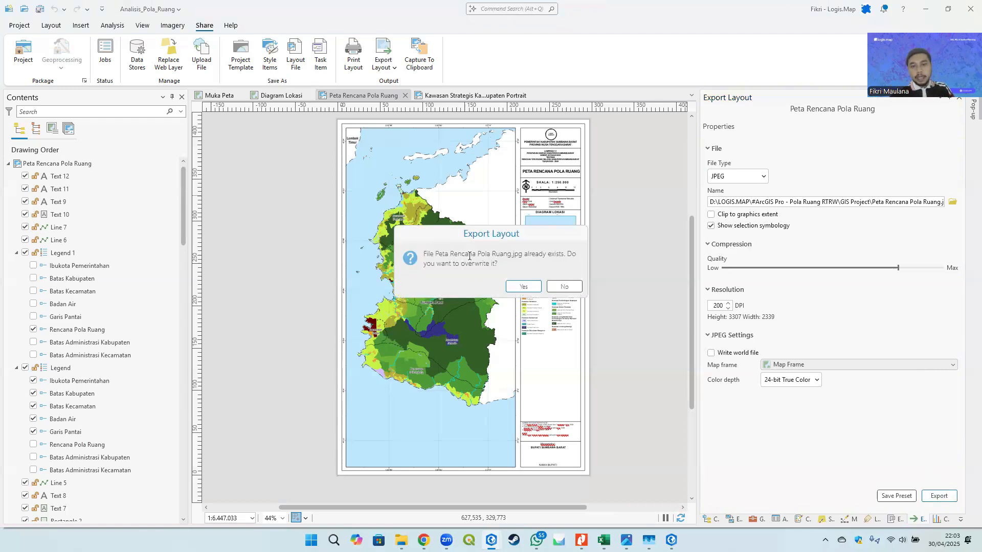
pyautogui.click(524, 287)
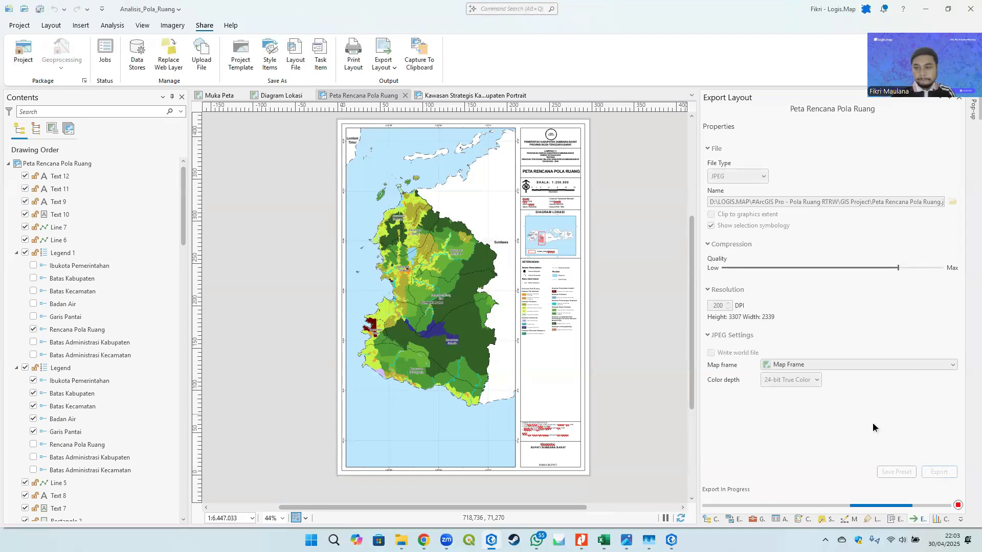
# - Open the exported JPEG from its folder, inspect it at full size, and return to ArcGIS Pro
pyautogui.click(795, 500)
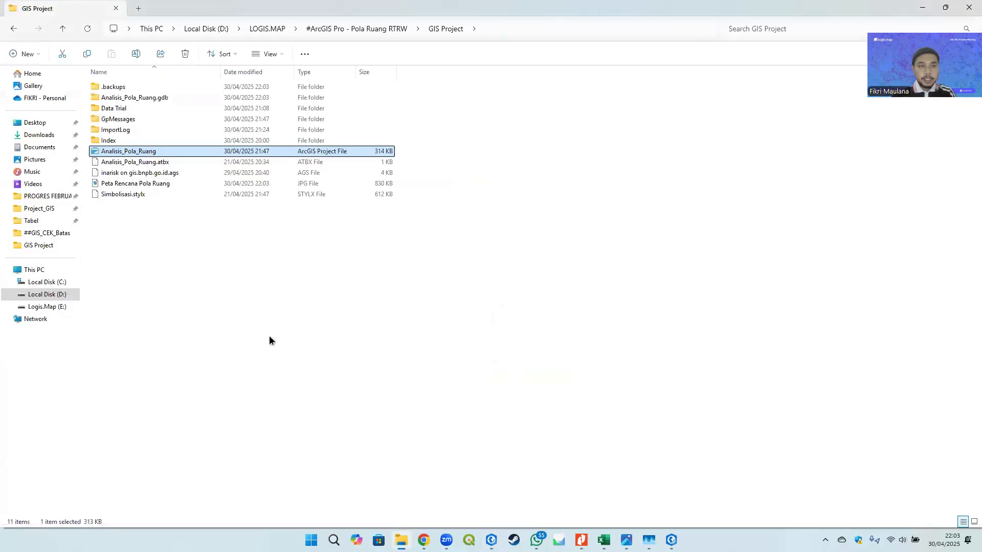
pyautogui.click(167, 185)
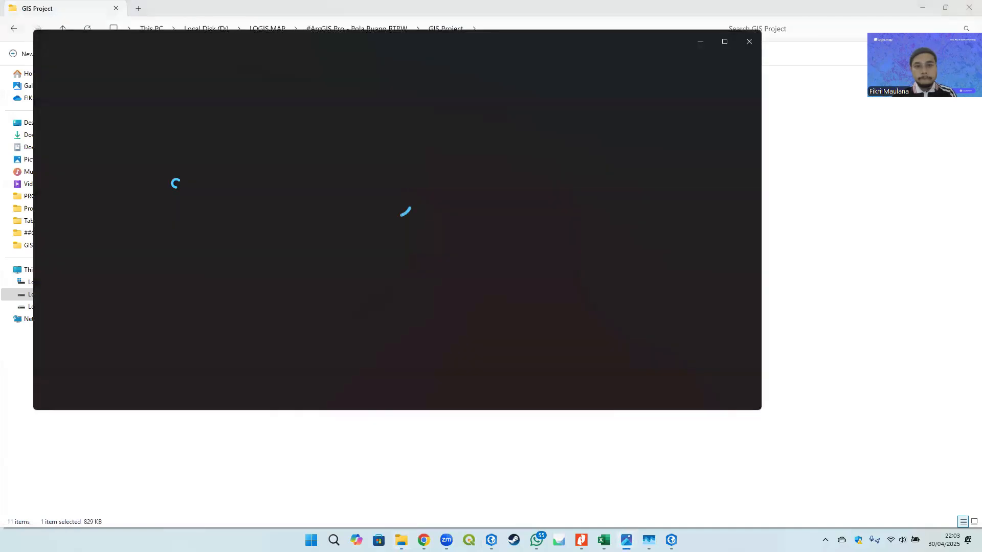
pyautogui.click(724, 42)
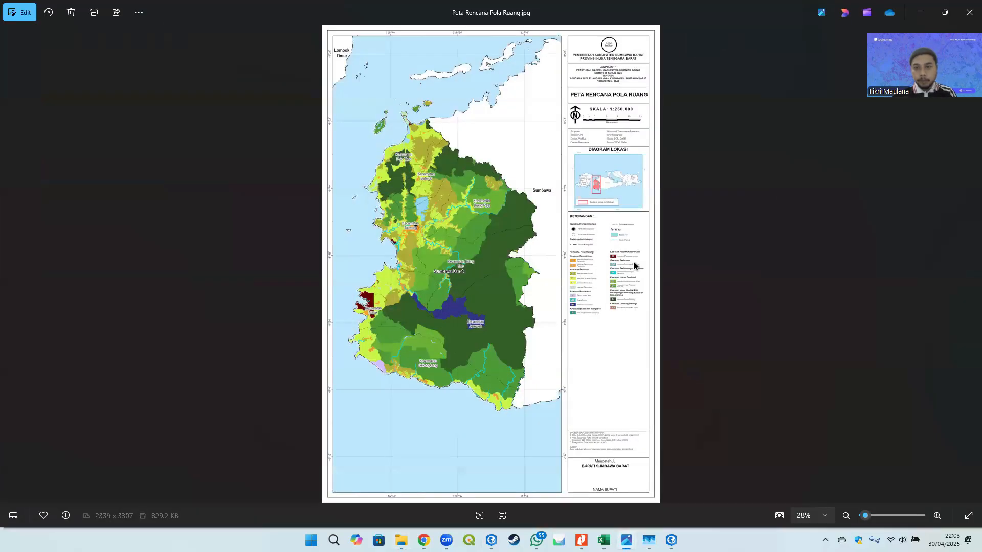
pyautogui.scroll(3, 643, 120)
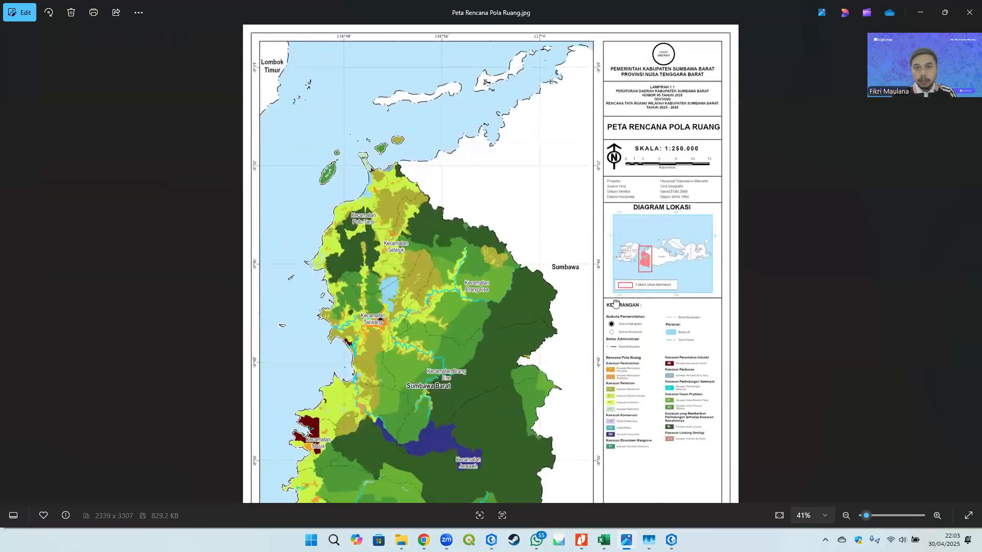
pyautogui.scroll(-3, 464, 218)
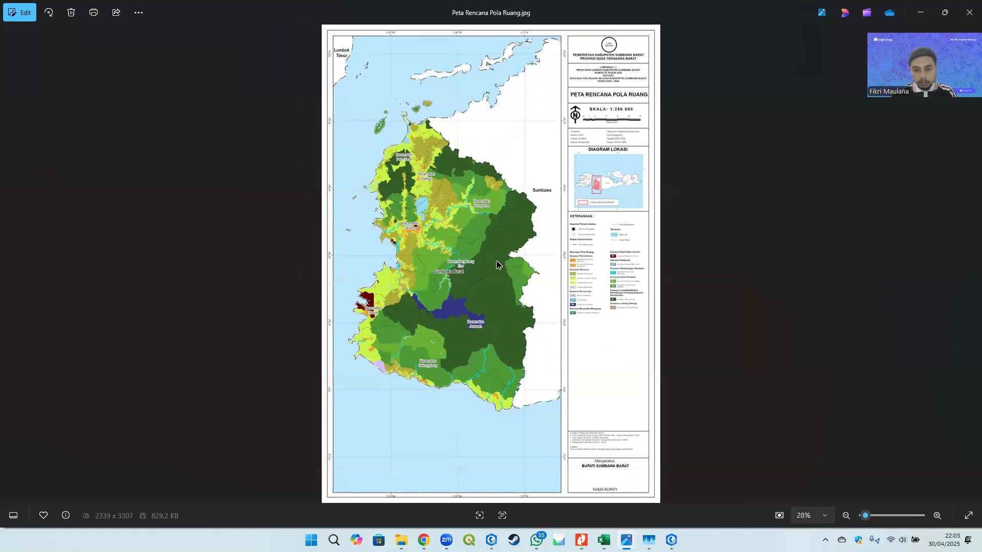
pyautogui.click(968, 6)
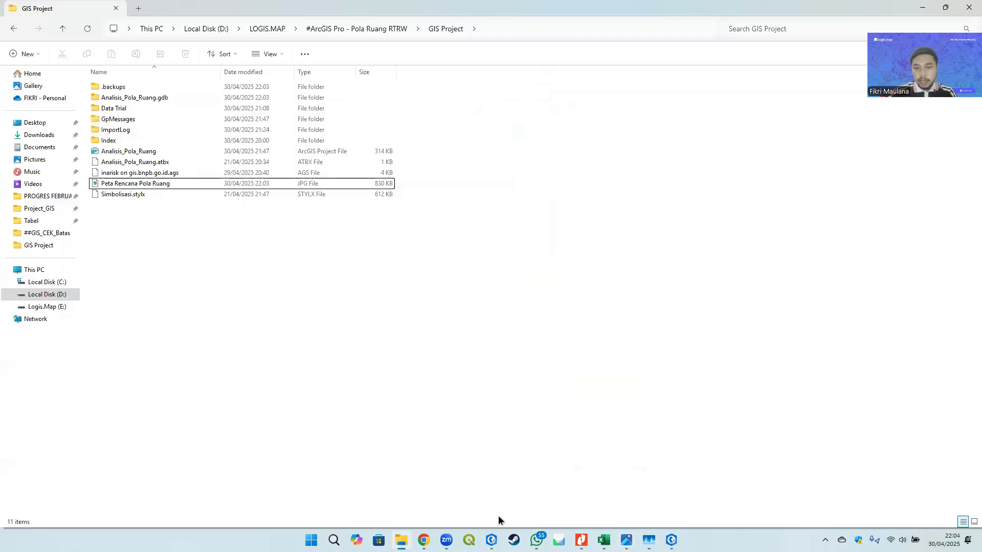
pyautogui.click(491, 540)
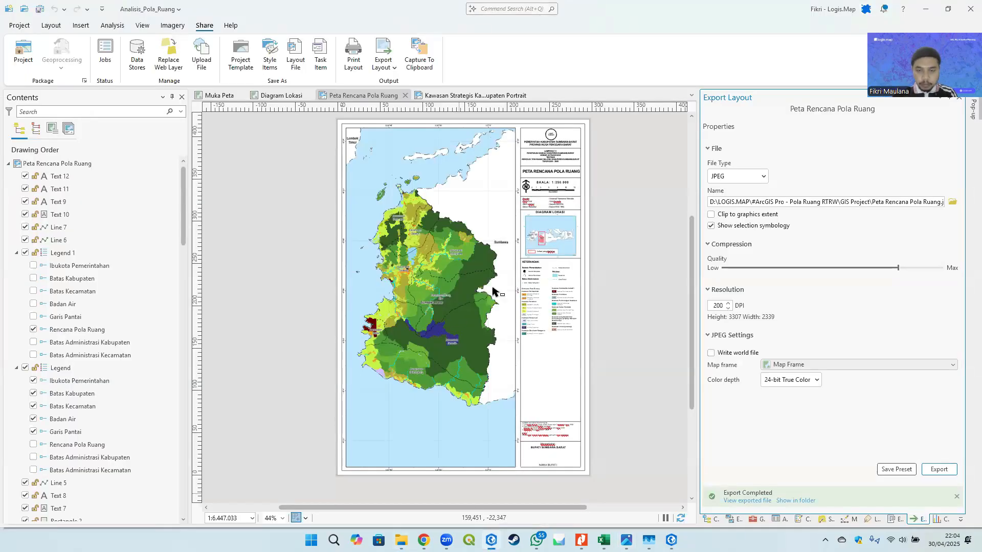
# - Save the layout as the layout file Peta Rencana Pola Ruang.pagx in the GIS Project folder
pyautogui.click(296, 60)
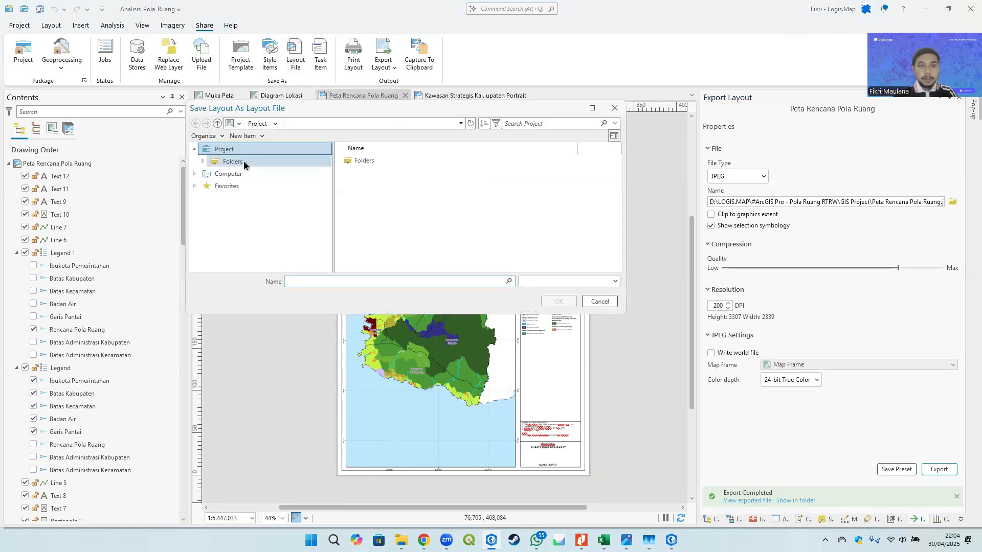
pyautogui.click(244, 163)
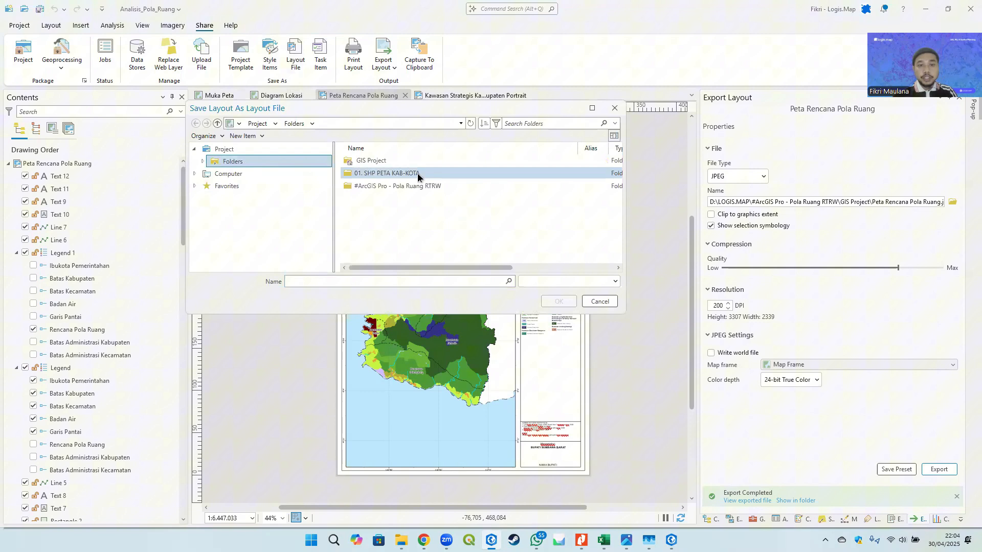
pyautogui.doubleClick(381, 160)
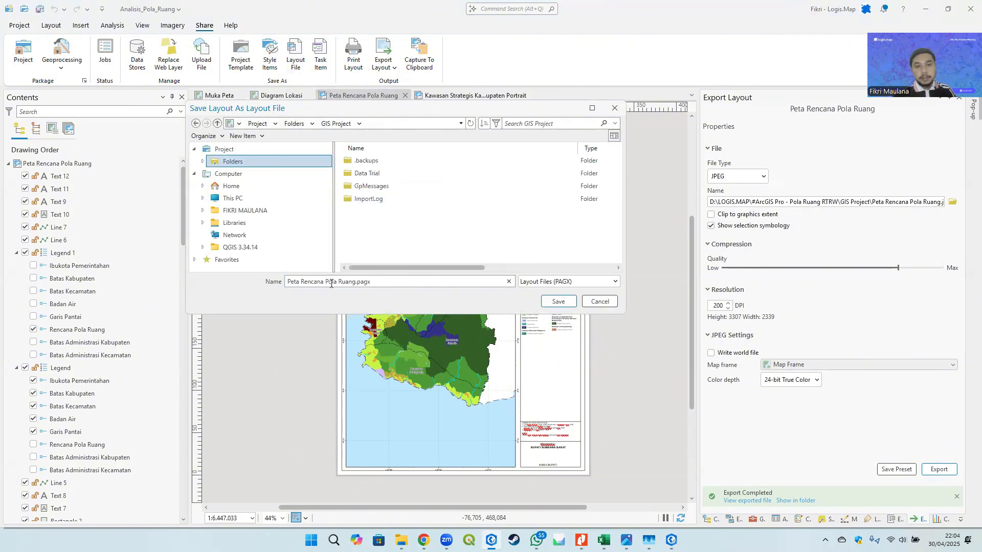
pyautogui.click(556, 306)
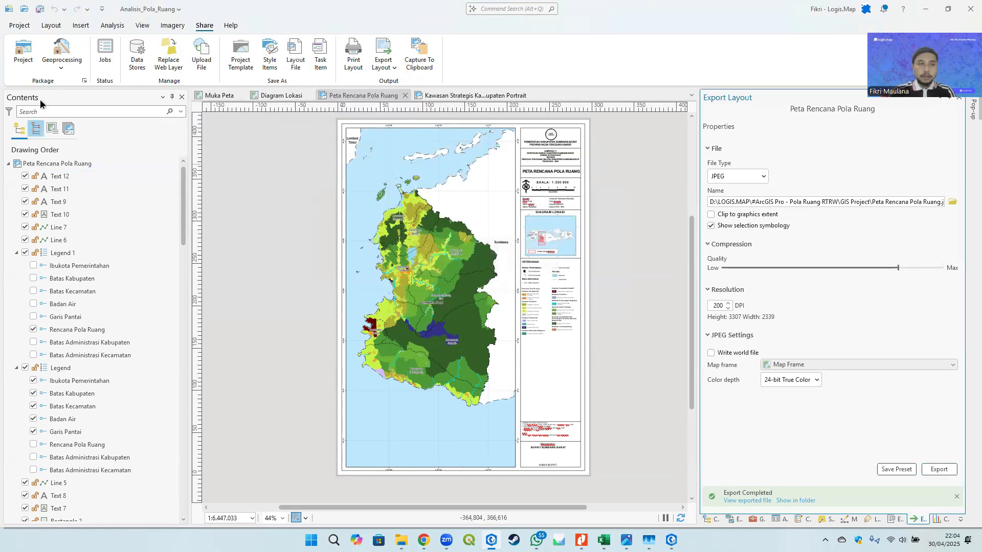
# - Import the Peta Rencana Pola Ruang.pagx layout file from the GIS Project folder as a new layout
pyautogui.click(51, 25)
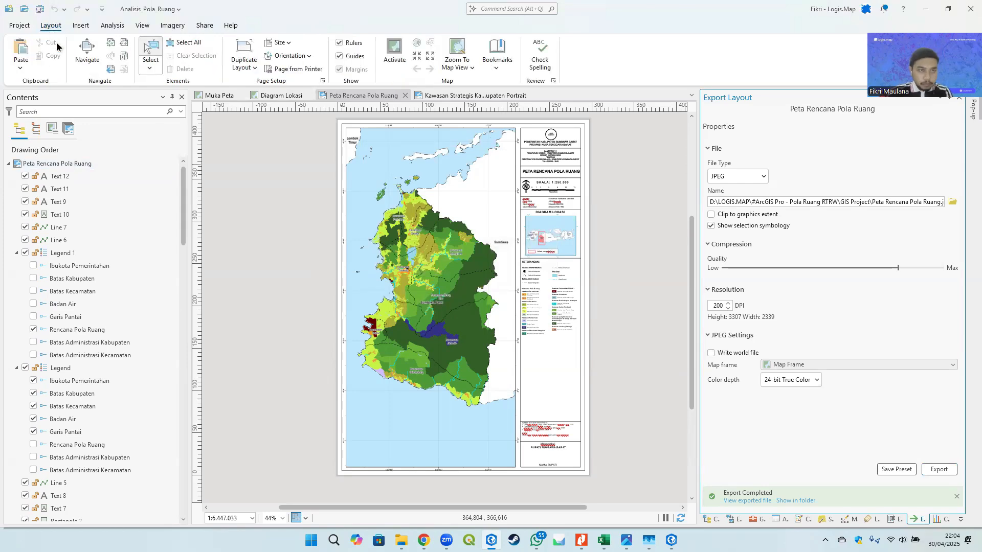
pyautogui.click(82, 26)
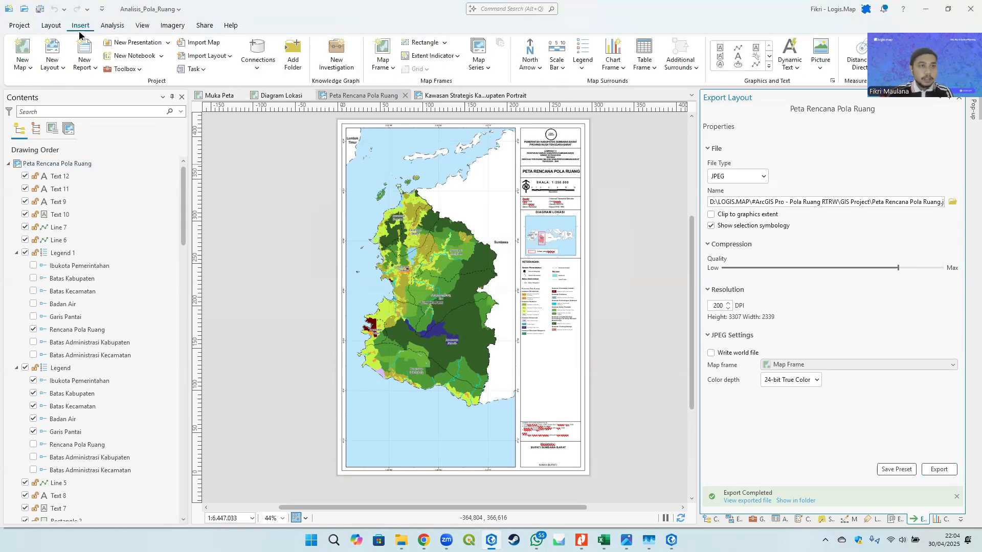
pyautogui.click(57, 67)
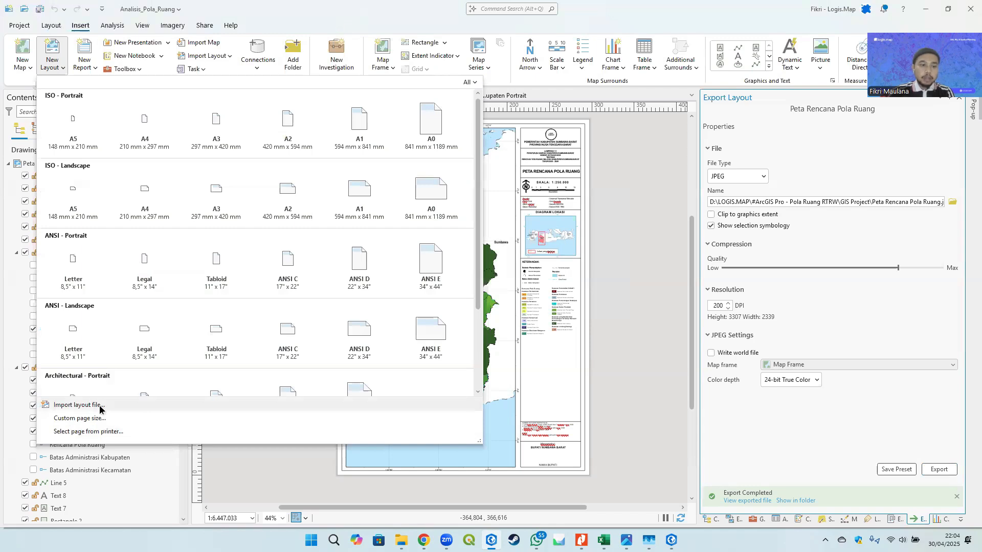
pyautogui.click(79, 405)
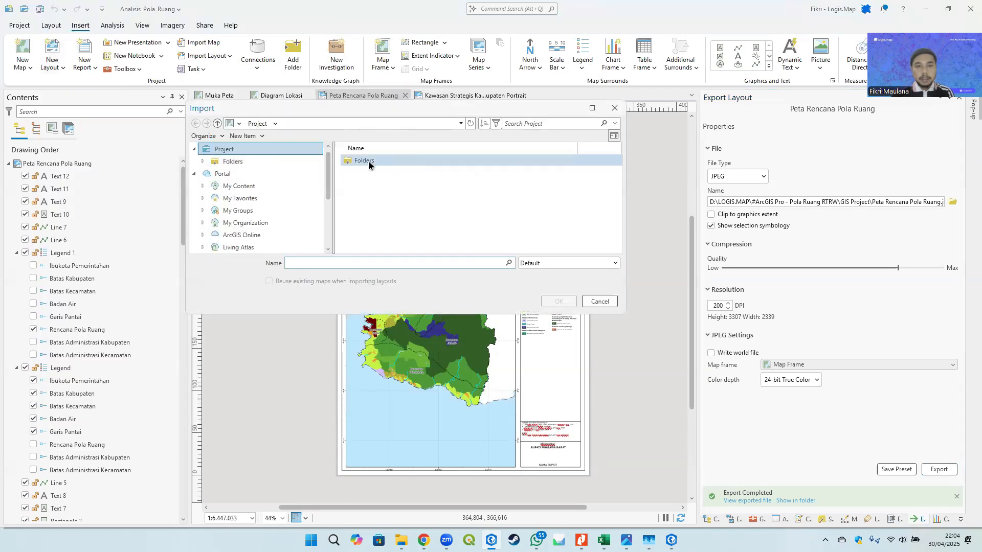
pyautogui.doubleClick(368, 161)
pyautogui.doubleClick(372, 160)
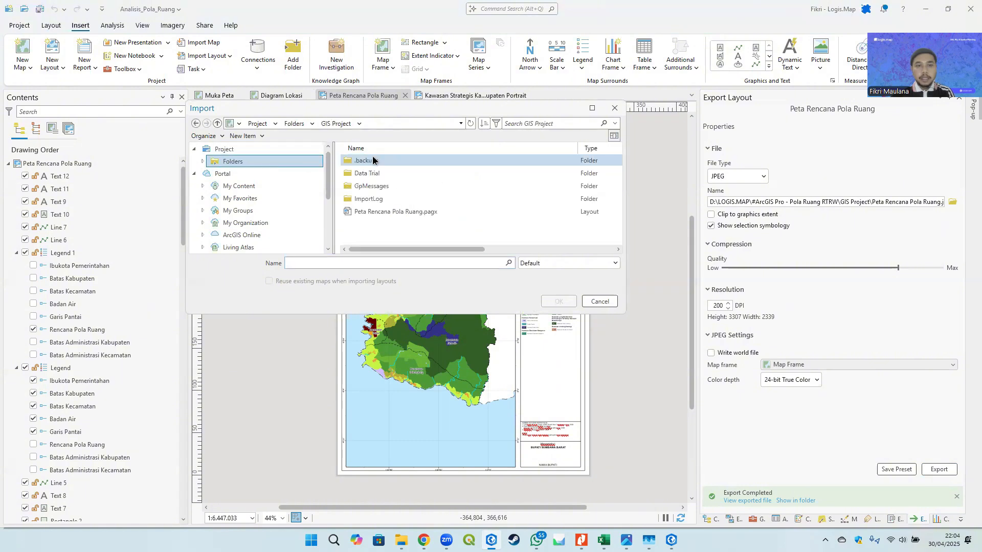
pyautogui.click(403, 212)
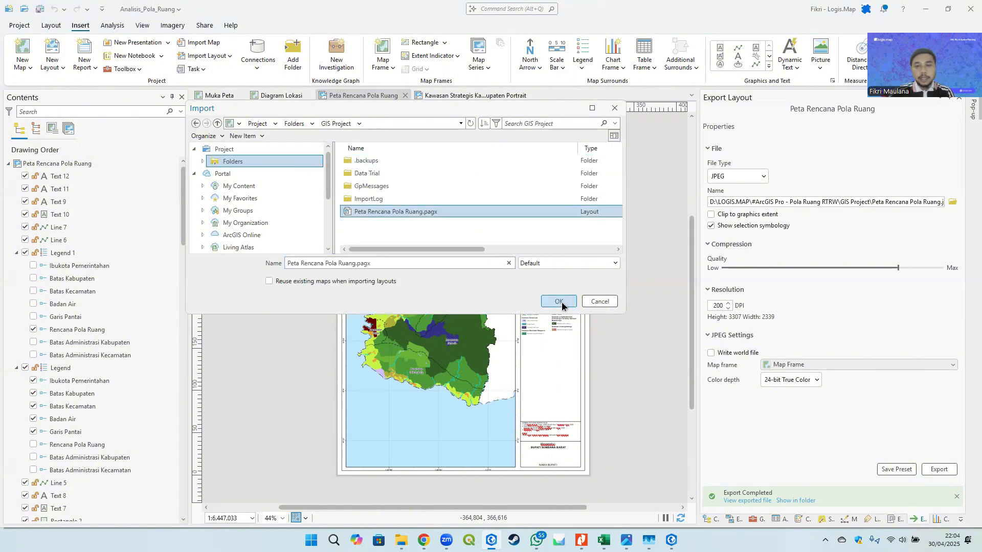
pyautogui.click(559, 302)
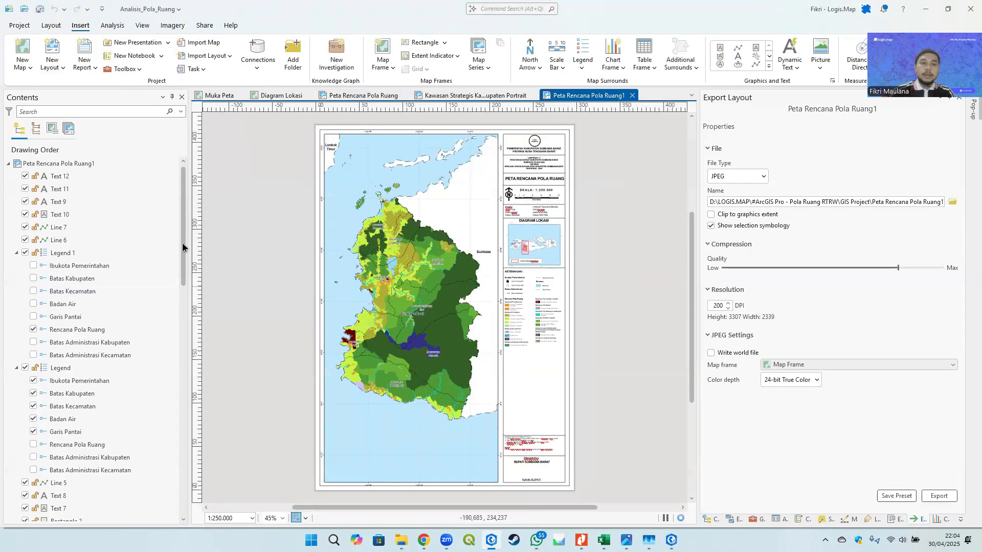
pyautogui.scroll(-3, 183, 253)
pyautogui.scroll(3, 183, 251)
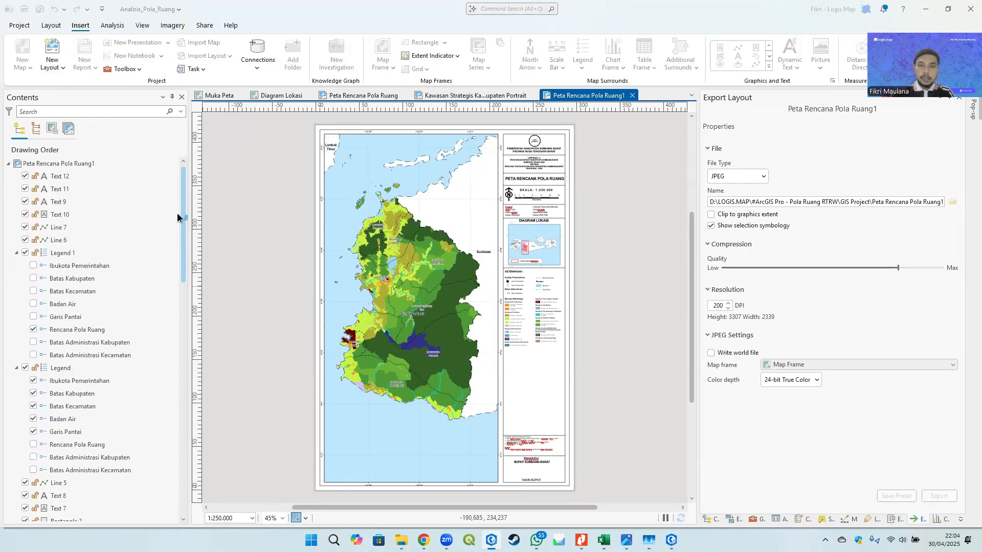
pyautogui.rightClick(55, 164)
pyautogui.click(57, 164)
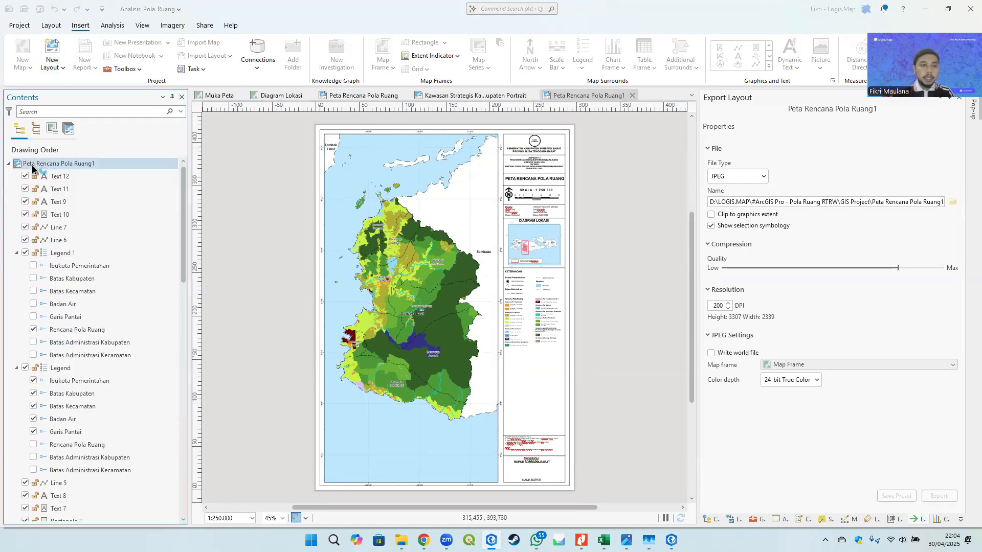
pyautogui.rightClick(58, 166)
pyautogui.click(24, 166)
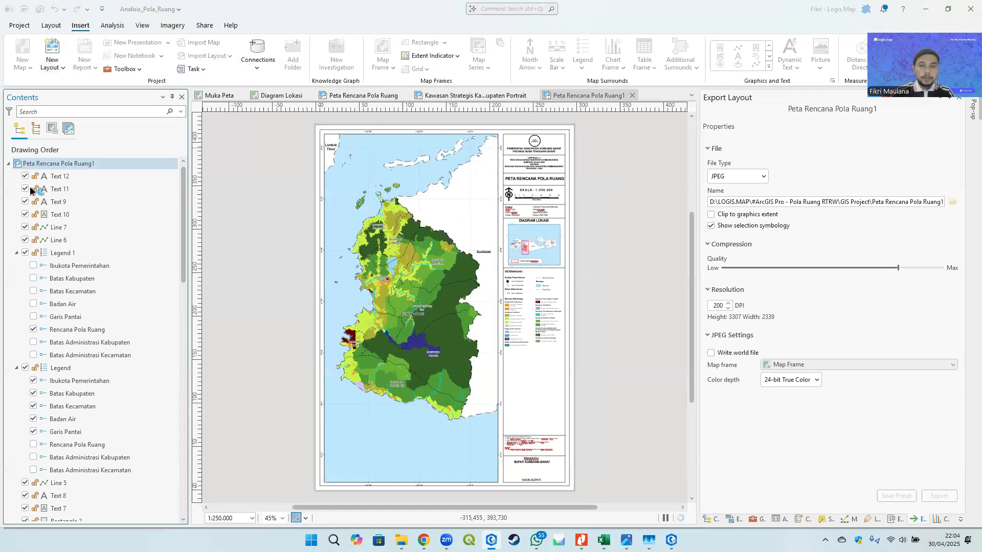
# - Rename the imported layout to Peta Ketentuan Khusus KP2B through its layout properties
pyautogui.rightClick(68, 165)
pyautogui.click(104, 411)
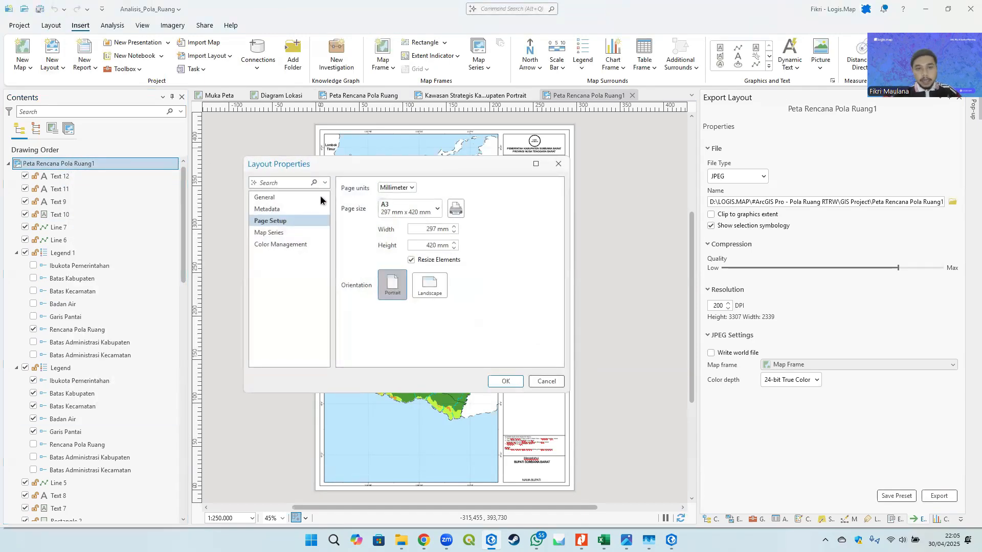
pyautogui.click(306, 198)
pyautogui.moveTo(496, 188); pyautogui.dragTo(273, 180)
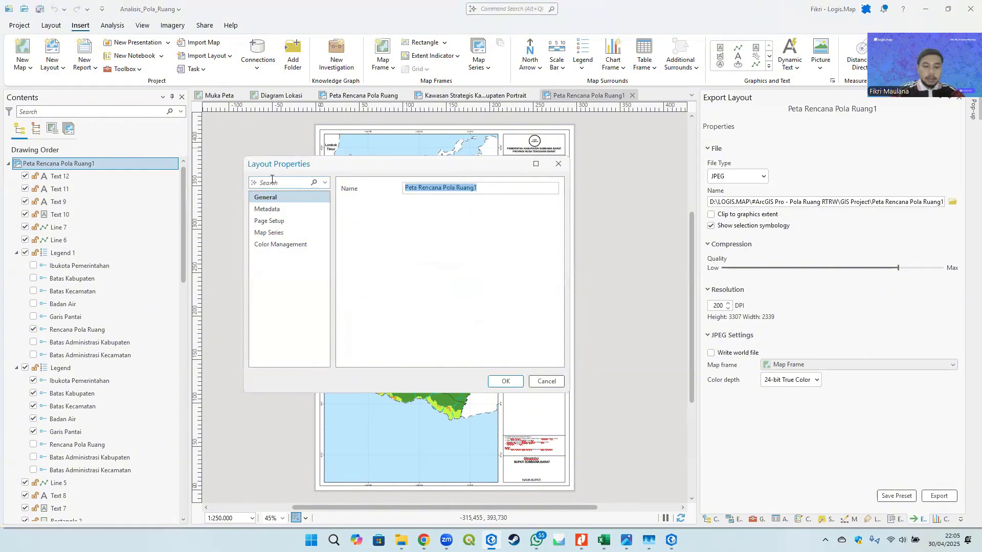
pyautogui.write('Peta Ketentuan Khusus KP2B')
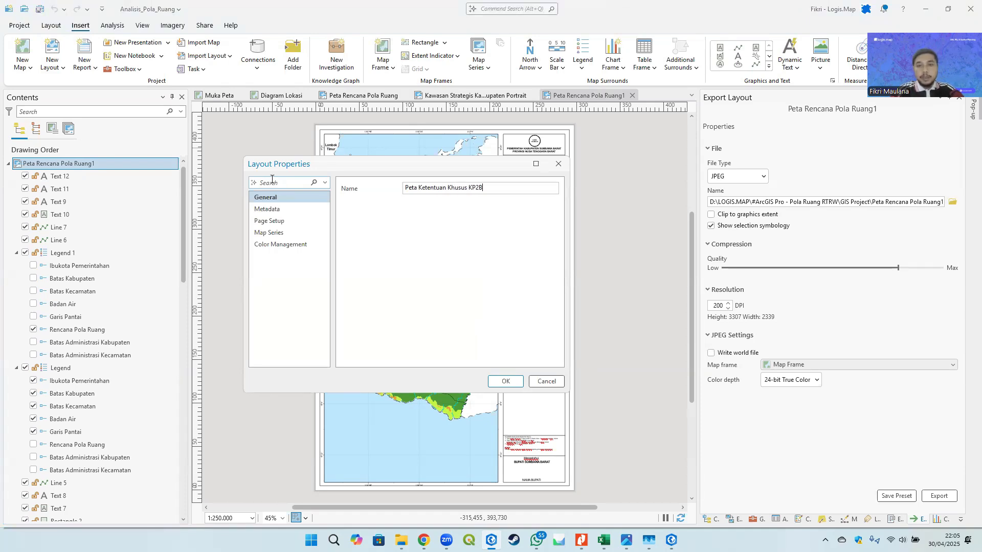
pyautogui.click(491, 383)
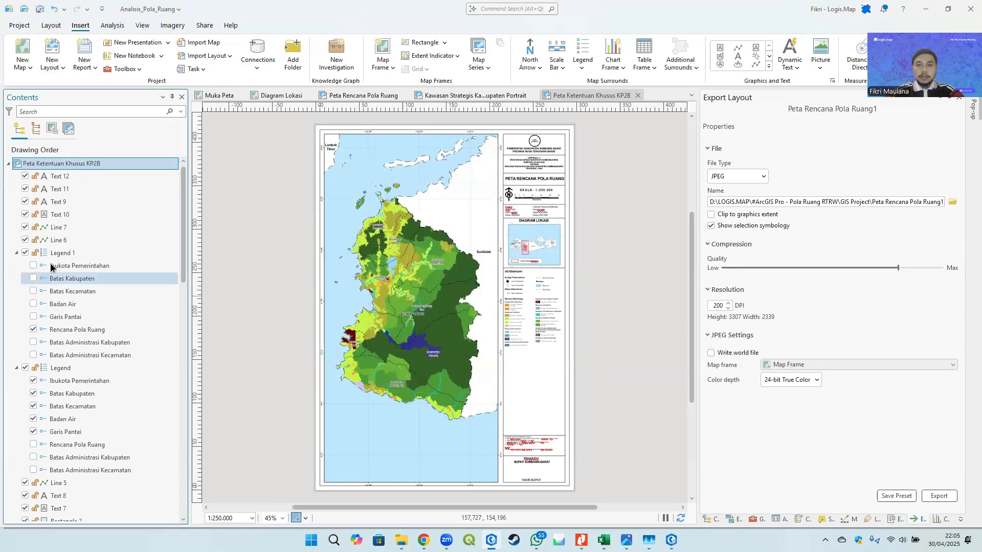
# - Copy the Rencana Pola Ruang layer from the map's contents
pyautogui.scroll(-5, 145, 330)
pyautogui.scroll(-10, 145, 329)
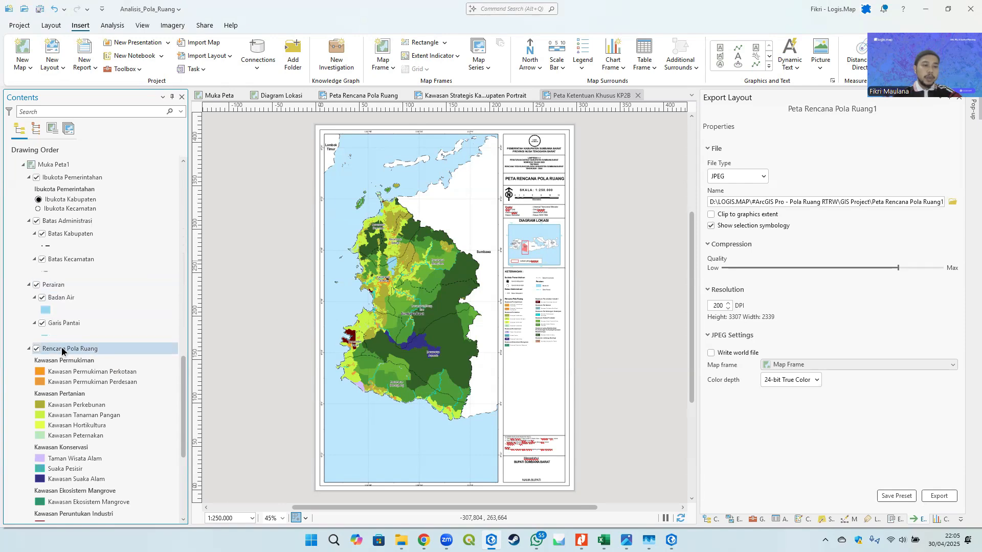
pyautogui.click(85, 350)
pyautogui.scroll(-3, 88, 350)
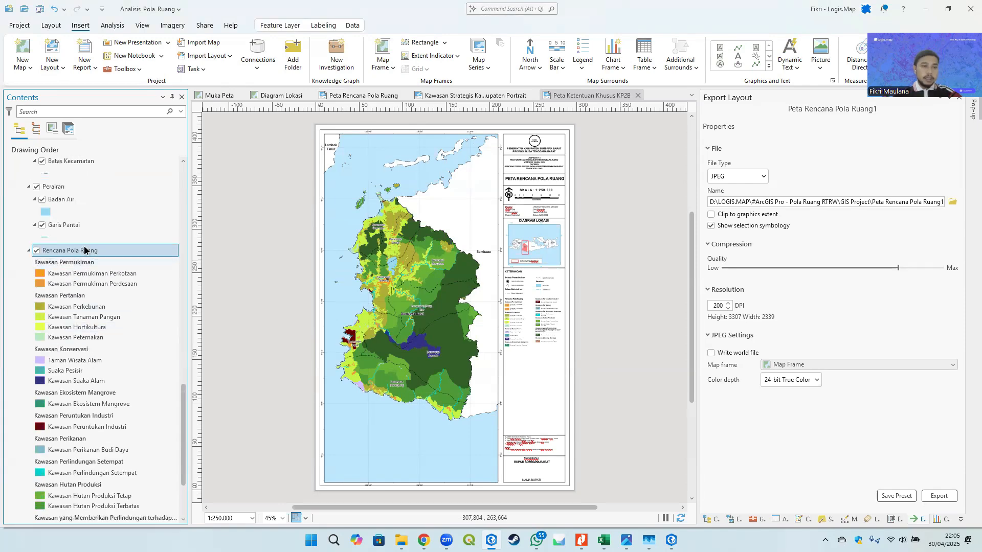
pyautogui.scroll(-1, 84, 250)
pyautogui.scroll(4, 82, 256)
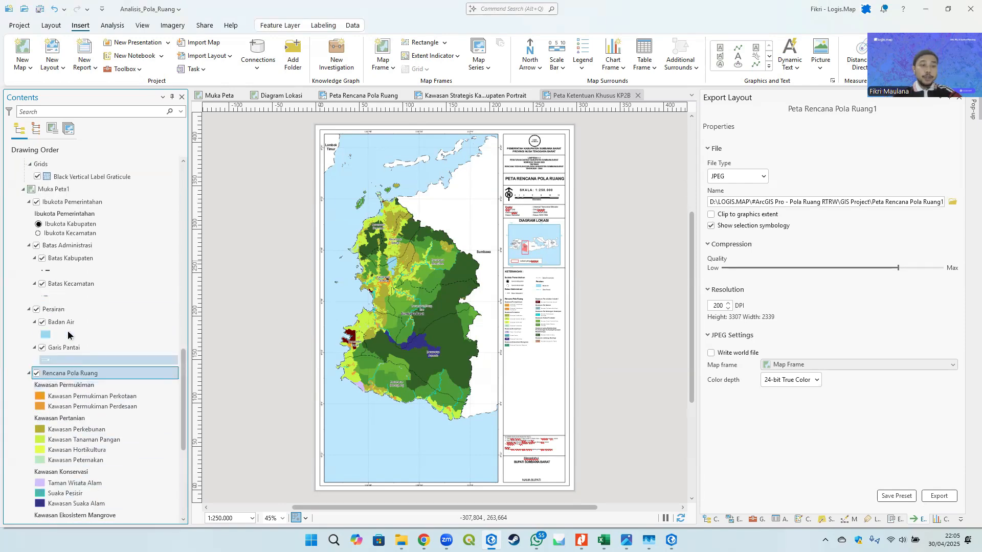
pyautogui.rightClick(78, 374)
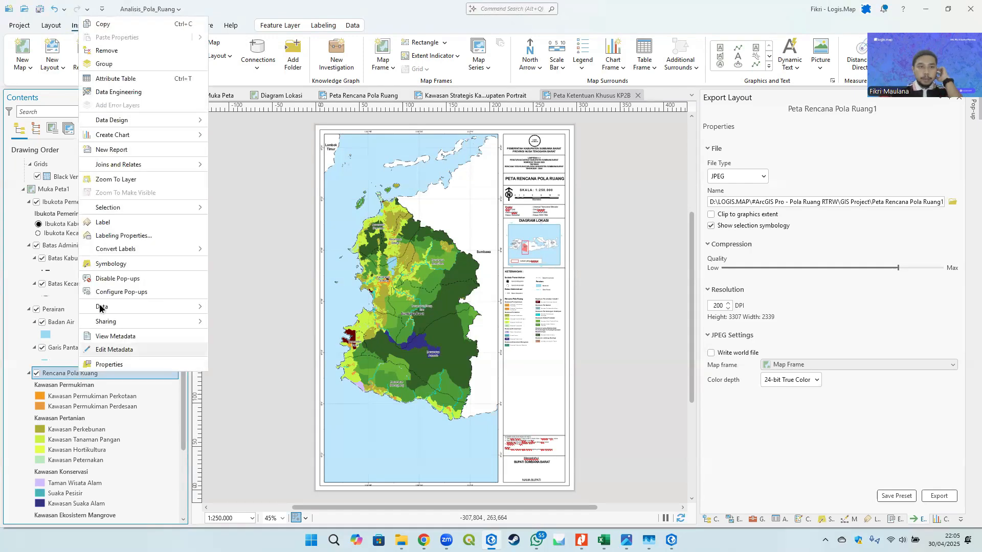
pyautogui.click(106, 26)
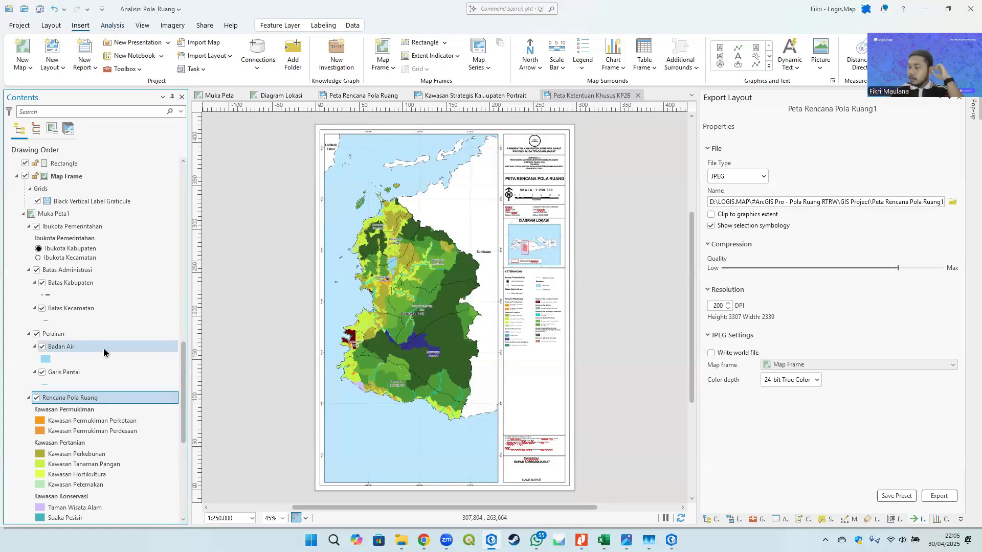
# - Paste the copied Rencana Pola Ruang layer into the Muka Peta1 map and turn off its visibility
pyautogui.rightClick(64, 215)
pyautogui.click(107, 241)
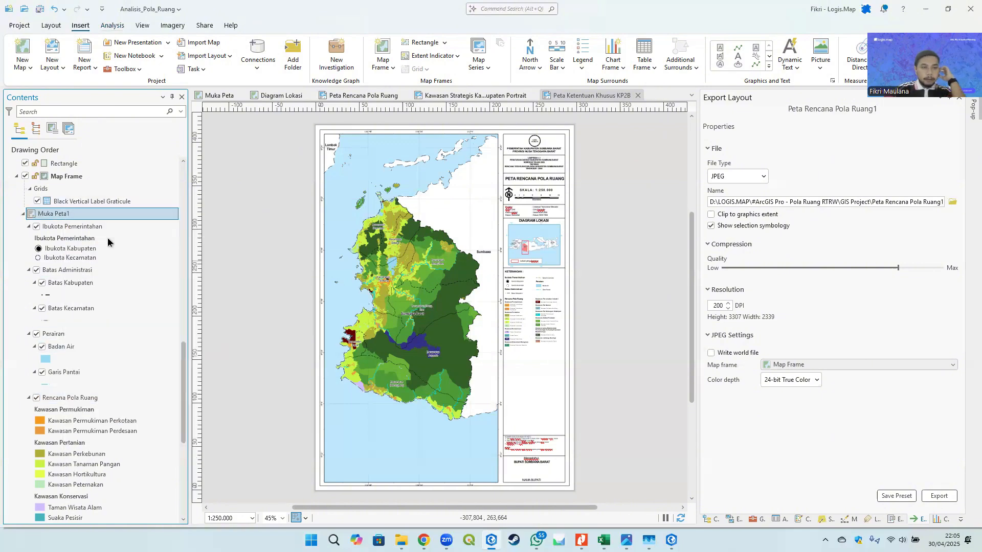
pyautogui.click(36, 214)
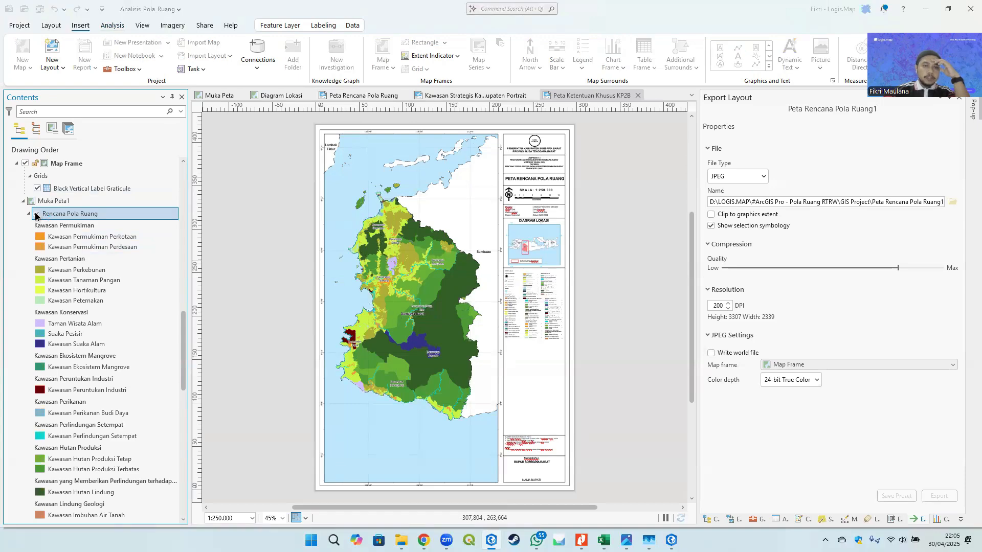
pyautogui.click(36, 214)
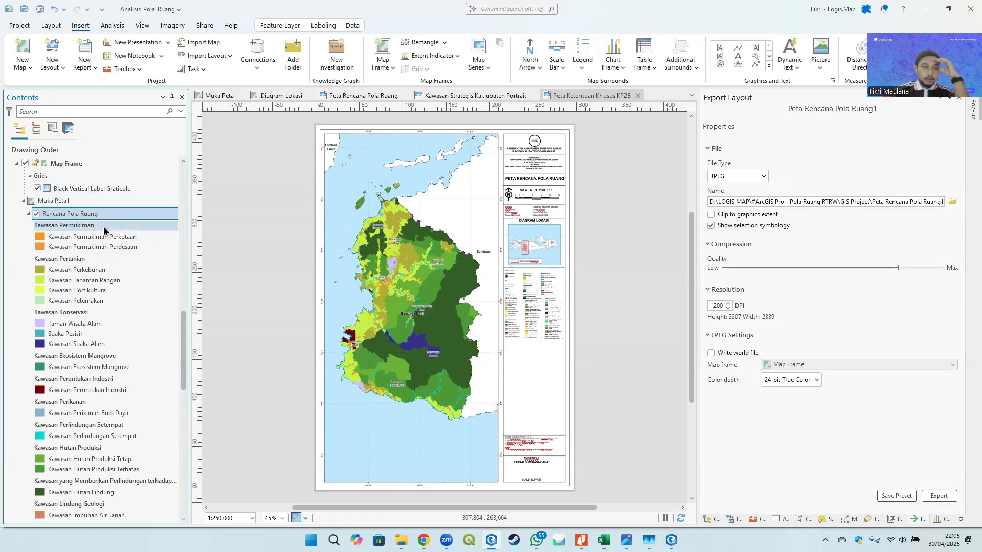
# - Move the hidden Rencana Pola Ruang copy down below Garis Pantai, just above the original layer, and collapse it
pyautogui.scroll(-2, 54, 214)
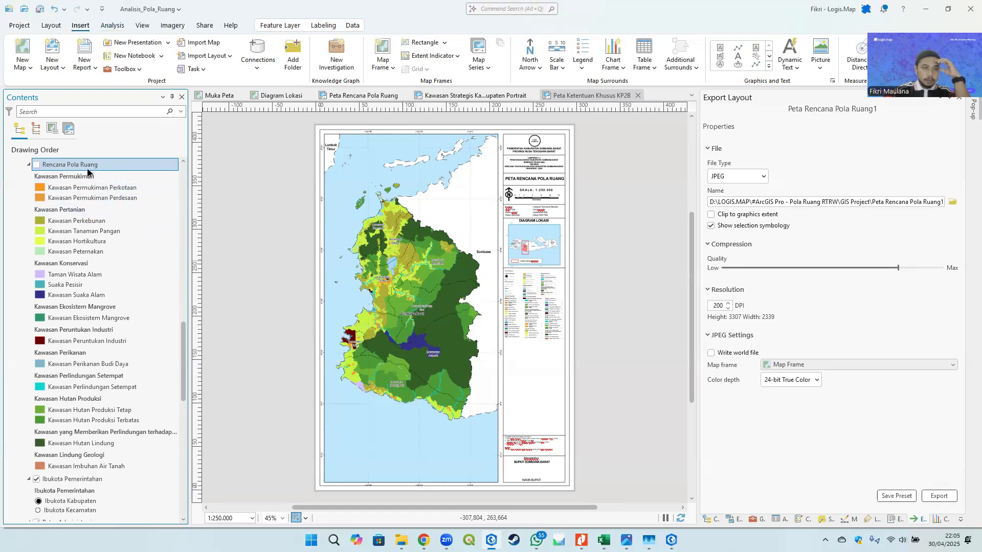
pyautogui.scroll(-10, 78, 505)
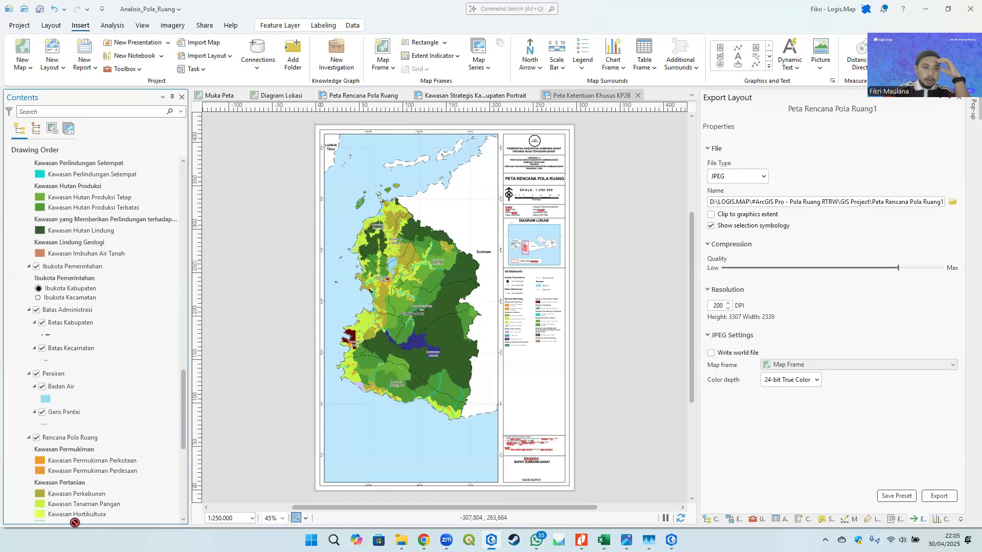
pyautogui.moveTo(76, 525); pyautogui.dragTo(73, 250)
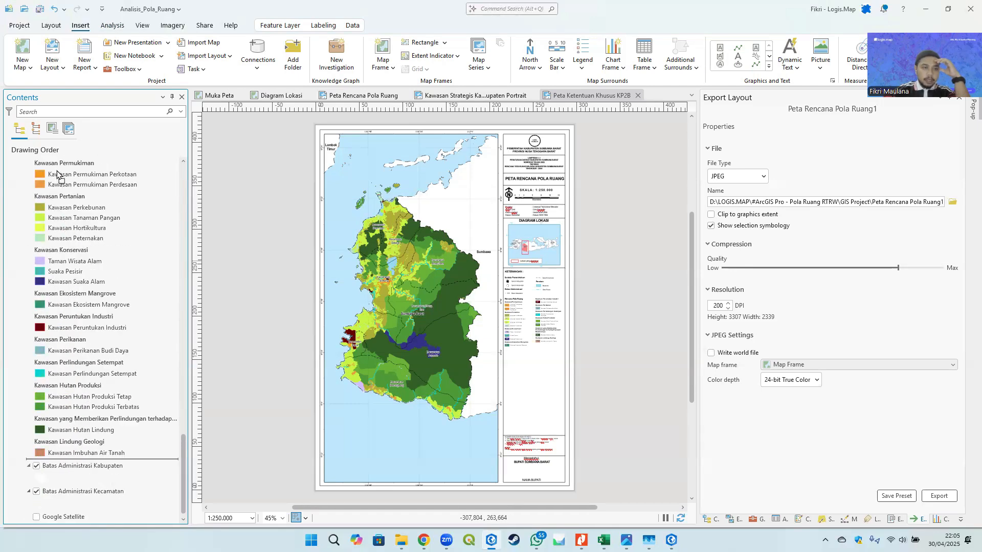
pyautogui.moveTo(57, 174); pyautogui.dragTo(55, 259)
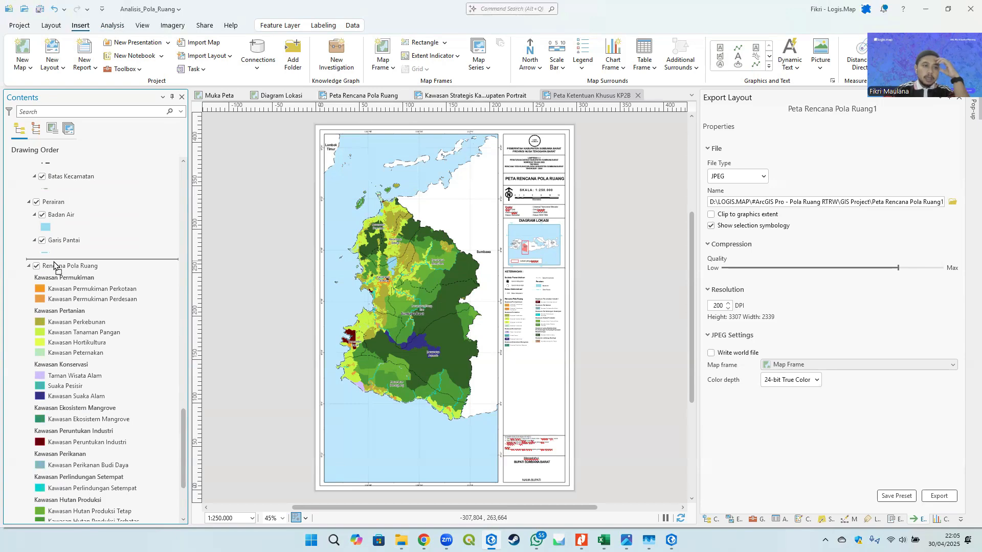
pyautogui.moveTo(54, 266); pyautogui.dragTo(55, 261)
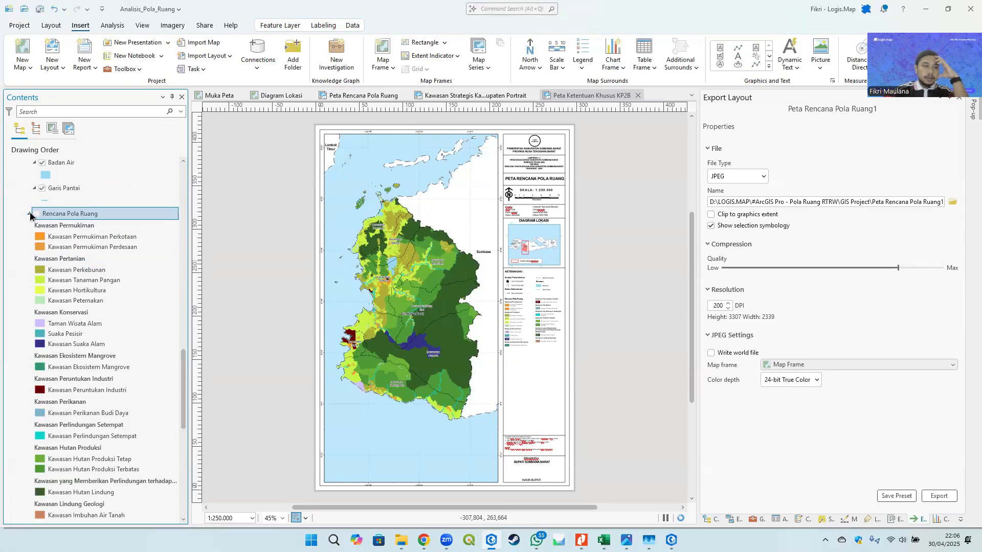
pyautogui.click(29, 214)
# - Add a definition query to the visible Rencana Pola Ruang layer: Kawasan Pertanian Pangan Berkelanjutan is equal to K02A - Ada
pyautogui.click(61, 228)
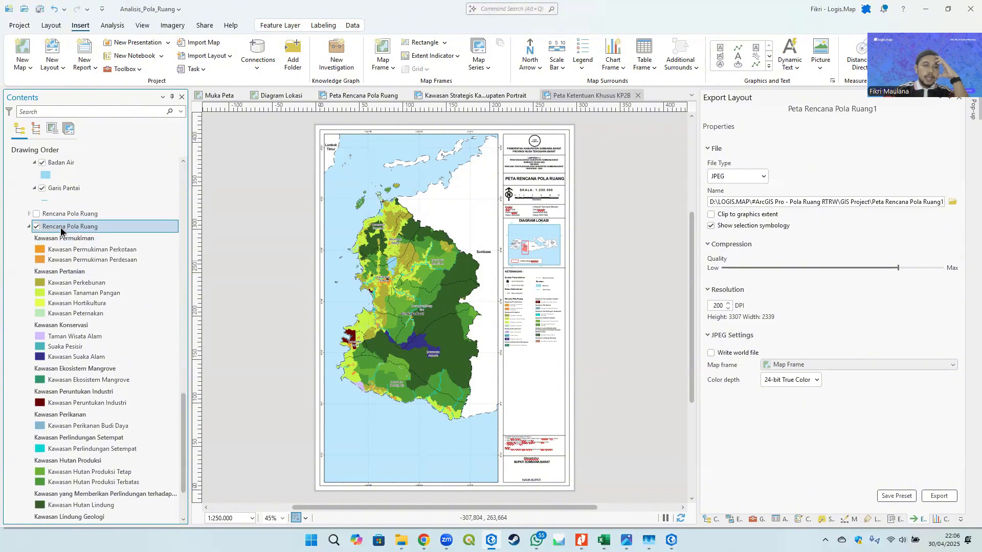
pyautogui.rightClick(61, 228)
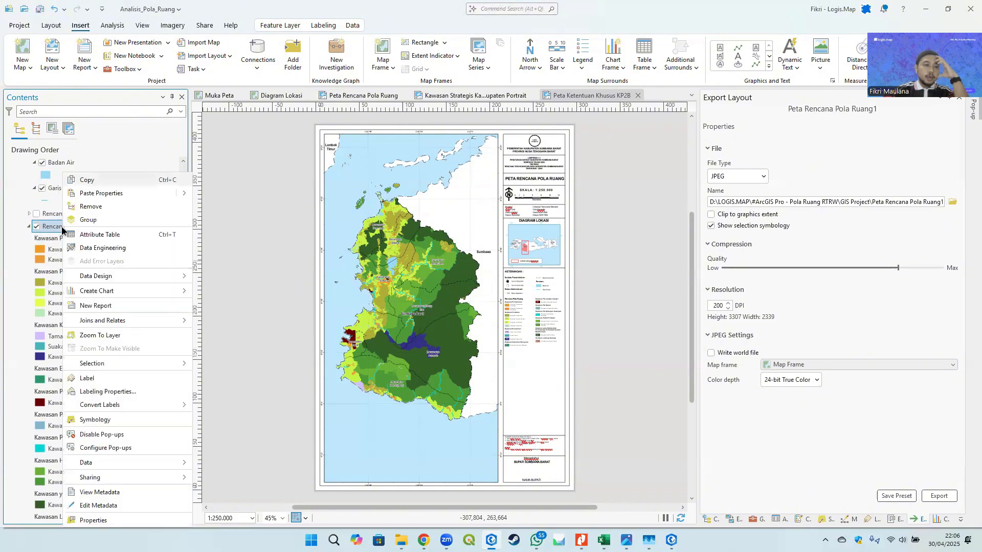
pyautogui.click(94, 520)
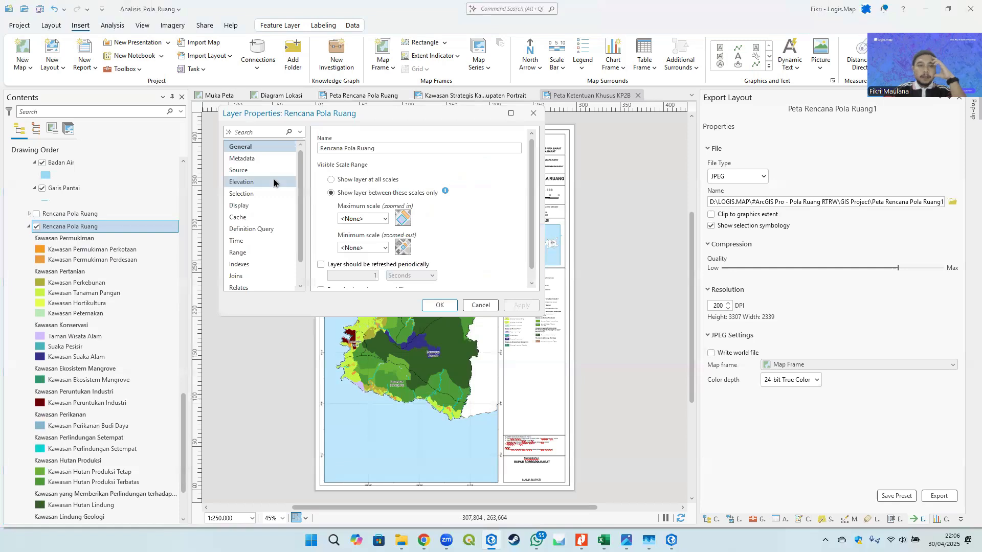
pyautogui.scroll(-1, 273, 178)
pyautogui.click(253, 205)
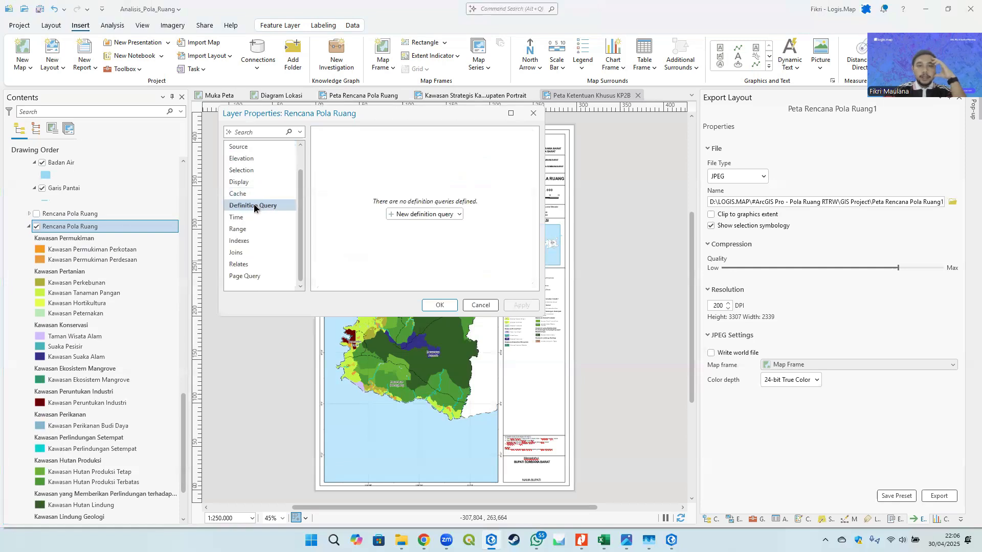
pyautogui.click(411, 215)
pyautogui.click(388, 187)
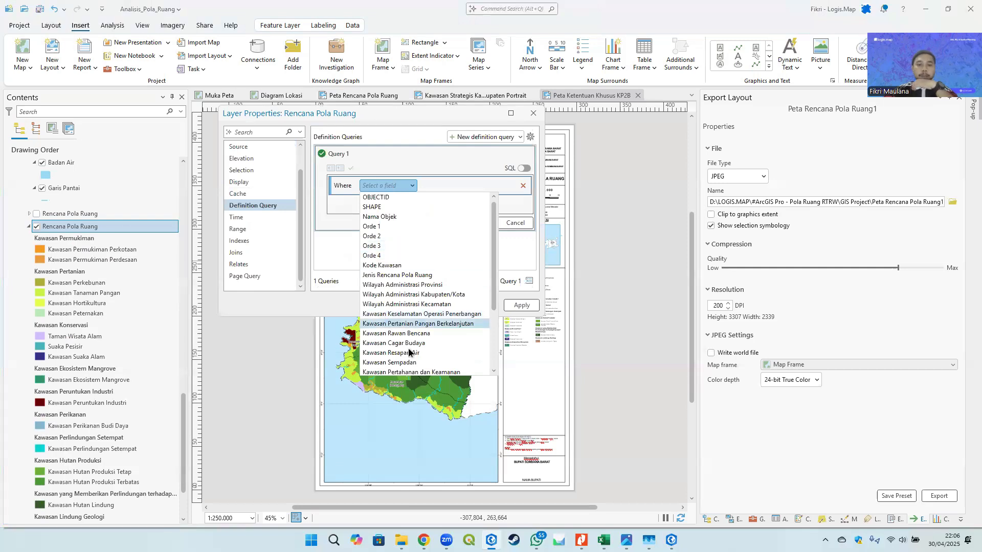
pyautogui.scroll(-2, 421, 345)
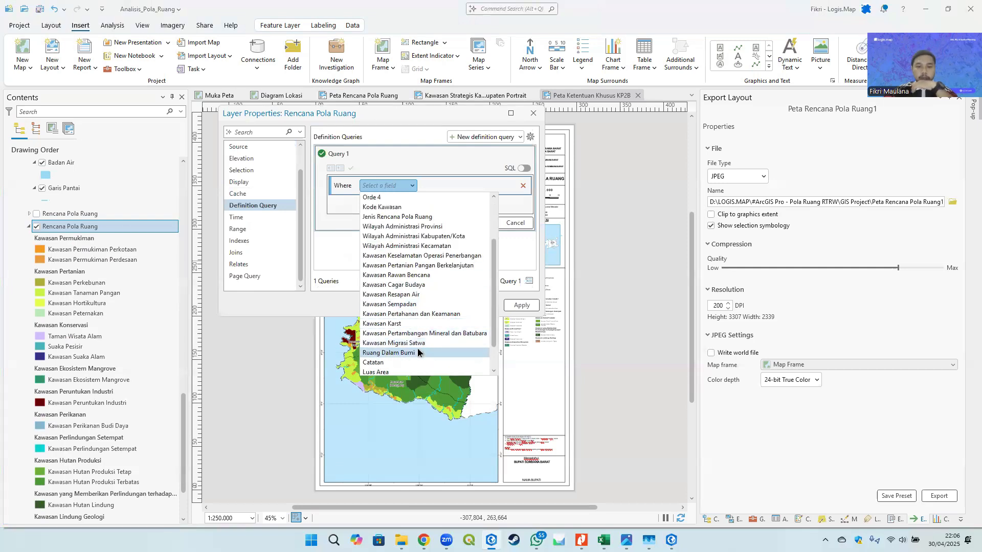
pyautogui.click(431, 265)
pyautogui.click(509, 187)
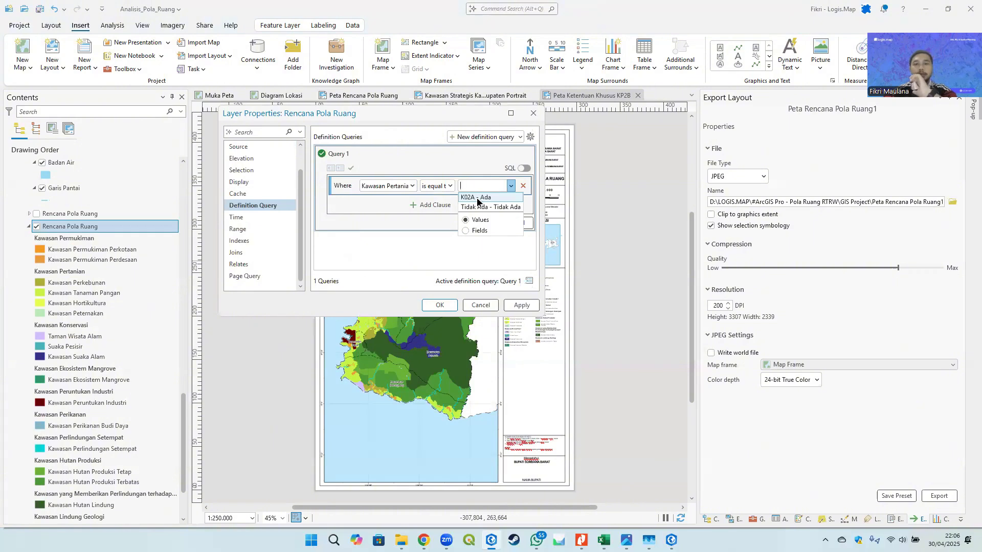
pyautogui.click(477, 198)
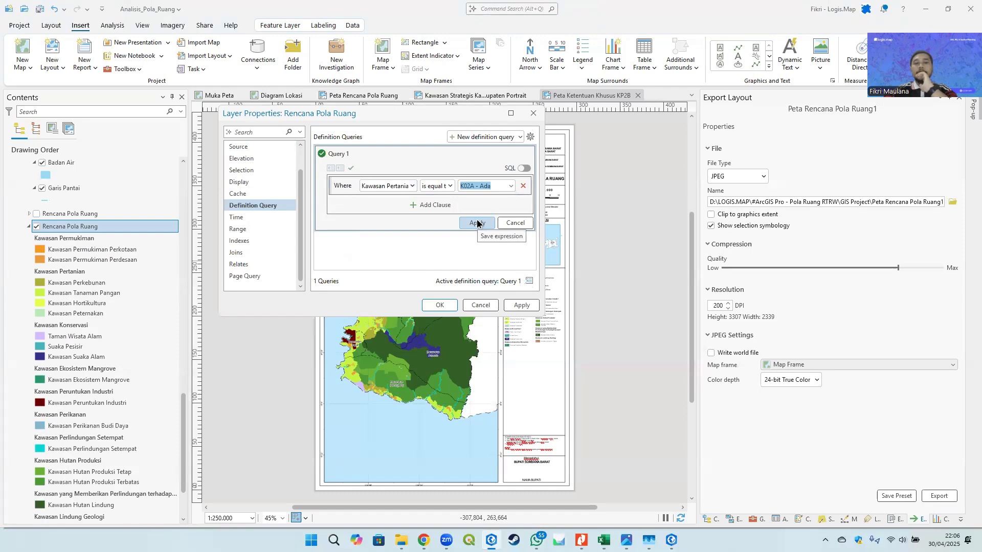
pyautogui.click(477, 222)
pyautogui.click(444, 306)
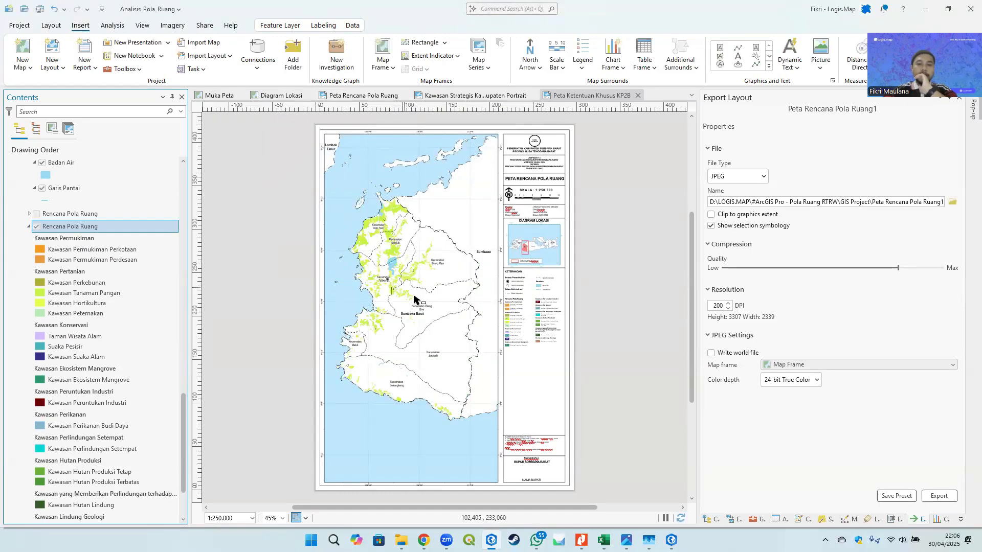
# - Set the legend's Rencana Pola Ruang item to only show features visible in the map extent, then deselect the legend
pyautogui.scroll(5, 572, 317)
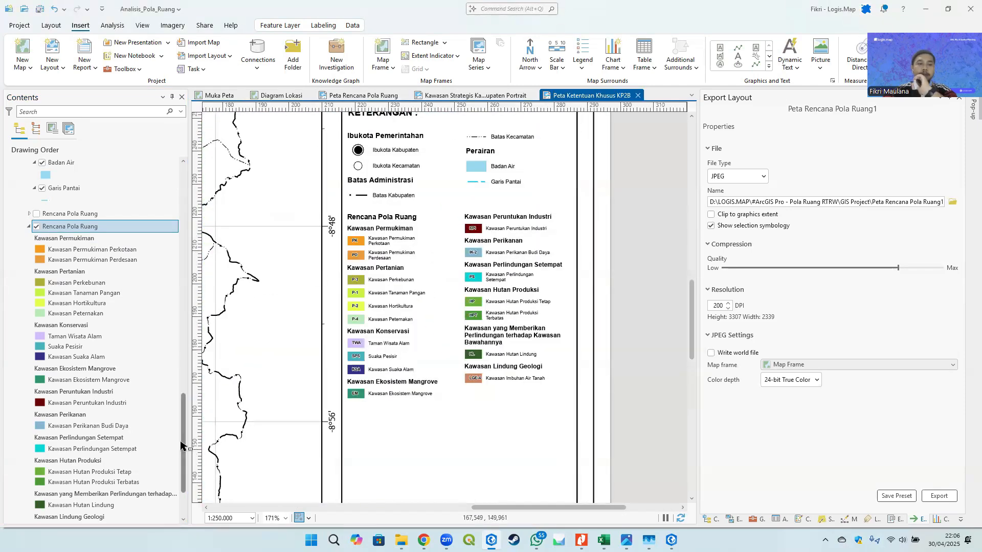
pyautogui.moveTo(183, 443); pyautogui.dragTo(185, 219)
pyautogui.click(407, 254)
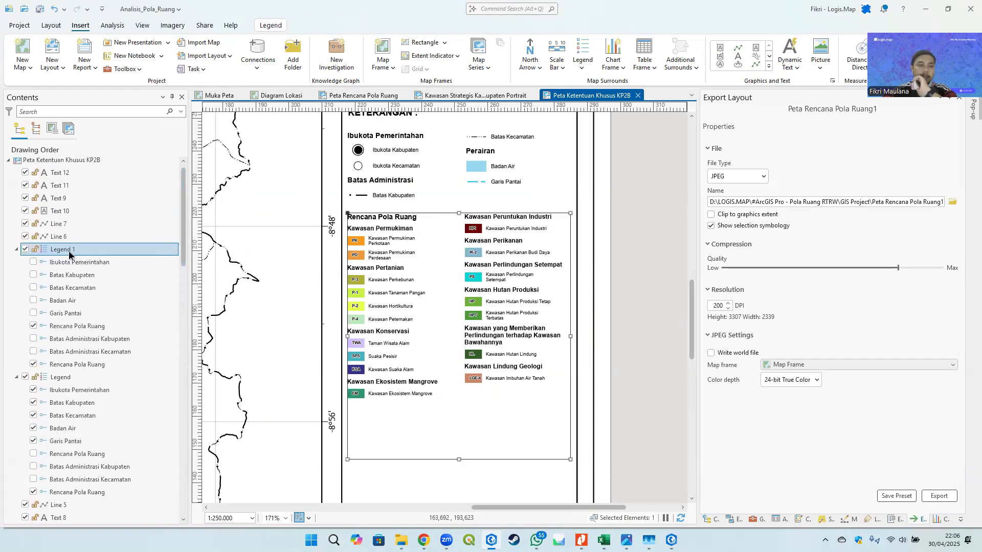
pyautogui.click(82, 328)
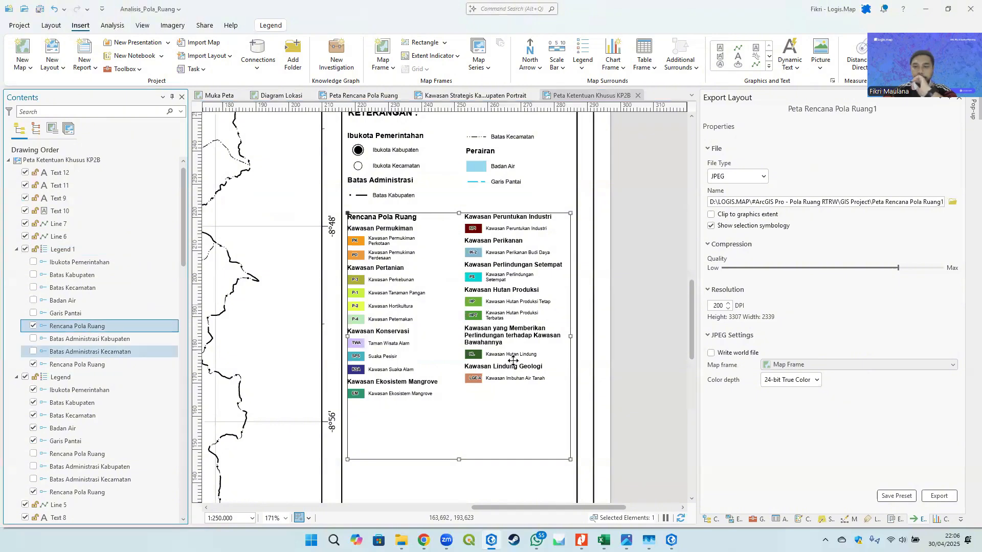
pyautogui.click(894, 520)
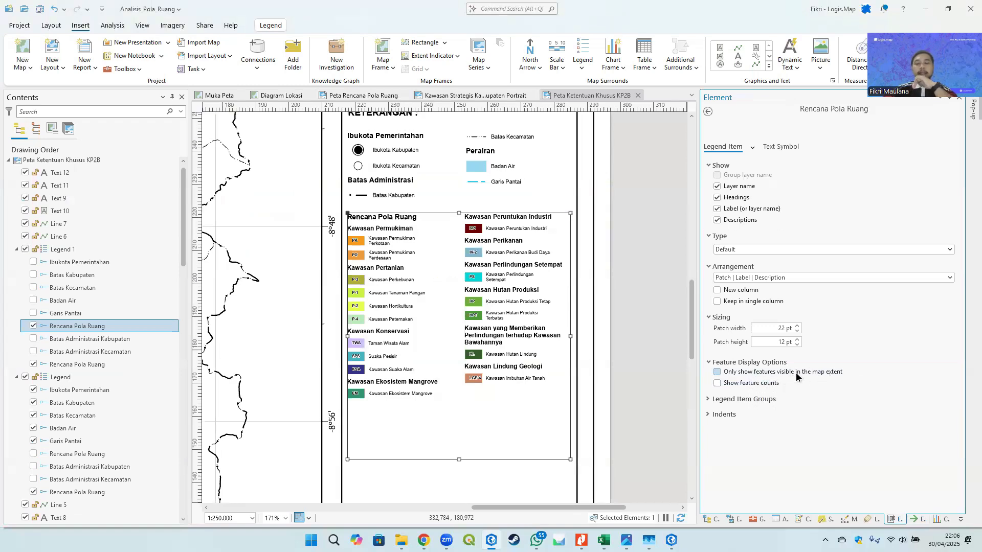
pyautogui.moveTo(391, 313); pyautogui.dragTo(580, 318)
pyautogui.scroll(-1, 282, 275)
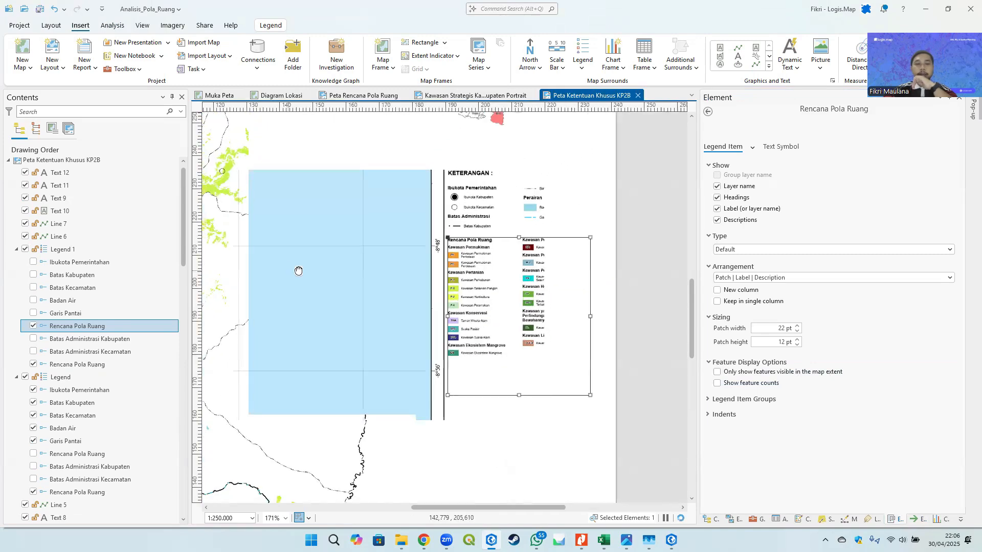
pyautogui.moveTo(299, 269); pyautogui.dragTo(355, 268)
pyautogui.moveTo(569, 267); pyautogui.dragTo(414, 271)
pyautogui.scroll(1, 413, 272)
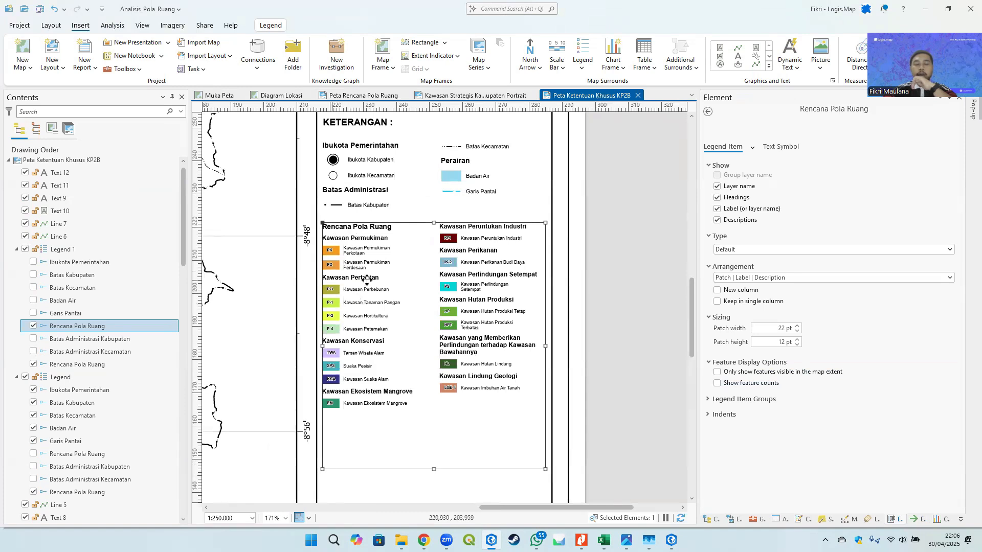
pyautogui.moveTo(341, 285); pyautogui.dragTo(416, 279)
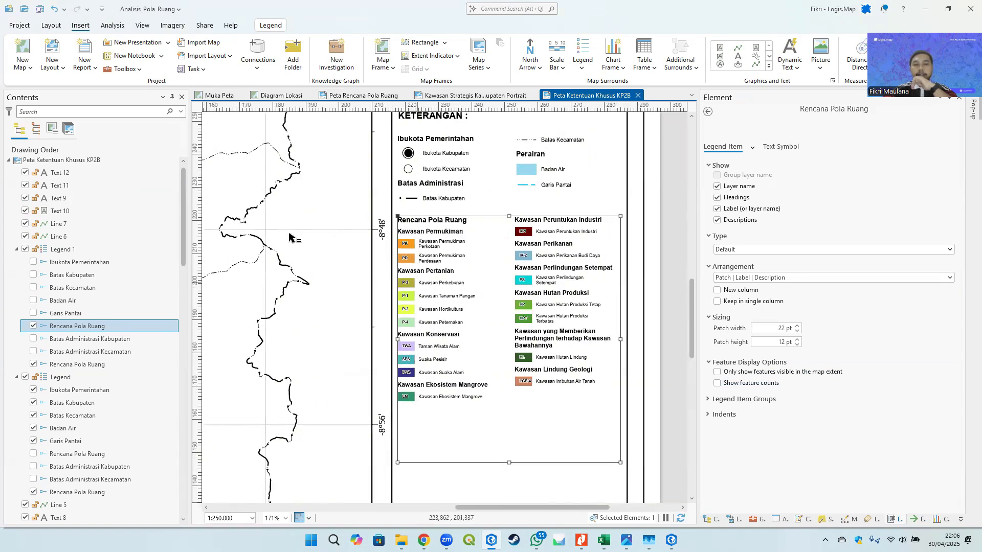
pyautogui.click(735, 374)
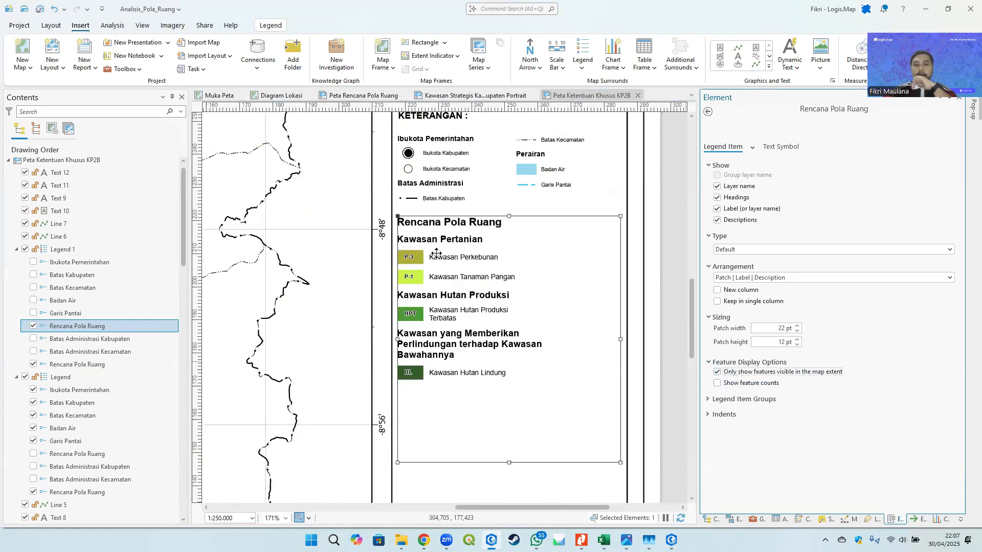
pyautogui.scroll(-3, 509, 285)
pyautogui.click(598, 247)
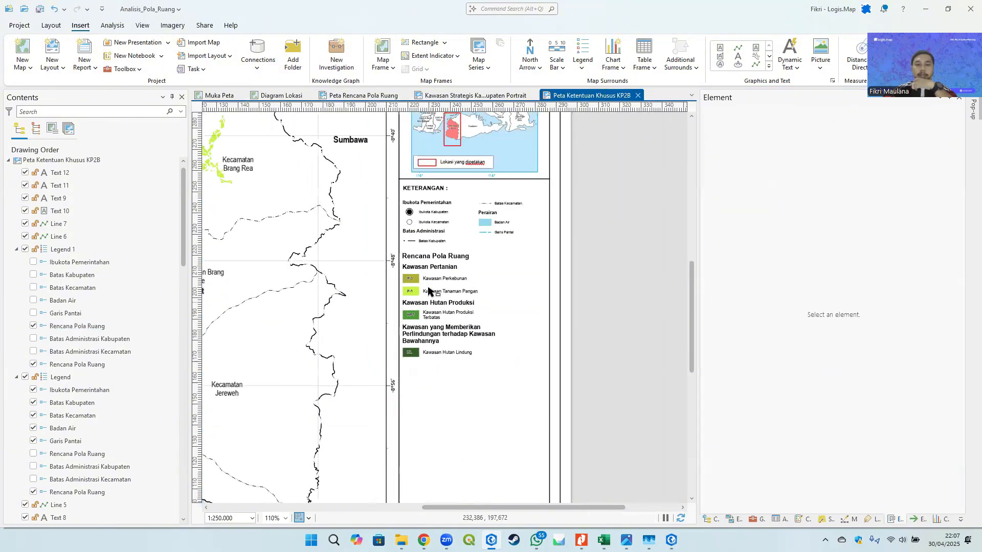
# - Shrink the Rencana Pola Ruang legend frame on the KP2B layout by resizing it from its corner
pyautogui.click(453, 264)
pyautogui.scroll(3, 454, 263)
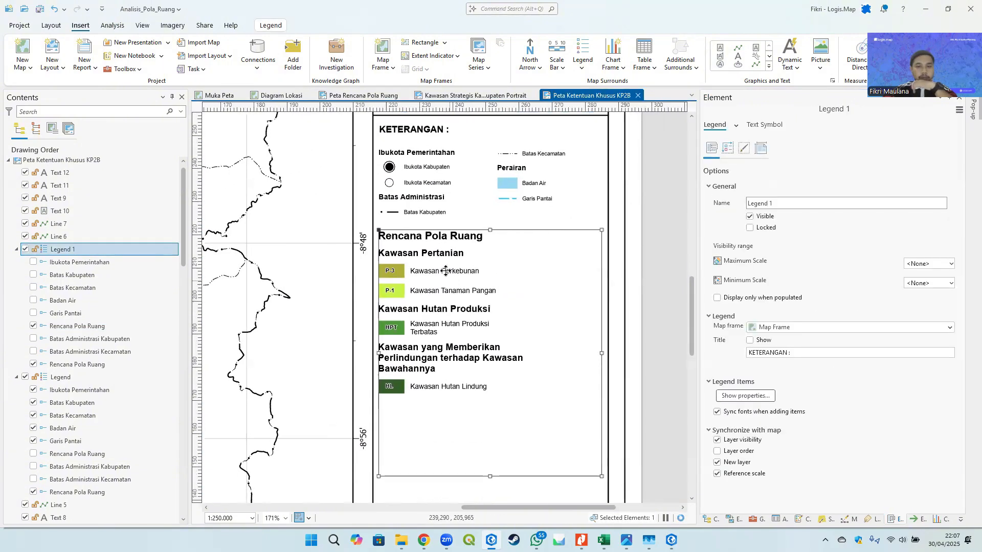
pyautogui.scroll(3, 442, 318)
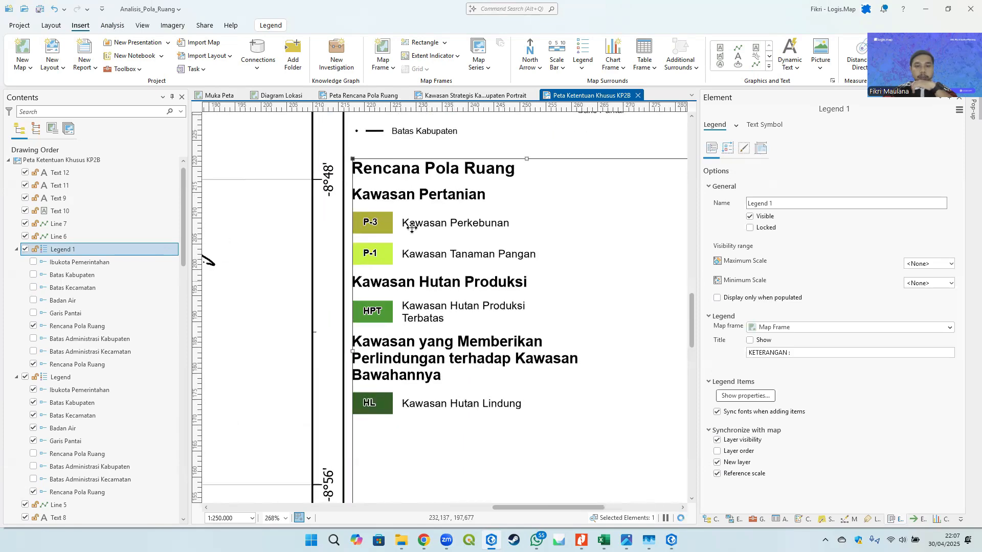
pyautogui.scroll(-9, 407, 190)
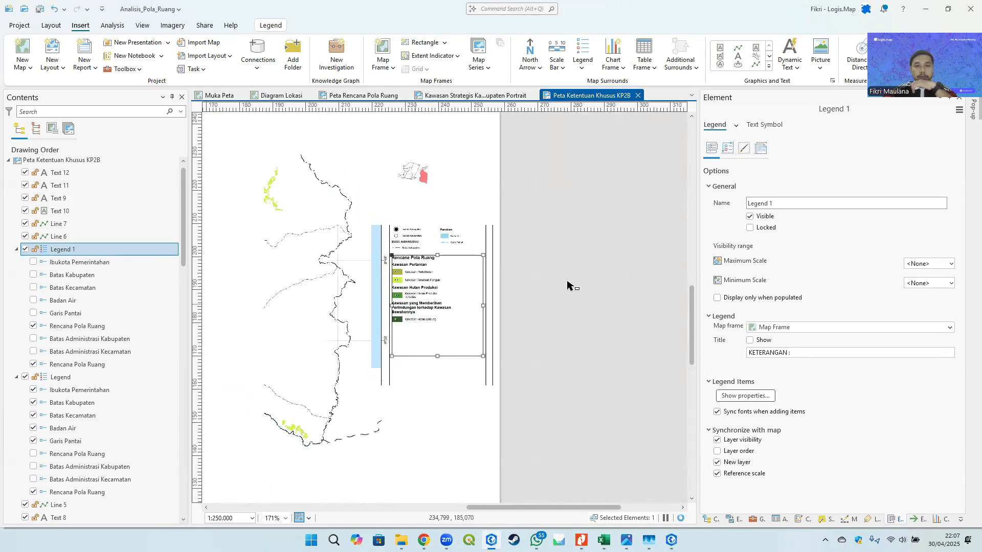
pyautogui.click(567, 283)
pyautogui.scroll(5, 444, 277)
pyautogui.click(389, 310)
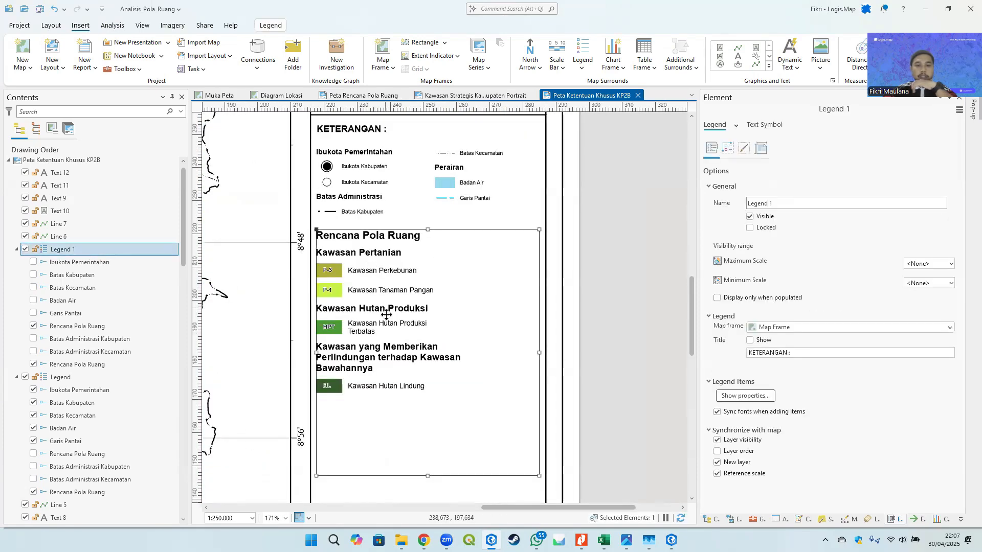
pyautogui.moveTo(554, 407); pyautogui.dragTo(457, 275)
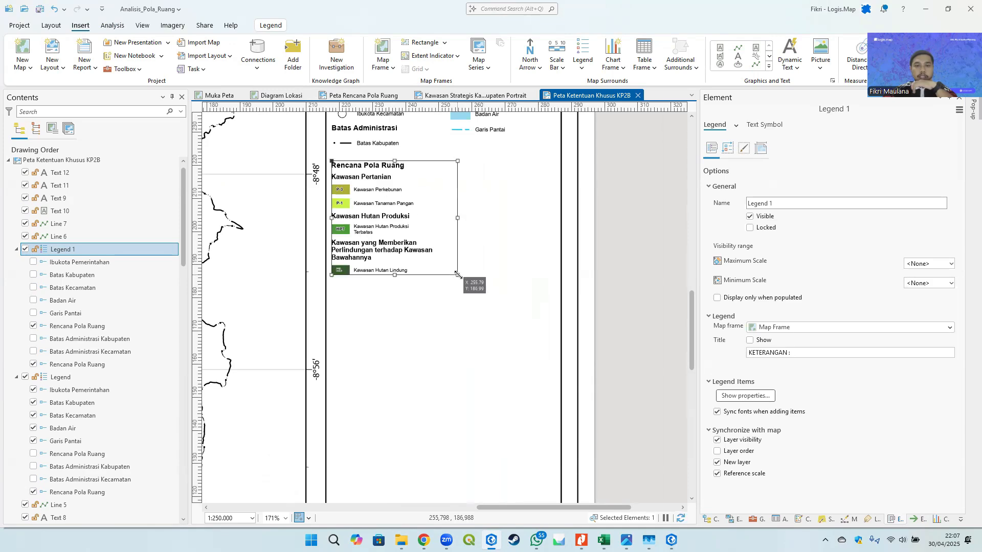
pyautogui.click(584, 257)
pyautogui.scroll(-3, 595, 305)
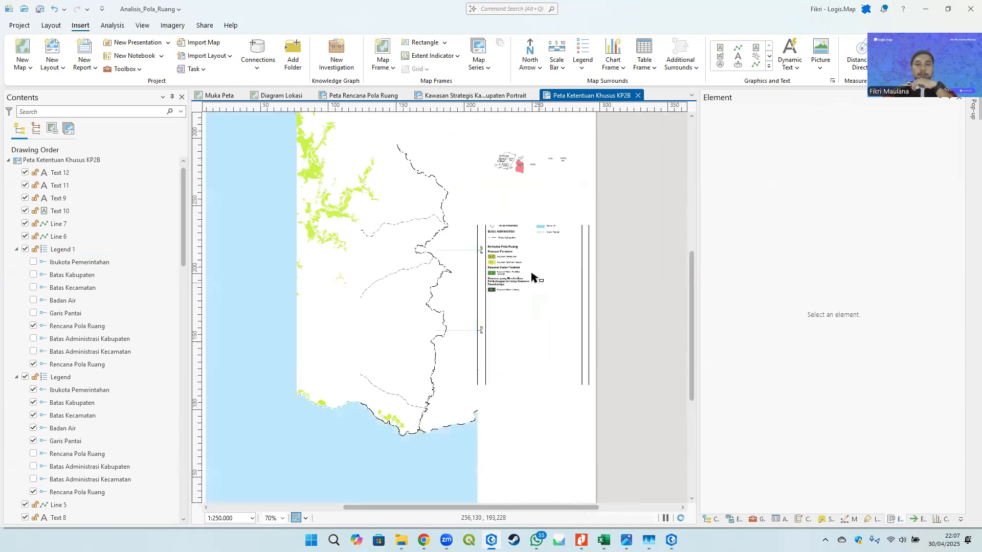
pyautogui.scroll(3, 532, 278)
pyautogui.moveTo(435, 260); pyautogui.dragTo(393, 268)
pyautogui.click(393, 268)
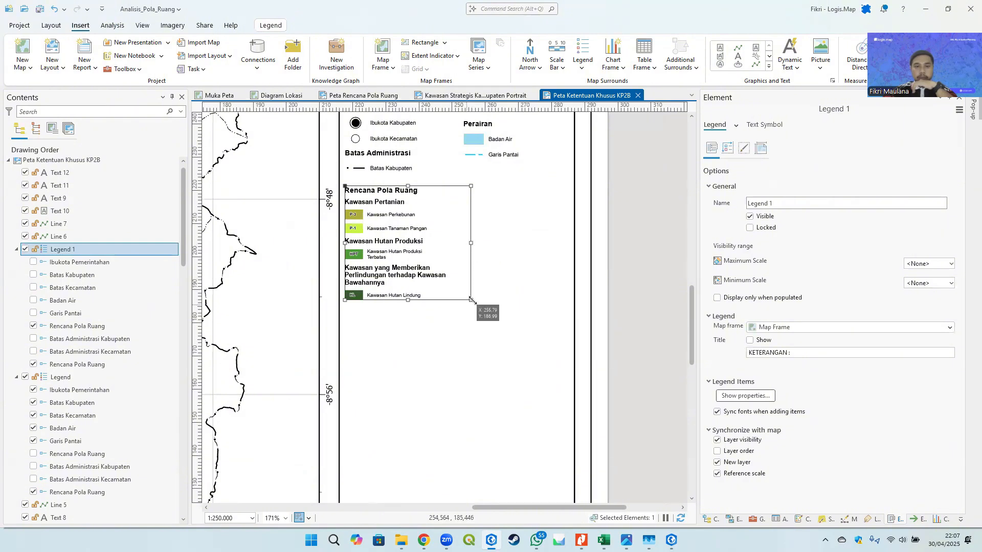
pyautogui.moveTo(476, 244); pyautogui.dragTo(563, 236)
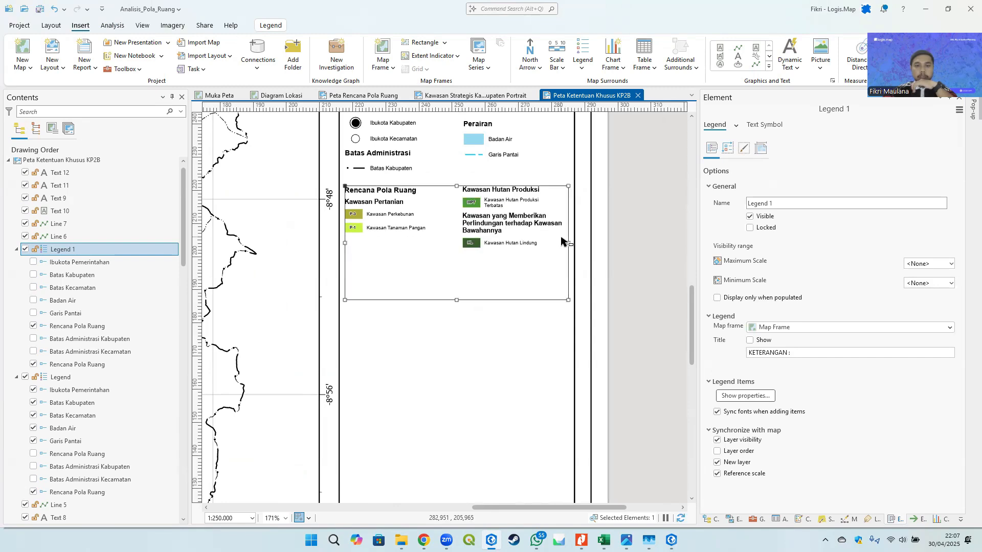
pyautogui.click(621, 228)
pyautogui.click(544, 240)
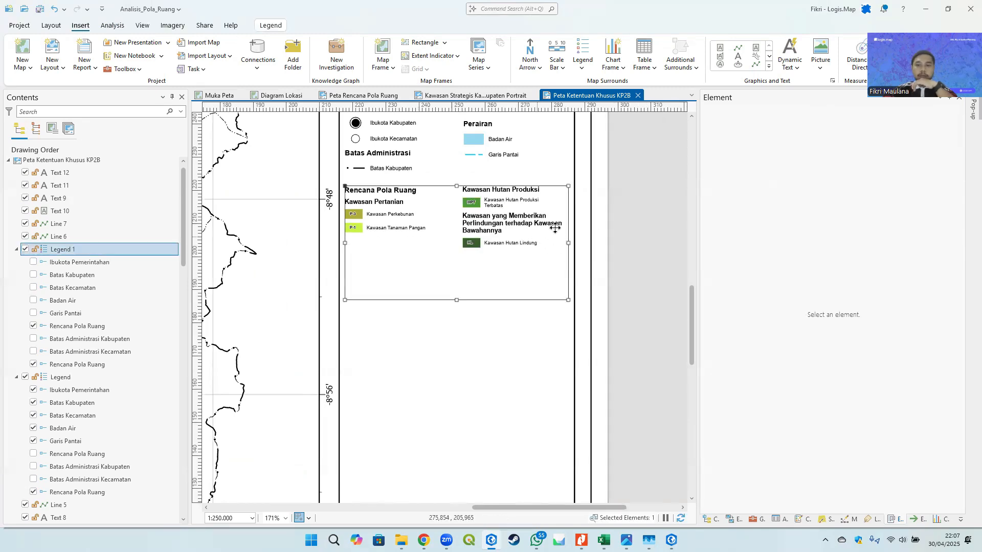
pyautogui.moveTo(569, 242); pyautogui.dragTo(482, 244)
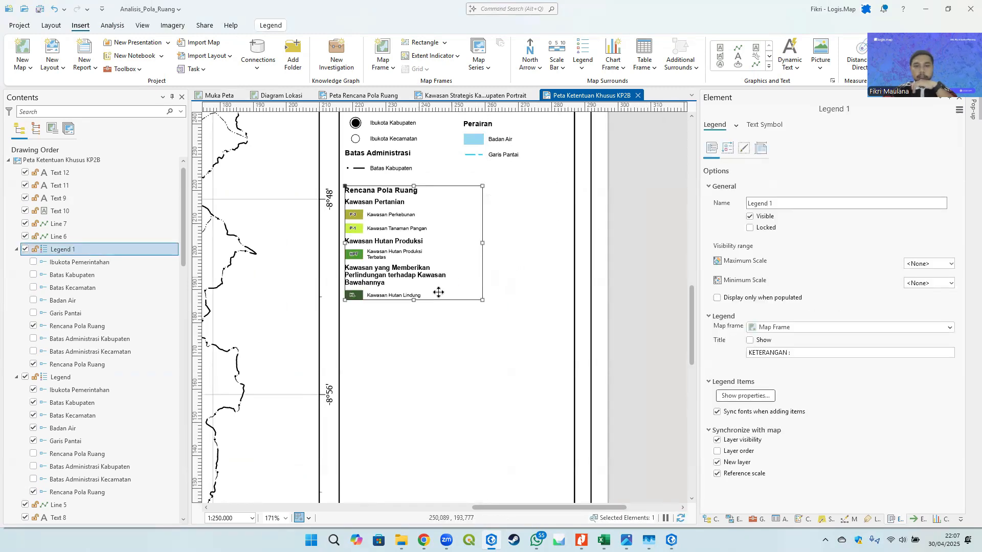
# - Enlarge the legend frame from its lower corner so the legend items display larger
pyautogui.moveTo(482, 300); pyautogui.dragTo(517, 346)
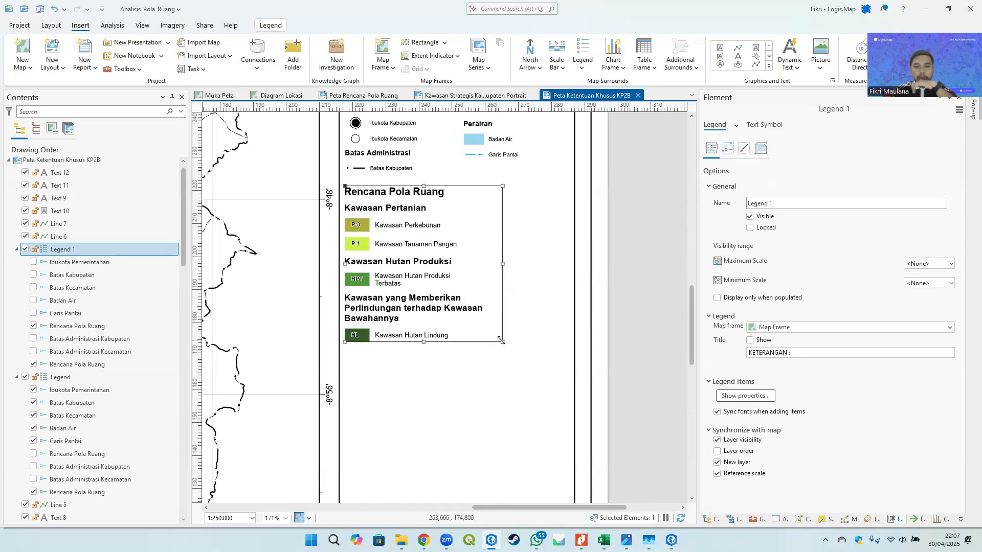
pyautogui.click(634, 272)
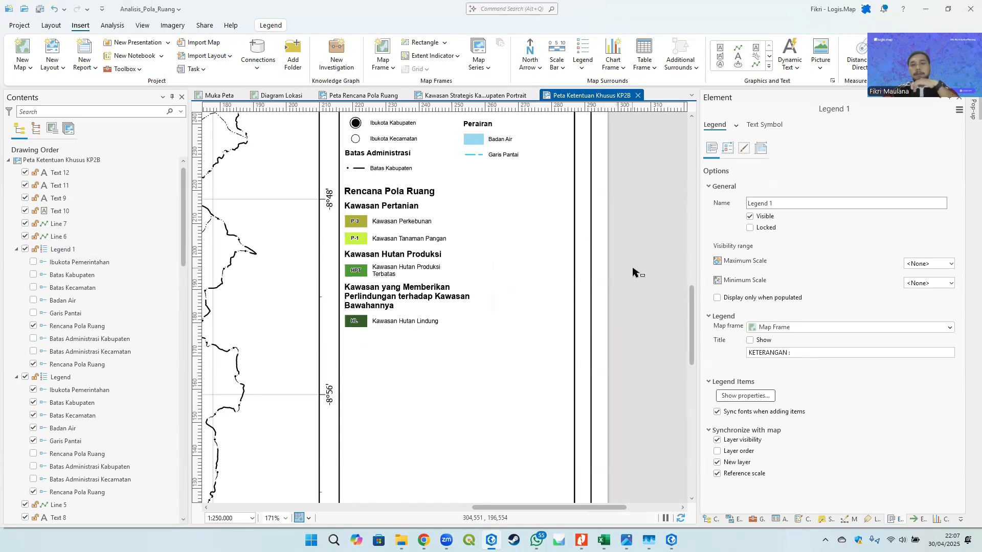
# - Add a definition query to the hidden Rencana Pola Ruang copy: Kawasan Pertanian Pangan Berkelanjutan is equal to K02A - Ada
pyautogui.scroll(-10, 132, 358)
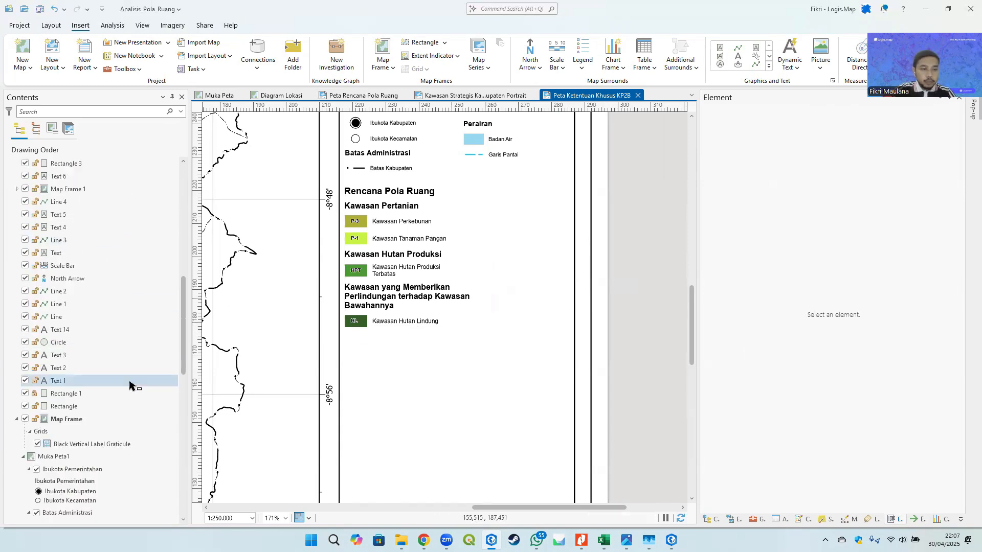
pyautogui.moveTo(182, 329); pyautogui.dragTo(186, 425)
pyautogui.scroll(-3, 128, 358)
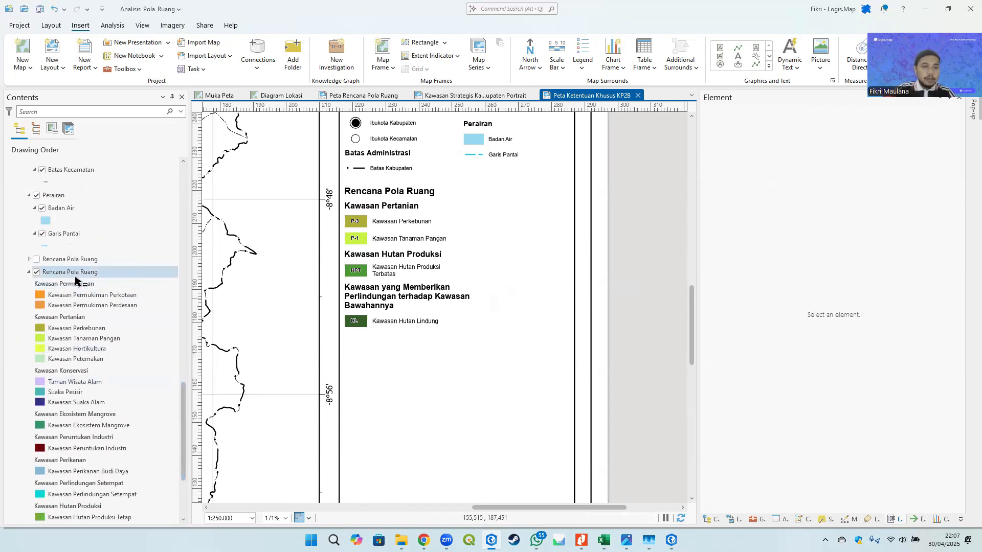
pyautogui.click(78, 260)
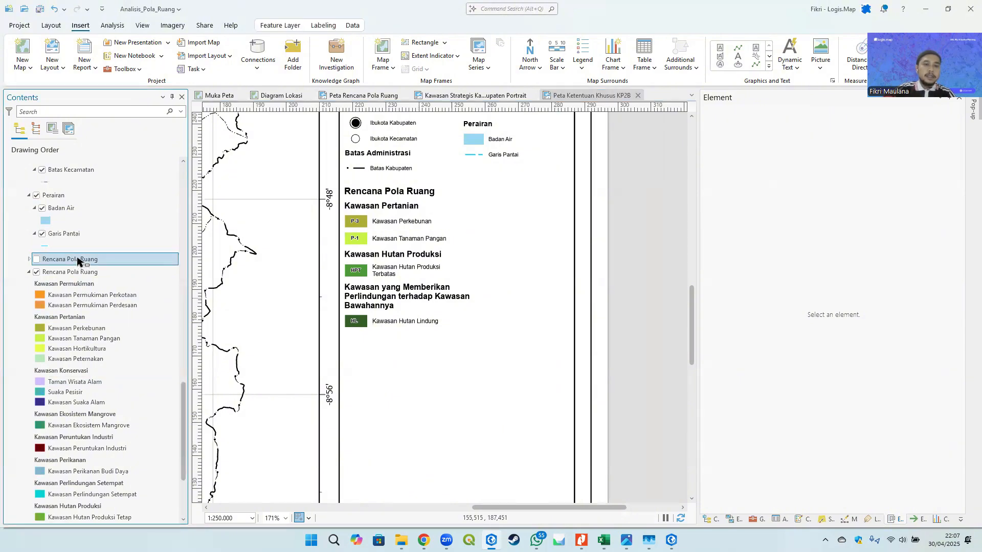
pyautogui.rightClick(55, 262)
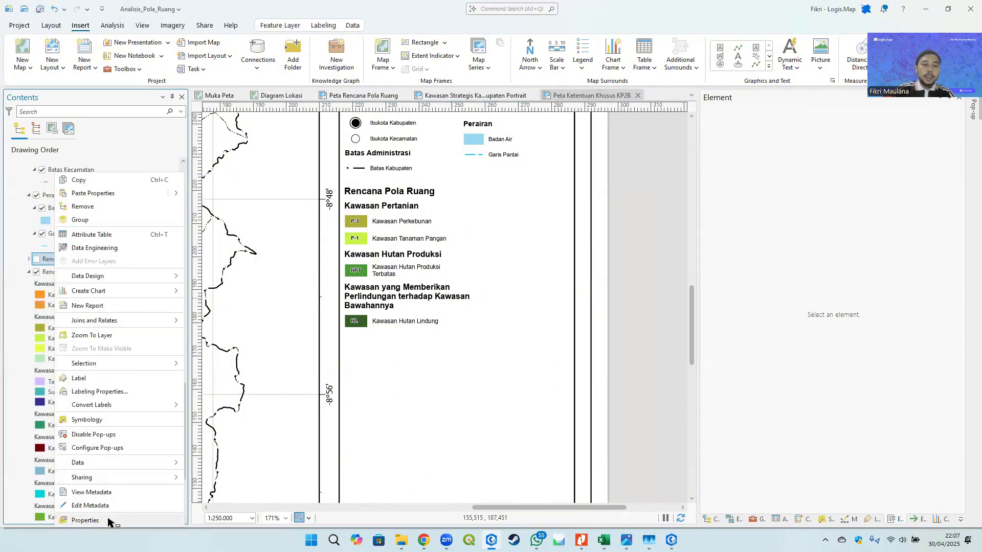
pyautogui.click(85, 521)
pyautogui.click(409, 213)
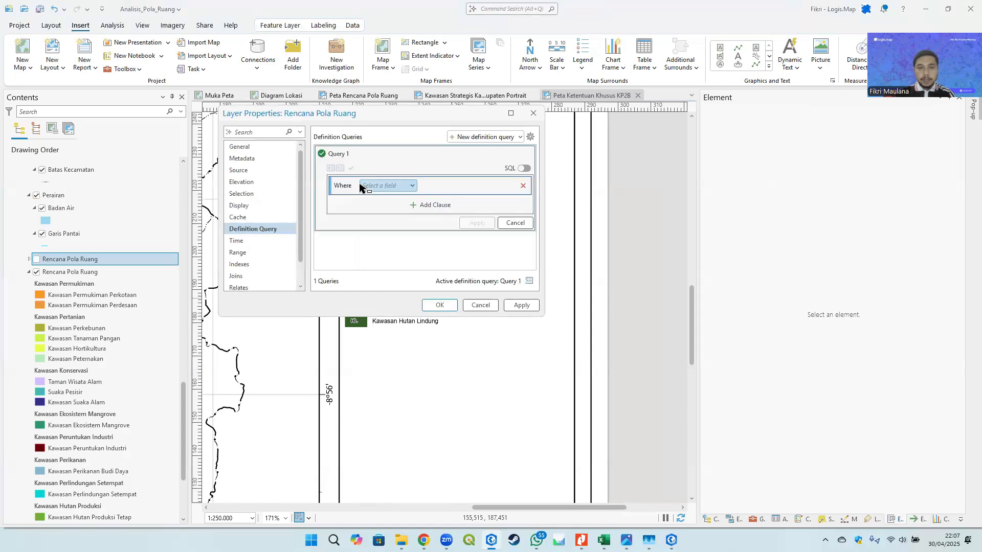
pyautogui.click(361, 186)
pyautogui.scroll(-2, 409, 314)
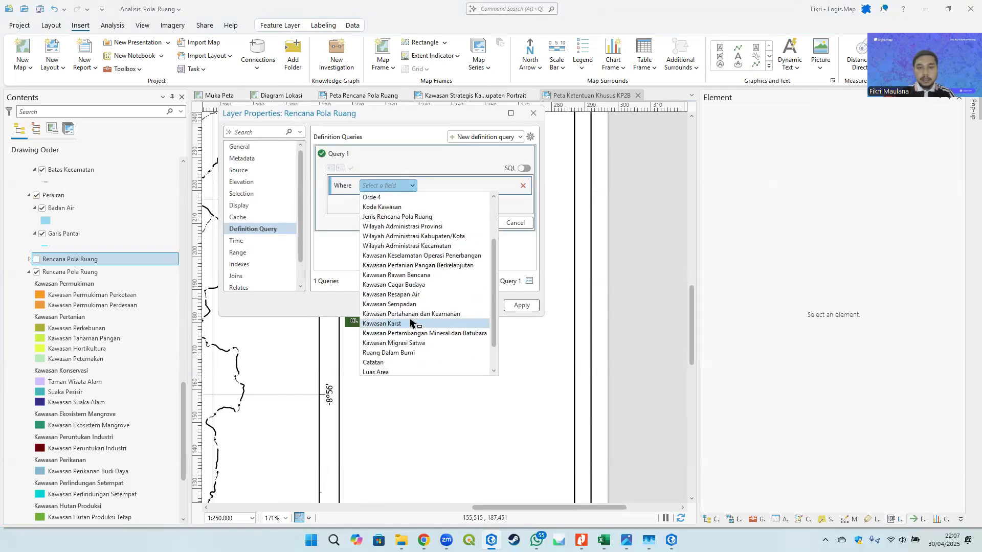
pyautogui.click(449, 266)
pyautogui.click(505, 186)
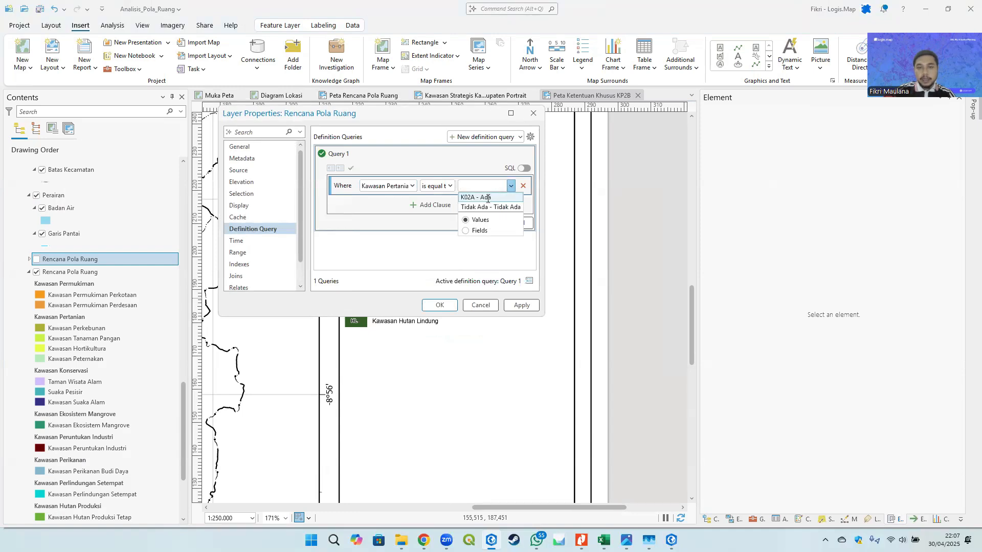
pyautogui.click(486, 197)
pyautogui.click(476, 224)
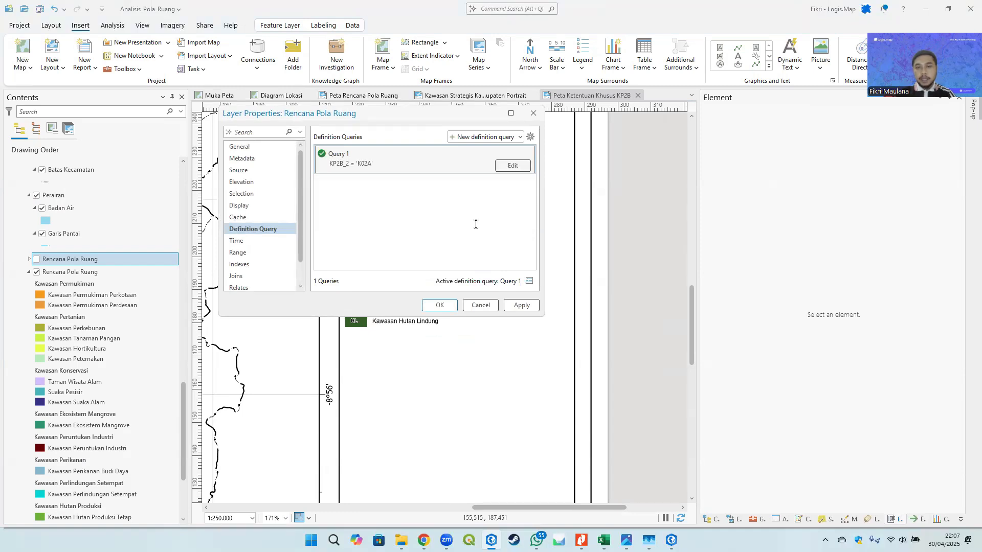
pyautogui.click(439, 306)
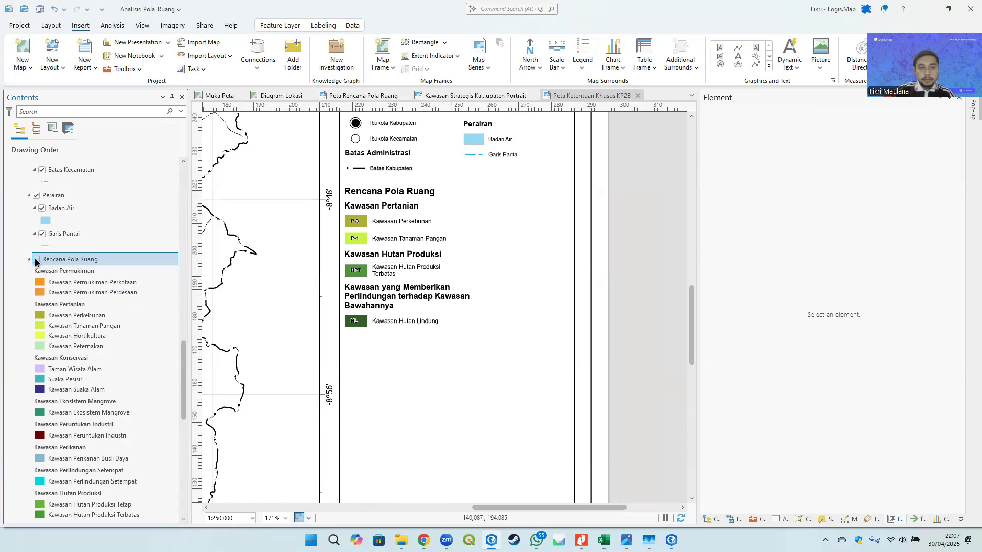
# - Turn on the filtered Rencana Pola Ruang copy and change its primary symbology to Single Symbol
pyautogui.click(36, 260)
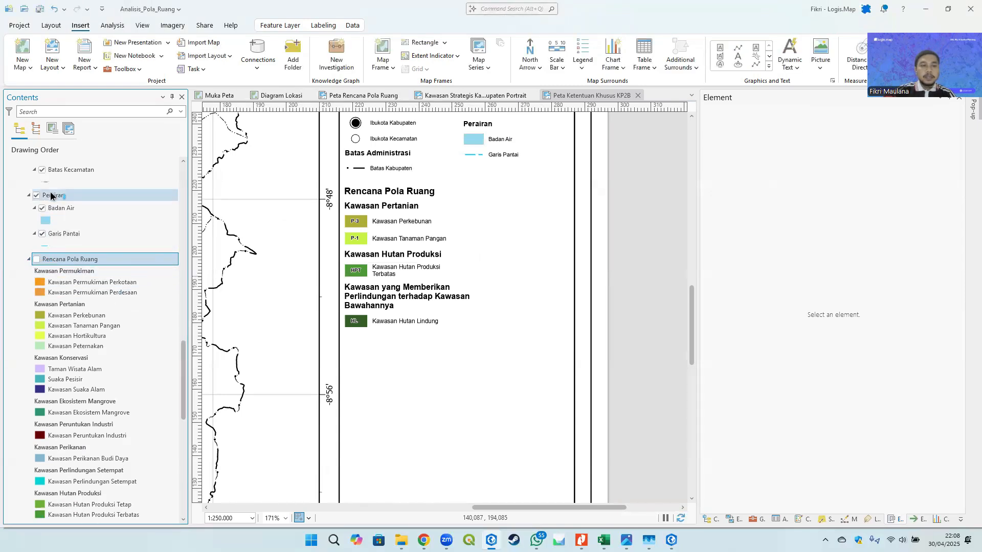
pyautogui.click(36, 260)
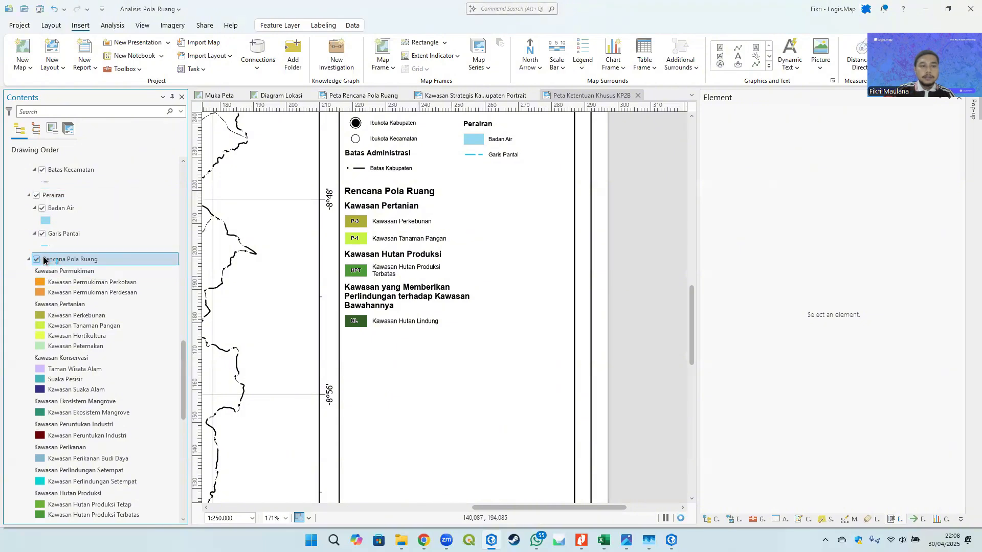
pyautogui.click(829, 520)
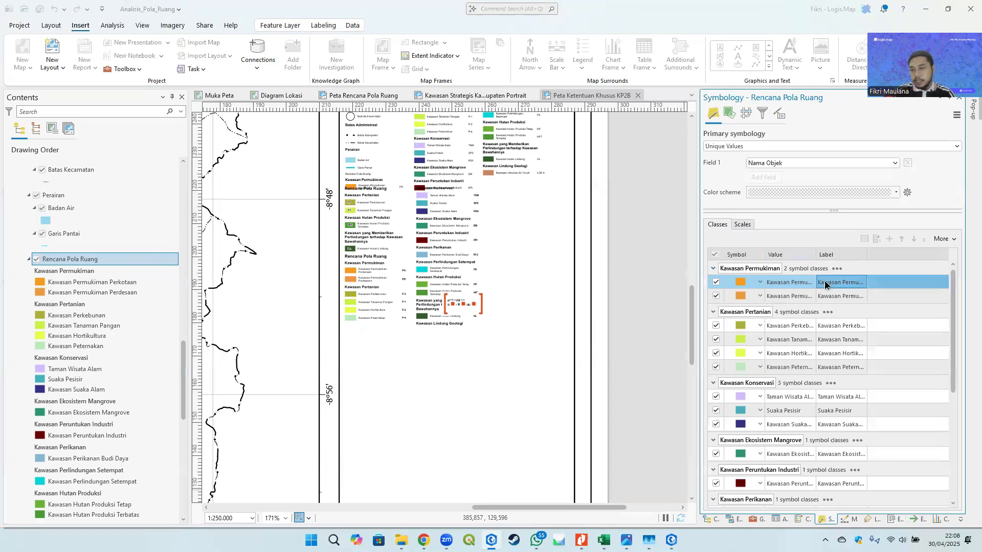
pyautogui.click(820, 147)
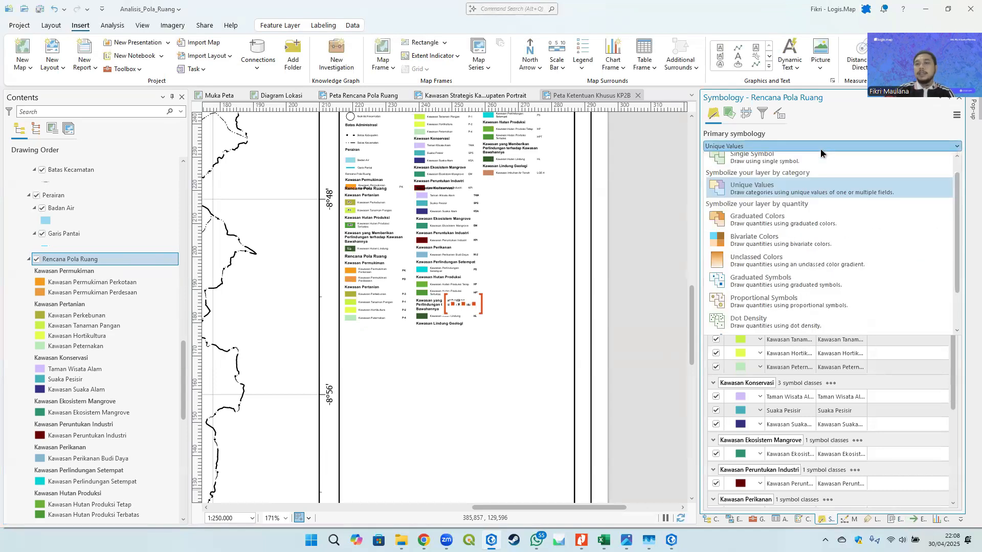
pyautogui.click(771, 166)
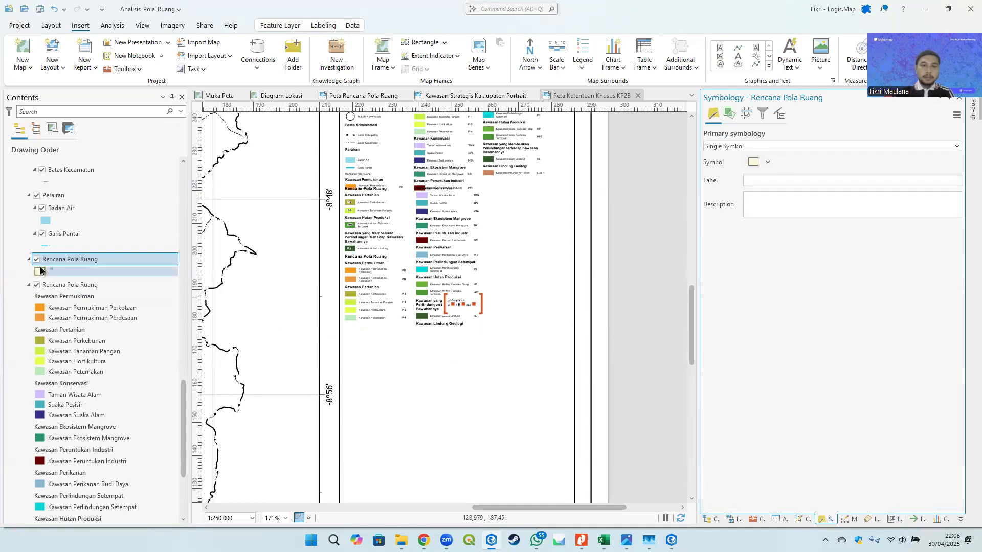
# - Remove the new single-symbol Rencana Pola Ruang item from the upper KETERANGAN legend
pyautogui.scroll(-3, 501, 317)
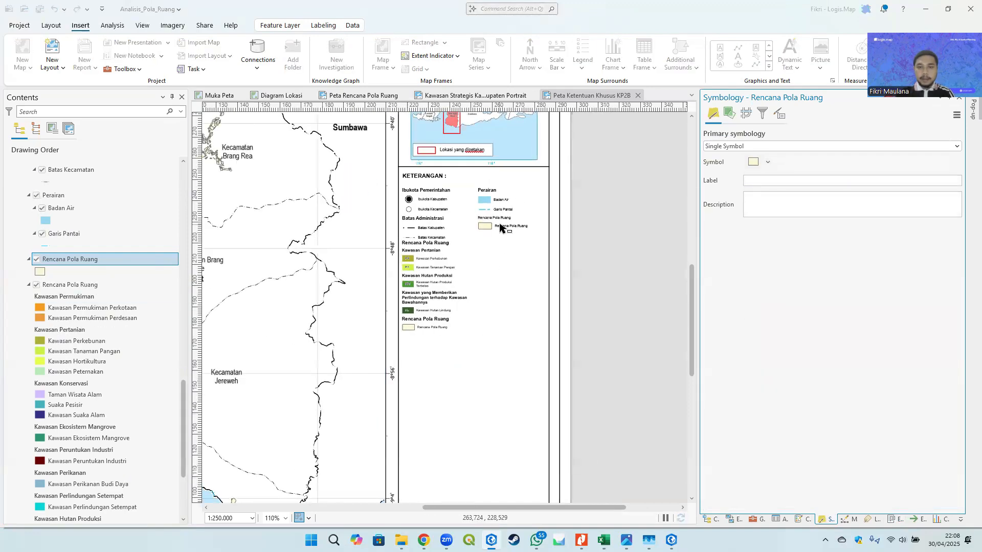
pyautogui.click(429, 289)
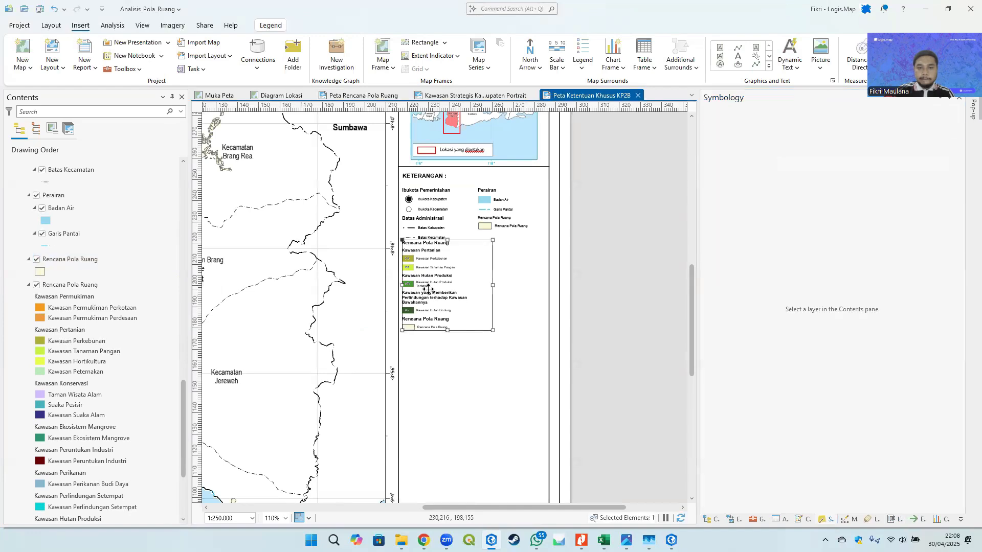
pyautogui.click(489, 217)
pyautogui.scroll(6, 492, 209)
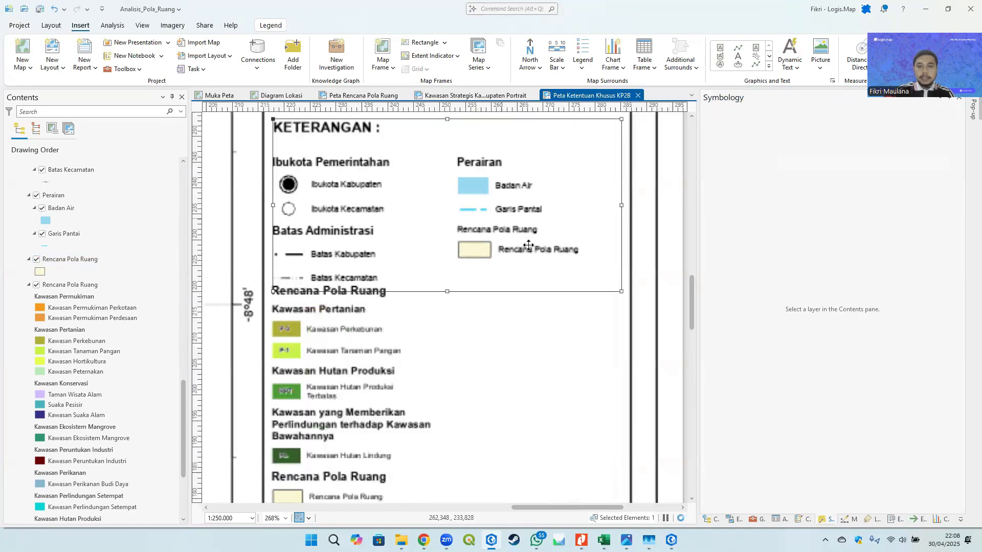
pyautogui.scroll(10, 153, 337)
pyautogui.scroll(8, 155, 341)
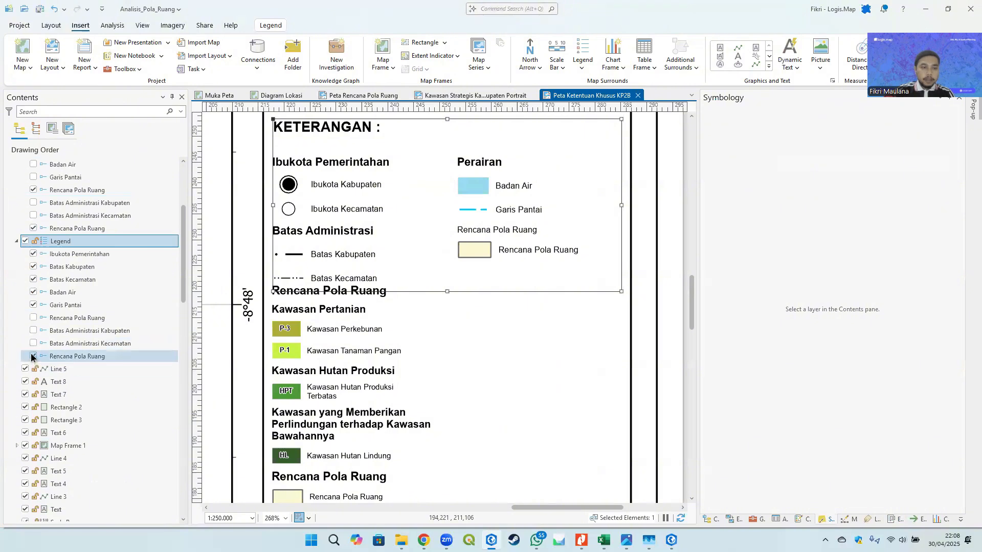
pyautogui.click(34, 356)
pyautogui.scroll(-5, 461, 290)
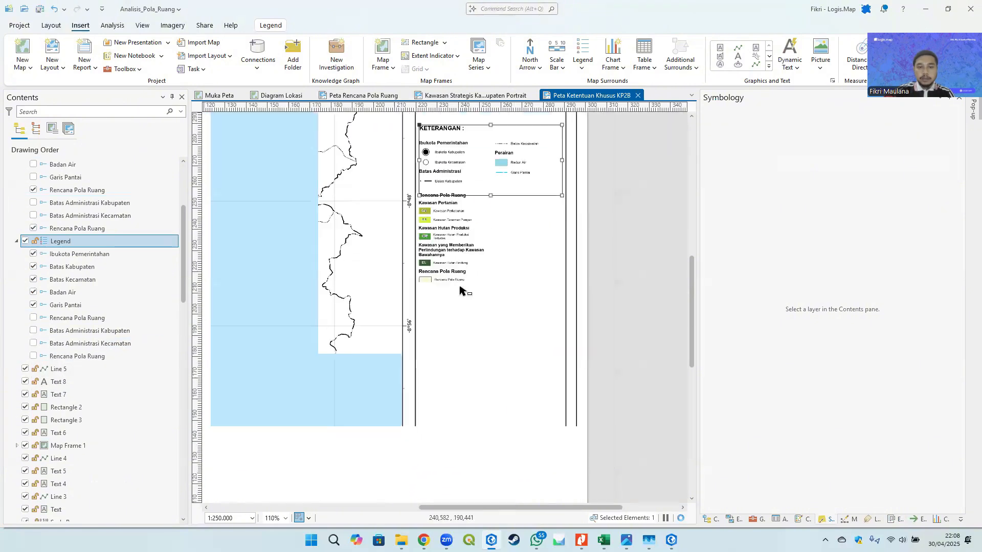
# - Remove the single-symbol Rencana Pola Ruang item from the Legend 1 element as well
pyautogui.moveTo(460, 290); pyautogui.dragTo(466, 199)
pyautogui.scroll(2, 460, 222)
pyautogui.moveTo(460, 222); pyautogui.dragTo(445, 355)
pyautogui.click(441, 242)
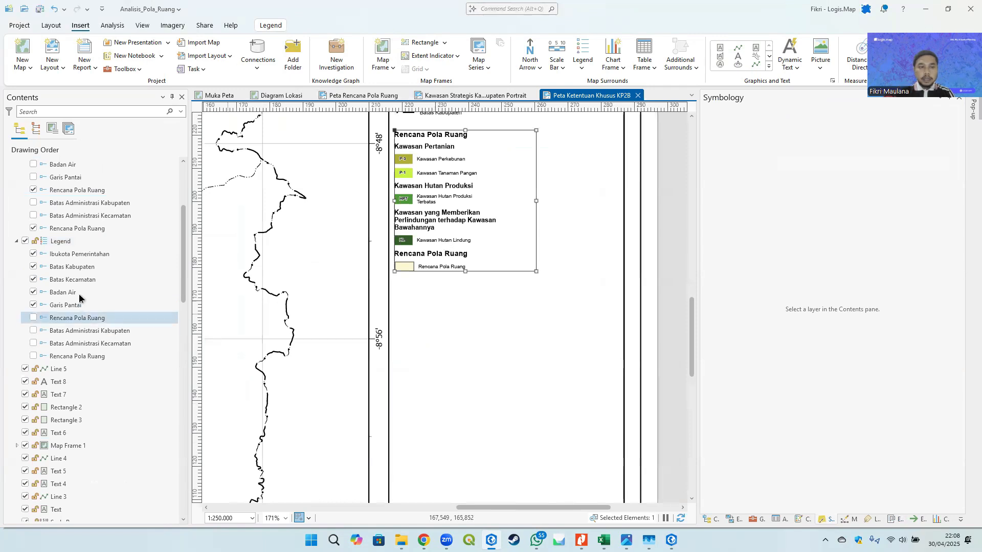
pyautogui.scroll(3, 61, 299)
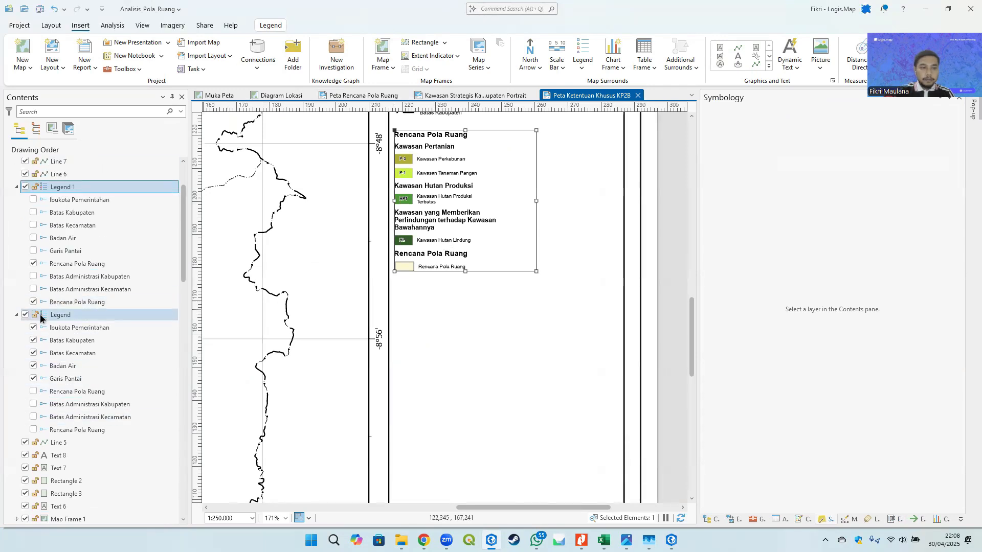
pyautogui.click(33, 302)
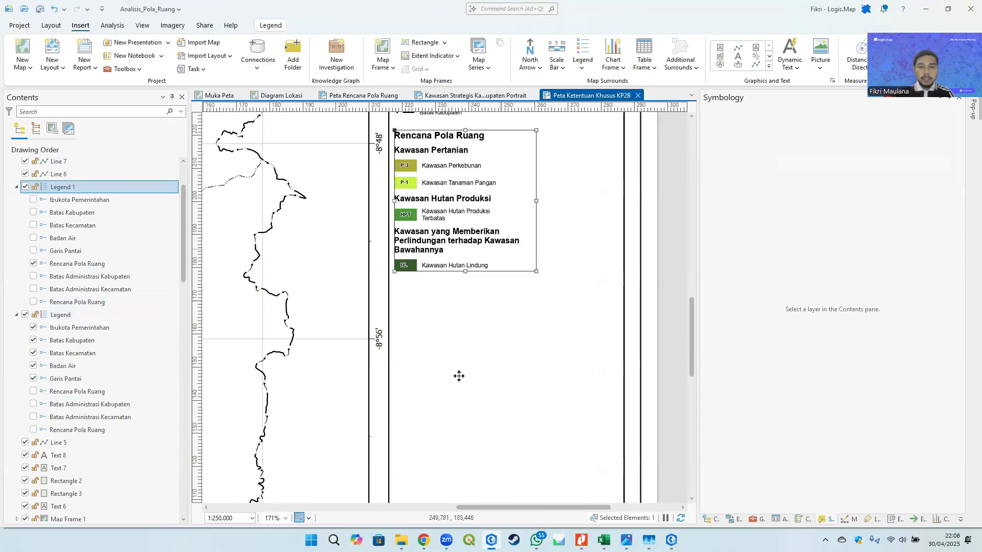
pyautogui.scroll(-3, 452, 297)
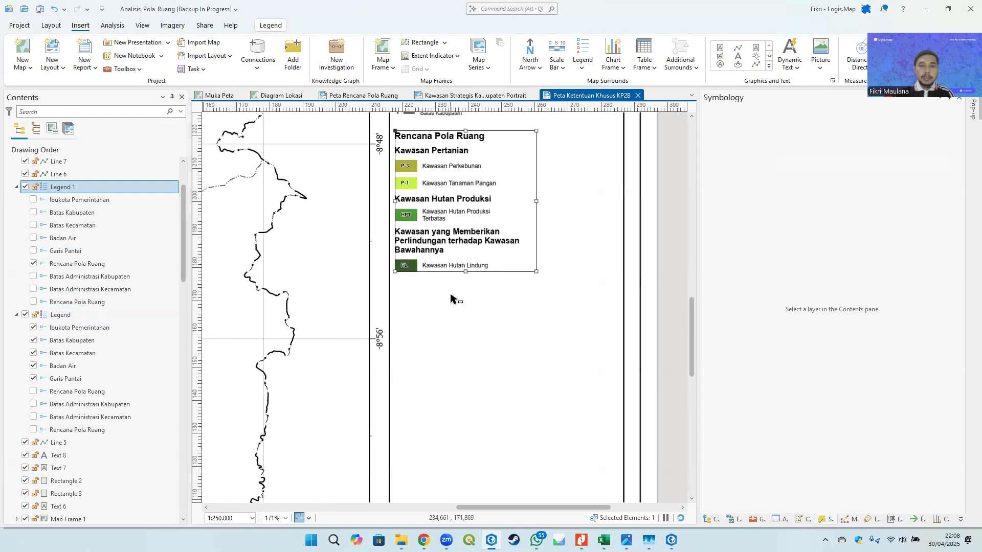
# - Rename the filtered Rencana Pola Ruang copy layer to Kawasan Pertanian Pangan Berkelanjutan in its layer properties
pyautogui.click(135, 313)
pyautogui.moveTo(184, 247); pyautogui.dragTo(172, 410)
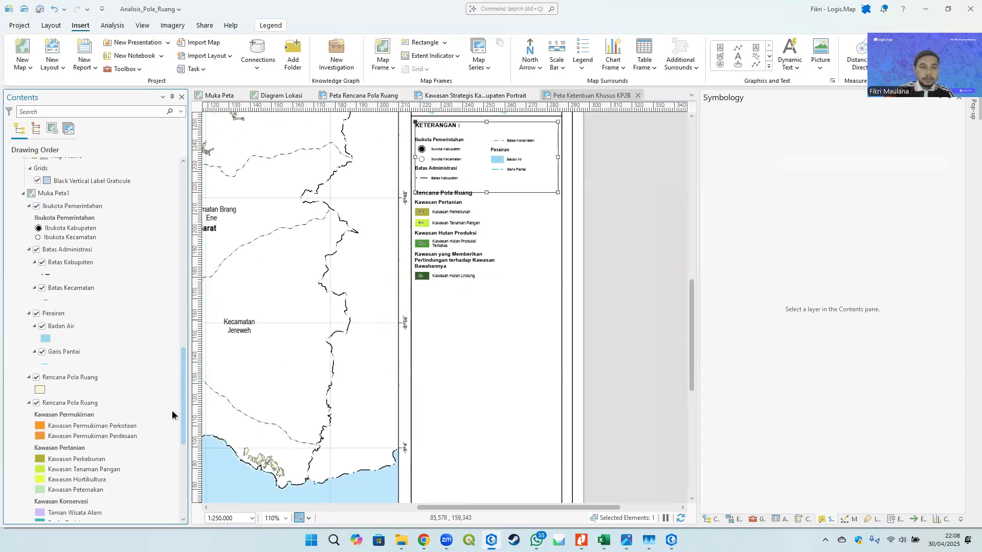
pyautogui.scroll(-1, 171, 417)
pyautogui.rightClick(75, 339)
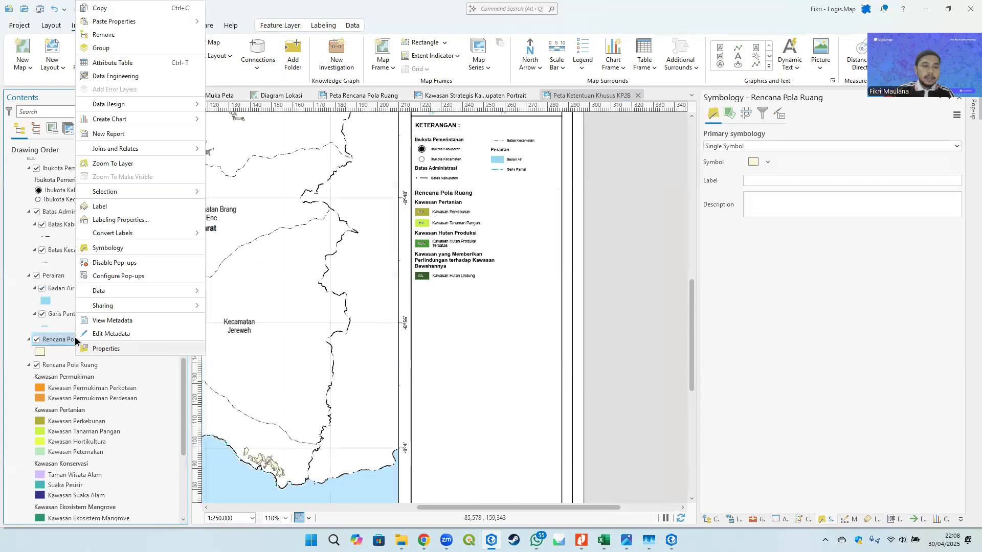
pyautogui.click(110, 350)
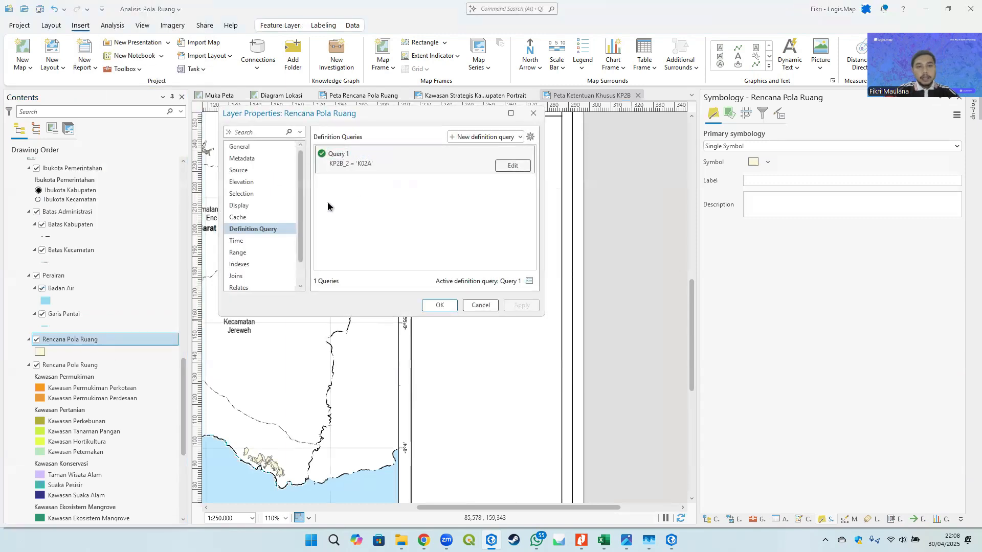
pyautogui.click(248, 146)
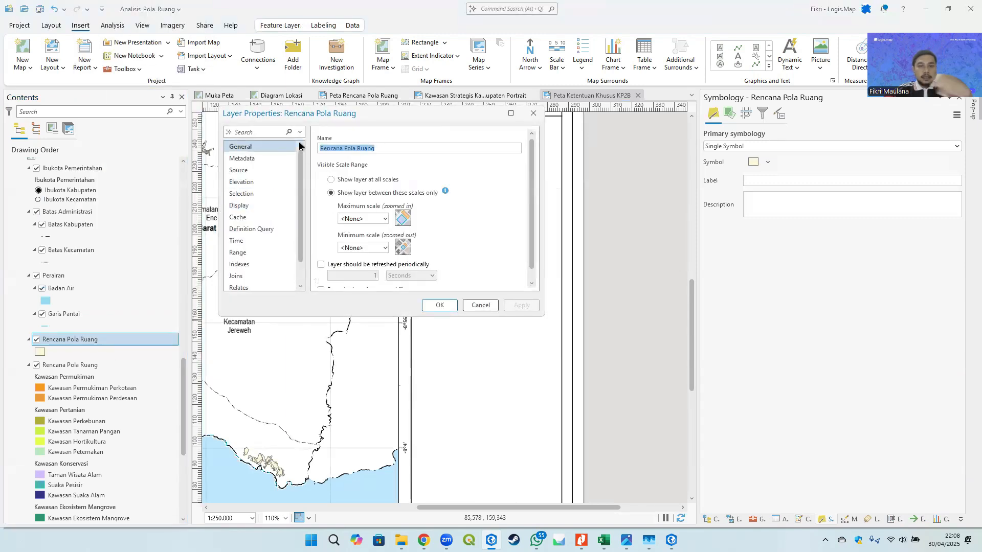
pyautogui.write('Kawas')
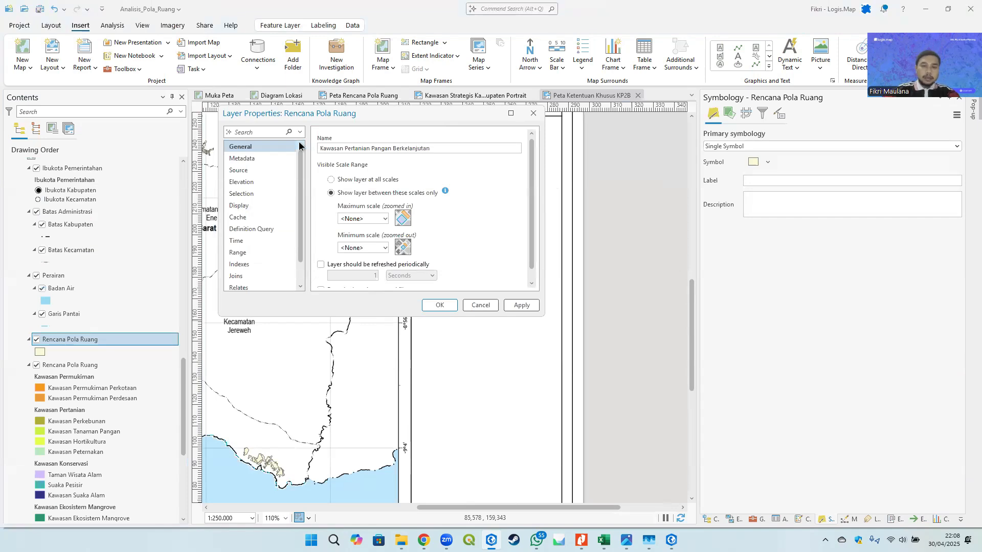
pyautogui.click(442, 301)
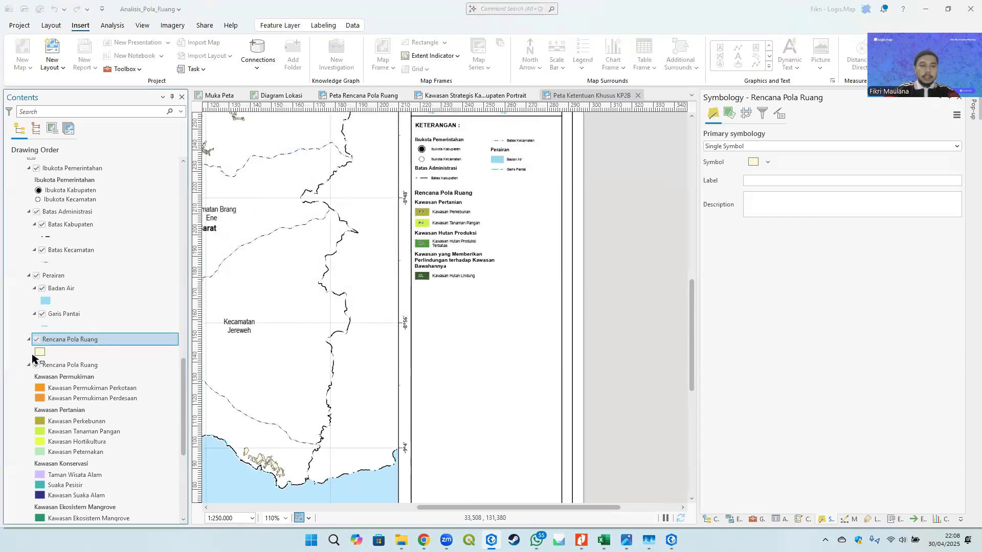
# - Search the symbol gallery for pertanian and apply the Overlay - Kawasan Pertanian Pangan Berkelanjutan symbol to the layer
pyautogui.click(39, 352)
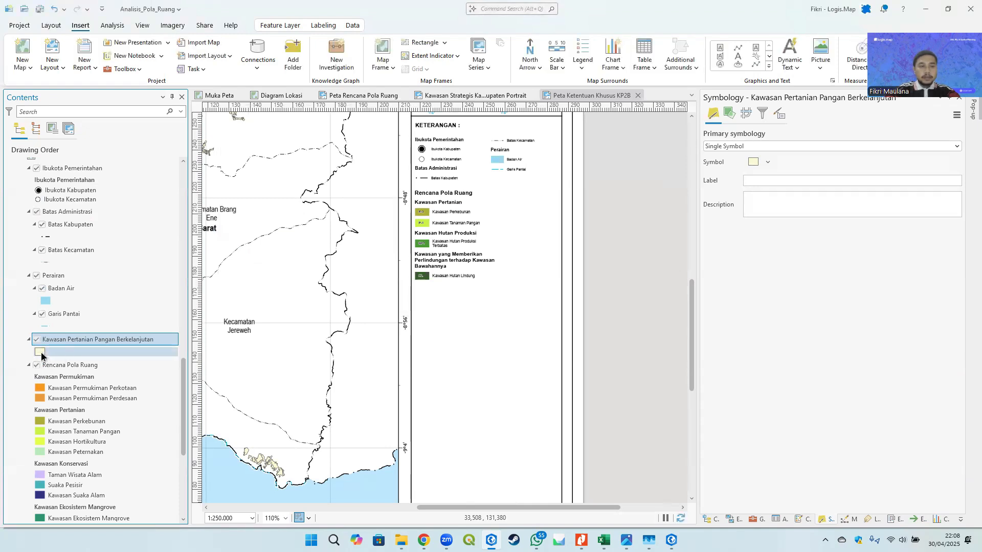
pyautogui.click(39, 353)
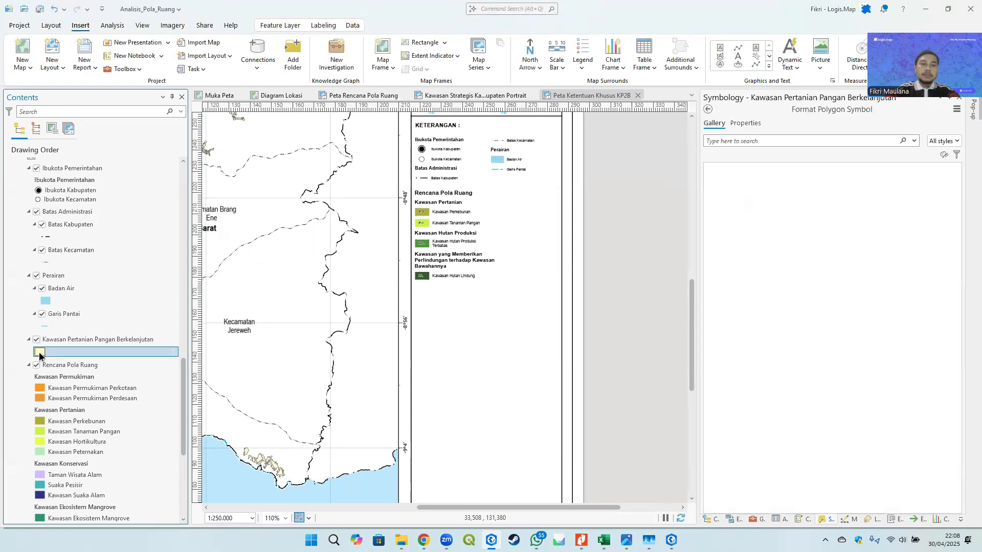
pyautogui.click(745, 139)
pyautogui.write('kawasan')
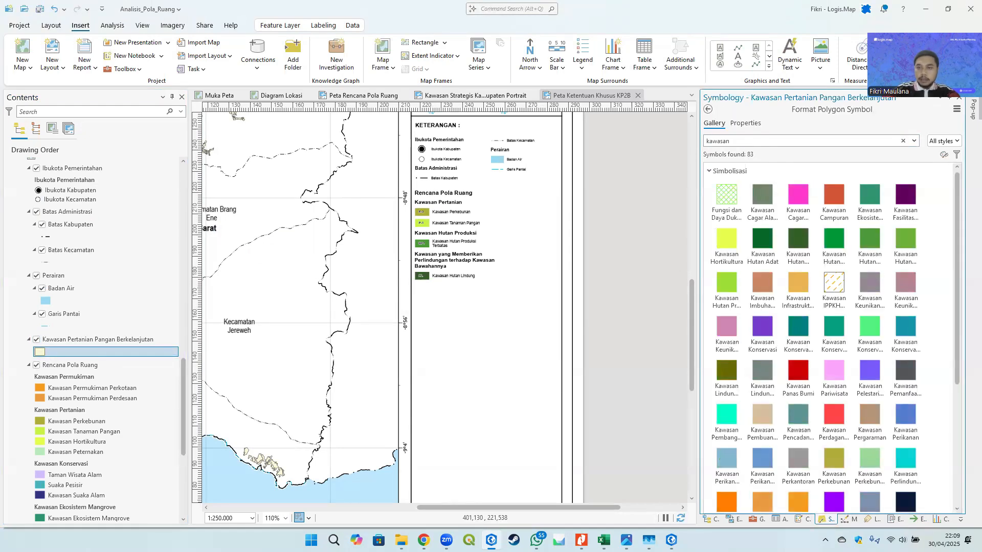
pyautogui.moveTo(731, 139); pyautogui.dragTo(664, 140)
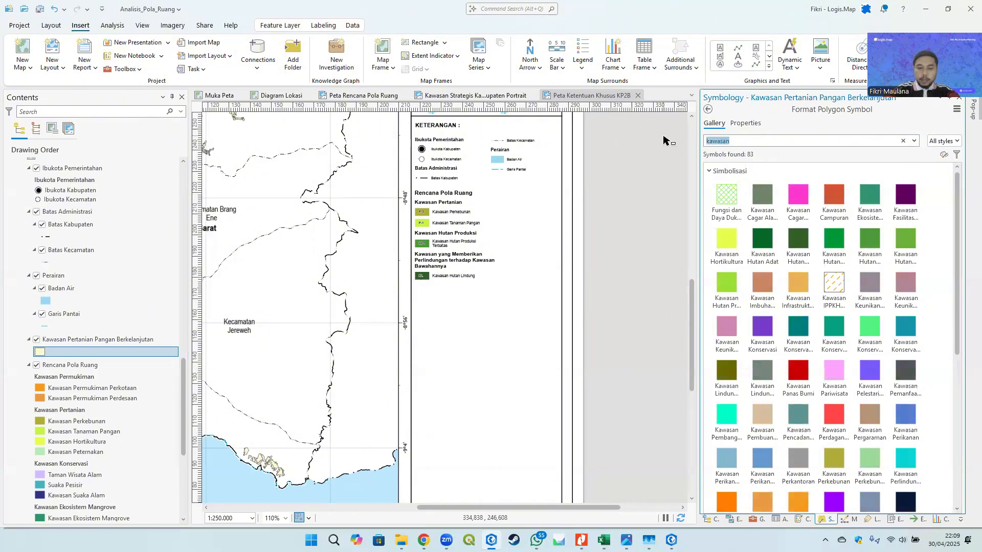
pyautogui.write('kp2b')
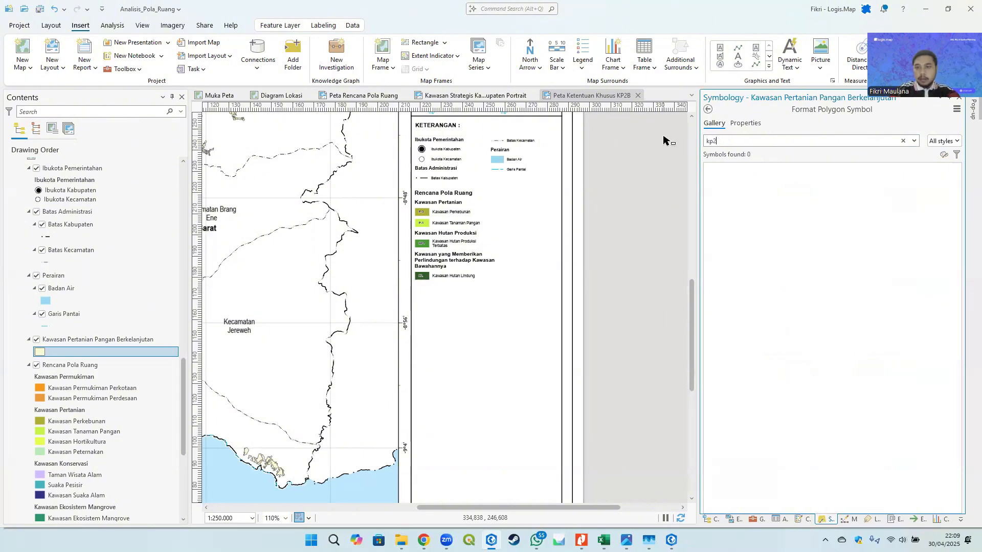
pyautogui.press('BackSpace')
pyautogui.press('BackSpace')
pyautogui.press('BackSpace')
pyautogui.write('pertanian')
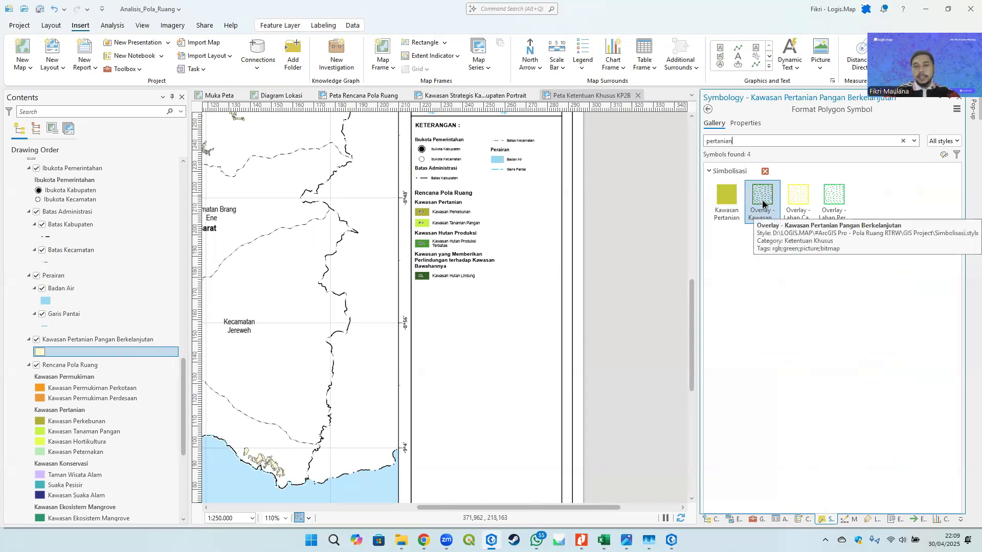
pyautogui.click(762, 204)
# - Label the layer's single symbol KP2B
pyautogui.hscroll(-3, 377, 340)
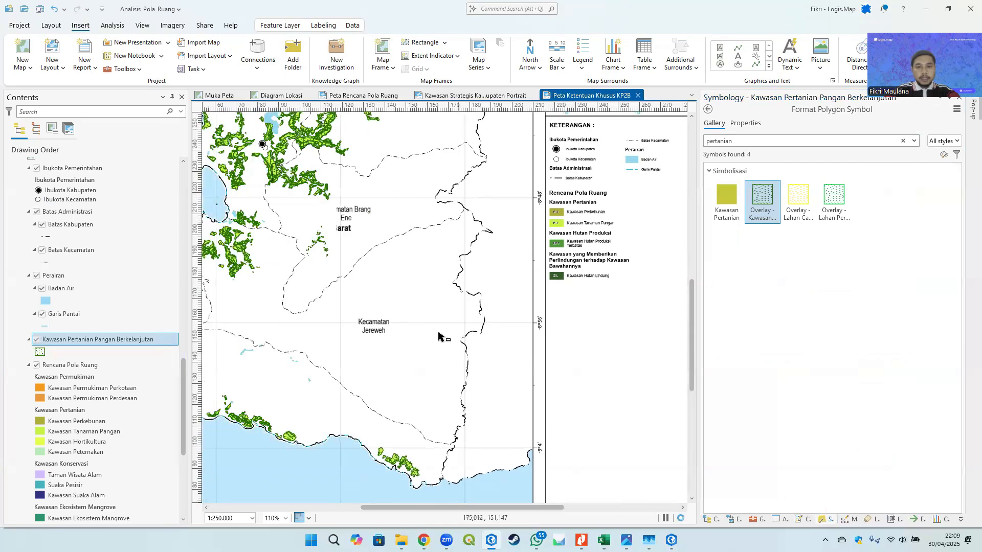
pyautogui.scroll(-4, 438, 335)
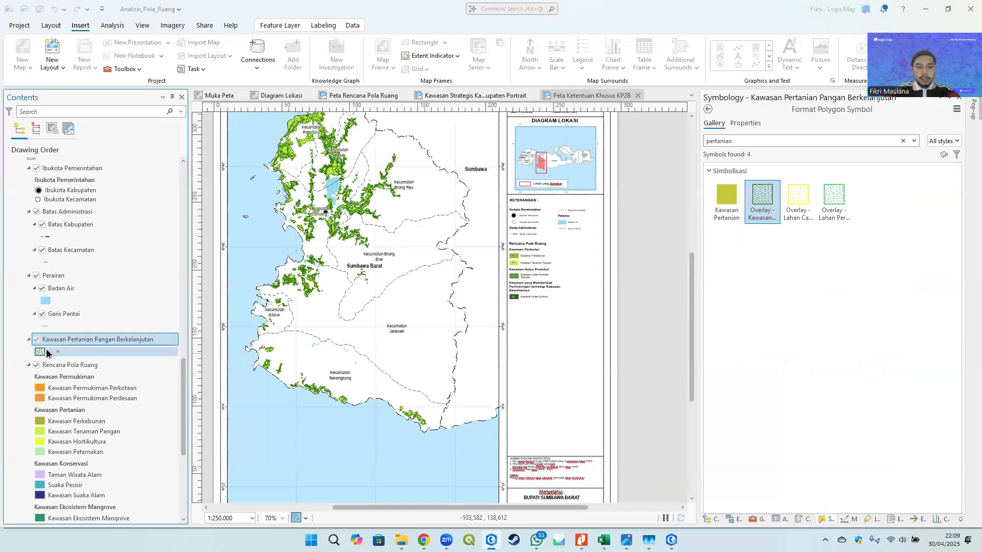
pyautogui.click(820, 520)
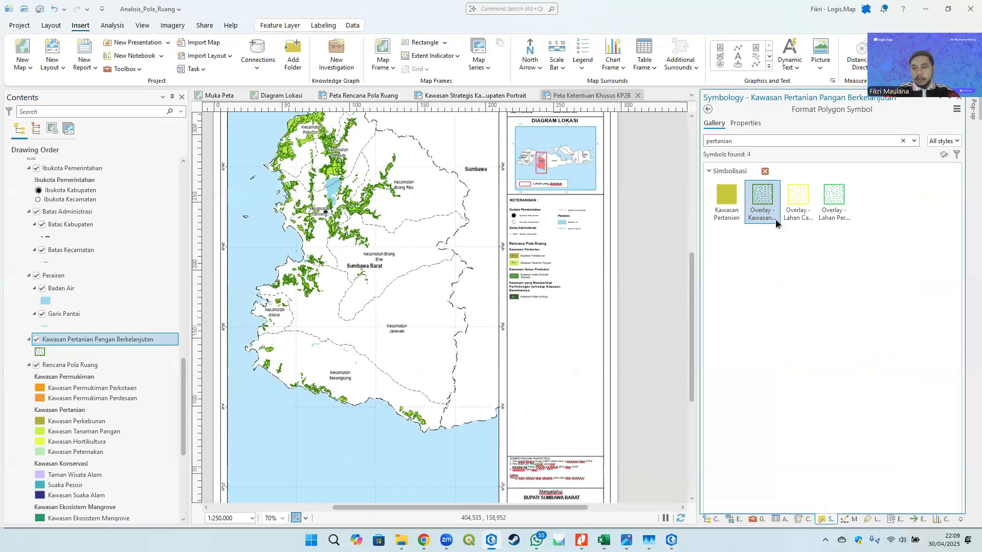
pyautogui.click(707, 108)
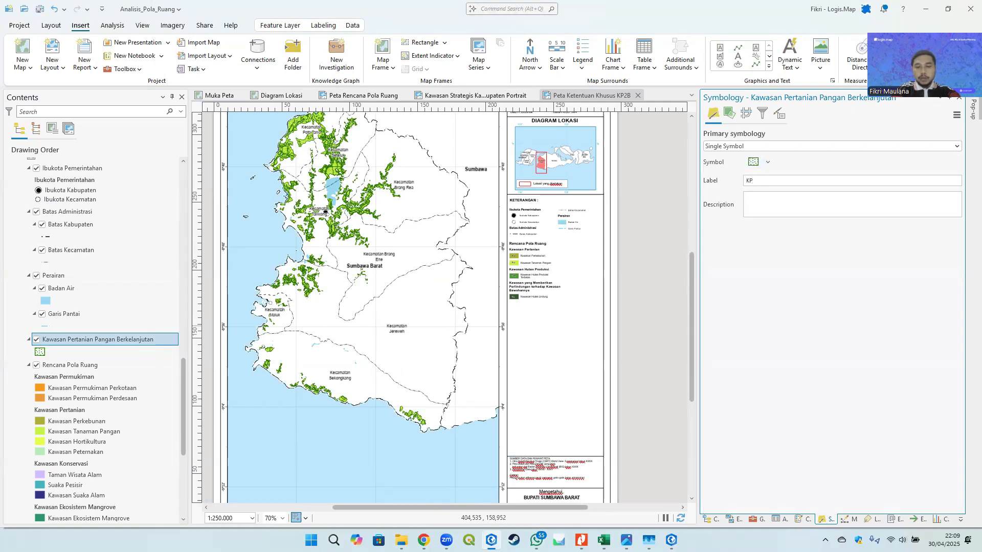
pyautogui.click(642, 259)
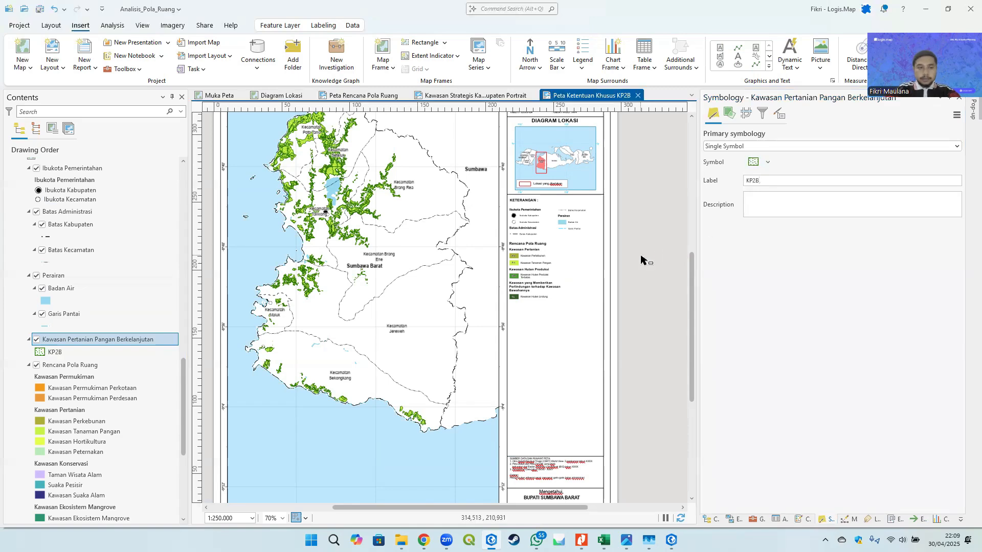
# - Duplicate the Rencana Pola Ruang legend and position the copy over the original legend area
pyautogui.scroll(3, 477, 274)
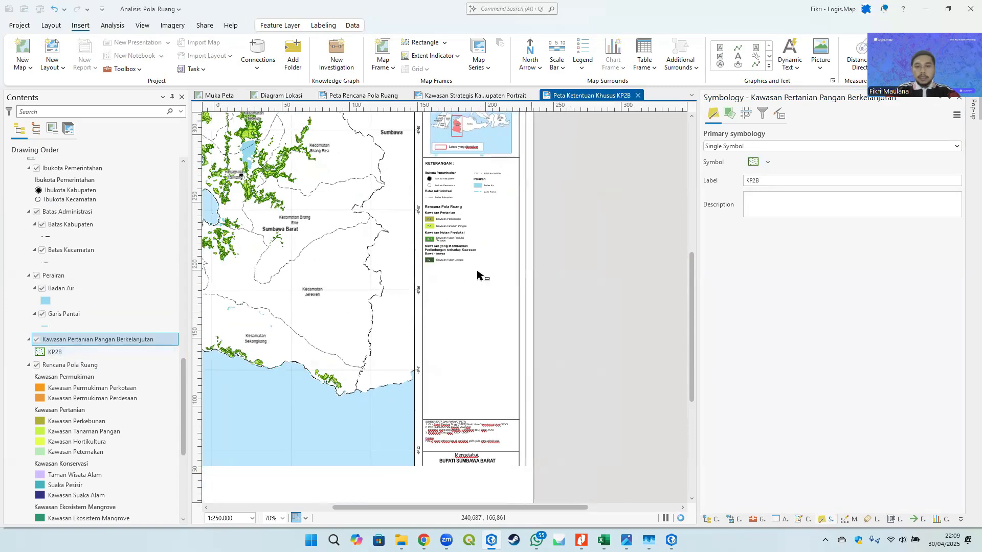
pyautogui.click(435, 237)
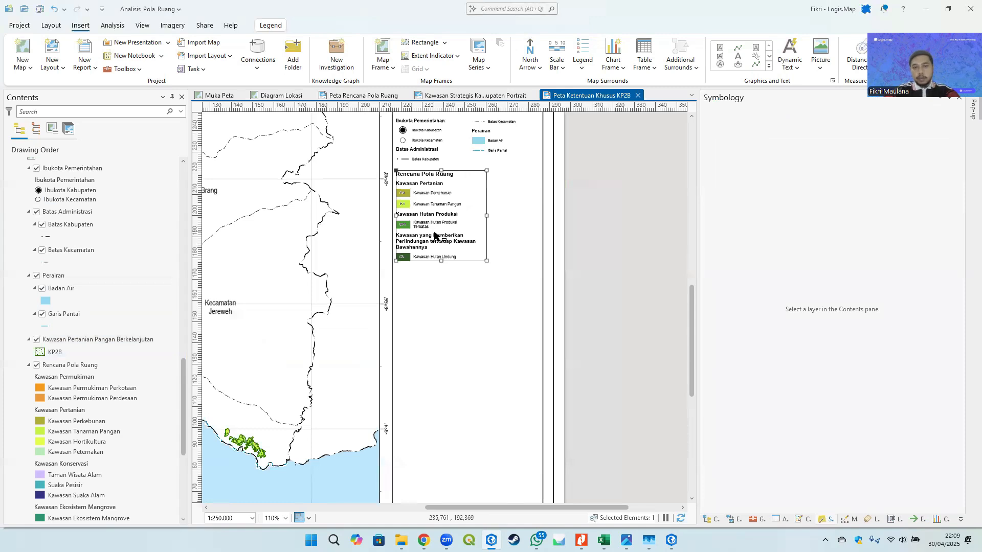
pyautogui.moveTo(442, 251); pyautogui.dragTo(569, 284)
pyautogui.click(424, 221)
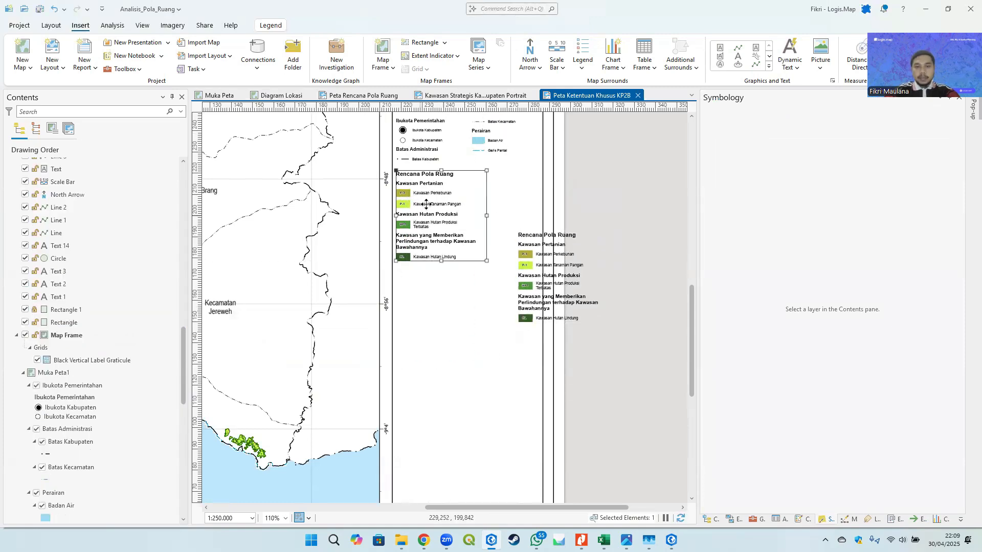
pyautogui.moveTo(429, 213); pyautogui.dragTo(428, 253)
pyautogui.click(538, 271)
pyautogui.moveTo(538, 271); pyautogui.dragTo(425, 223)
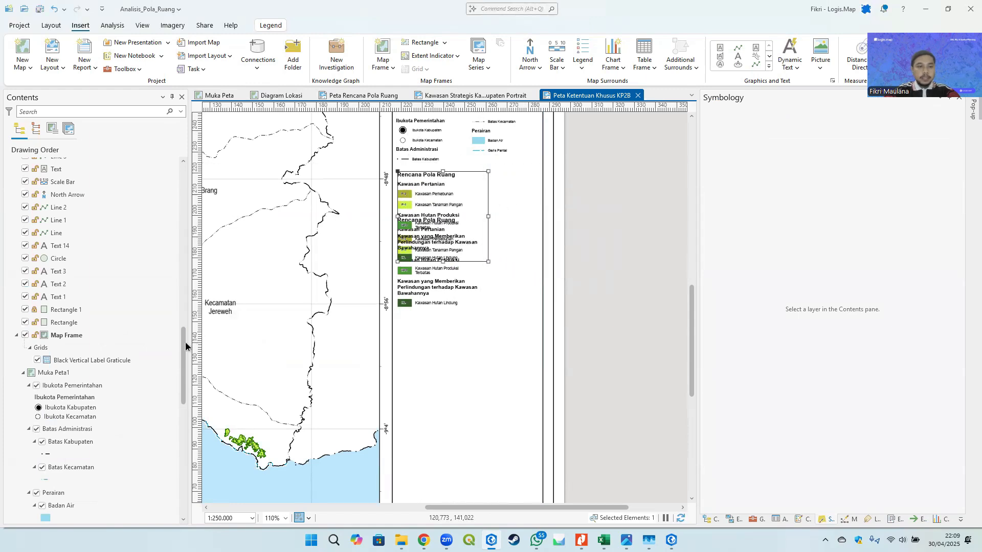
# - In Legend 2, show the Kawasan Pertanian Pangan Berkelanjutan item and hide the Rencana Pola Ruang item
pyautogui.click(183, 322)
pyautogui.moveTo(186, 344); pyautogui.dragTo(184, 173)
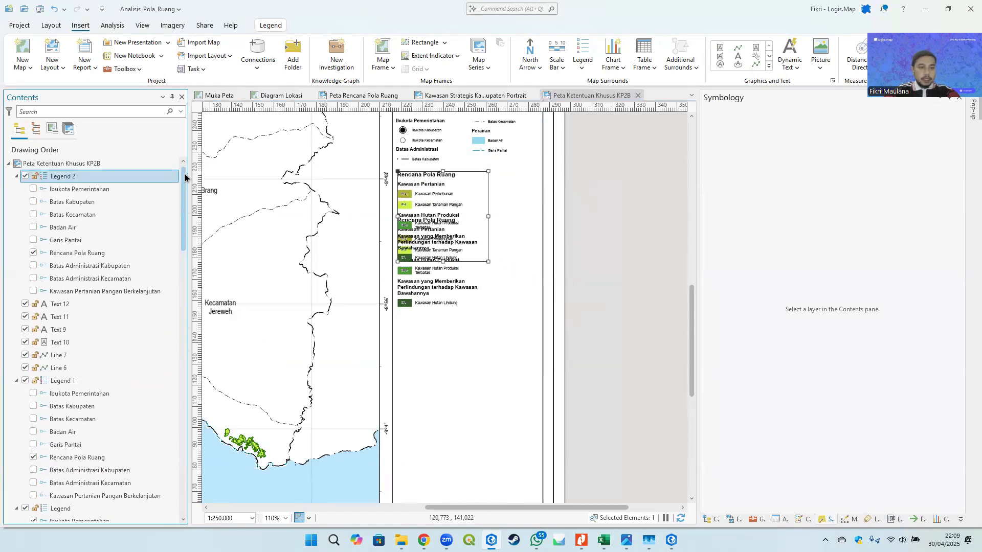
pyautogui.click(34, 292)
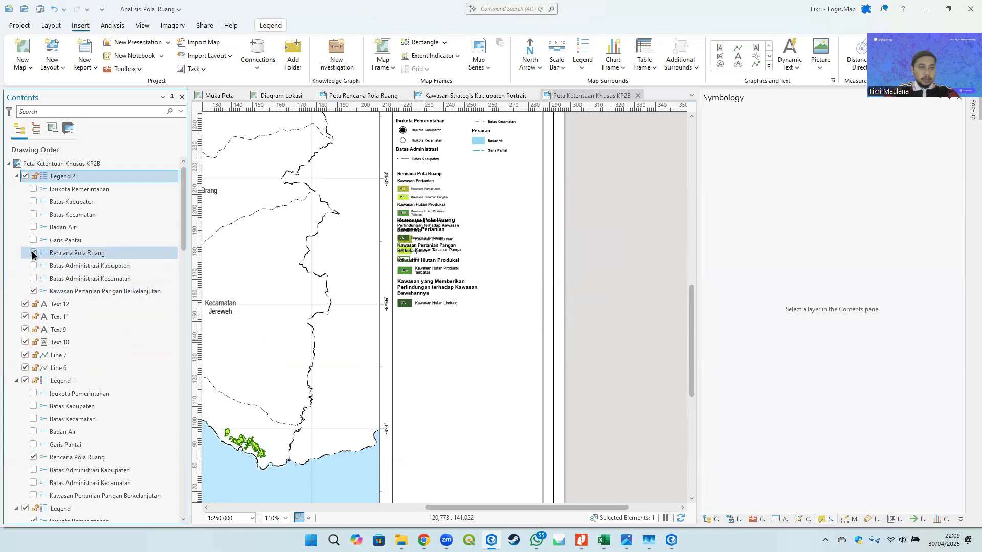
pyautogui.click(33, 253)
# - Resize Legend 2 to be wider and shorter so it fits above the Rencana Pola Ruang legend
pyautogui.click(599, 248)
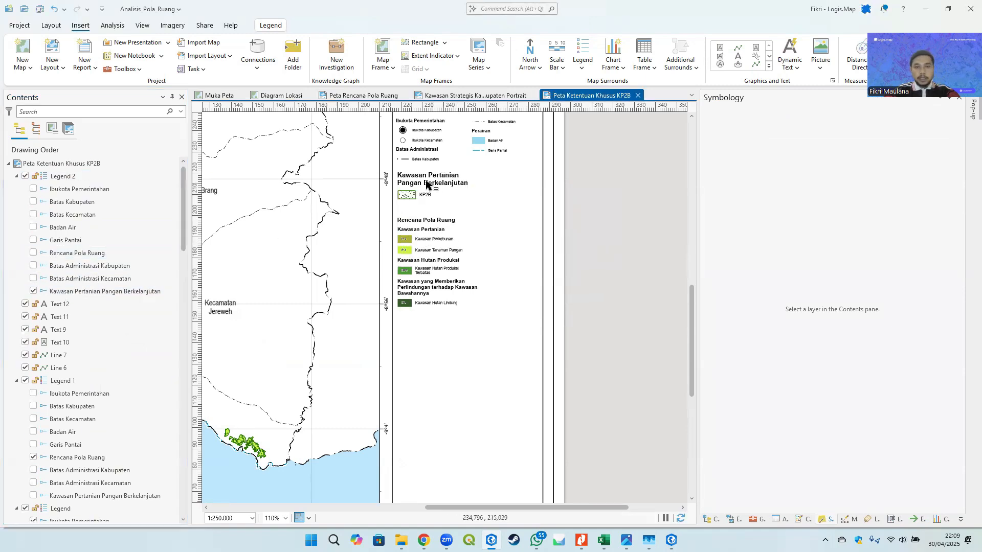
pyautogui.click(428, 184)
pyautogui.moveTo(488, 214); pyautogui.dragTo(540, 210)
pyautogui.click(587, 206)
pyautogui.click(477, 212)
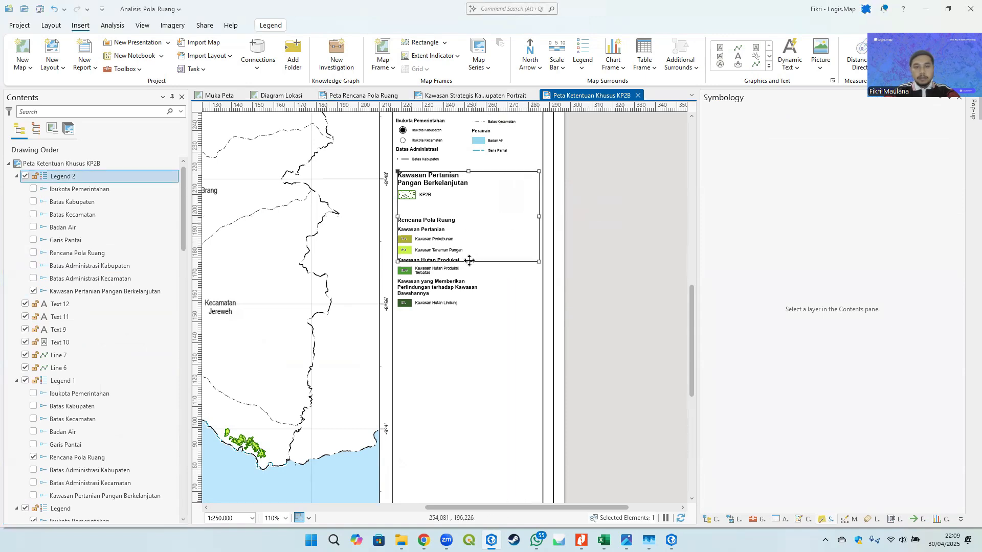
pyautogui.moveTo(468, 267); pyautogui.dragTo(468, 208)
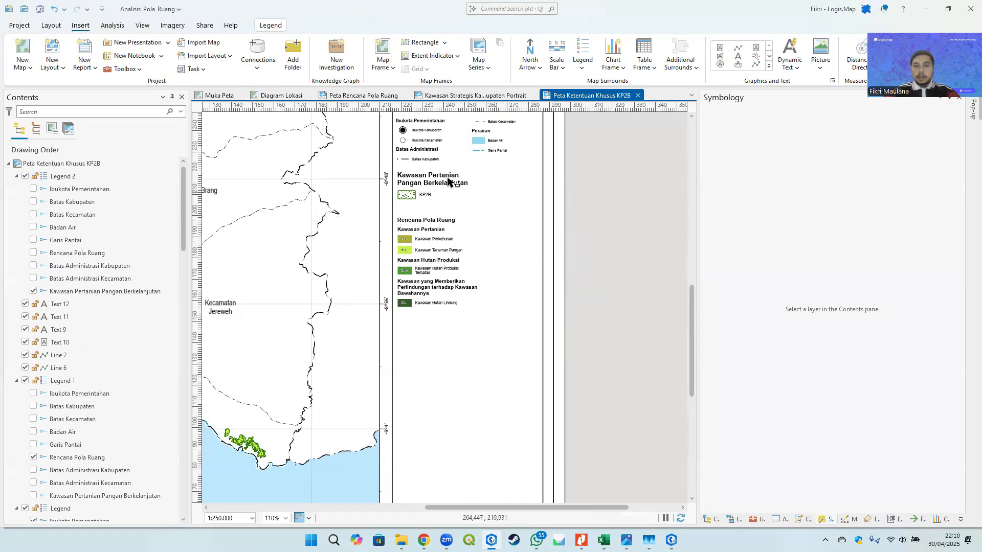
# - Turn off label word wrapping in Legend 2's arrangement options
pyautogui.click(892, 519)
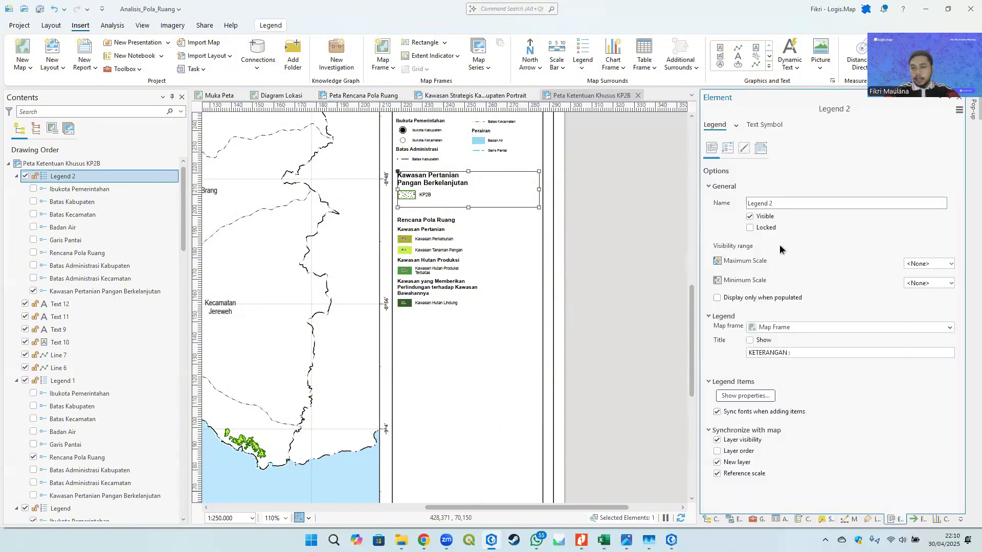
pyautogui.click(728, 148)
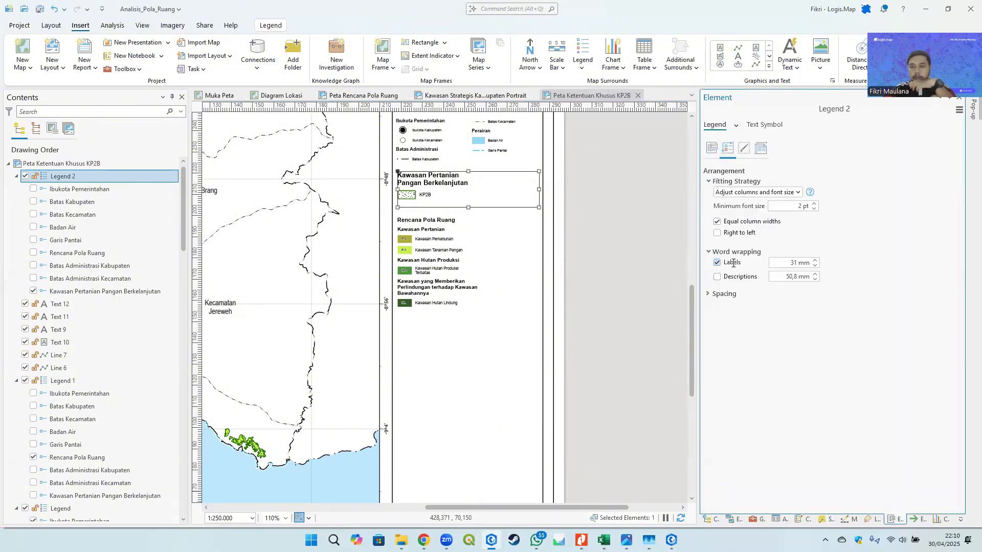
pyautogui.click(717, 262)
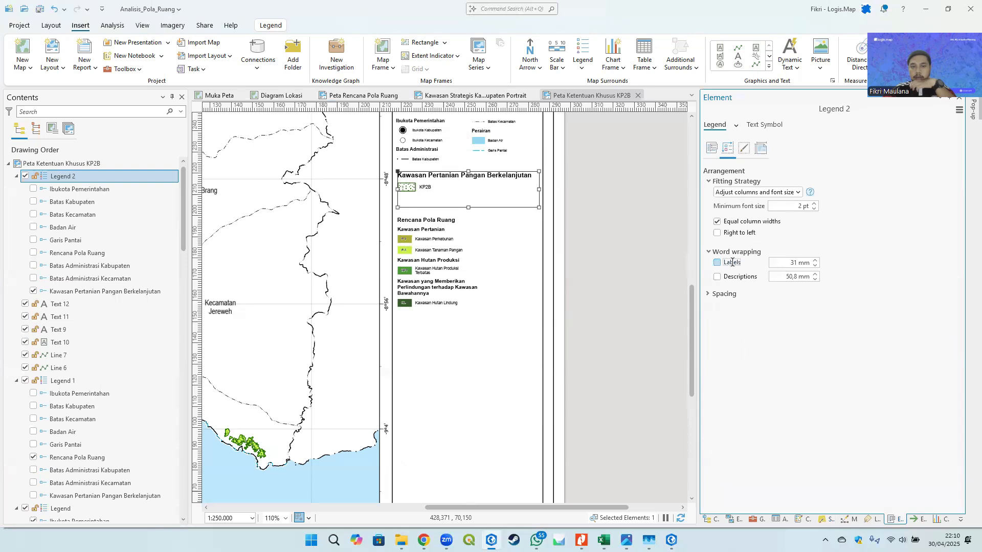
# - Nudge Legend 2 down, then move it together with the Rencana Pola Ruang legend up slightly
pyautogui.click(598, 191)
pyautogui.click(441, 193)
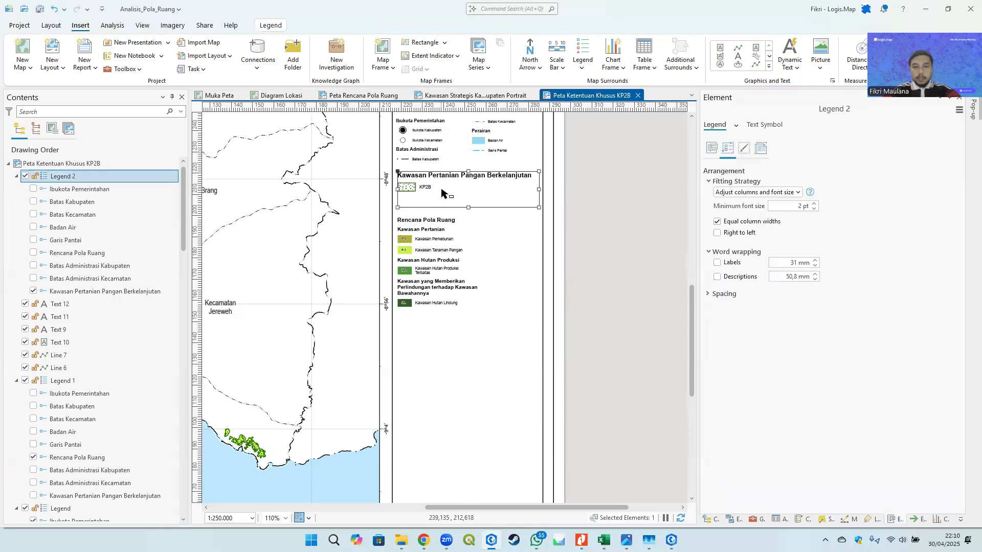
pyautogui.press('Down')
pyautogui.press('Down')
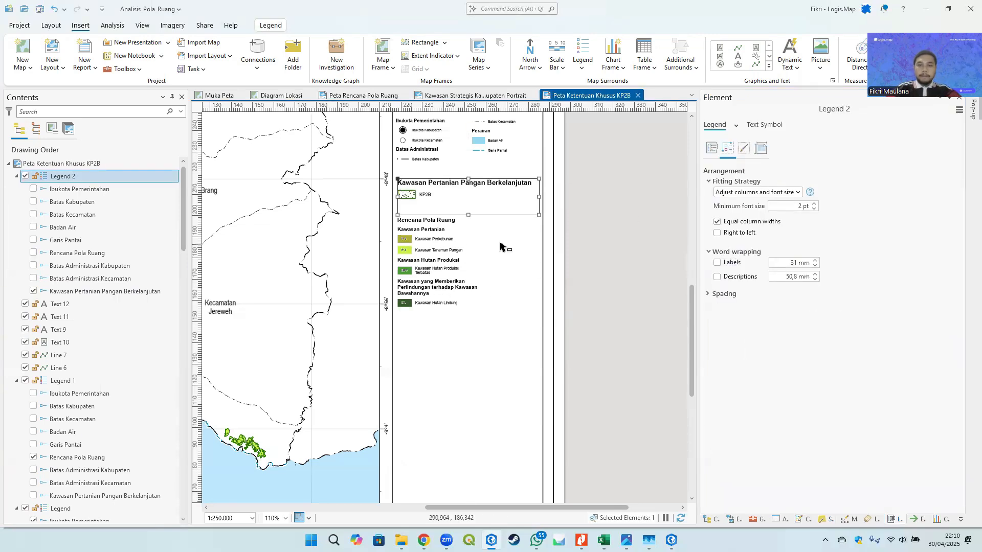
pyautogui.keyDown('shift'); pyautogui.click(435, 244); pyautogui.keyUp('shift')
pyautogui.press('Up')
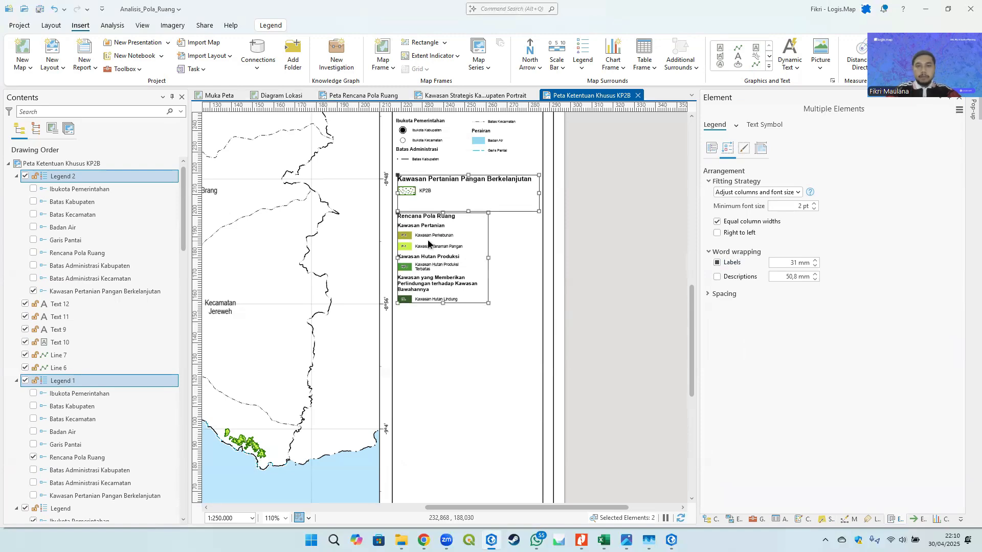
# - Zoom into the layout to inspect the KP2B and Rencana Pola Ruang legends
pyautogui.click(609, 213)
pyautogui.scroll(-2, 555, 241)
pyautogui.moveTo(524, 237); pyautogui.dragTo(586, 265)
pyautogui.scroll(4, 352, 220)
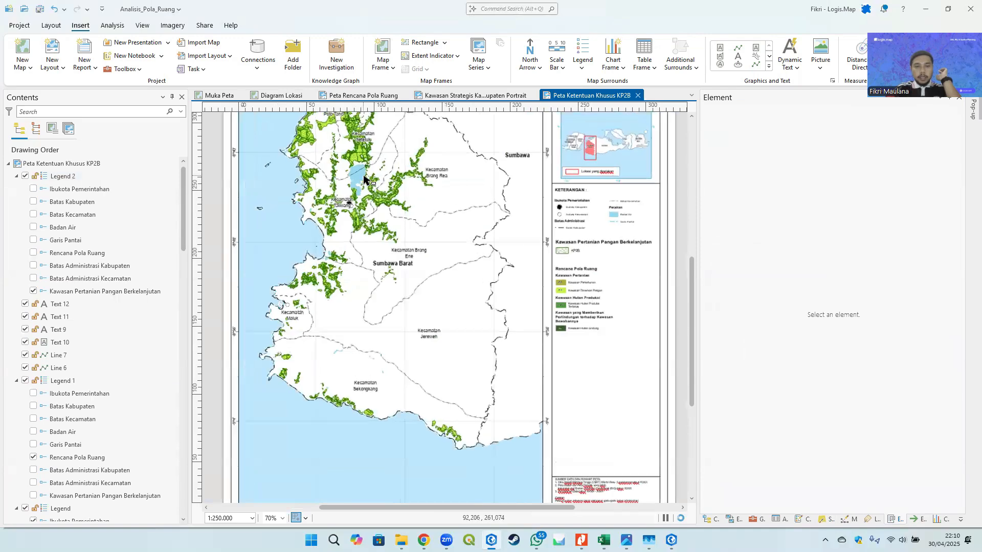
pyautogui.scroll(-2, 288, 241)
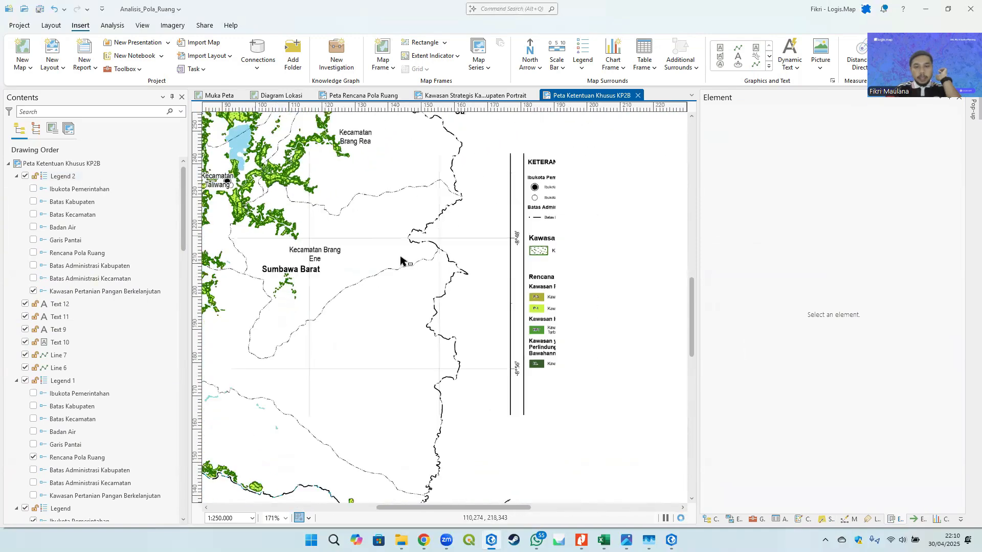
pyautogui.moveTo(566, 305); pyautogui.dragTo(434, 253)
pyautogui.scroll(4, 434, 254)
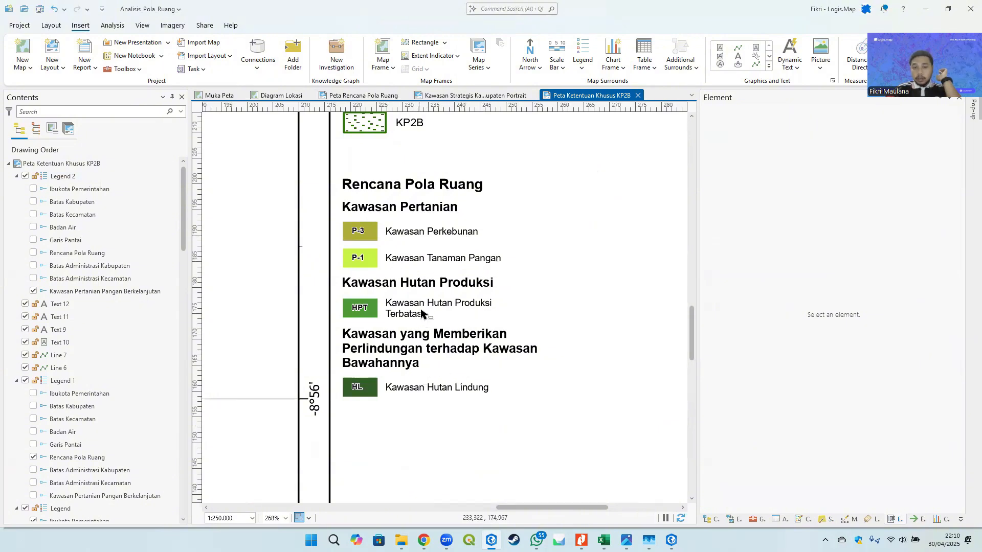
# - Replace the layout title text with "KETENTUAN KHUSUS", "KAWASAN PERTANIAN PANGAN BERKELANJUTAN" and "(KP2B)" on three lines
pyautogui.scroll(-10, 434, 295)
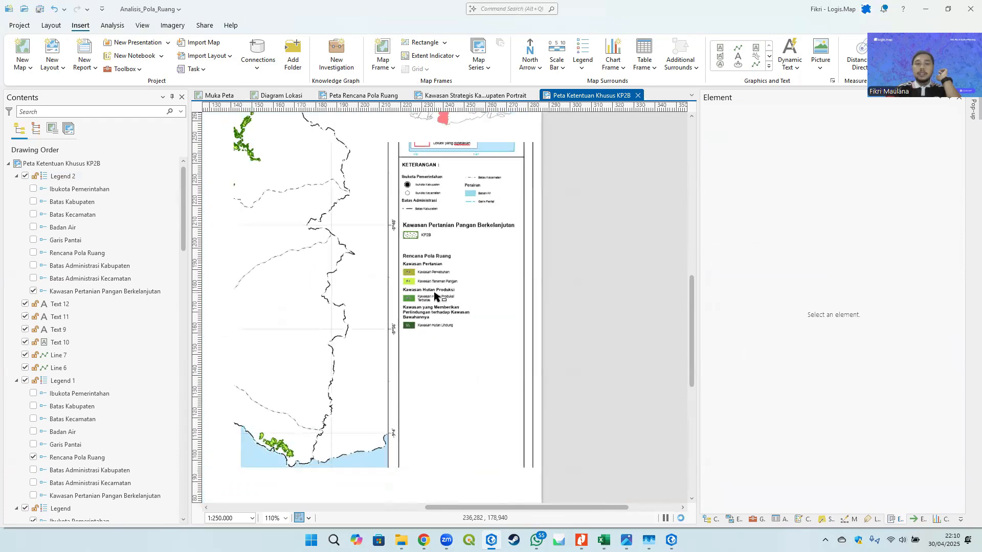
pyautogui.scroll(8, 512, 237)
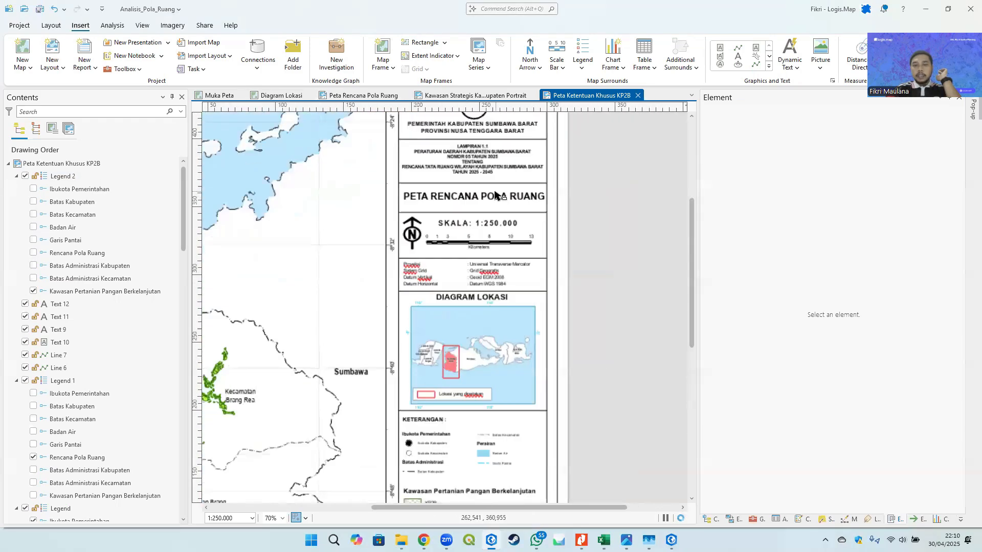
pyautogui.click(460, 199)
pyautogui.click(777, 226)
pyautogui.hotkey('ctrl', 'a')
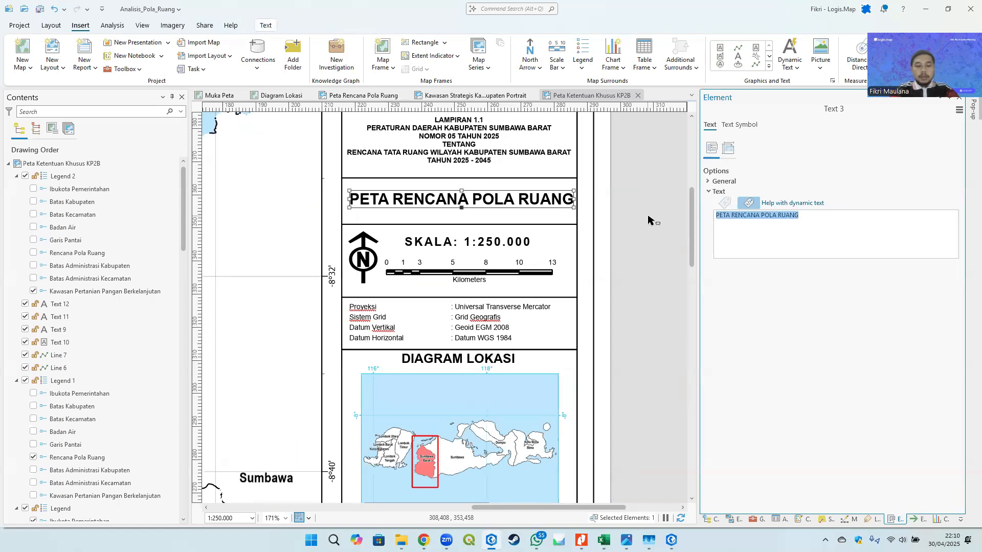
pyautogui.write('KP2B)')
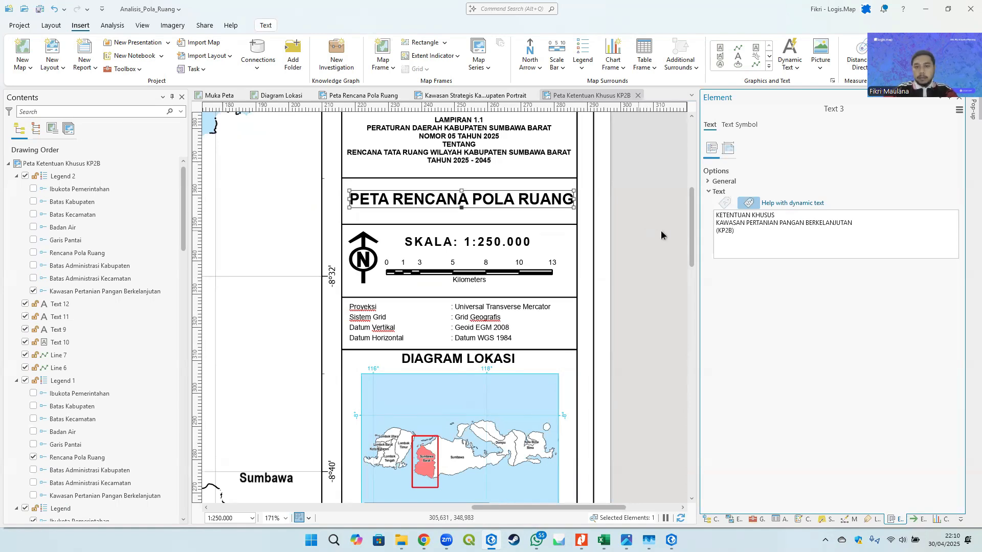
pyautogui.click(661, 235)
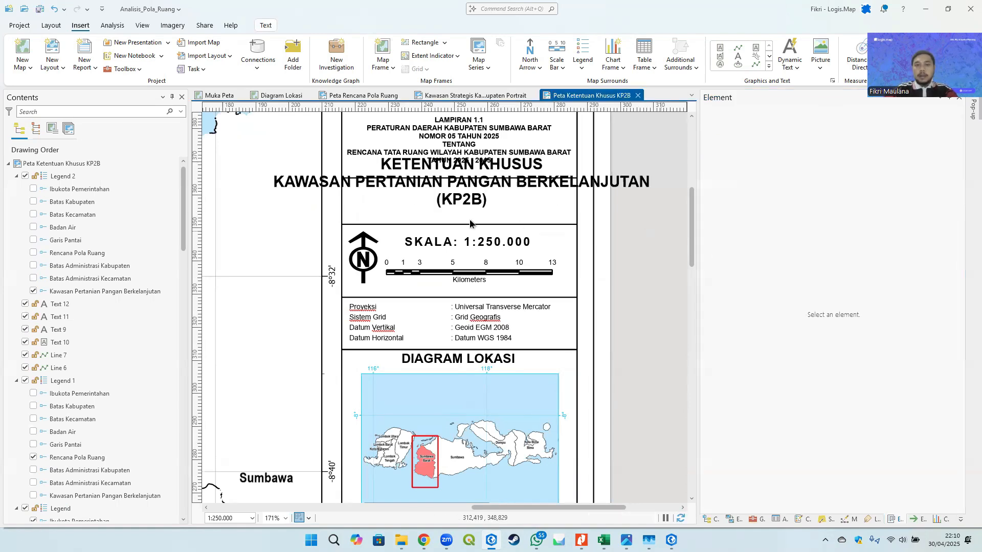
# - Set the new title's font size to 8 pt so it fits inside the title box
pyautogui.moveTo(455, 187); pyautogui.dragTo(457, 204)
pyautogui.click(745, 126)
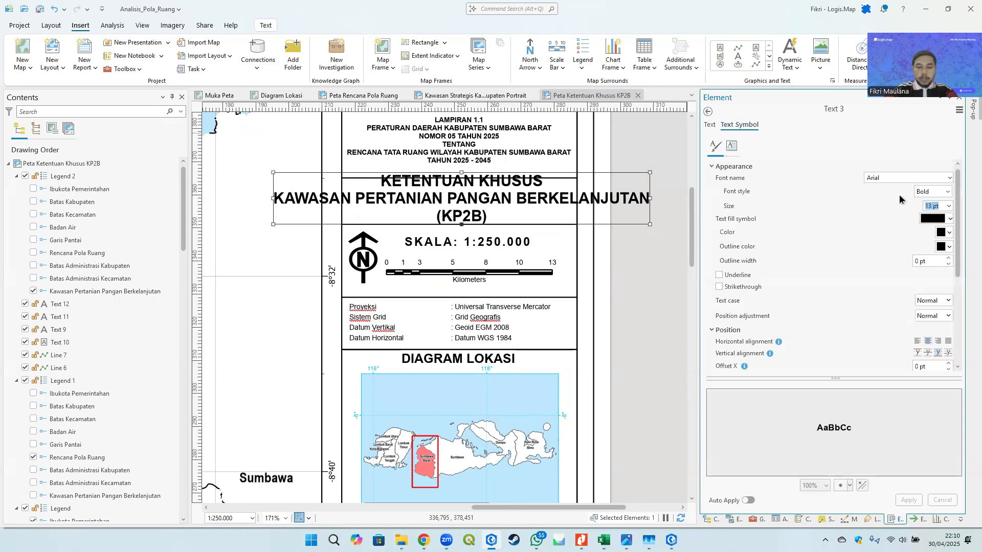
pyautogui.write('10')
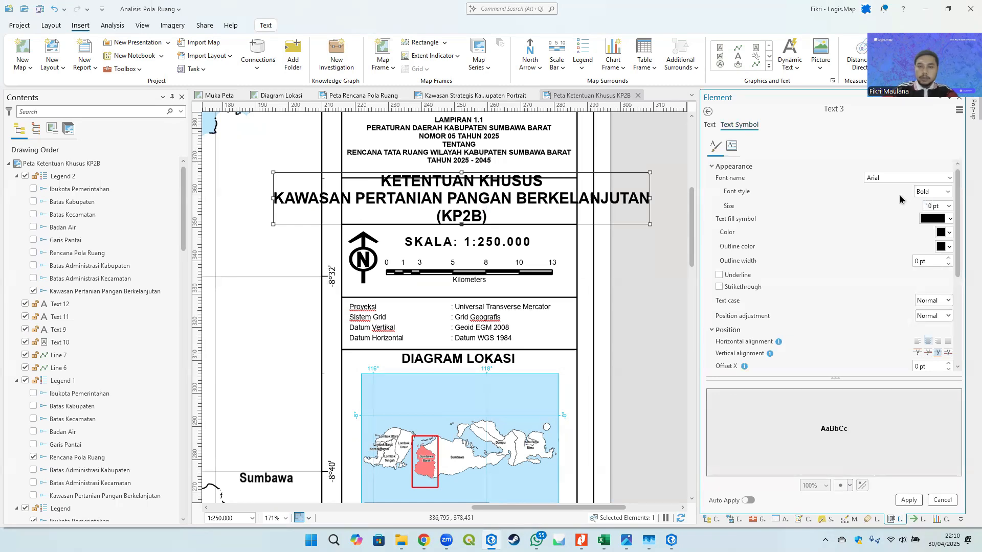
pyautogui.click(917, 502)
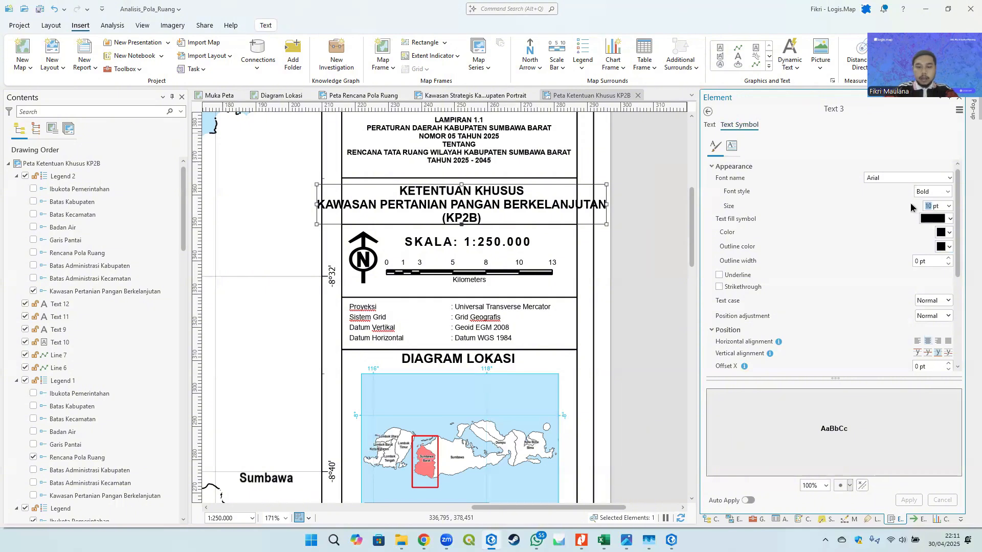
pyautogui.write('8')
pyautogui.click(909, 500)
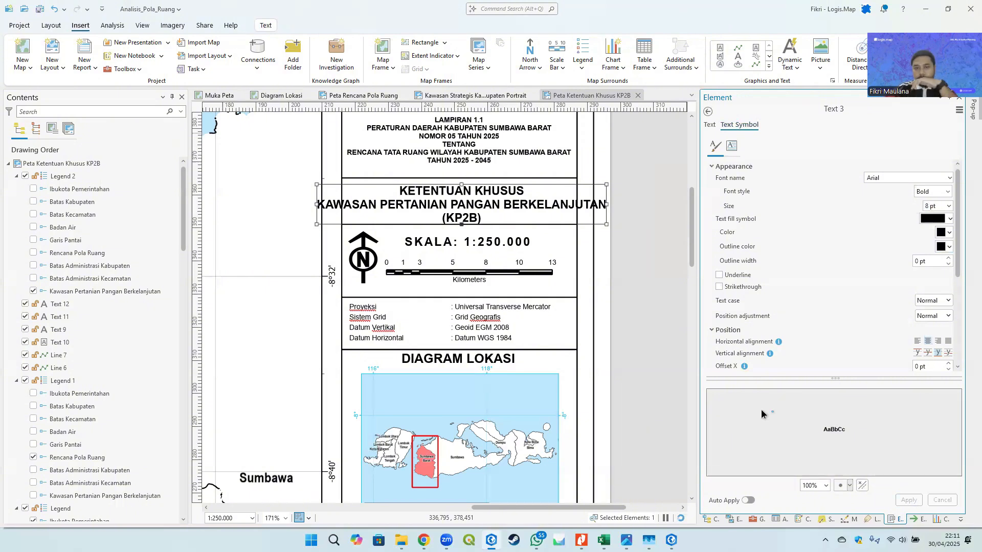
# - Nudge the title text up and sideways until it sits centred in its box
pyautogui.doubleClick(488, 216)
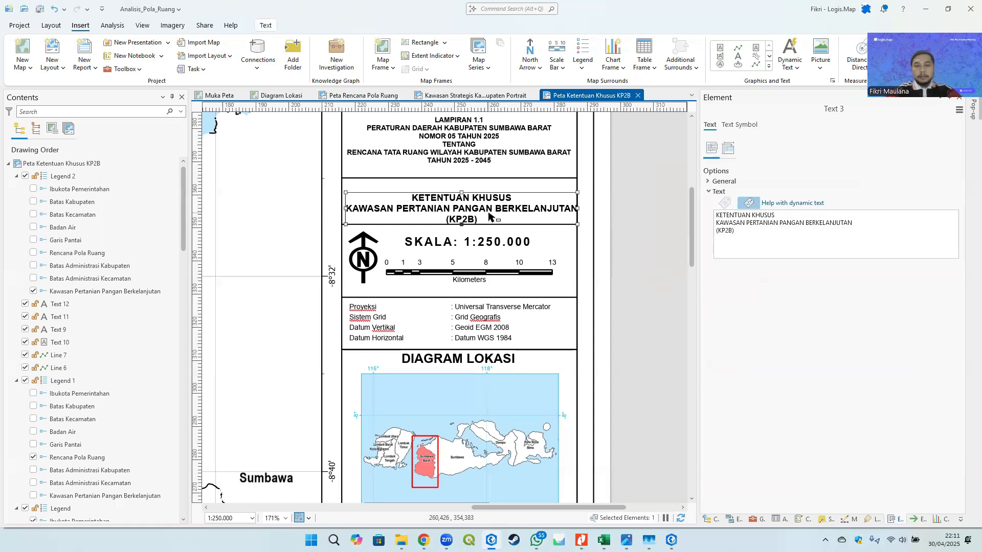
pyautogui.press('Up')
pyautogui.press('Up')
pyautogui.press('Up')
pyautogui.press('Up')
pyautogui.press('Up')
pyautogui.press('Left')
pyautogui.press('Left')
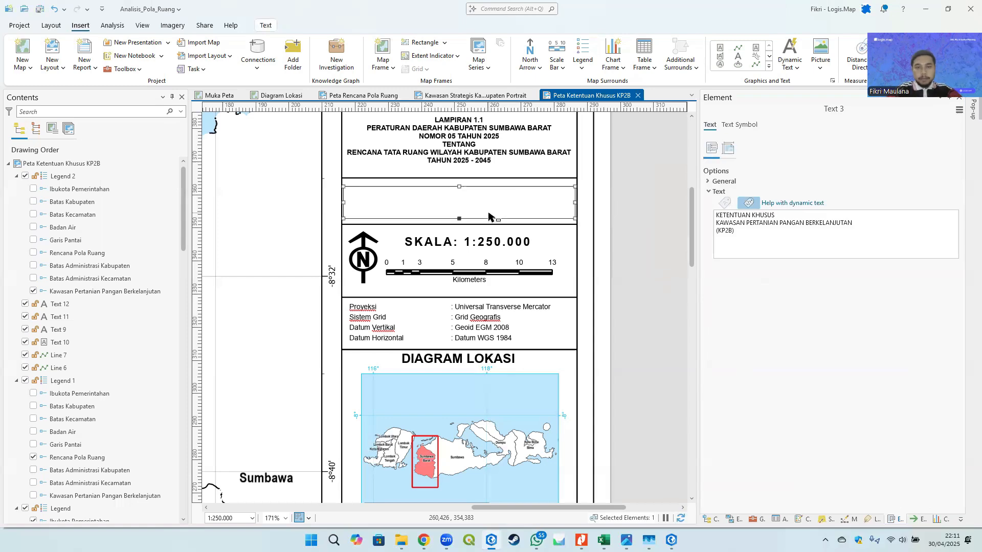
pyautogui.press('Right')
pyautogui.click(647, 231)
pyautogui.click(489, 200)
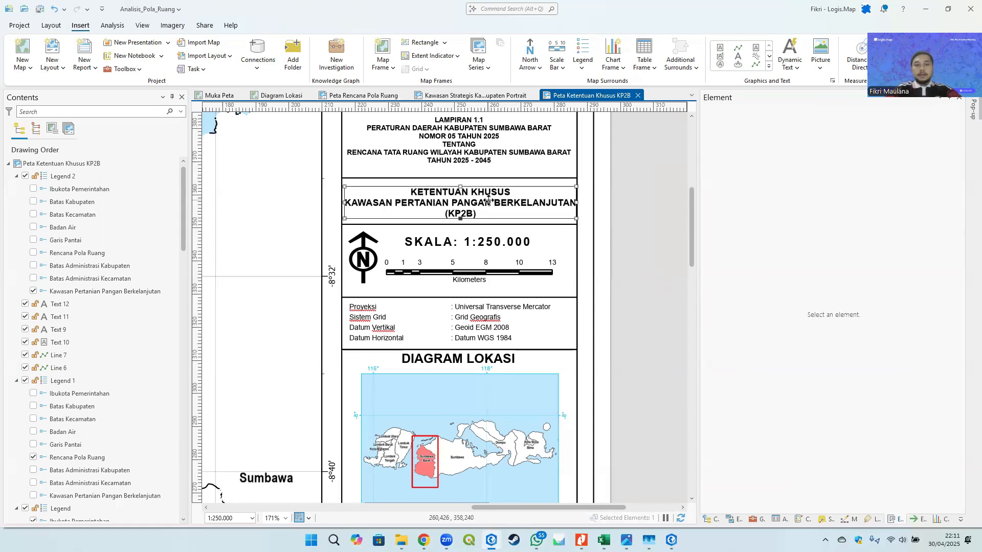
pyautogui.press('Left')
pyautogui.press('Up')
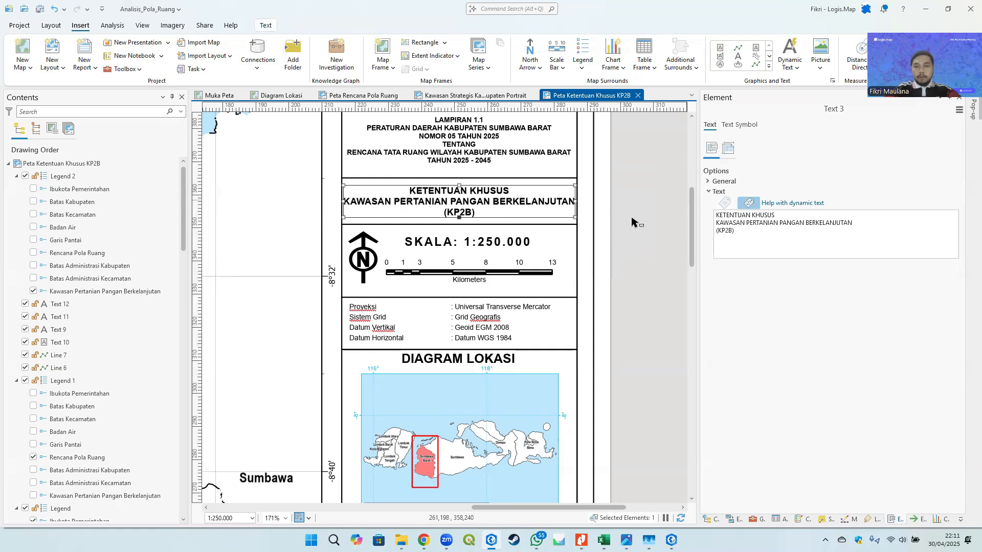
pyautogui.click(634, 222)
# - Move the Peta Ketentuan Khusus KP2B layout tab next to Peta Rencana Pola Ruang and reopen it
pyautogui.scroll(-5, 634, 223)
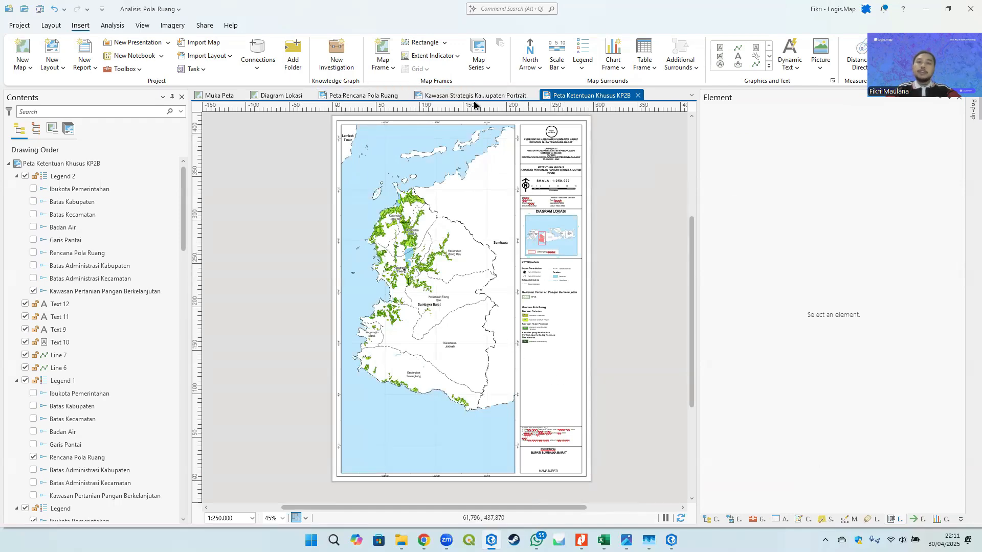
pyautogui.moveTo(452, 97); pyautogui.dragTo(602, 100)
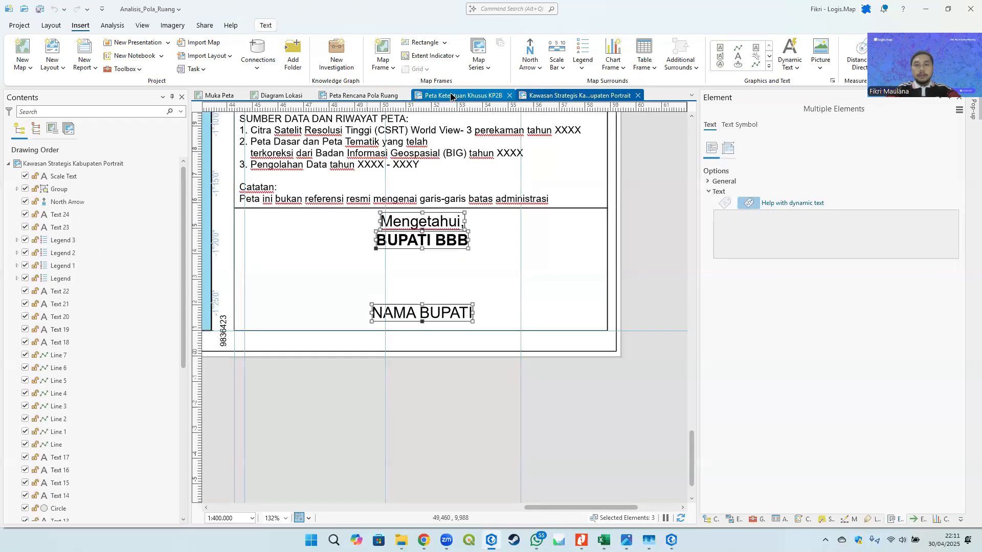
pyautogui.click(448, 97)
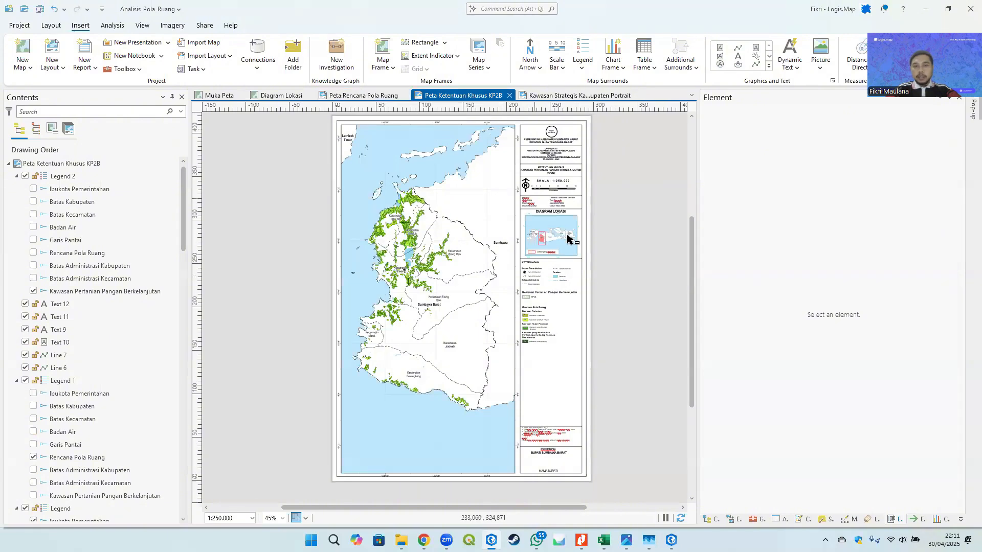
# - Export the layout as a 200 DPI JPEG named Peta Ketentuan Khusus KP2B.jpg in the GIS Project folder
pyautogui.click(918, 520)
pyautogui.moveTo(911, 204); pyautogui.dragTo(955, 205)
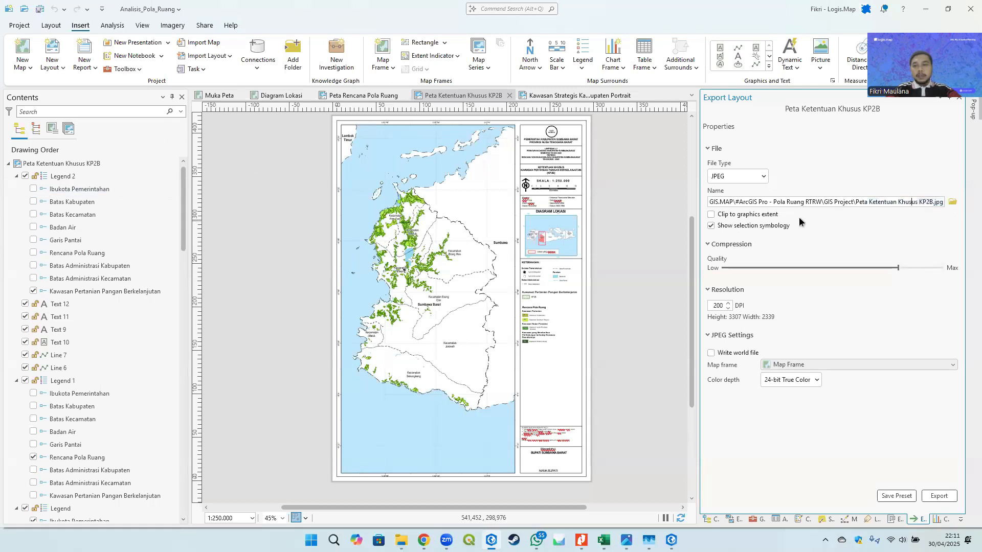
pyautogui.click(941, 495)
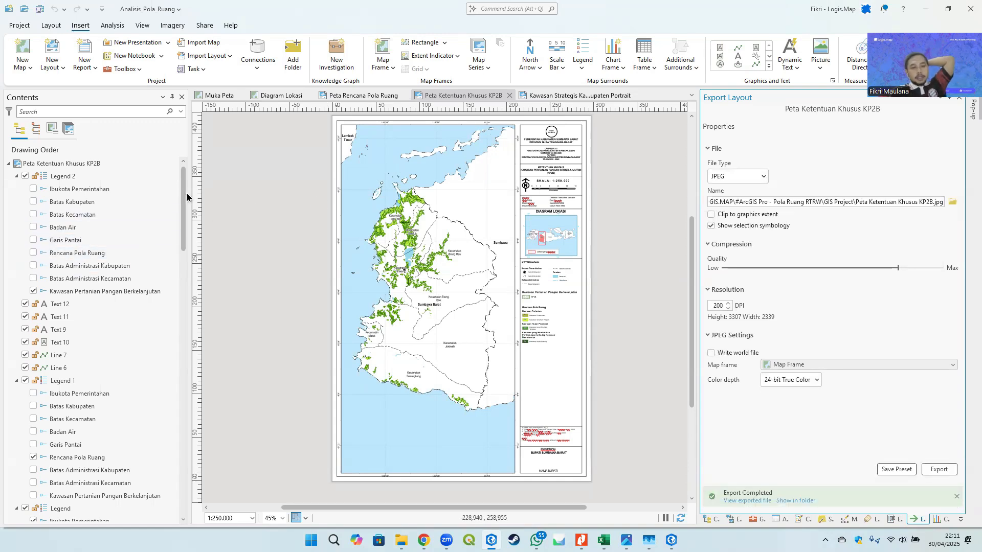
# - Open the exported Peta Ketentuan Khusus KP2B image and examine its map and legend
pyautogui.moveTo(187, 192); pyautogui.dragTo(184, 235)
pyautogui.scroll(5, 532, 327)
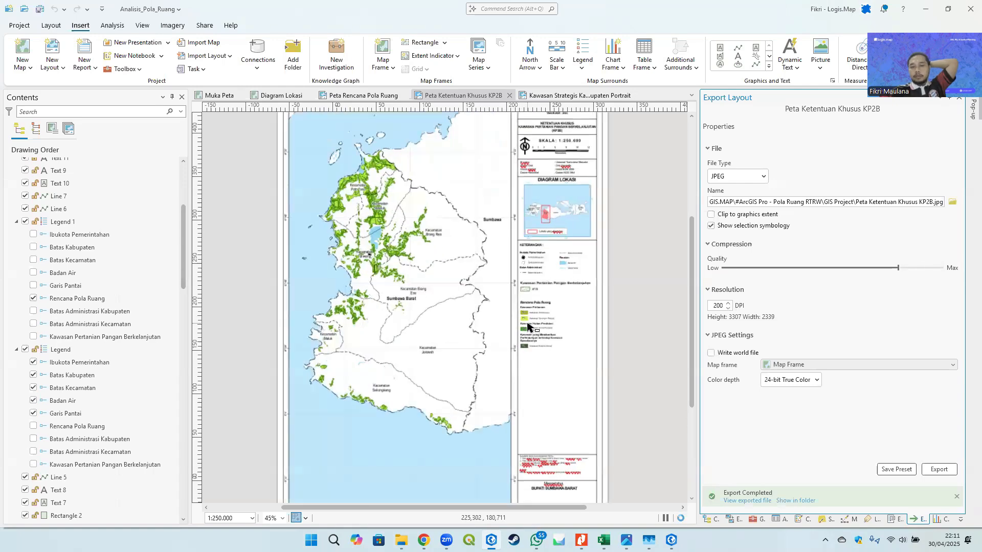
pyautogui.scroll(-5, 510, 275)
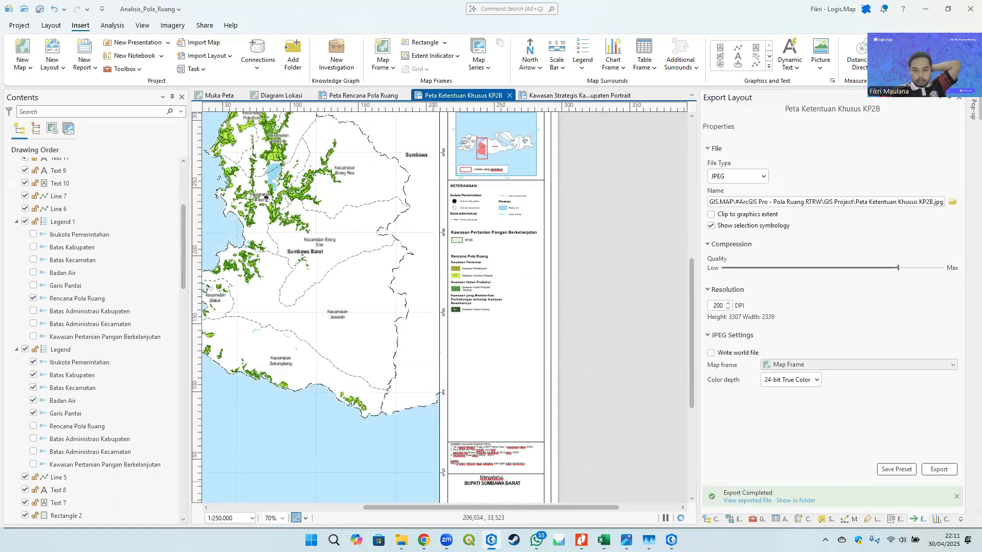
pyautogui.click(401, 540)
pyautogui.doubleClick(148, 216)
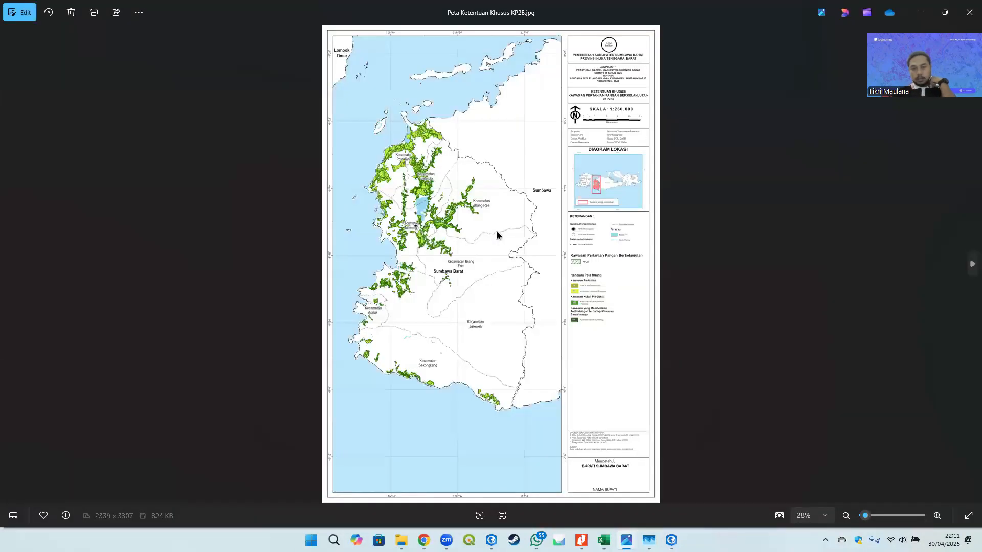
pyautogui.scroll(1, 612, 286)
pyautogui.scroll(2, 613, 288)
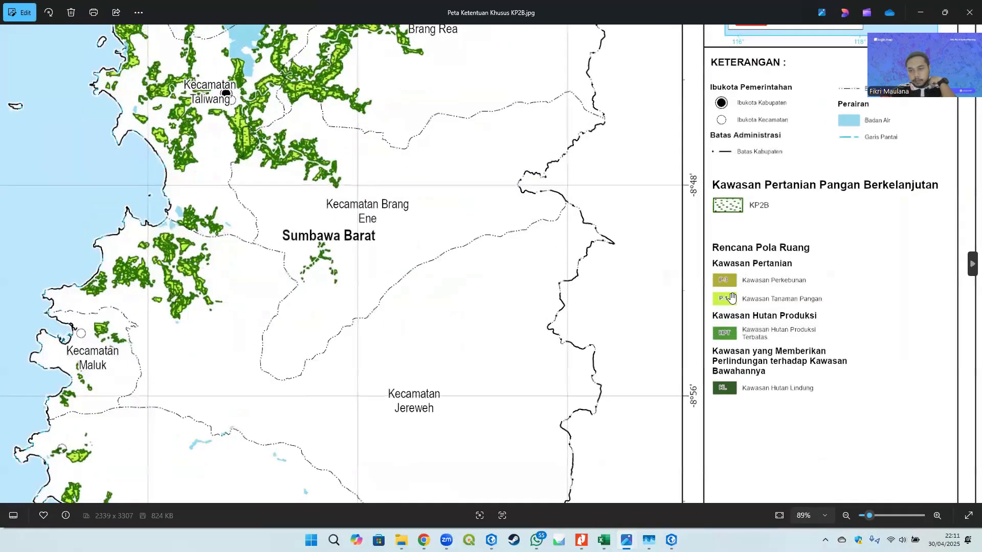
pyautogui.moveTo(721, 281); pyautogui.dragTo(602, 298)
pyautogui.scroll(-1, 597, 301)
pyautogui.scroll(-4, 597, 300)
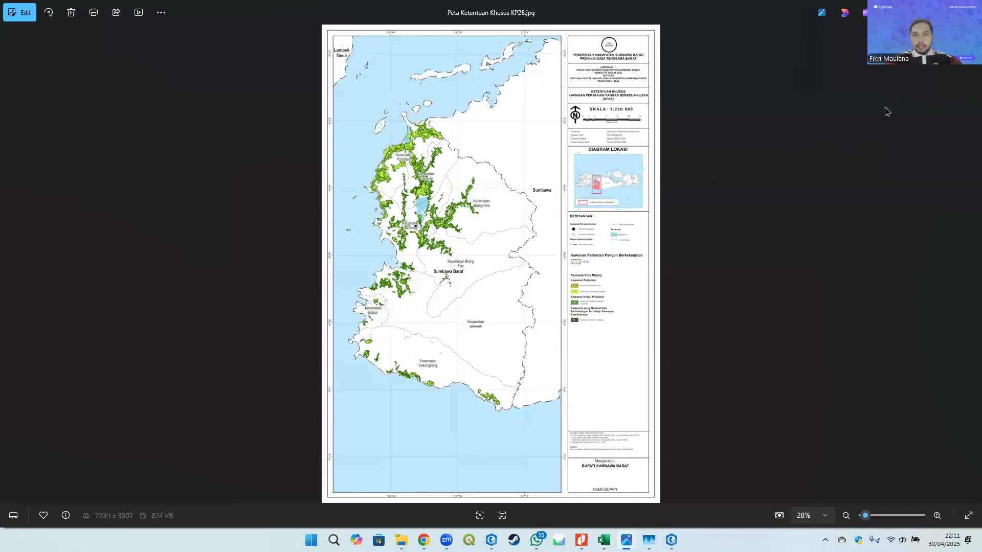
# - Dismiss the application error report dialog without sending a report
pyautogui.hotkey('alt', 'Tab')
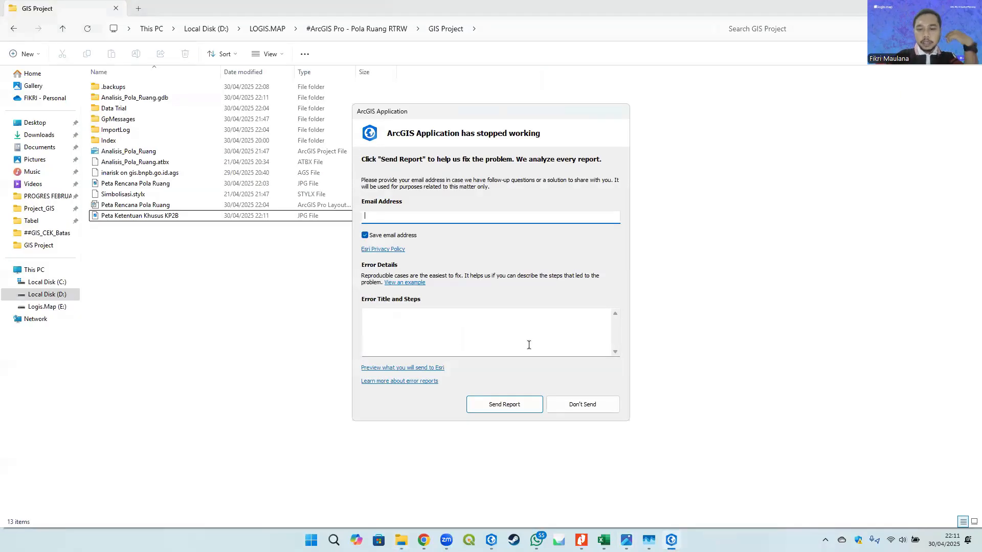
pyautogui.click(582, 403)
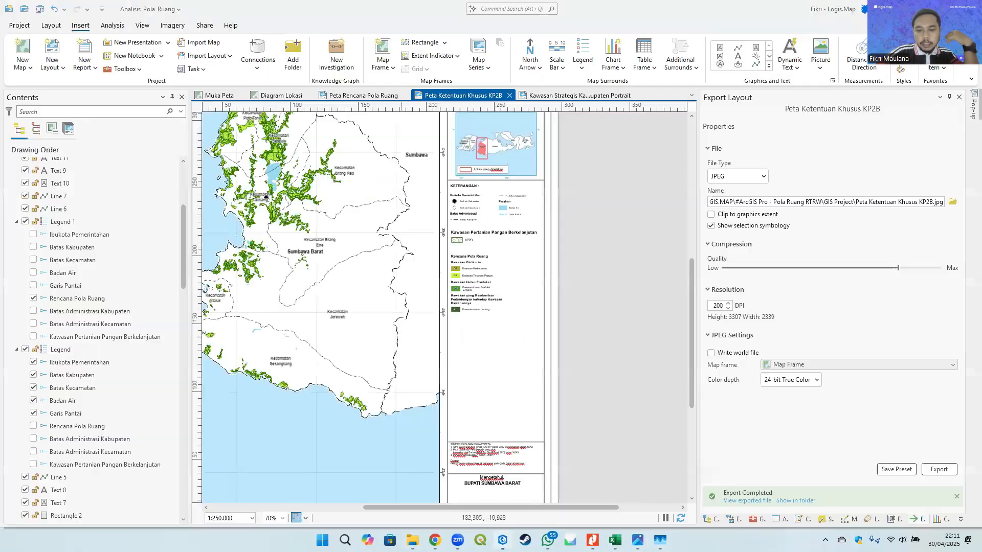
pyautogui.moveTo(317, 235); pyautogui.dragTo(413, 292)
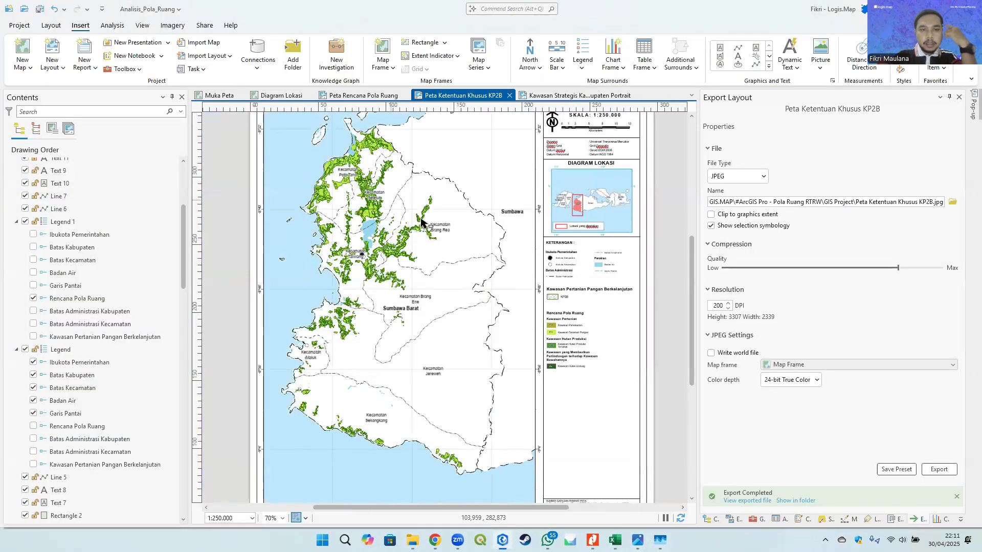
pyautogui.moveTo(420, 218); pyautogui.dragTo(369, 190)
pyautogui.moveTo(303, 143); pyautogui.dragTo(304, 173)
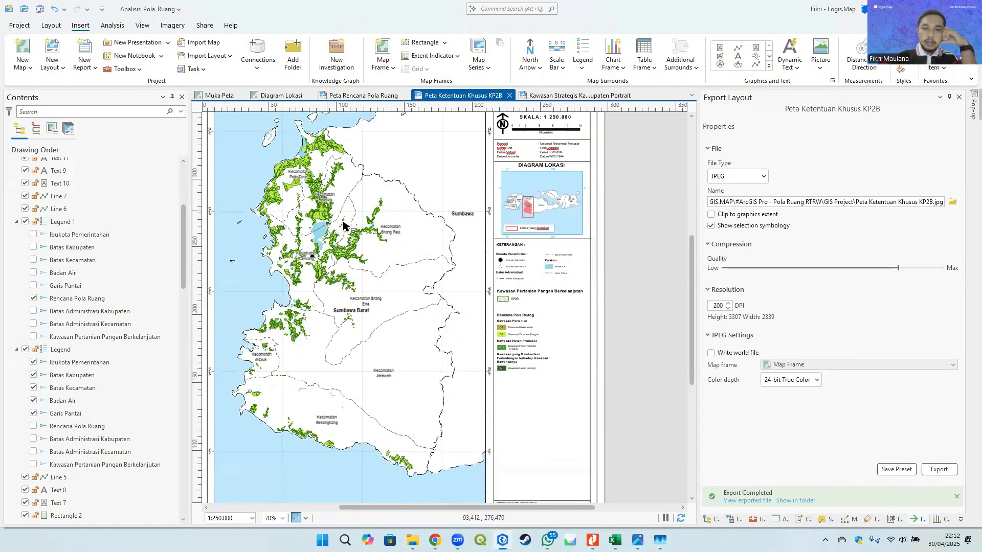
pyautogui.moveTo(348, 217); pyautogui.dragTo(372, 226)
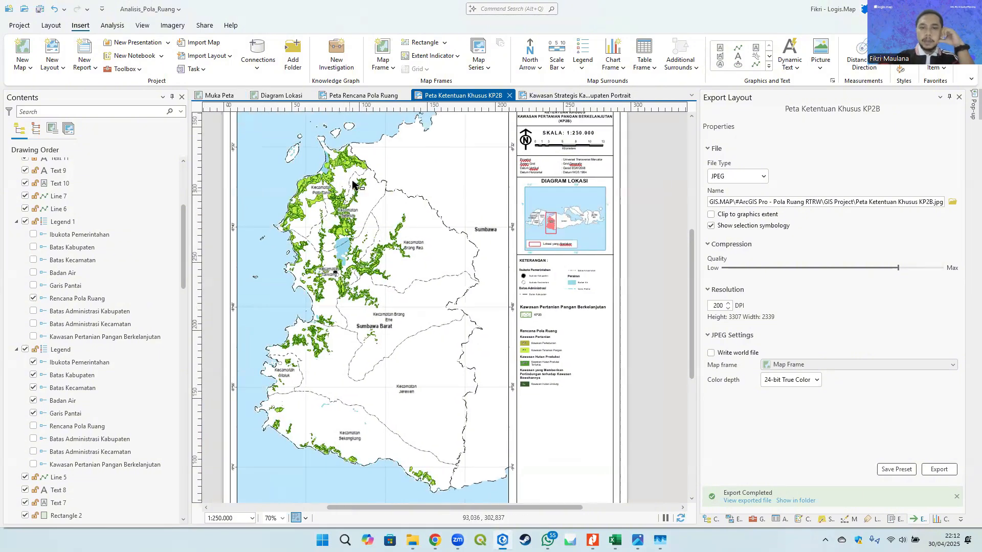
# - Compare the Peta Rencana Pola Ruang layout with the KP2B layout
pyautogui.click(351, 97)
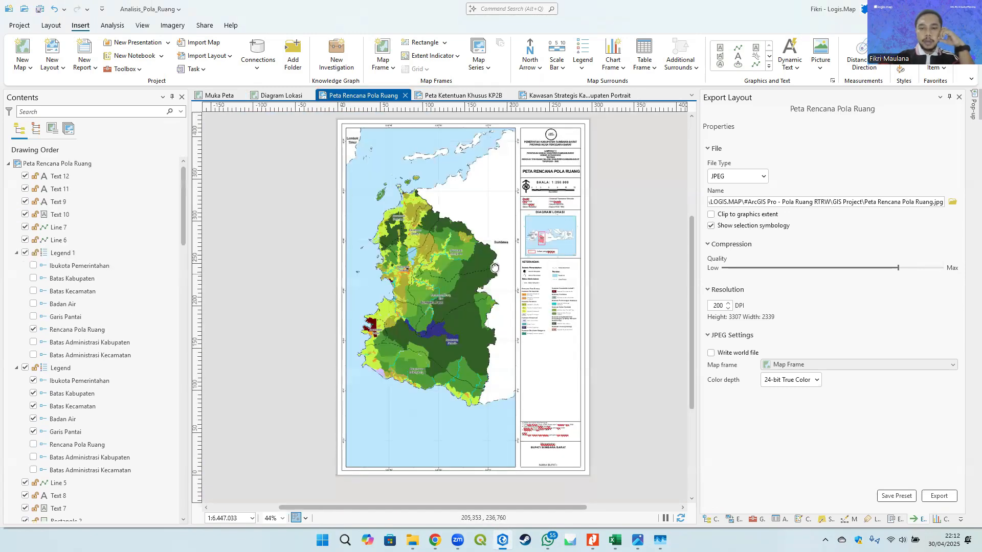
pyautogui.moveTo(495, 268); pyautogui.dragTo(457, 241)
pyautogui.scroll(2, 458, 241)
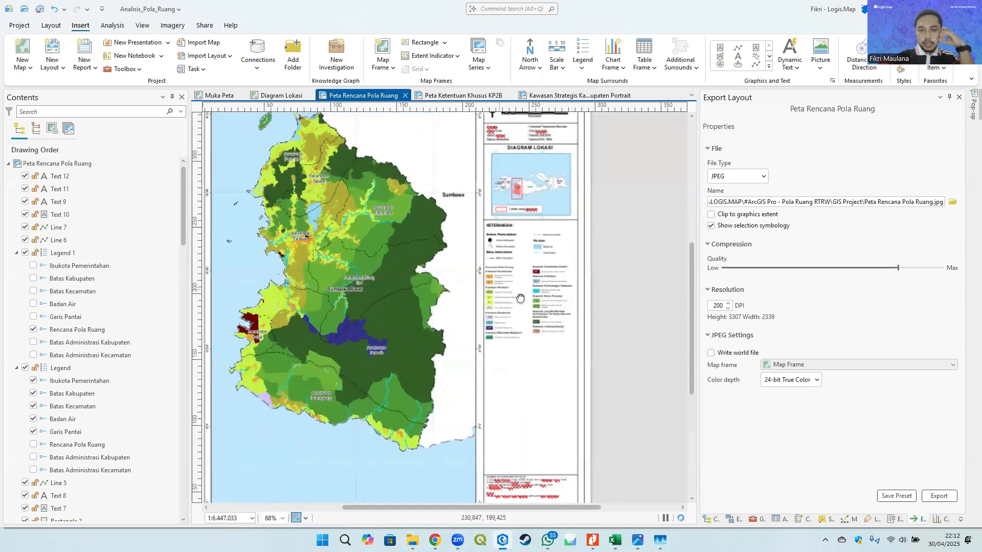
pyautogui.moveTo(520, 299); pyautogui.dragTo(503, 280)
pyautogui.click(456, 96)
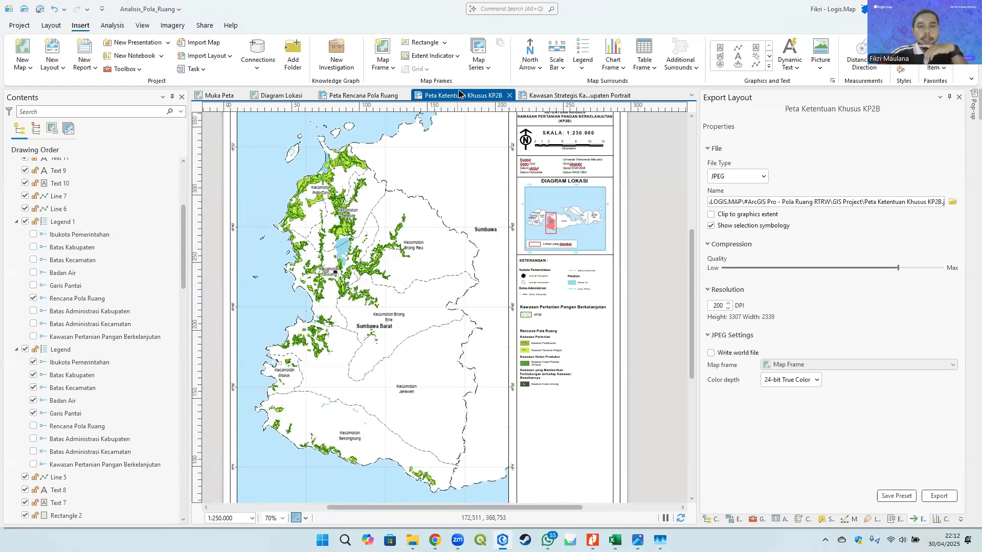
# - Review the KP2B layout's drawing order and legend entries
pyautogui.click(53, 65)
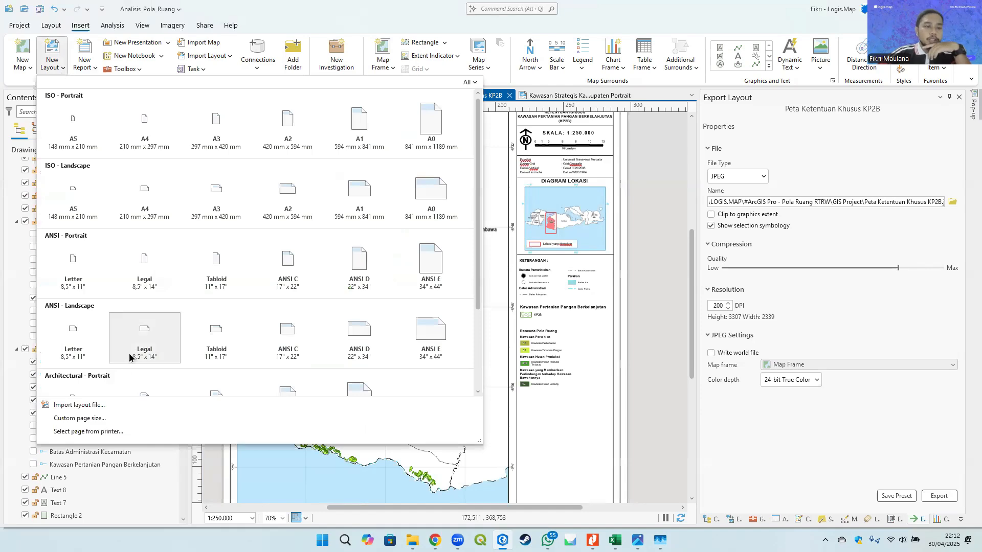
pyautogui.click(244, 3)
pyautogui.scroll(-9, 75, 401)
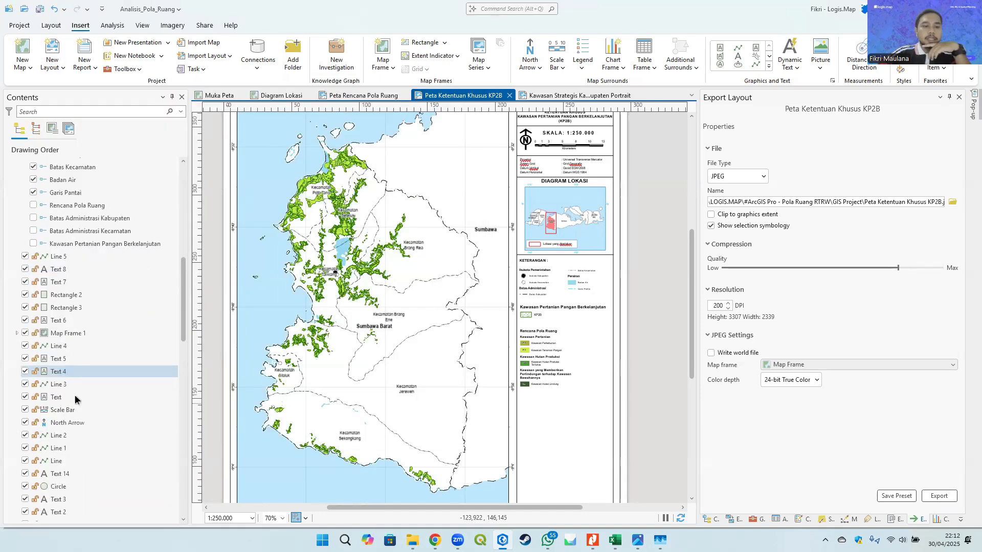
pyautogui.scroll(-10, 75, 400)
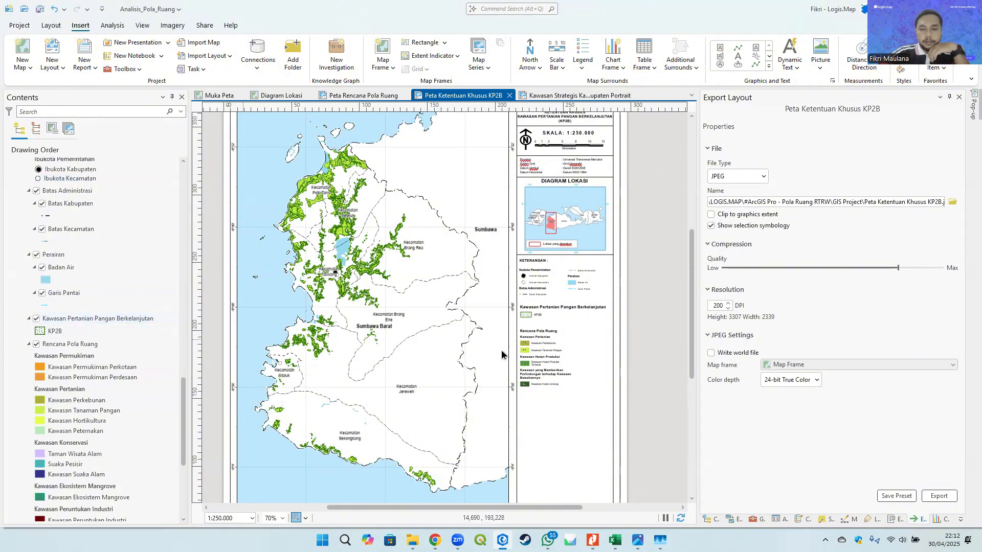
pyautogui.moveTo(610, 374); pyautogui.dragTo(597, 331)
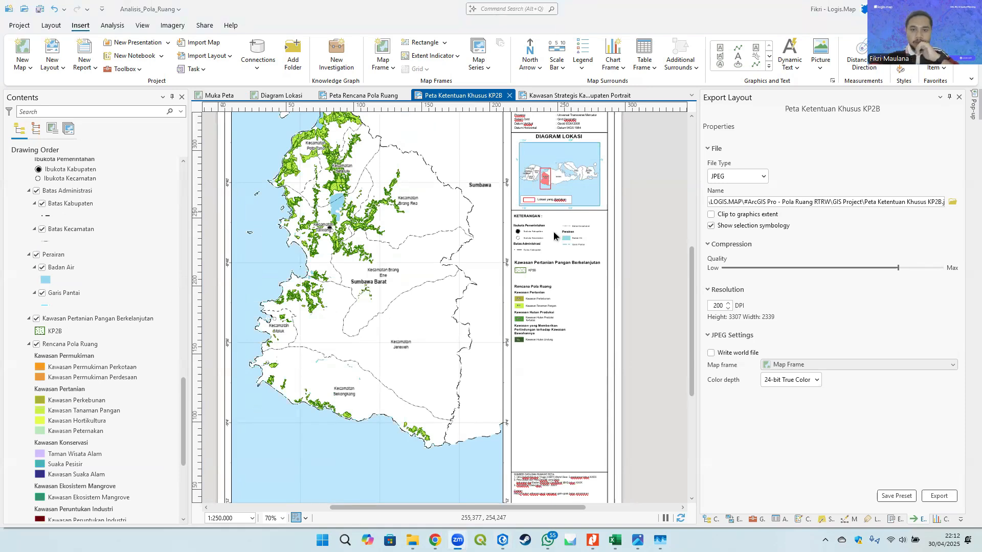
pyautogui.scroll(-5, 554, 231)
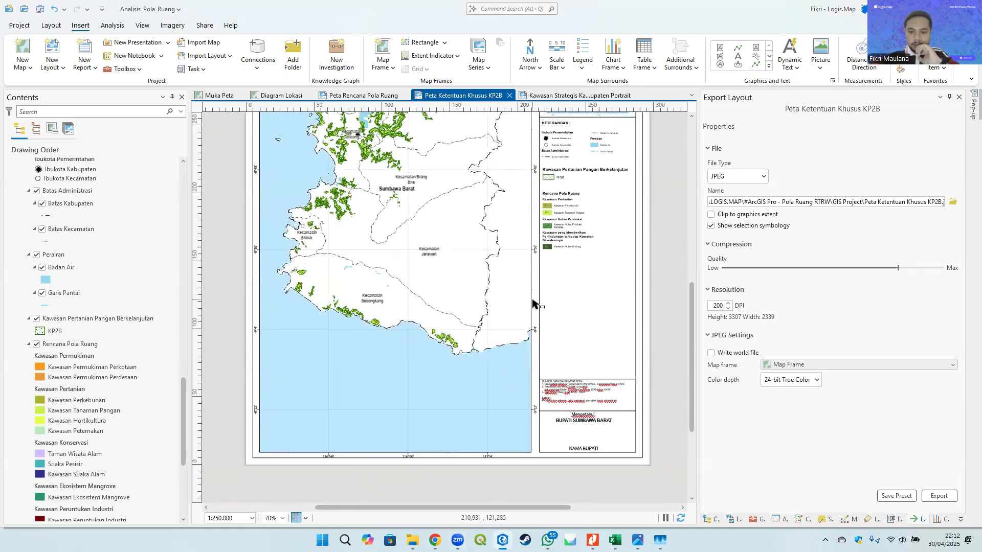